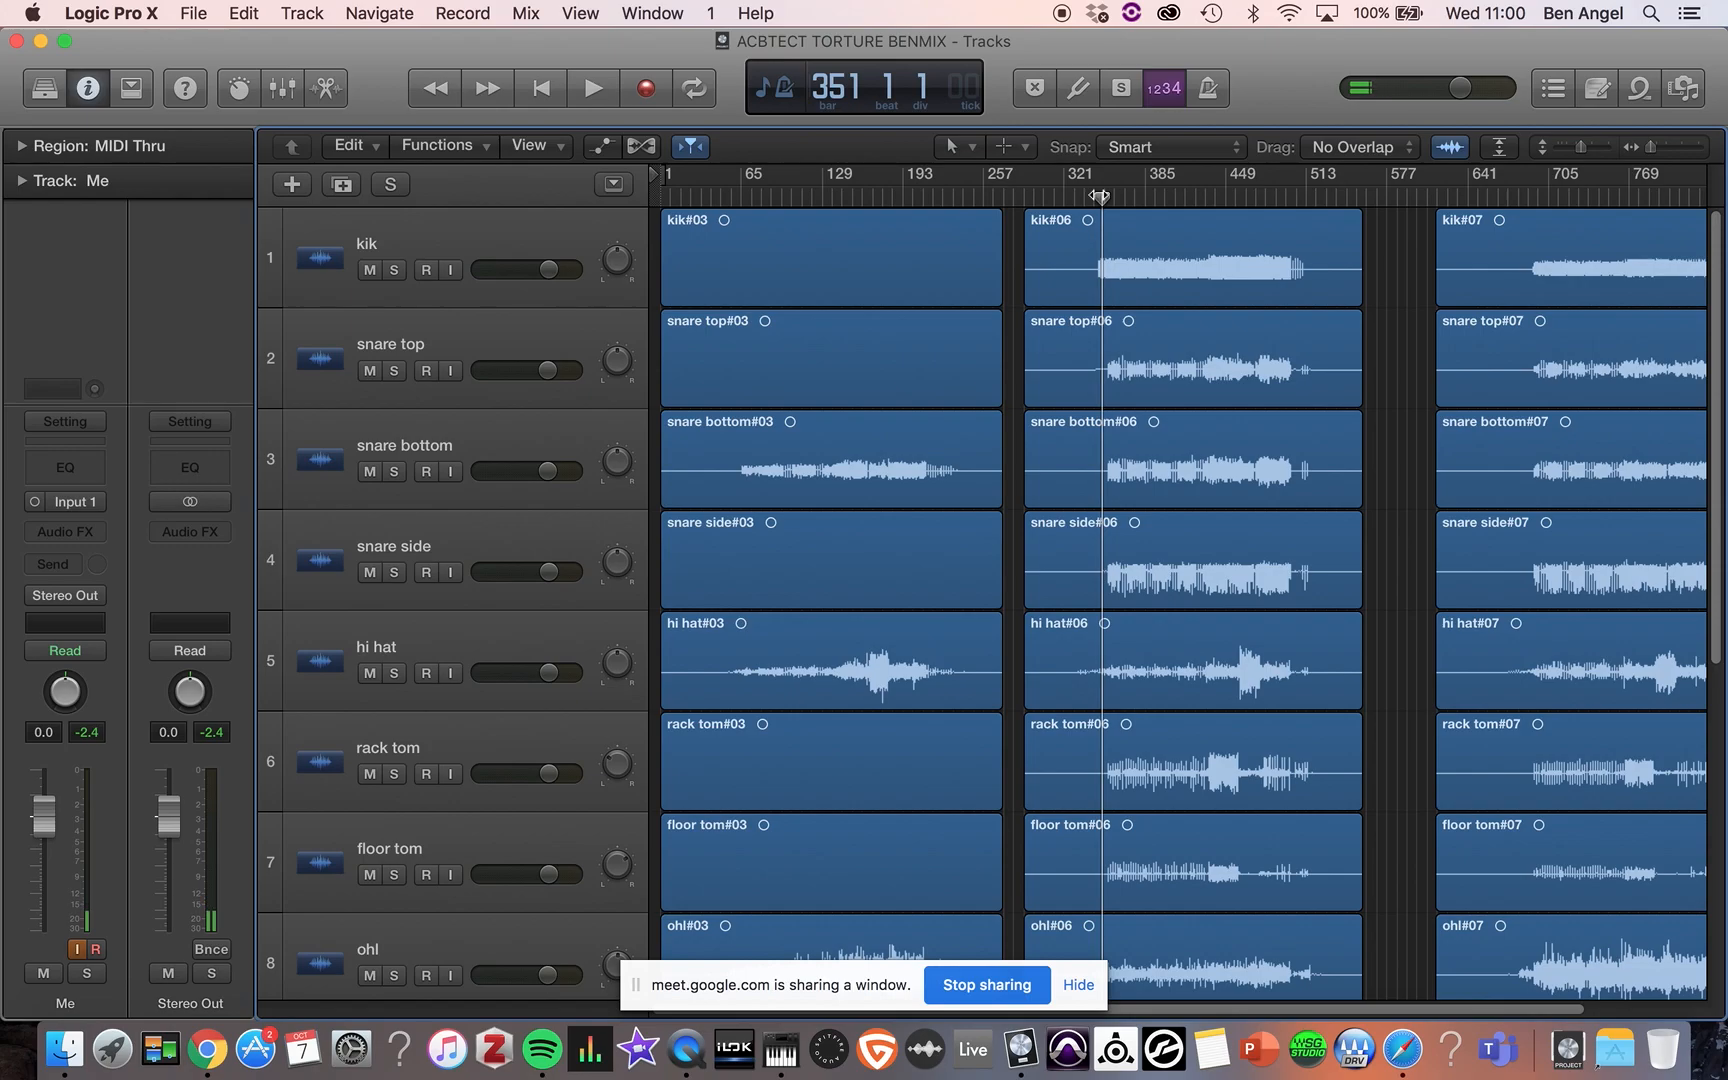
- Open the Mixer in a separate window, move it clear of the track headers, and select the kik channel strip
{"action": "key", "text": "super+2"}
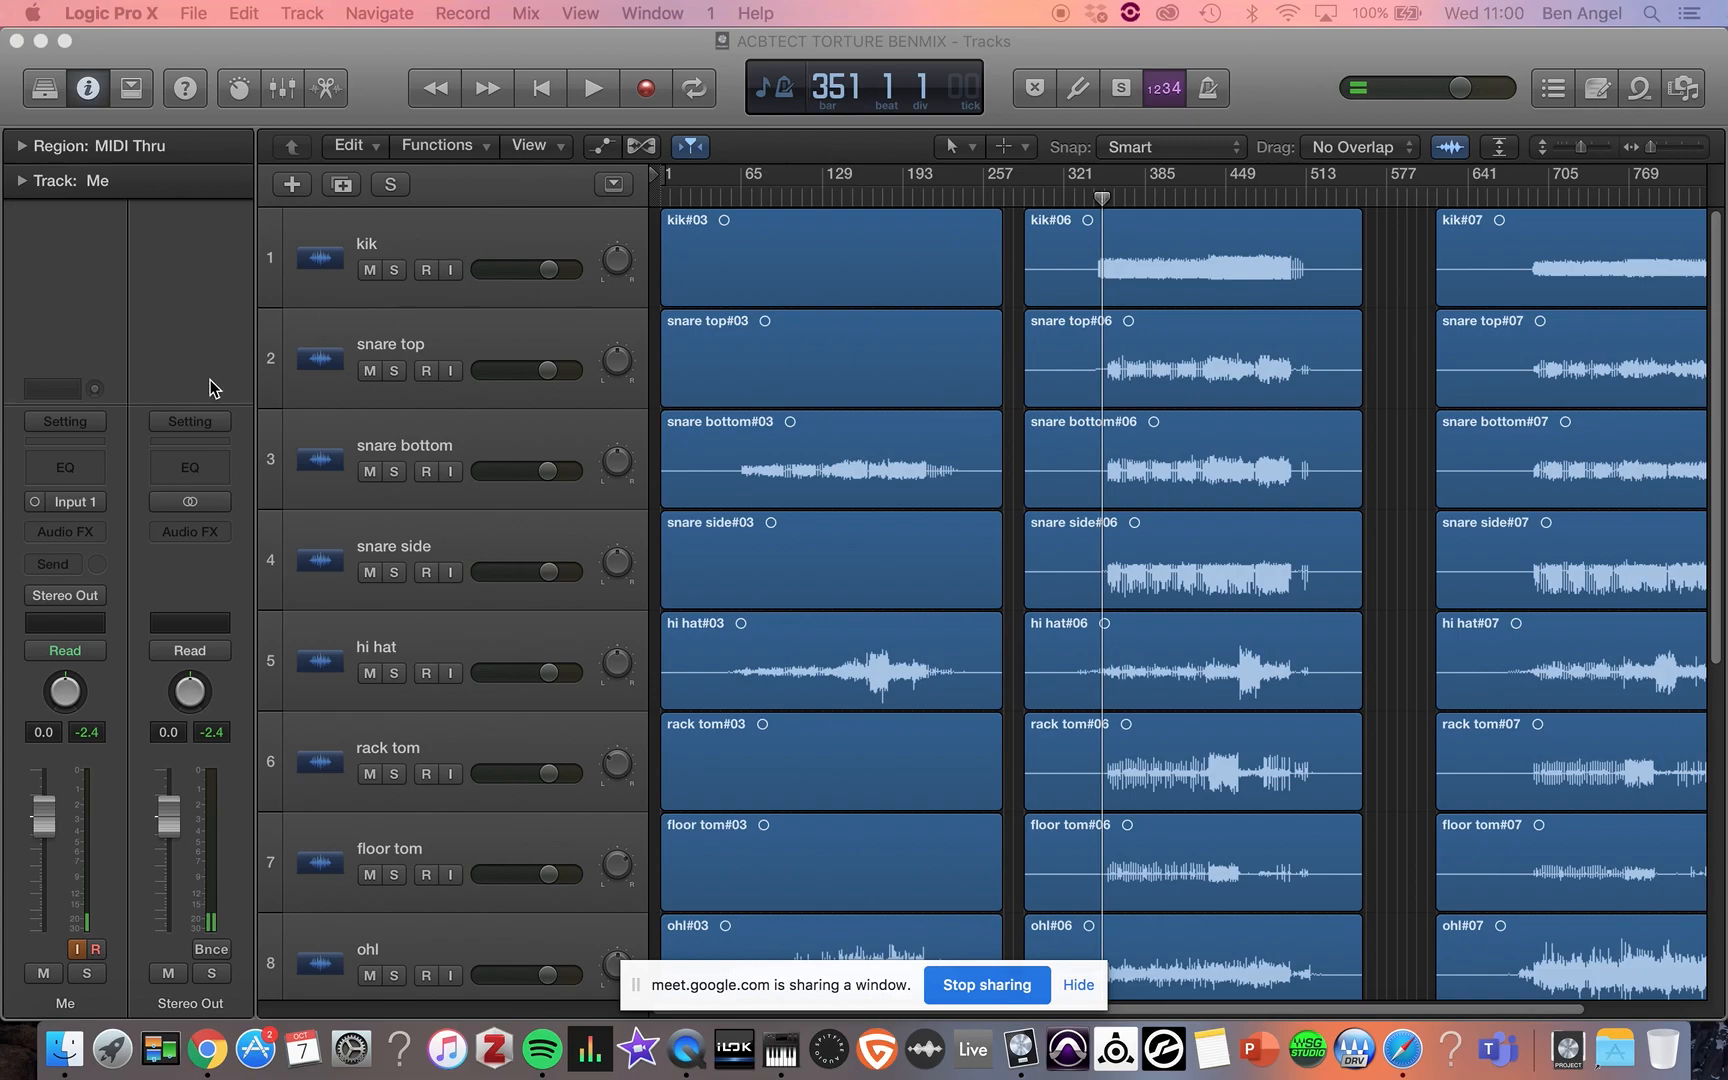
{"action": "left_click_drag", "start_coordinate": [0, 430], "coordinate": [1183, 134]}
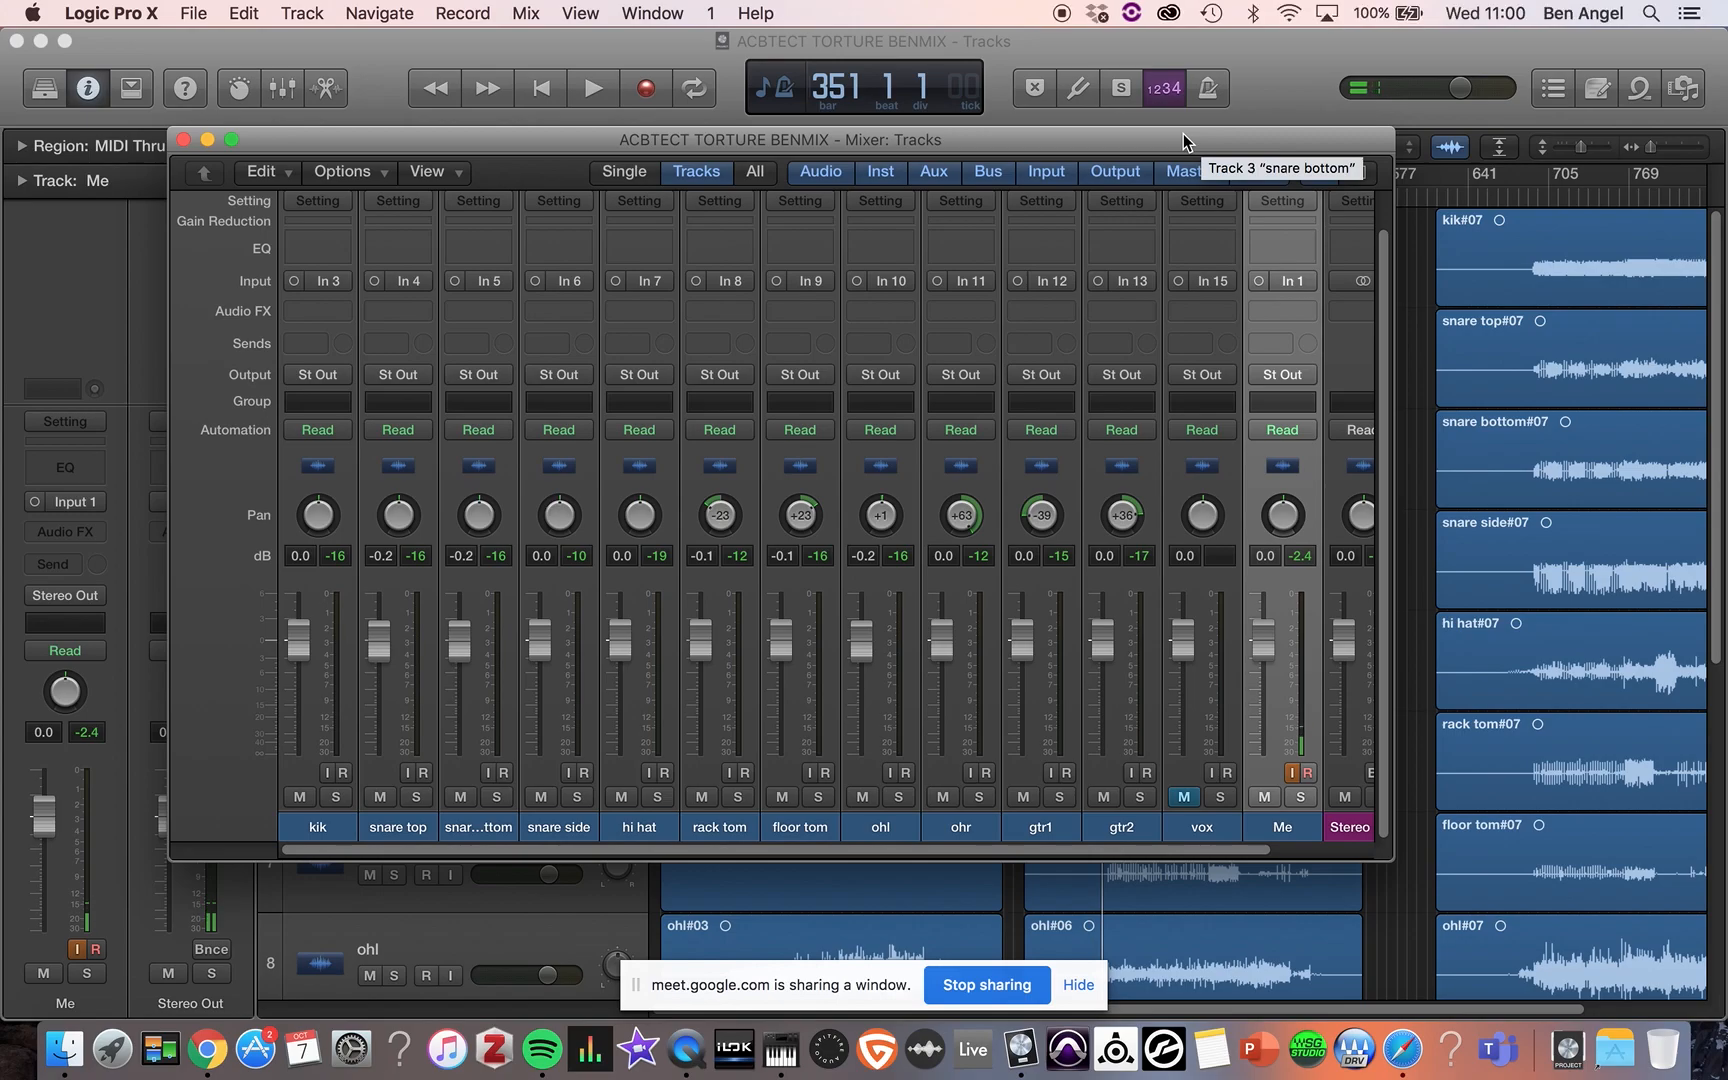
{"action": "left_click_drag", "start_coordinate": [1142, 136], "coordinate": [1636, 100]}
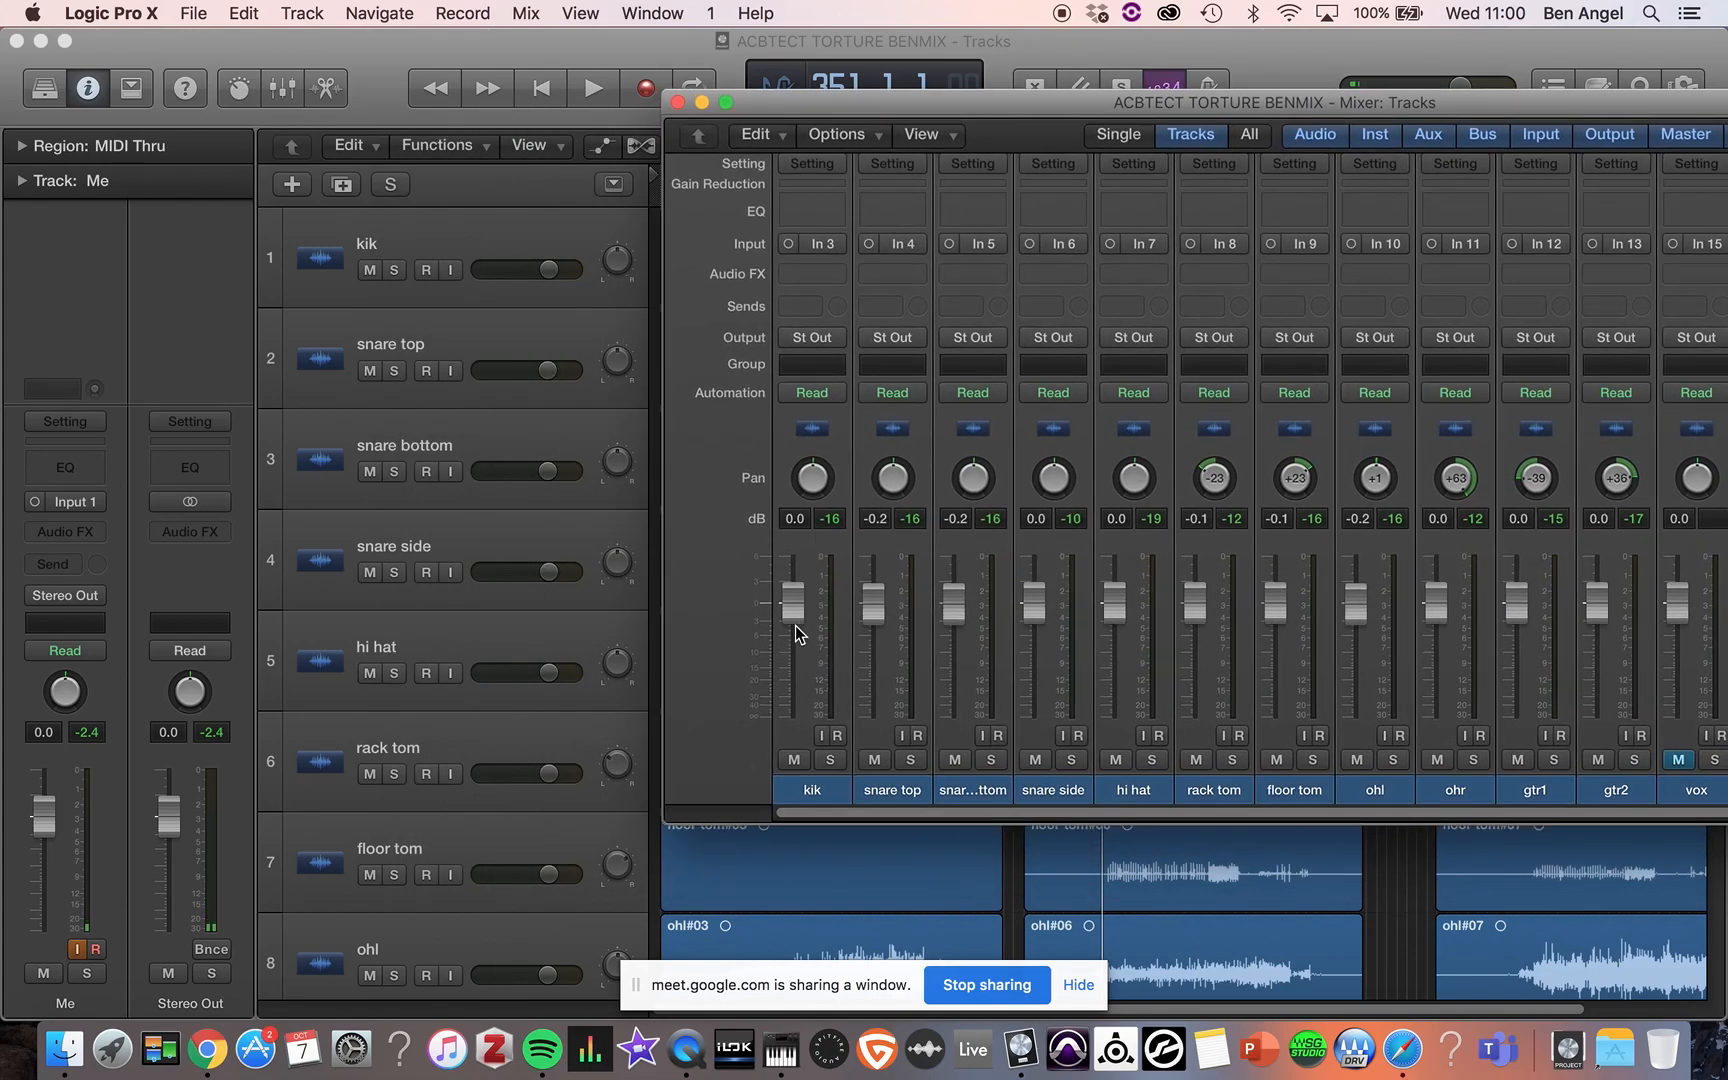
{"action": "left_click", "coordinate": [776, 446]}
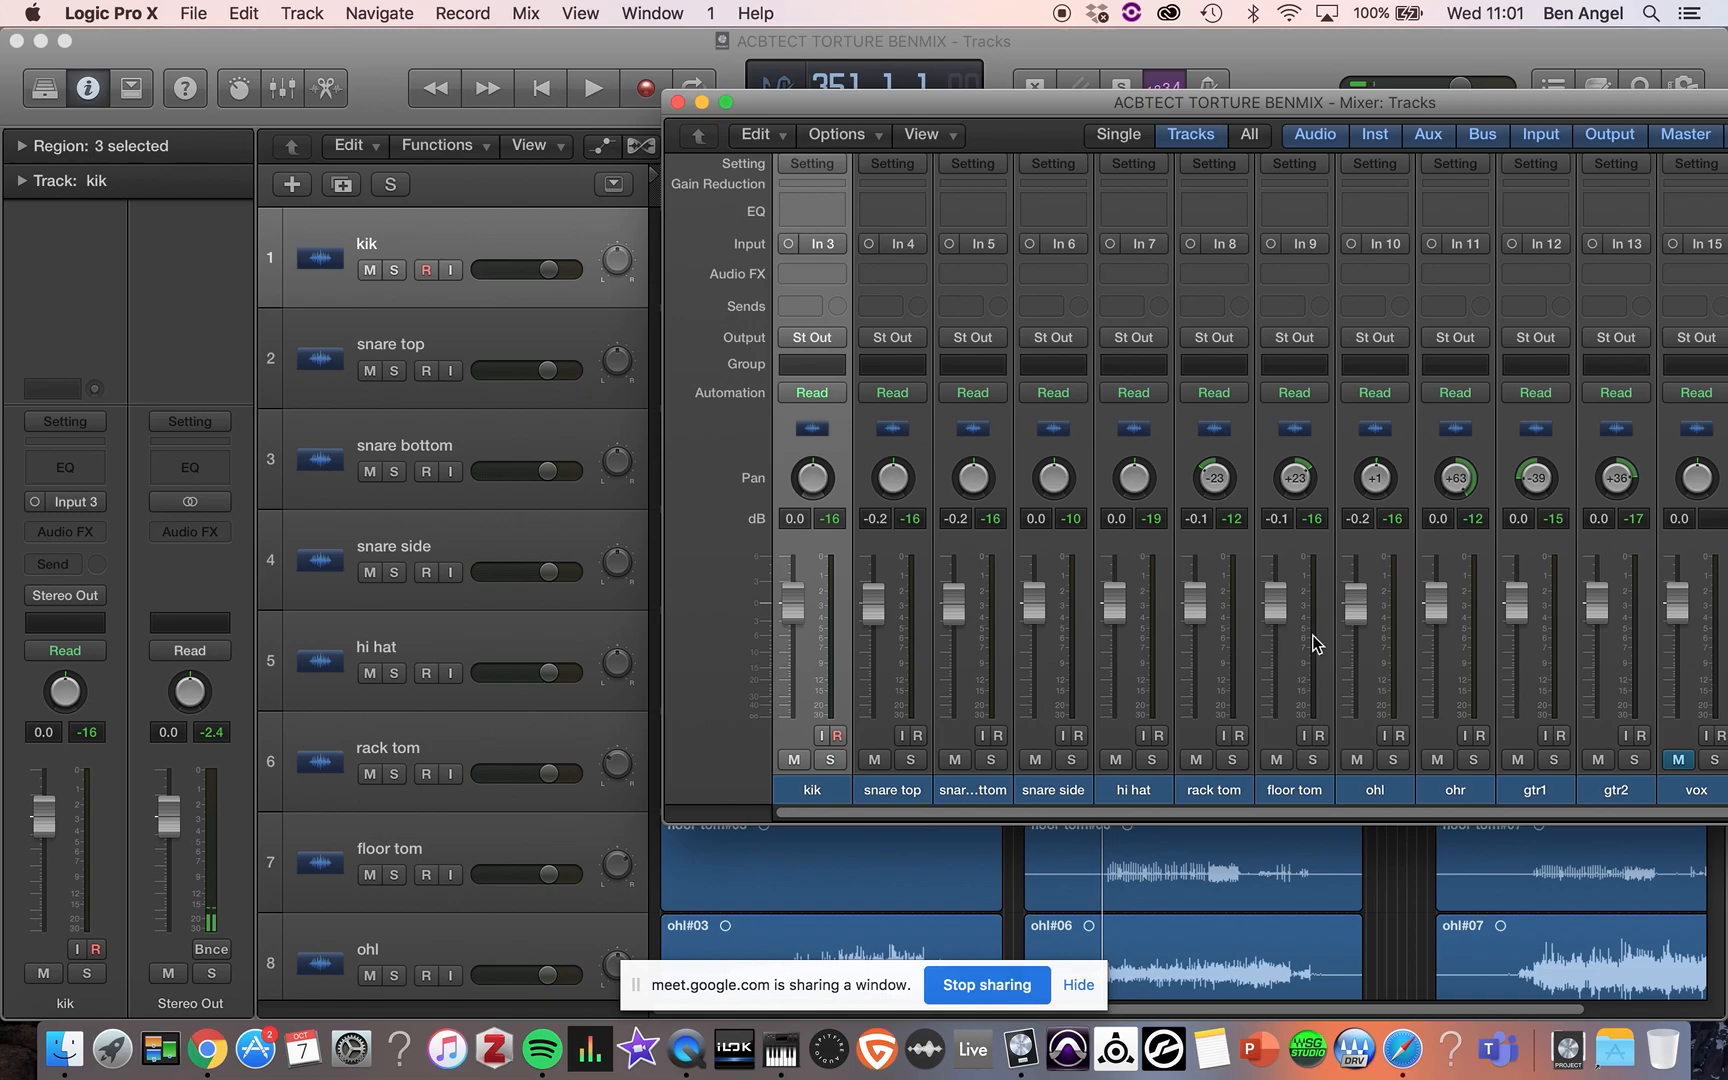
- Set the pan of the rack tom, floor tom, ohr and gtr1 channels to centre and gtr2 to -2
{"action": "scroll", "coordinate": [1312, 634], "scroll_direction": "right", "scroll_amount": 2}
{"action": "scroll", "coordinate": [1312, 634], "scroll_direction": "left", "scroll_amount": 2}
{"action": "left_click_drag", "start_coordinate": [1208, 485], "coordinate": [1288, 538]}
{"action": "left_click_drag", "start_coordinate": [1453, 488], "coordinate": [1453, 525]}
{"action": "left_click_drag", "start_coordinate": [1534, 480], "coordinate": [1616, 503]}
{"action": "left_click_drag", "start_coordinate": [1611, 586], "coordinate": [1611, 582]}
{"action": "scroll", "coordinate": [1273, 581], "scroll_direction": "right", "scroll_amount": 2}
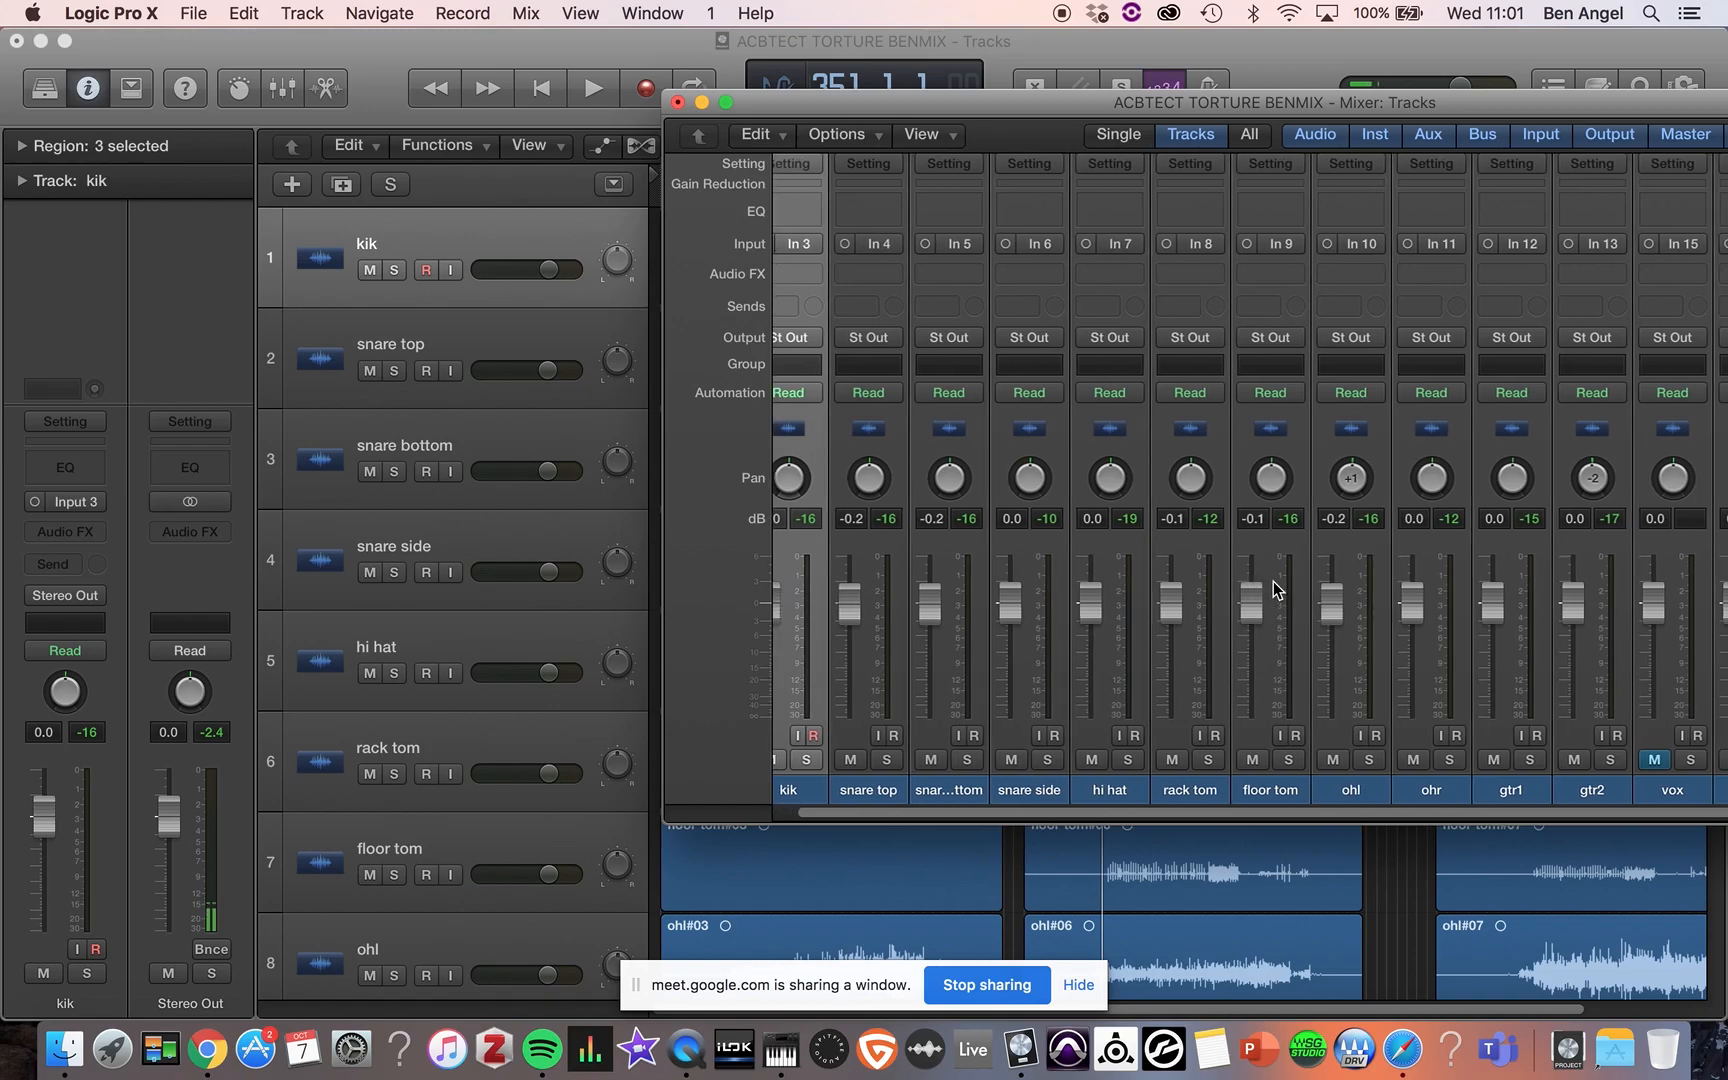
{"action": "scroll", "coordinate": [1276, 590], "scroll_direction": "right", "scroll_amount": 3}
{"action": "scroll", "coordinate": [1273, 590], "scroll_direction": "left", "scroll_amount": 1}
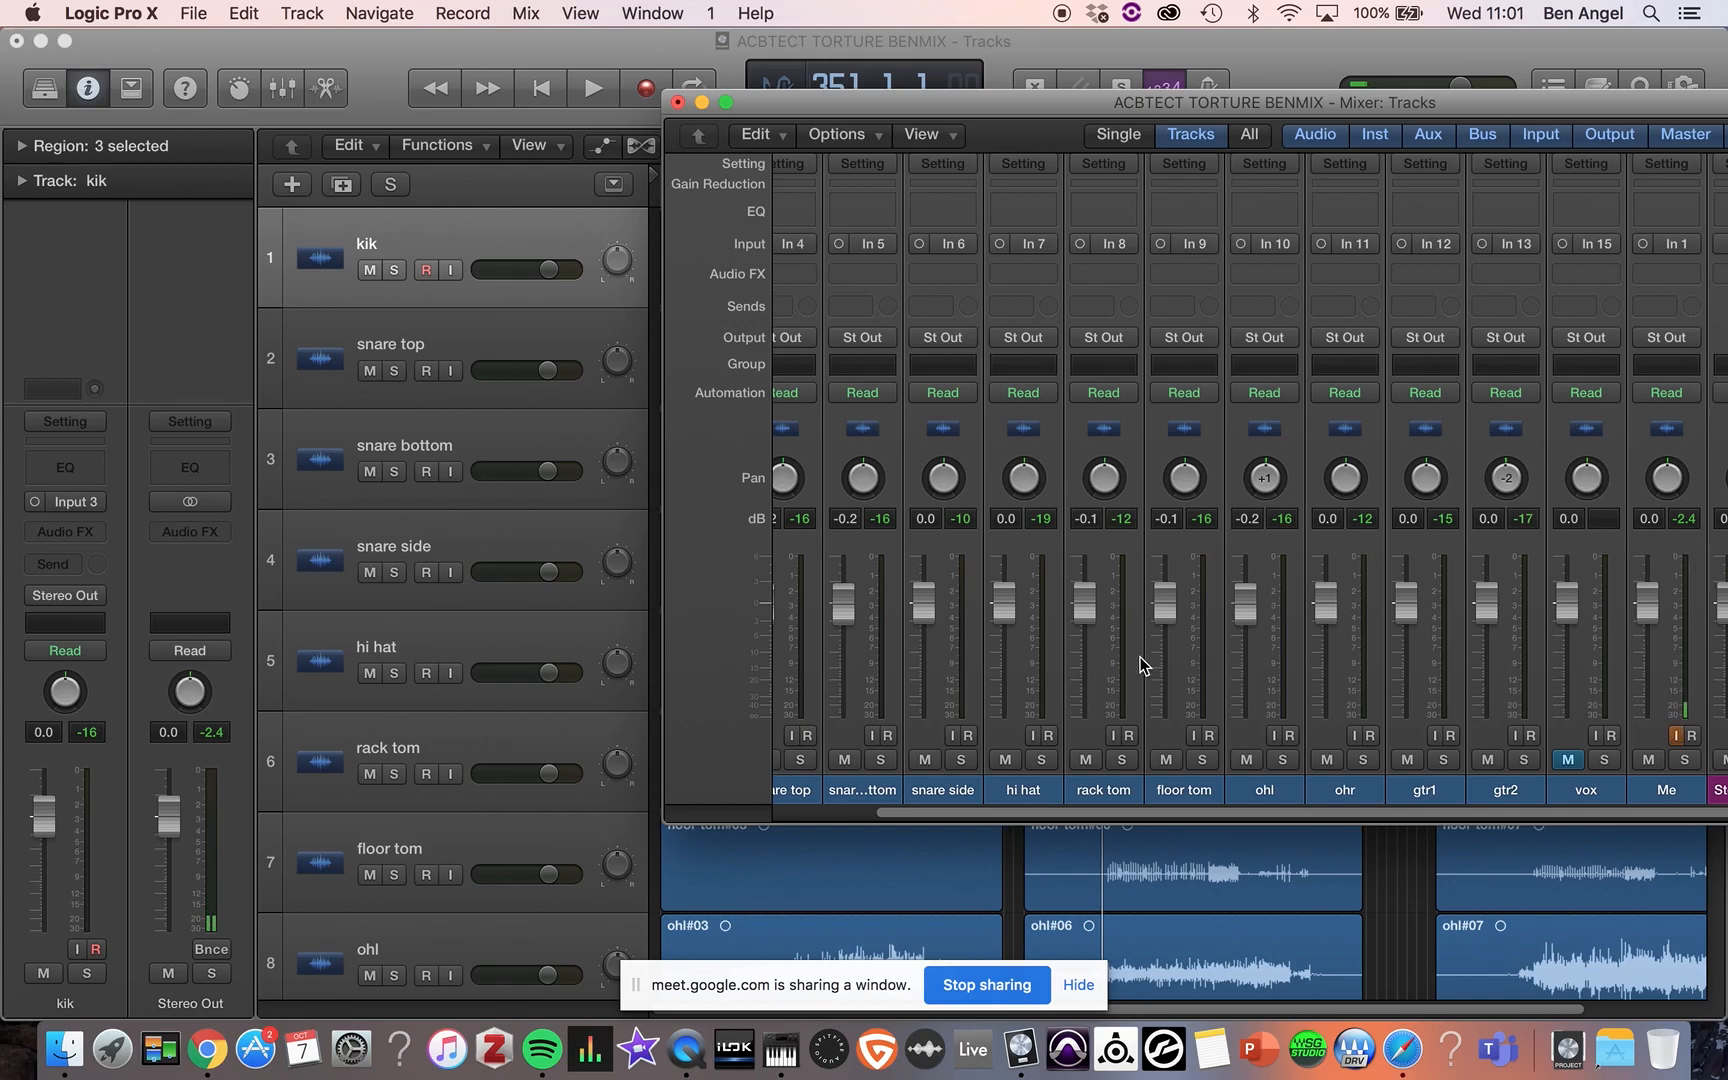
{"action": "scroll", "coordinate": [1144, 665], "scroll_direction": "left", "scroll_amount": 4}
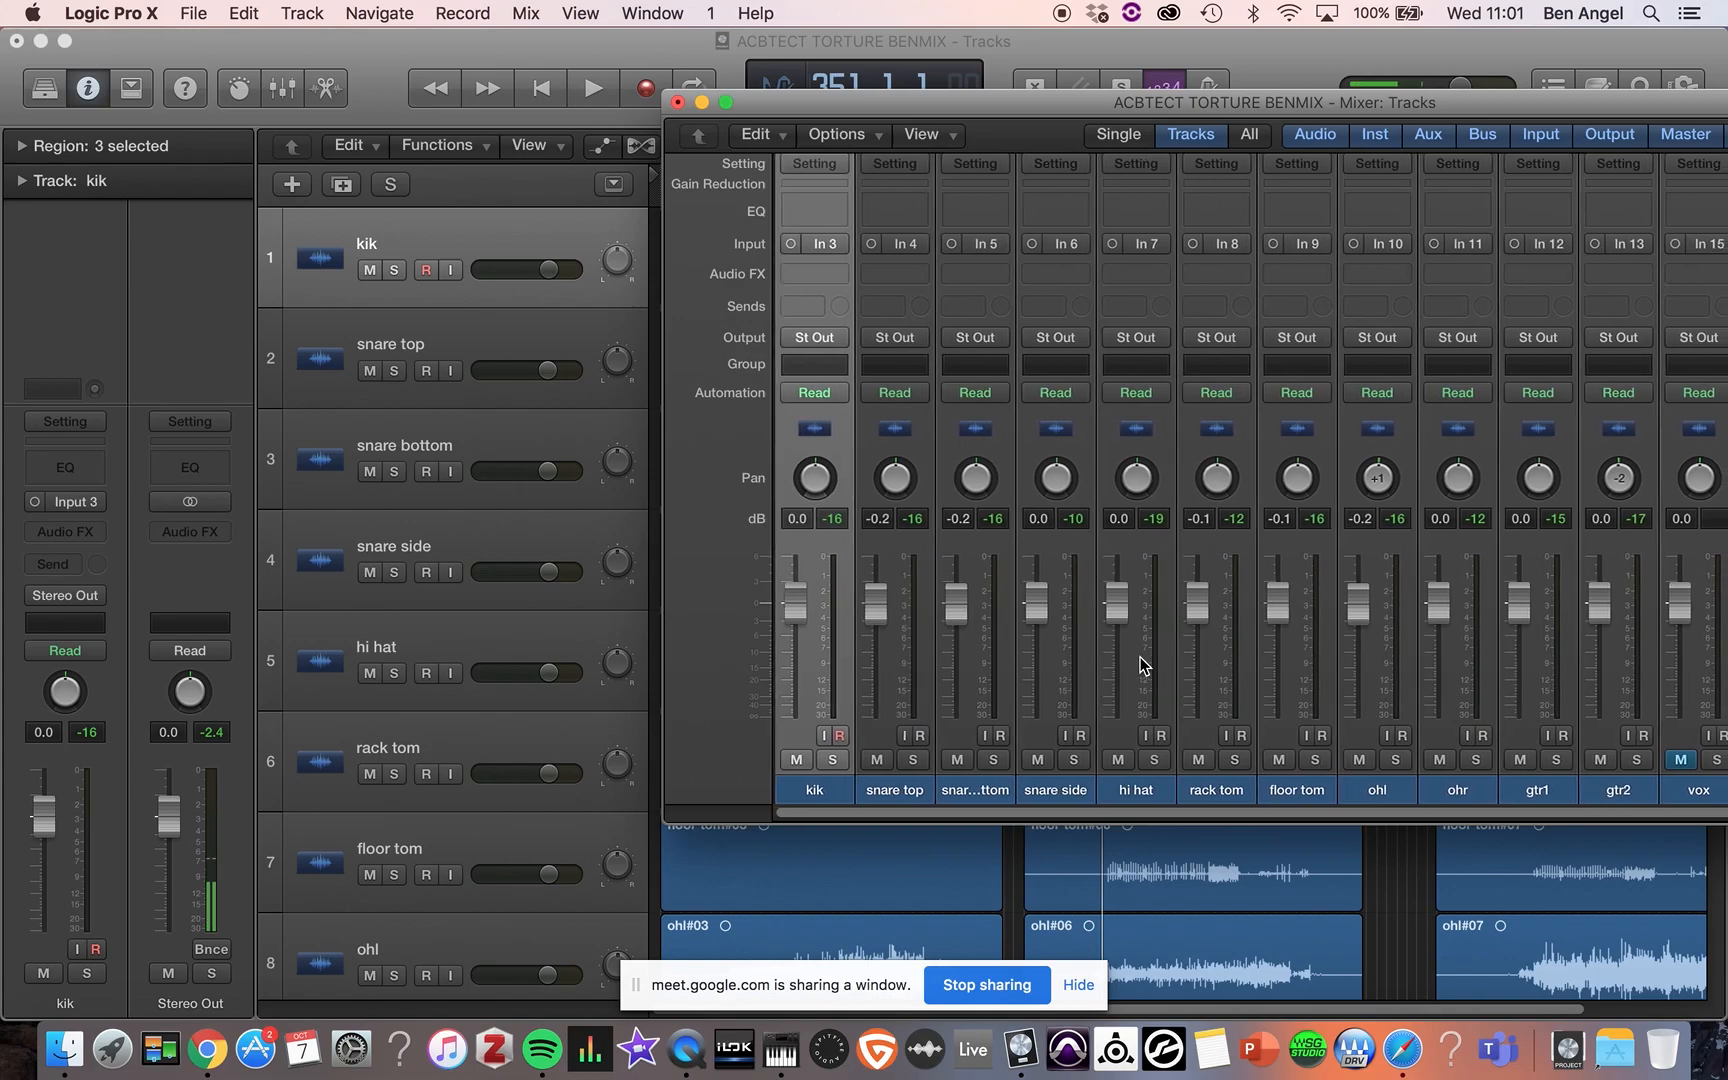
- Move the Mixer window below the timeline ruler and start playback from about bar 387
{"action": "left_click_drag", "start_coordinate": [564, 184], "coordinate": [316, 208]}
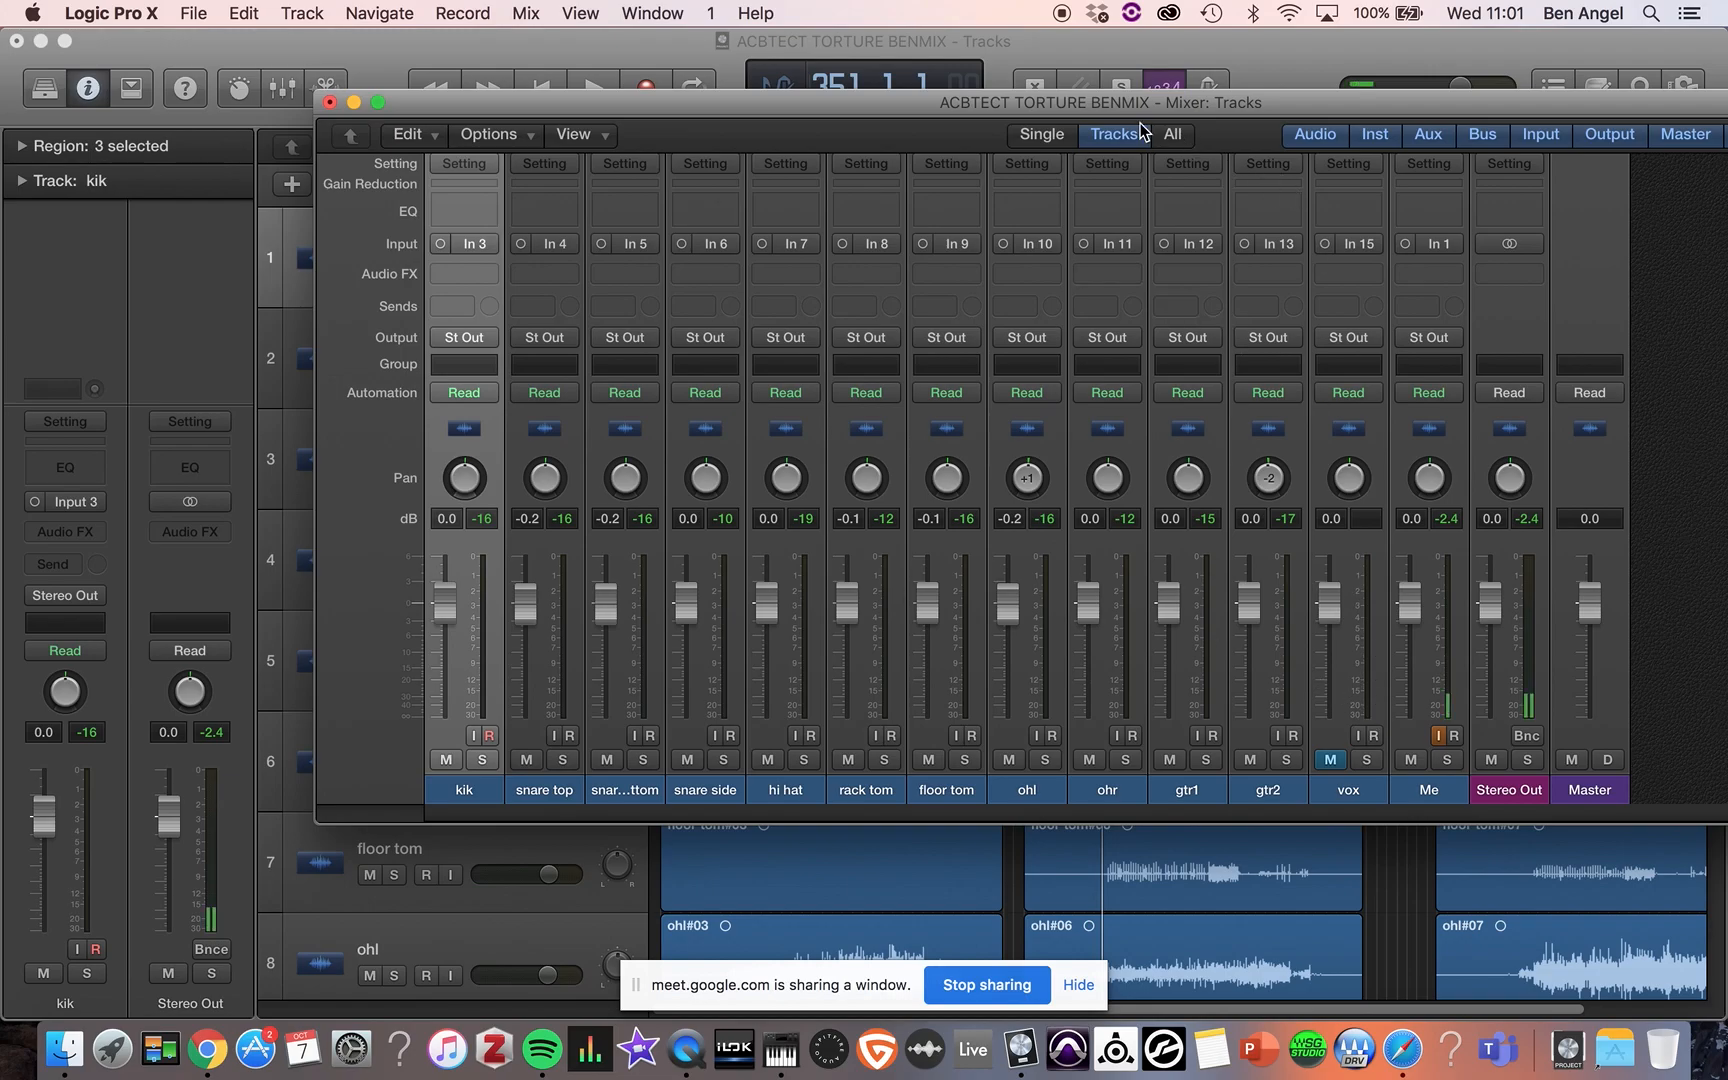
{"action": "left_click_drag", "start_coordinate": [1102, 101], "coordinate": [1140, 375]}
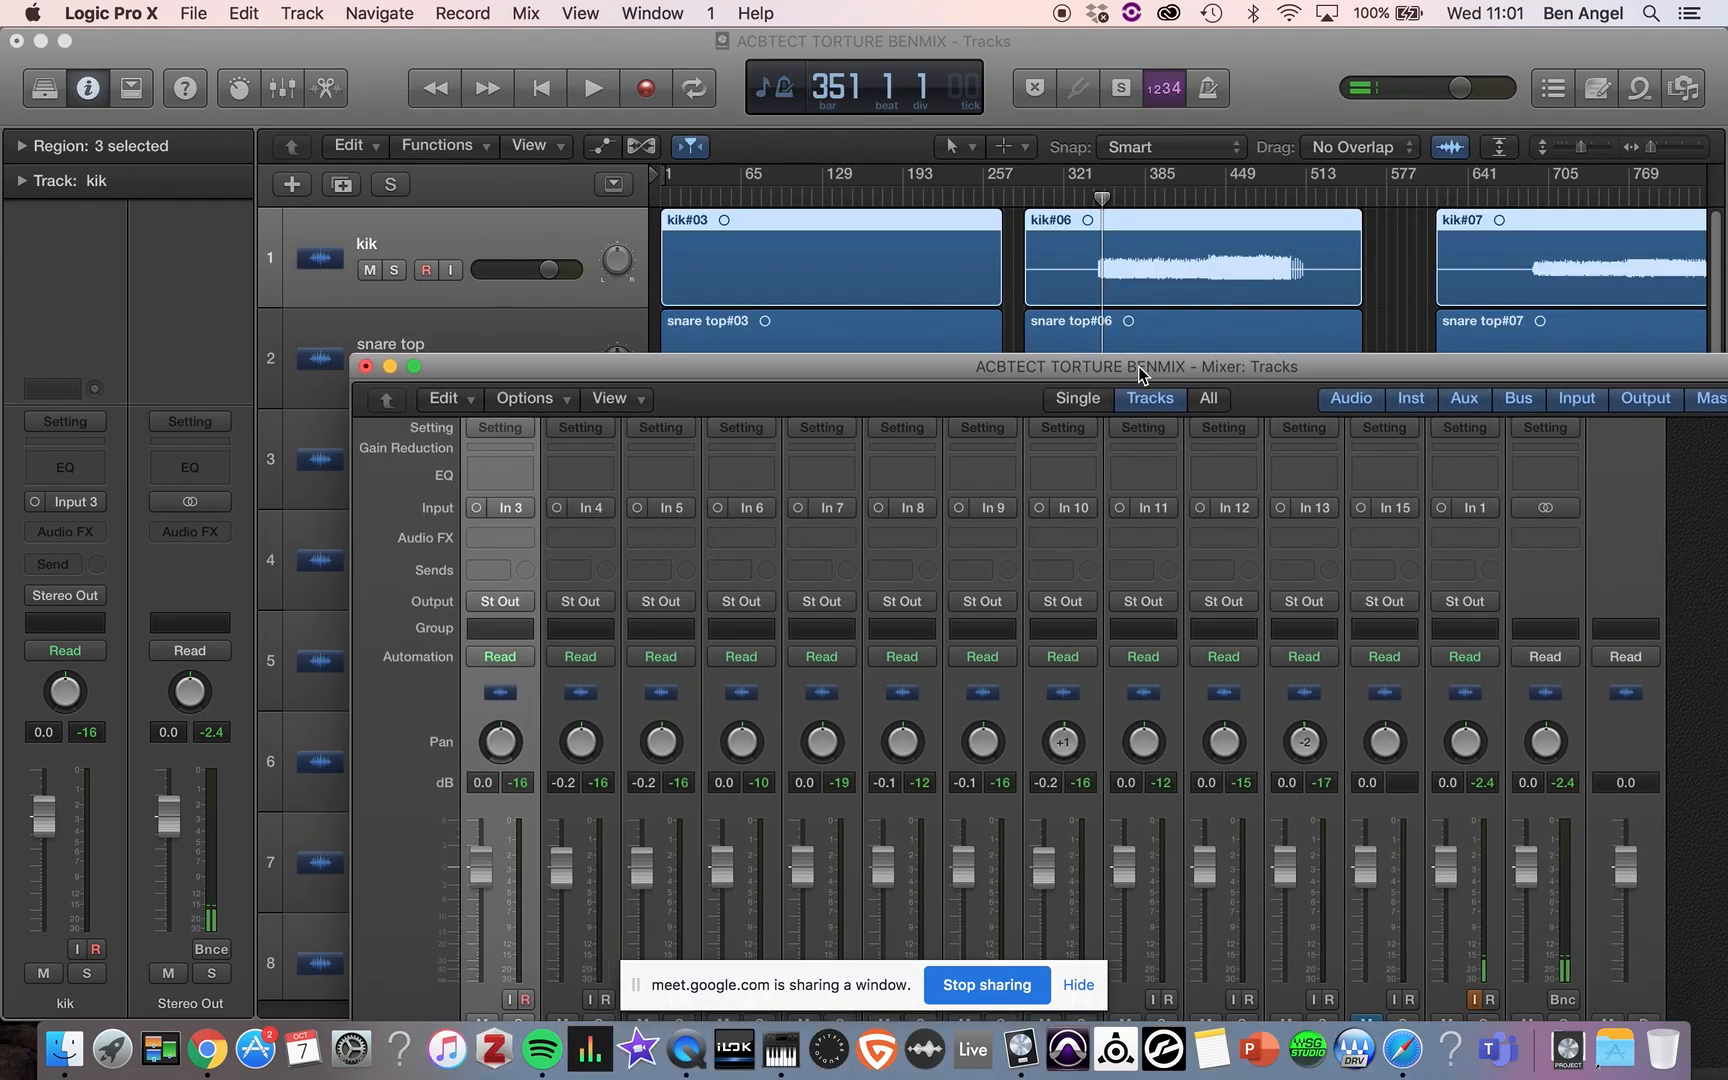
{"action": "left_click", "coordinate": [1148, 193]}
{"action": "left_click", "coordinate": [1147, 196]}
{"action": "key", "text": "space"}
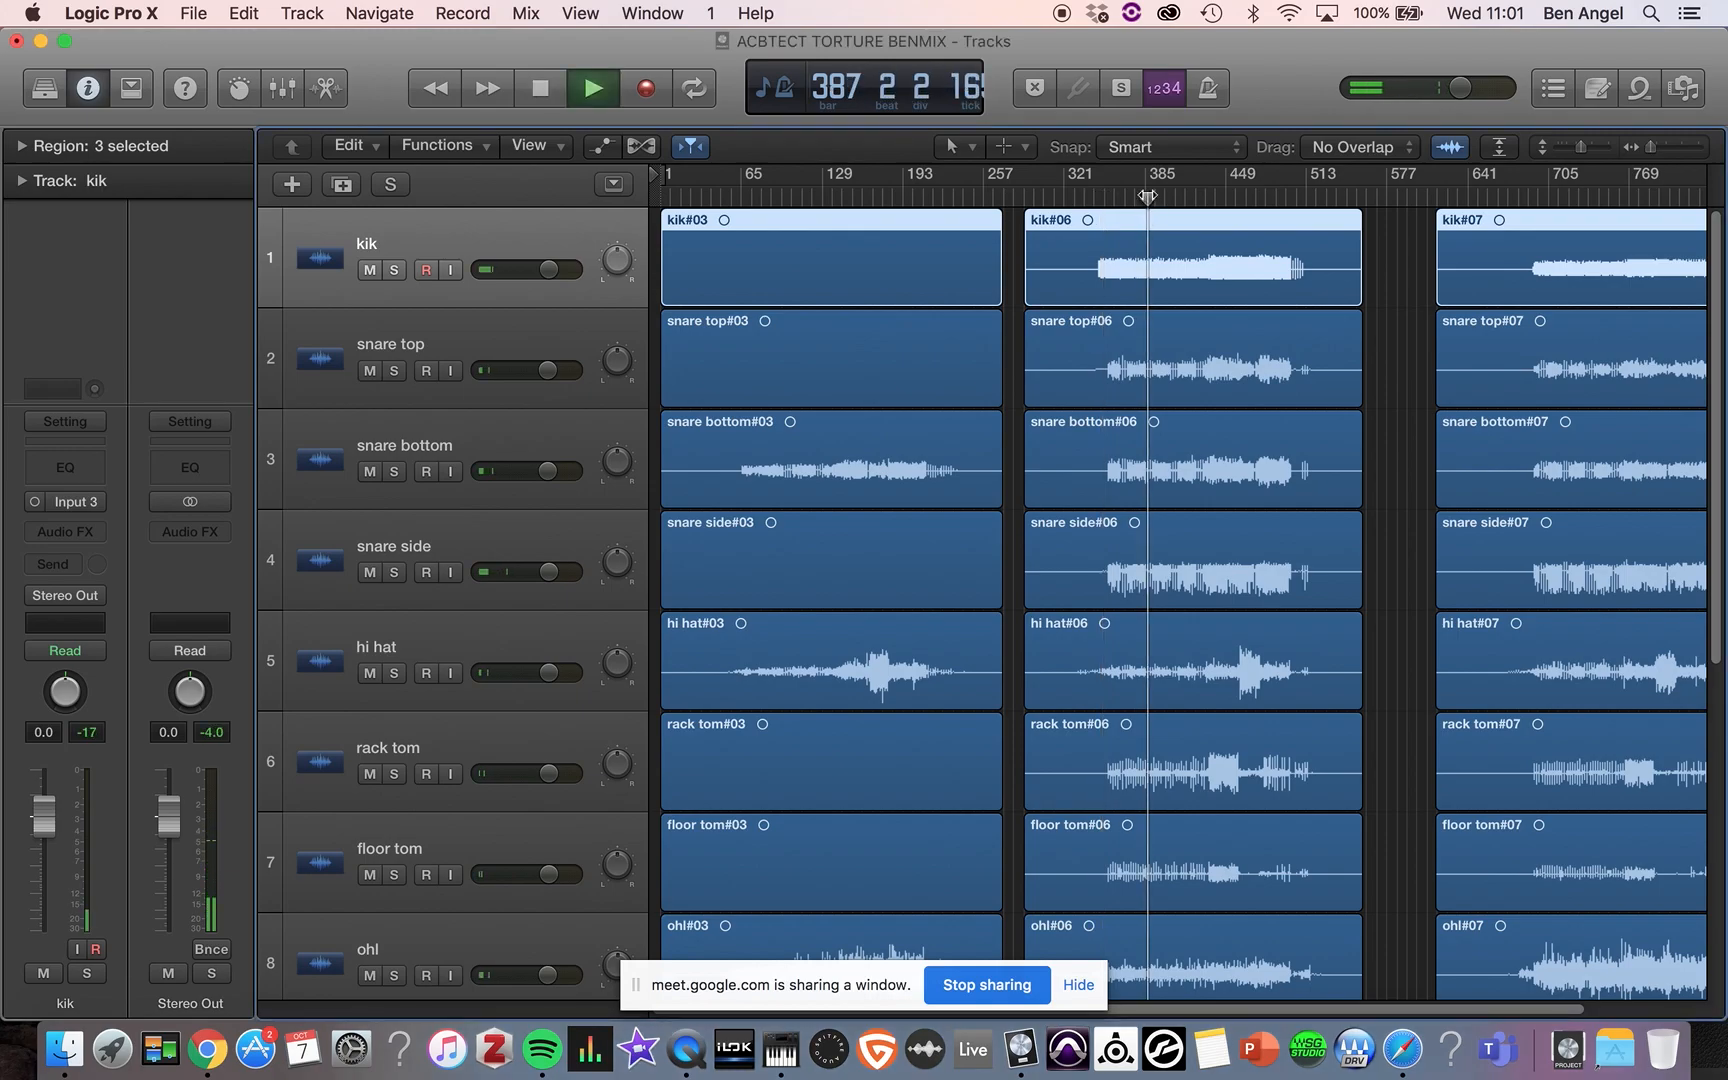
- Bring the Mixer window back over the tracks, reset its peak levels during playback, and stop playback
{"action": "key", "text": "super+2"}
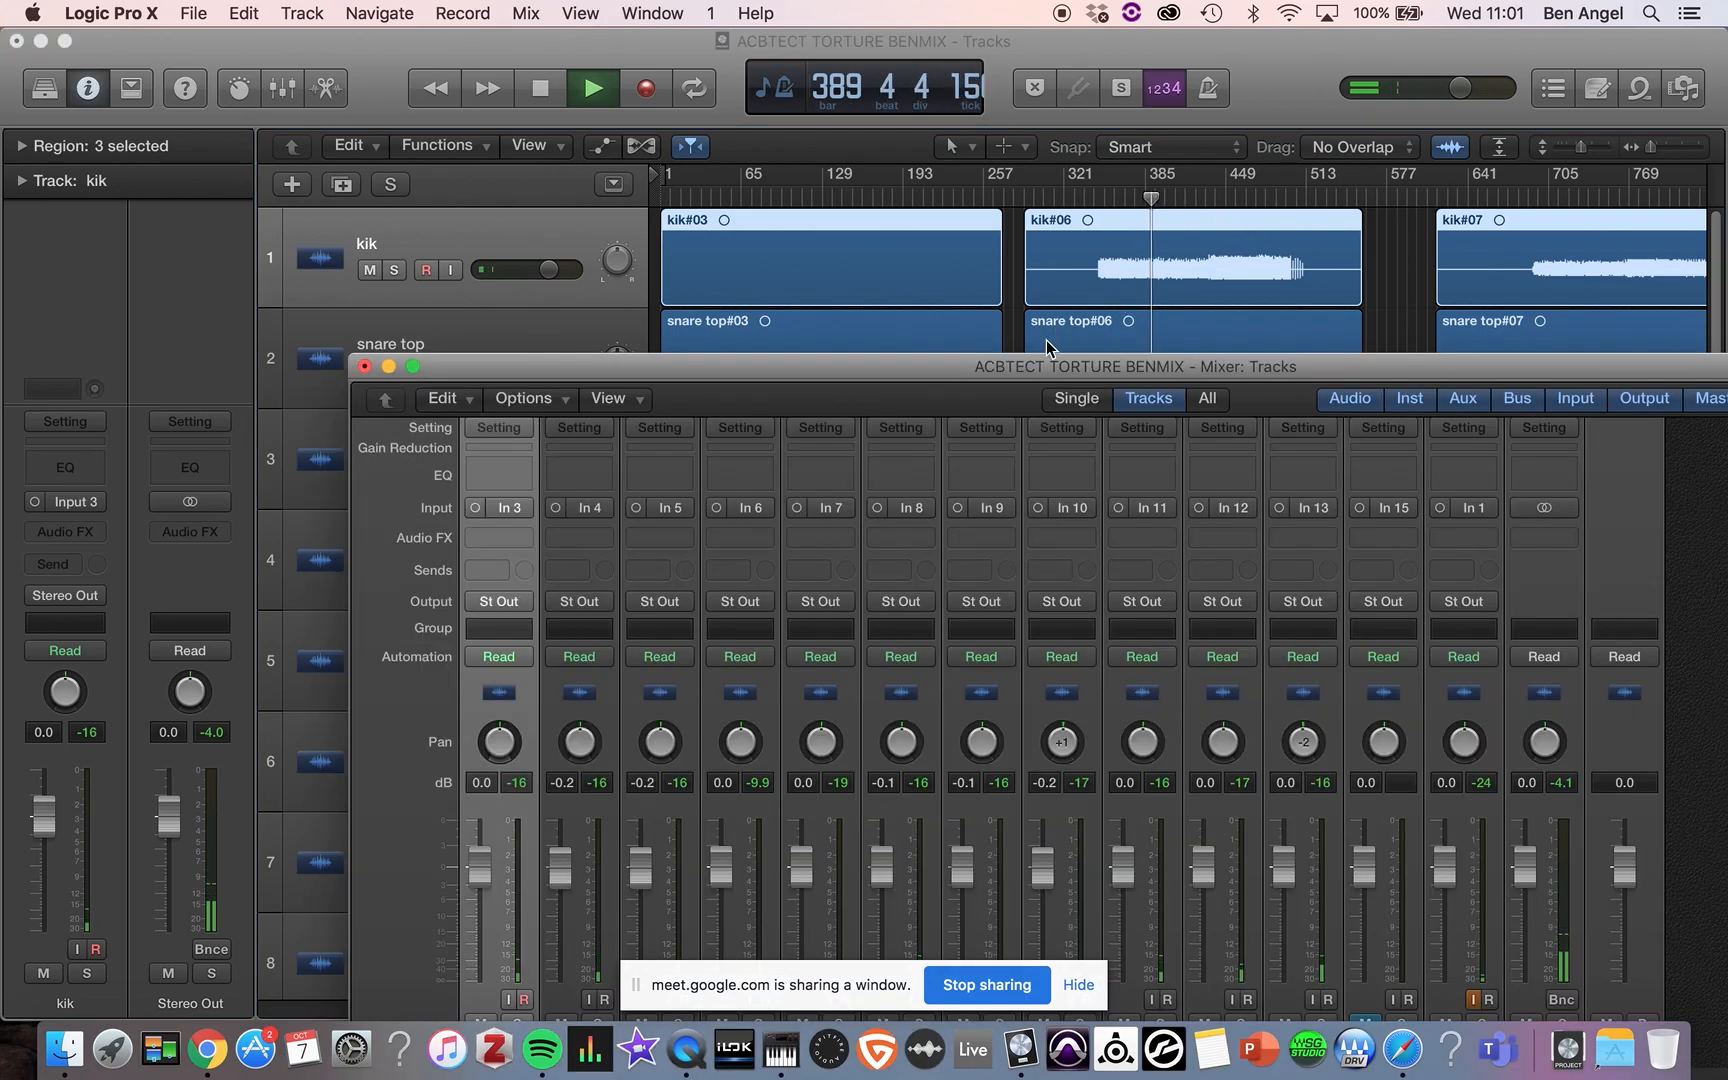
{"action": "left_click_drag", "start_coordinate": [1030, 366], "coordinate": [994, 119]}
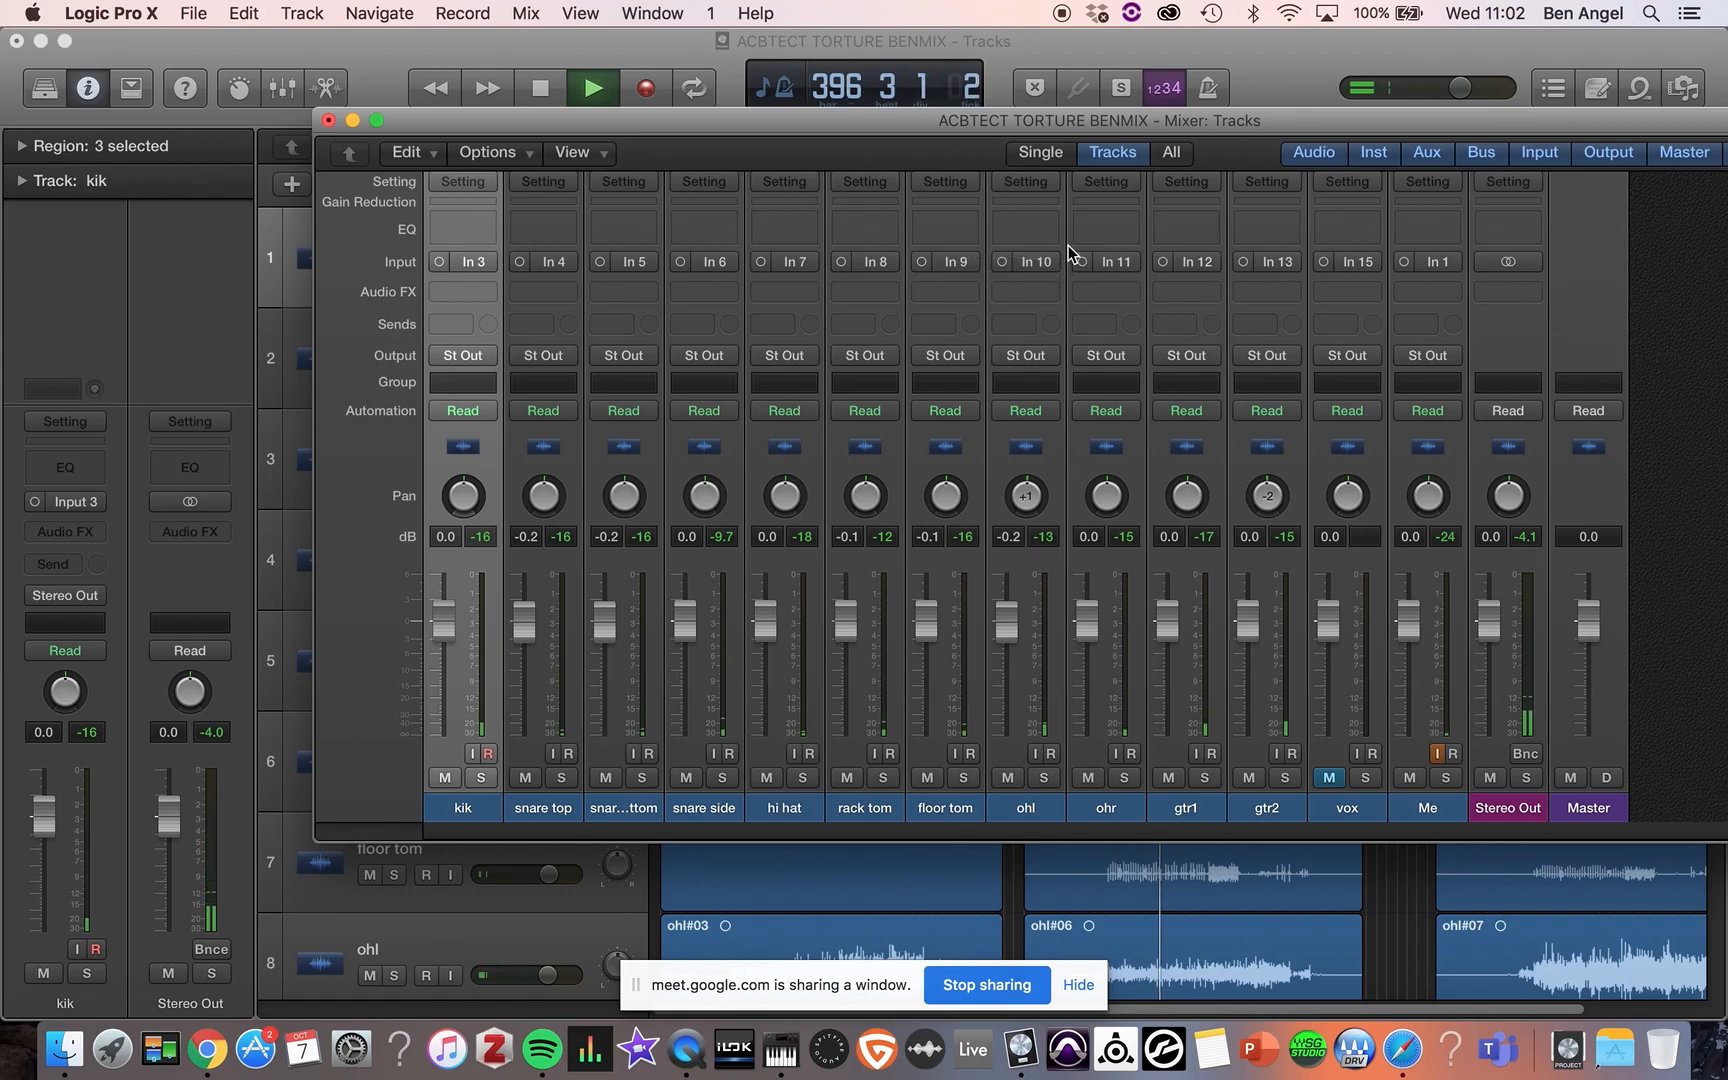
{"action": "left_click_drag", "start_coordinate": [973, 120], "coordinate": [933, 215]}
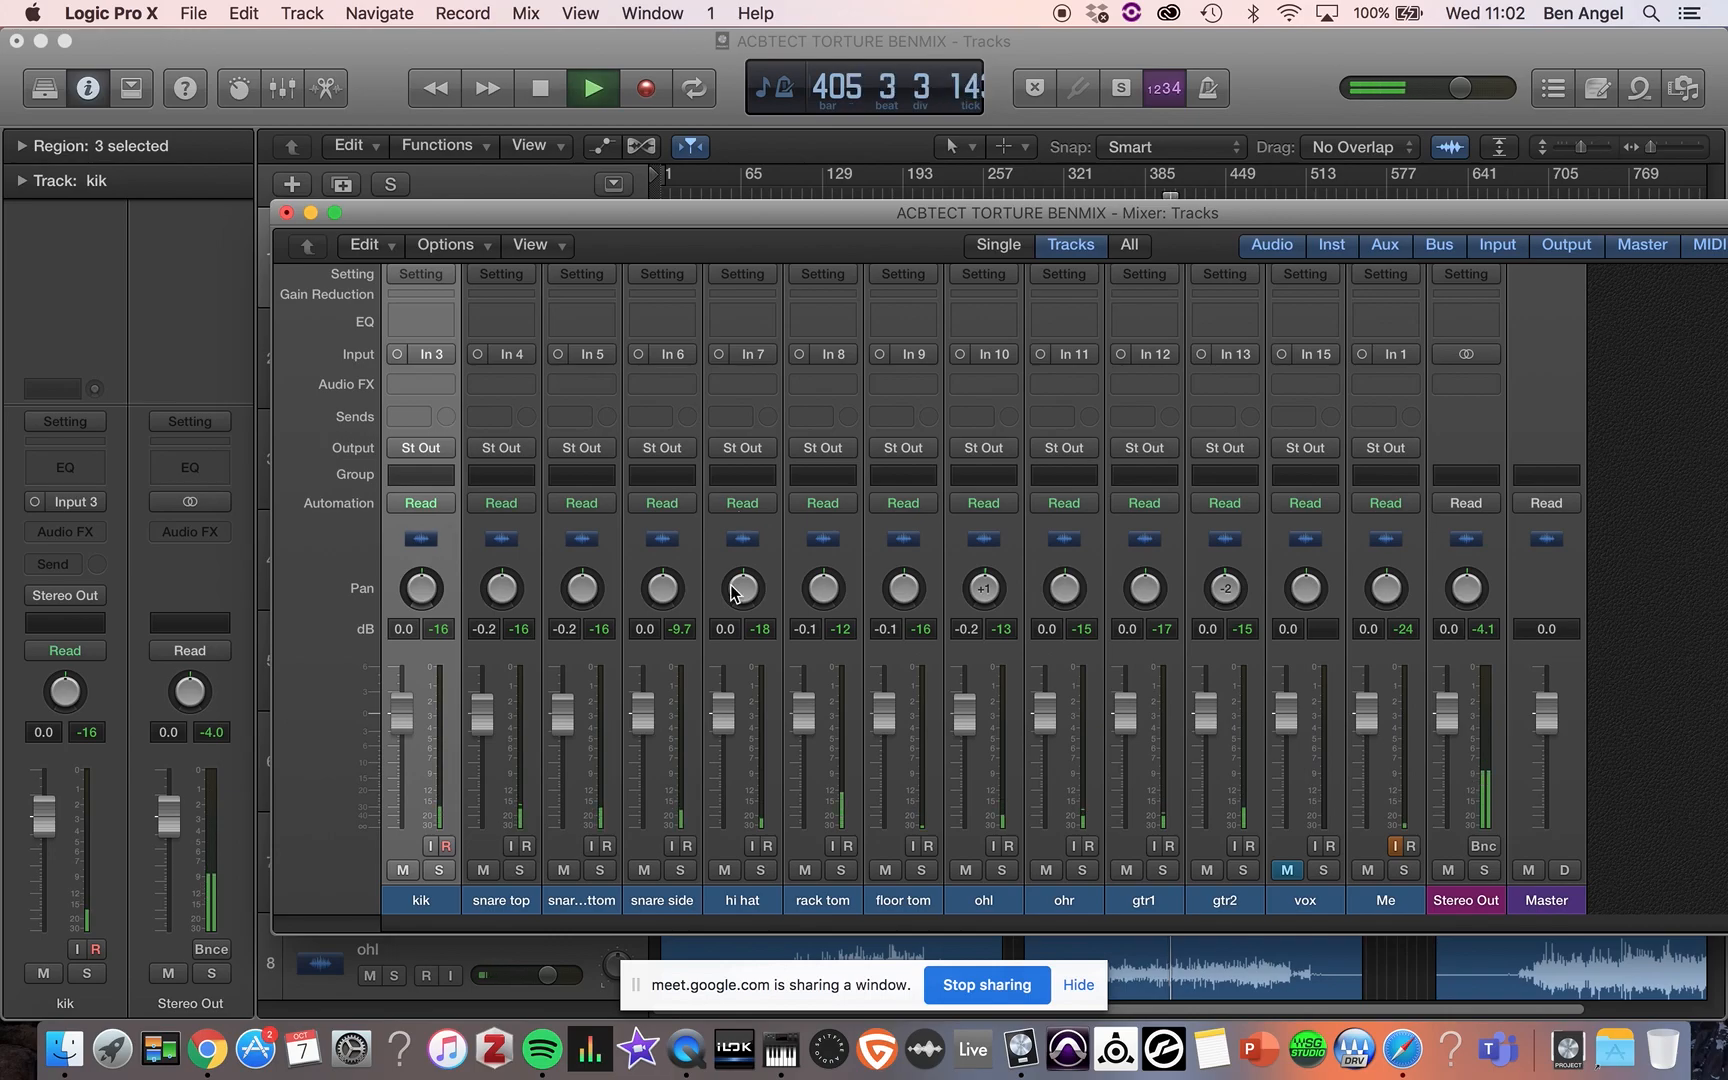
{"action": "left_click", "coordinate": [441, 634]}
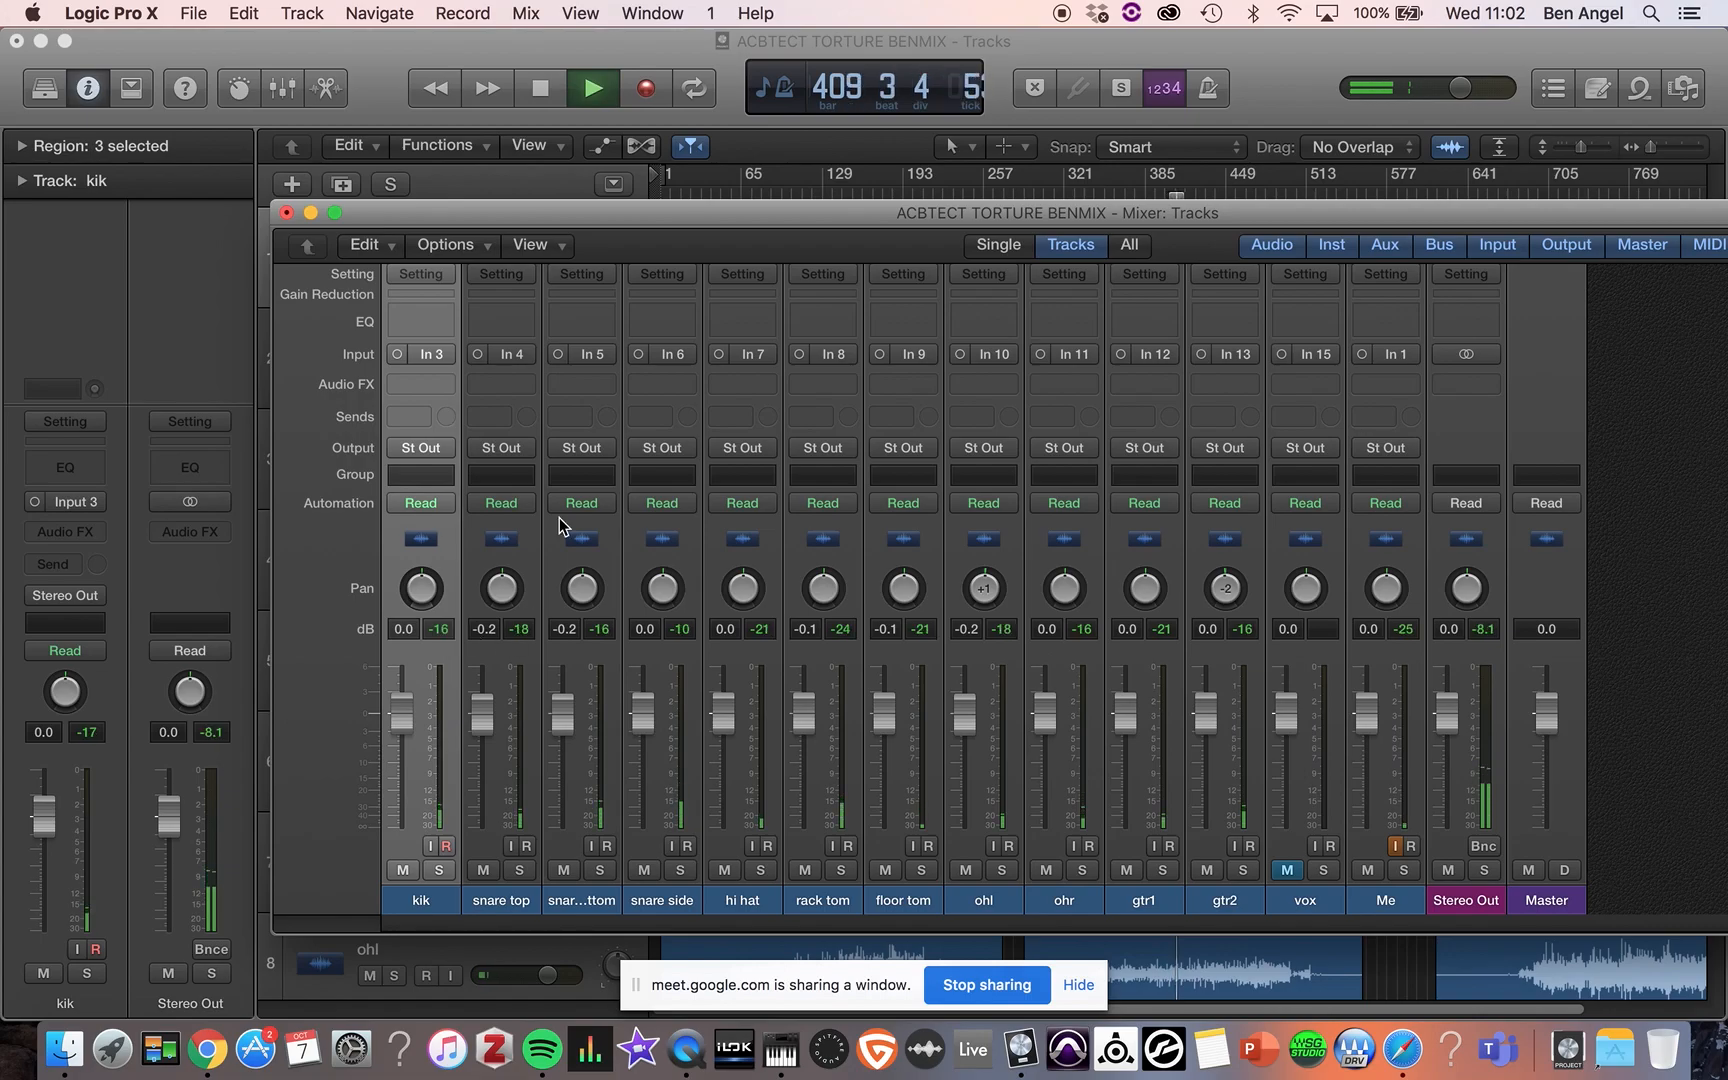
{"action": "key", "text": "space"}
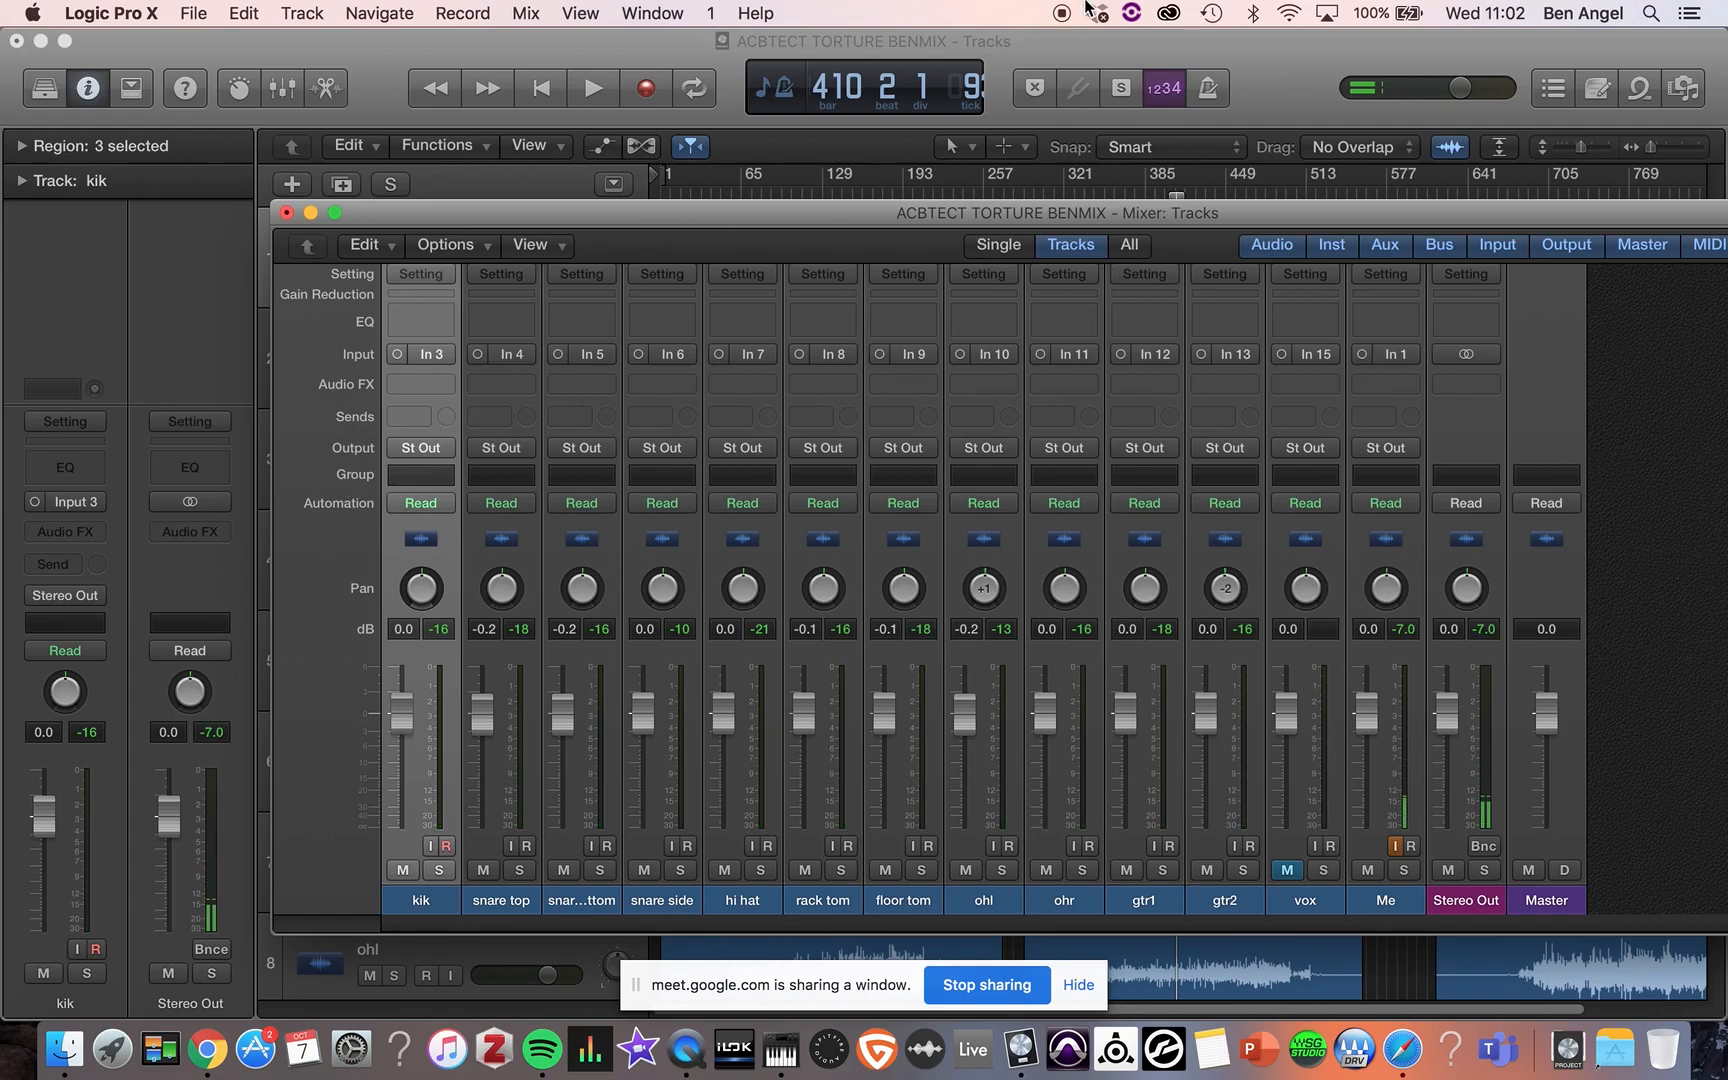
- Replace the floating Mixer window with the mixer pane docked below the tracks, leaving about four tracks visible above it
{"action": "left_click_drag", "start_coordinate": [774, 220], "coordinate": [614, 140]}
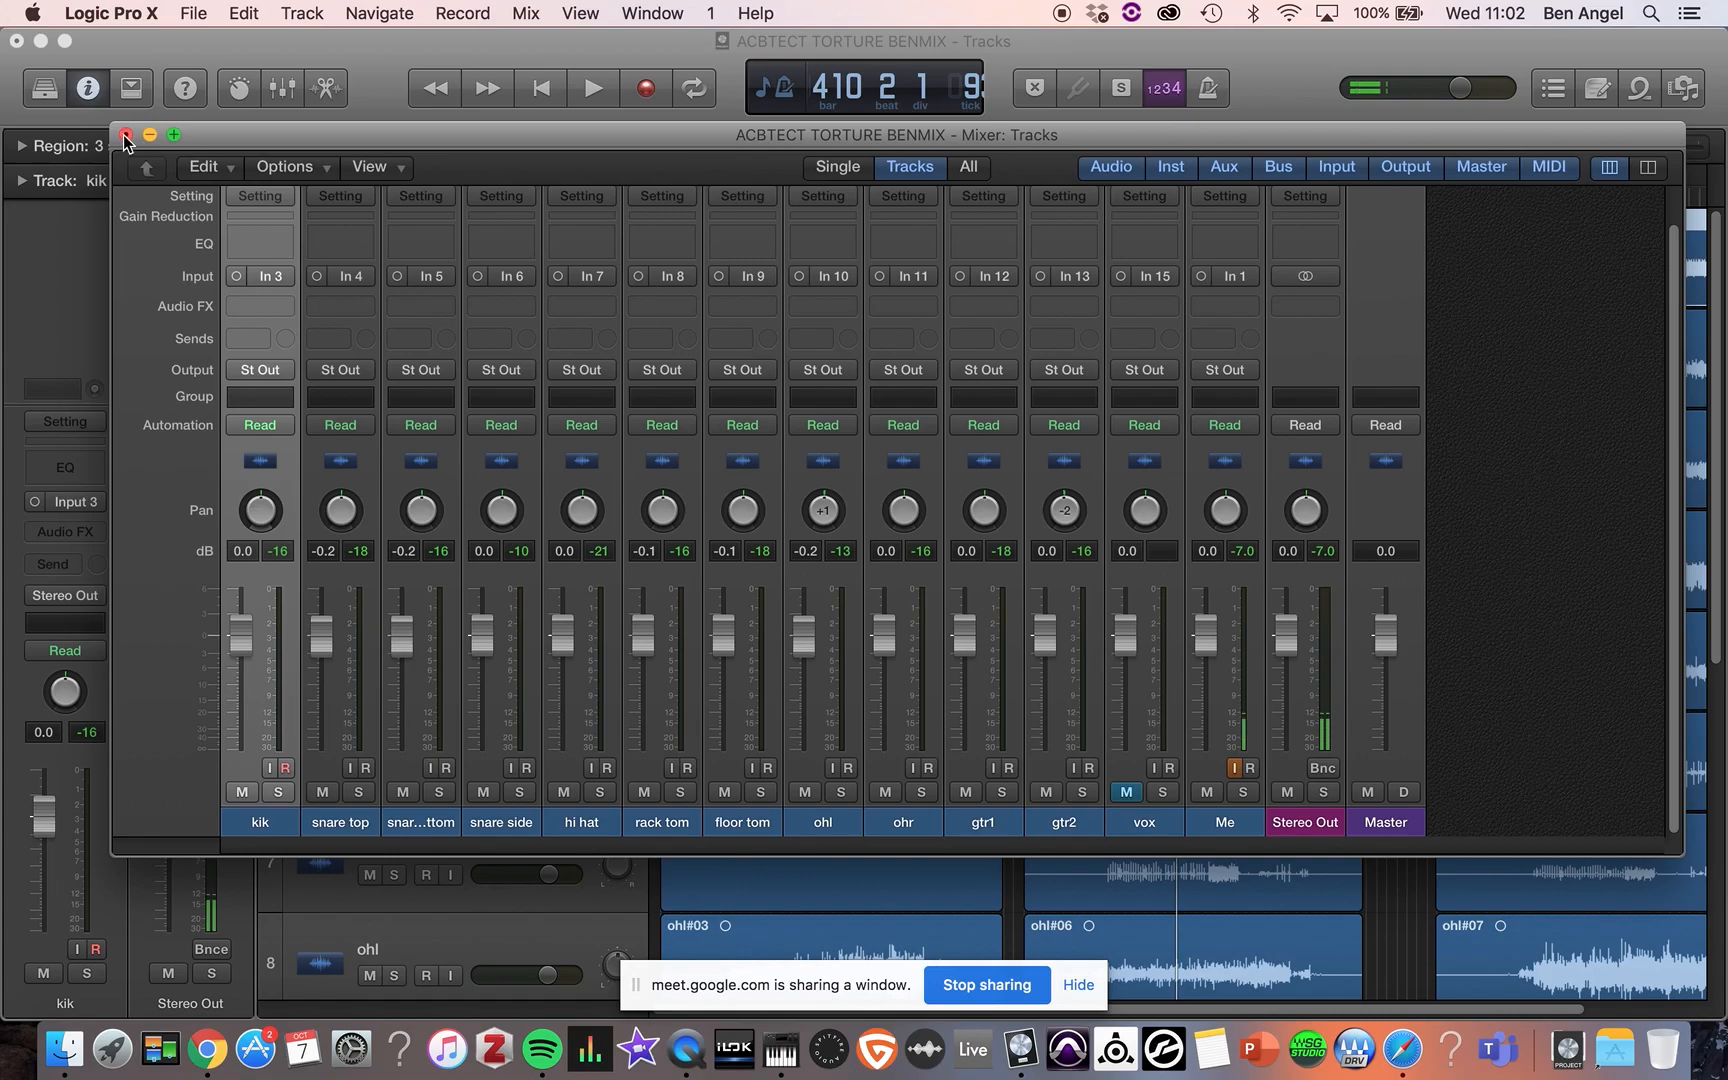
{"action": "left_click", "coordinate": [283, 89]}
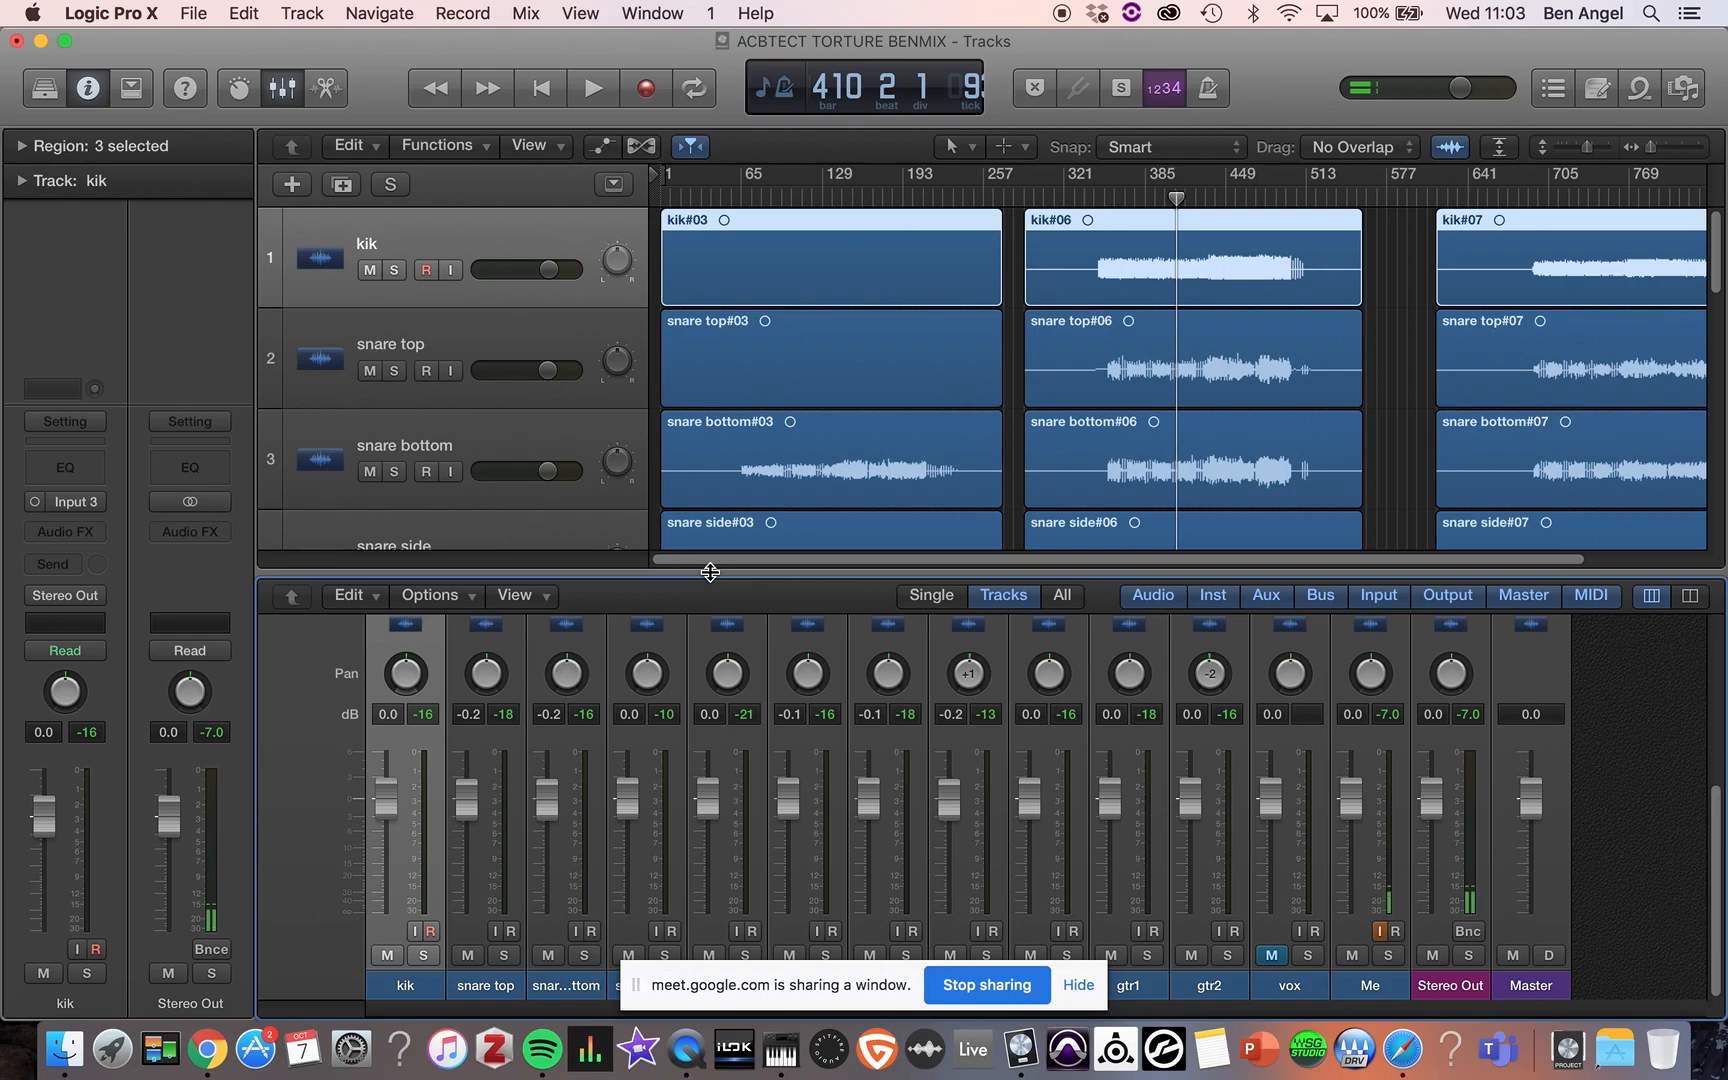
{"action": "left_click_drag", "start_coordinate": [711, 573], "coordinate": [715, 222]}
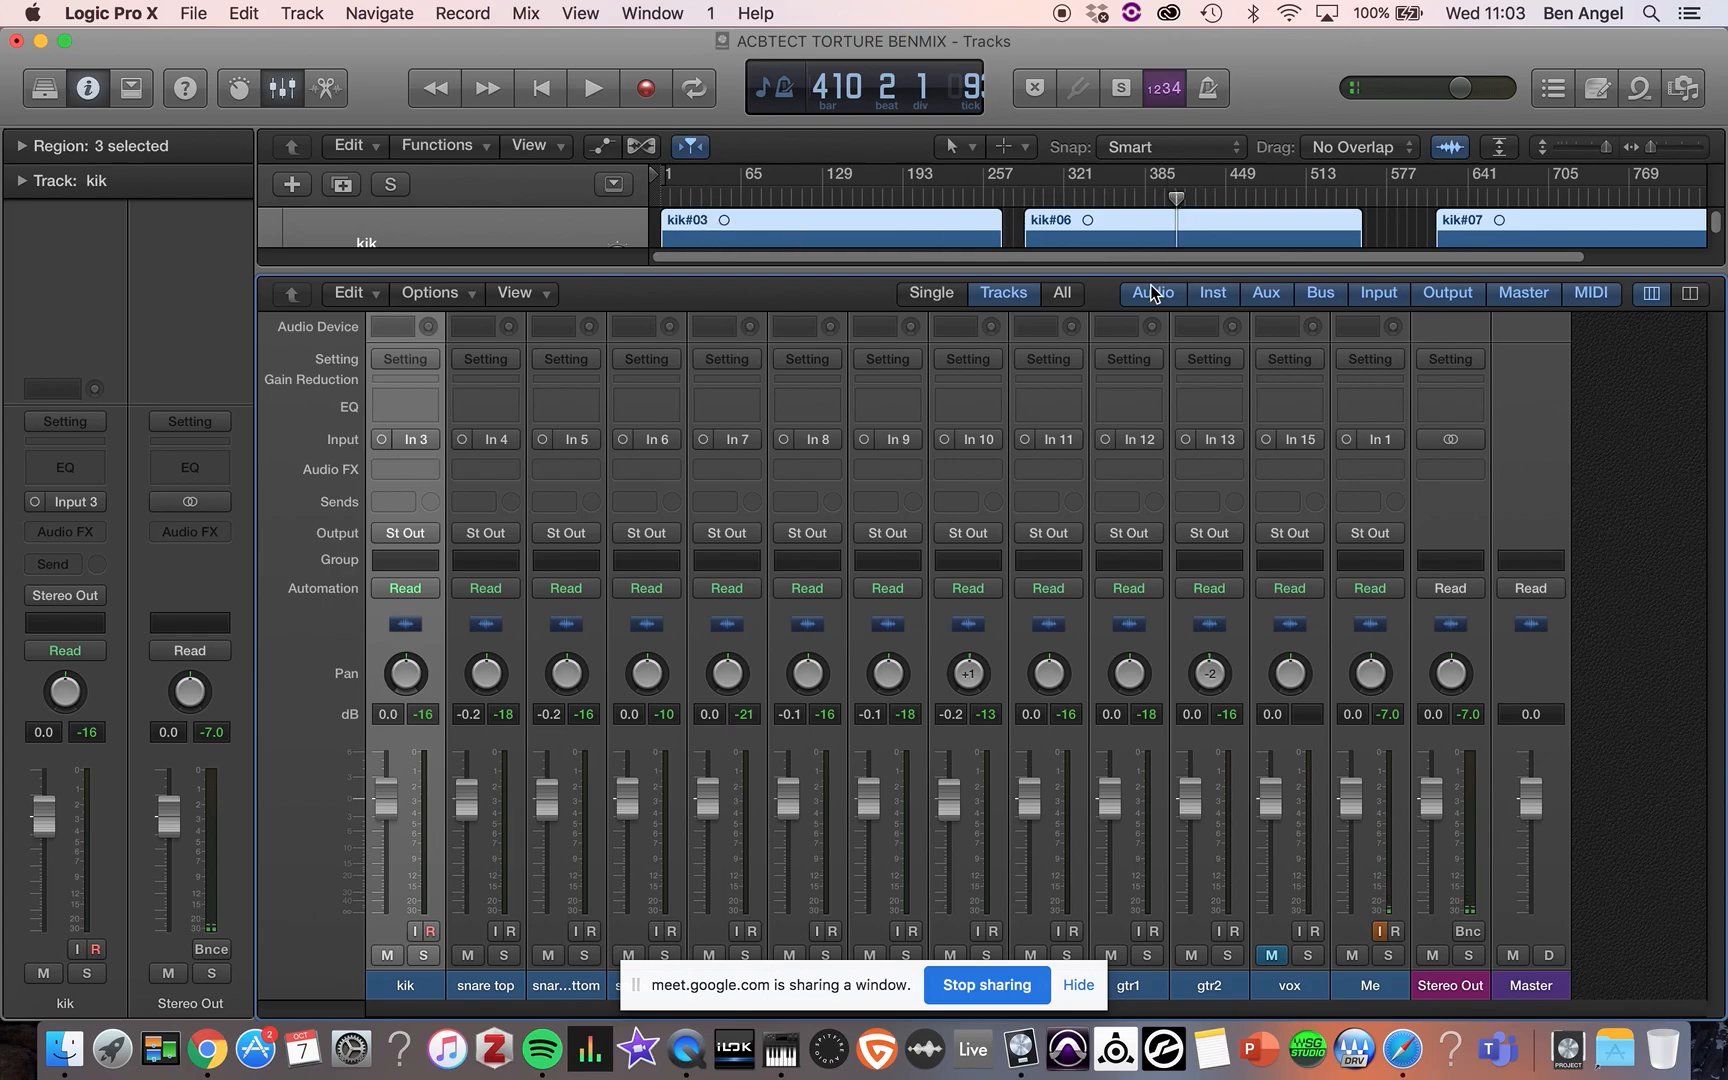
{"action": "left_click_drag", "start_coordinate": [1126, 270], "coordinate": [1163, 669]}
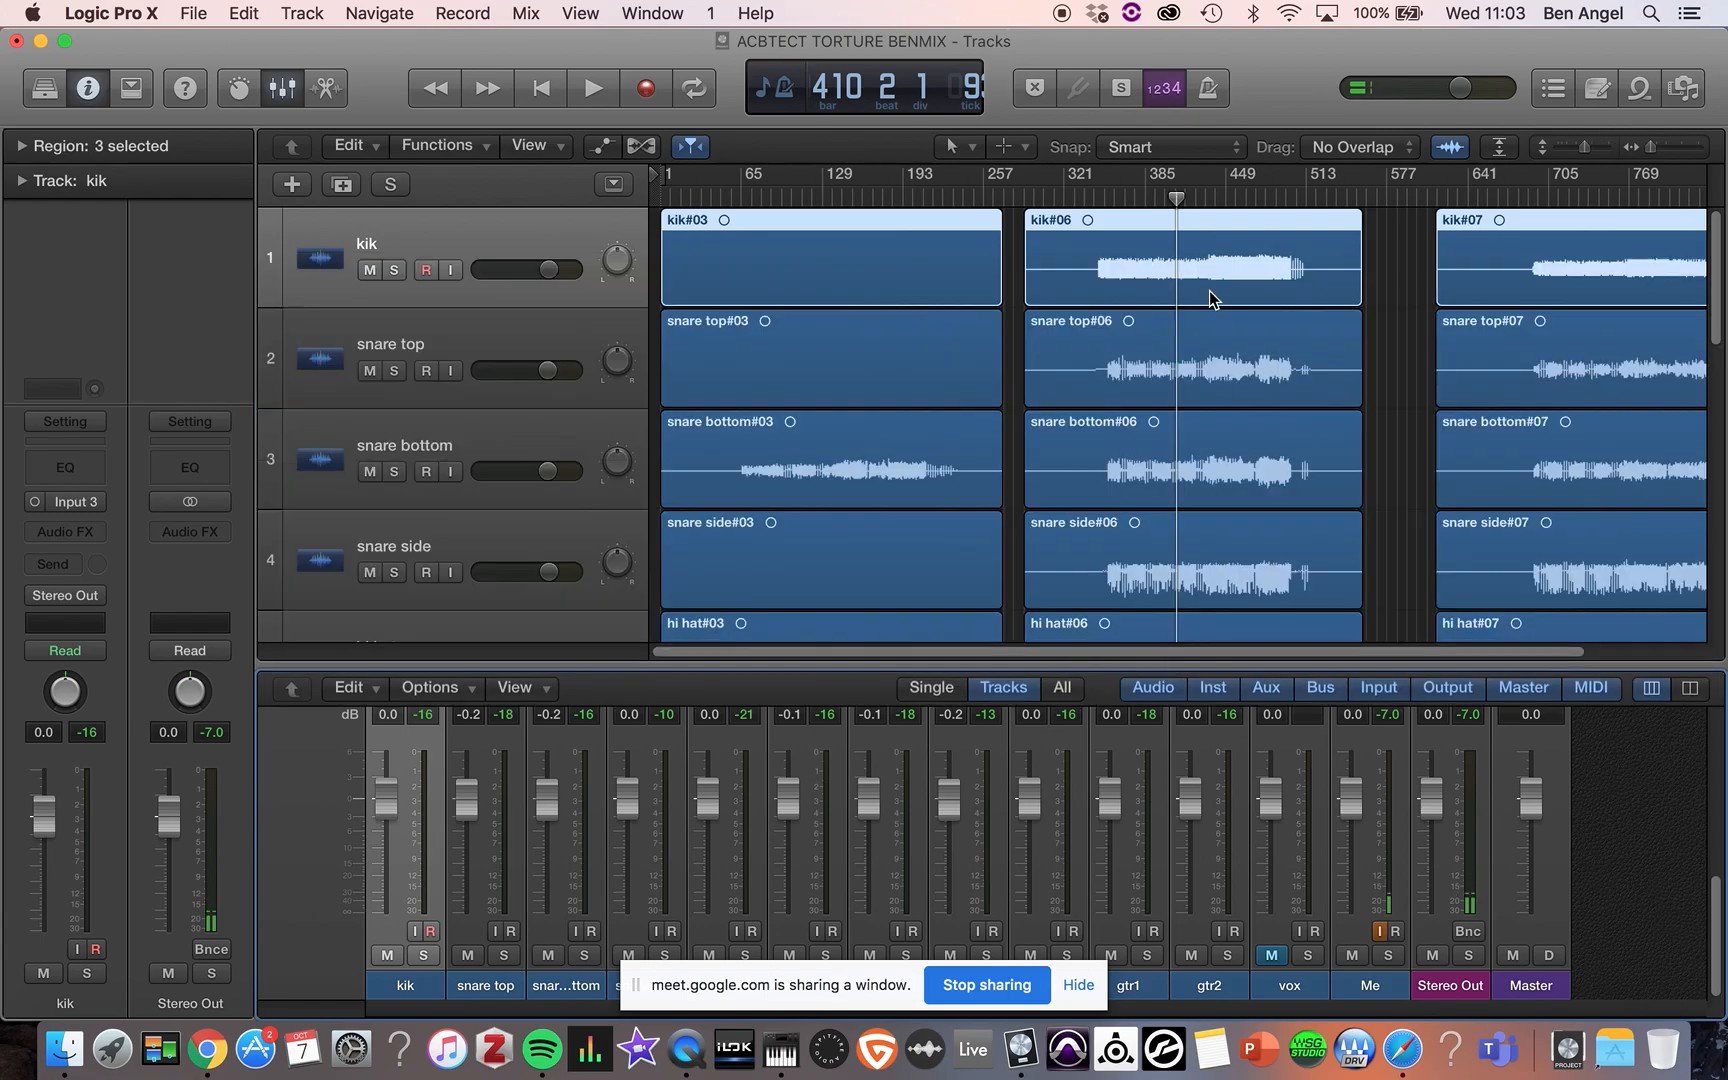
- Place the playhead at bar 438 and set a cycle range from there to about bar 495
{"action": "left_click", "coordinate": [1211, 200]}
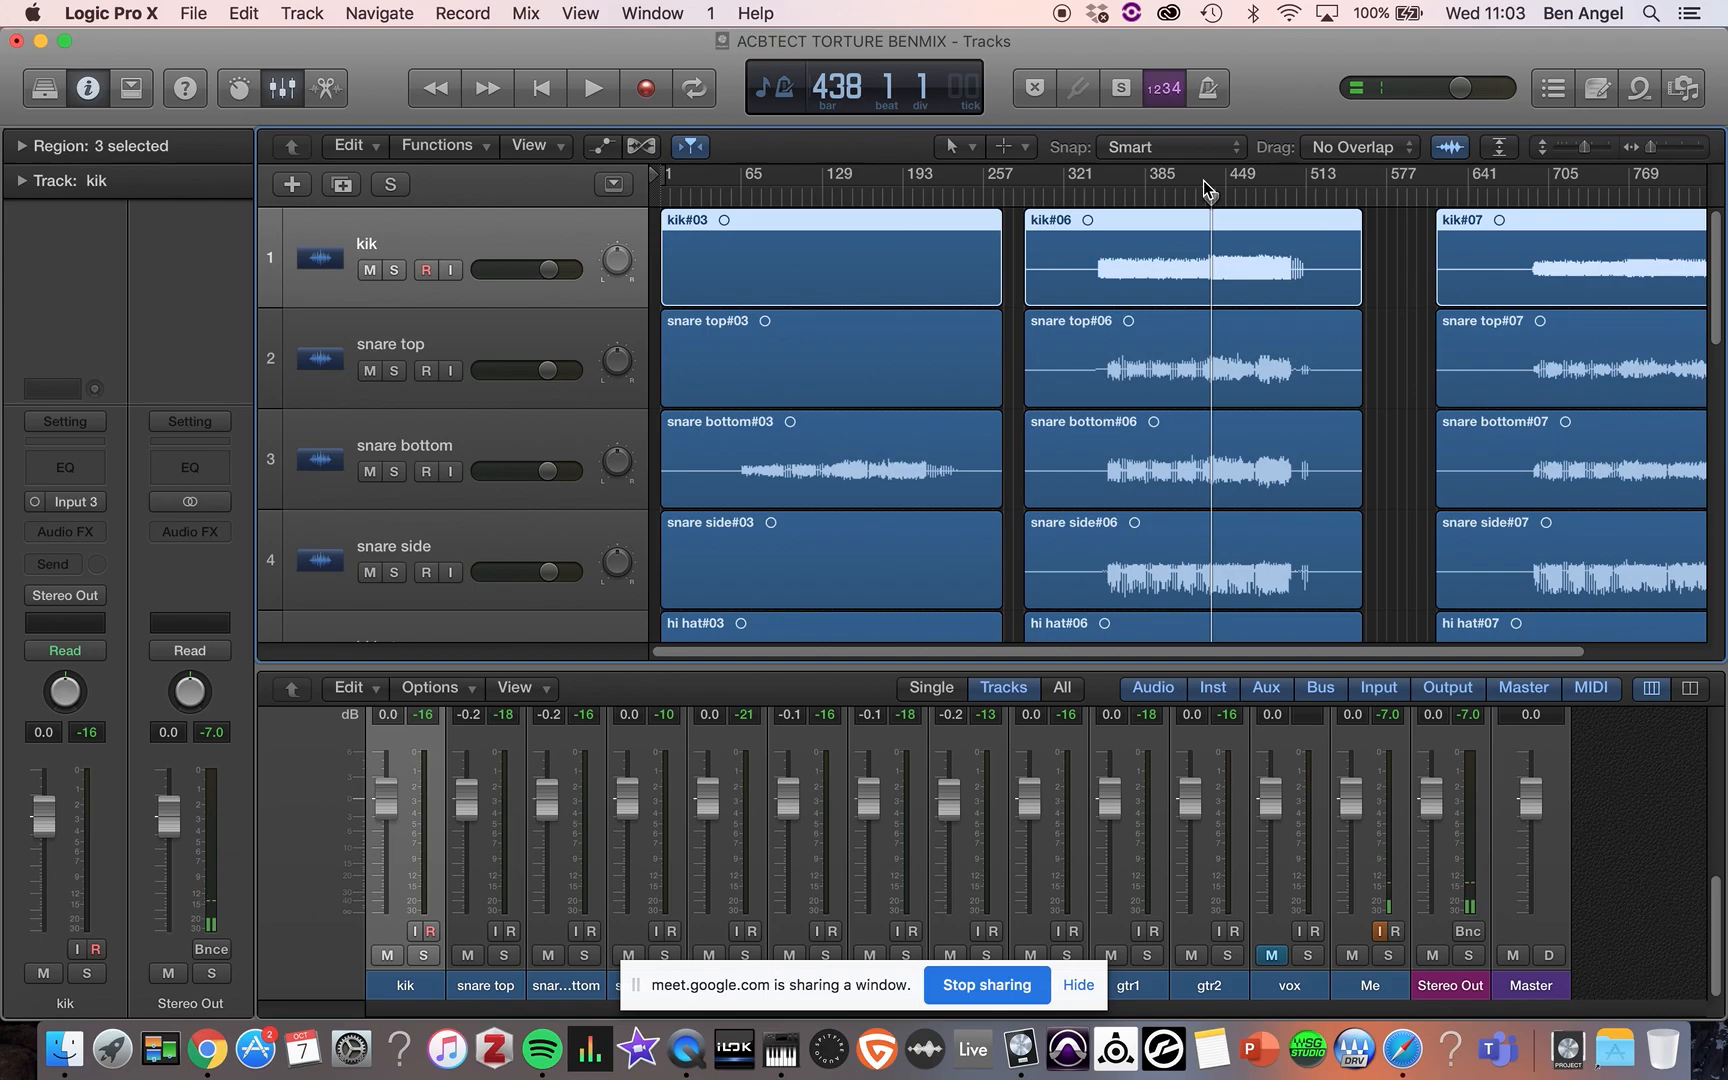
{"action": "left_click_drag", "start_coordinate": [1211, 183], "coordinate": [1309, 190]}
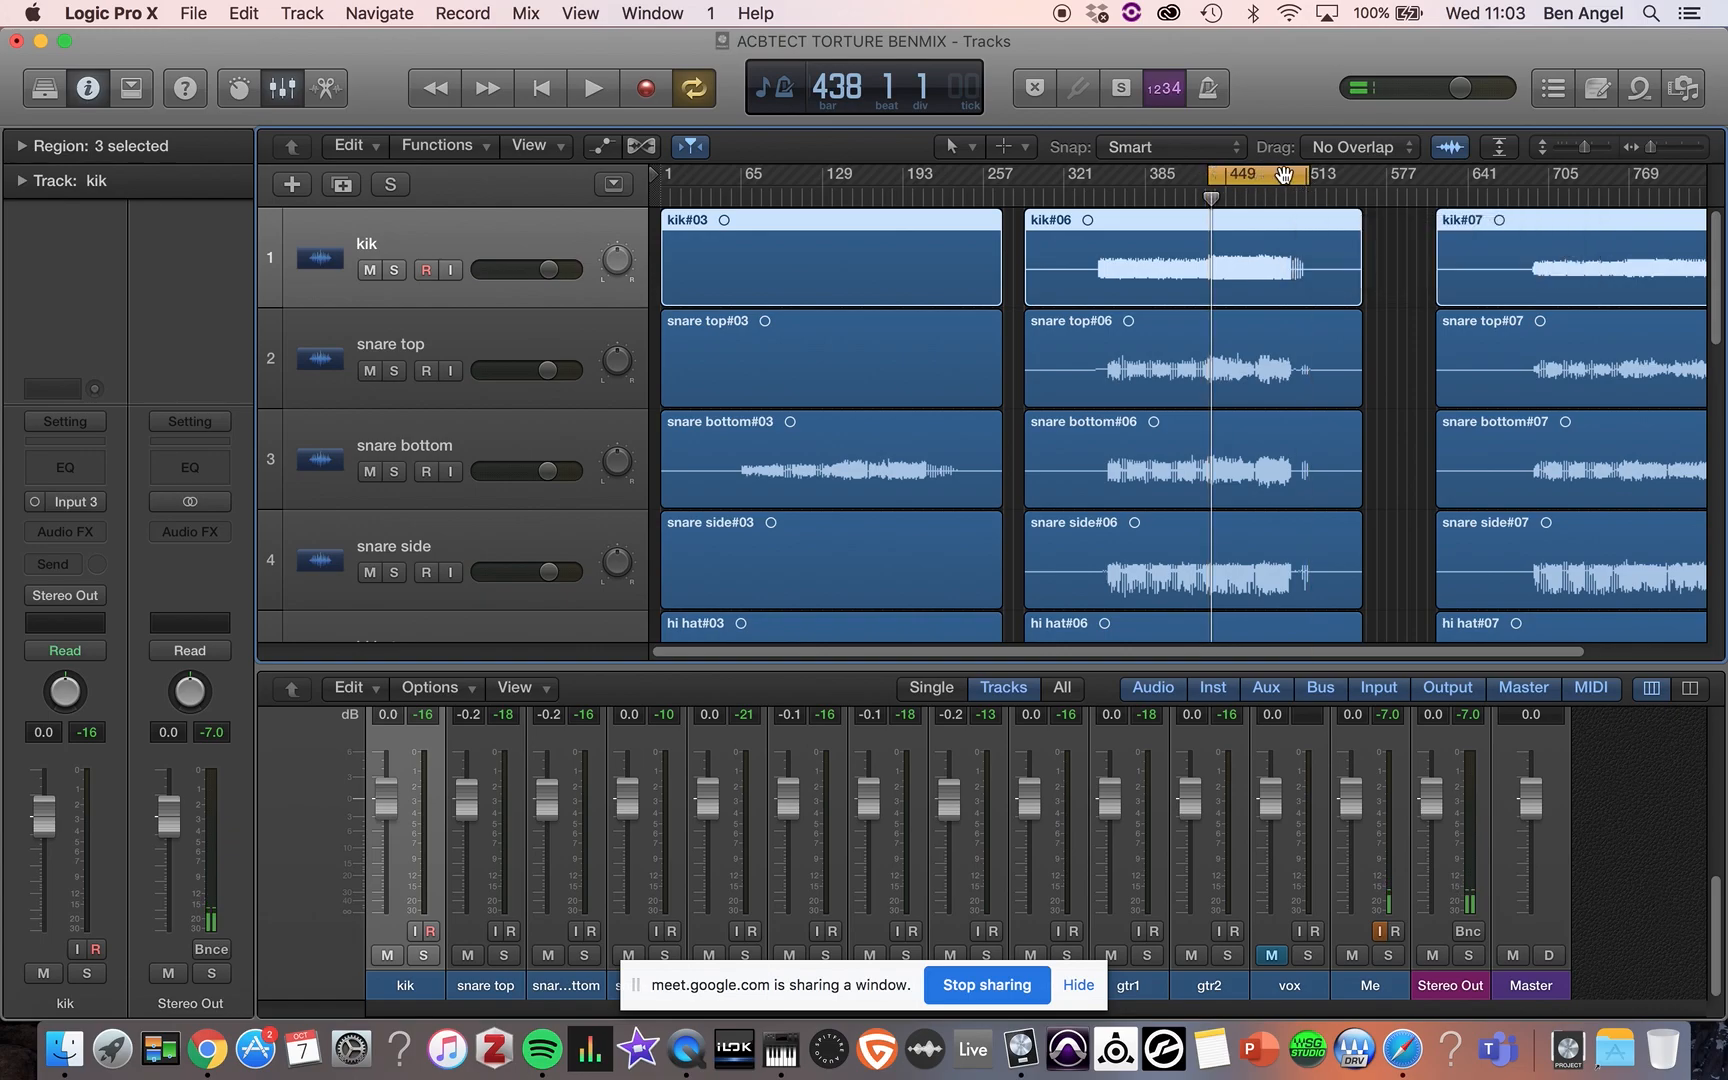
{"action": "left_click_drag", "start_coordinate": [1307, 177], "coordinate": [1283, 177]}
{"action": "scroll", "coordinate": [1196, 350], "scroll_direction": "down", "scroll_amount": 5}
{"action": "scroll", "coordinate": [1196, 350], "scroll_direction": "up", "scroll_amount": 4}
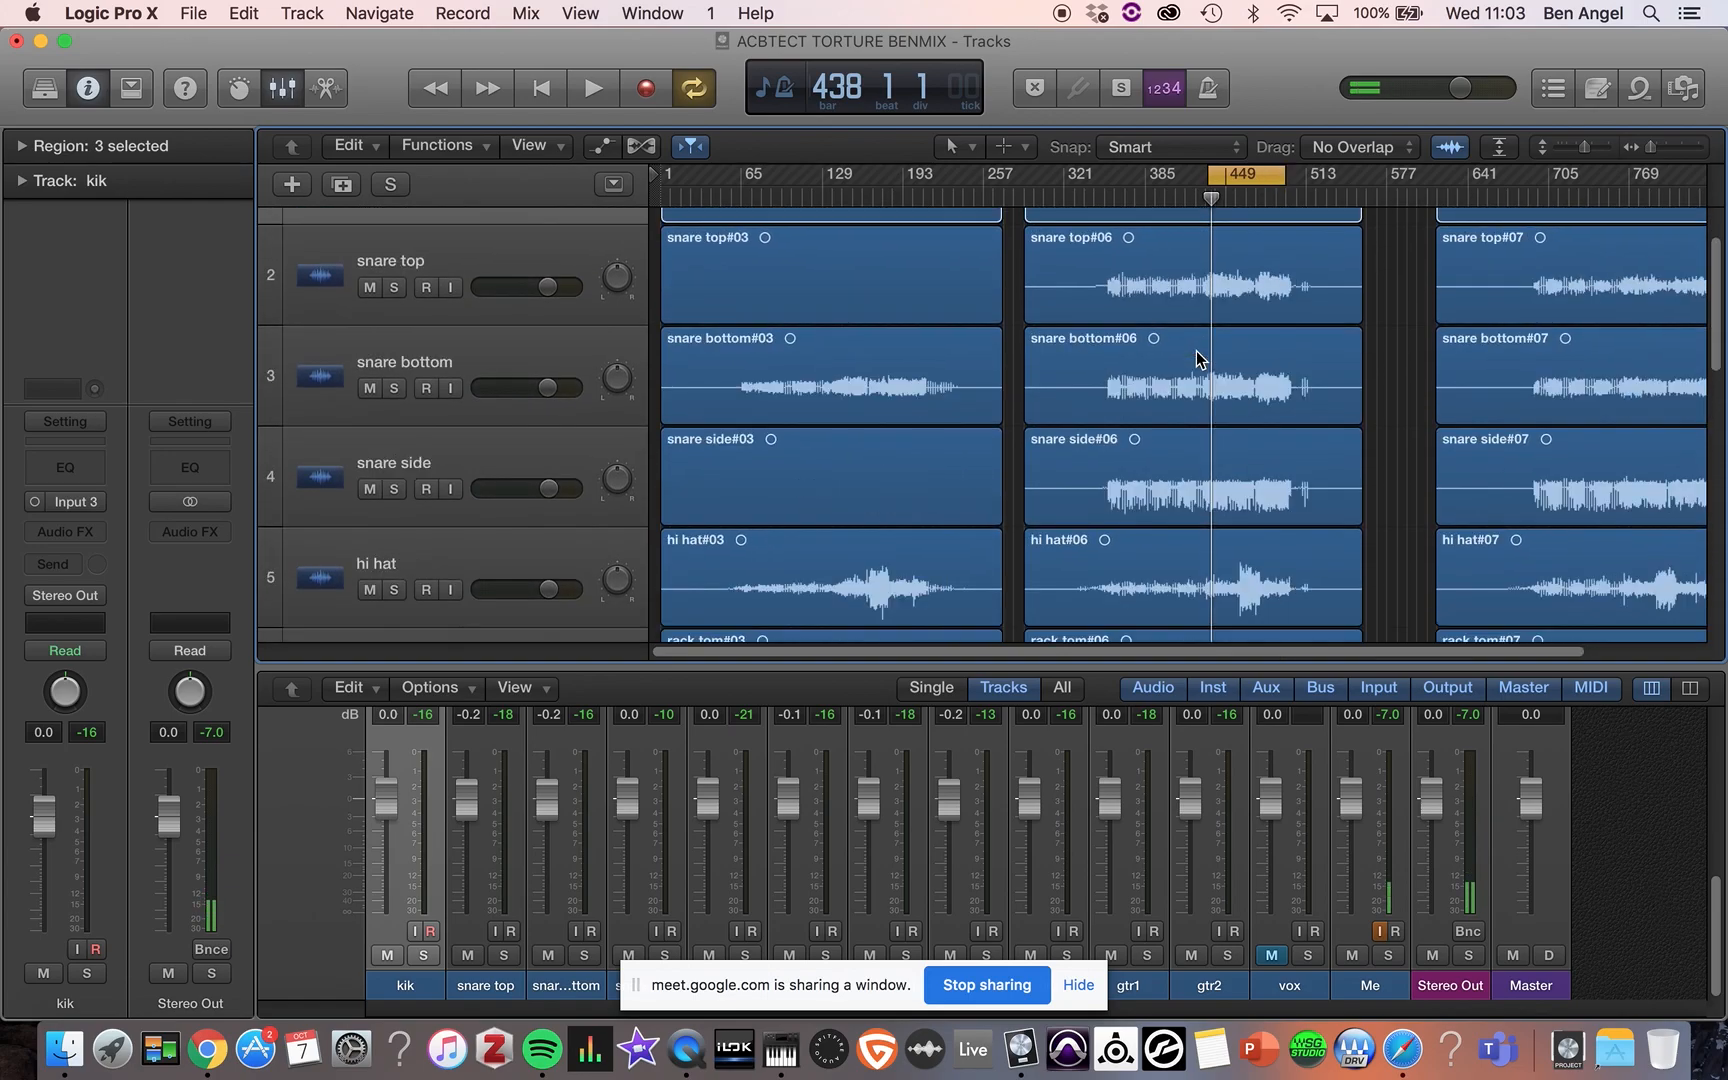
{"action": "scroll", "coordinate": [1196, 350], "scroll_direction": "up", "scroll_amount": 1}
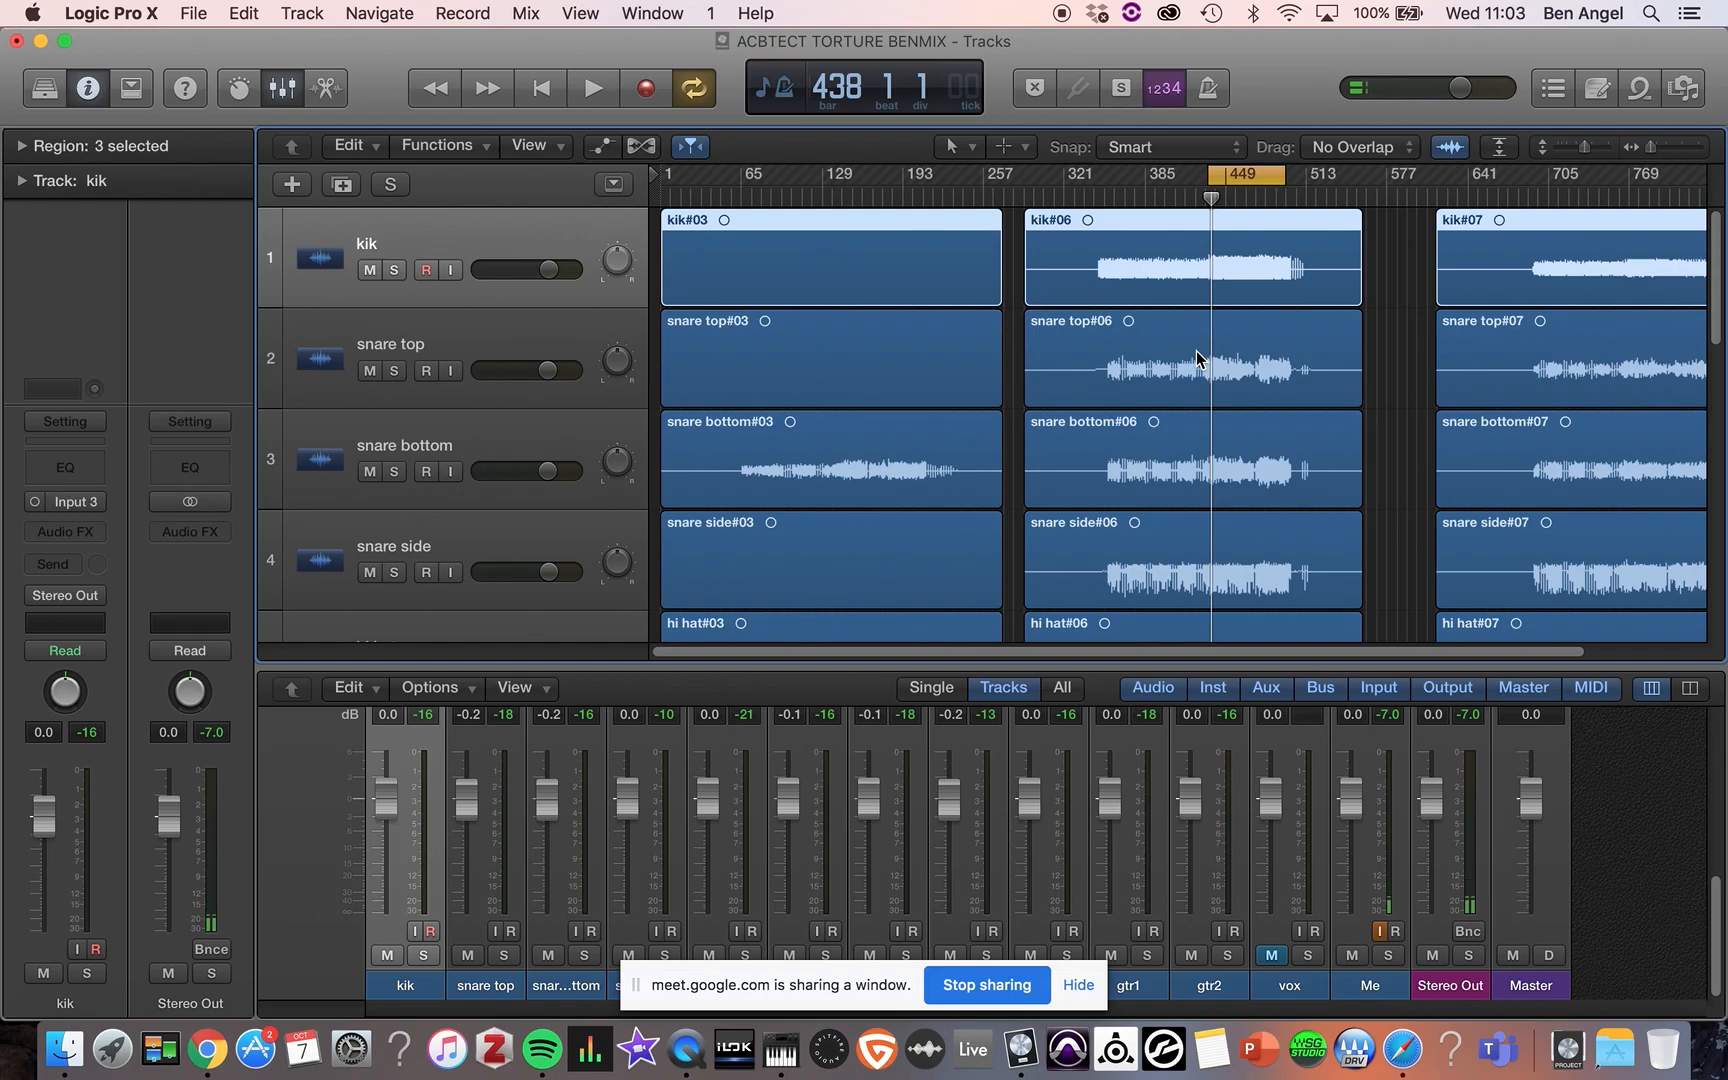
- Play the cycle range with the mixer pane enlarged, reset the Stereo Out peak level, and stop playback
{"action": "key", "text": "space"}
{"action": "left_click_drag", "start_coordinate": [736, 665], "coordinate": [740, 345]}
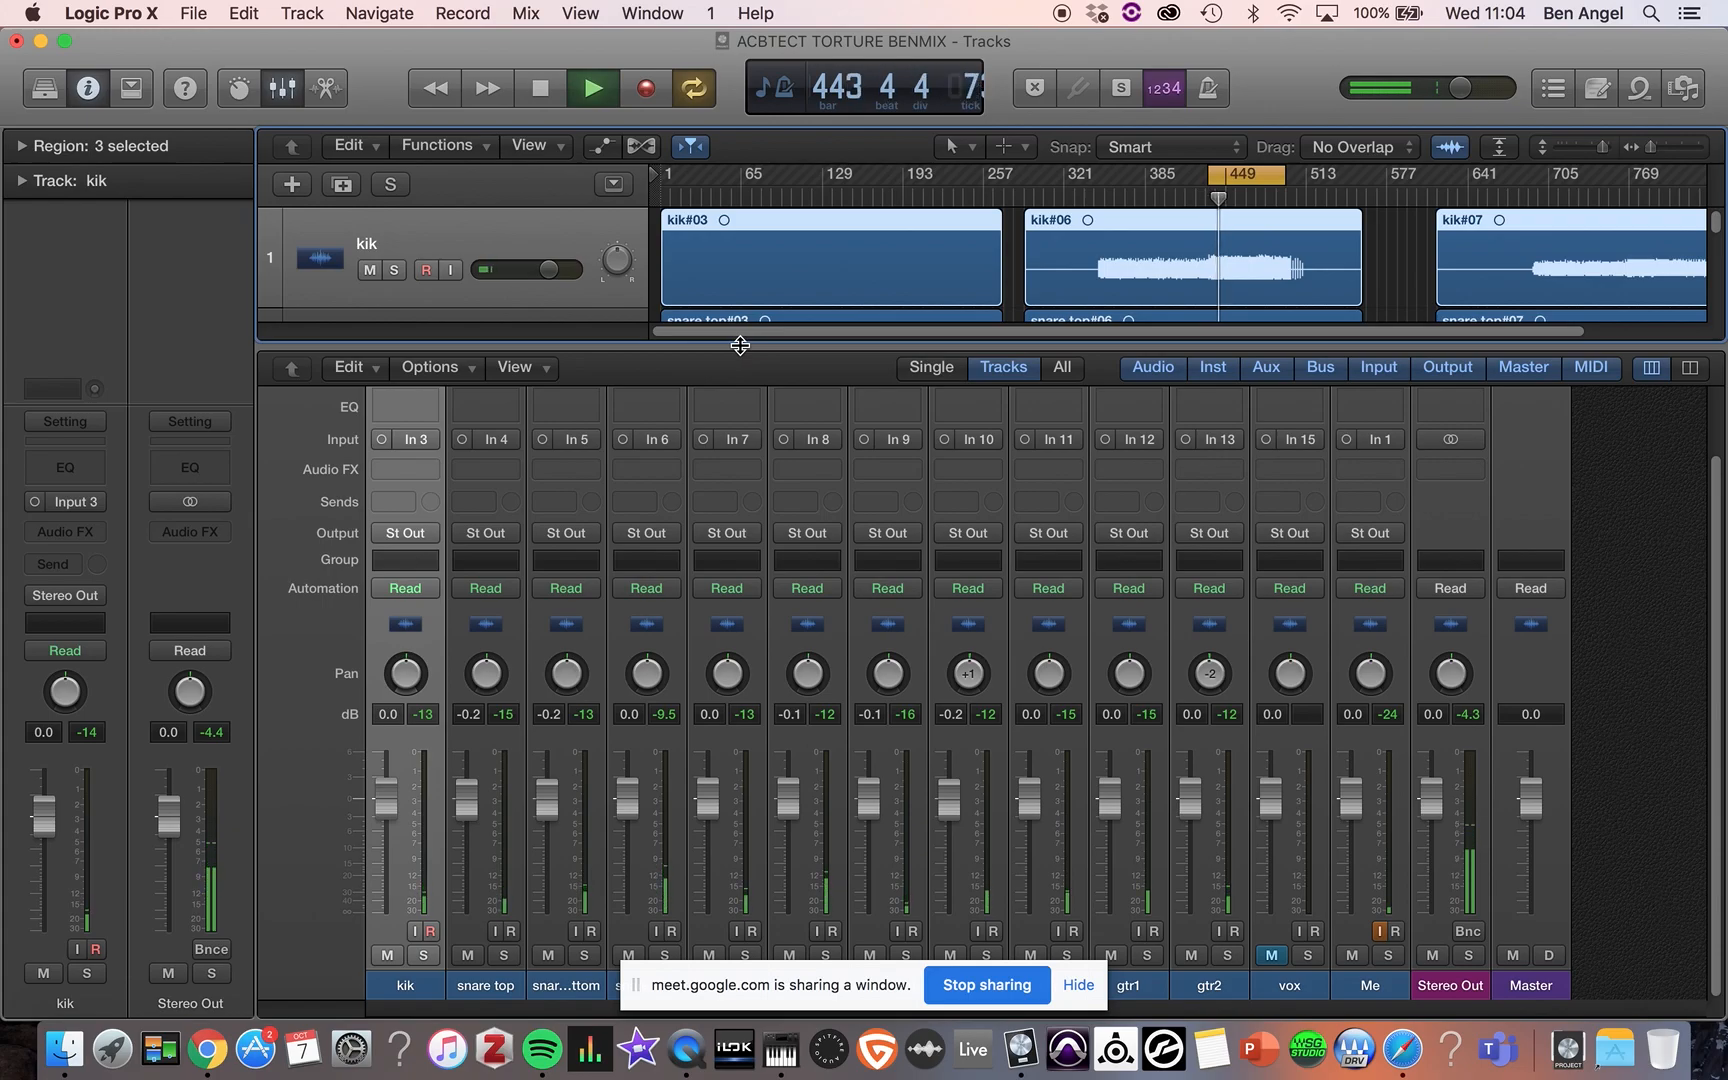
{"action": "left_click", "coordinate": [1474, 722]}
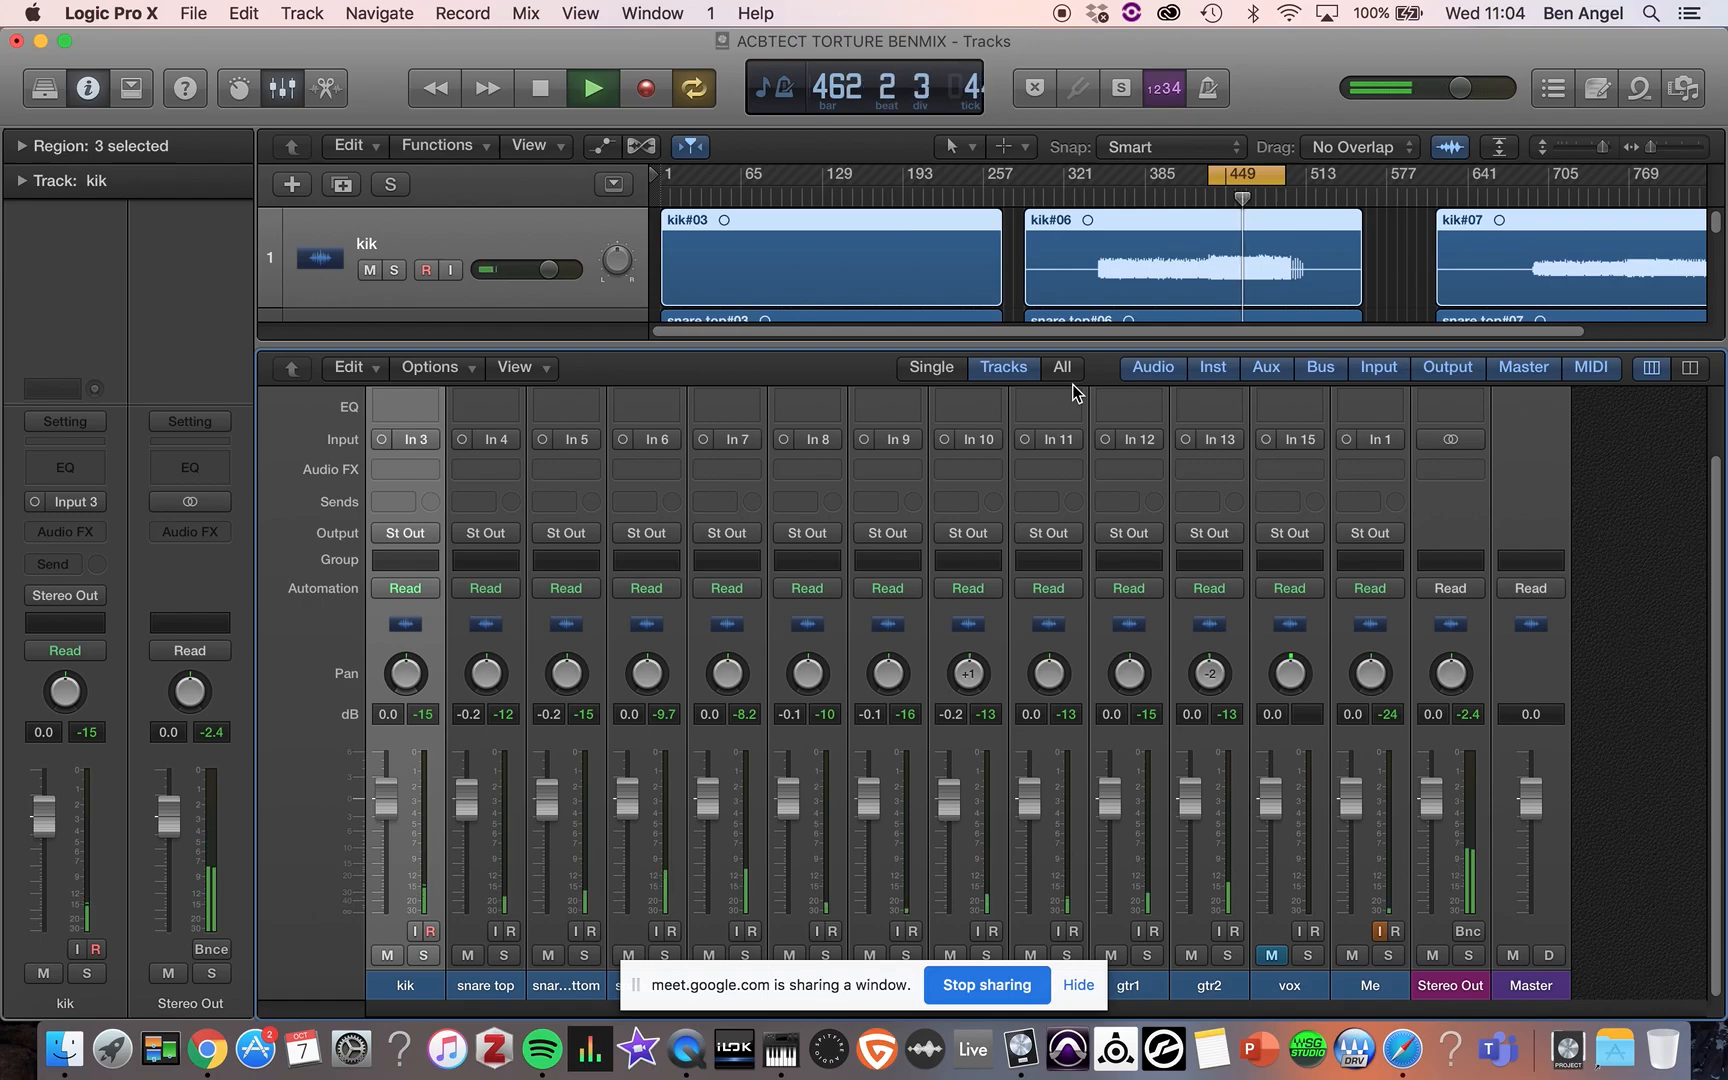
{"action": "key", "text": "space"}
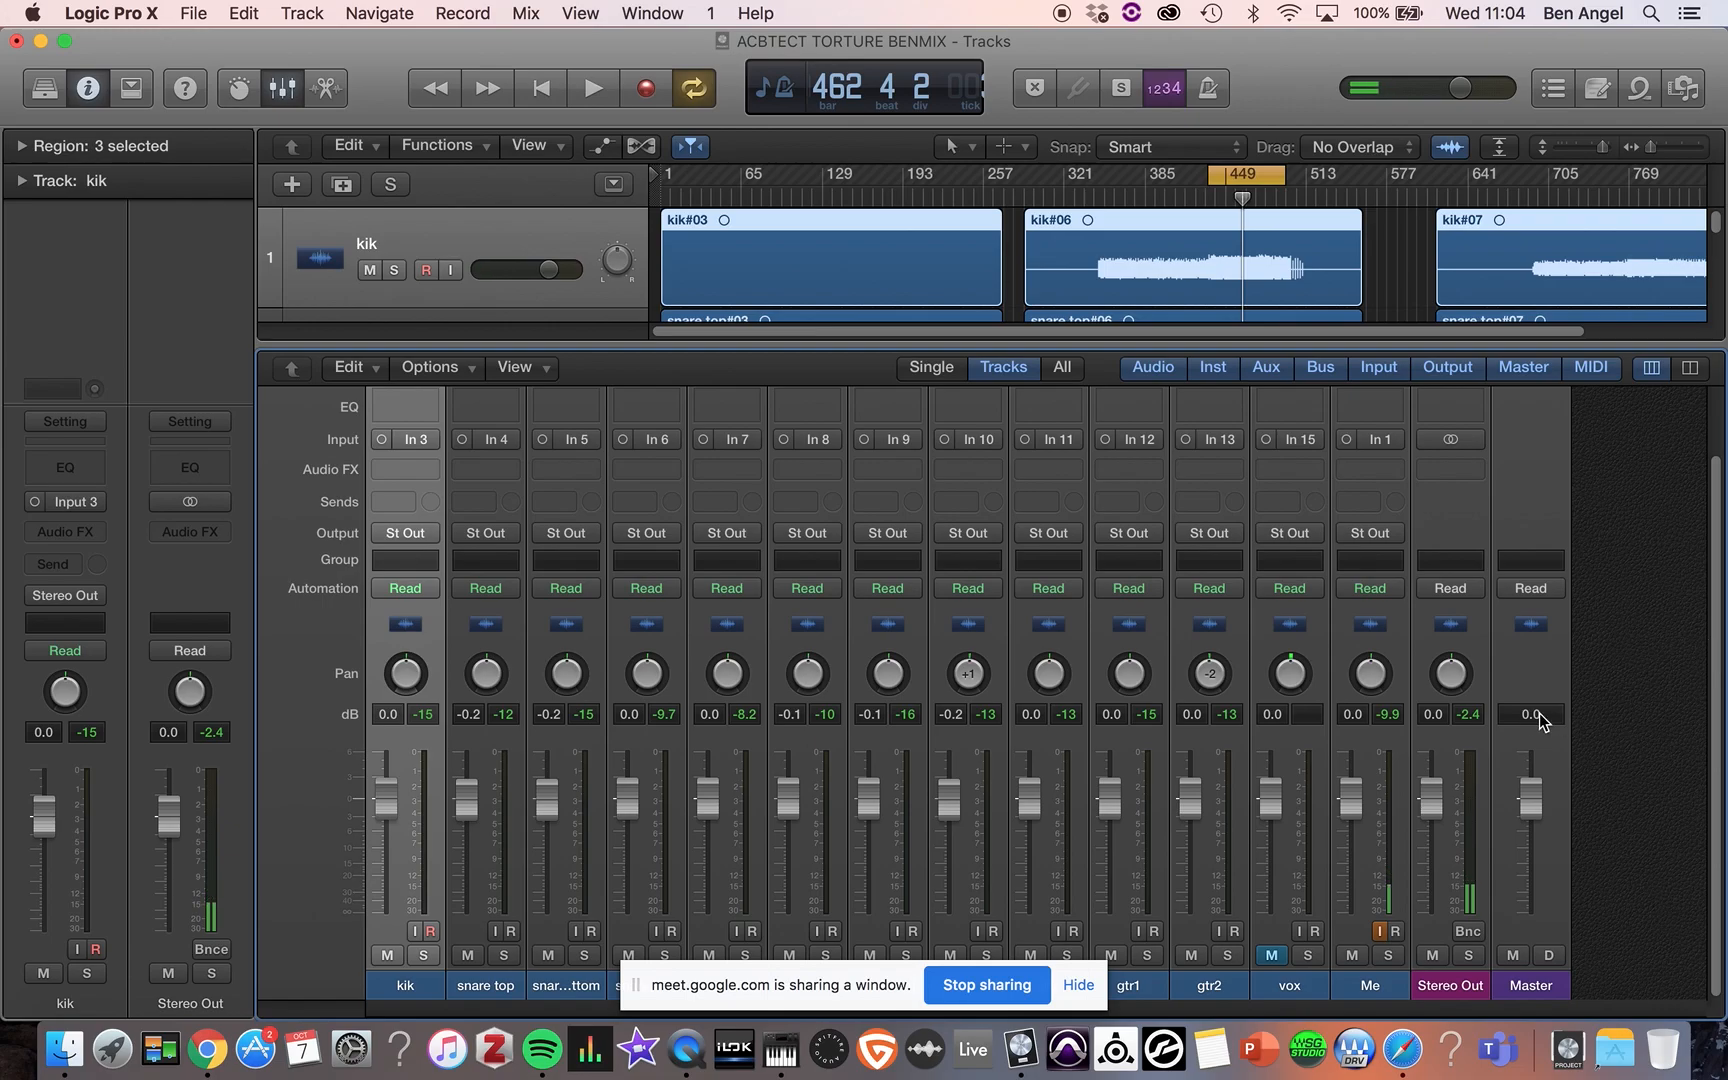
- Clear the mixer's peak levels and replay the start of the cycle range to check the Stereo Out peak
{"action": "left_click", "coordinate": [1469, 718]}
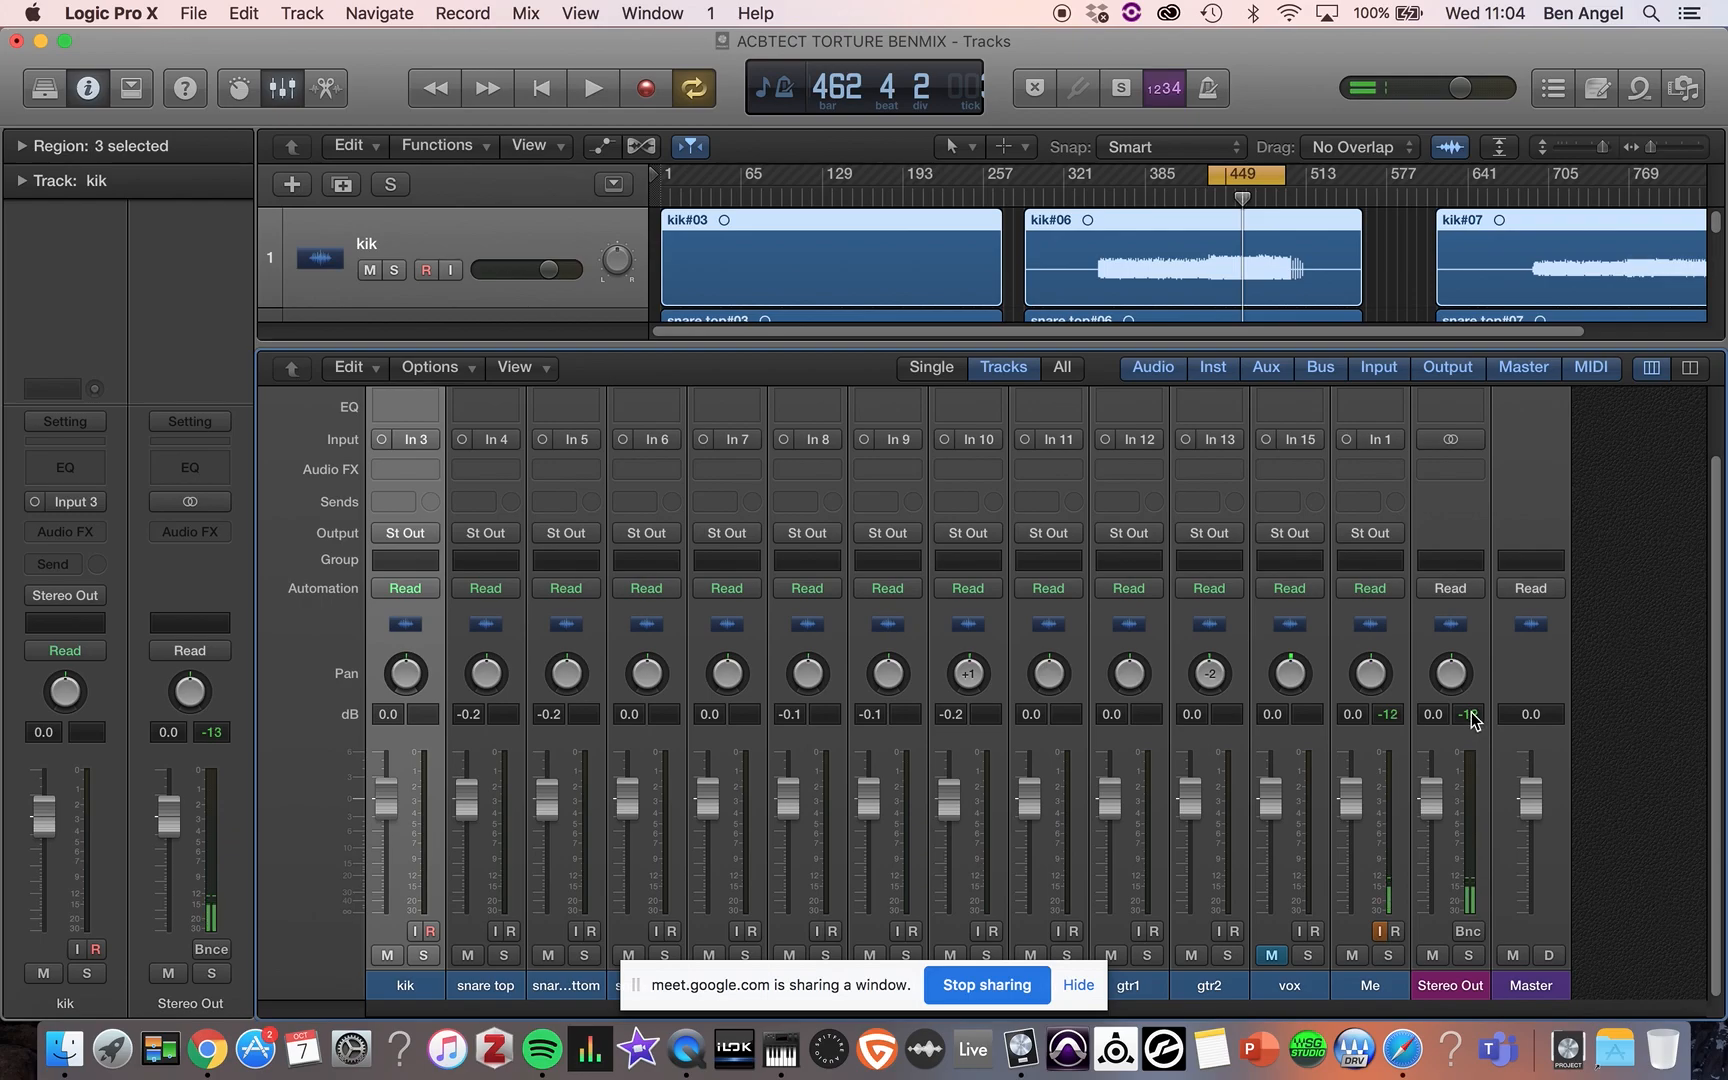
{"action": "key", "text": "space"}
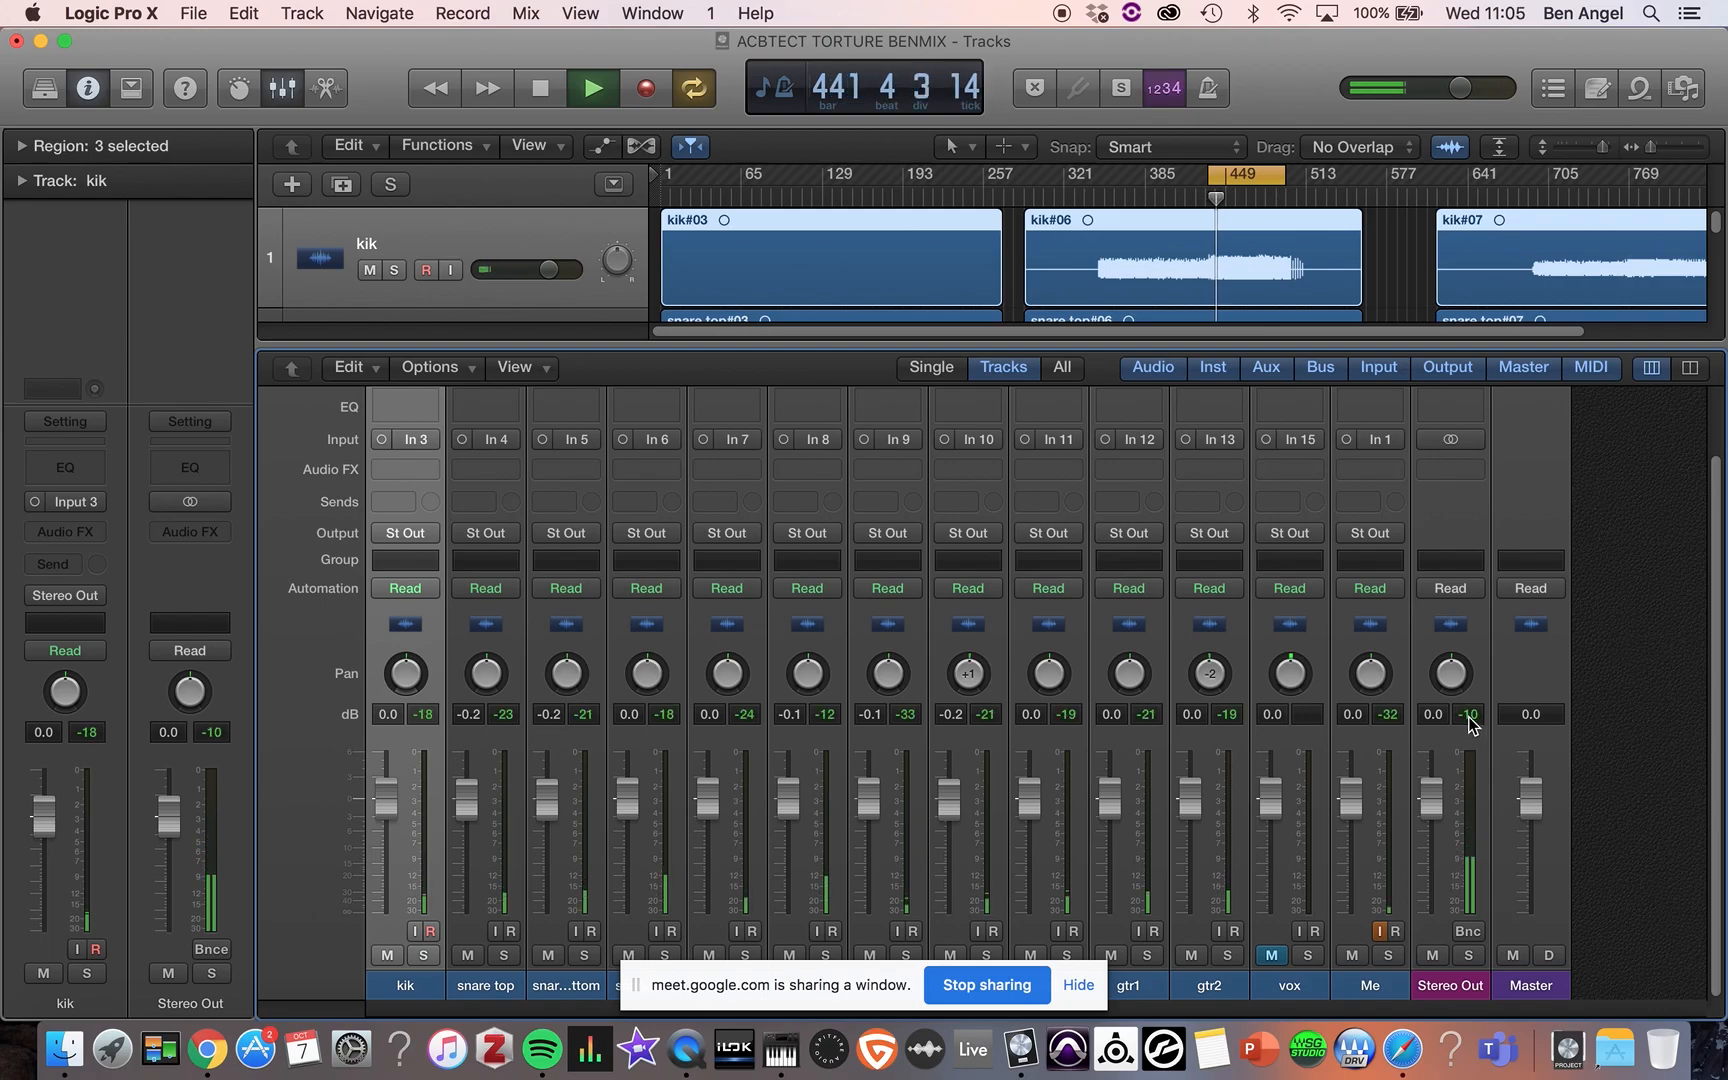
{"action": "key", "text": "space"}
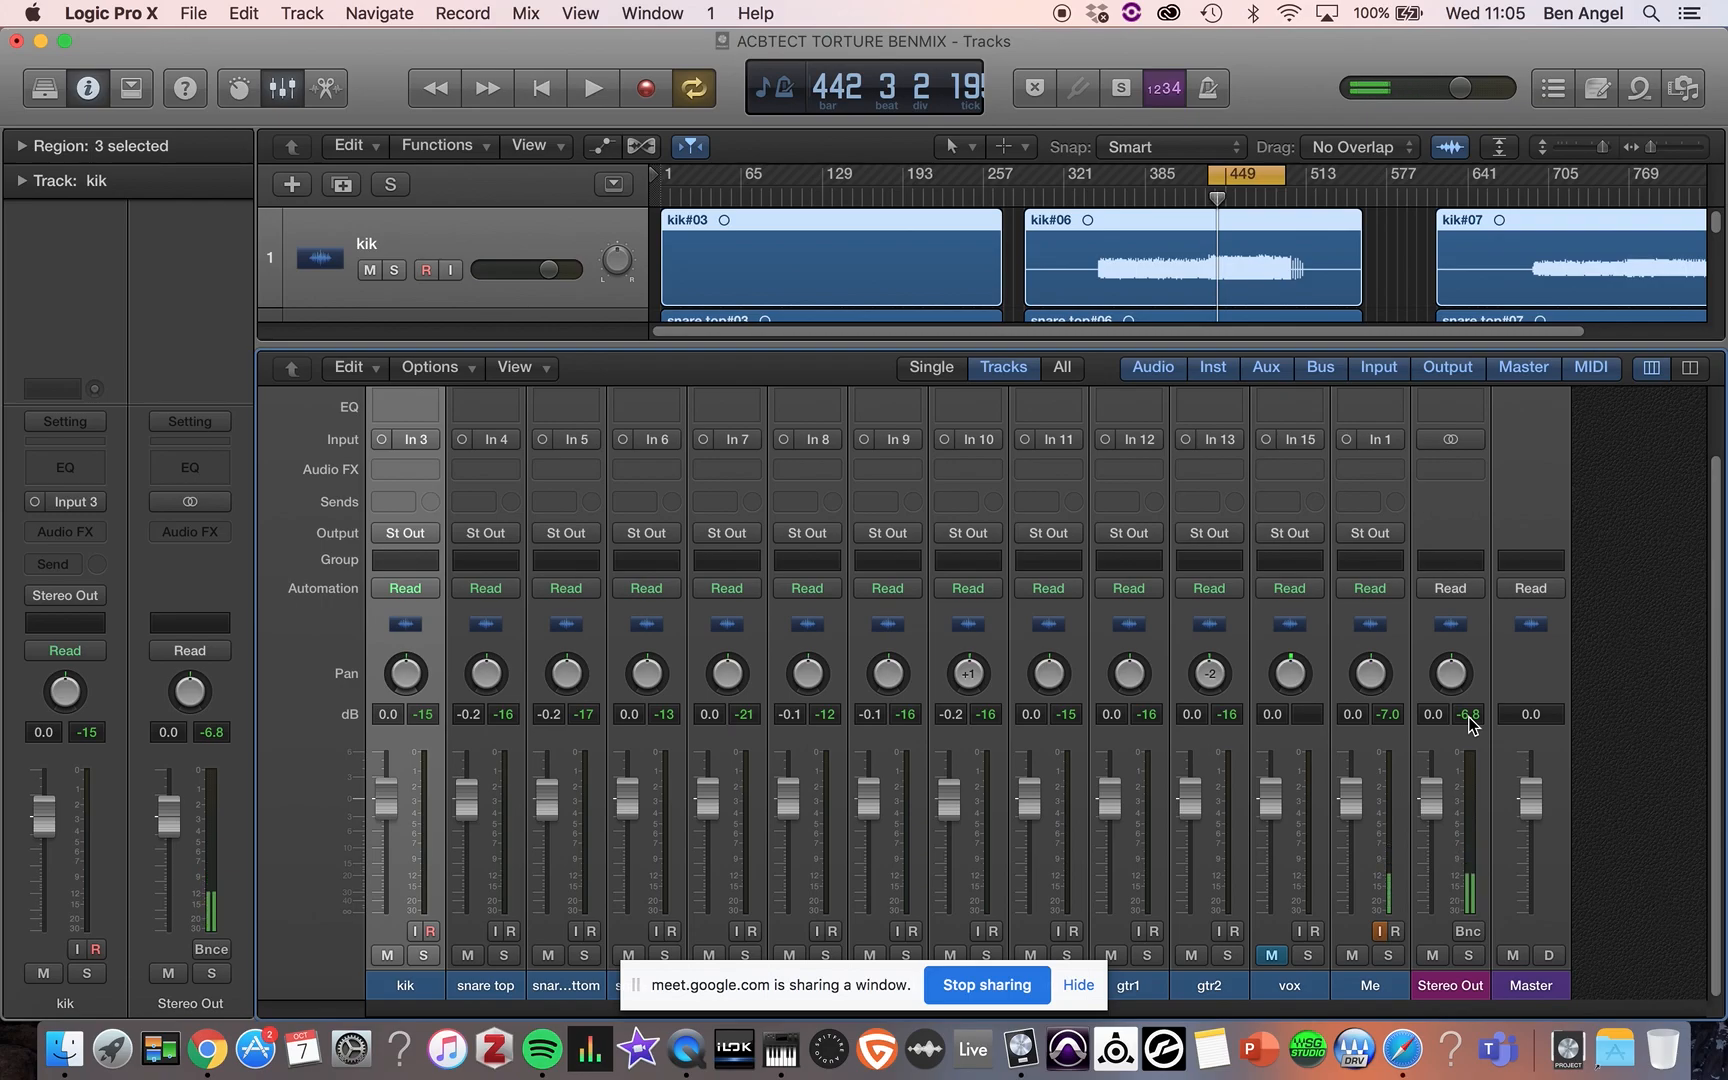
- Shrink the docked mixer pane so the tracks area takes up most of the window
{"action": "scroll", "coordinate": [405, 600], "scroll_direction": "up", "scroll_amount": 1}
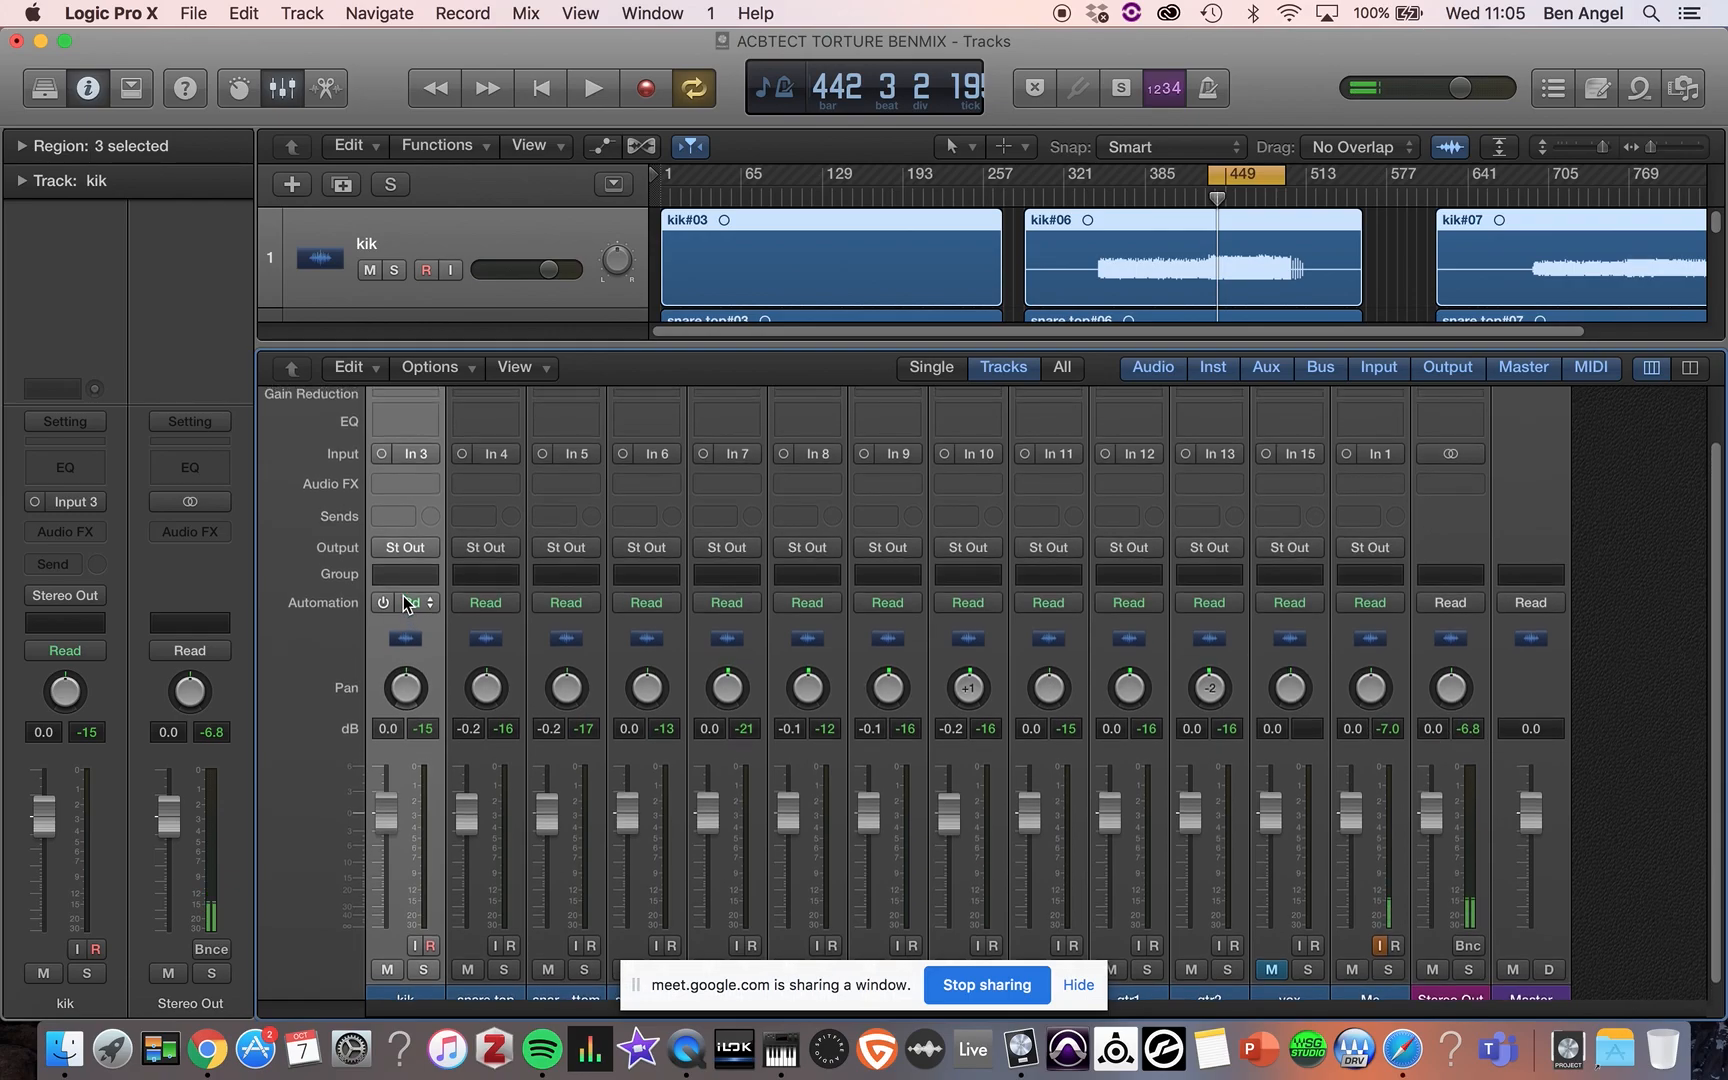
{"action": "scroll", "coordinate": [404, 597], "scroll_direction": "up", "scroll_amount": 3}
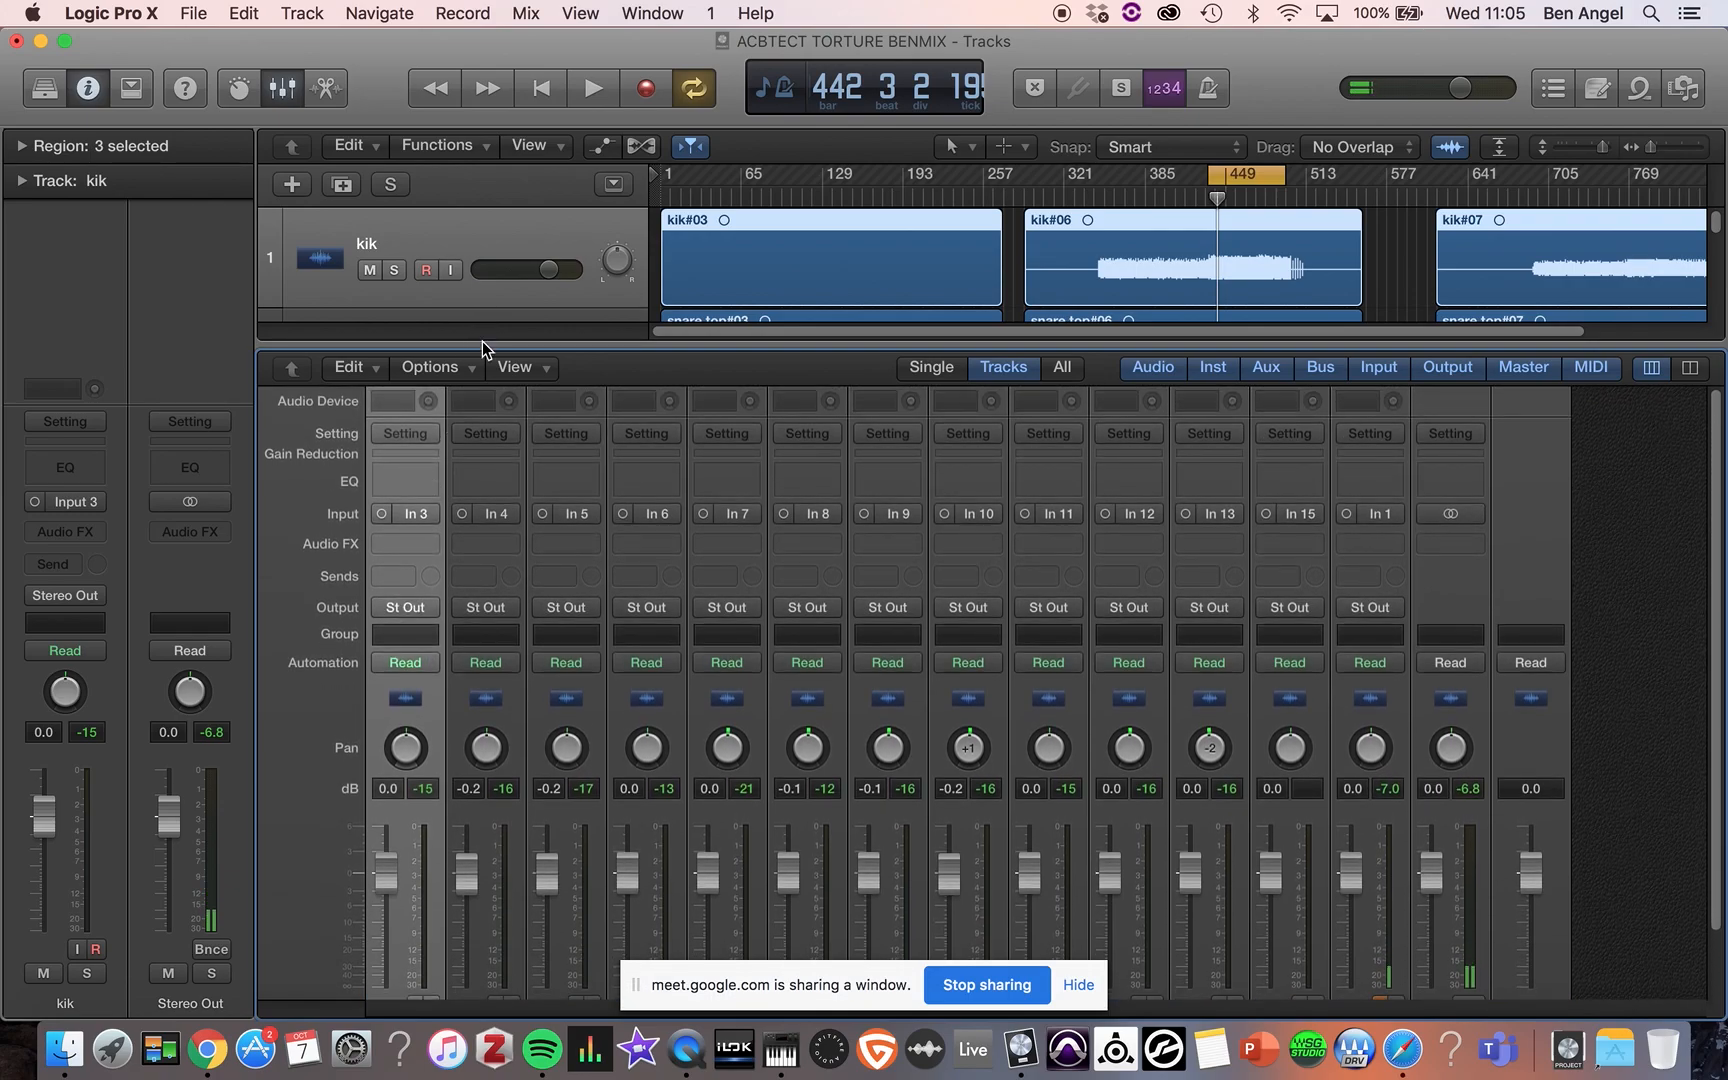
{"action": "left_click_drag", "start_coordinate": [561, 348], "coordinate": [676, 886]}
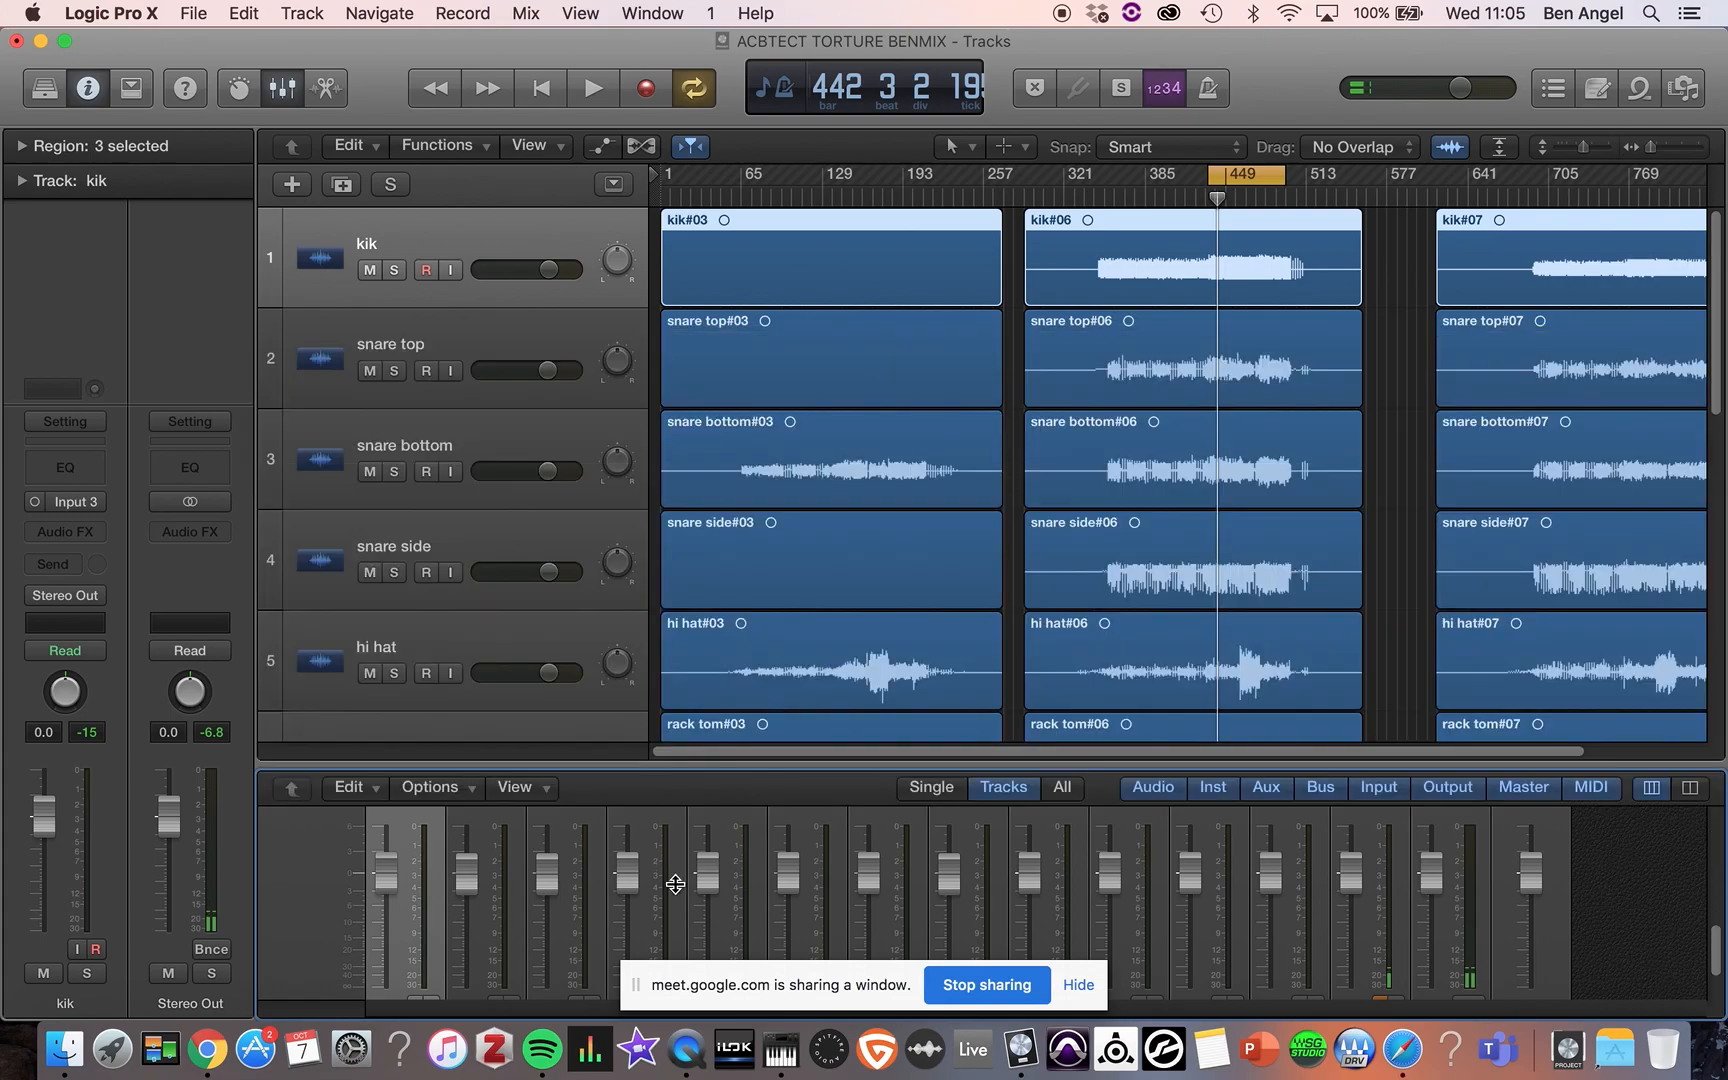
- Select the snare top#06 region and look through the waveforms of the tracks down to gtr2
{"action": "left_click", "coordinate": [1135, 368]}
{"action": "scroll", "coordinate": [1150, 481], "scroll_direction": "down", "scroll_amount": 8}
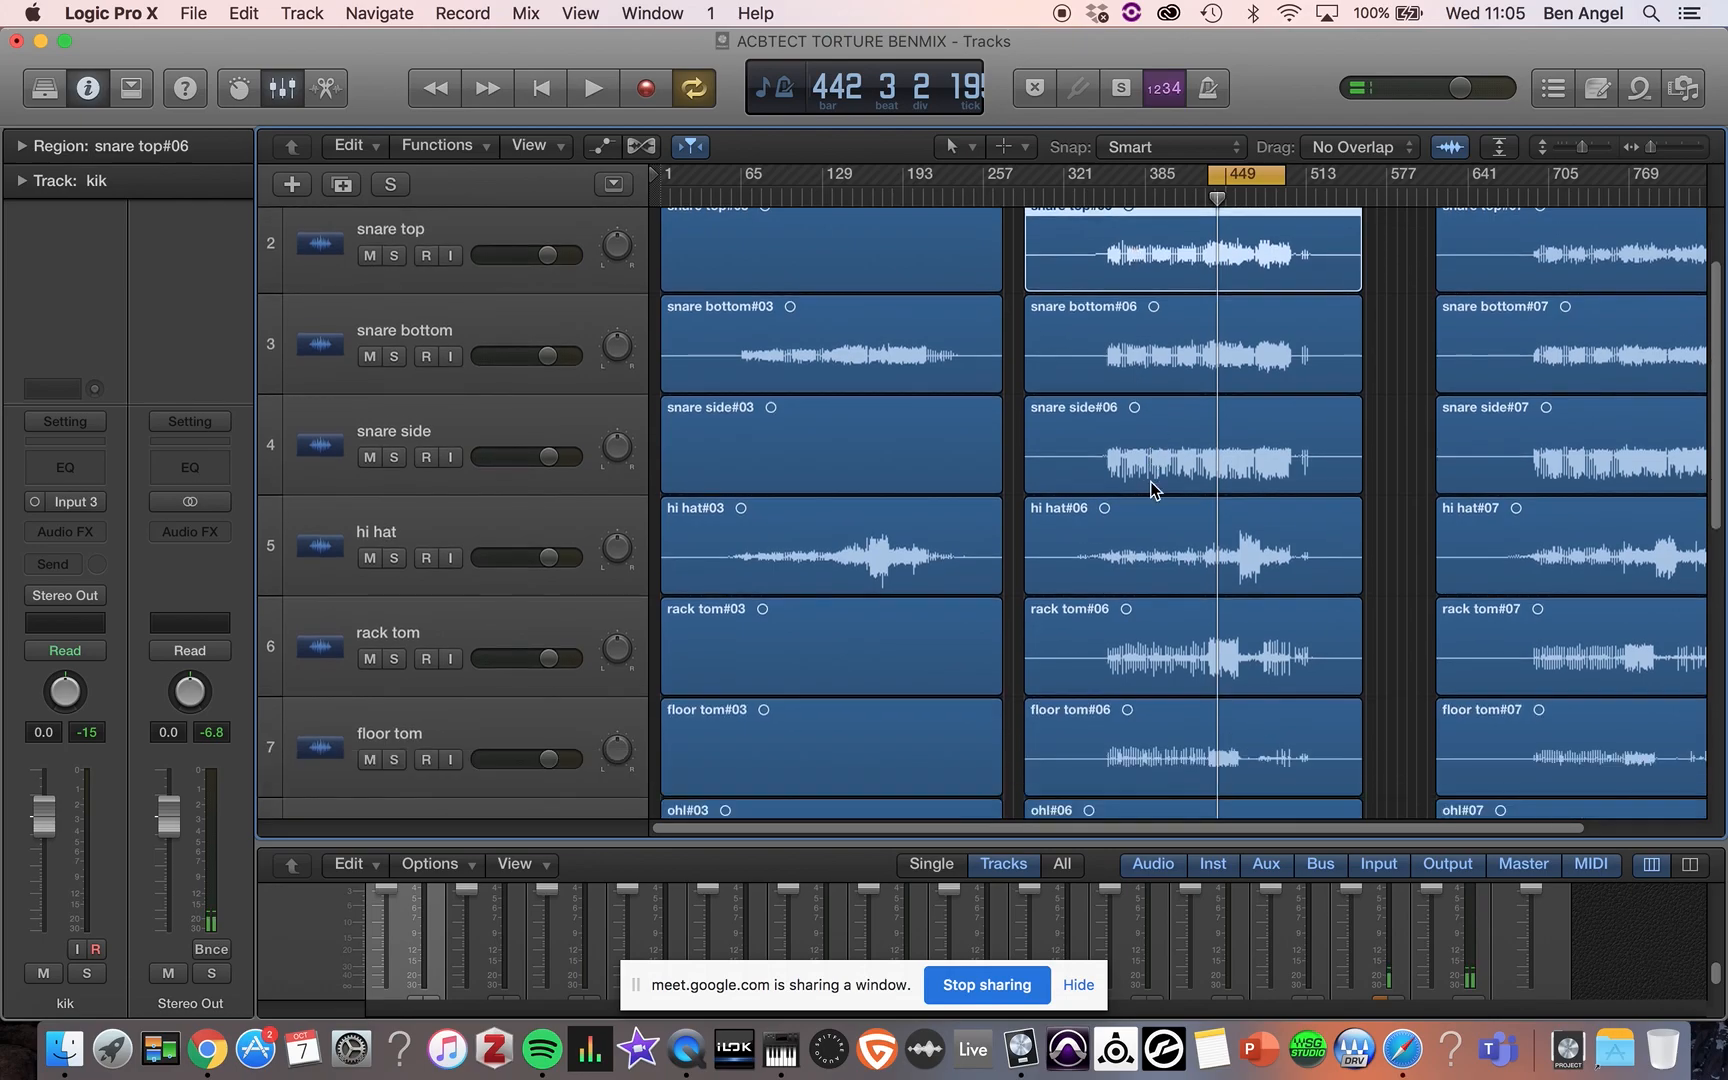
{"action": "scroll", "coordinate": [1150, 485], "scroll_direction": "down", "scroll_amount": 4}
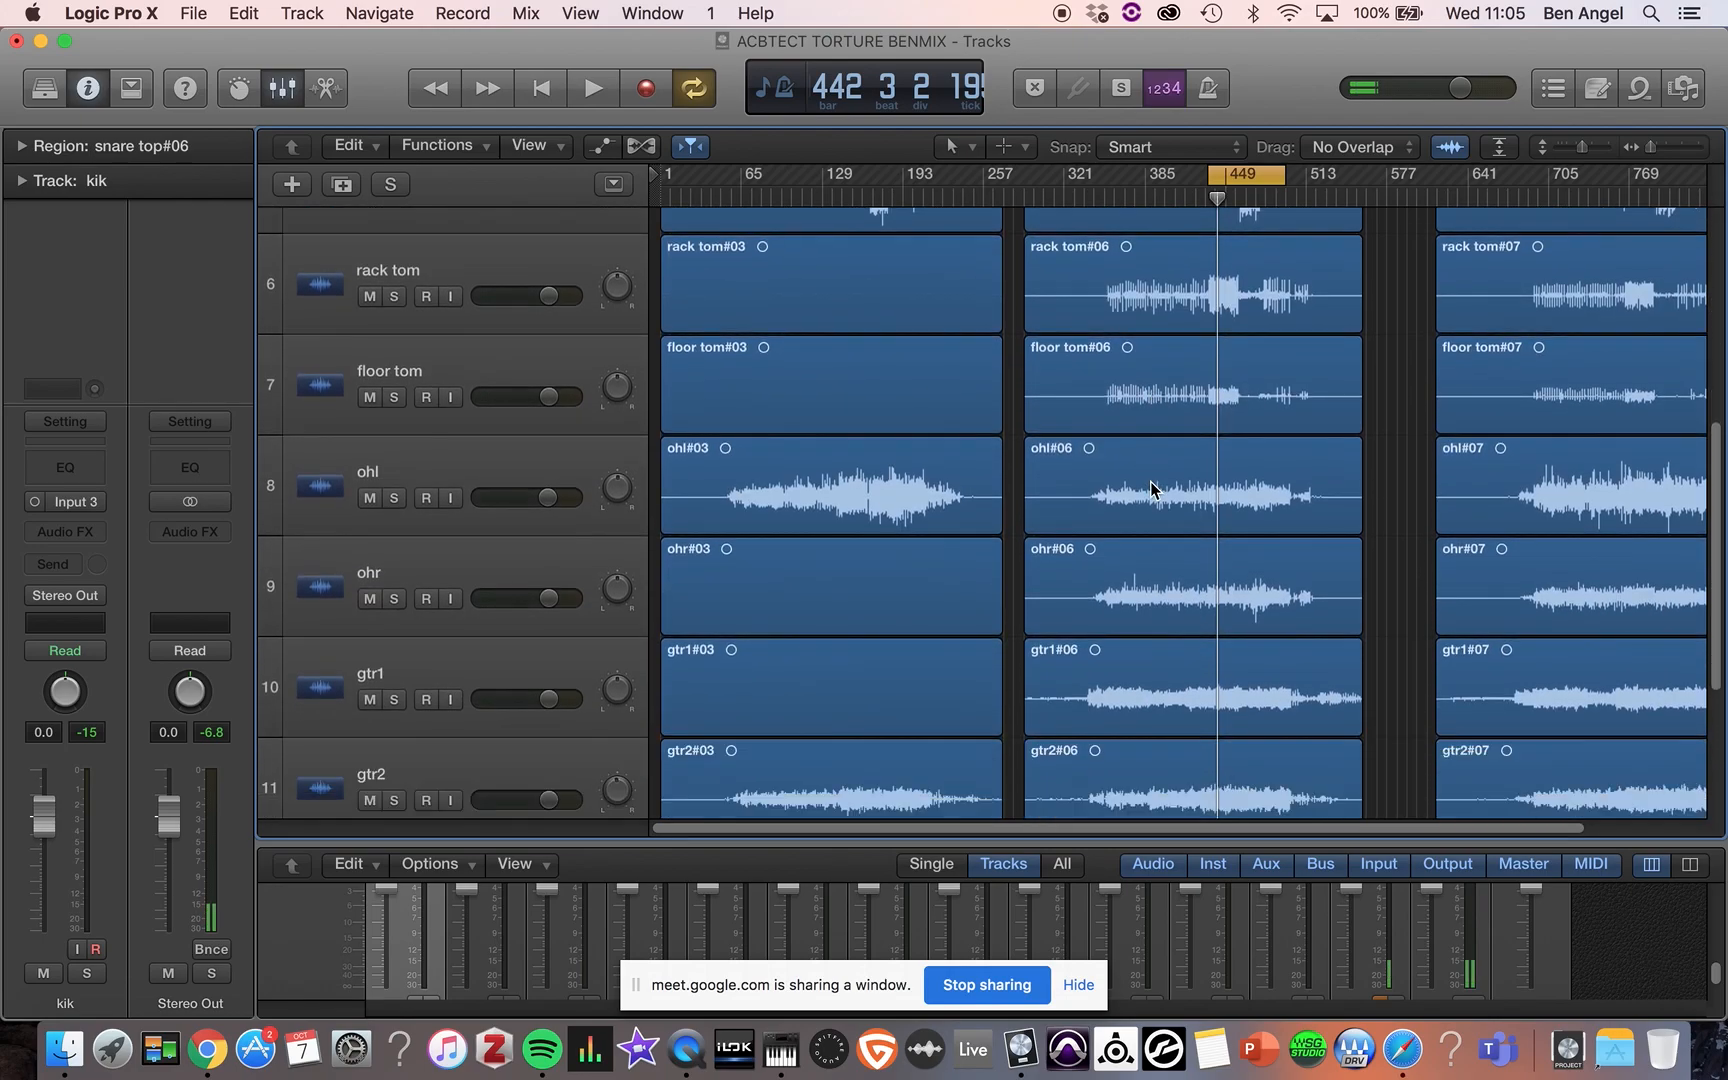
{"action": "scroll", "coordinate": [1150, 485], "scroll_direction": "up", "scroll_amount": 2}
{"action": "scroll", "coordinate": [1150, 485], "scroll_direction": "up", "scroll_amount": 1}
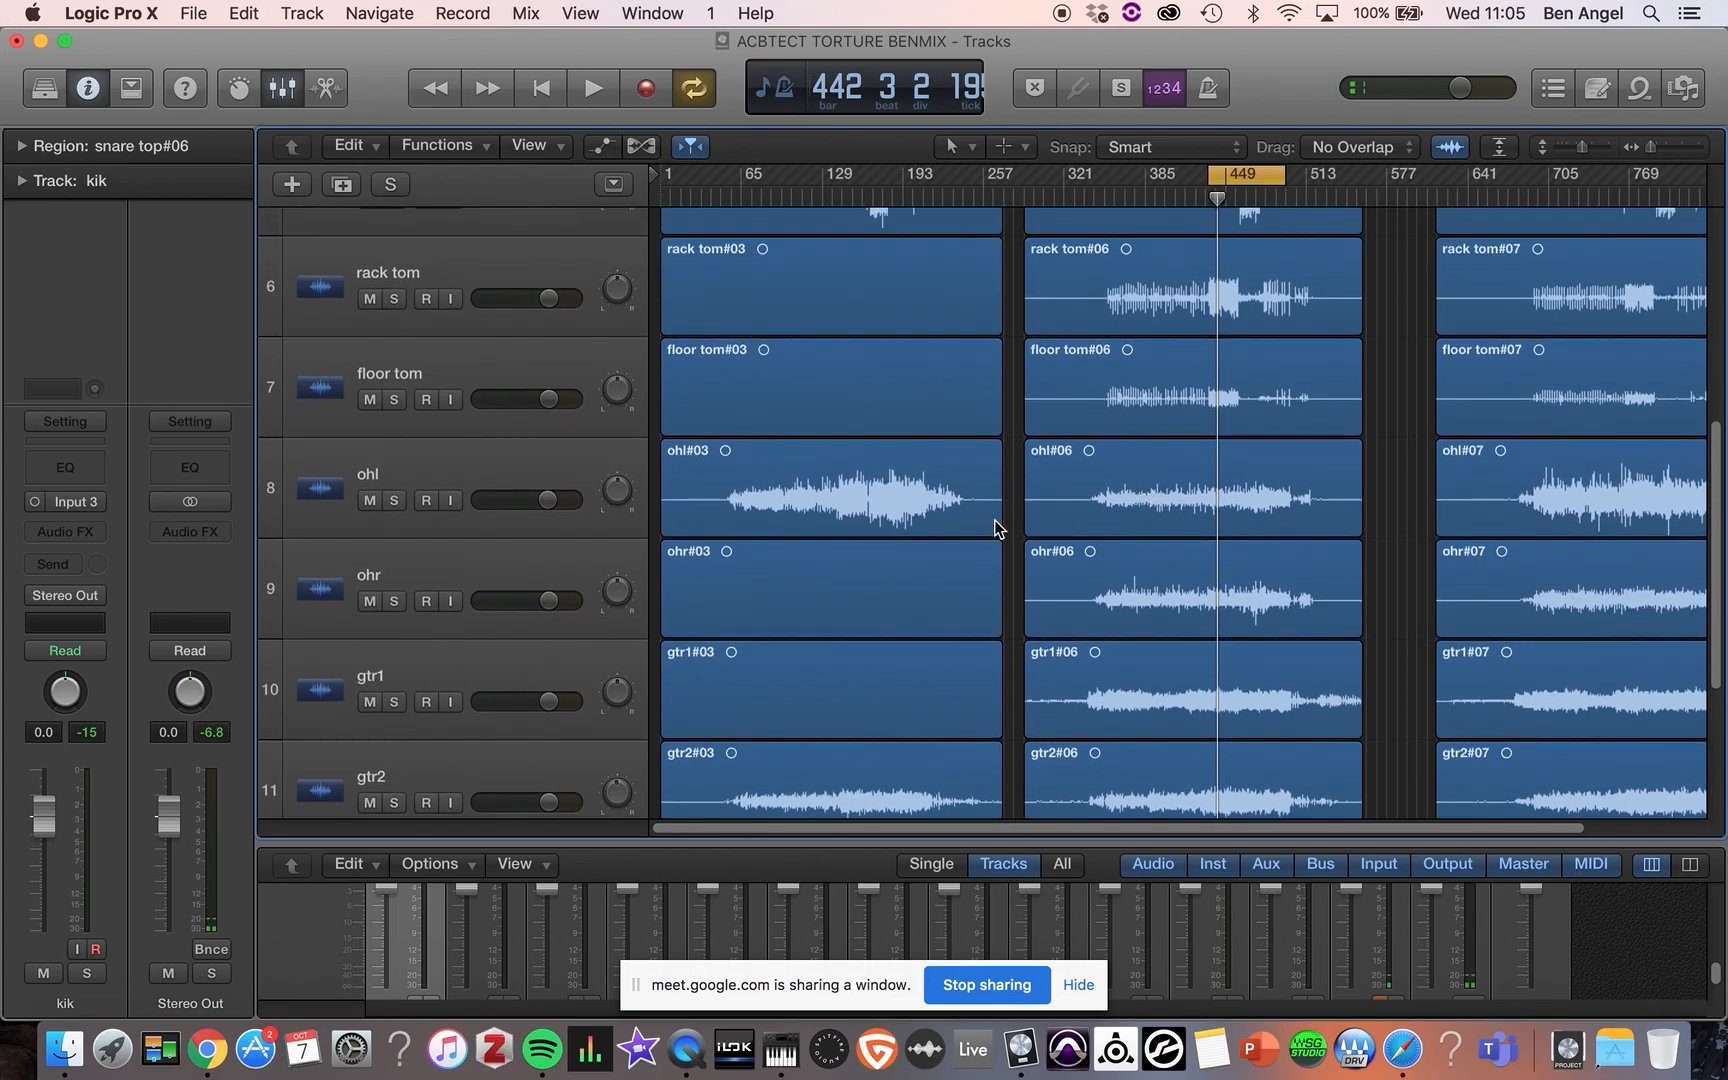
- Compare the waveforms of the overhead regions ohl#03, ohr#06 and ohl#06 with those of the neighbouring drum tracks
{"action": "left_click", "coordinate": [851, 500]}
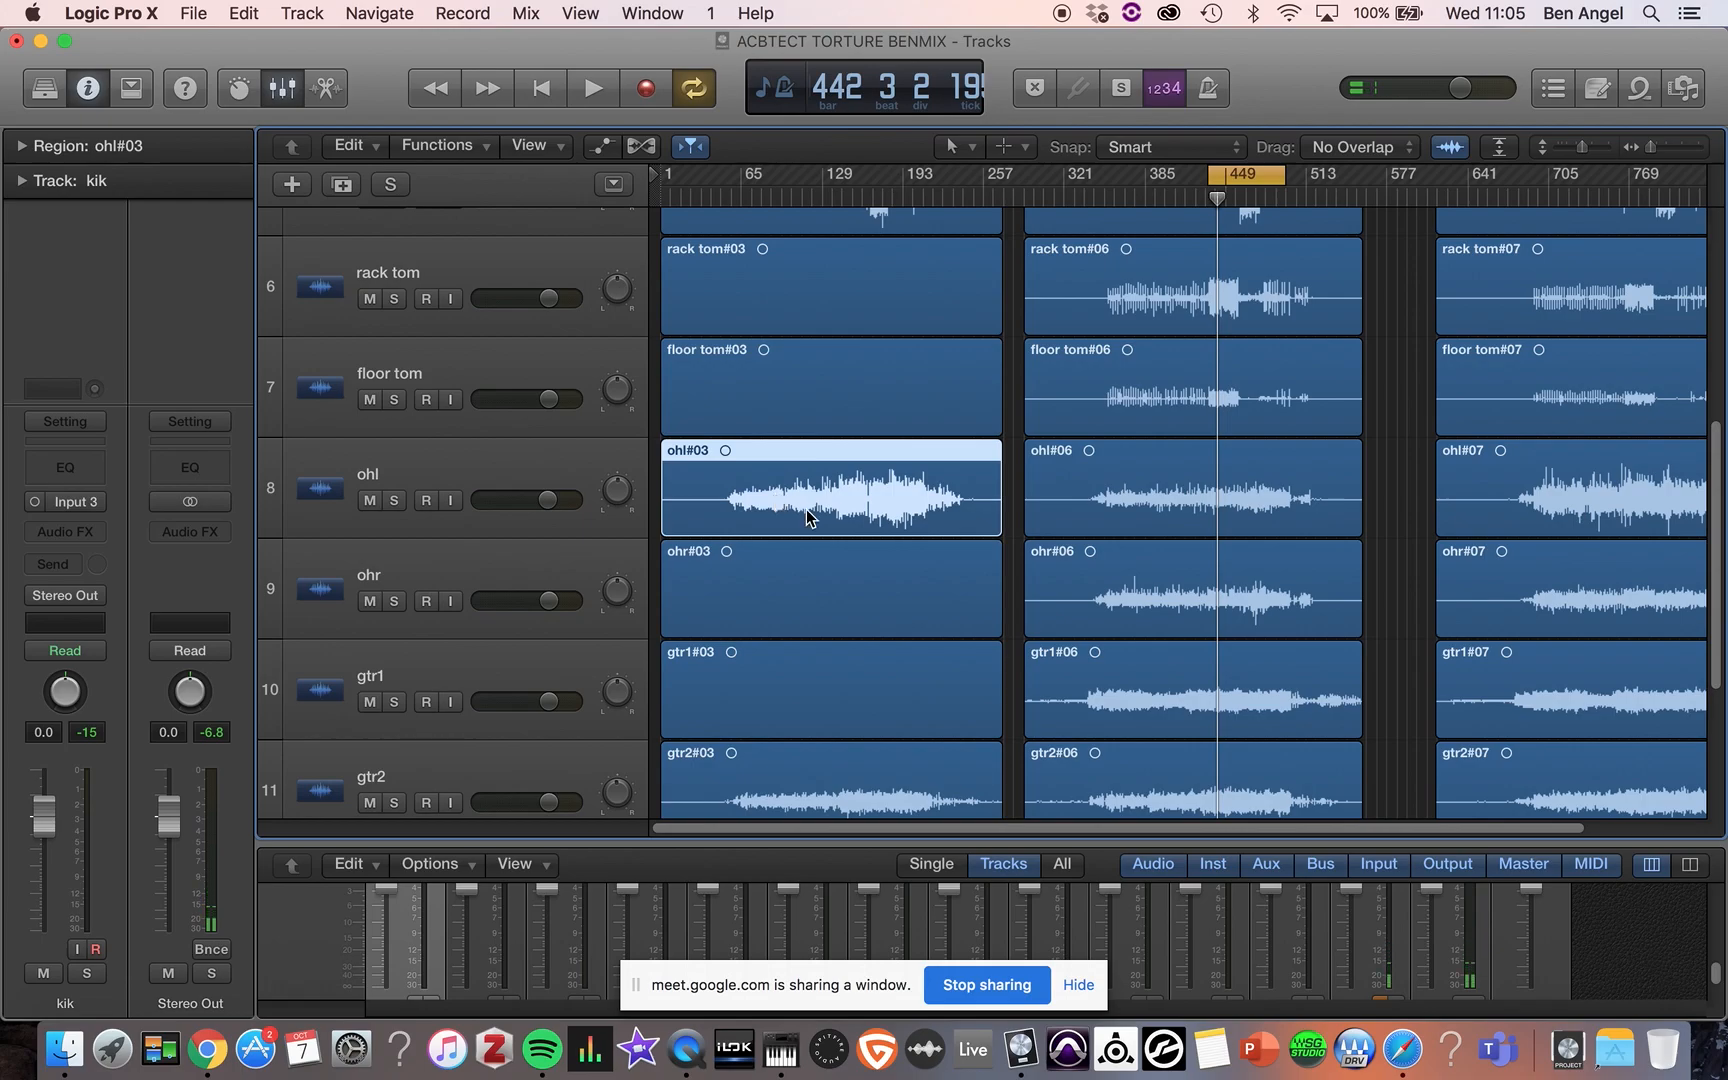
{"action": "left_click", "coordinate": [1180, 598]}
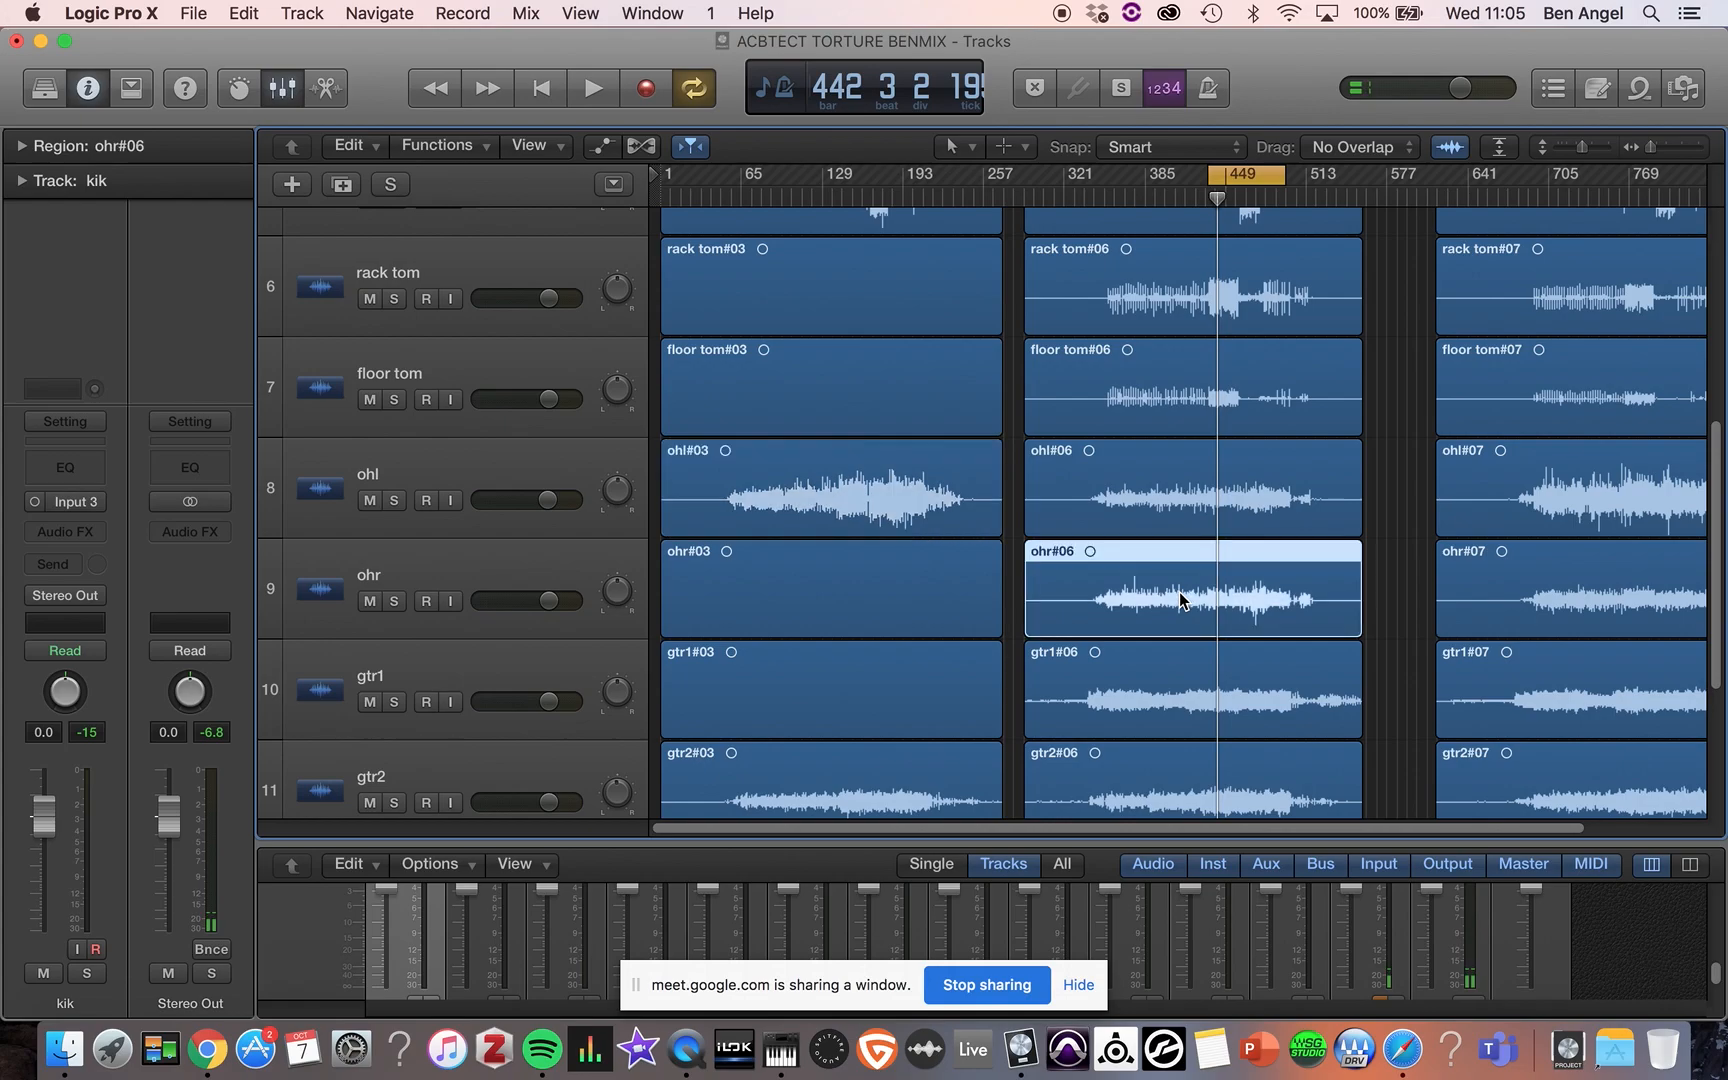
{"action": "left_click", "coordinate": [1166, 506]}
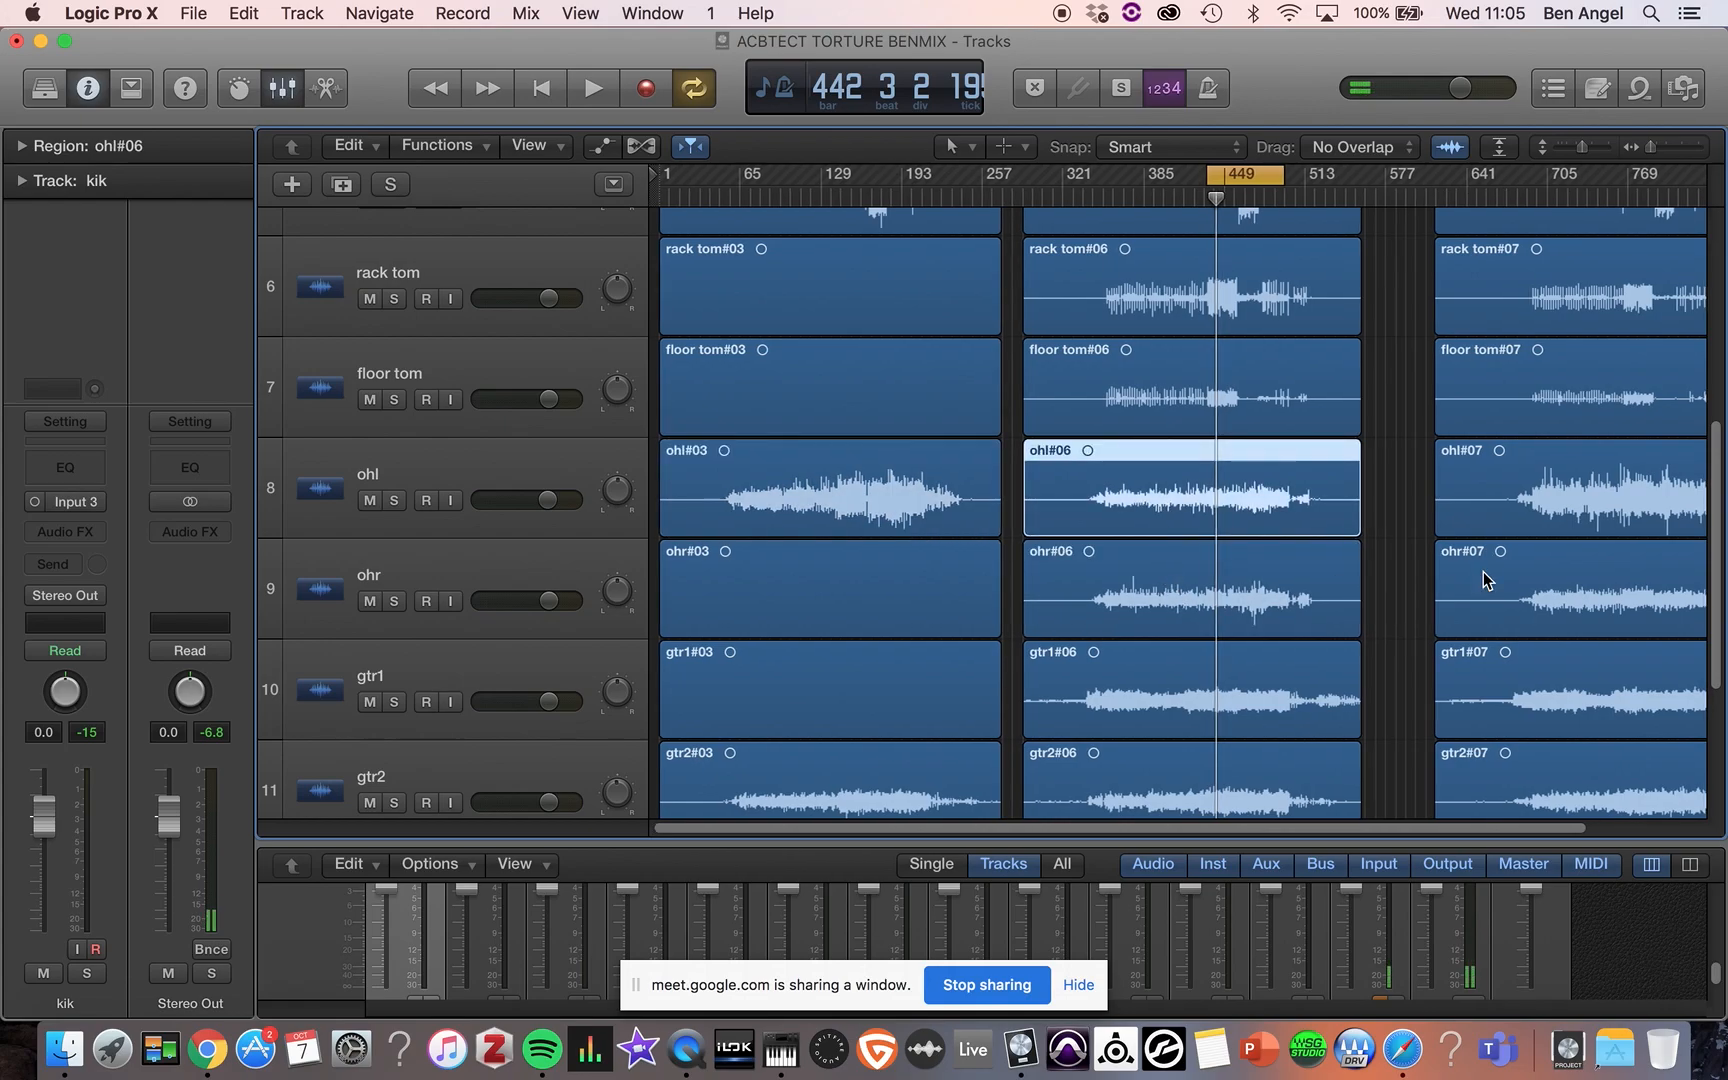
{"action": "scroll", "coordinate": [1484, 575], "scroll_direction": "right", "scroll_amount": 4}
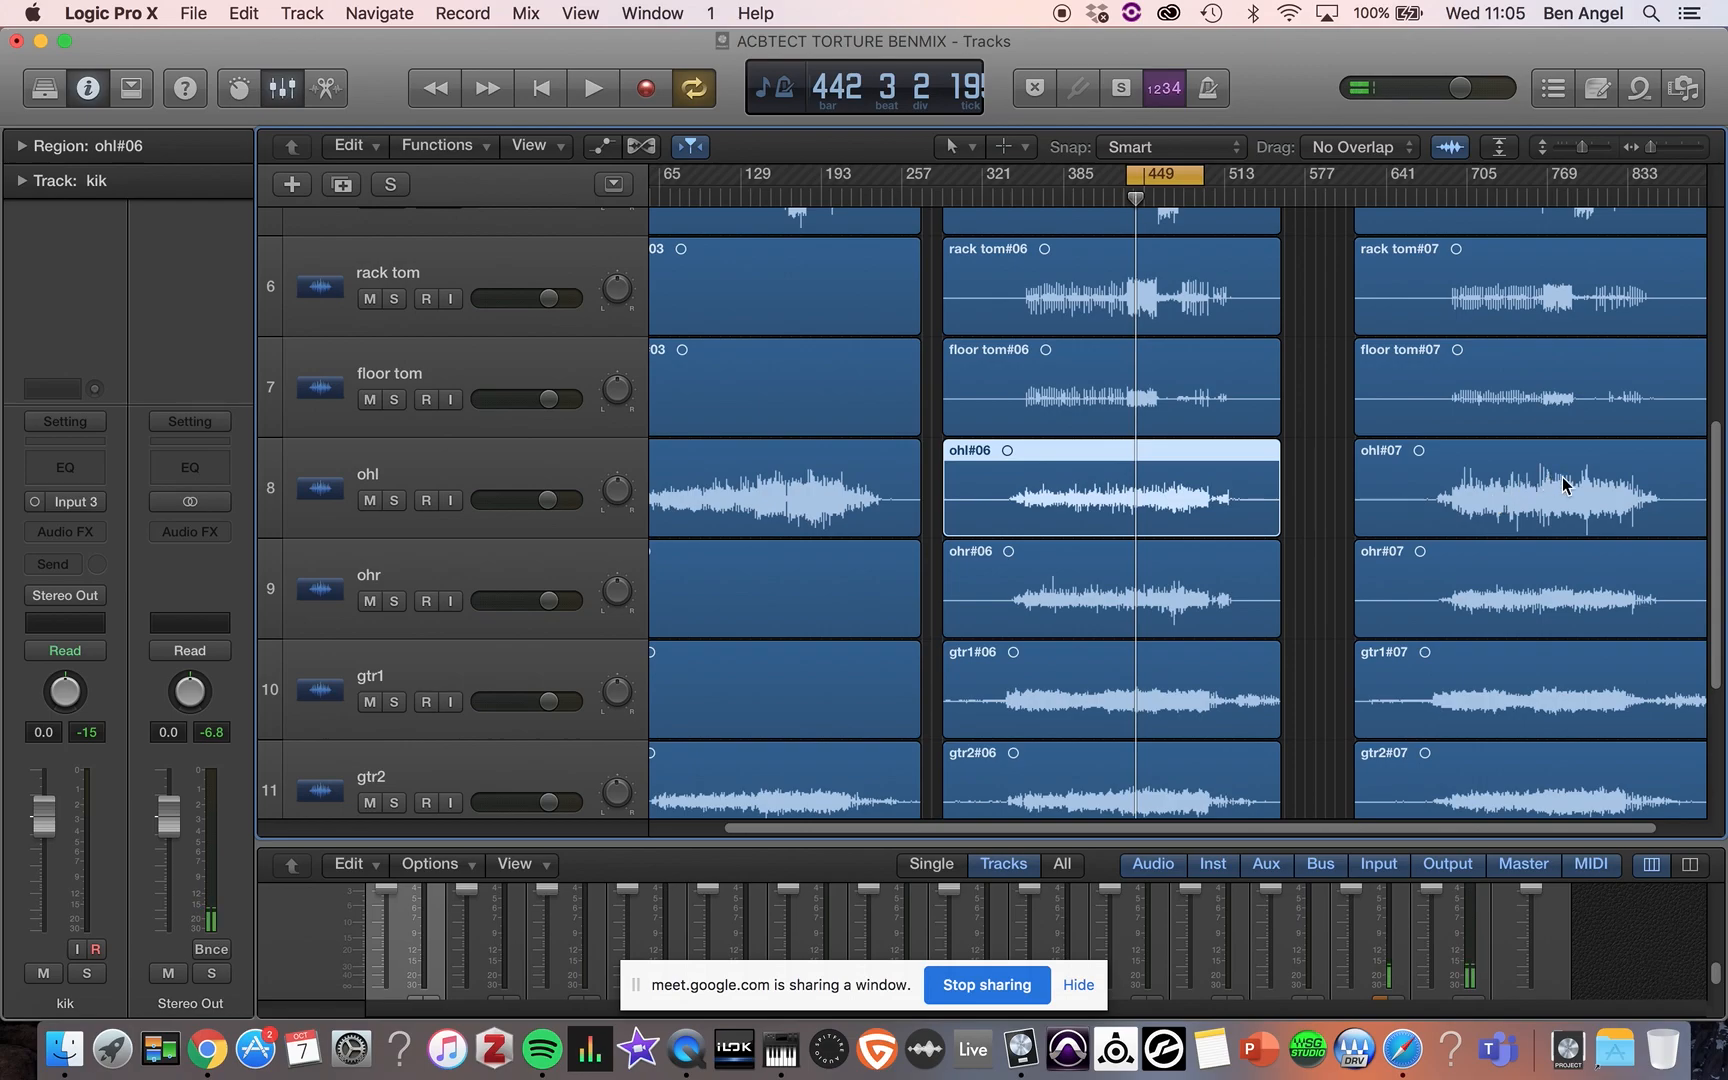
{"action": "scroll", "coordinate": [1498, 510], "scroll_direction": "up", "scroll_amount": 1}
{"action": "scroll", "coordinate": [1499, 511], "scroll_direction": "up", "scroll_amount": 5}
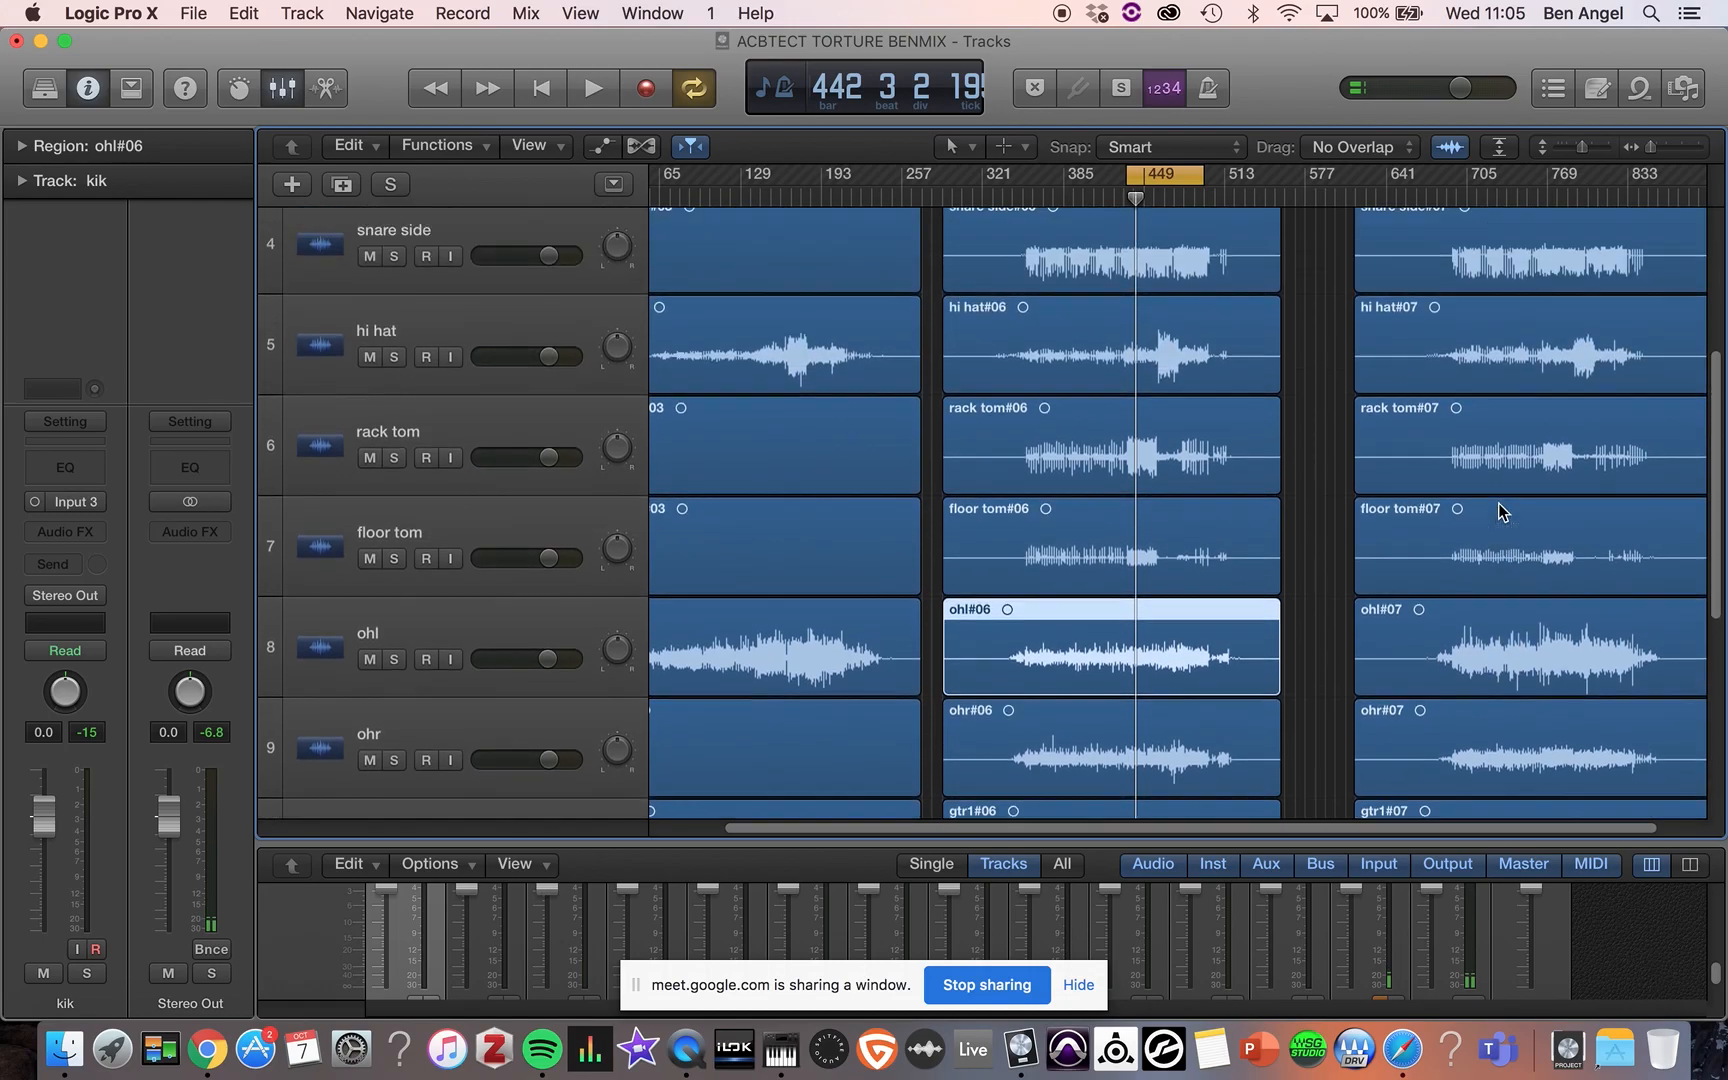
{"action": "scroll", "coordinate": [1499, 511], "scroll_direction": "down", "scroll_amount": 5}
{"action": "scroll", "coordinate": [1498, 510], "scroll_direction": "down", "scroll_amount": 1}
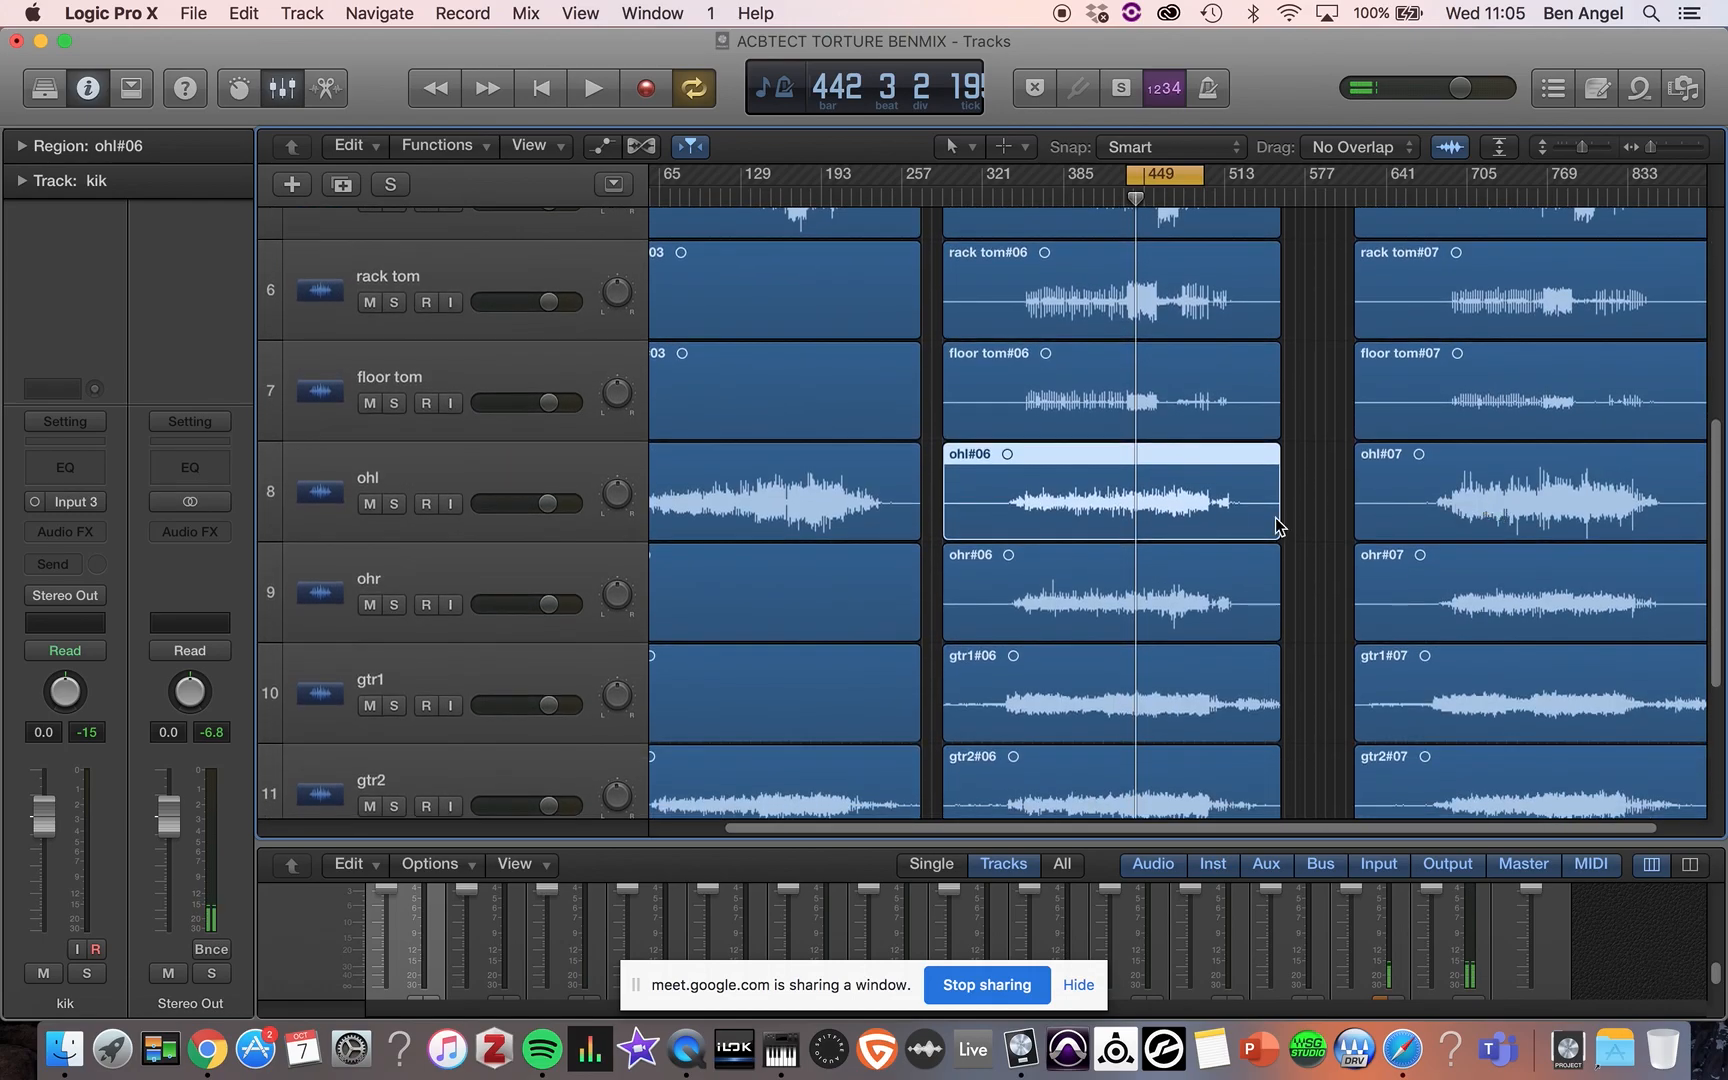
- Select the ohl#07 region and expand its region parameters, including the additional fade settings
{"action": "left_click", "coordinate": [1476, 524]}
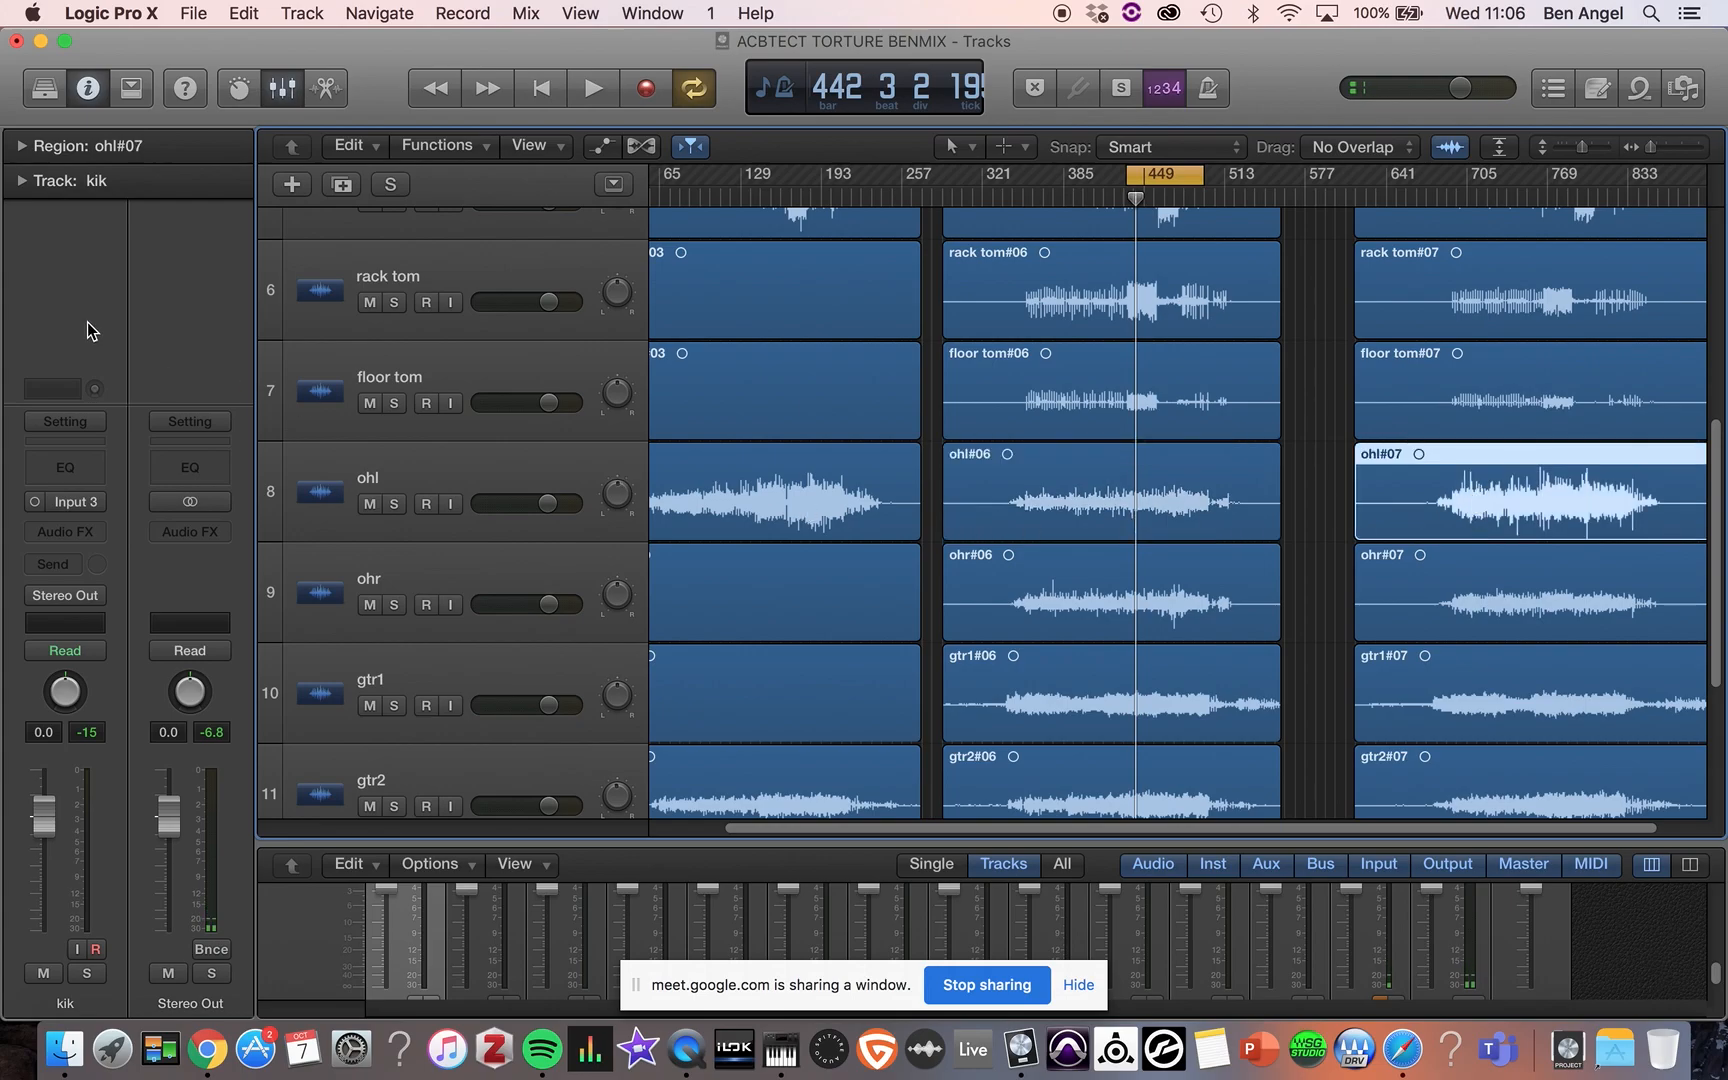
{"action": "left_click", "coordinate": [21, 146]}
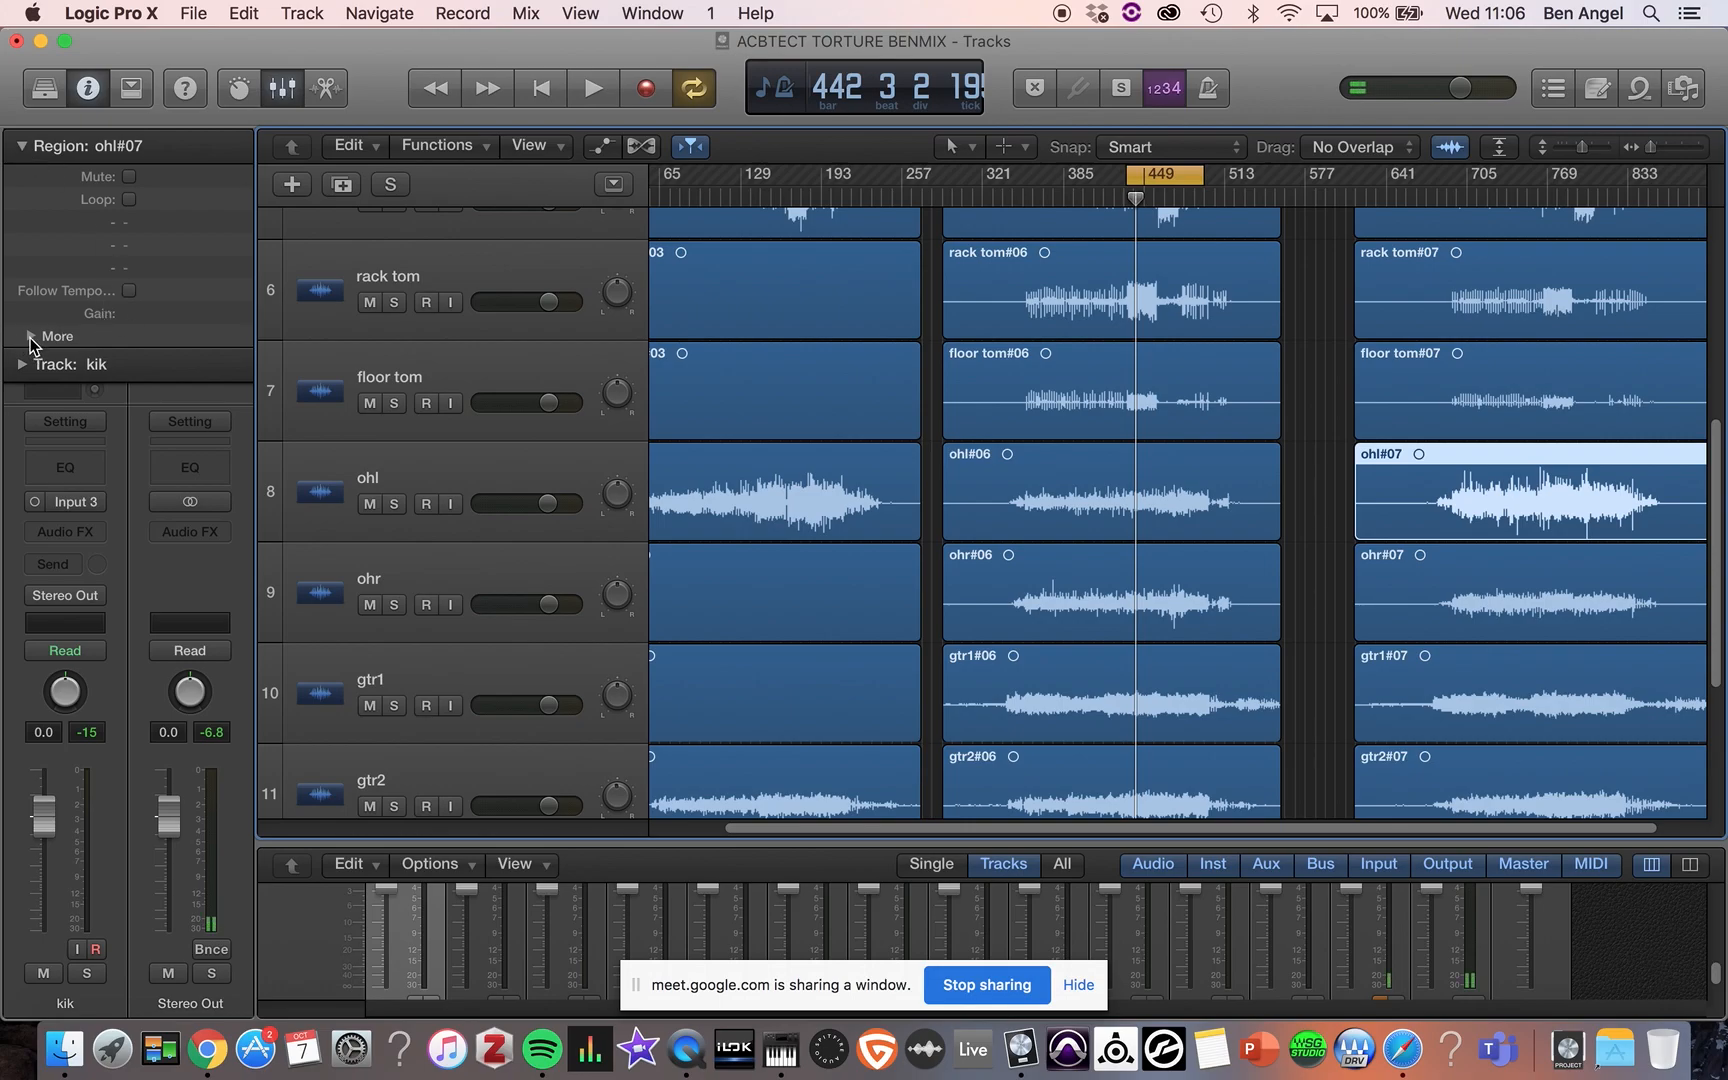
{"action": "left_click", "coordinate": [30, 337]}
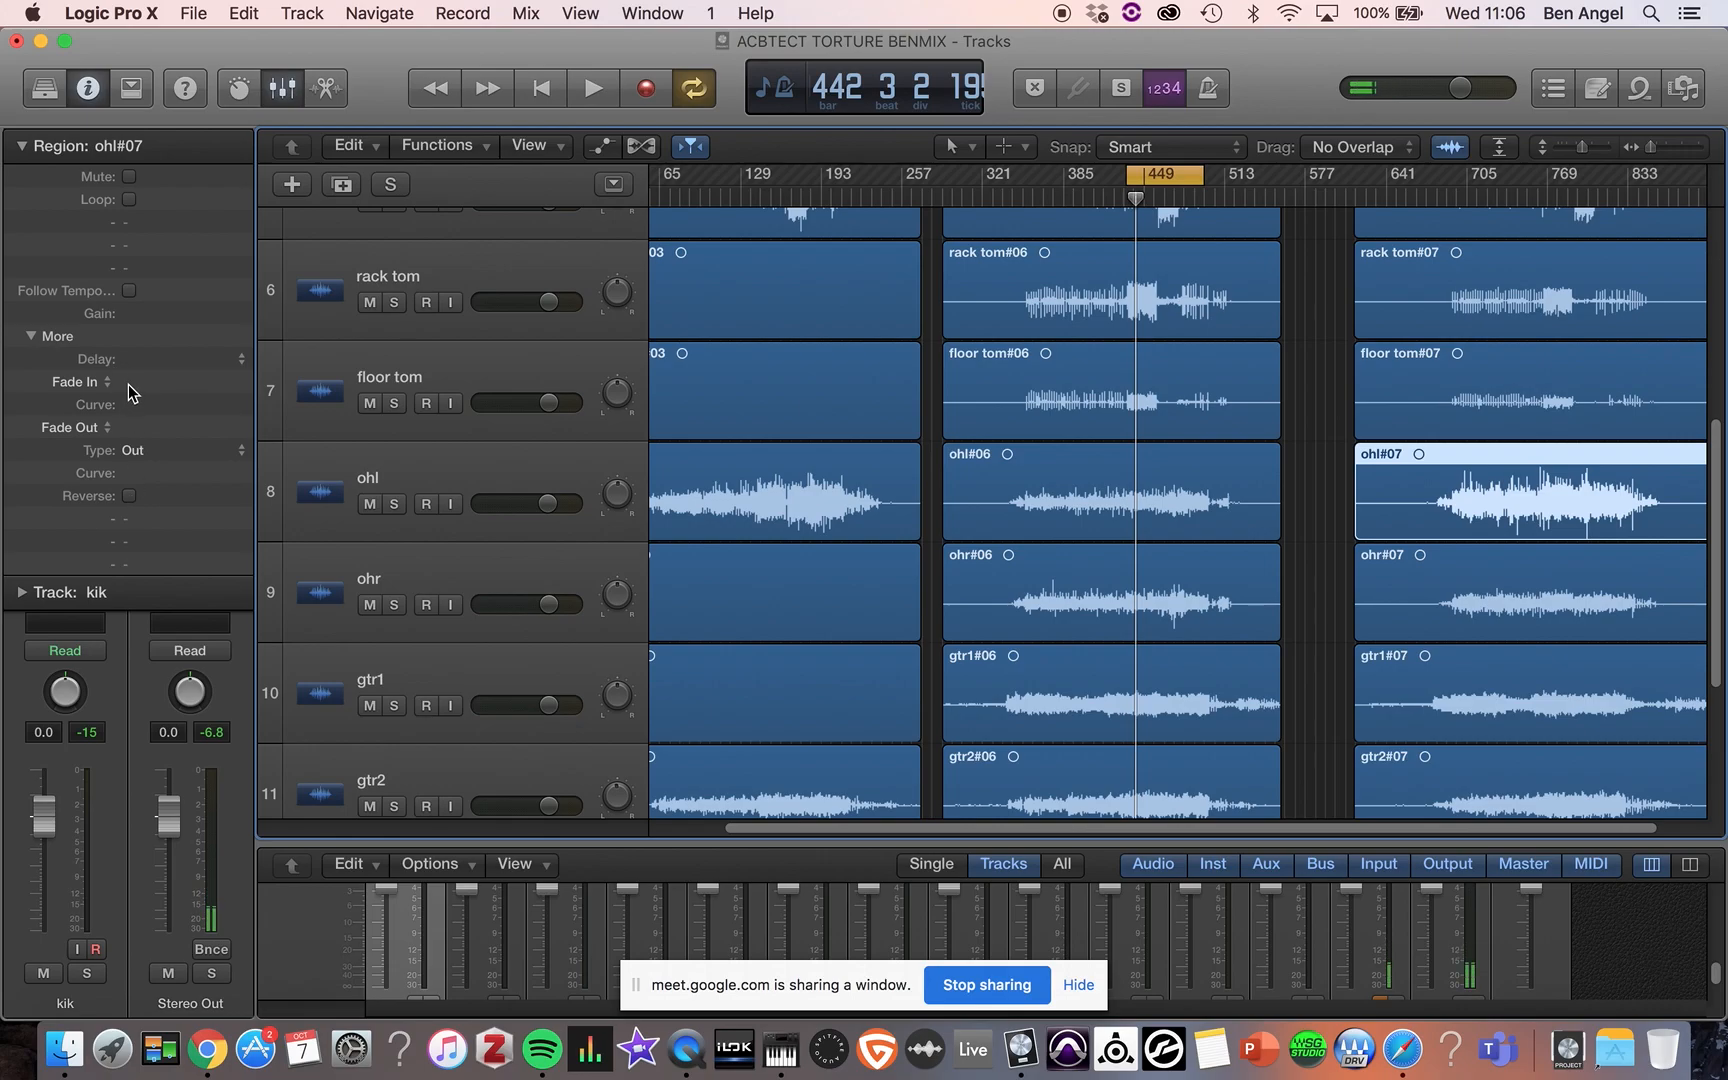
- Try different fade-in values on the ohl#07 region
{"action": "left_click_drag", "start_coordinate": [128, 383], "coordinate": [157, 238]}
{"action": "left_click_drag", "start_coordinate": [134, 383], "coordinate": [141, 246]}
{"action": "left_click_drag", "start_coordinate": [136, 381], "coordinate": [140, 520]}
{"action": "left_click_drag", "start_coordinate": [131, 384], "coordinate": [140, 490]}
{"action": "left_click_drag", "start_coordinate": [130, 384], "coordinate": [137, 490]}
- Try extreme gain values on the ohl#07 region and set its gain to -4.7 dB
{"action": "left_click_drag", "start_coordinate": [133, 313], "coordinate": [133, 244]}
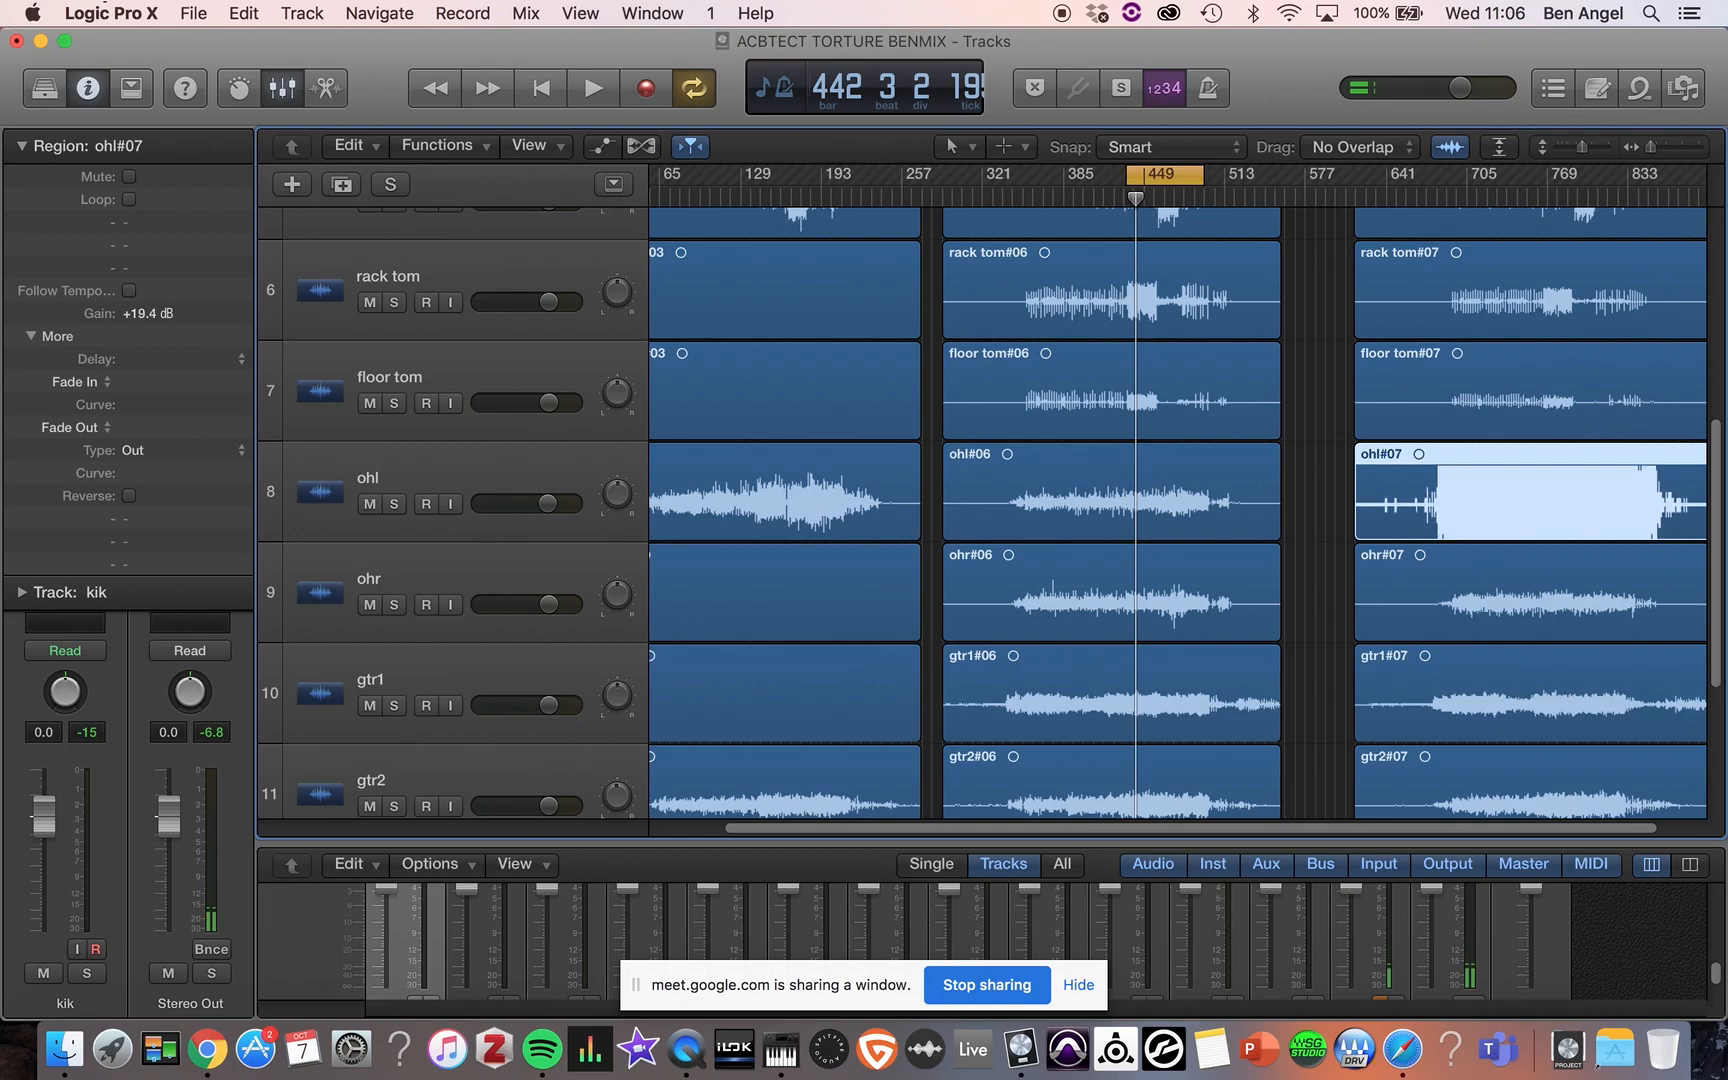
{"action": "left_click_drag", "start_coordinate": [133, 246], "coordinate": [133, 321]}
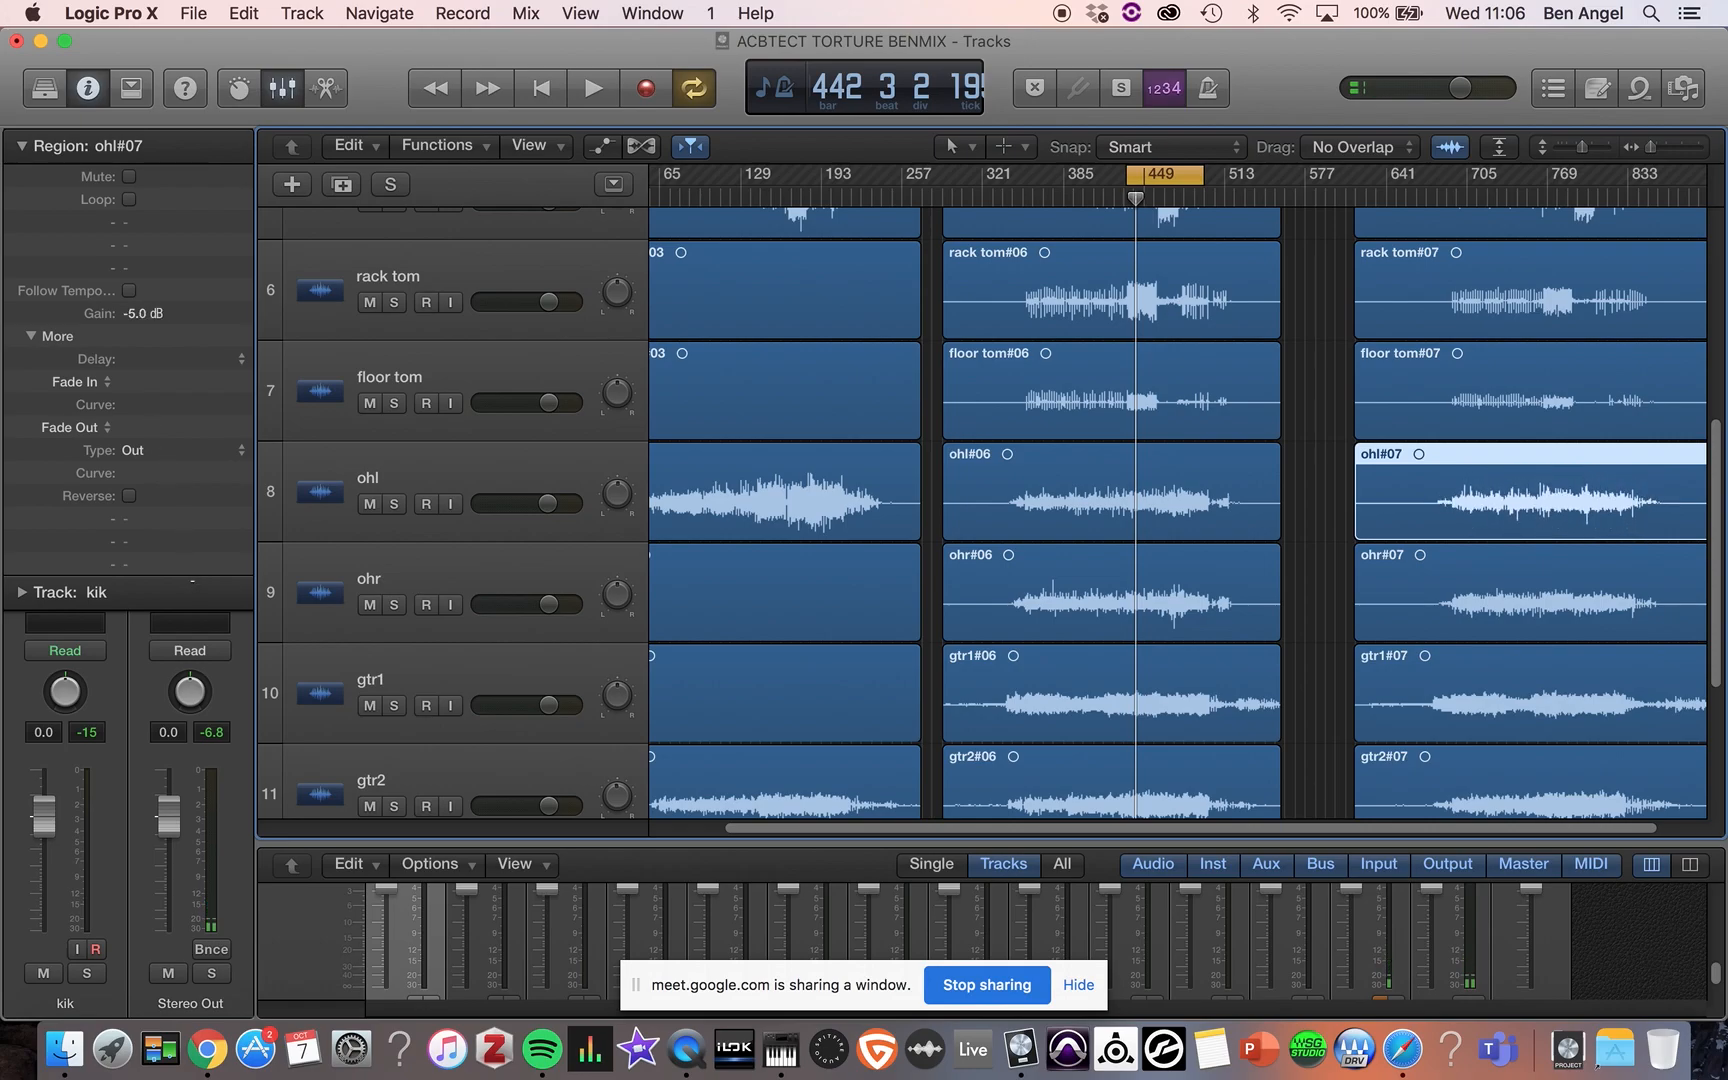
{"action": "left_click_drag", "start_coordinate": [133, 321], "coordinate": [192, 576]}
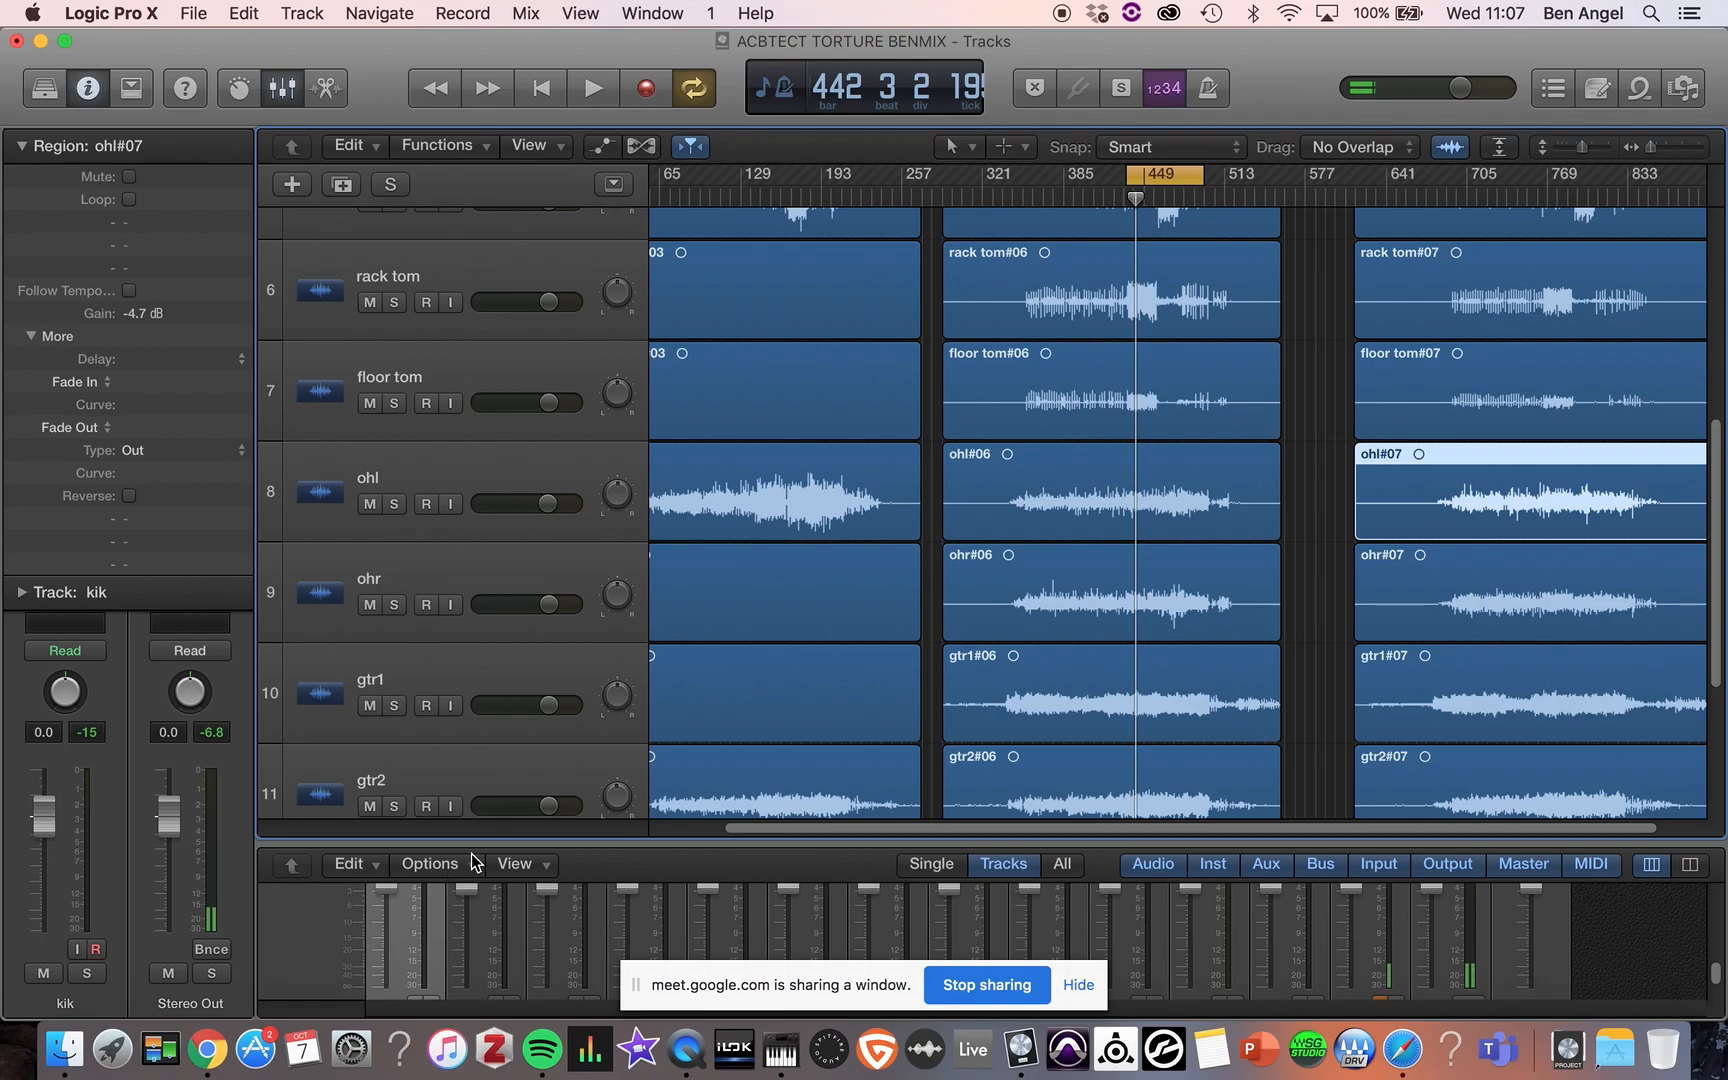
- Enlarge the docked mixer pane to show the full channel strips and hide the screen-sharing notice
{"action": "left_click_drag", "start_coordinate": [476, 842], "coordinate": [460, 66]}
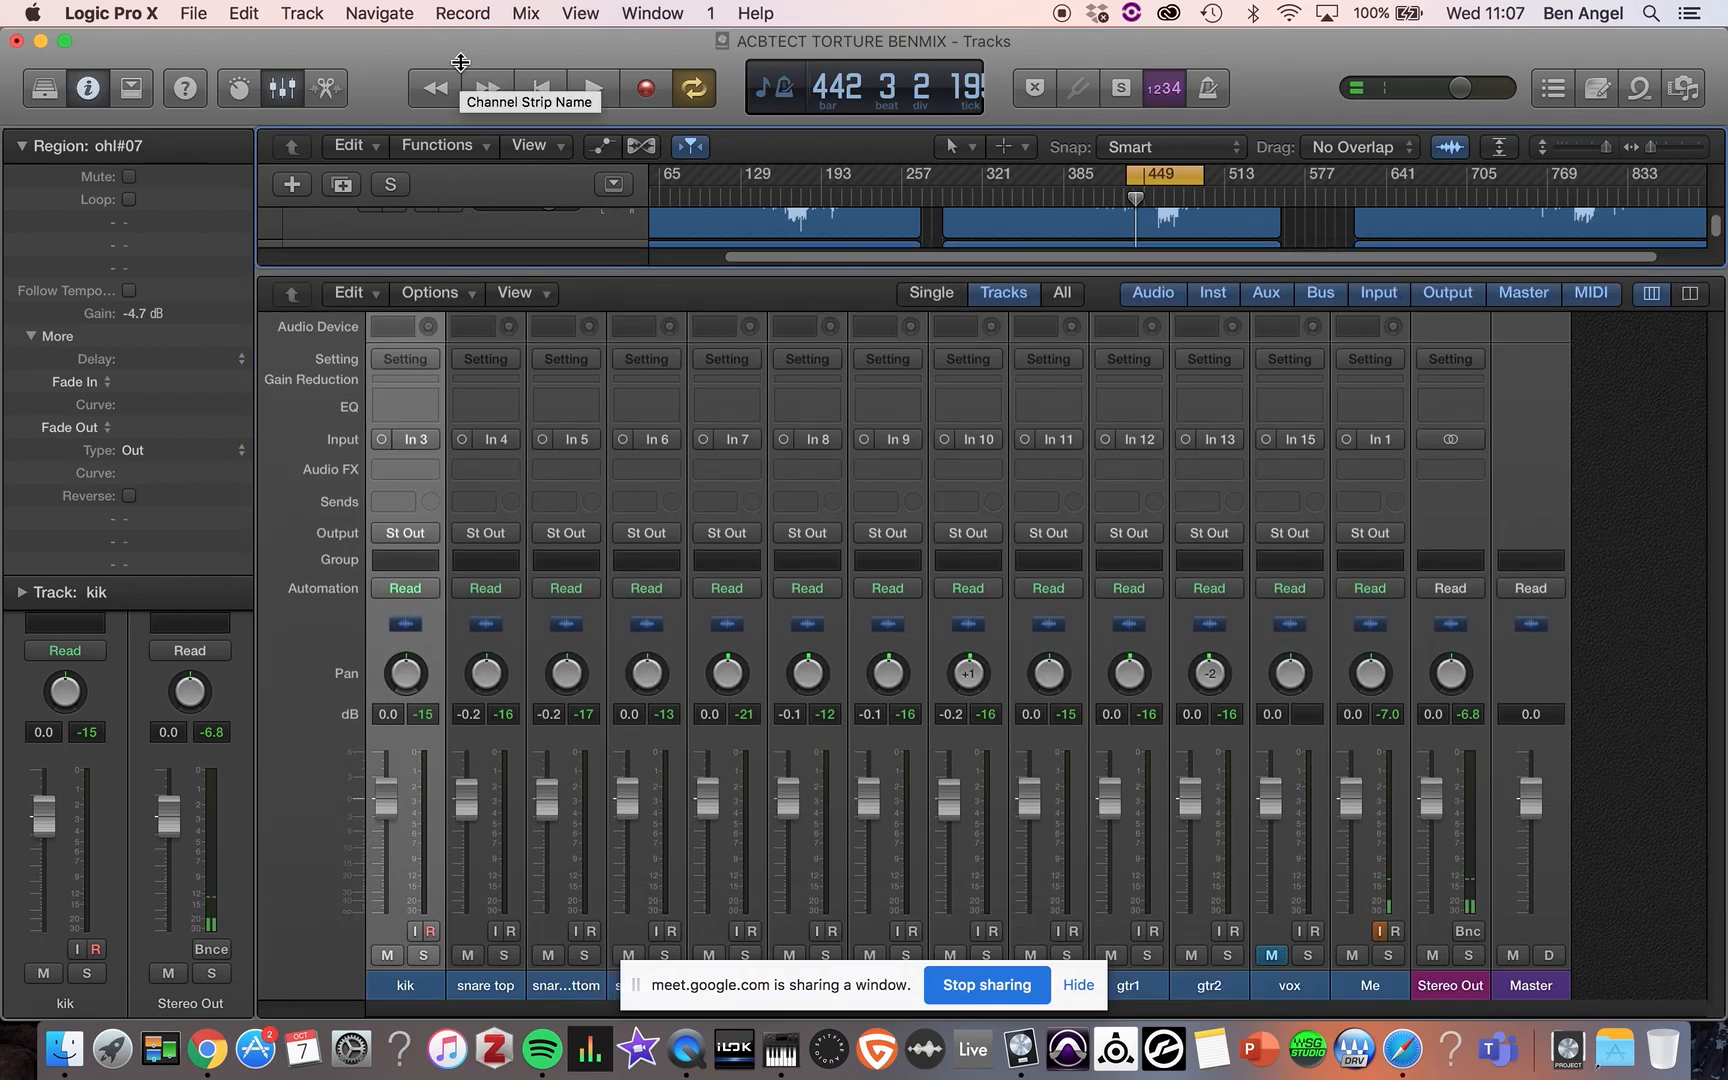
{"action": "left_click", "coordinate": [1078, 986]}
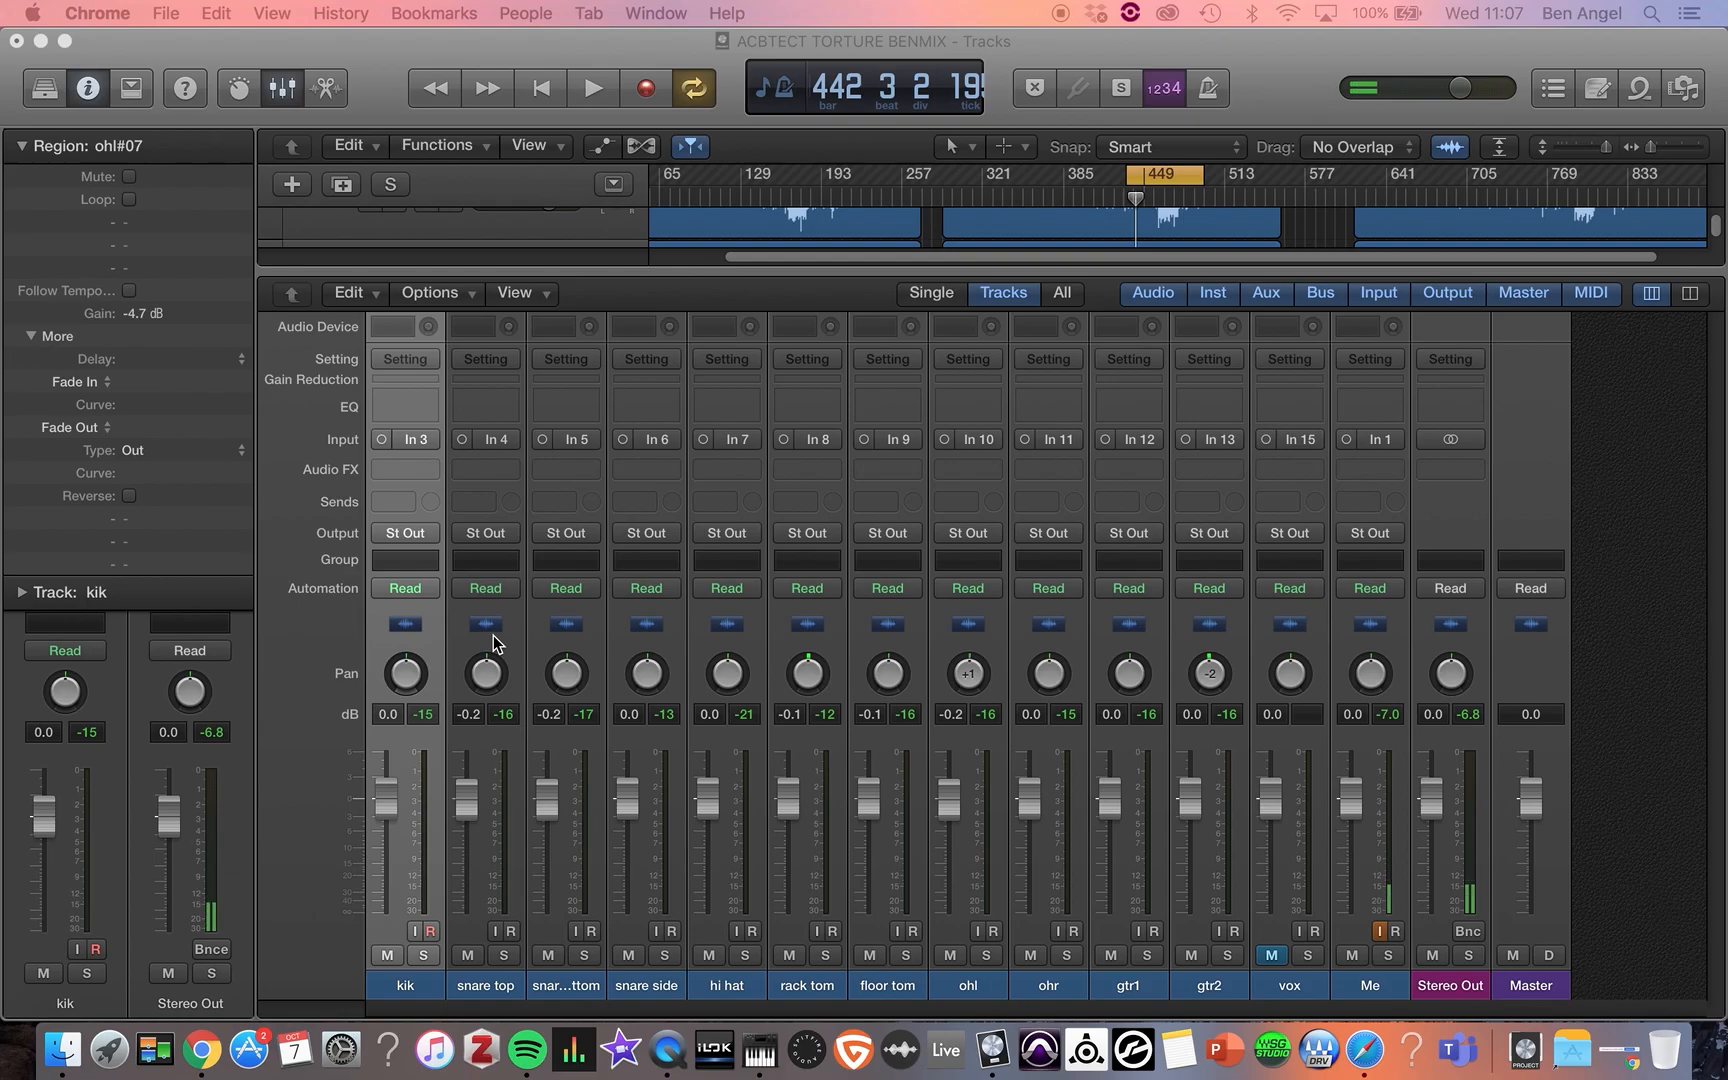
- Select the snare top, snare bottom and snare side channels and route their outputs to Bus 2
{"action": "left_click", "coordinate": [460, 613]}
{"action": "left_click", "coordinate": [456, 616]}
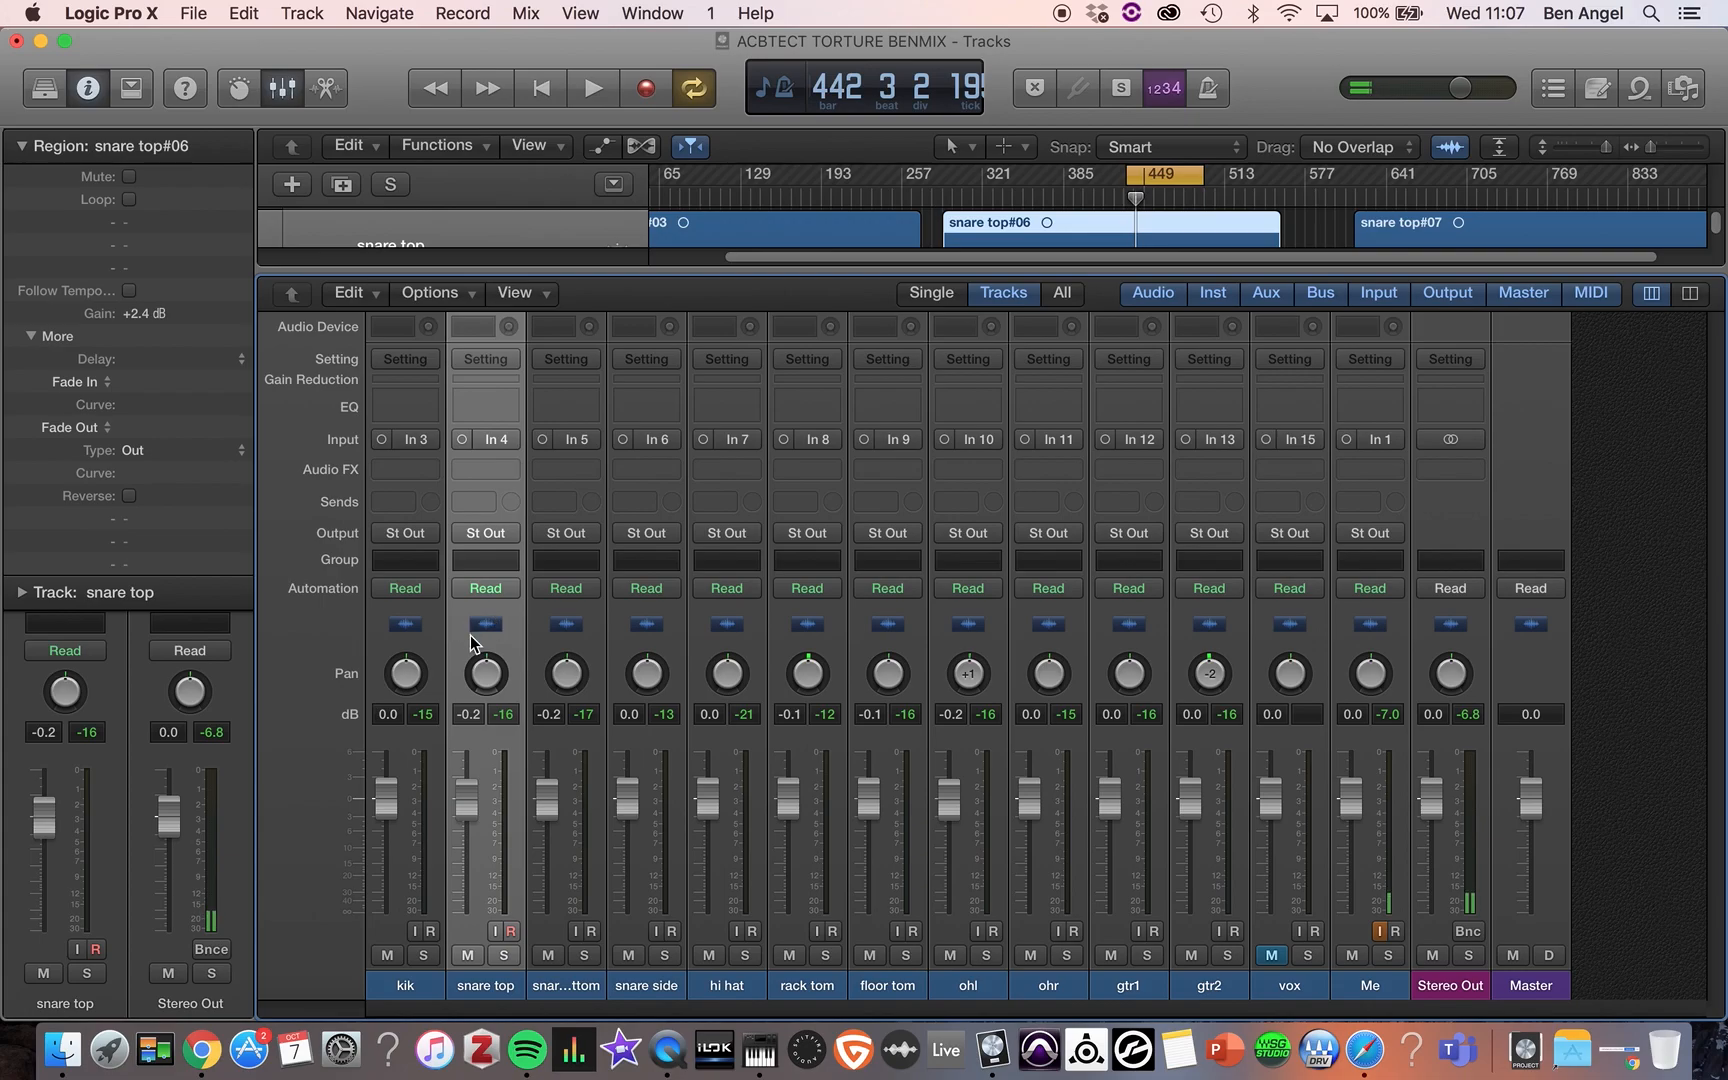
{"action": "left_click_drag", "start_coordinate": [466, 620], "coordinate": [652, 612]}
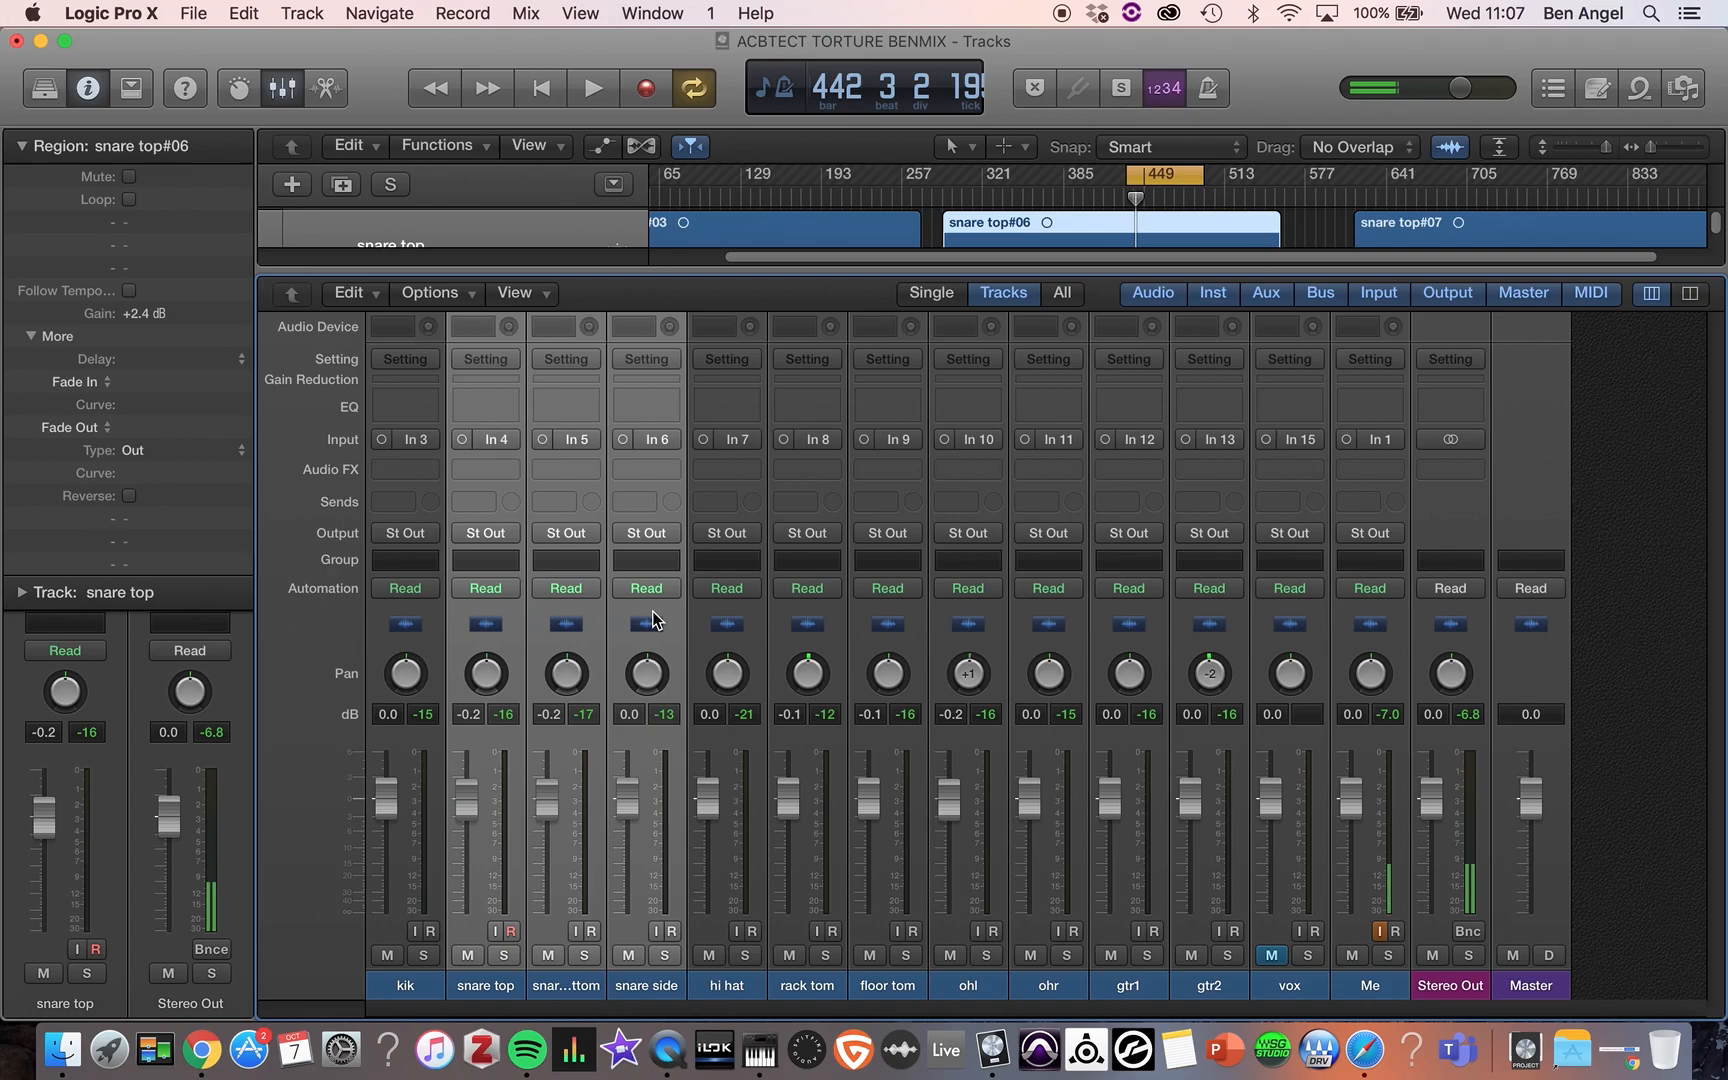
{"action": "left_click", "coordinate": [664, 536]}
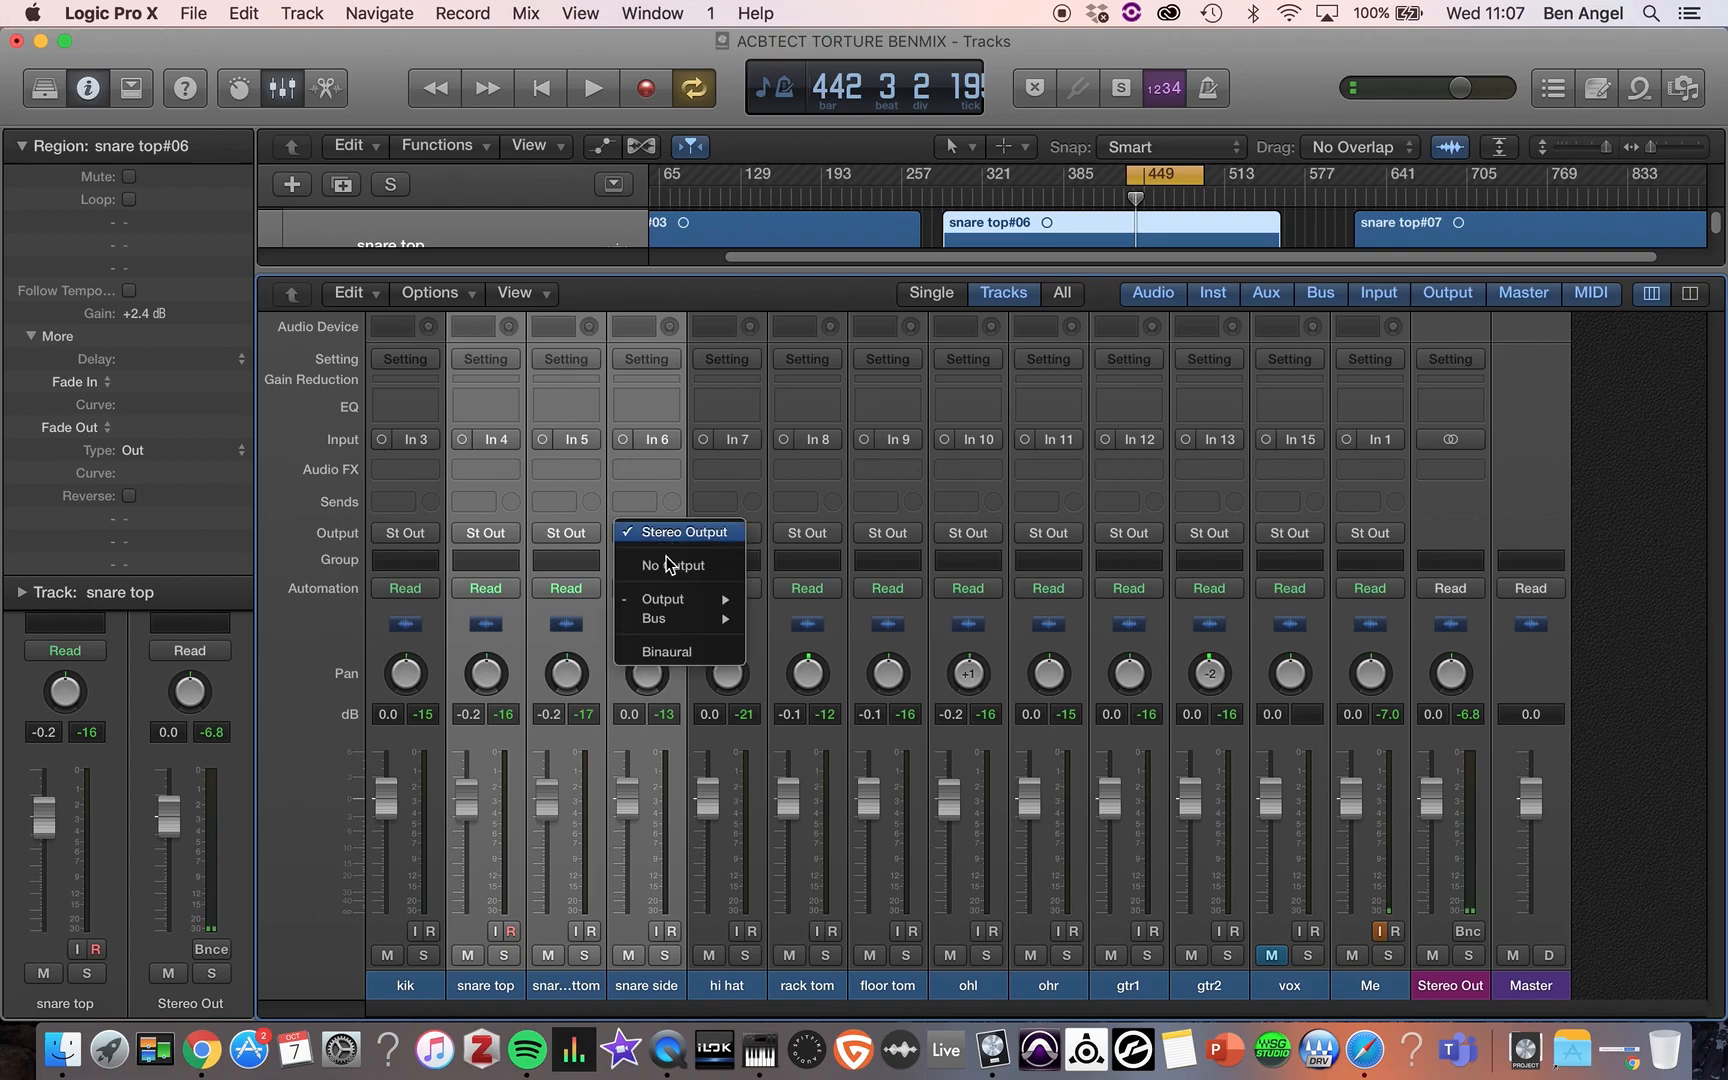
{"action": "mouse_move", "coordinate": [678, 600]}
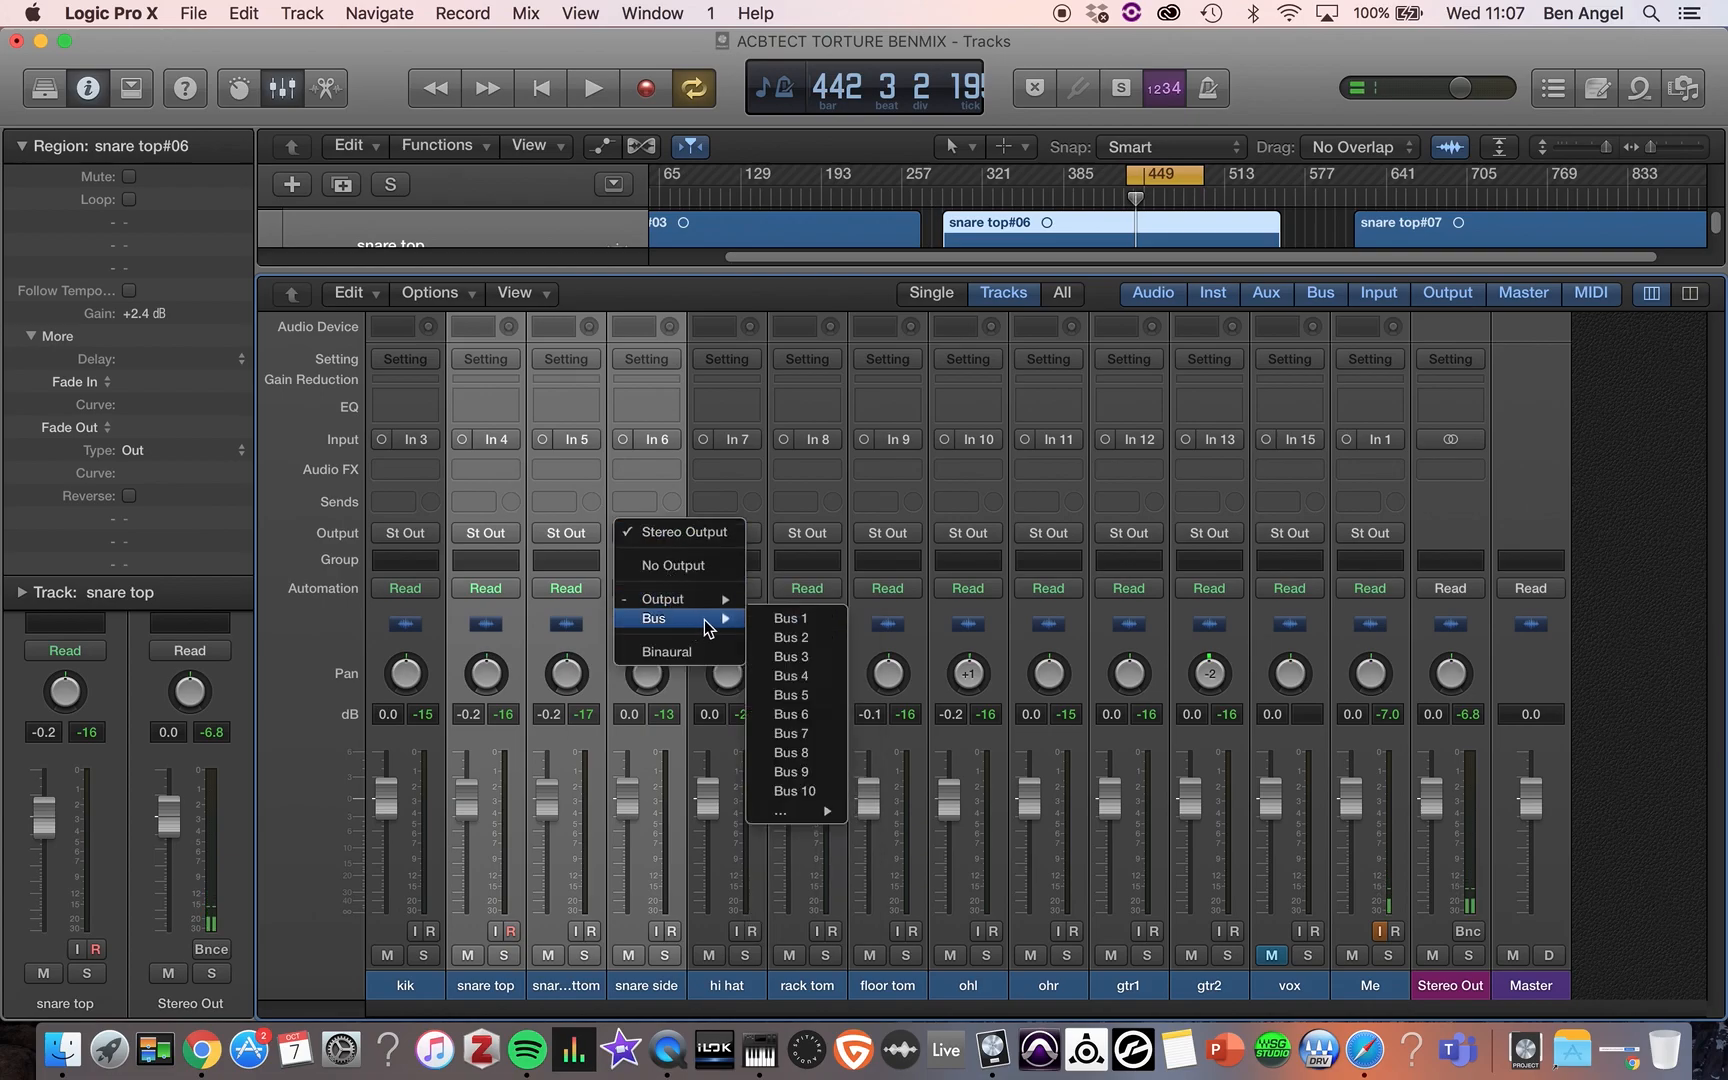
{"action": "left_click", "coordinate": [778, 643]}
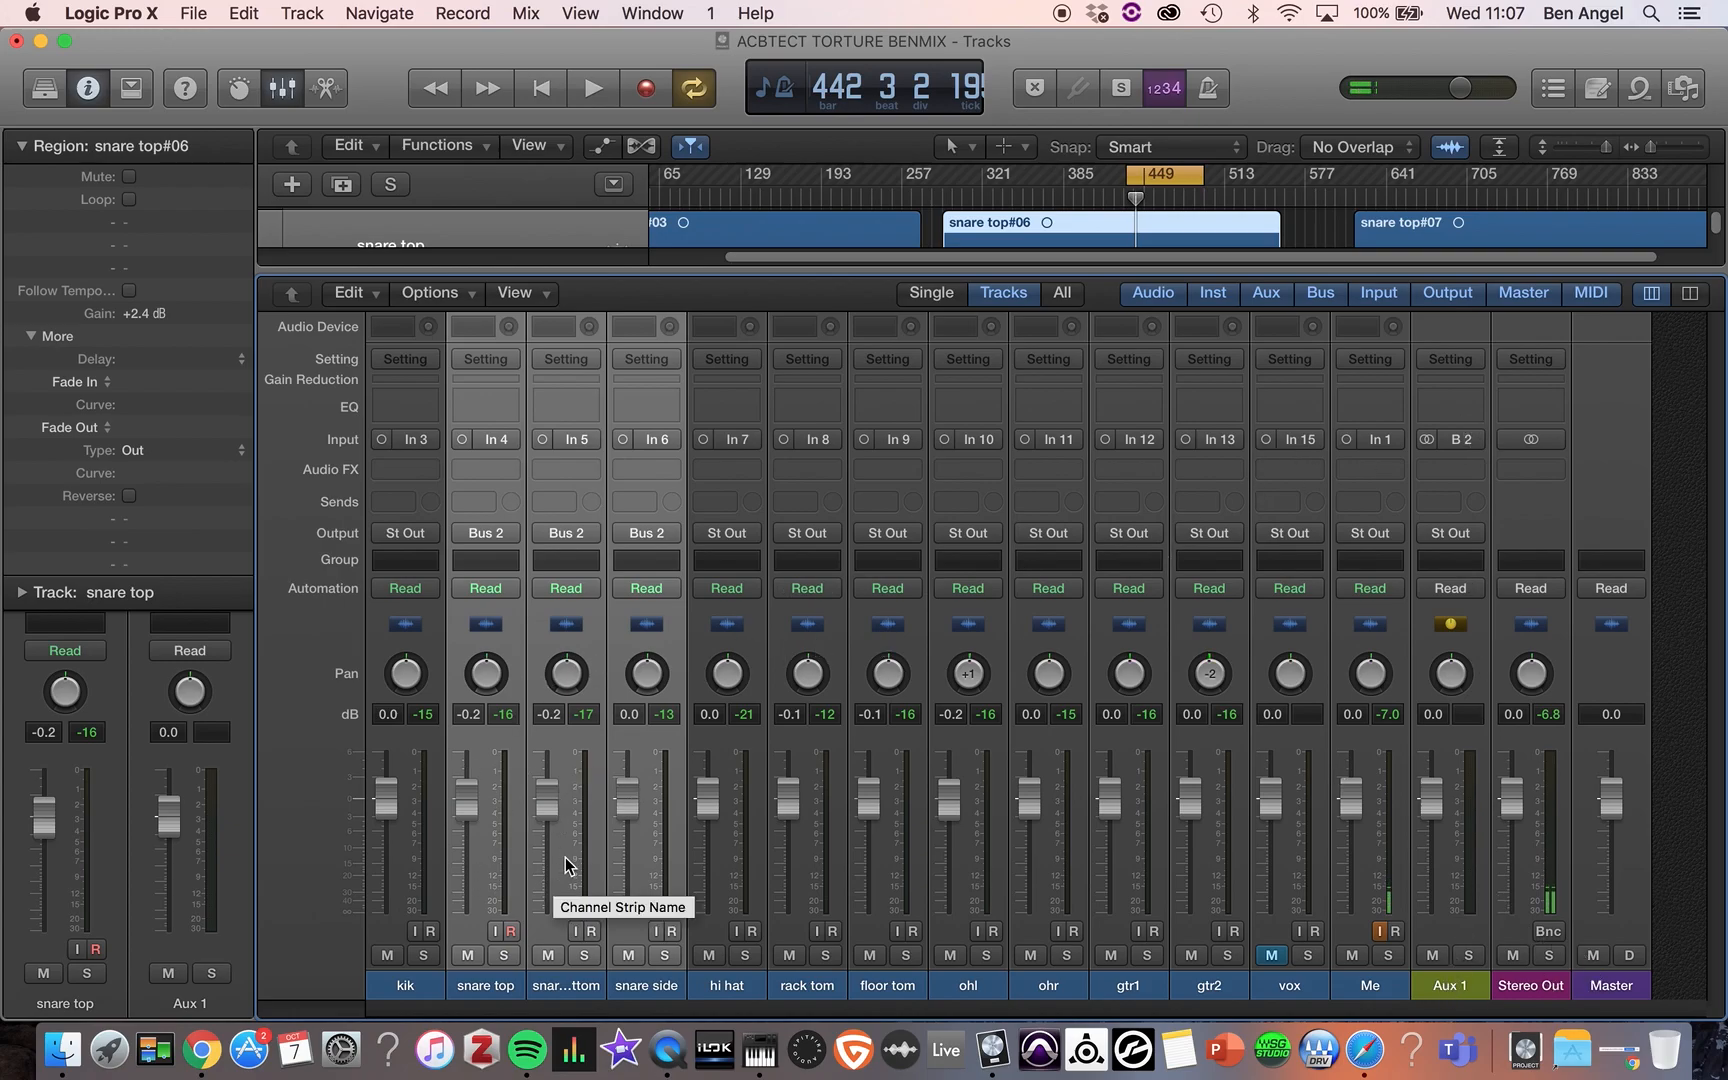
- Solo the three snare channels and Aux 1, and play the cycle range to check the snare bus signal
{"action": "left_click_drag", "start_coordinate": [506, 954], "coordinate": [664, 956]}
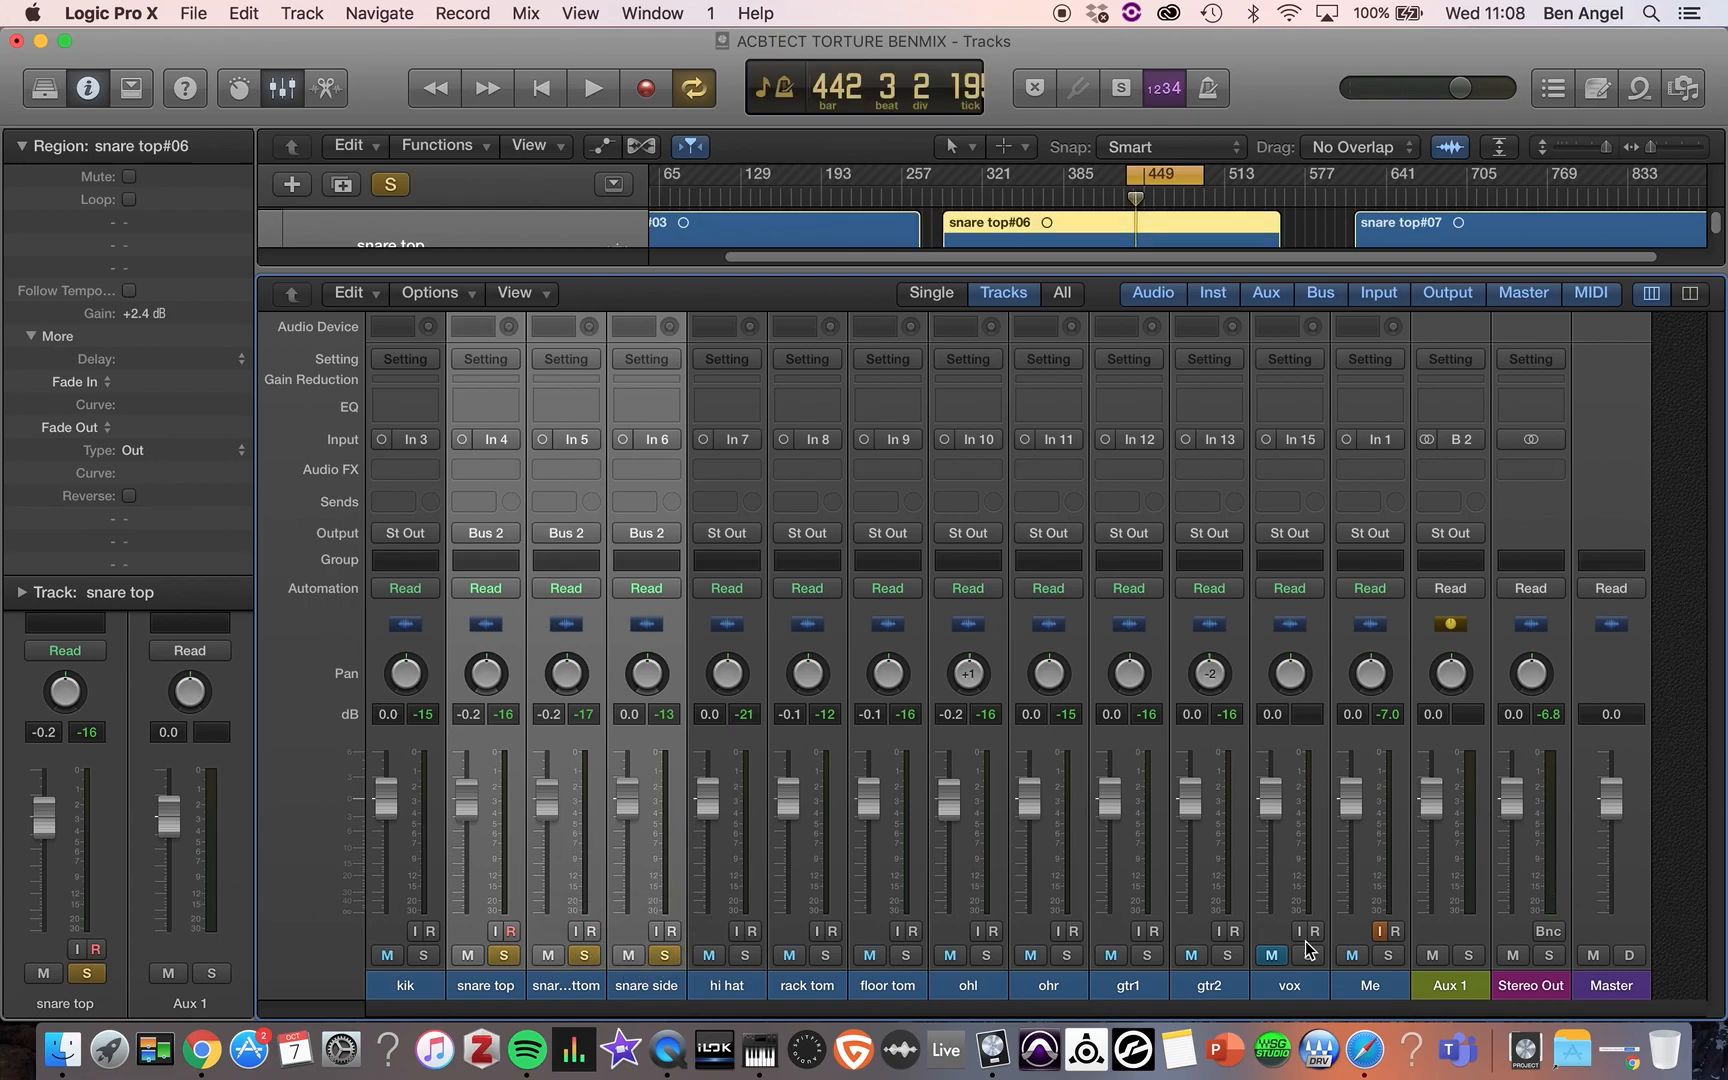
{"action": "left_click", "coordinate": [1470, 956]}
{"action": "key", "text": "space"}
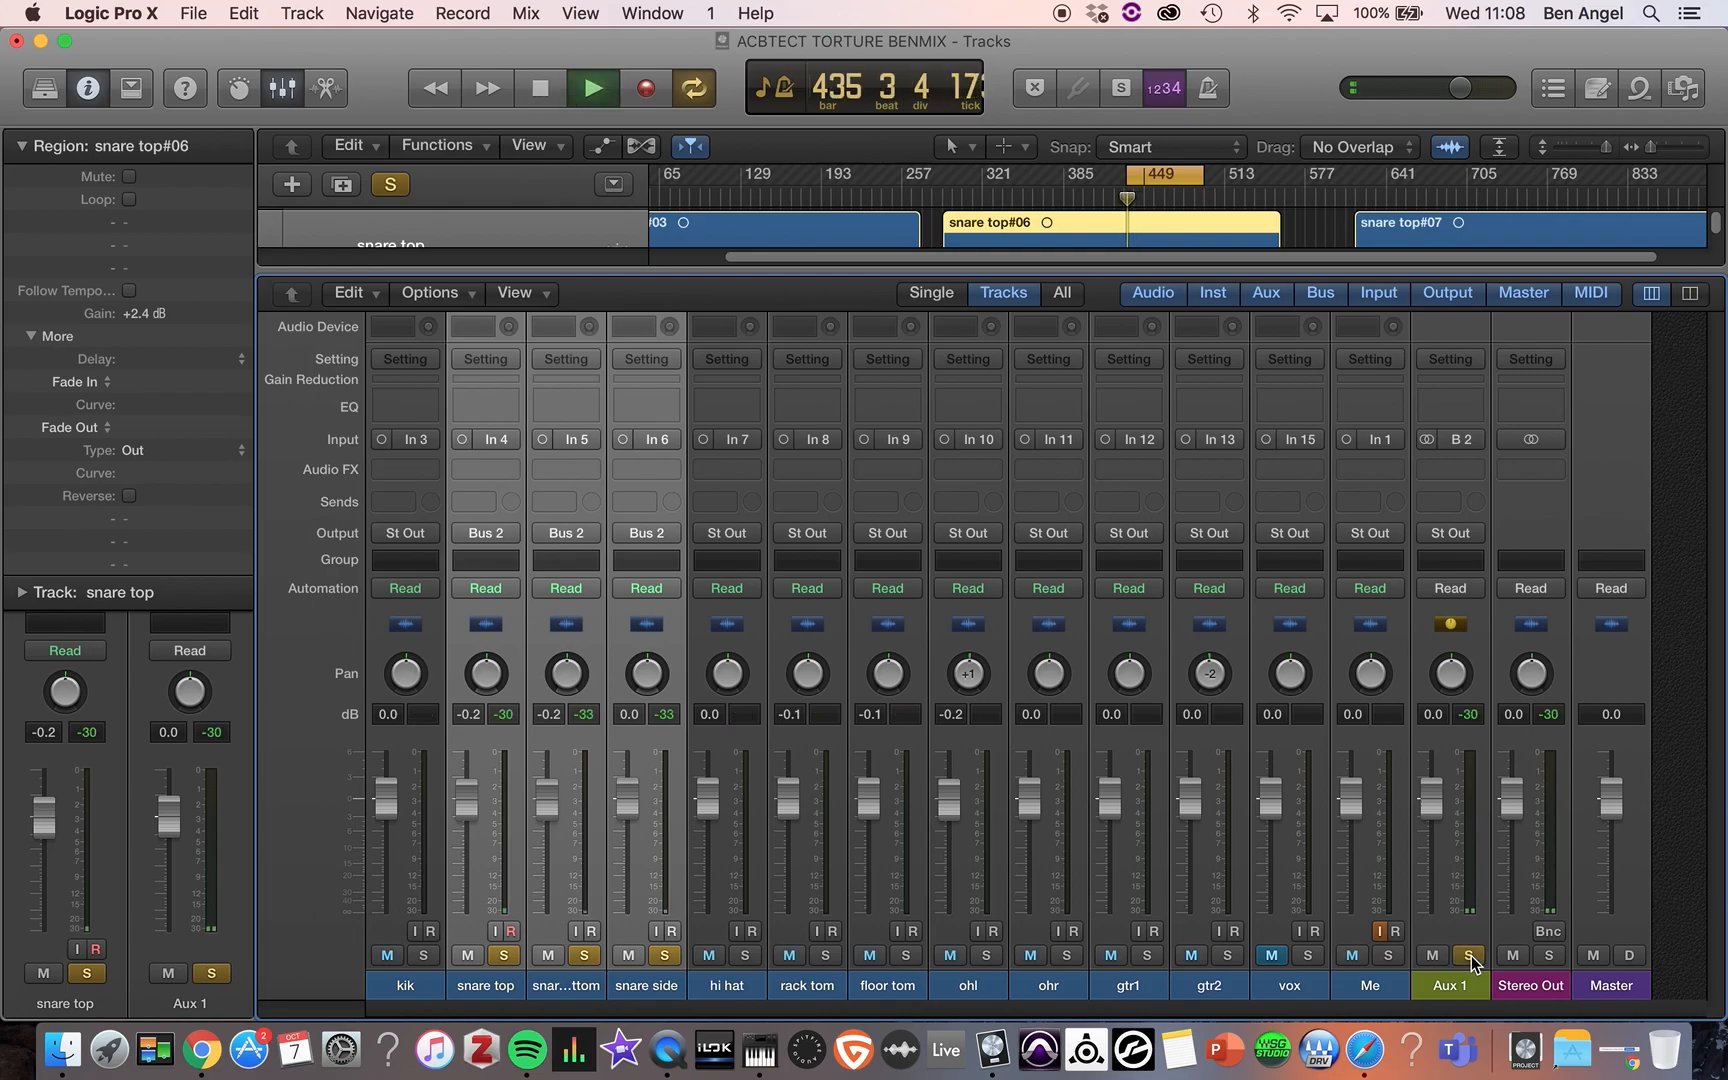
- Mute Aux 1 during playback, solo the Me channel, and clear Aux 1's mute and solo once playback is stopped
{"action": "left_click", "coordinate": [1433, 956]}
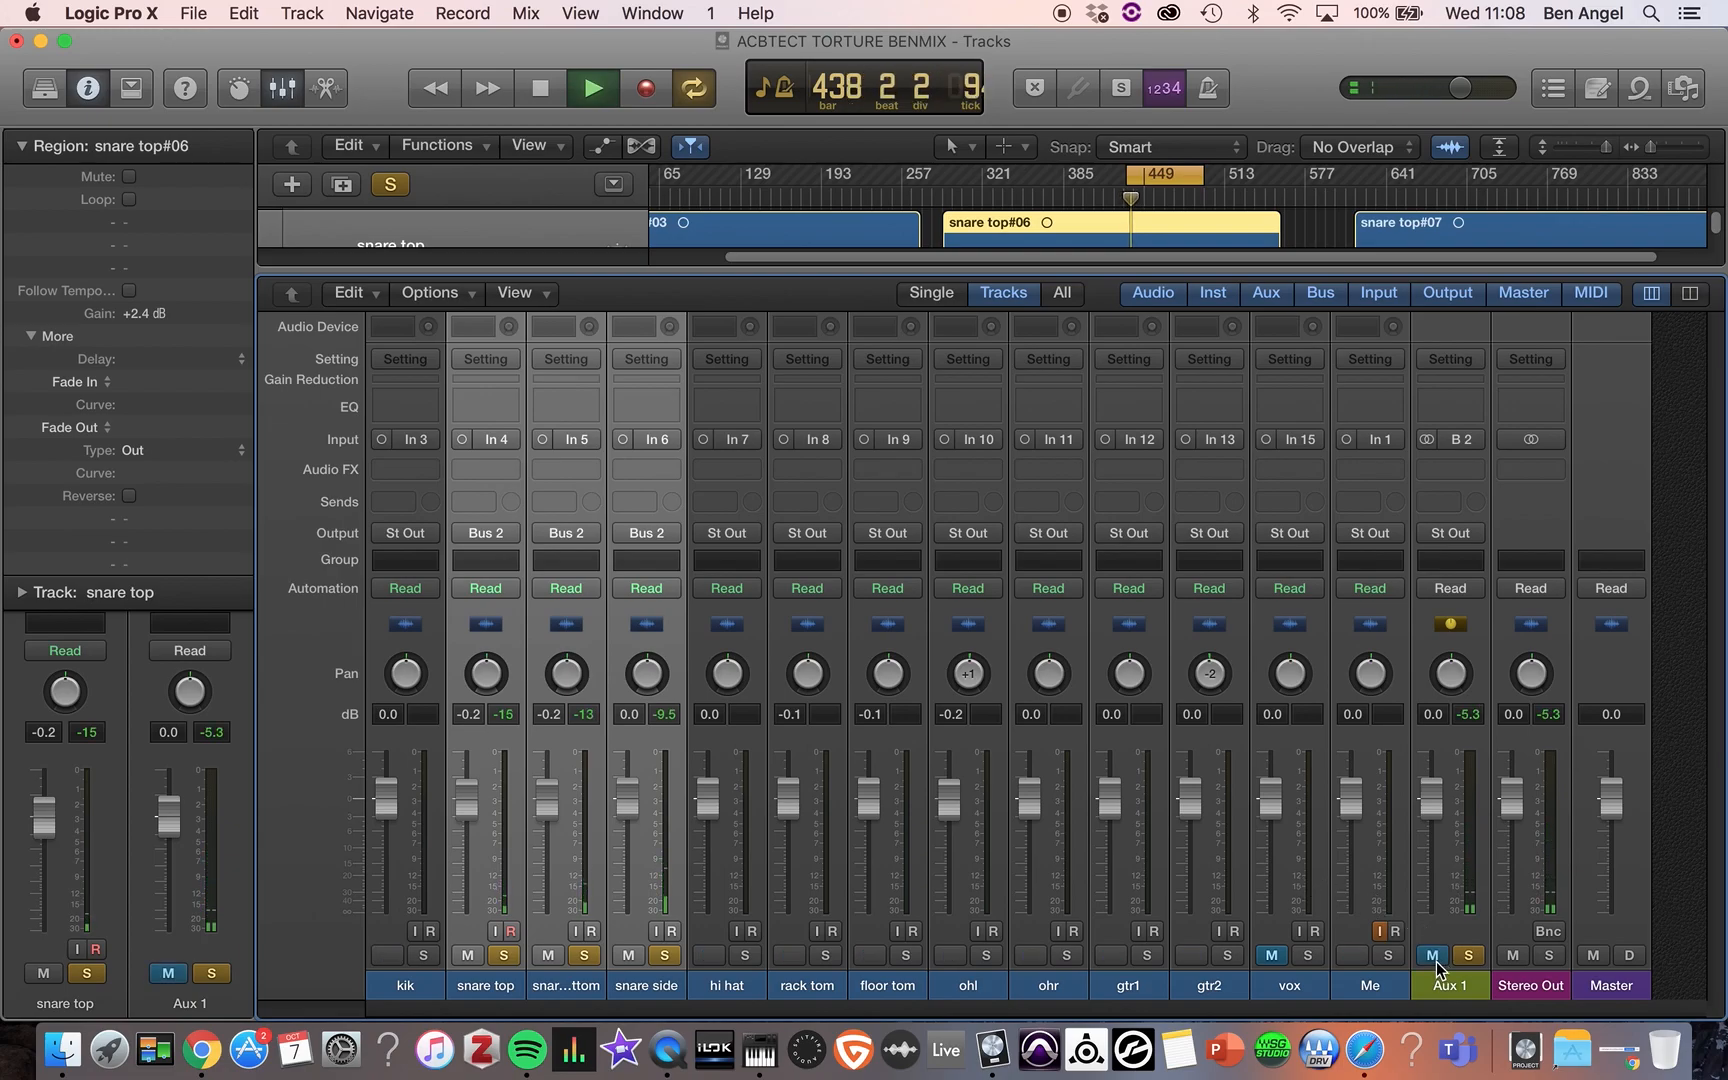
{"action": "left_click", "coordinate": [1384, 962]}
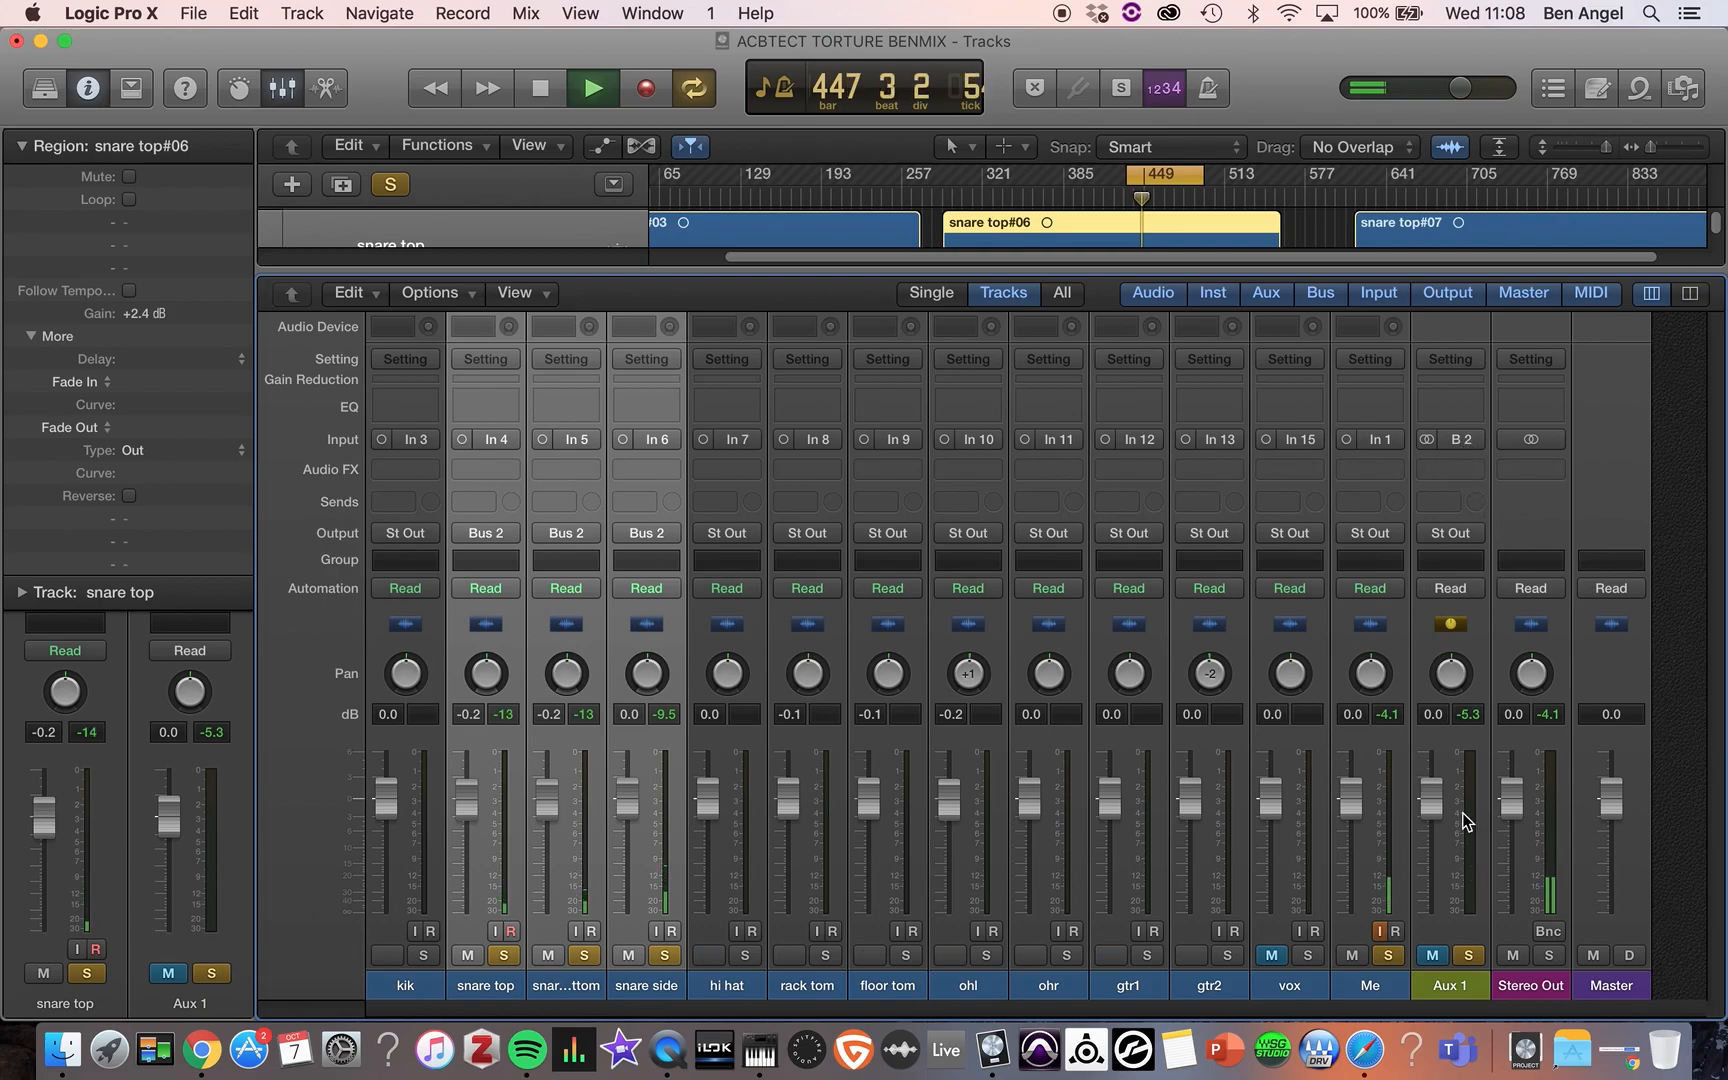
{"action": "key", "text": "space"}
{"action": "left_click", "coordinate": [1467, 956]}
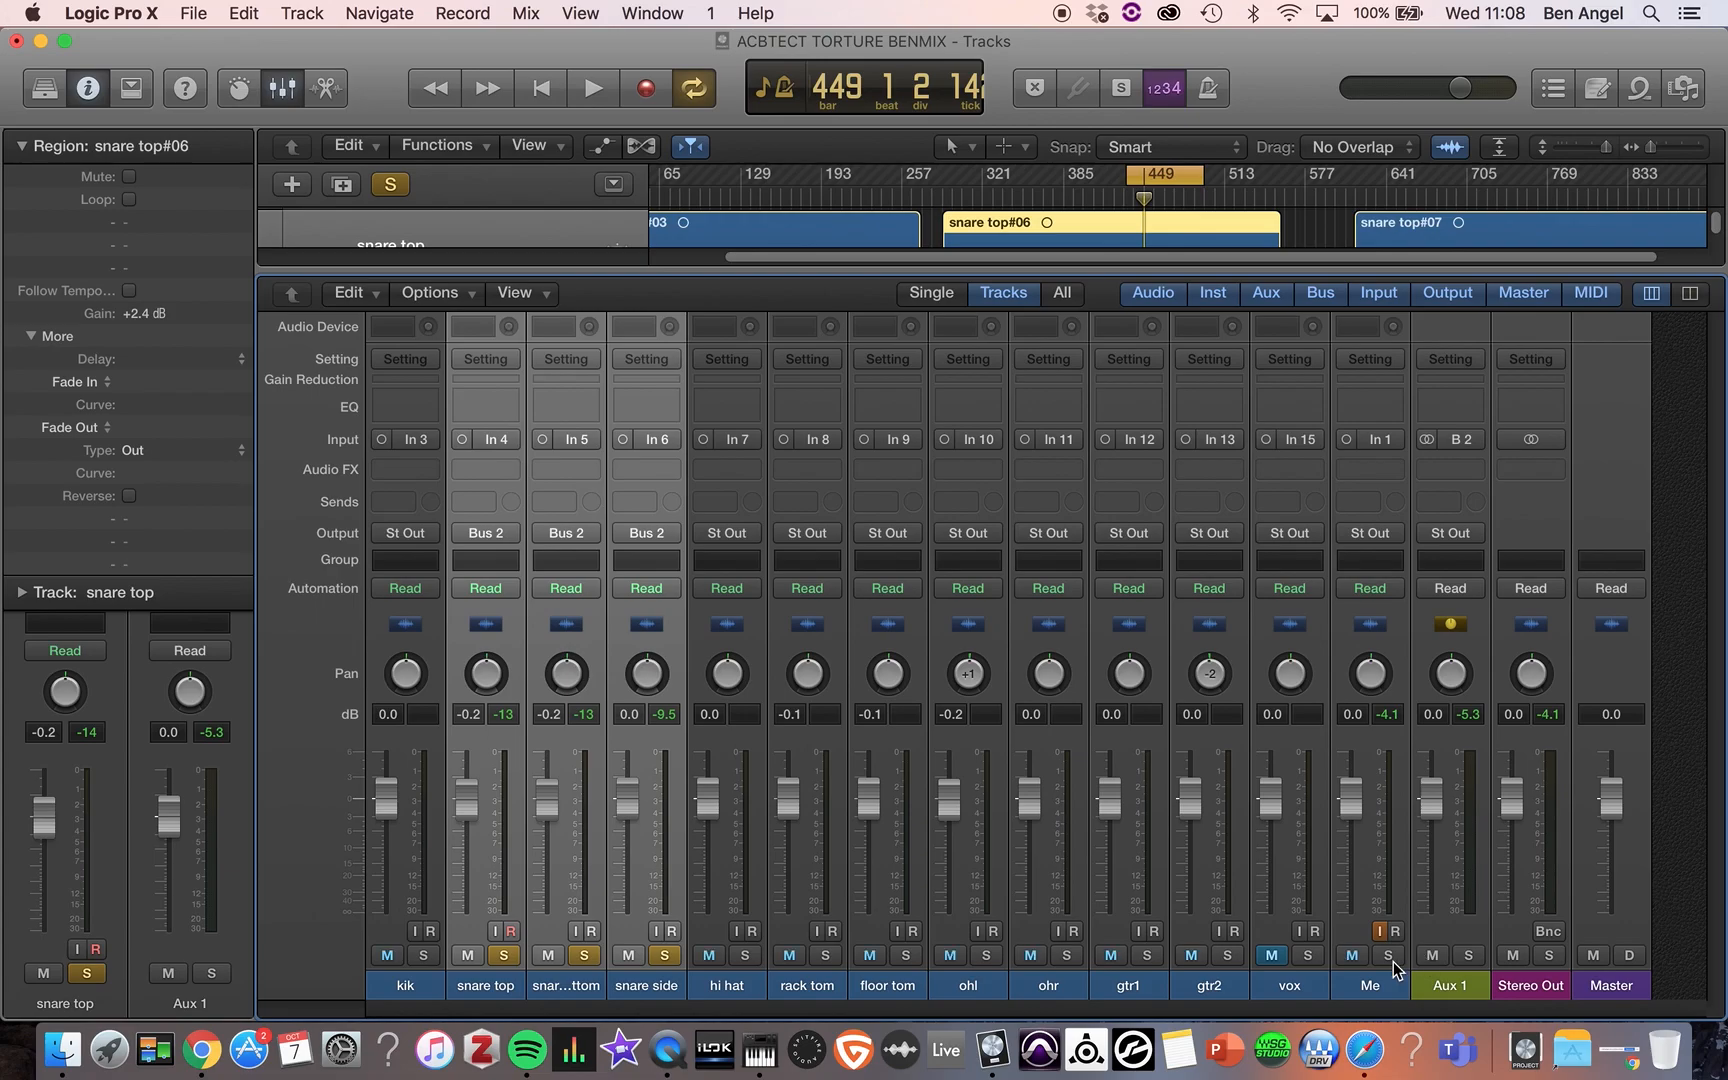
{"action": "left_click", "coordinate": [1388, 956]}
- Select the rack tom and floor tom channels and route their outputs to Bus 3
{"action": "left_click", "coordinate": [782, 628]}
{"action": "left_click", "coordinate": [878, 634], "text": "shift"}
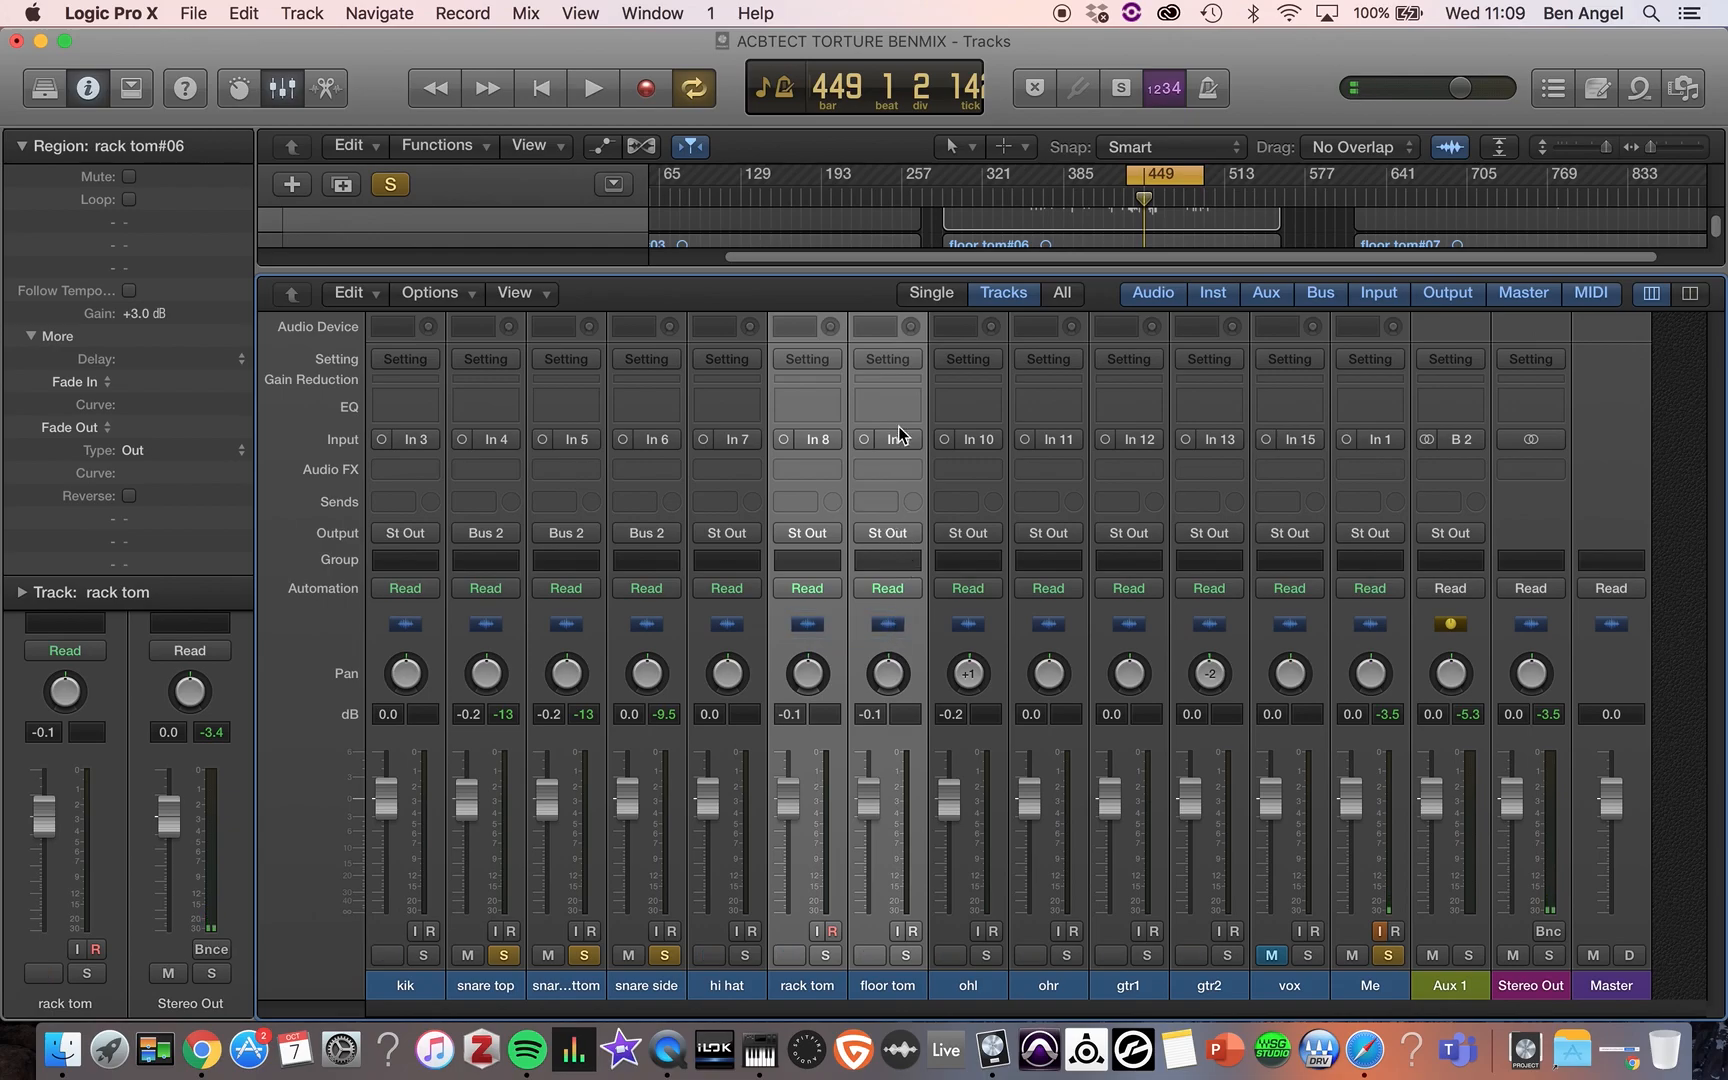
{"action": "left_click", "coordinate": [913, 539]}
{"action": "mouse_move", "coordinate": [944, 621]}
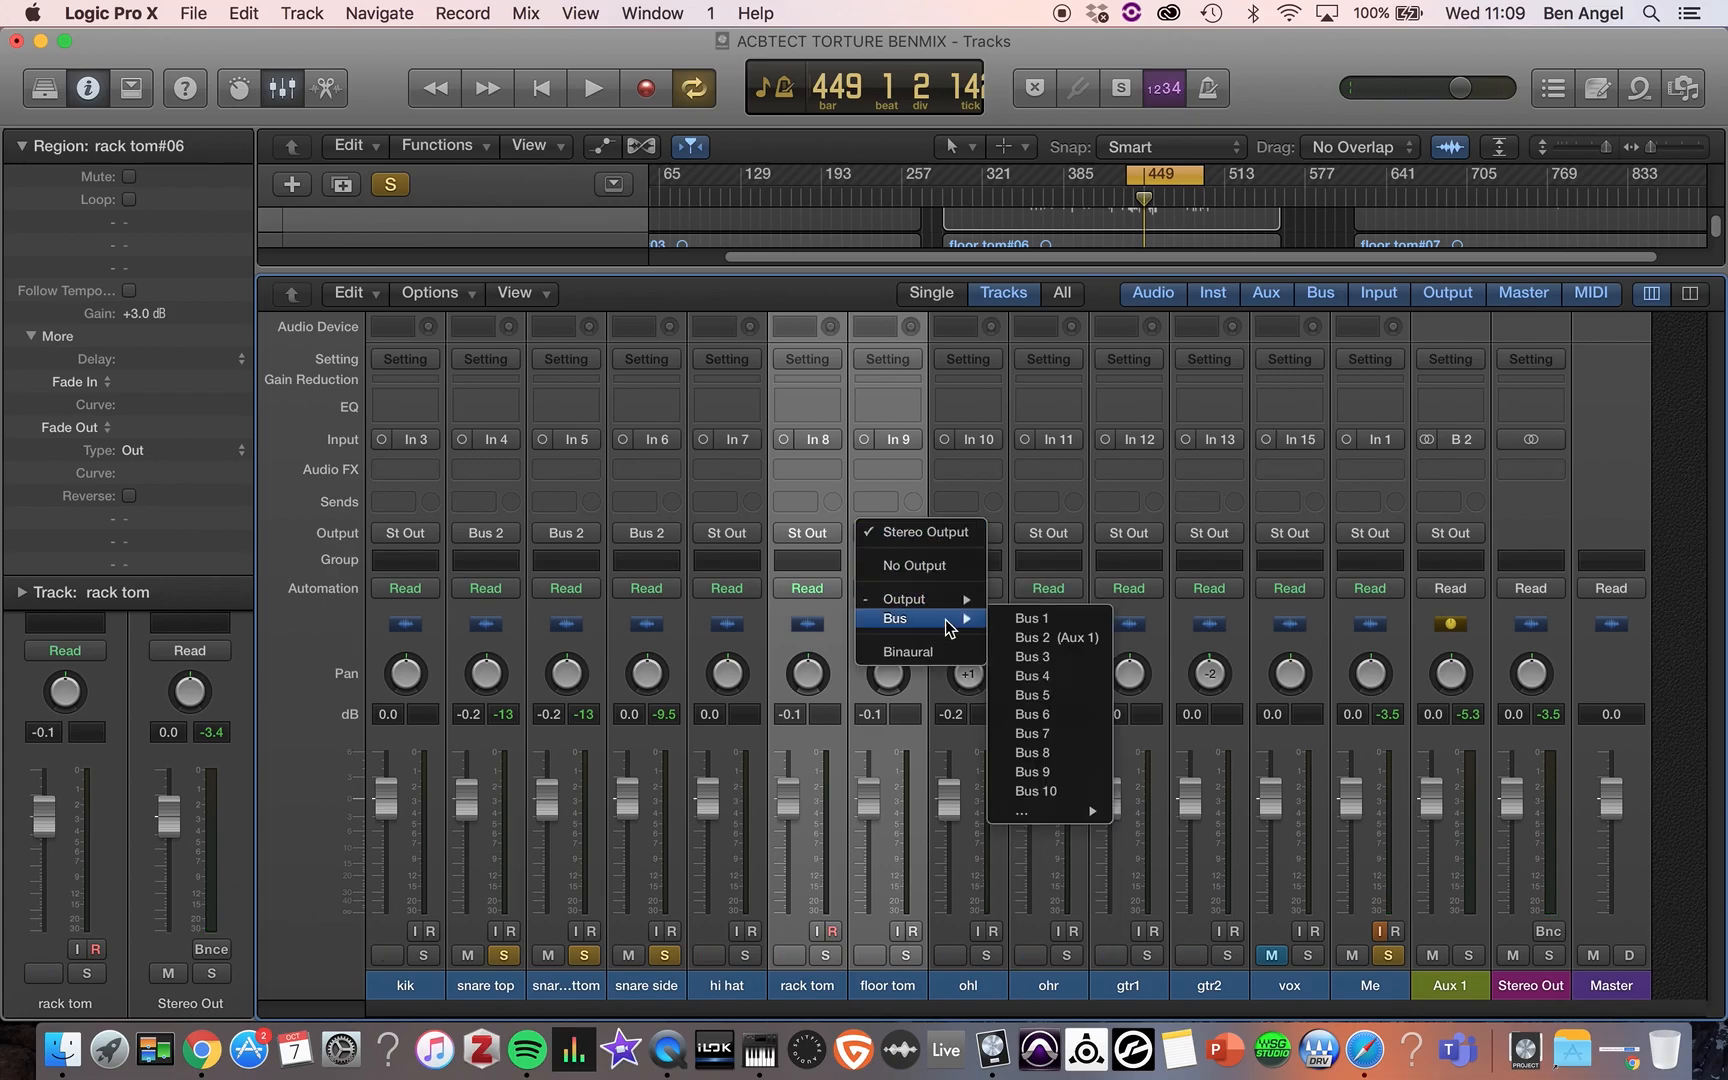
{"action": "left_click", "coordinate": [1028, 657]}
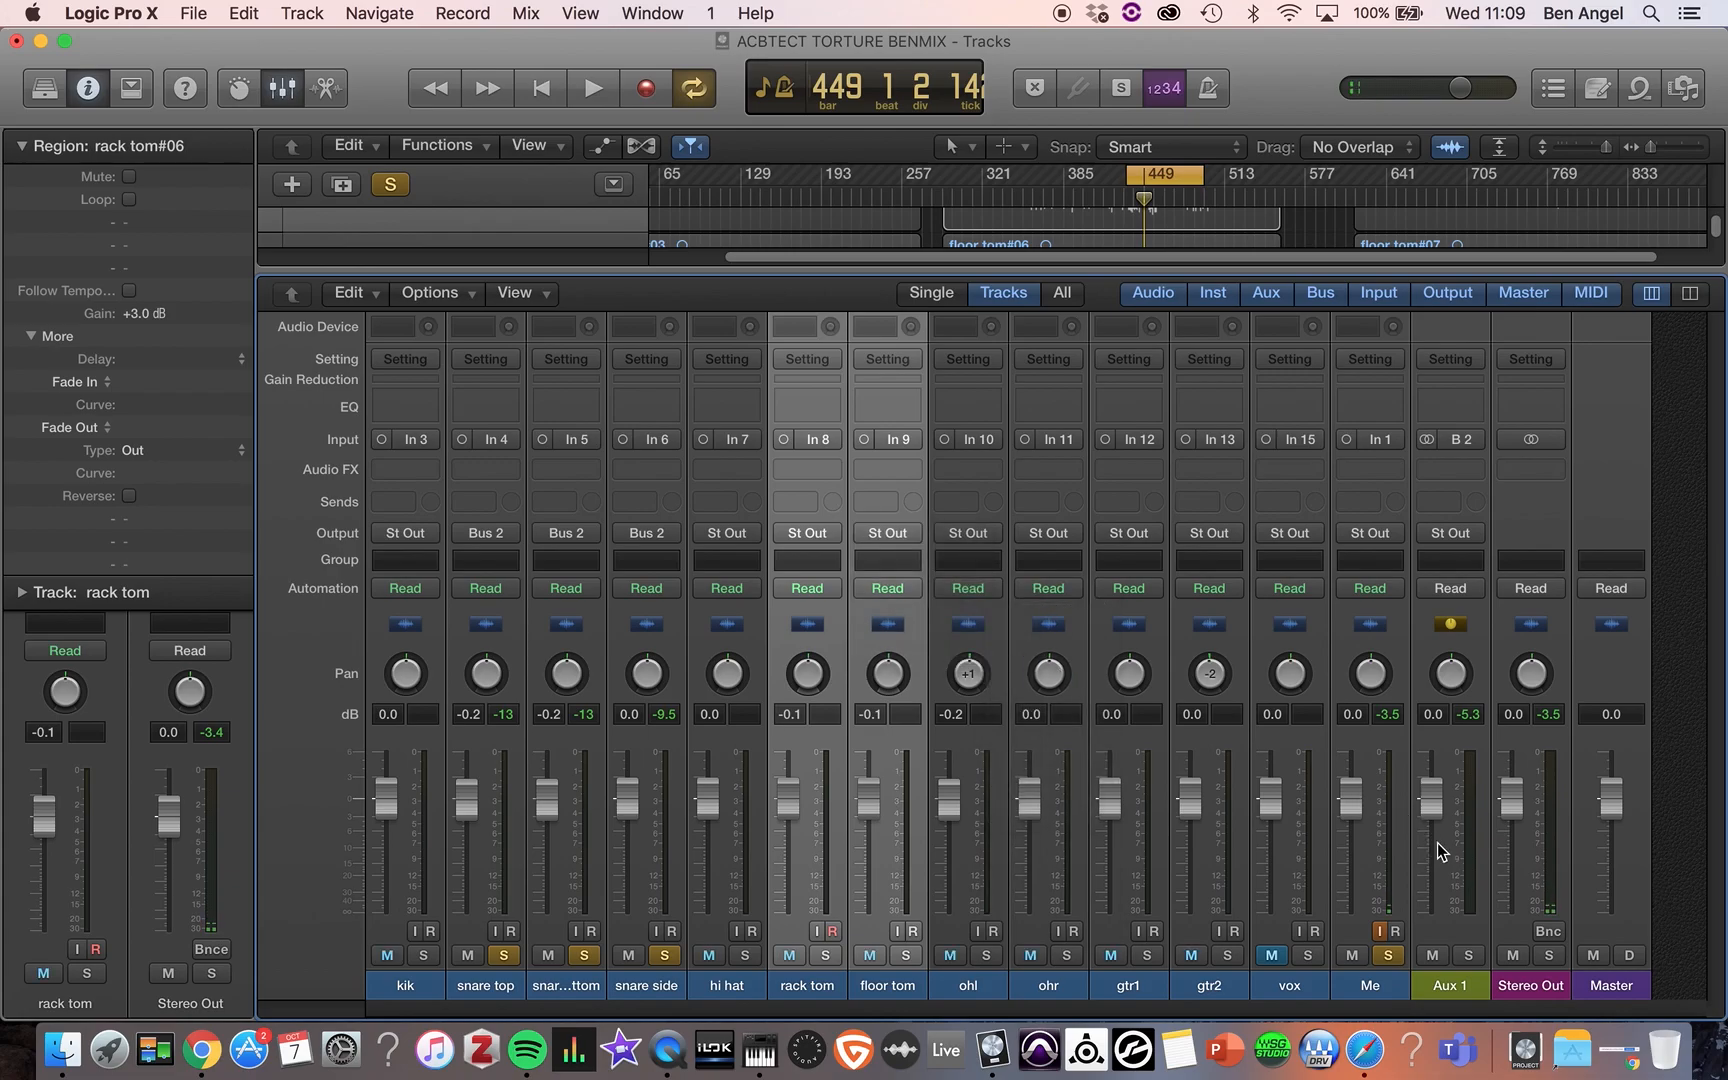
- Rename the Aux 1 channel as SNR
{"action": "double_click", "coordinate": [1459, 986]}
{"action": "type", "text": "SNR"}
{"action": "key", "text": "Return"}
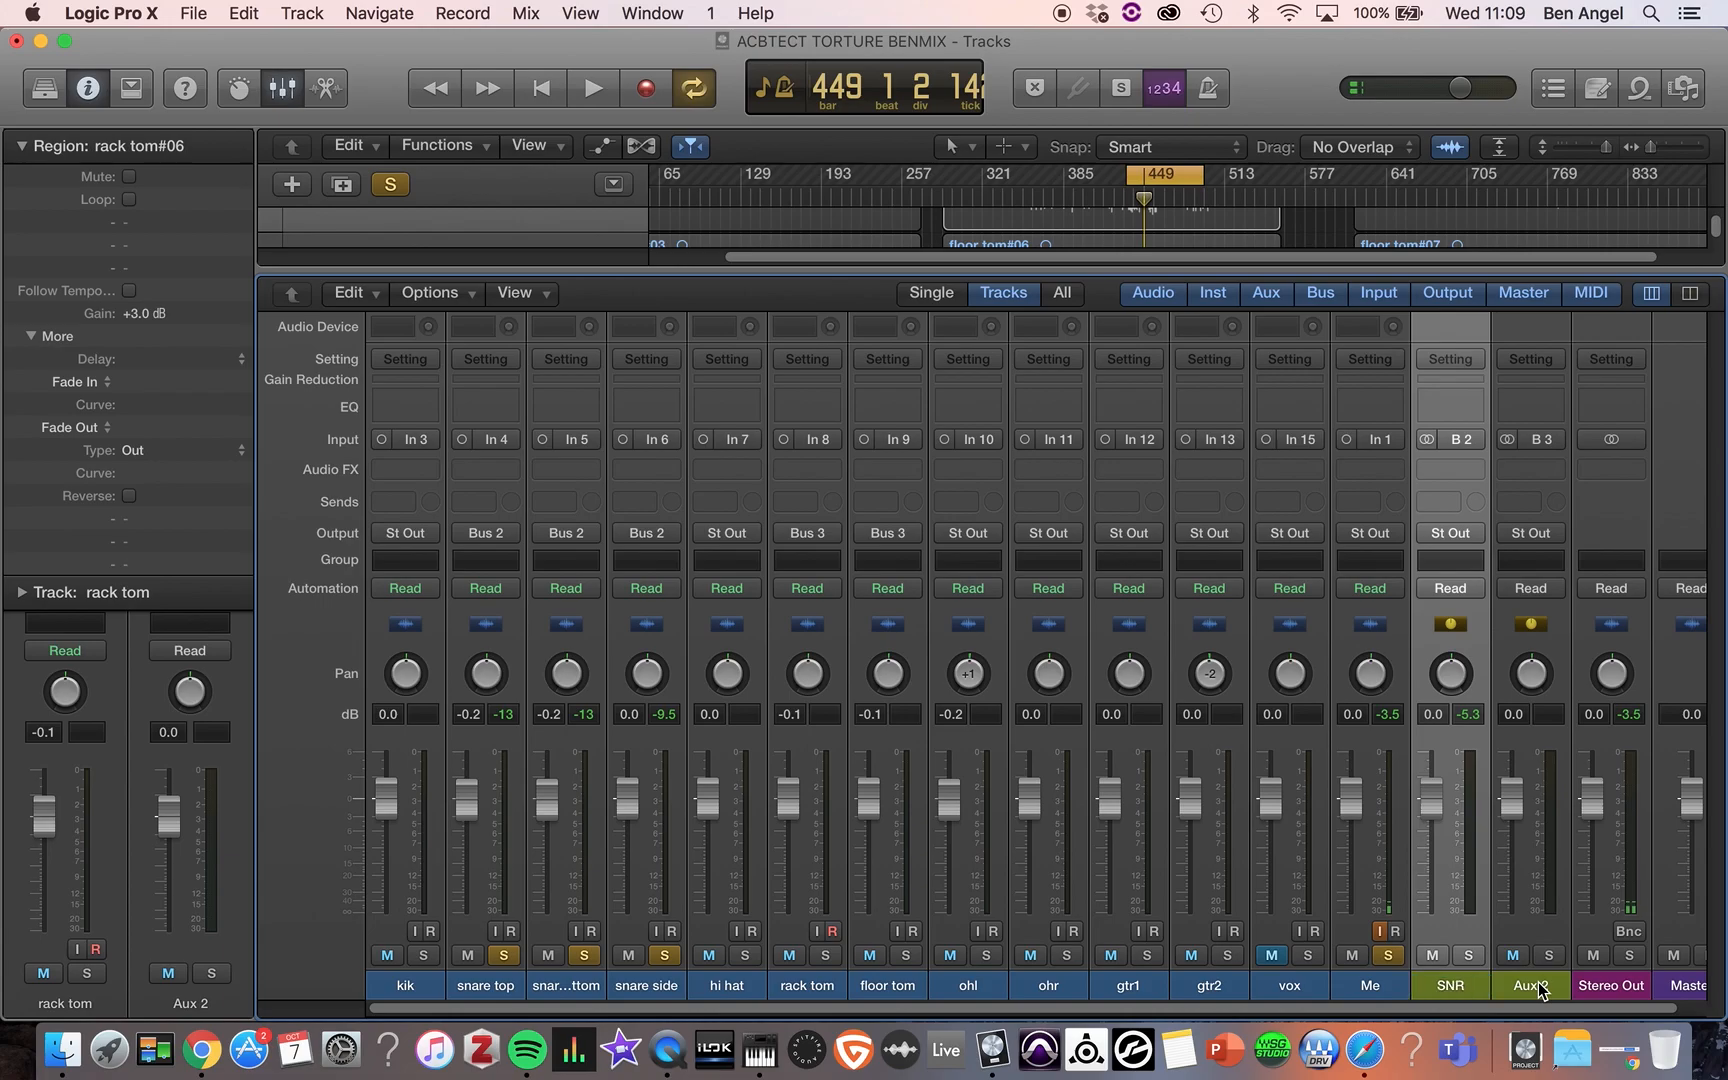
- Rename the Aux 2 channel as TOM BUS and switch the SNR bus input to mono
{"action": "left_click", "coordinate": [1538, 986]}
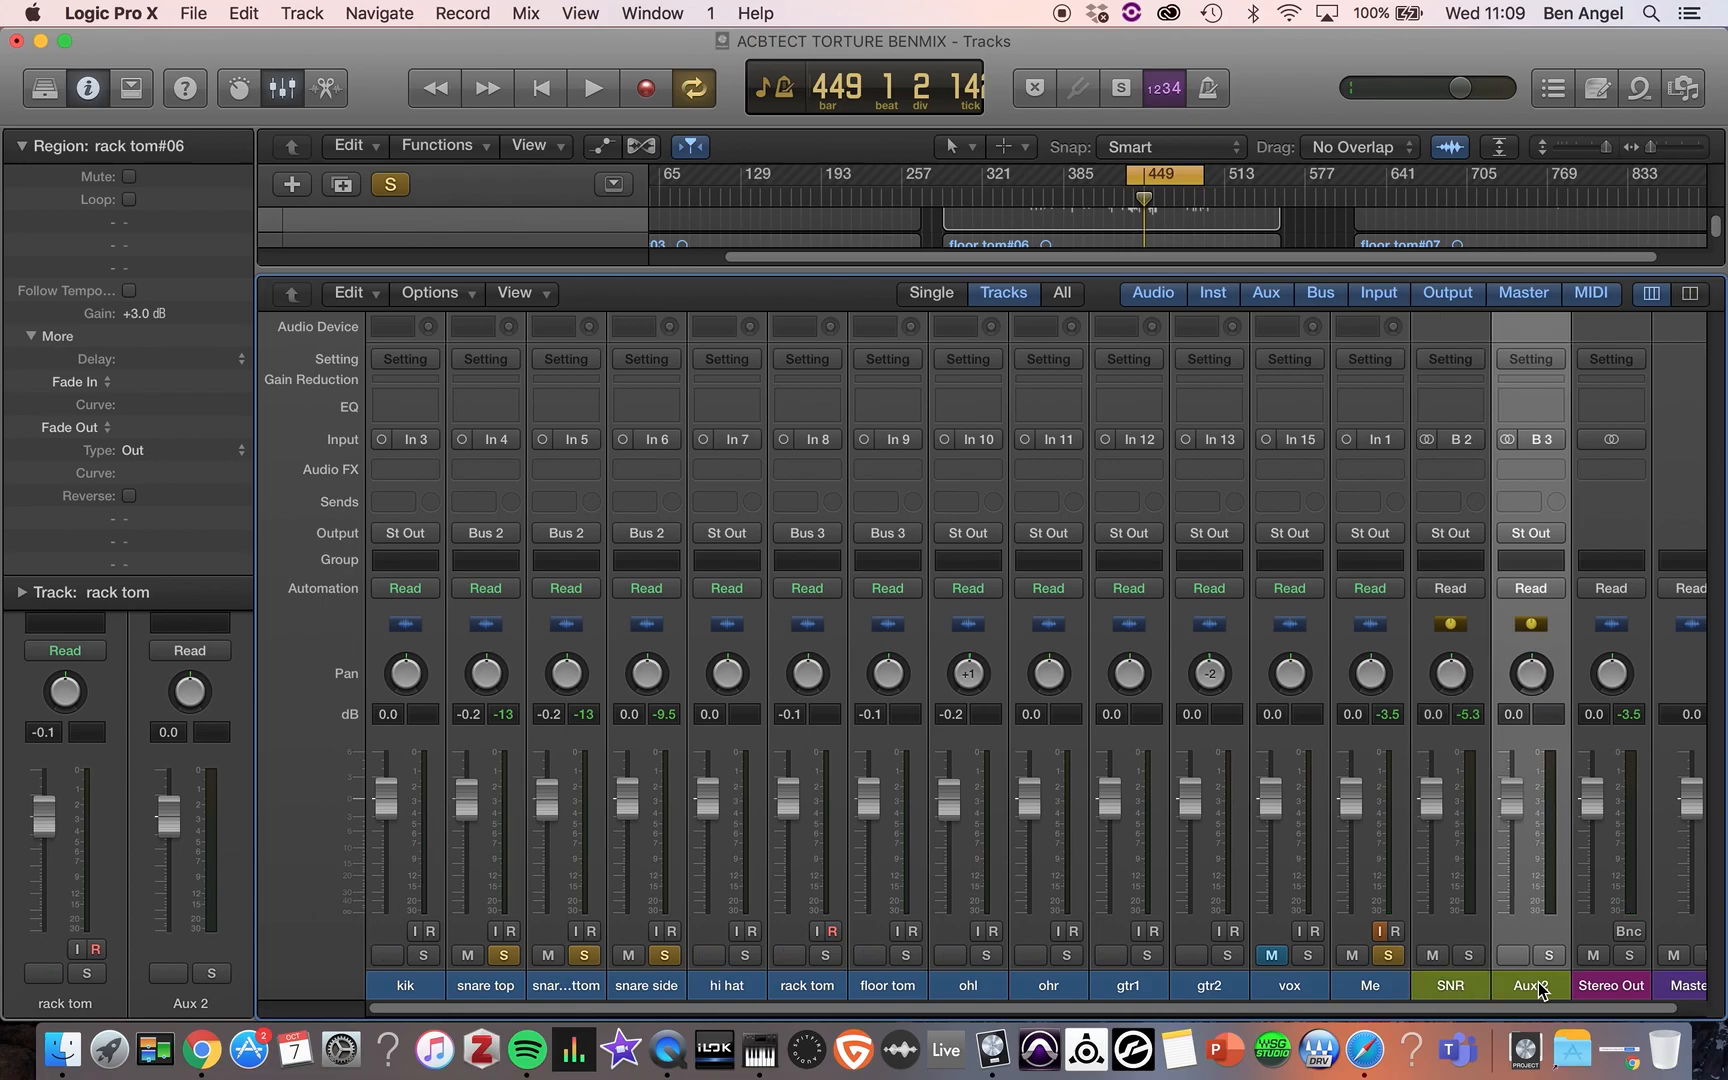
{"action": "double_click", "coordinate": [1530, 986]}
{"action": "type", "text": "TOM BUS"}
{"action": "key", "text": "Return"}
{"action": "left_click", "coordinate": [1427, 440]}
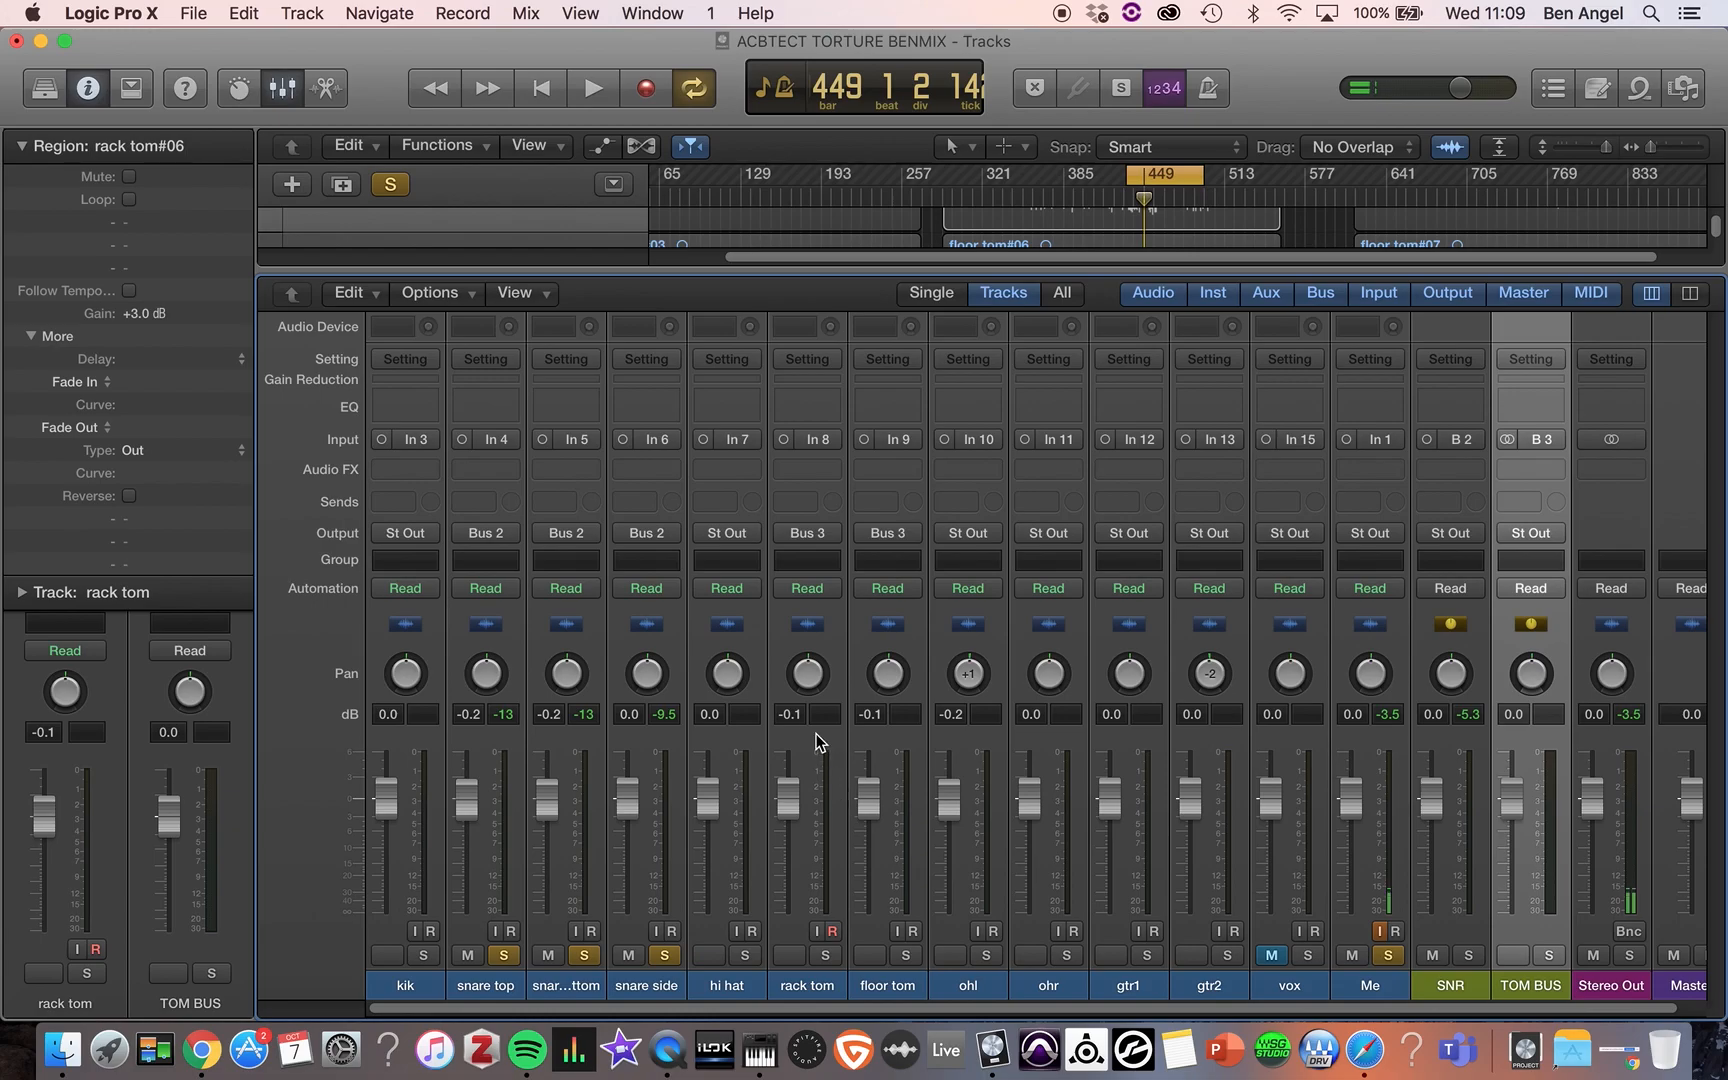
- Pan rack tom to -30, floor tom to +40, ohl to -64 and ohr to +63
{"action": "left_click_drag", "start_coordinate": [800, 676], "coordinate": [800, 703]}
{"action": "left_click_drag", "start_coordinate": [893, 650], "coordinate": [893, 614]}
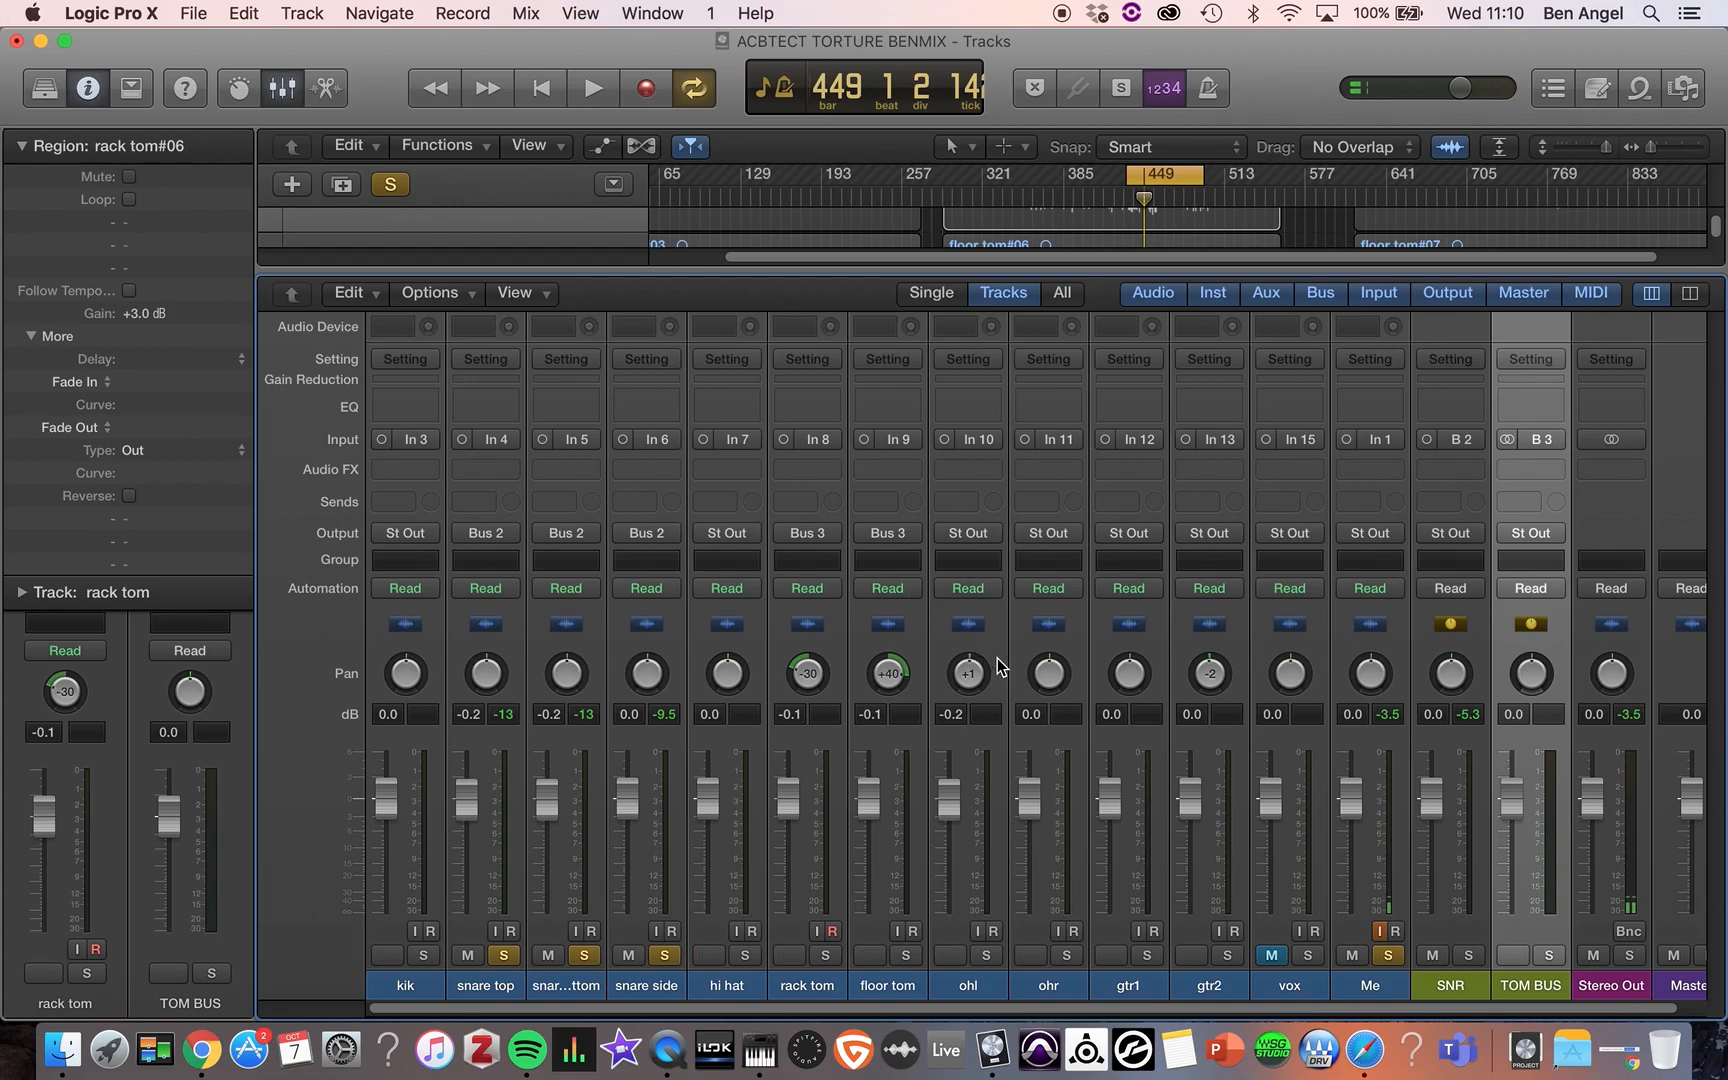
{"action": "left_click_drag", "start_coordinate": [968, 673], "coordinate": [1058, 560]}
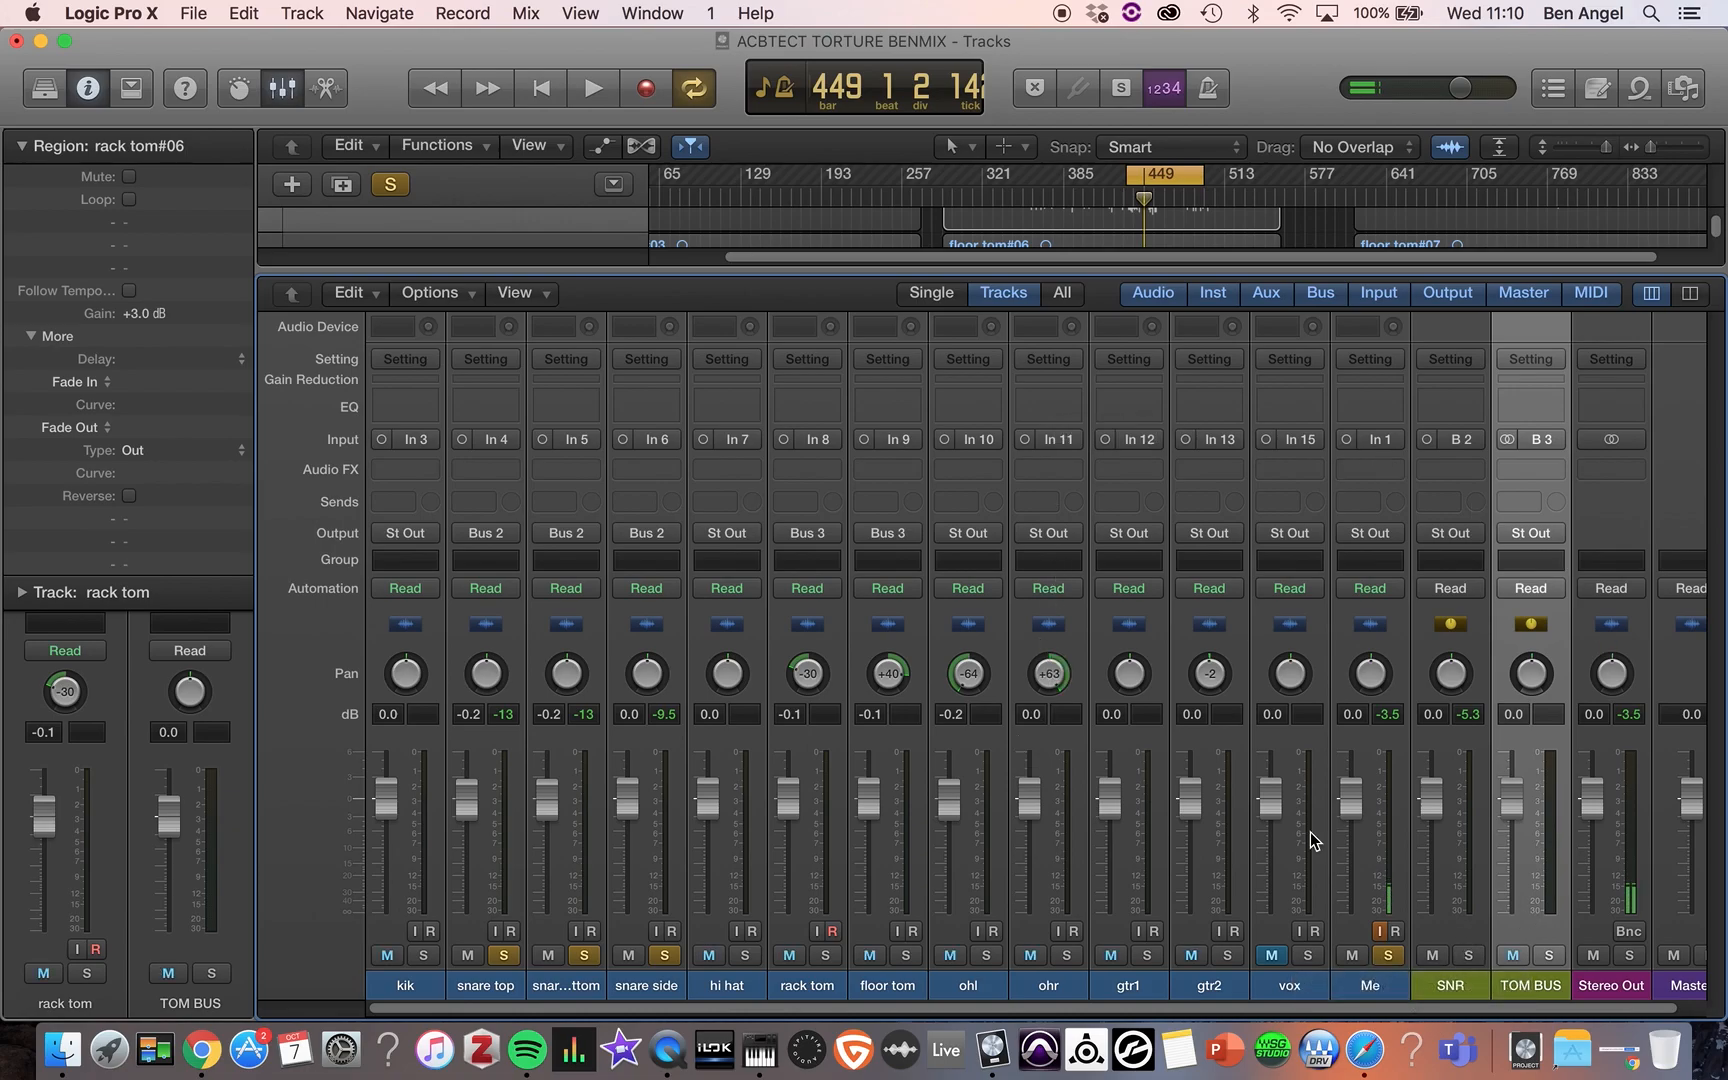
- Select the kik channel and route its output to Bus 1
{"action": "left_click", "coordinate": [387, 630]}
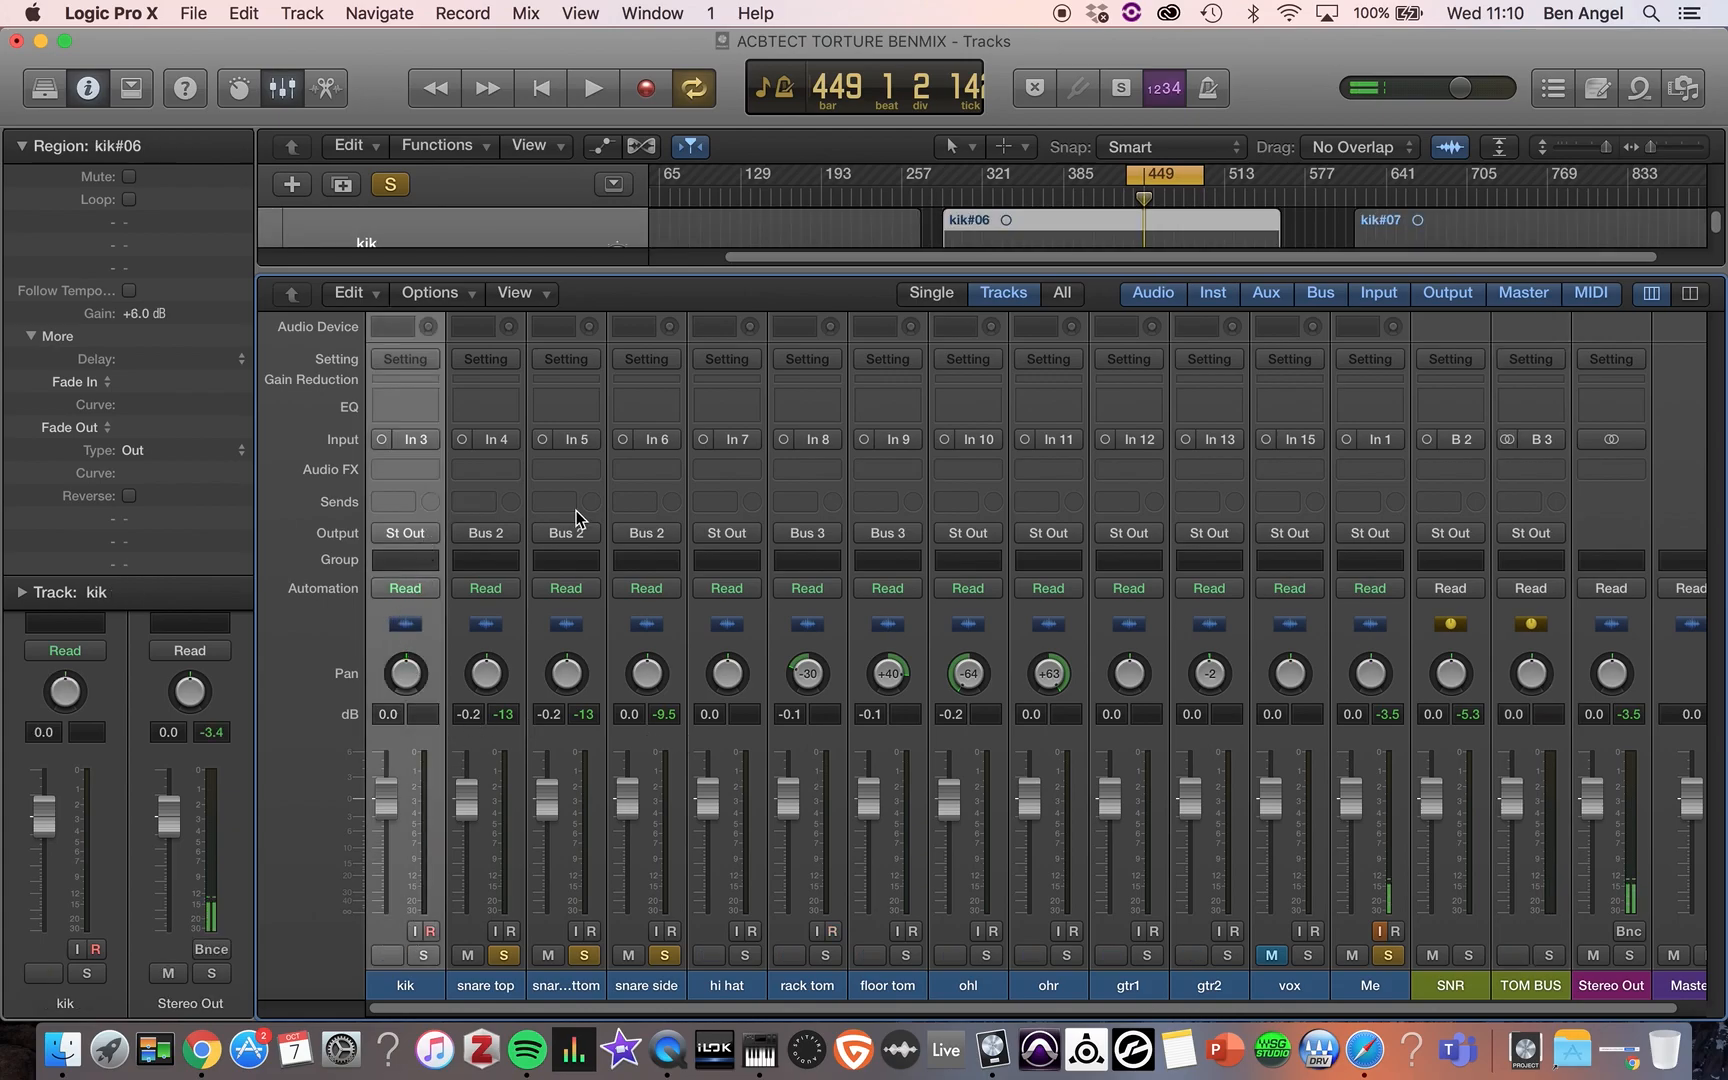
{"action": "left_click", "coordinate": [410, 532]}
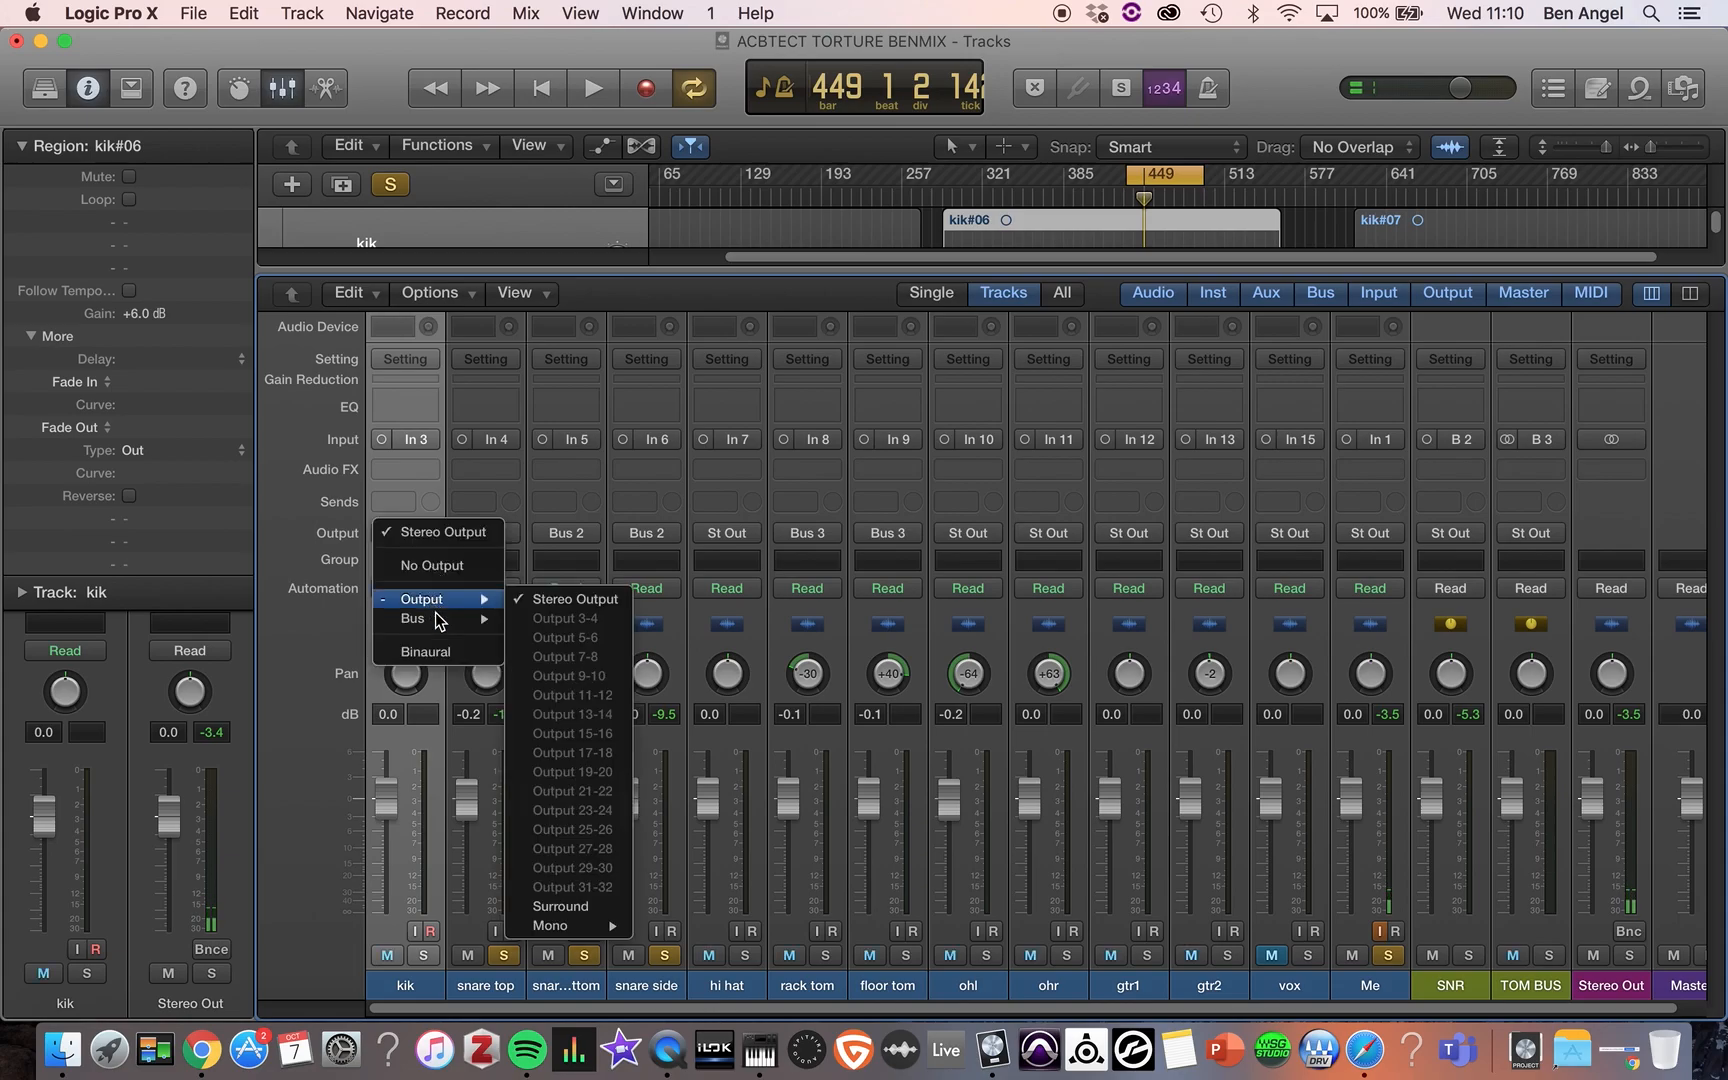
{"action": "mouse_move", "coordinate": [448, 617]}
{"action": "left_click", "coordinate": [533, 620]}
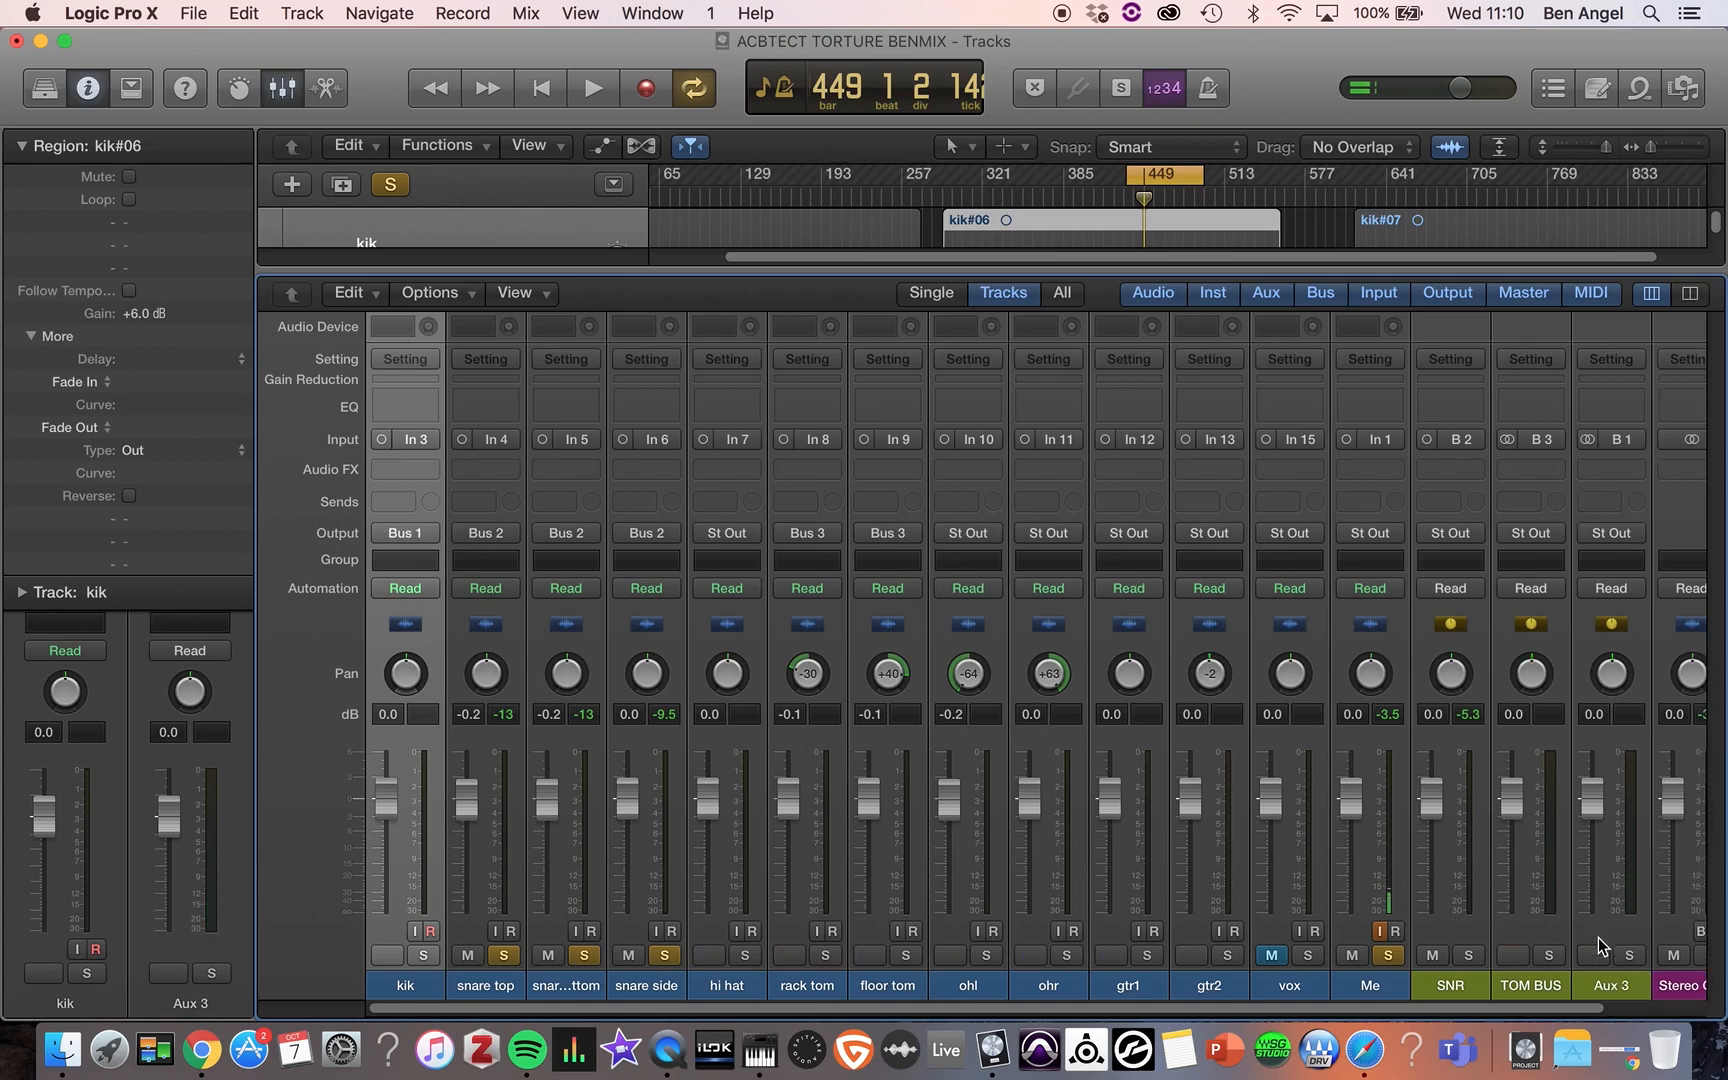
- Rename the Aux 3 channel as KICK
{"action": "mouse_move", "coordinate": [1590, 986]}
{"action": "left_mouse_down"}
{"action": "mouse_move", "coordinate": [1545, 985]}
{"action": "mouse_move", "coordinate": [1597, 984]}
{"action": "left_mouse_up"}
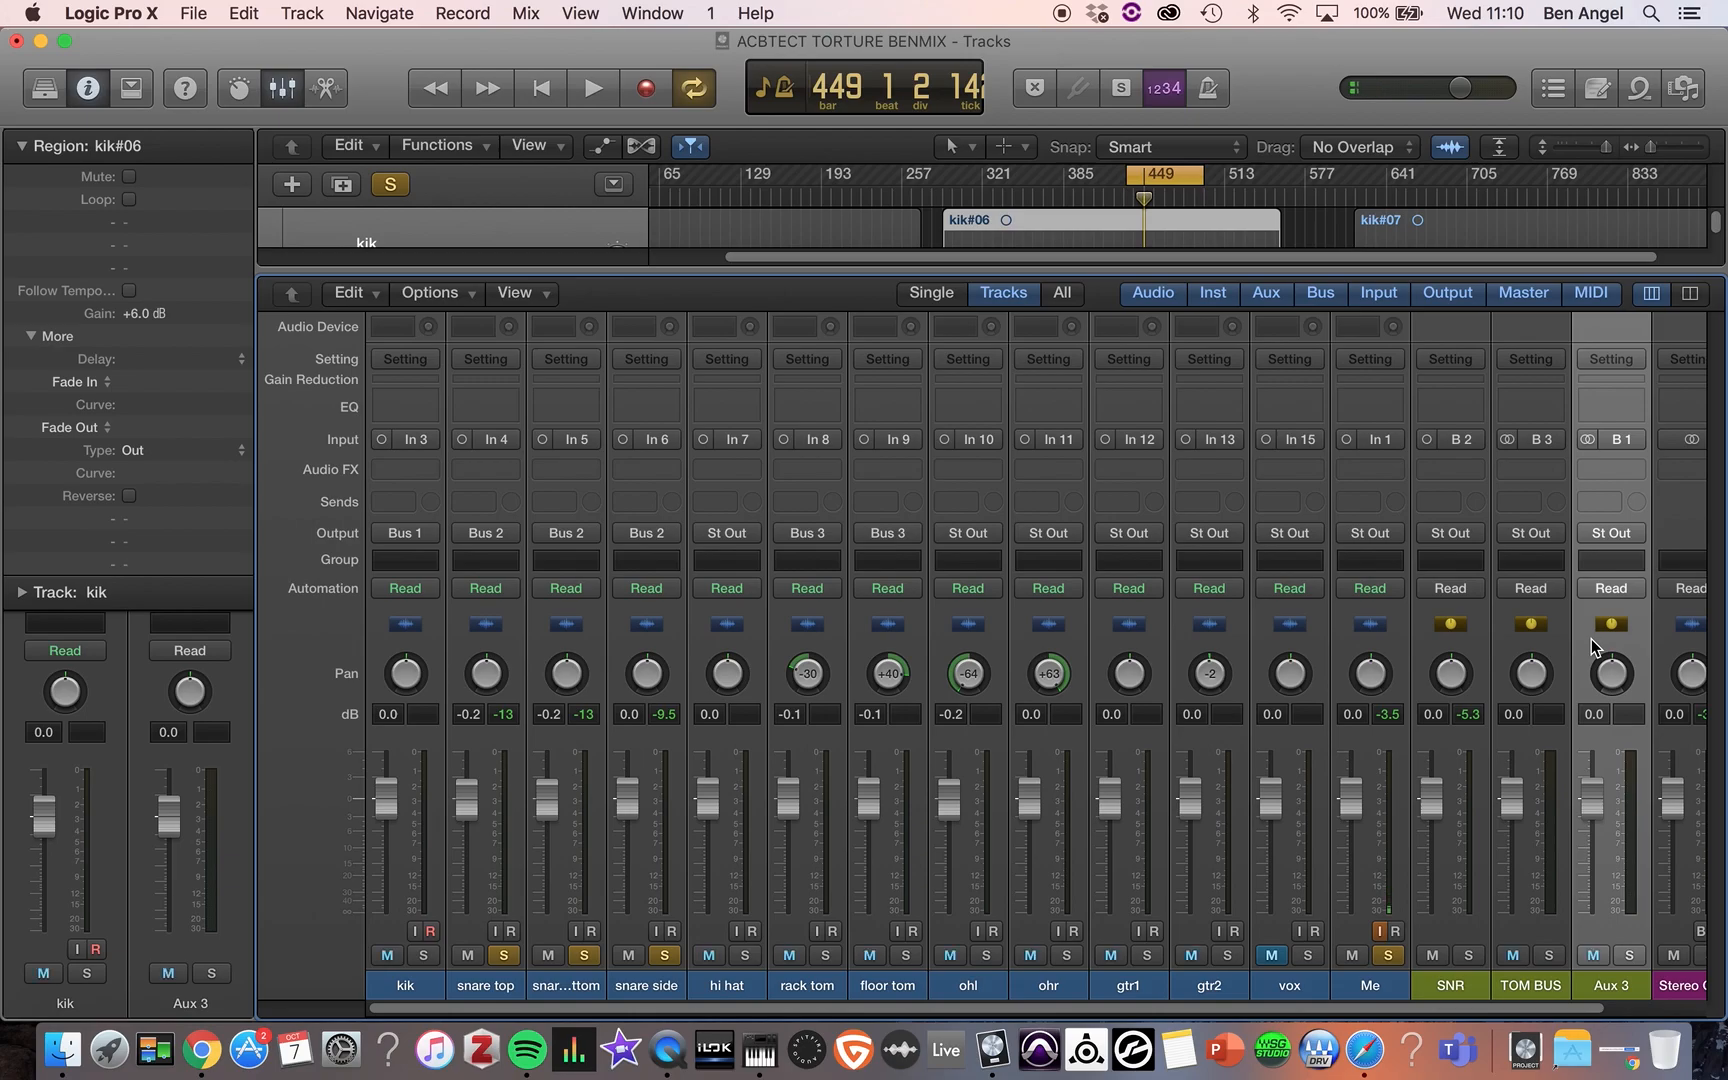
{"action": "double_click", "coordinate": [1608, 982]}
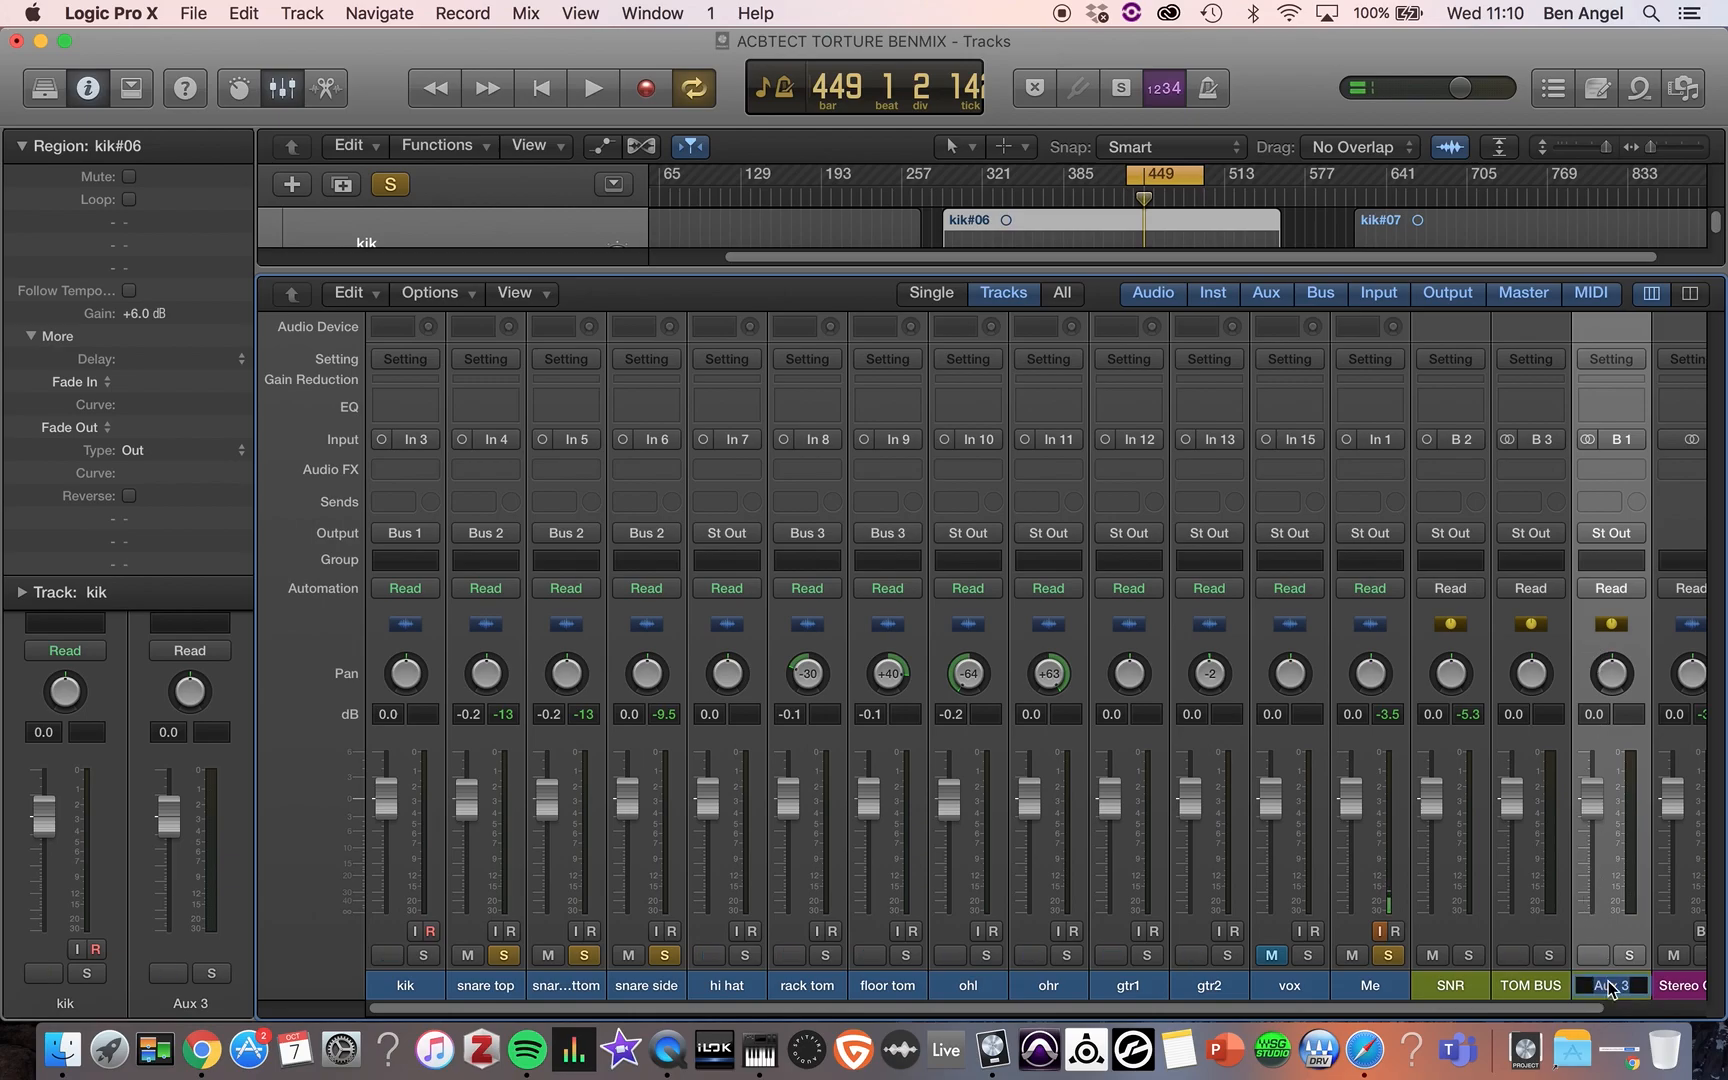
{"action": "type", "text": "KICK"}
{"action": "key", "text": "Return"}
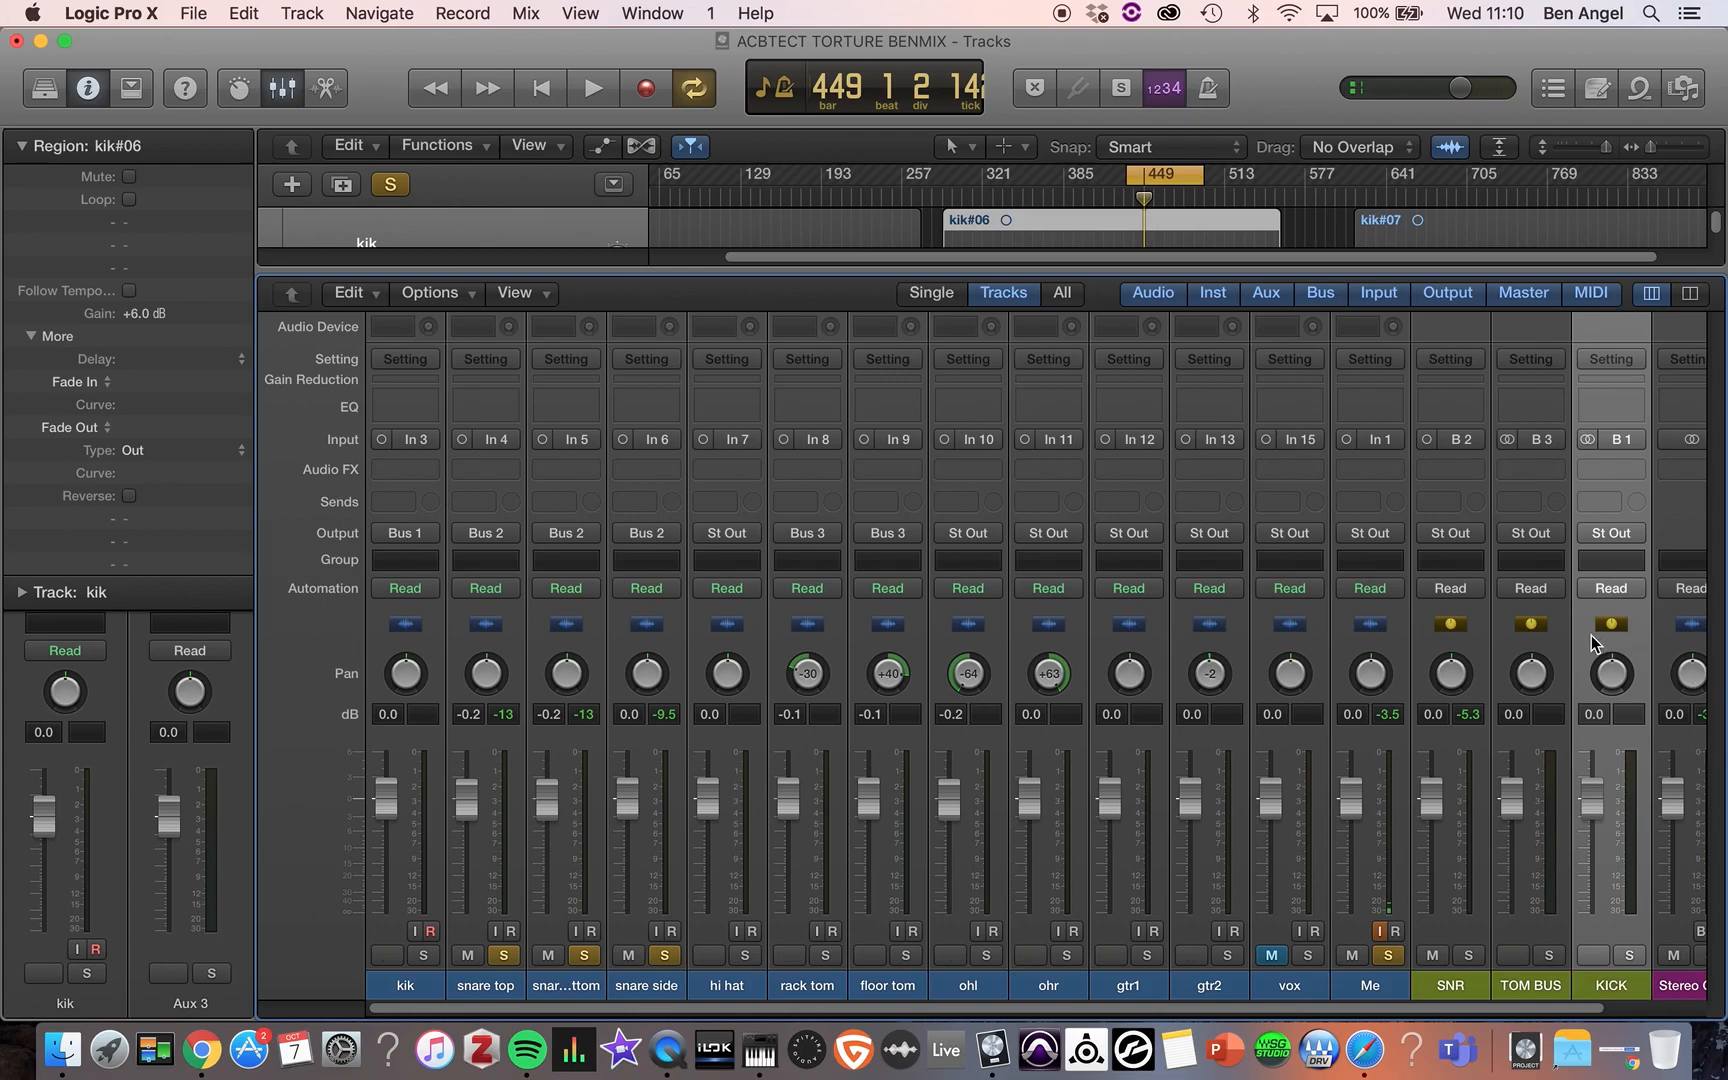
{"action": "left_click_drag", "start_coordinate": [1413, 1005], "coordinate": [1545, 1038]}
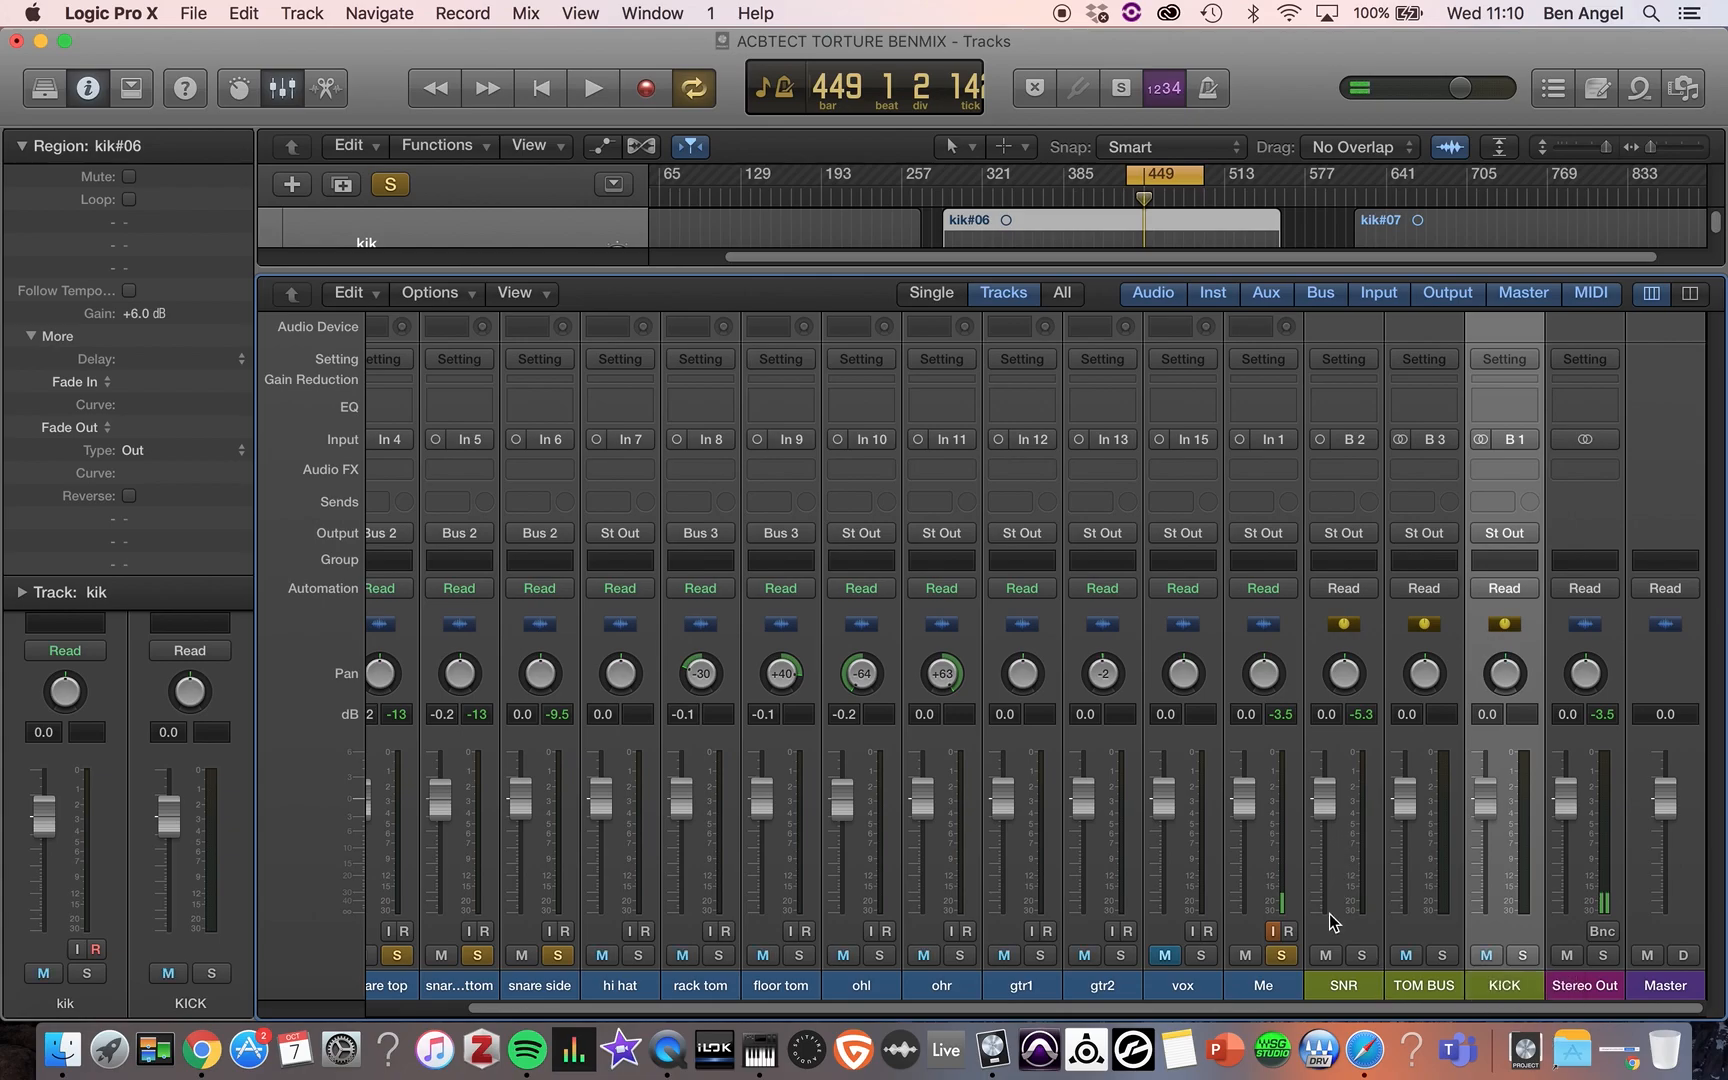
{"action": "left_click", "coordinate": [1458, 640]}
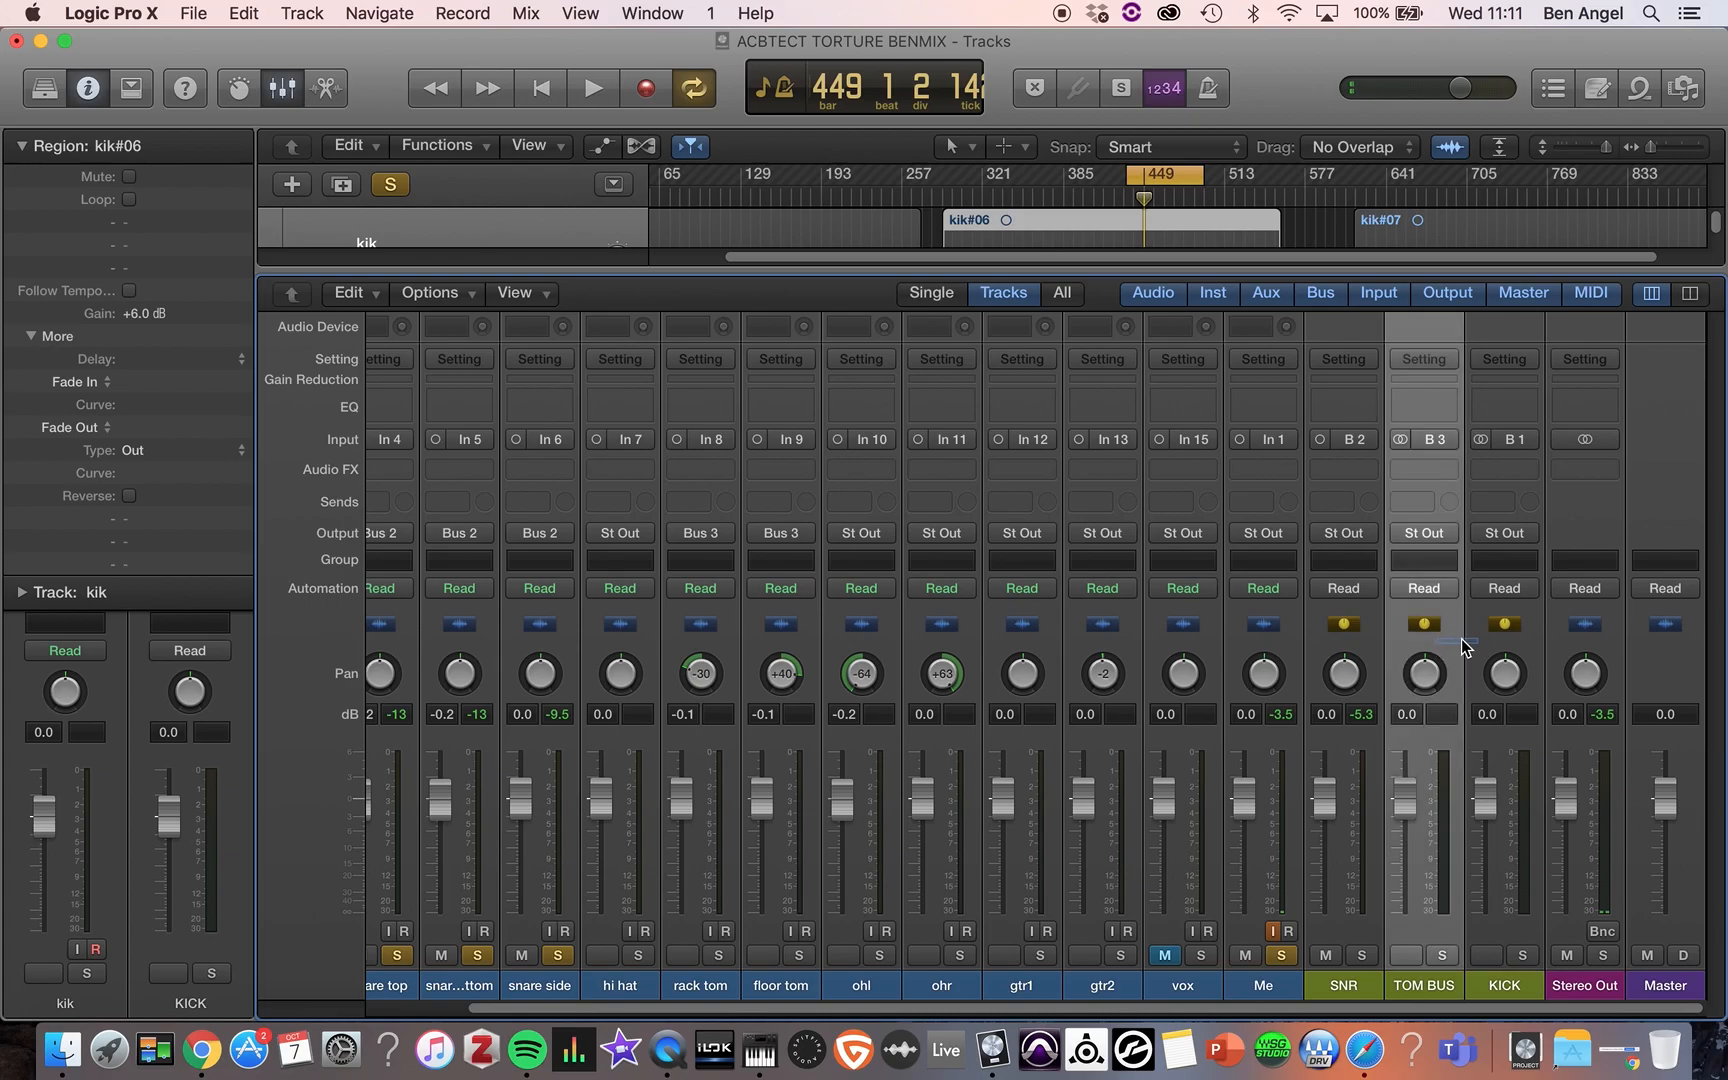
{"action": "left_click", "coordinate": [1474, 640]}
{"action": "left_click", "coordinate": [1463, 639]}
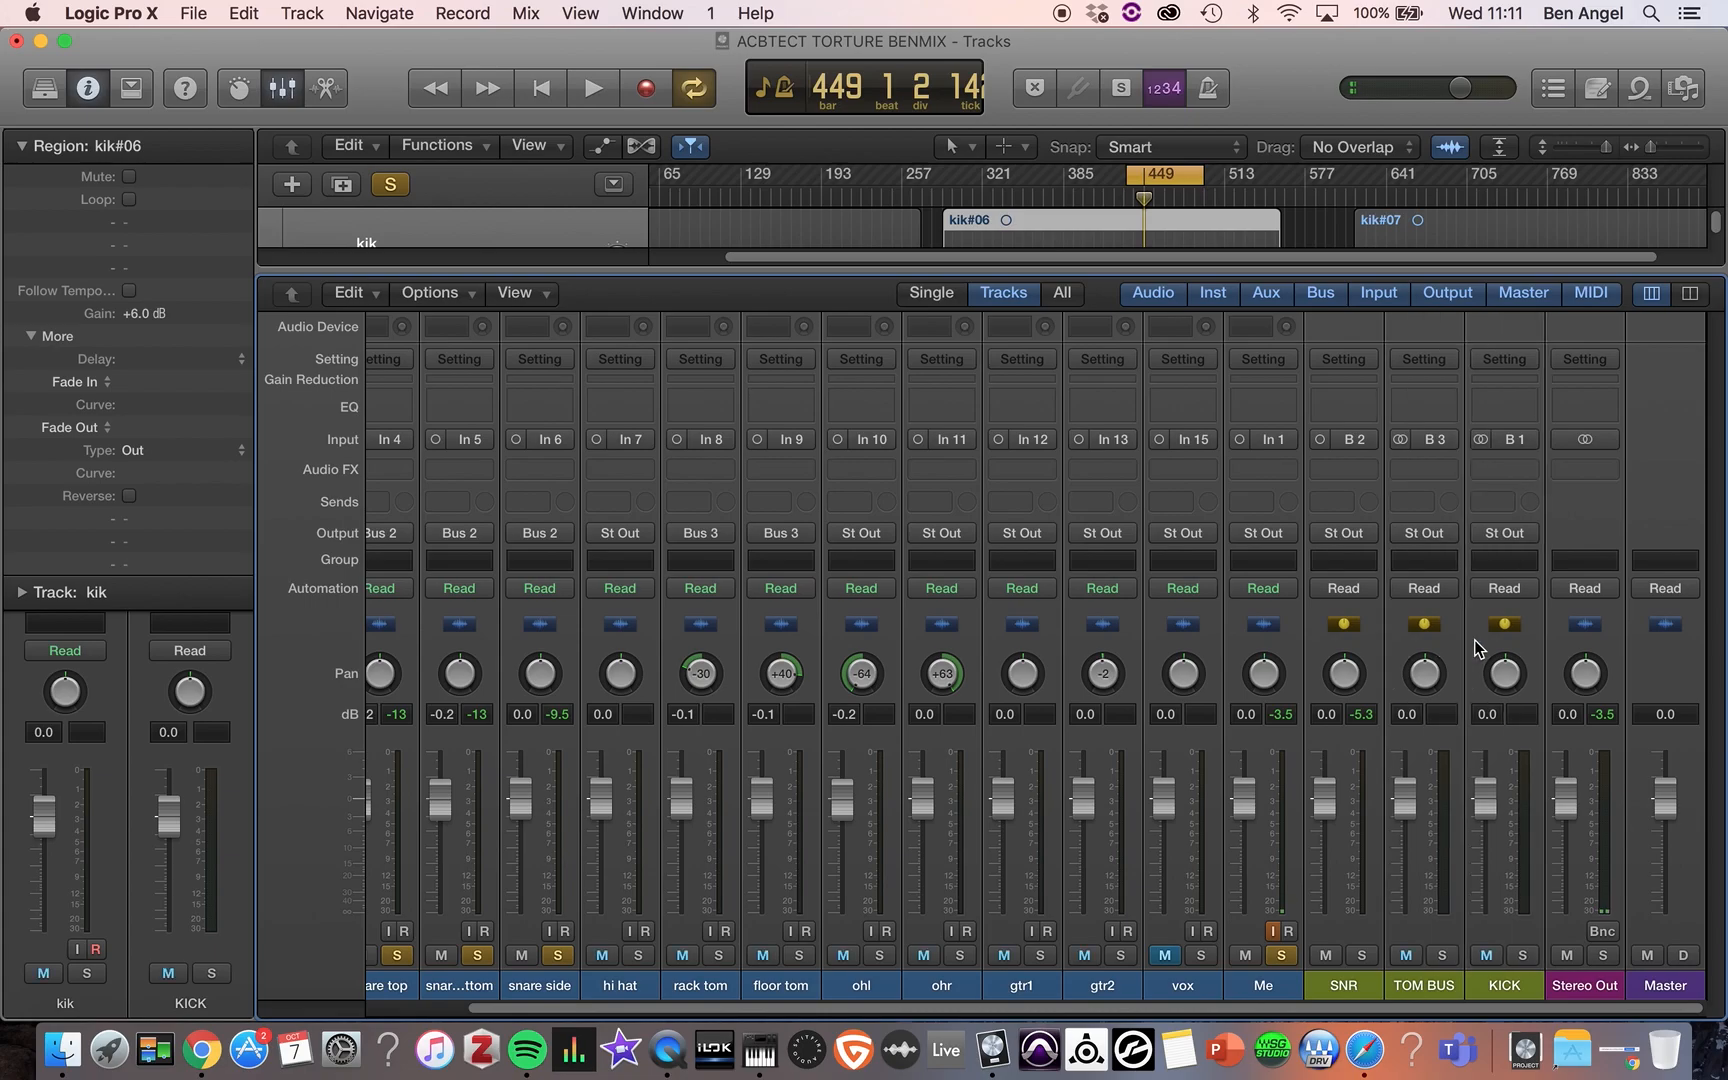
{"action": "left_click", "coordinate": [1474, 640]}
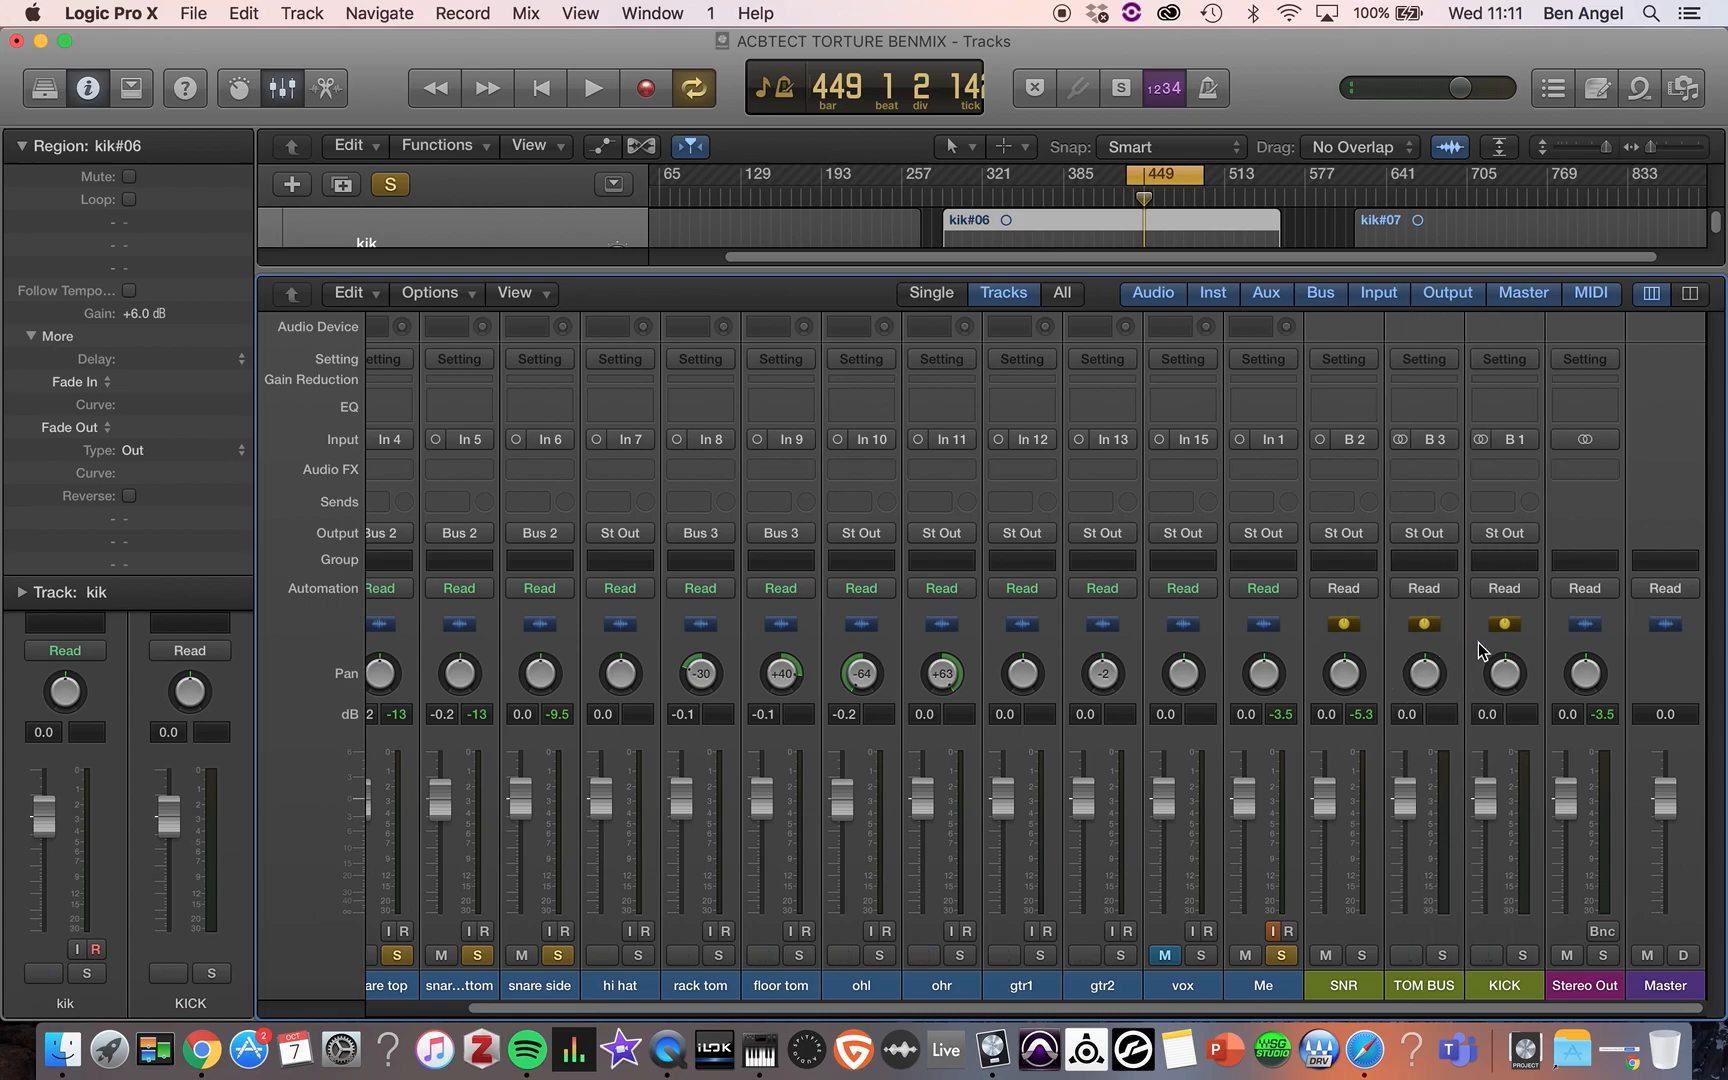
{"action": "left_click", "coordinate": [1473, 979]}
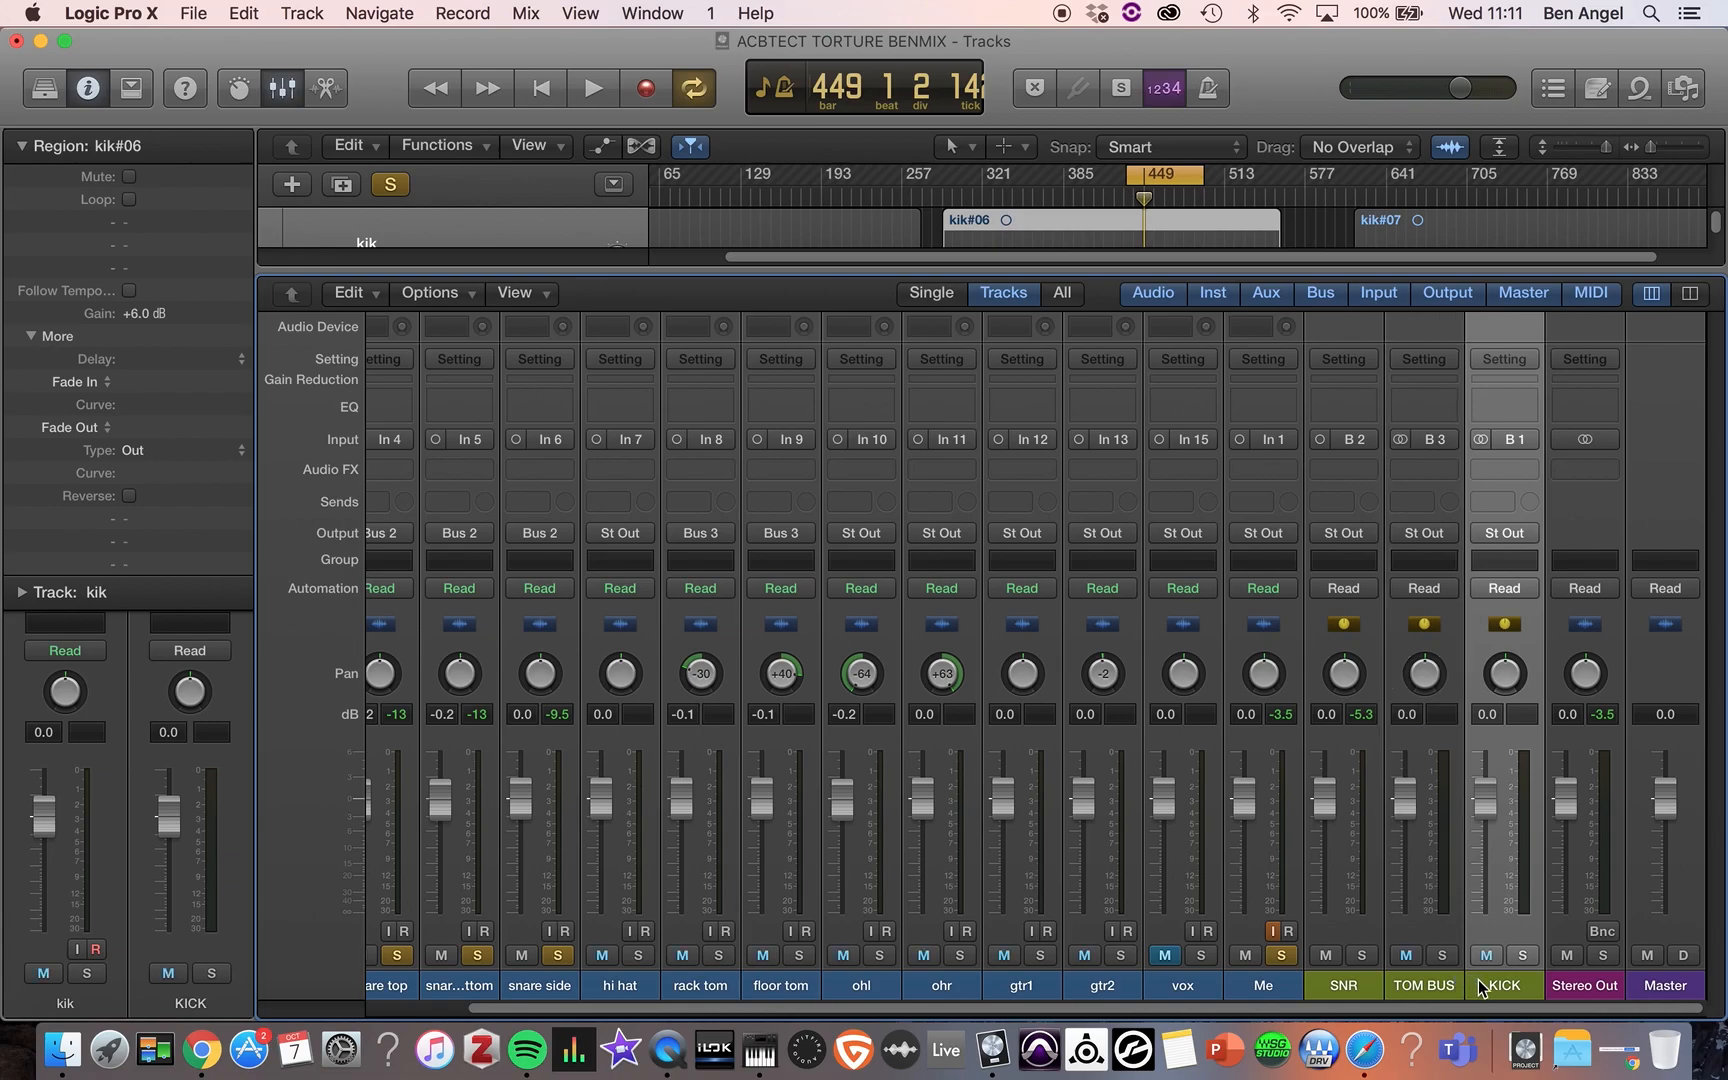
{"action": "right_click", "coordinate": [1478, 979]}
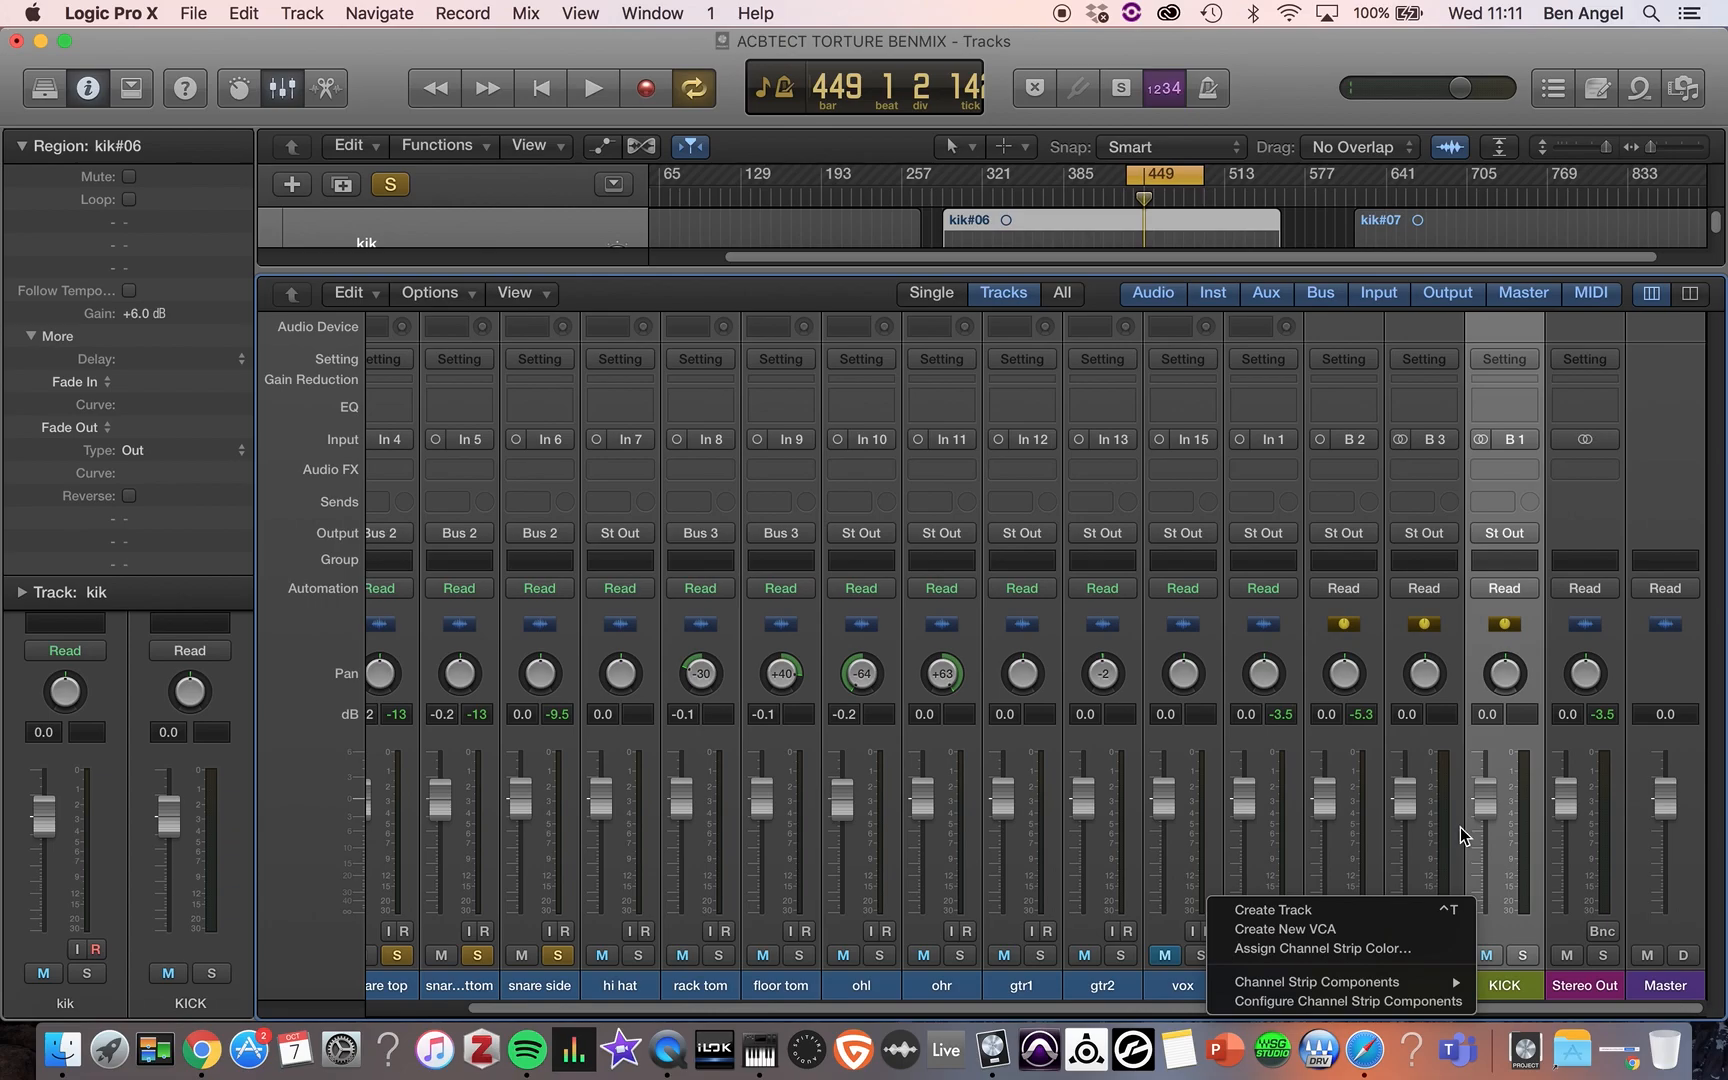
{"action": "left_click", "coordinate": [1487, 668]}
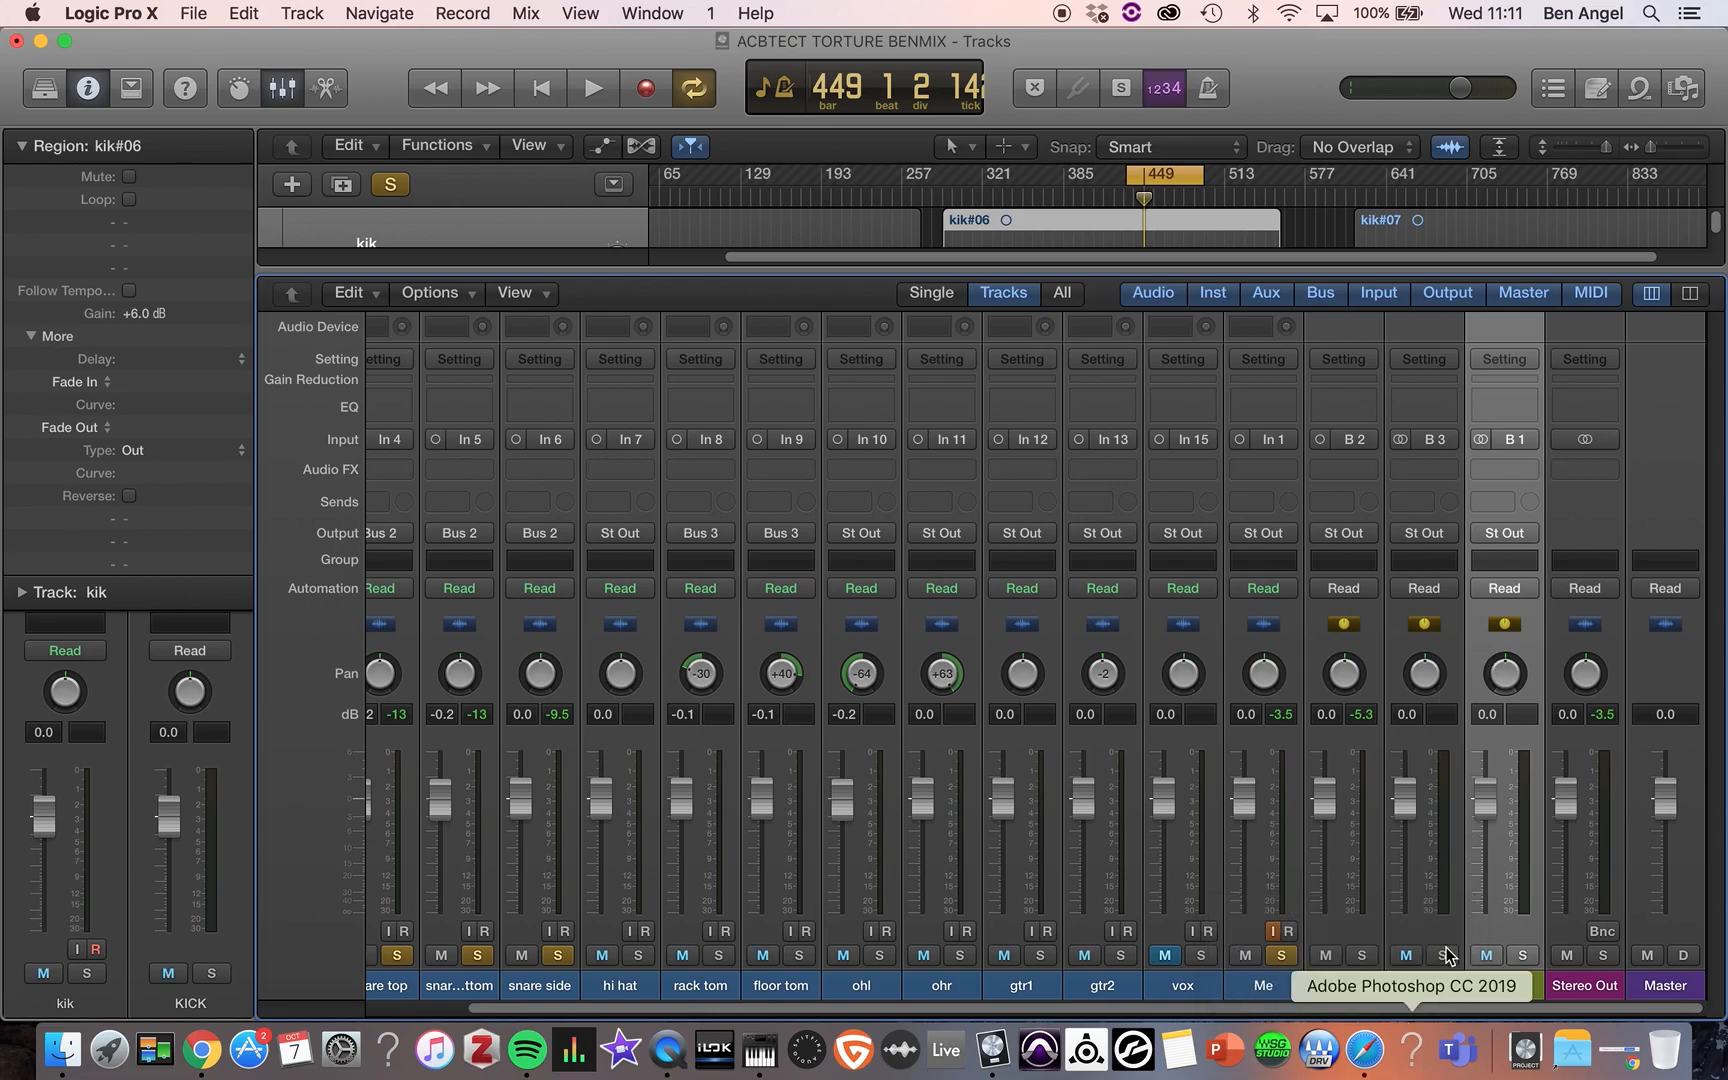
- Turn off solo on the snare top, snare bottom, snare side and hi hat channels
{"action": "scroll", "coordinate": [1220, 683], "scroll_direction": "left", "scroll_amount": 3}
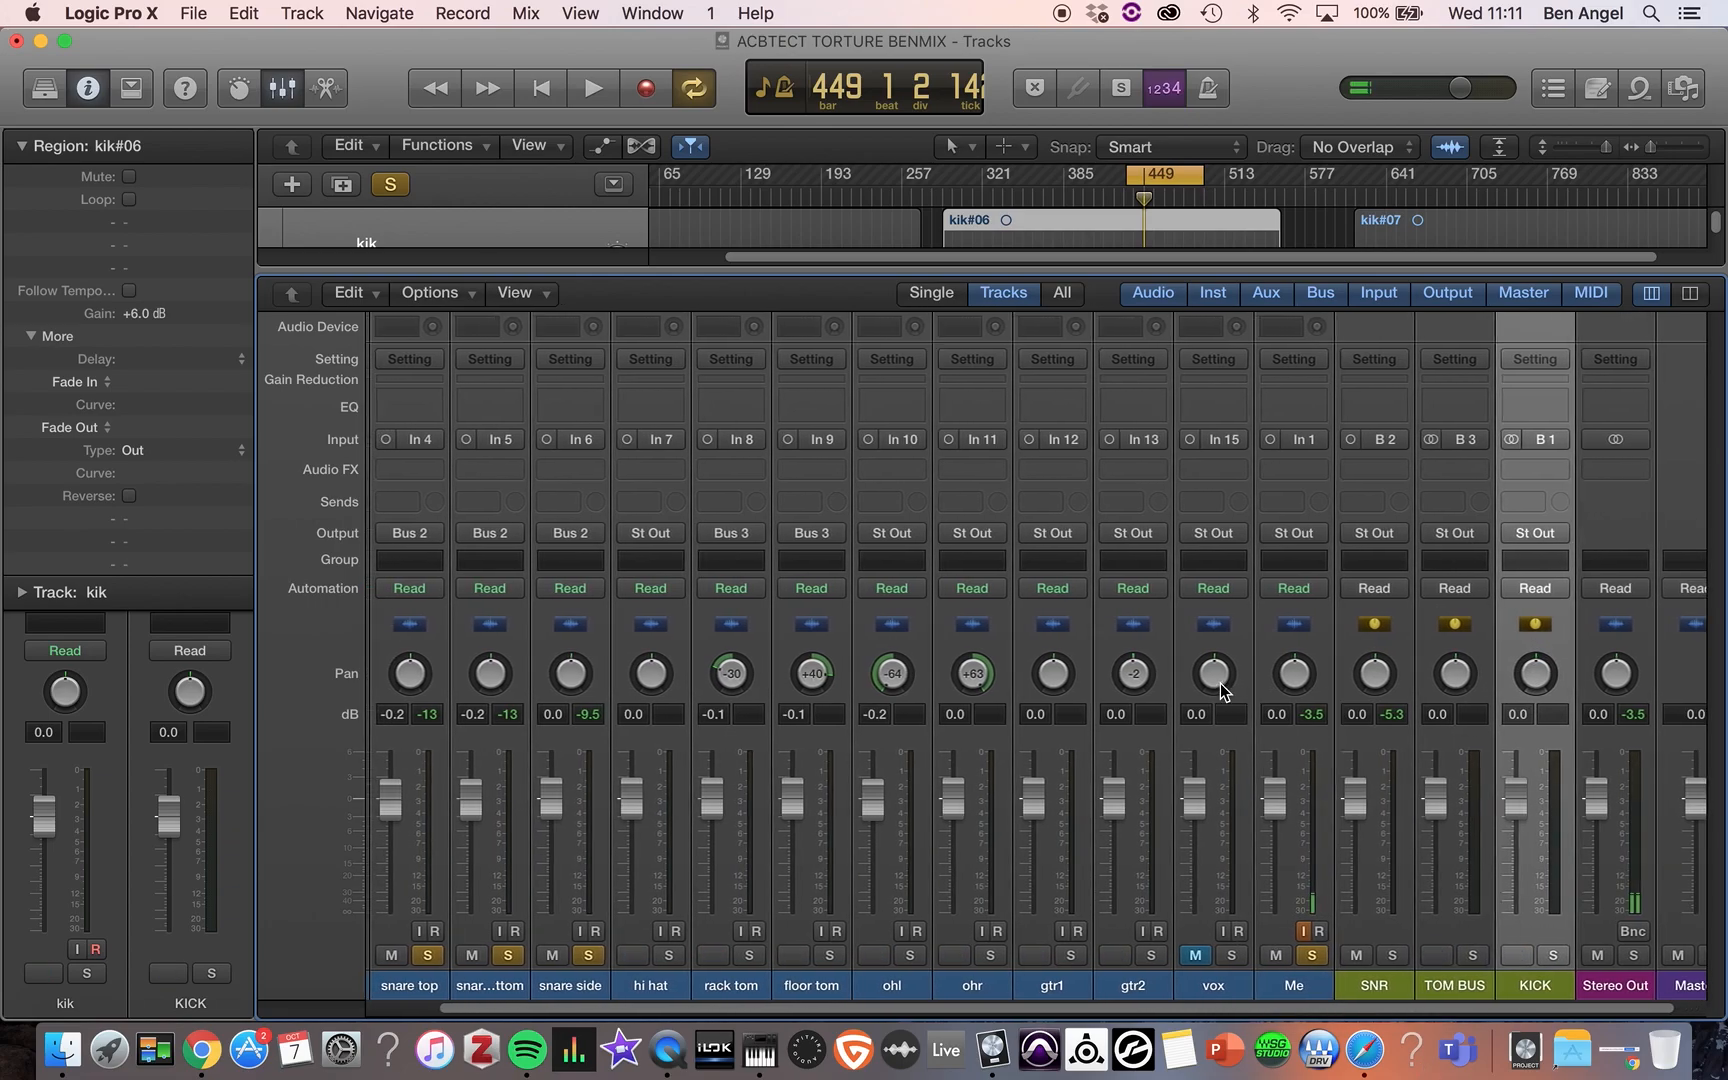
{"action": "scroll", "coordinate": [1220, 683], "scroll_direction": "left", "scroll_amount": 3}
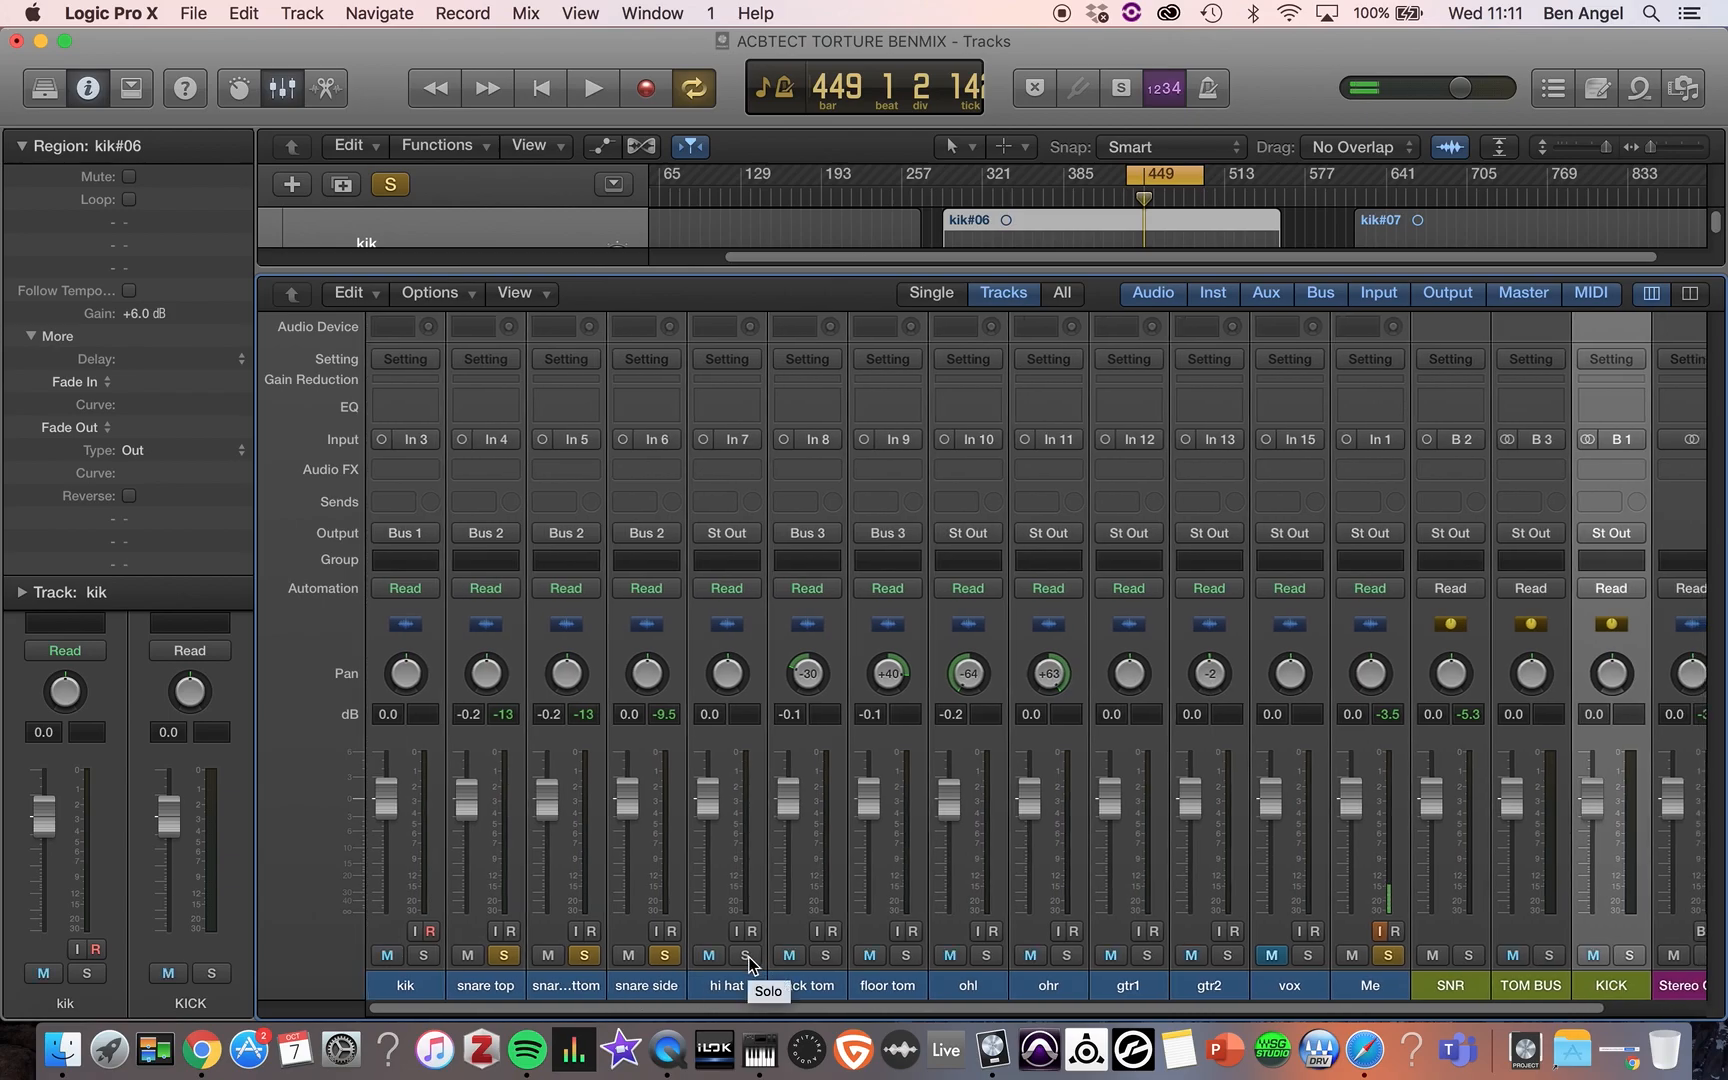
{"action": "left_click", "coordinate": [505, 956]}
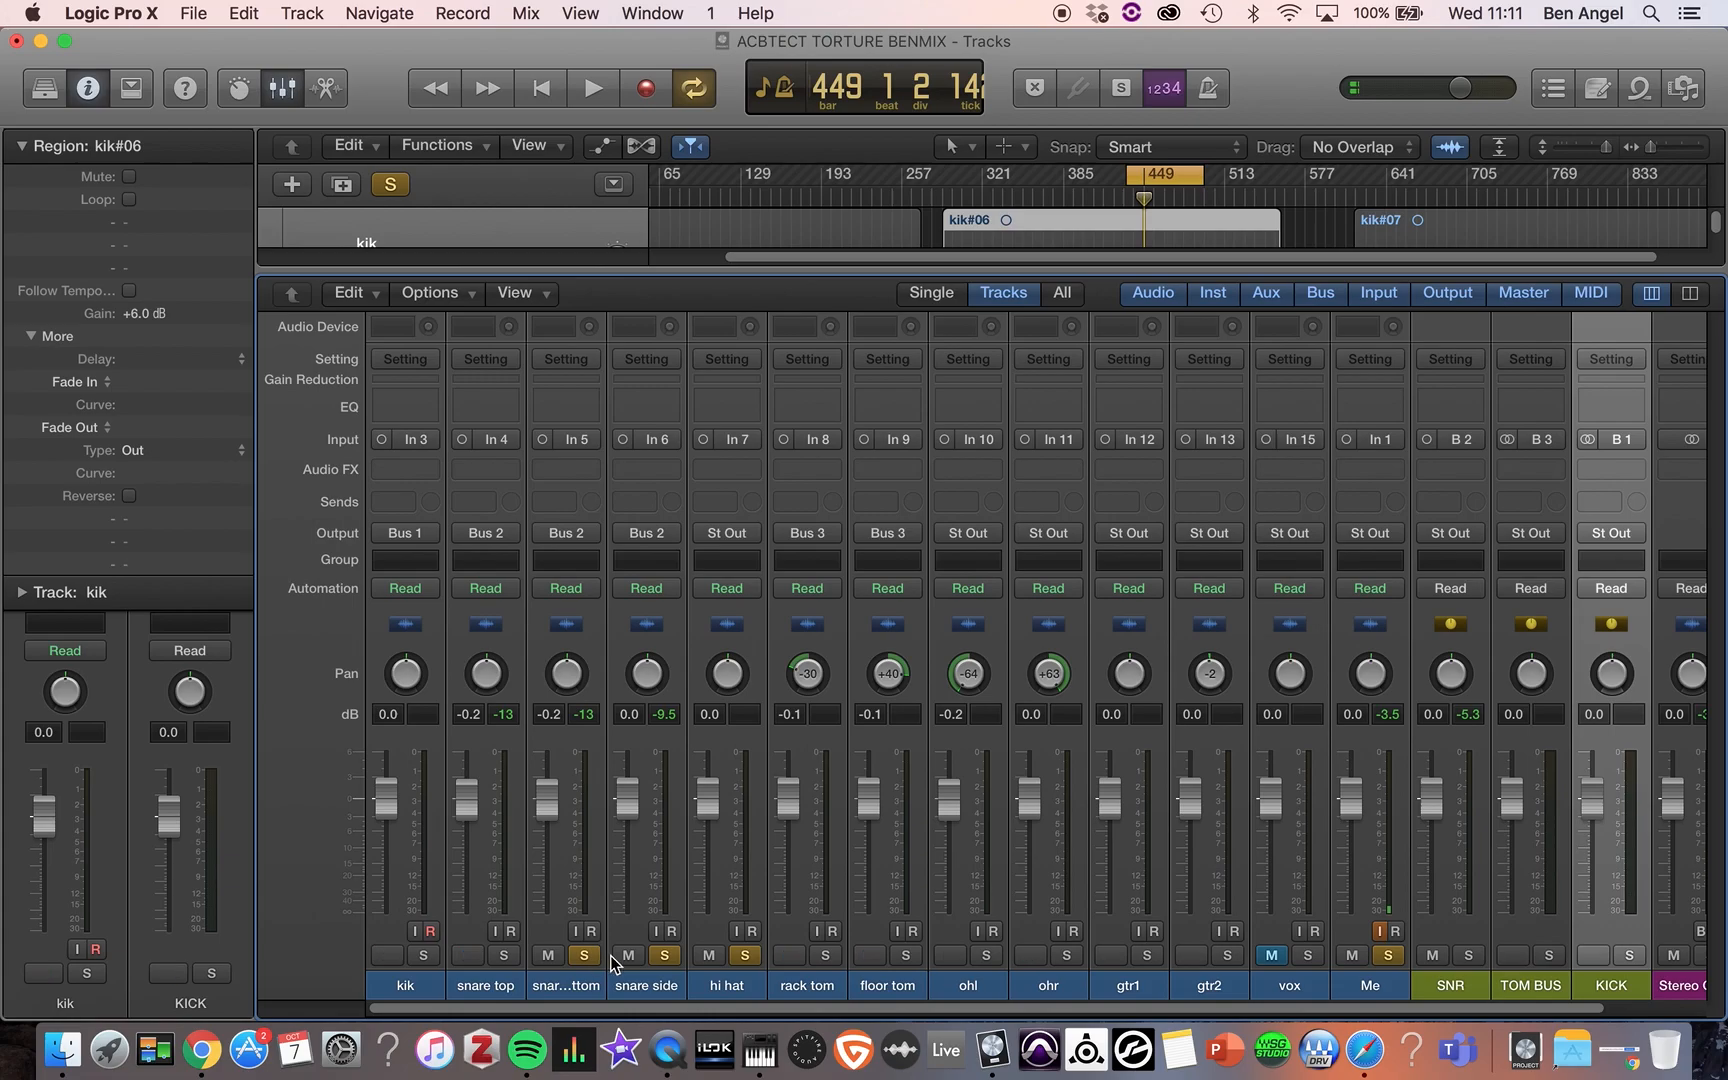
{"action": "left_click", "coordinate": [584, 957]}
{"action": "left_click", "coordinate": [665, 956]}
{"action": "left_click", "coordinate": [747, 954]}
- Route the hi hat channel's output to Bus 4 and pan it to -13
{"action": "scroll", "coordinate": [1404, 935], "scroll_direction": "right", "scroll_amount": 1}
{"action": "scroll", "coordinate": [1404, 930], "scroll_direction": "right", "scroll_amount": 2}
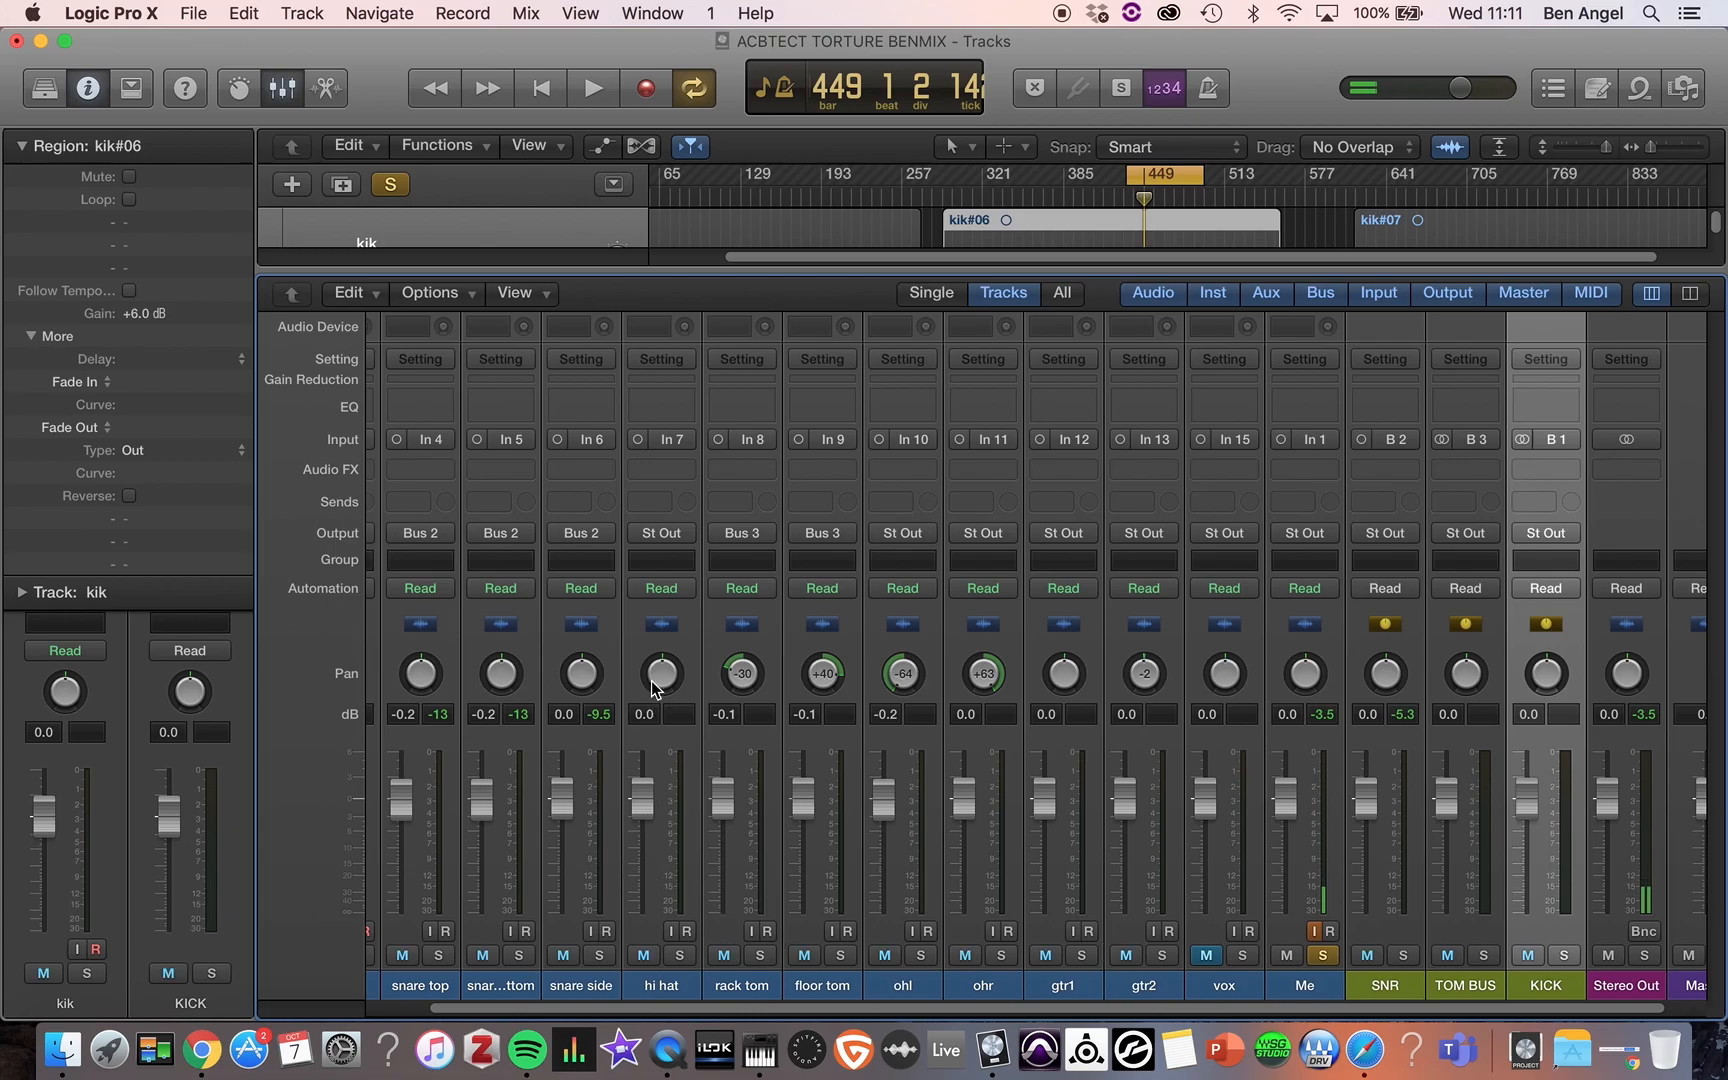
{"action": "left_click", "coordinate": [682, 535]}
{"action": "mouse_move", "coordinate": [711, 622]}
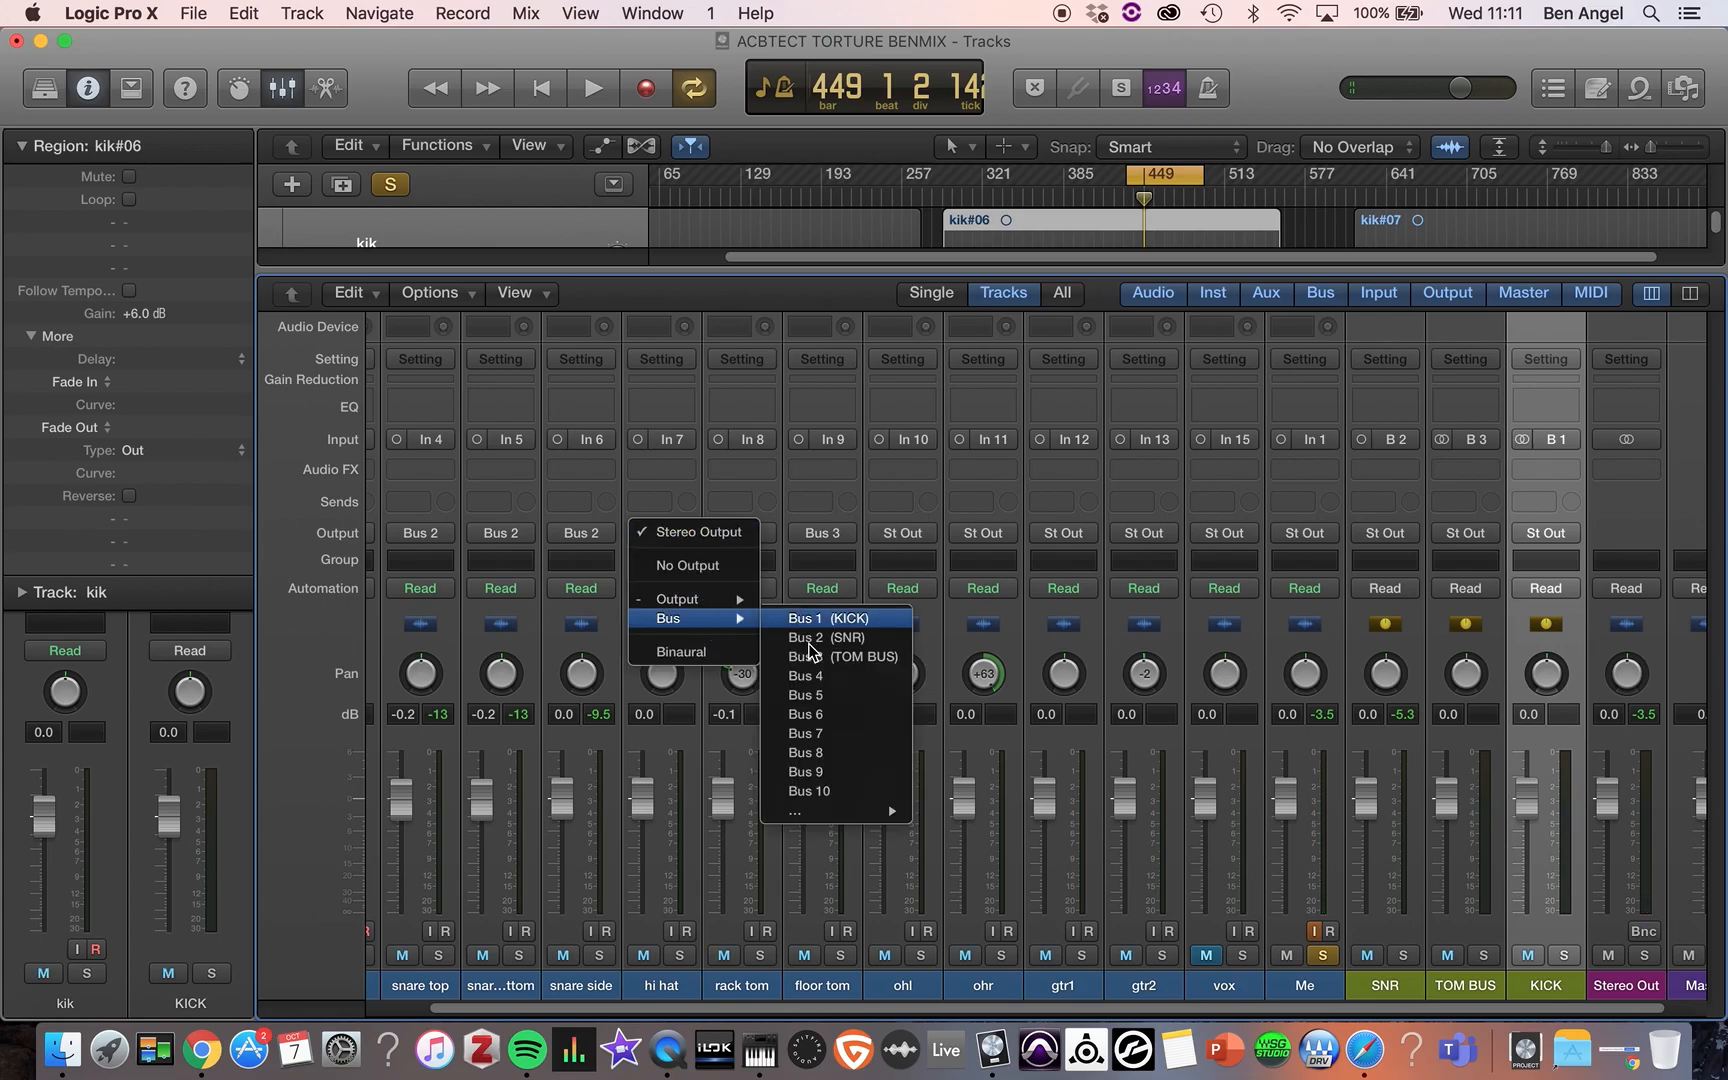
{"action": "left_click", "coordinate": [811, 678]}
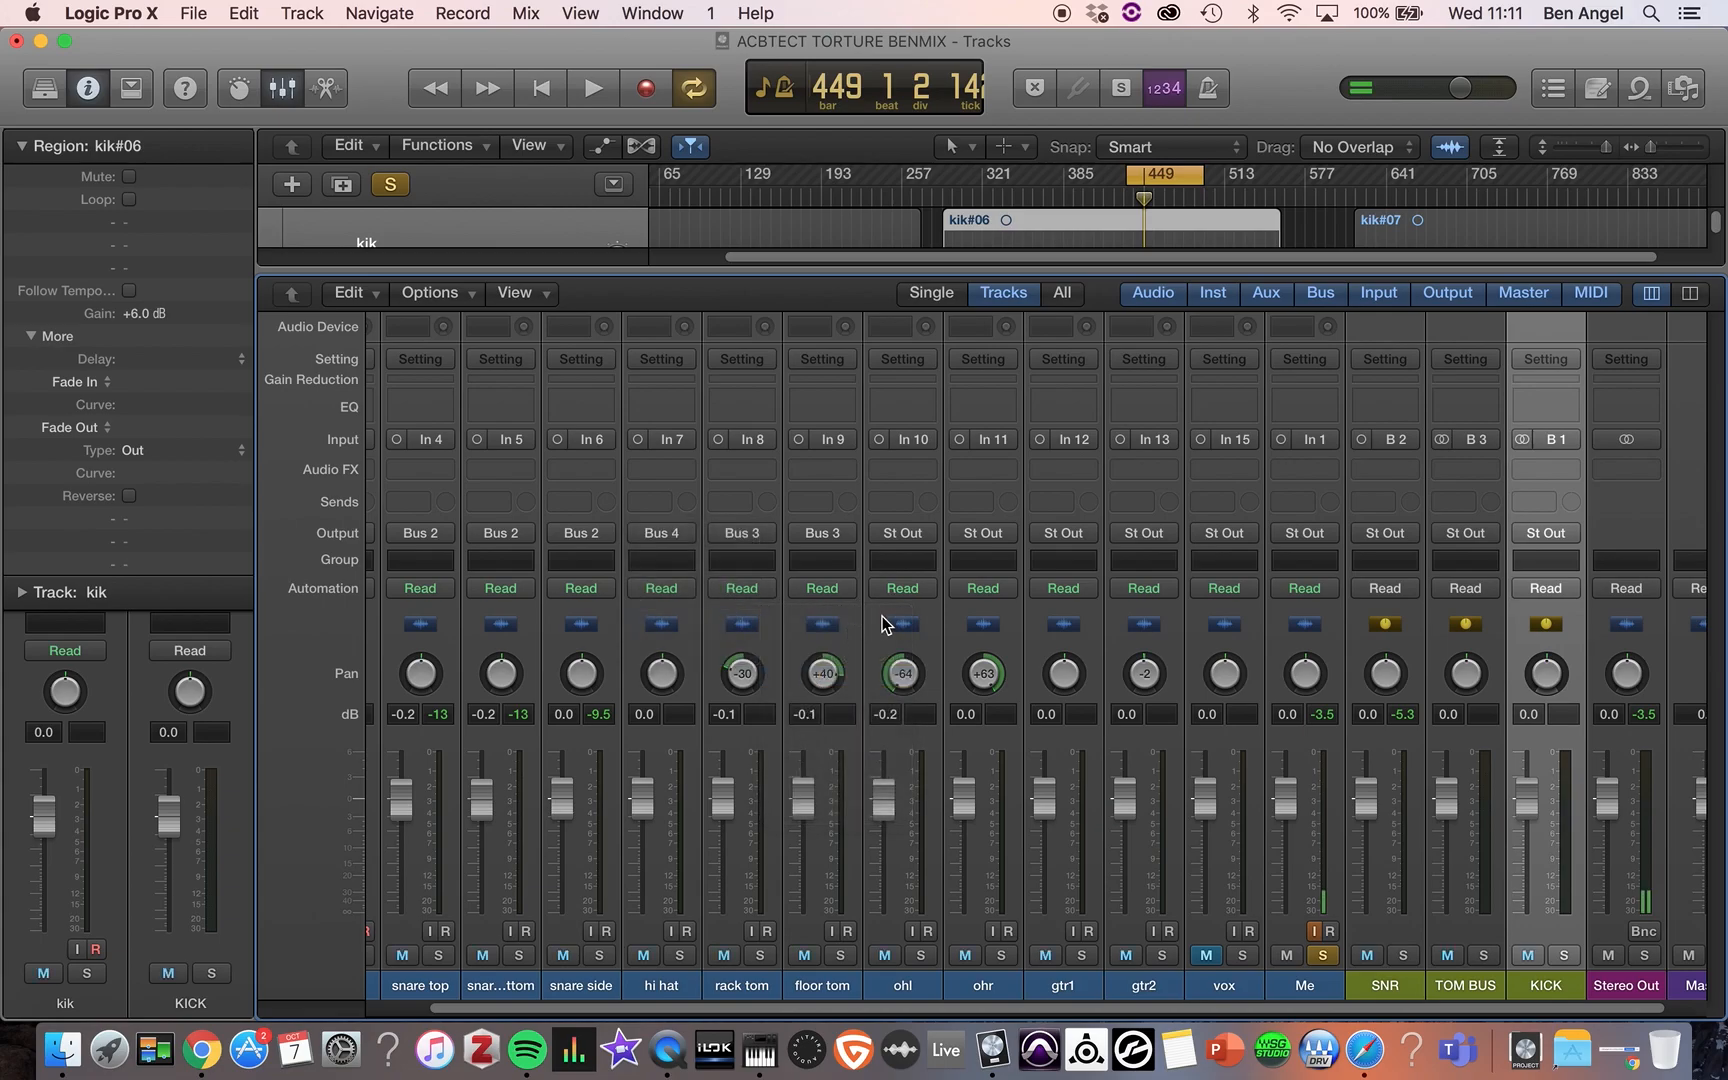
{"action": "left_click_drag", "start_coordinate": [663, 668], "coordinate": [663, 681]}
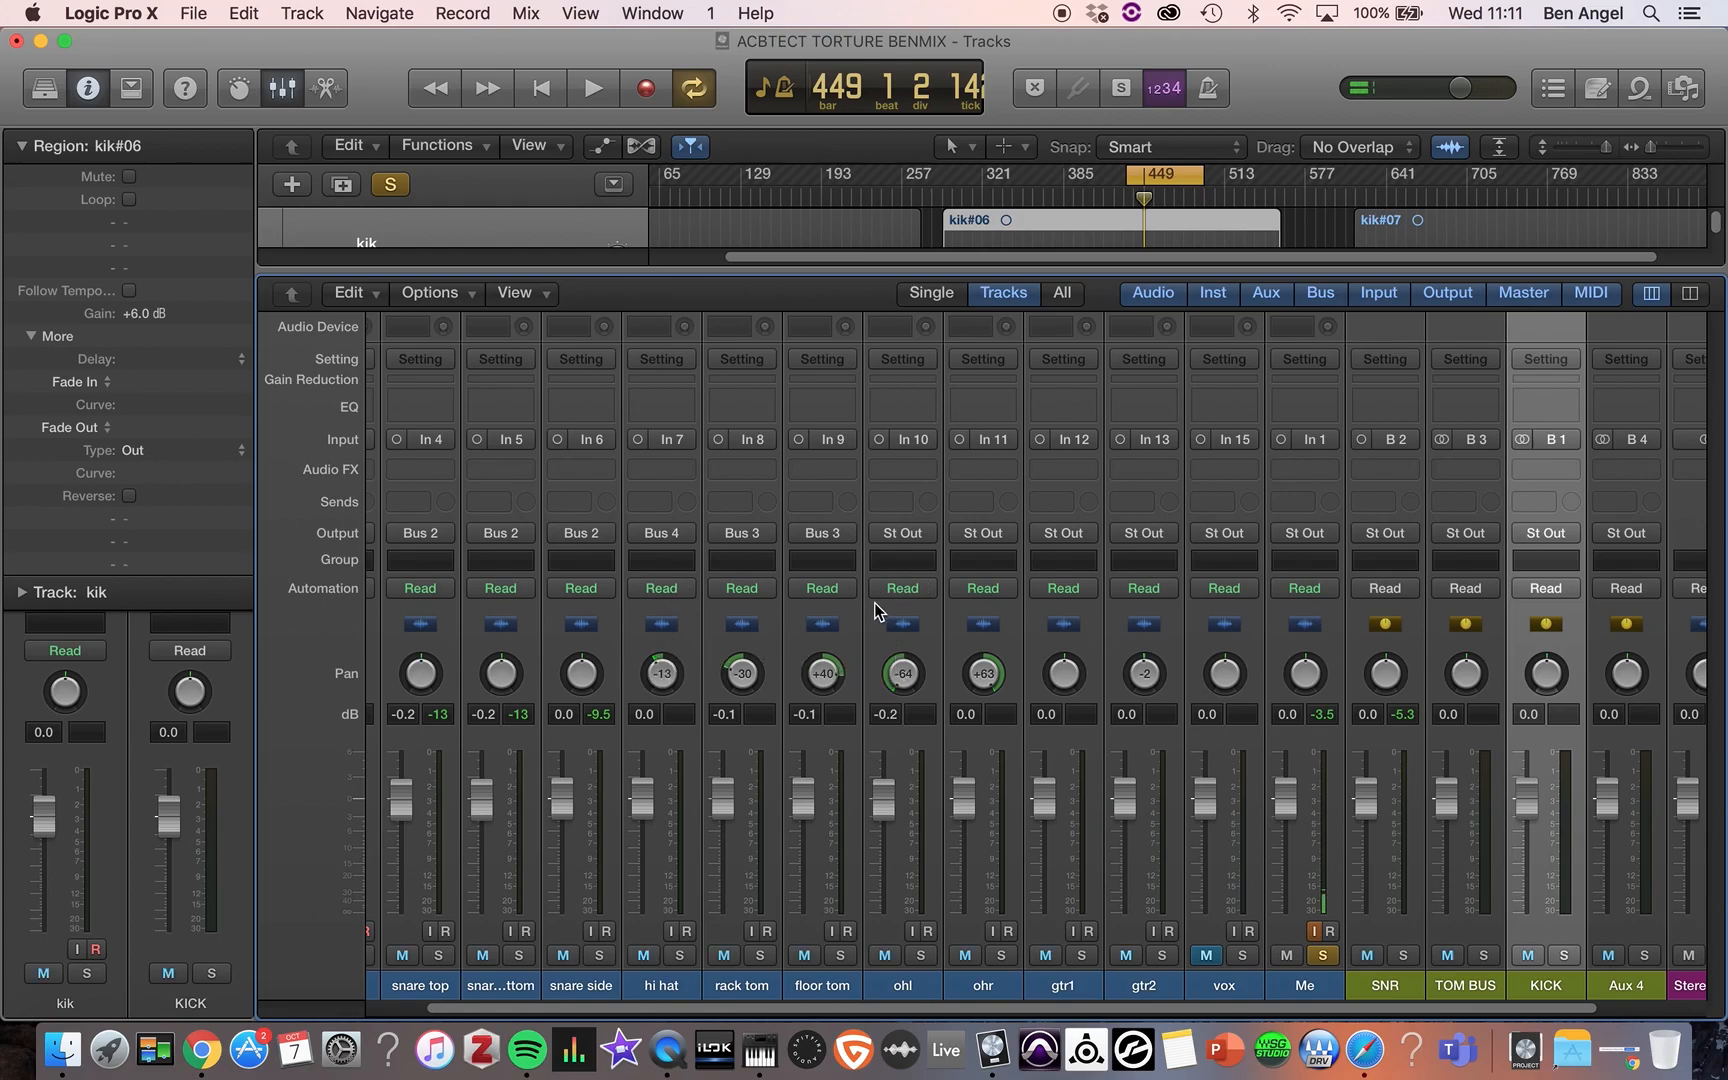
- Select the ohl and ohr channels together and route their outputs to Bus 4
{"action": "left_click_drag", "start_coordinate": [878, 643], "coordinate": [986, 636]}
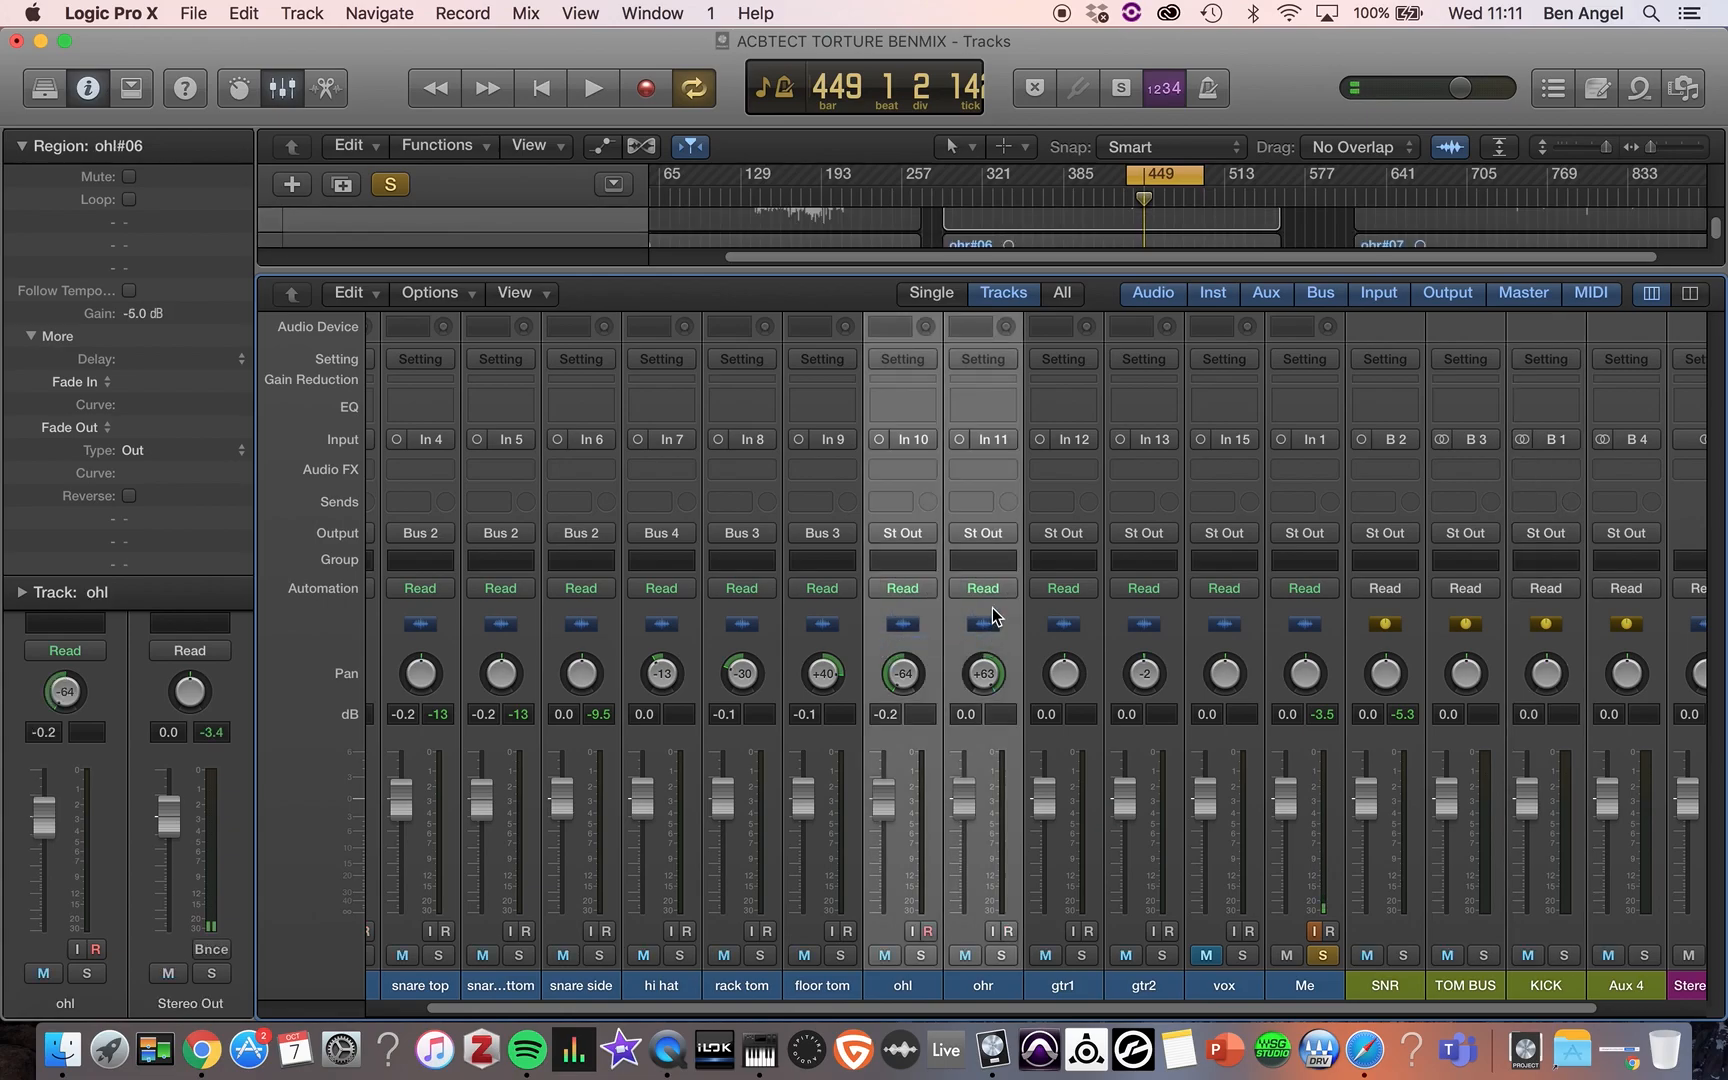
{"action": "left_click", "coordinate": [1004, 538]}
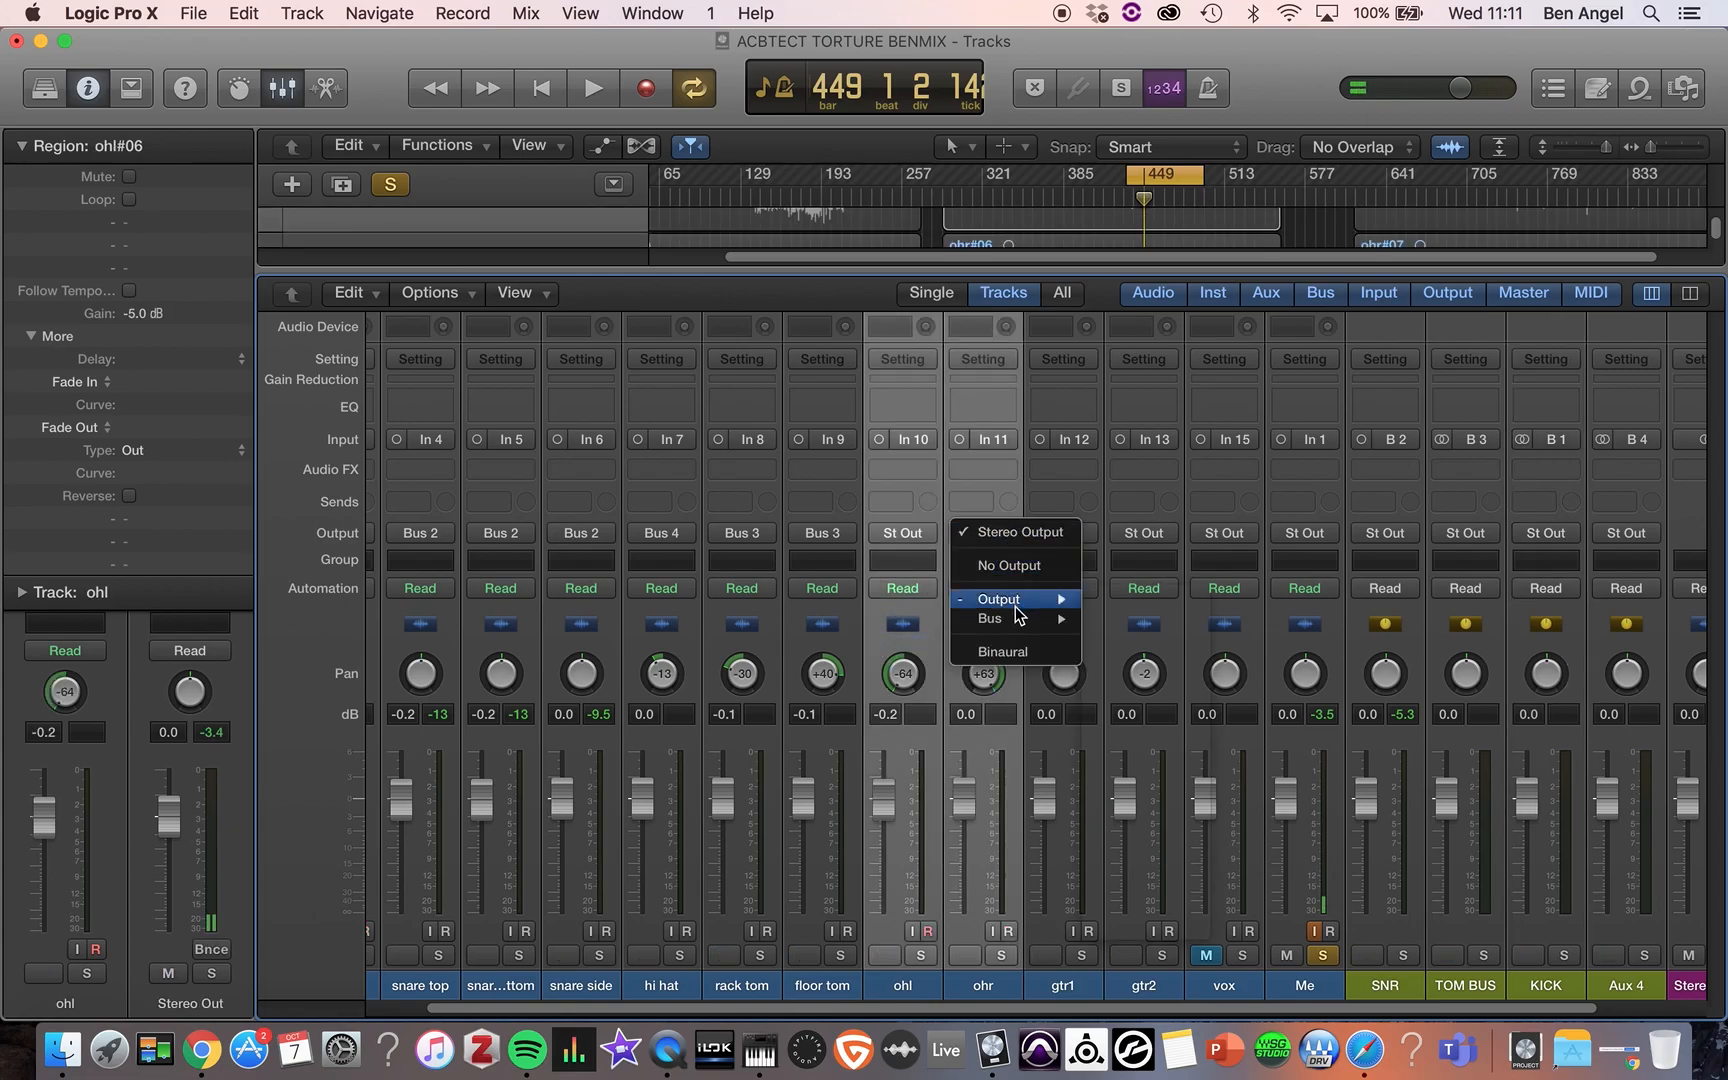
{"action": "mouse_move", "coordinate": [1027, 620]}
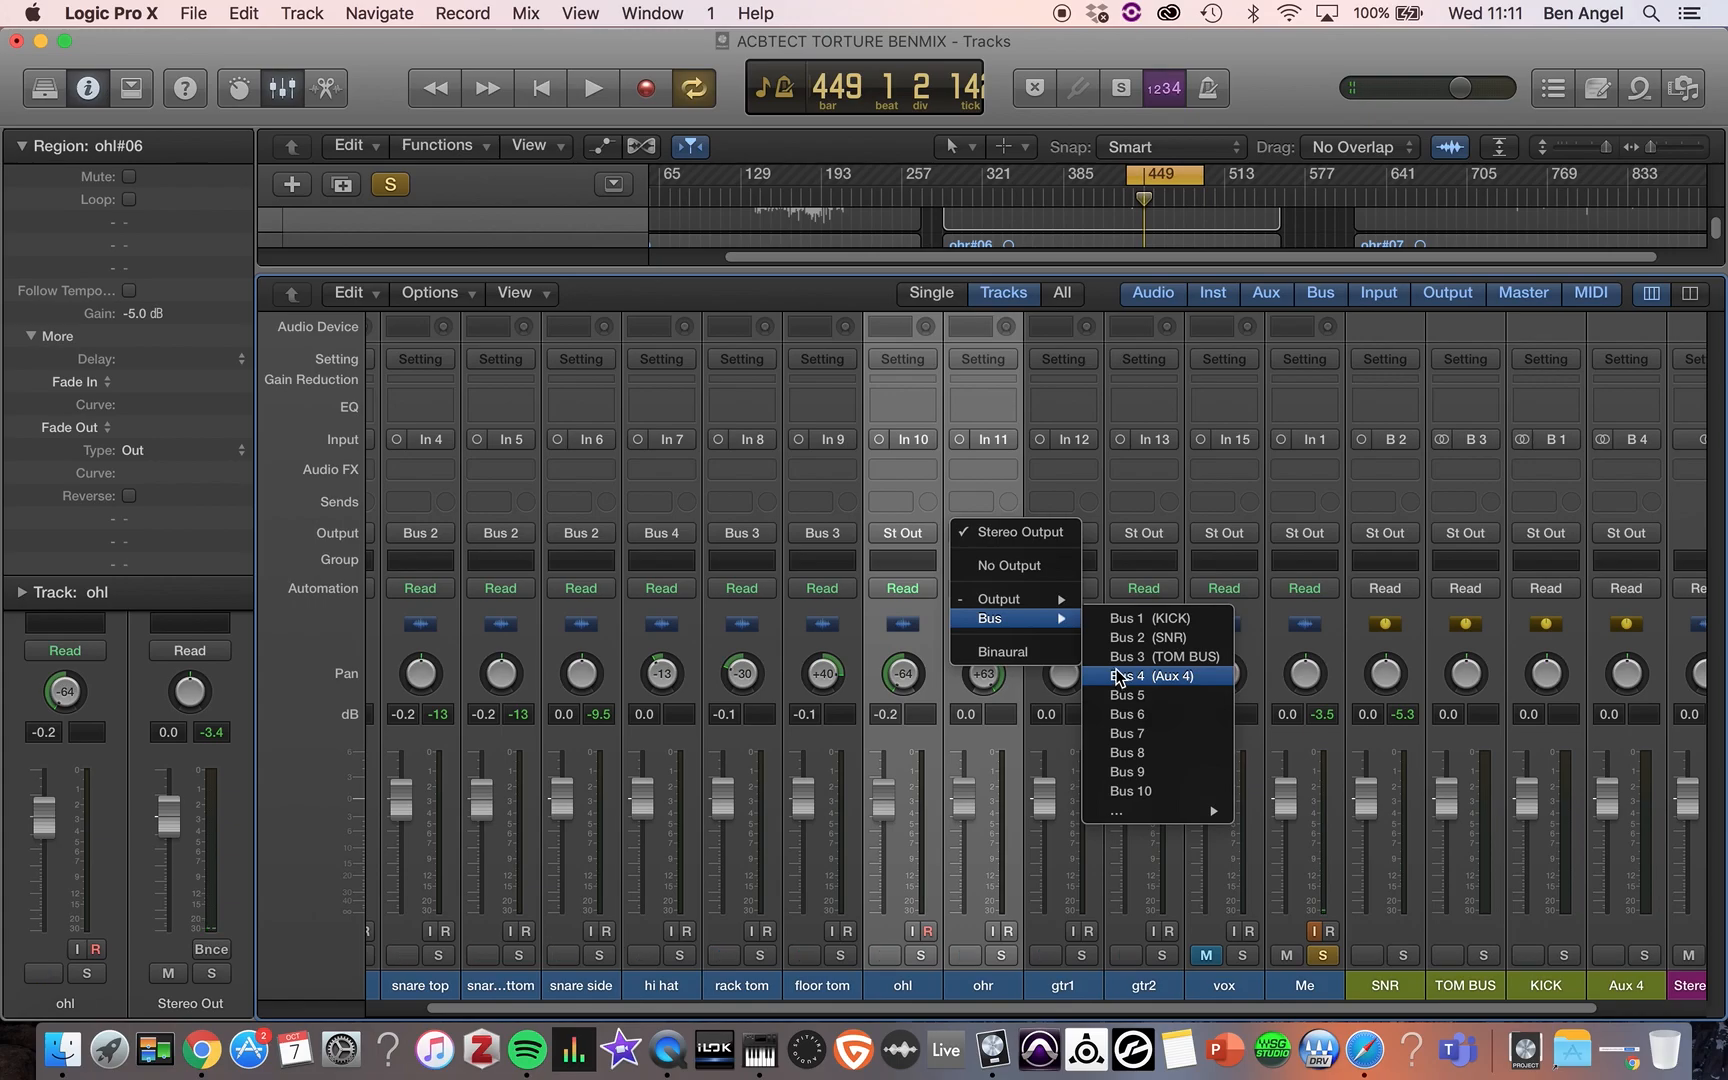
{"action": "left_click", "coordinate": [1118, 678]}
- Rename the Aux 4 channel as OHS / HIGHS
{"action": "scroll", "coordinate": [1426, 850], "scroll_direction": "right", "scroll_amount": 3}
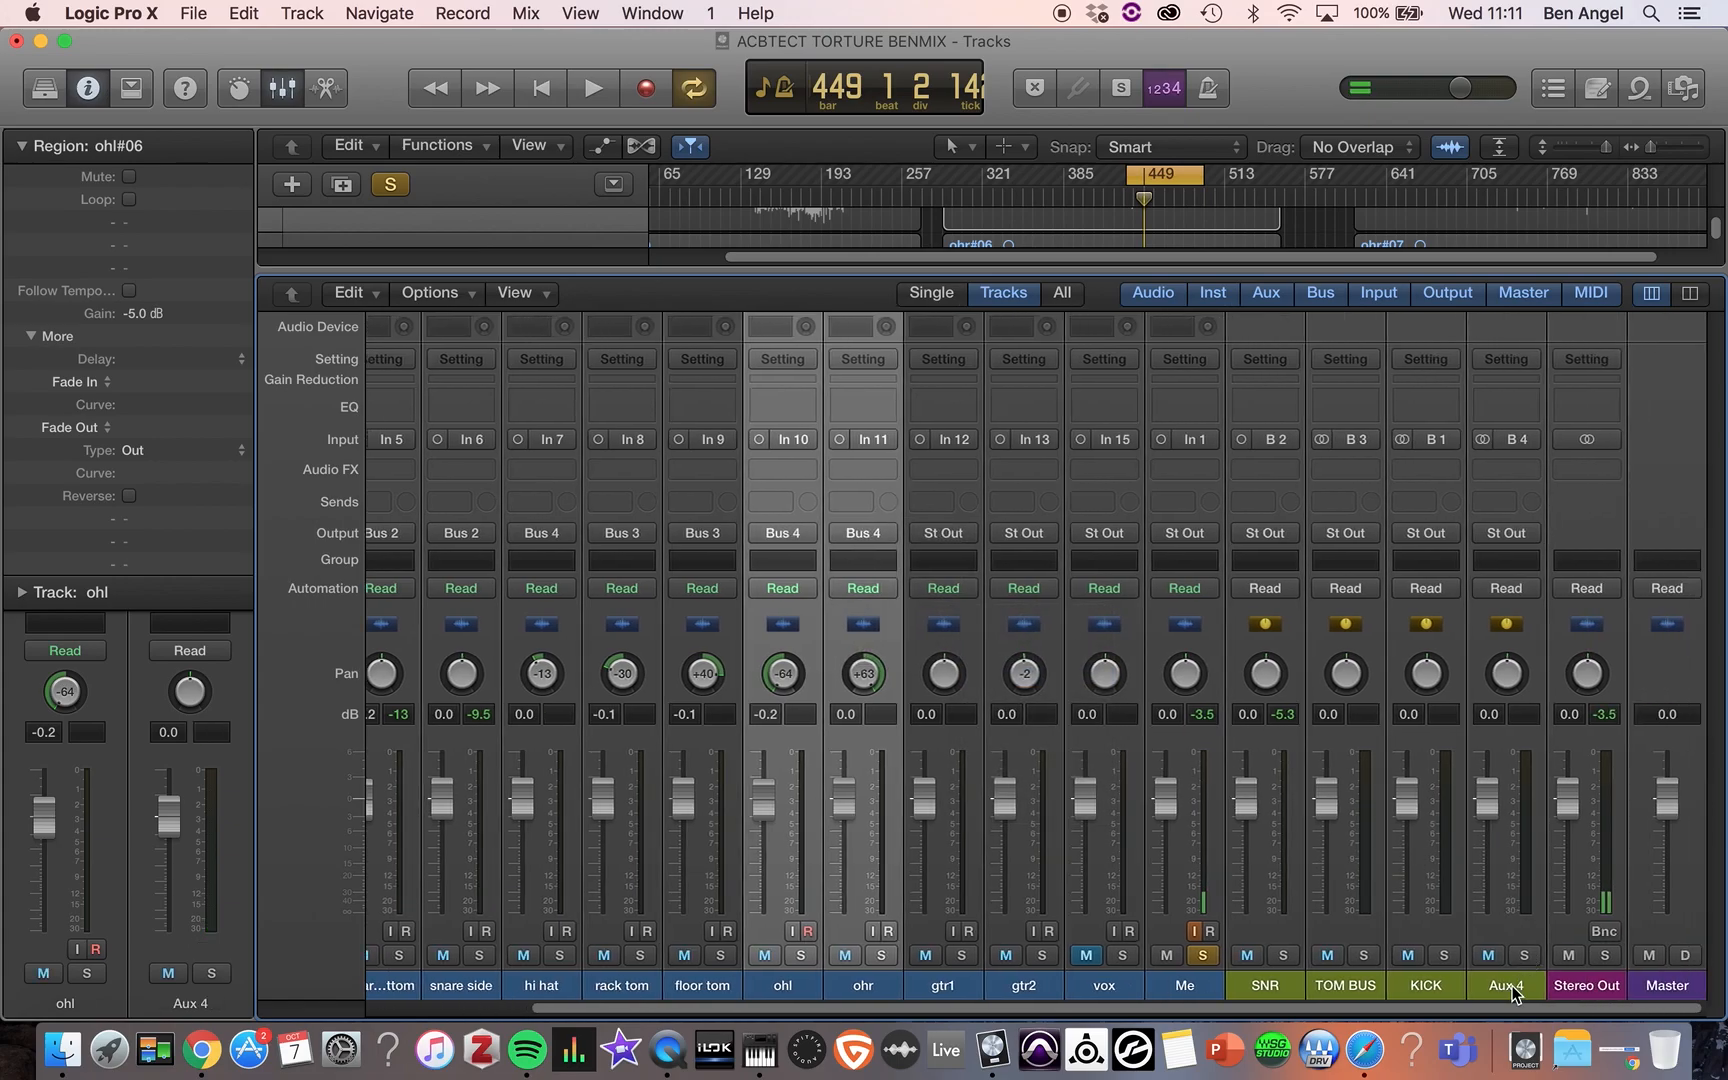
{"action": "double_click", "coordinate": [1507, 987]}
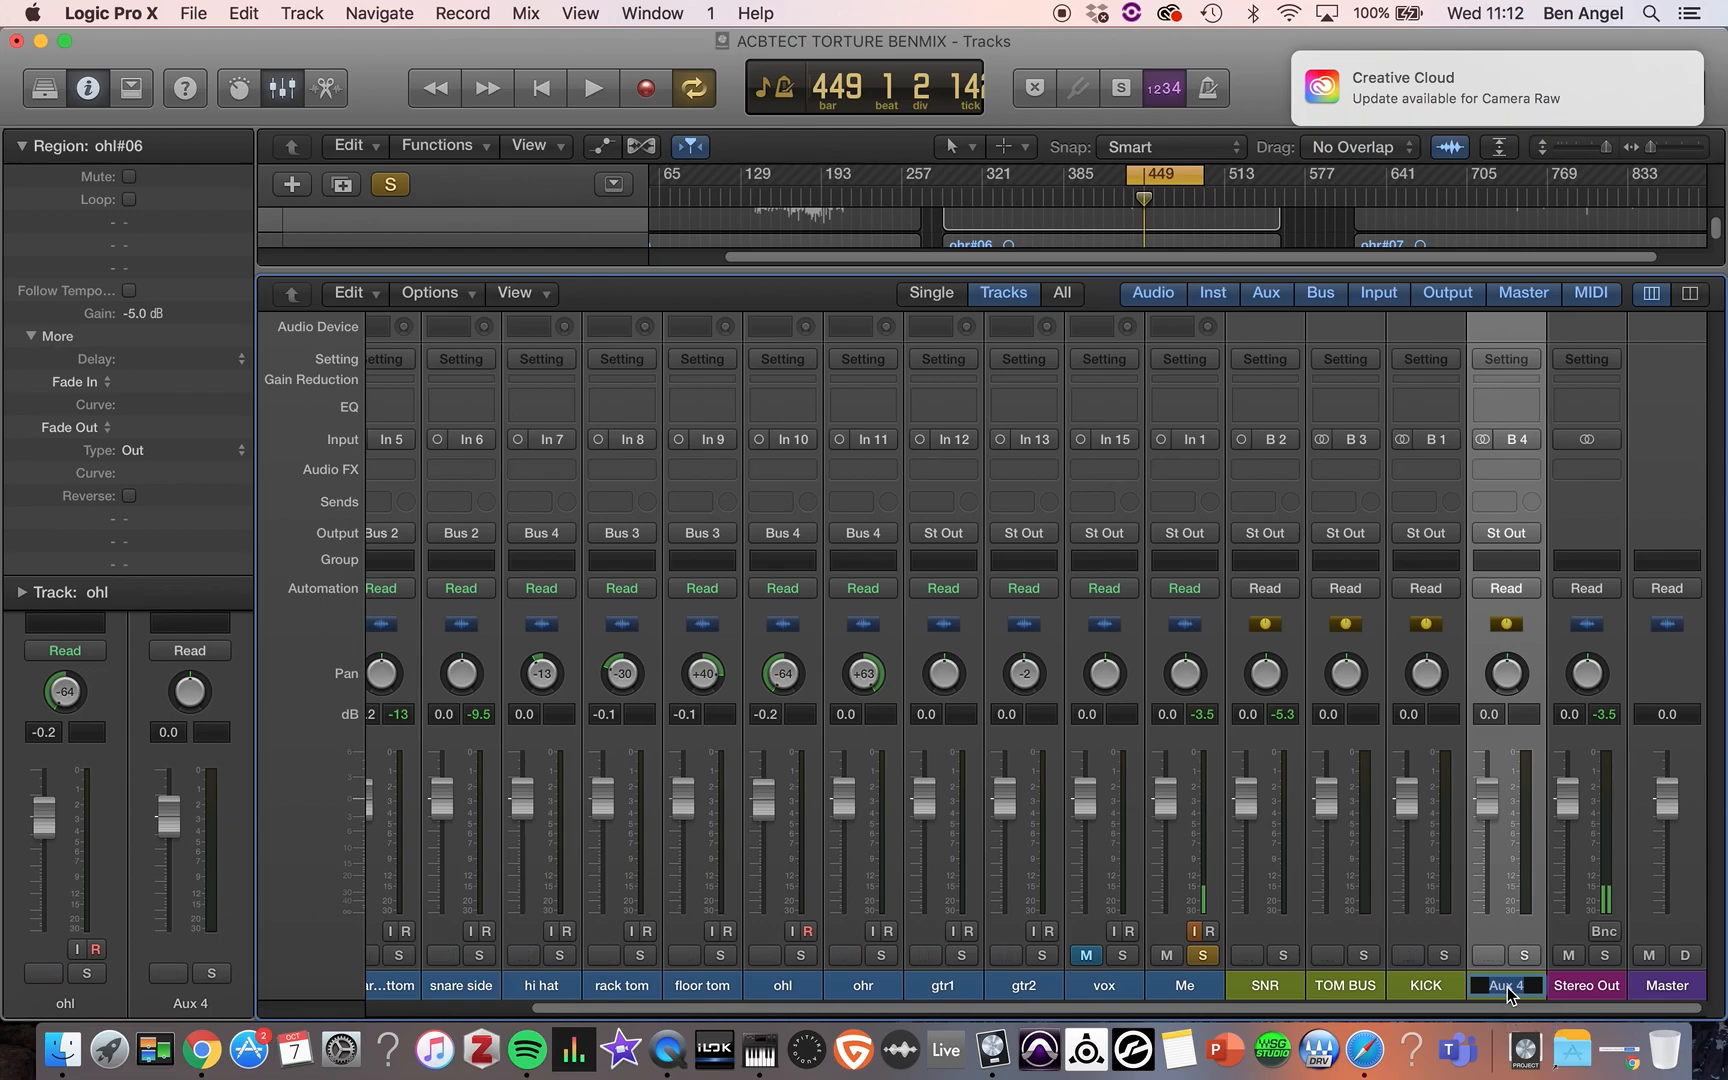
{"action": "type", "text": "OHS / HIGHS"}
{"action": "key", "text": "Return"}
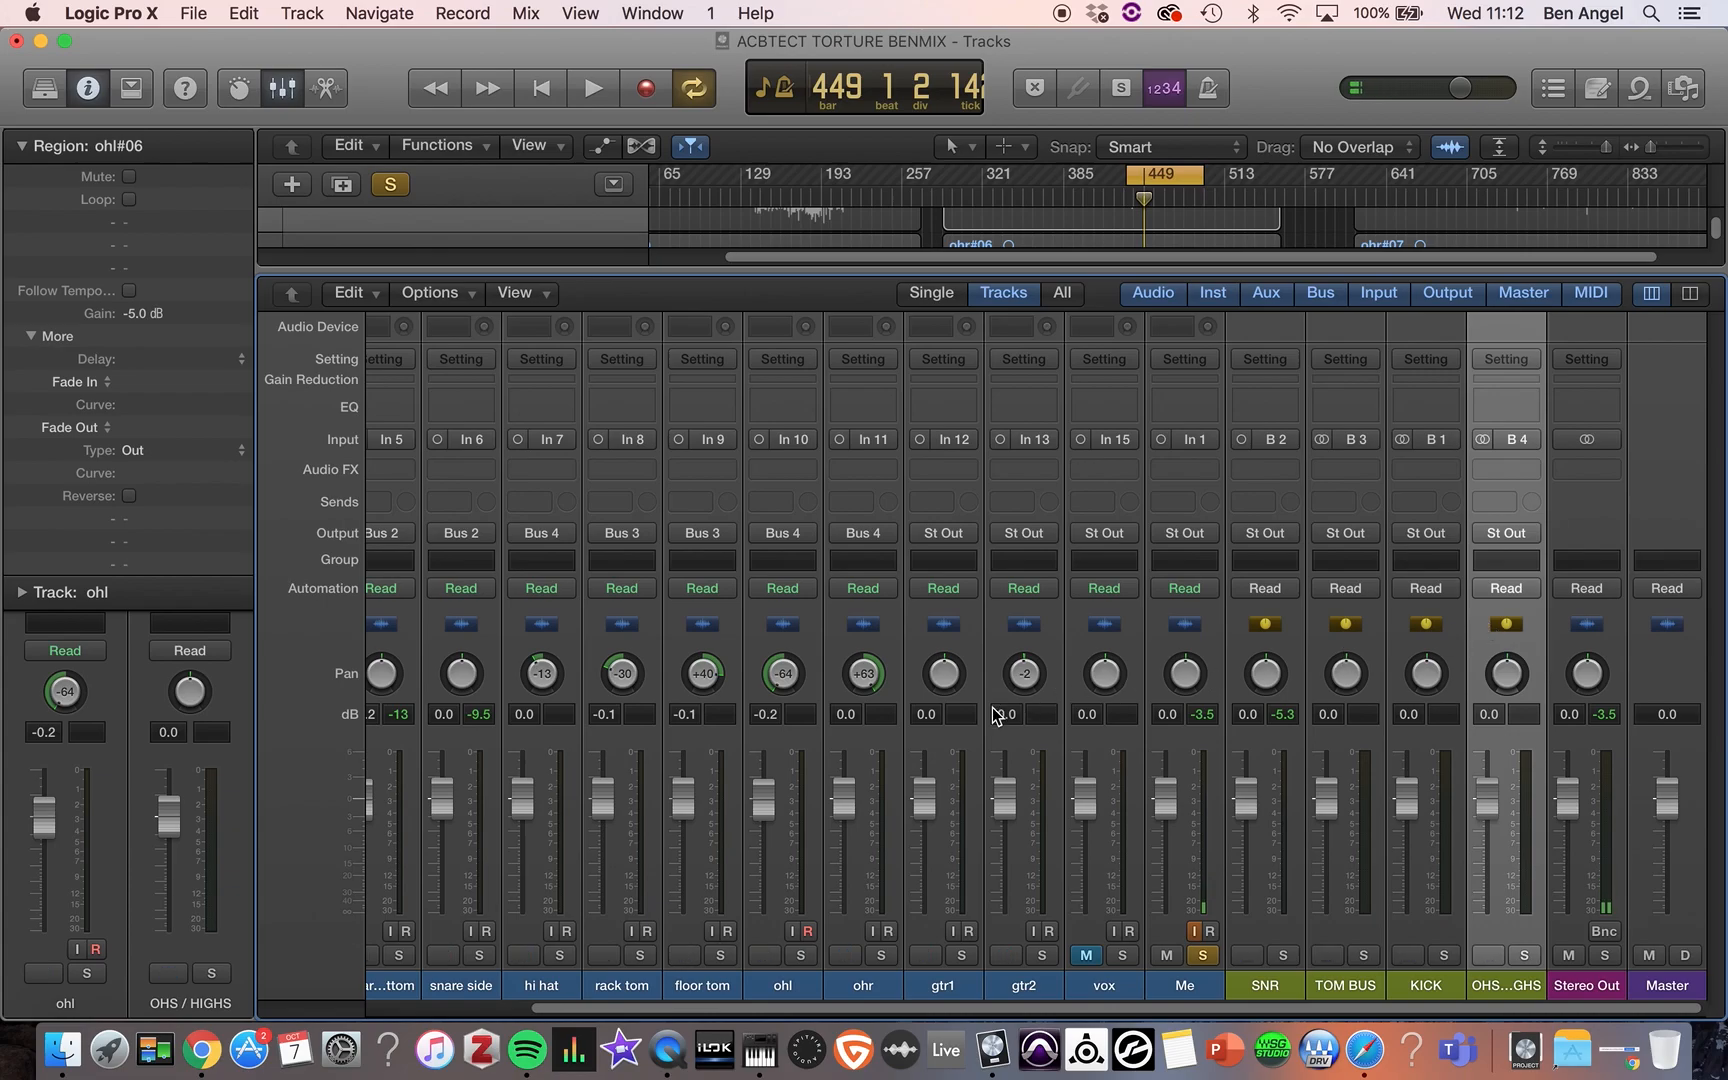
- Turn off solo on the Me channel and mute the gtr1 and gtr2 channels
{"action": "scroll", "coordinate": [1010, 702], "scroll_direction": "left", "scroll_amount": 3}
{"action": "scroll", "coordinate": [950, 892], "scroll_direction": "left", "scroll_amount": 2}
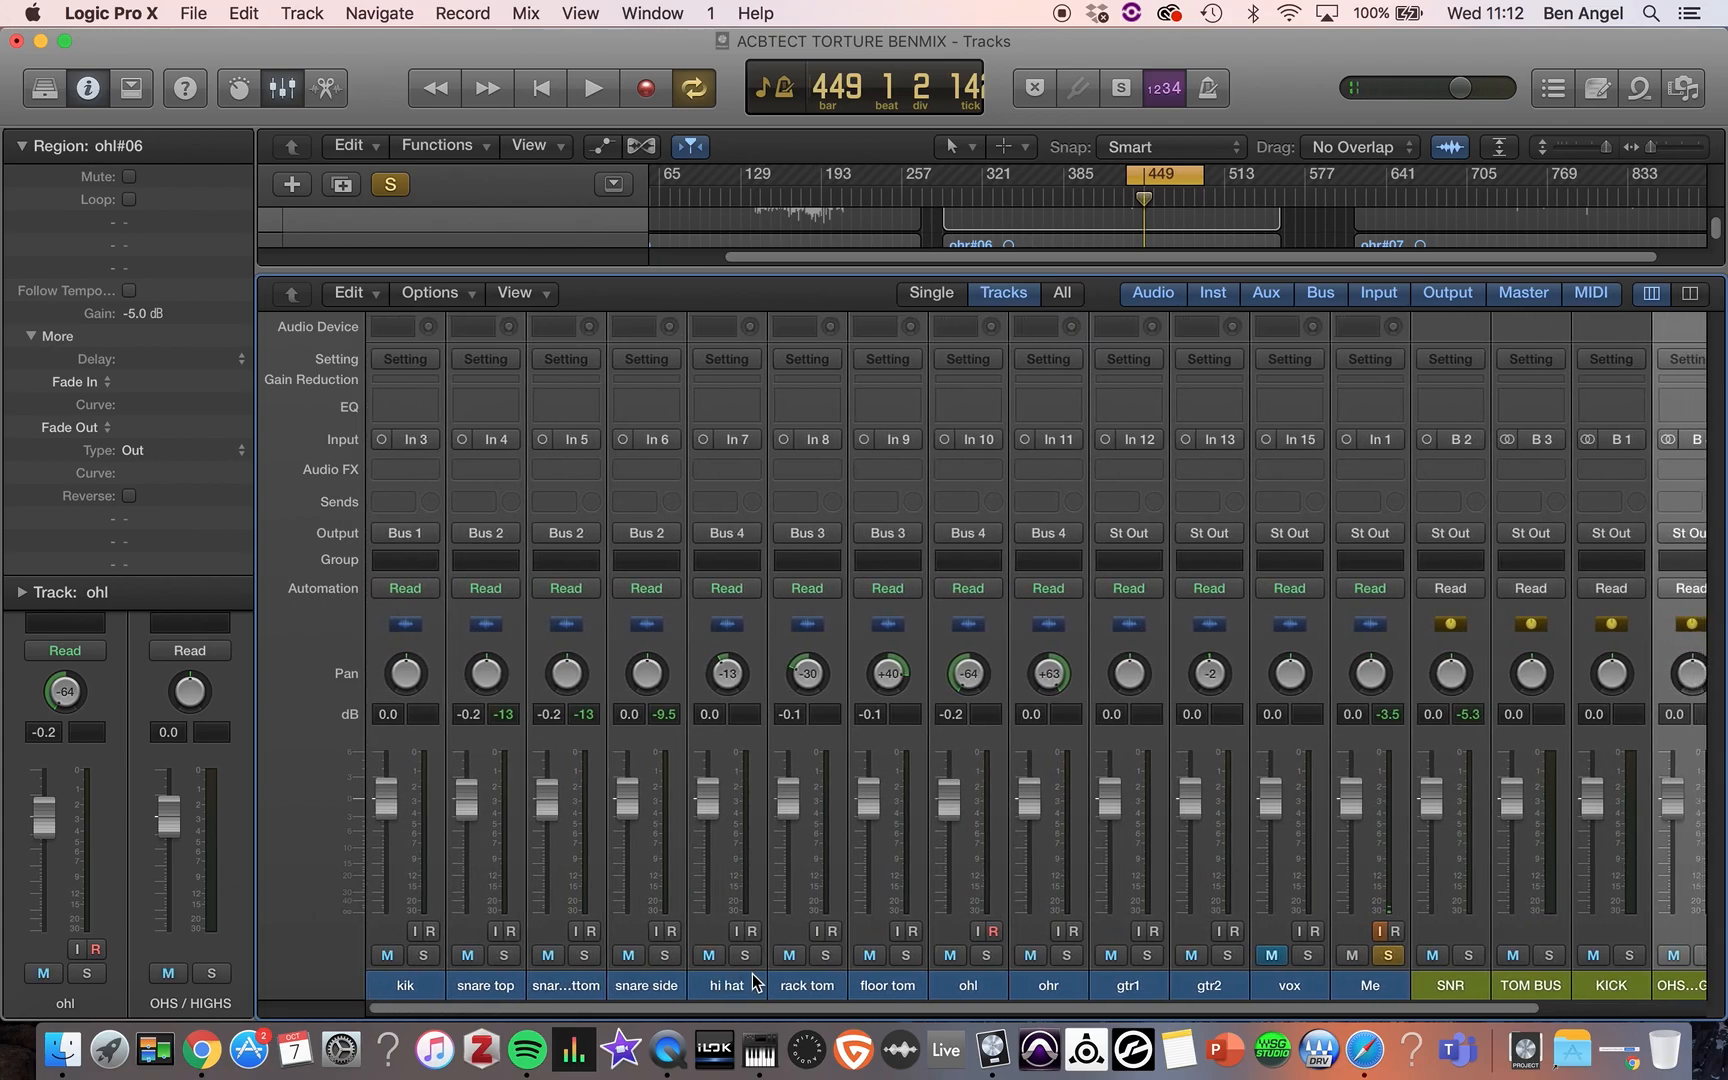
{"action": "left_click", "coordinate": [1388, 956]}
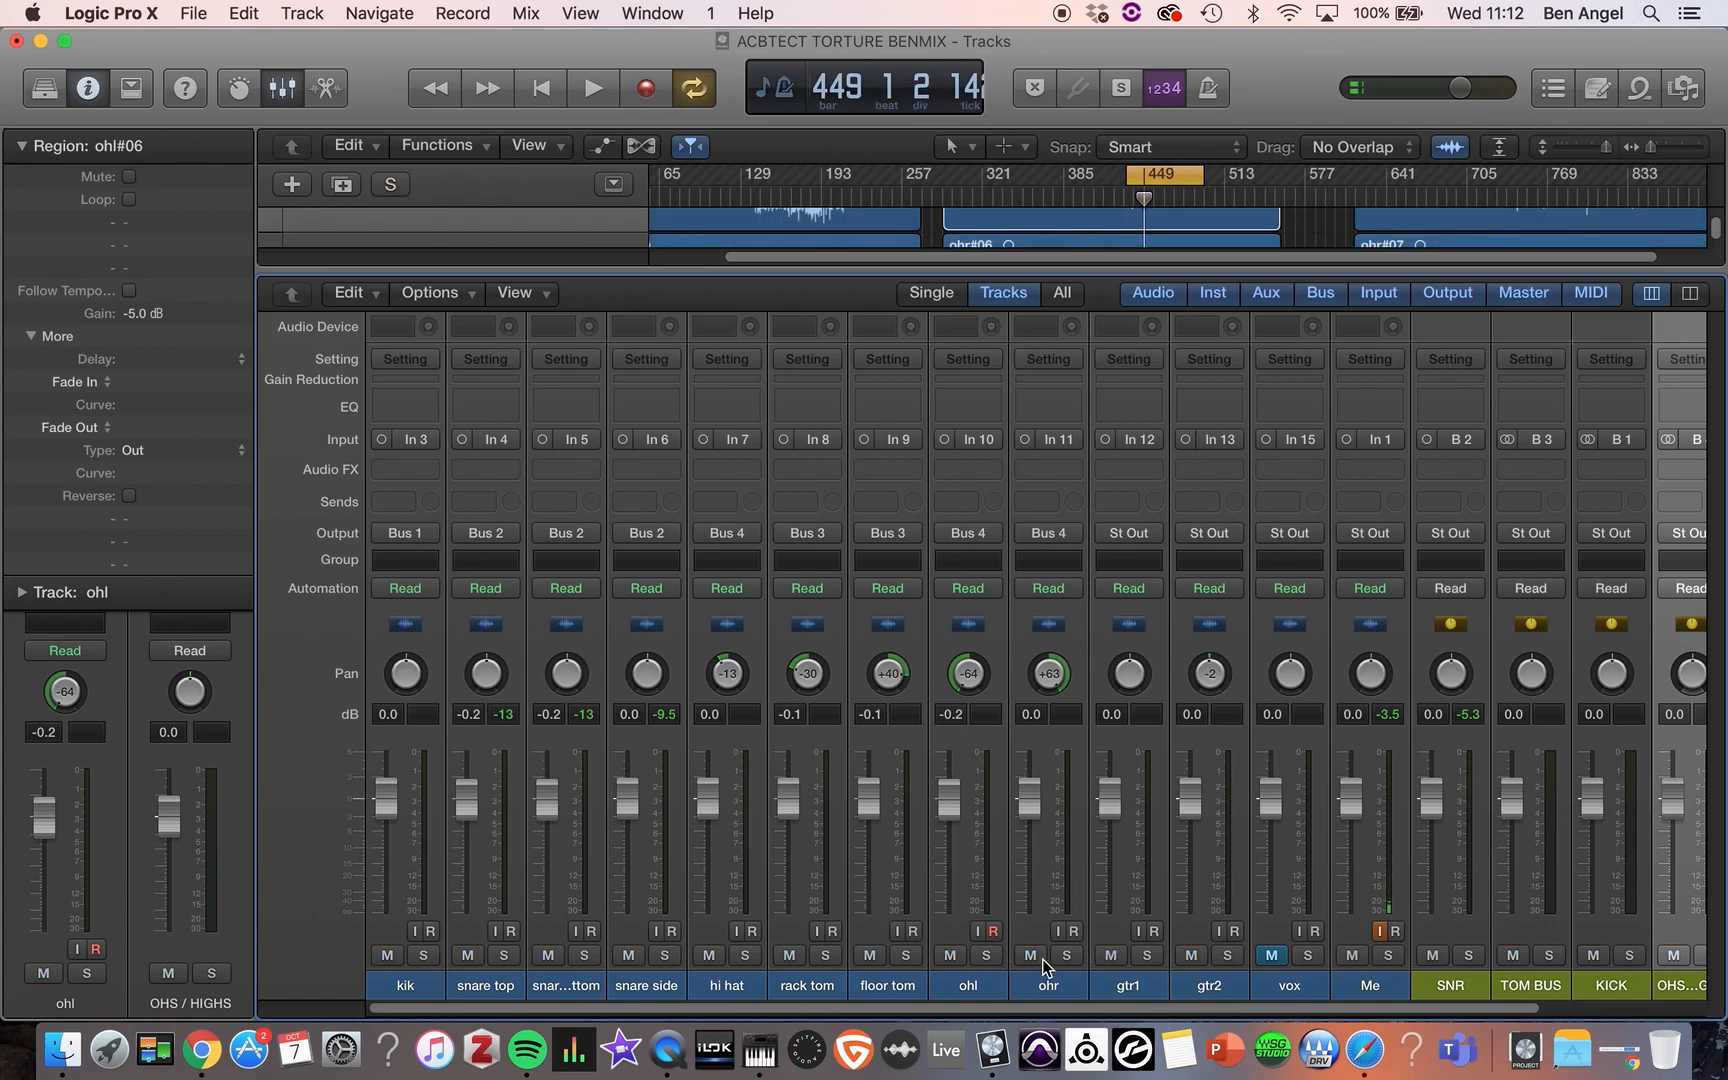
{"action": "left_click", "coordinate": [1111, 956]}
- Play the song and mute the OHS / HIGHS, KICK, TOM BUS and SNR bus channels
{"action": "scroll", "coordinate": [861, 872], "scroll_direction": "right", "scroll_amount": 3}
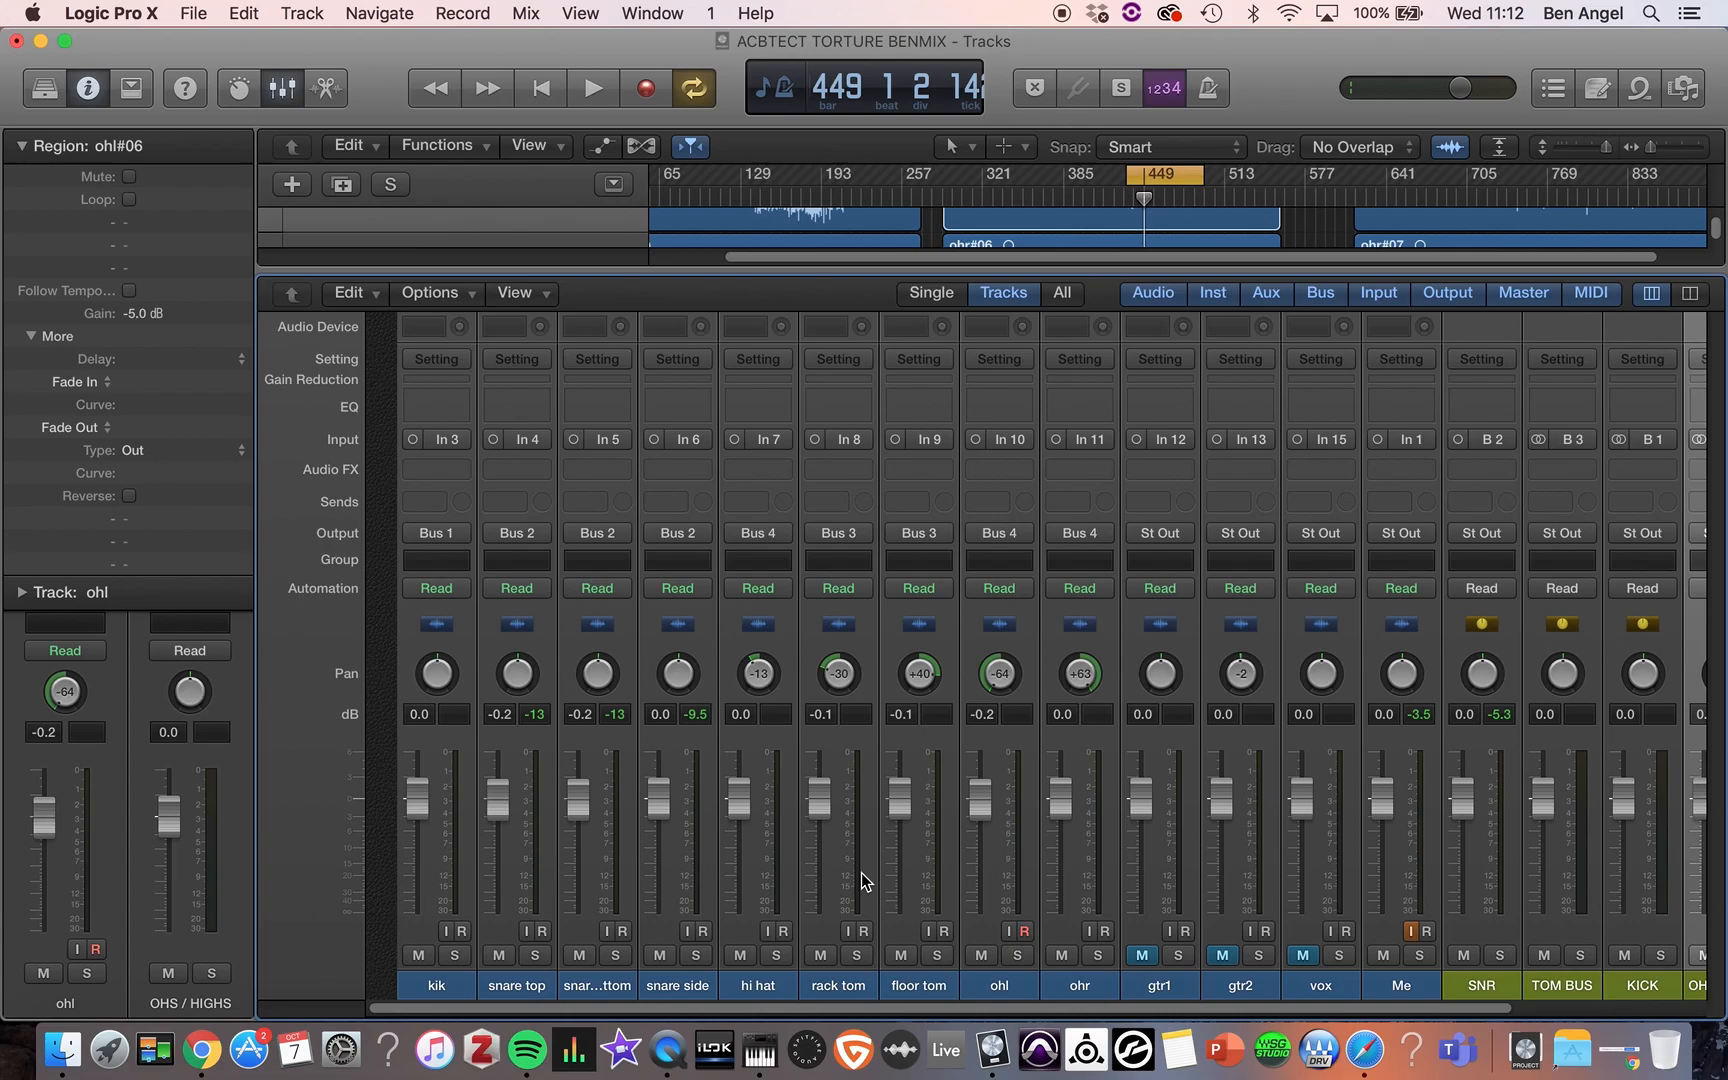
{"action": "scroll", "coordinate": [861, 872], "scroll_direction": "right", "scroll_amount": 2}
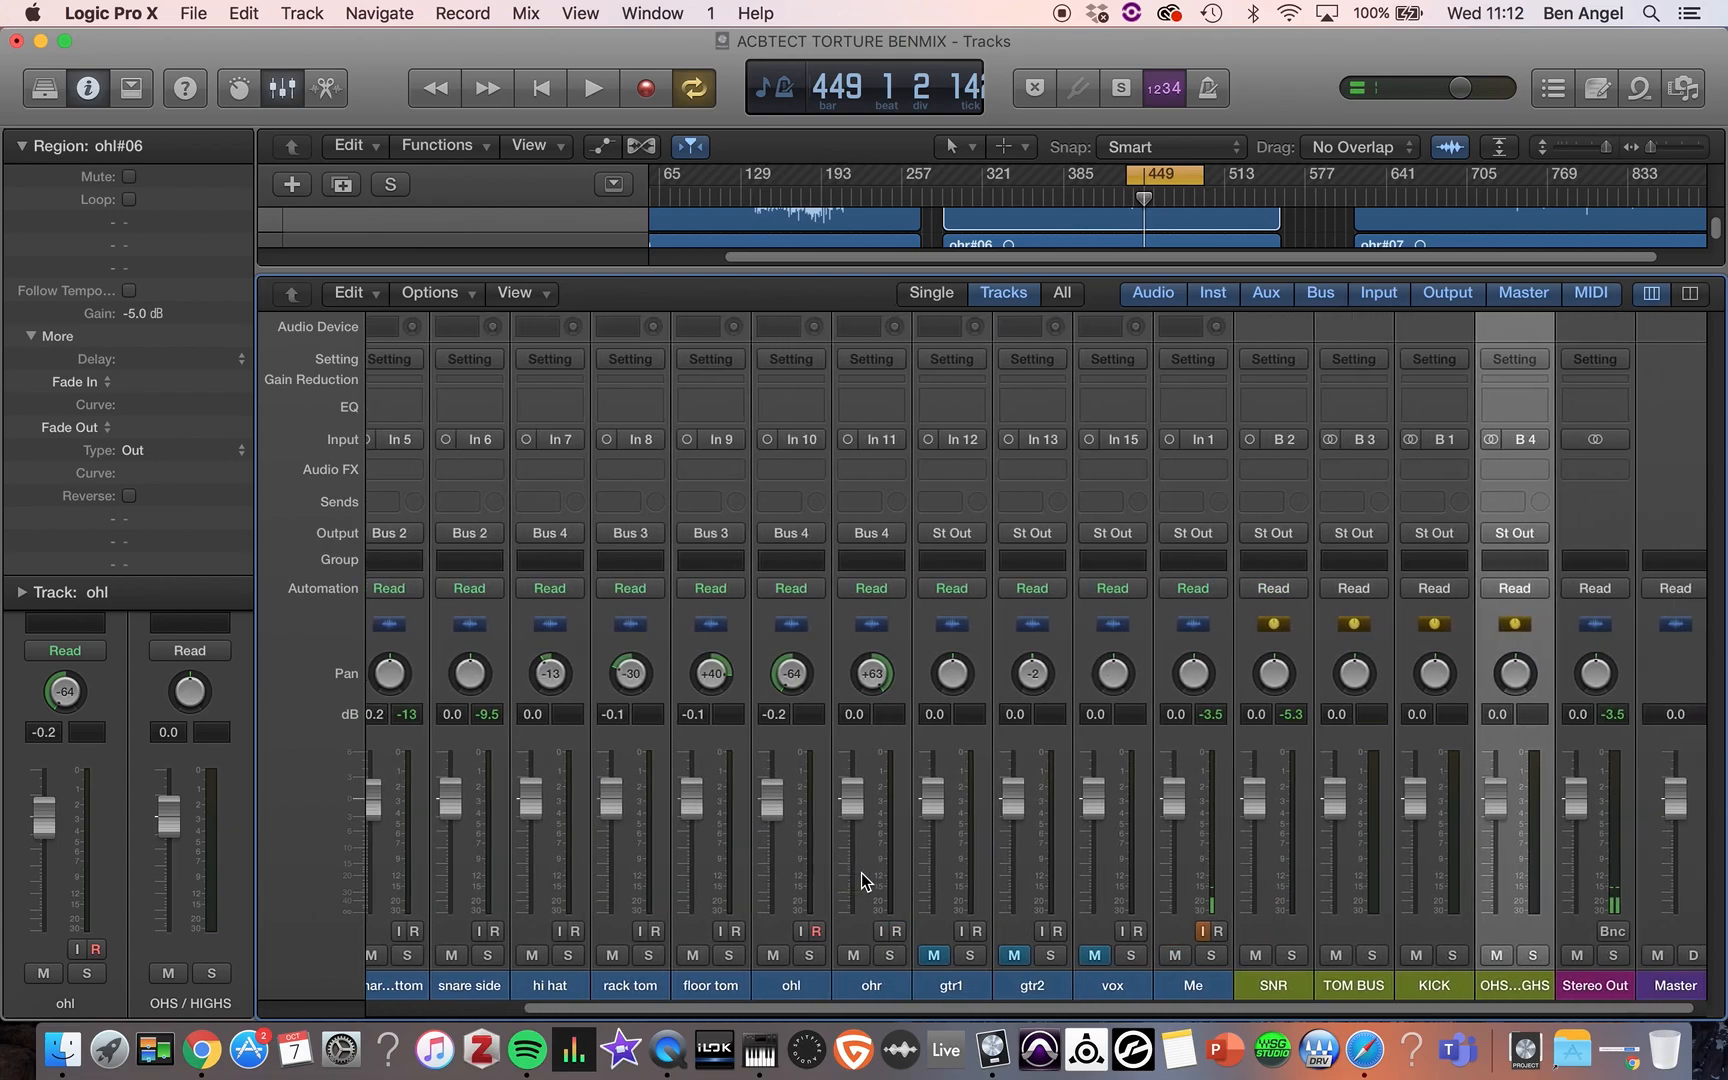
{"action": "key", "text": "space"}
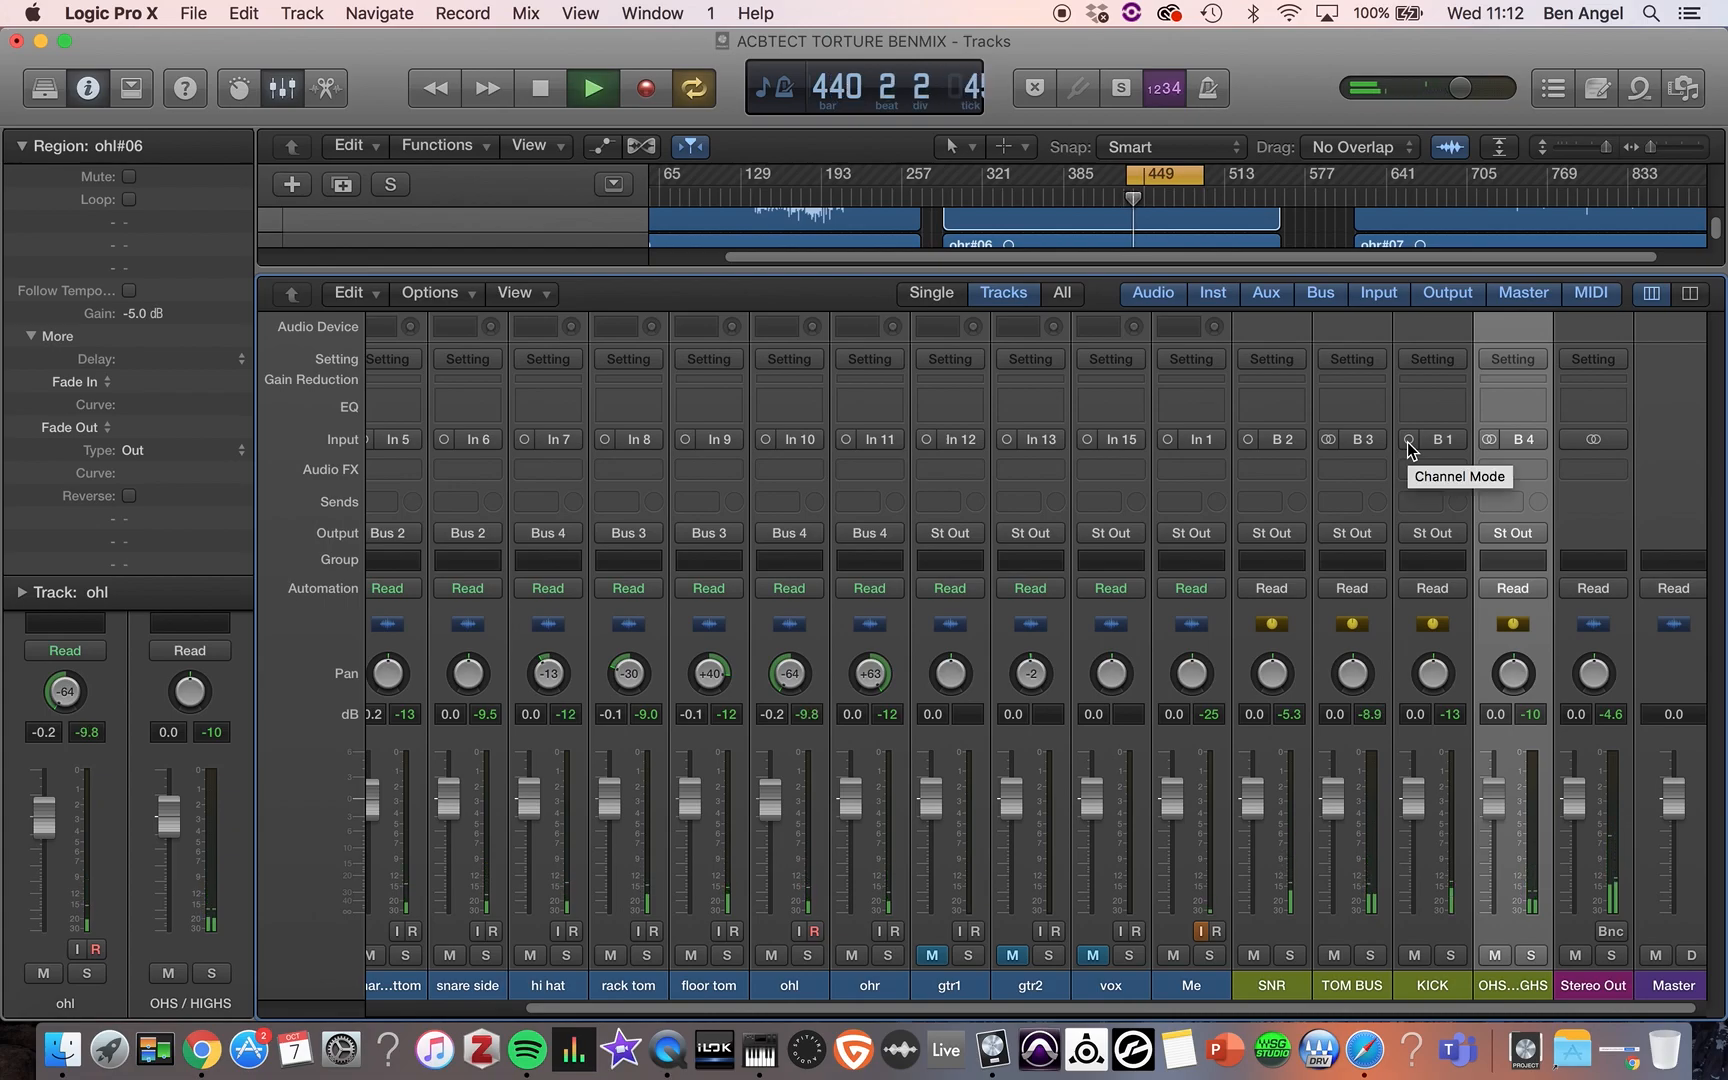
{"action": "left_click", "coordinate": [1494, 955]}
{"action": "left_click", "coordinate": [1424, 954]}
{"action": "left_click", "coordinate": [1340, 955]}
{"action": "left_click", "coordinate": [1260, 957]}
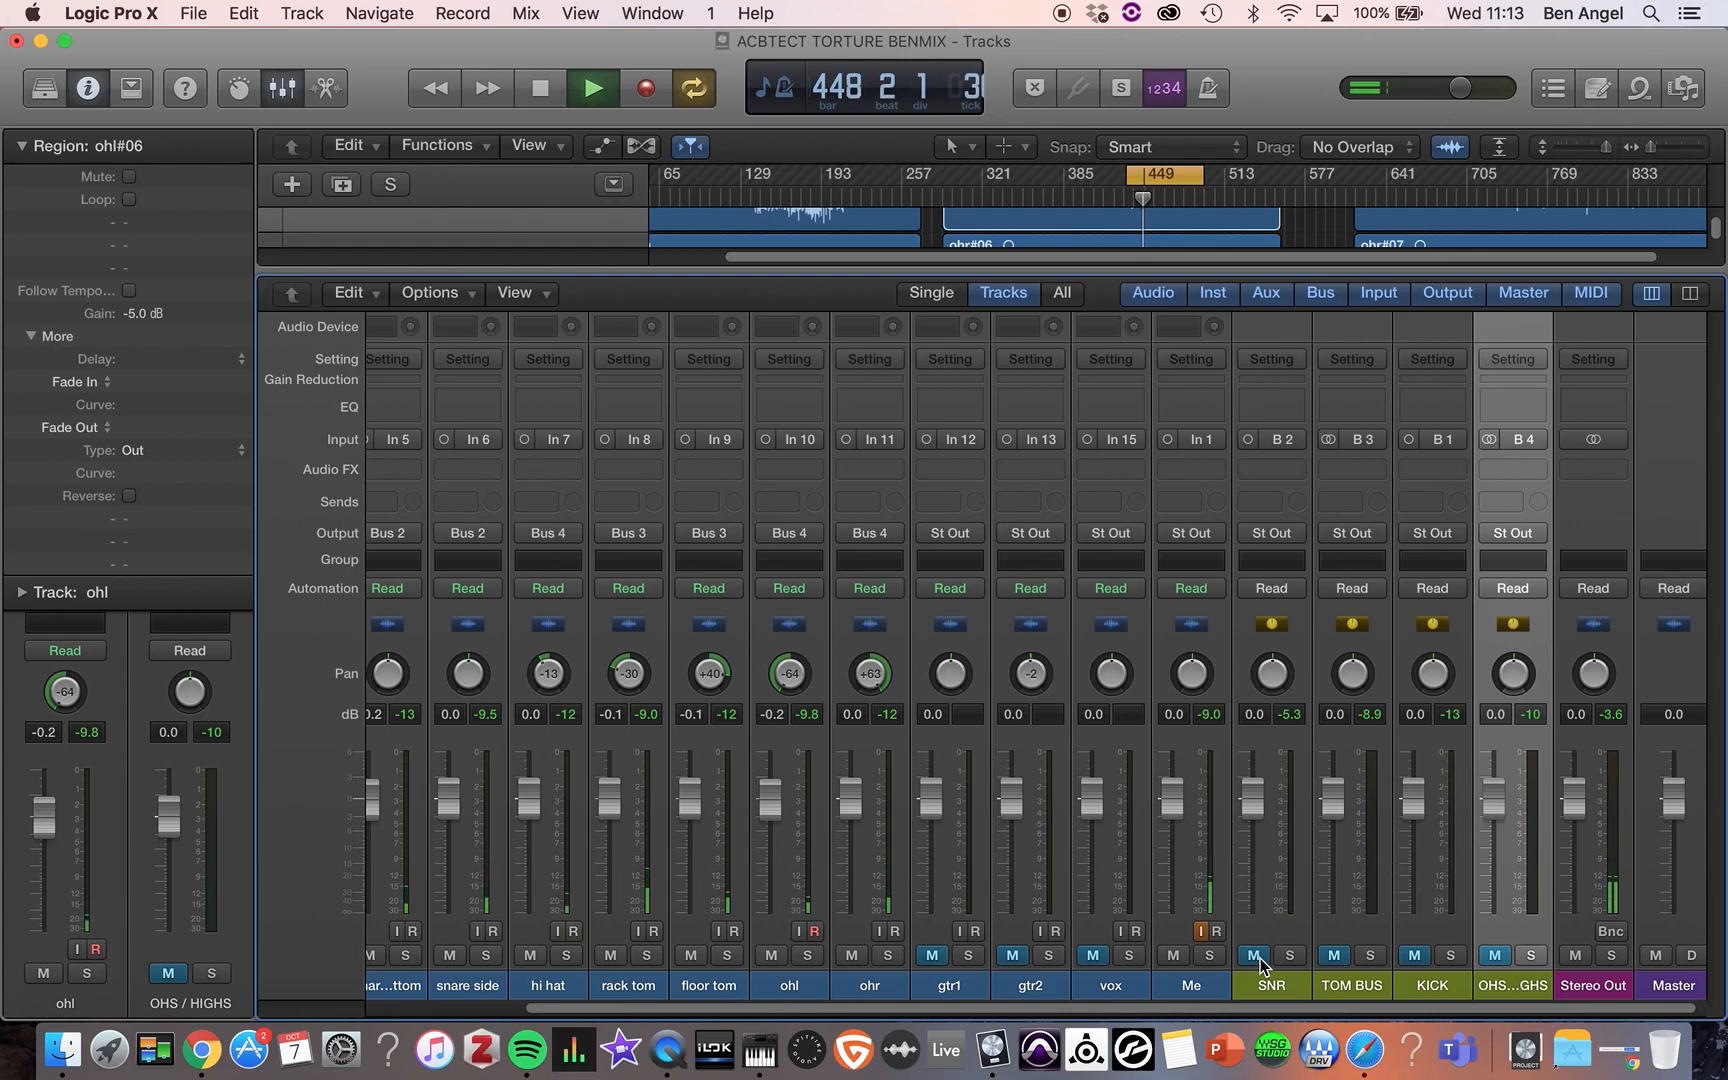
- Pan the gtr1 channel to -40 and the gtr2 channel to +40
{"action": "scroll", "coordinate": [636, 856], "scroll_direction": "left", "scroll_amount": 5}
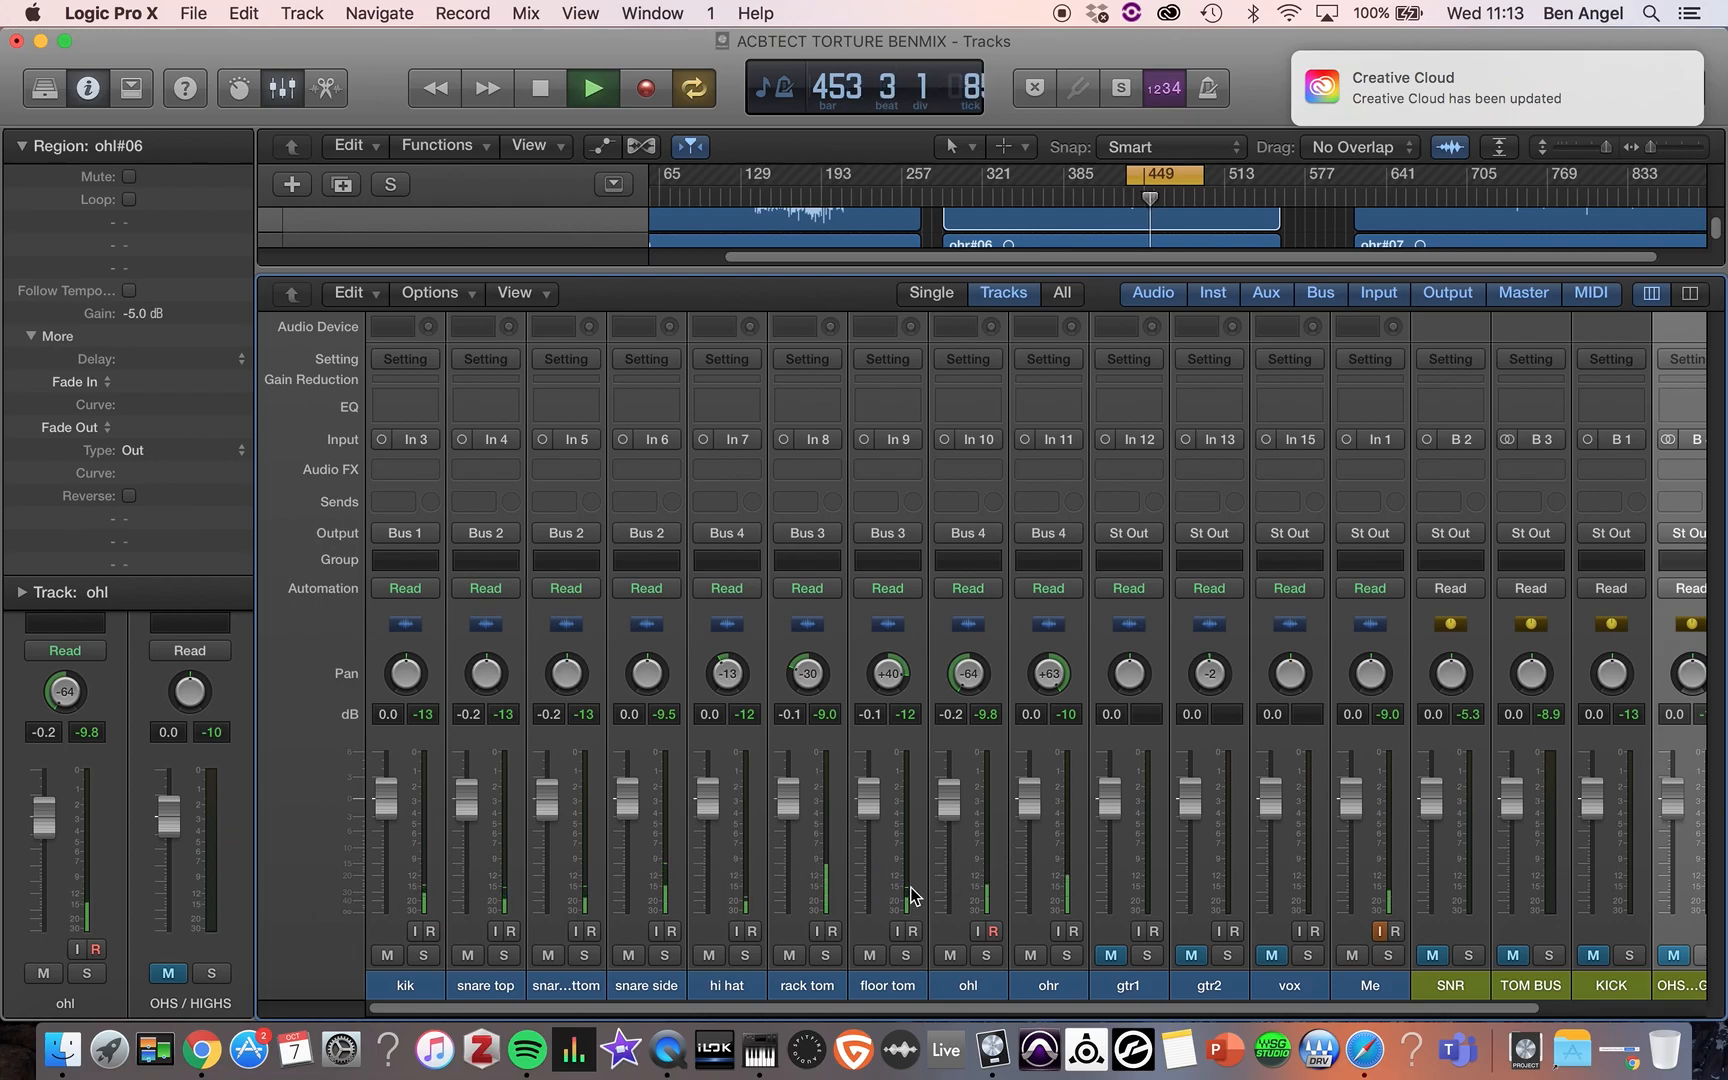
{"action": "scroll", "coordinate": [1035, 876], "scroll_direction": "right", "scroll_amount": 5}
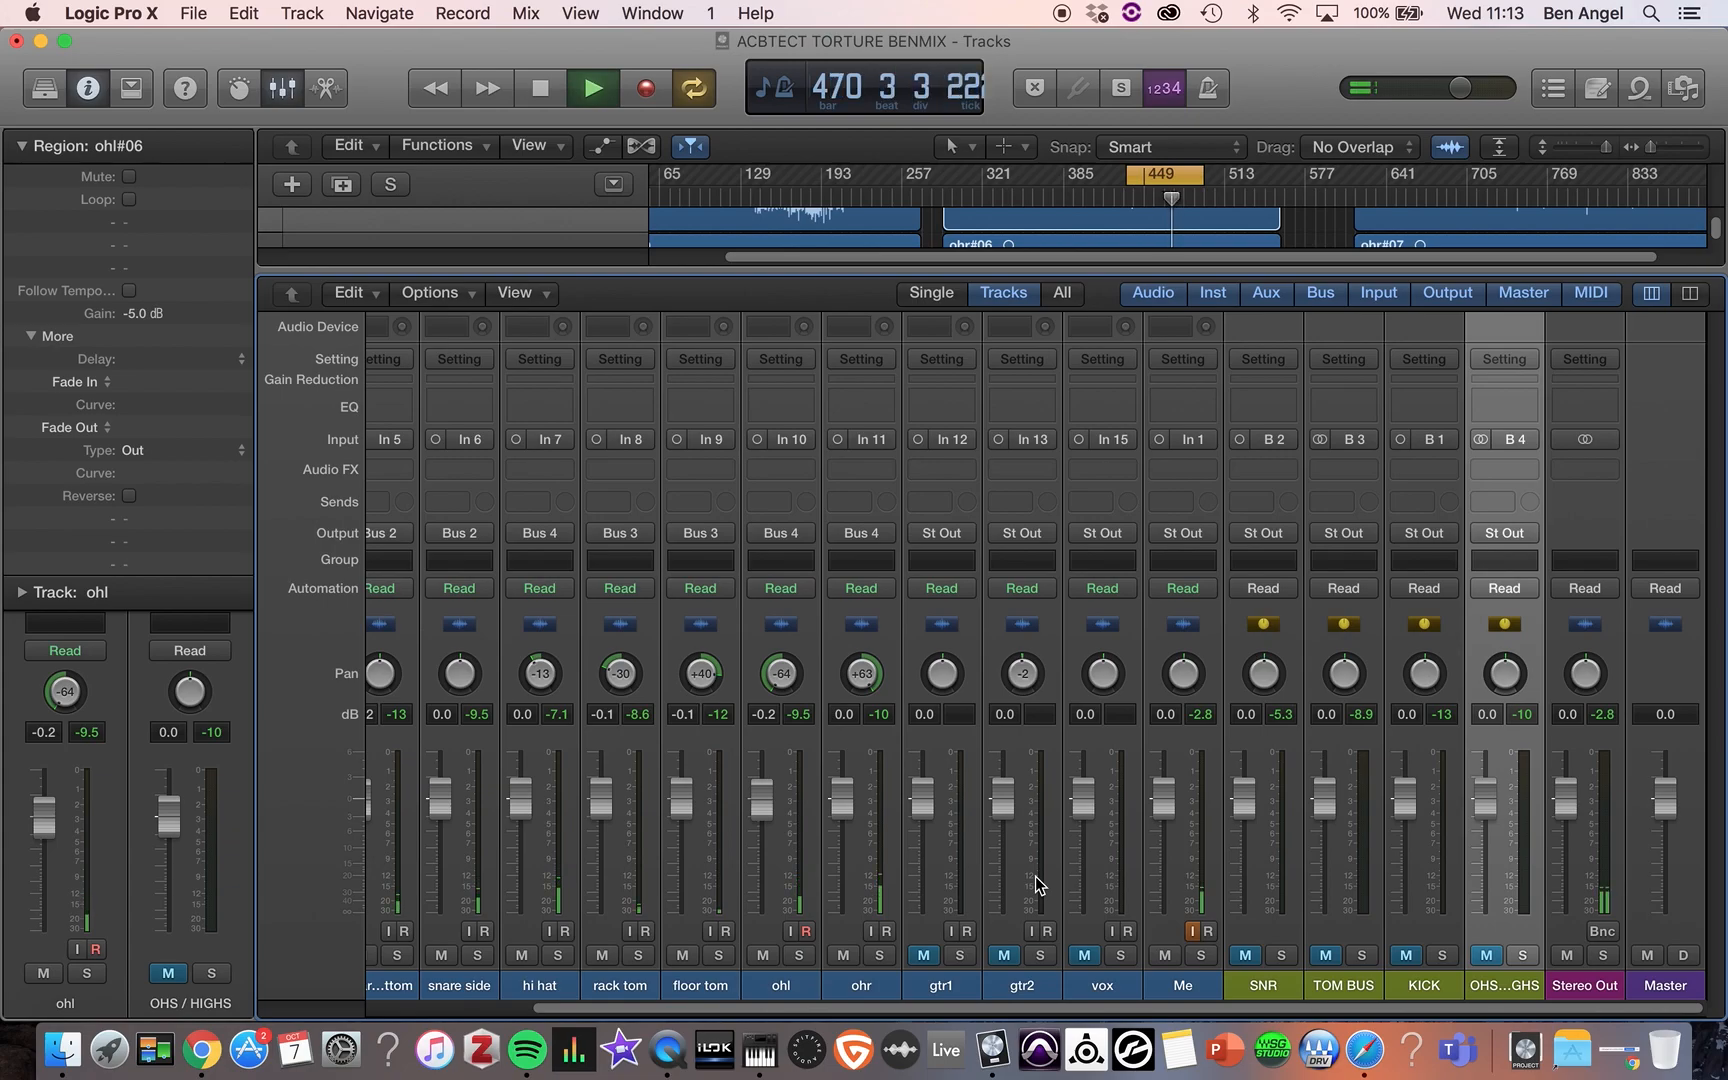
{"action": "left_click_drag", "start_coordinate": [937, 669], "coordinate": [937, 698]}
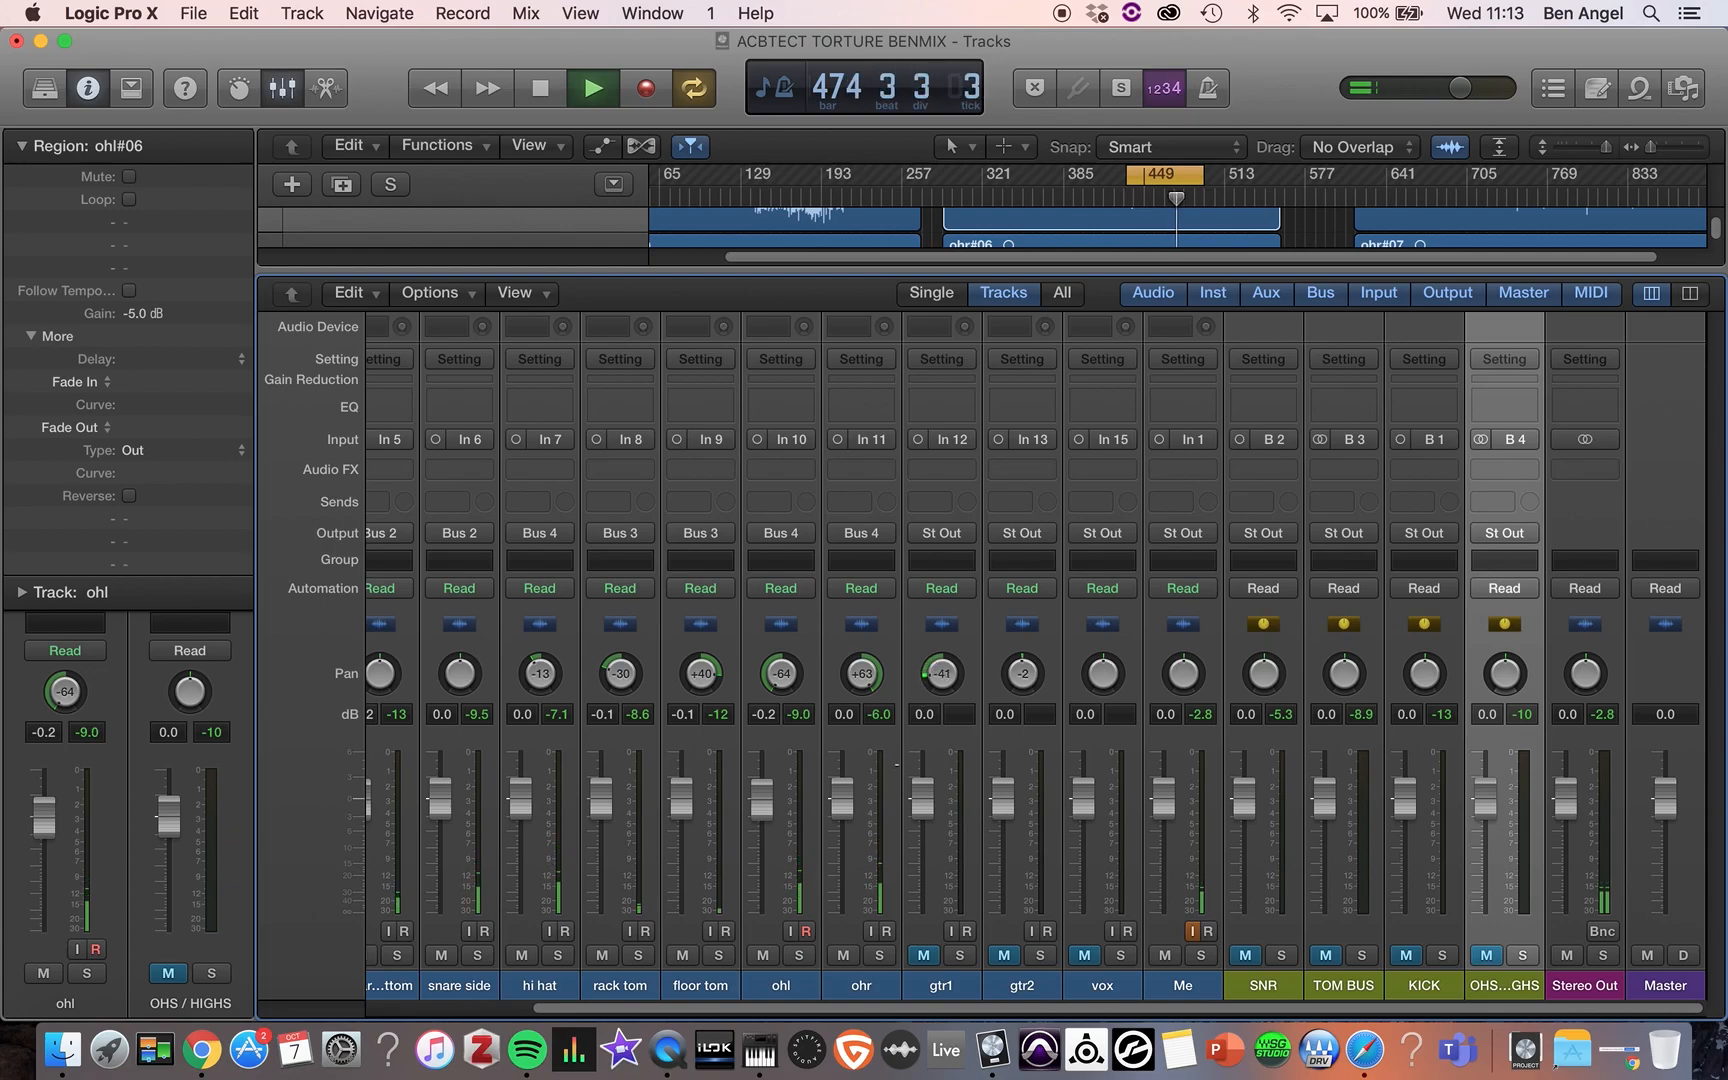
{"action": "left_click_drag", "start_coordinate": [1022, 673], "coordinate": [1022, 648]}
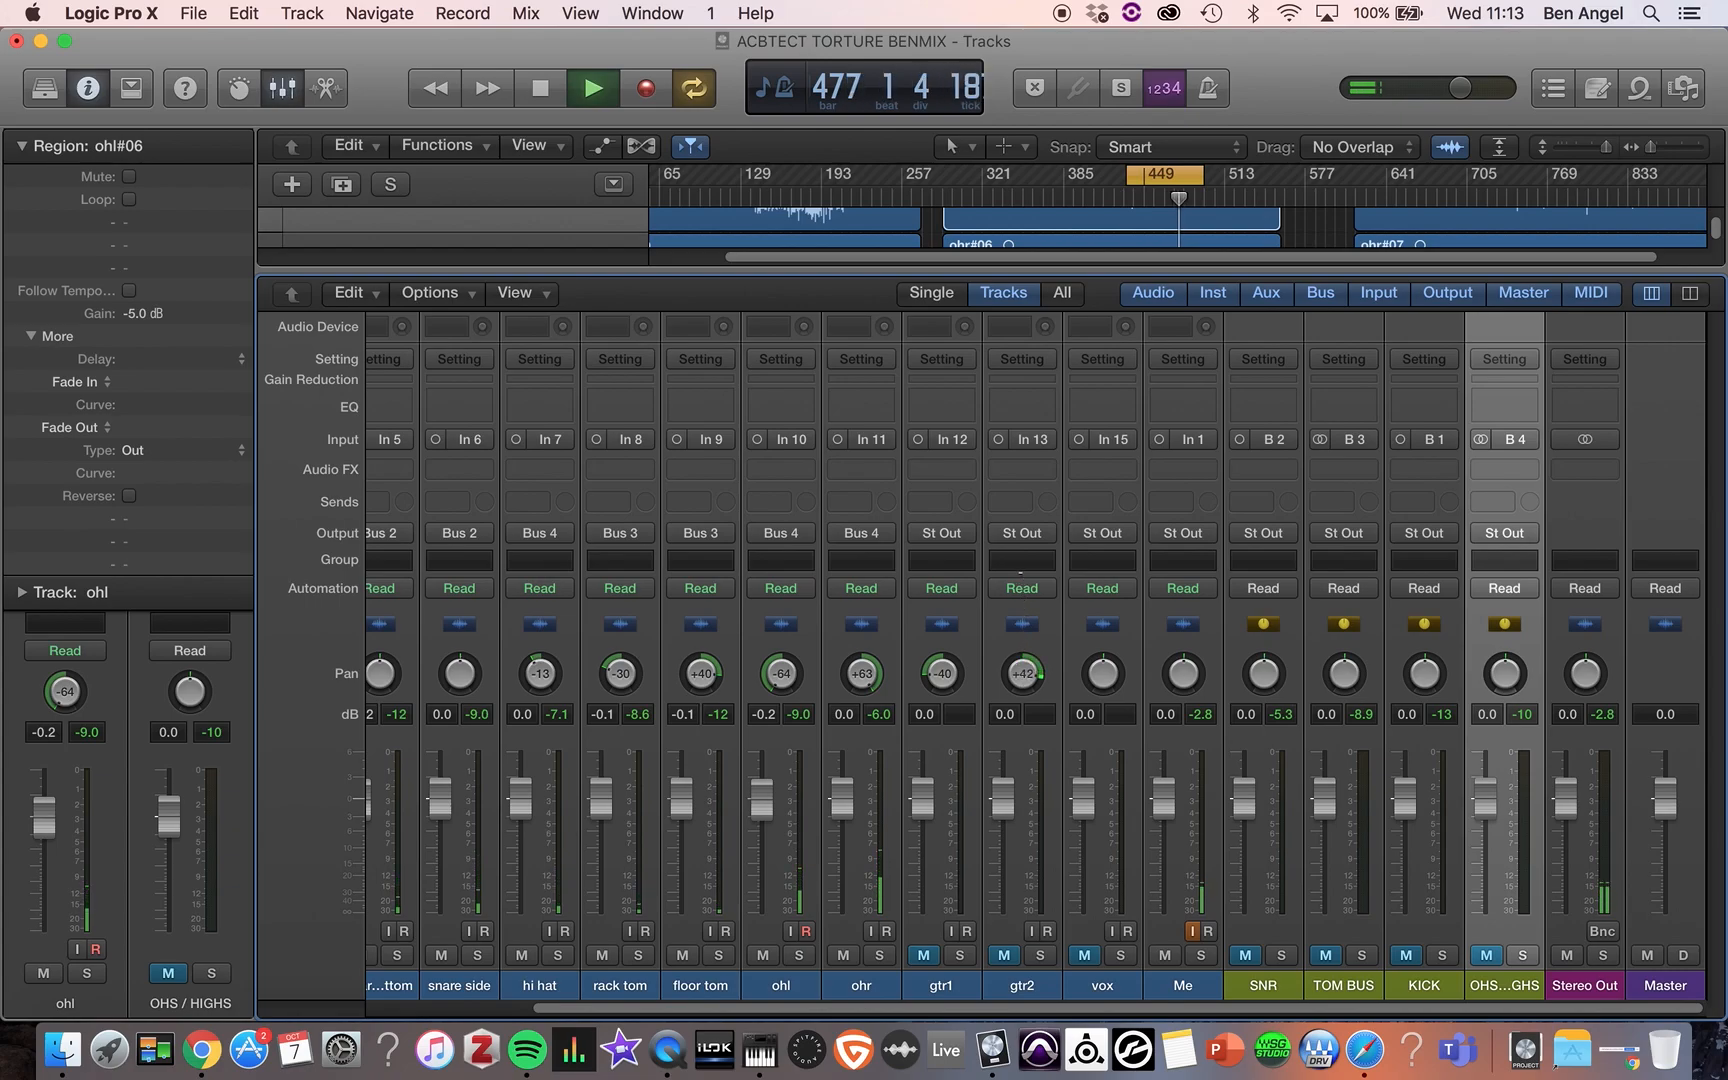
{"action": "left_click_drag", "start_coordinate": [1018, 580], "coordinate": [1017, 578]}
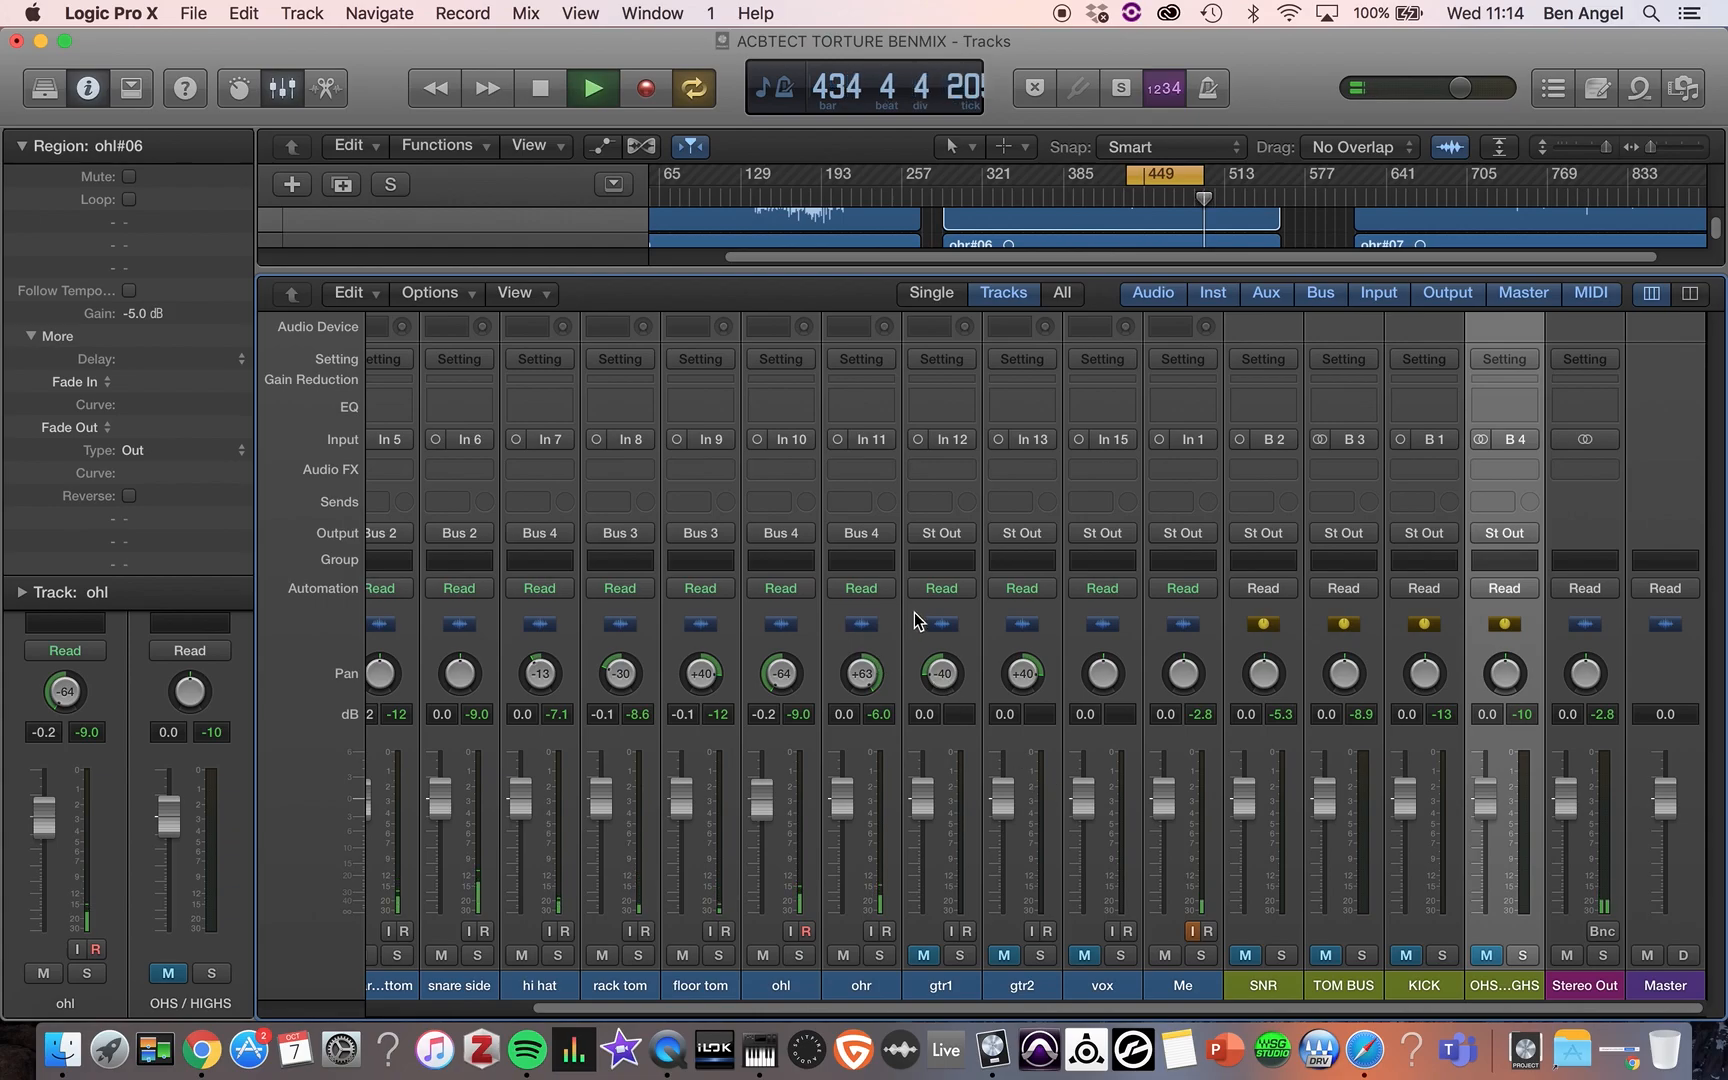
- Route the output of both the gtr1 and gtr2 channels to Bus 5
{"action": "left_click_drag", "start_coordinate": [913, 639], "coordinate": [1038, 538]}
{"action": "left_click", "coordinate": [1036, 533]}
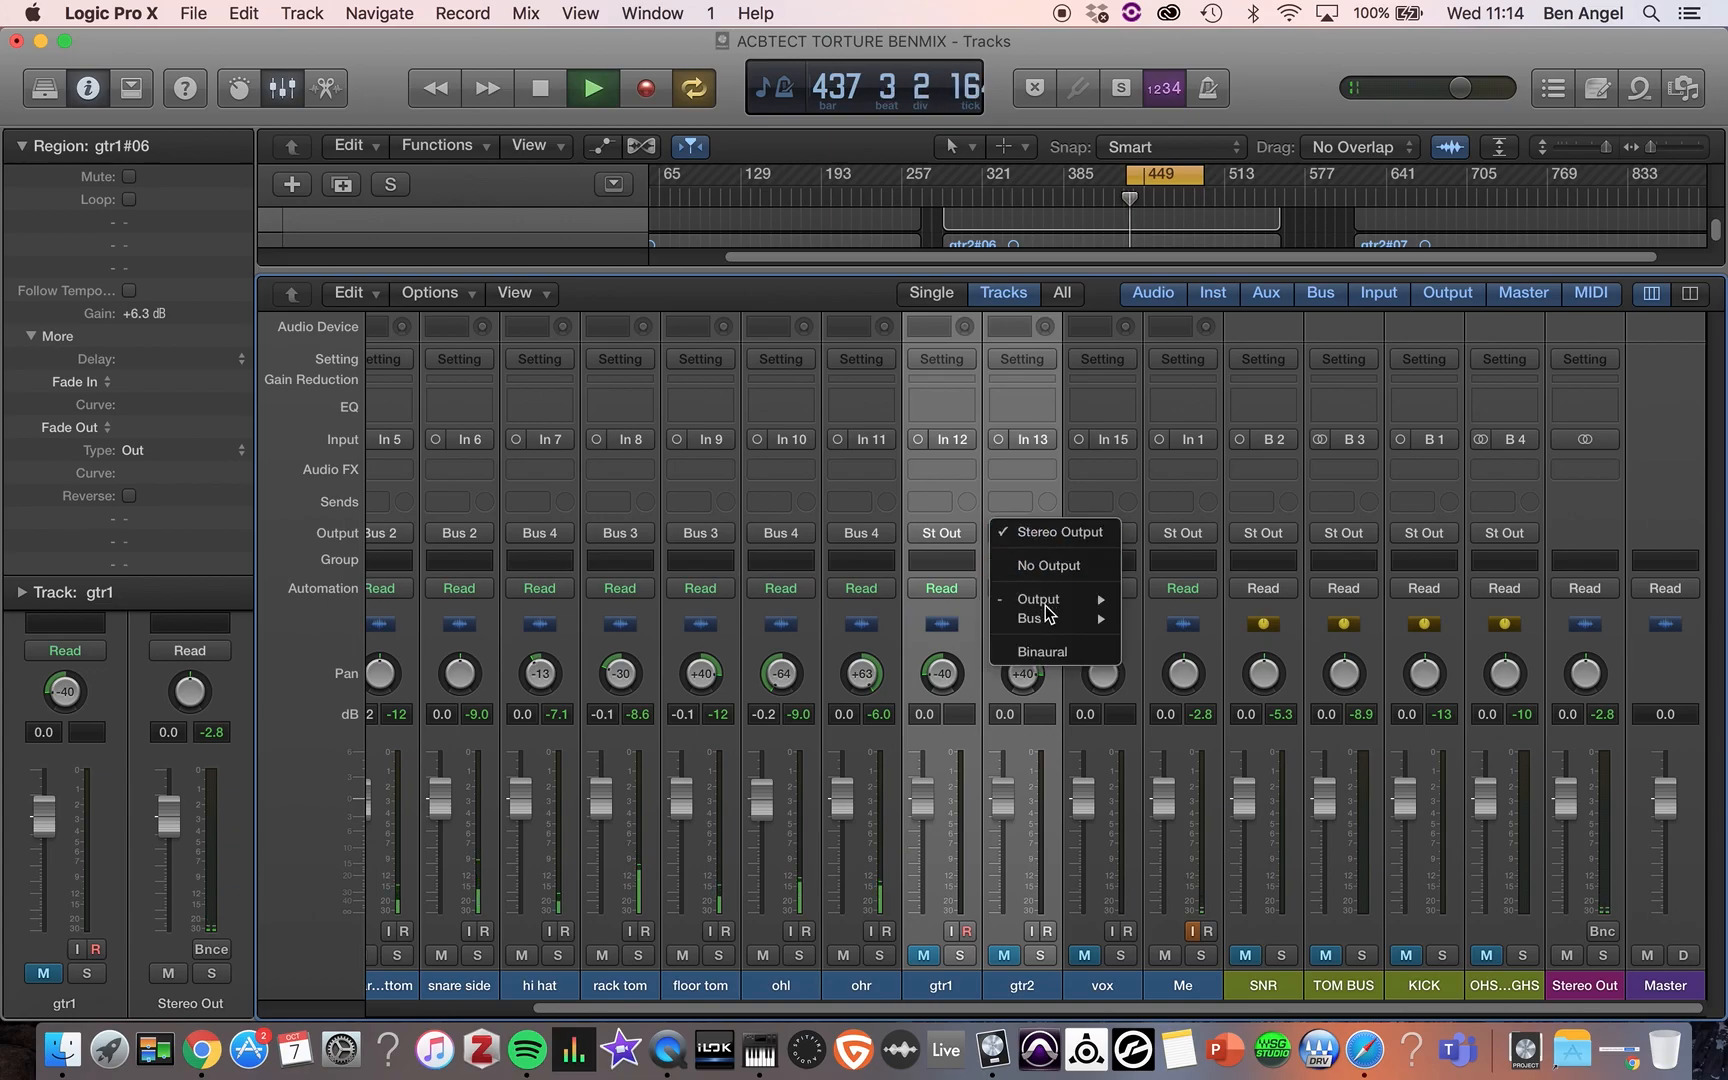
{"action": "mouse_move", "coordinate": [1047, 621]}
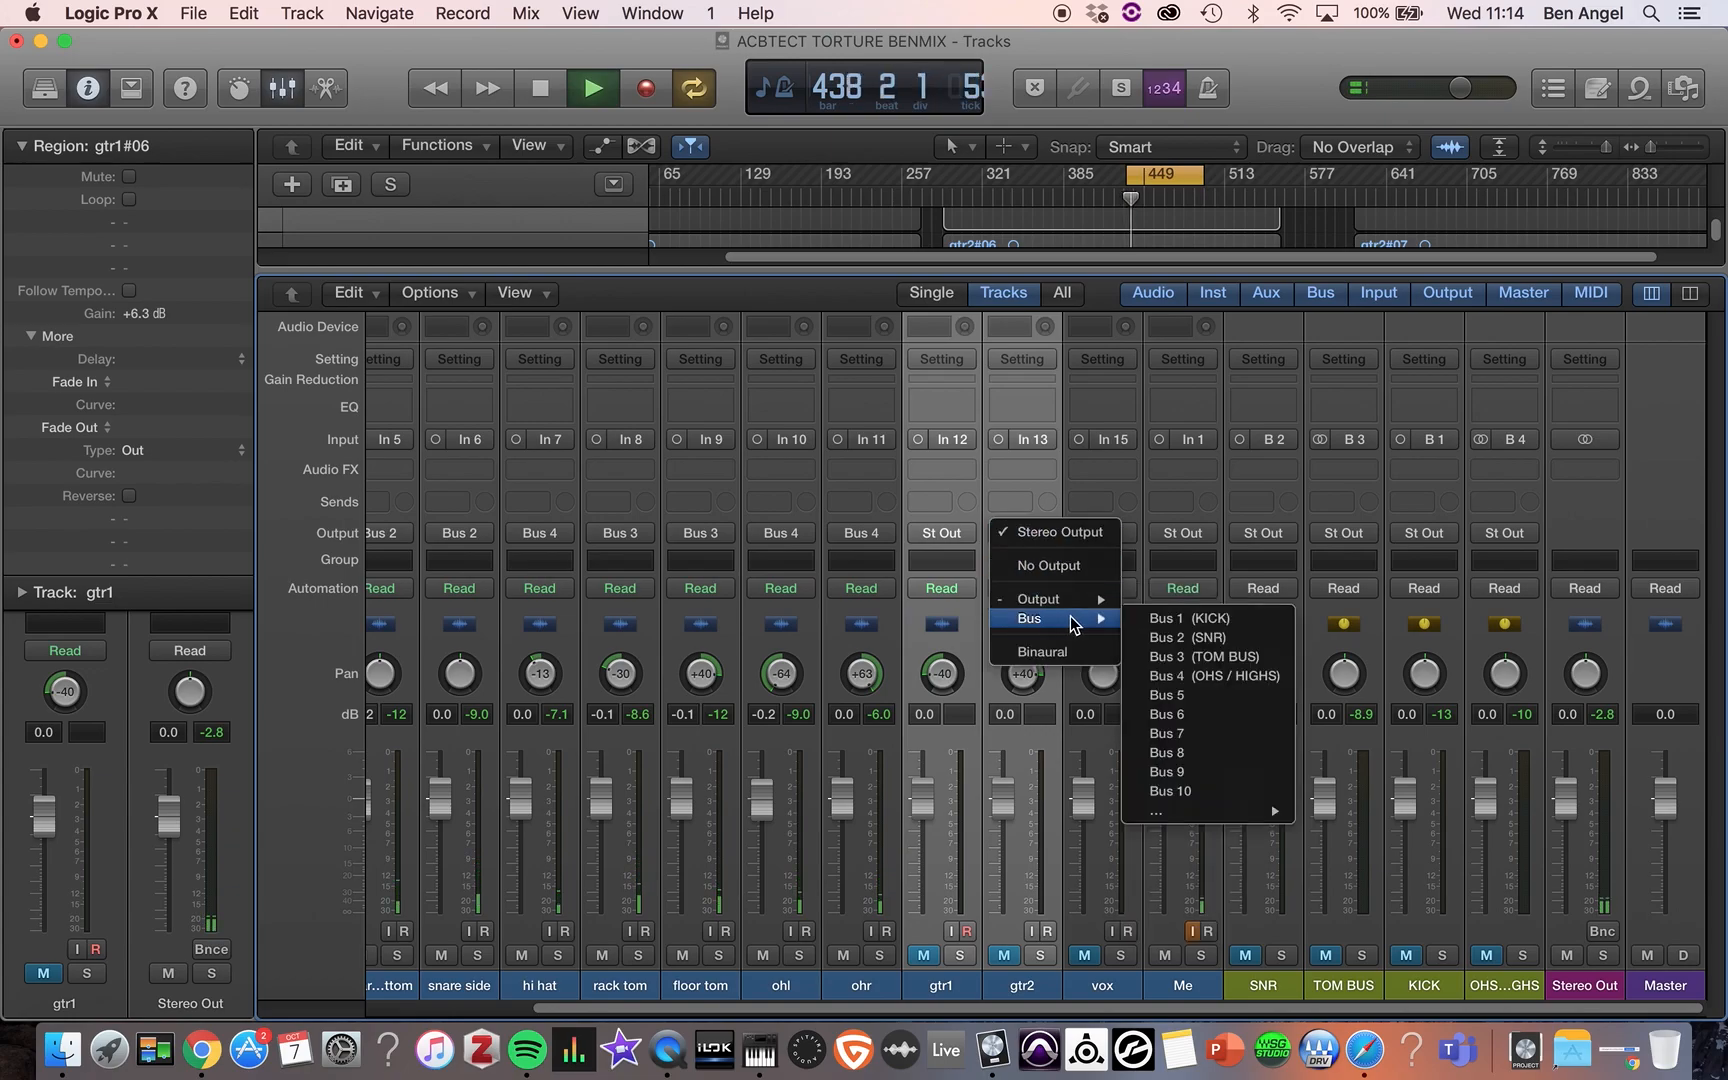
{"action": "left_click", "coordinate": [1156, 697]}
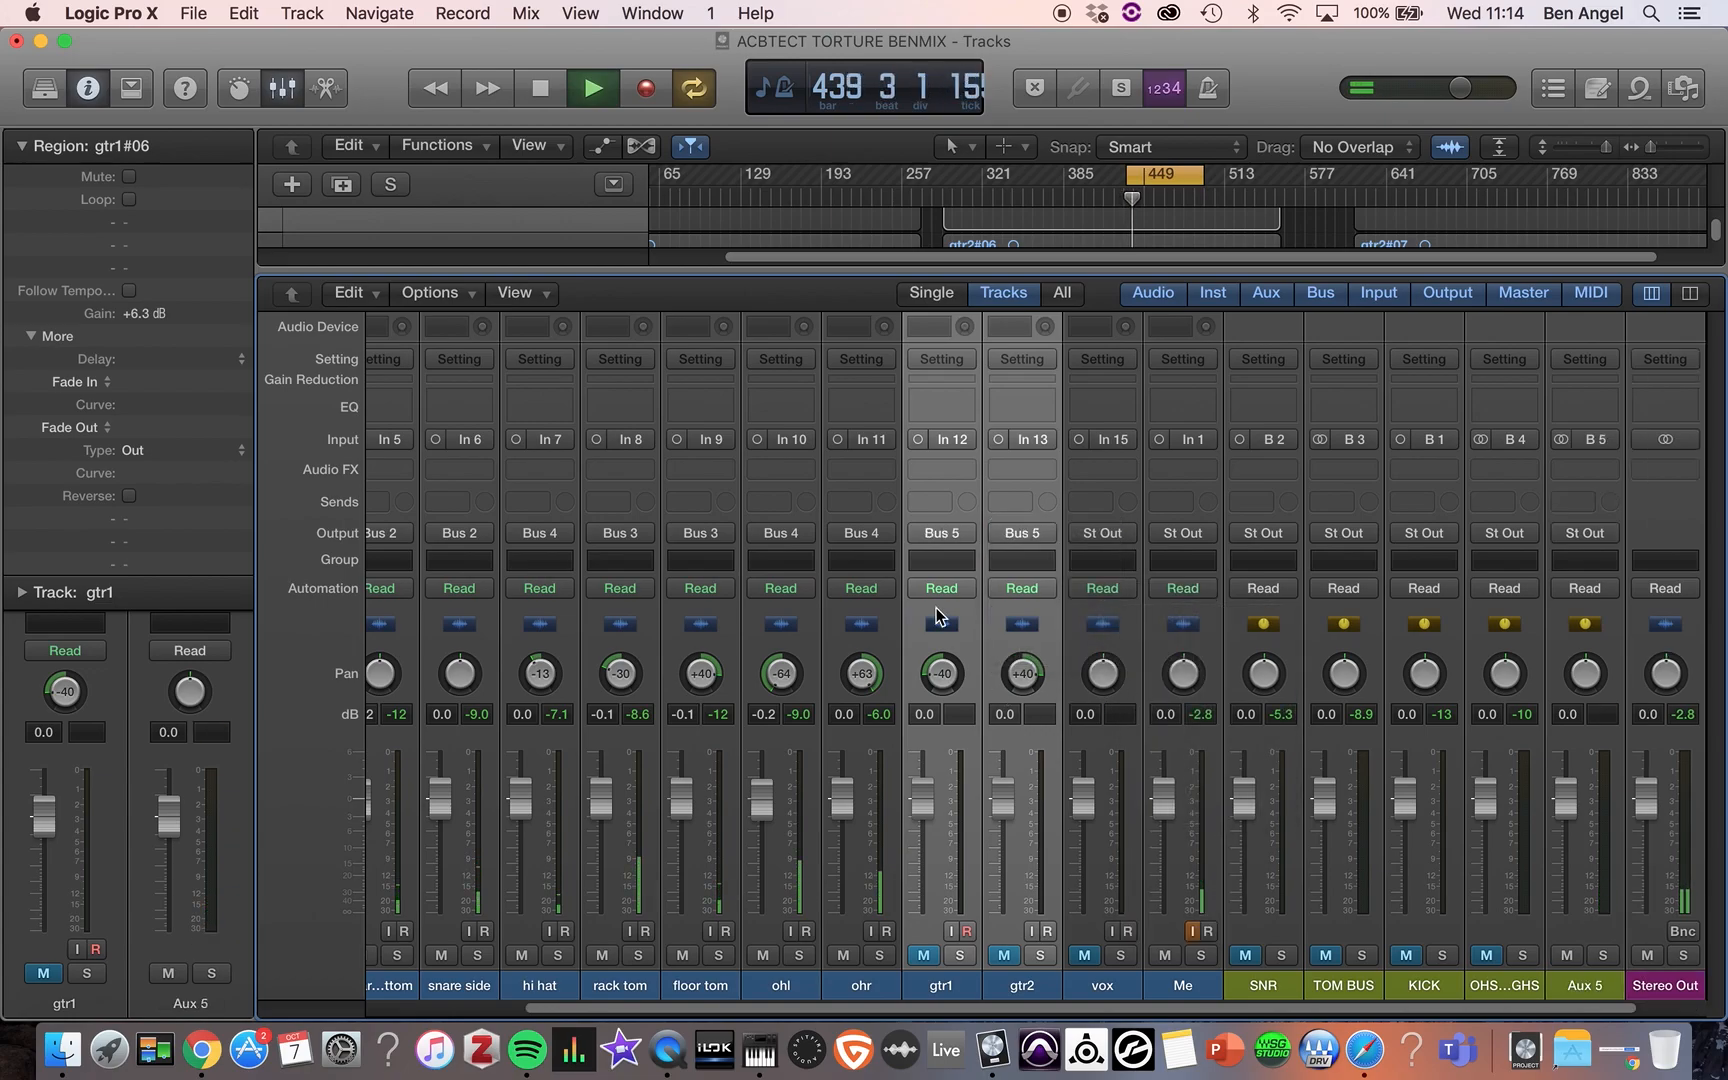
- Rename the Aux 5 channel as GTRS
{"action": "scroll", "coordinate": [938, 615], "scroll_direction": "right", "scroll_amount": 2}
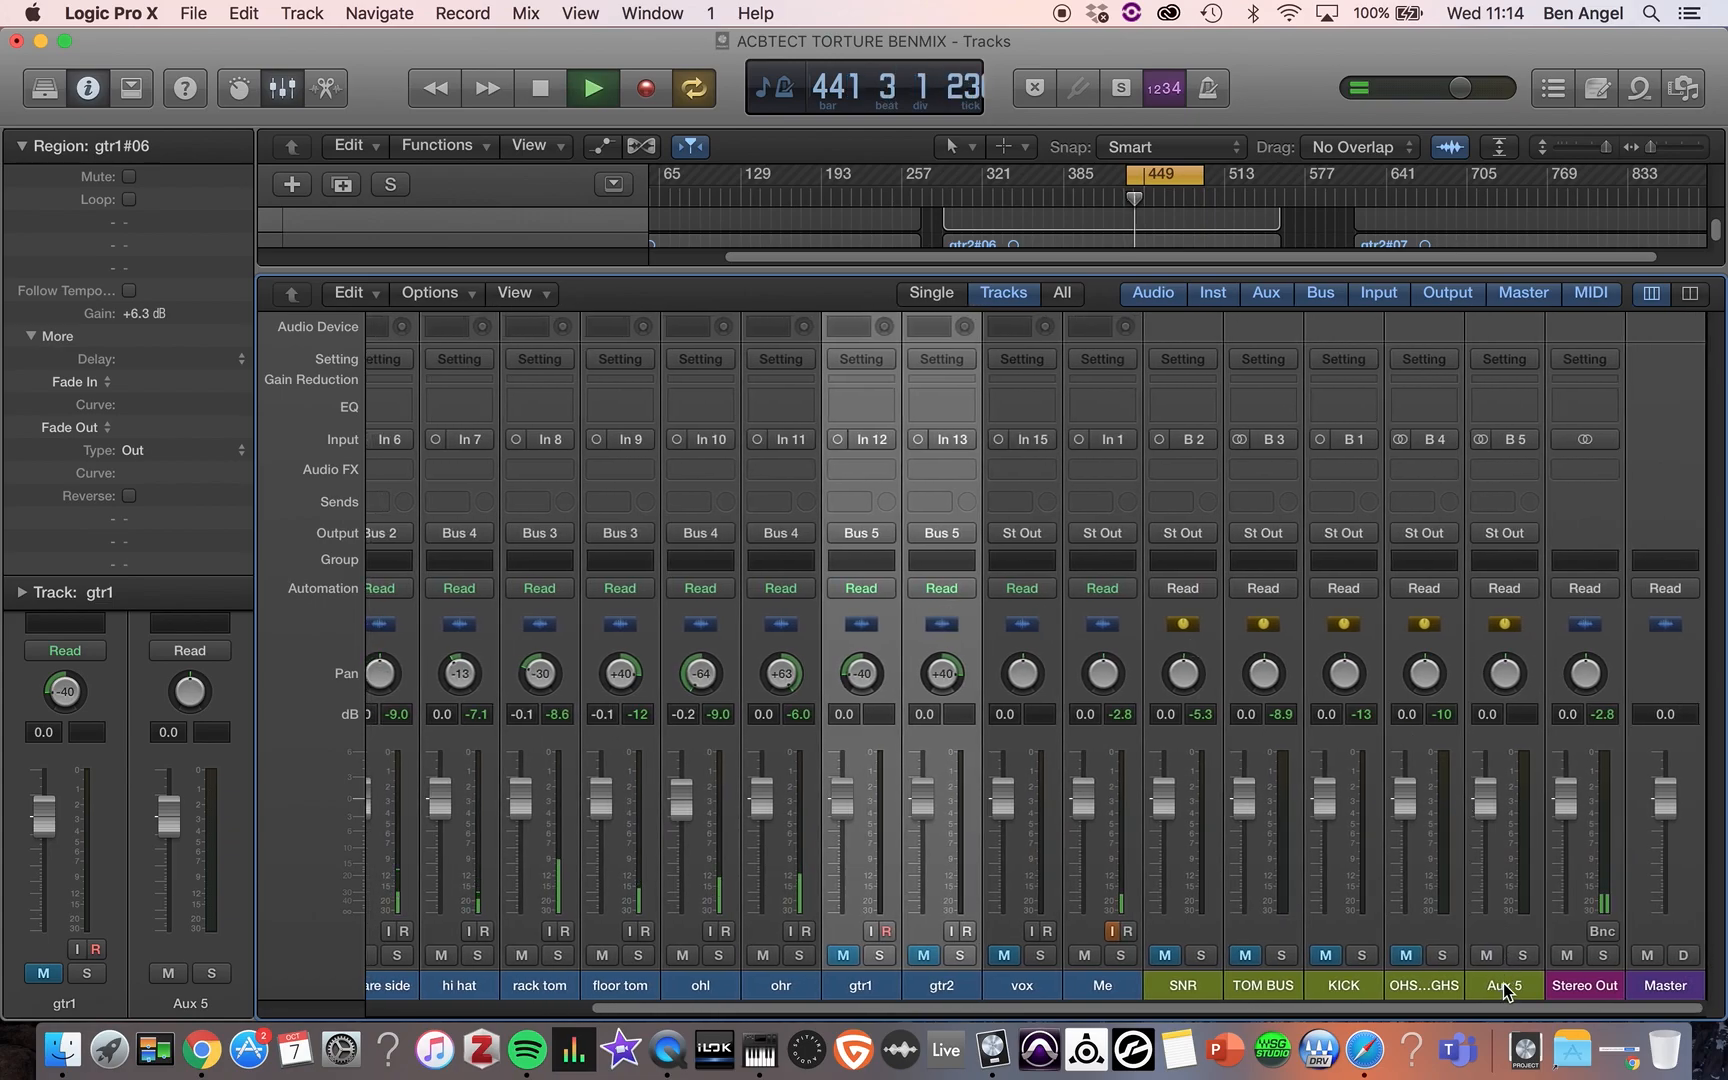
{"action": "left_click", "coordinate": [1503, 983]}
{"action": "type", "text": "G"}
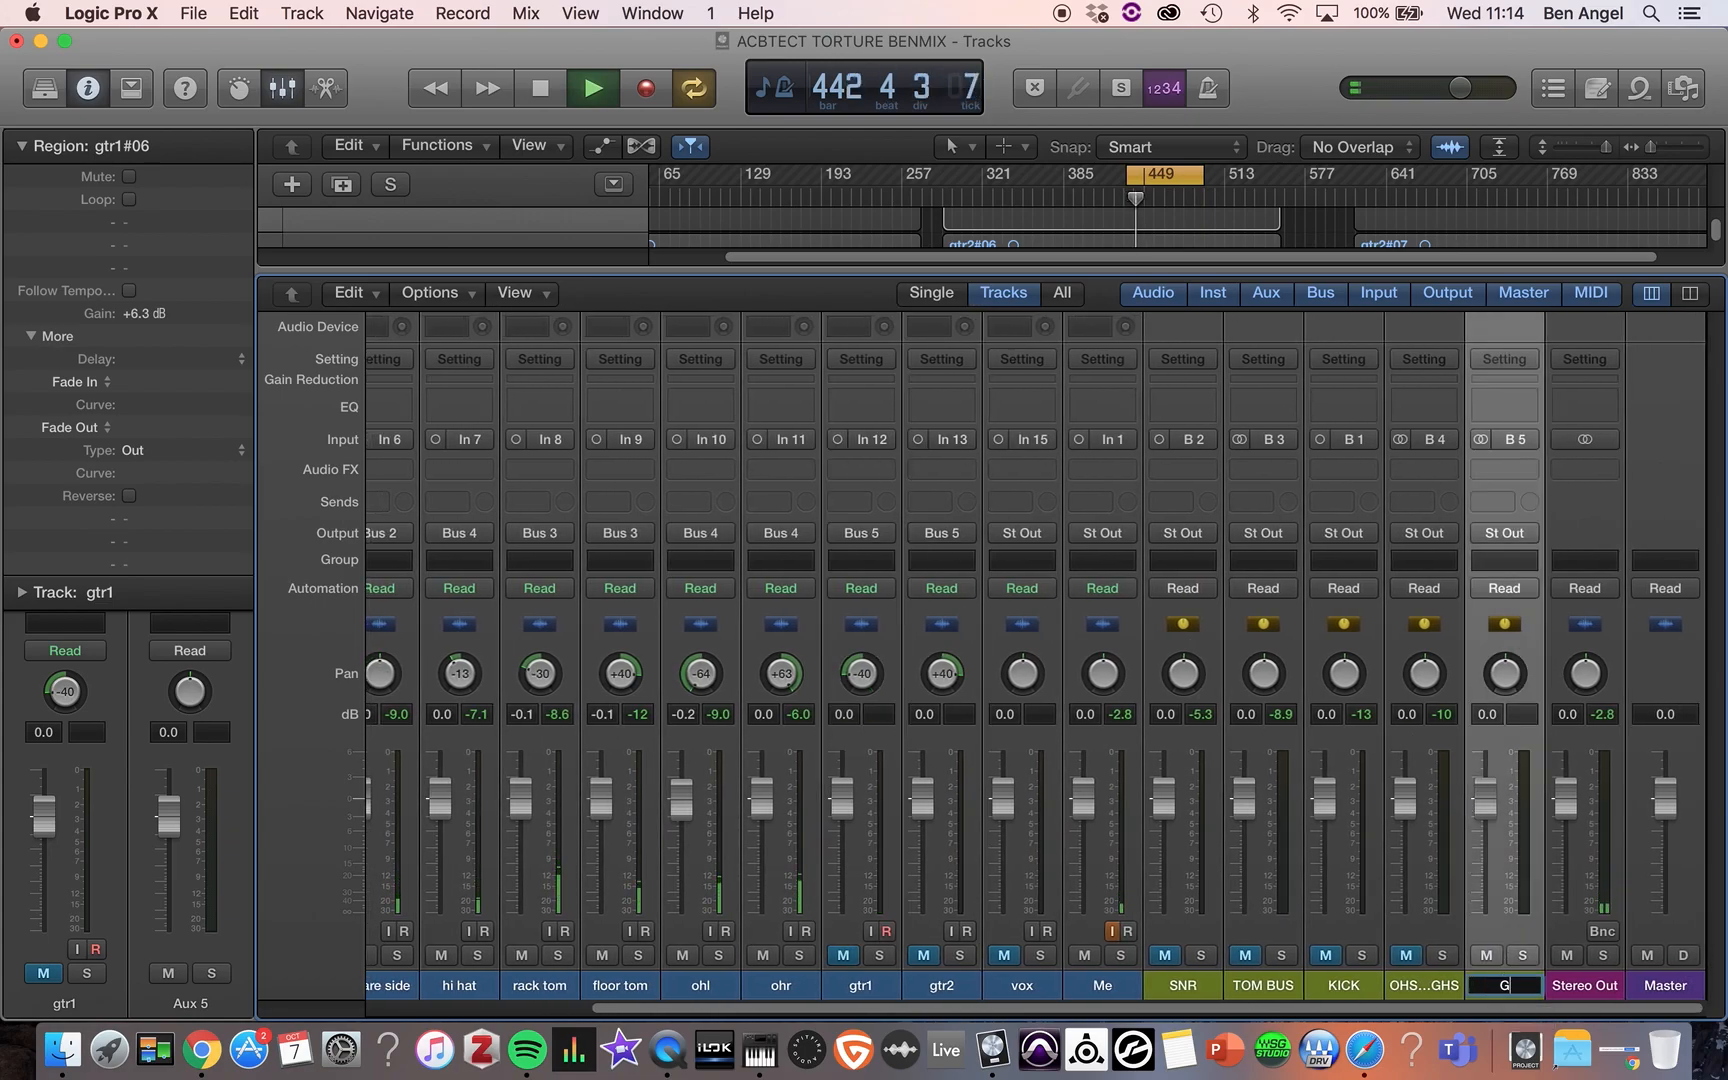
{"action": "type", "text": "TRS"}
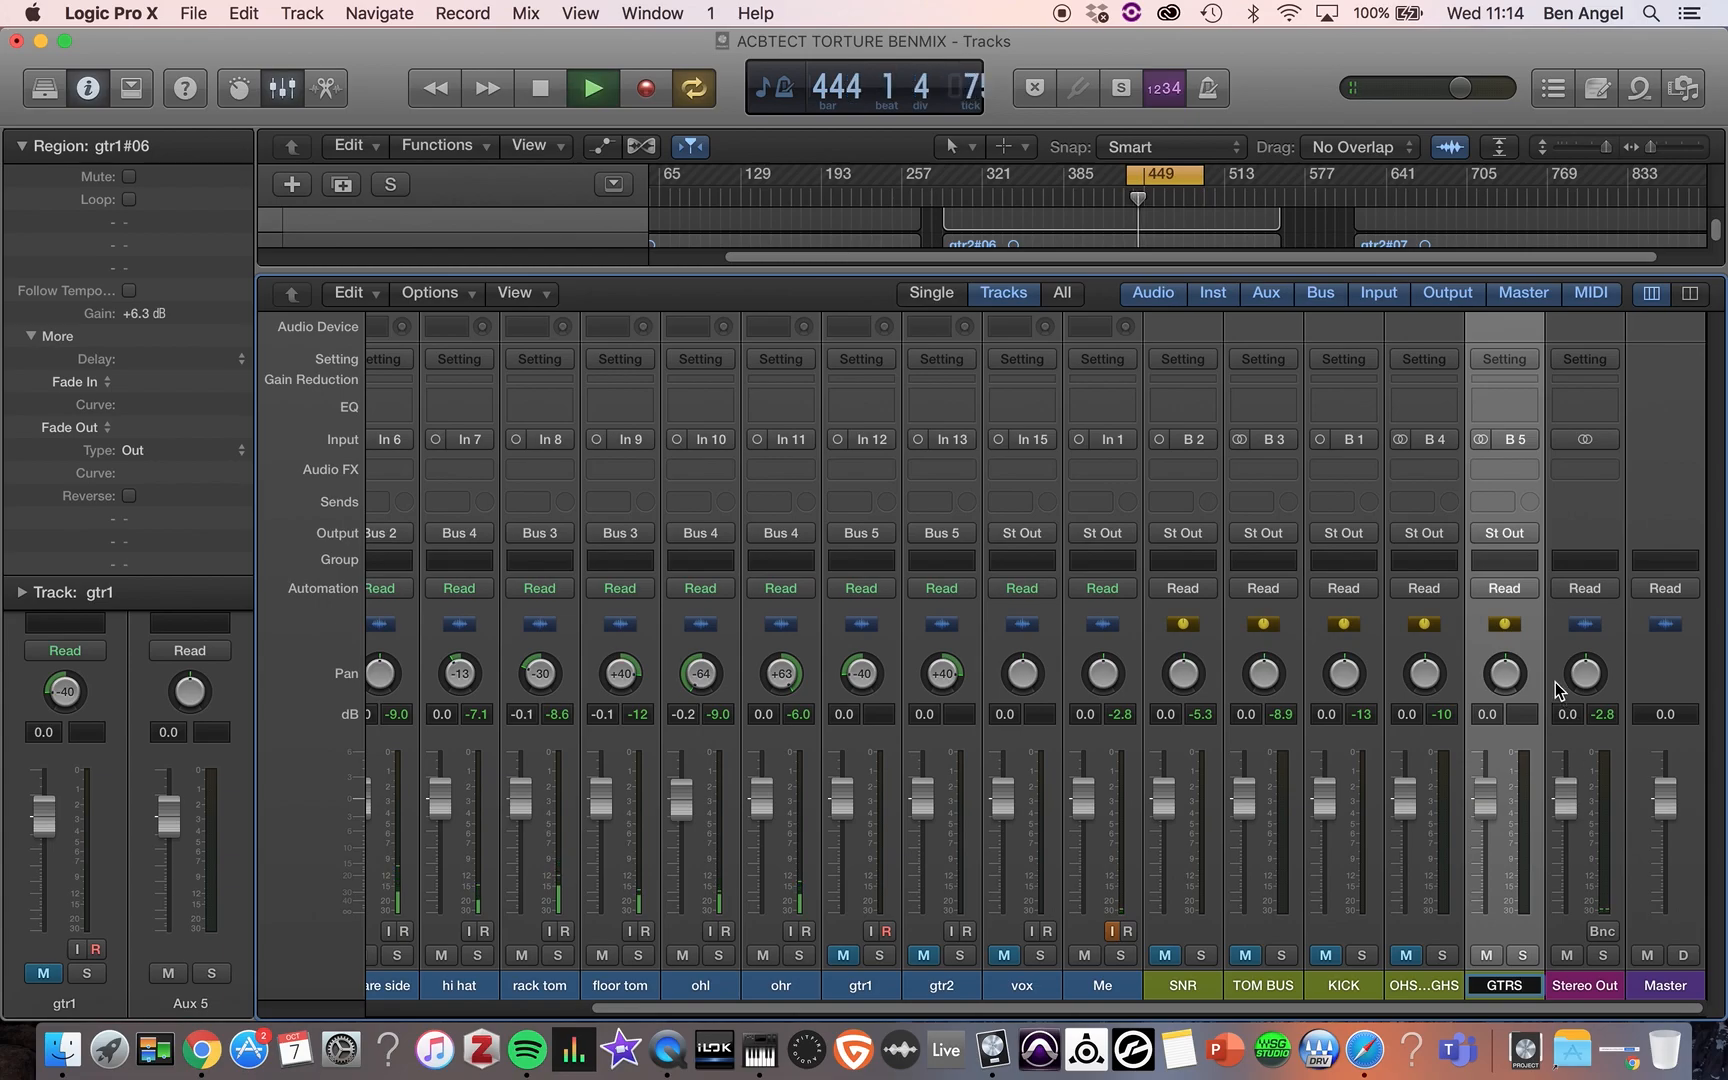
{"action": "key", "text": "Return"}
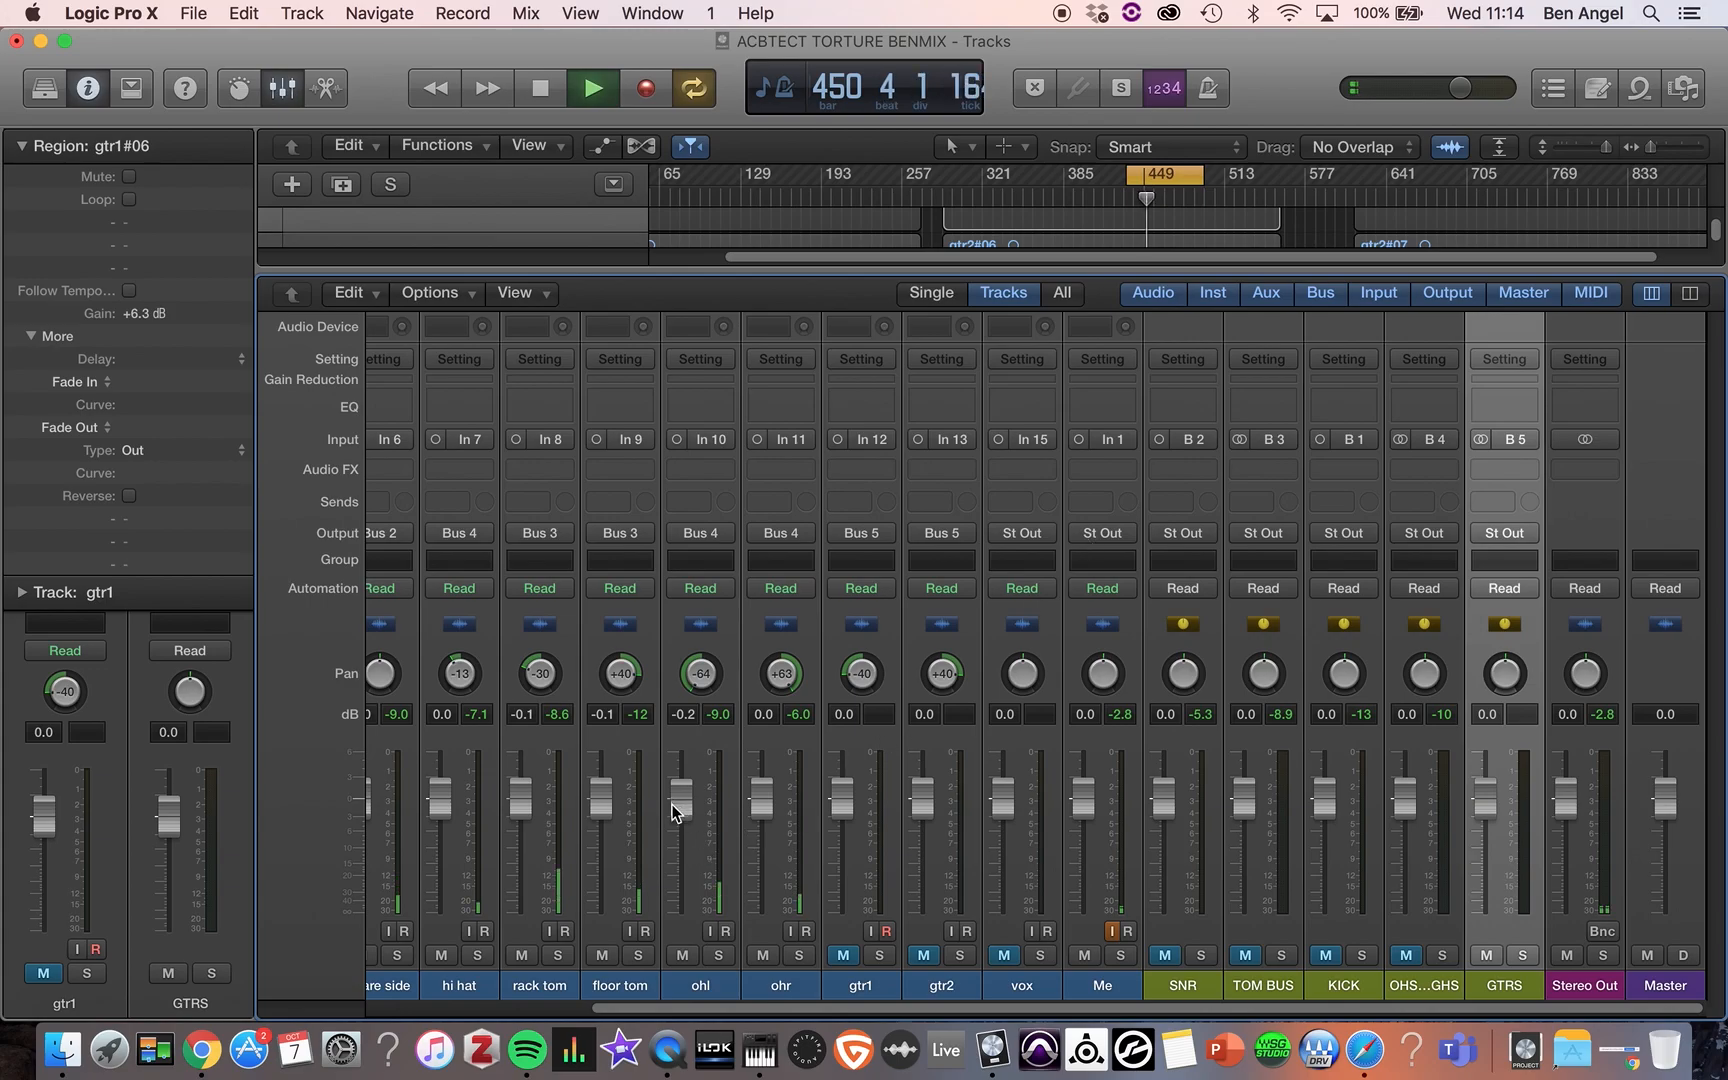
- Unmute the KICK bus channel
{"action": "scroll", "coordinate": [672, 805], "scroll_direction": "left", "scroll_amount": 3}
{"action": "scroll", "coordinate": [672, 812], "scroll_direction": "right", "scroll_amount": 1}
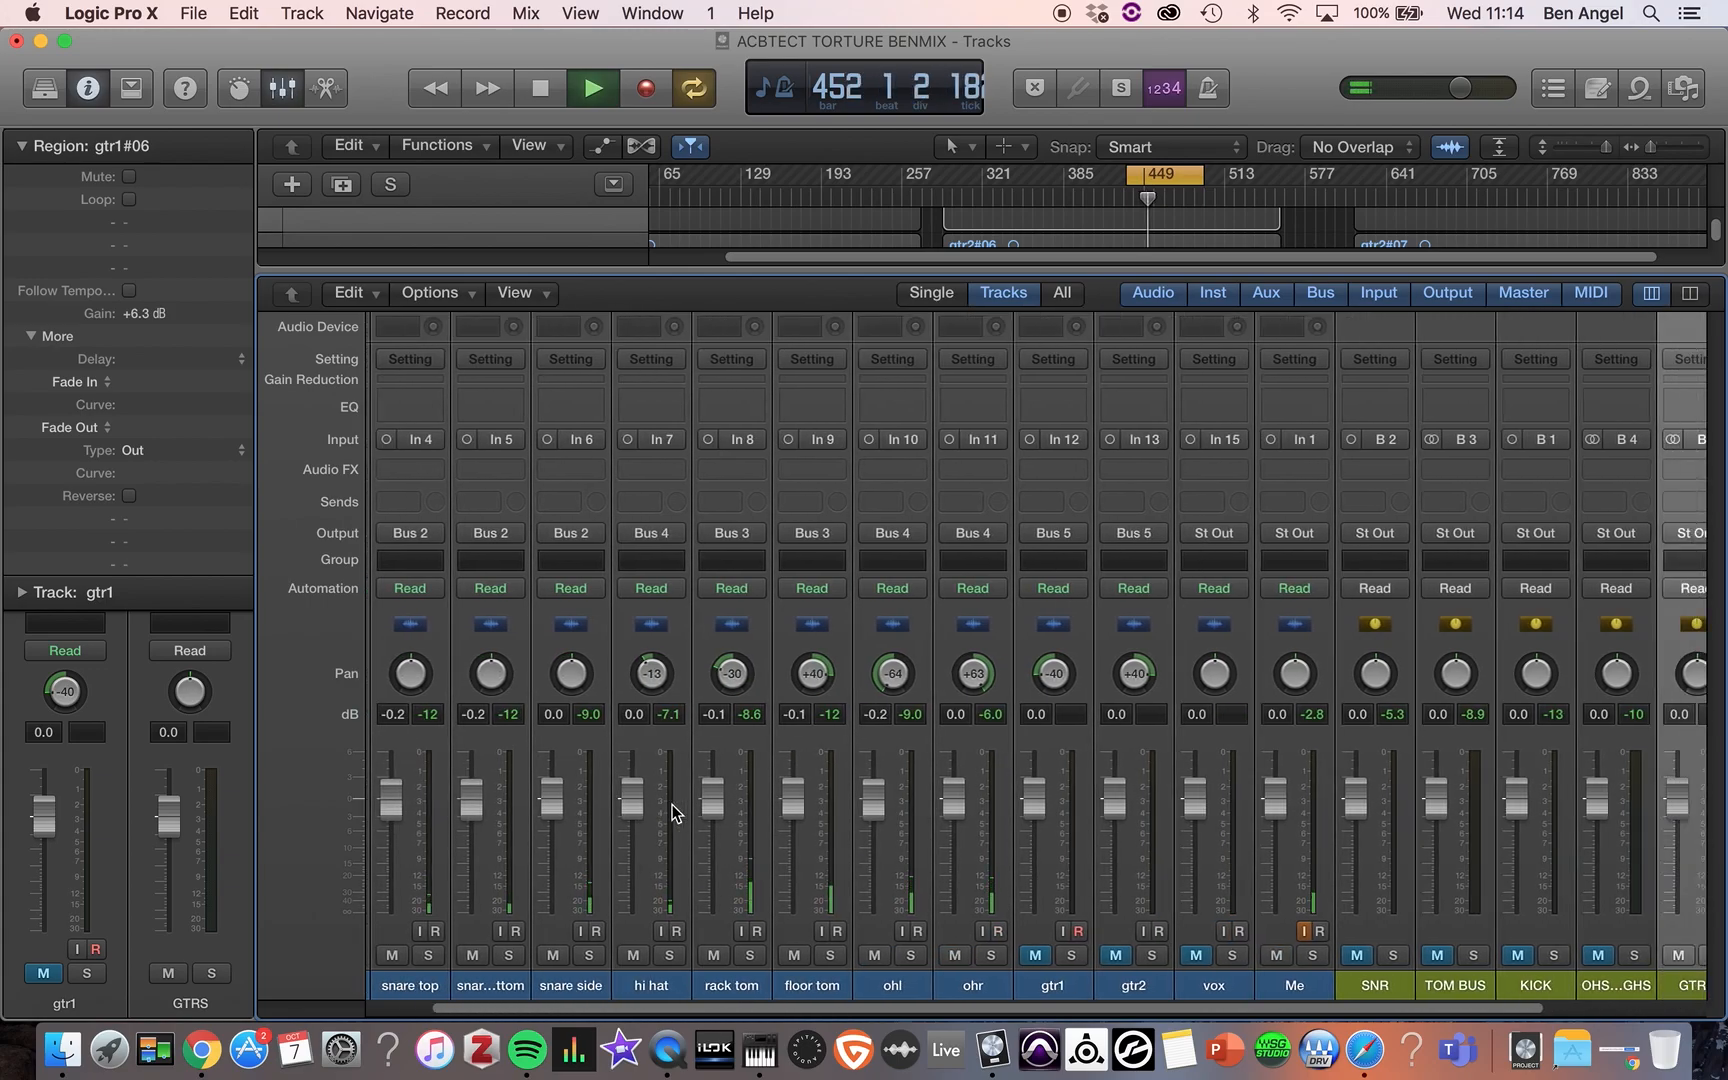
{"action": "scroll", "coordinate": [672, 806], "scroll_direction": "right", "scroll_amount": 6}
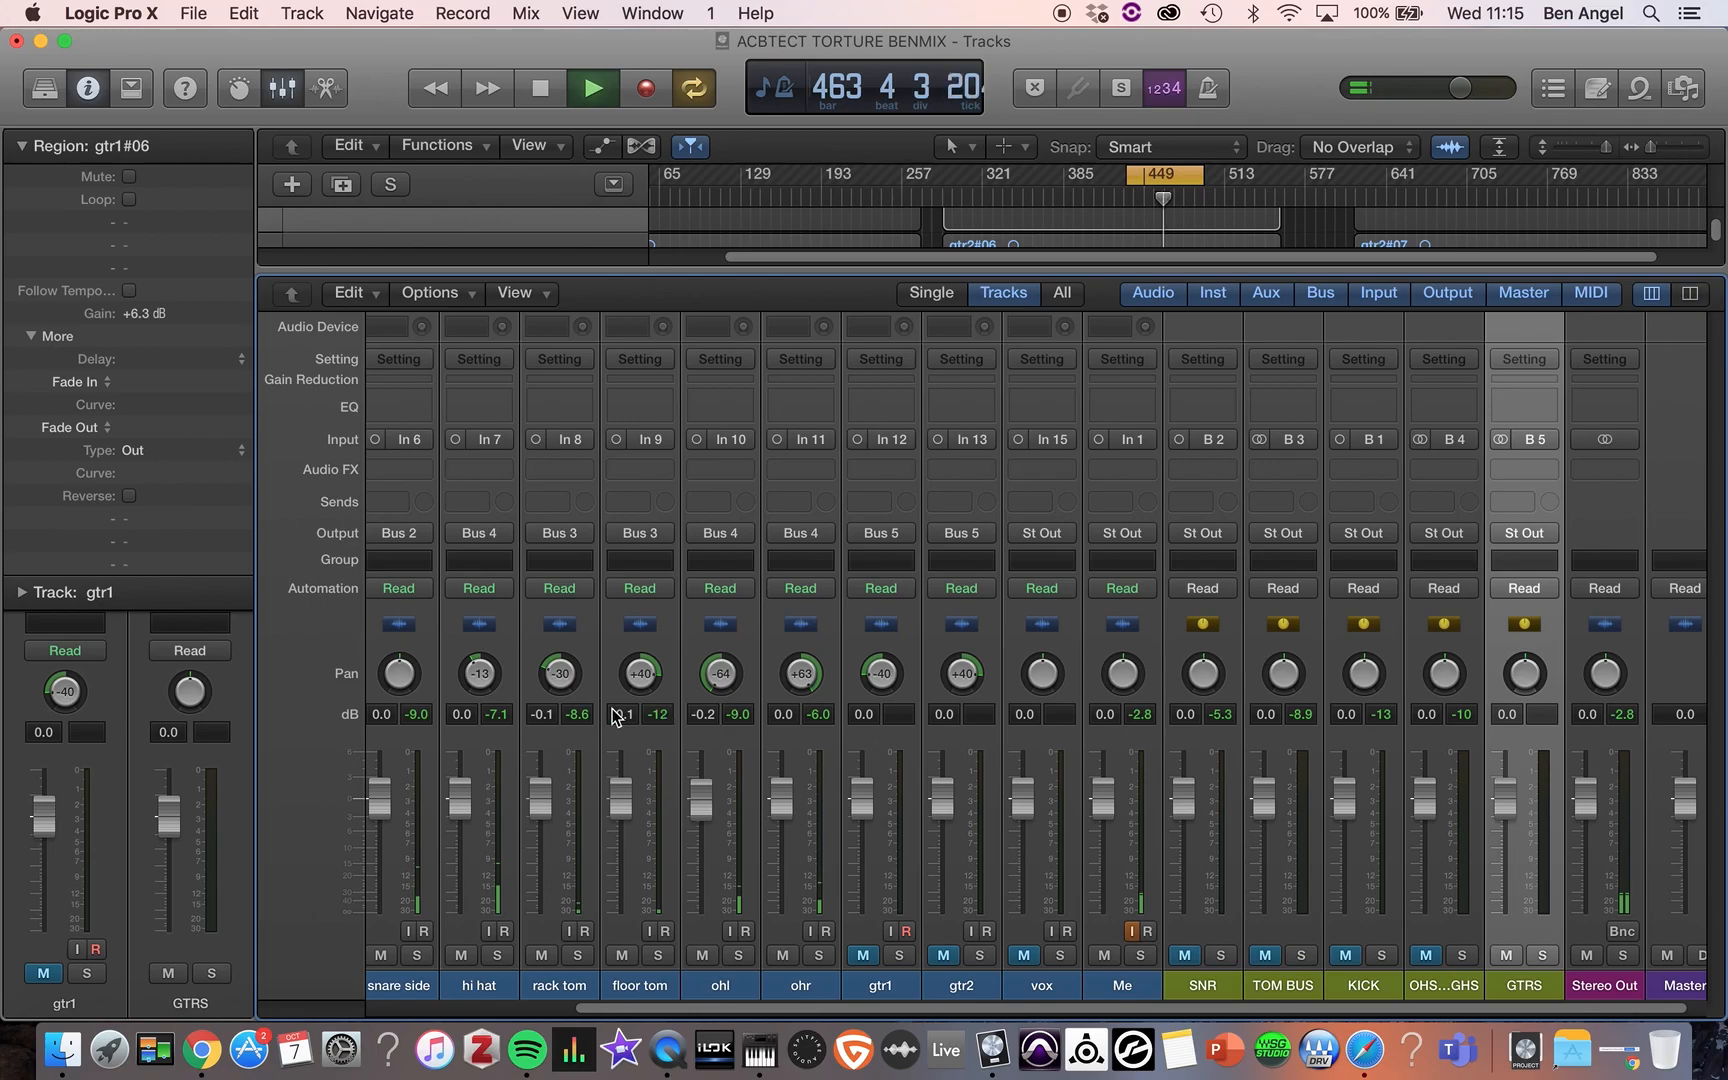
{"action": "left_click", "coordinate": [1345, 955]}
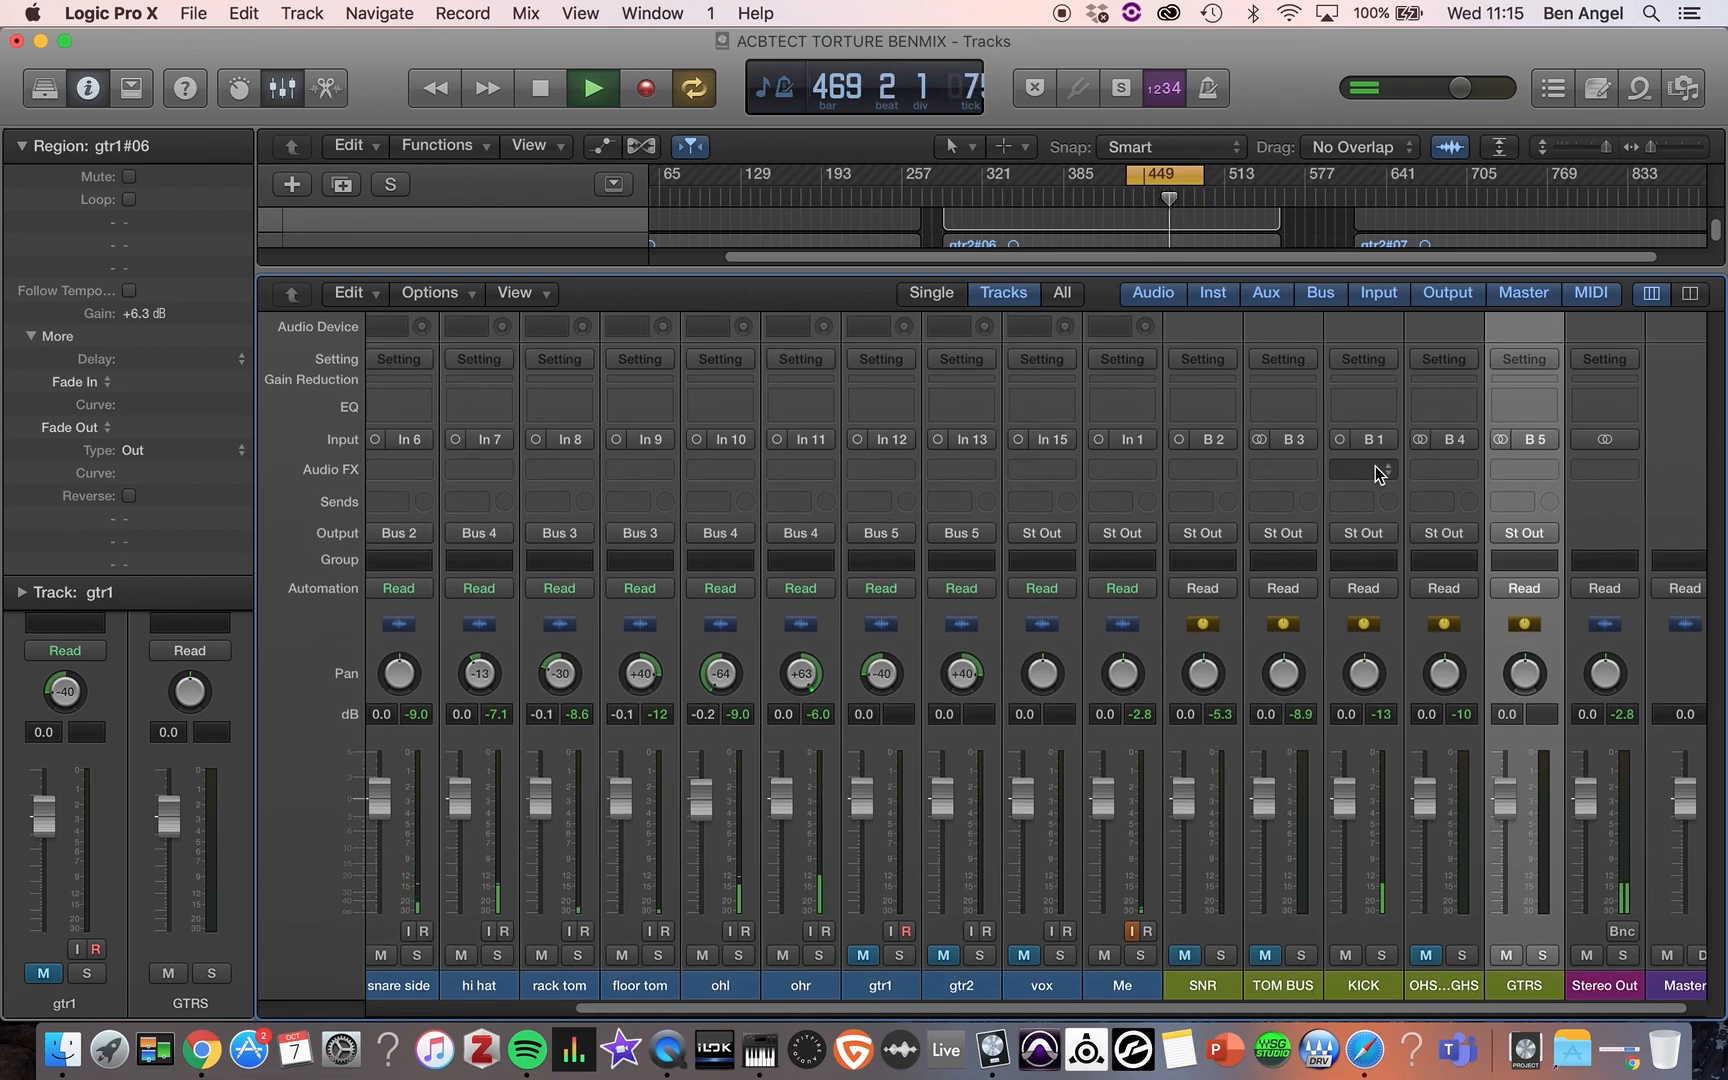
- Insert a mono Gain utility plug-in on the KICK bus channel
{"action": "left_click", "coordinate": [1376, 466]}
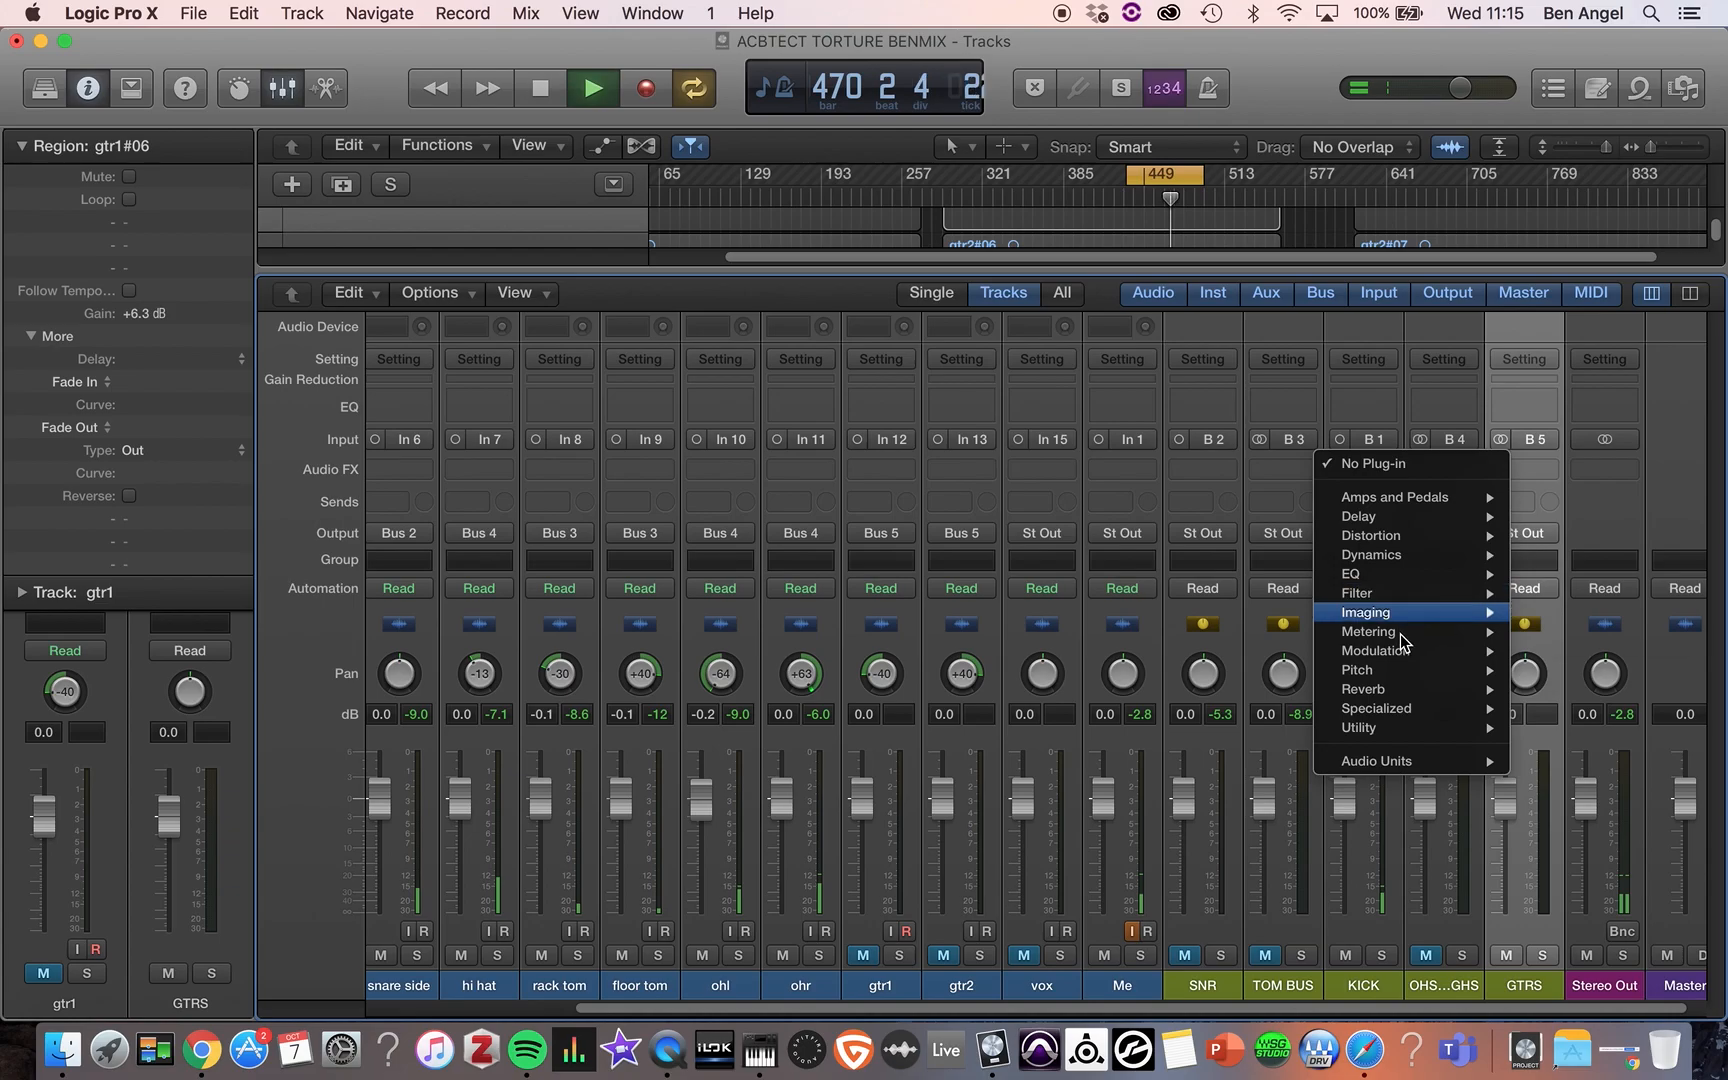
{"action": "mouse_move", "coordinate": [1388, 526]}
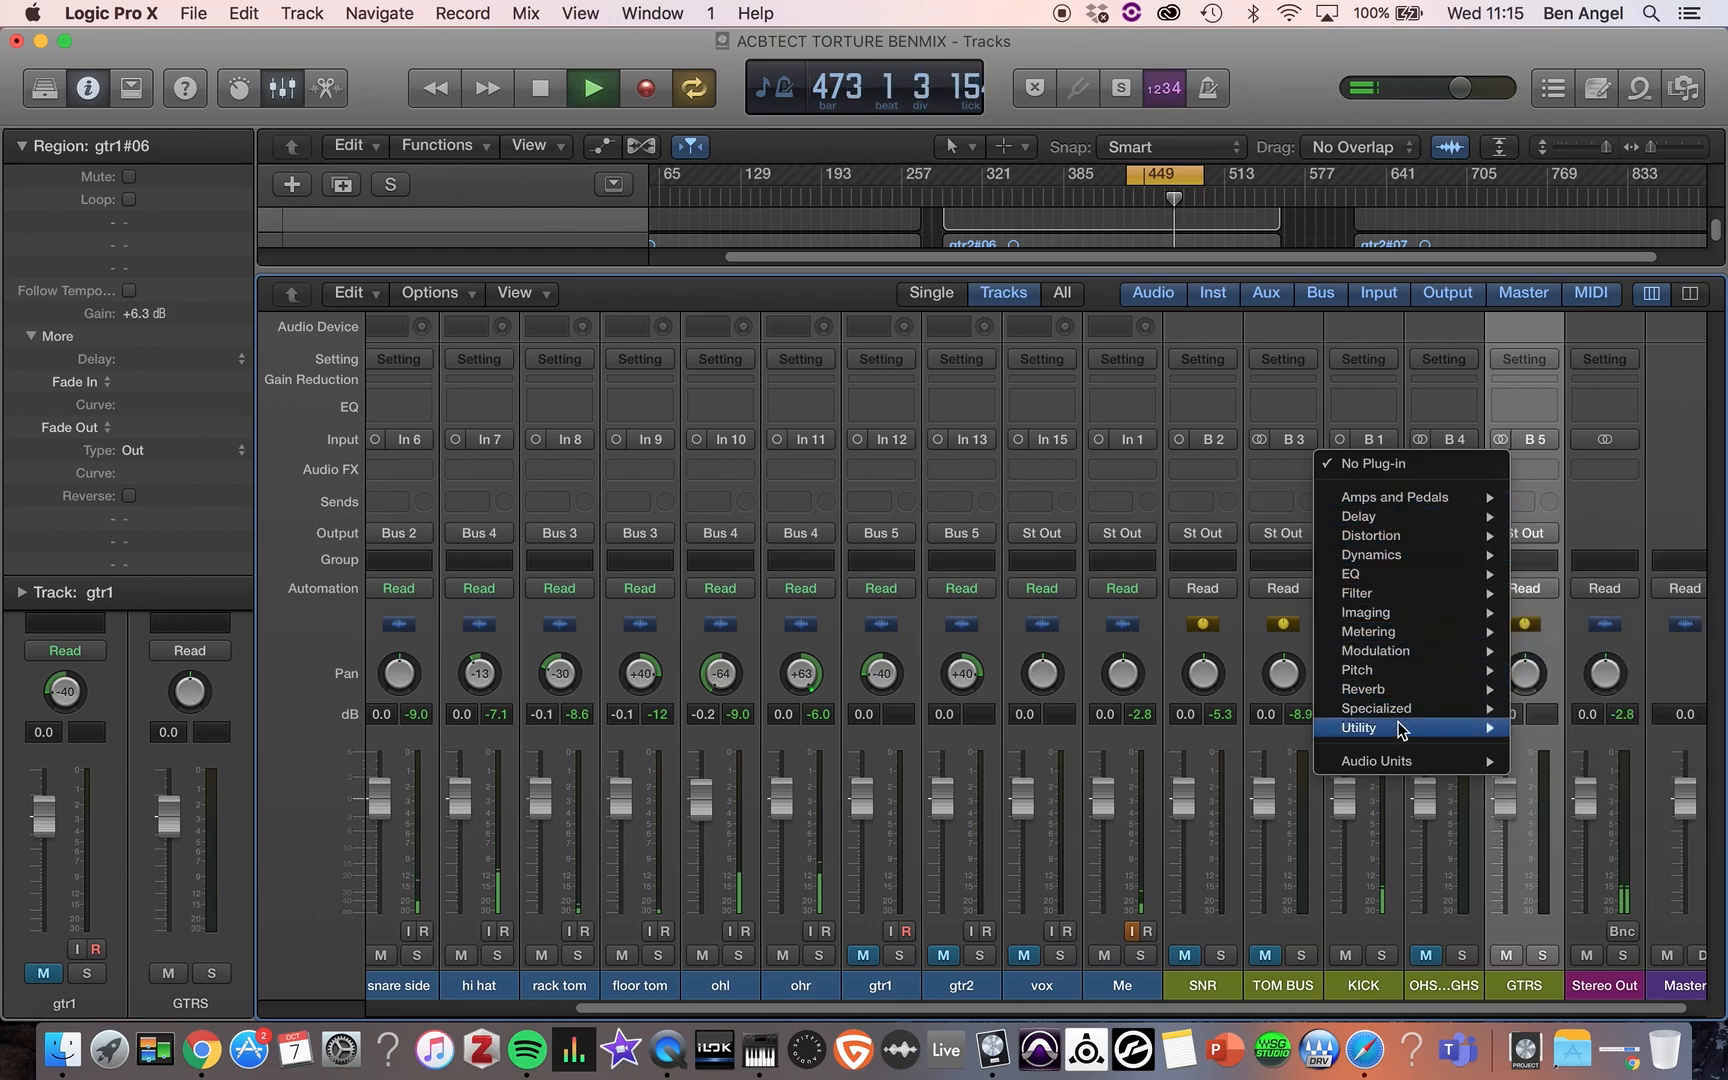
{"action": "mouse_move", "coordinate": [1401, 731]}
{"action": "mouse_move", "coordinate": [1547, 727]}
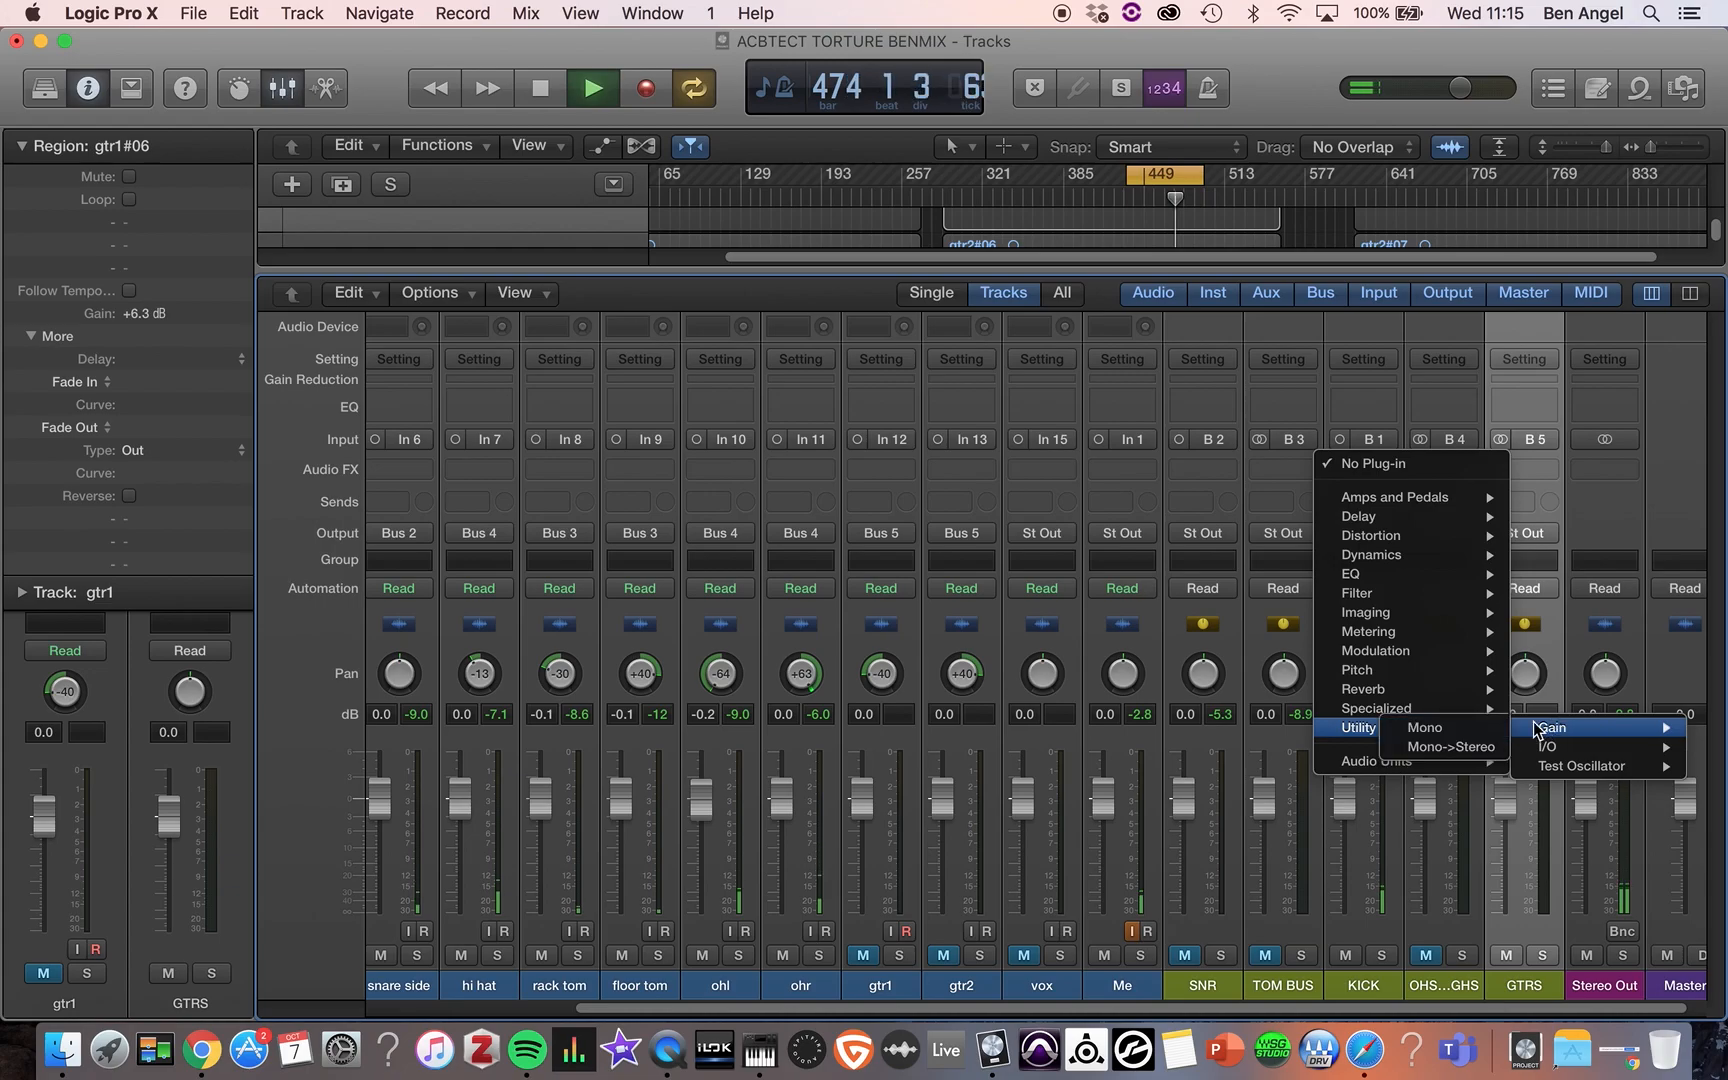
{"action": "left_click", "coordinate": [1455, 728]}
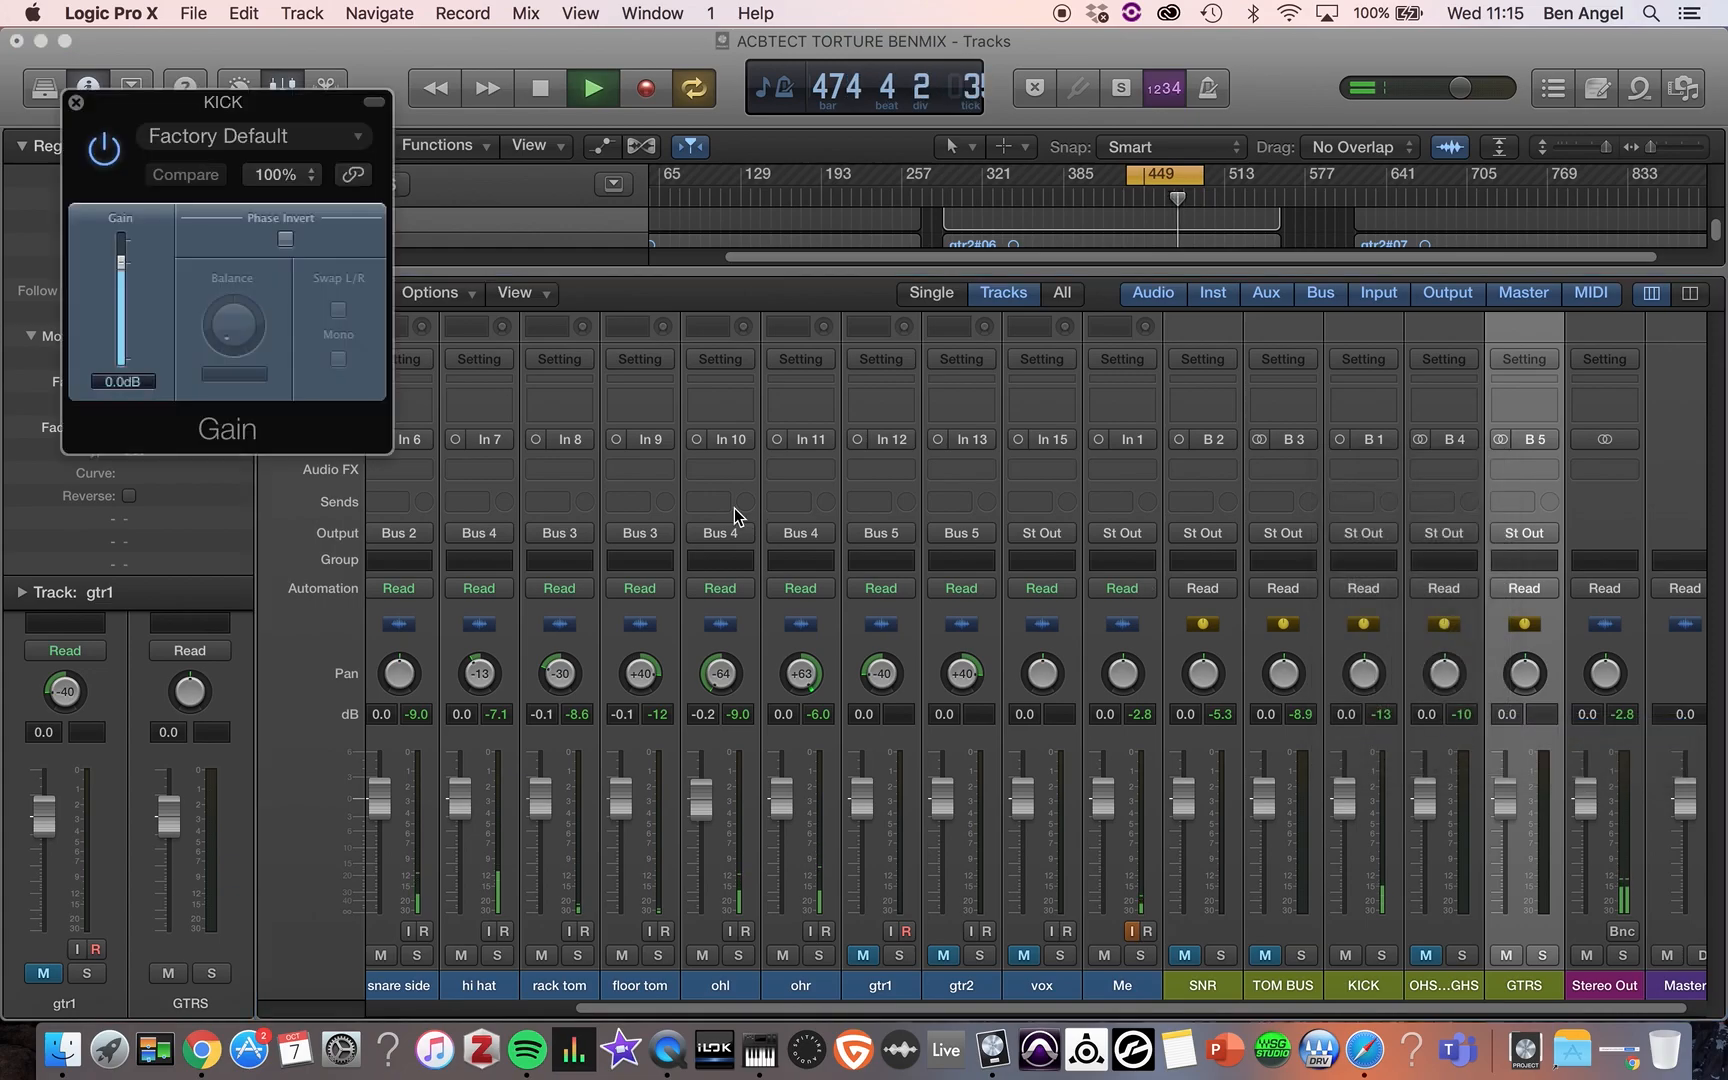
- Raise the KICK bus's Gain plug-in to about +6.1 dB, close its window and stop playback
{"action": "left_click_drag", "start_coordinate": [229, 113], "coordinate": [1166, 359]}
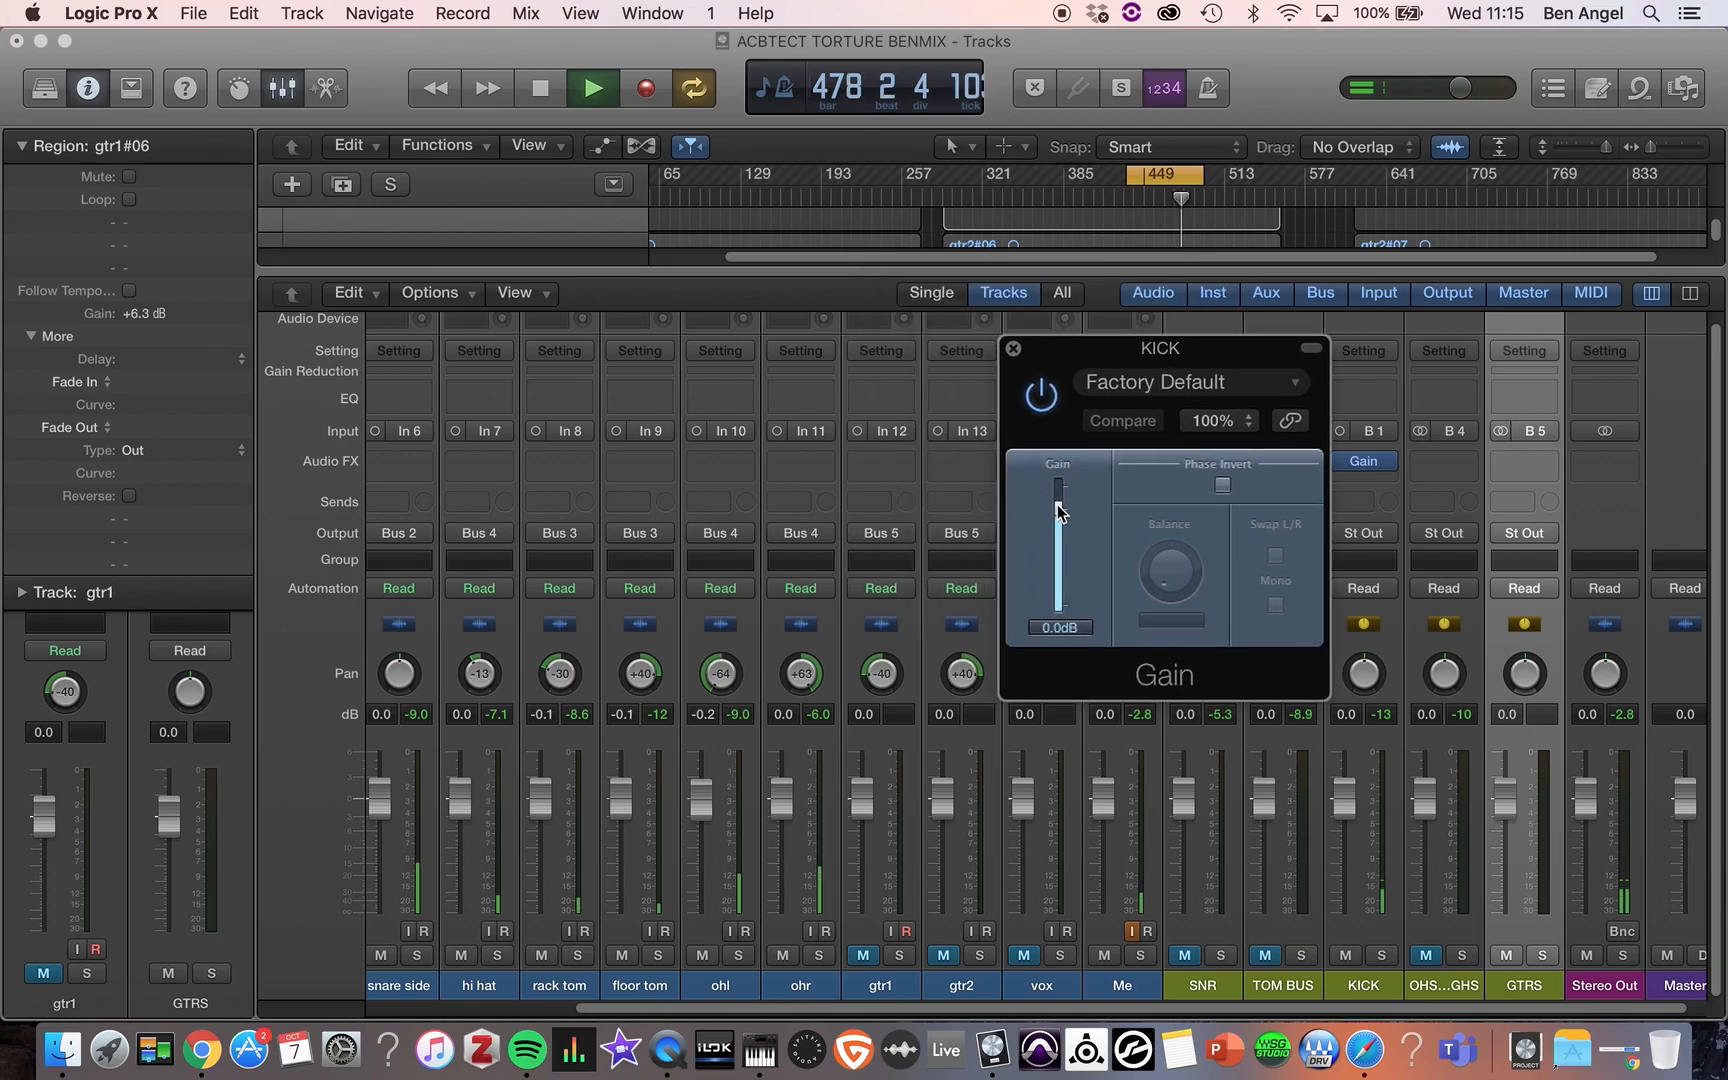
{"action": "left_click_drag", "start_coordinate": [1060, 512], "coordinate": [1058, 504]}
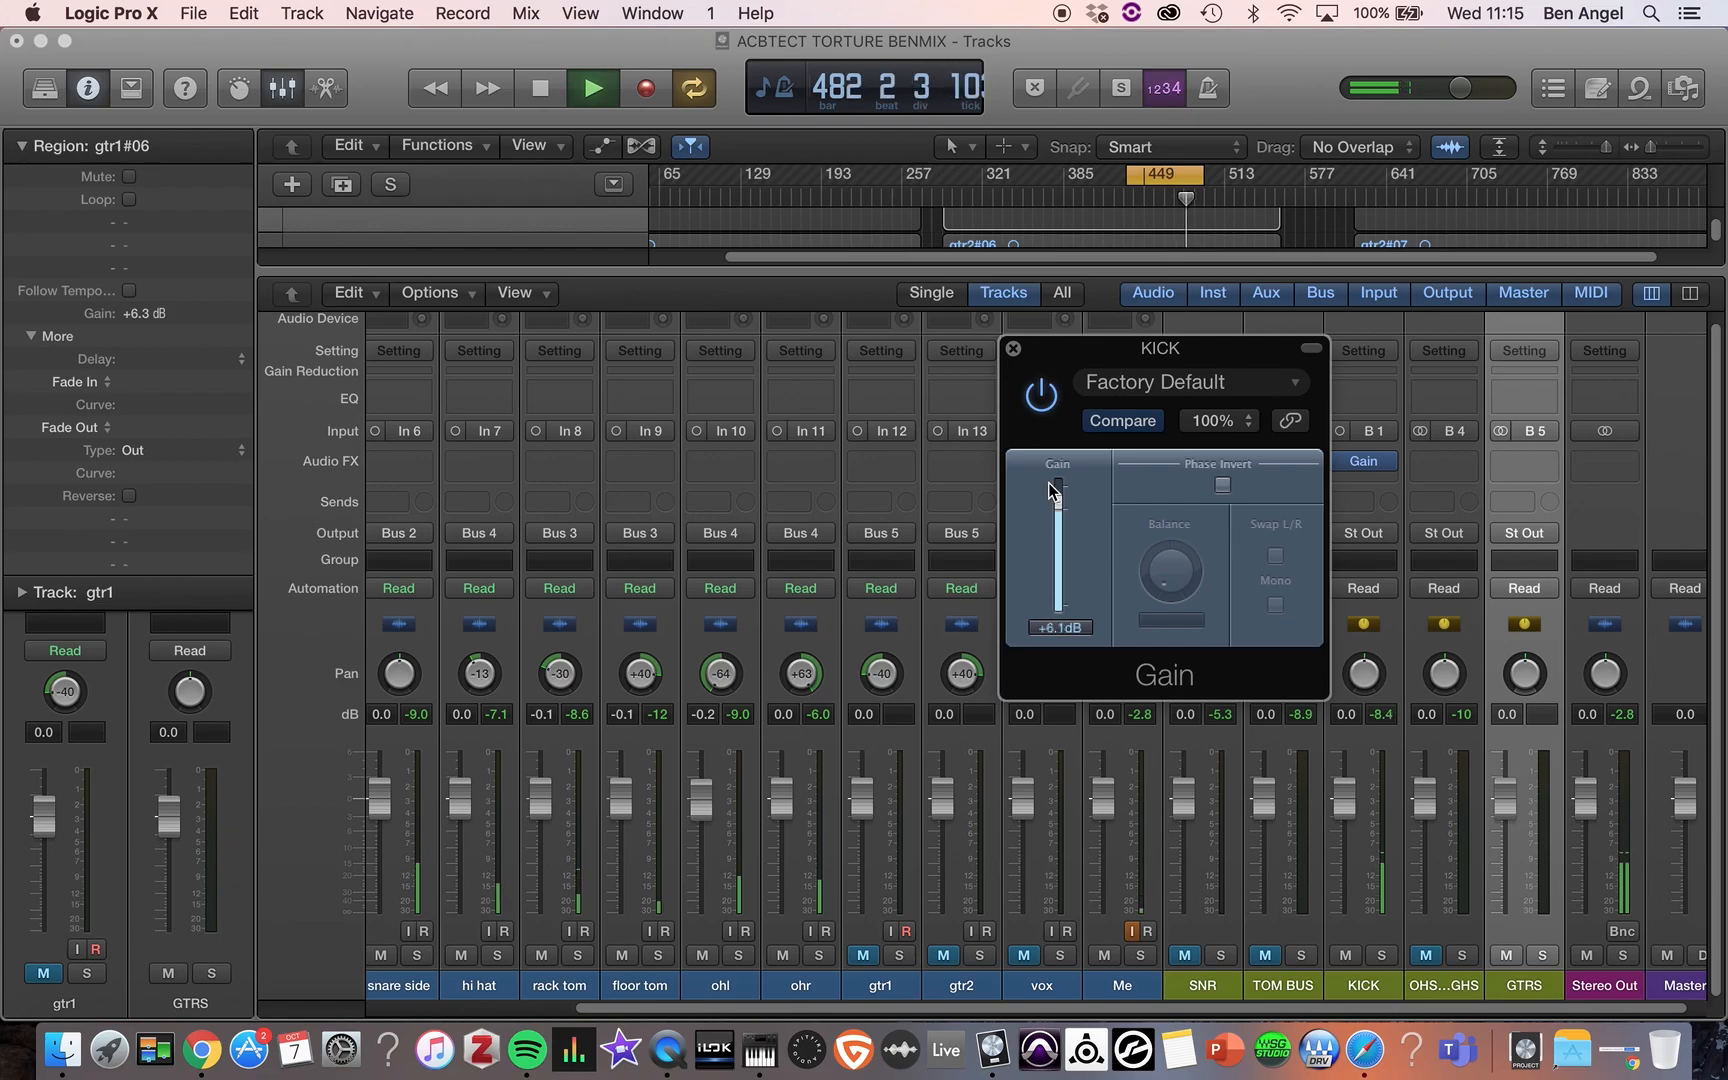
{"action": "left_click", "coordinate": [1012, 349]}
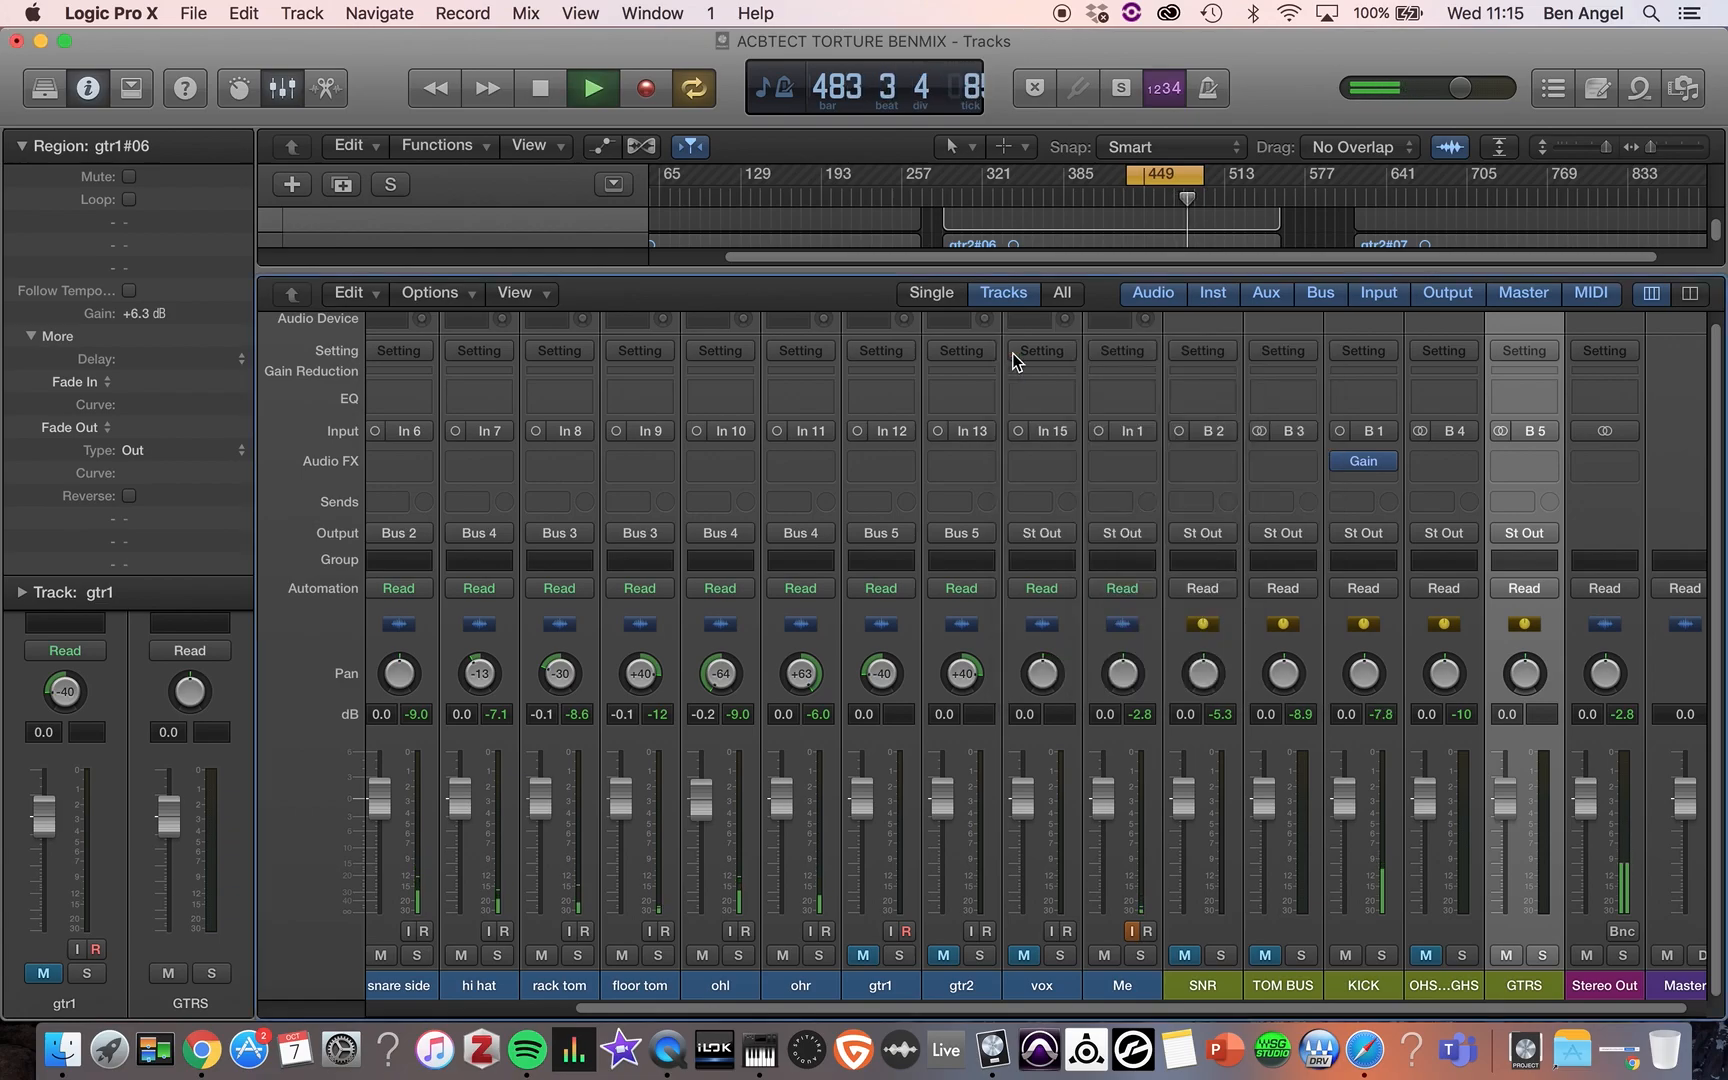
{"action": "key", "text": "space"}
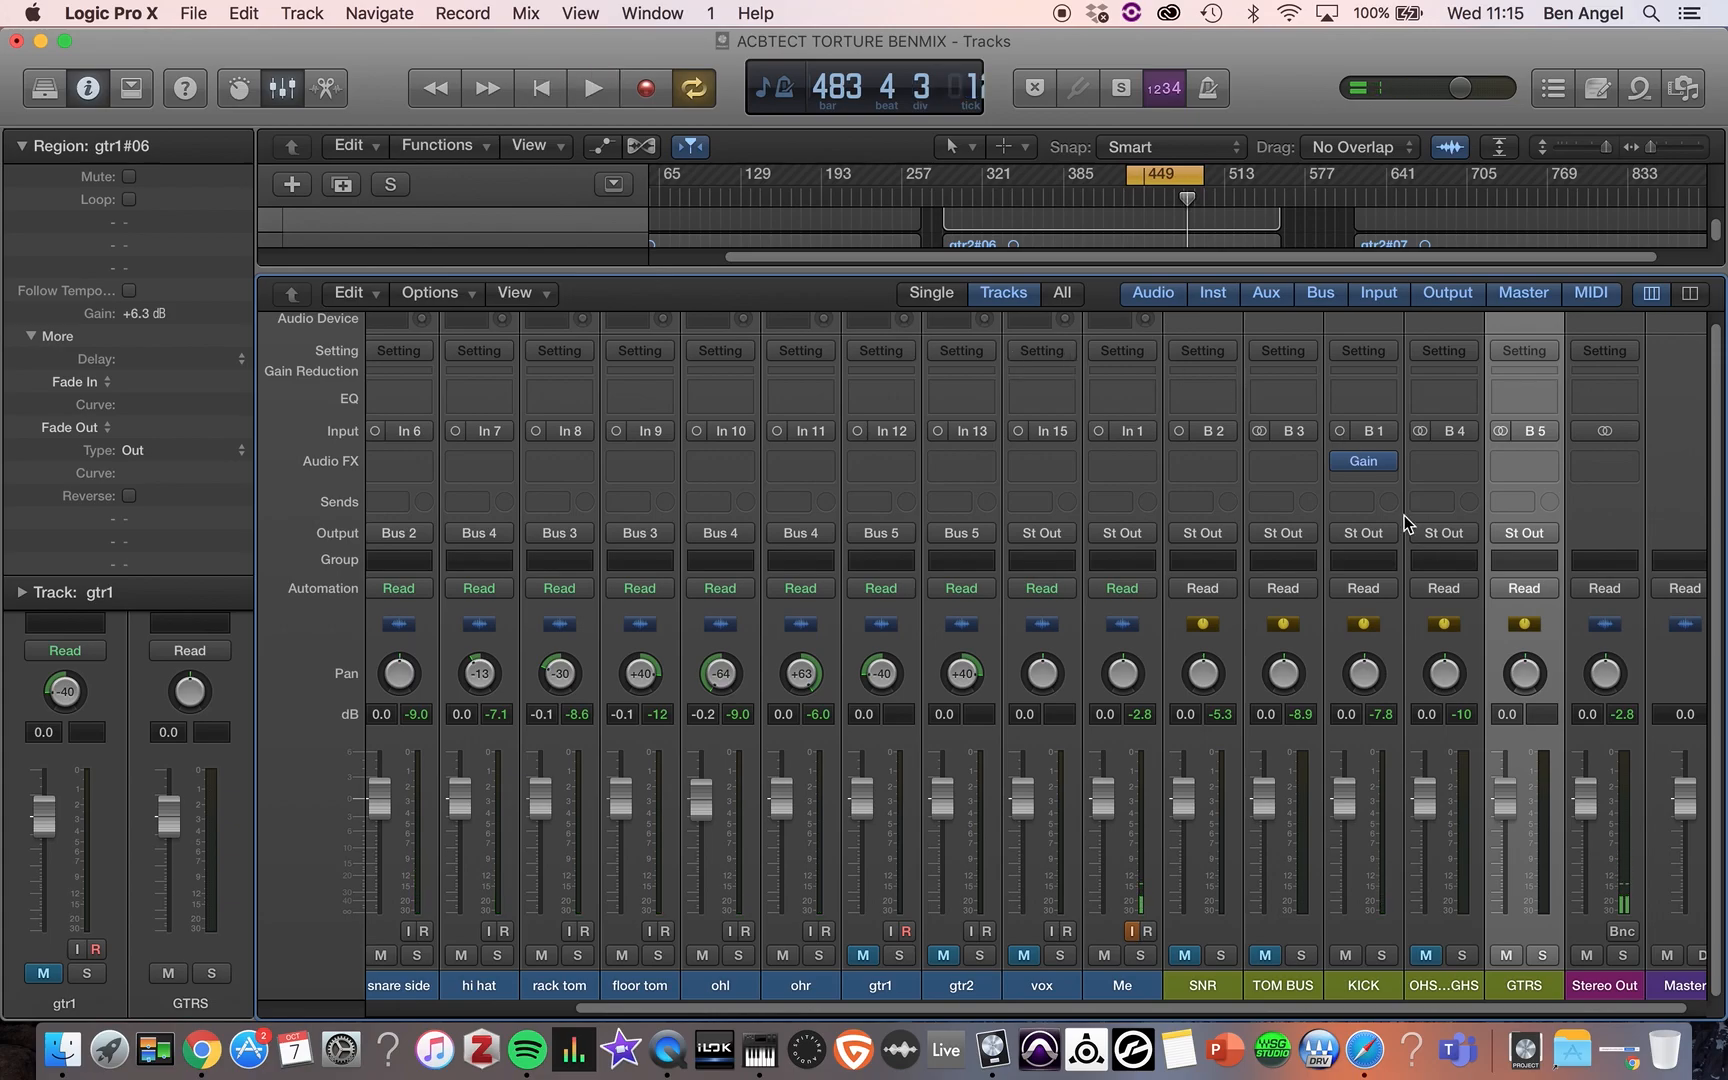
- Insert Slate Digital's mono Virtual Mix Rack after the Gain plug-in on the KICK bus channel
{"action": "left_click", "coordinate": [1380, 478]}
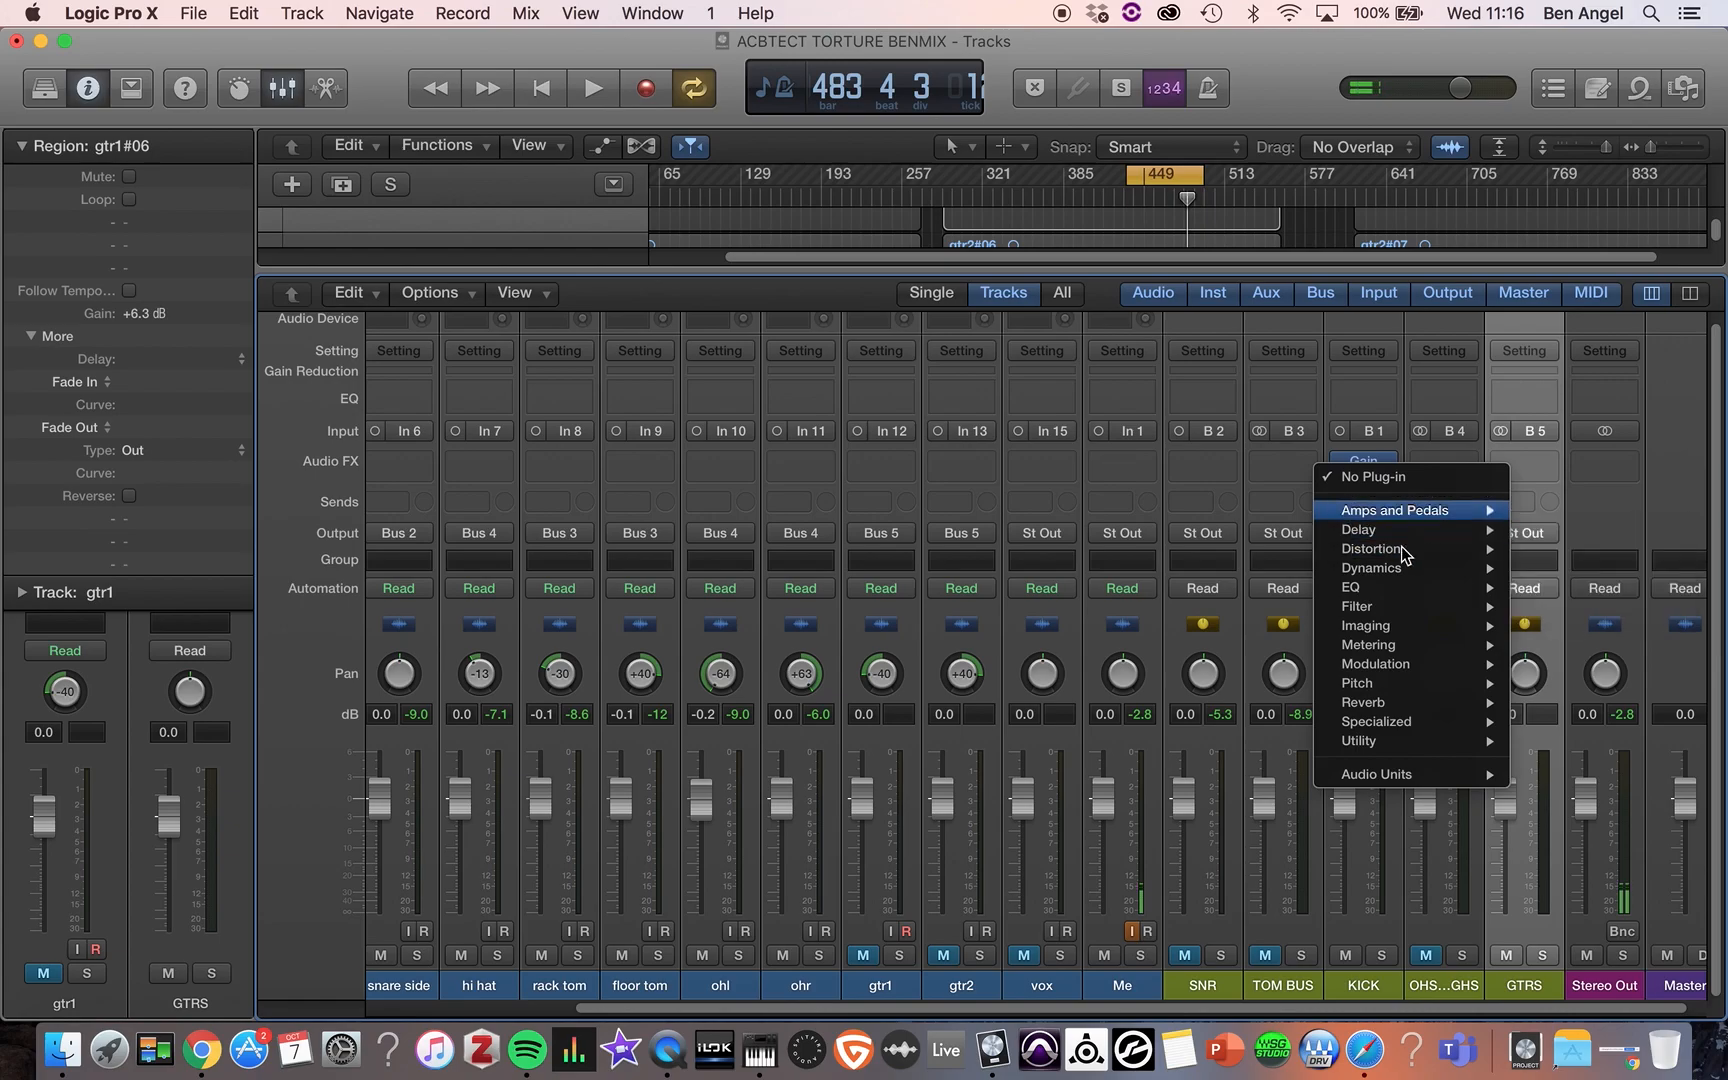
{"action": "mouse_move", "coordinate": [1396, 576]}
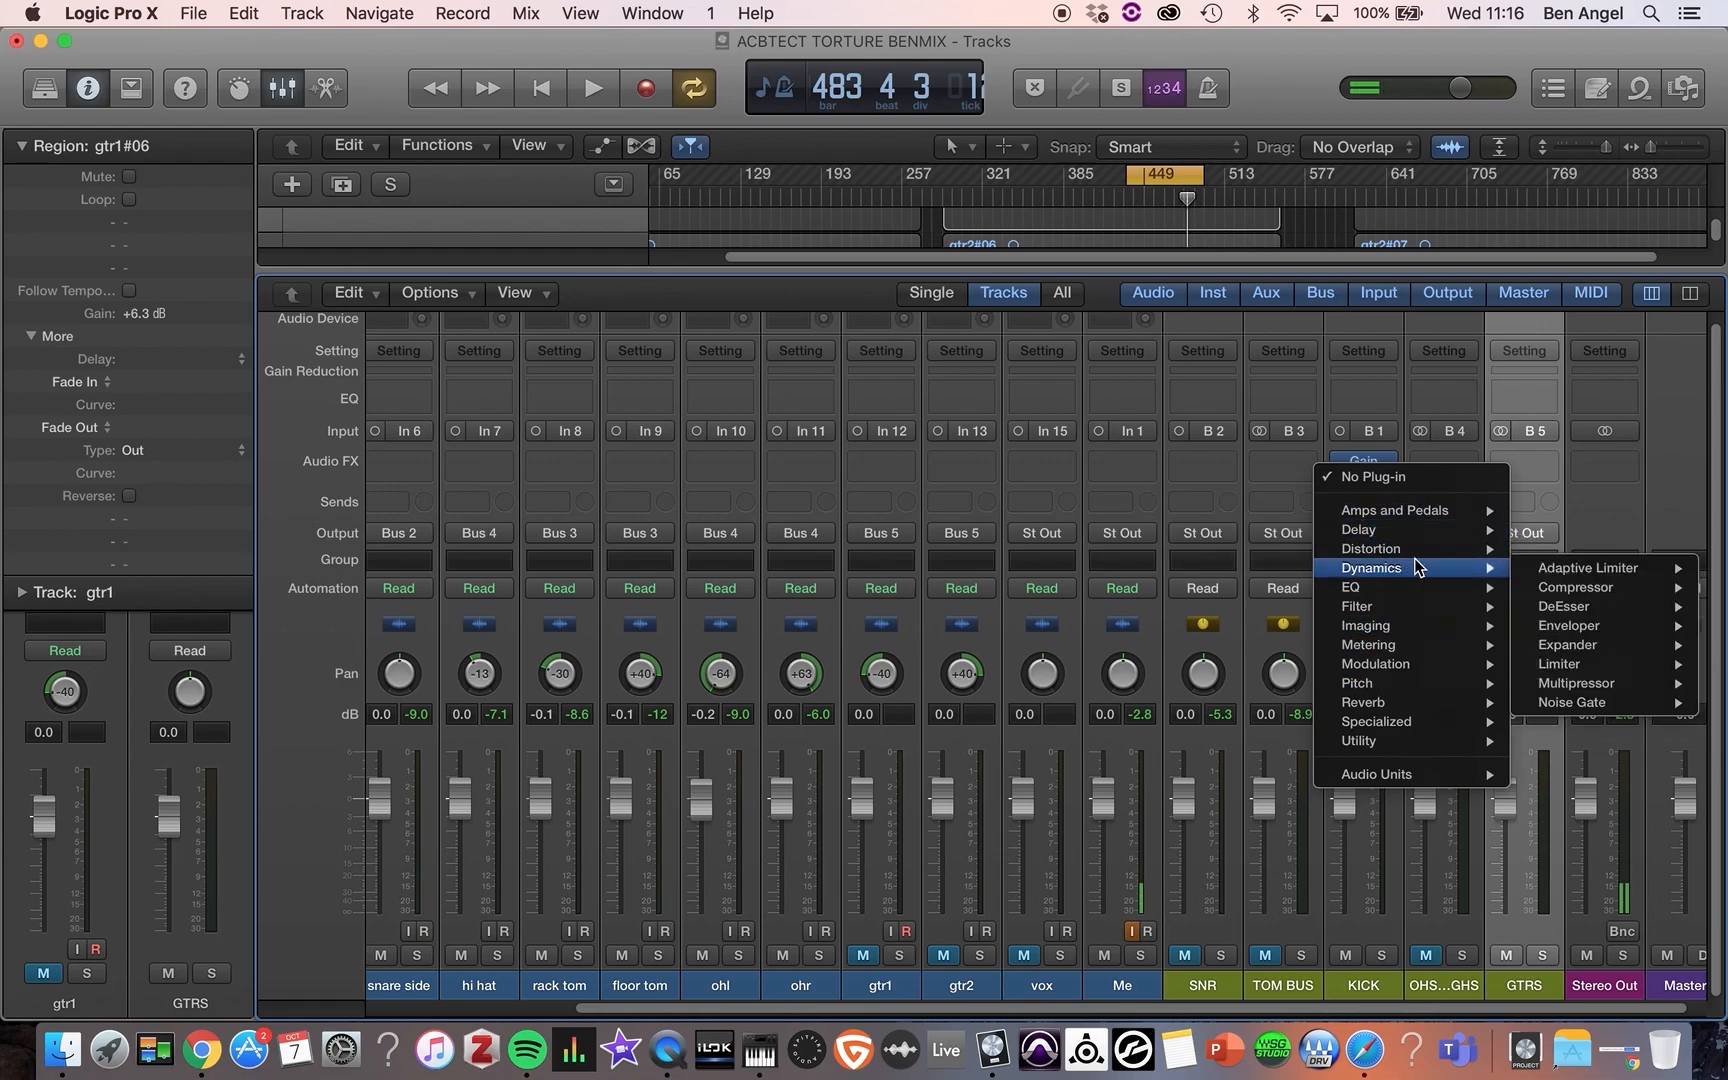
{"action": "mouse_move", "coordinate": [1555, 706]}
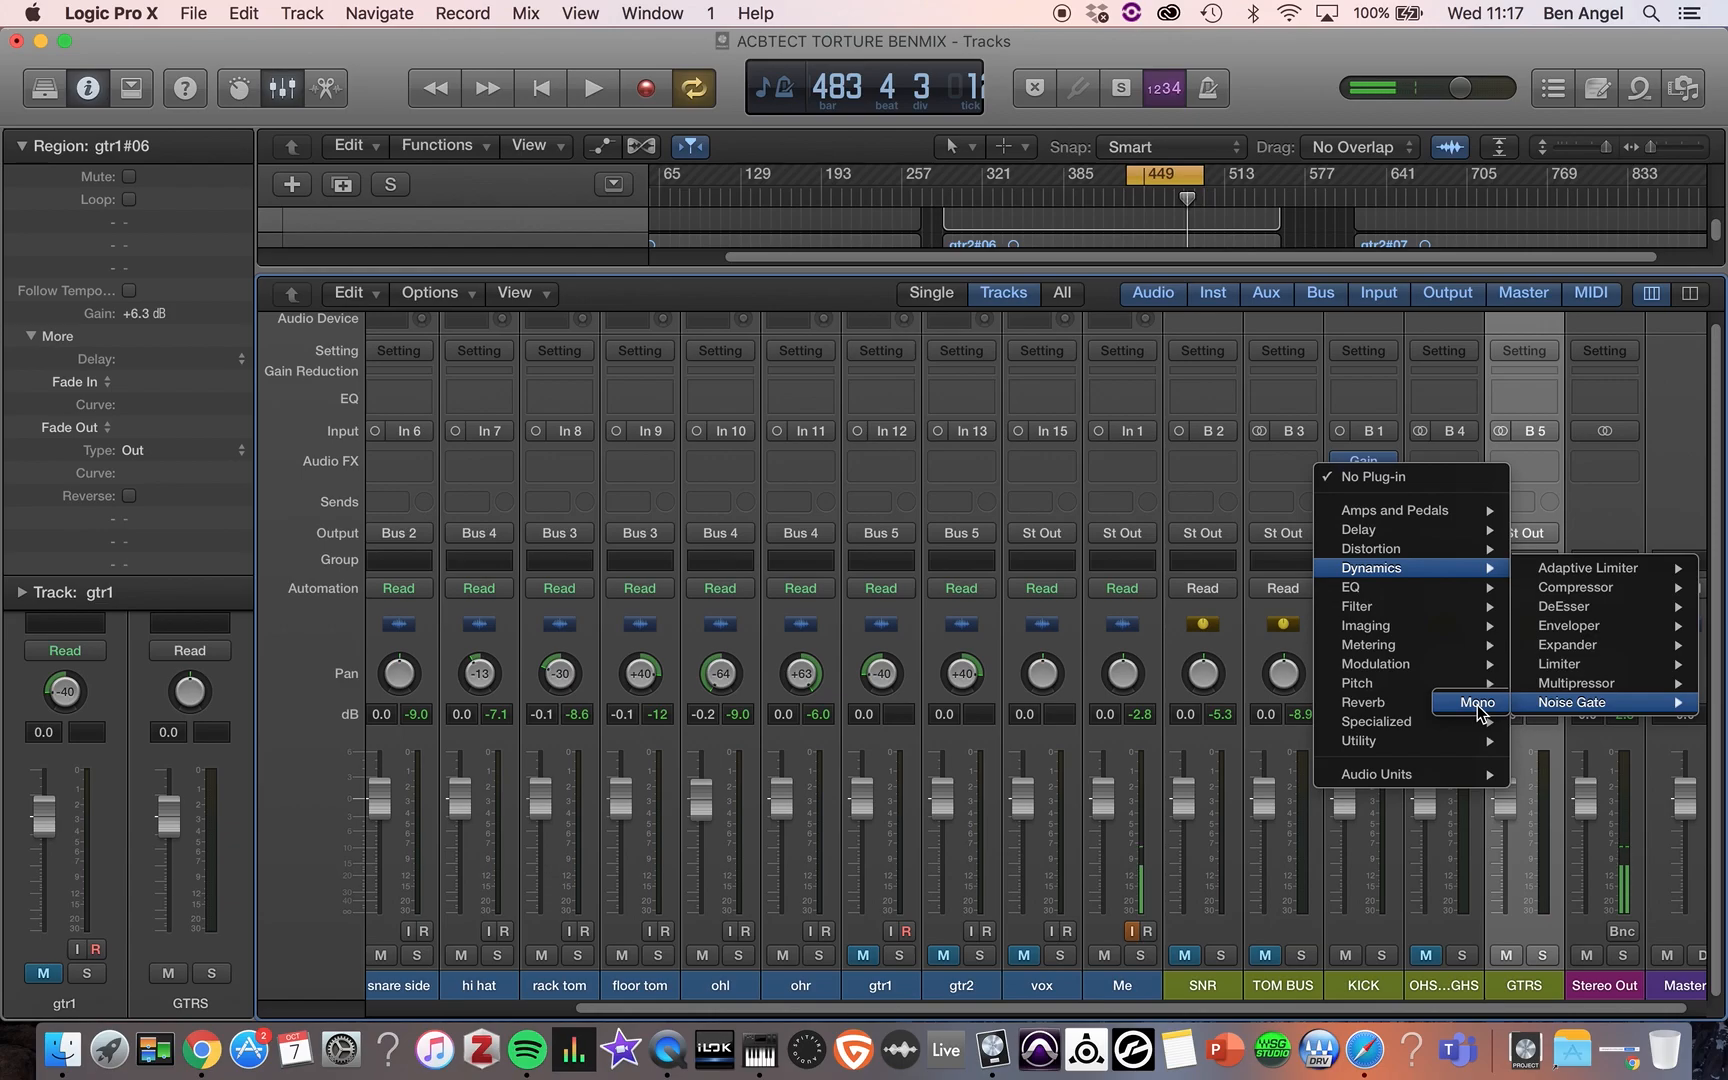
{"action": "mouse_move", "coordinate": [1400, 780]}
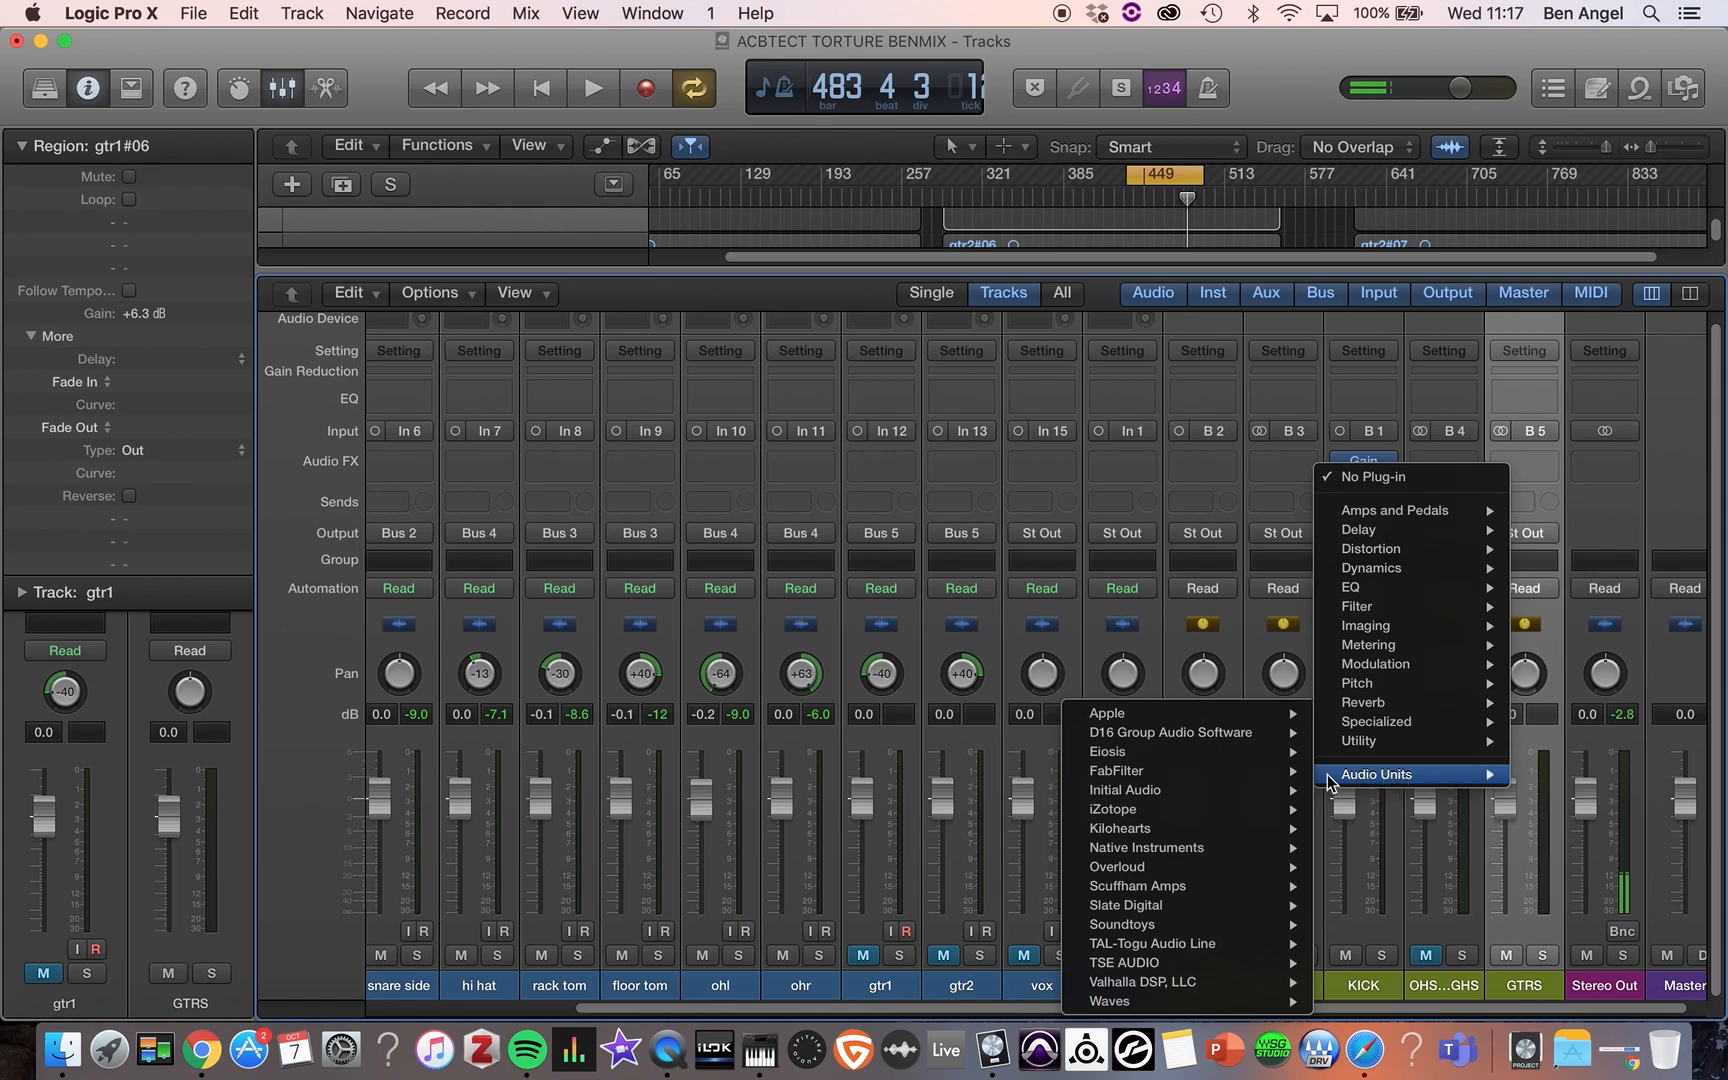
{"action": "mouse_move", "coordinate": [1166, 908]}
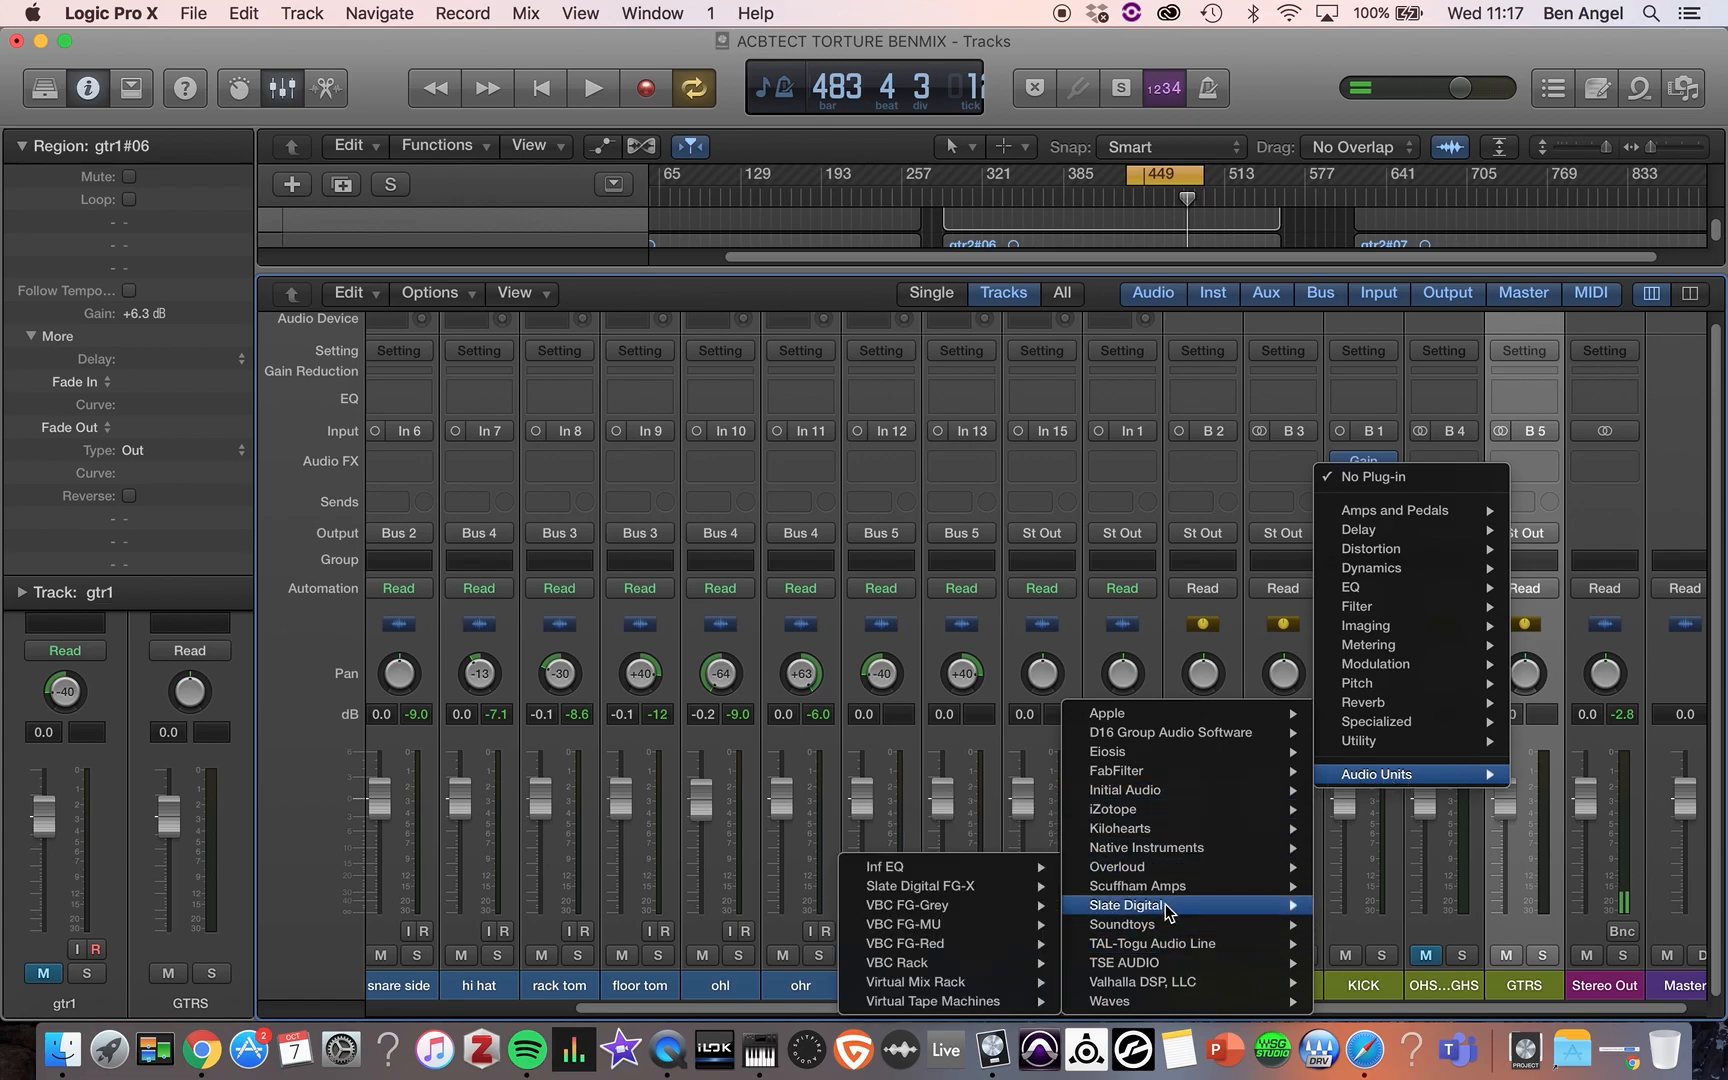
{"action": "mouse_move", "coordinate": [970, 890]}
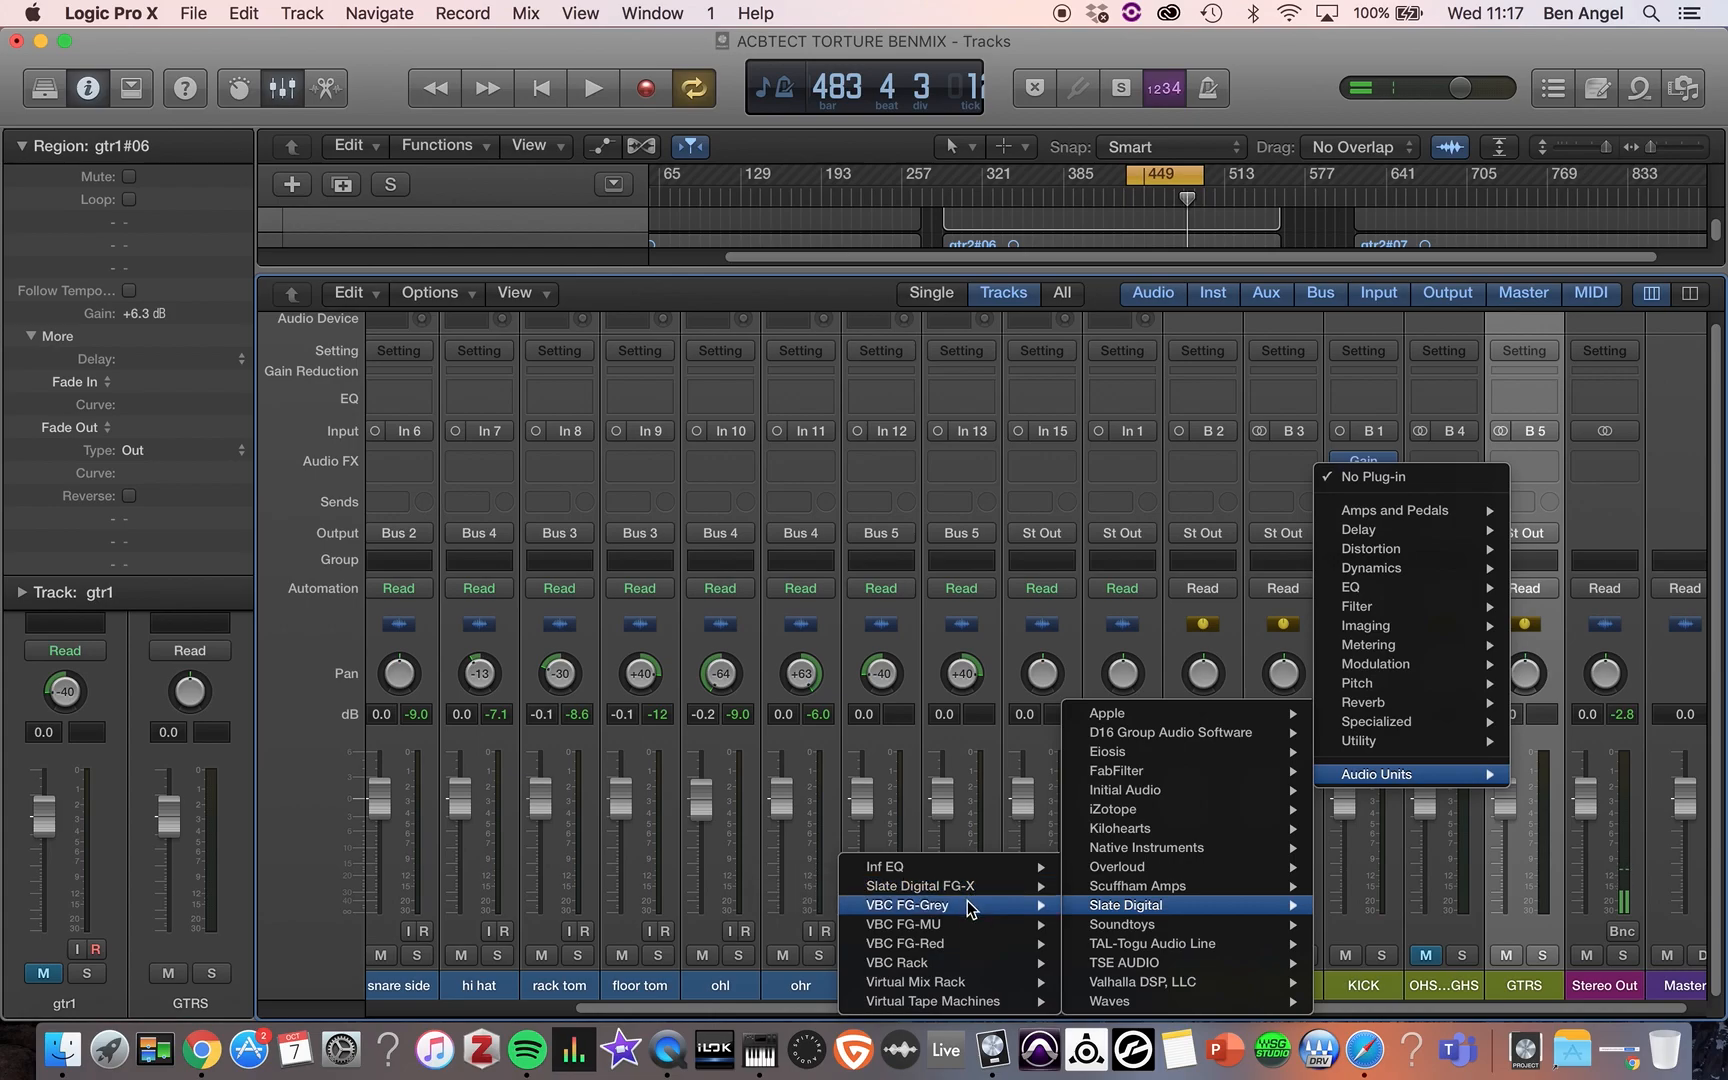
{"action": "mouse_move", "coordinate": [960, 985]}
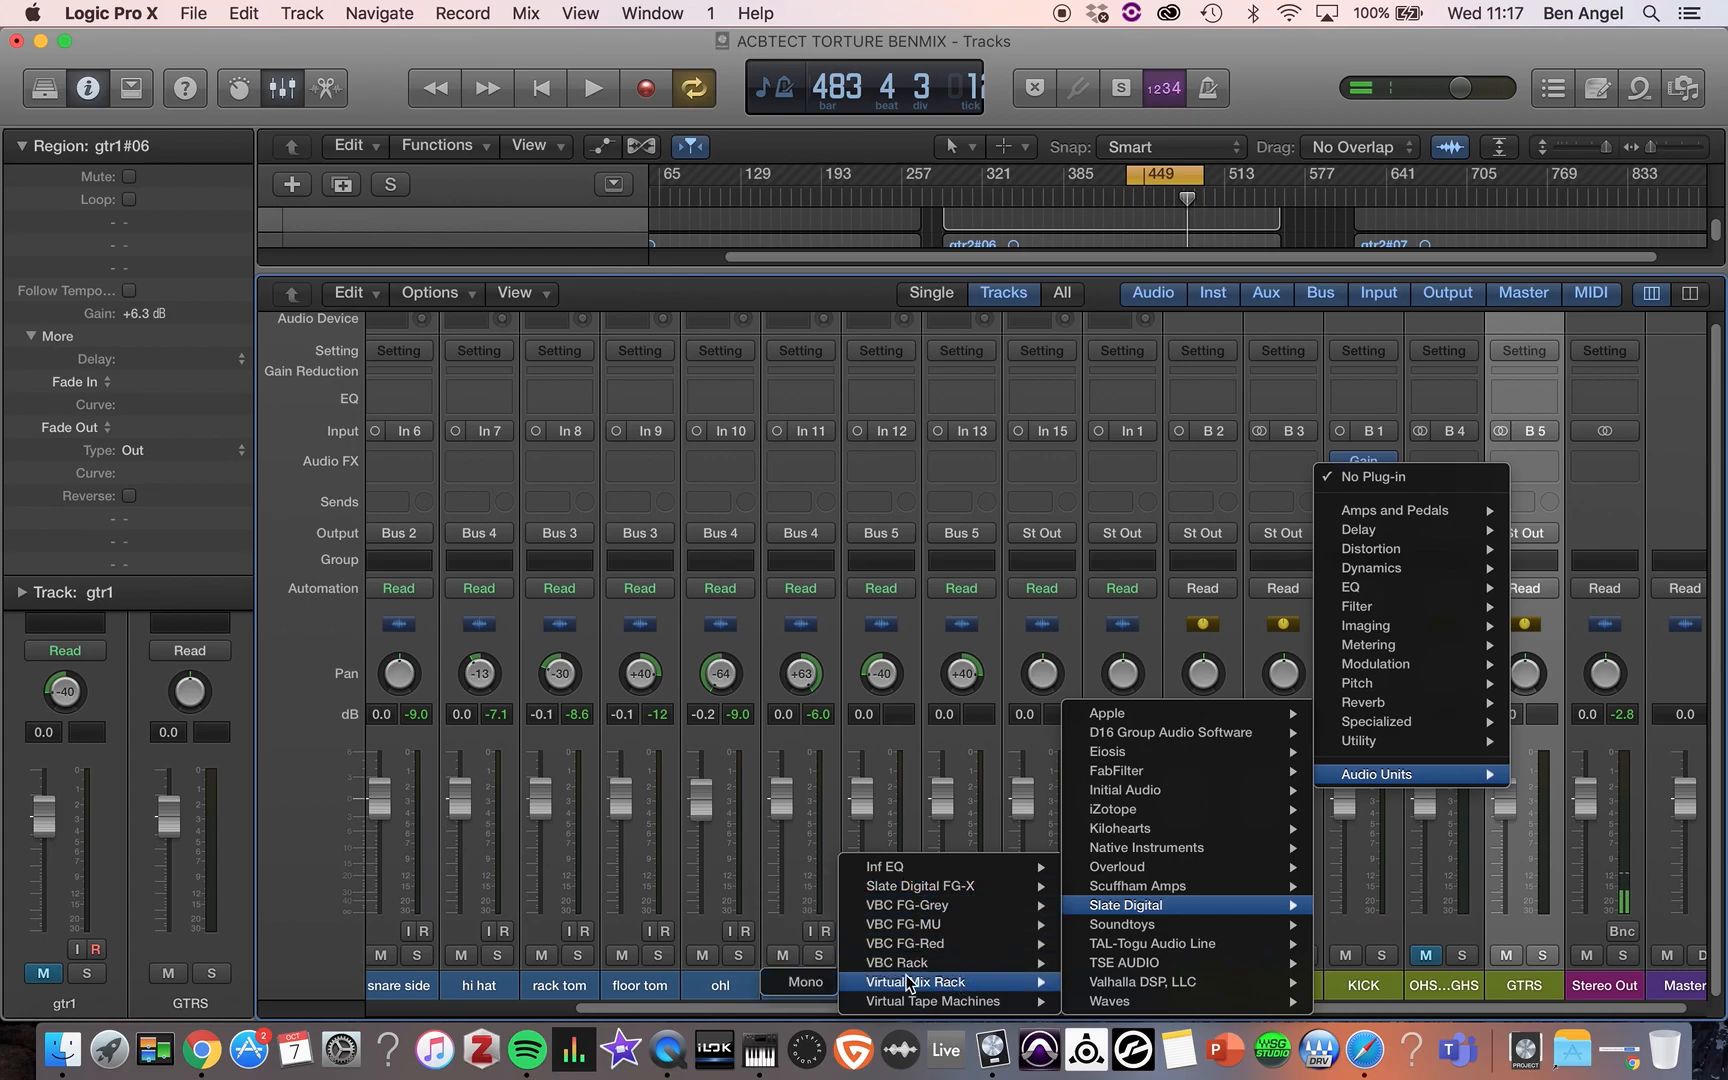
{"action": "left_click", "coordinate": [805, 986]}
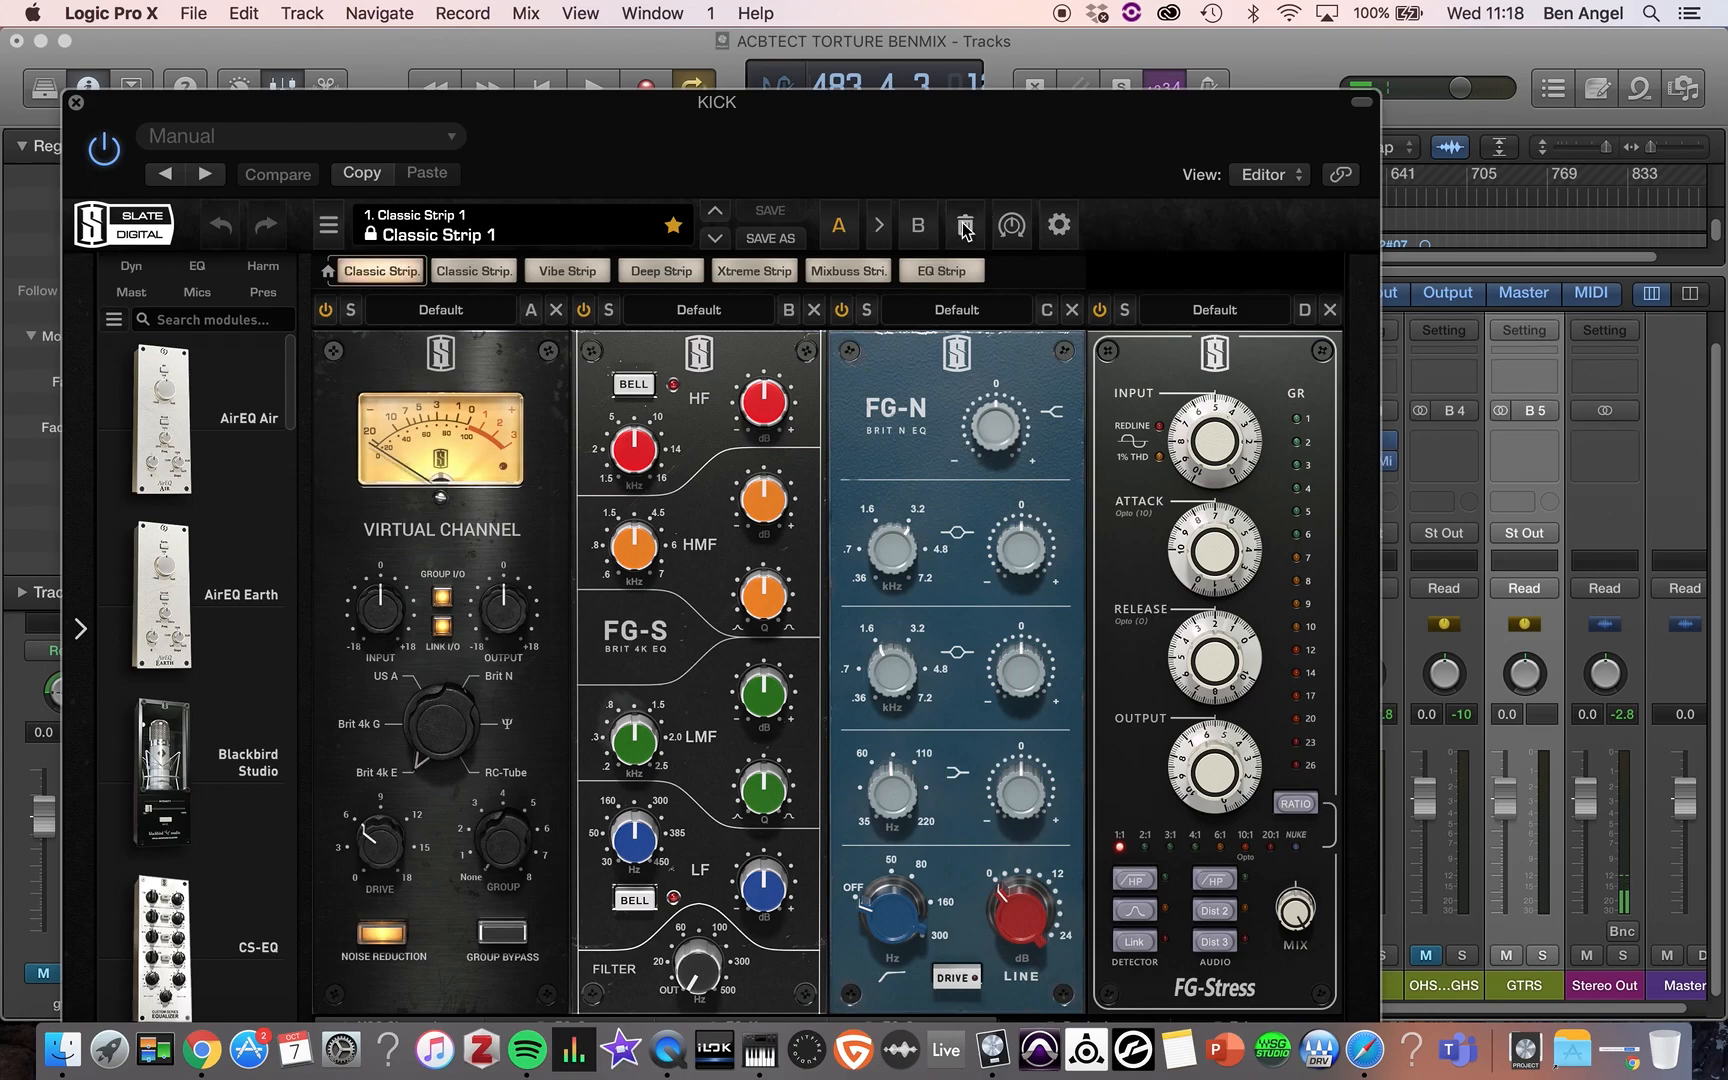
- Clear all modules from the Virtual Mix Rack and load the Gate:Drums module into slot A
{"action": "left_click", "coordinate": [965, 228]}
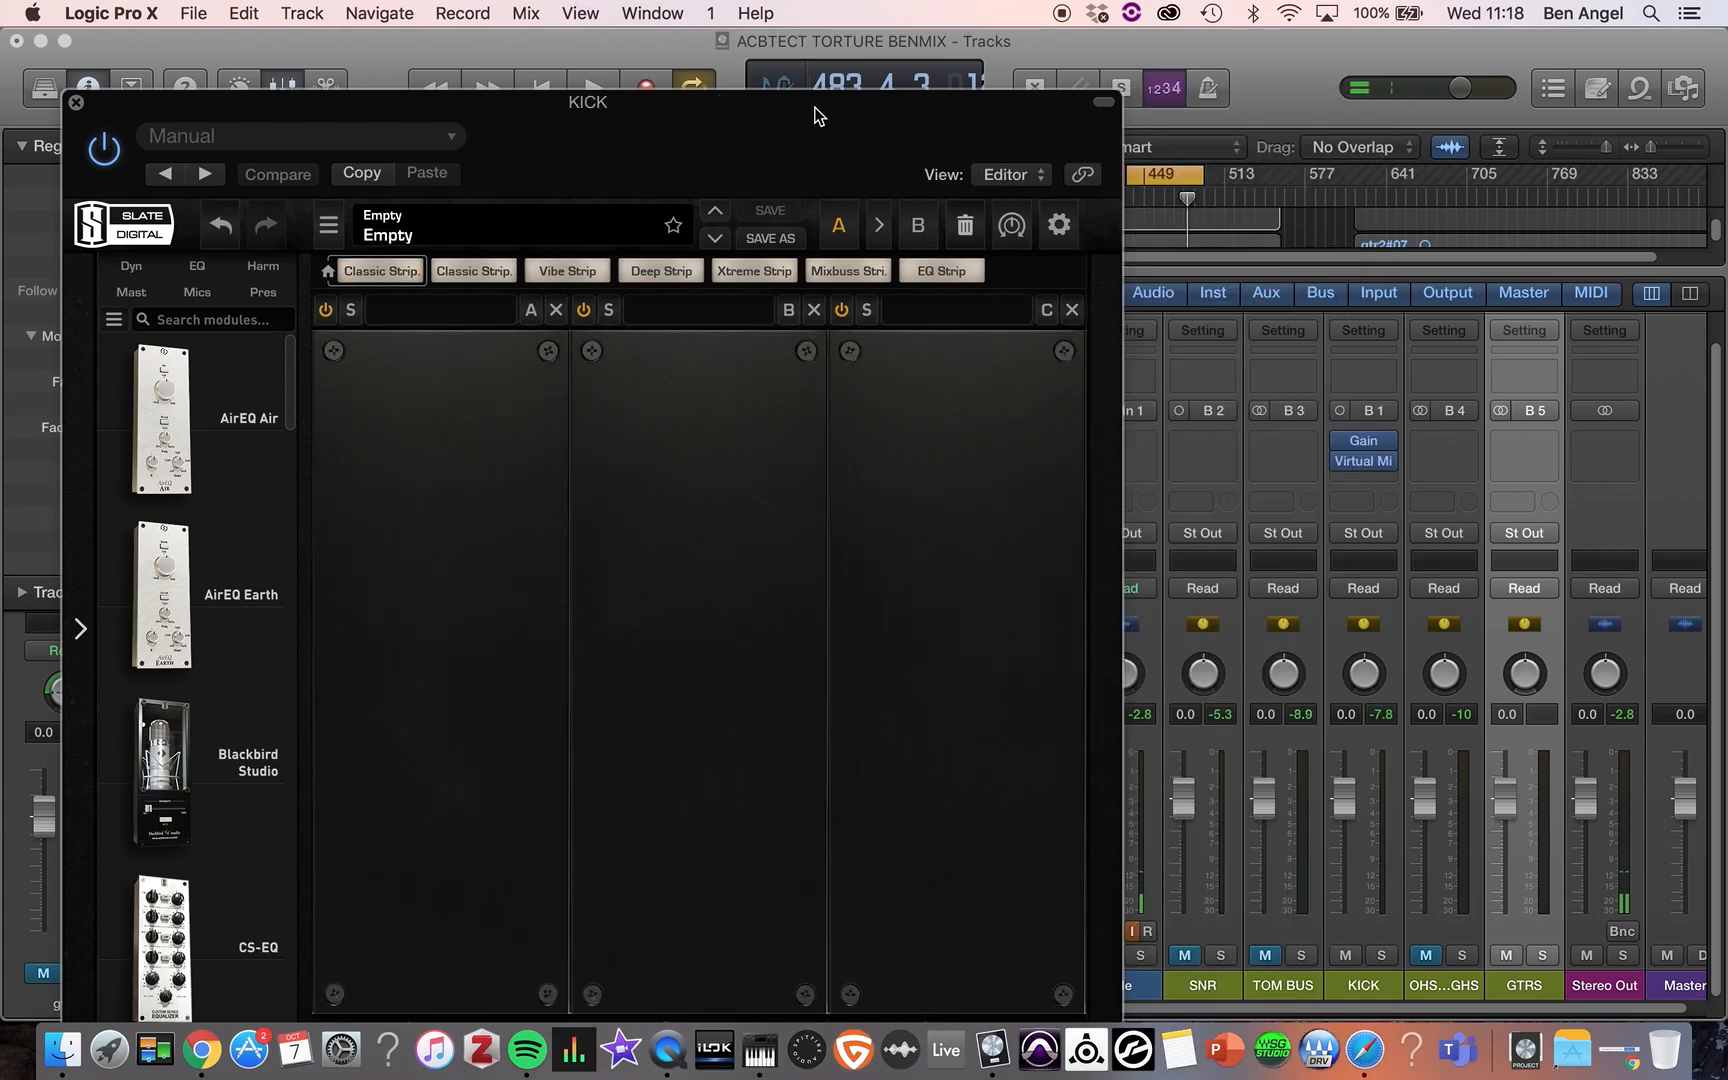
{"action": "left_click_drag", "start_coordinate": [814, 108], "coordinate": [1030, 106]}
{"action": "scroll", "coordinate": [463, 760], "scroll_direction": "down", "scroll_amount": 10}
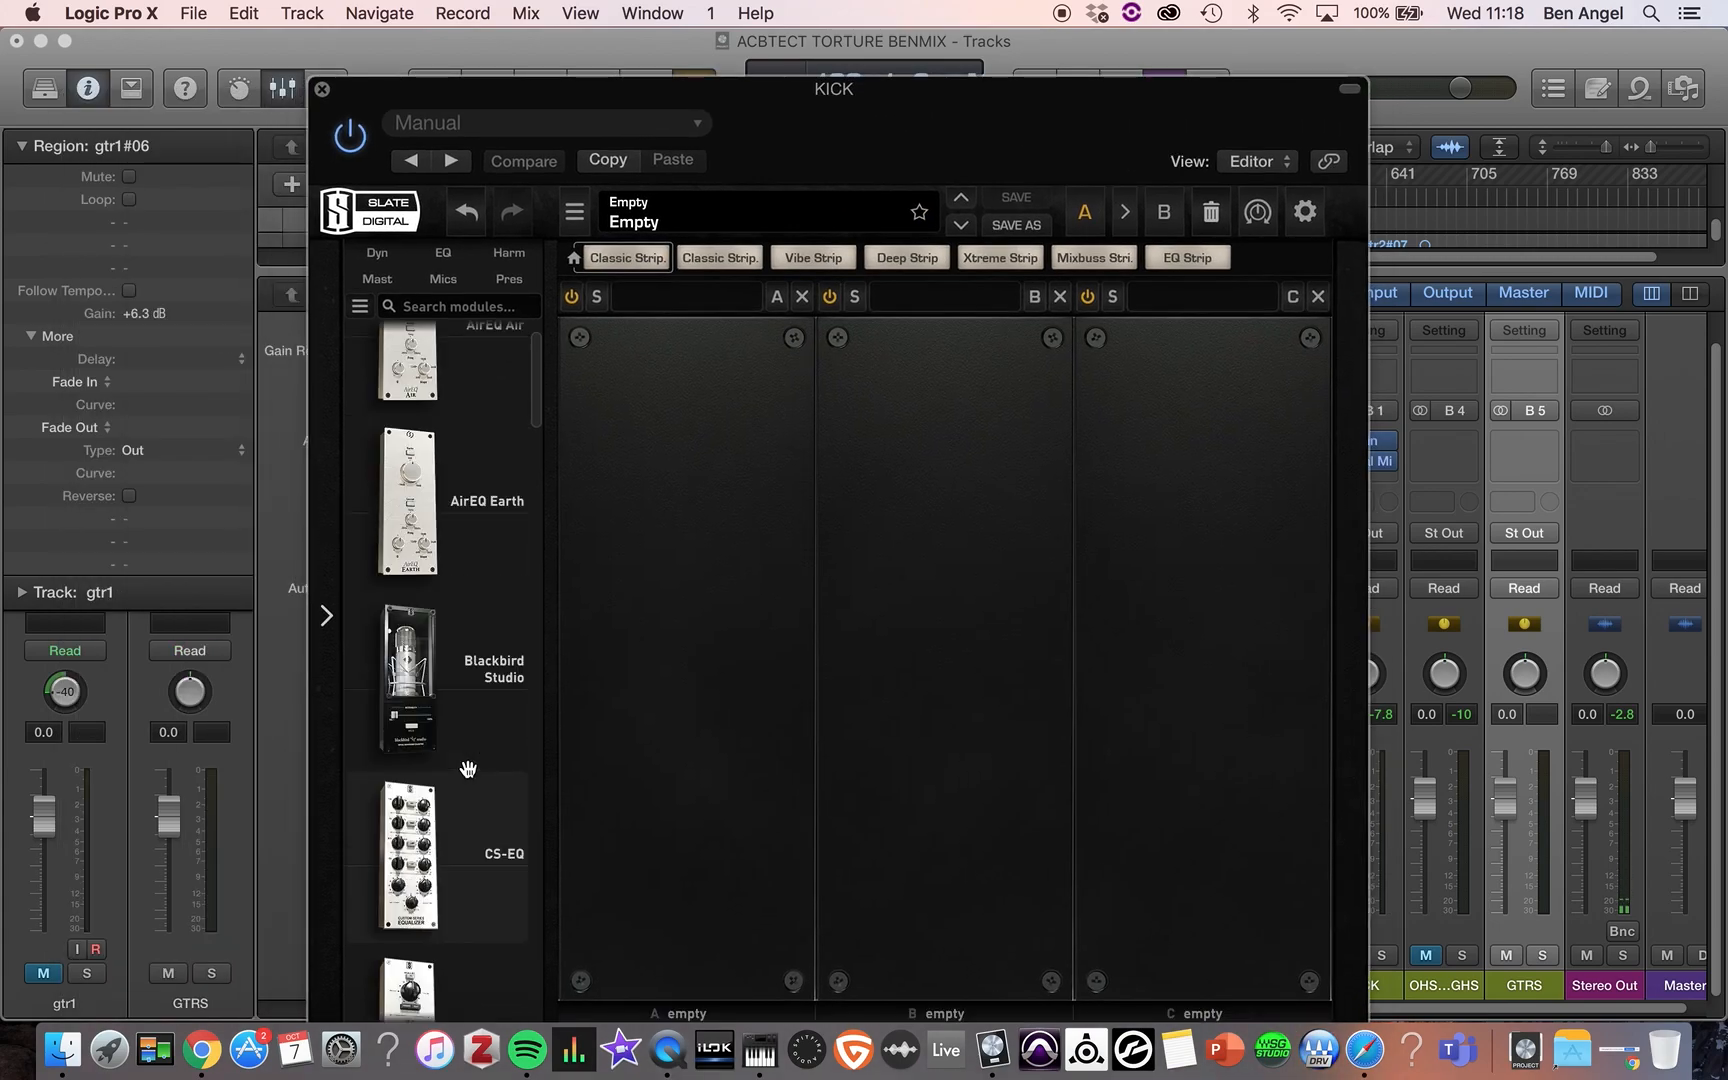
{"action": "scroll", "coordinate": [467, 768], "scroll_direction": "down", "scroll_amount": 10}
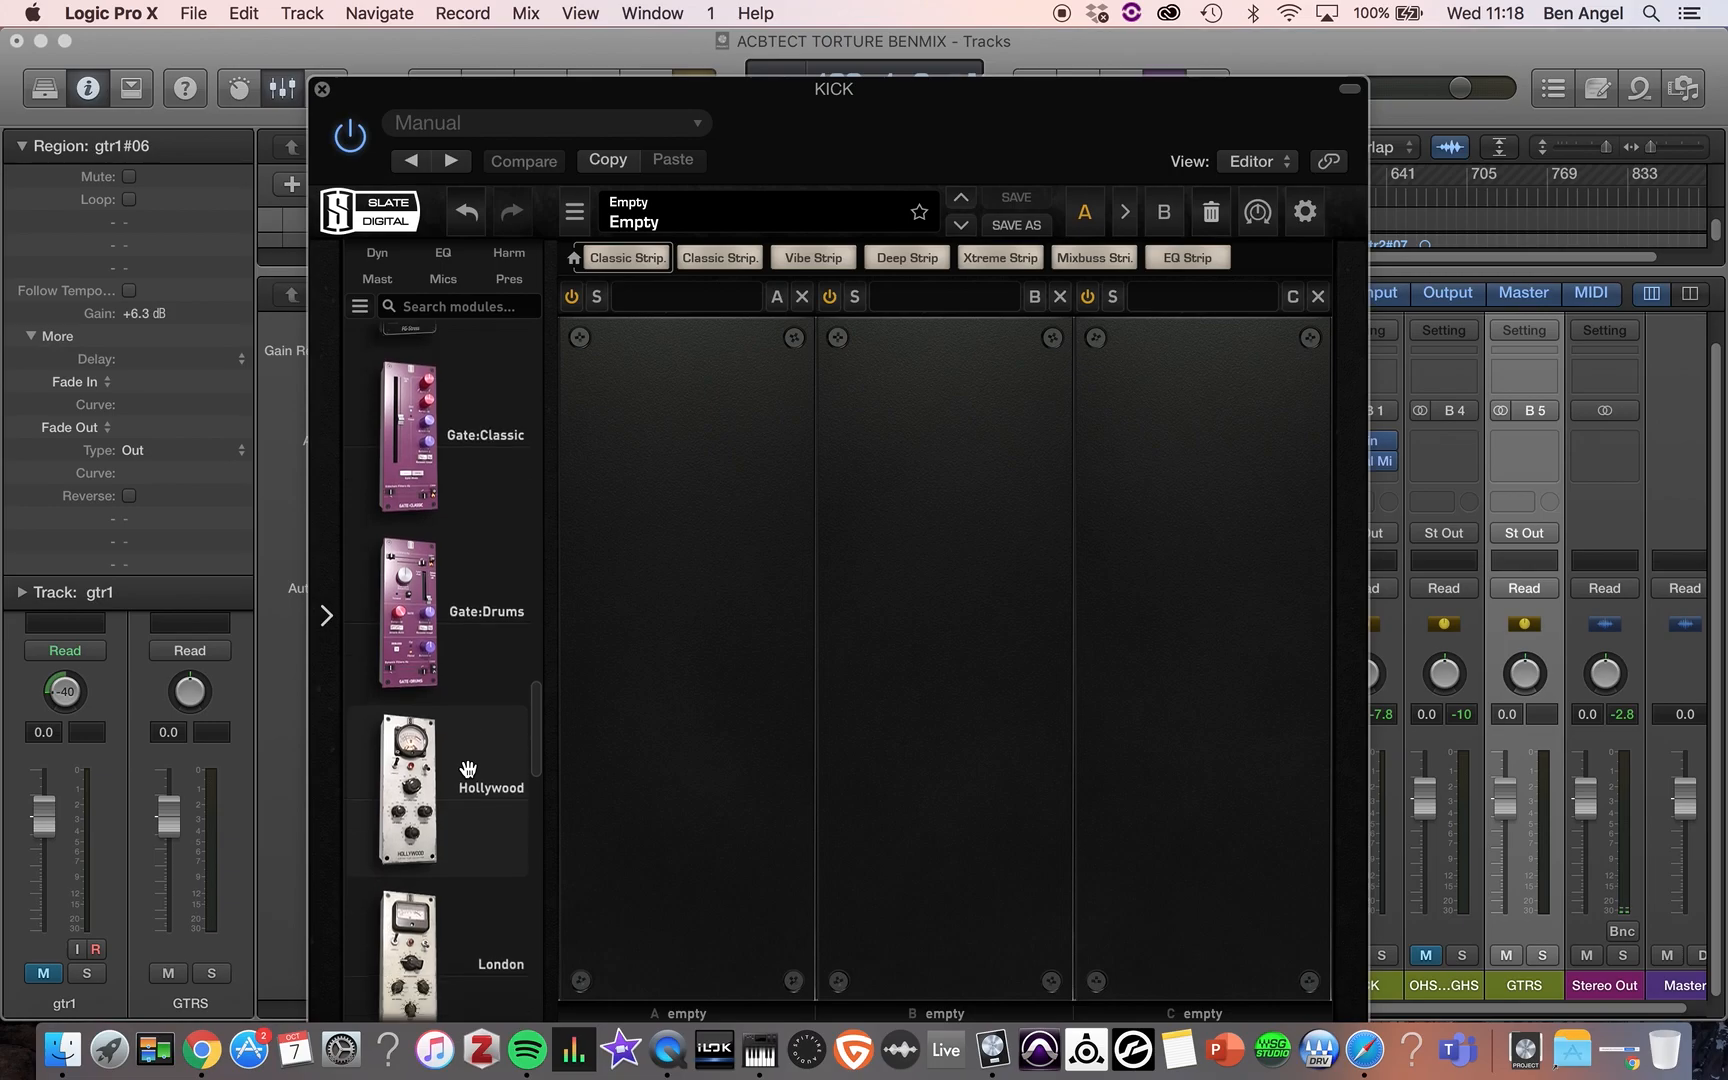
{"action": "scroll", "coordinate": [467, 768], "scroll_direction": "down", "scroll_amount": 10}
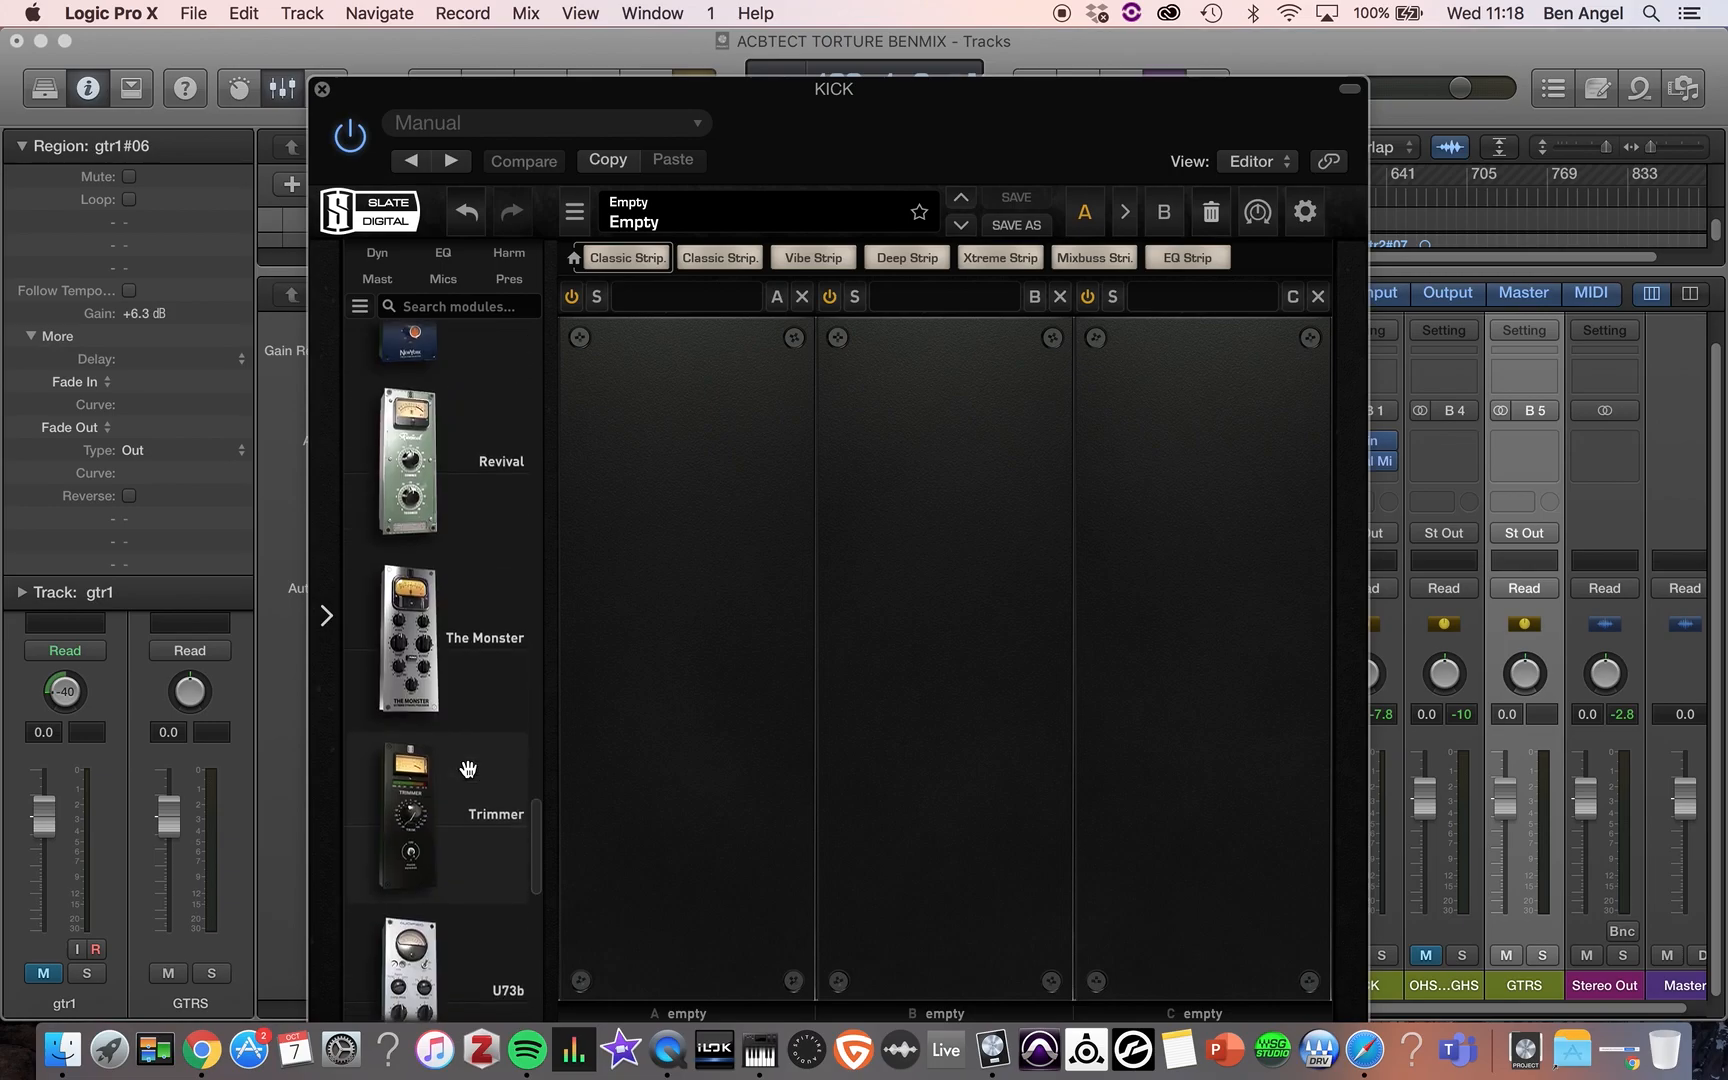
{"action": "scroll", "coordinate": [467, 768], "scroll_direction": "down", "scroll_amount": 10}
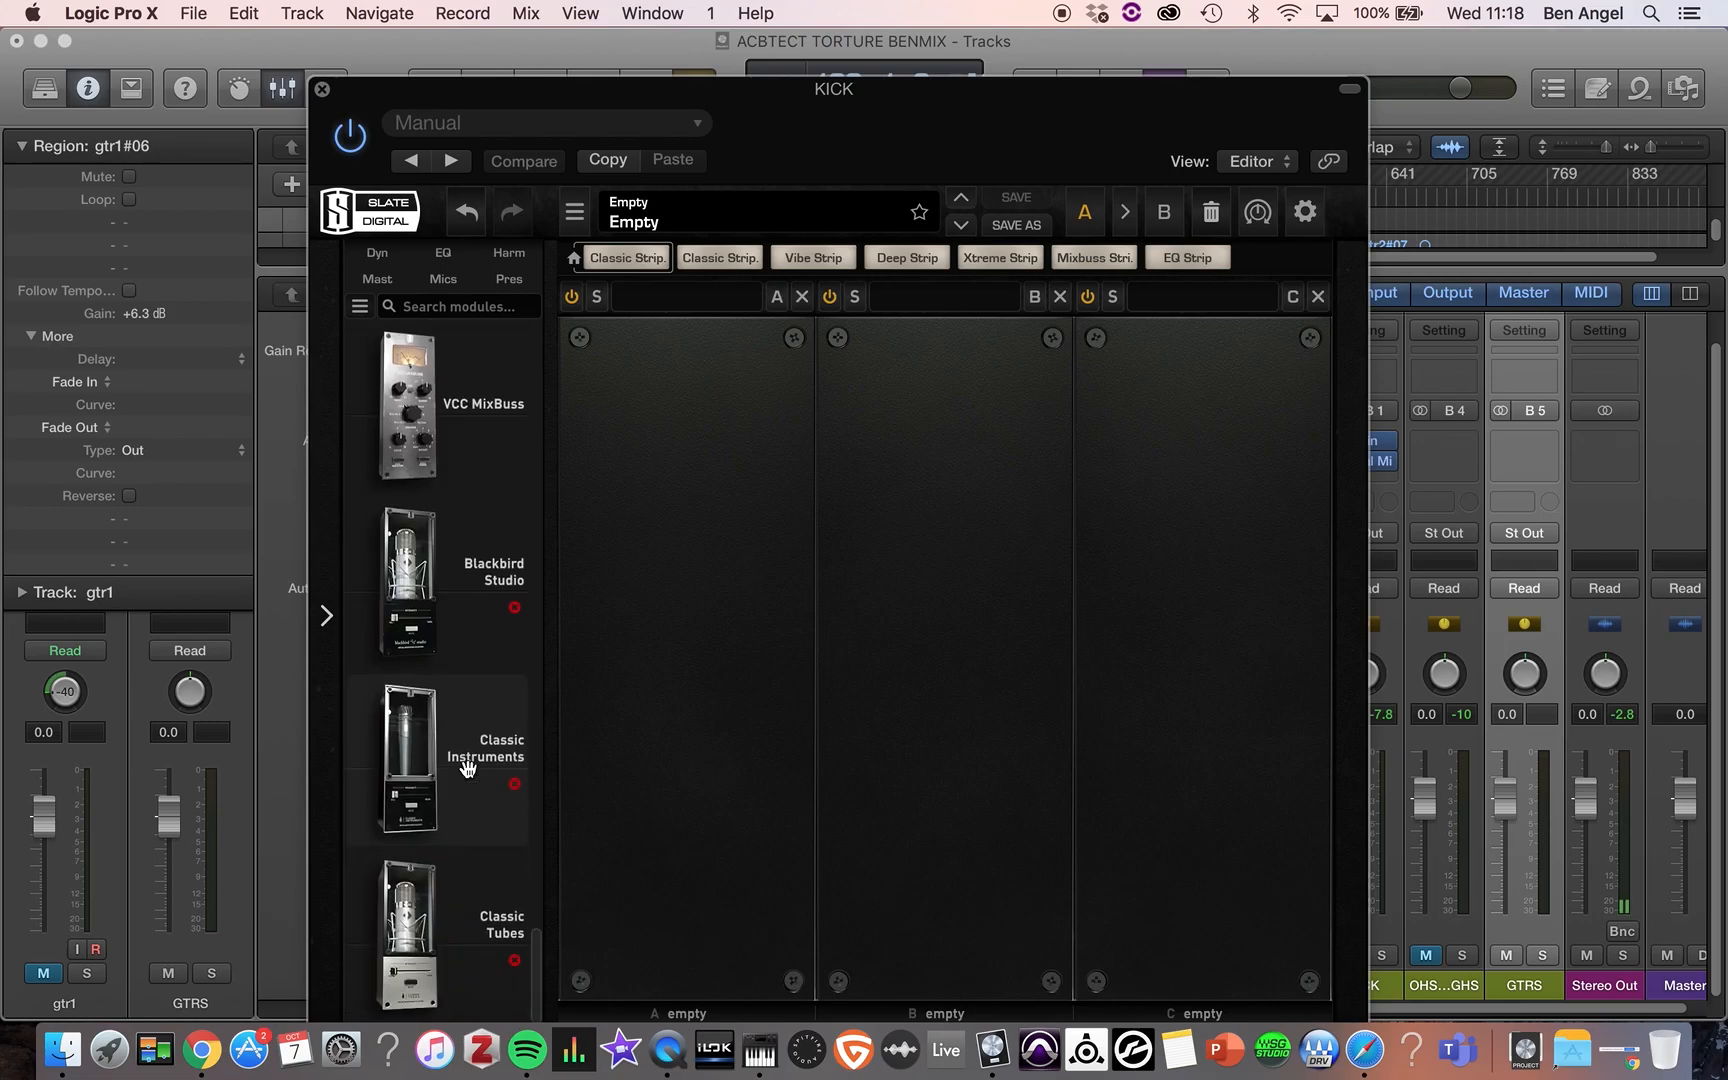
{"action": "scroll", "coordinate": [467, 768], "scroll_direction": "up", "scroll_amount": 15}
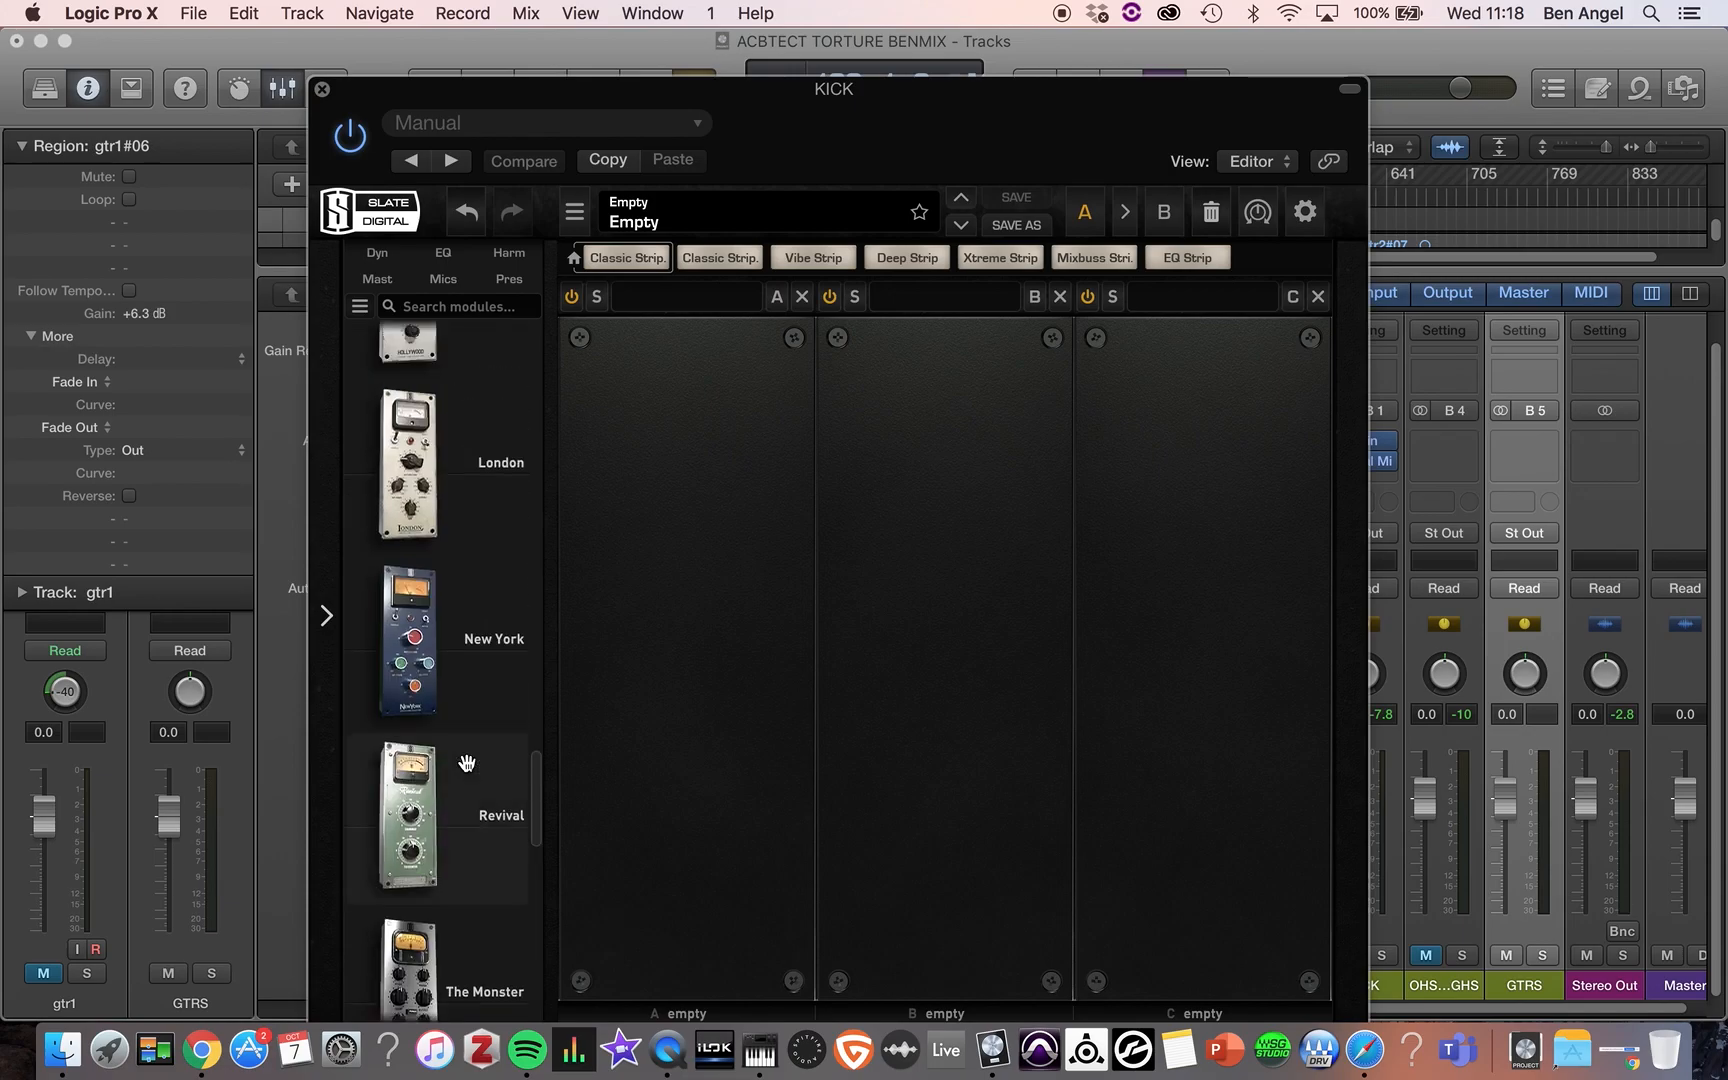
{"action": "scroll", "coordinate": [467, 763], "scroll_direction": "up", "scroll_amount": 8}
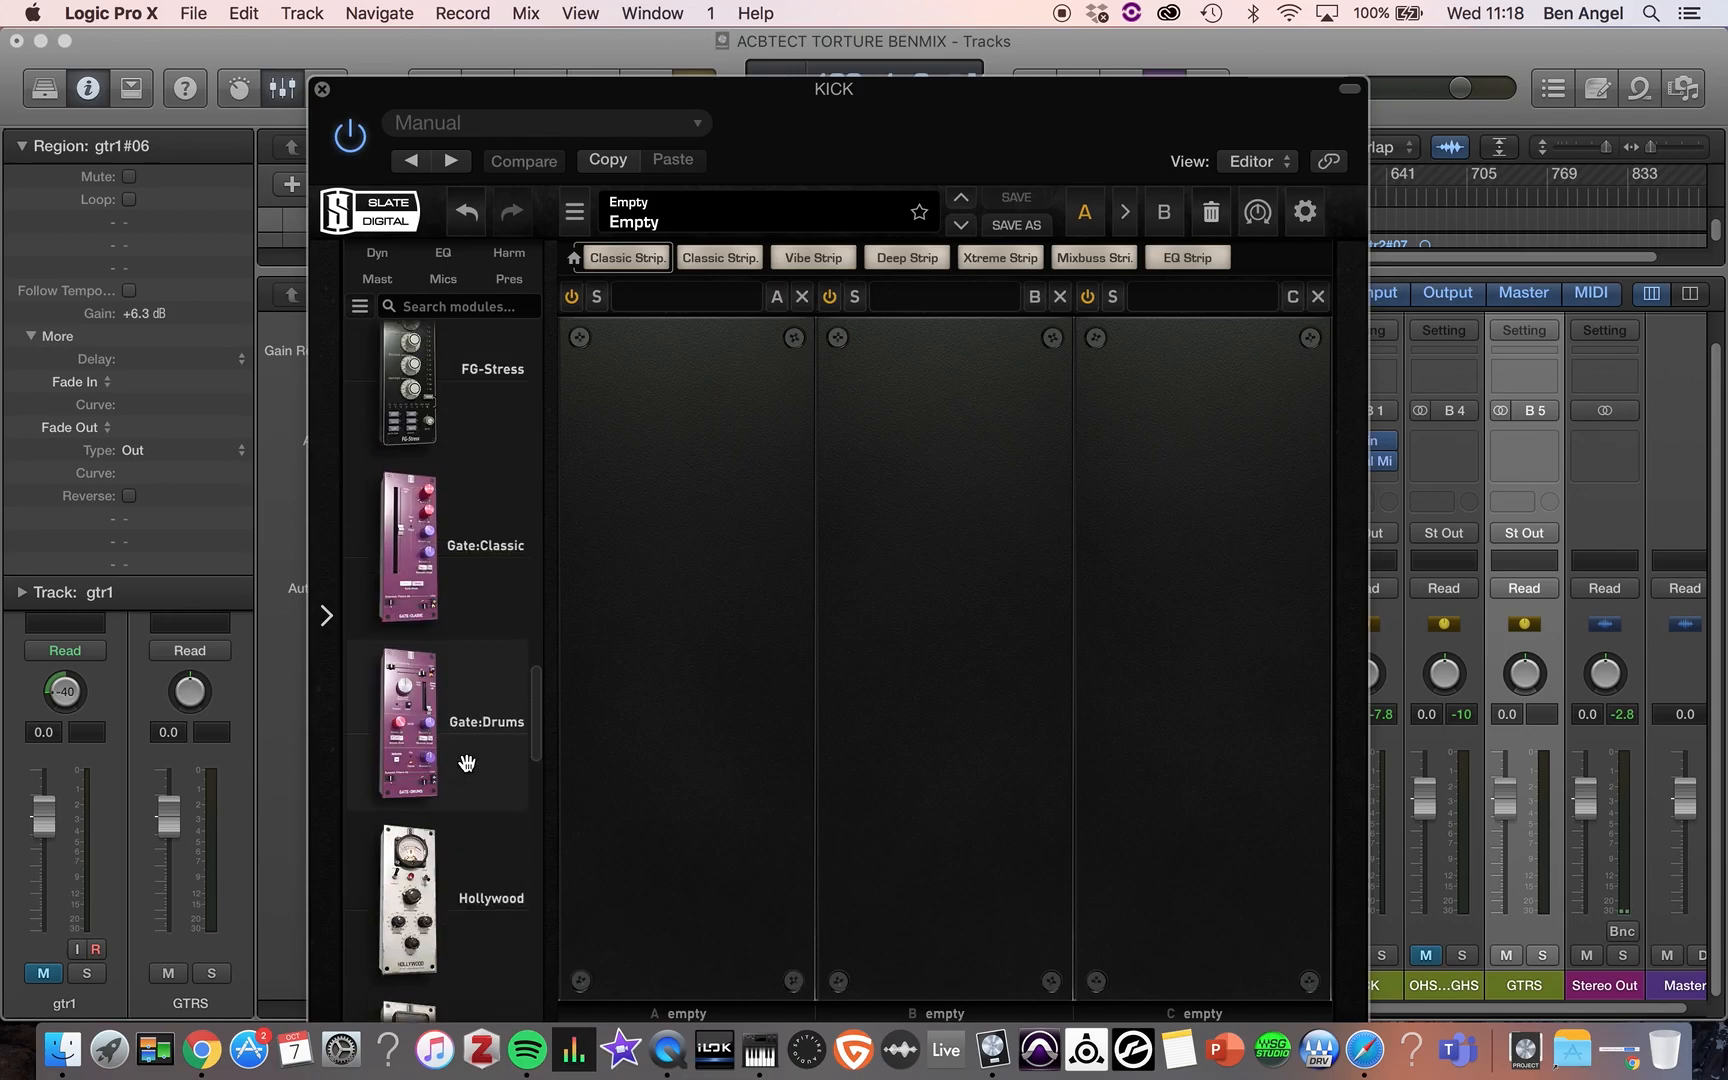
{"action": "left_click_drag", "start_coordinate": [457, 695], "coordinate": [709, 756]}
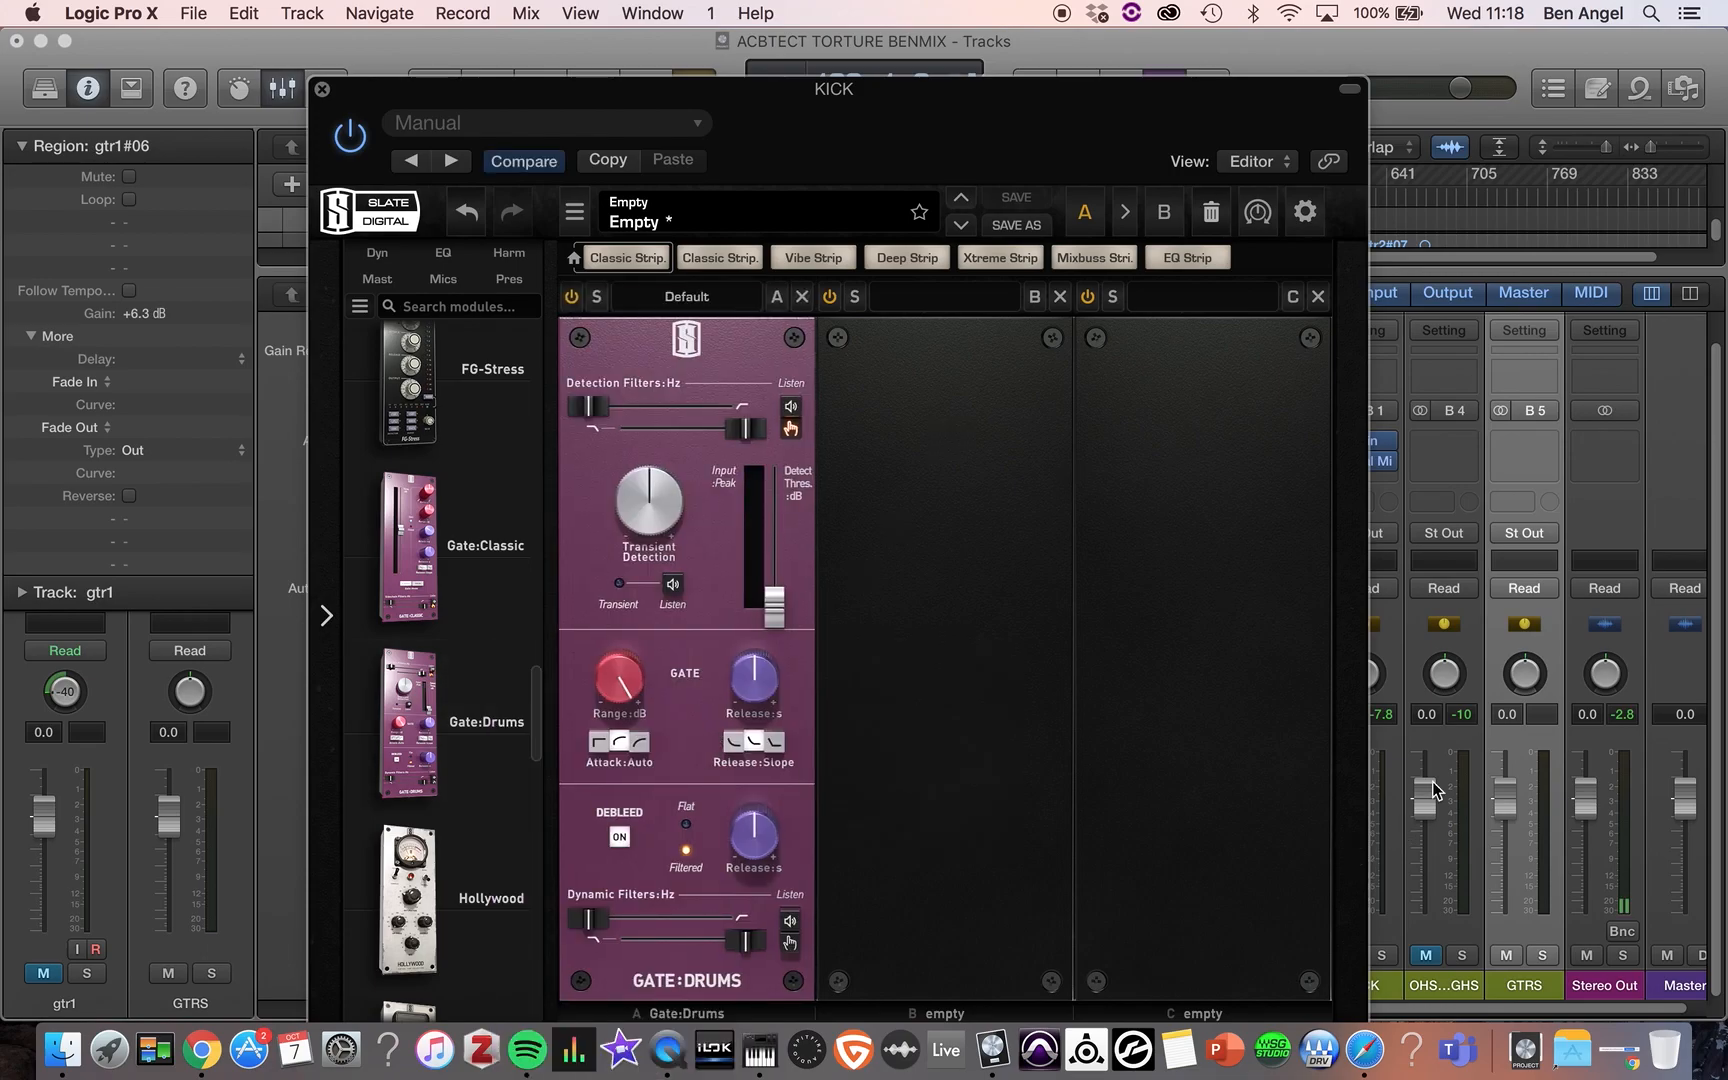
- Mute the GTRS bus channel and start playing the song
{"action": "scroll", "coordinate": [1425, 720], "scroll_direction": "left", "scroll_amount": 5}
{"action": "scroll", "coordinate": [1425, 723], "scroll_direction": "right", "scroll_amount": 1}
{"action": "left_click", "coordinate": [1697, 958]}
{"action": "key", "text": "space"}
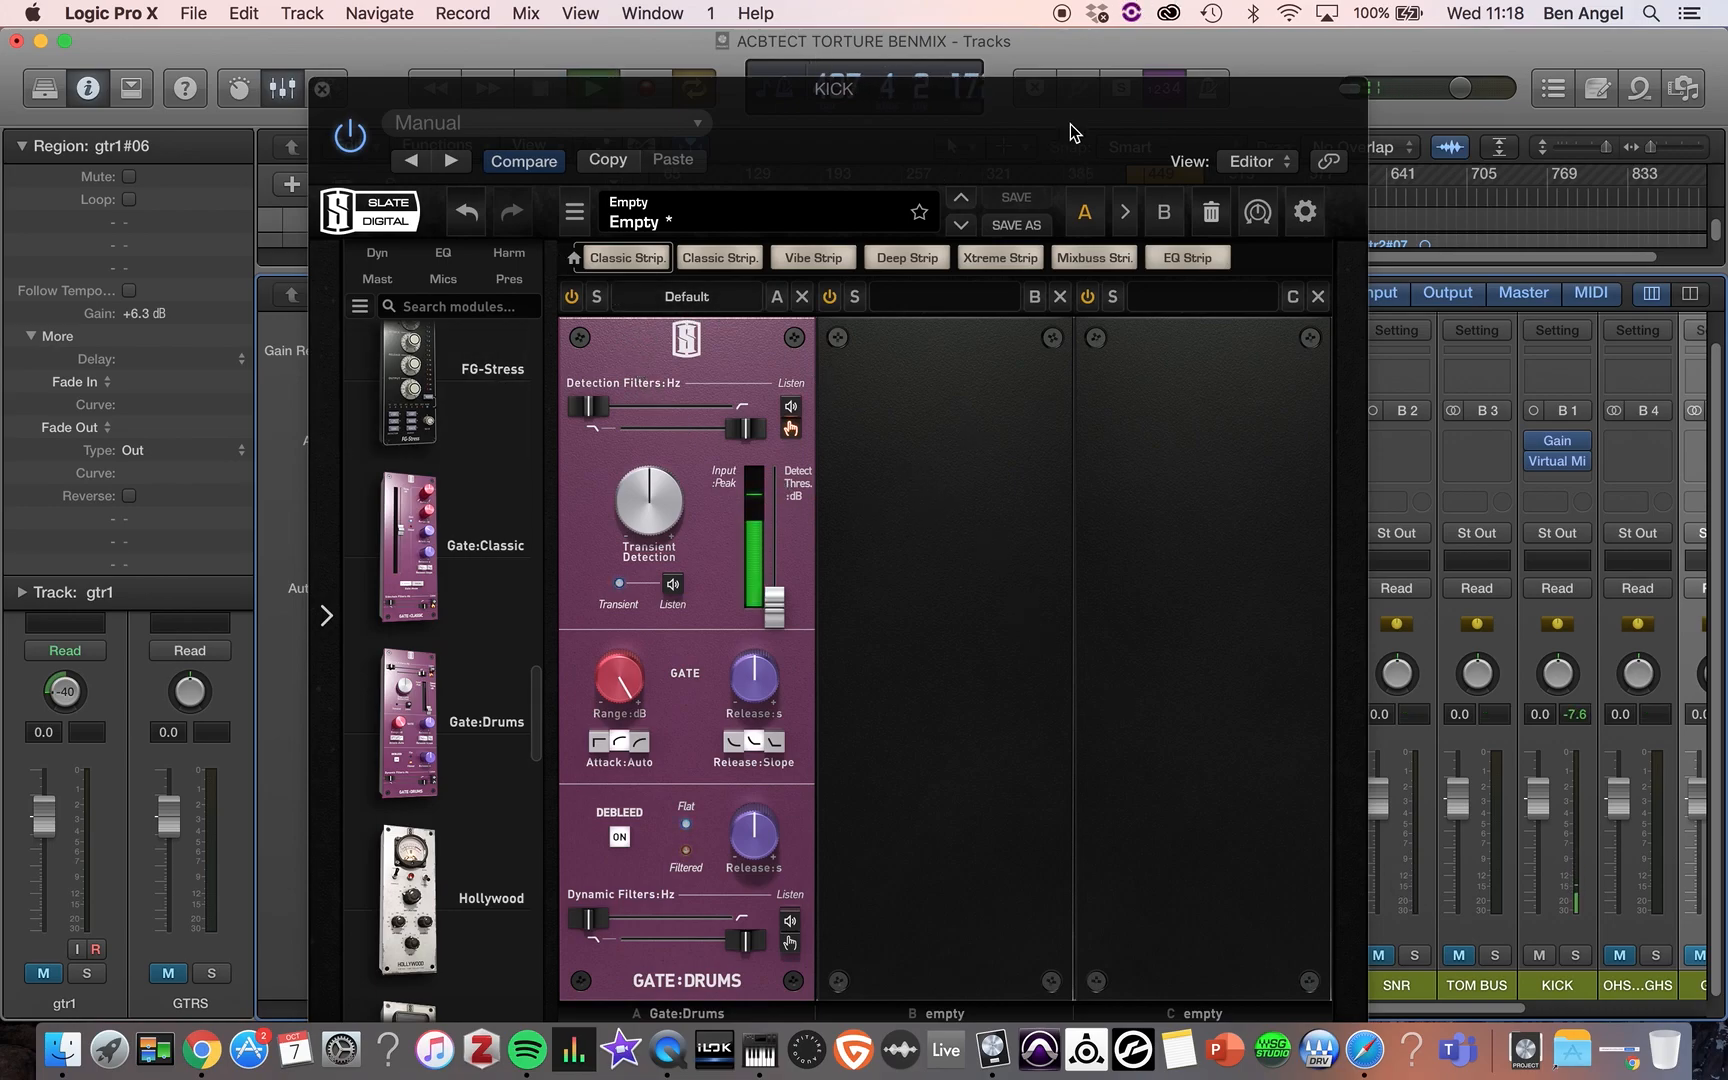
- Move playback to the looped section around bar 449 and load the Kick Debleed Smooth preset into the Gate:Drums module
{"action": "left_click_drag", "start_coordinate": [1035, 92], "coordinate": [1100, 265]}
{"action": "left_click", "coordinate": [1135, 198]}
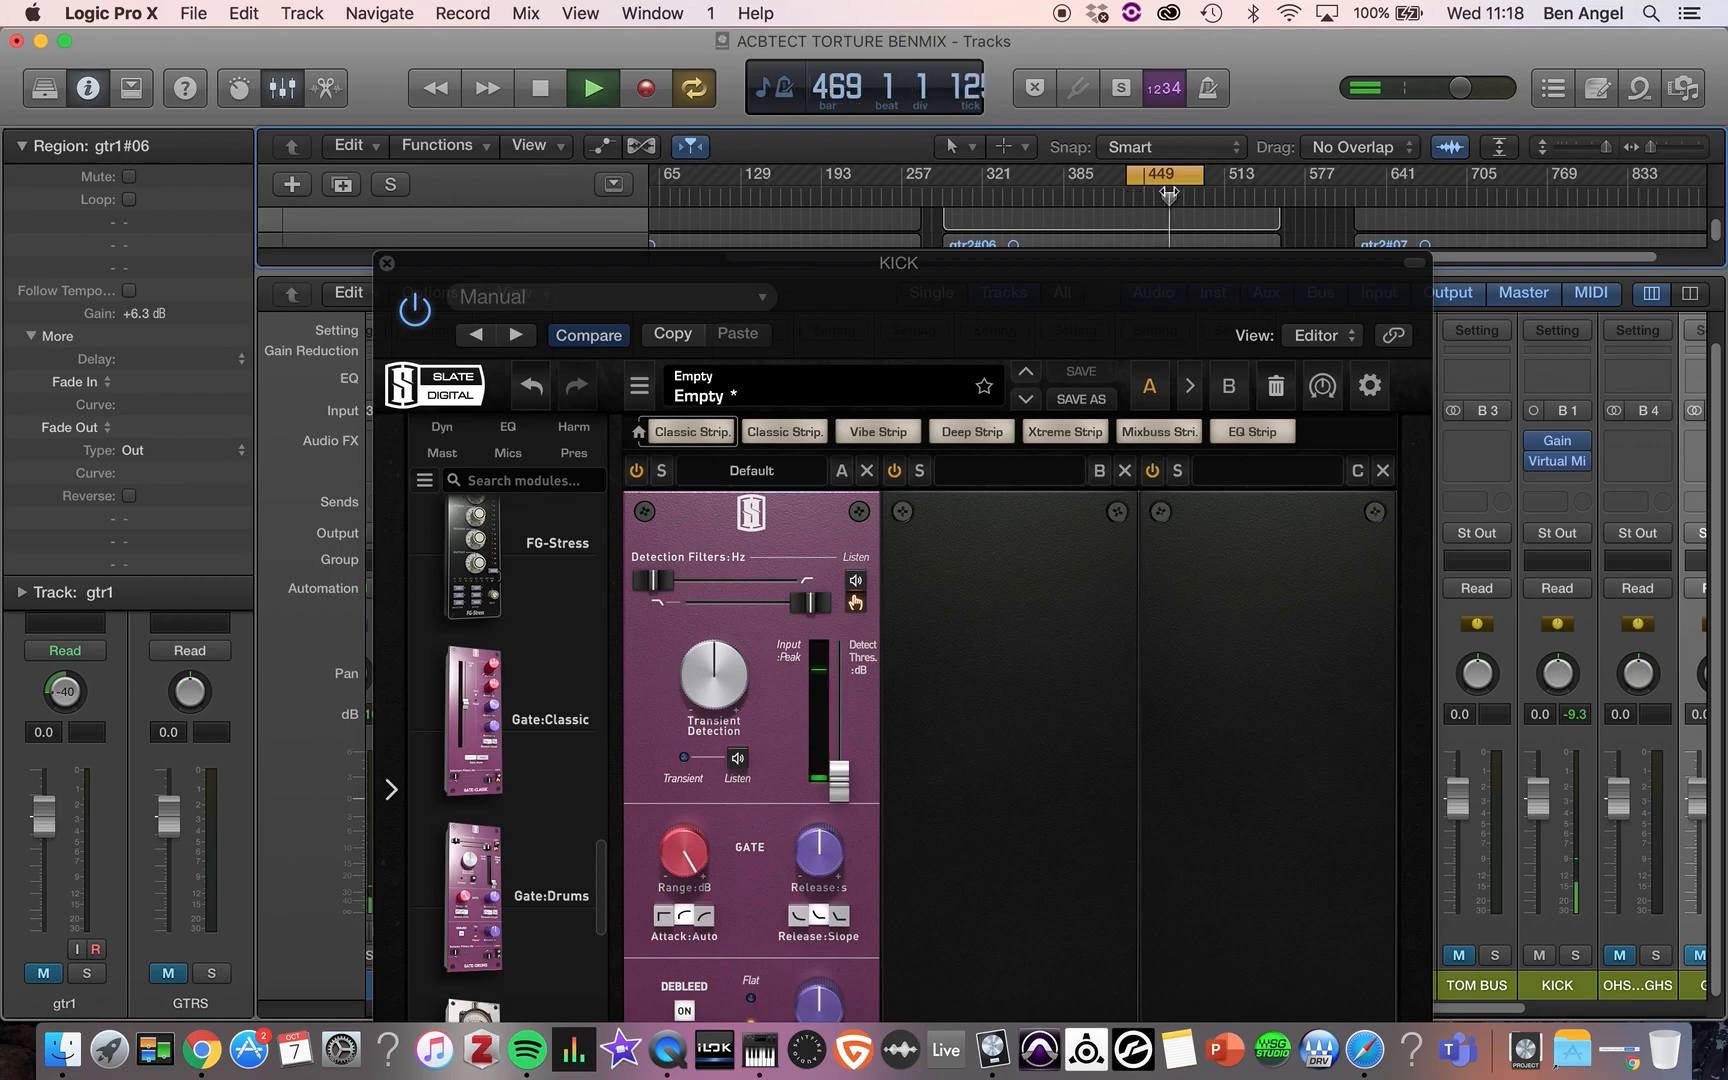
{"action": "left_click_drag", "start_coordinate": [987, 279], "coordinate": [997, 96]}
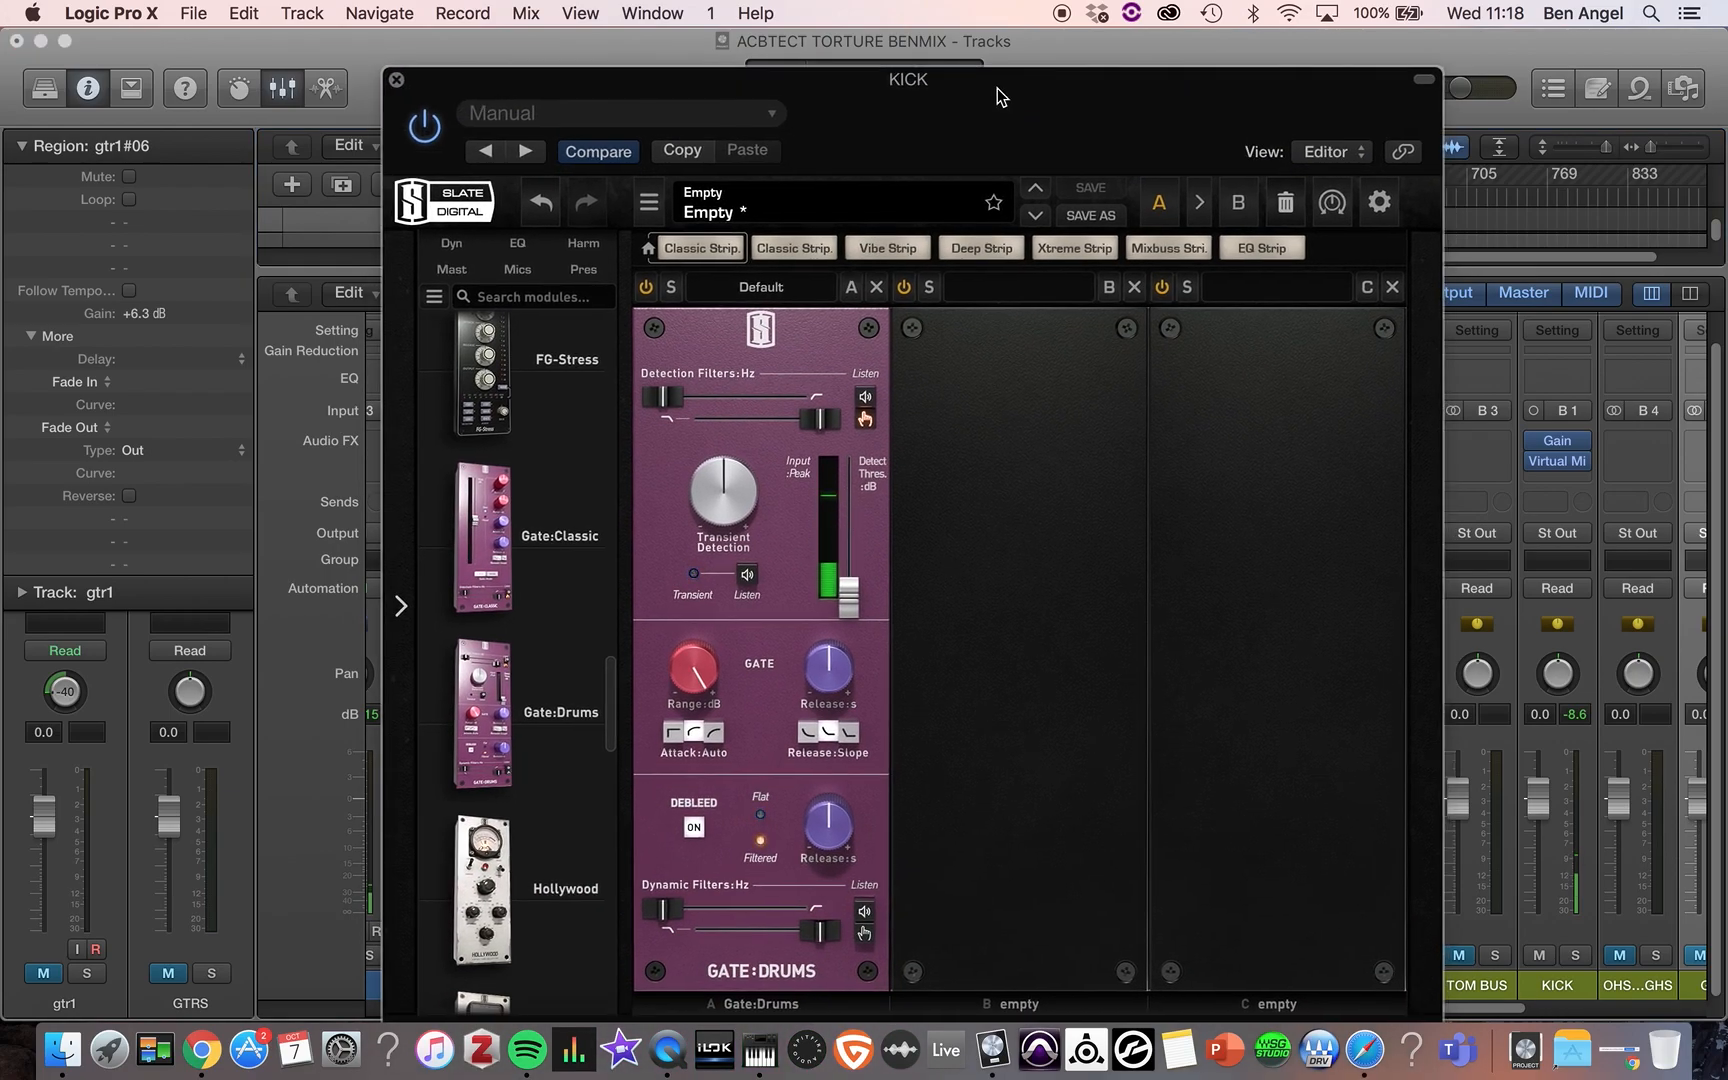
{"action": "left_click", "coordinate": [756, 290]}
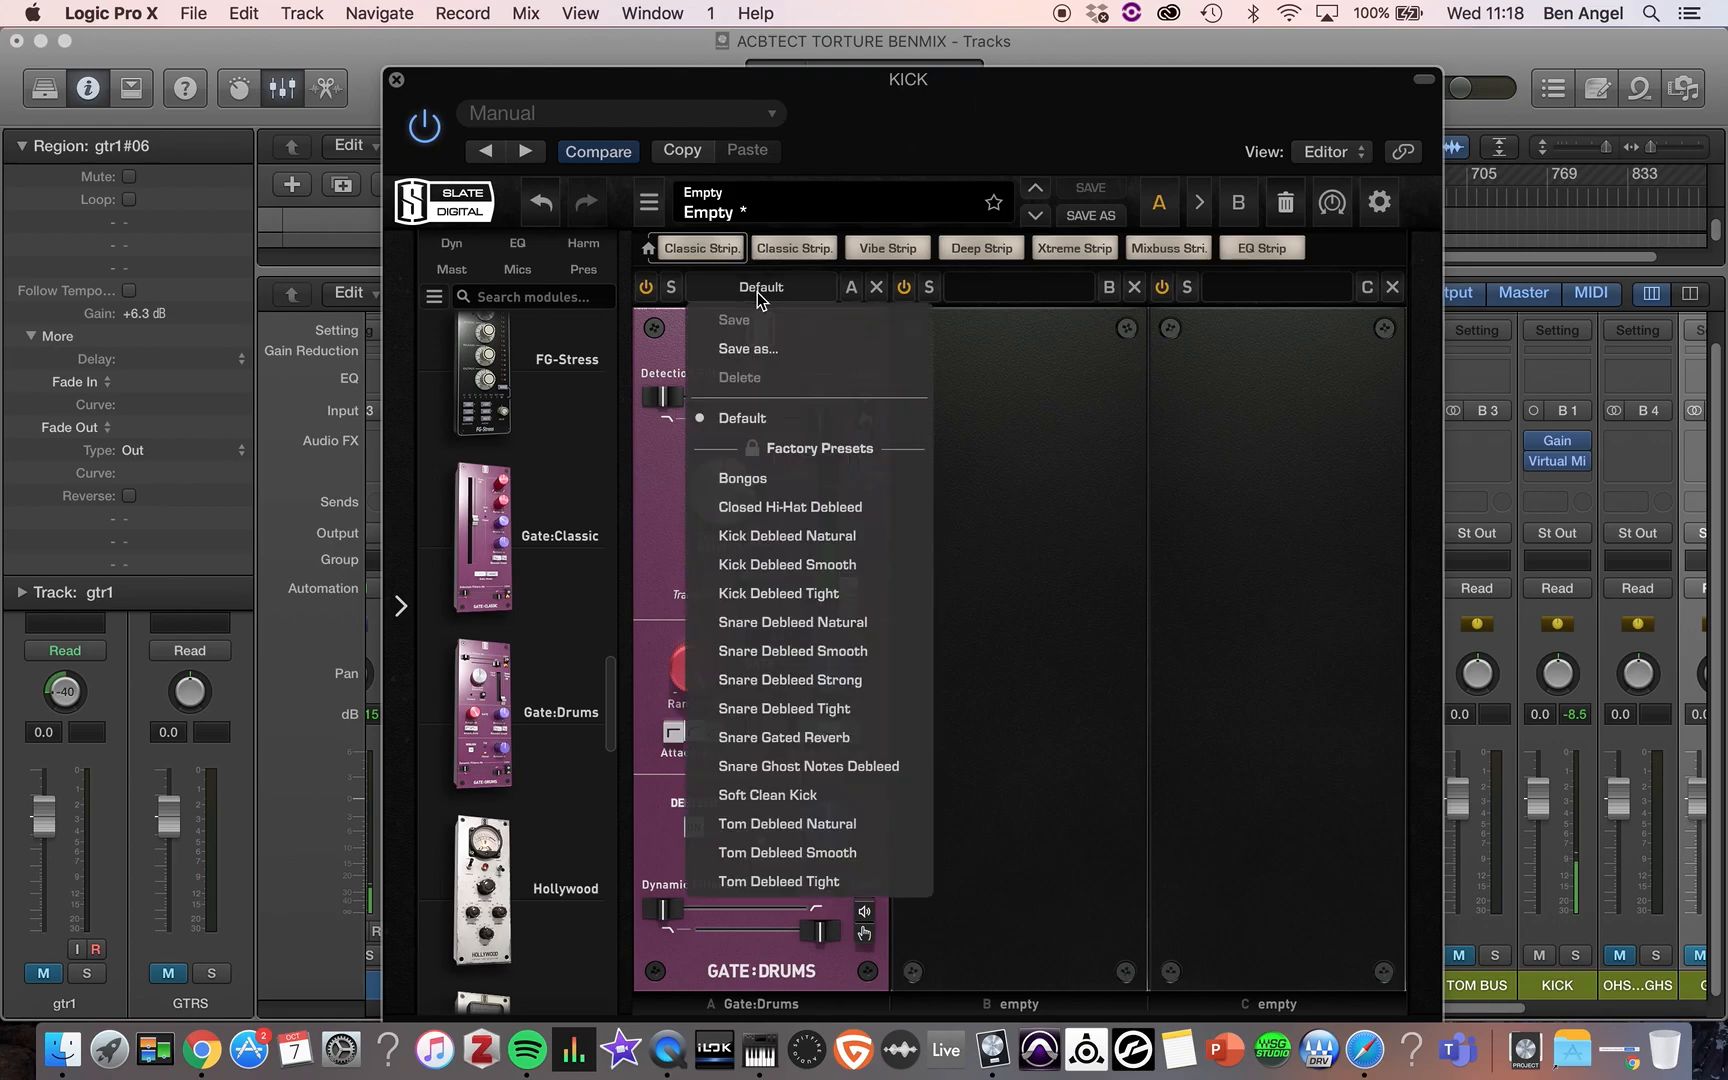
{"action": "left_click", "coordinate": [806, 544]}
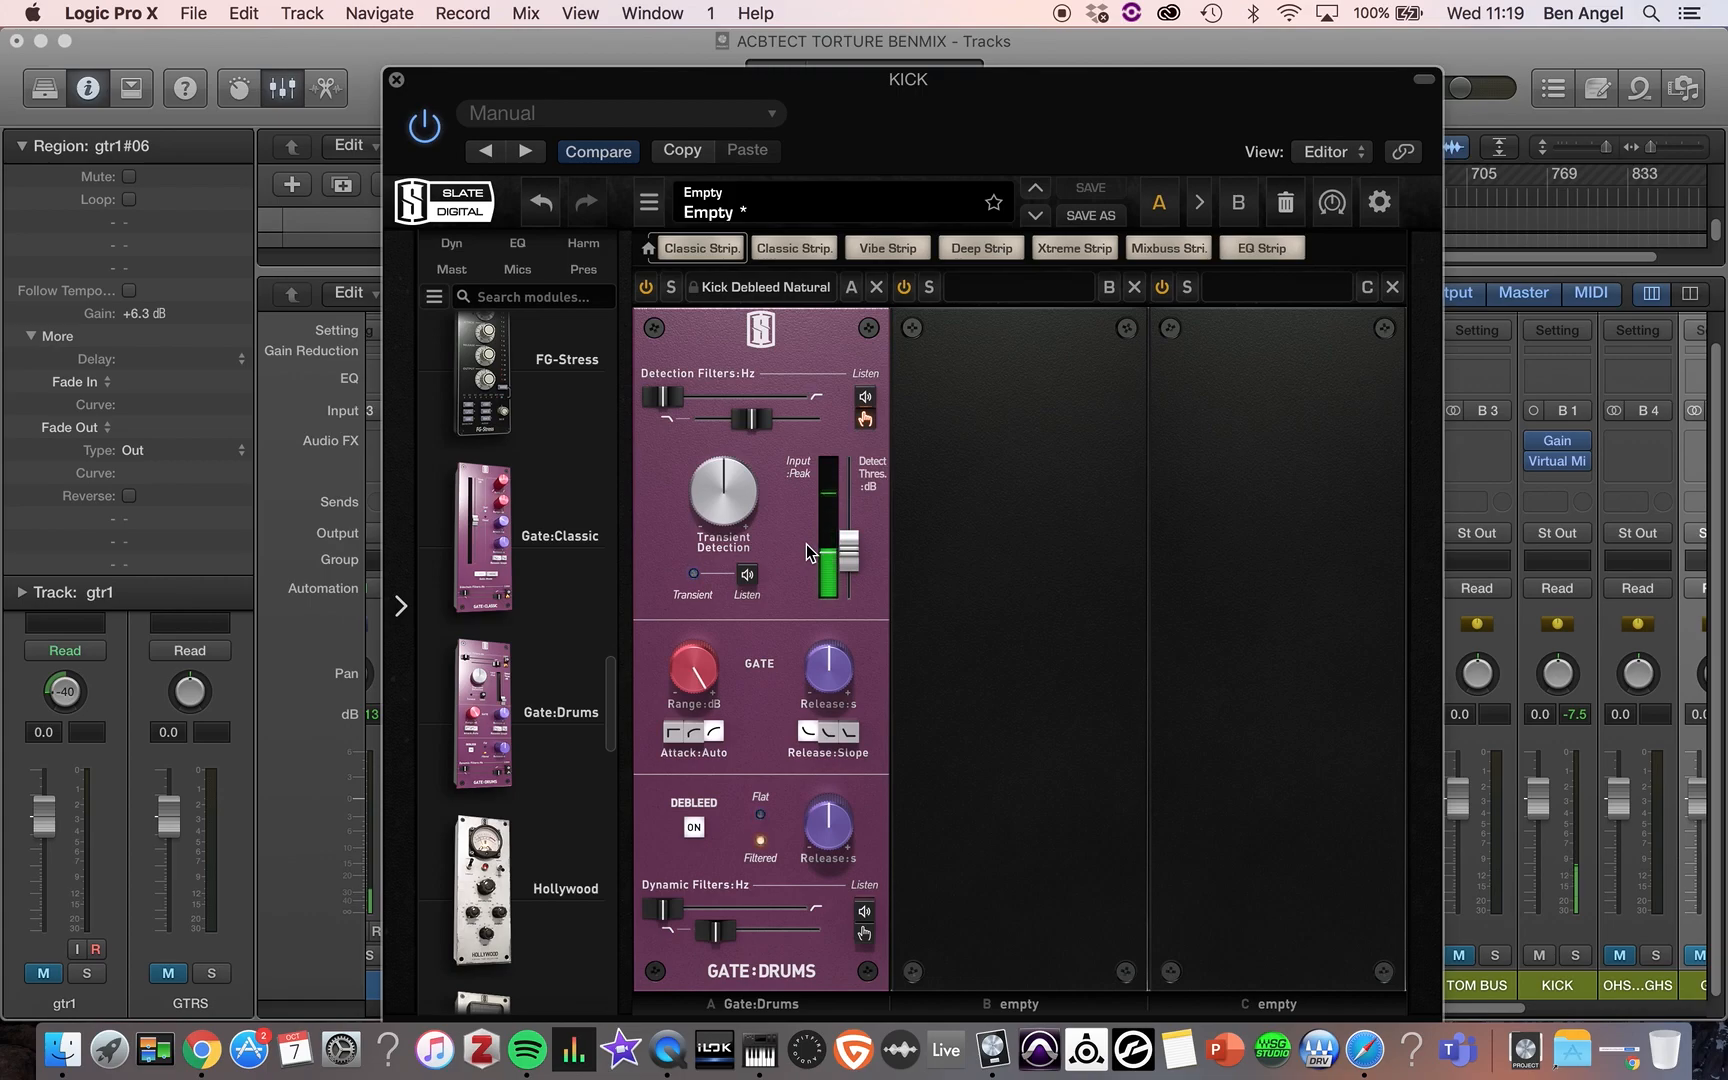
{"action": "left_click", "coordinate": [783, 288]}
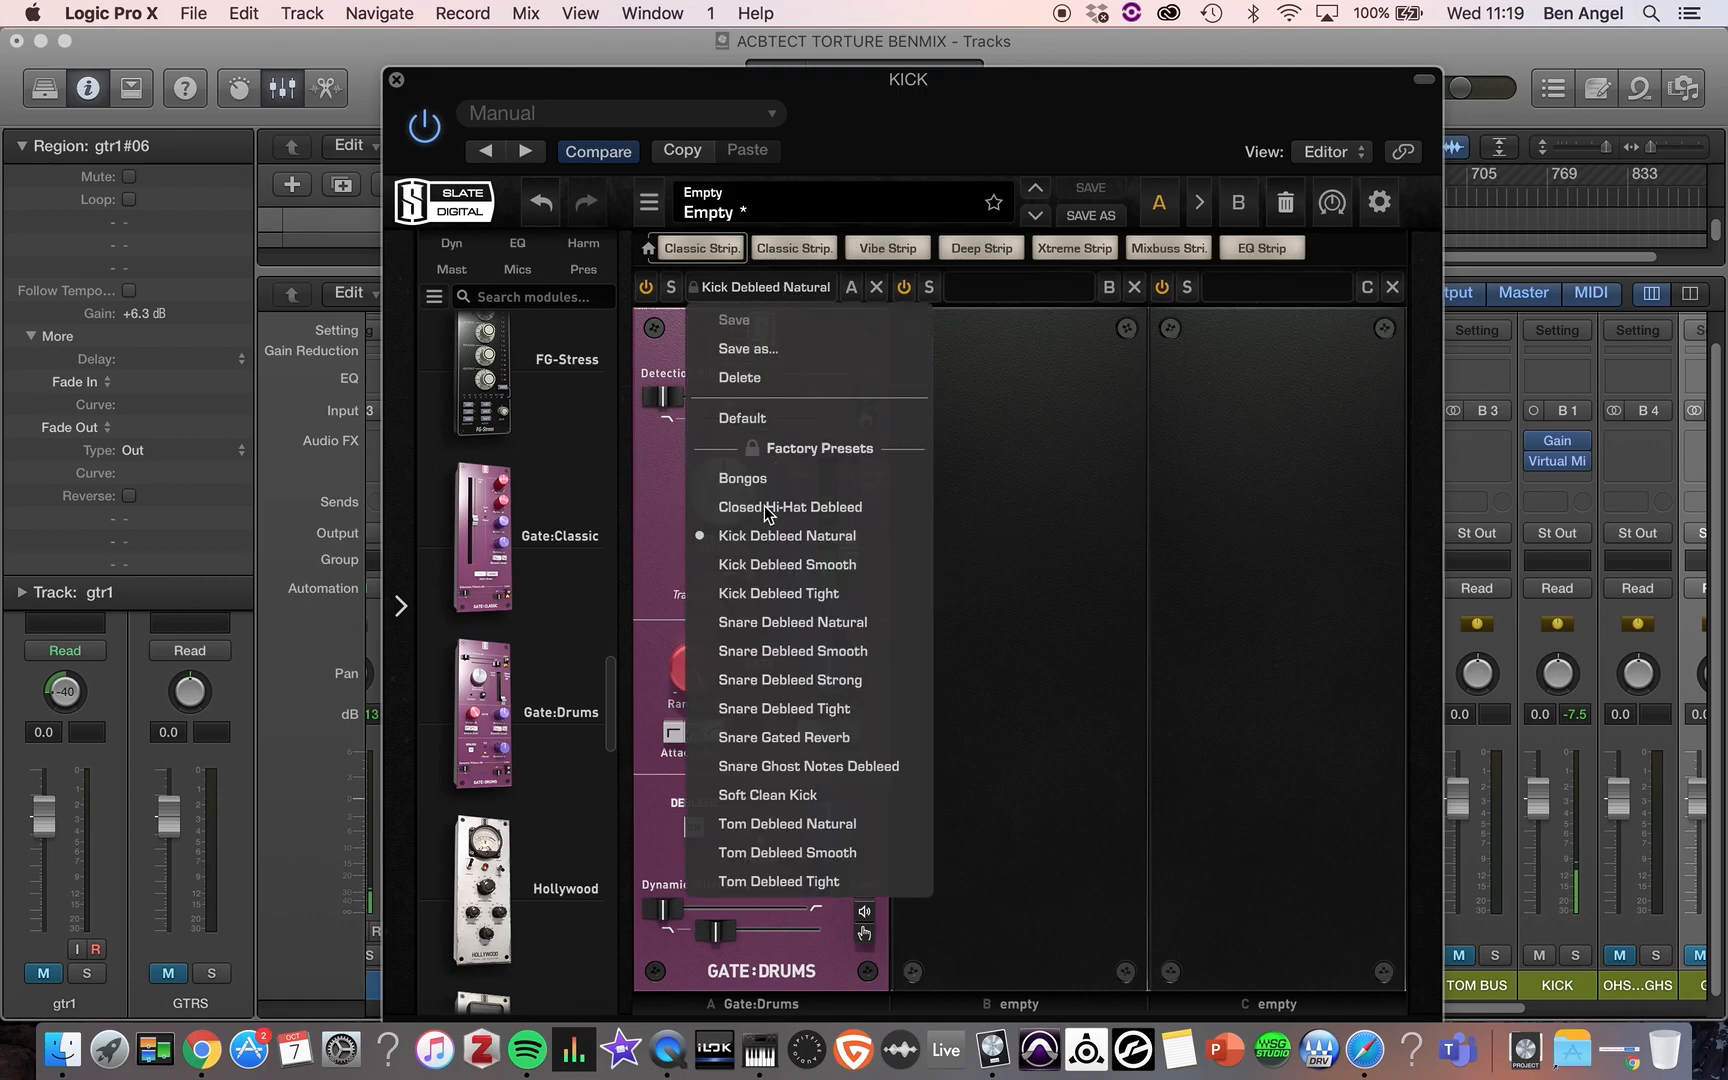
{"action": "left_click", "coordinate": [752, 575]}
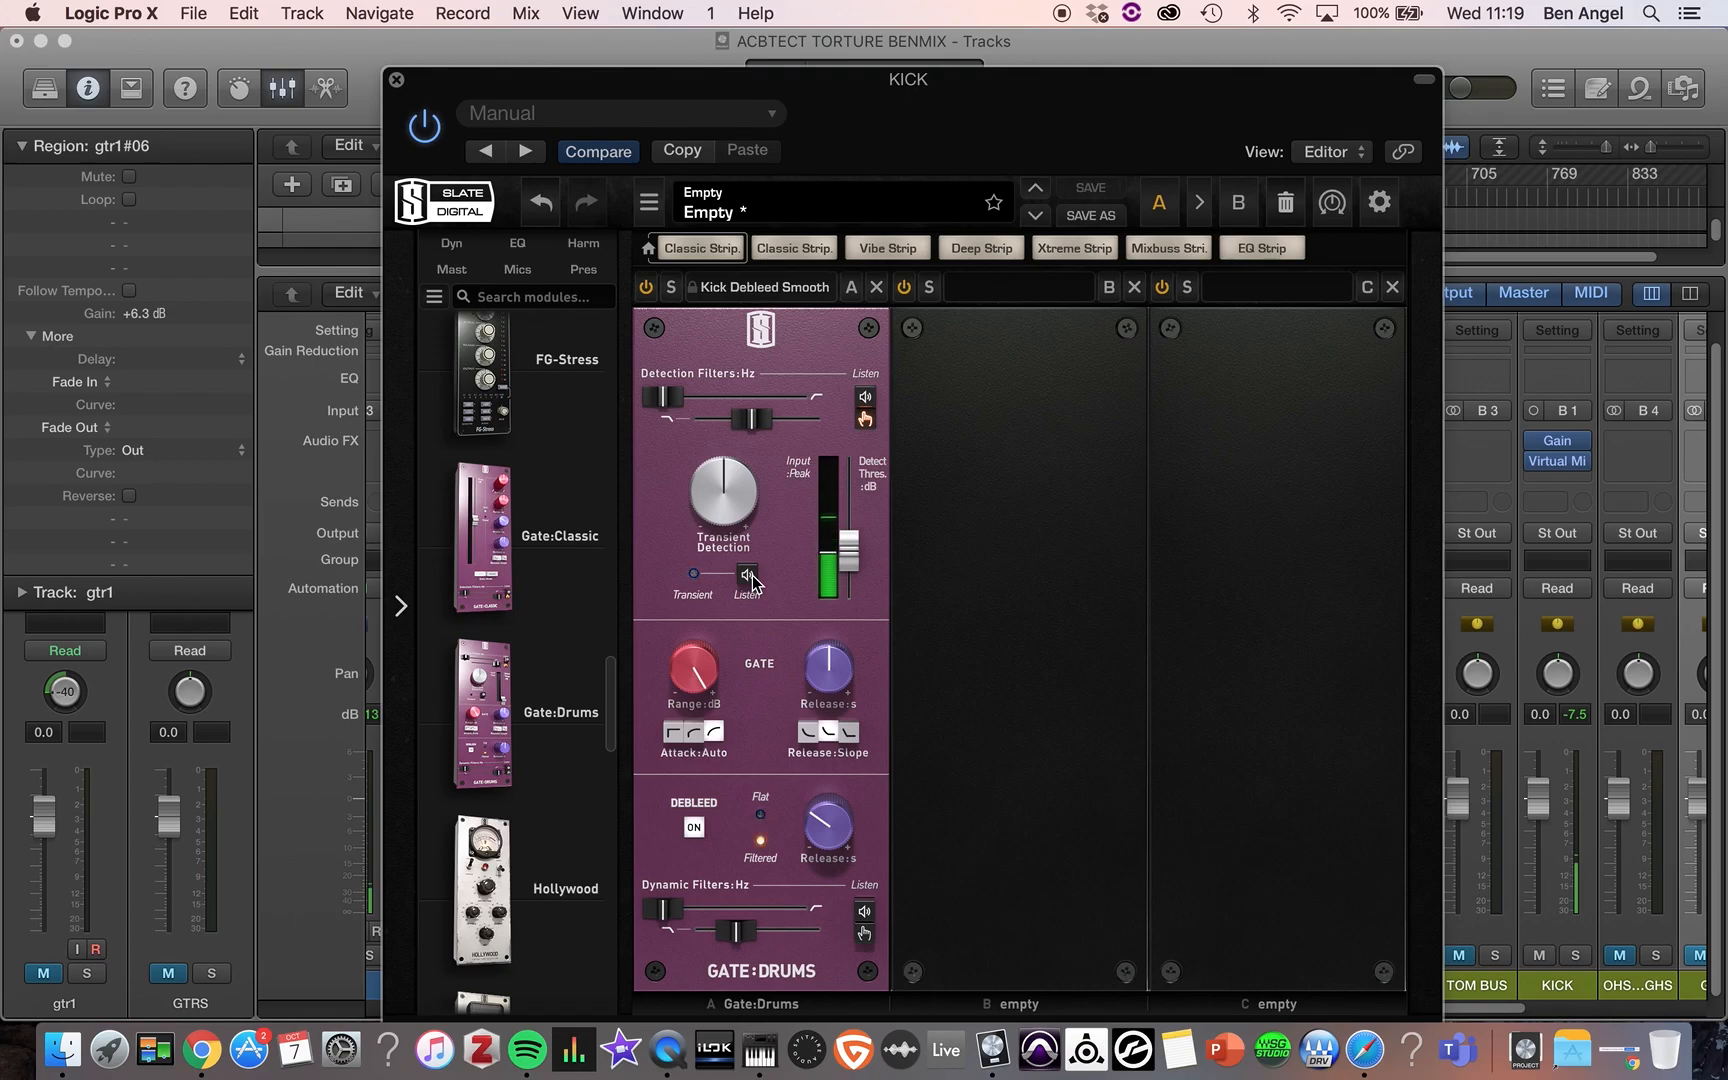
- Sweep the Gate:Drums detection threshold up and down, then set it to about -29.9 dB
{"action": "left_click_drag", "start_coordinate": [851, 560], "coordinate": [846, 512]}
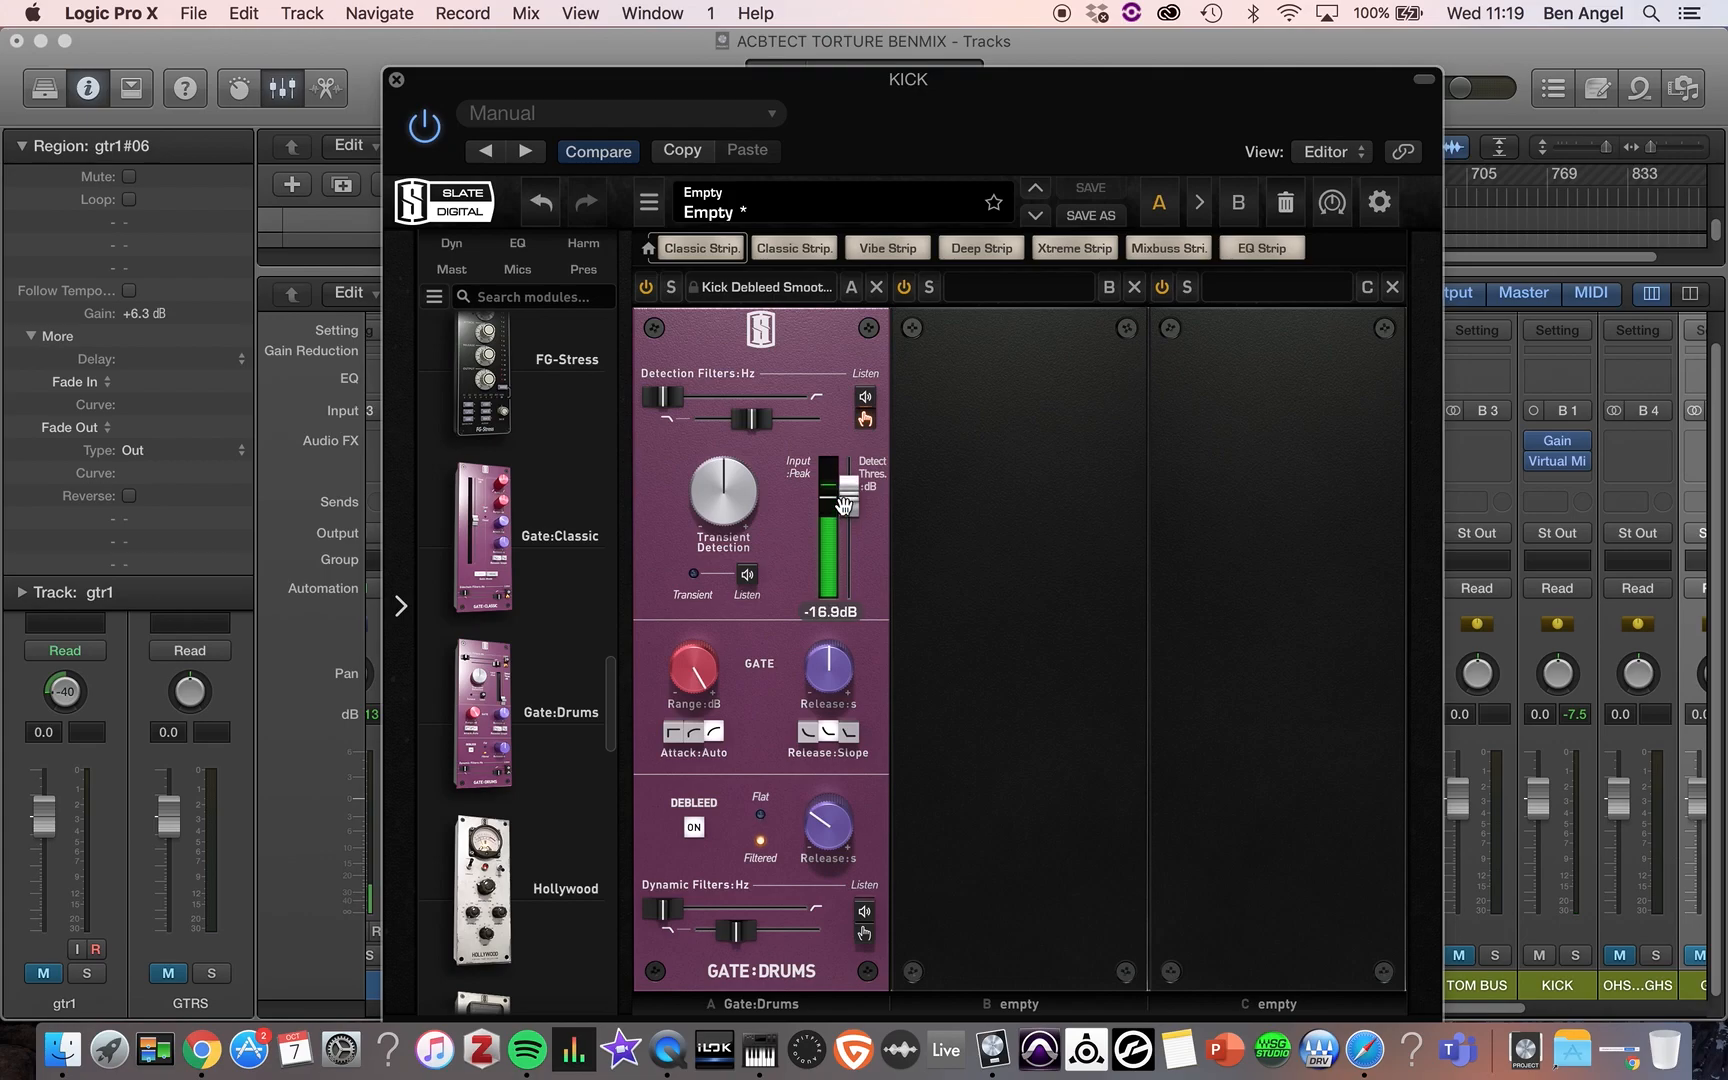
{"action": "left_click_drag", "start_coordinate": [845, 505], "coordinate": [845, 612]}
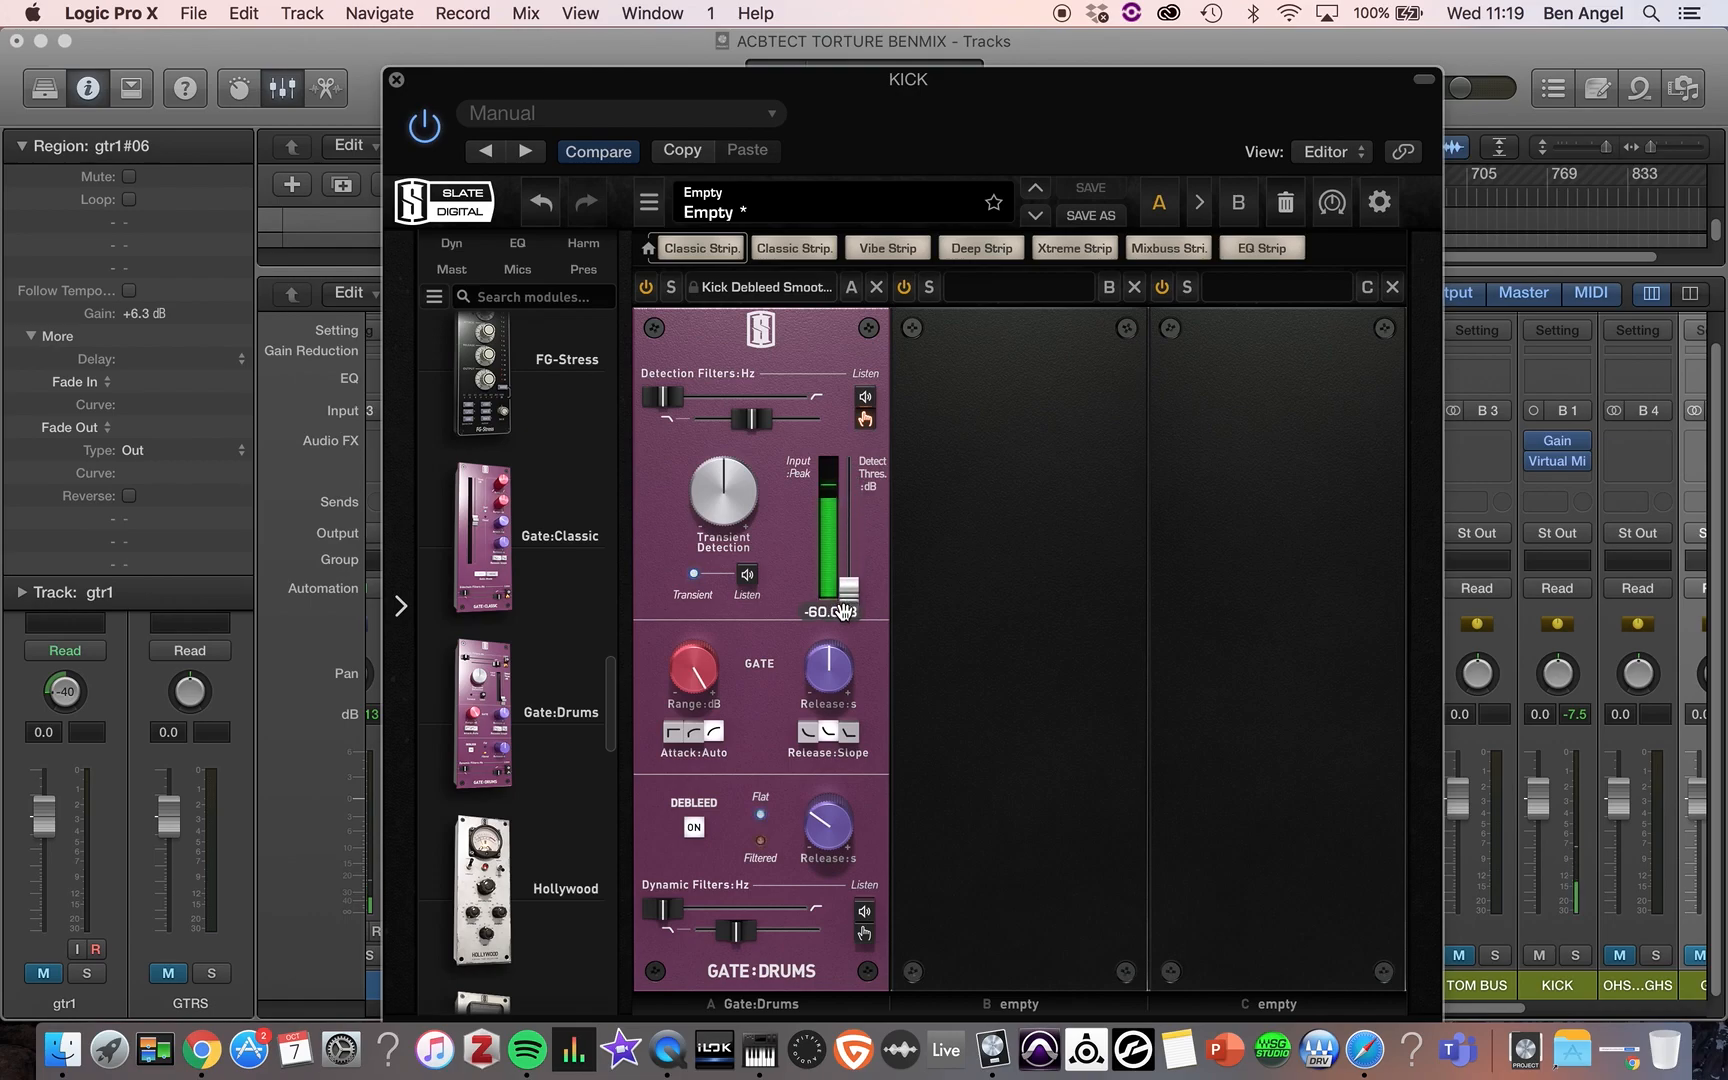
{"action": "left_click_drag", "start_coordinate": [845, 612], "coordinate": [830, 538]}
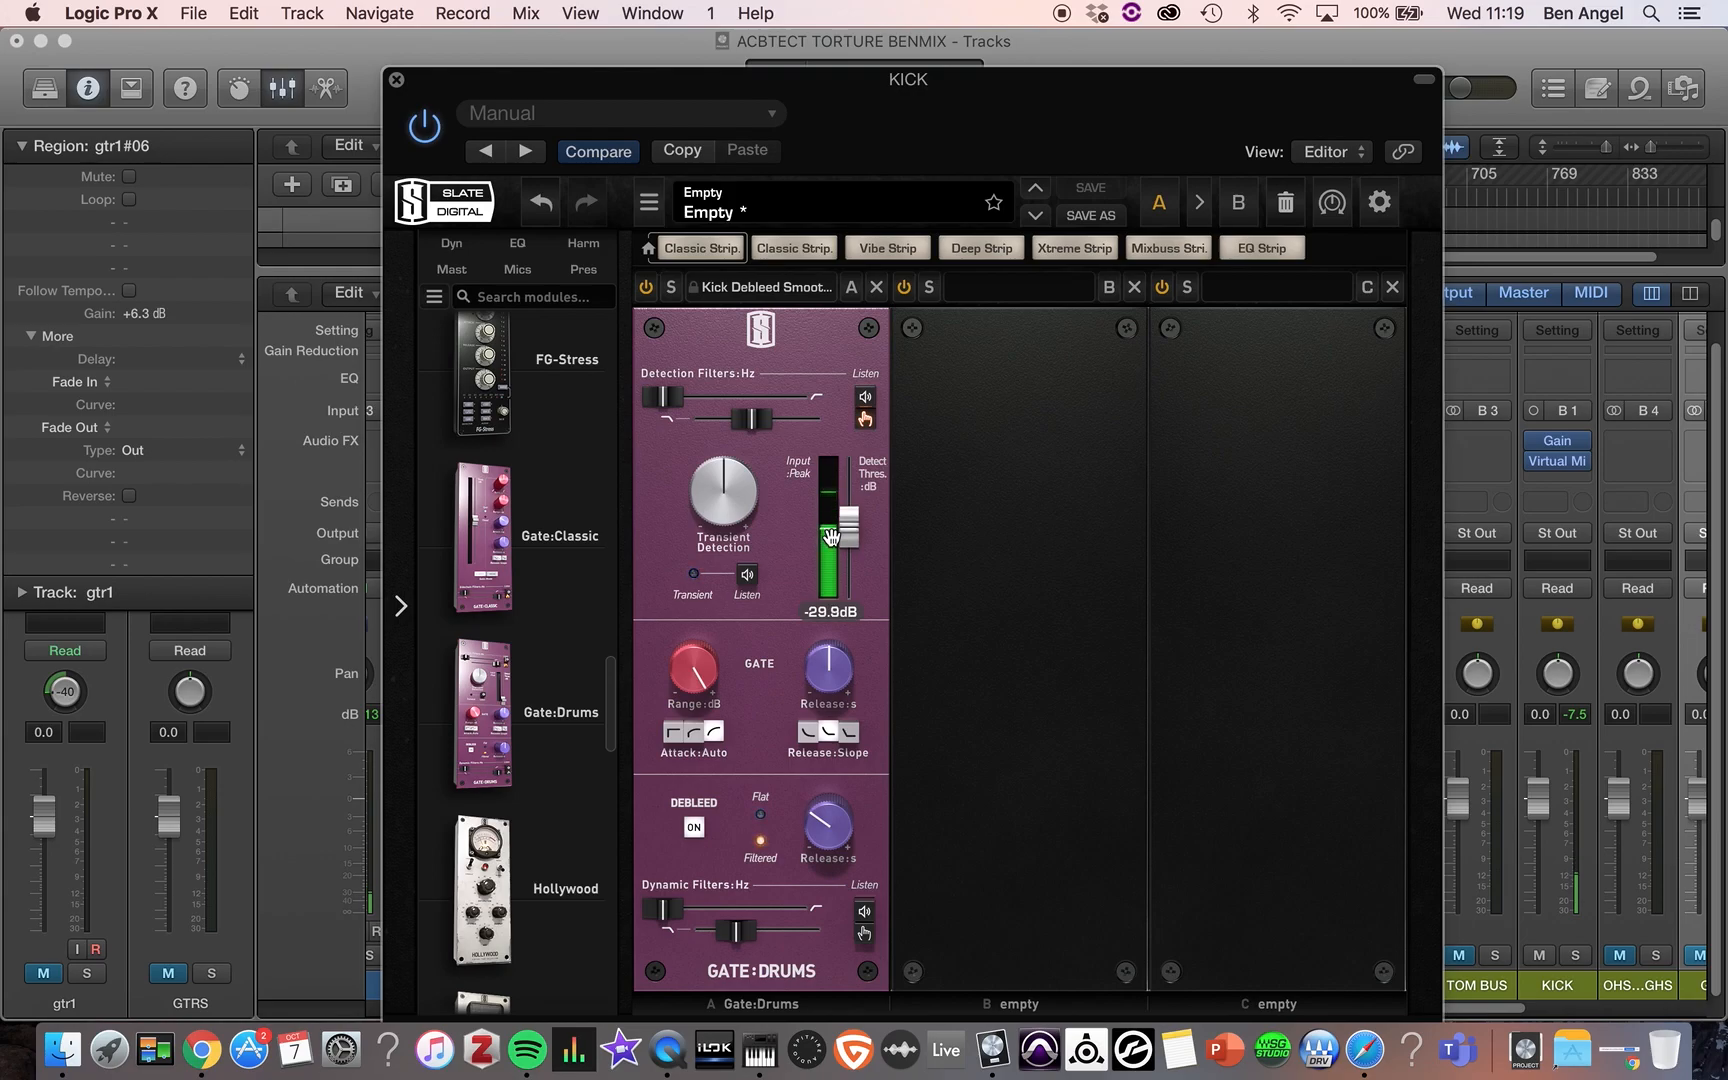
- Bypass and re-enable the Virtual Mix Rack to compare the gated kick, then close its window
{"action": "left_click", "coordinate": [424, 128]}
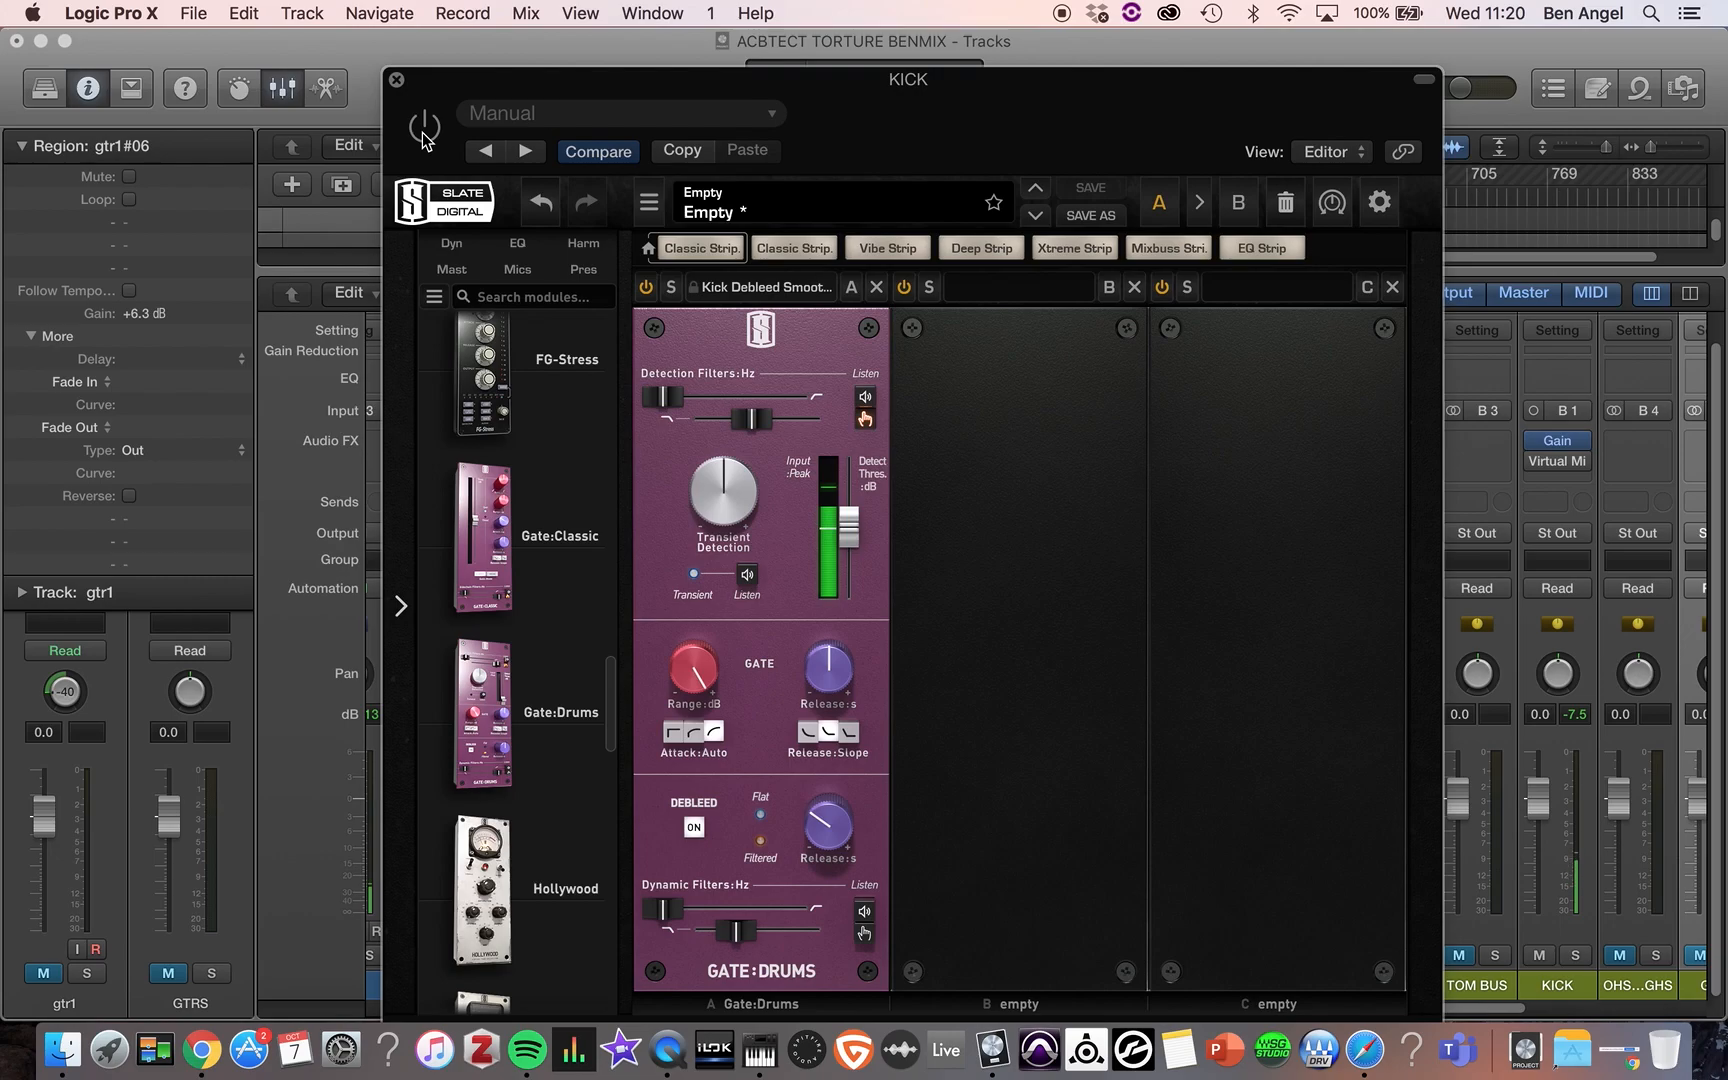
{"action": "left_click", "coordinate": [424, 130]}
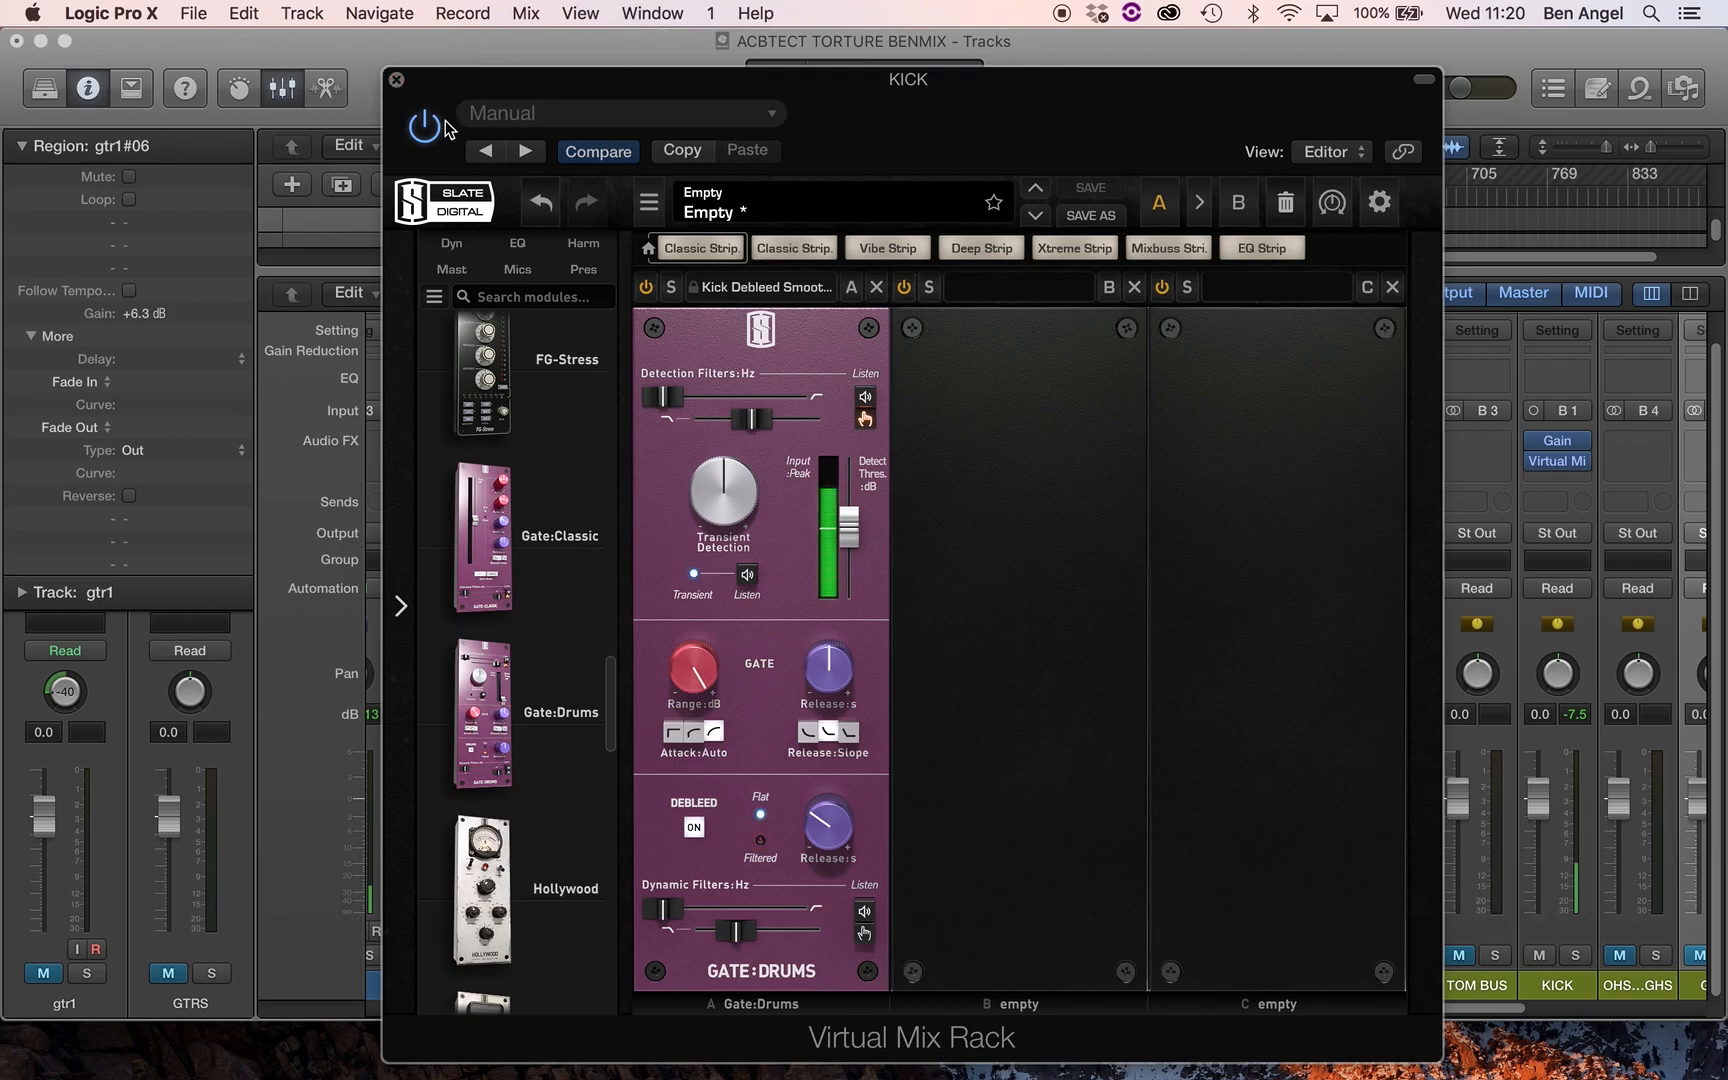
{"action": "left_click", "coordinate": [396, 80]}
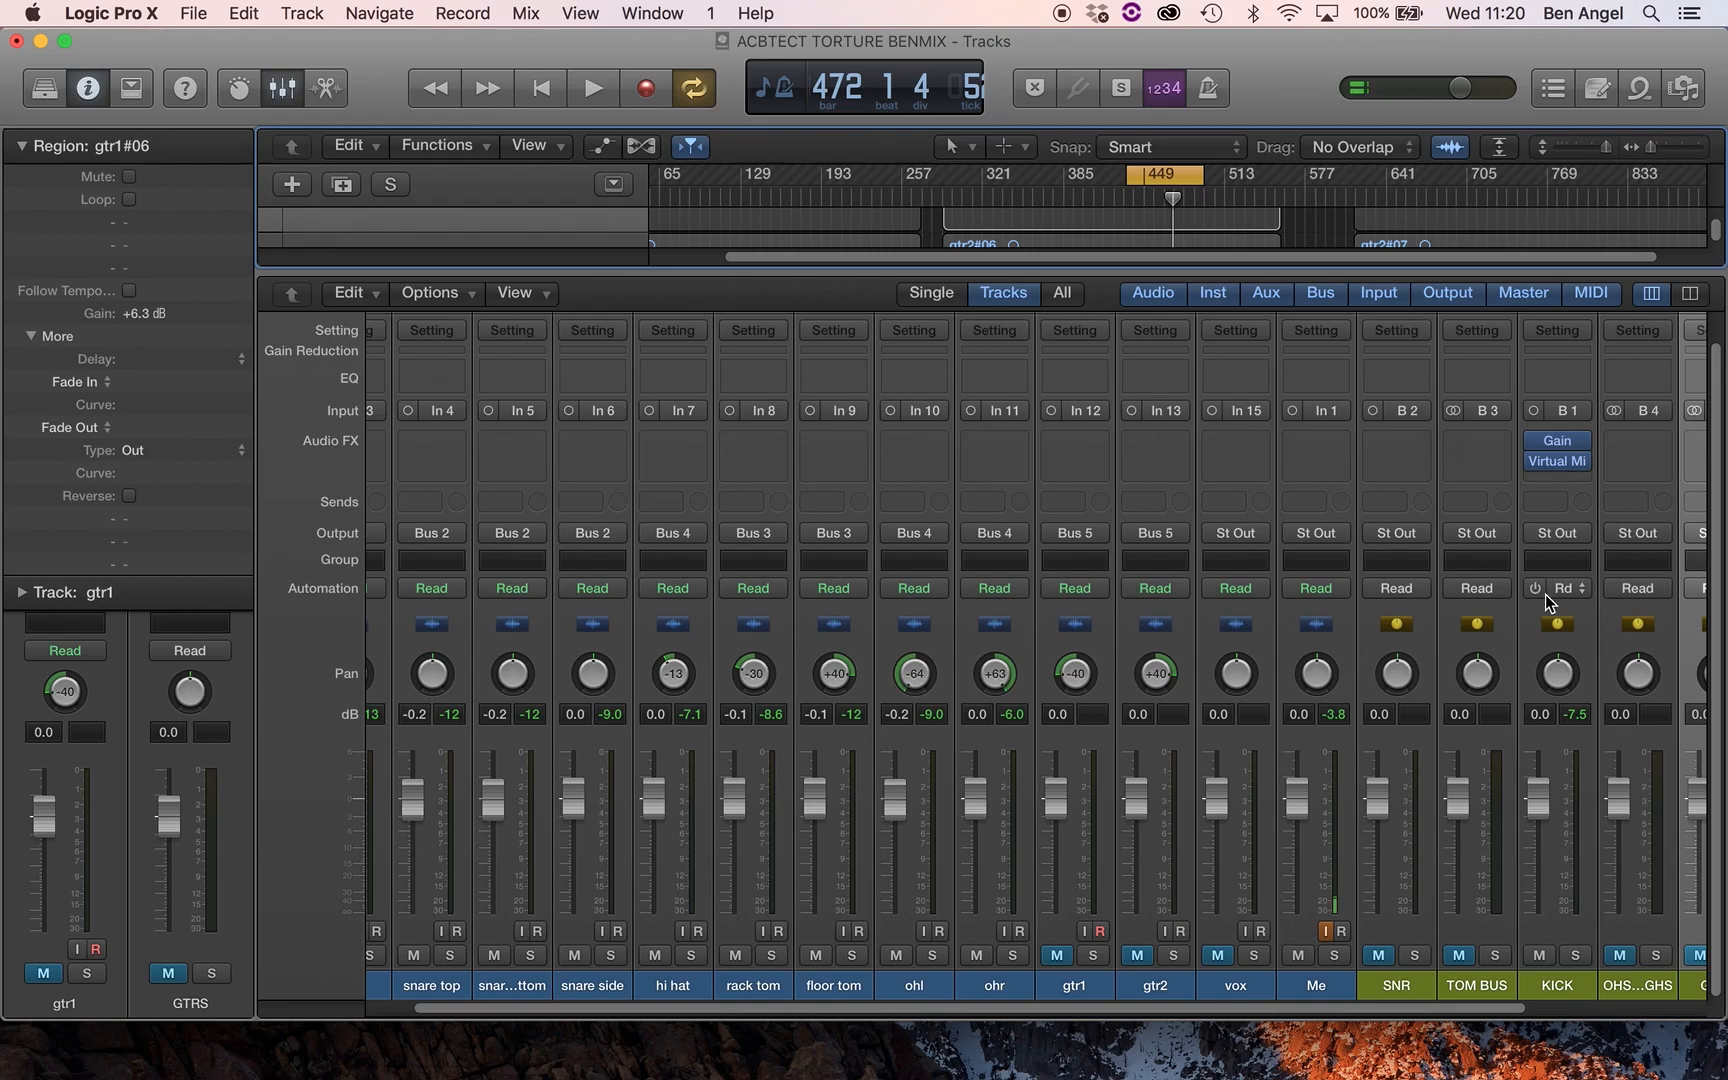
- Insert a Channel EQ after the Virtual Mix Rack on the KICK bus and enlarge its window to 97%
{"action": "scroll", "coordinate": [1544, 594], "scroll_direction": "right", "scroll_amount": 4}
{"action": "scroll", "coordinate": [1544, 594], "scroll_direction": "right", "scroll_amount": 3}
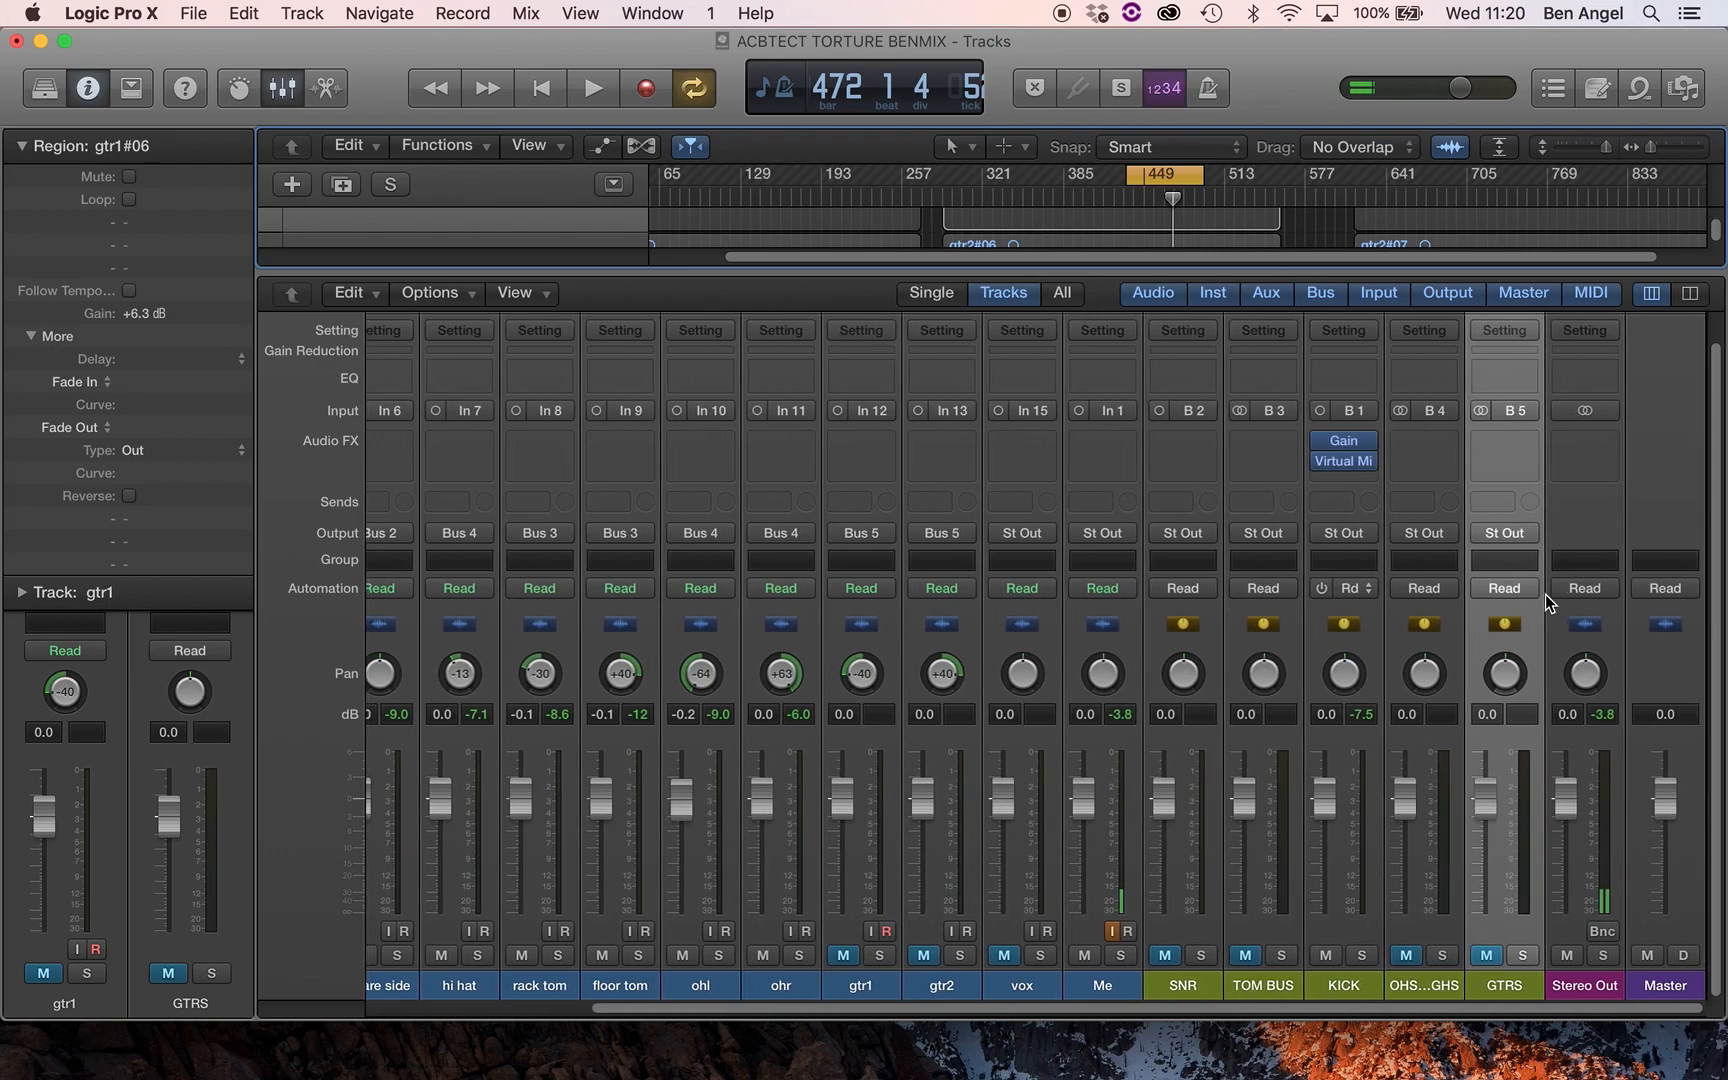
{"action": "double_click", "coordinate": [1332, 377]}
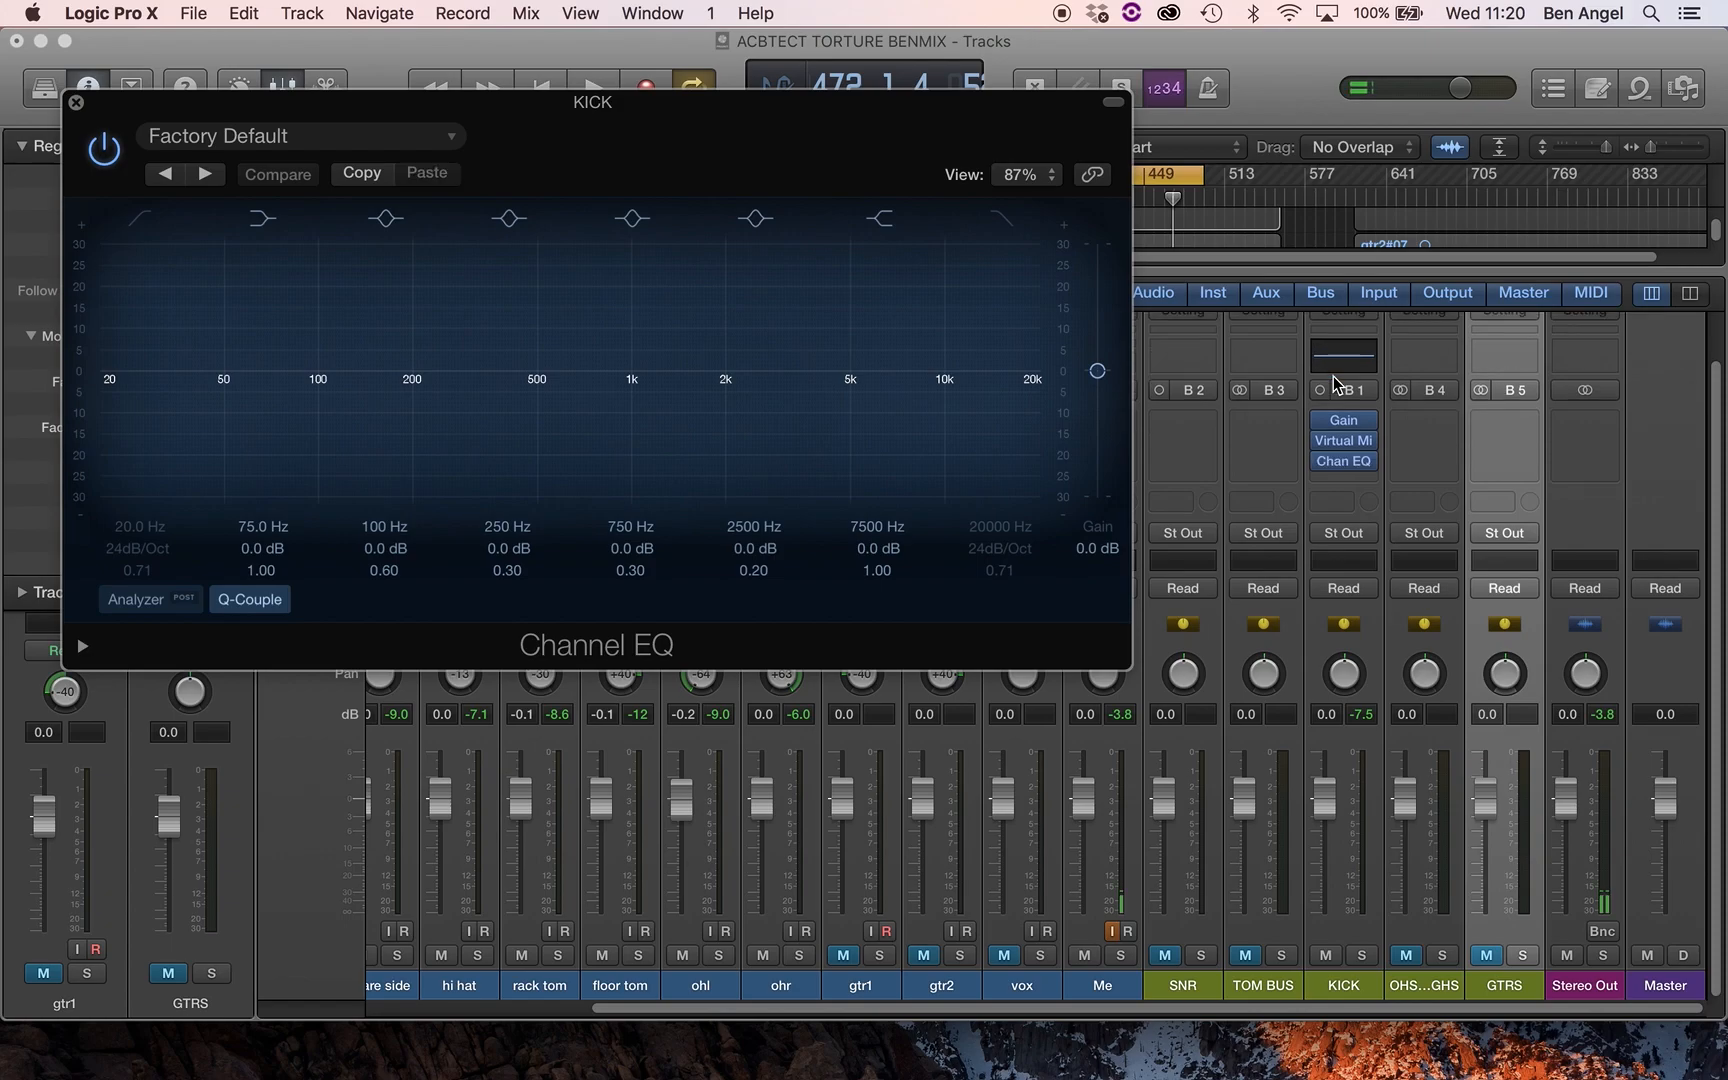
{"action": "left_click_drag", "start_coordinate": [798, 116], "coordinate": [990, 172]}
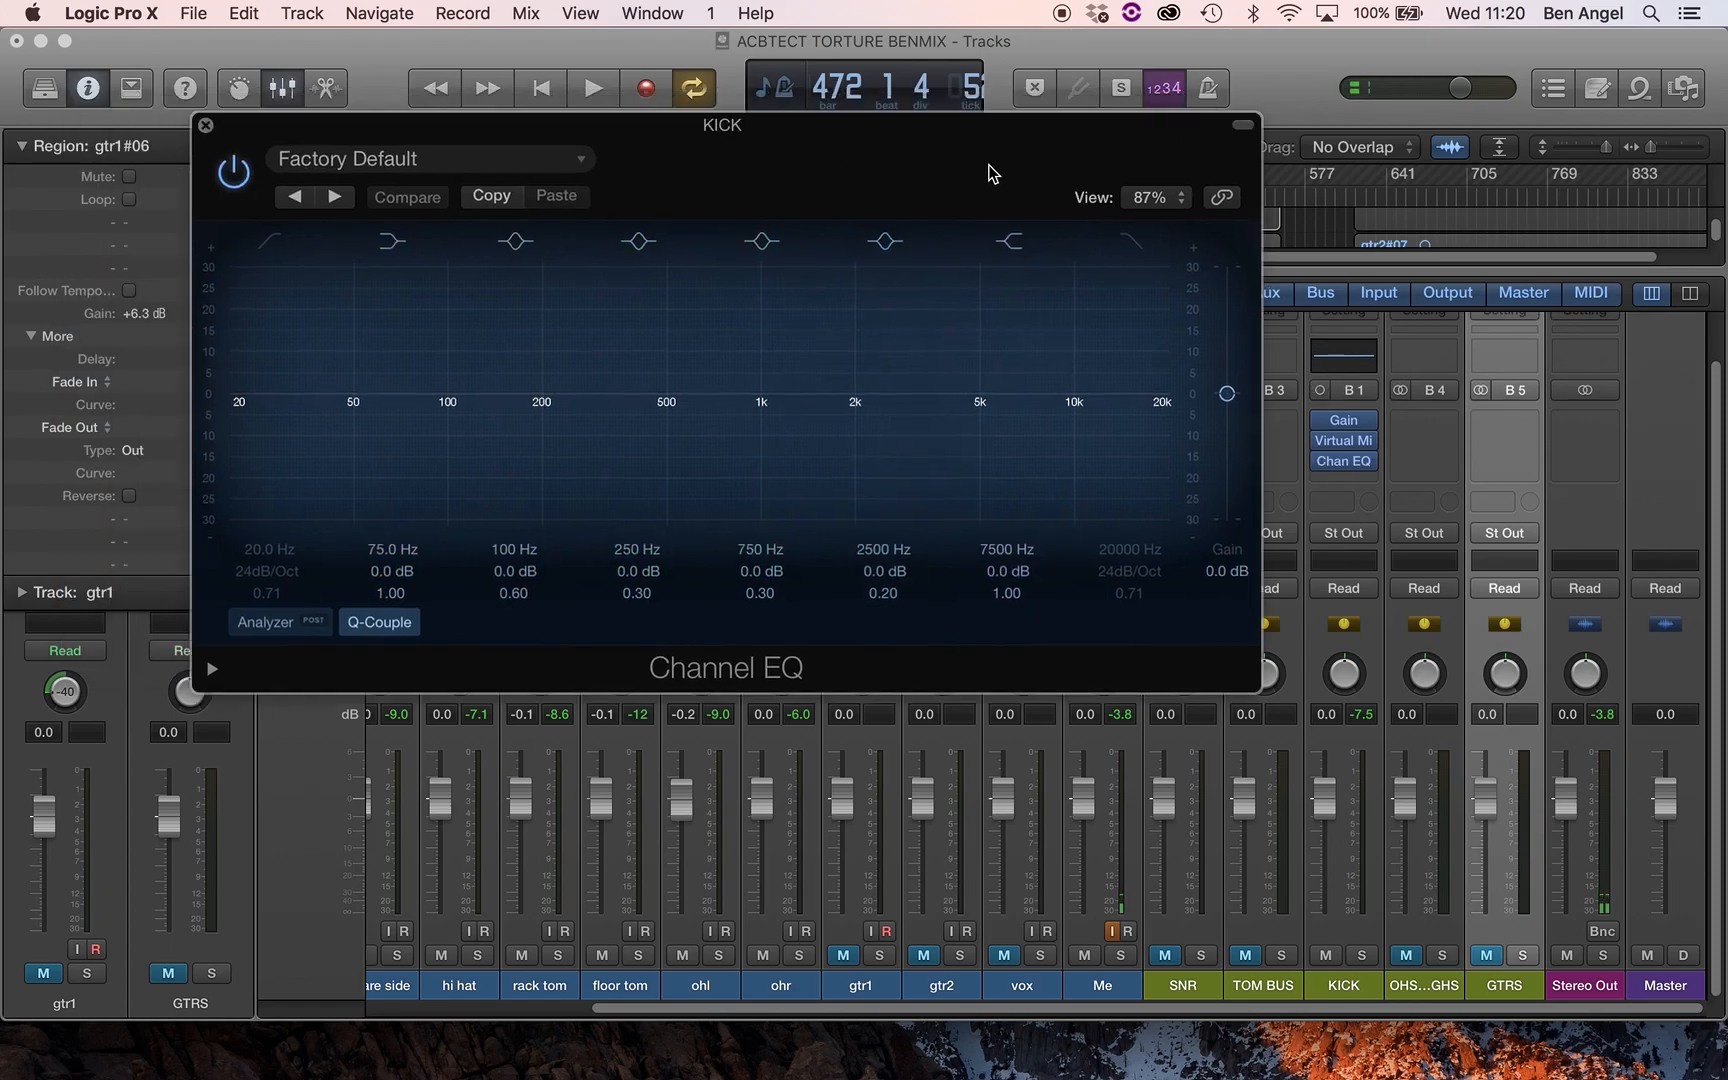
{"action": "left_click_drag", "start_coordinate": [1305, 728], "coordinate": [1432, 822]}
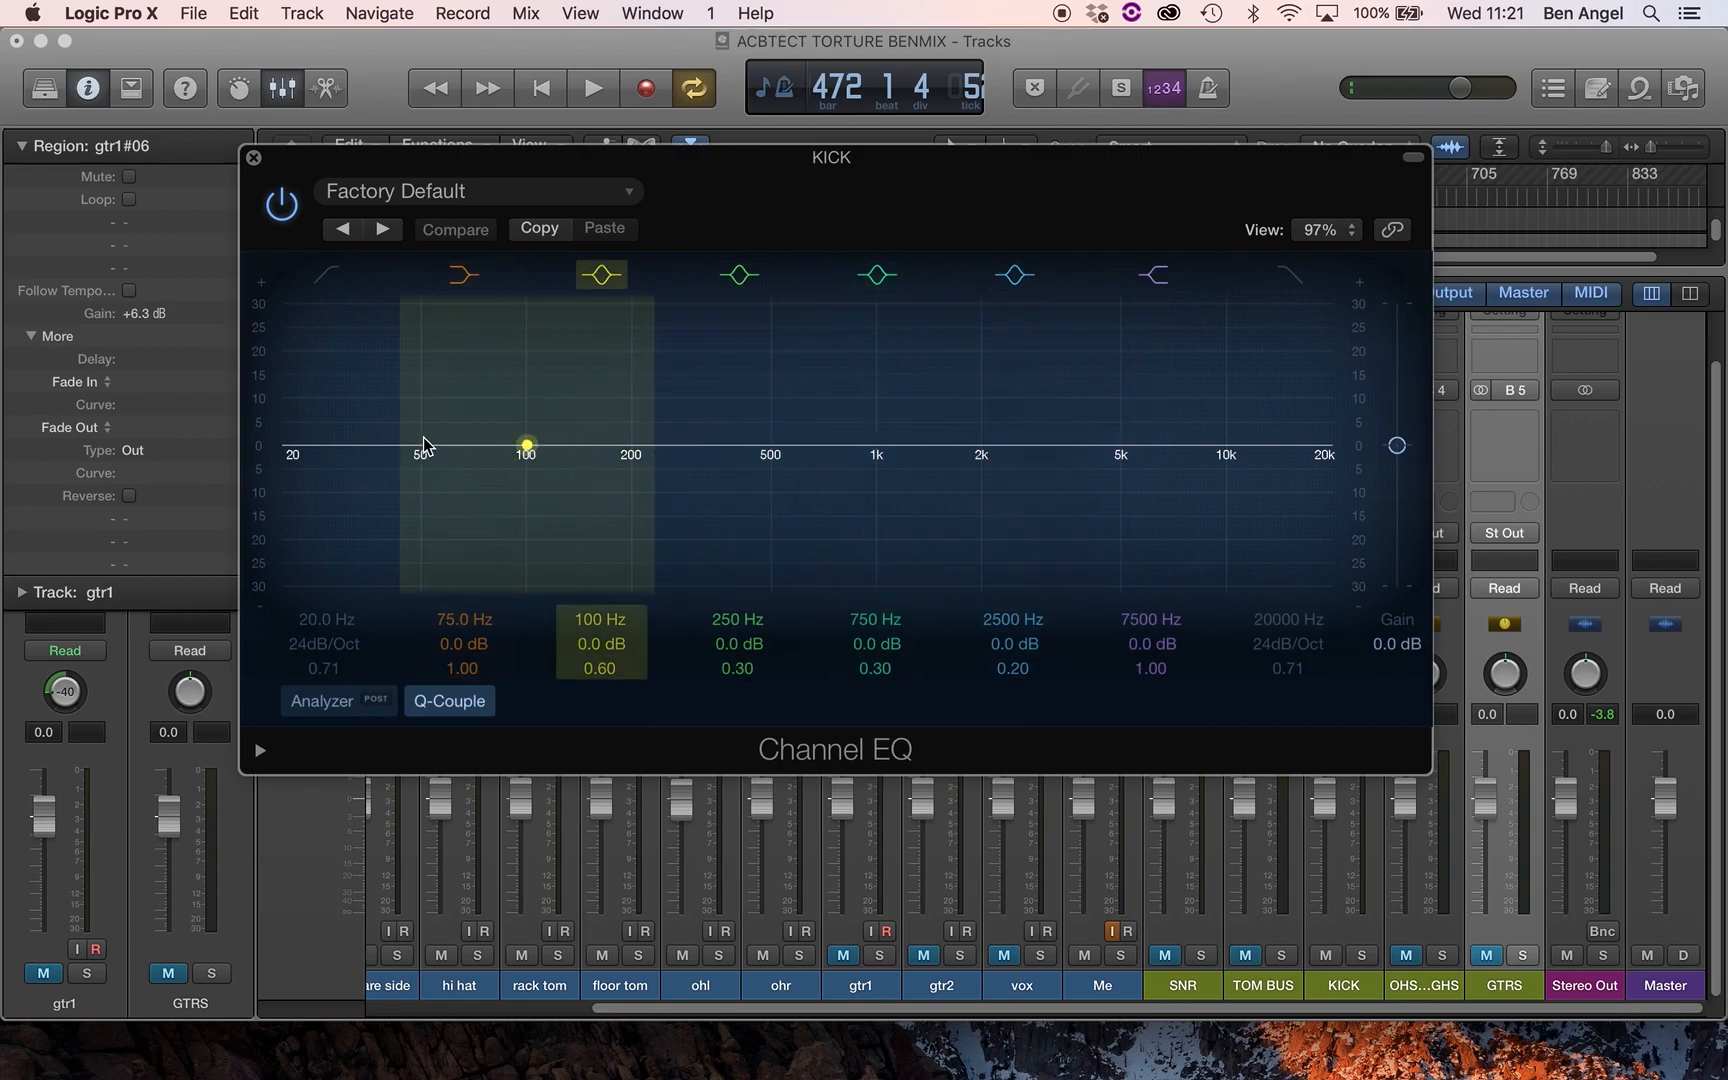
- Enable the Channel EQ's low-cut and high-cut bands and set its overall gain to -1.0 dB
{"action": "left_click", "coordinate": [319, 273]}
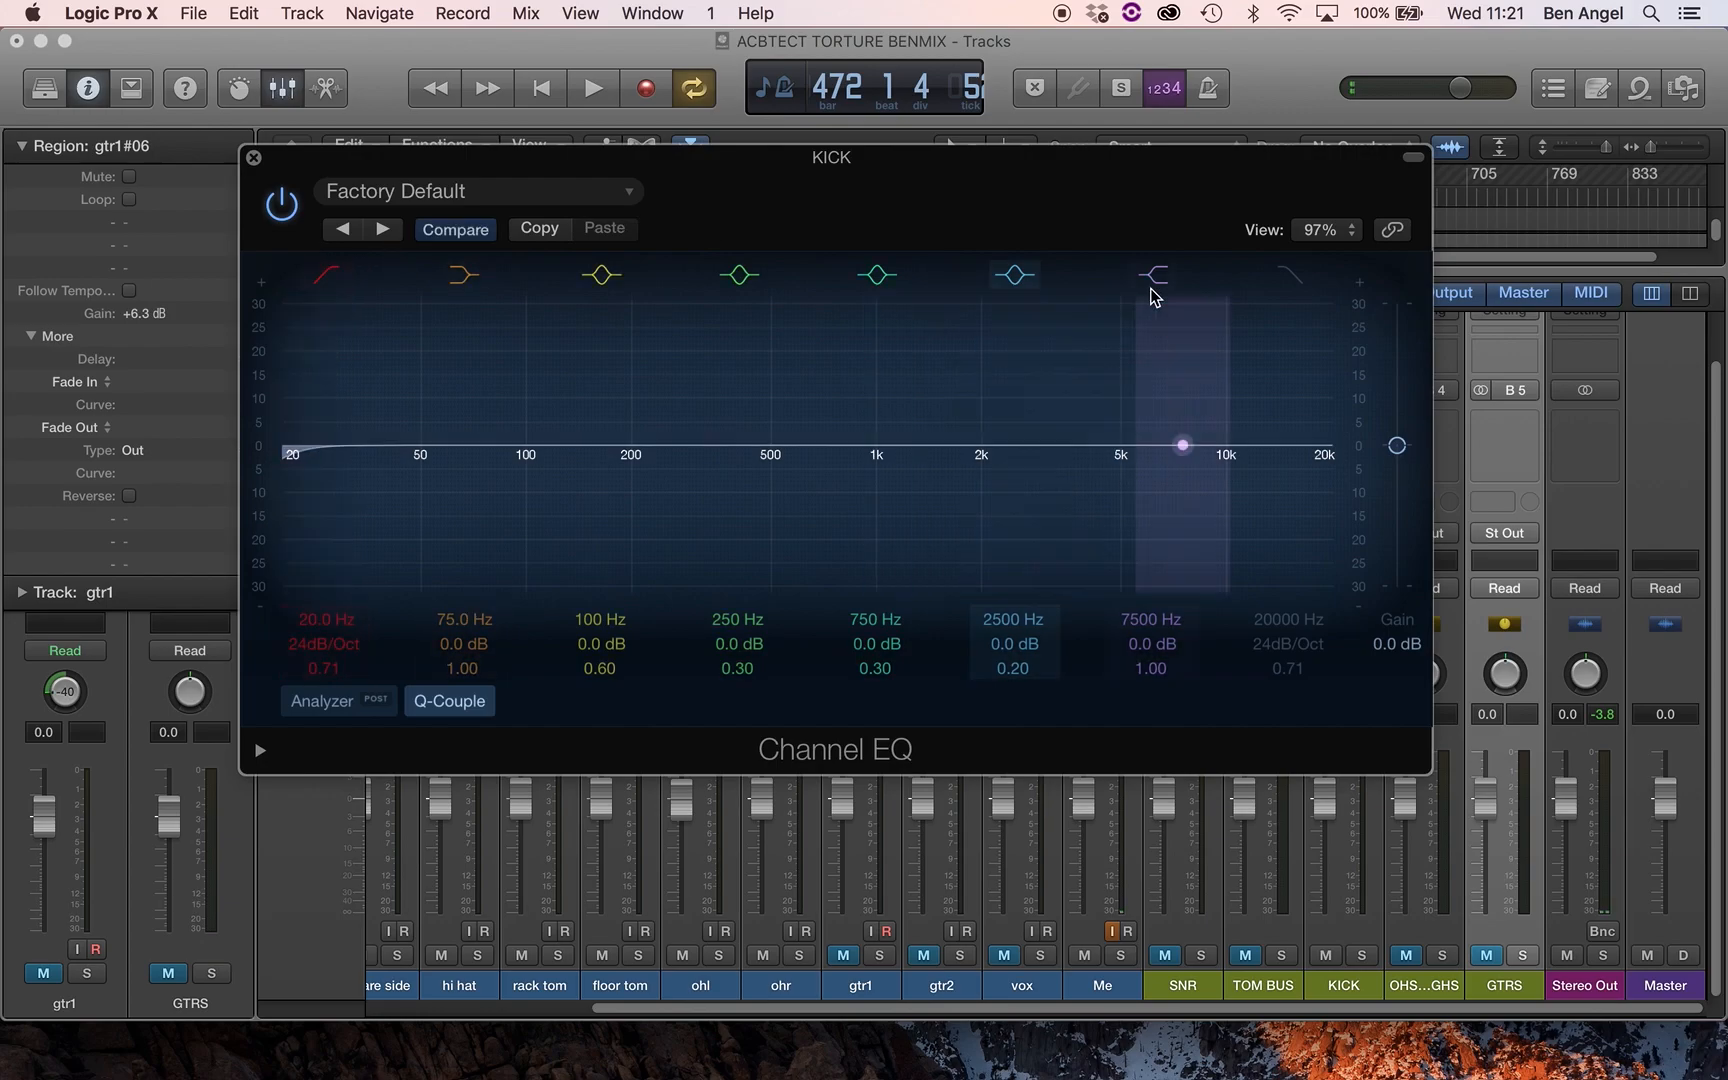
{"action": "left_click", "coordinate": [1289, 276]}
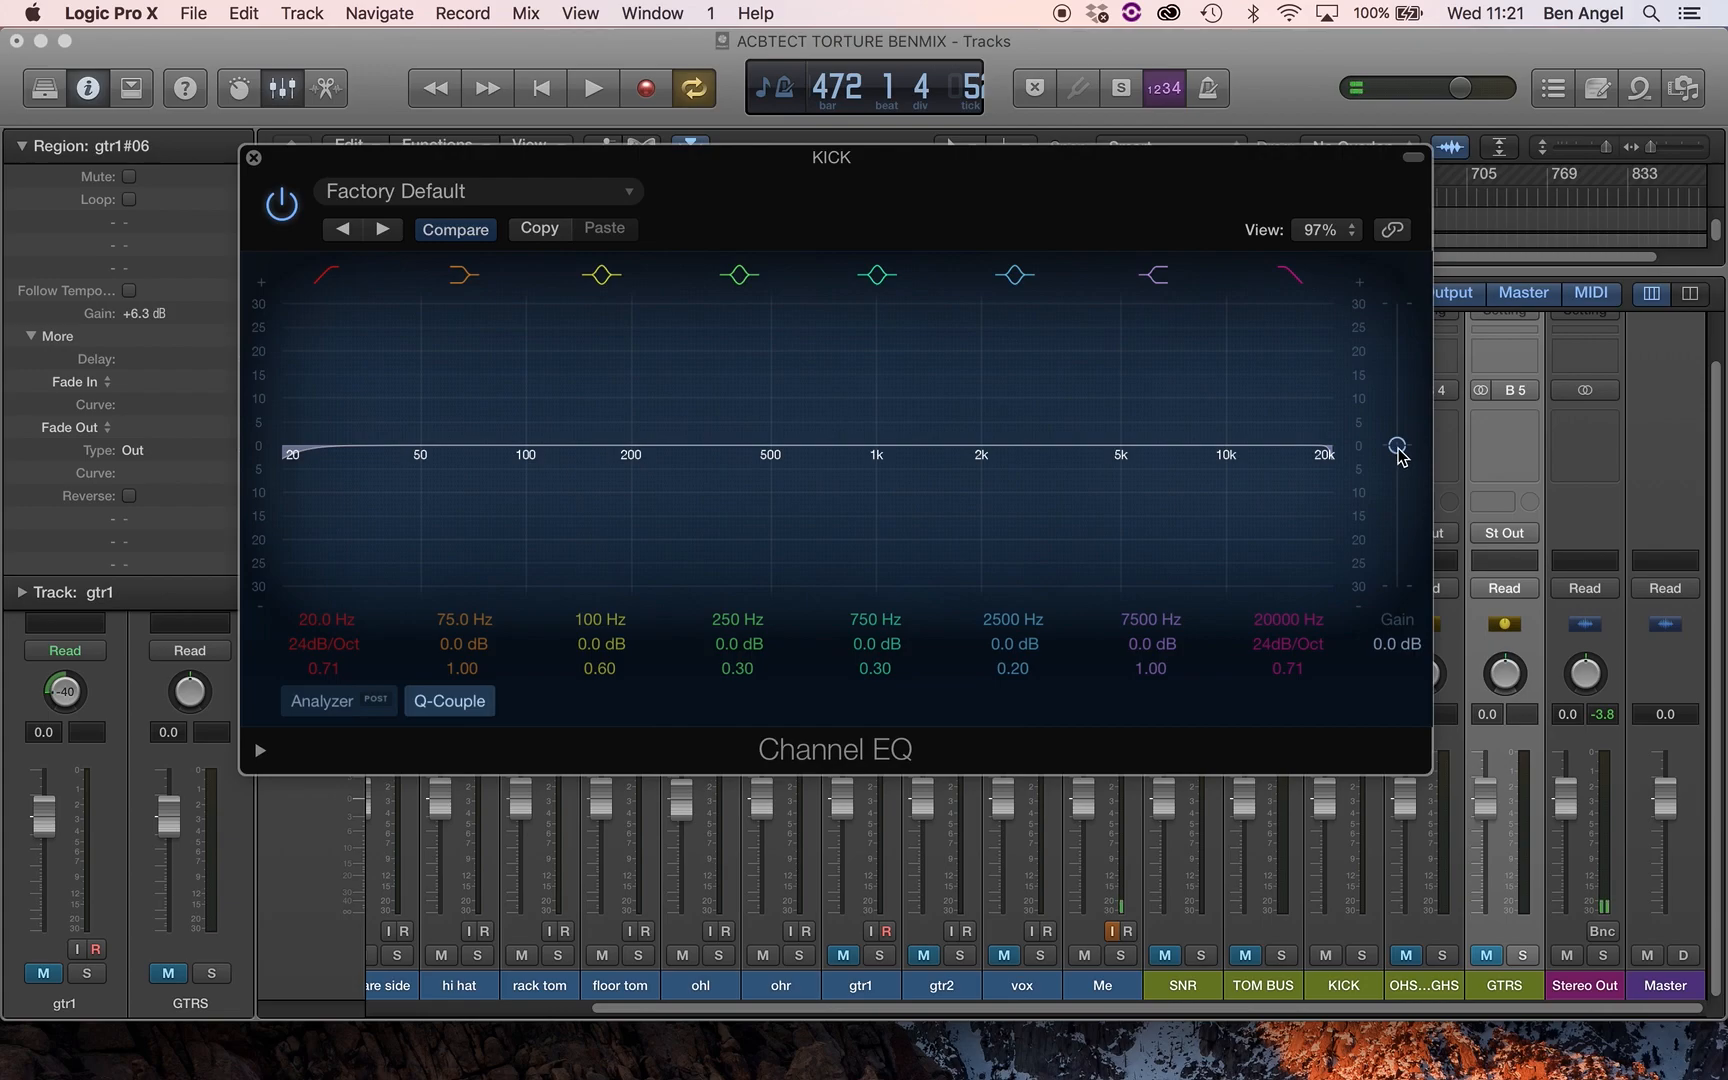
{"action": "left_click_drag", "start_coordinate": [1398, 450], "coordinate": [1399, 454]}
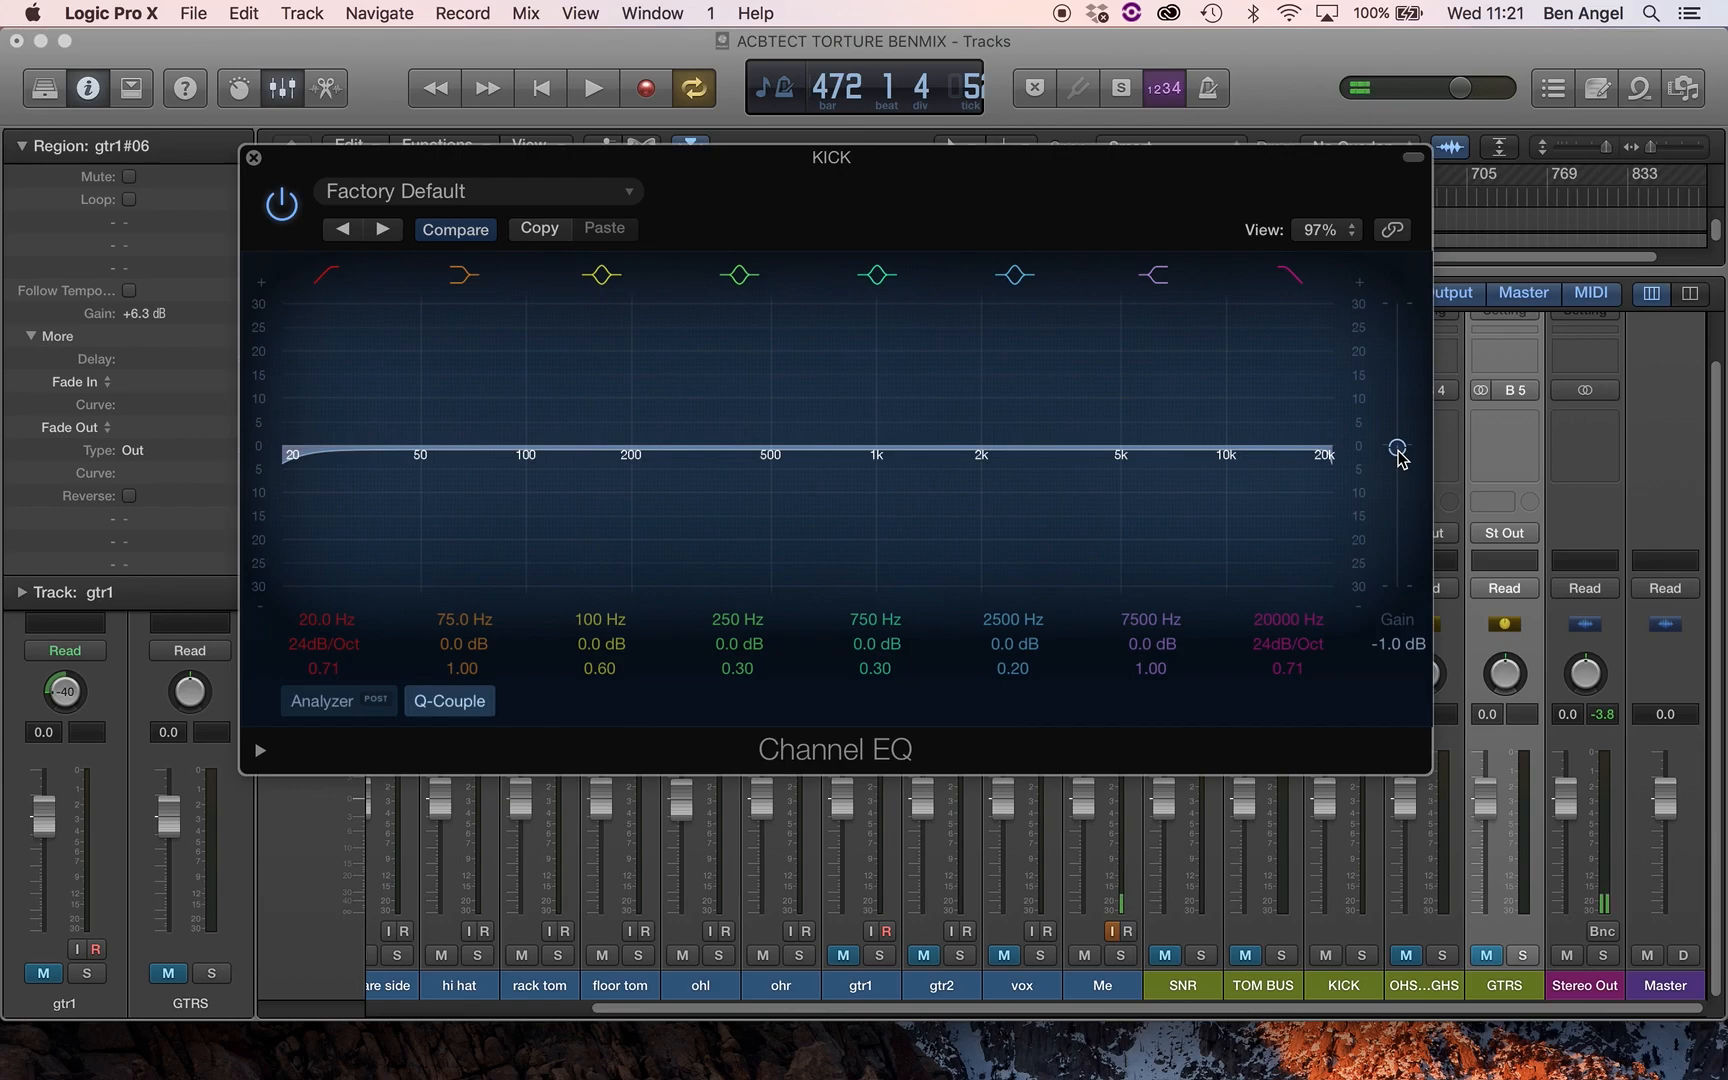
- Start playback and set the Channel EQ's first bell band to a +6.5 dB boost at 63 Hz
{"action": "key", "text": "space"}
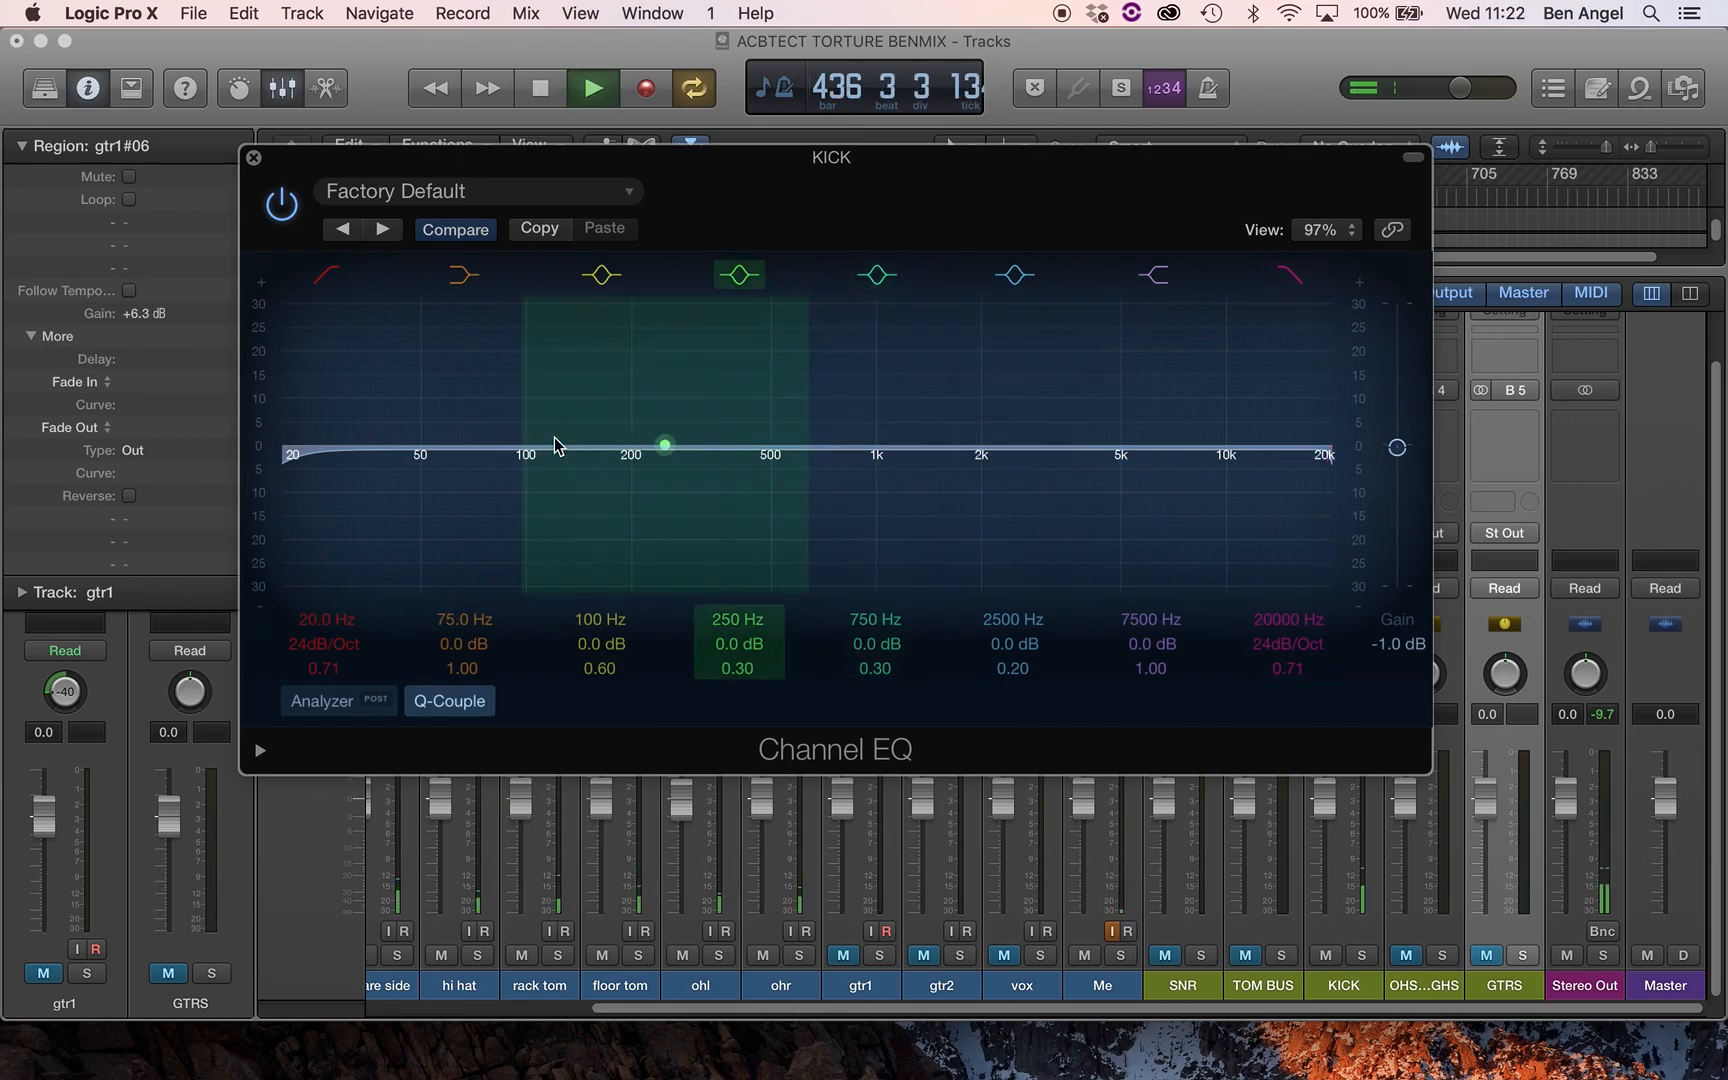
{"action": "left_click_drag", "start_coordinate": [525, 447], "coordinate": [434, 394]}
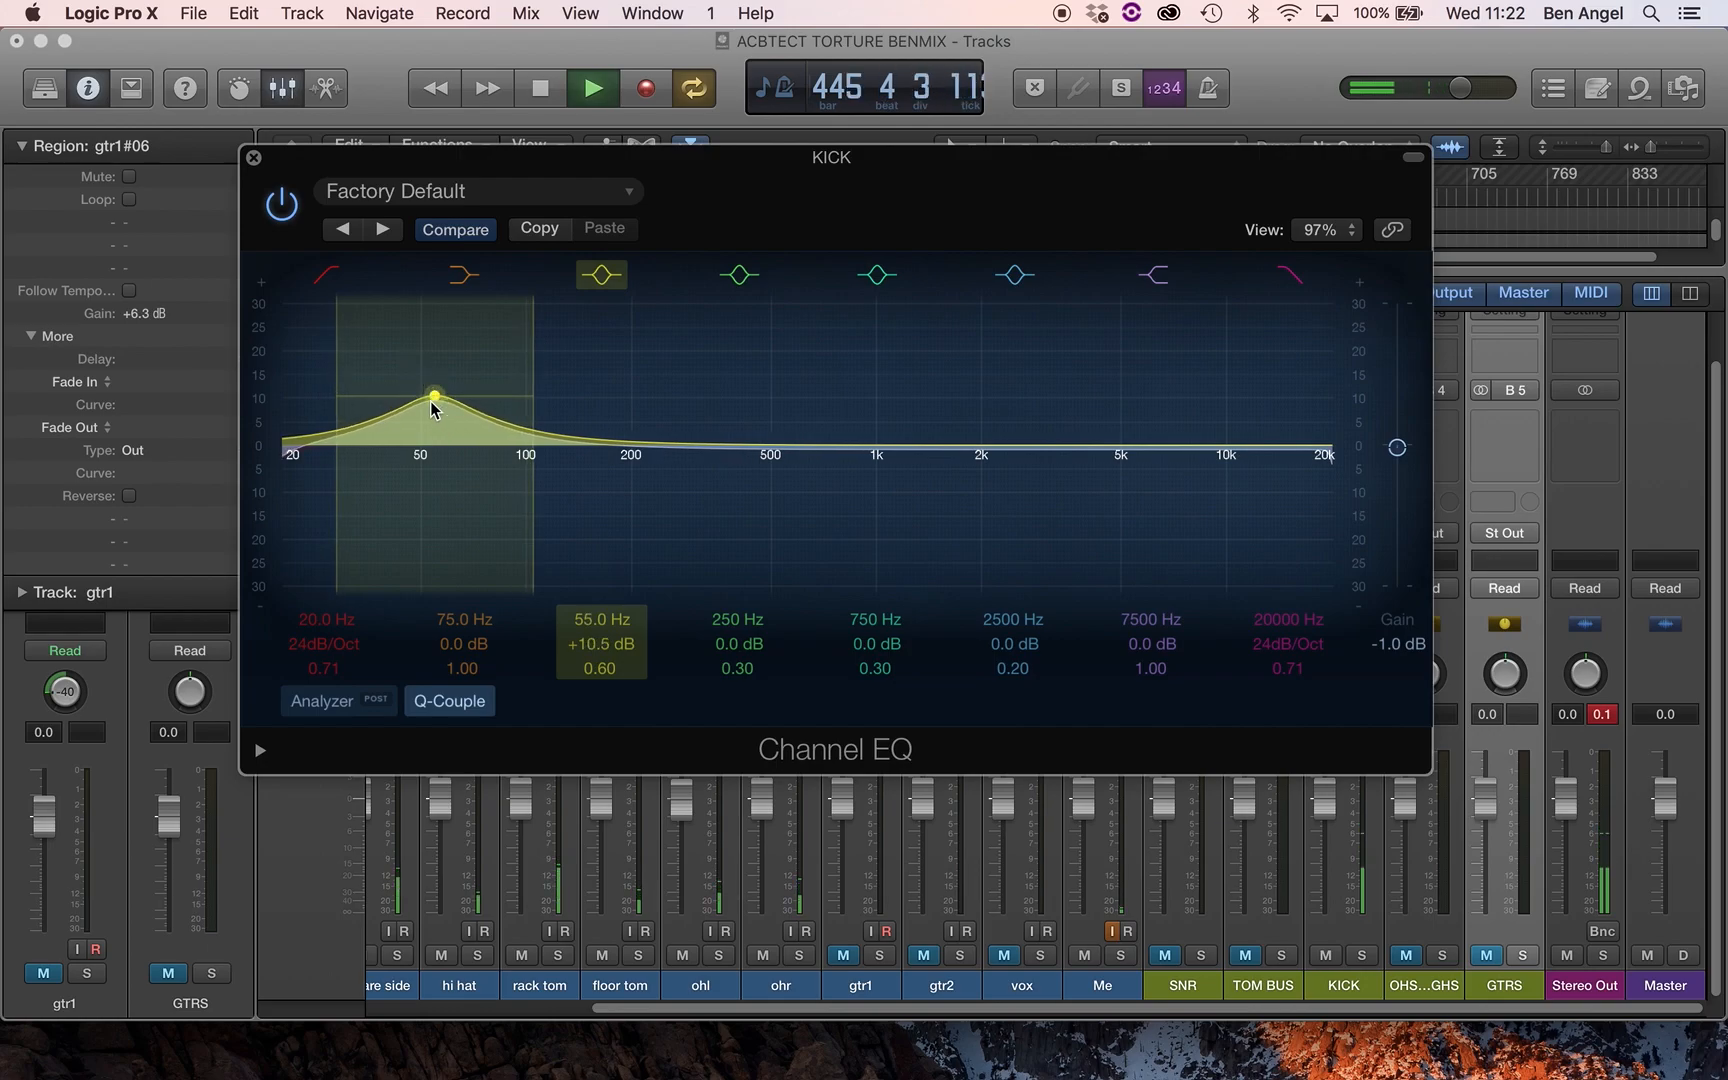
{"action": "mouse_move", "coordinate": [435, 395]}
{"action": "left_mouse_down"}
{"action": "mouse_move", "coordinate": [447, 424]}
{"action": "mouse_move", "coordinate": [423, 386]}
{"action": "mouse_move", "coordinate": [436, 400]}
{"action": "mouse_move", "coordinate": [444, 386]}
{"action": "left_mouse_up"}
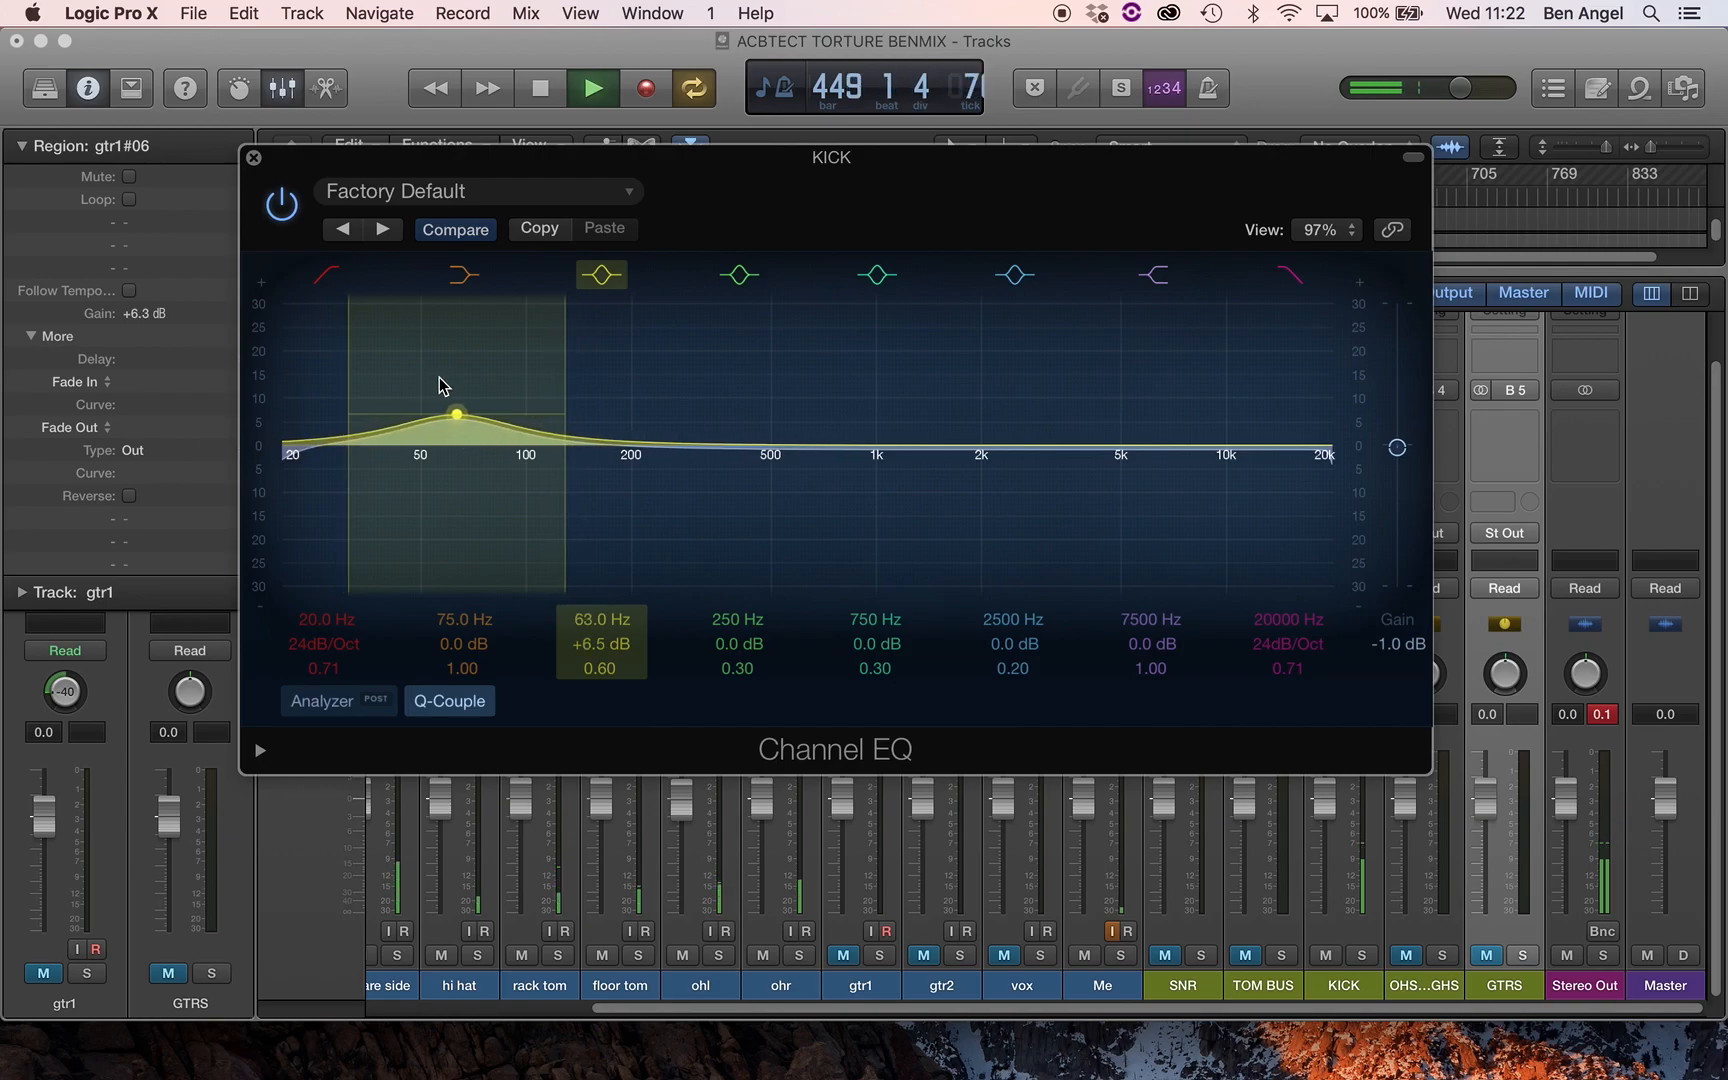
- Toggle the low-cut band off and on to compare, then set it to 31 Hz with a 48 dB/Oct slope
{"action": "left_click", "coordinate": [326, 274]}
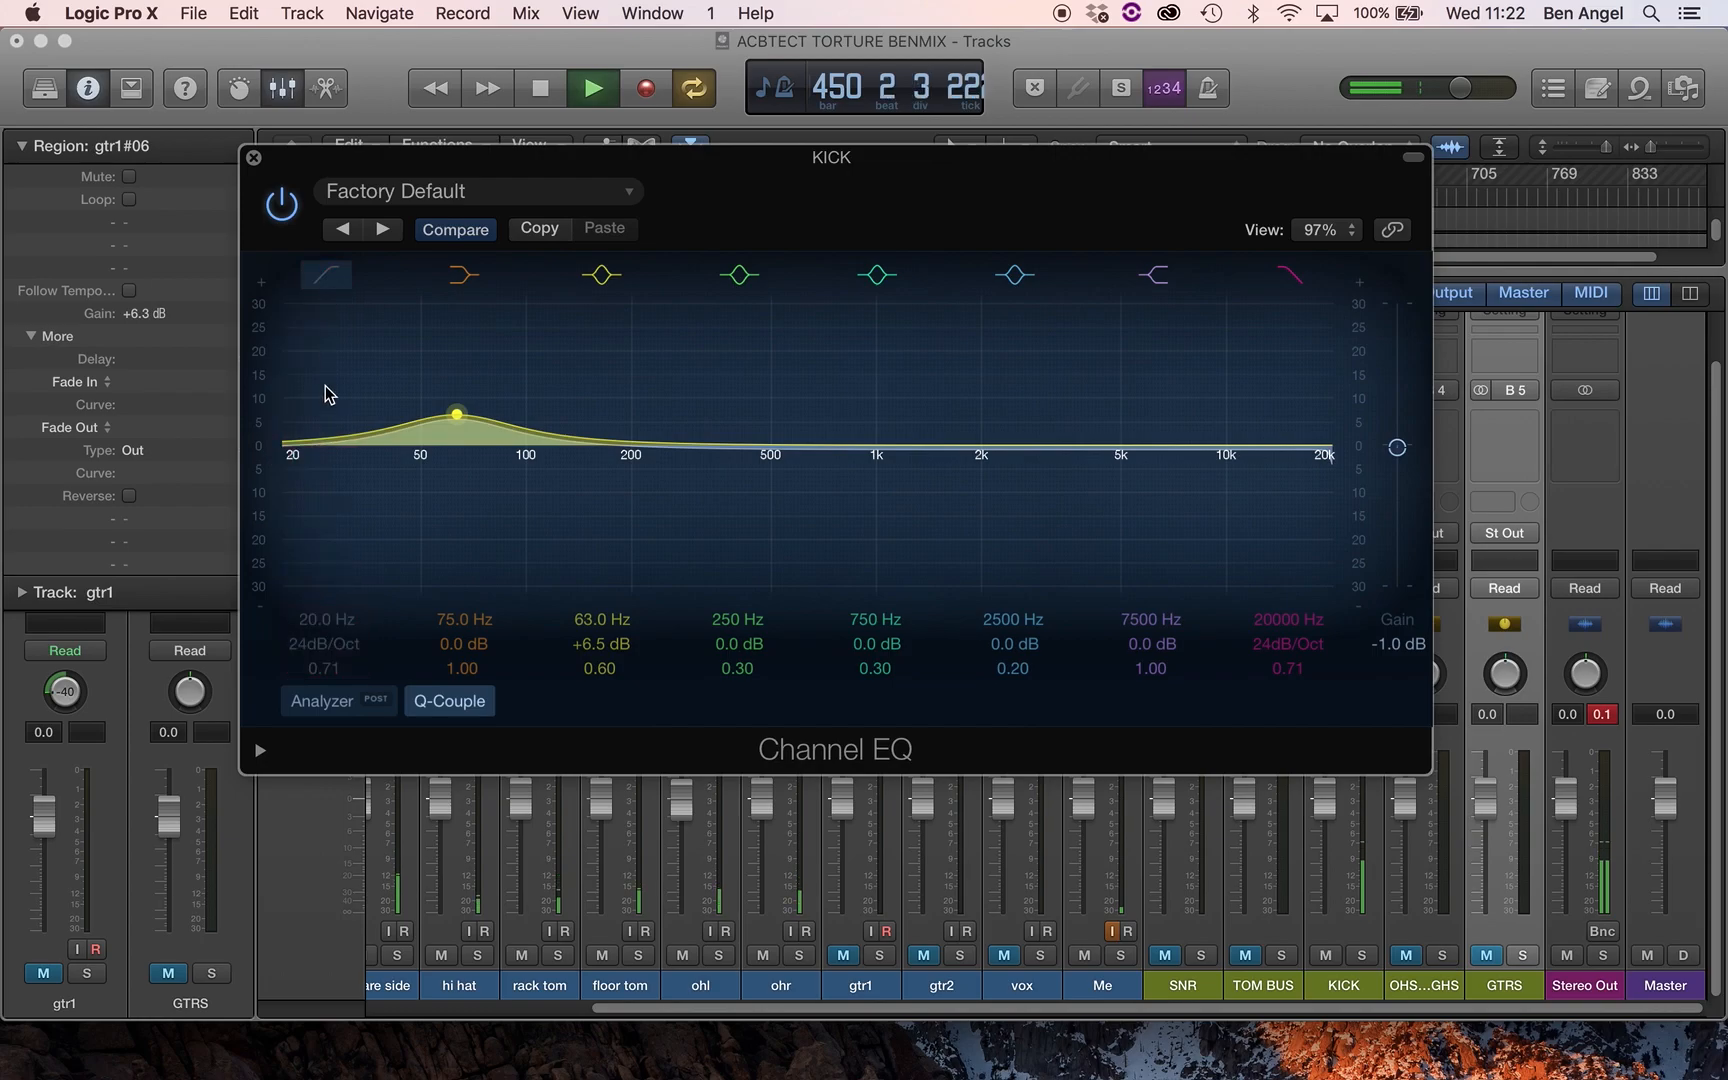
{"action": "left_click", "coordinate": [326, 275]}
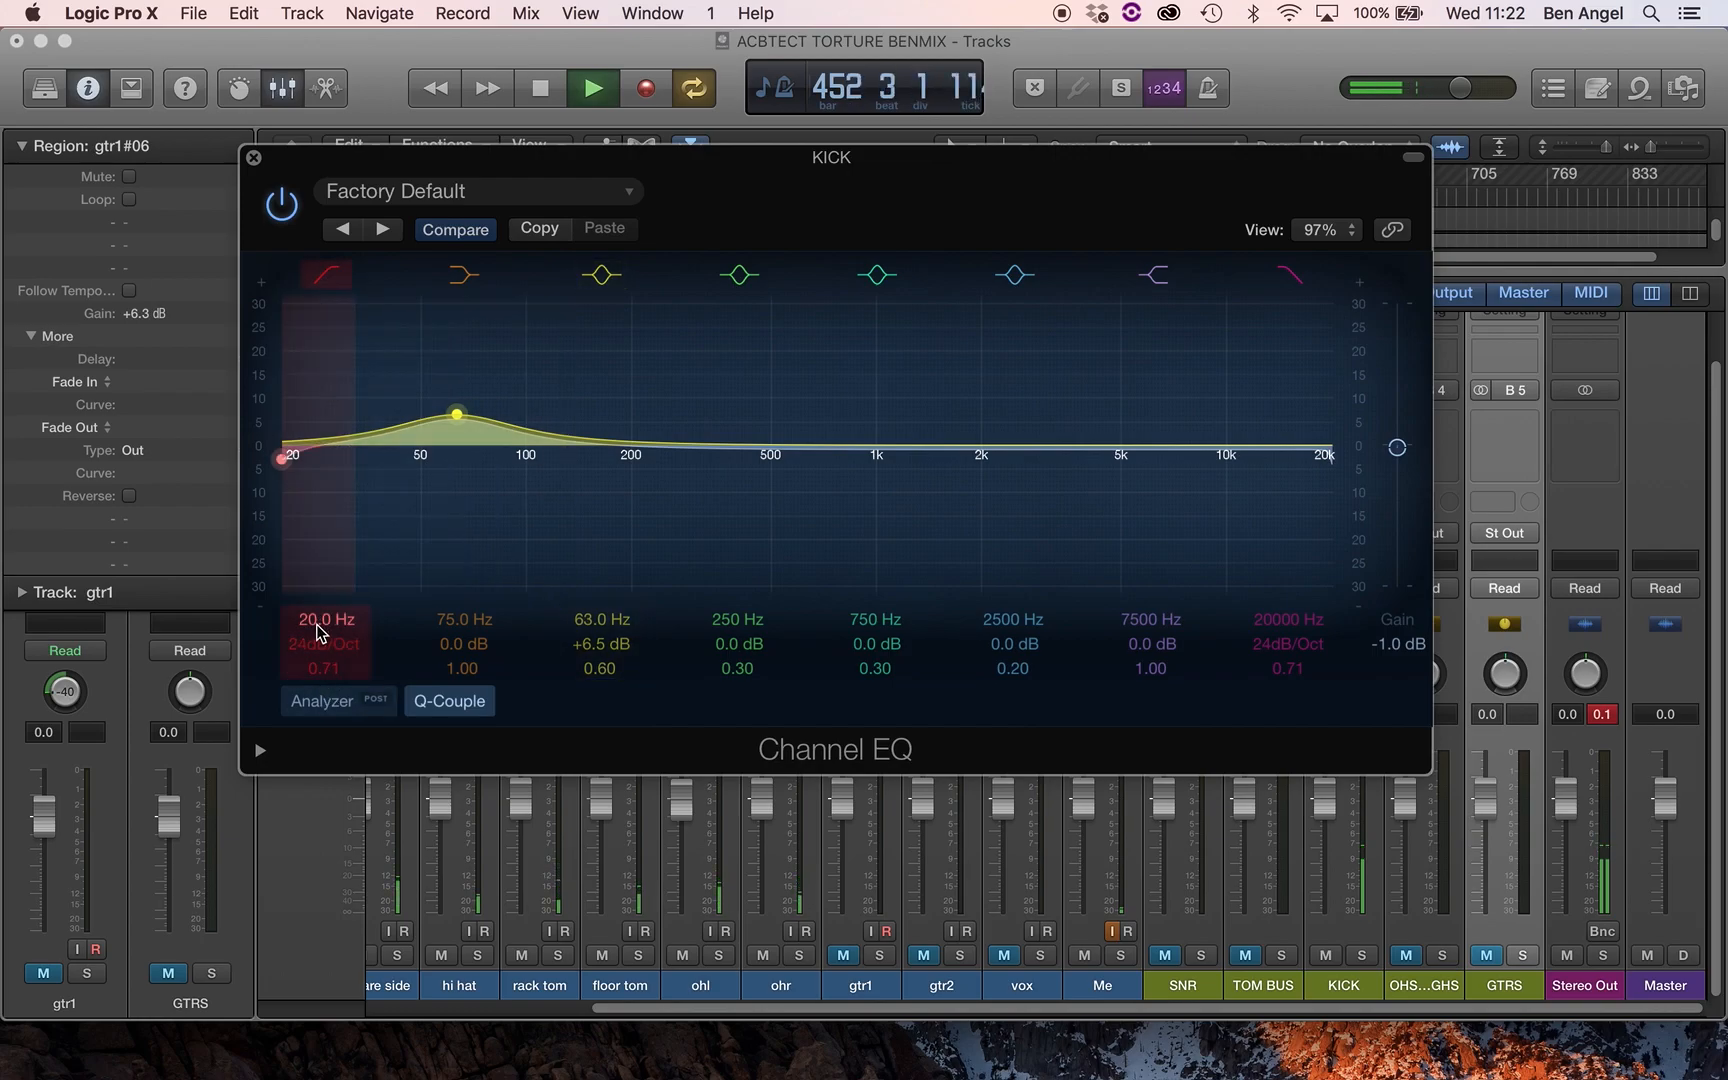
{"action": "mouse_move", "coordinate": [318, 644]}
{"action": "left_mouse_down"}
{"action": "mouse_move", "coordinate": [320, 598]}
{"action": "mouse_move", "coordinate": [322, 626]}
{"action": "left_mouse_up"}
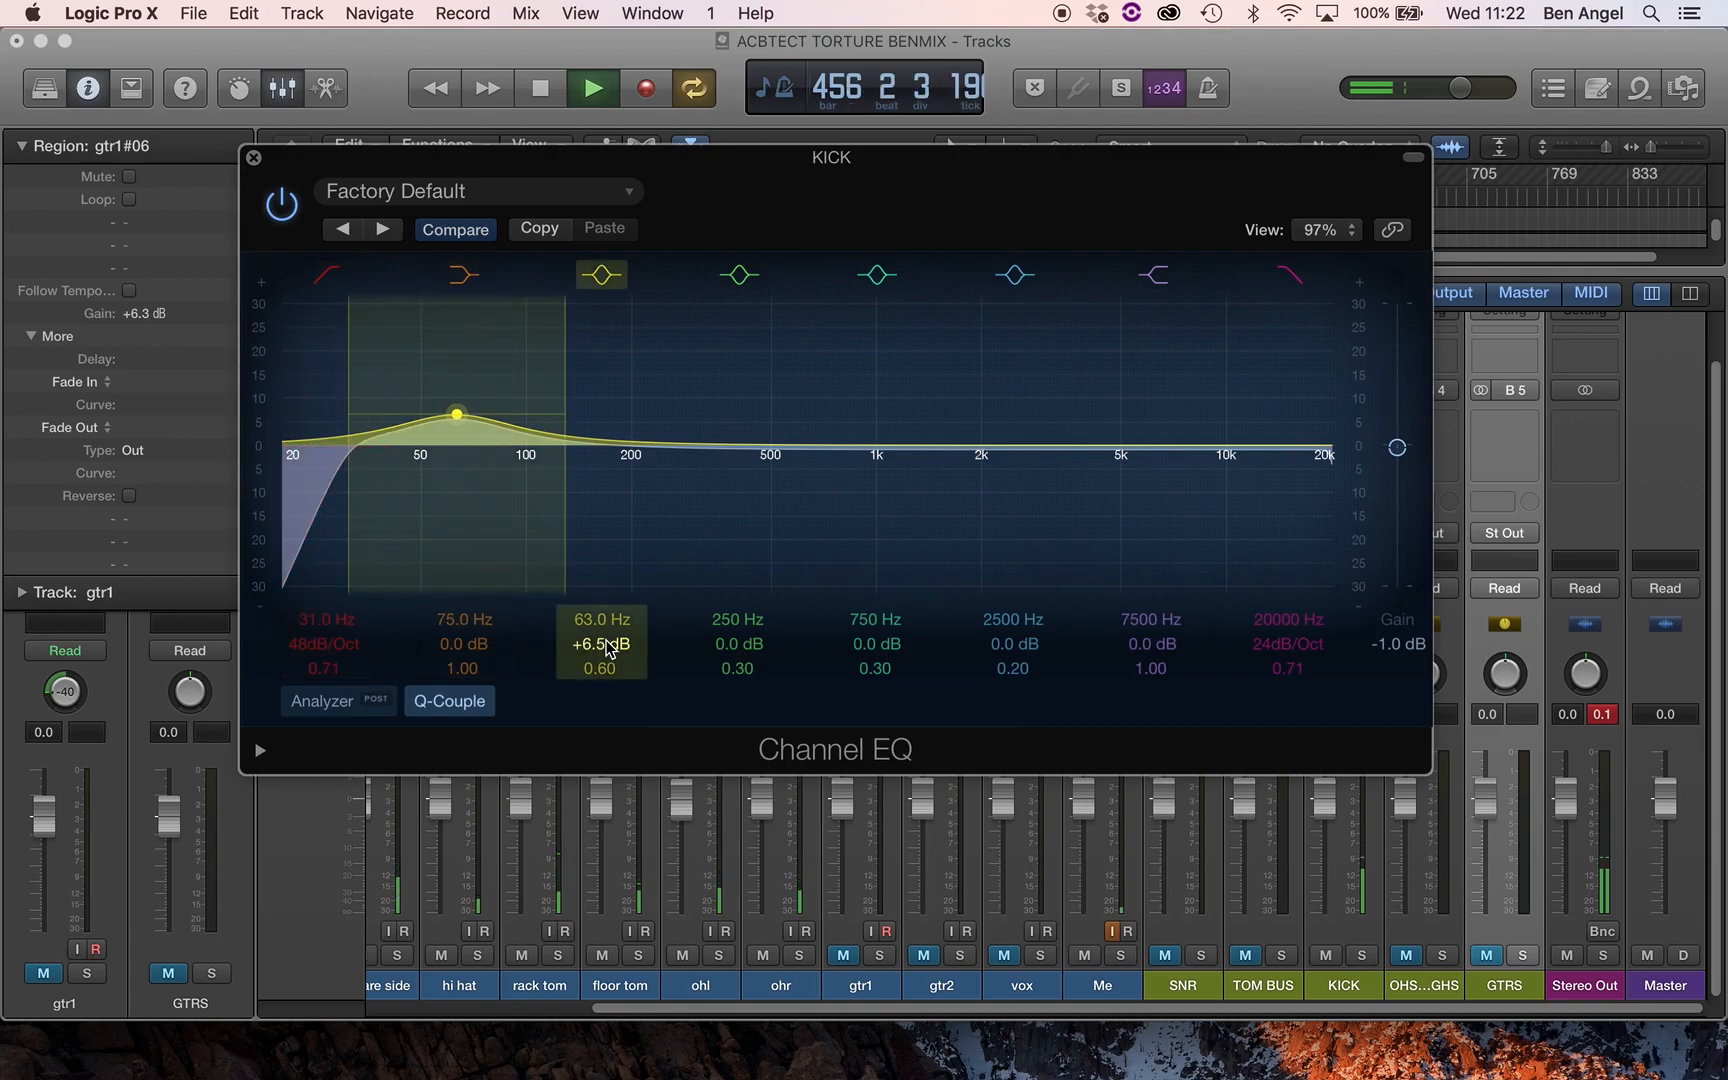
- Stop playback, try narrow and wide Q values on the 63 Hz band, and set its Q to 4.80
{"action": "left_click_drag", "start_coordinate": [599, 668], "coordinate": [599, 600]}
{"action": "key", "text": "space"}
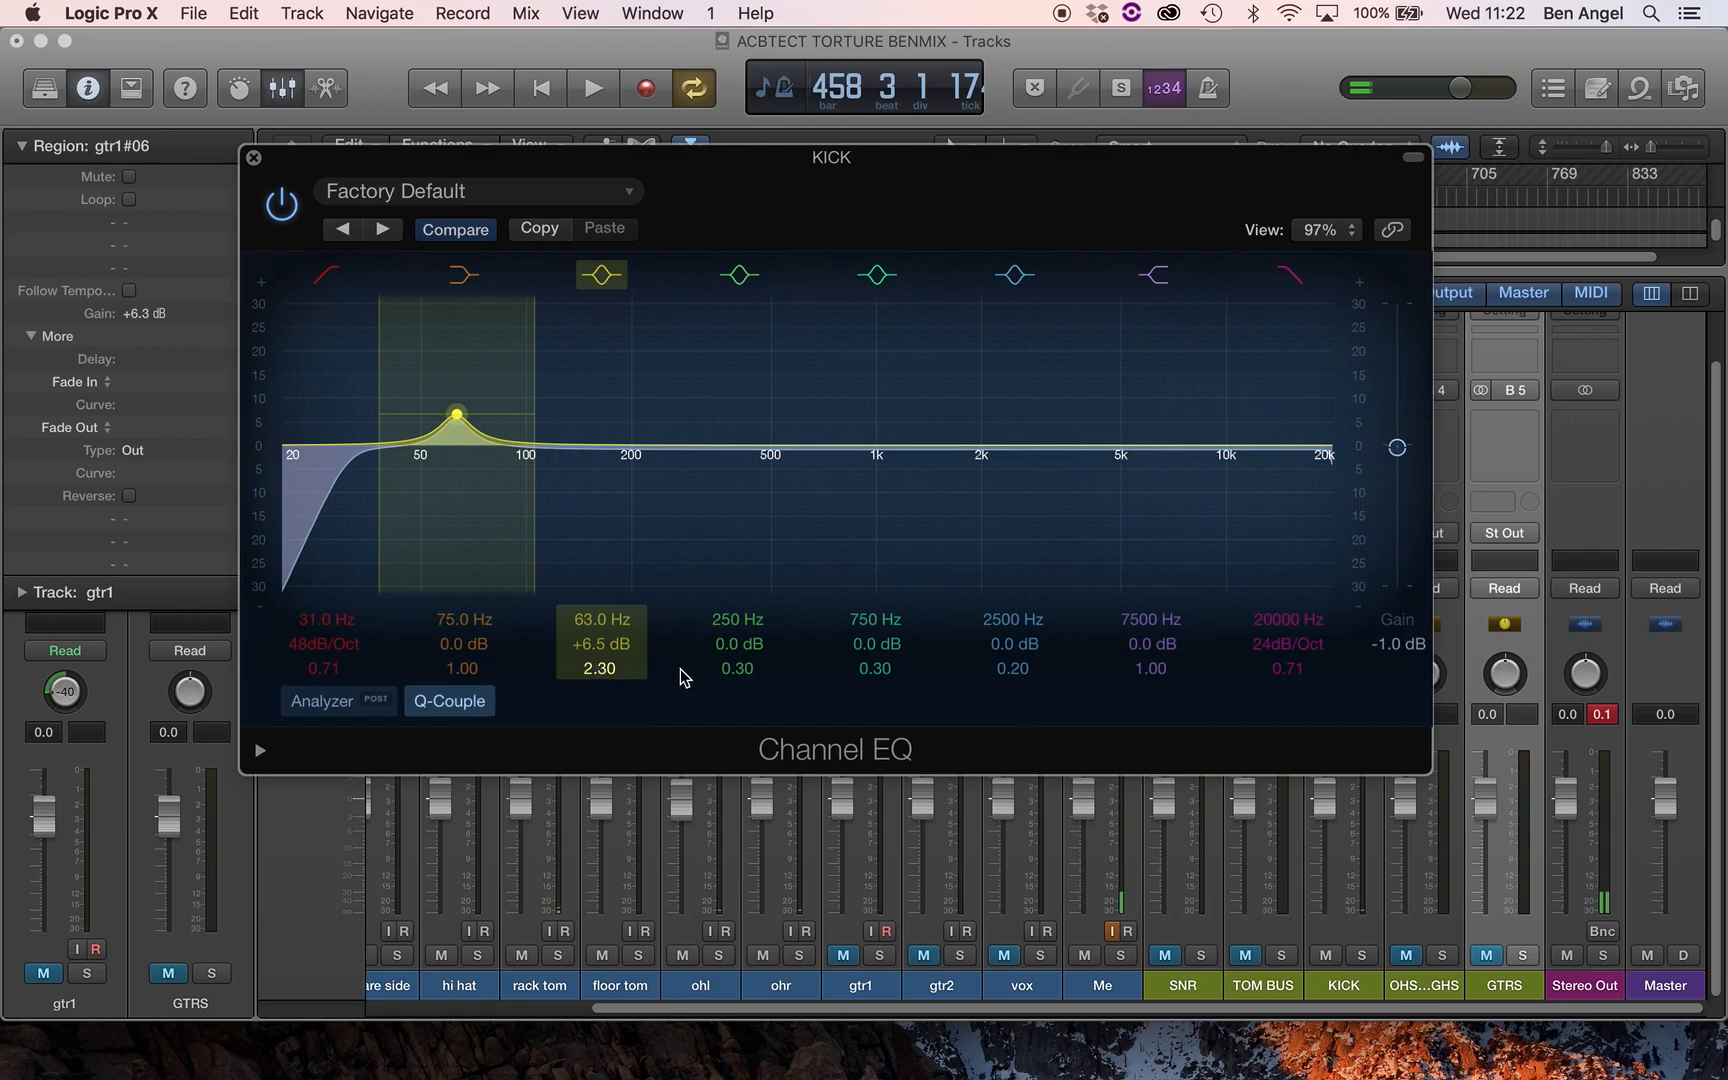
{"action": "left_click_drag", "start_coordinate": [603, 675], "coordinate": [603, 750]}
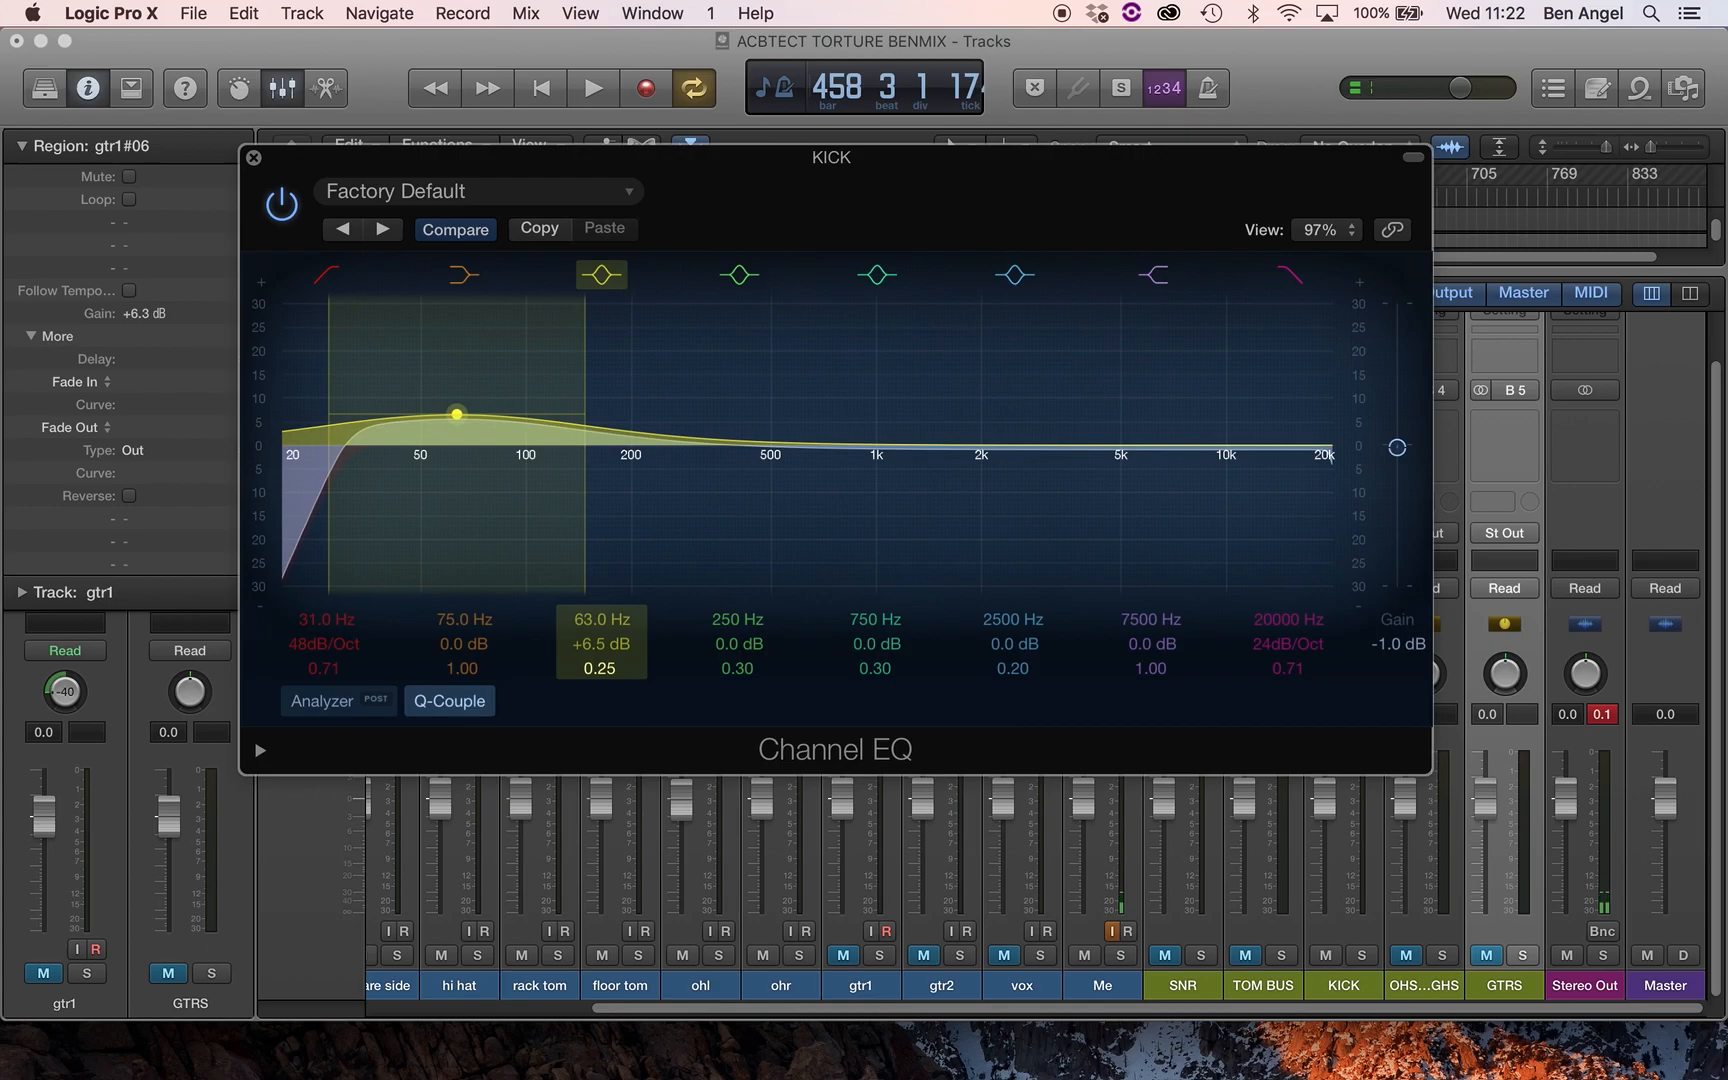
{"action": "left_click_drag", "start_coordinate": [600, 668], "coordinate": [600, 585]}
{"action": "left_click_drag", "start_coordinate": [600, 668], "coordinate": [600, 690]}
{"action": "left_click_drag", "start_coordinate": [600, 668], "coordinate": [600, 666]}
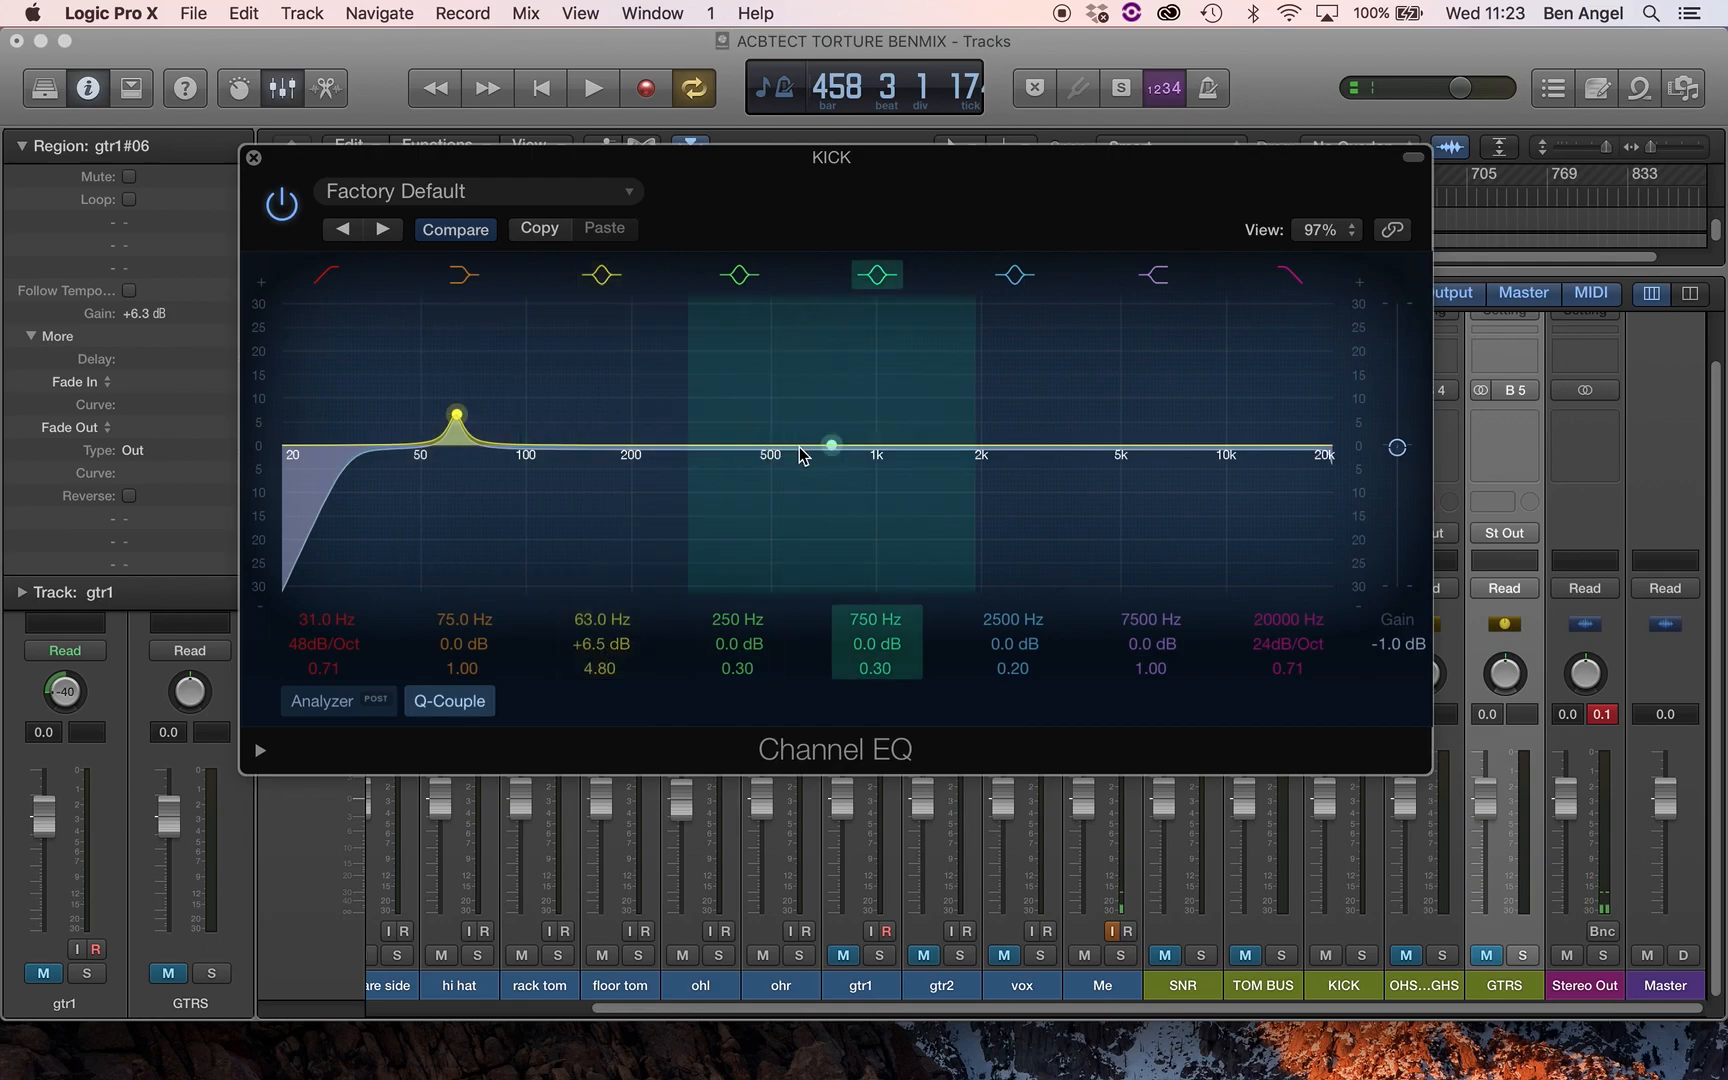
- Boost the remaining EQ bands: 76 Hz by 10 dB, 190 Hz by 11.5 dB, 470 Hz by 14 dB, 2350 Hz by 19 dB and 6200 Hz by 18 dB
{"action": "left_click_drag", "start_coordinate": [820, 446], "coordinate": [732, 454]}
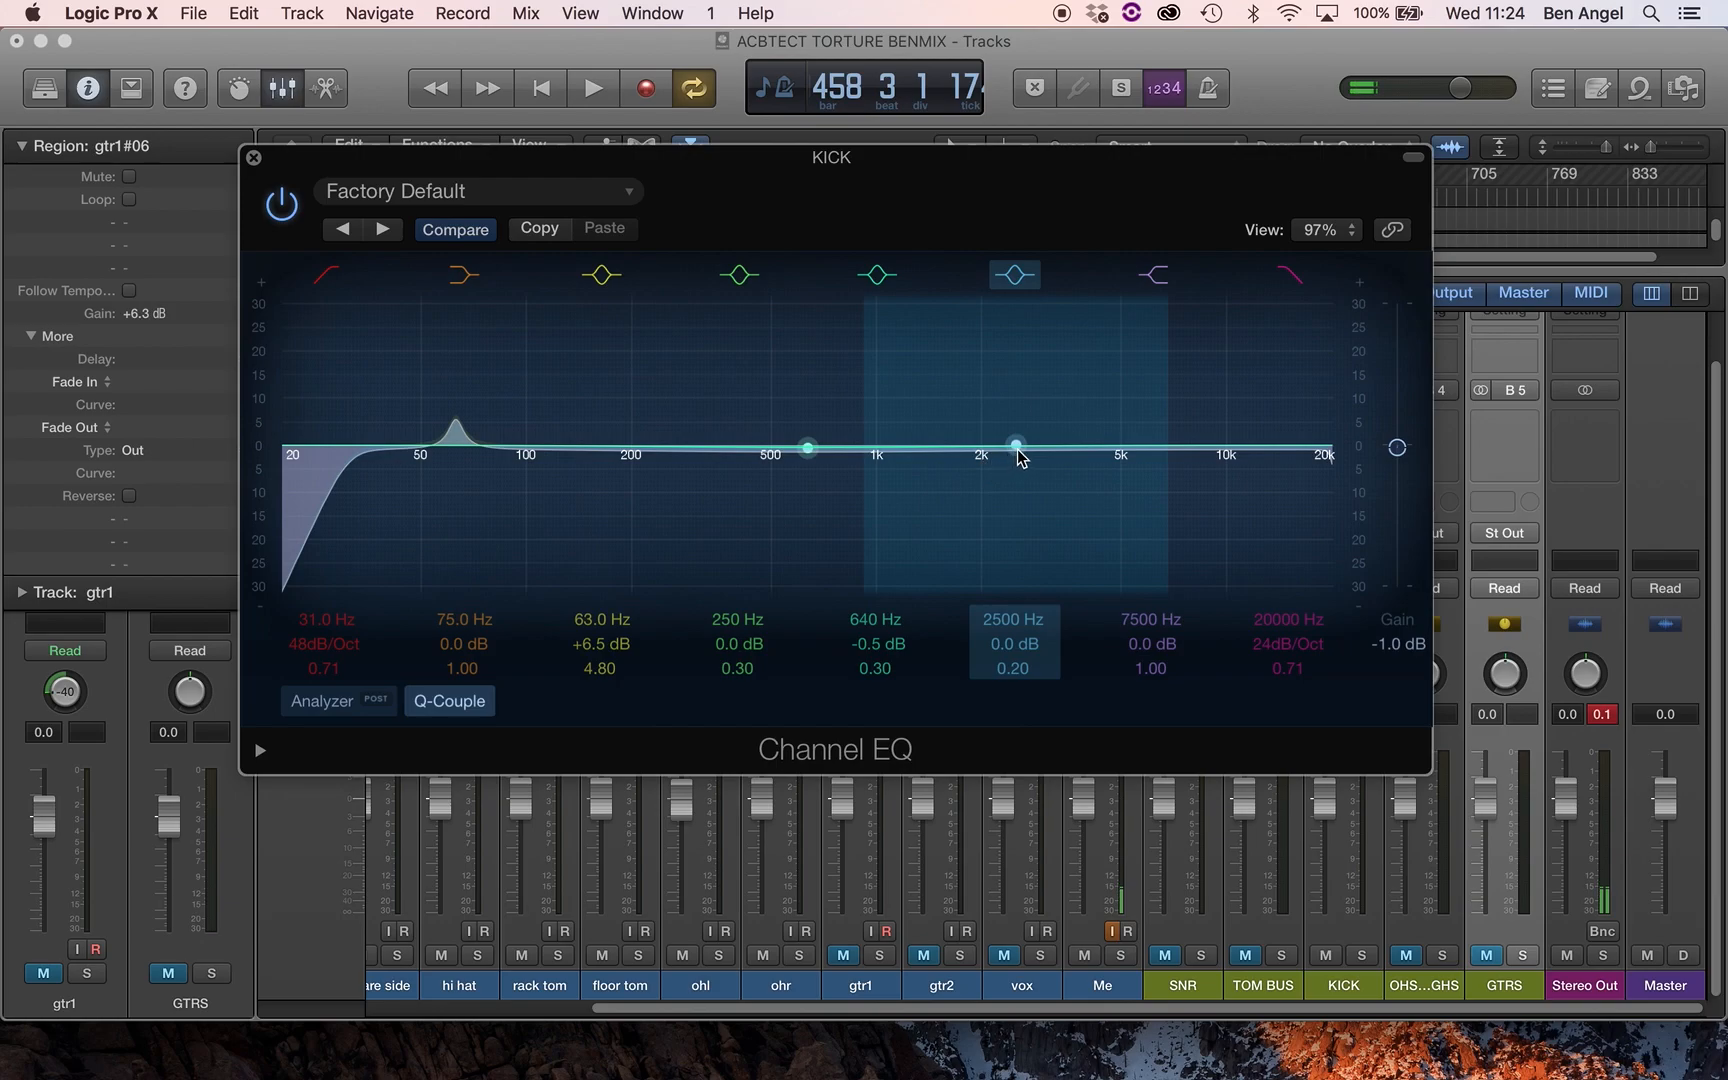
{"action": "left_click_drag", "start_coordinate": [1016, 447], "coordinate": [1006, 340]}
{"action": "left_click_drag", "start_coordinate": [1248, 443], "coordinate": [1200, 300]}
{"action": "left_click_drag", "start_coordinate": [770, 447], "coordinate": [733, 351]}
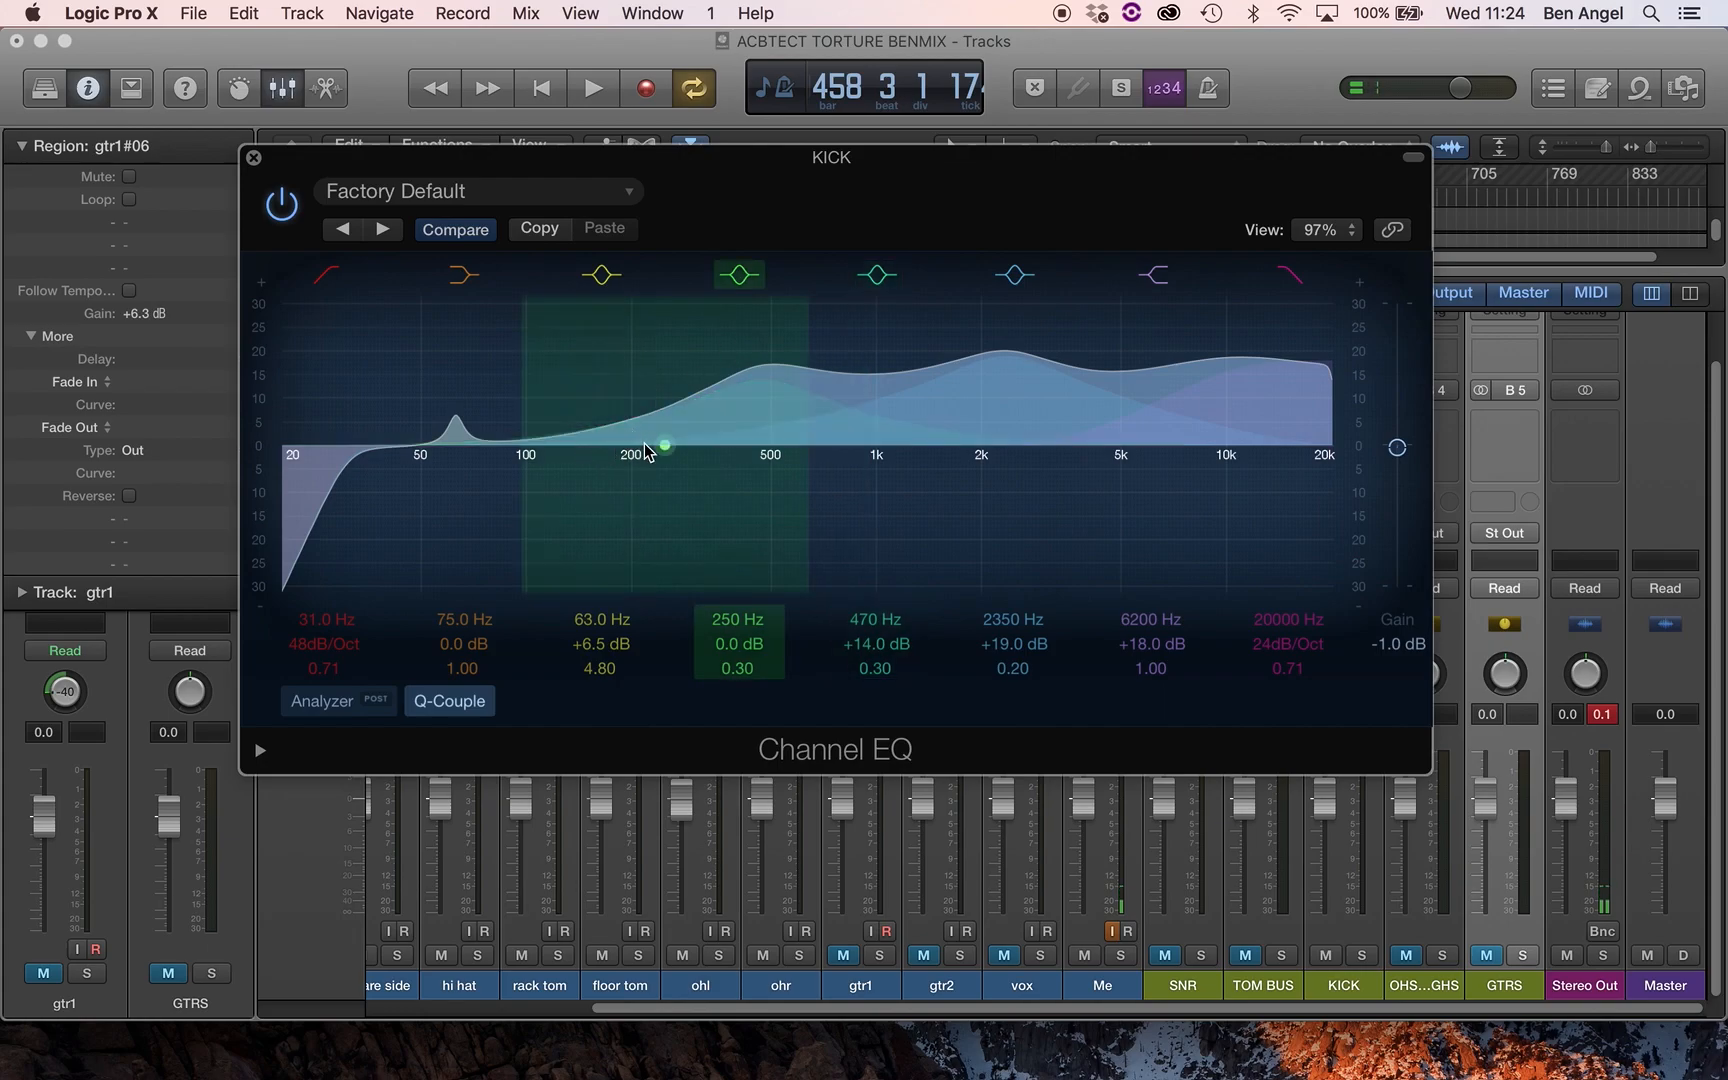
{"action": "left_click_drag", "start_coordinate": [662, 446], "coordinate": [601, 375]}
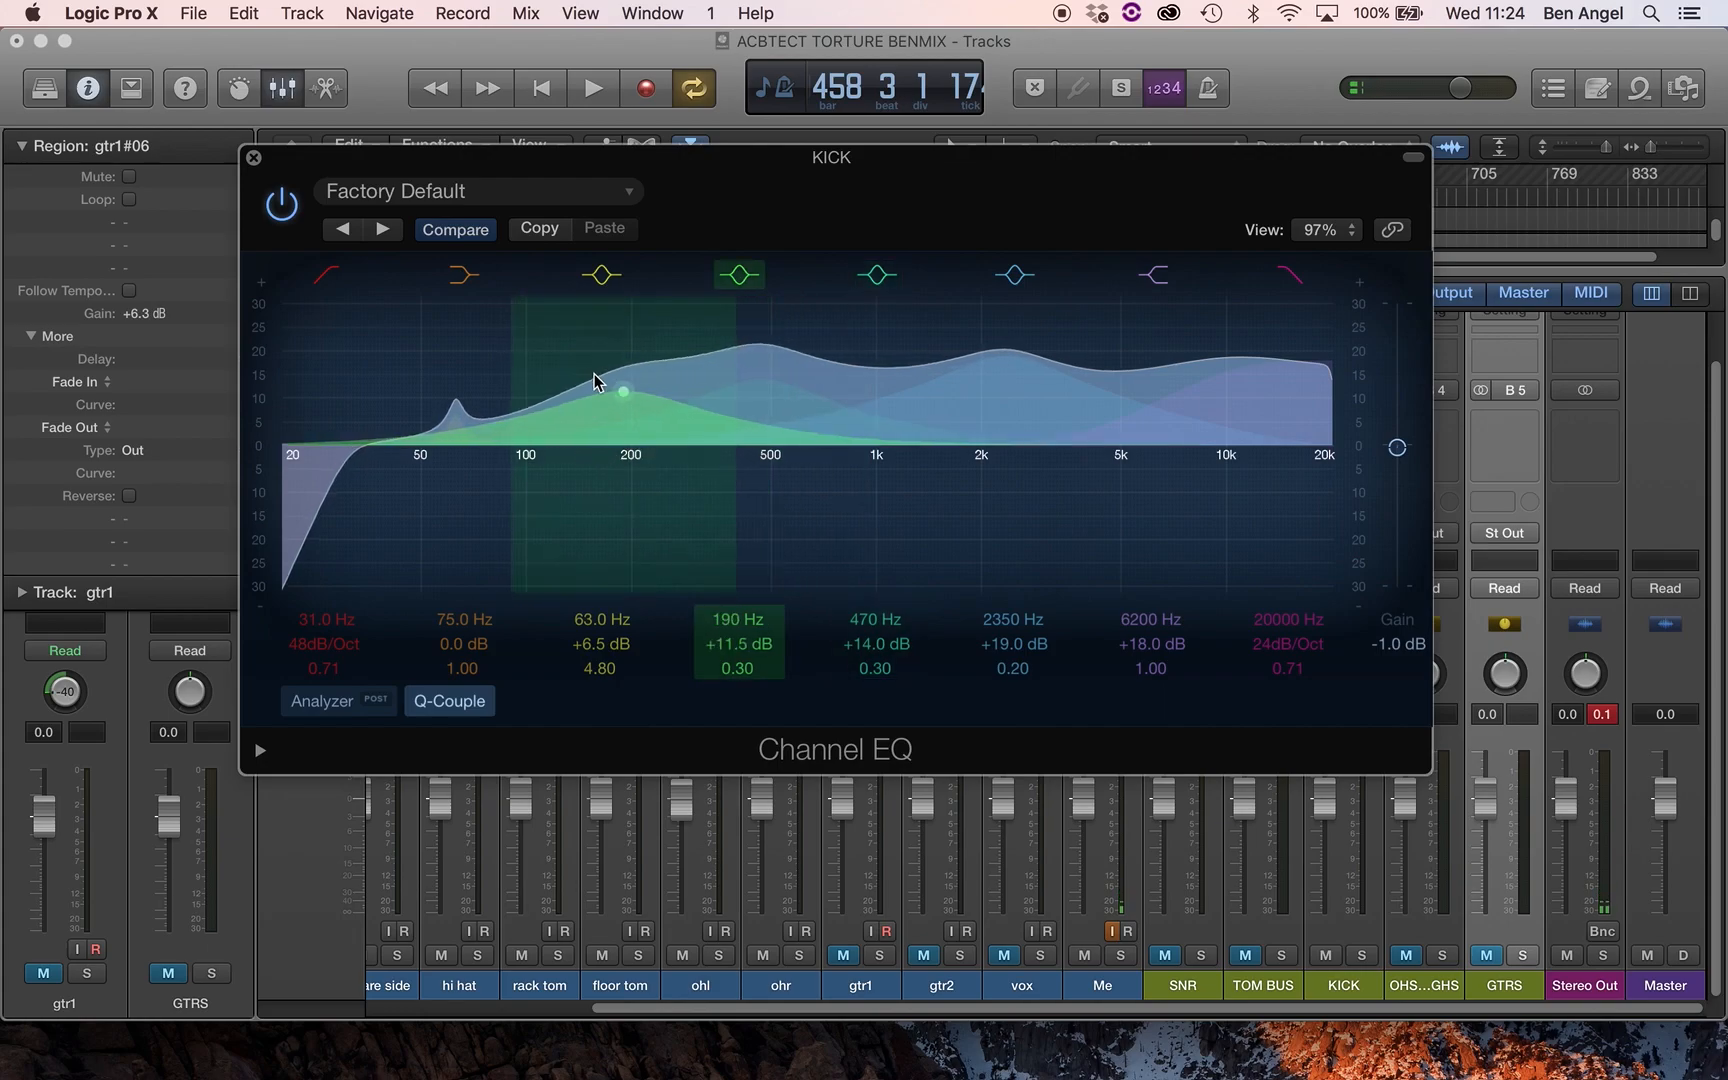
{"action": "left_click_drag", "start_coordinate": [489, 428], "coordinate": [490, 383]}
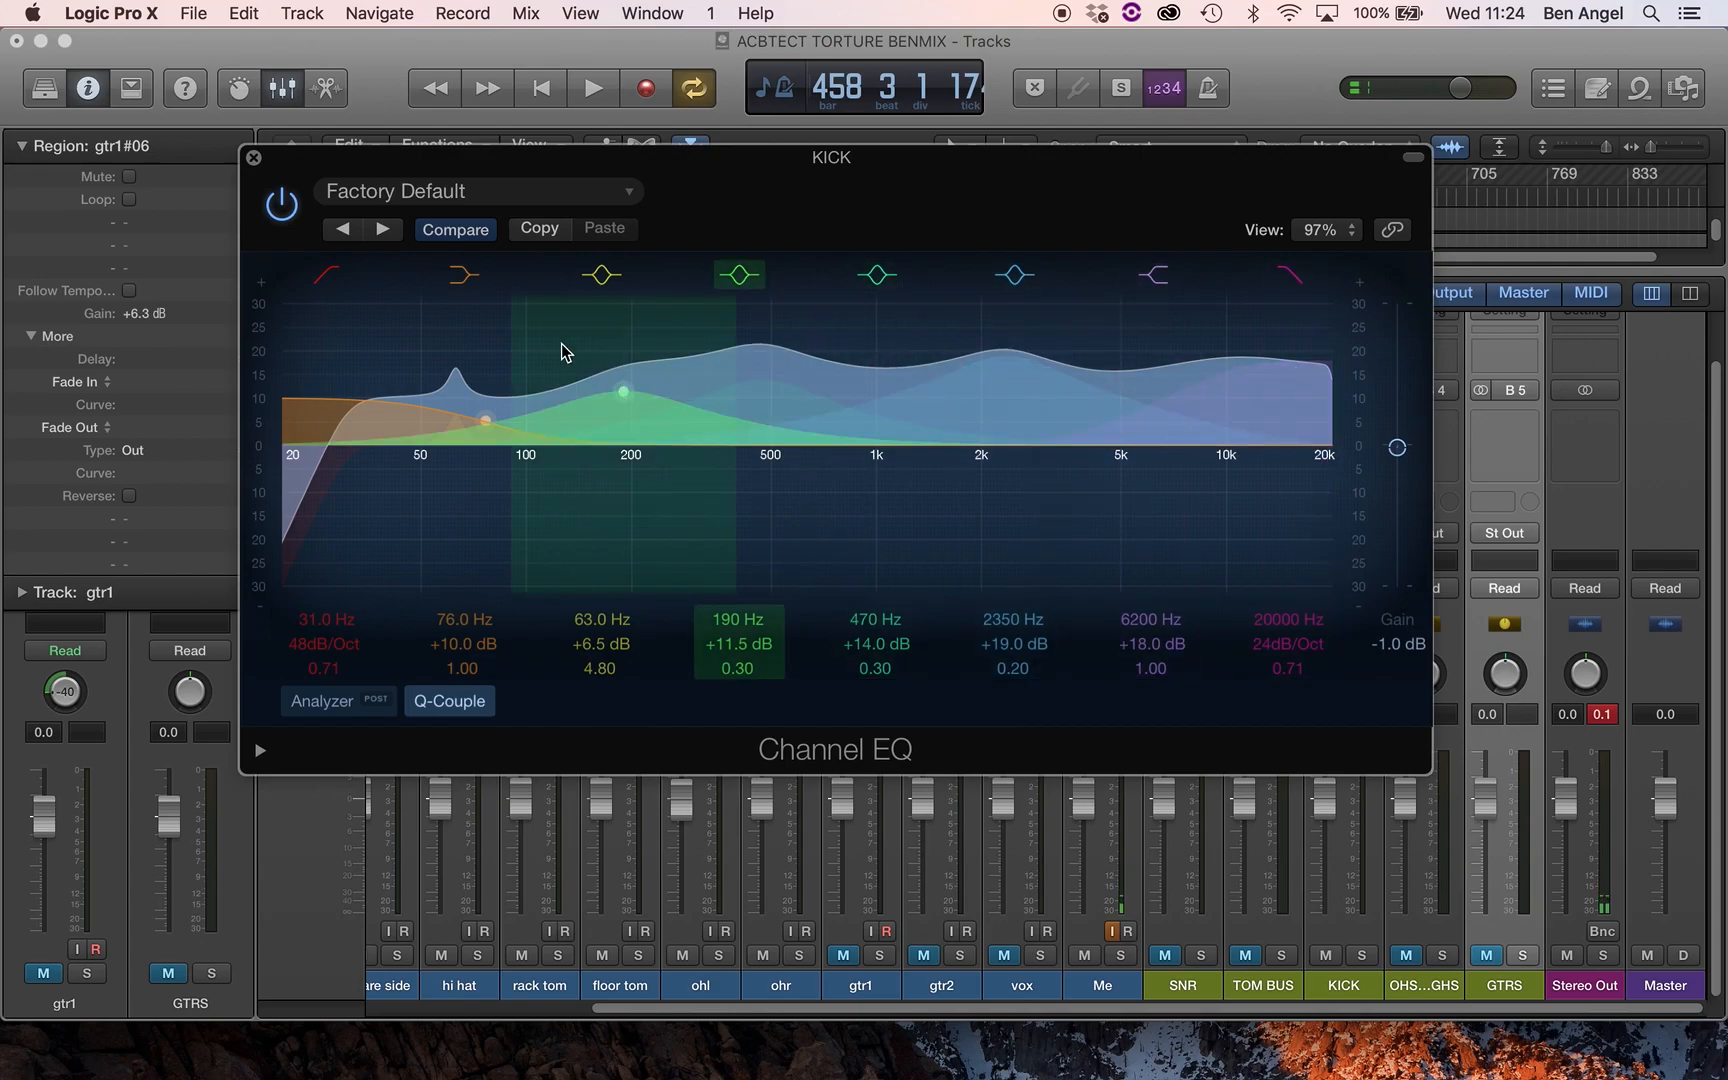
- Flatten the upper EQ bands to 0.0 dB at 198 Hz, -0.5 dB at 475 Hz, 0.5 dB at 2250 Hz and 0.0 dB at 6000 Hz
{"action": "left_click_drag", "start_coordinate": [629, 390], "coordinate": [634, 460]}
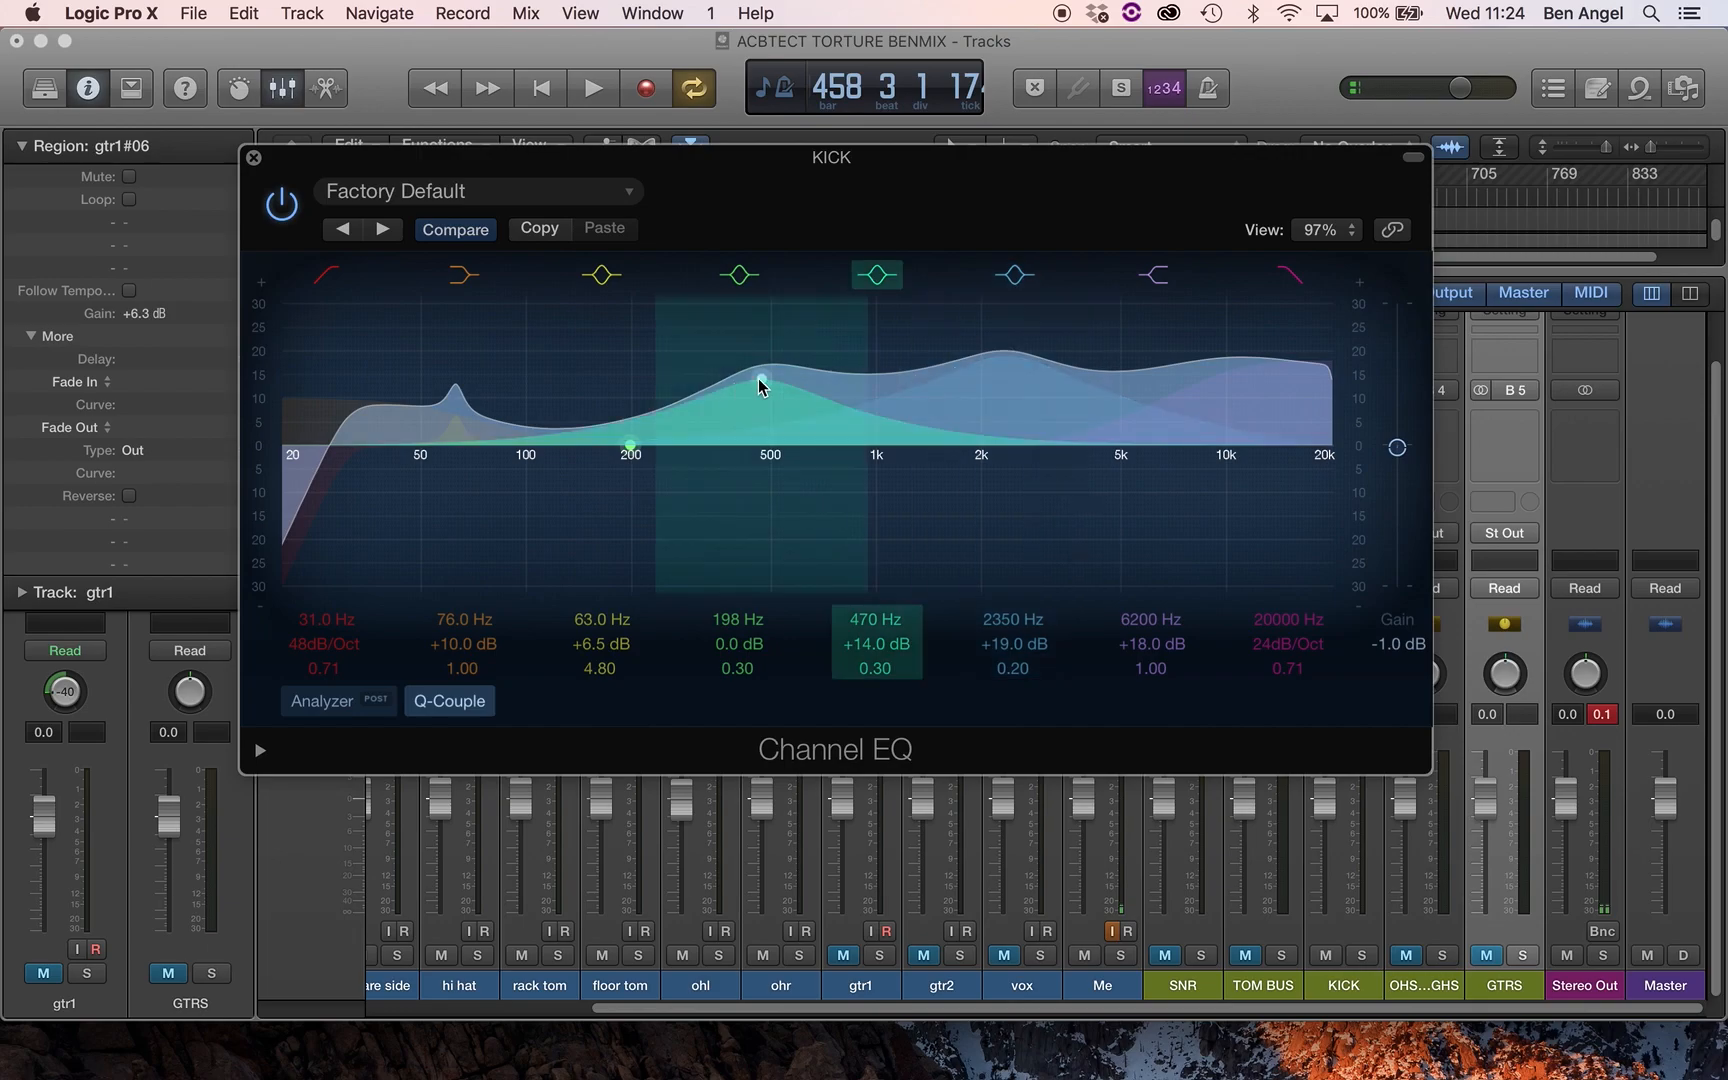
{"action": "left_click_drag", "start_coordinate": [764, 386], "coordinate": [768, 474]}
{"action": "left_click_drag", "start_coordinate": [1010, 357], "coordinate": [1003, 477]}
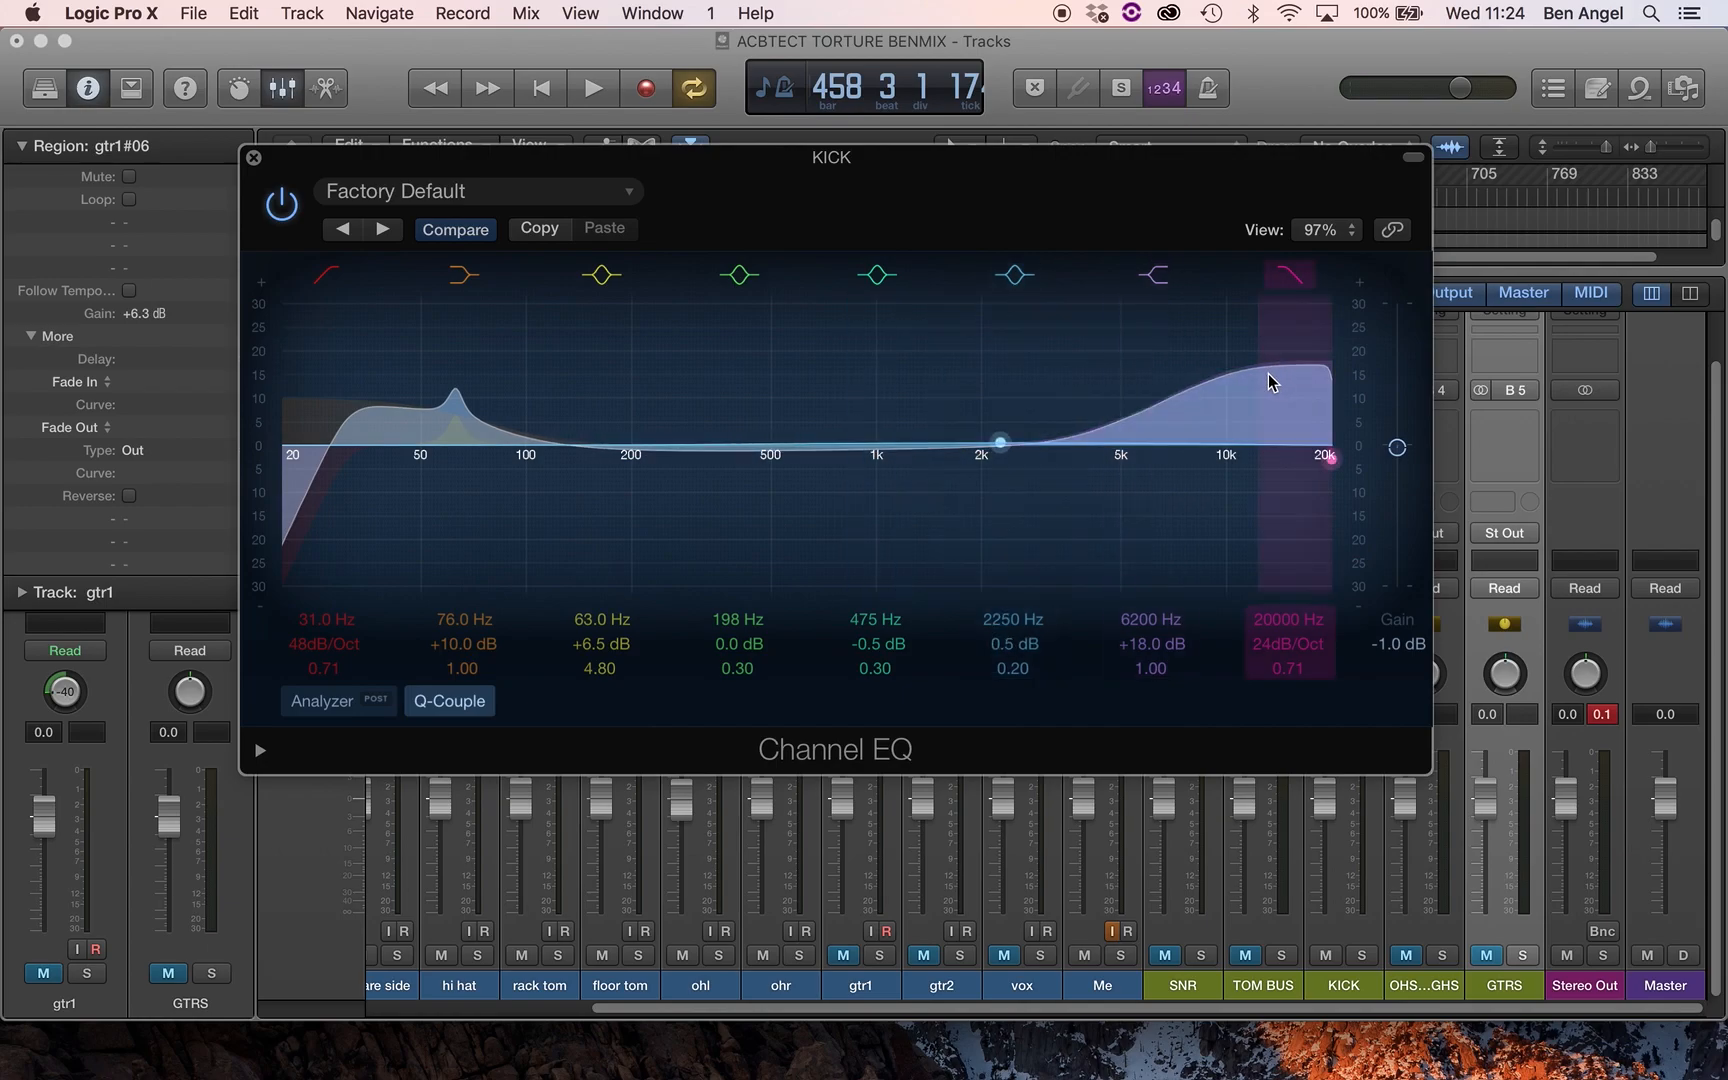
{"action": "left_click_drag", "start_coordinate": [1184, 397], "coordinate": [1176, 501]}
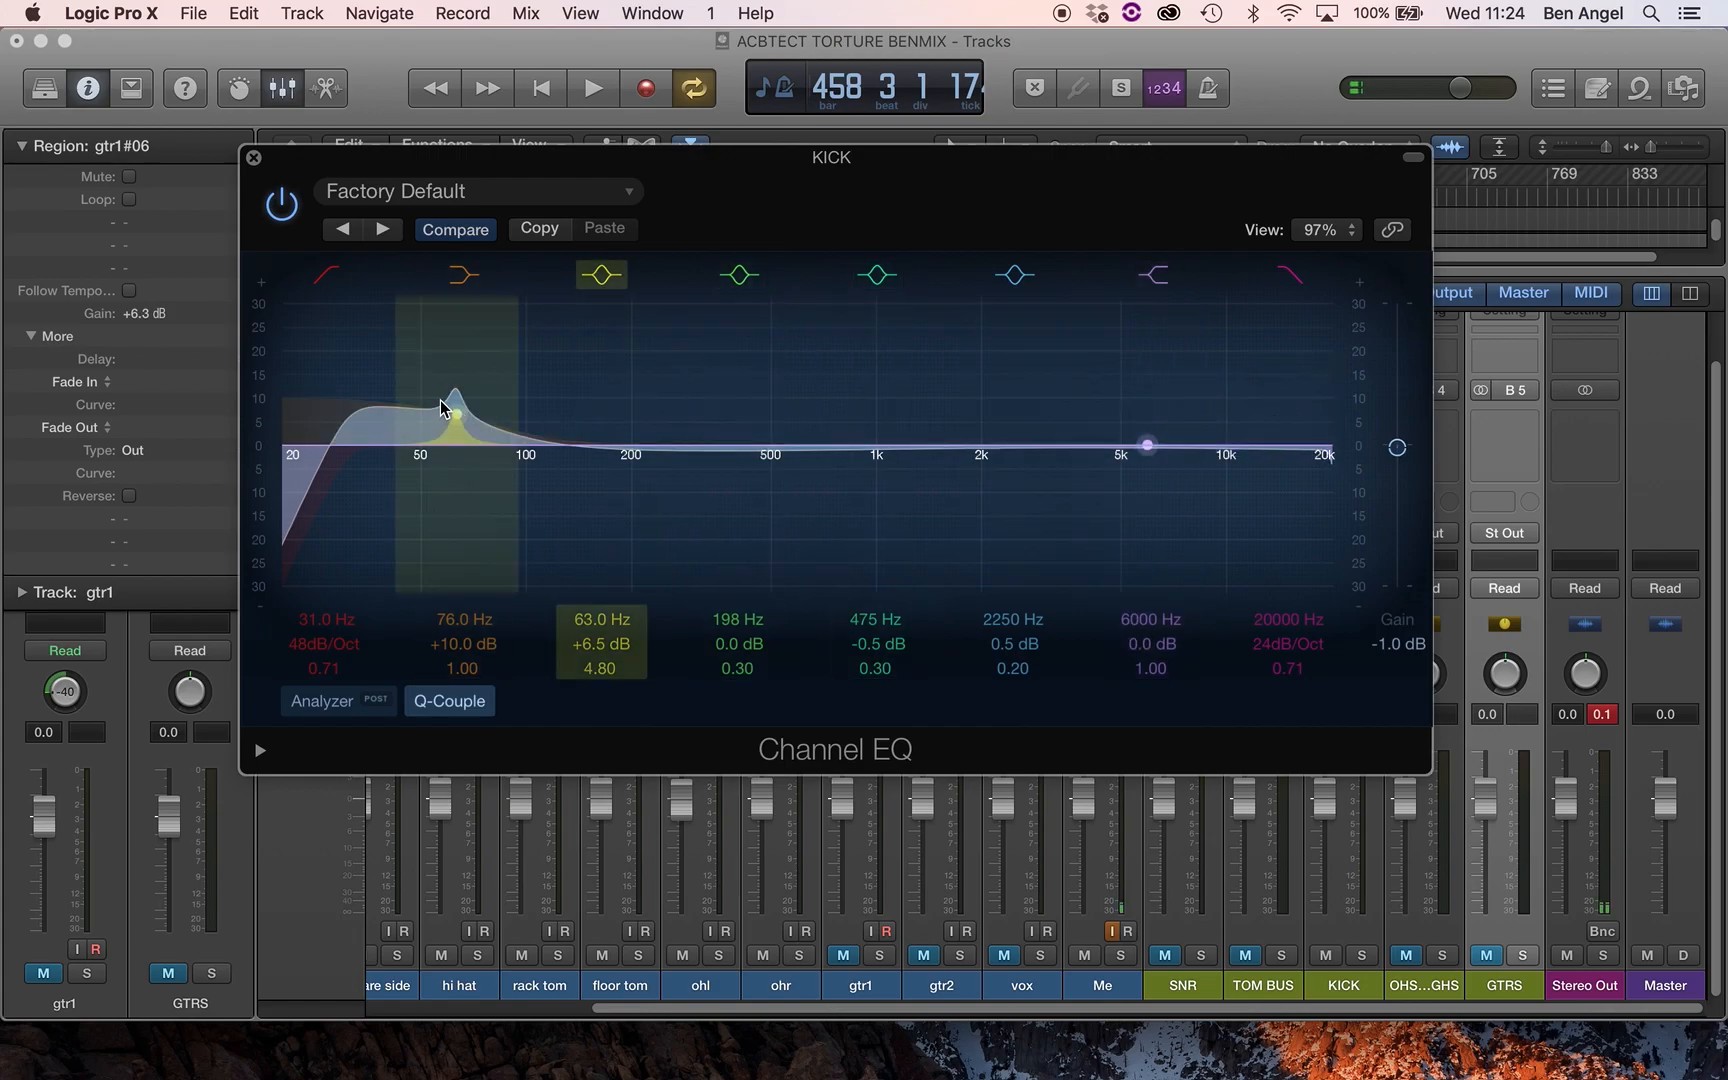
- Flatten the 76 Hz low shelf and the 64 Hz band to 0.0 dB and reset the Stereo Out peak reading
{"action": "left_click_drag", "start_coordinate": [448, 400], "coordinate": [440, 446]}
{"action": "left_click_drag", "start_coordinate": [462, 644], "coordinate": [462, 644]}
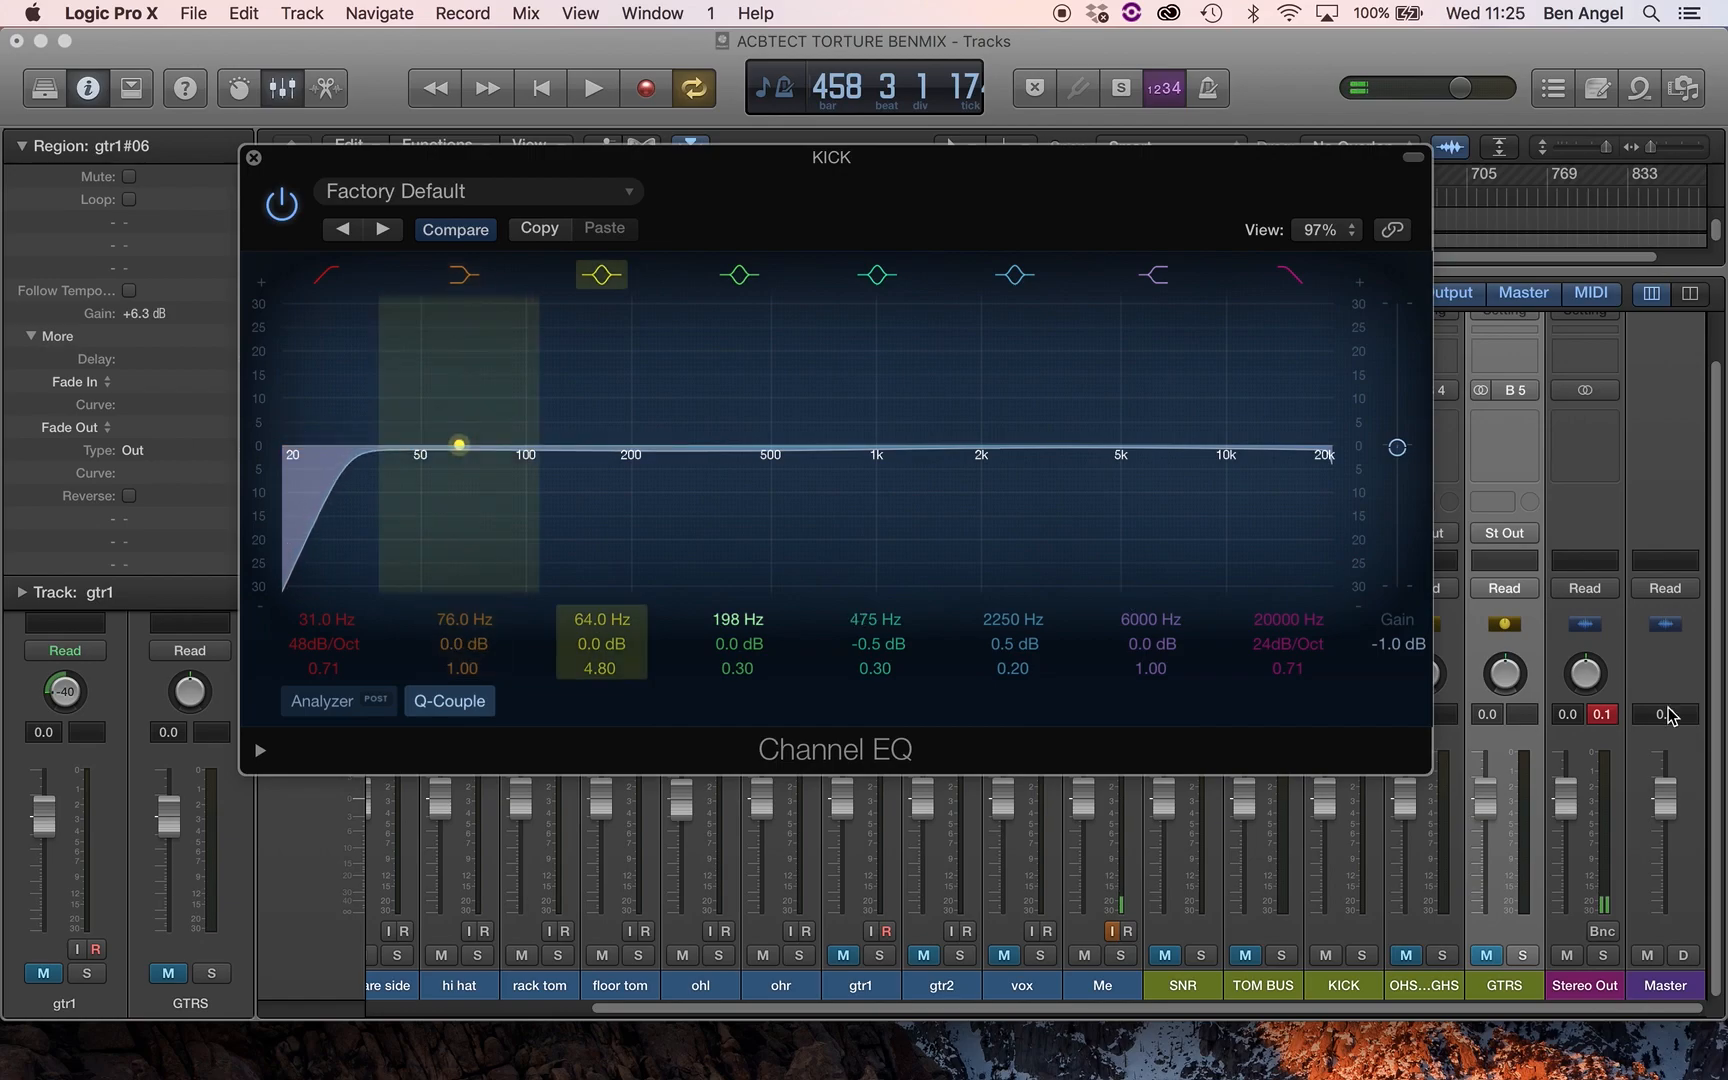
{"action": "left_click", "coordinate": [1603, 714]}
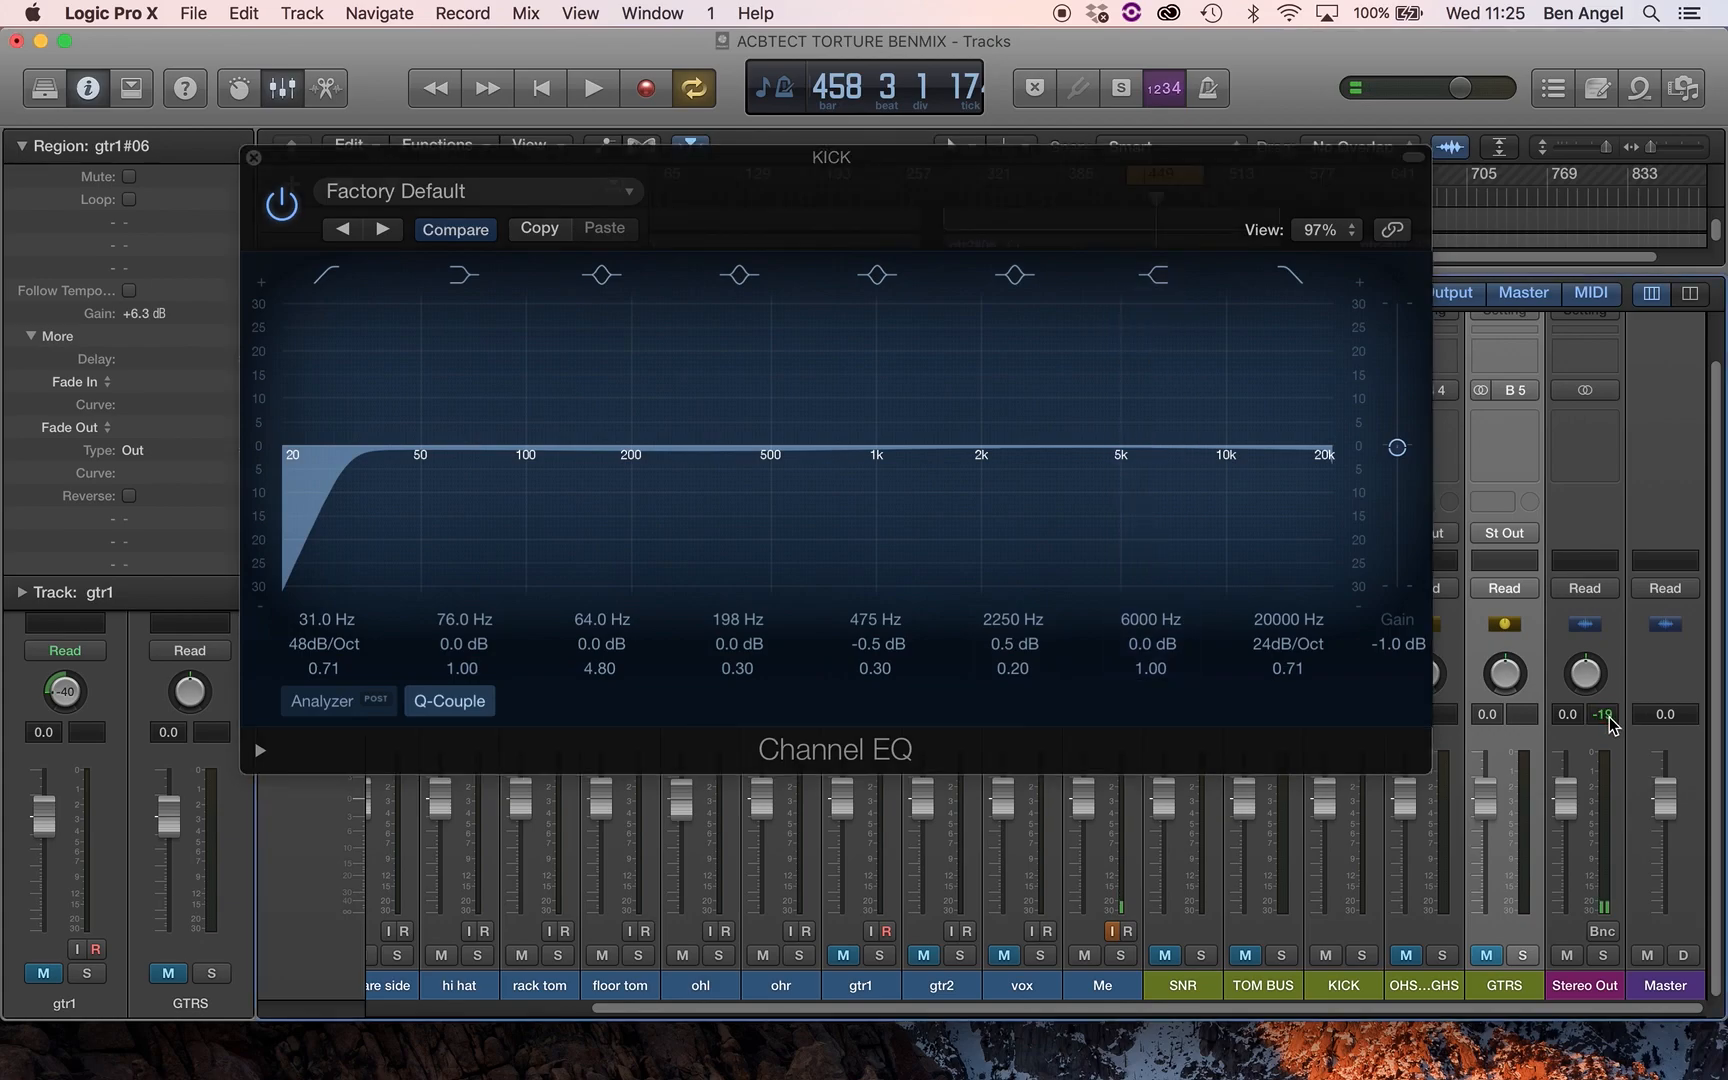
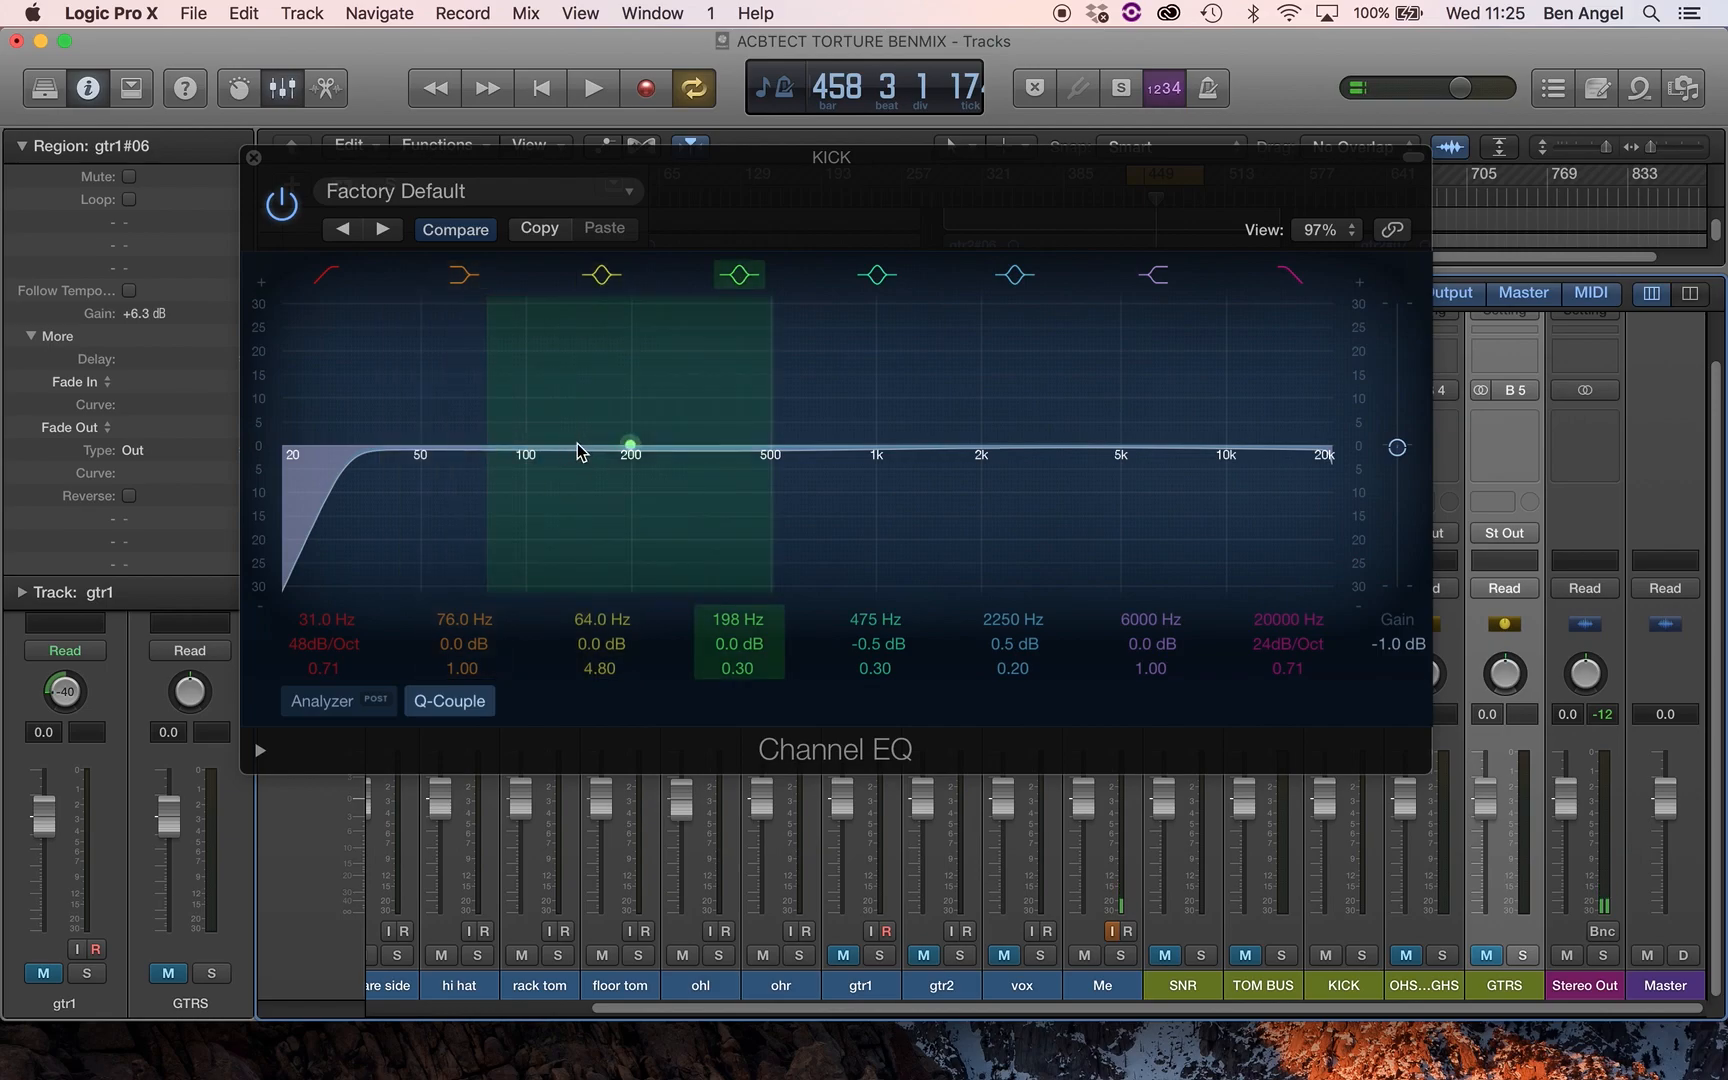
- Start playback, move the low shelf to 74 Hz, and set the adjacent low bell band to 70 Hz, +7.5 dB and Q 1.70
{"action": "key", "text": "space"}
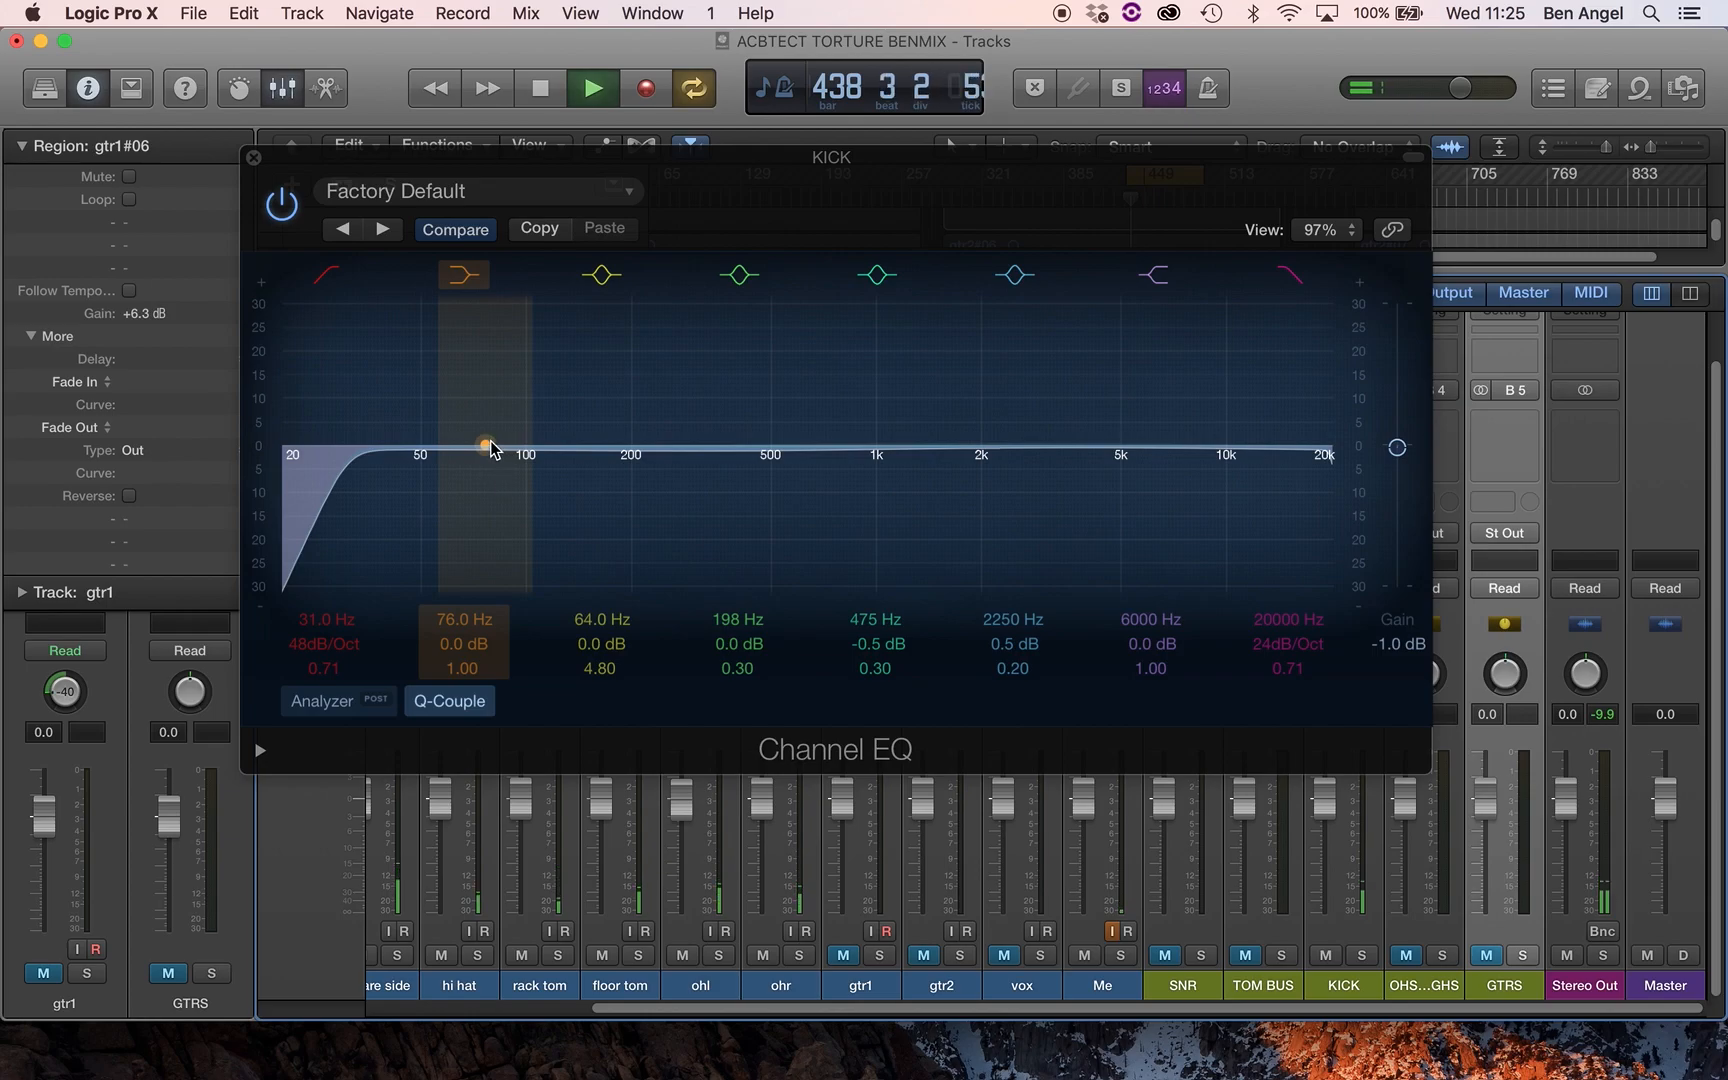
{"action": "left_click_drag", "start_coordinate": [486, 444], "coordinate": [481, 444]}
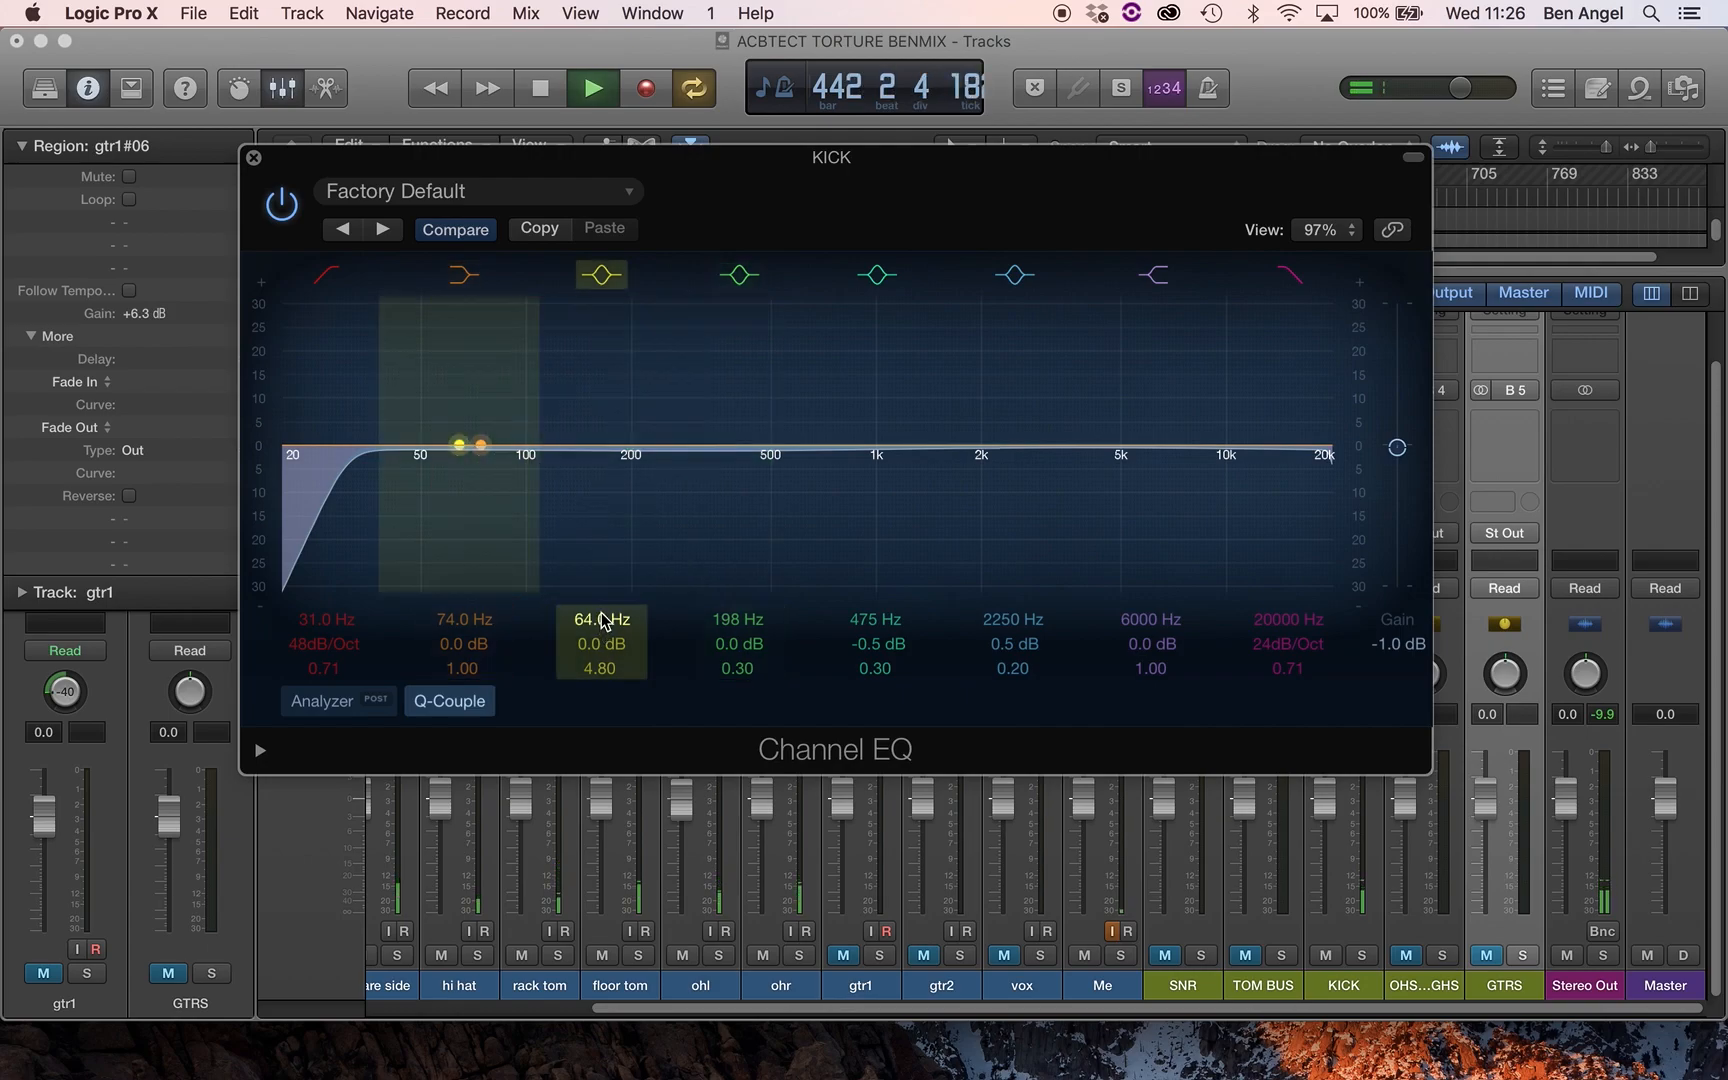
{"action": "double_click", "coordinate": [600, 643]}
{"action": "type", "text": "9"}
{"action": "key", "text": "Return"}
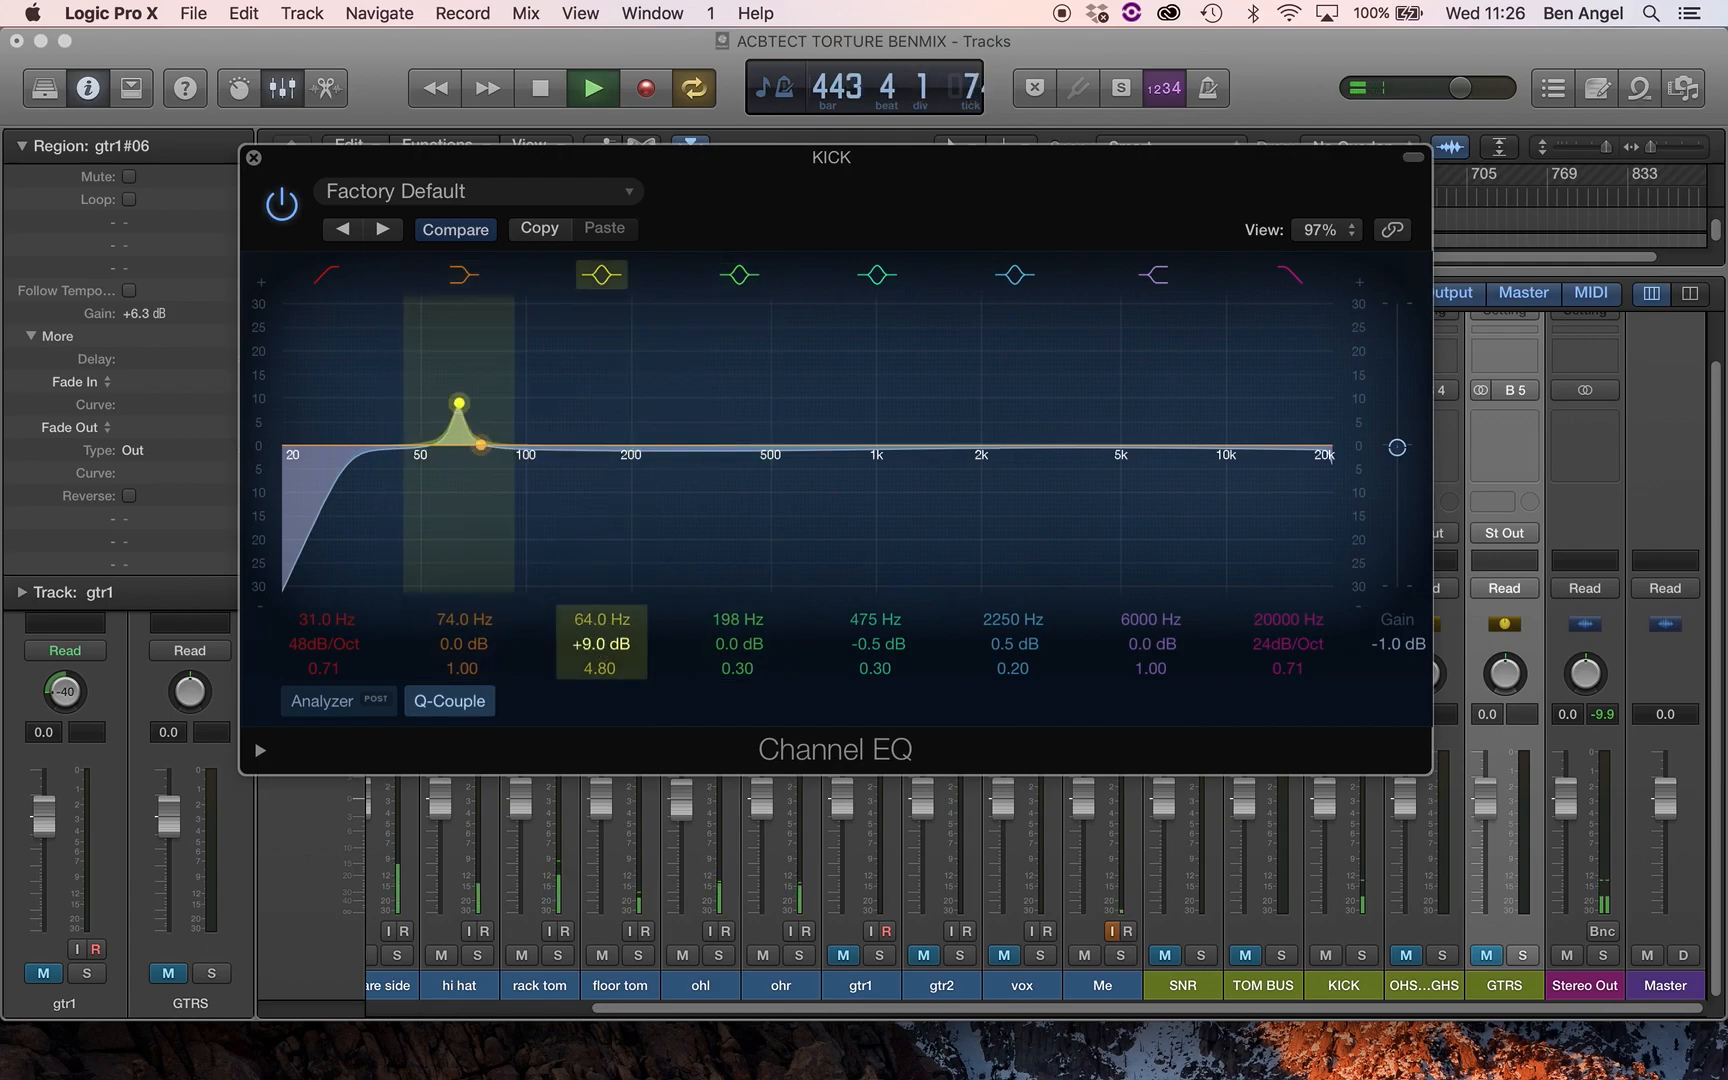
{"action": "left_click_drag", "start_coordinate": [599, 666], "coordinate": [599, 698]}
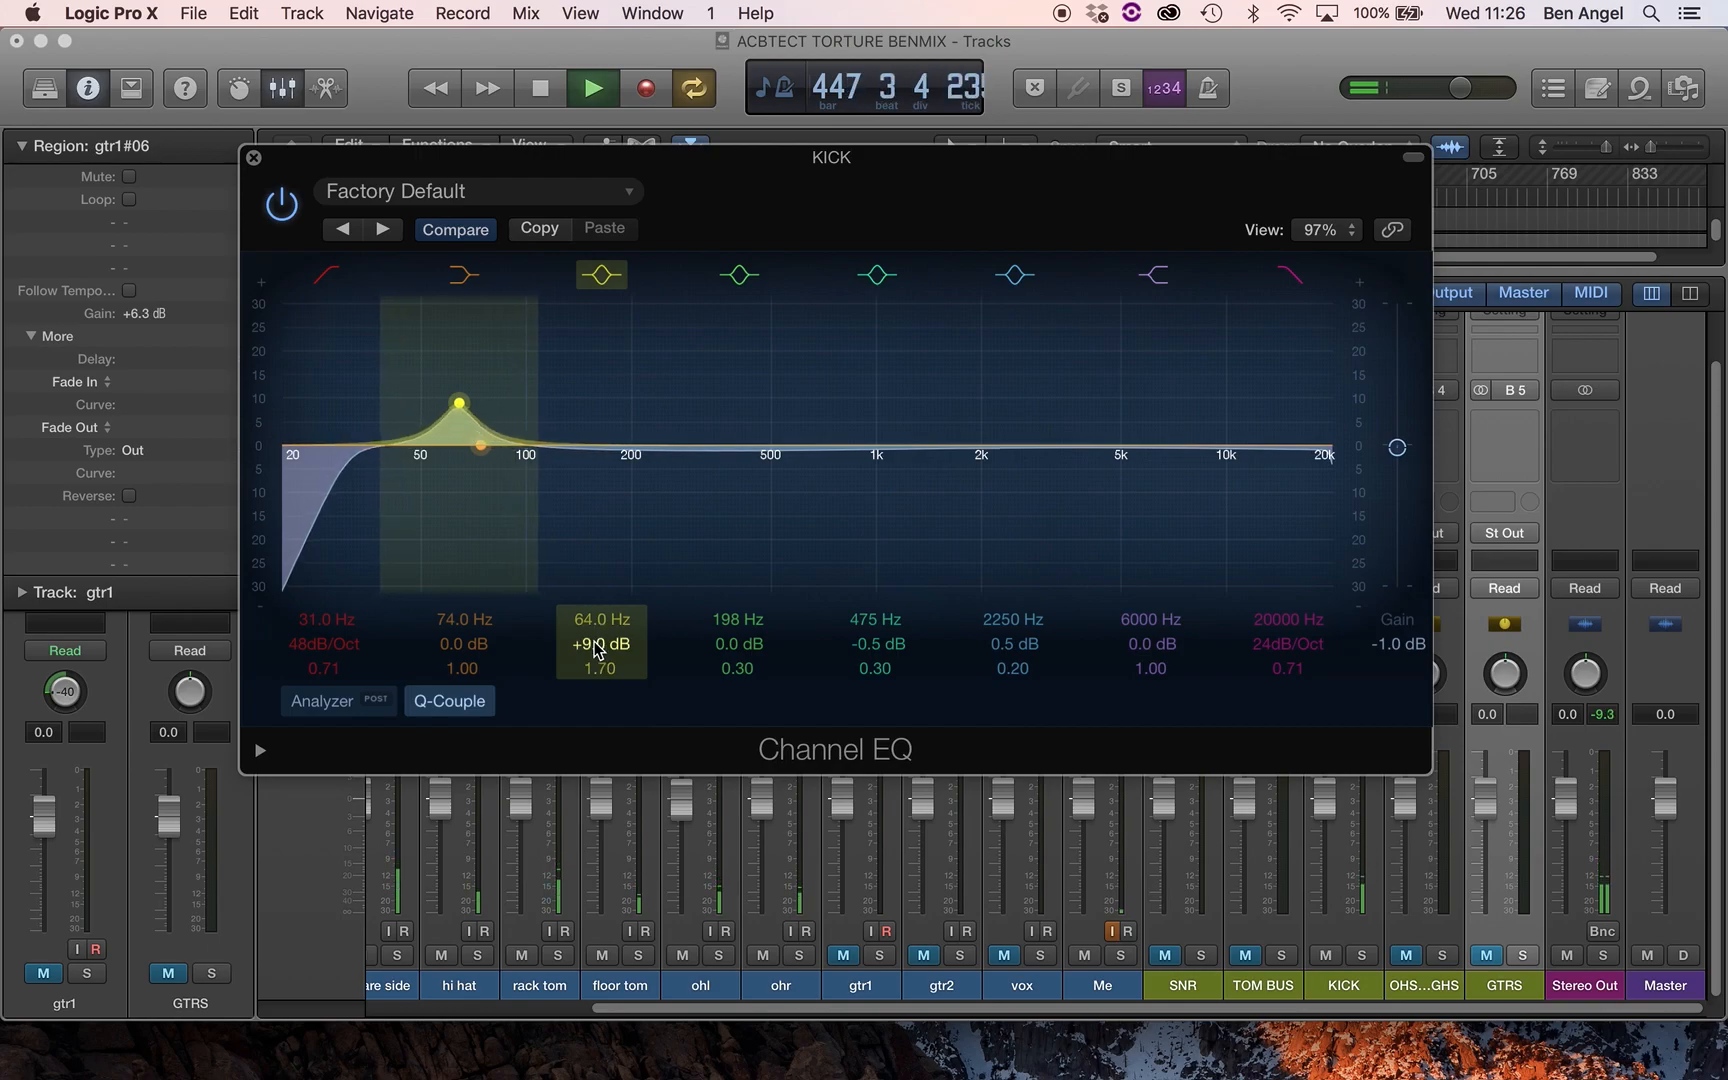
{"action": "mouse_move", "coordinate": [597, 643]}
{"action": "left_mouse_down"}
{"action": "mouse_move", "coordinate": [597, 590]}
{"action": "mouse_move", "coordinate": [597, 660]}
{"action": "mouse_move", "coordinate": [595, 608]}
{"action": "left_mouse_up"}
- Cut 305 Hz by 13 dB with Q 1.20 and move the 475 Hz band to 104 Hz at +3.0 dB with Q 2.00
{"action": "left_click_drag", "start_coordinate": [633, 449], "coordinate": [697, 507]}
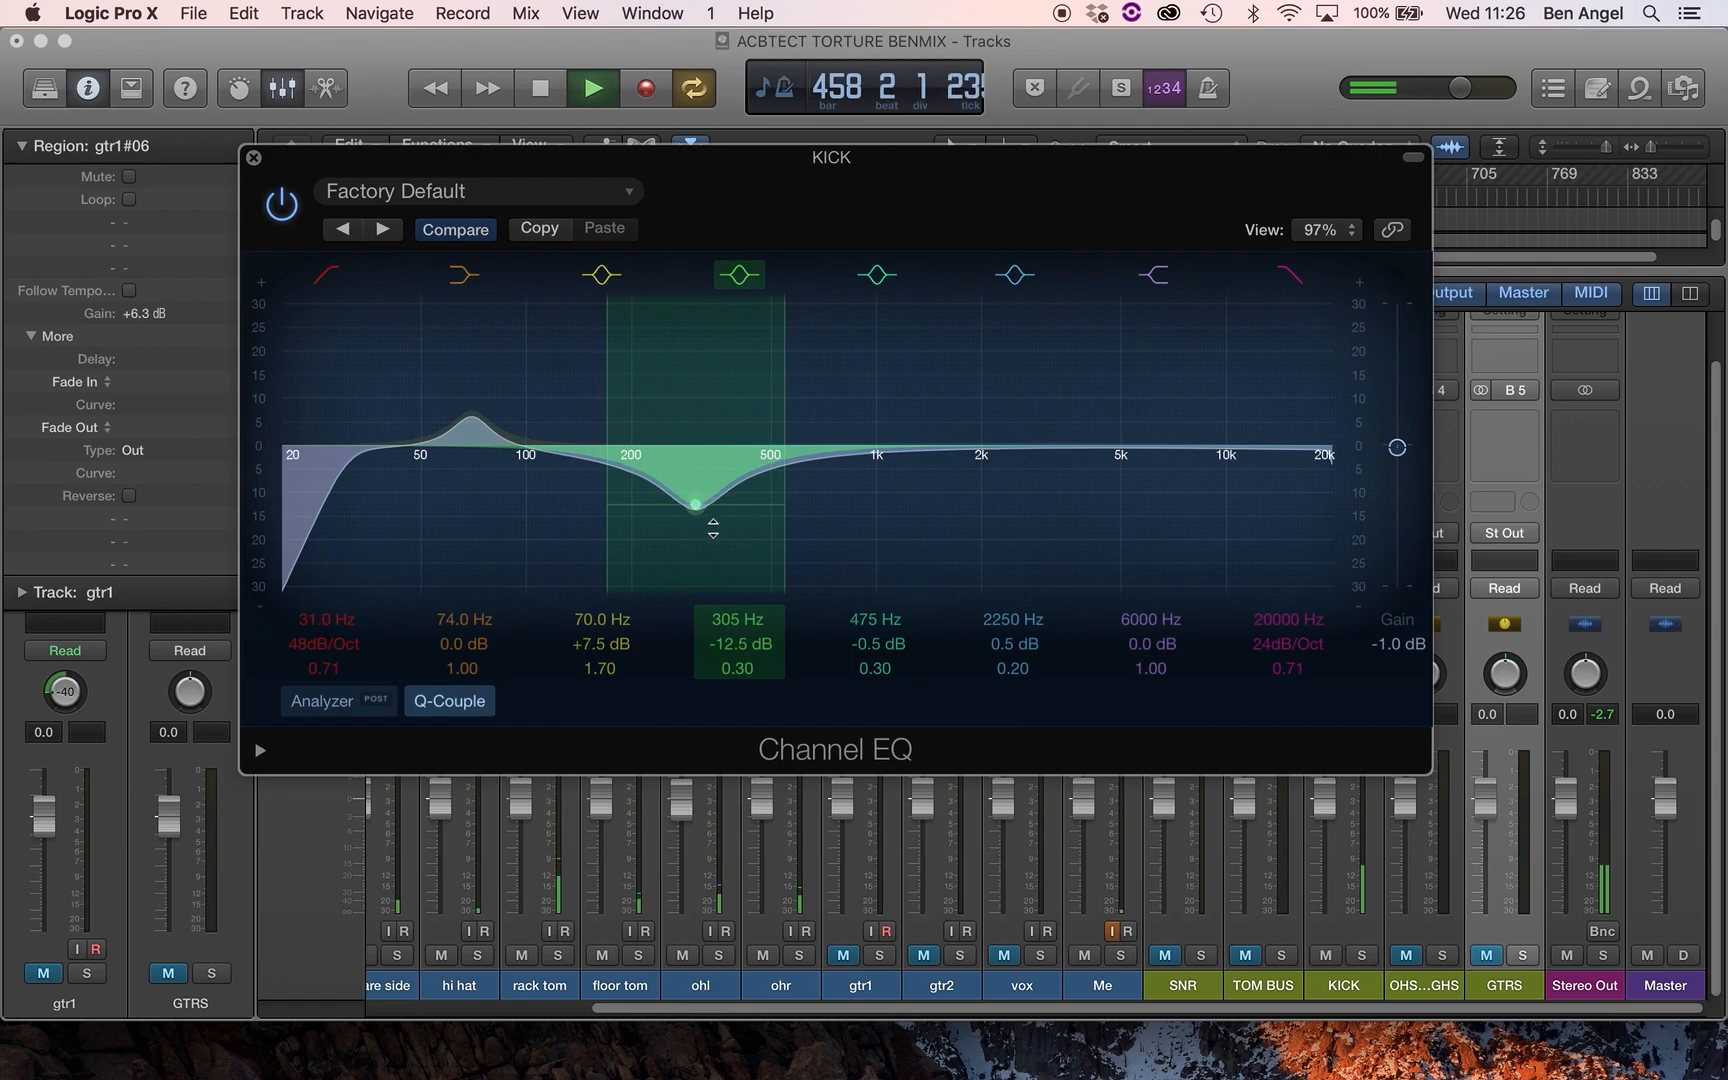
{"action": "left_click_drag", "start_coordinate": [740, 670], "coordinate": [740, 622]}
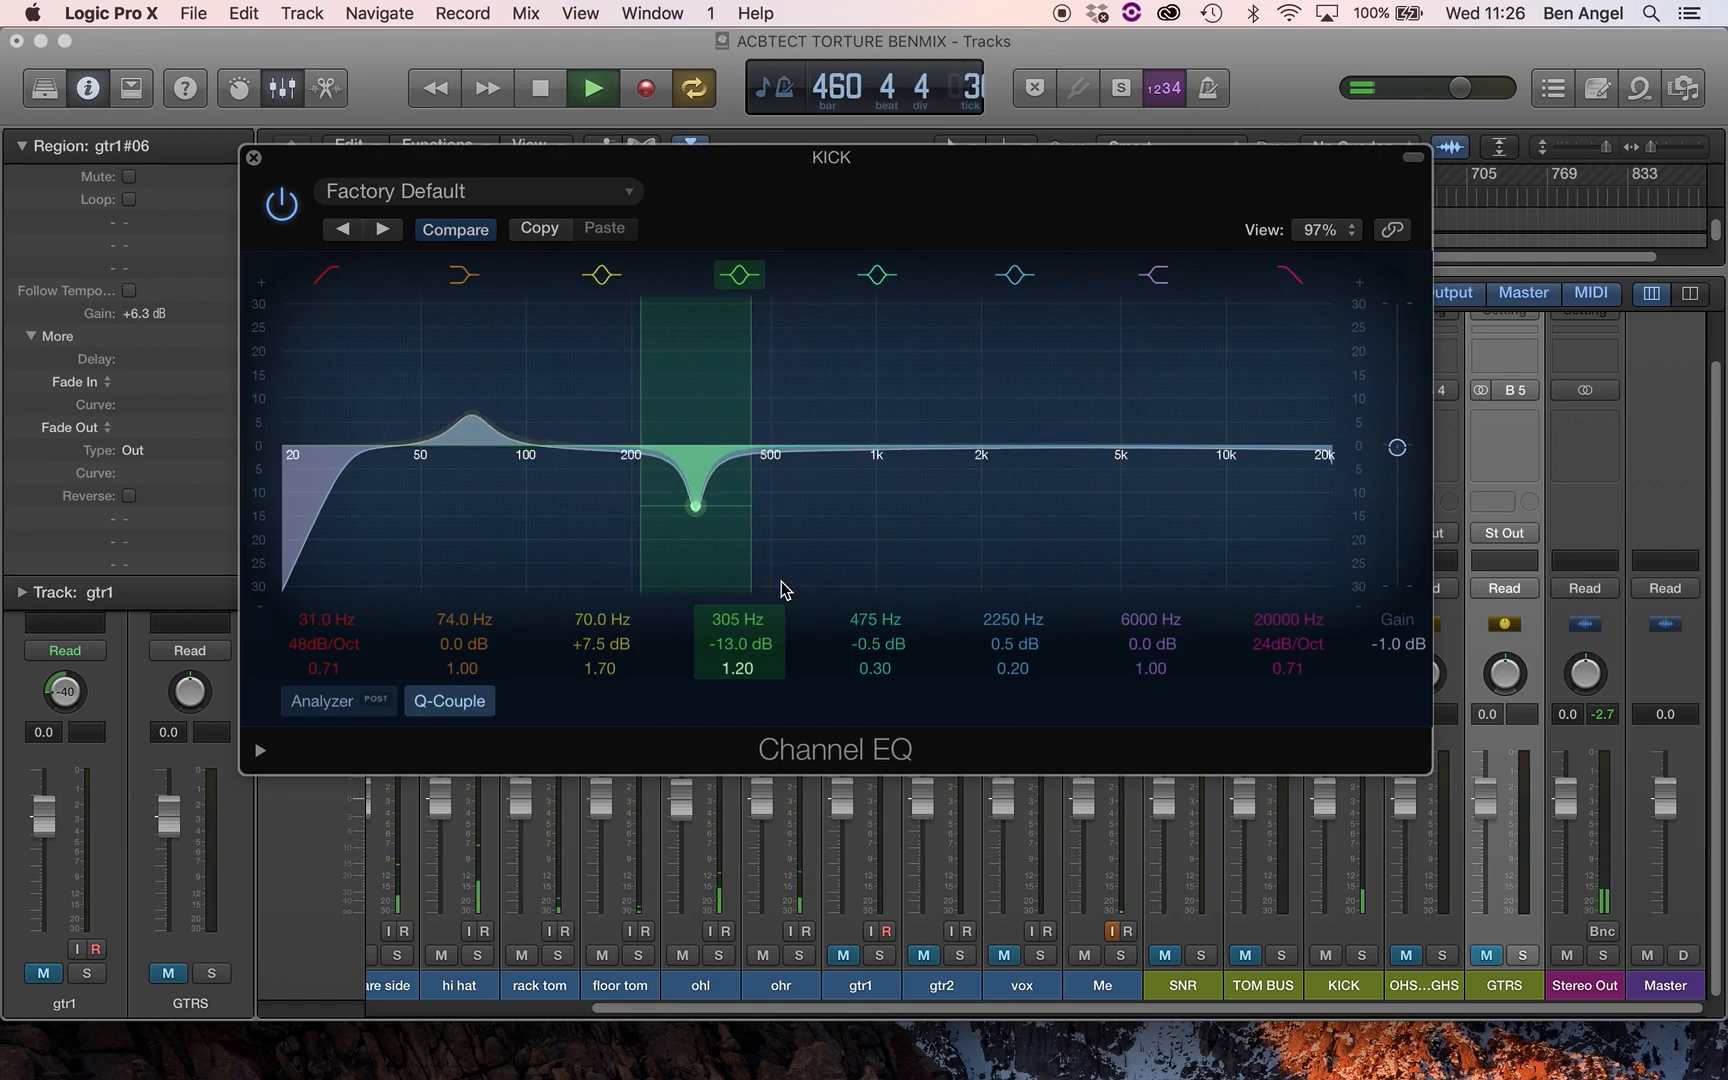
{"action": "left_click_drag", "start_coordinate": [763, 450], "coordinate": [516, 430]}
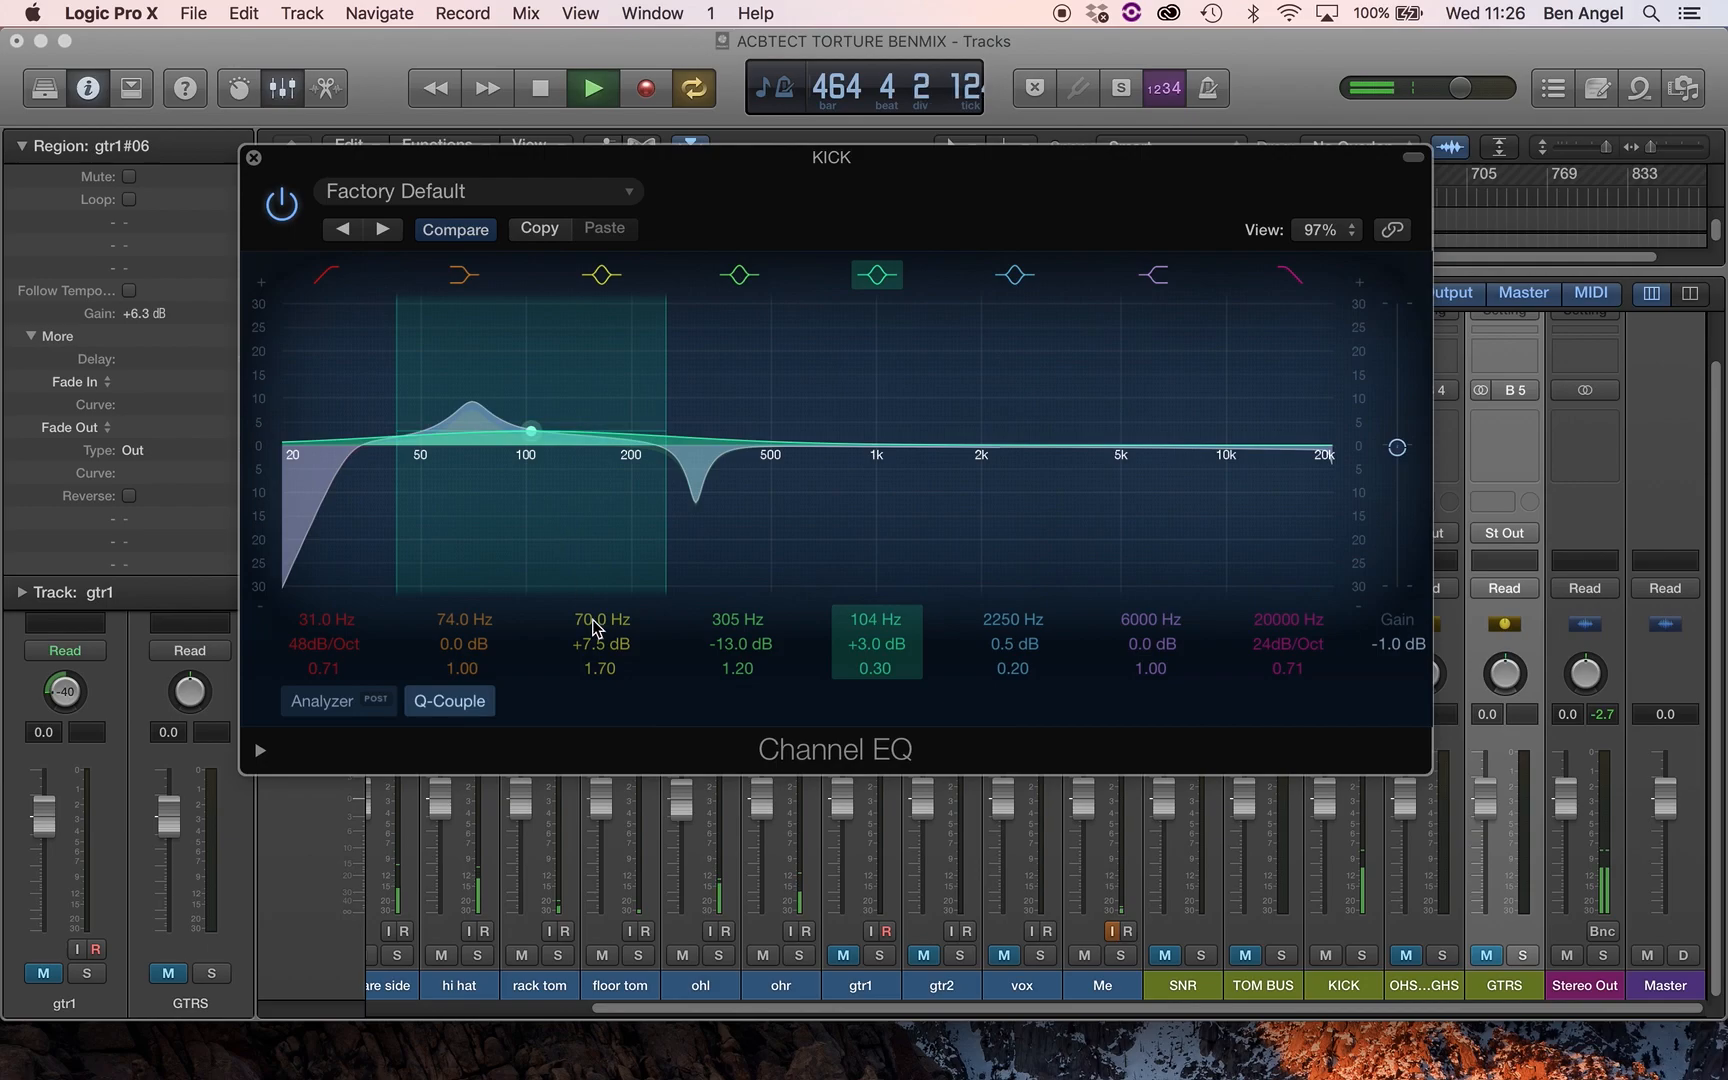
{"action": "left_click_drag", "start_coordinate": [875, 668], "coordinate": [875, 622]}
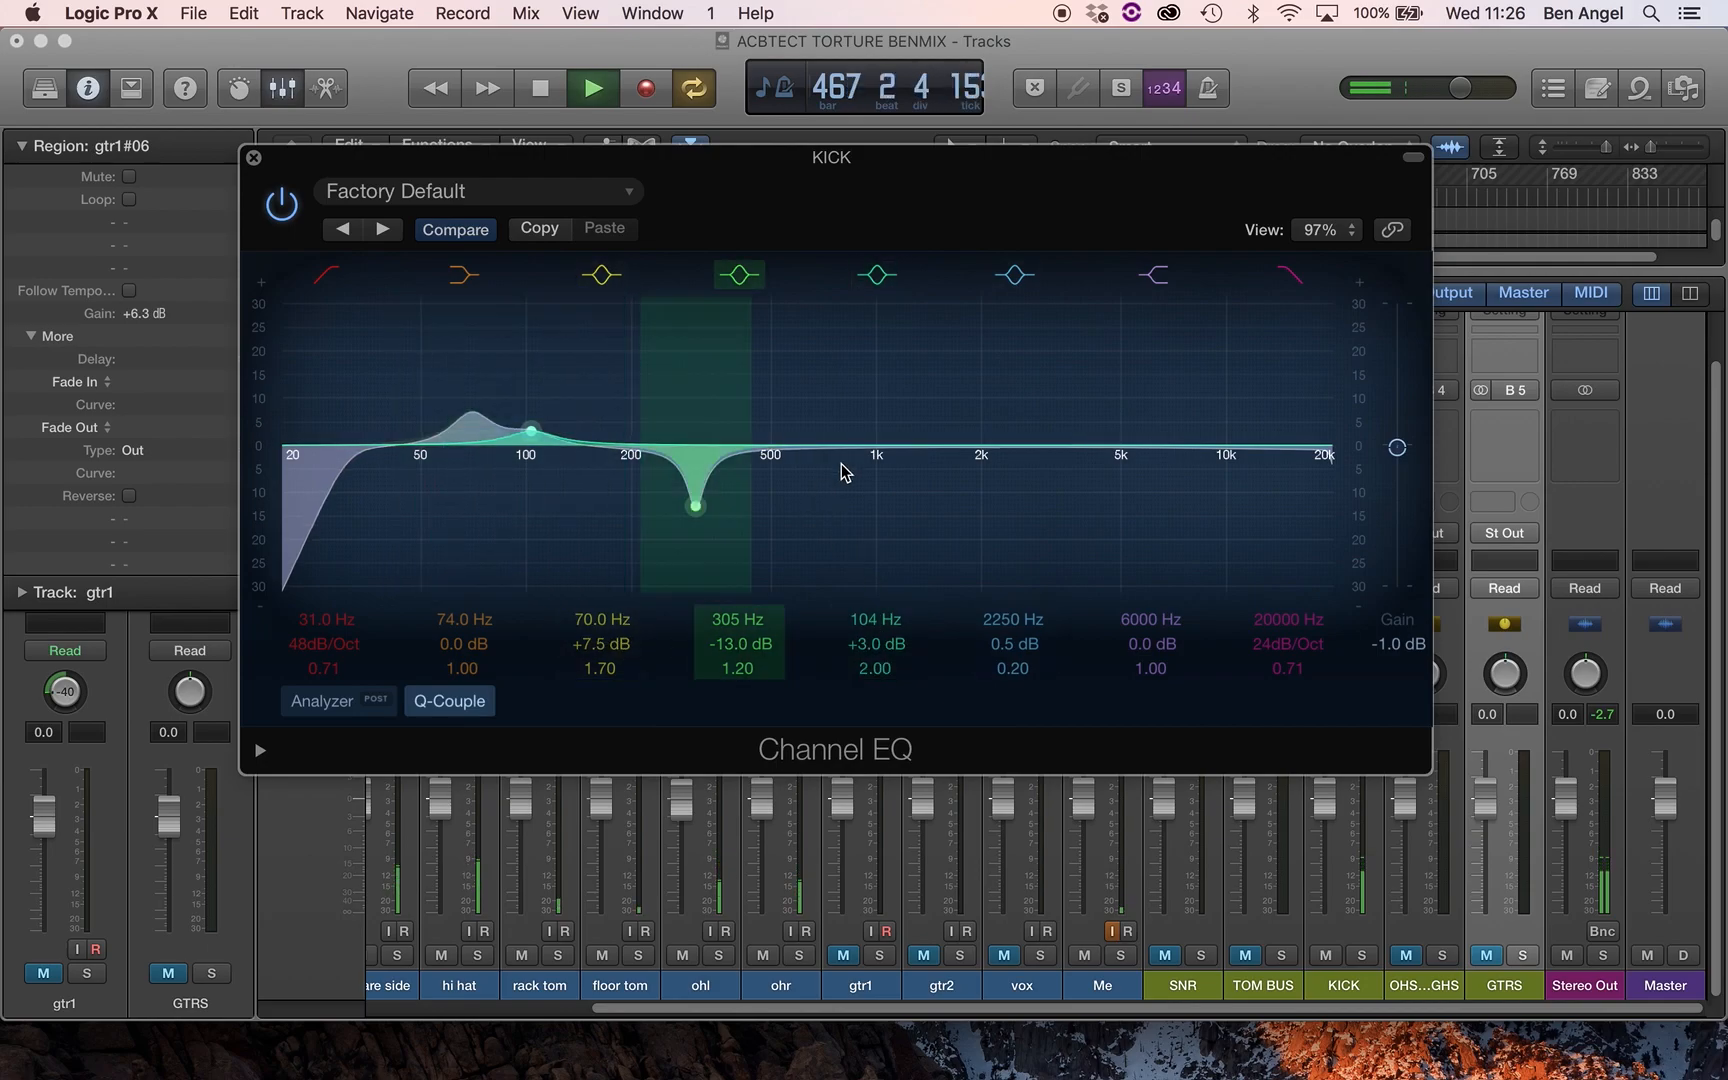
- Boost 2000 Hz by 6.5 dB with Q 2.10 and set the high shelf to 4800 Hz at +5.0 dB
{"action": "left_click_drag", "start_coordinate": [988, 447], "coordinate": [966, 406]}
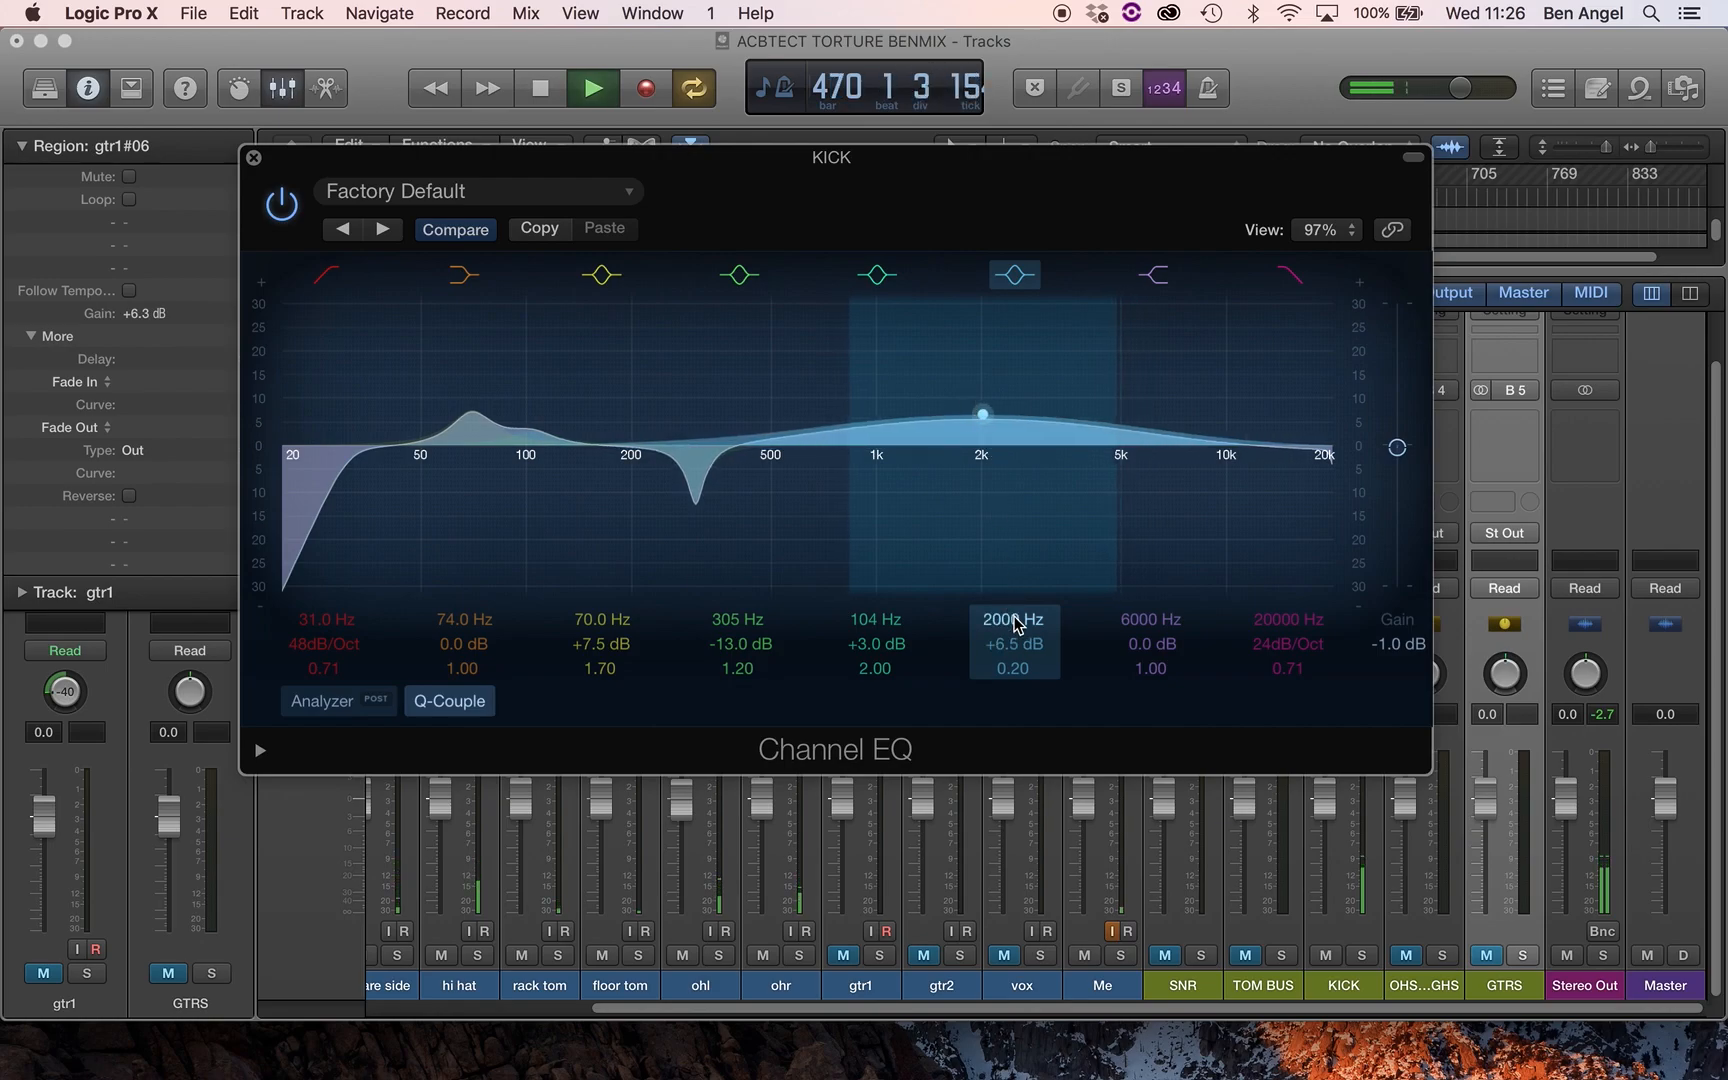
{"action": "left_click_drag", "start_coordinate": [1012, 668], "coordinate": [1012, 630]}
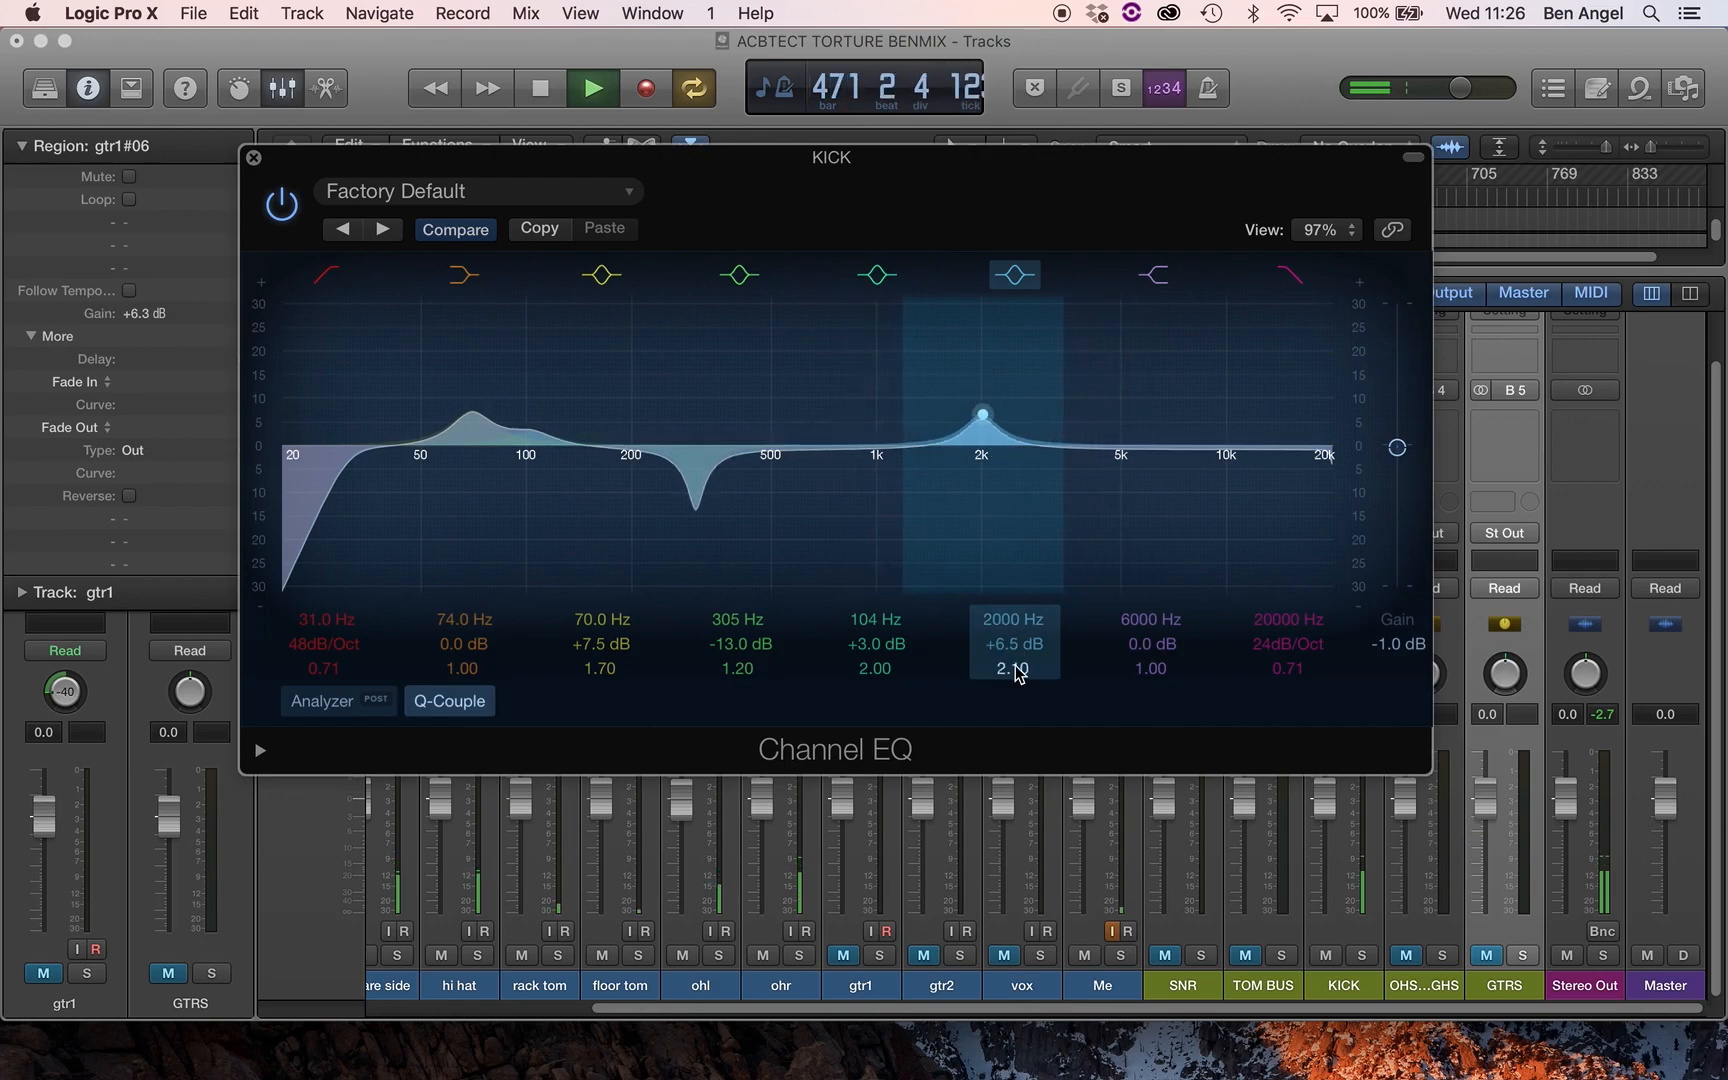
{"action": "left_click_drag", "start_coordinate": [1149, 445], "coordinate": [1119, 416]}
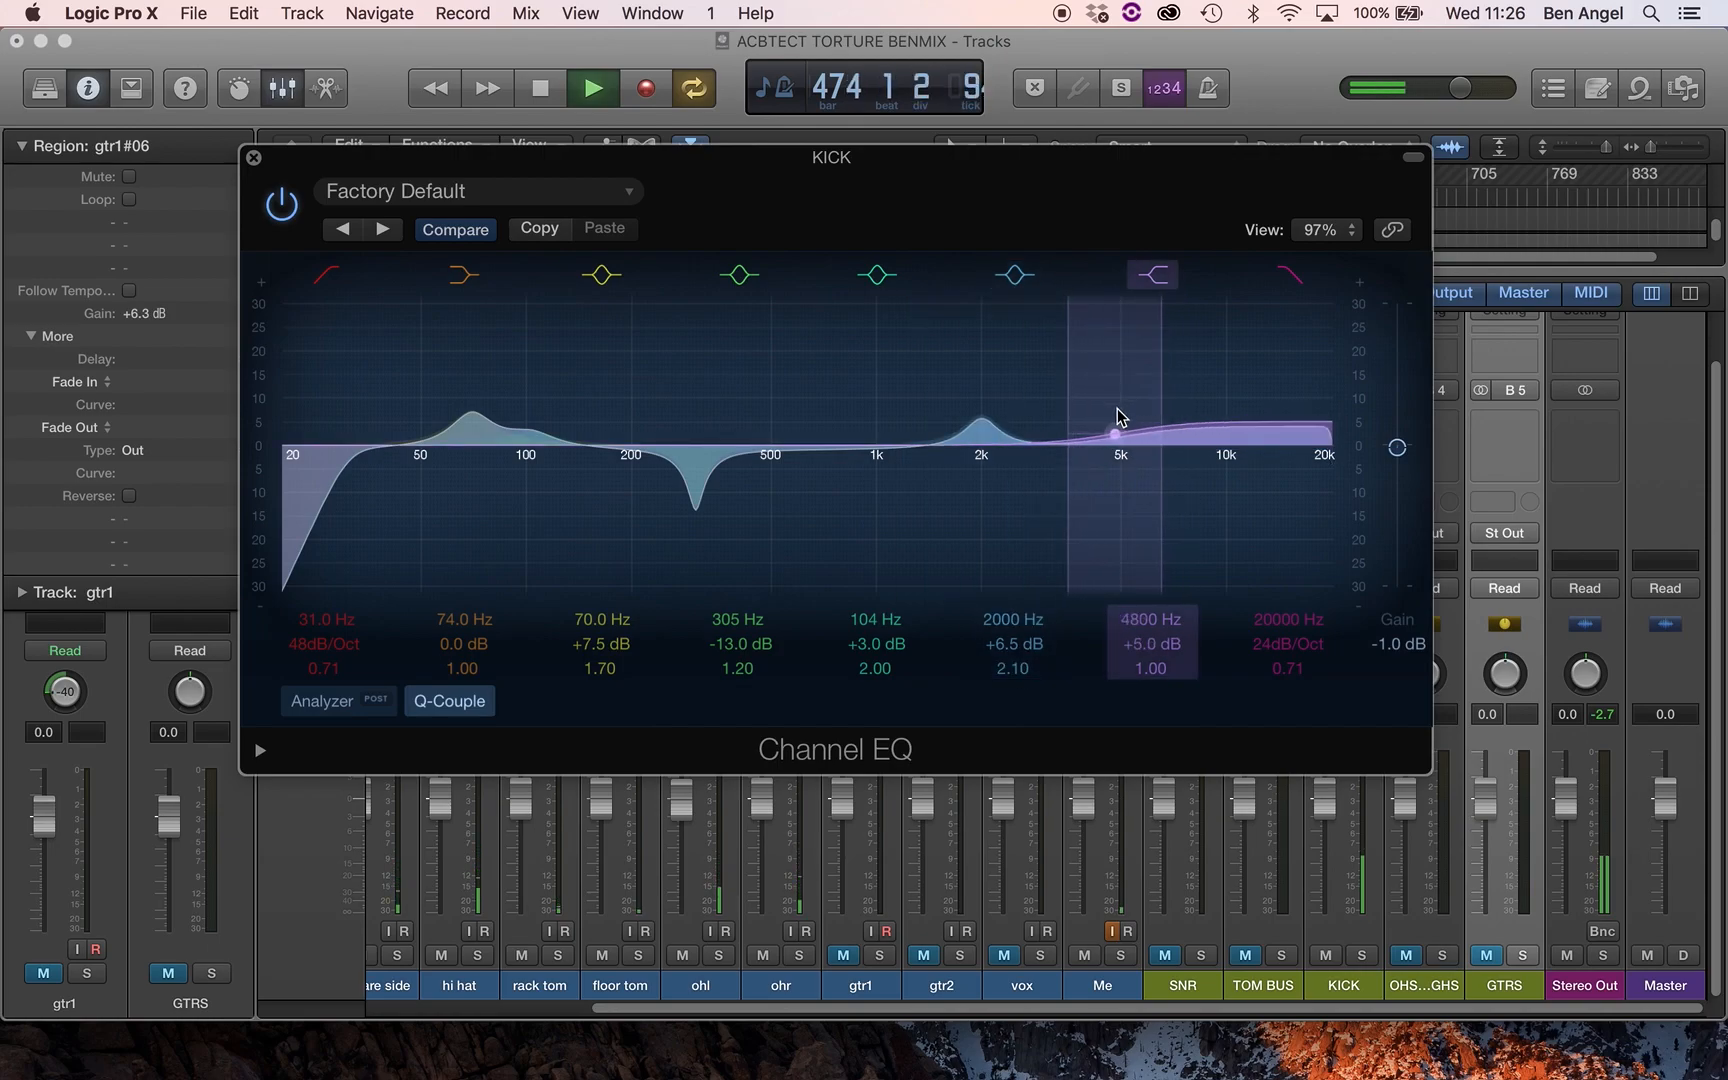
- Bypass and re-enable the kick EQ during playback to compare the processed and unprocessed sound
{"action": "left_click", "coordinate": [284, 204]}
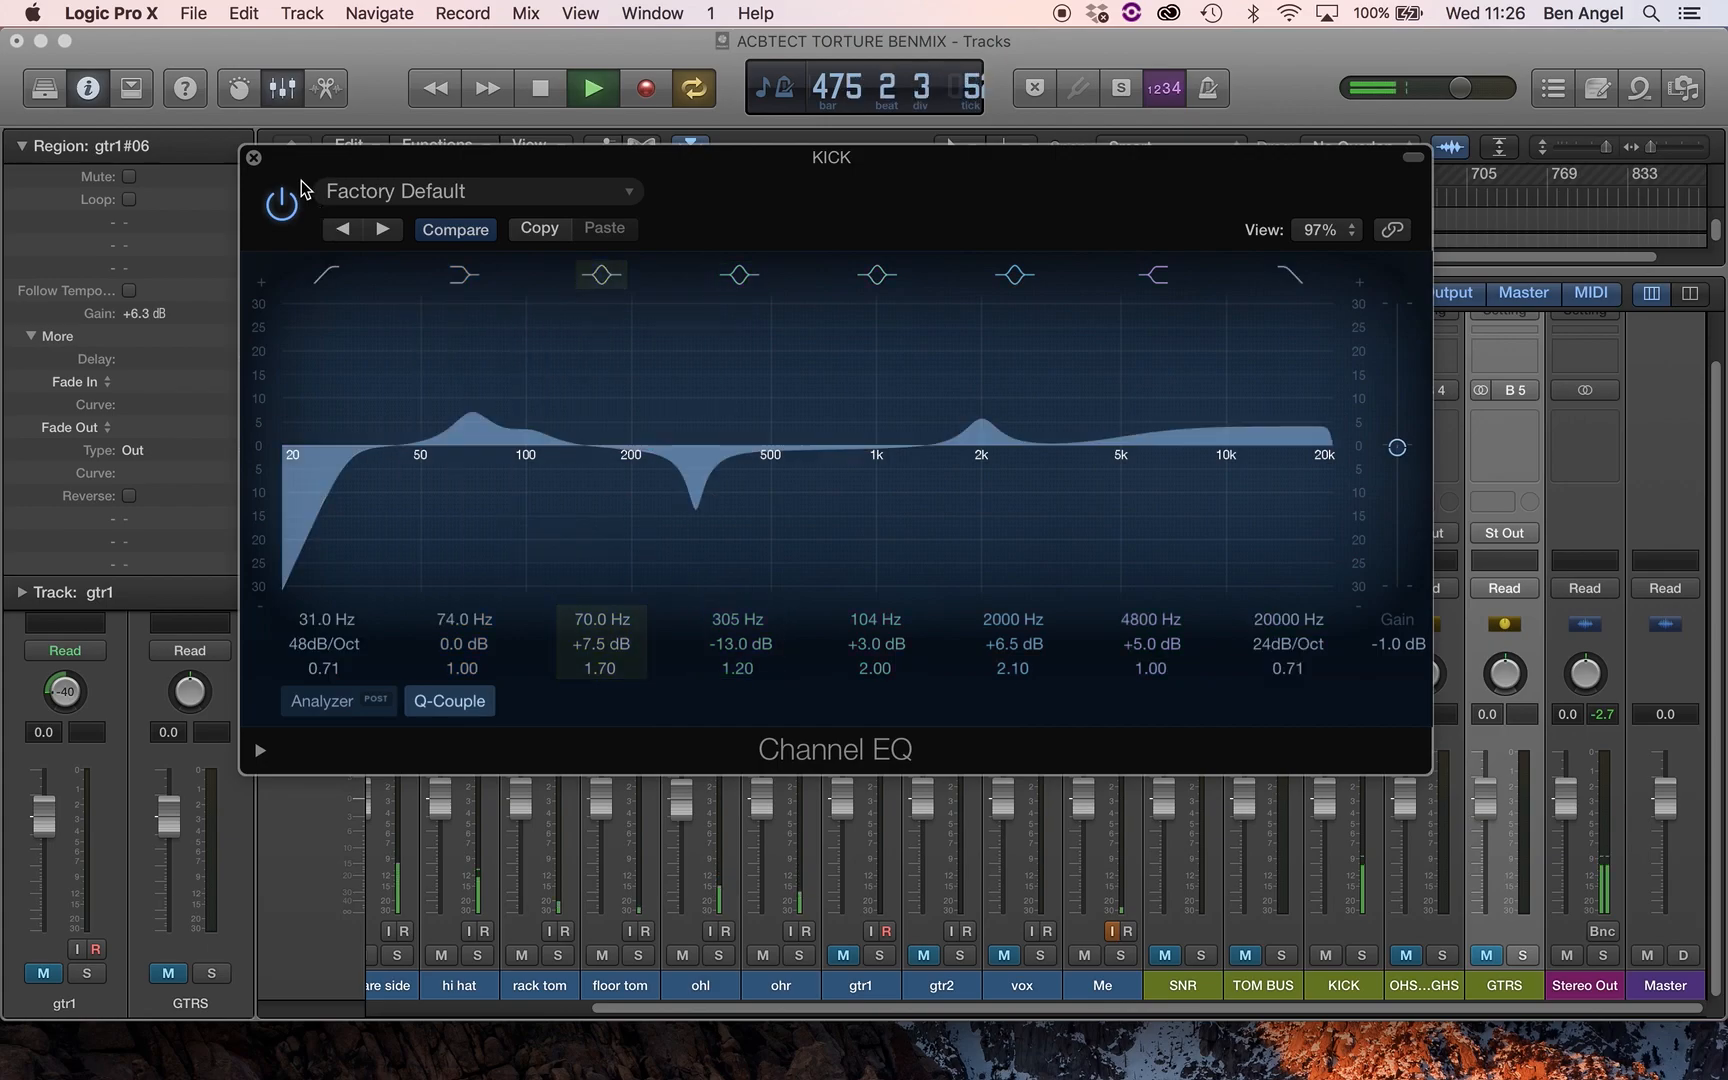
{"action": "left_click", "coordinate": [284, 204]}
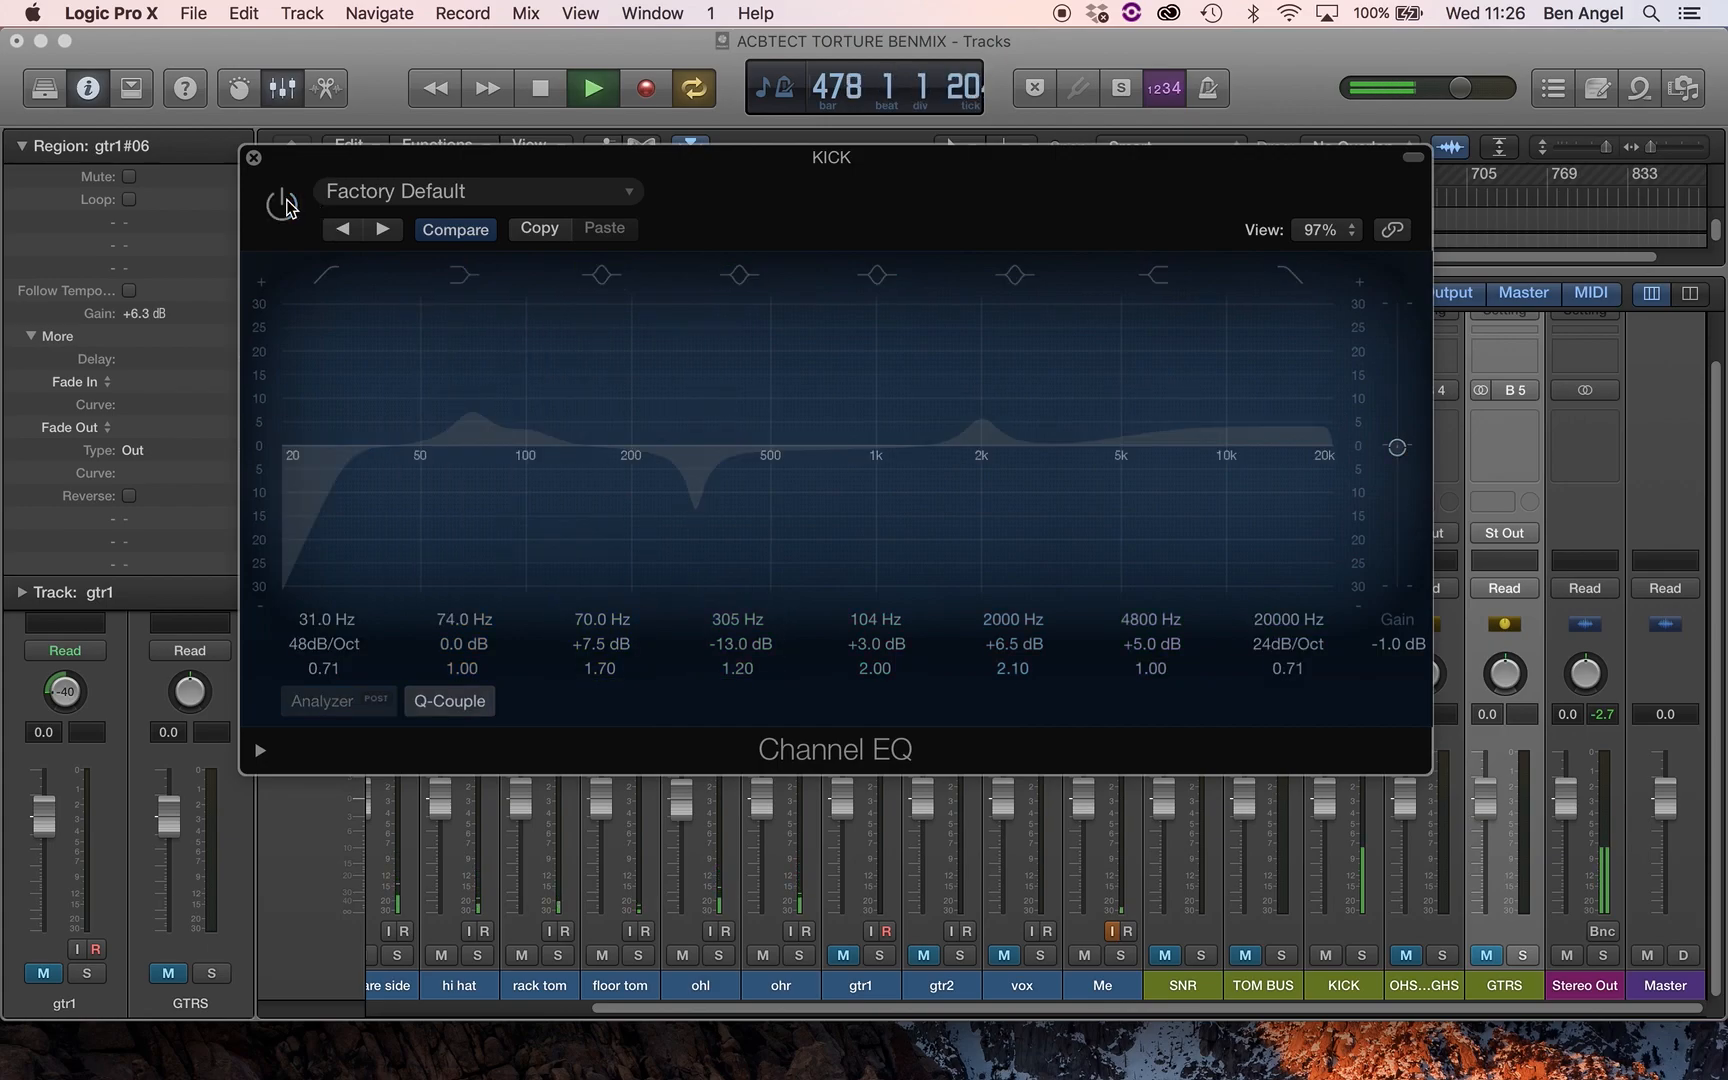
{"action": "left_click", "coordinate": [284, 204]}
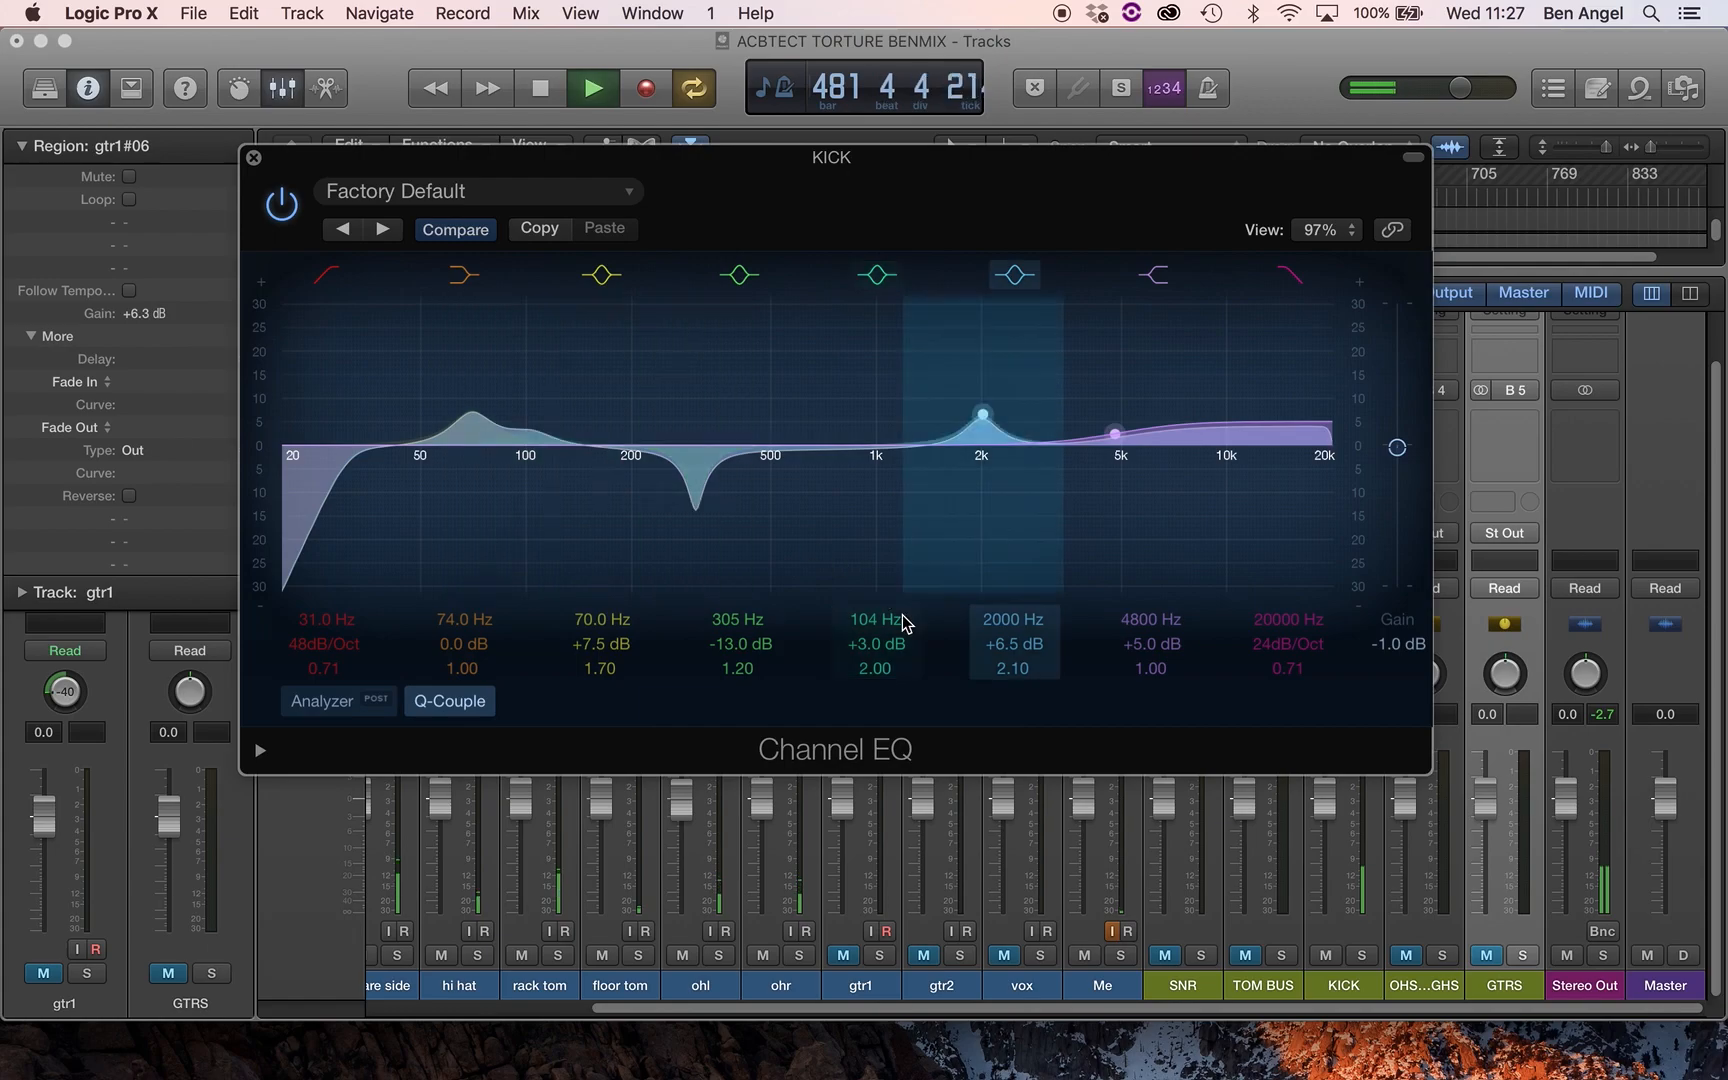
- Retune the 104 Hz band to 94 Hz and toggle the kick EQ's bypass to compare the sound
{"action": "mouse_move", "coordinate": [870, 625]}
{"action": "left_mouse_down"}
{"action": "mouse_move", "coordinate": [870, 655]}
{"action": "mouse_move", "coordinate": [870, 640]}
{"action": "left_mouse_up"}
{"action": "left_click", "coordinate": [279, 210]}
{"action": "left_click", "coordinate": [280, 210]}
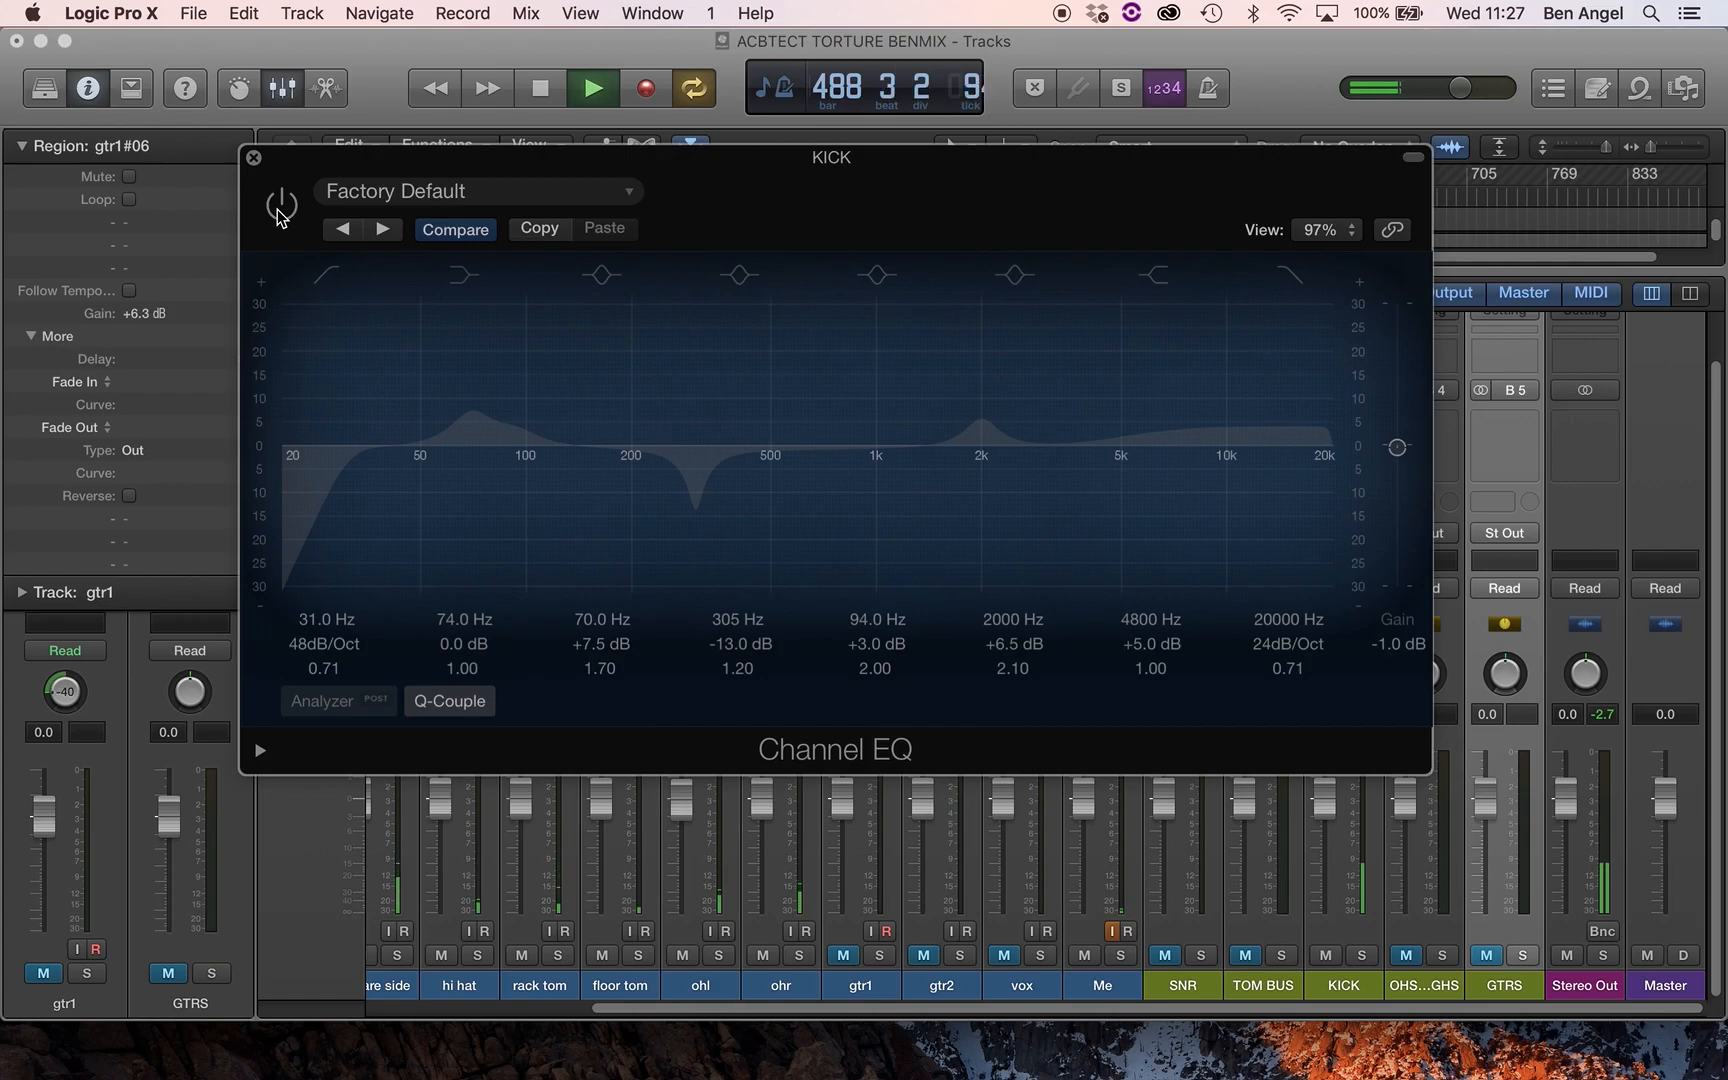
- Compare the KICK bus peak level with the EQ bypassed and active, leave the EQ on, stop playback and close it
{"action": "left_click_drag", "start_coordinate": [911, 166], "coordinate": [766, 172]}
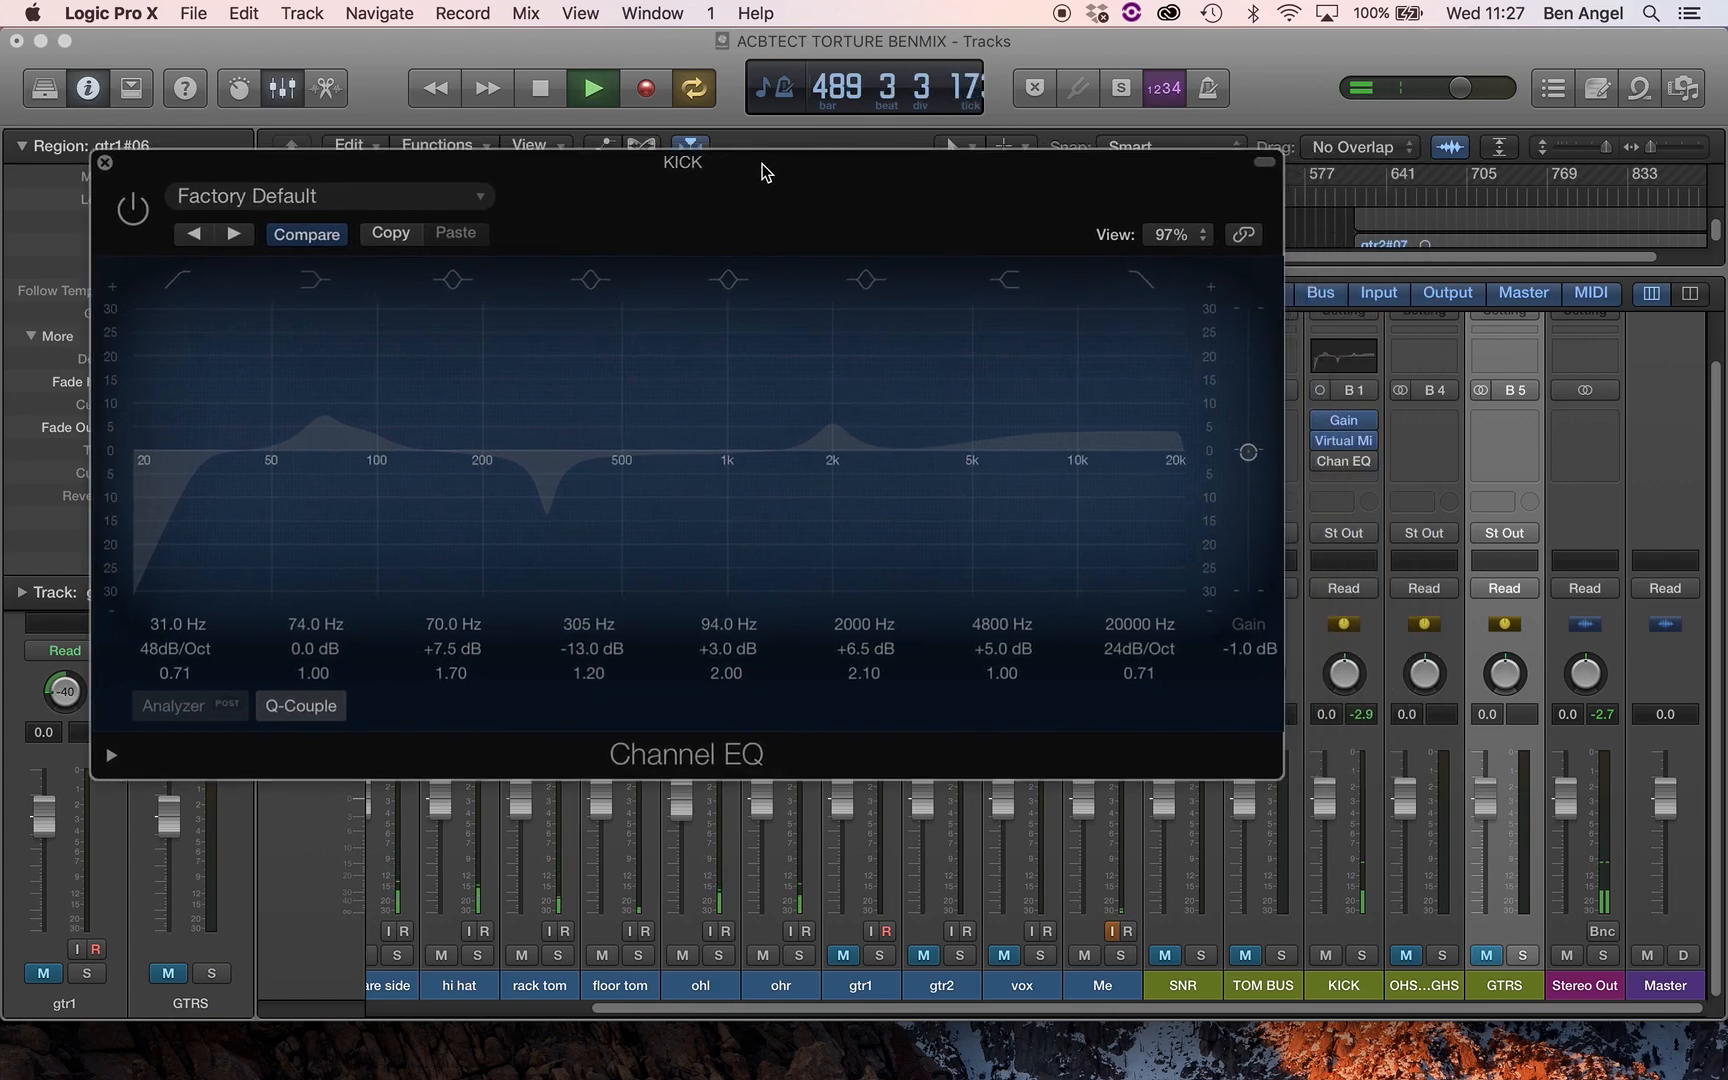
{"action": "left_click", "coordinate": [1362, 716]}
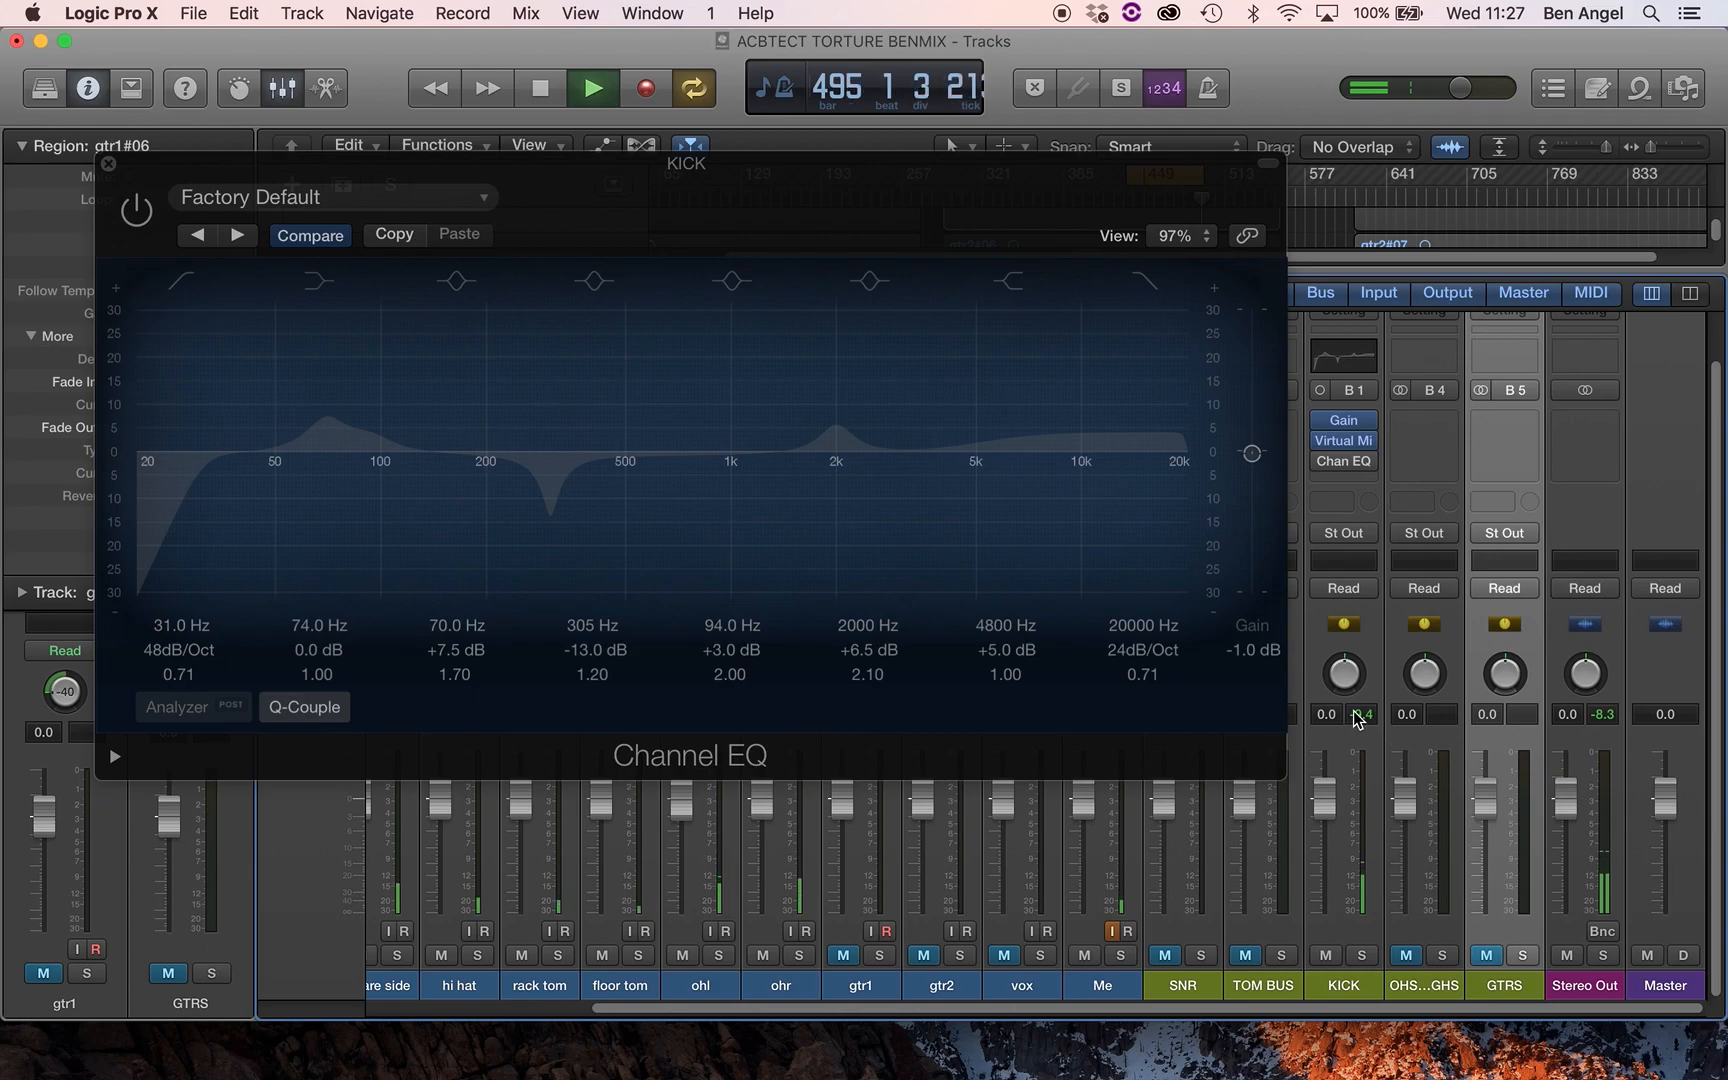
{"action": "left_click", "coordinate": [139, 222]}
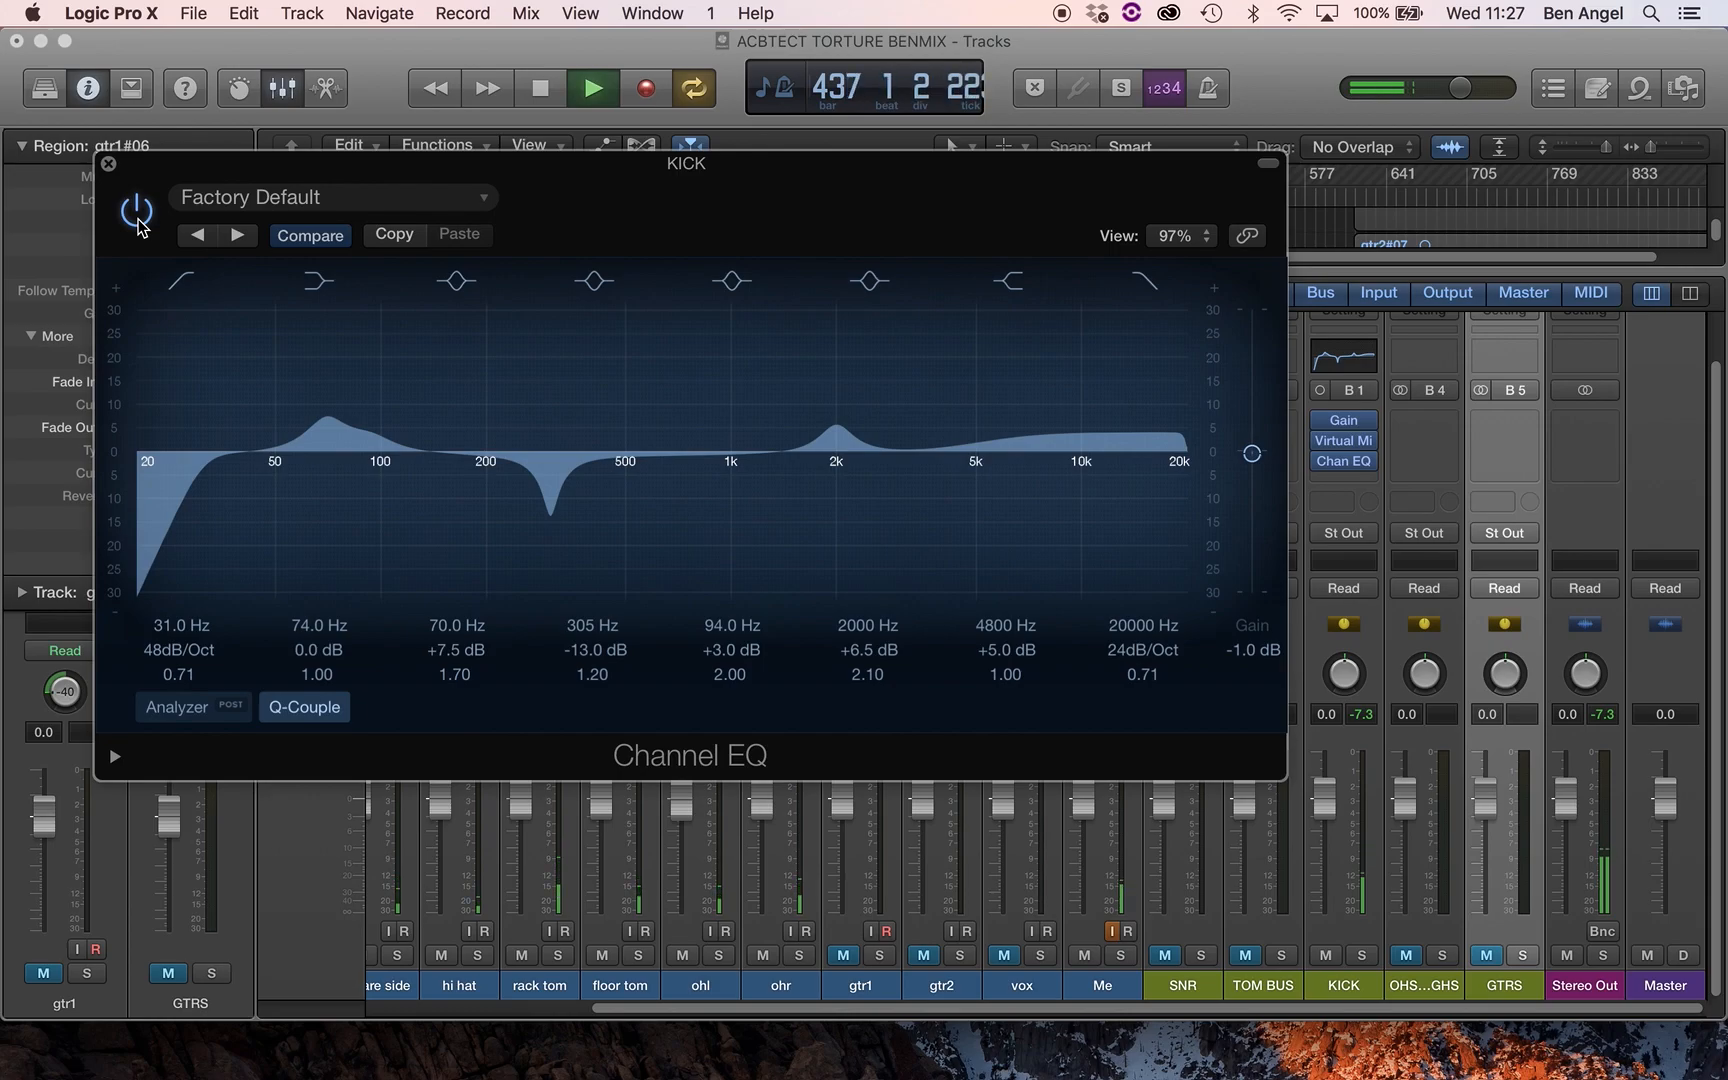
{"action": "left_click", "coordinate": [1364, 715]}
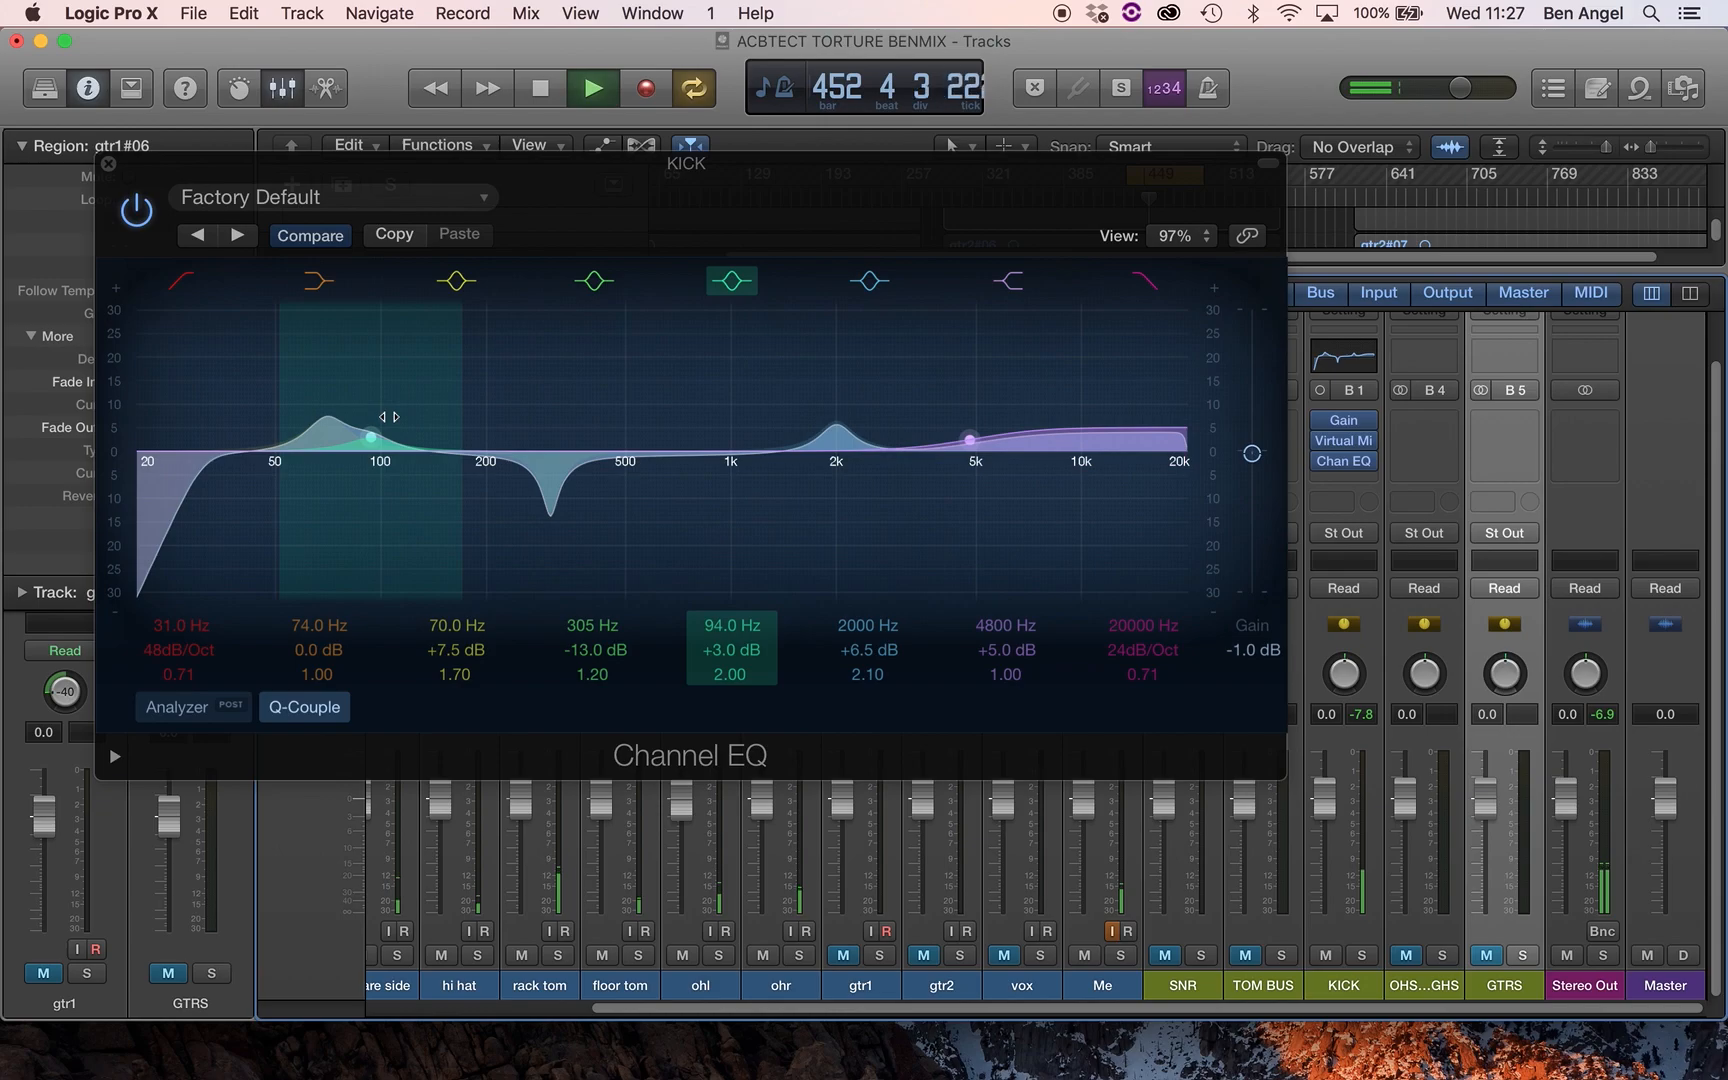
{"action": "key", "text": "space"}
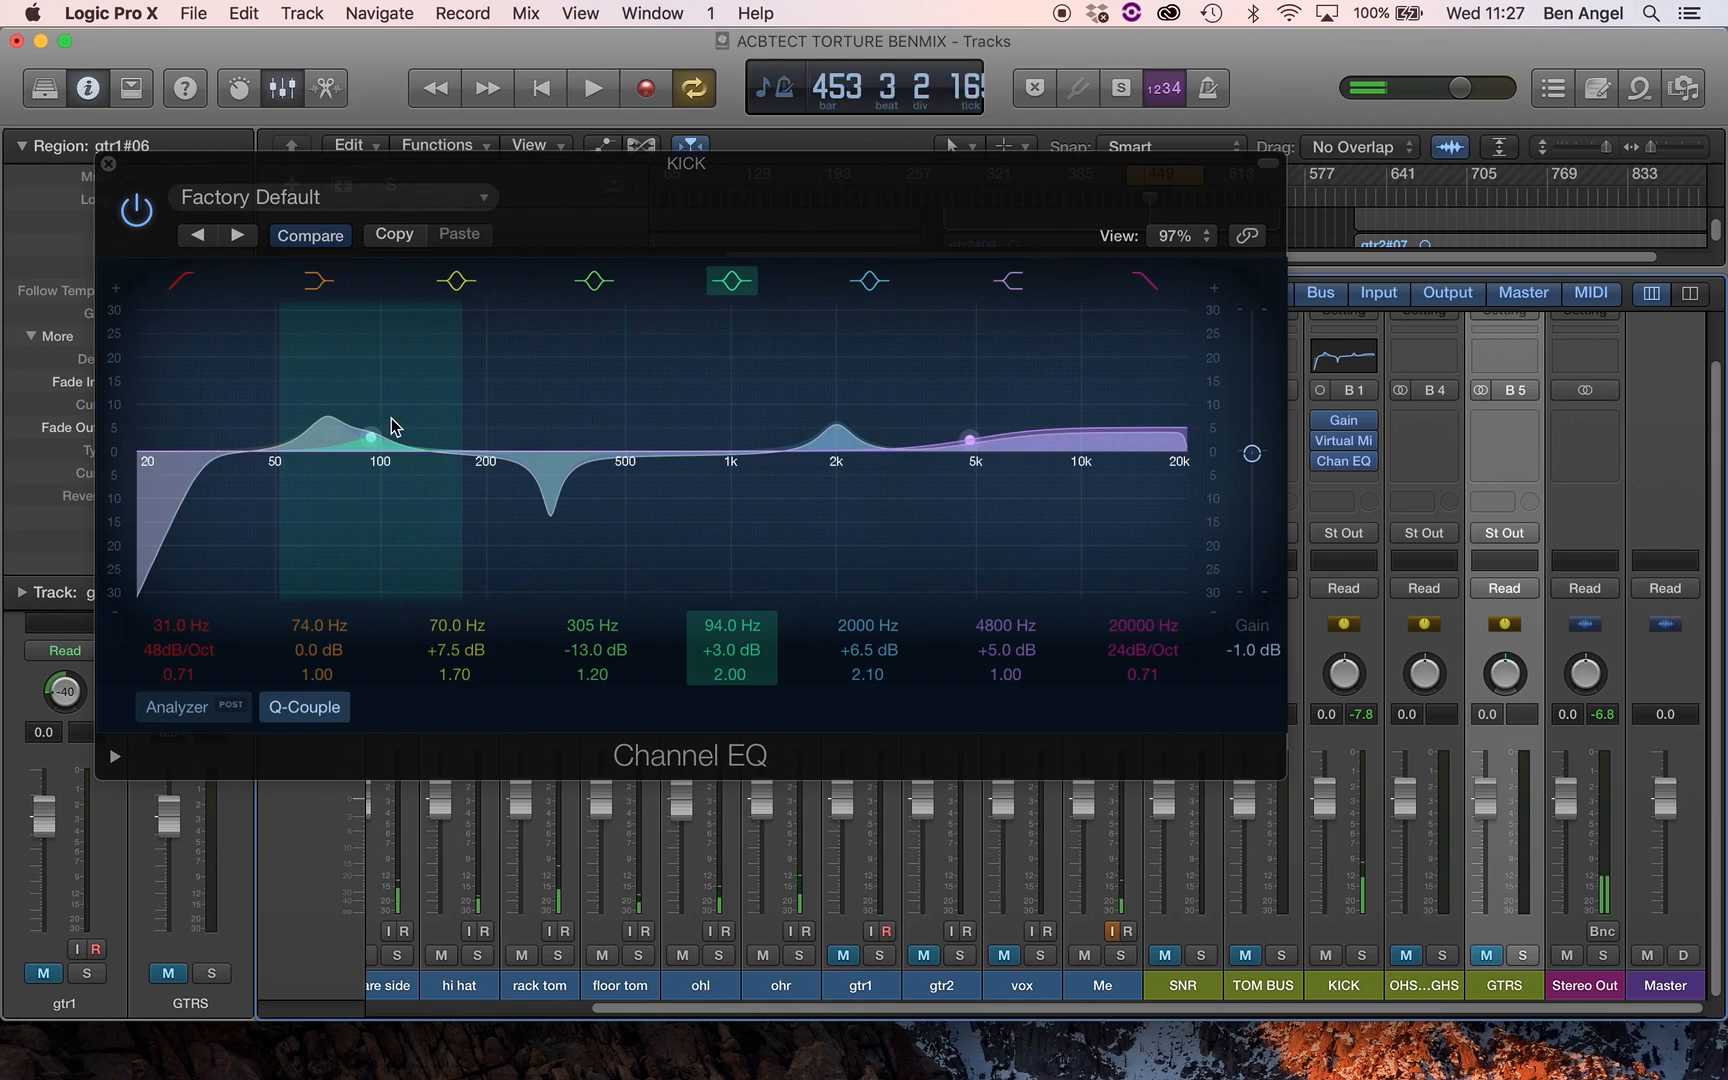
{"action": "left_click", "coordinate": [108, 163]}
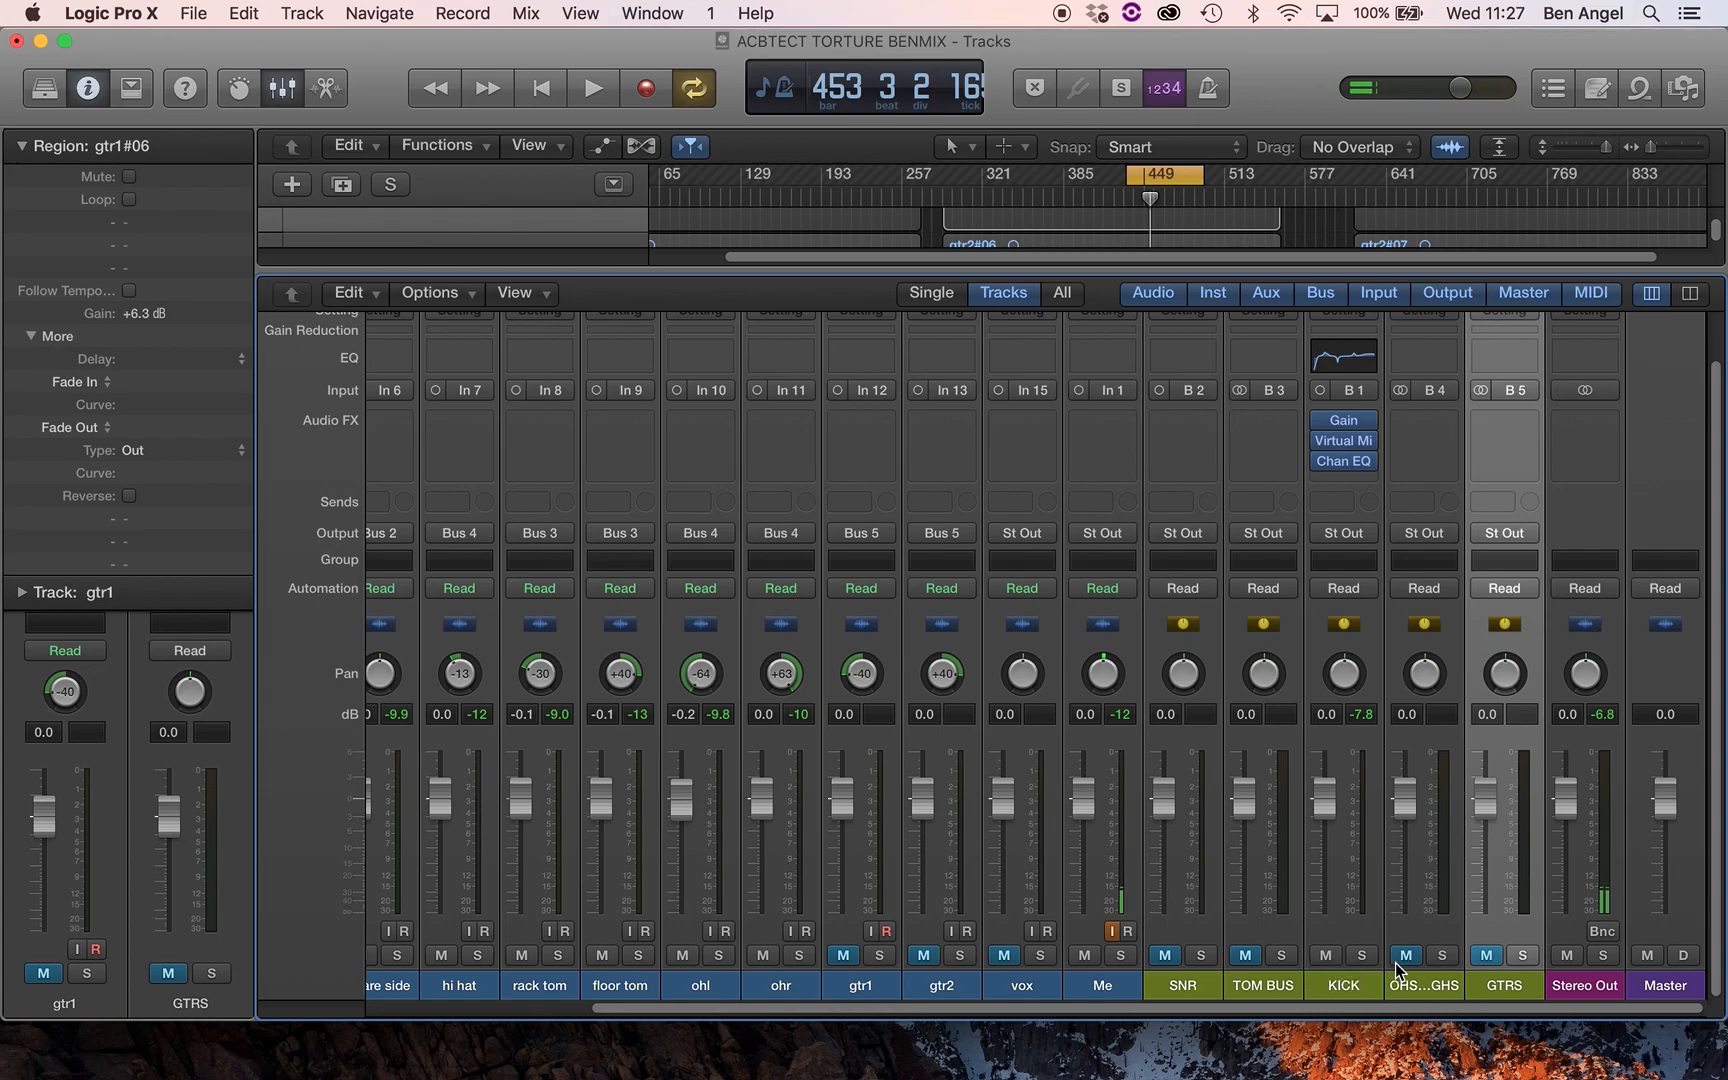
- Unmute the SNR bus, start playback and reset the bus's peak reading
{"action": "left_click", "coordinate": [1164, 956]}
{"action": "key", "text": "space"}
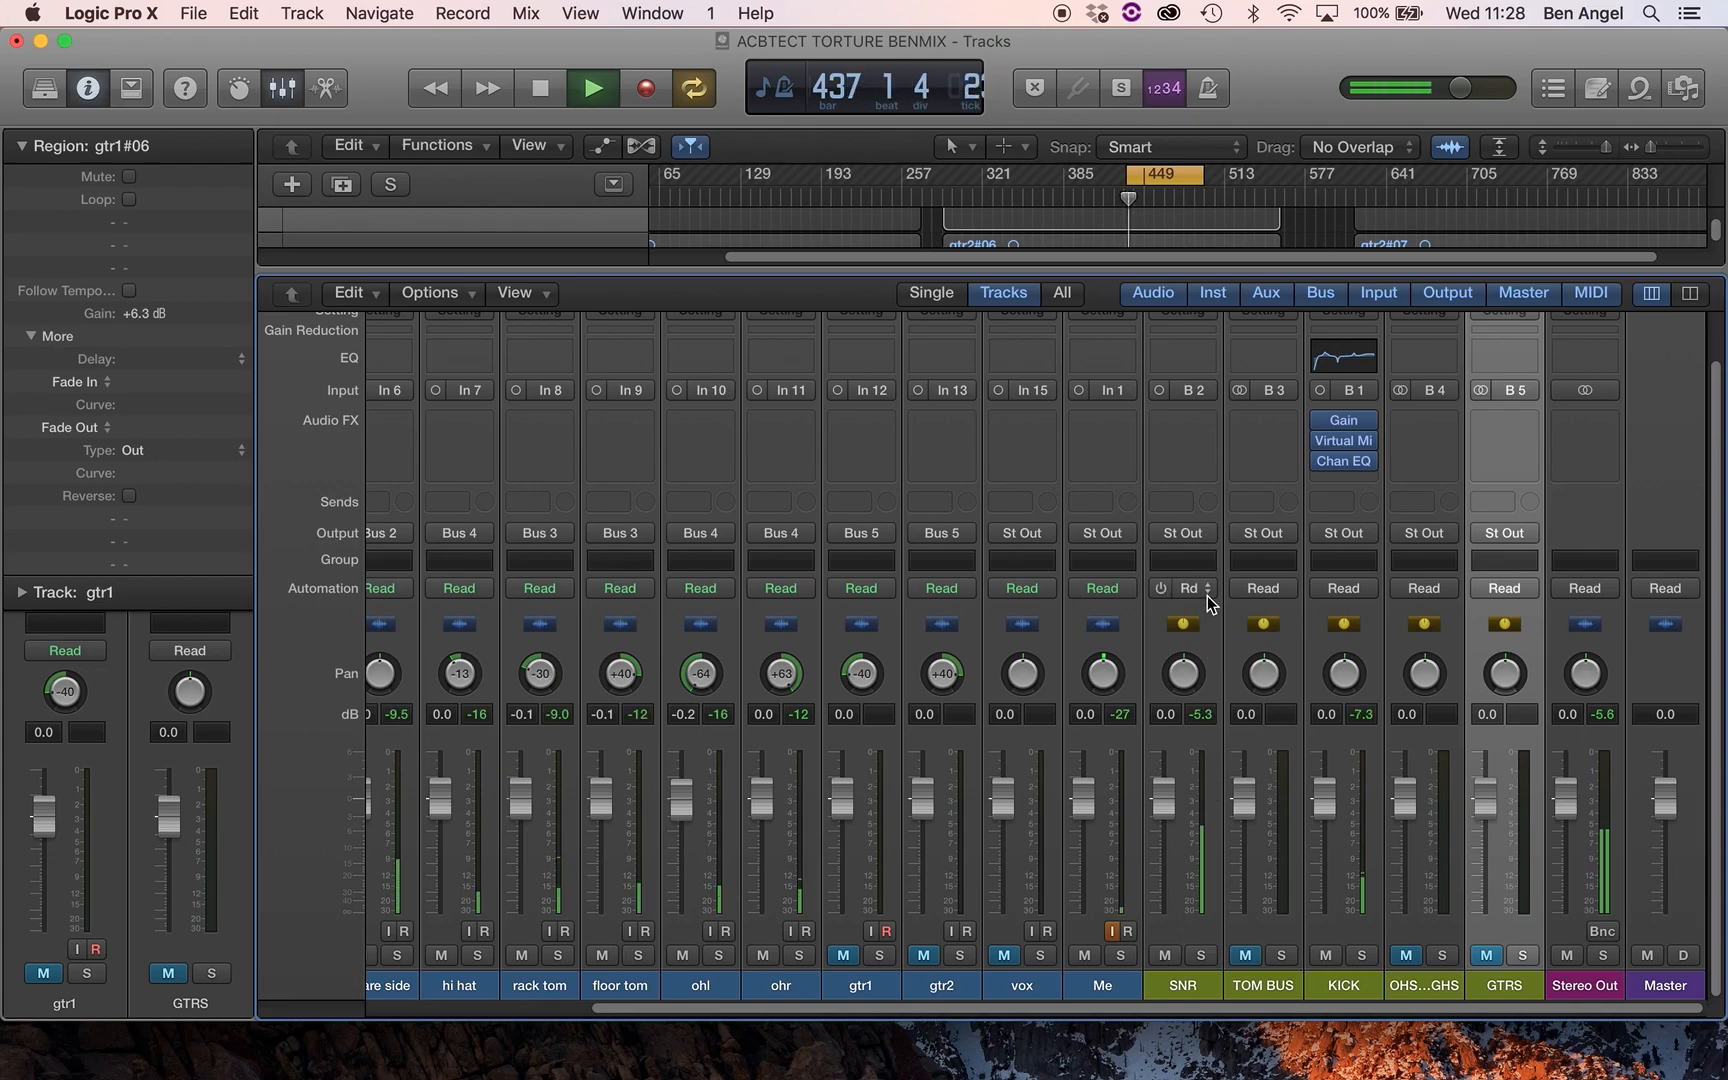
{"action": "left_click", "coordinate": [1200, 714]}
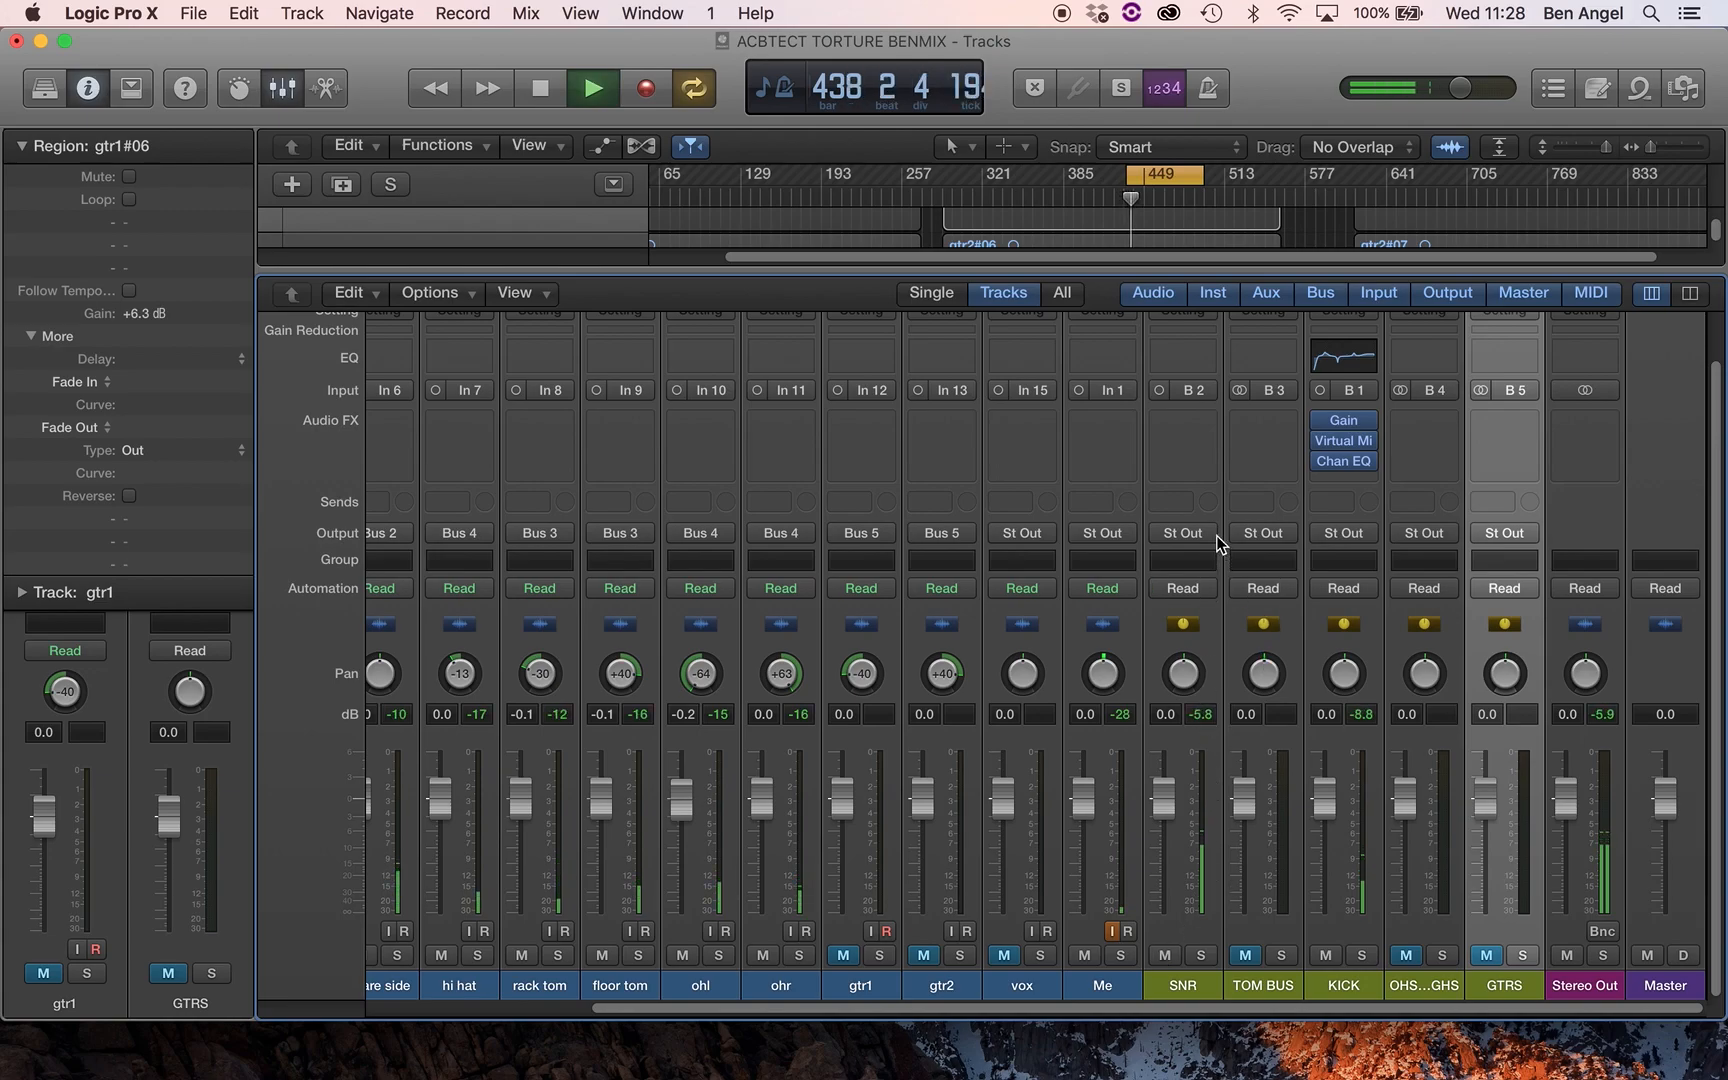
{"action": "scroll", "coordinate": [1205, 480], "scroll_direction": "up", "scroll_amount": 2}
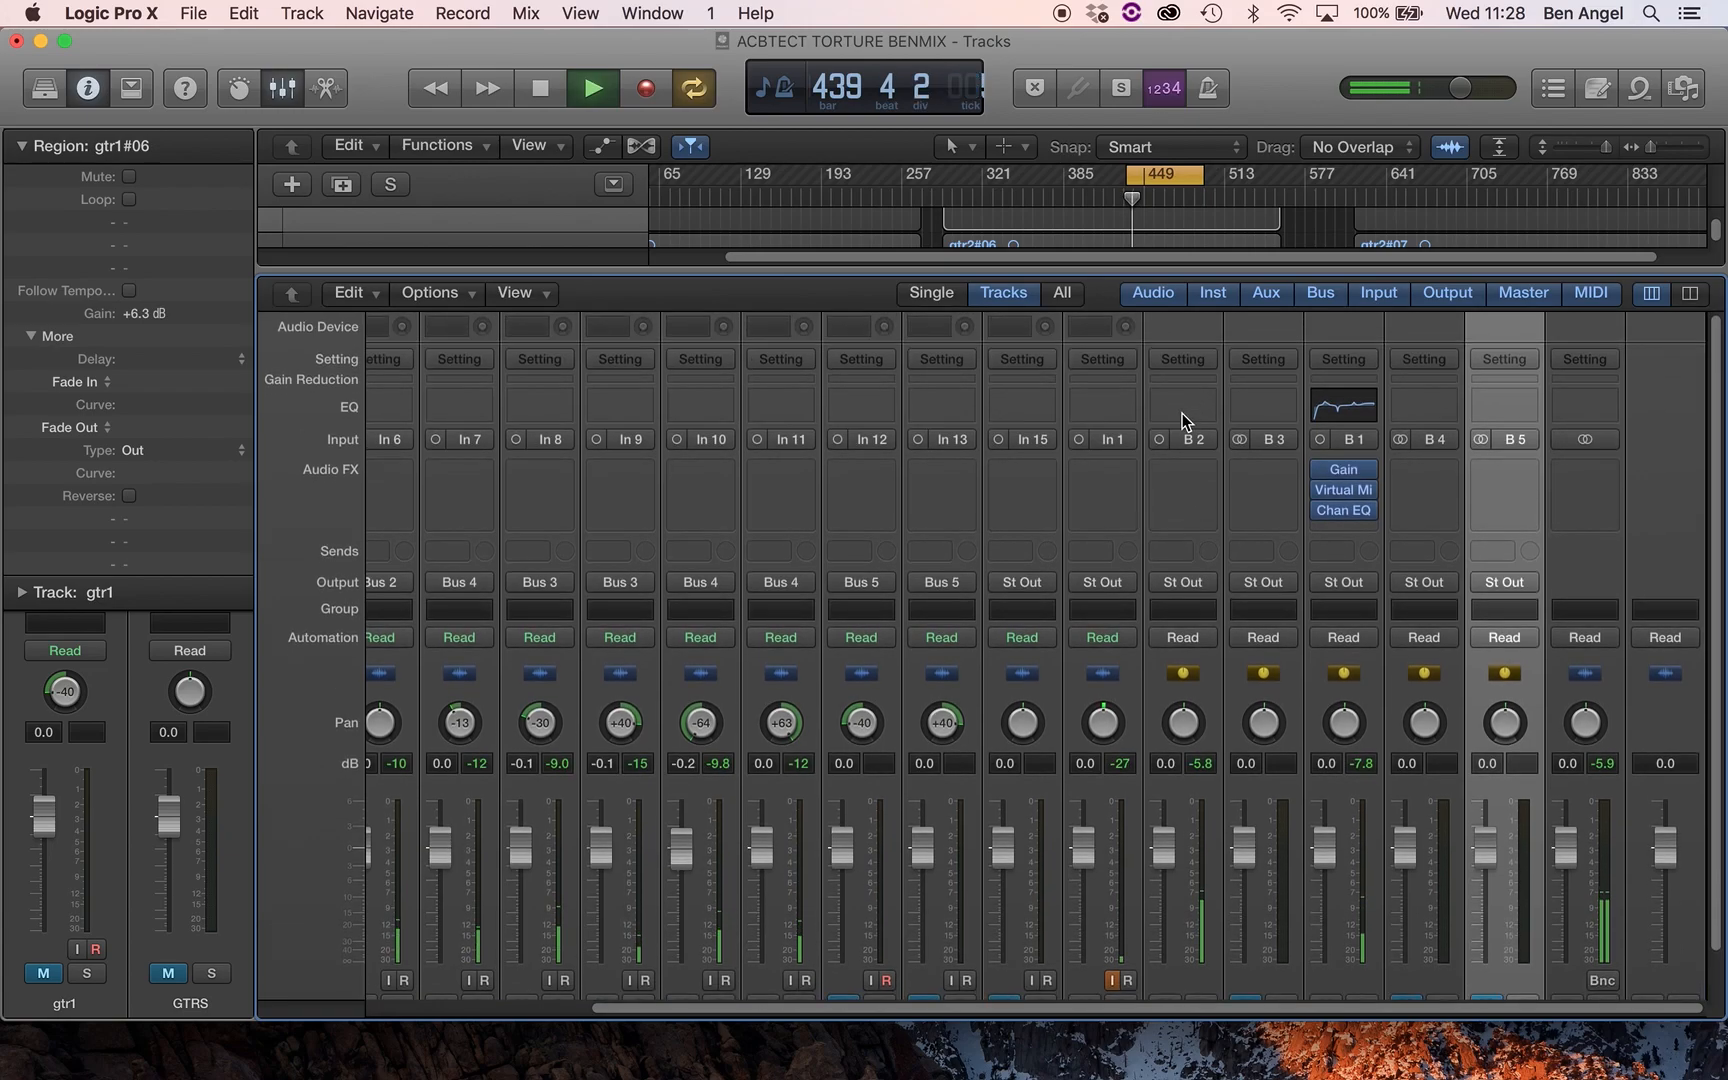
{"action": "left_click", "coordinate": [1188, 406]}
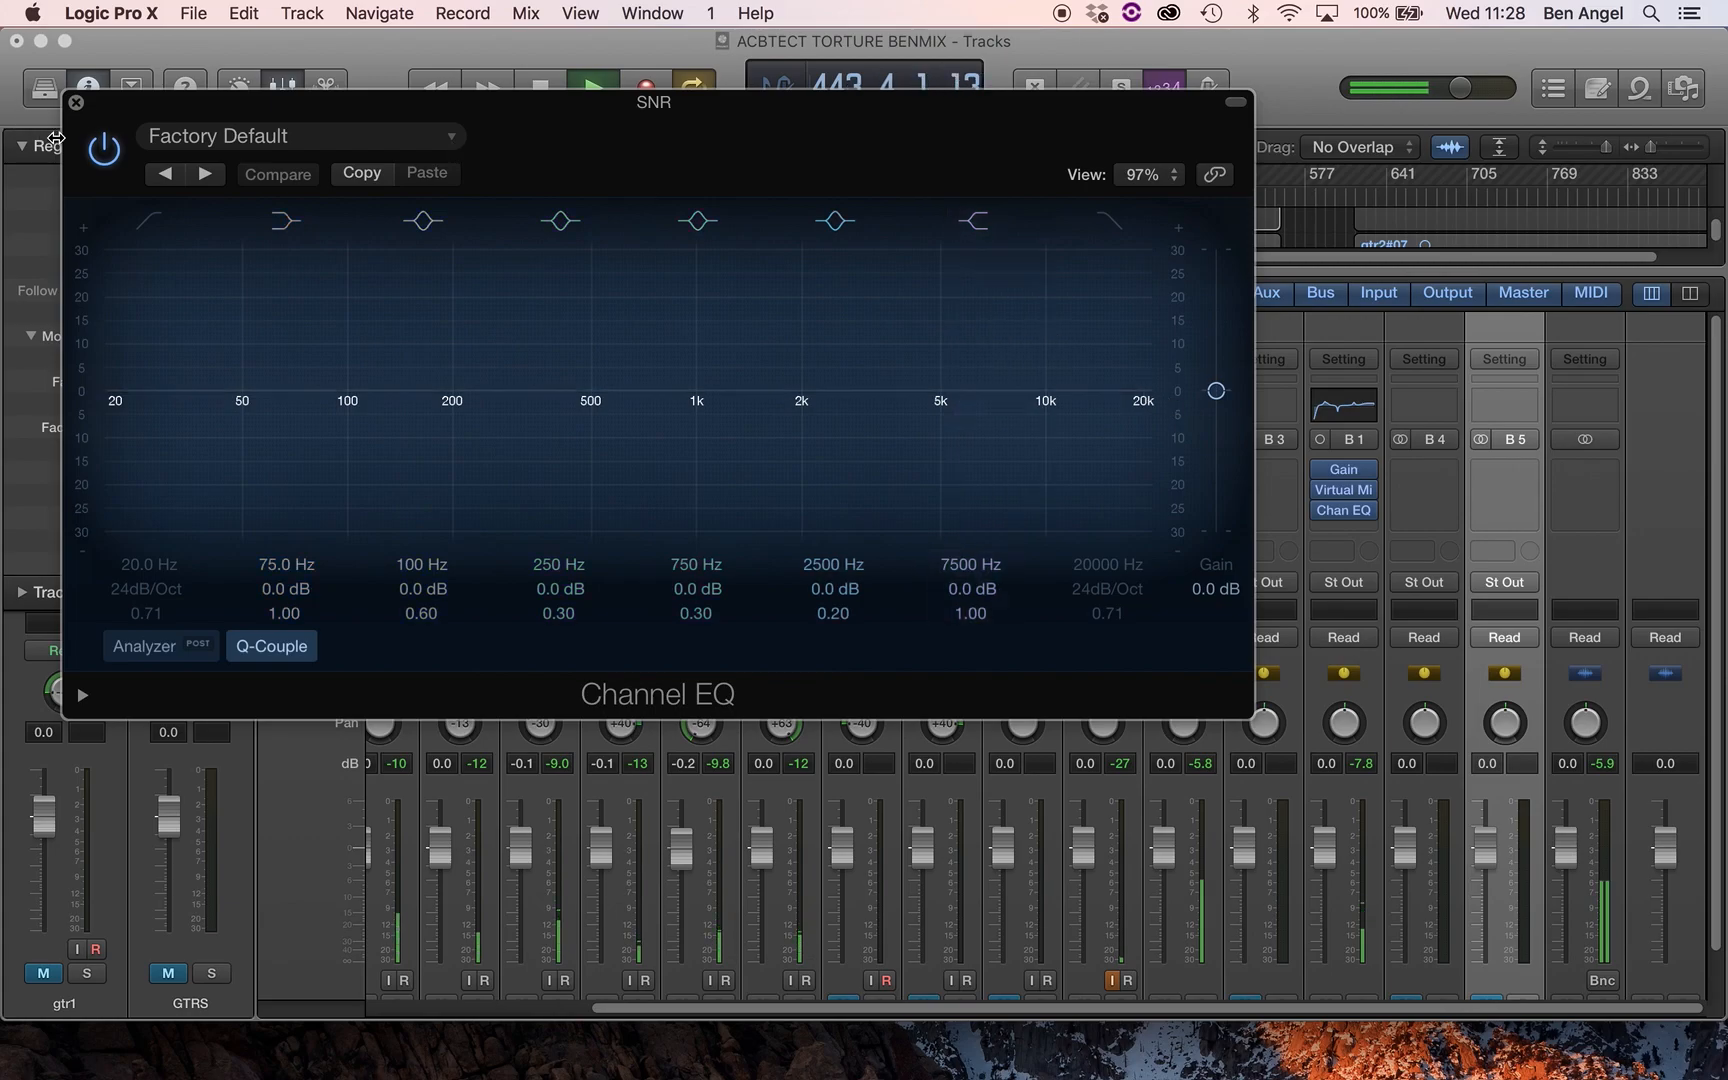
{"action": "left_click", "coordinate": [76, 103]}
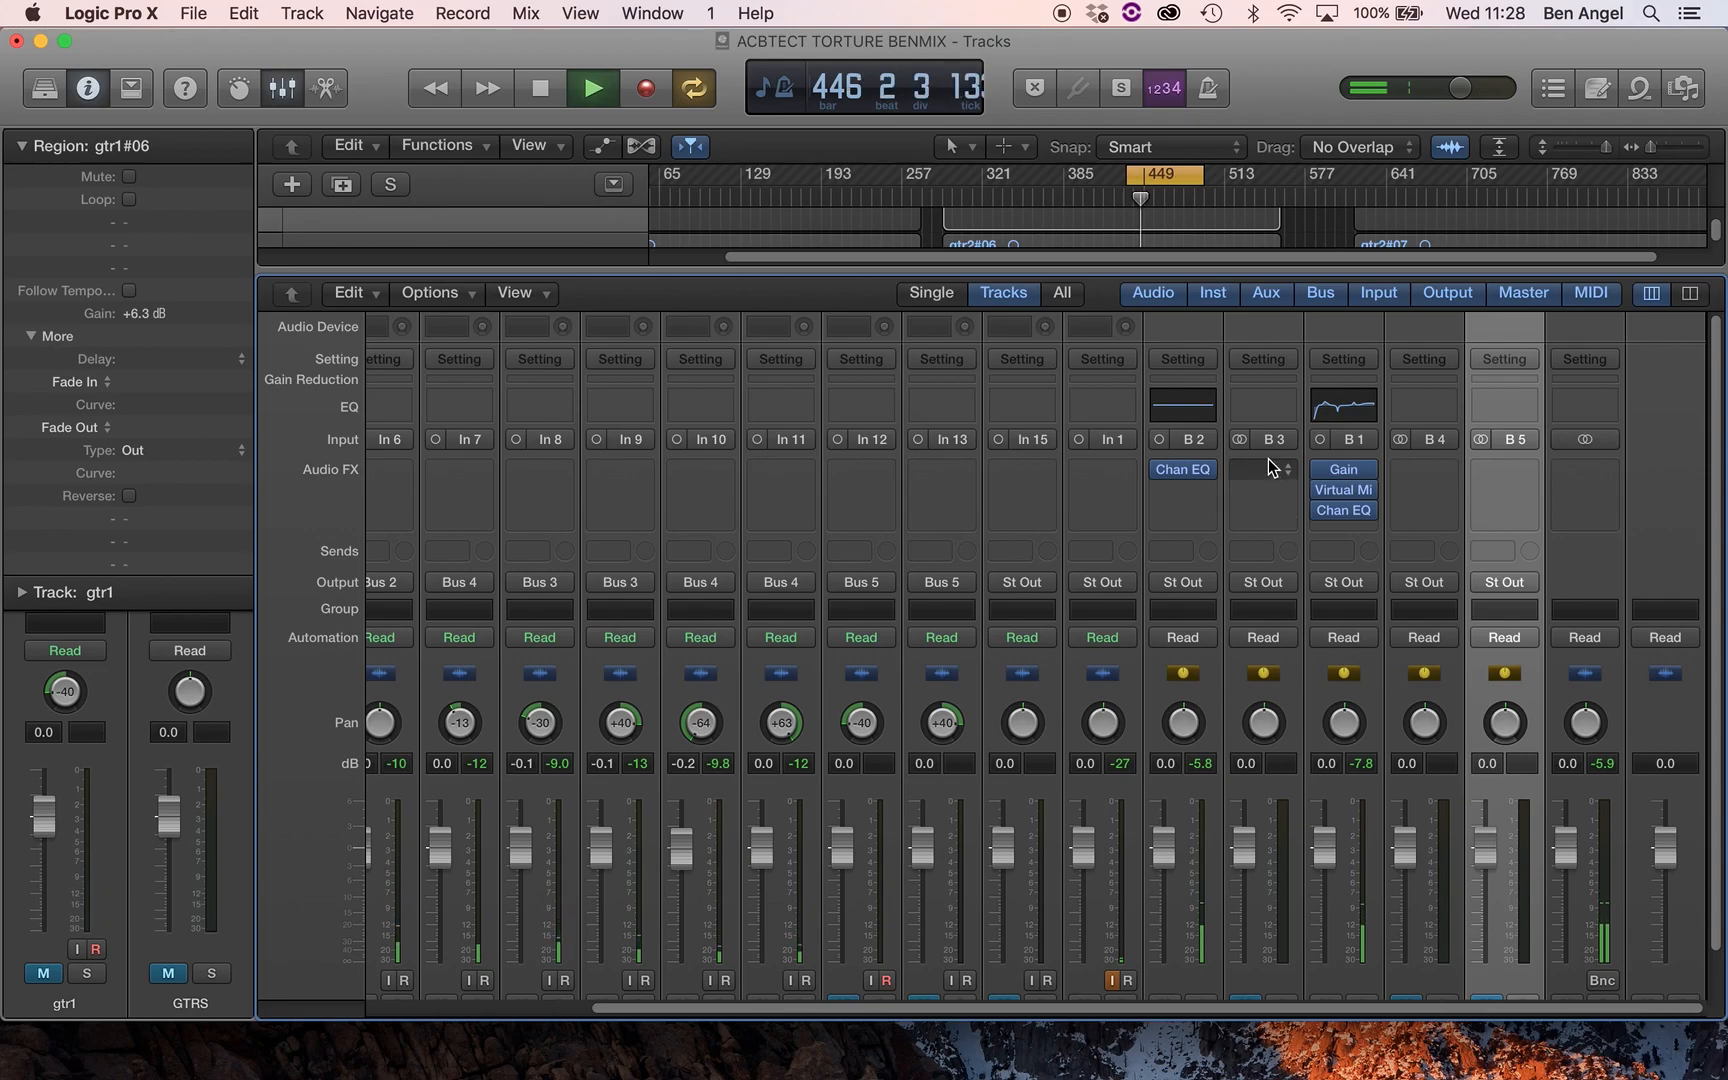
{"action": "scroll", "coordinate": [1270, 467], "scroll_direction": "down", "scroll_amount": 2}
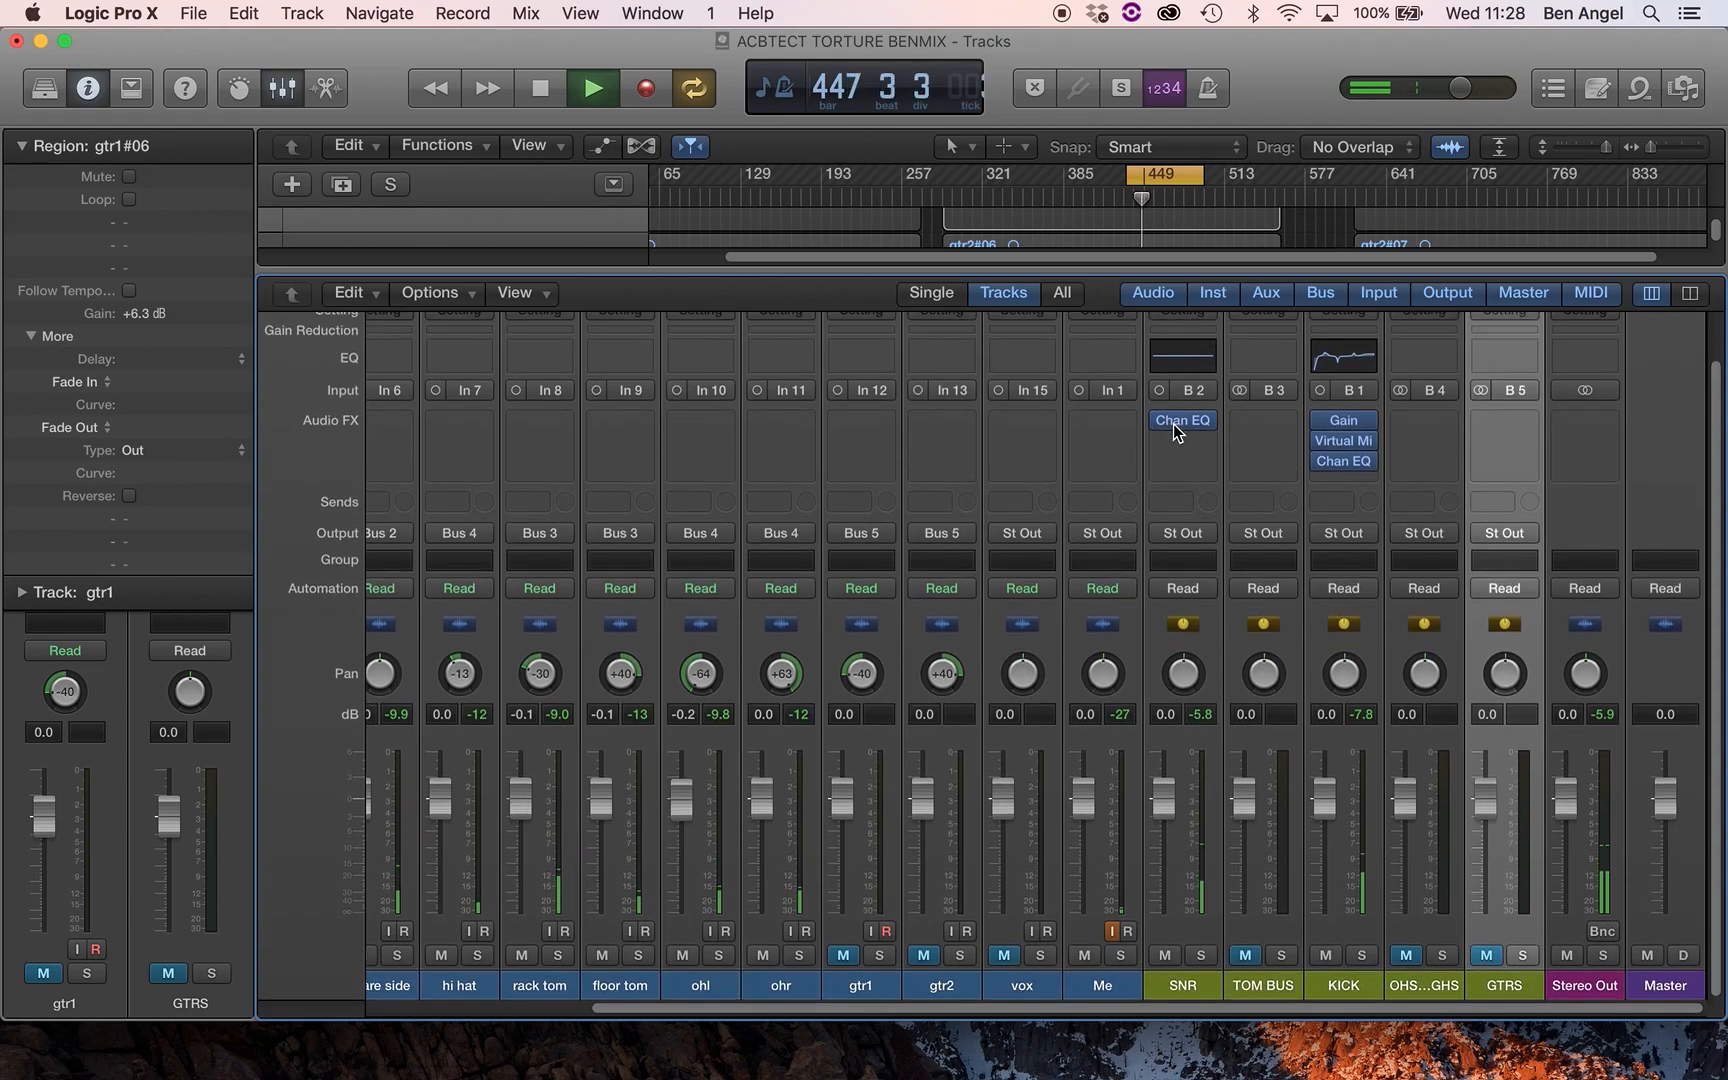
{"action": "left_click", "coordinate": [1206, 420]}
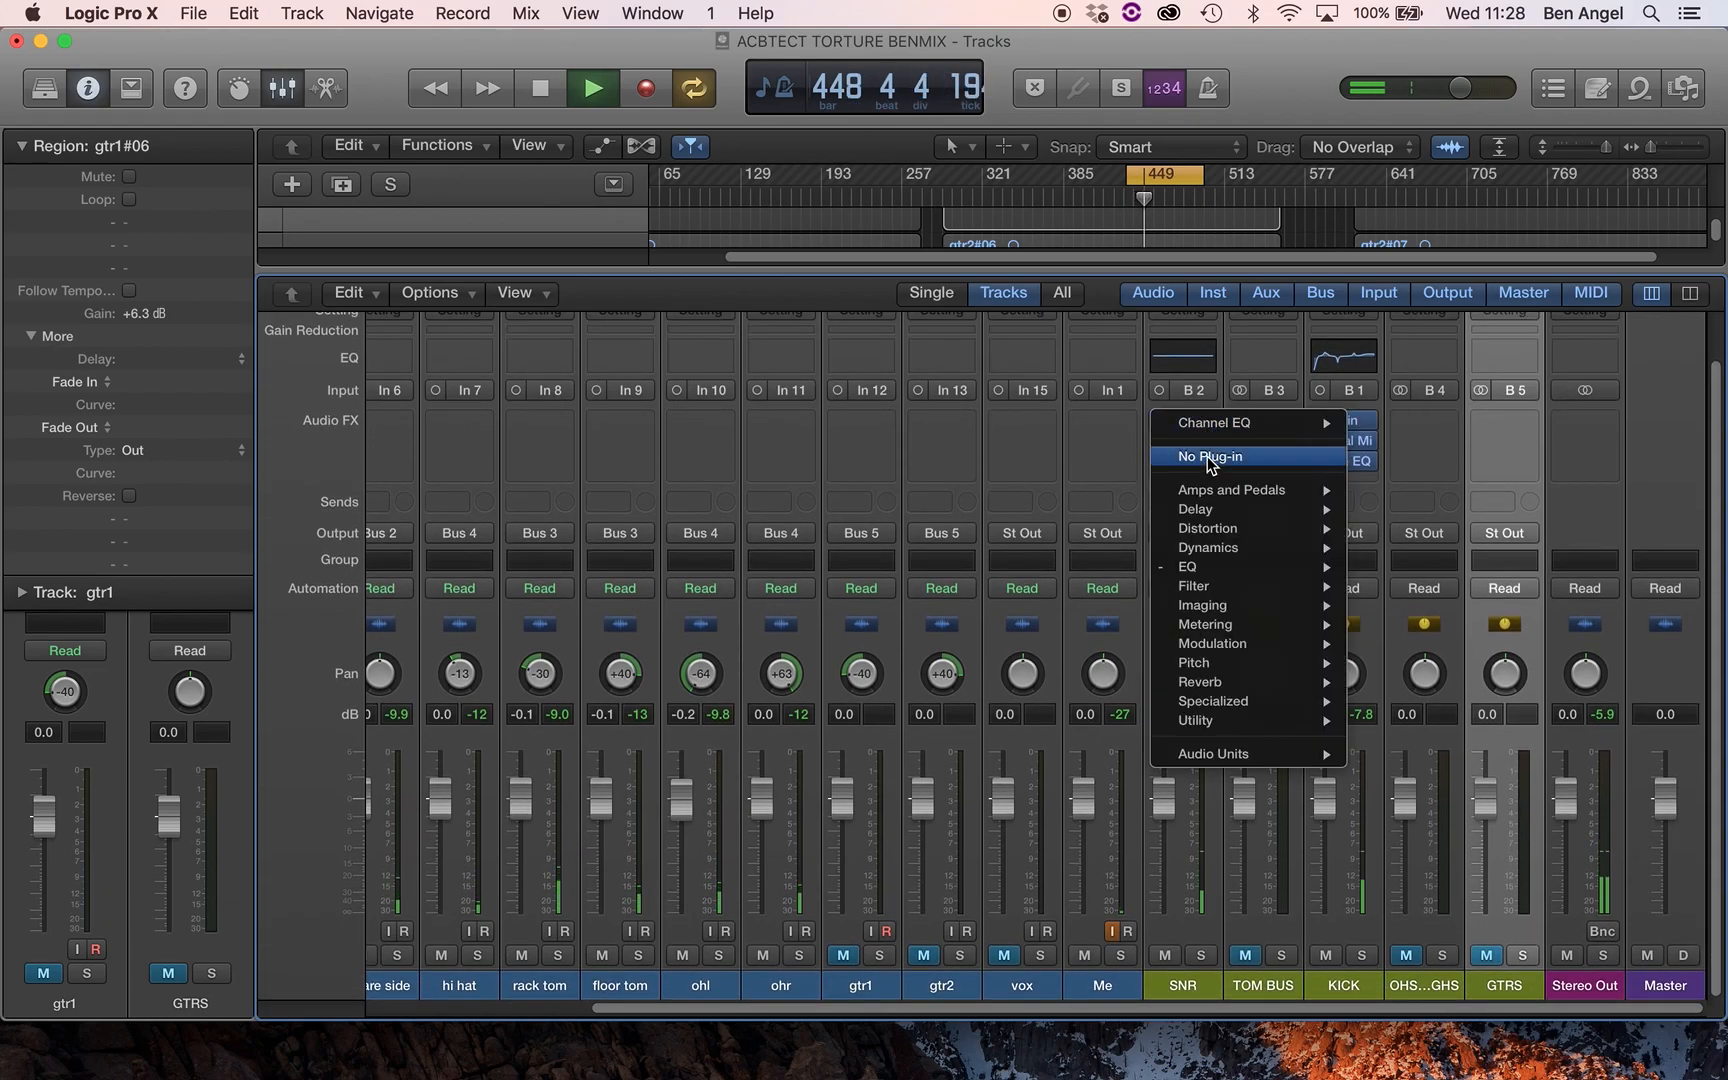
{"action": "left_click", "coordinate": [1207, 456]}
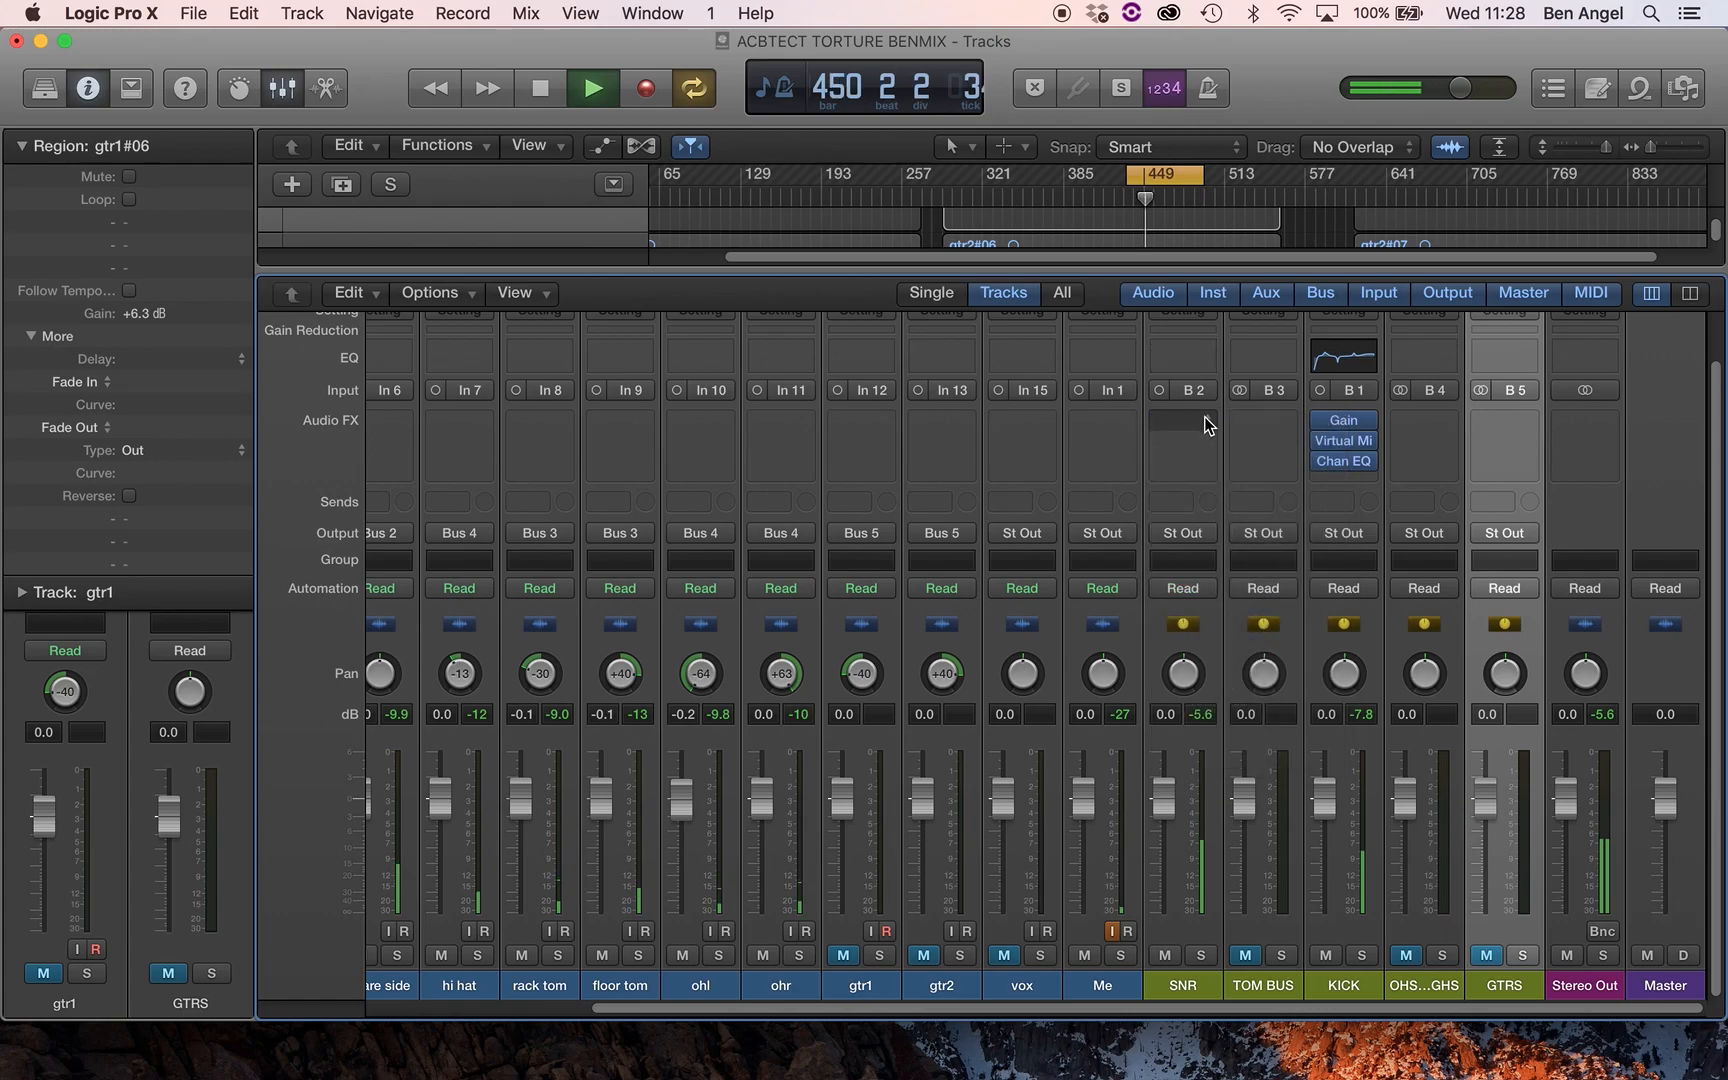
- Stop playback and insert the mono version of Slate Digital's Virtual Mix Rack on the SNR bus
{"action": "left_click", "coordinate": [1204, 416]}
{"action": "left_click", "coordinate": [1204, 416]}
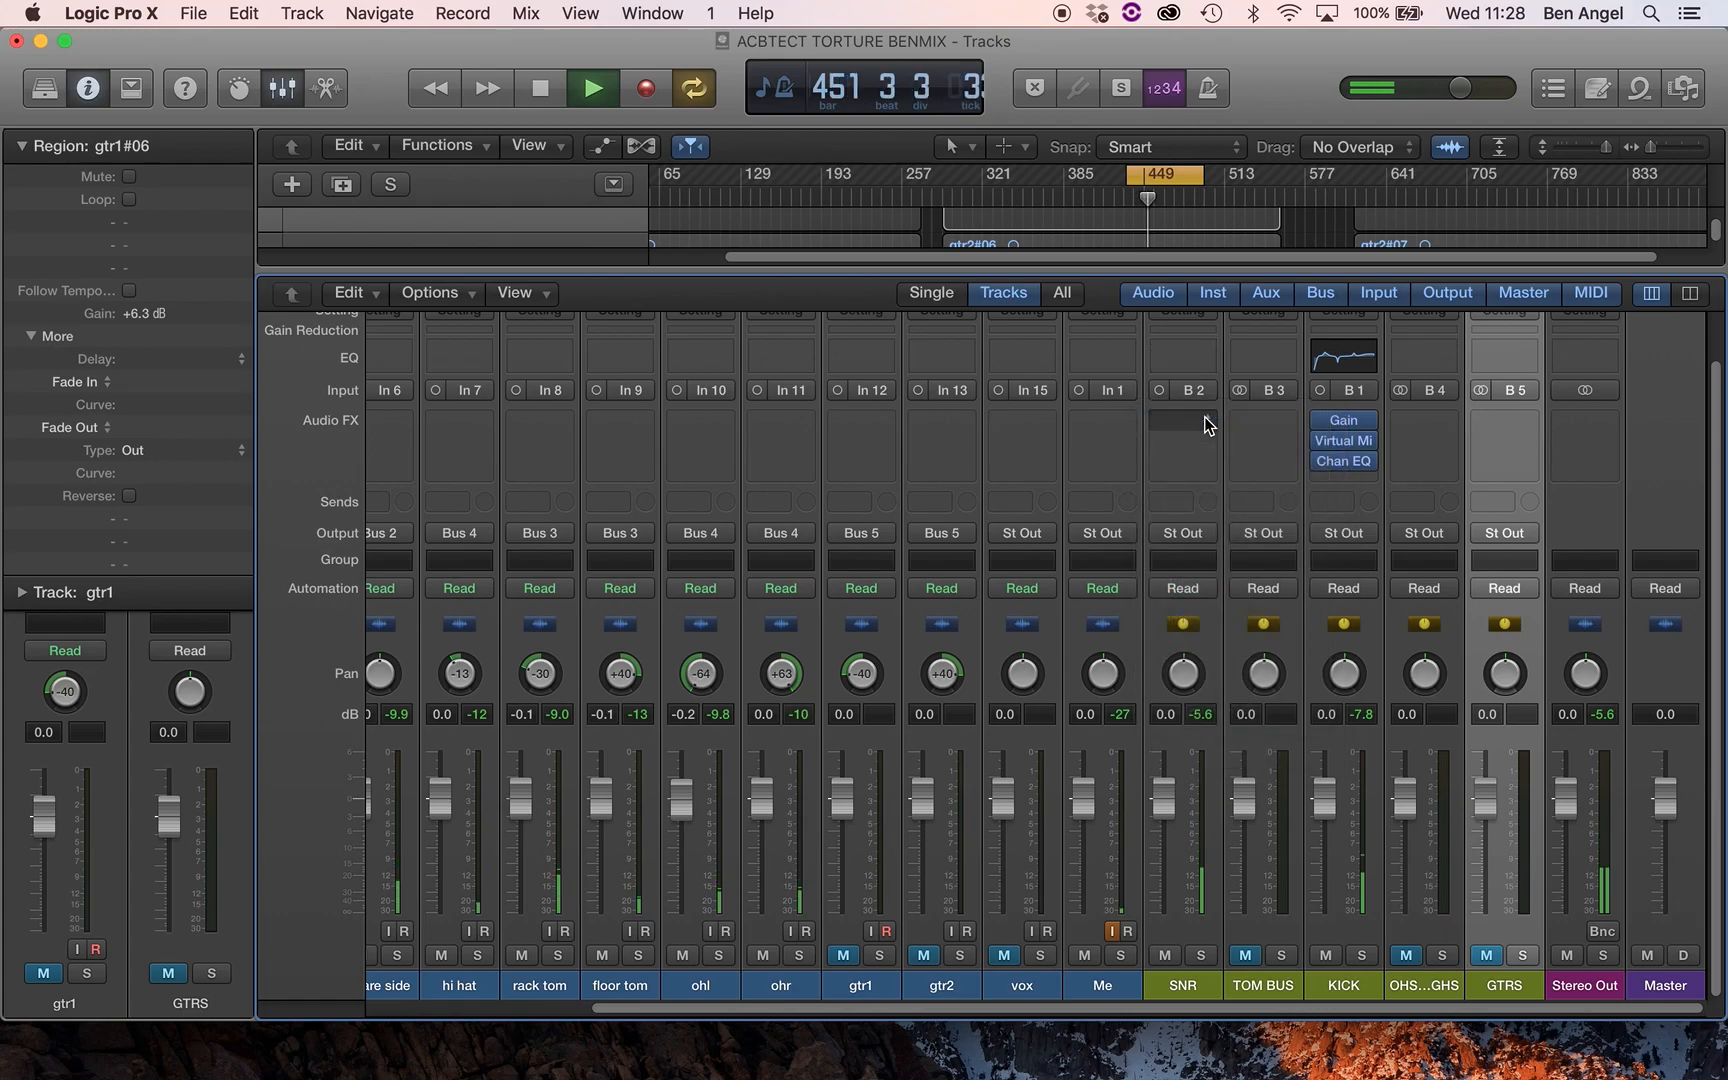
{"action": "key", "text": "space"}
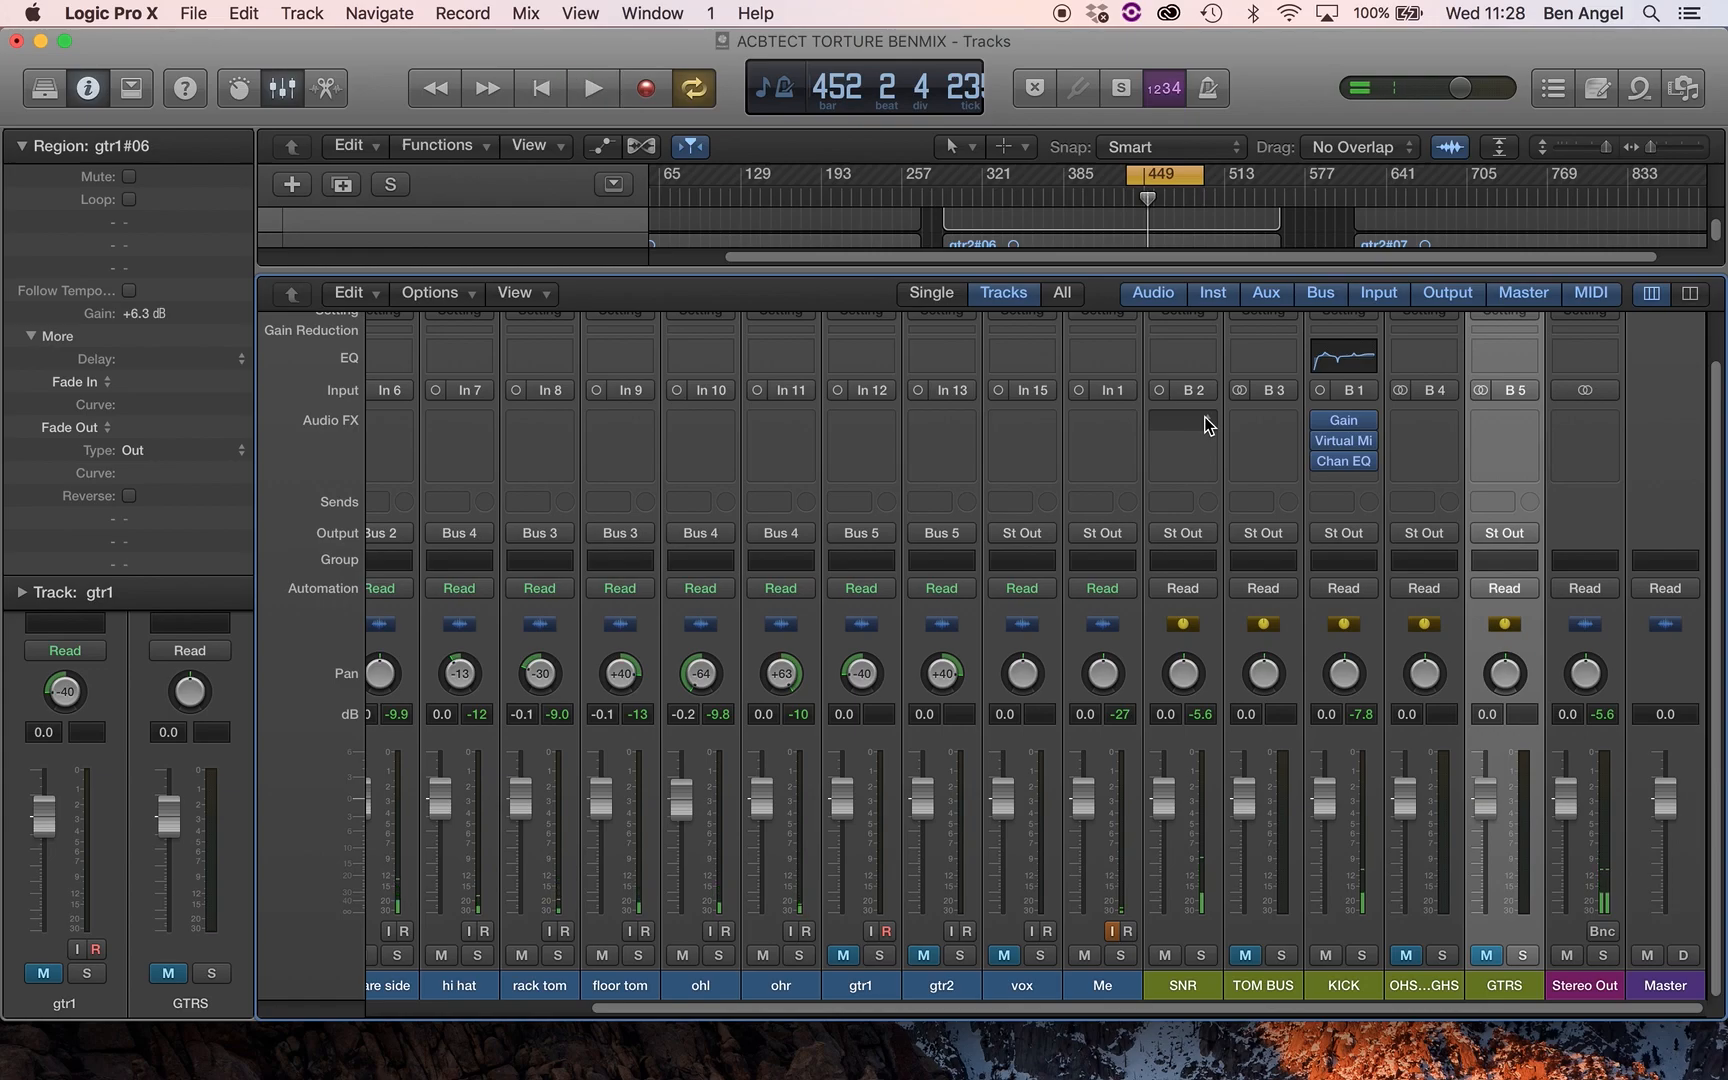
{"action": "left_click", "coordinate": [1205, 422]}
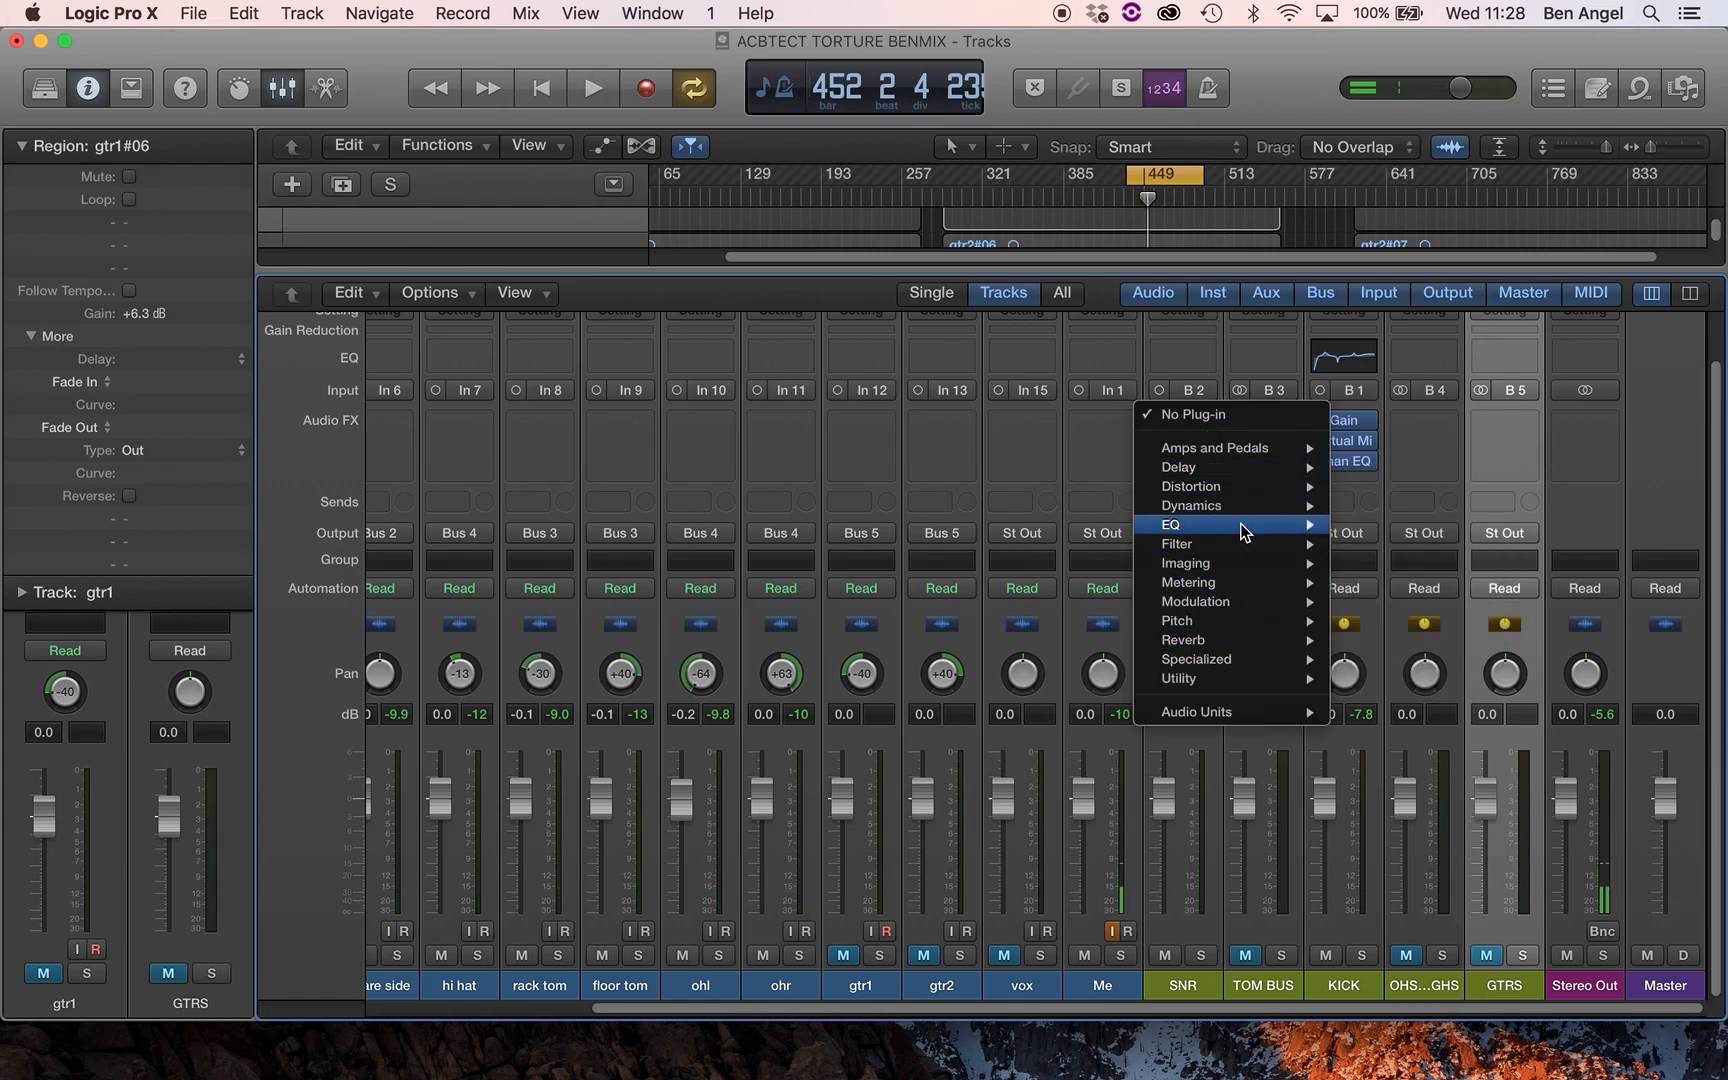
{"action": "mouse_move", "coordinate": [1249, 506]}
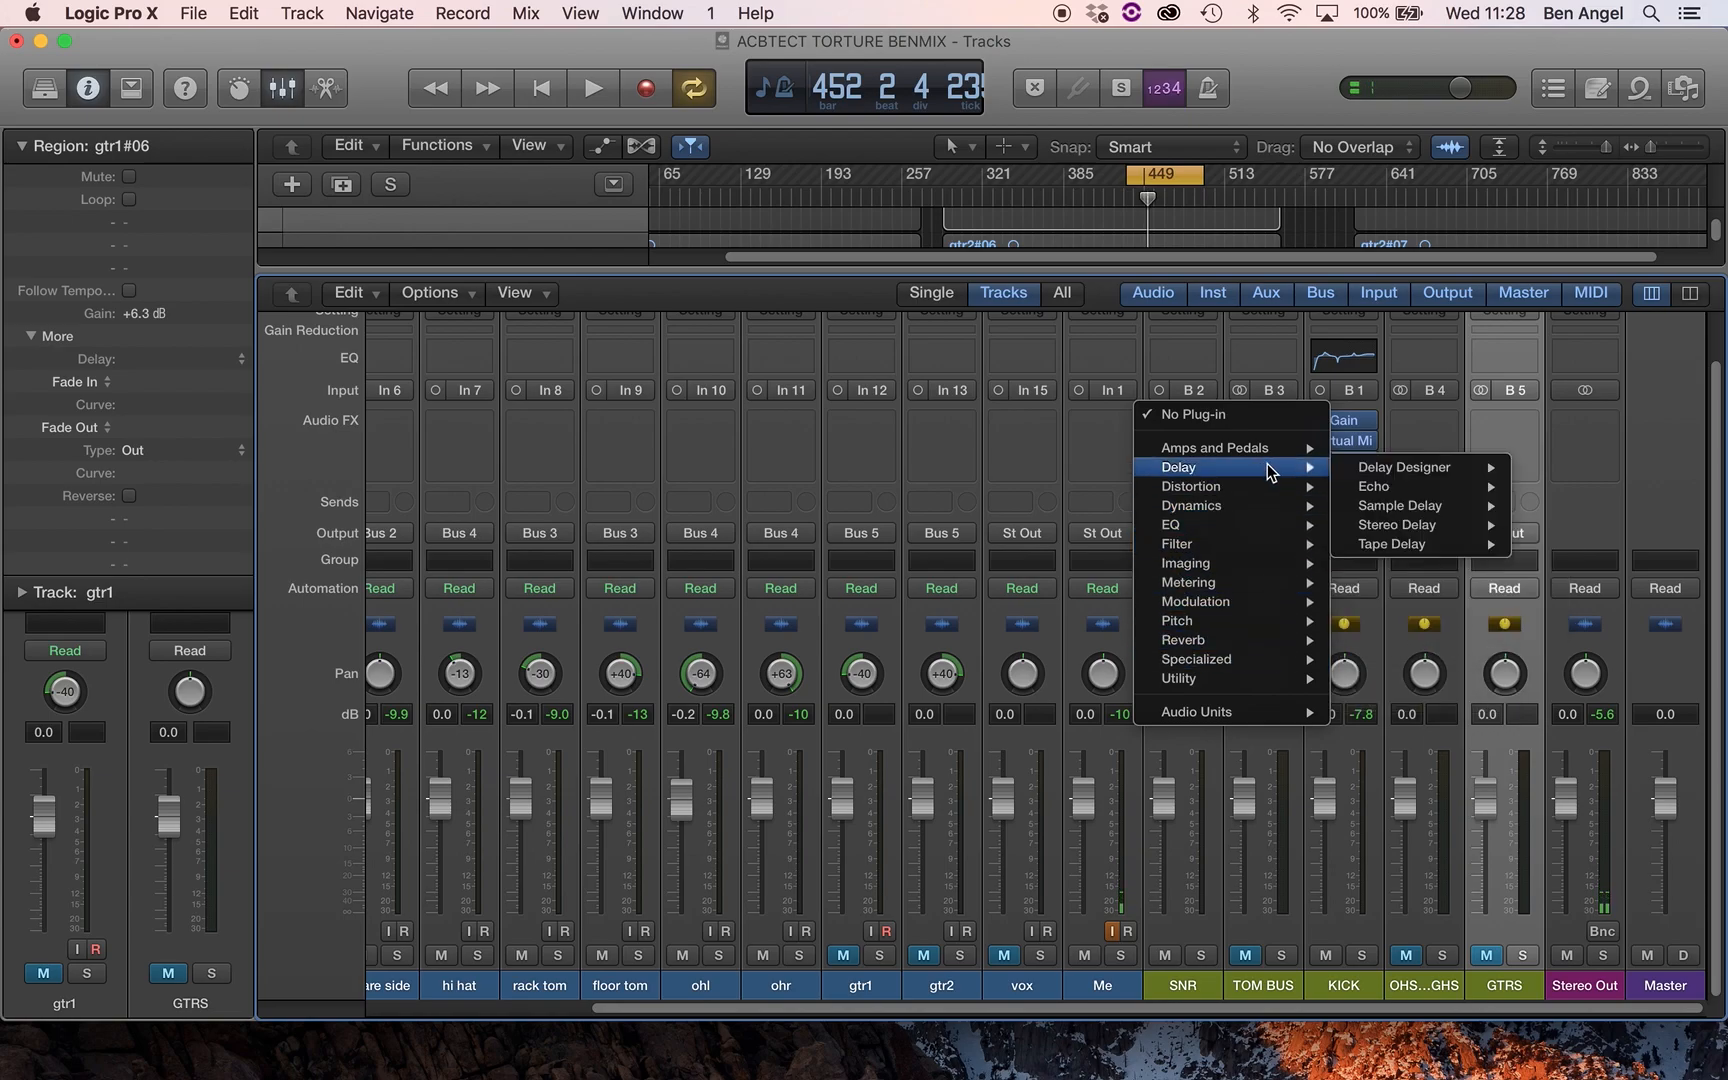
{"action": "mouse_move", "coordinate": [1230, 716]}
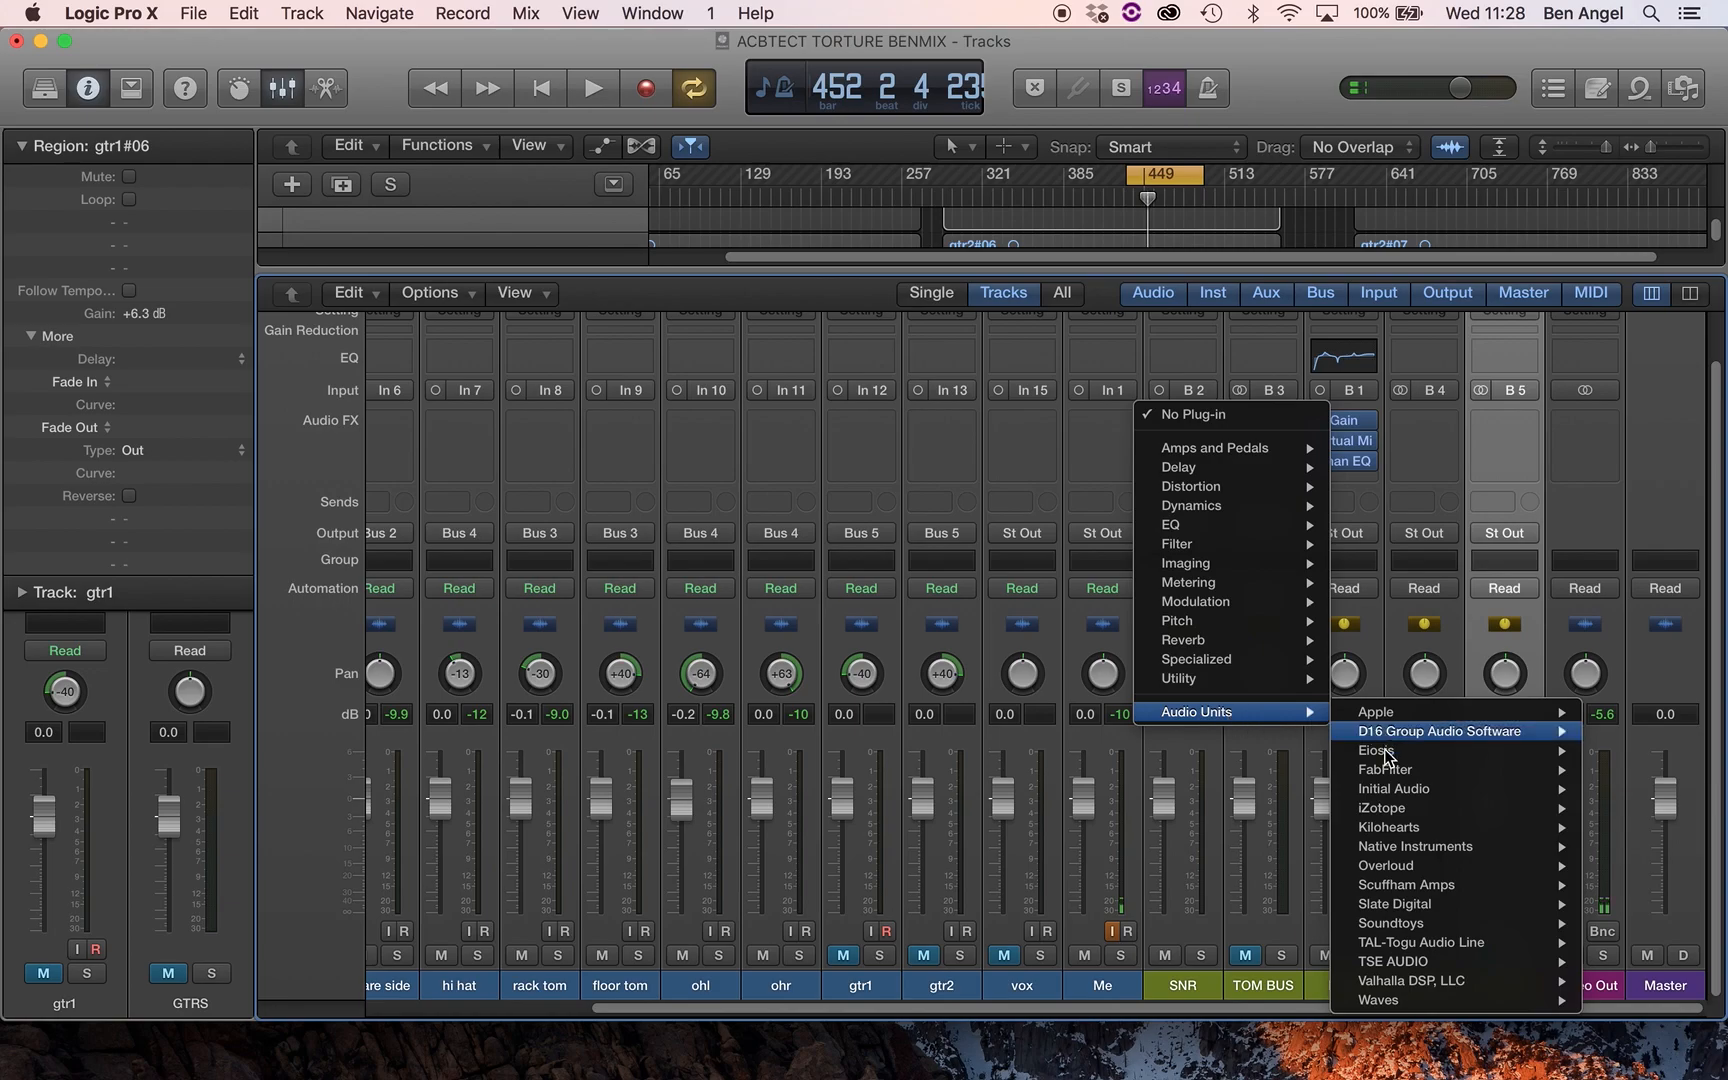
{"action": "mouse_move", "coordinate": [1405, 962]}
{"action": "mouse_move", "coordinate": [1419, 929]}
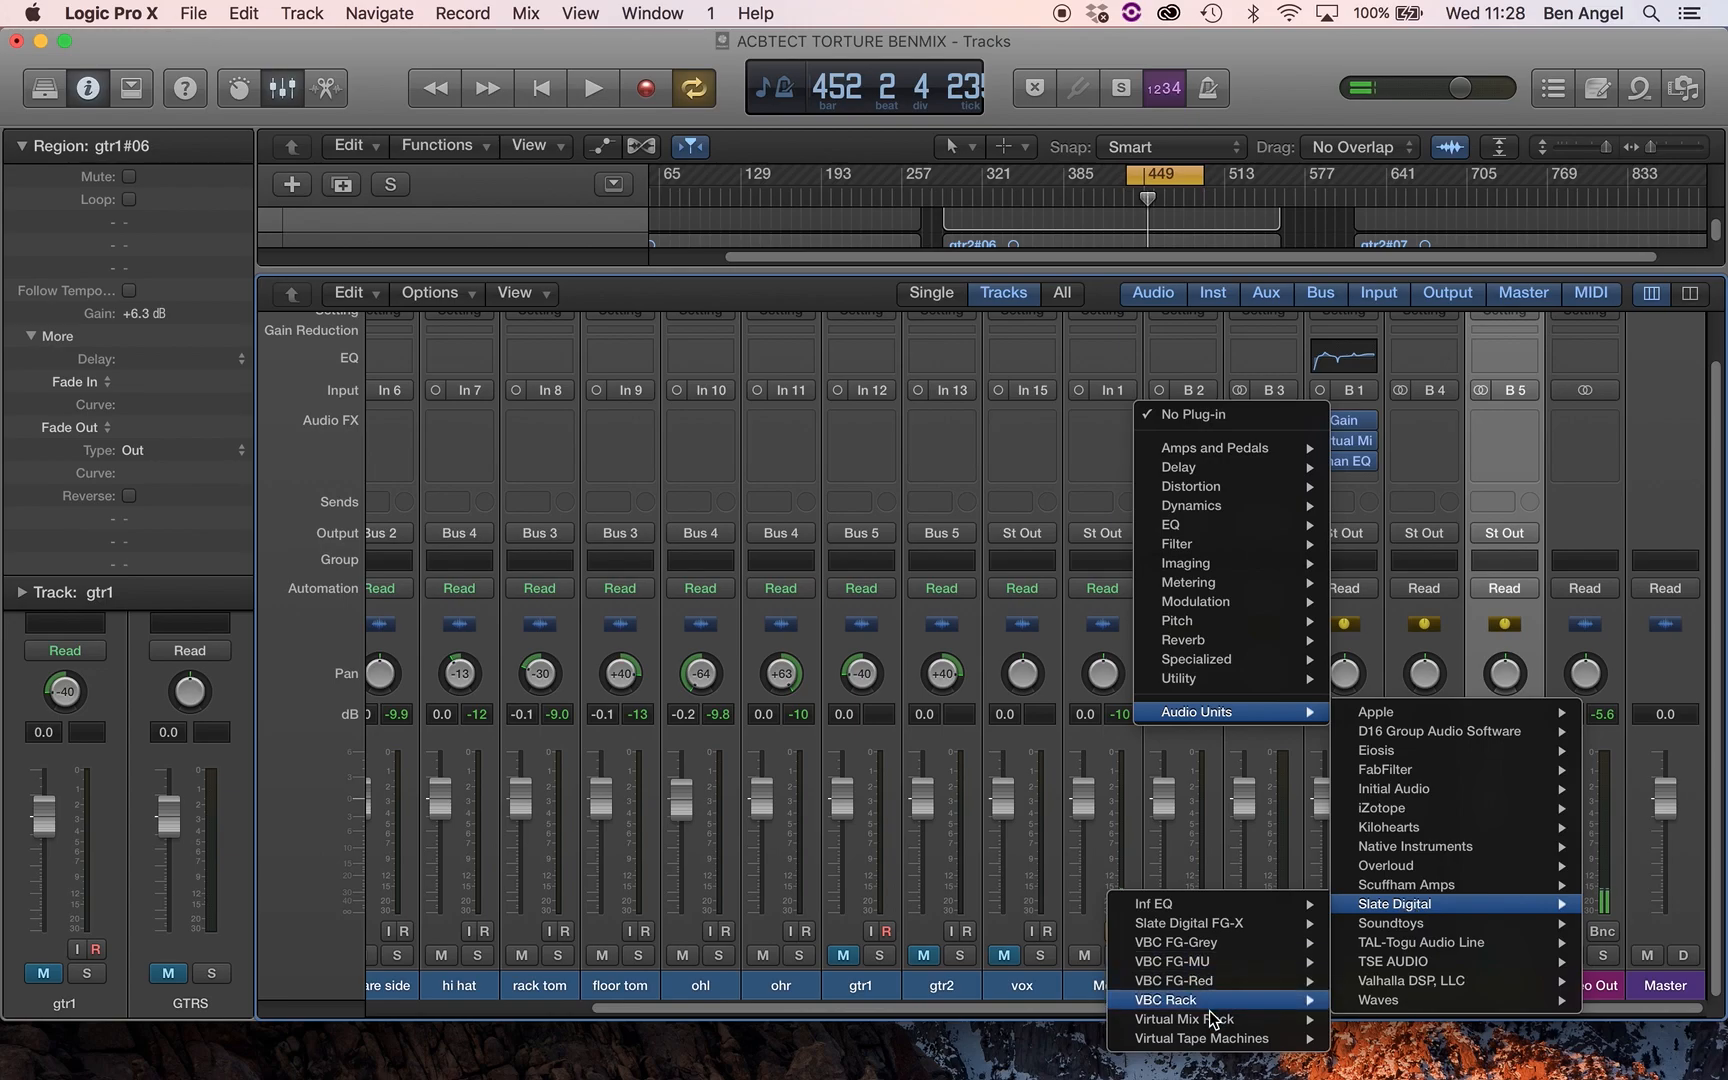
{"action": "mouse_move", "coordinate": [1212, 1019]}
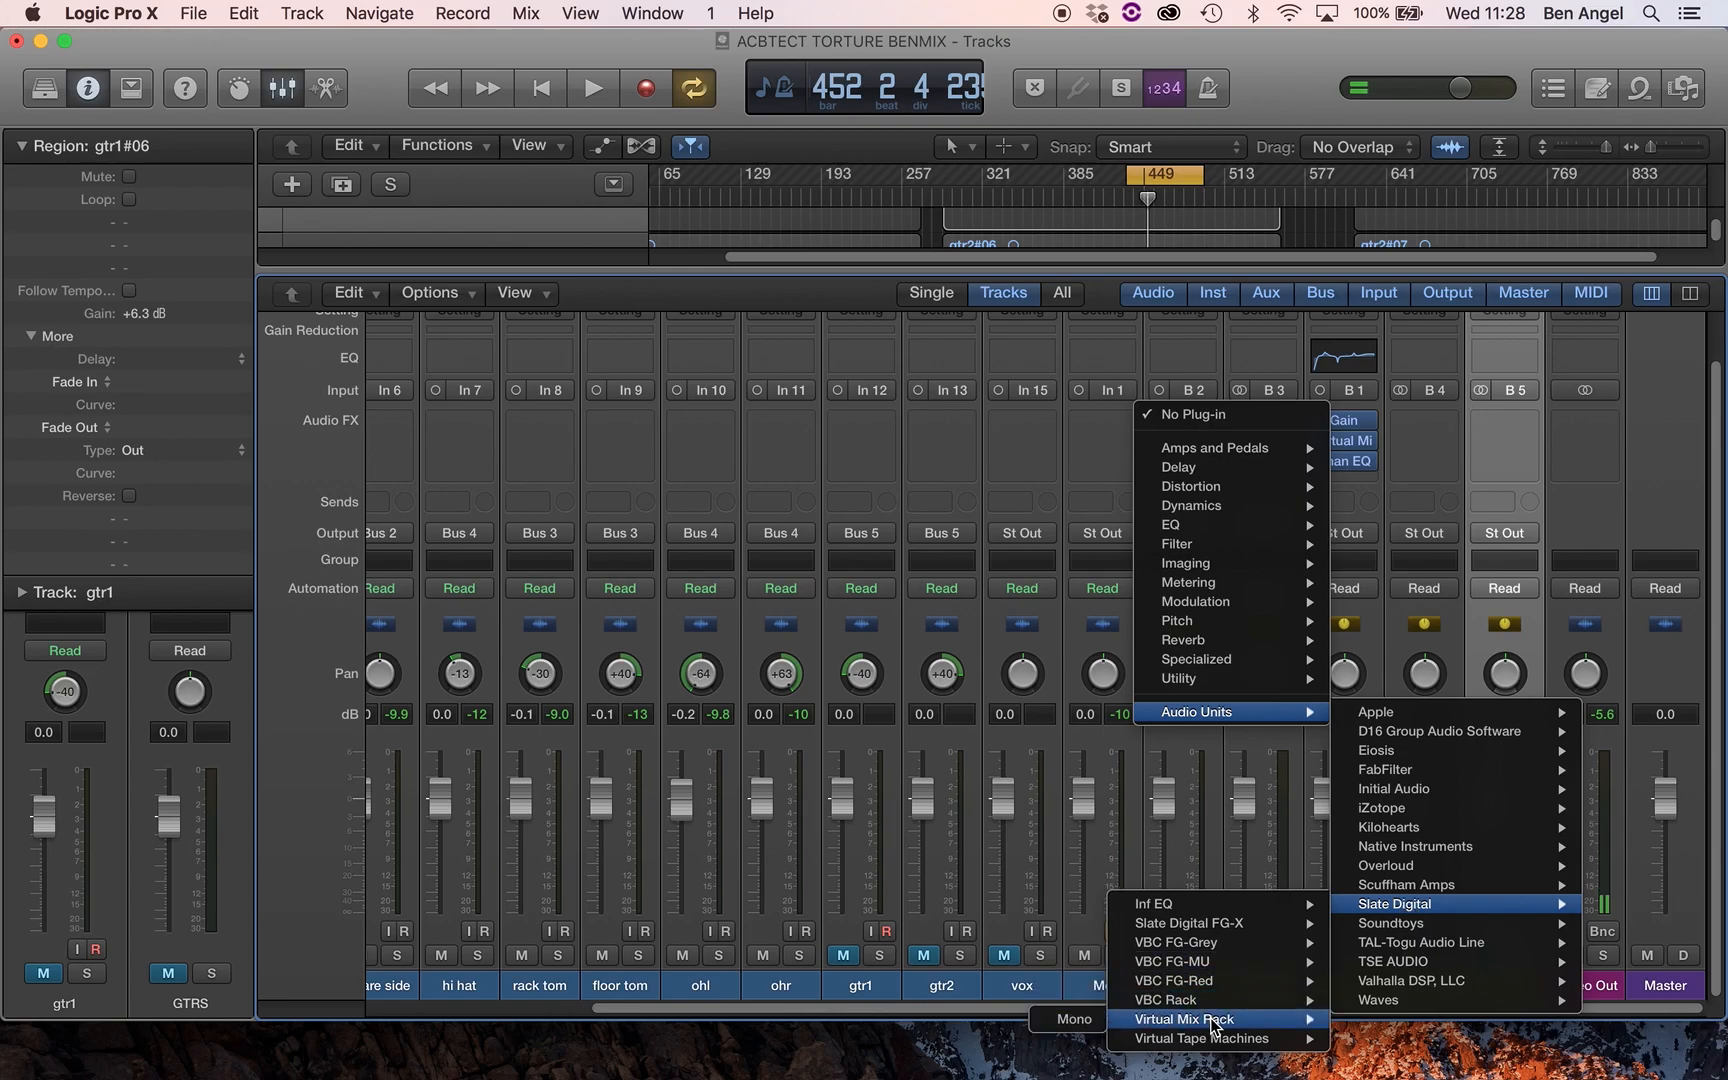
{"action": "left_click", "coordinate": [1070, 1020]}
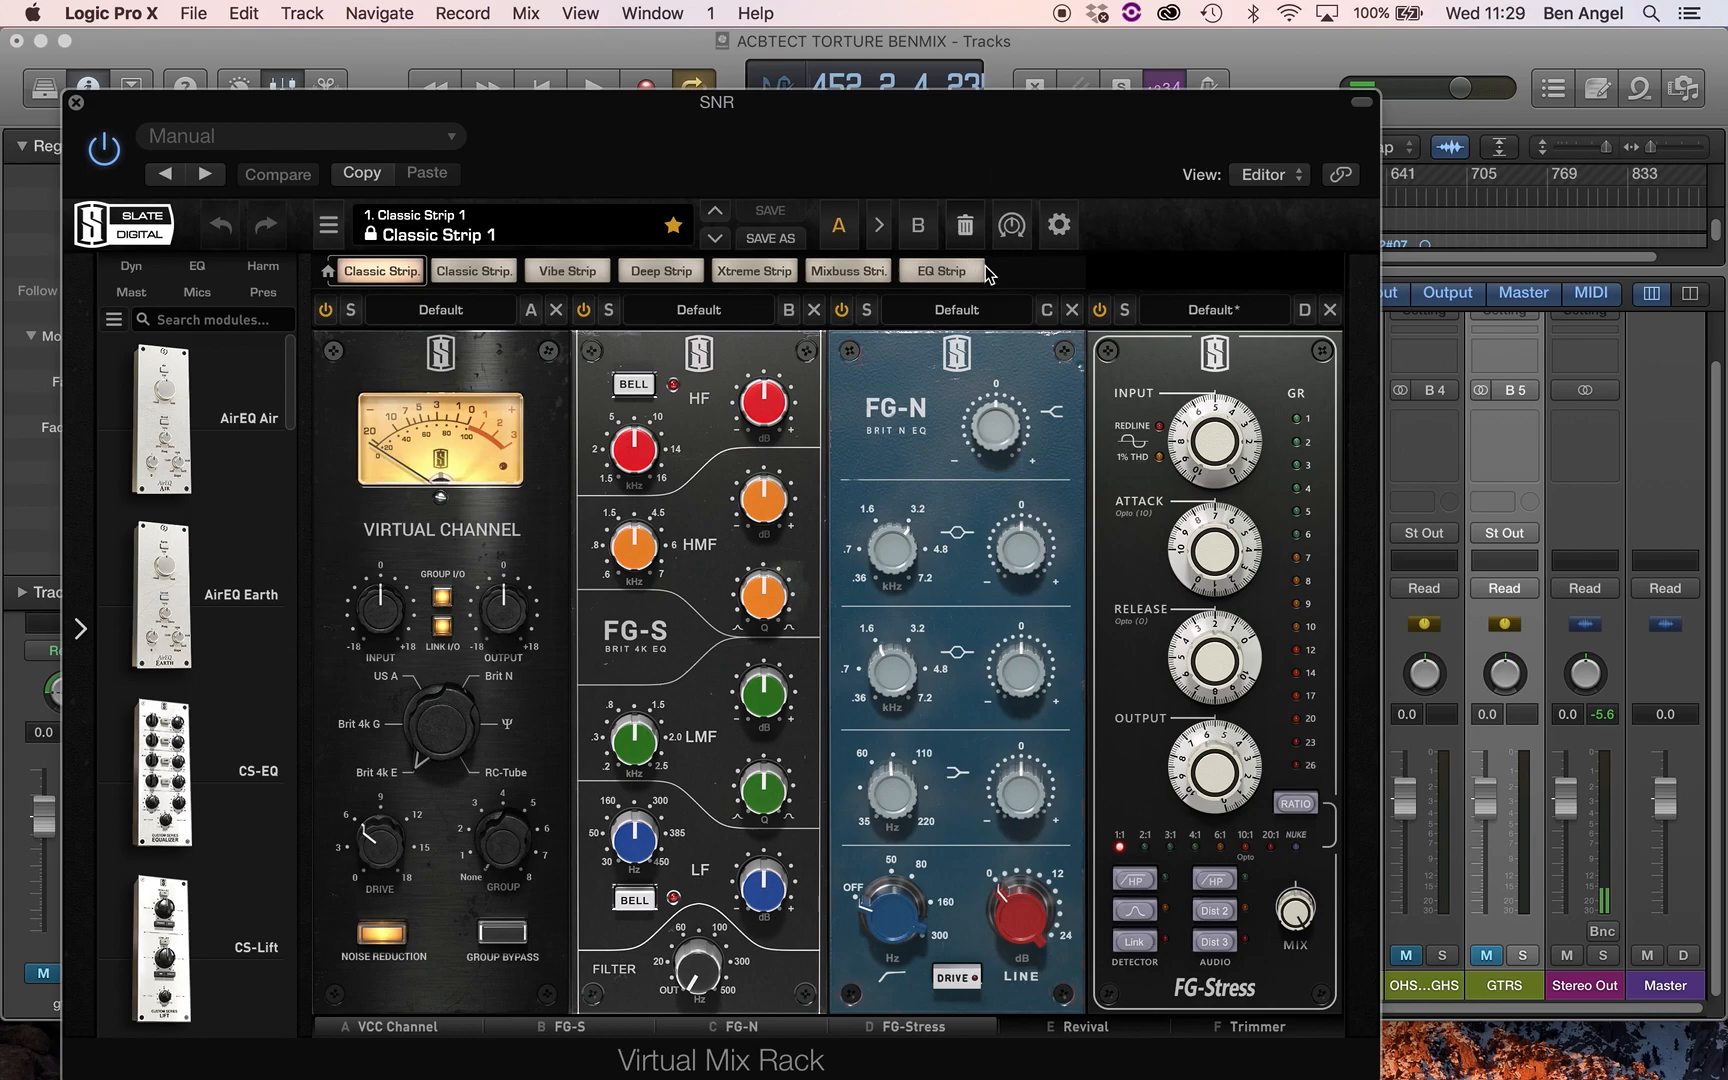
- Clear the rack, add the Gate:Drums module to its first slot and load the Snare Debleed Natural preset
{"action": "left_click", "coordinate": [965, 227]}
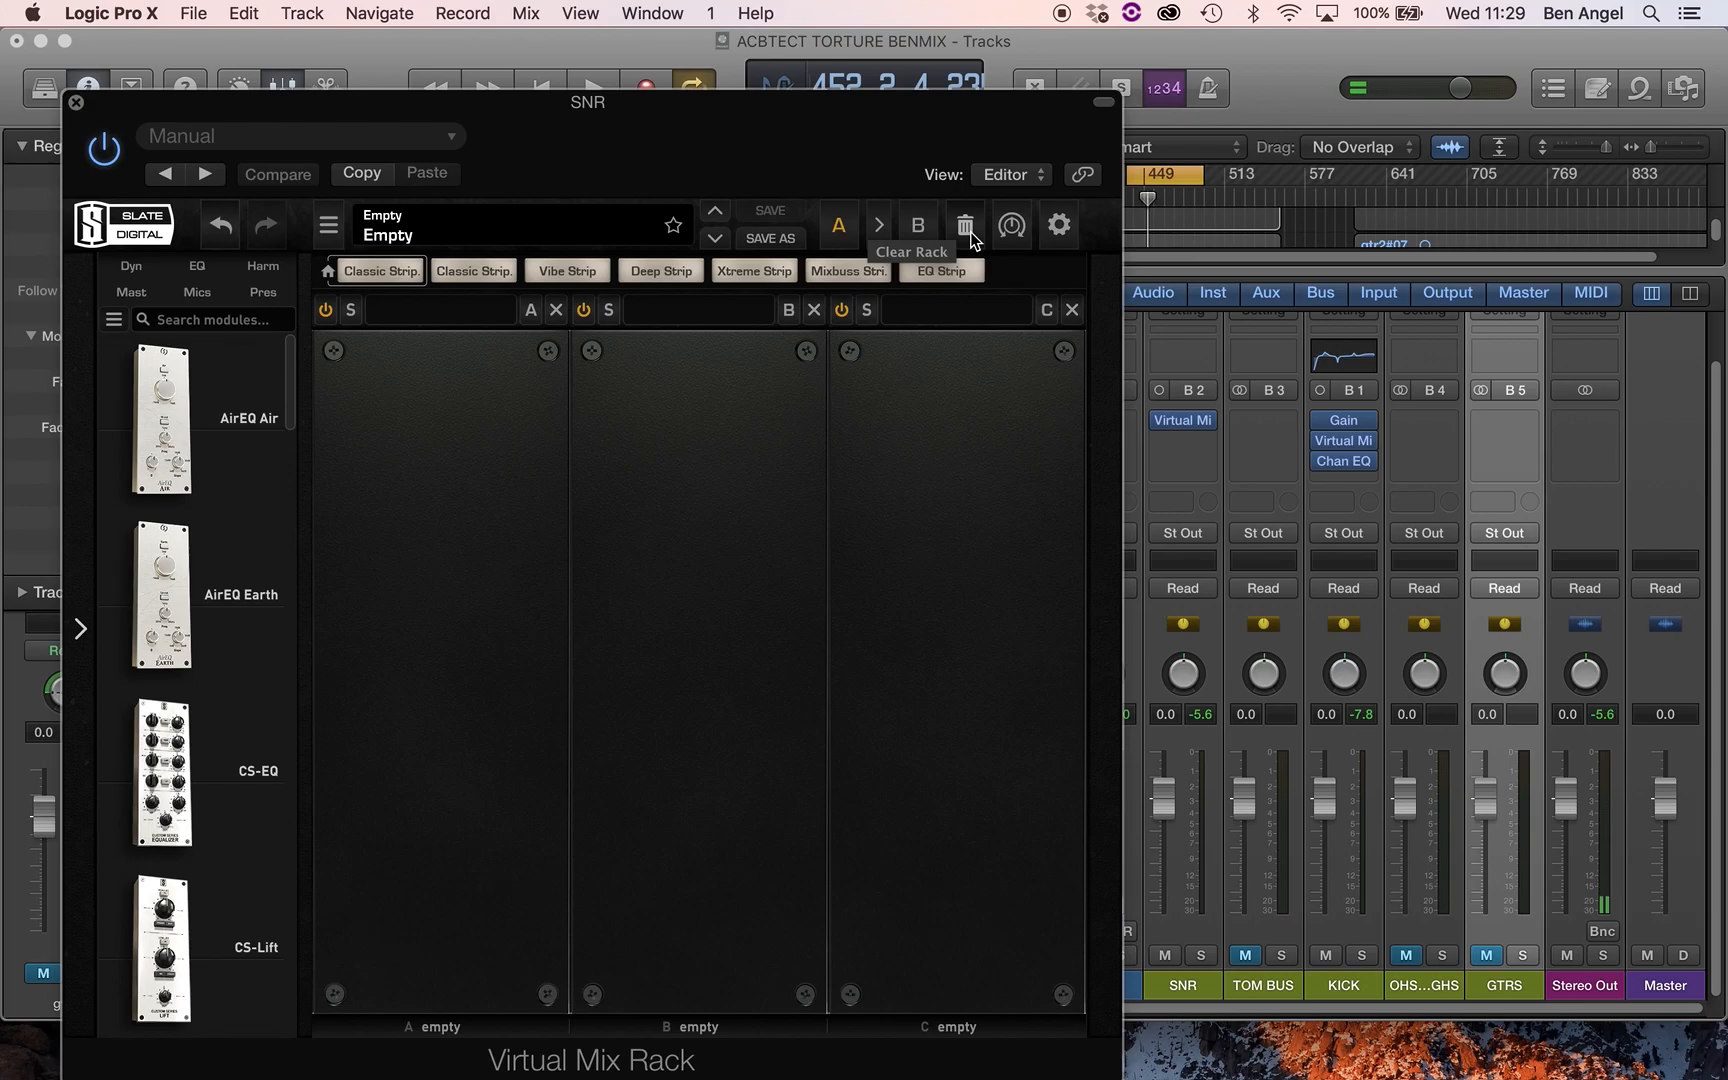
{"action": "scroll", "coordinate": [150, 762], "scroll_direction": "down", "scroll_amount": 20}
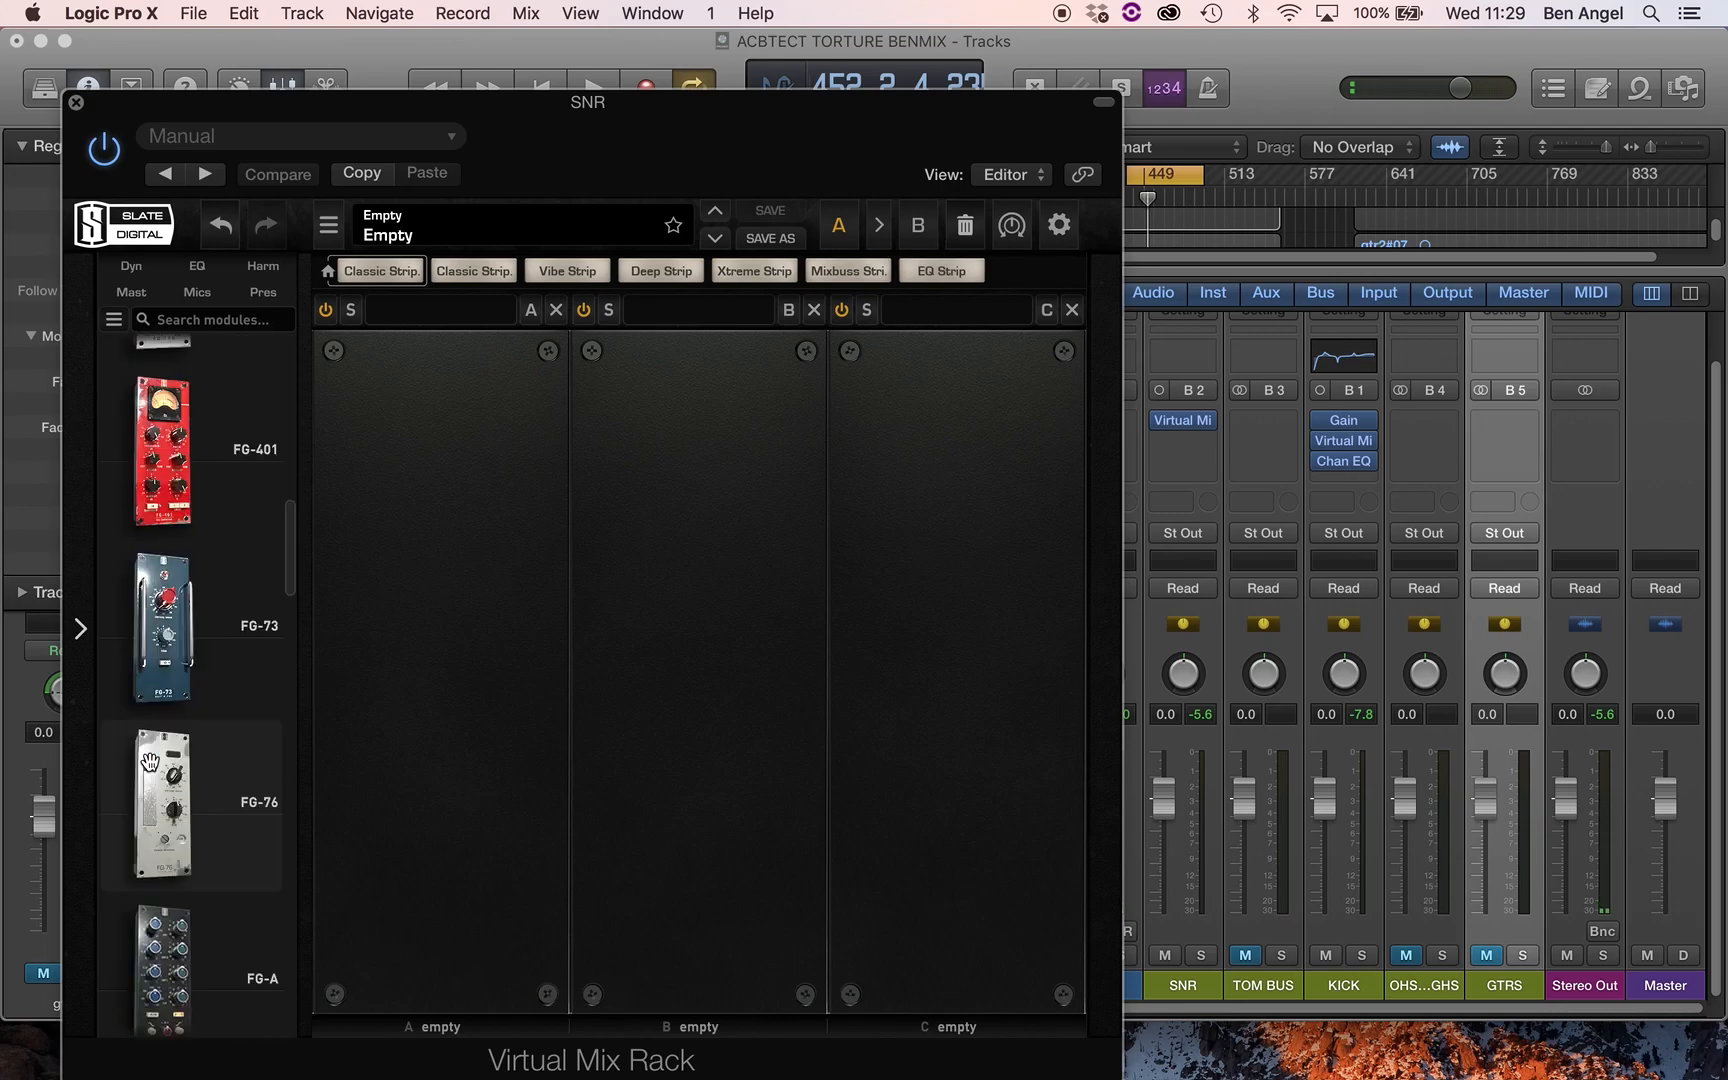
{"action": "scroll", "coordinate": [150, 762], "scroll_direction": "down", "scroll_amount": 10}
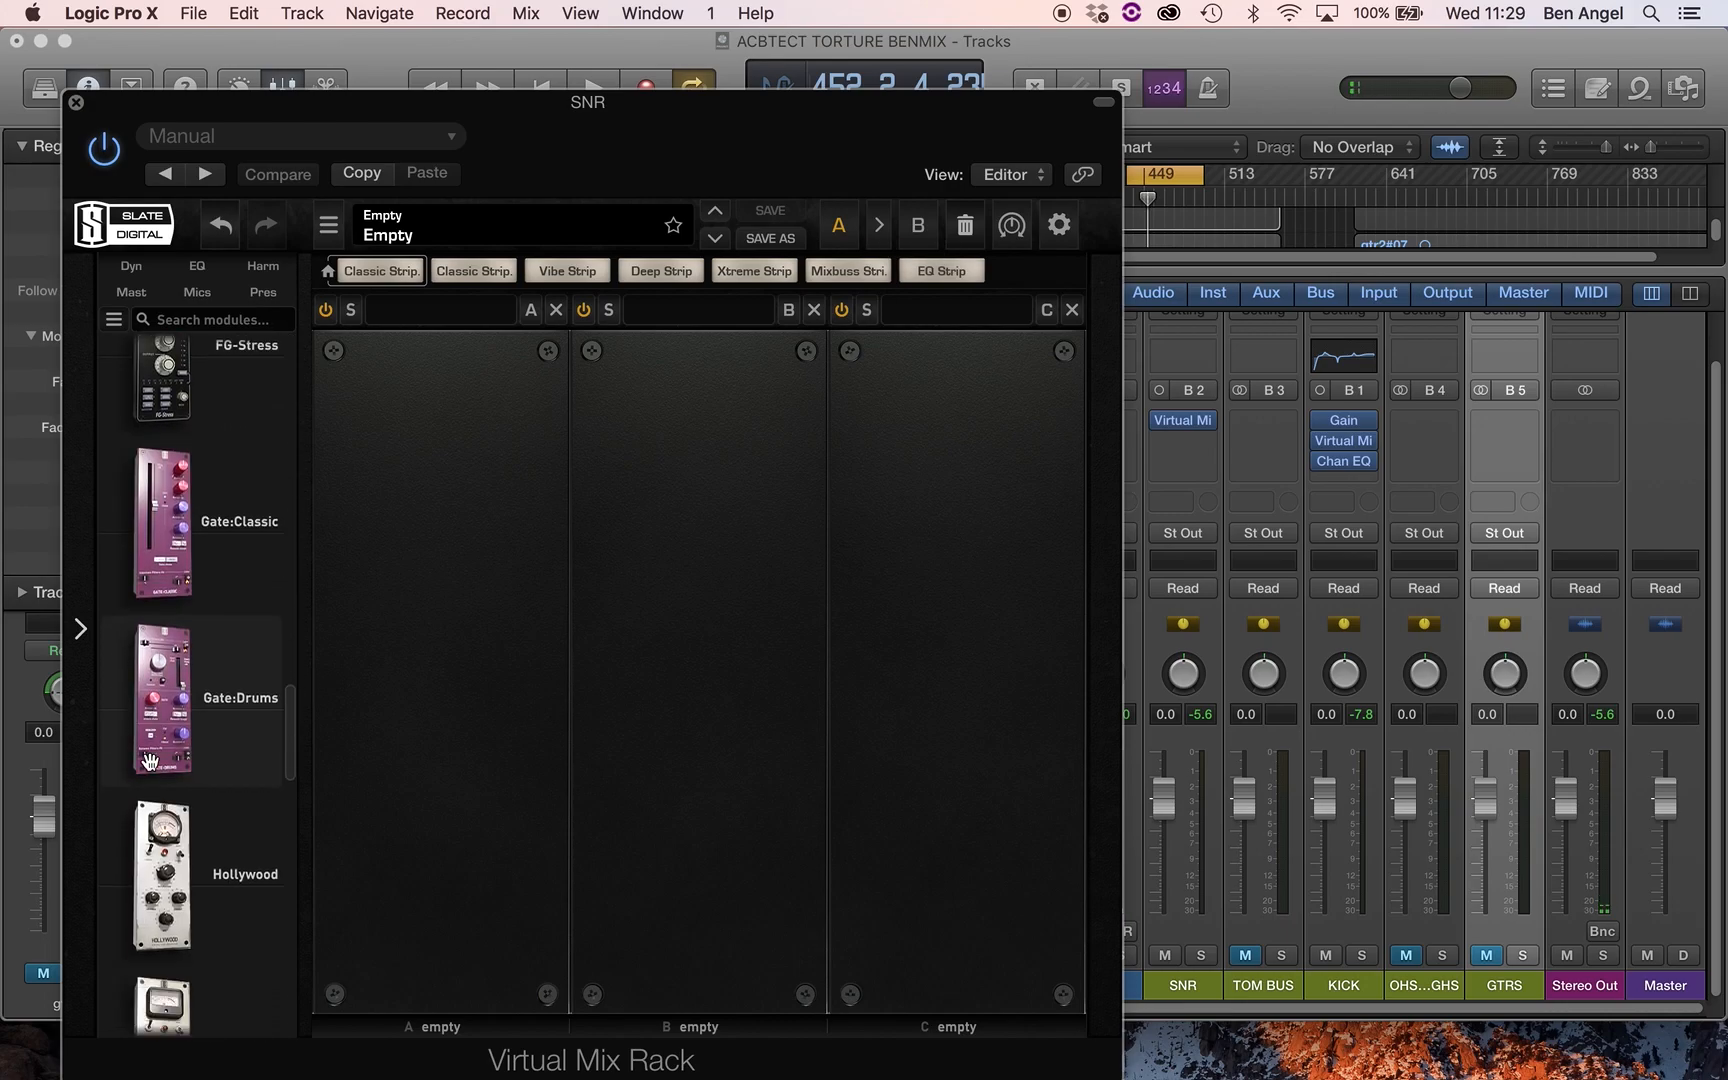
{"action": "left_click_drag", "start_coordinate": [165, 678], "coordinate": [440, 690]}
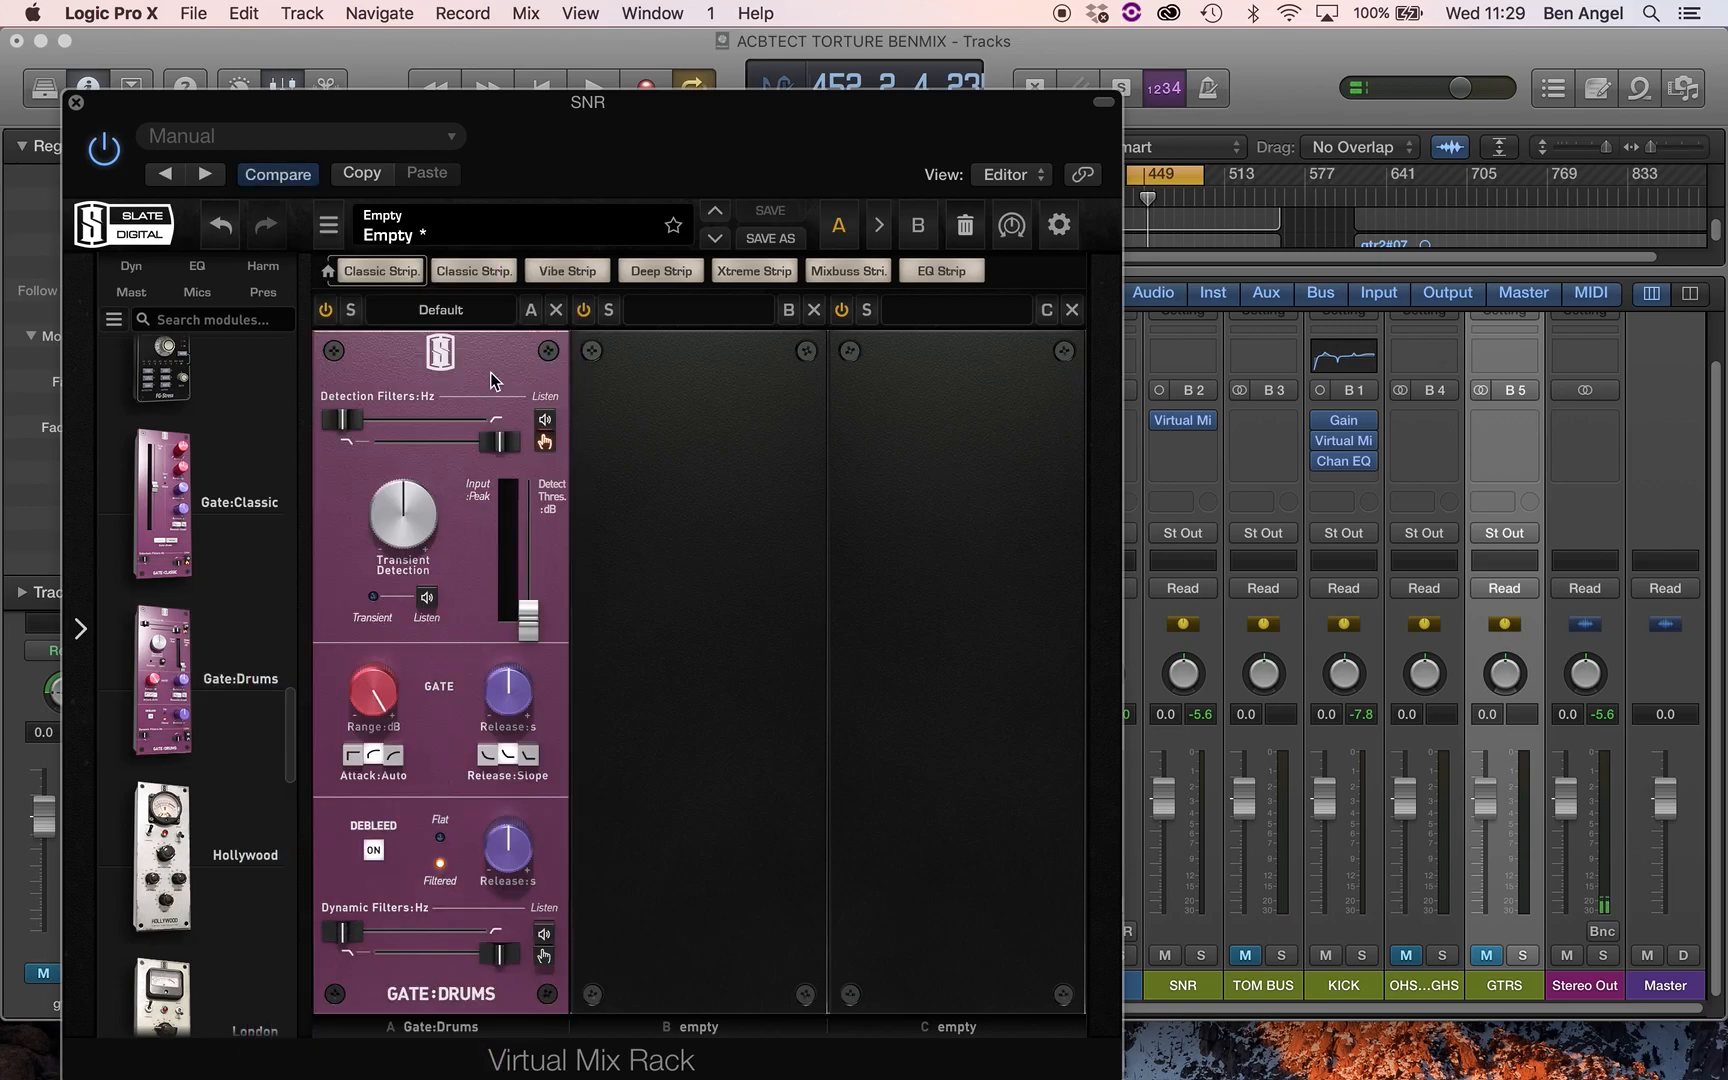
{"action": "left_click", "coordinate": [459, 316]}
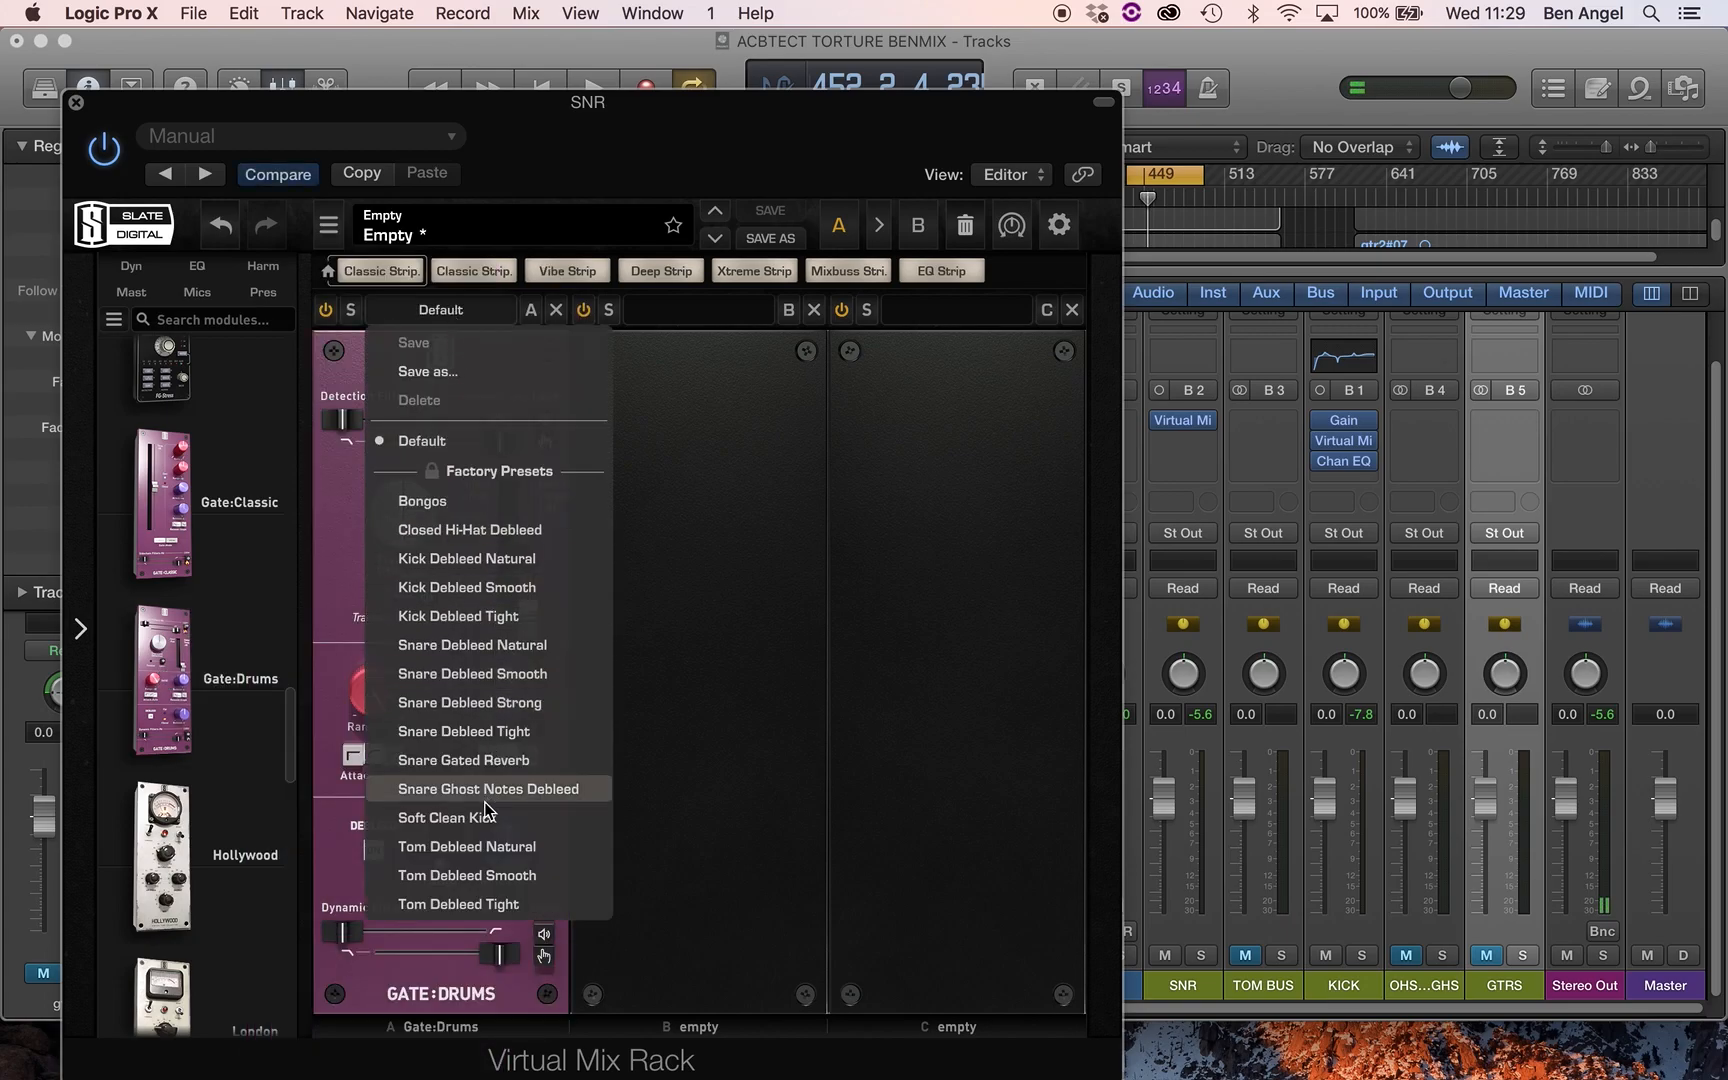
{"action": "left_click", "coordinate": [462, 645]}
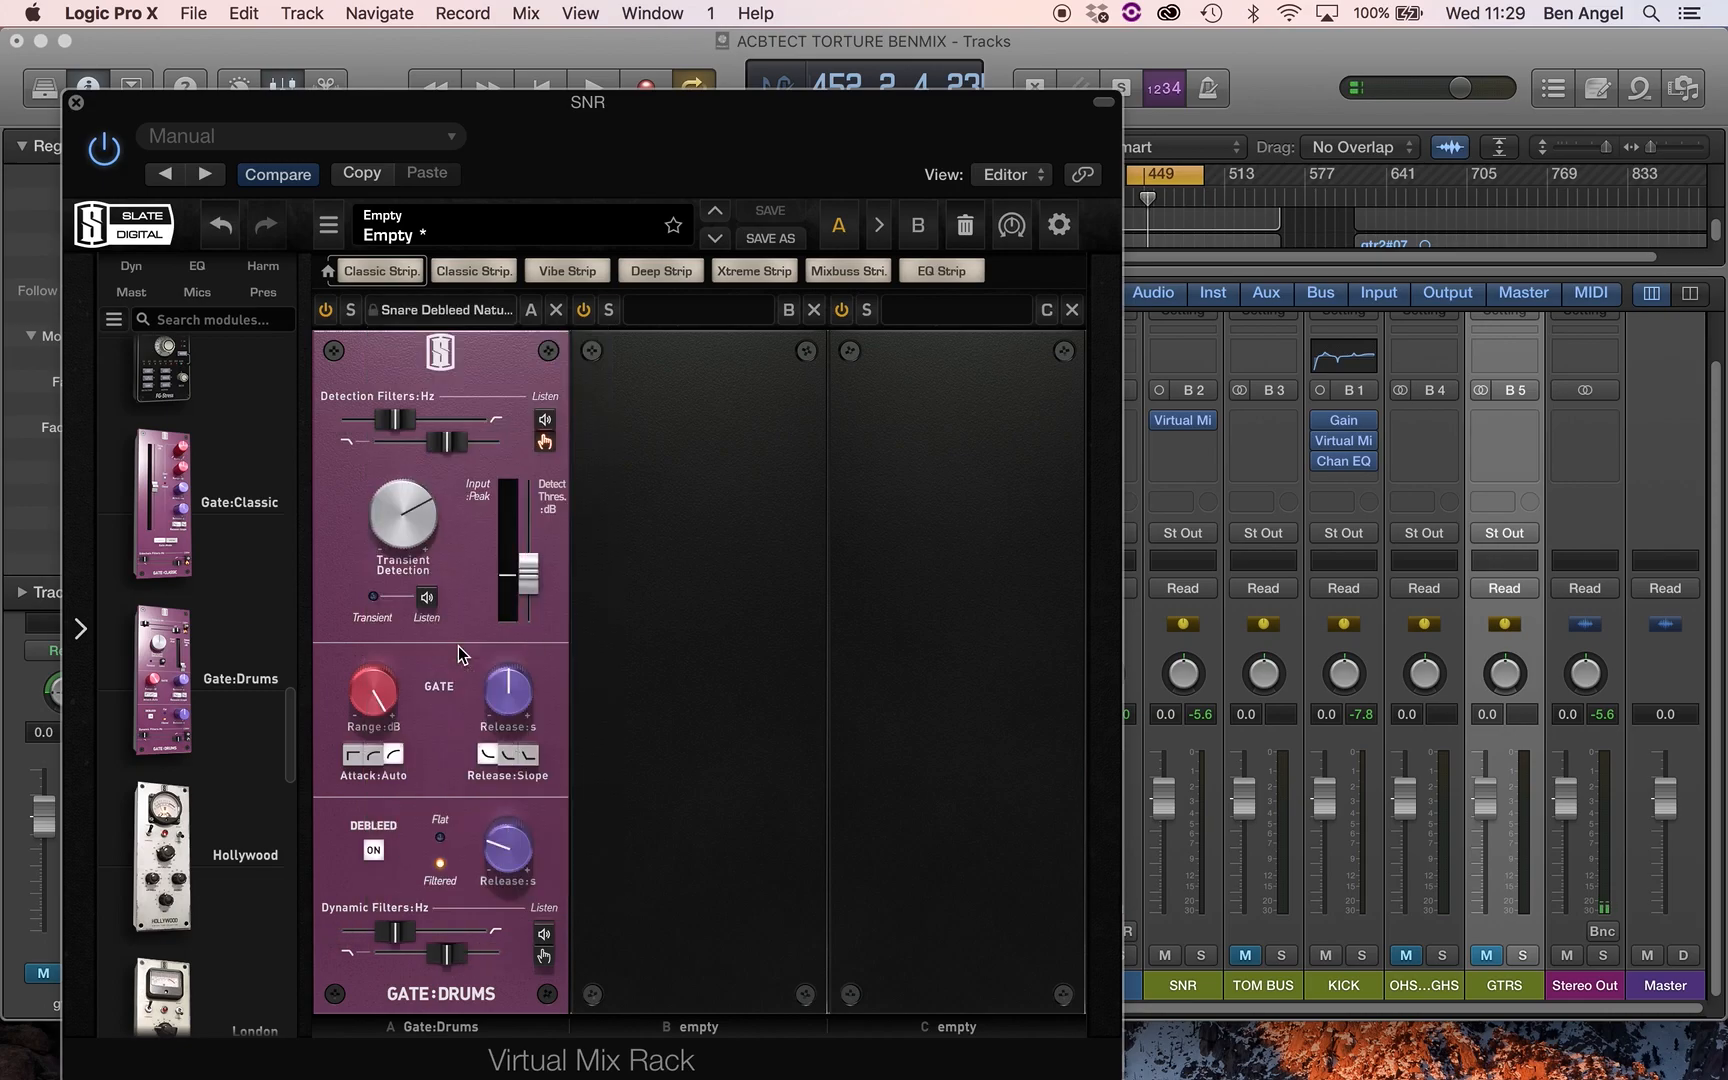
- Mute the KICK bus during playback and audition the gate's Snare Debleed Smooth and Snare Debleed Tight presets
{"action": "key", "text": "space"}
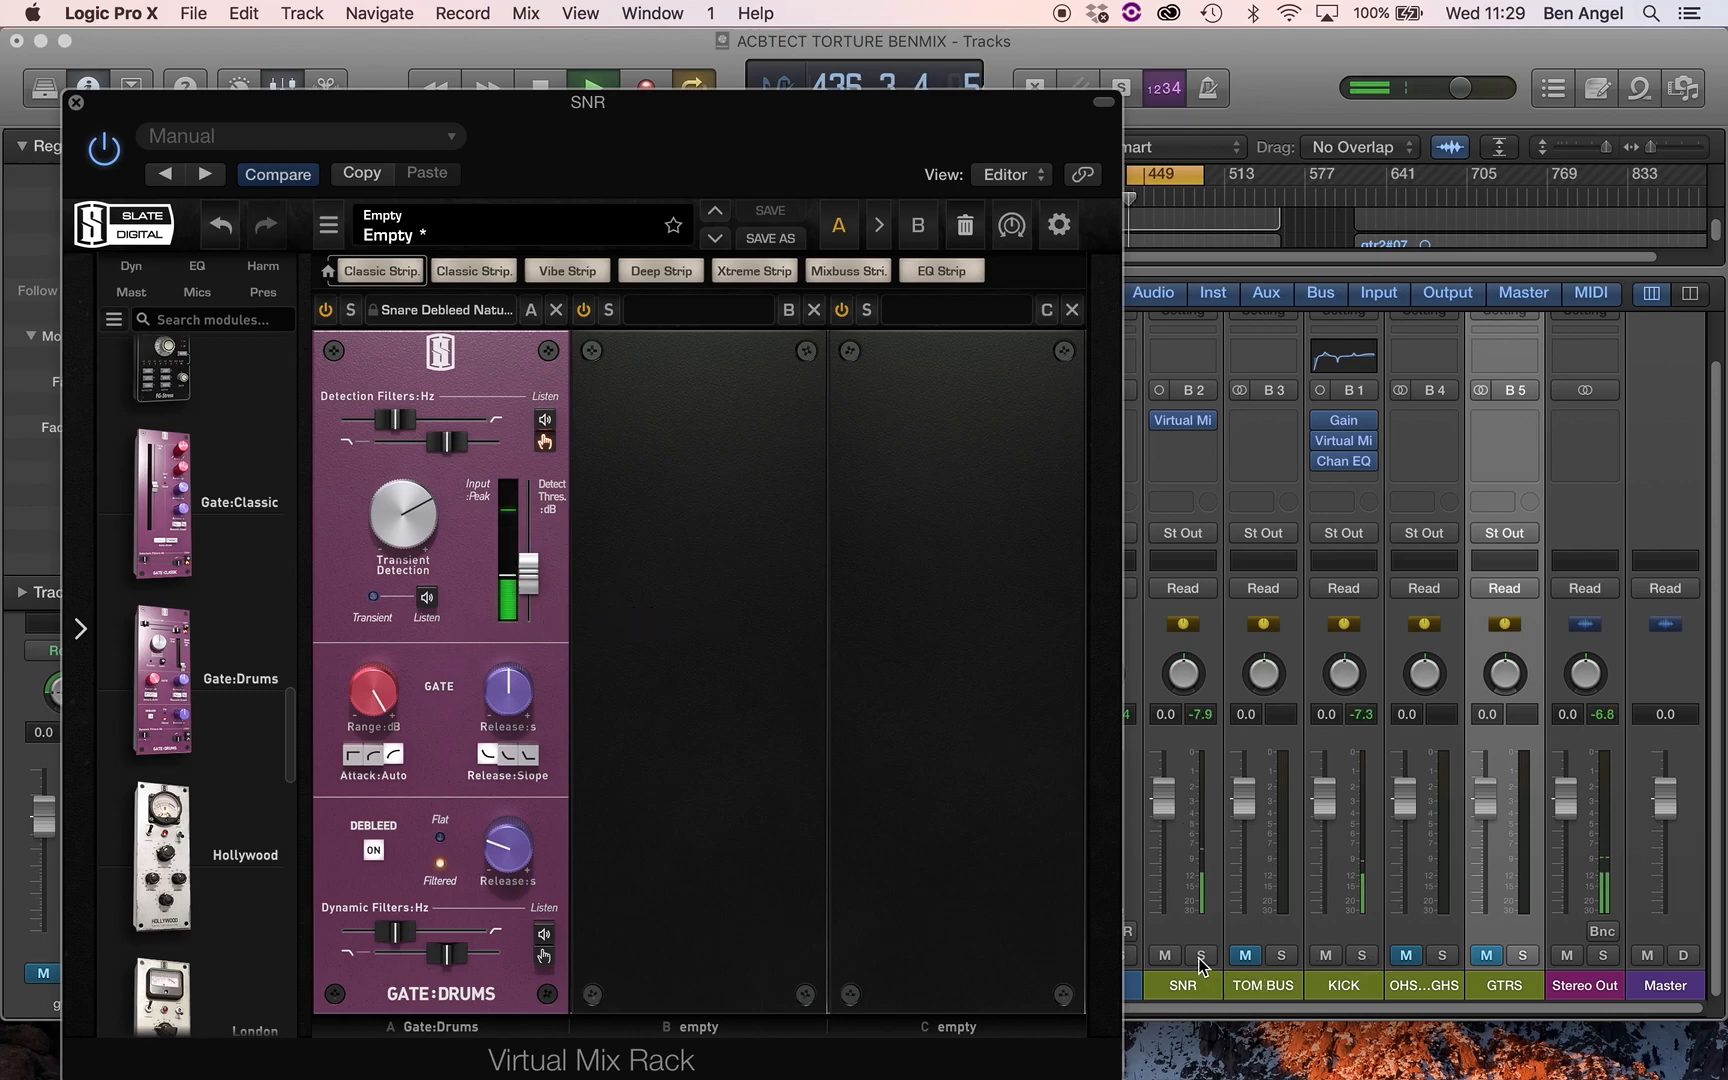
{"action": "left_click", "coordinate": [1326, 956]}
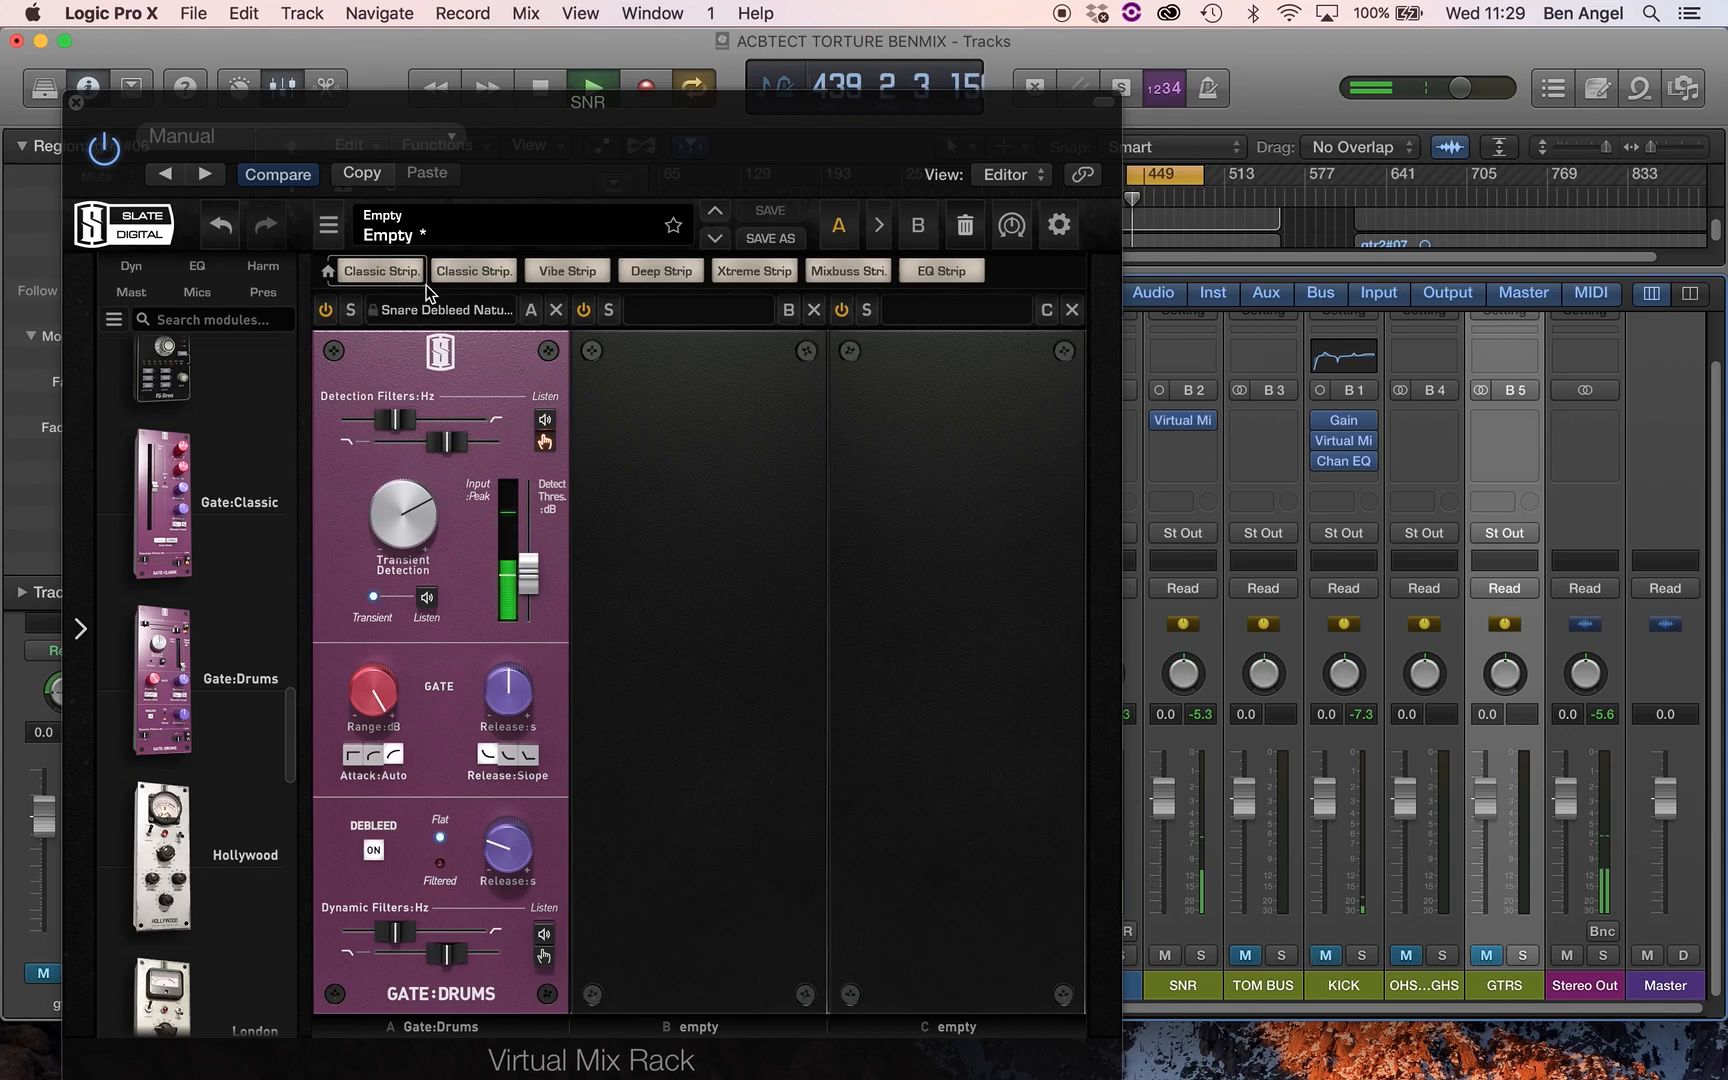
{"action": "left_click", "coordinate": [435, 312]}
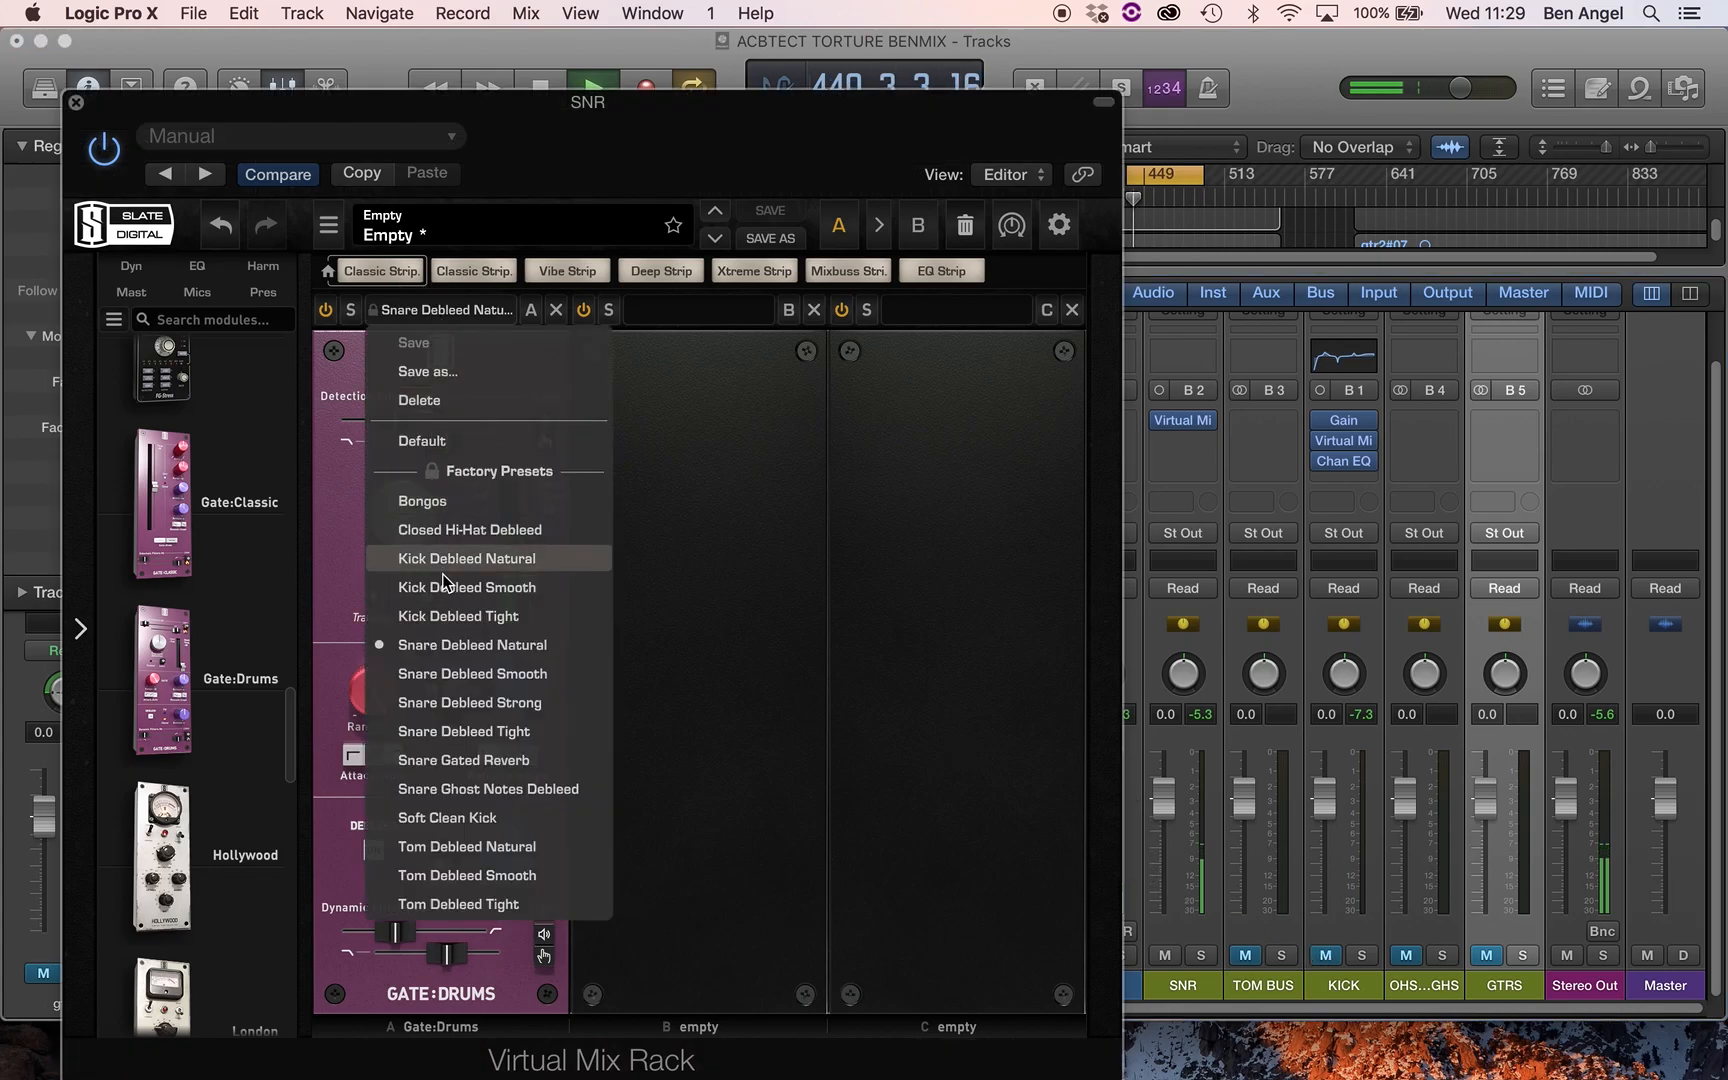
{"action": "left_click", "coordinate": [428, 675]}
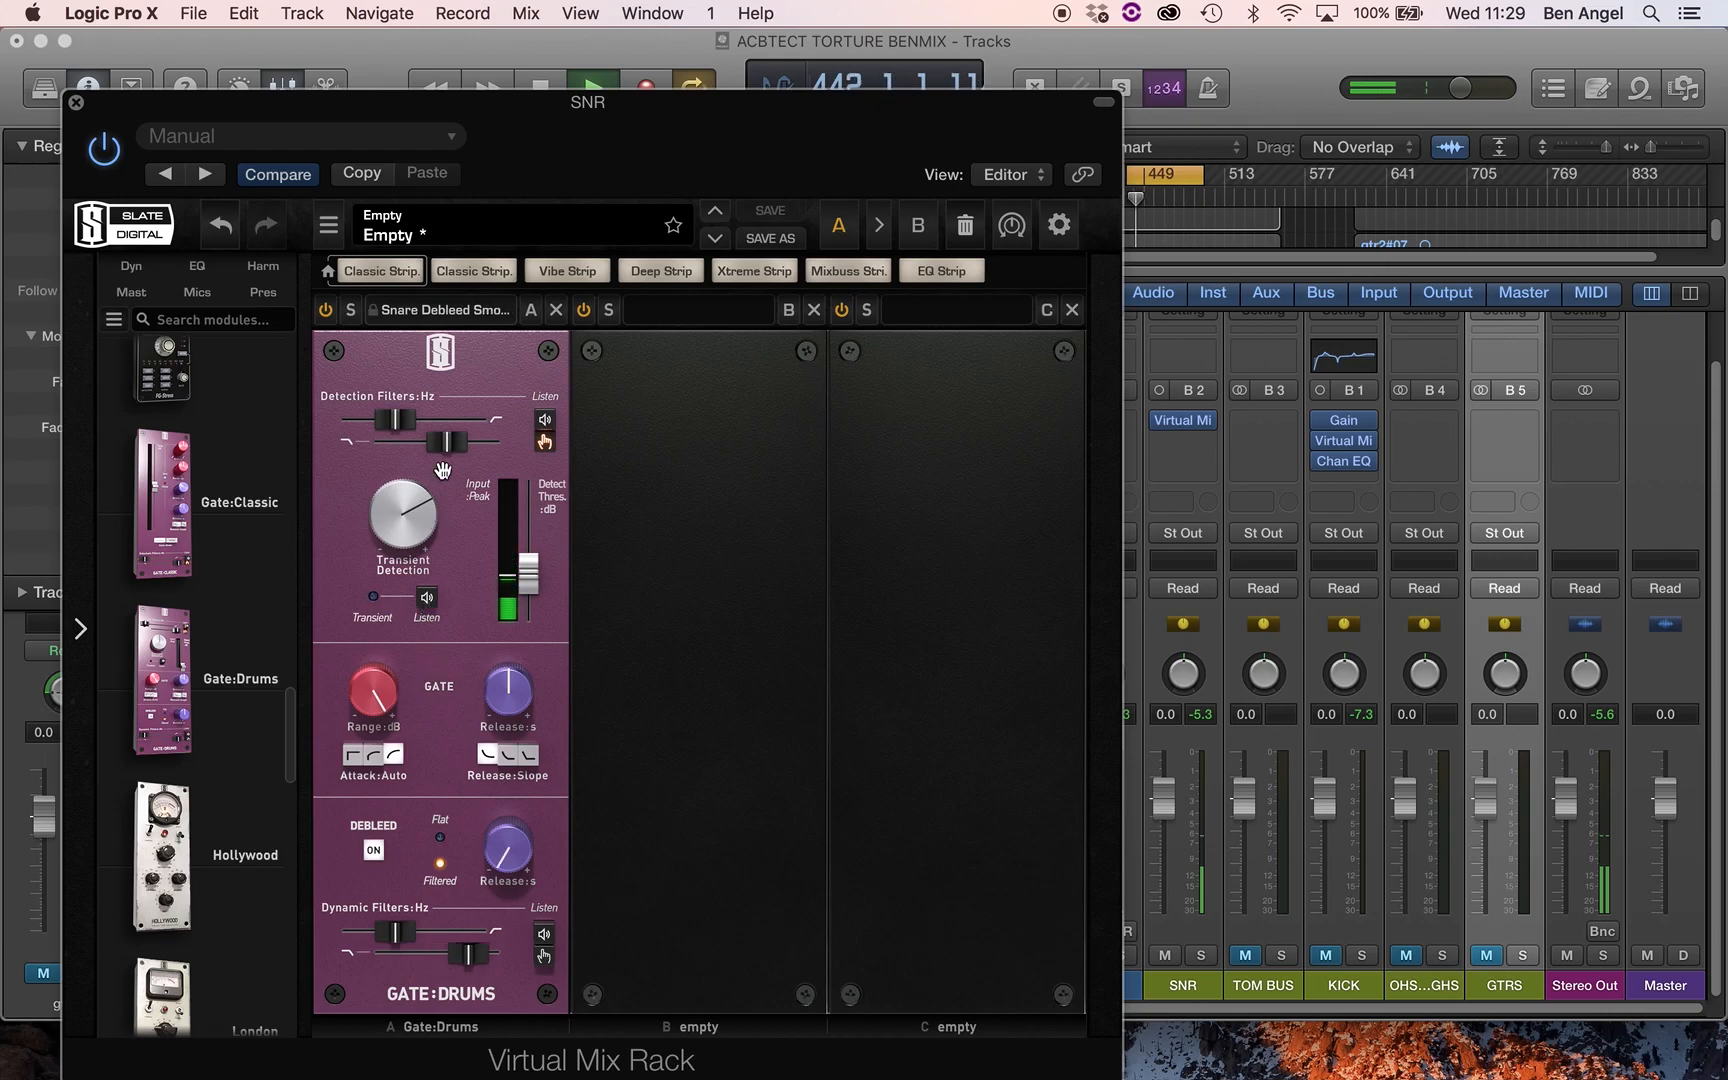
{"action": "left_click", "coordinate": [482, 315]}
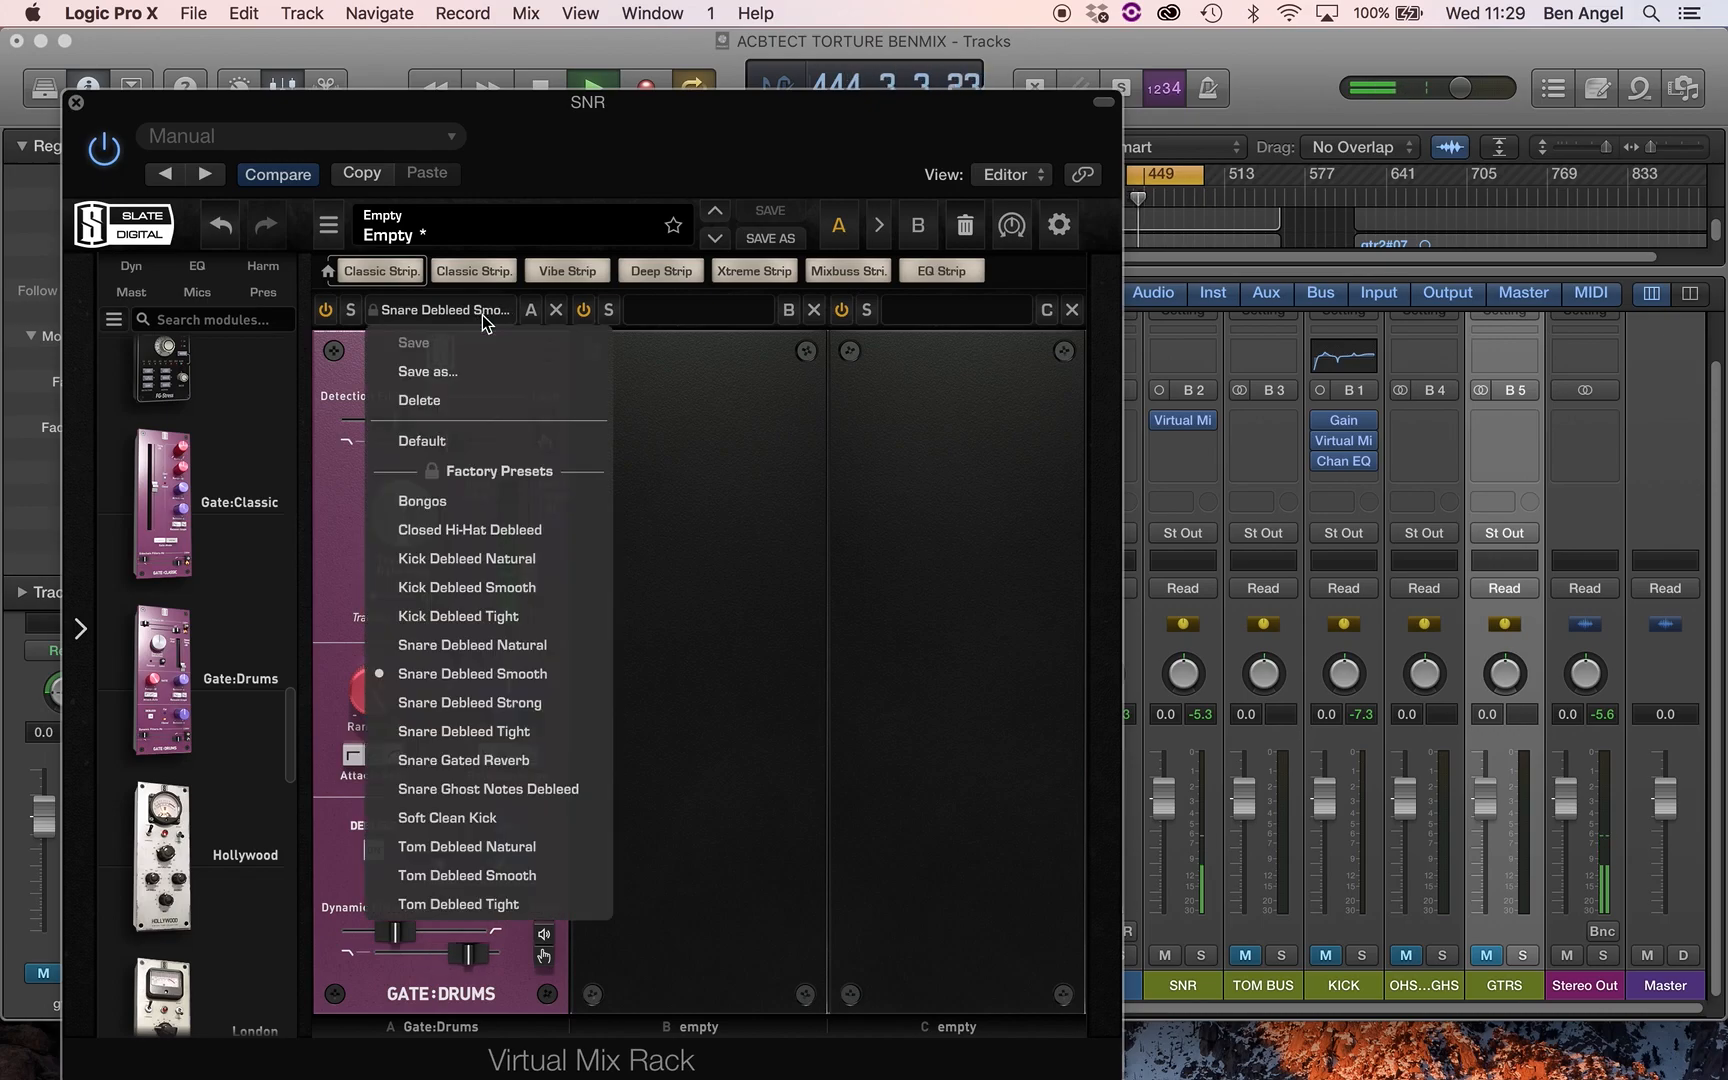
{"action": "left_click", "coordinate": [445, 728]}
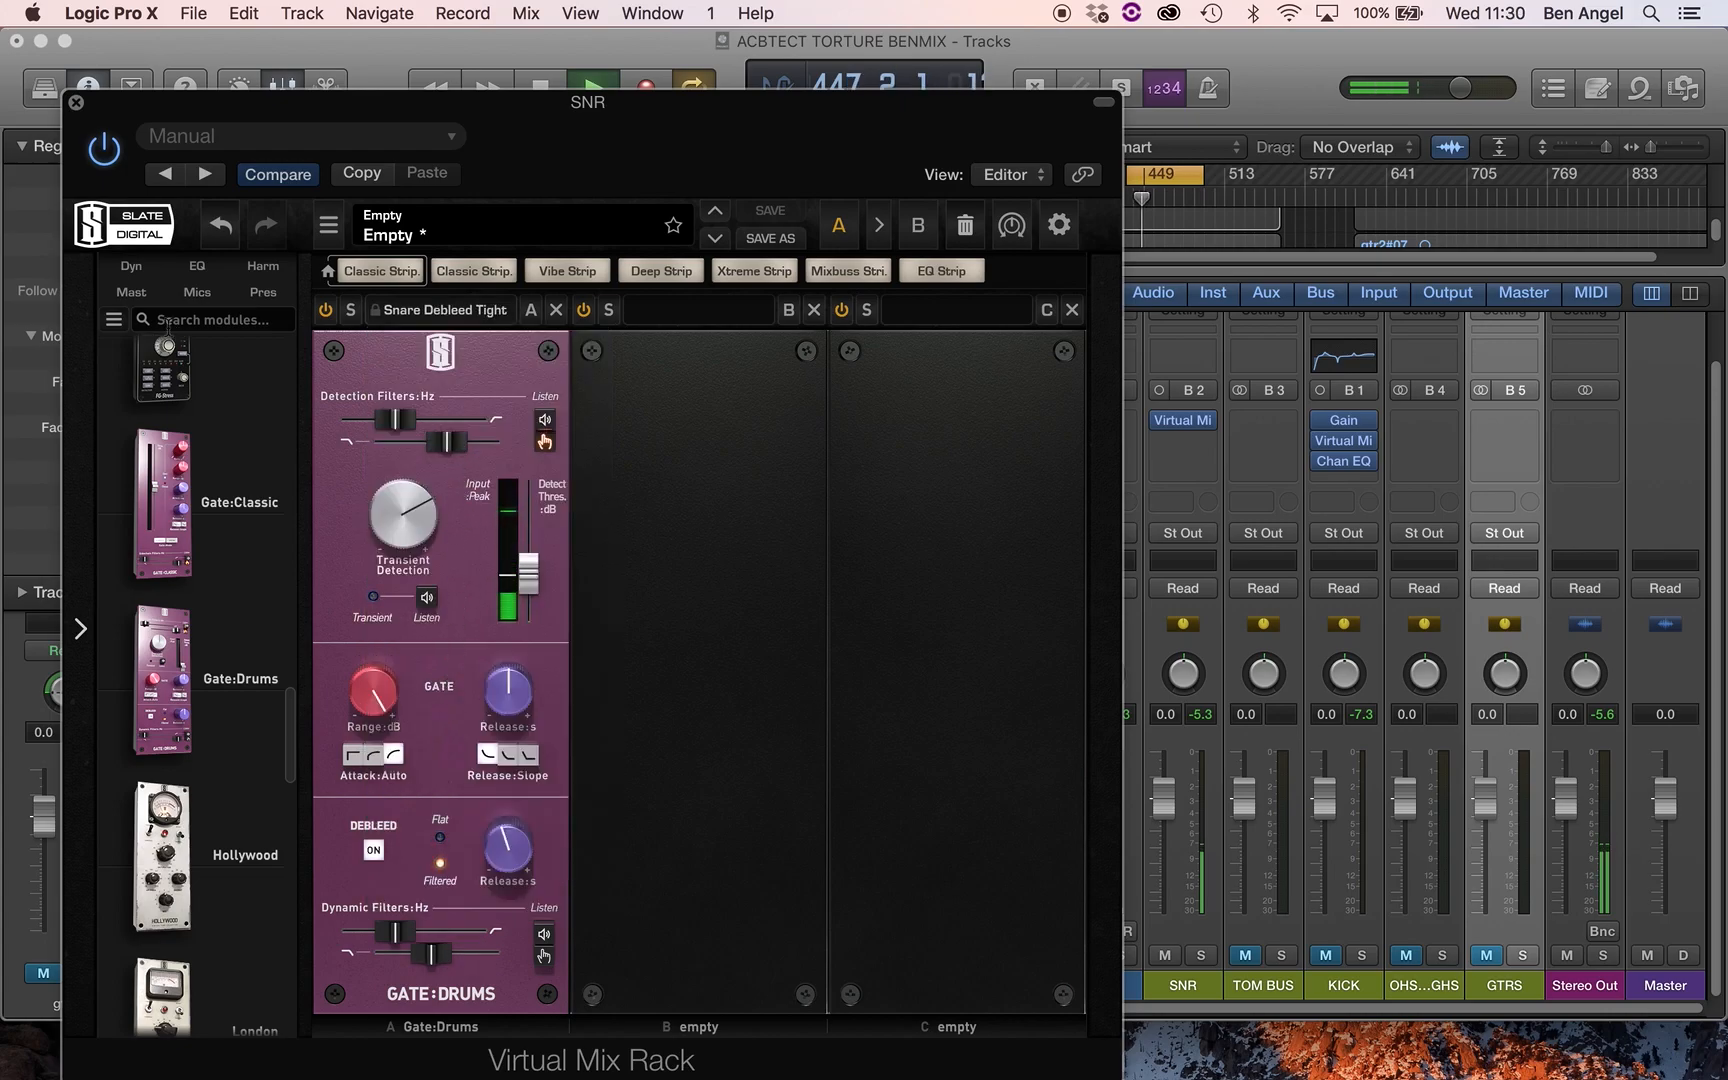
- Compare the snare with the rack bypassed and active, switching the gate back to the Snare Debleed Natural preset
{"action": "left_click", "coordinate": [103, 150]}
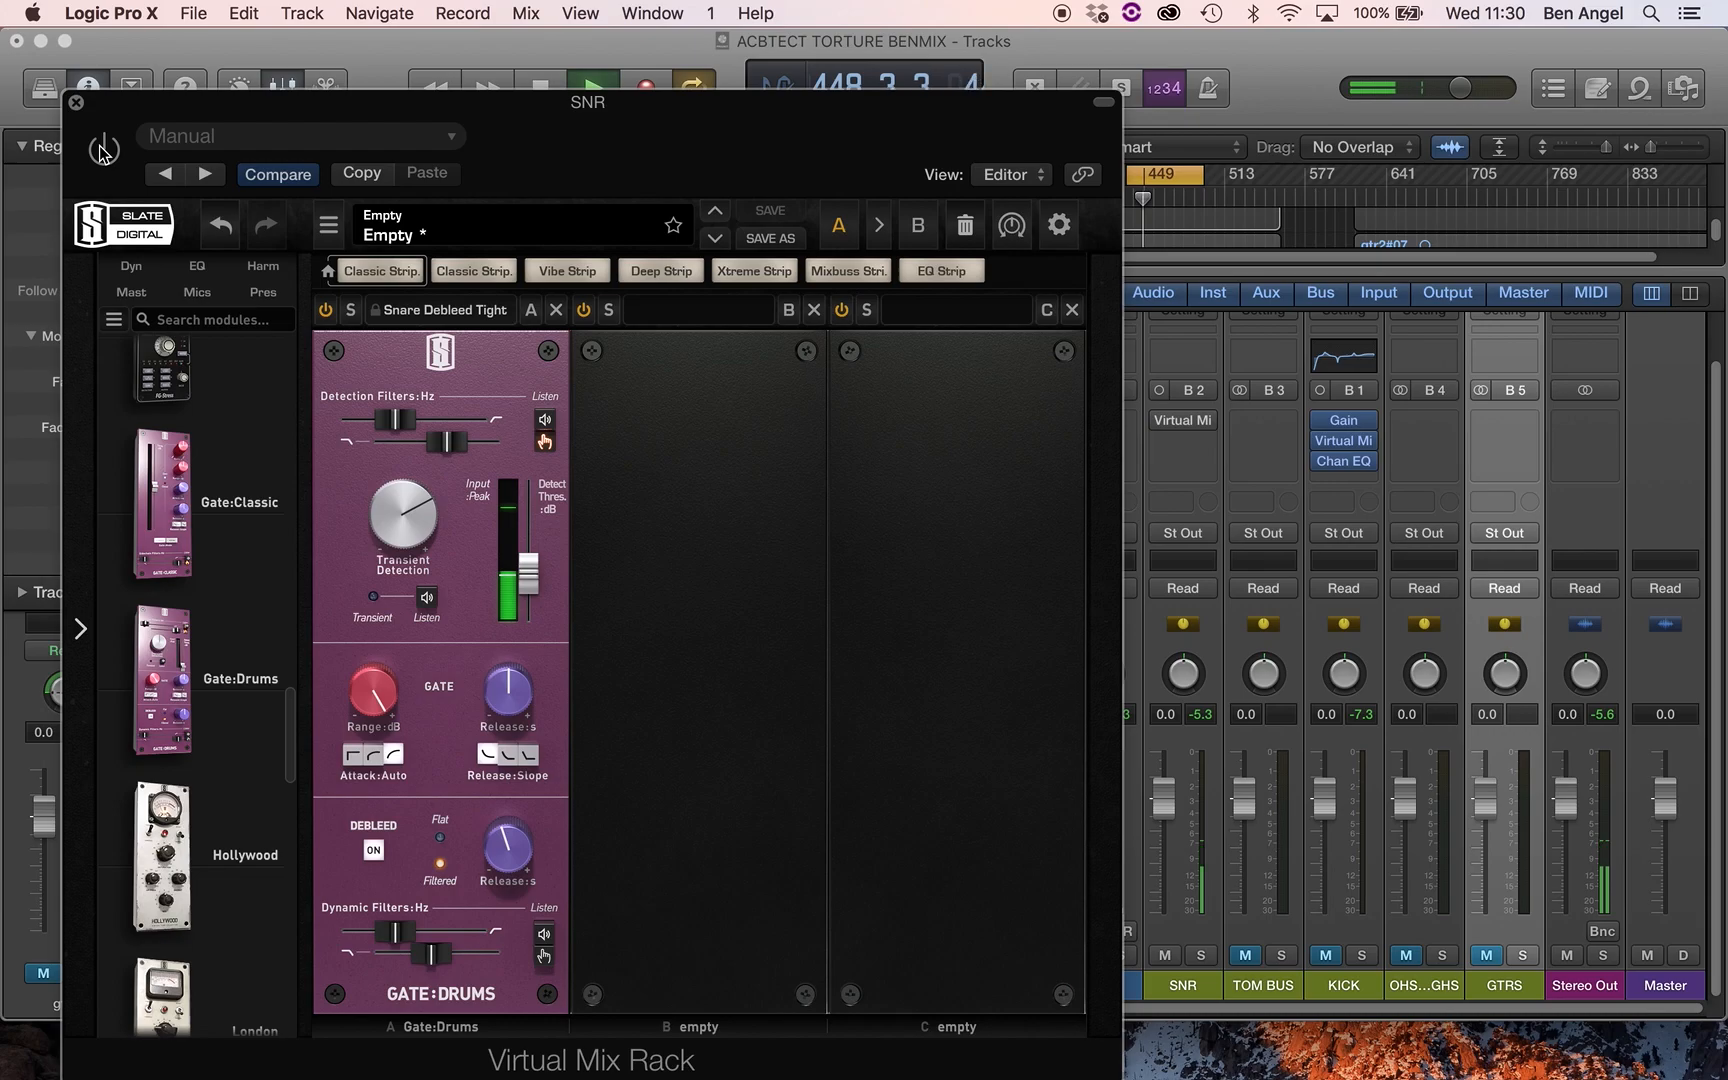
{"action": "left_click", "coordinate": [103, 150]}
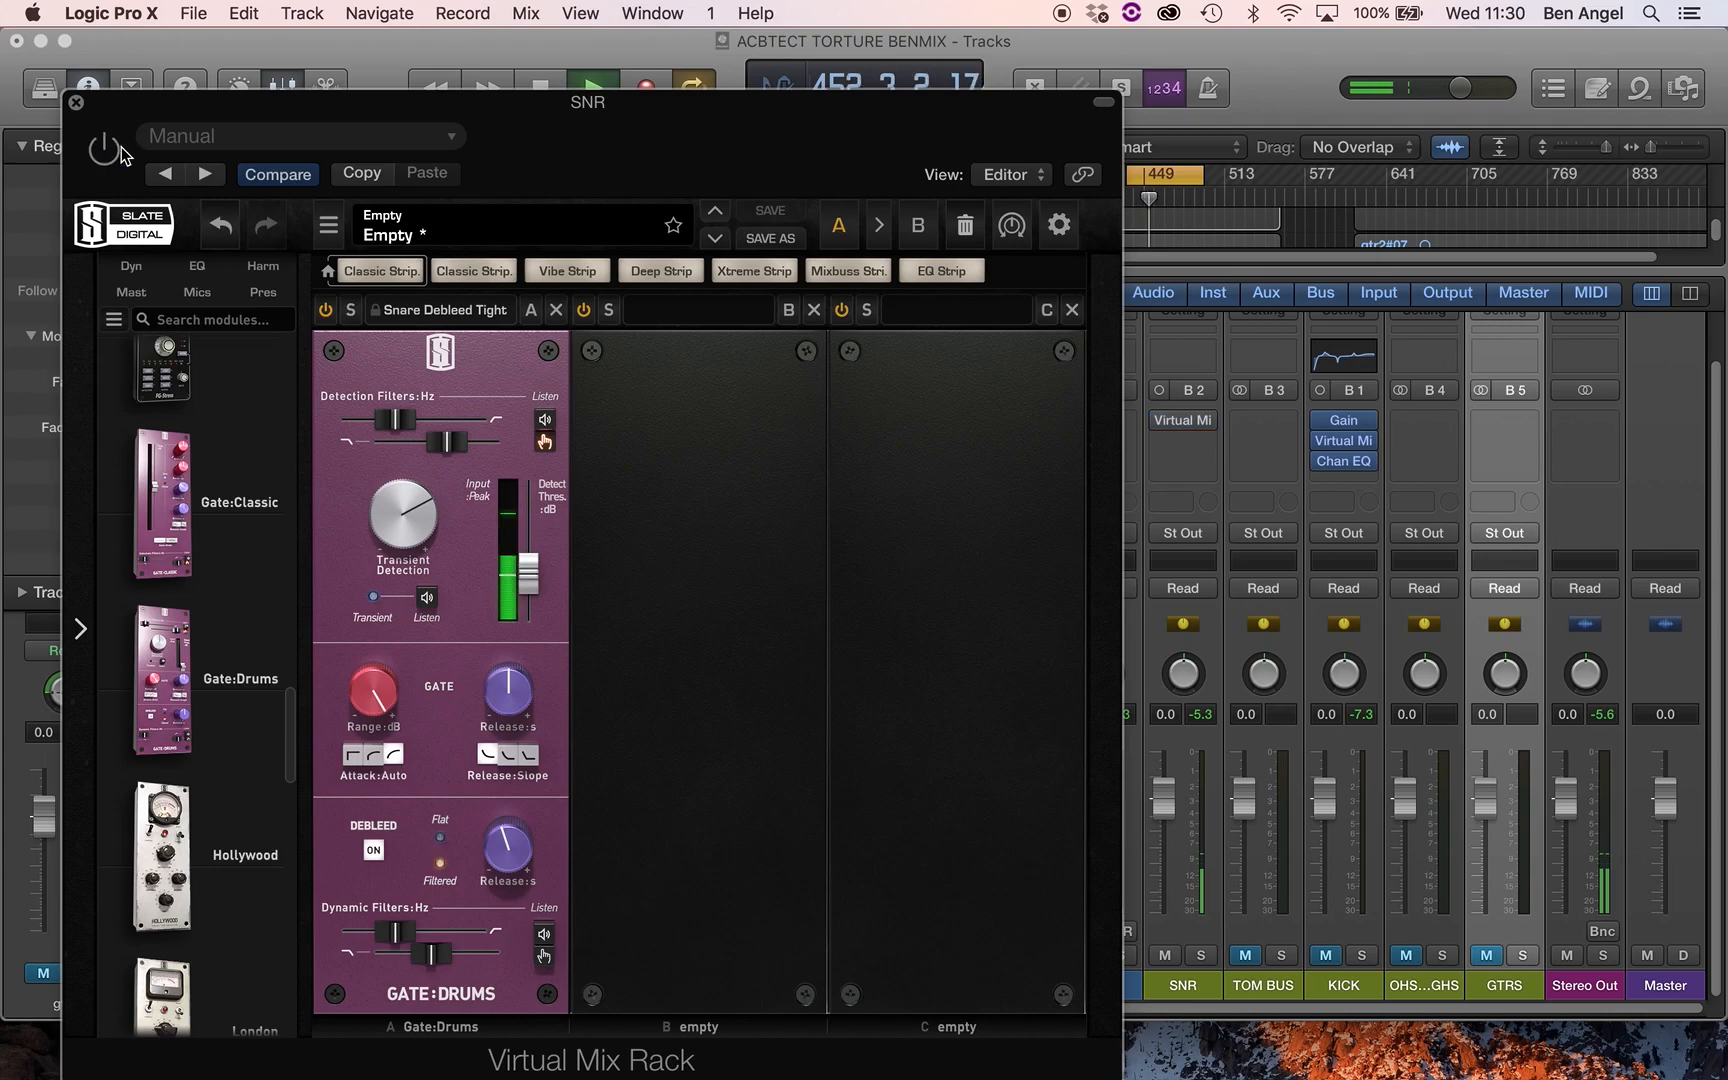
{"action": "left_click", "coordinate": [478, 311]}
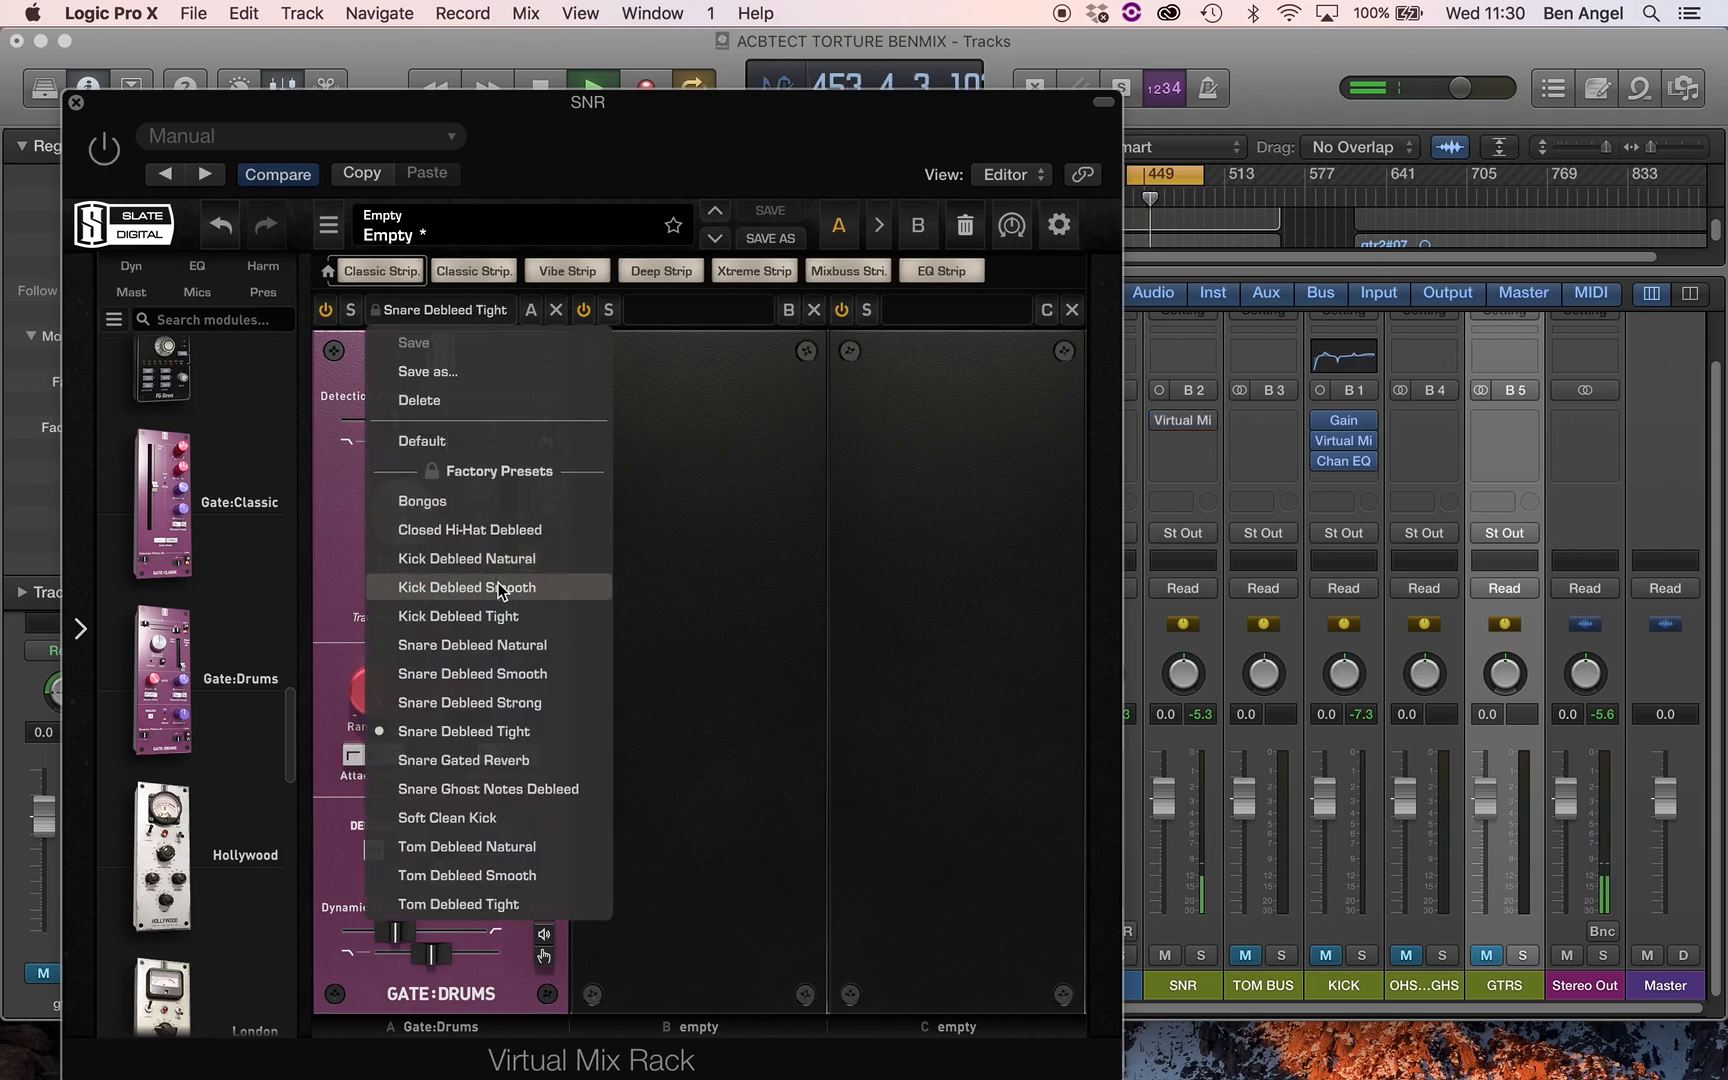
{"action": "left_click", "coordinate": [486, 651]}
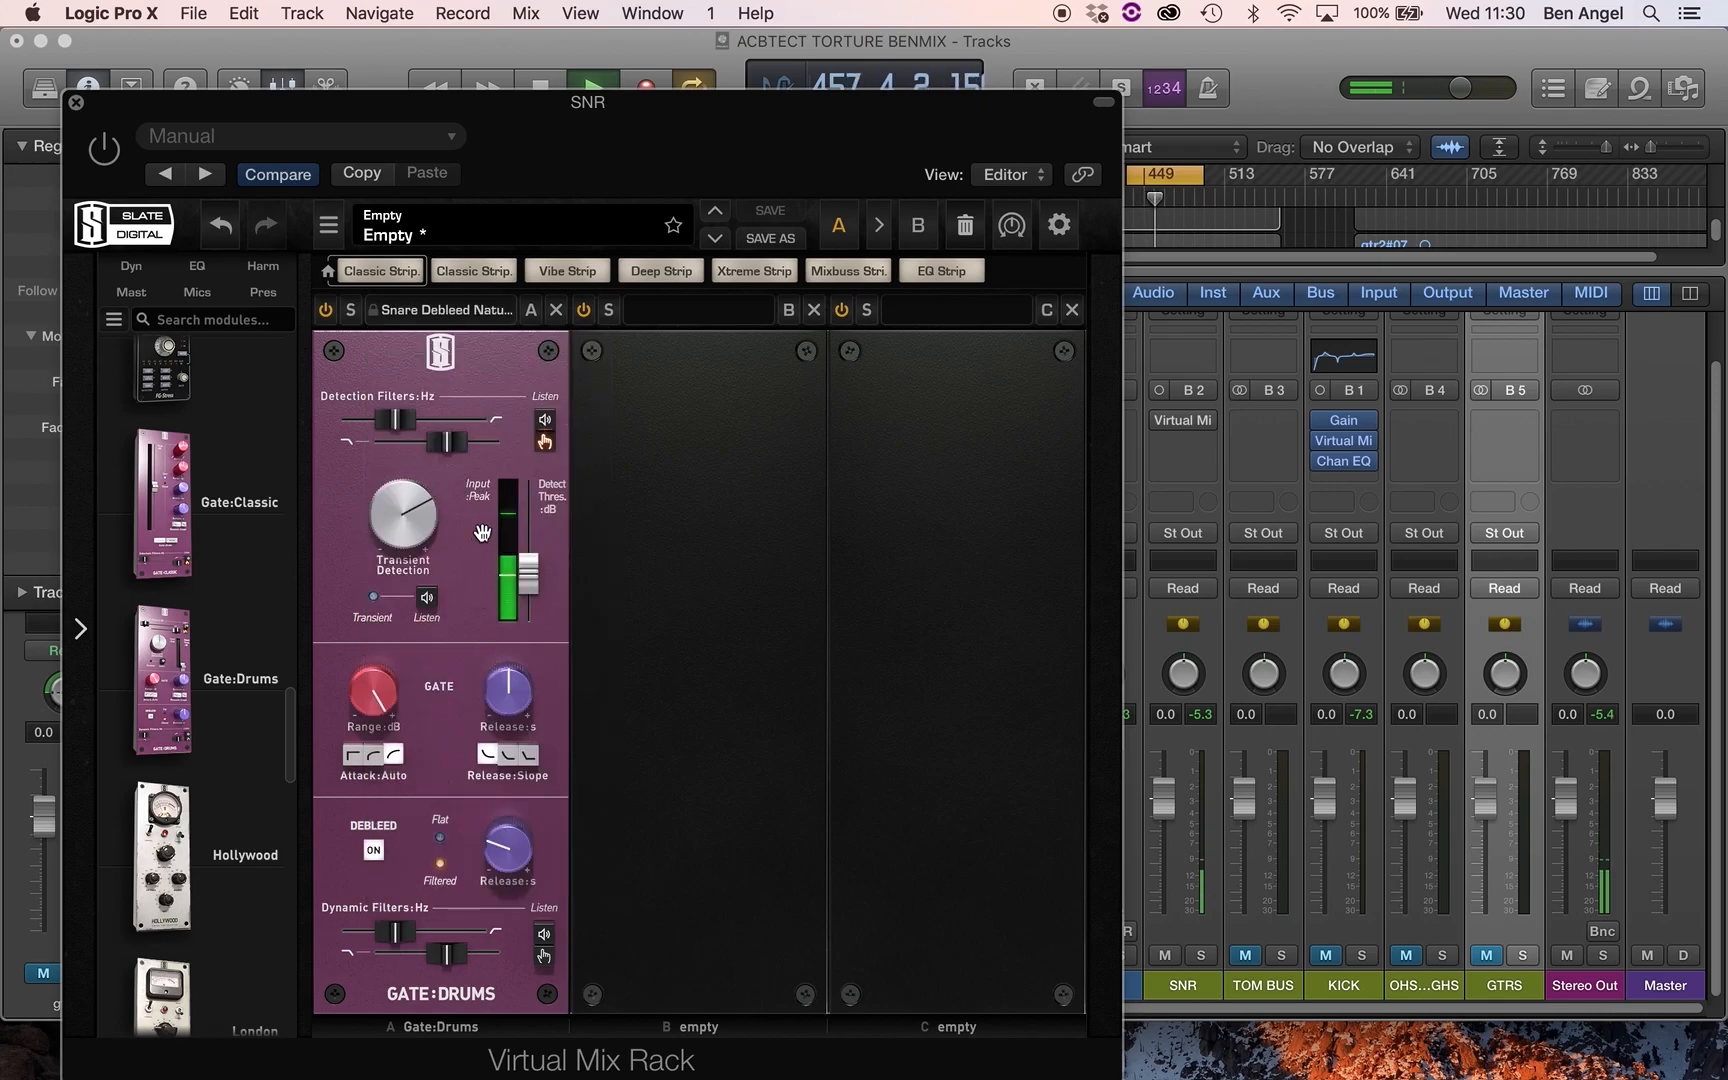
{"action": "left_click", "coordinate": [97, 153]}
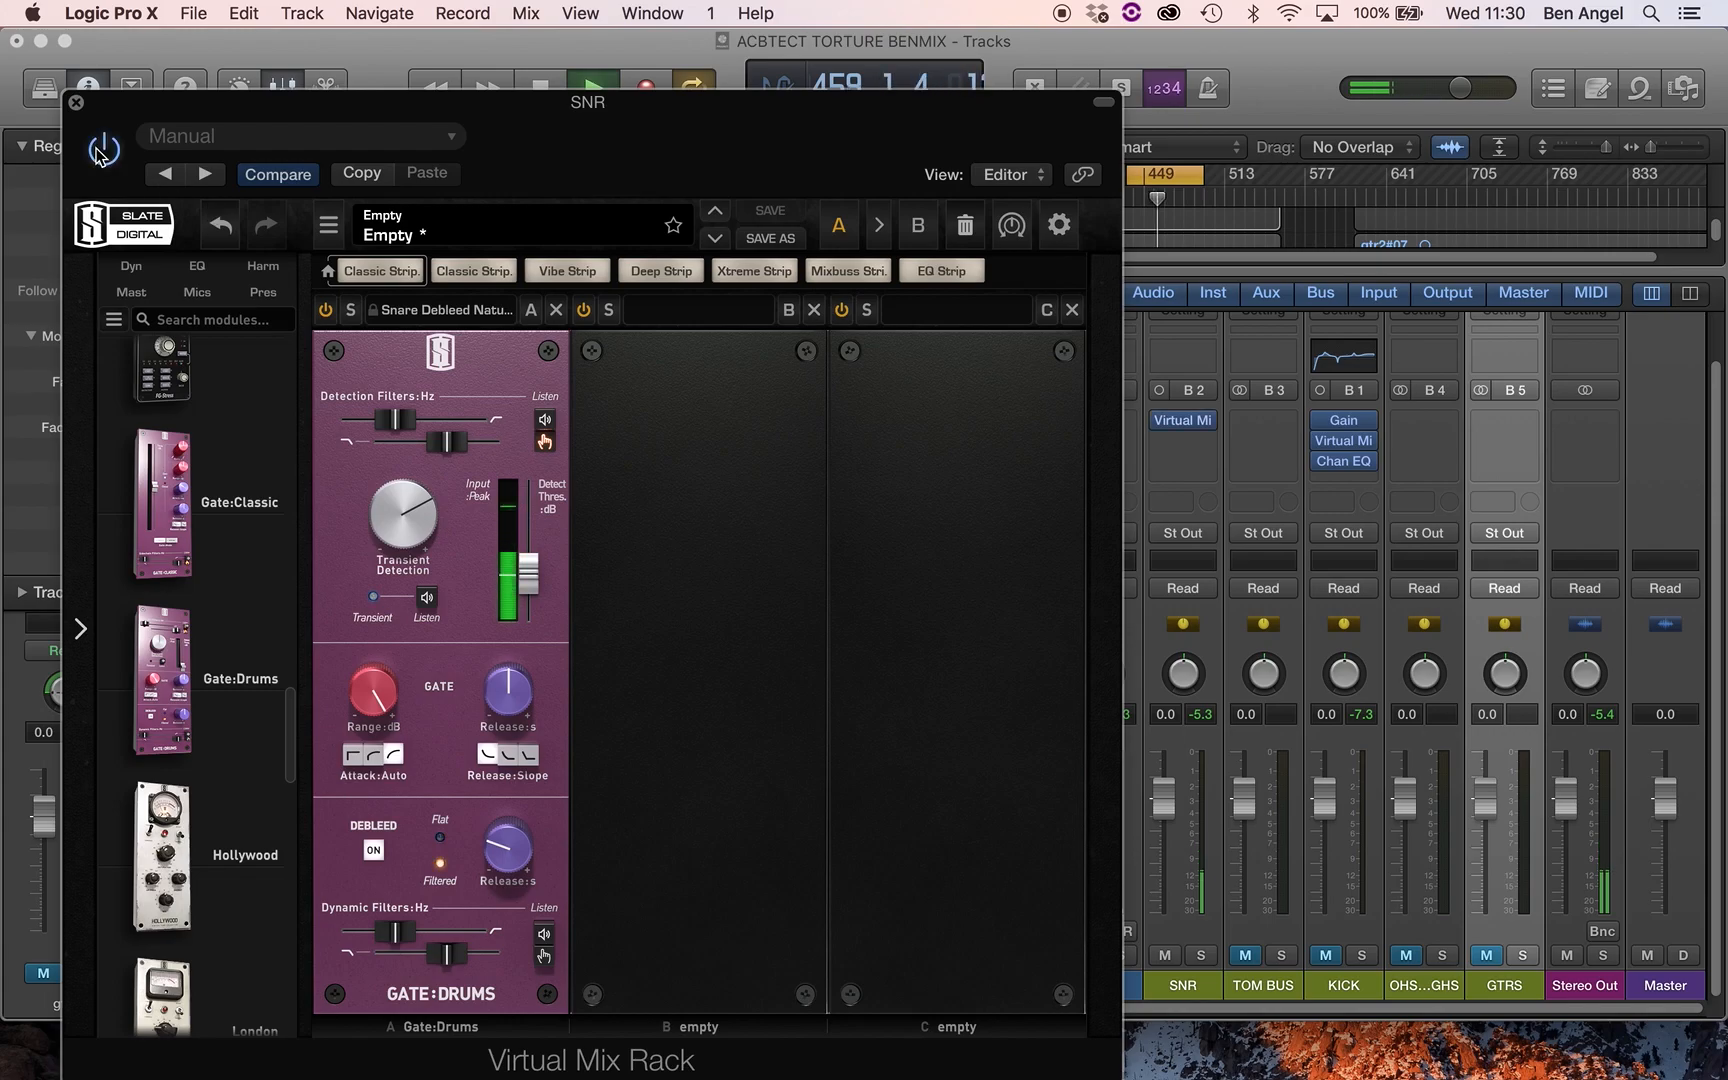
{"action": "left_click", "coordinate": [97, 153]}
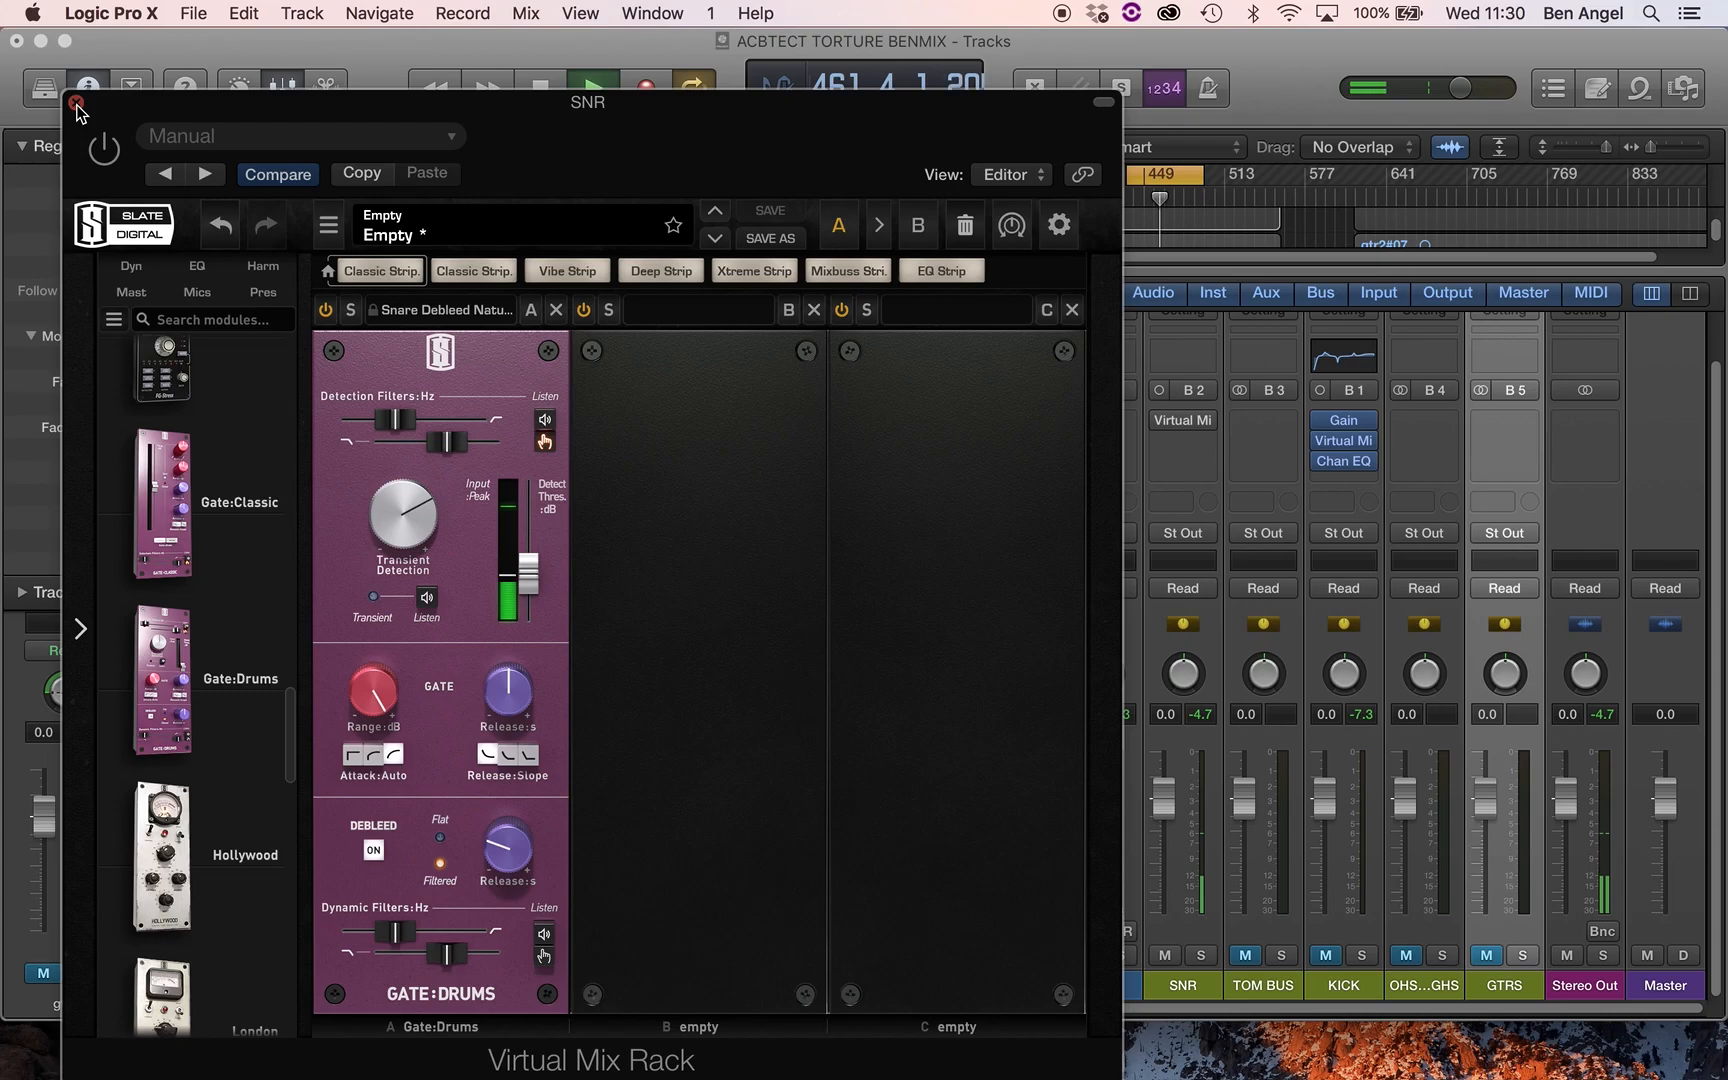
- Close Virtual Mix Rack, remove it from the SNR bus and stop playback
{"action": "left_click", "coordinate": [76, 104]}
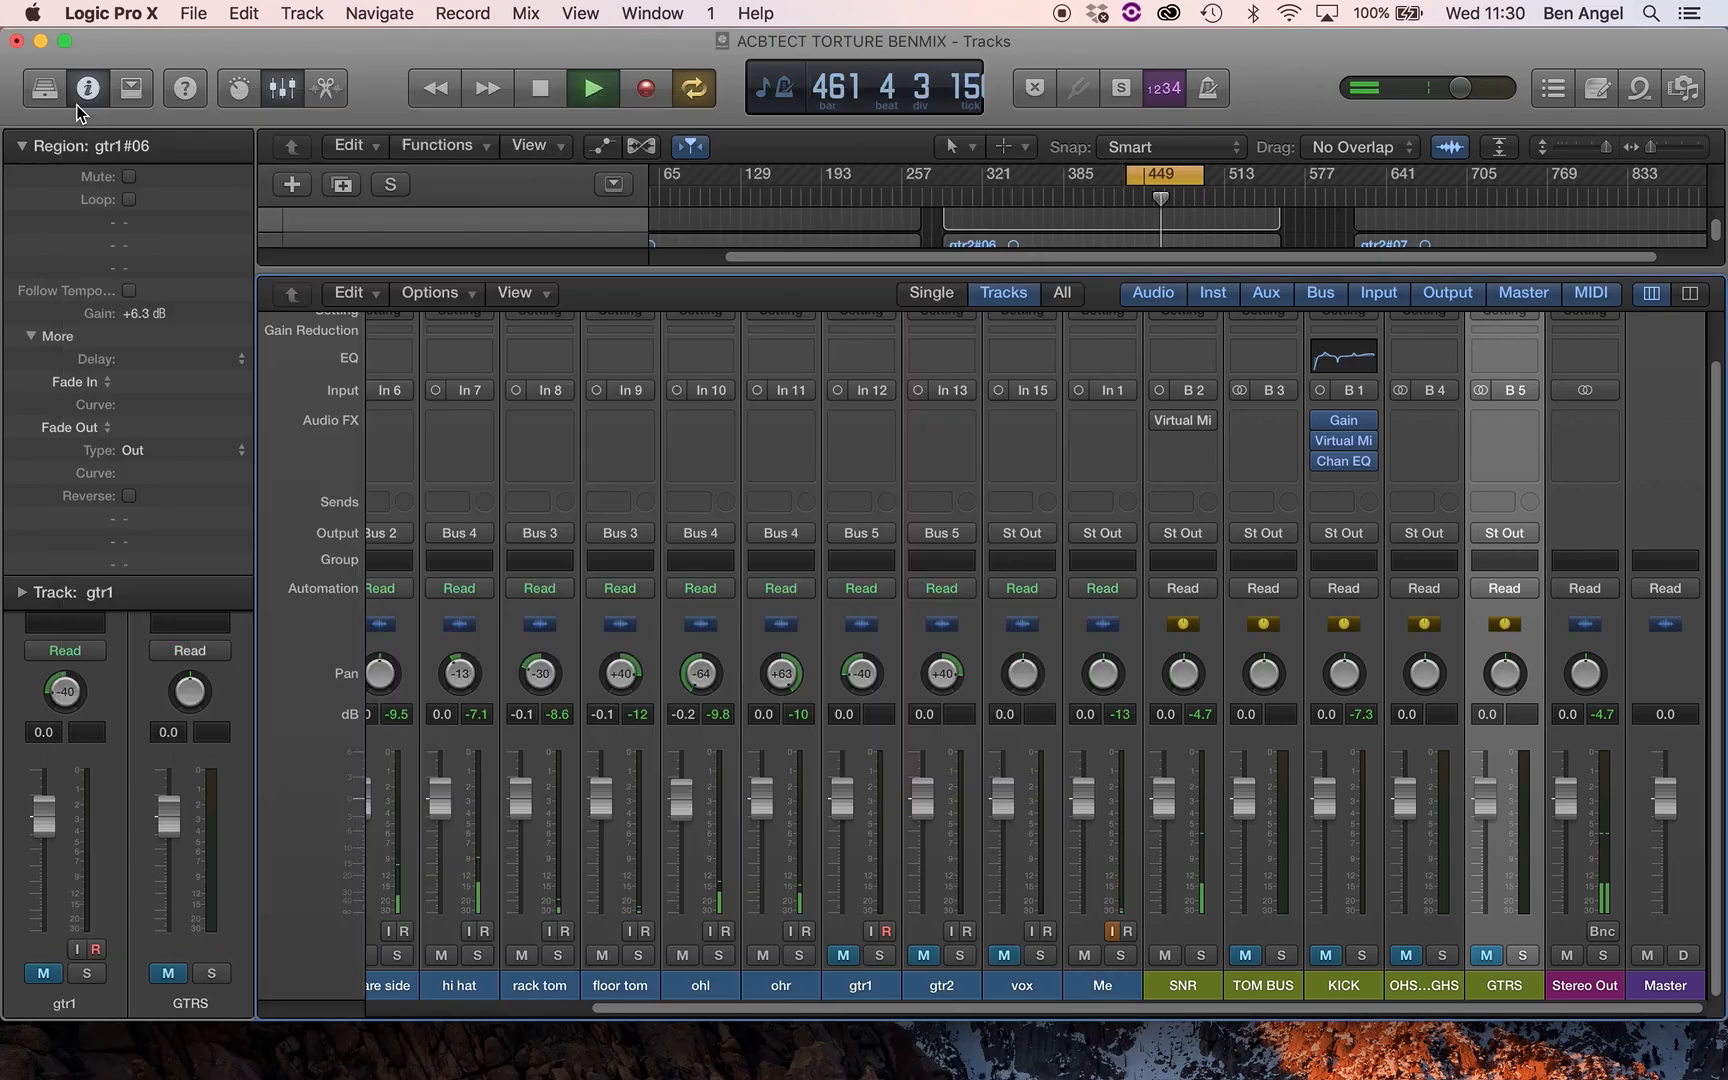
{"action": "left_click", "coordinate": [1207, 418]}
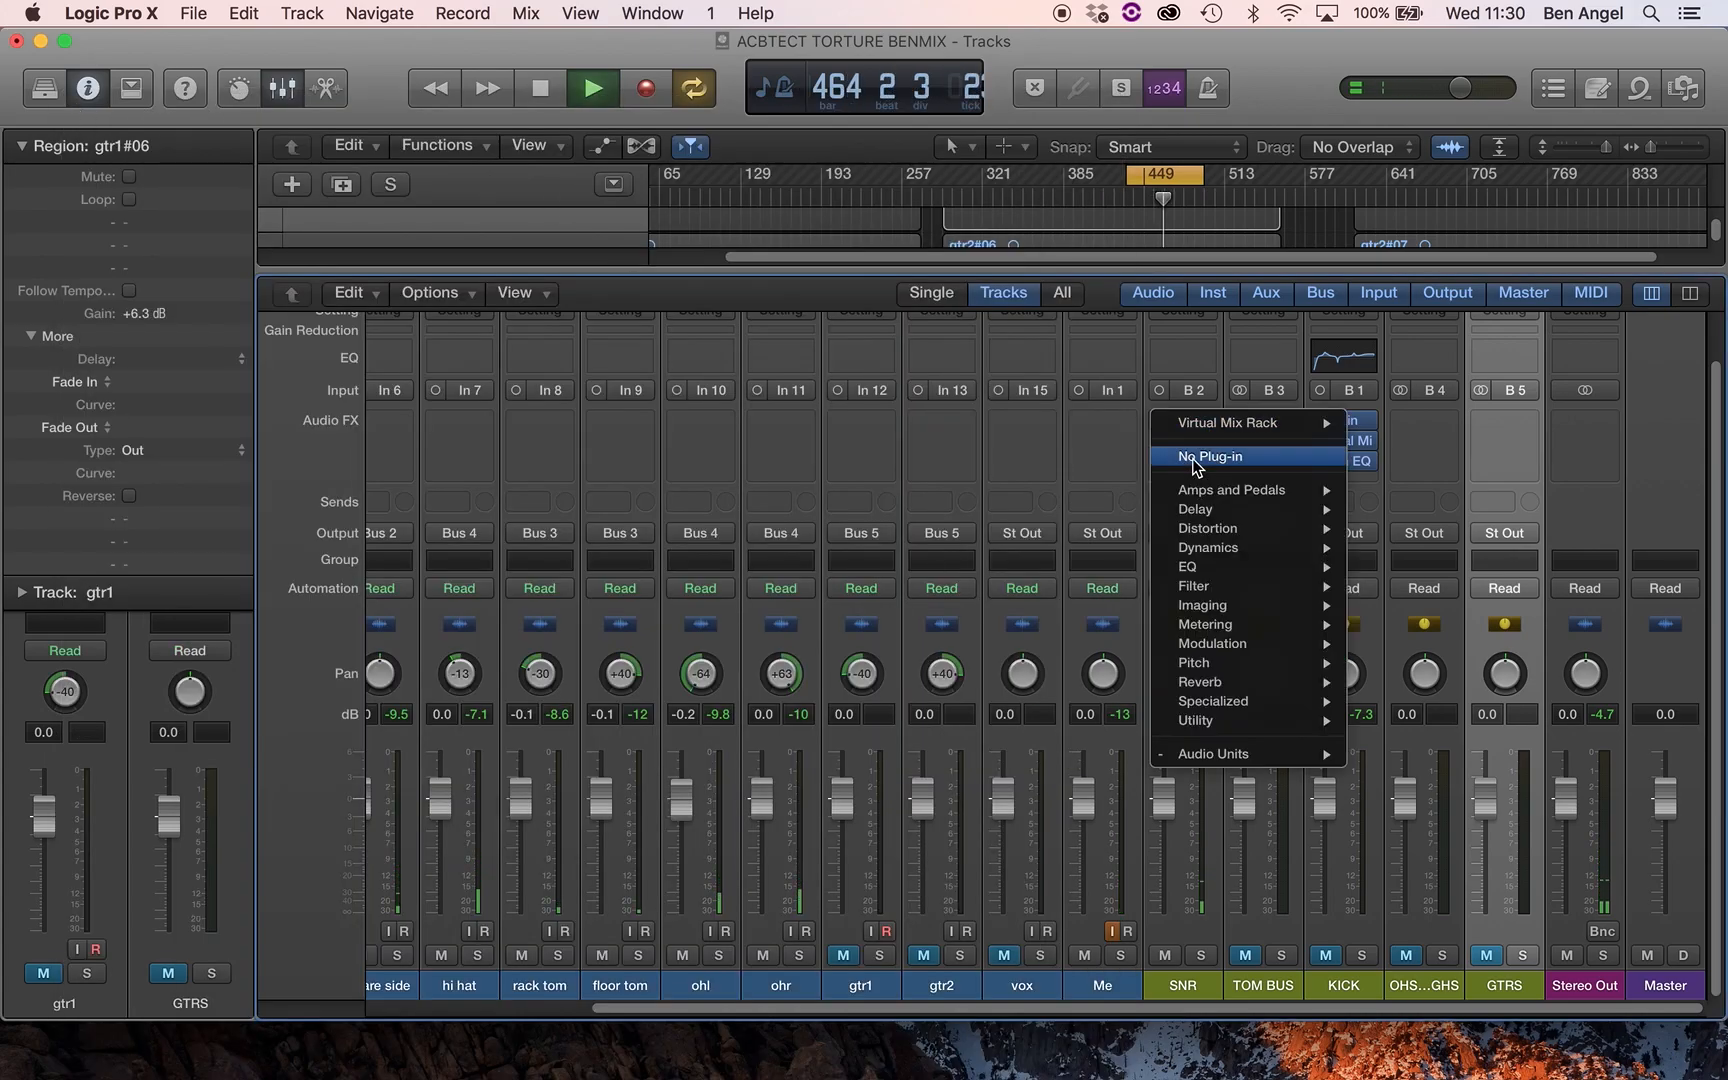
{"action": "left_click", "coordinate": [1193, 460]}
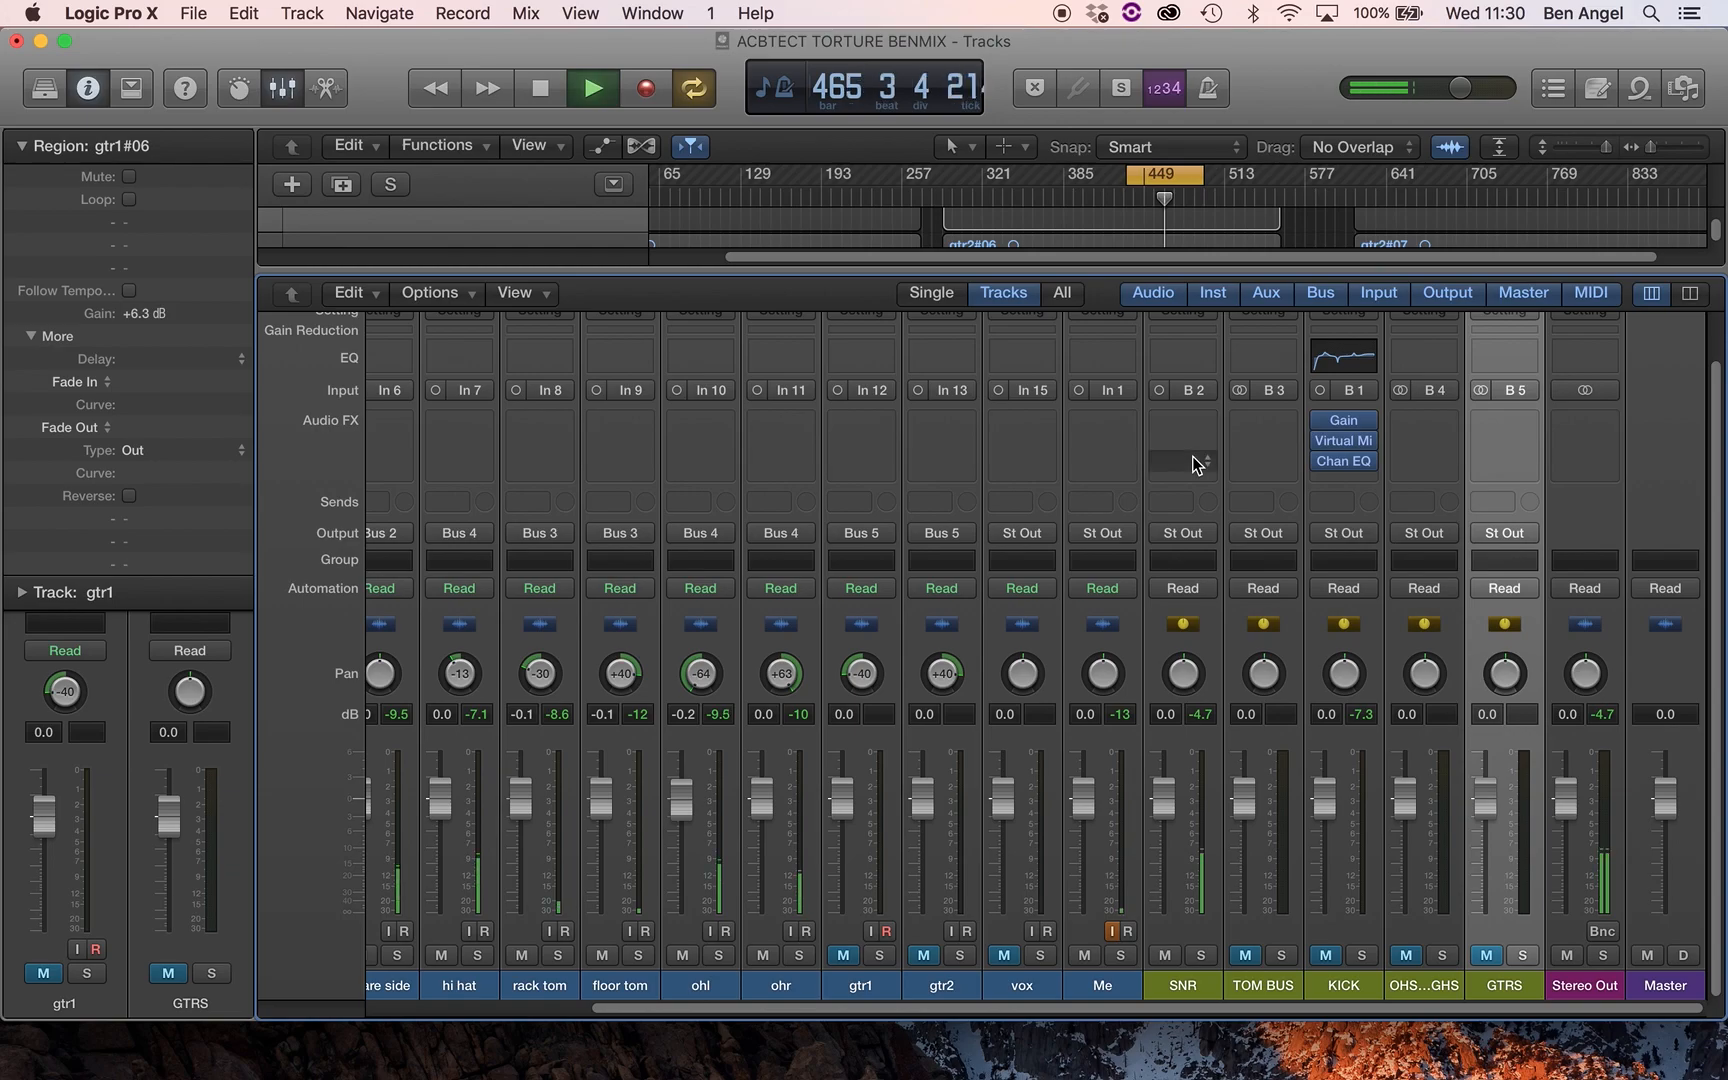
{"action": "key", "text": "space"}
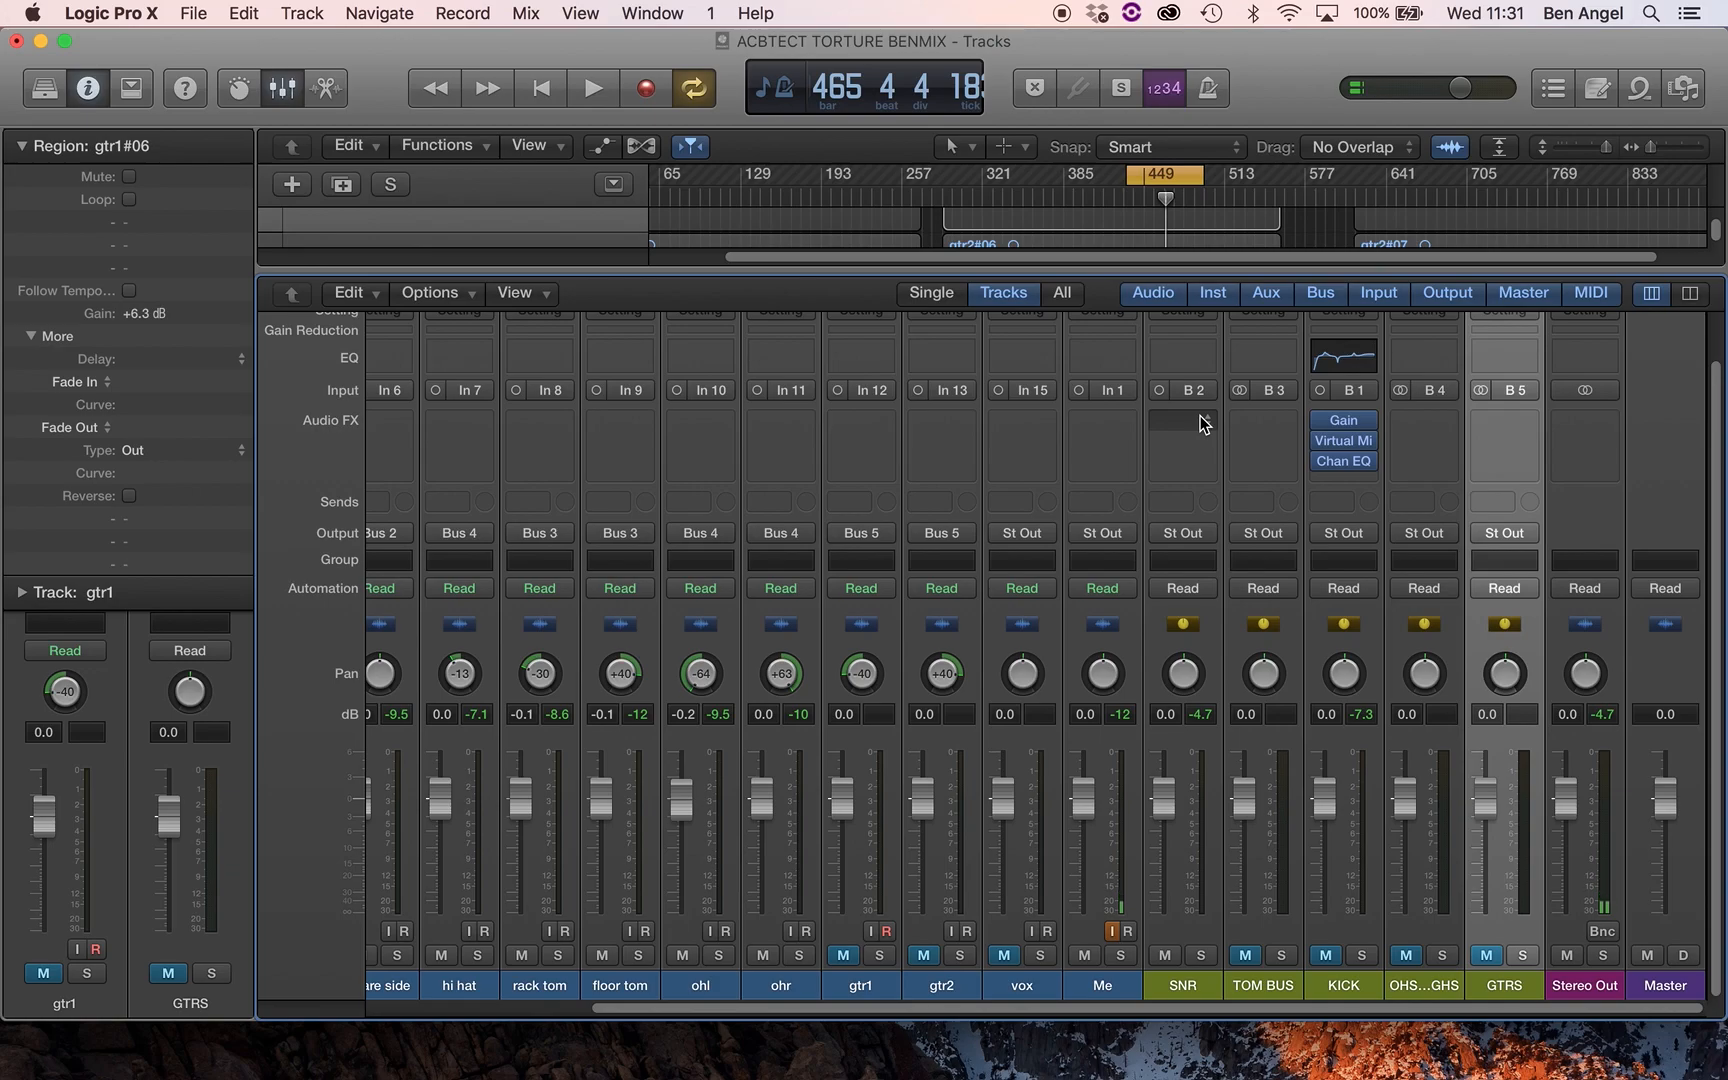
- Add a Channel EQ to the SNR bus during playback and enable its low cut at 51 Hz with a 48 dB/Oct slope
{"action": "key", "text": "space"}
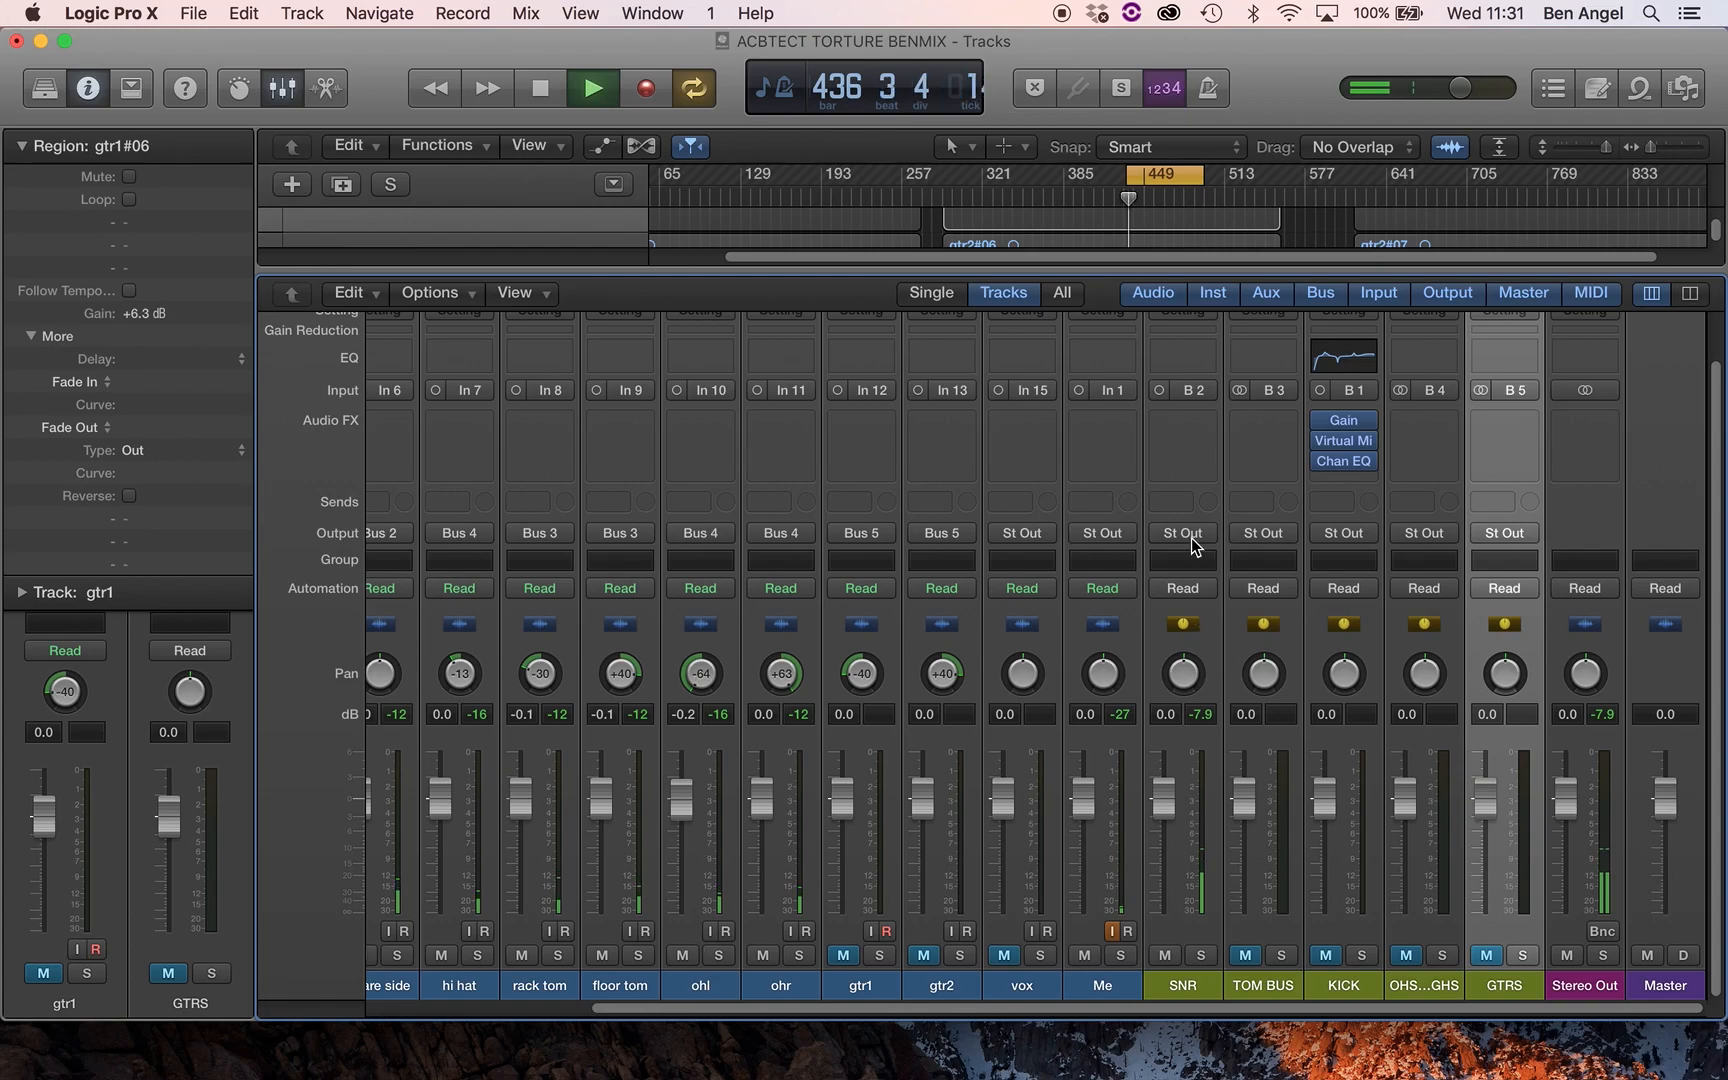
{"action": "left_click", "coordinate": [1179, 354]}
{"action": "left_click", "coordinate": [1179, 356]}
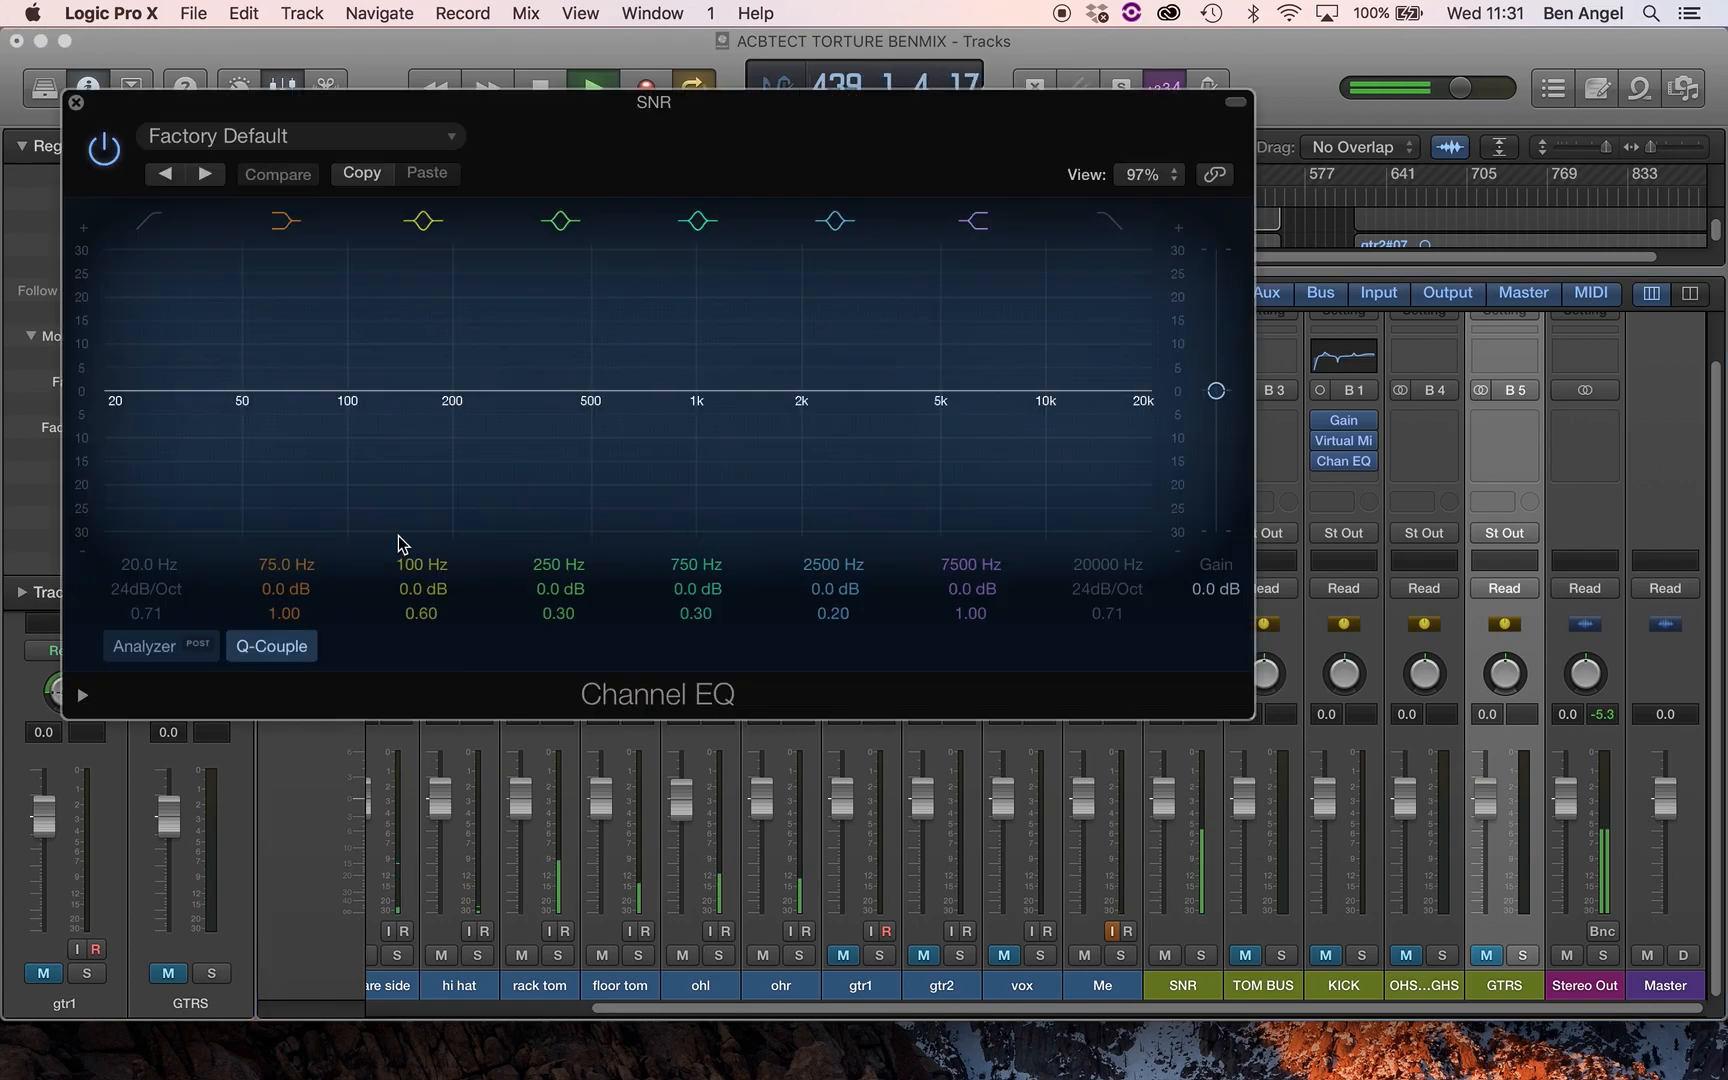
{"action": "left_click", "coordinate": [152, 222]}
{"action": "left_click_drag", "start_coordinate": [136, 598], "coordinate": [143, 592]}
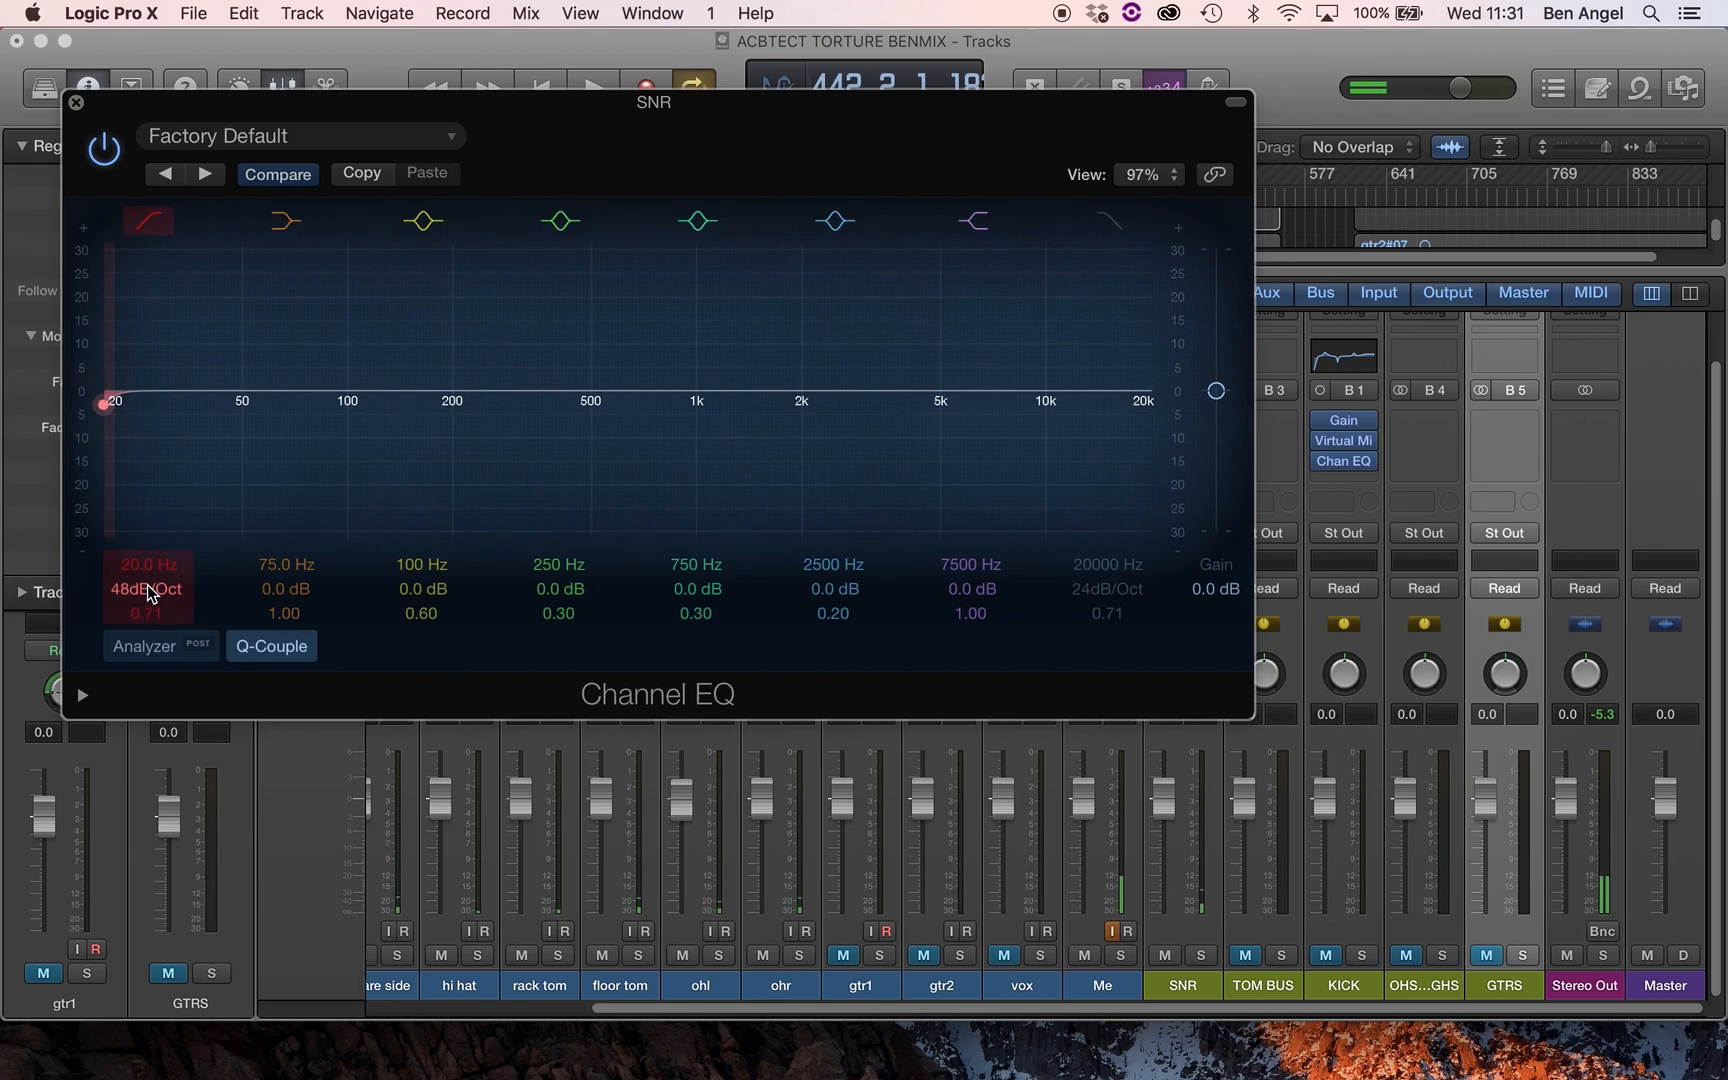
{"action": "mouse_move", "coordinate": [150, 570]}
{"action": "left_mouse_down"}
{"action": "mouse_move", "coordinate": [152, 505]}
{"action": "mouse_move", "coordinate": [147, 635]}
{"action": "mouse_move", "coordinate": [143, 558]}
{"action": "left_mouse_up"}
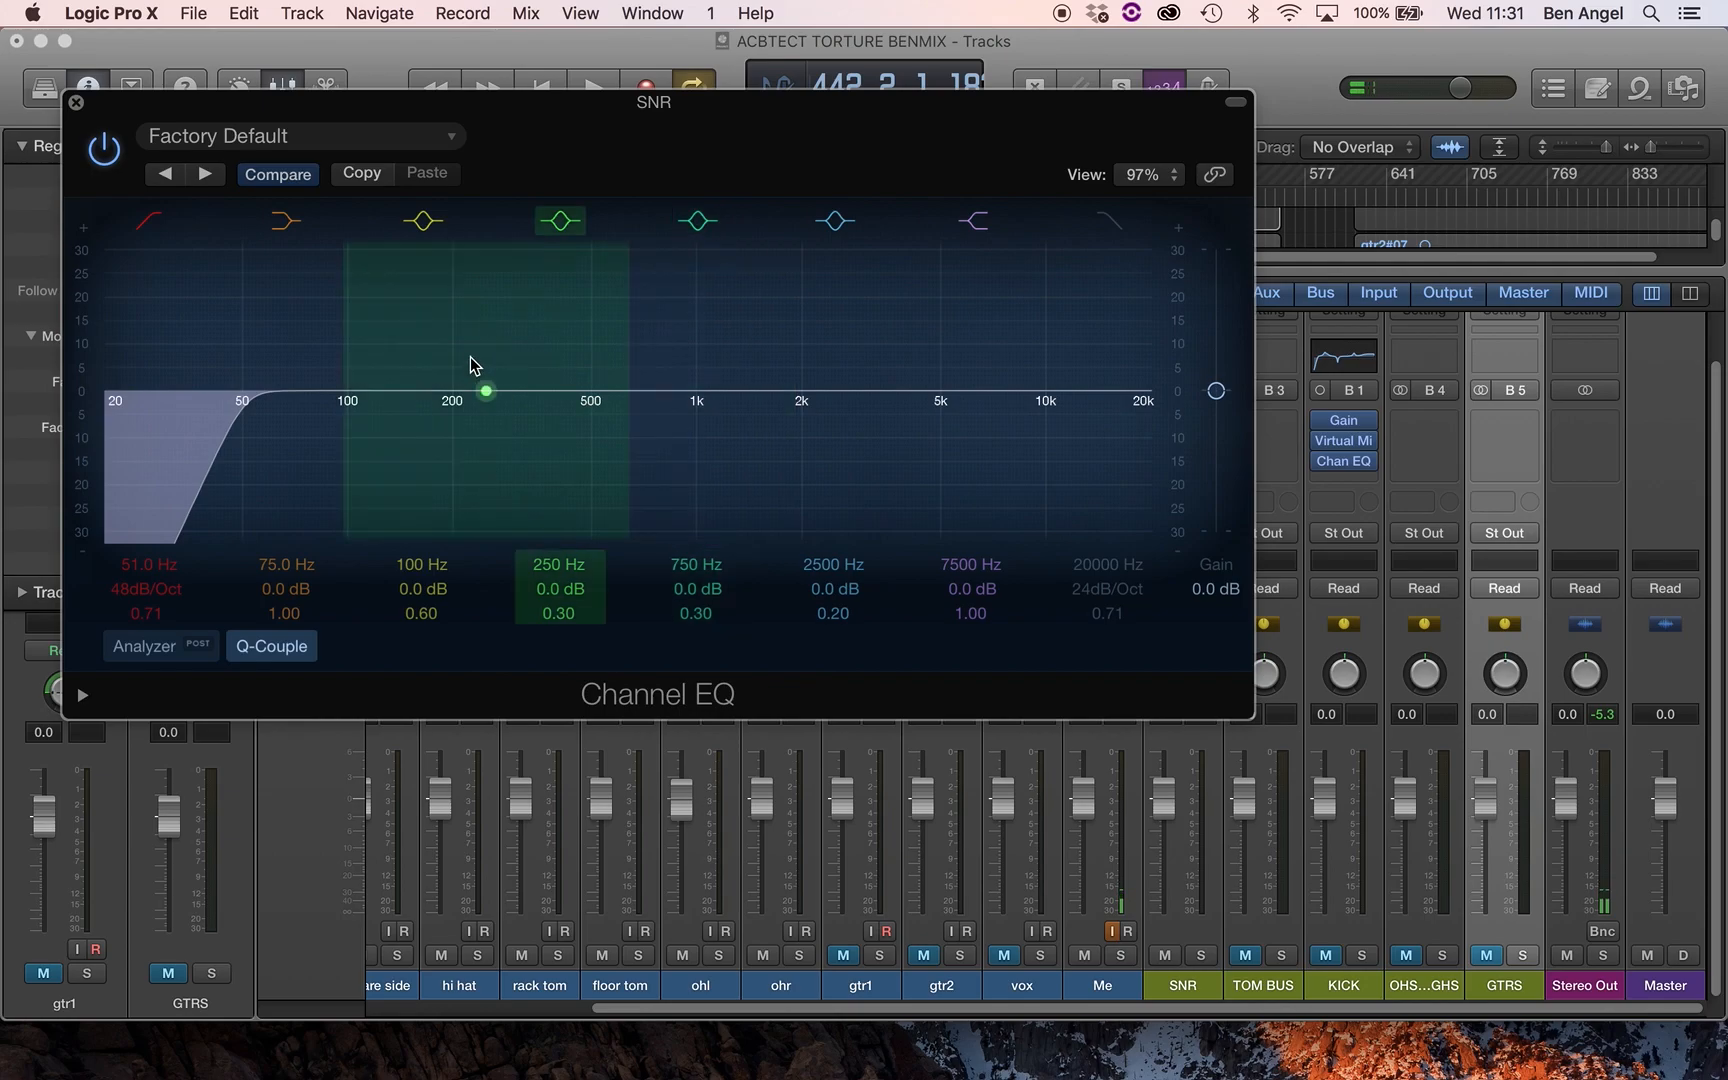
- Resume playback and turn the snare EQ's 250 Hz band into a +3.5 dB boost at 152 Hz with Q 0.79
{"action": "key", "text": "space"}
{"action": "left_click_drag", "start_coordinate": [487, 393], "coordinate": [411, 372]}
{"action": "left_click_drag", "start_coordinate": [556, 607], "coordinate": [556, 577]}
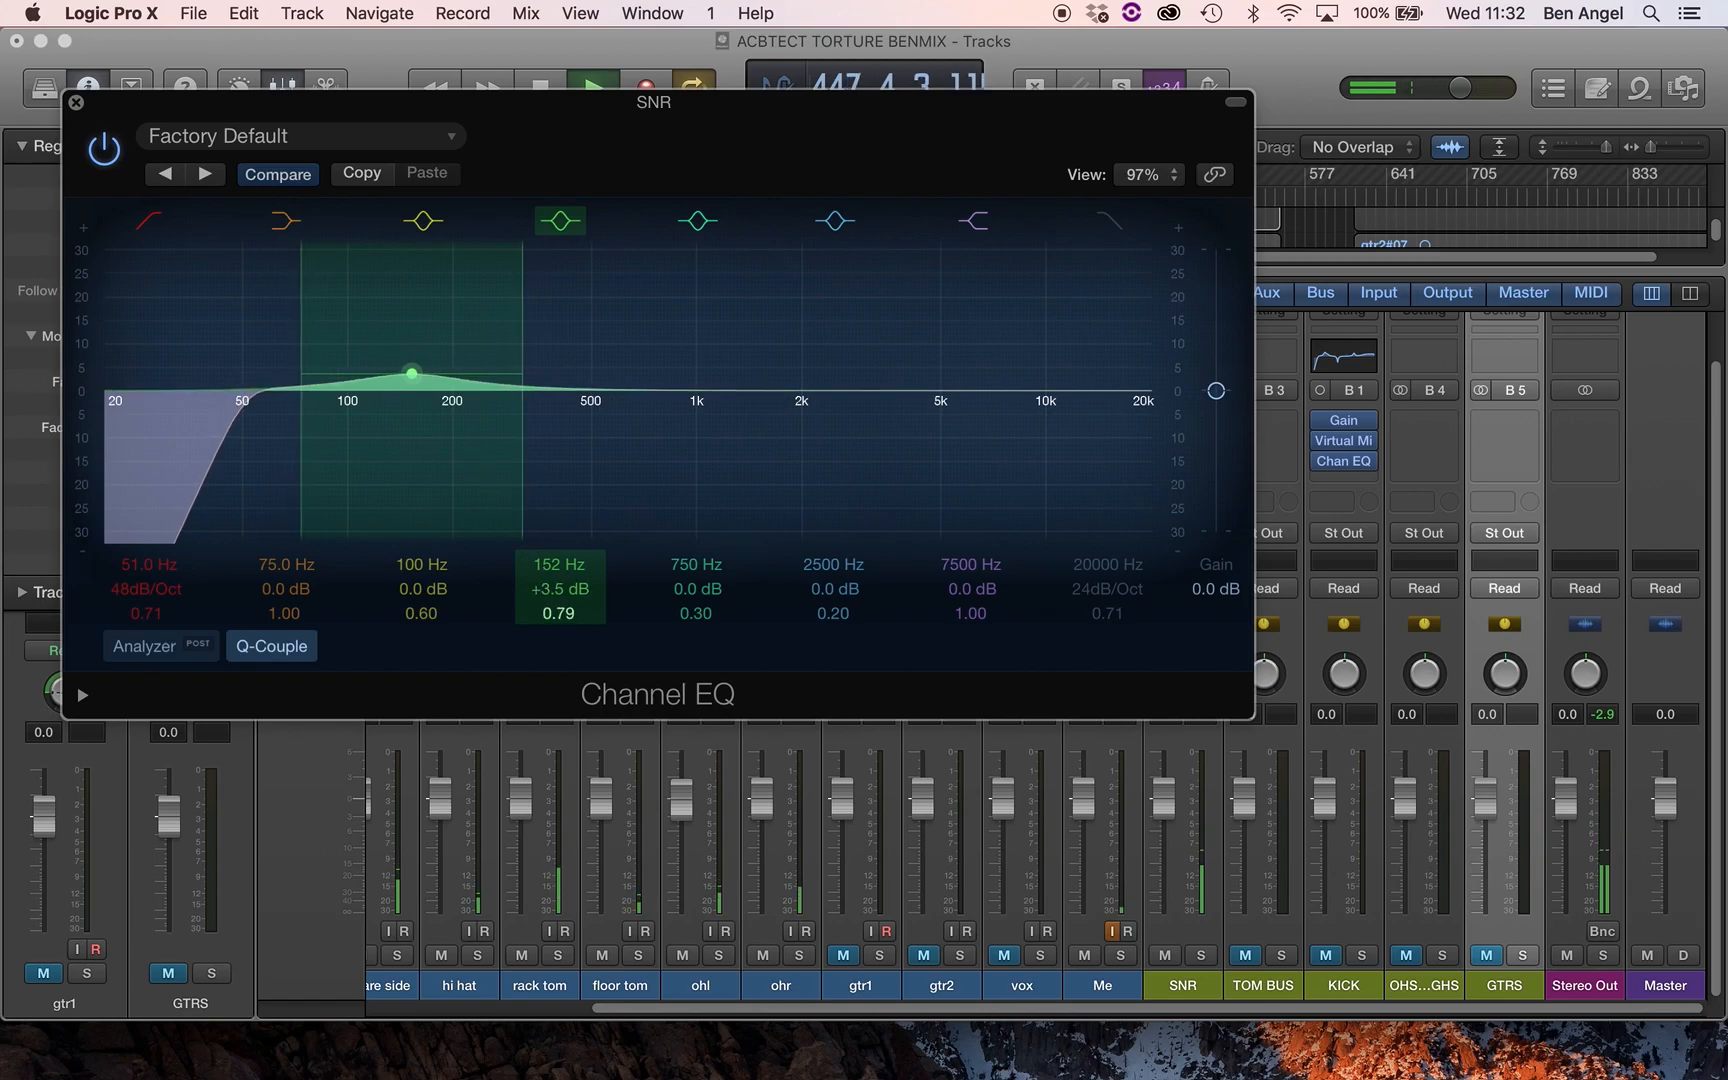
- Stop playback and close the SNR bus's Channel EQ window
{"action": "key", "text": "space"}
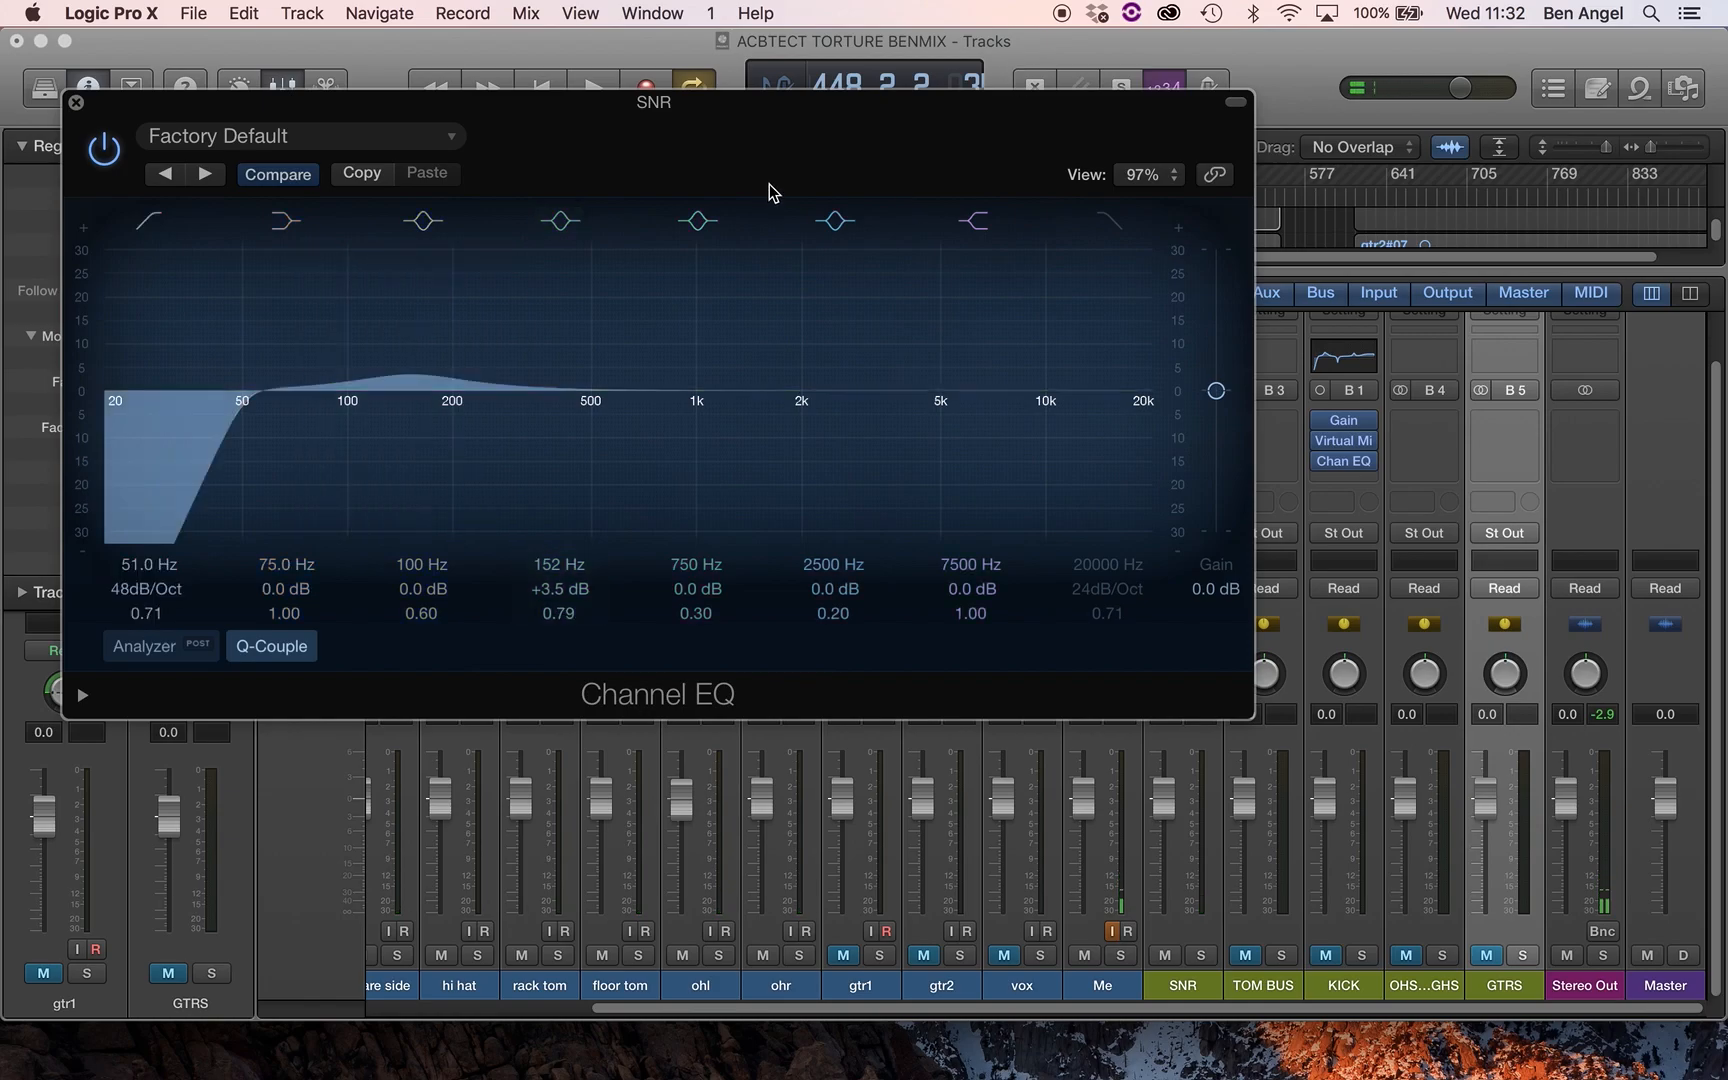
{"action": "left_click_drag", "start_coordinate": [760, 108], "coordinate": [1127, 154]}
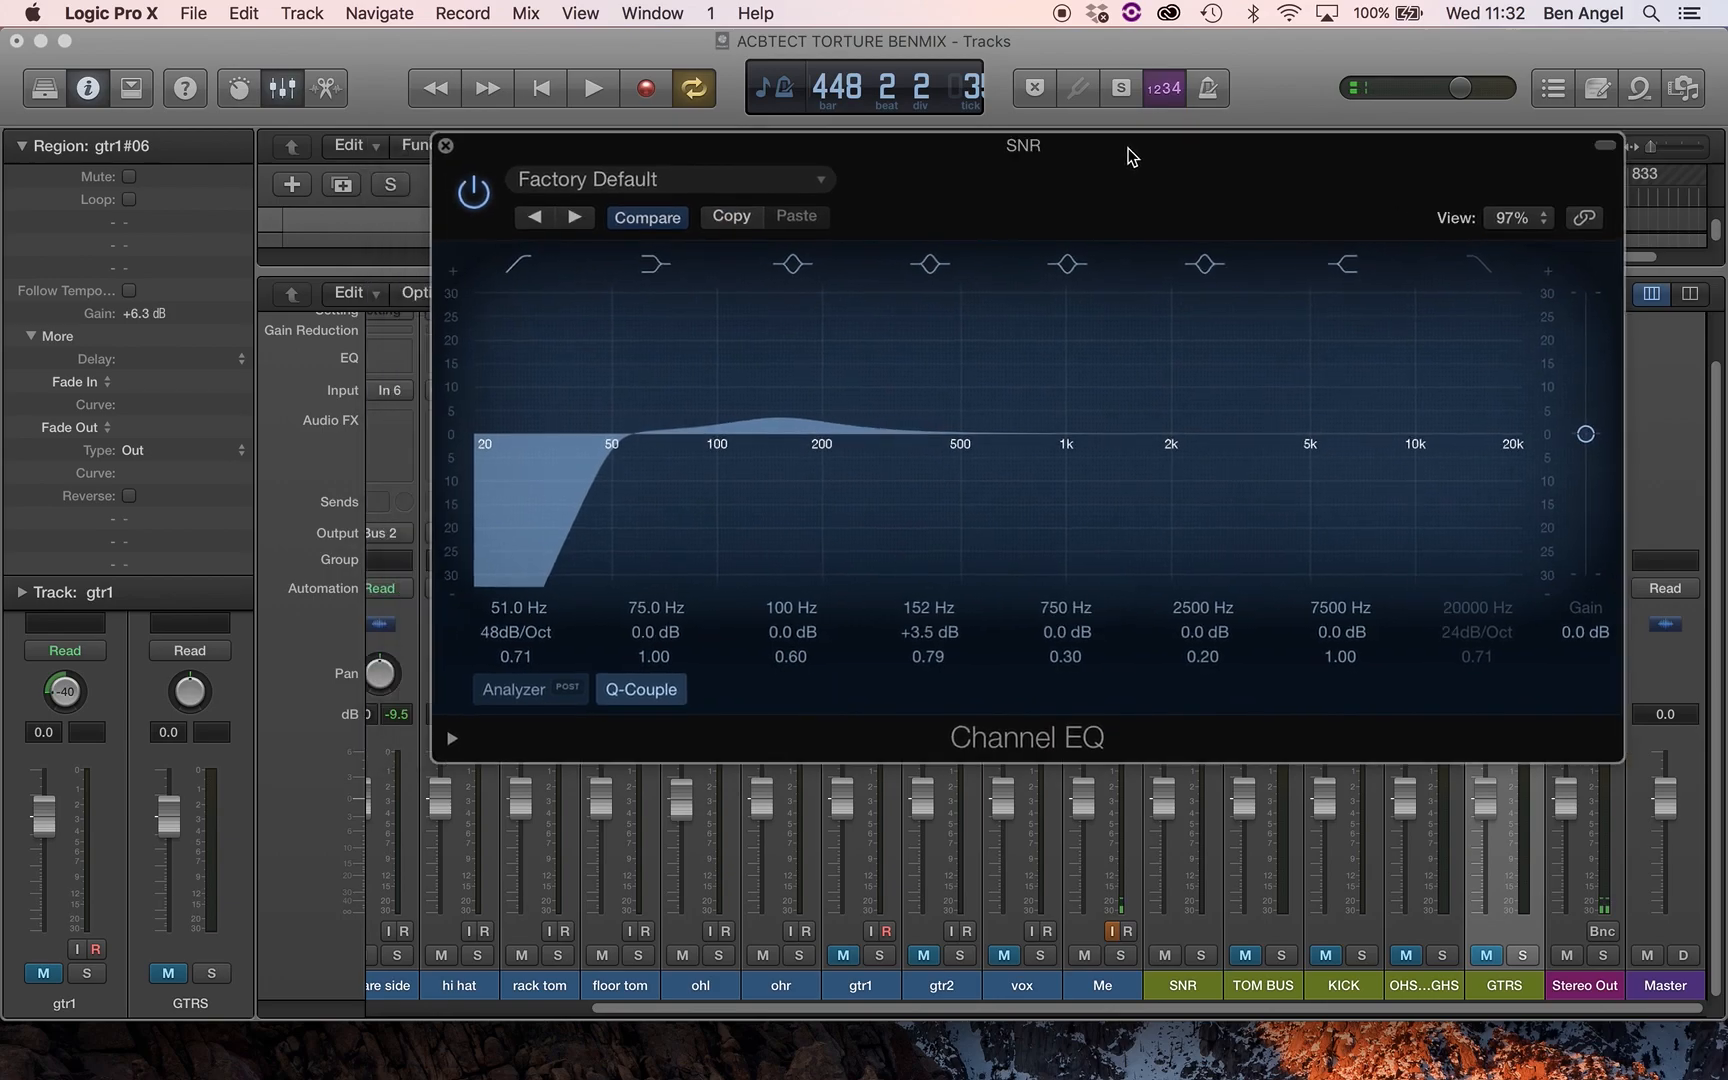
{"action": "left_click", "coordinate": [446, 144]}
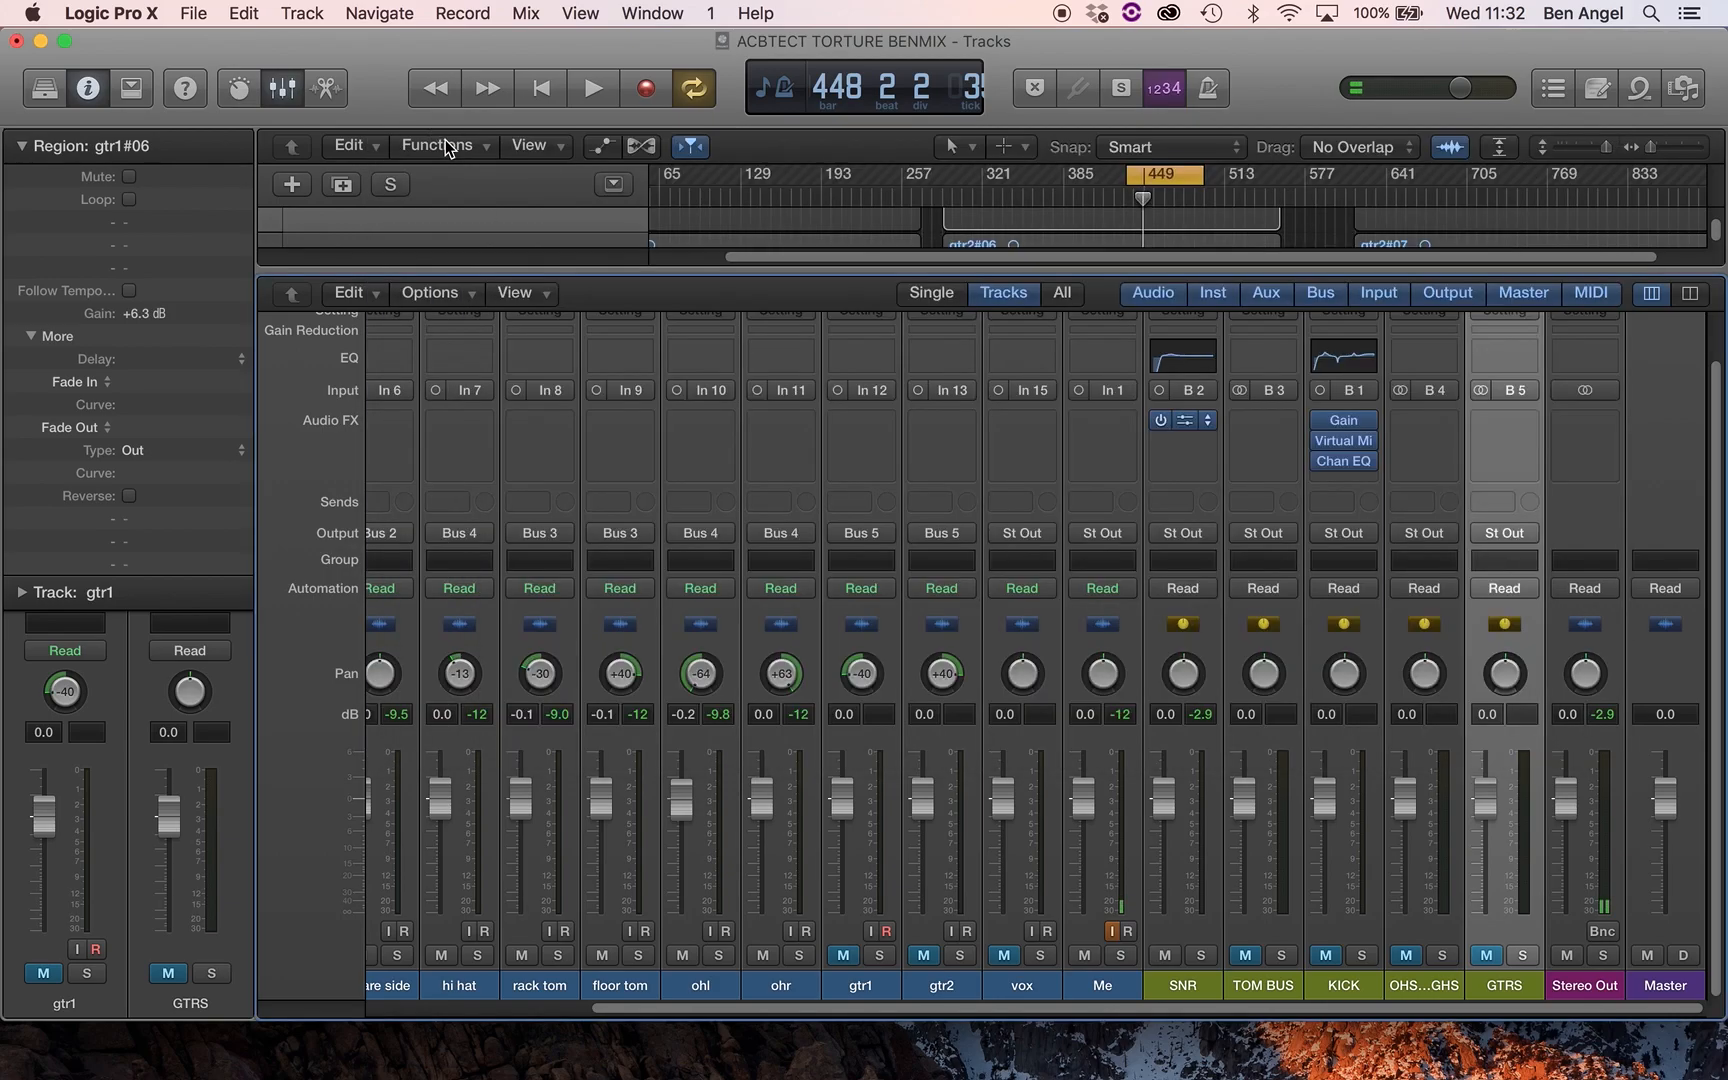
- Reopen the SNR bus's Channel EQ and move its window clear of the mixer's EQ thumbnails and the SNR insert slot
{"action": "left_click", "coordinate": [1183, 362]}
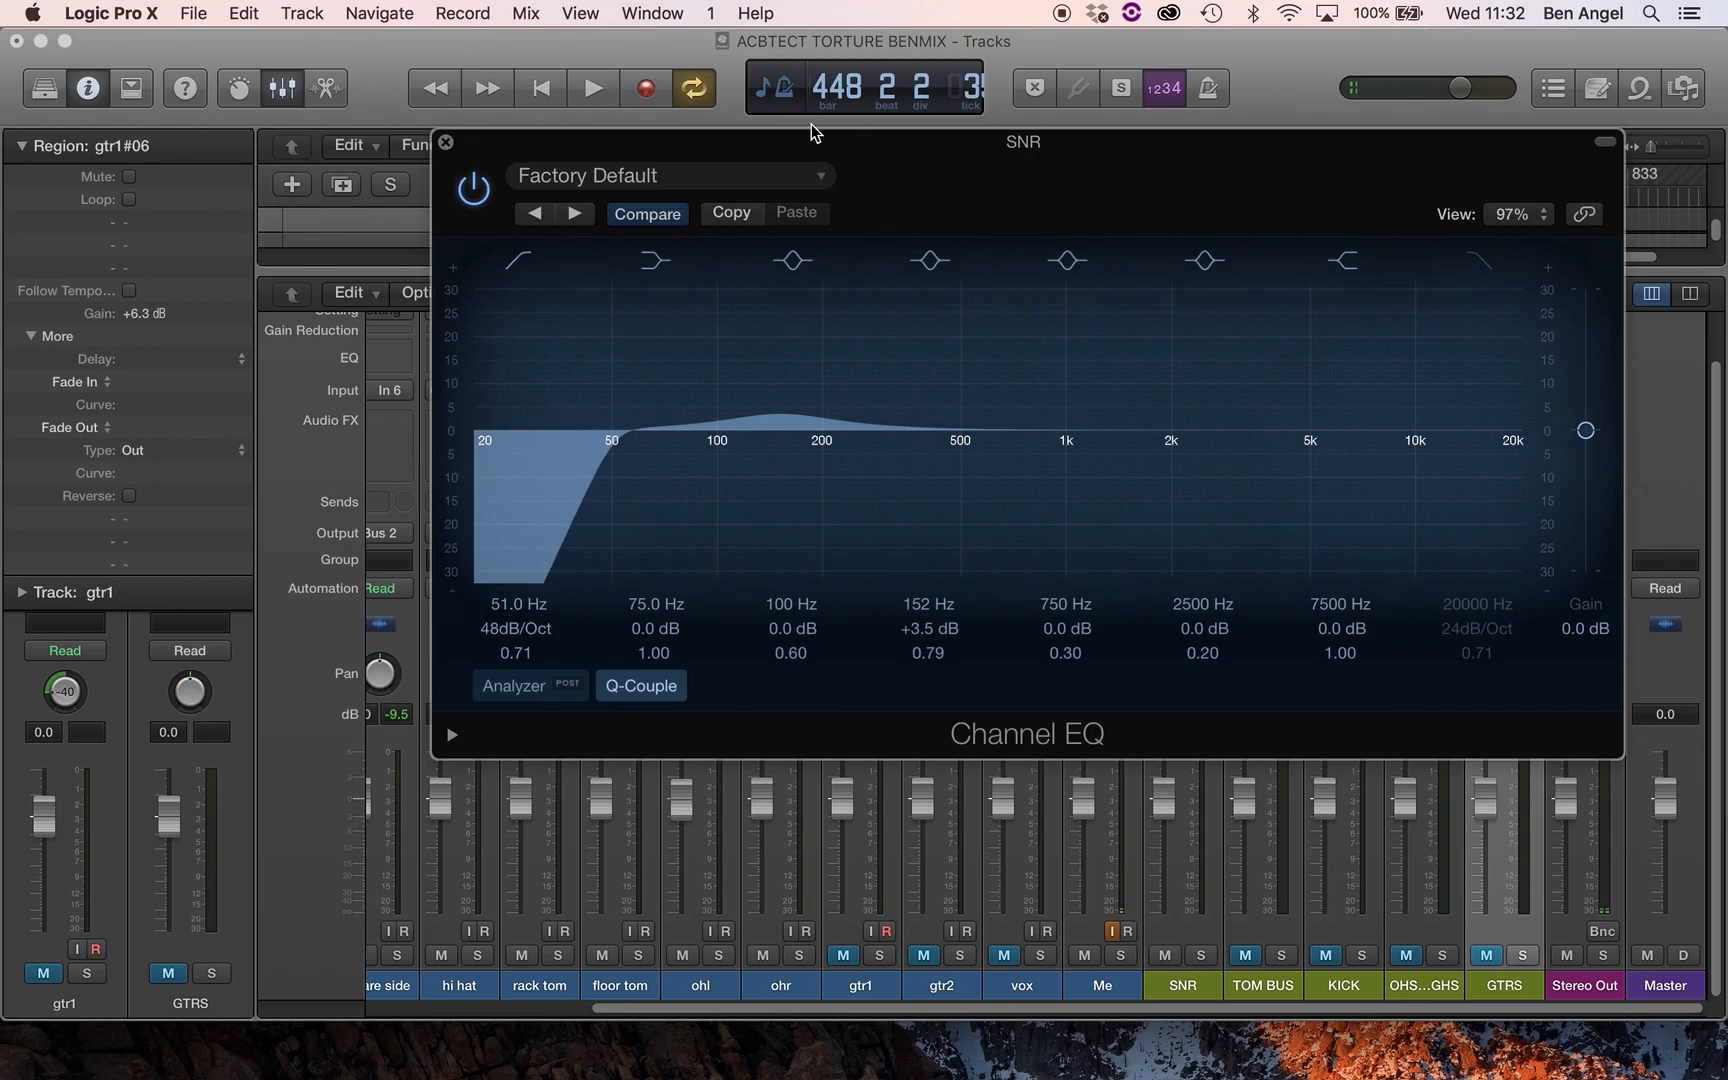
{"action": "left_click_drag", "start_coordinate": [937, 181], "coordinate": [918, 266]}
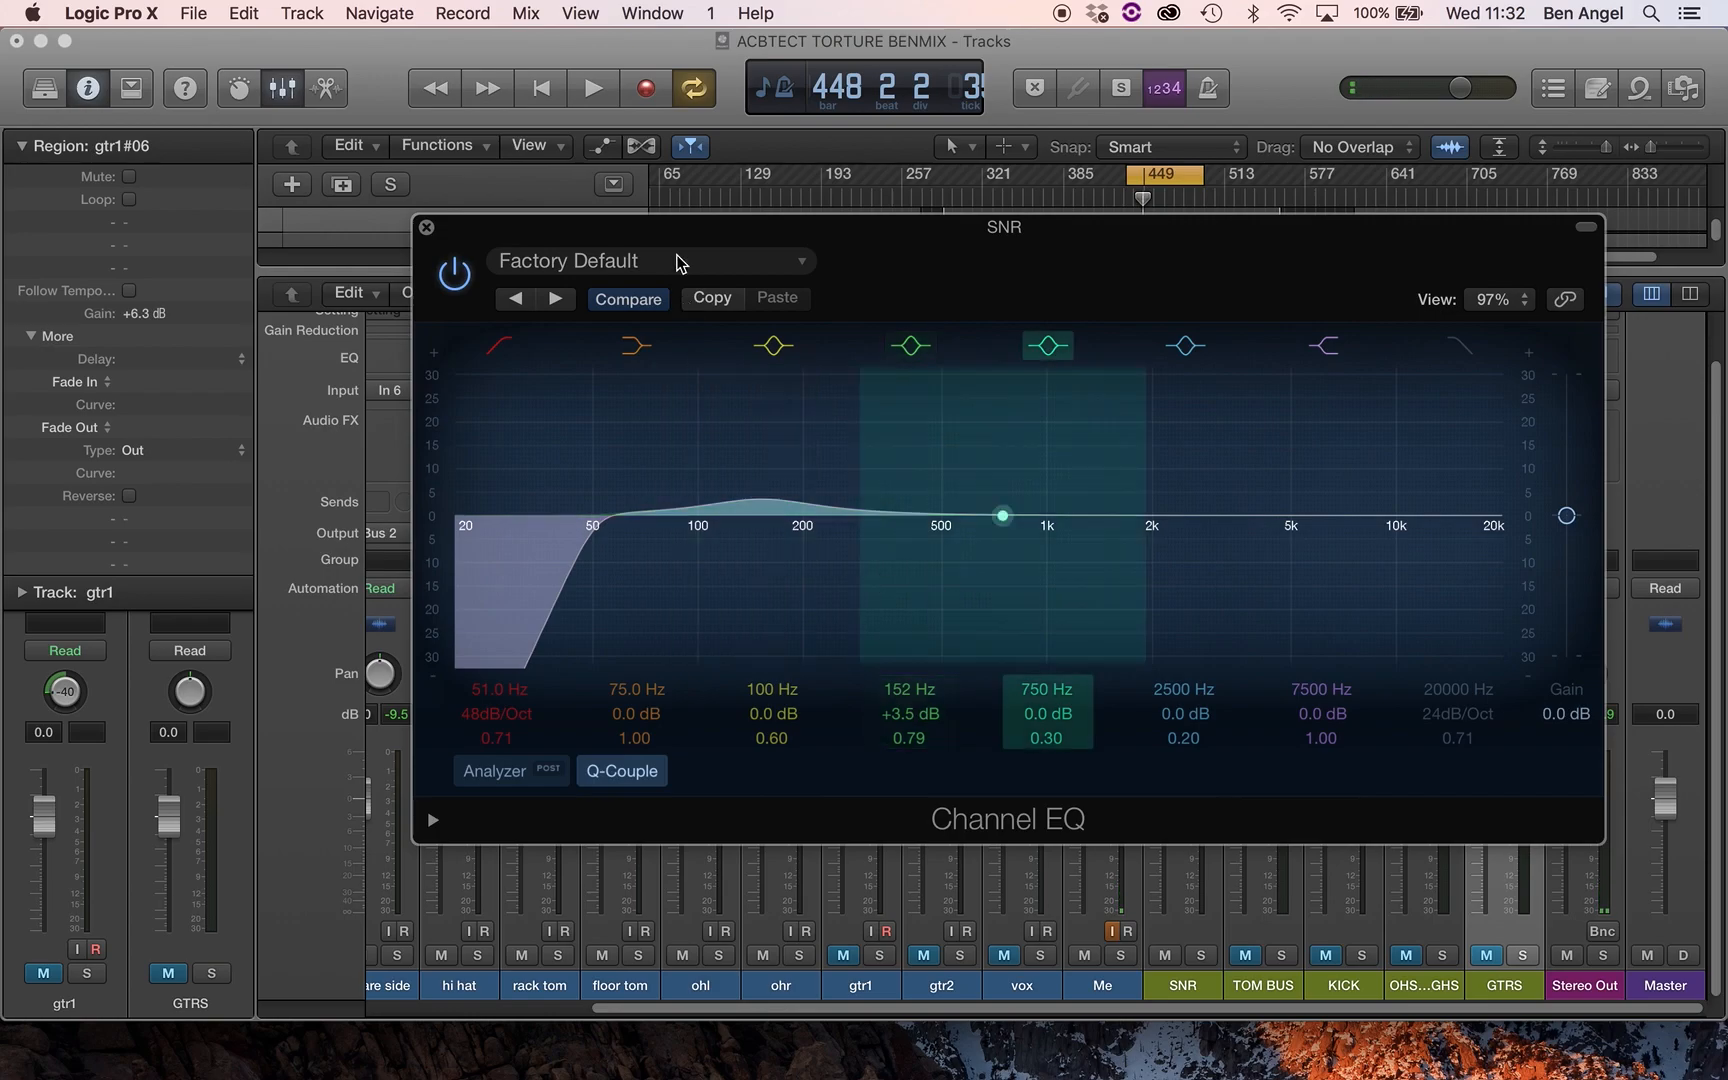
{"action": "left_click_drag", "start_coordinate": [656, 231], "coordinate": [780, 467]}
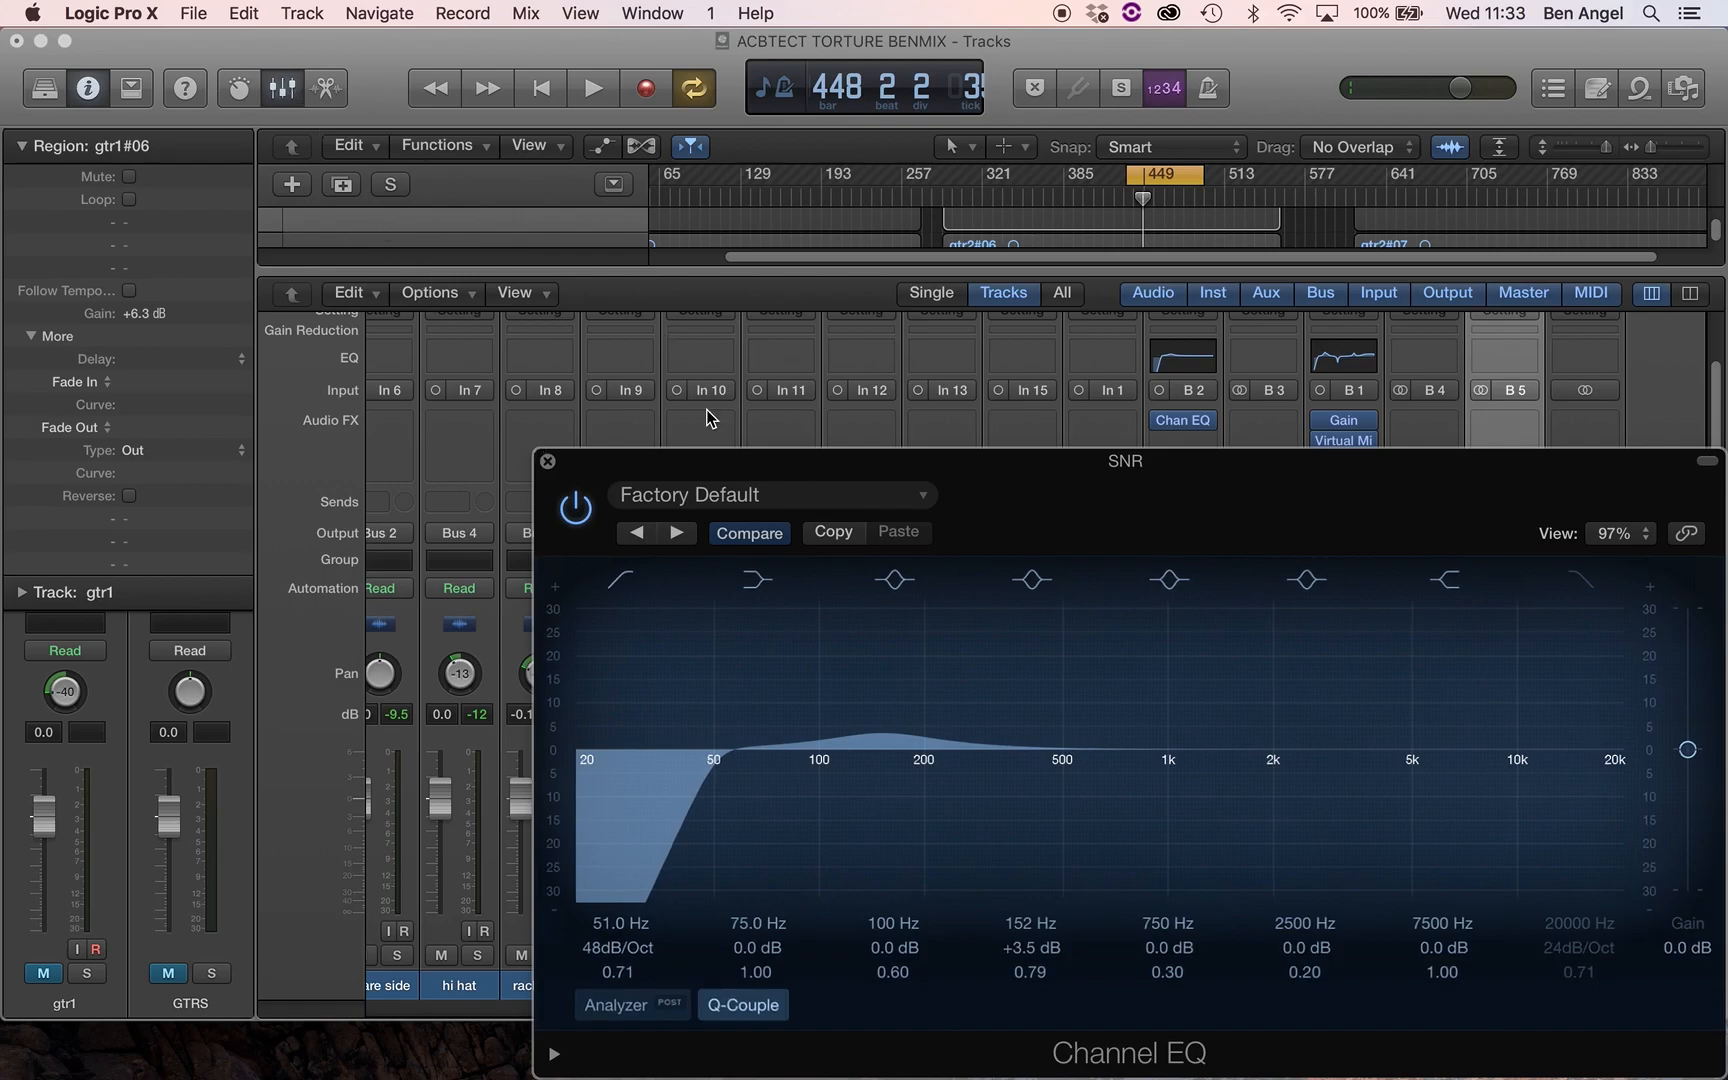
- Move the SNR Channel EQ window clear of the main window's controls and close both the Tracks window and the EQ window
{"action": "left_click_drag", "start_coordinate": [815, 481], "coordinate": [563, 235]}
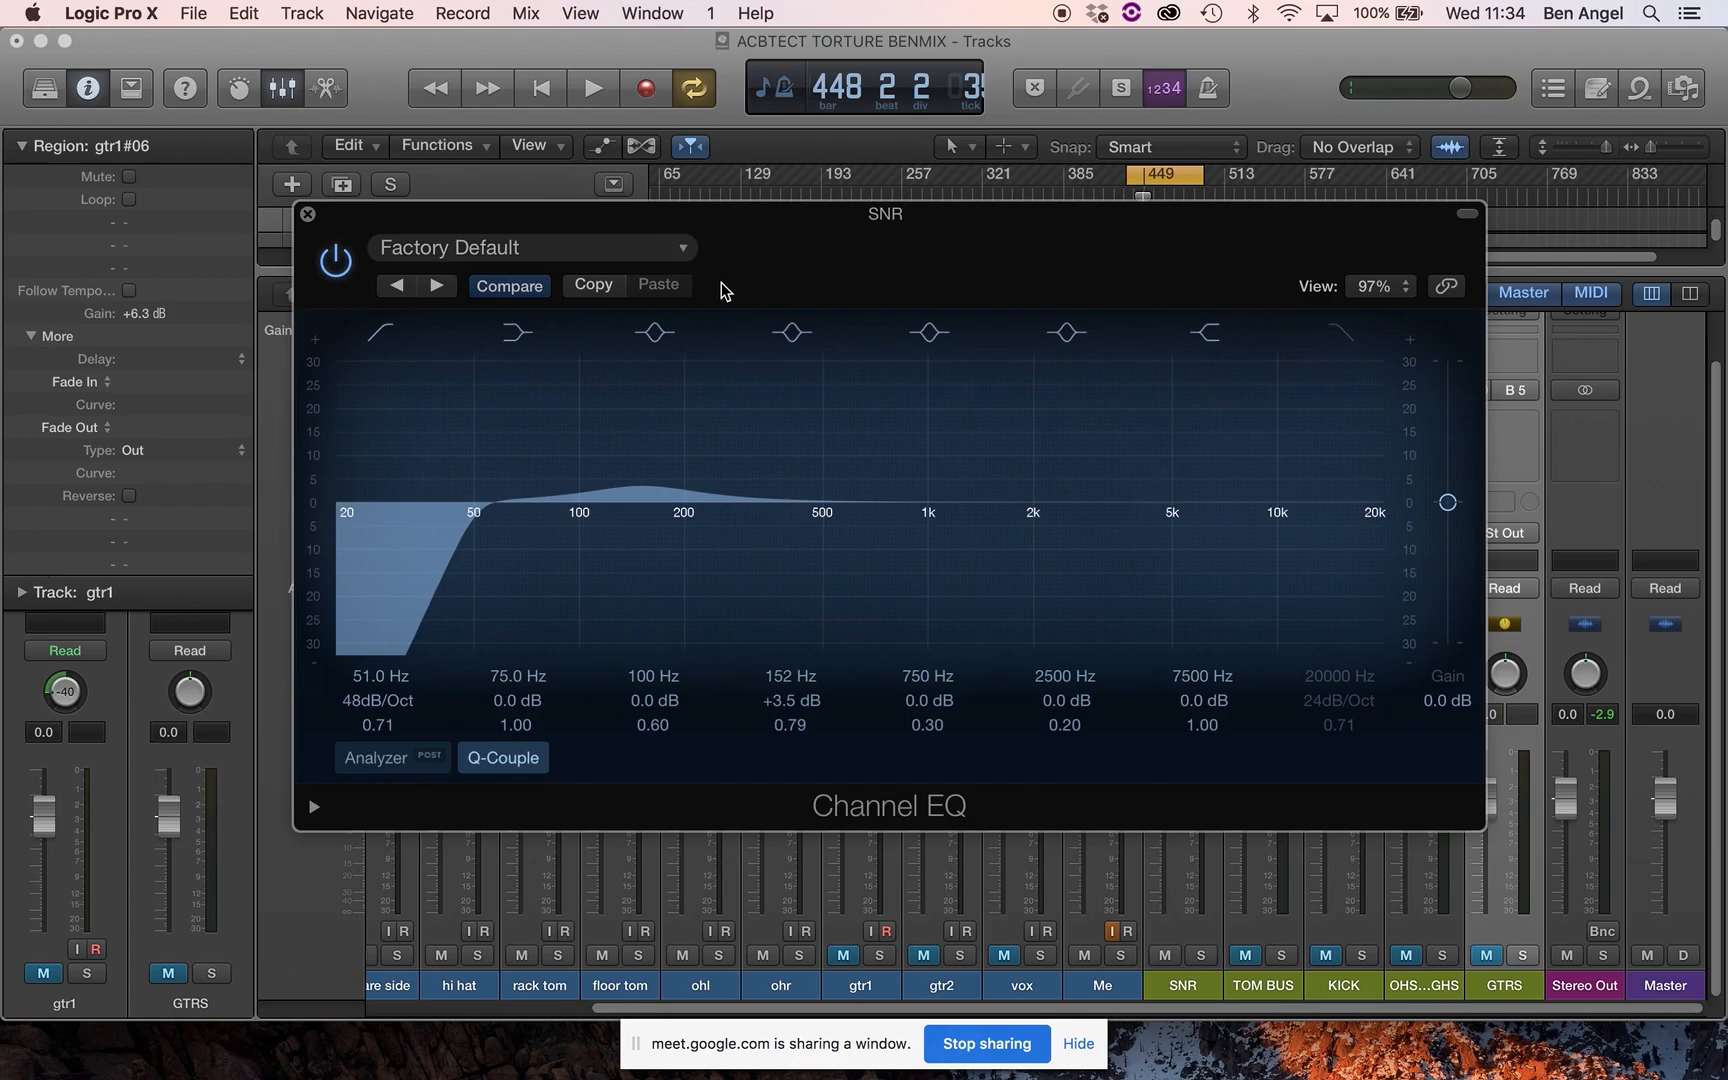
{"action": "left_click_drag", "start_coordinate": [760, 232], "coordinate": [608, 321]}
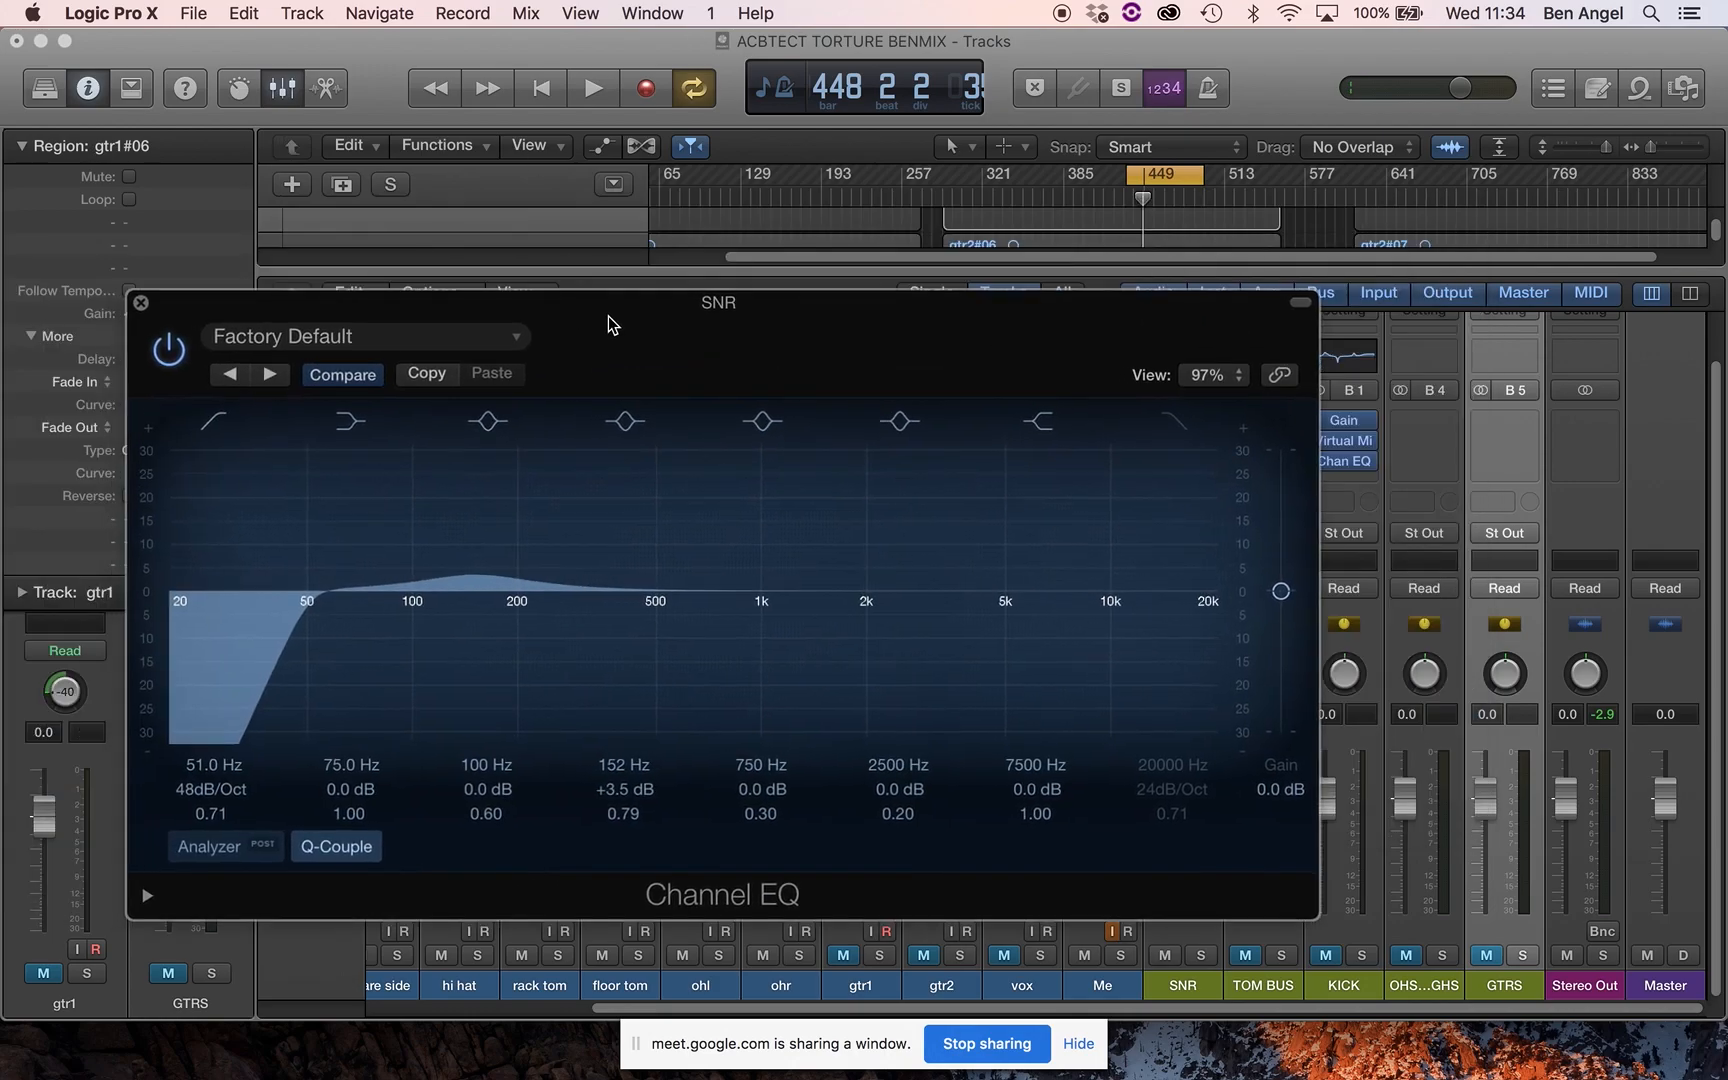
{"action": "left_click", "coordinate": [41, 42]}
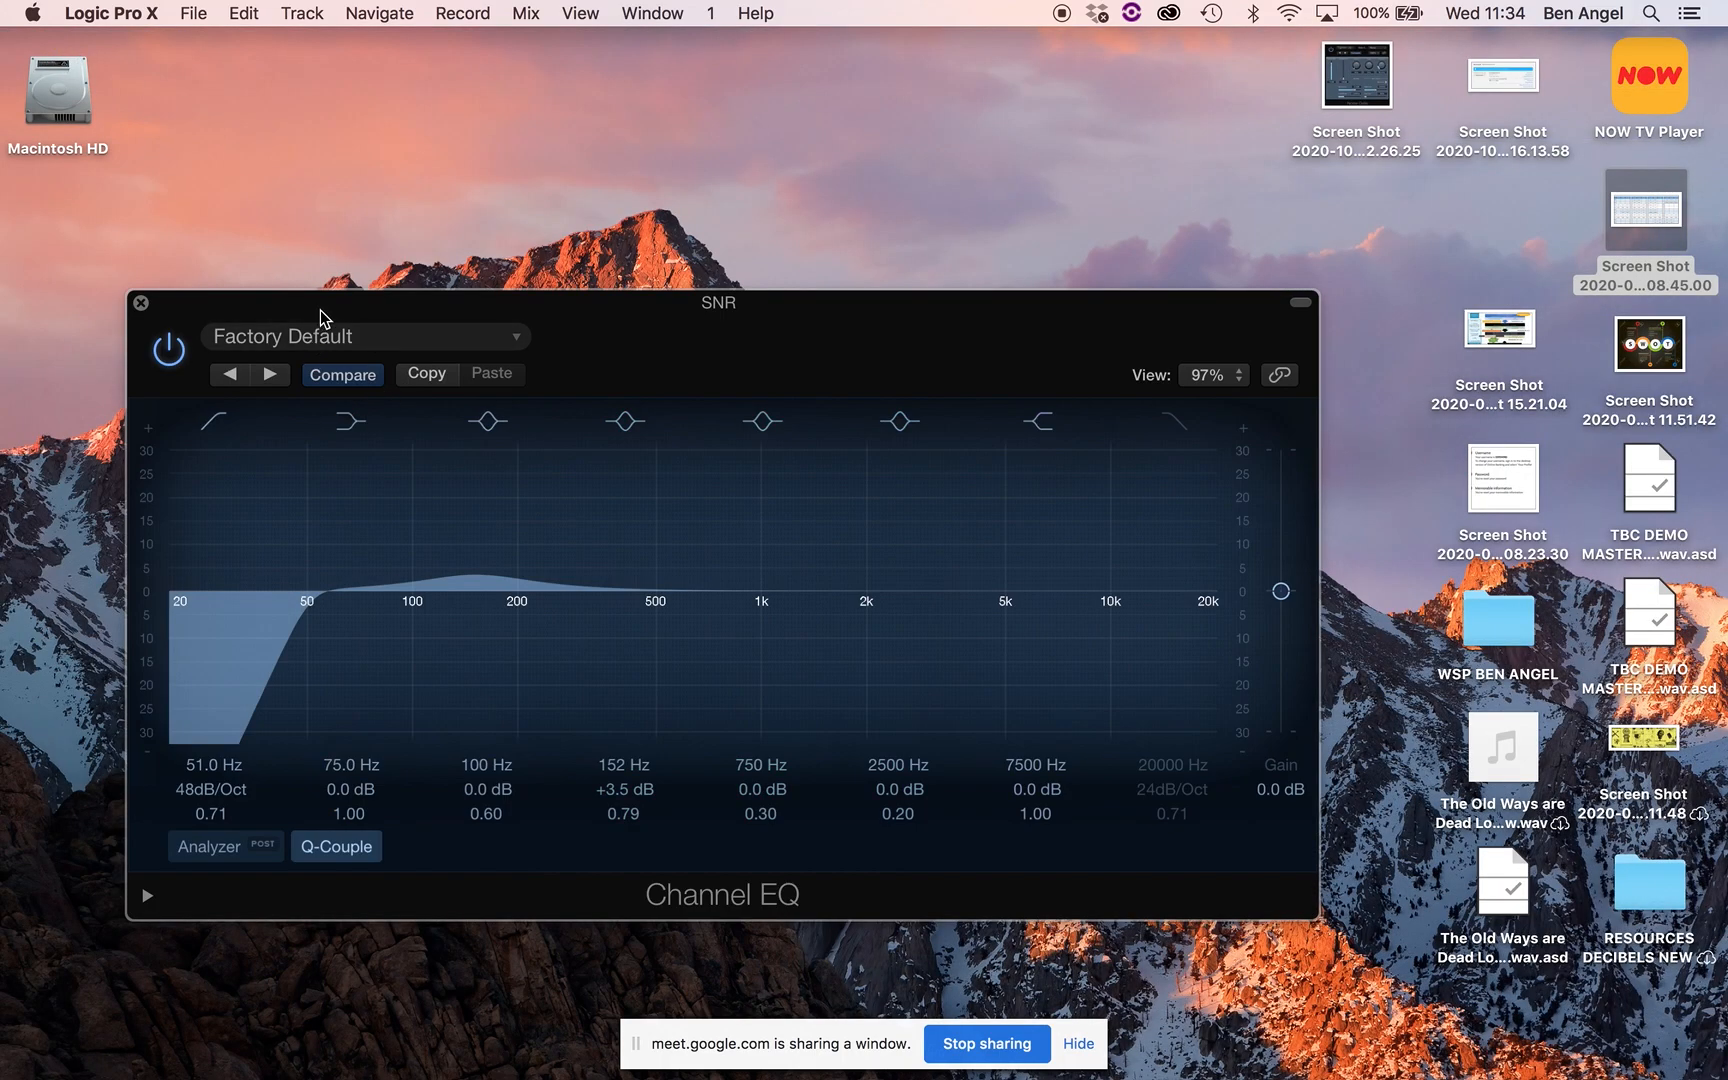
{"action": "left_click", "coordinate": [141, 302]}
- Reopen the project's Tracks window, enlarge it to the full screen area, and zoom to fit all regions
{"action": "key", "text": "super+1"}
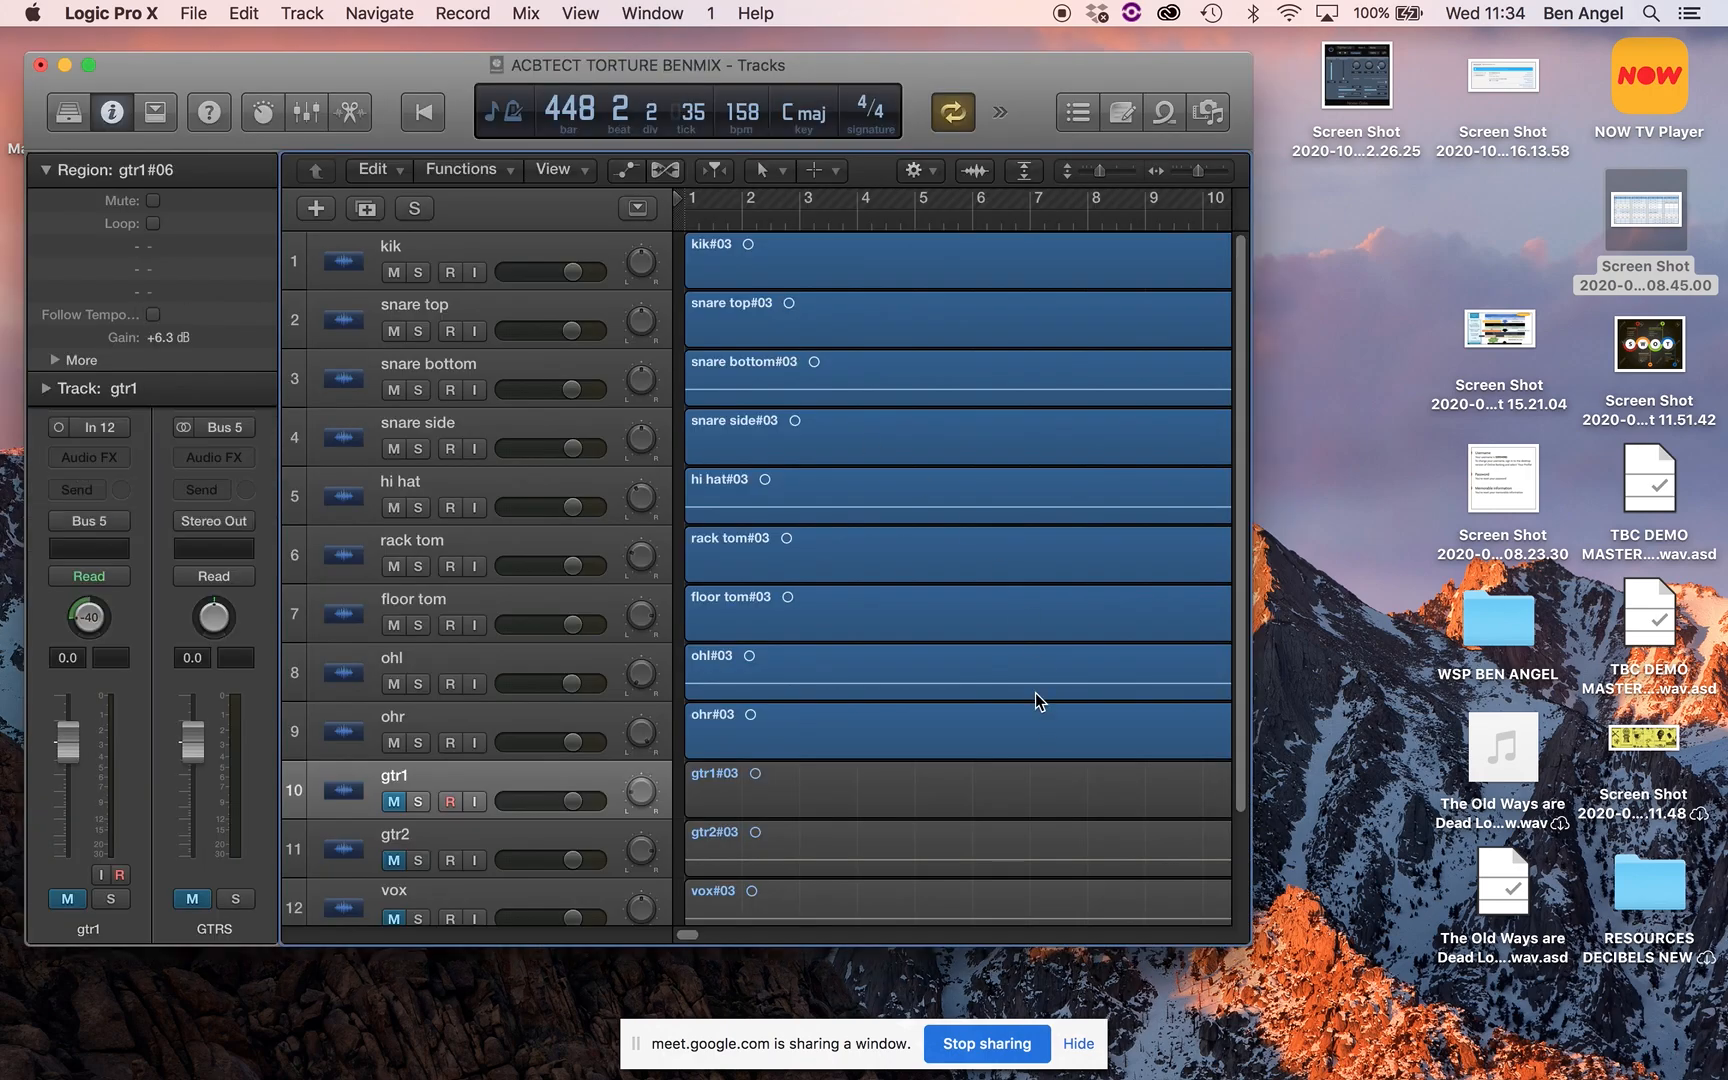
{"action": "left_click_drag", "start_coordinate": [1250, 945], "coordinate": [1726, 1078]}
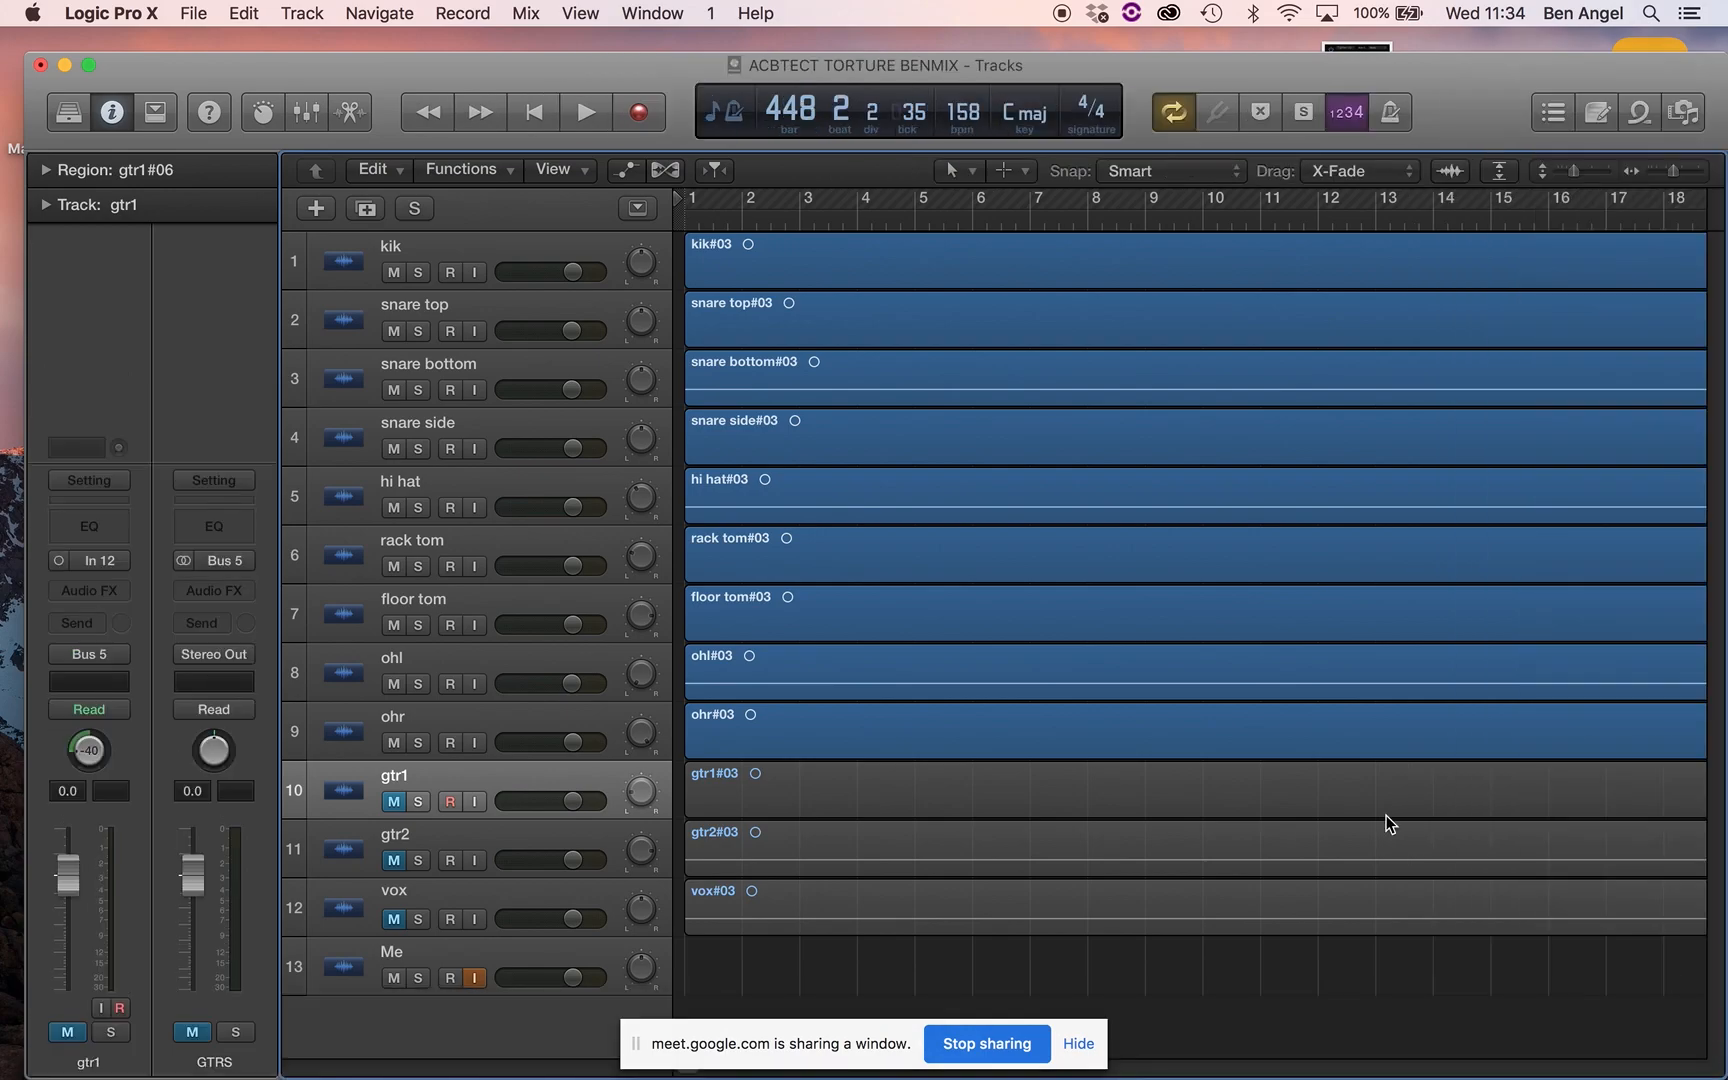
{"action": "key", "text": "z"}
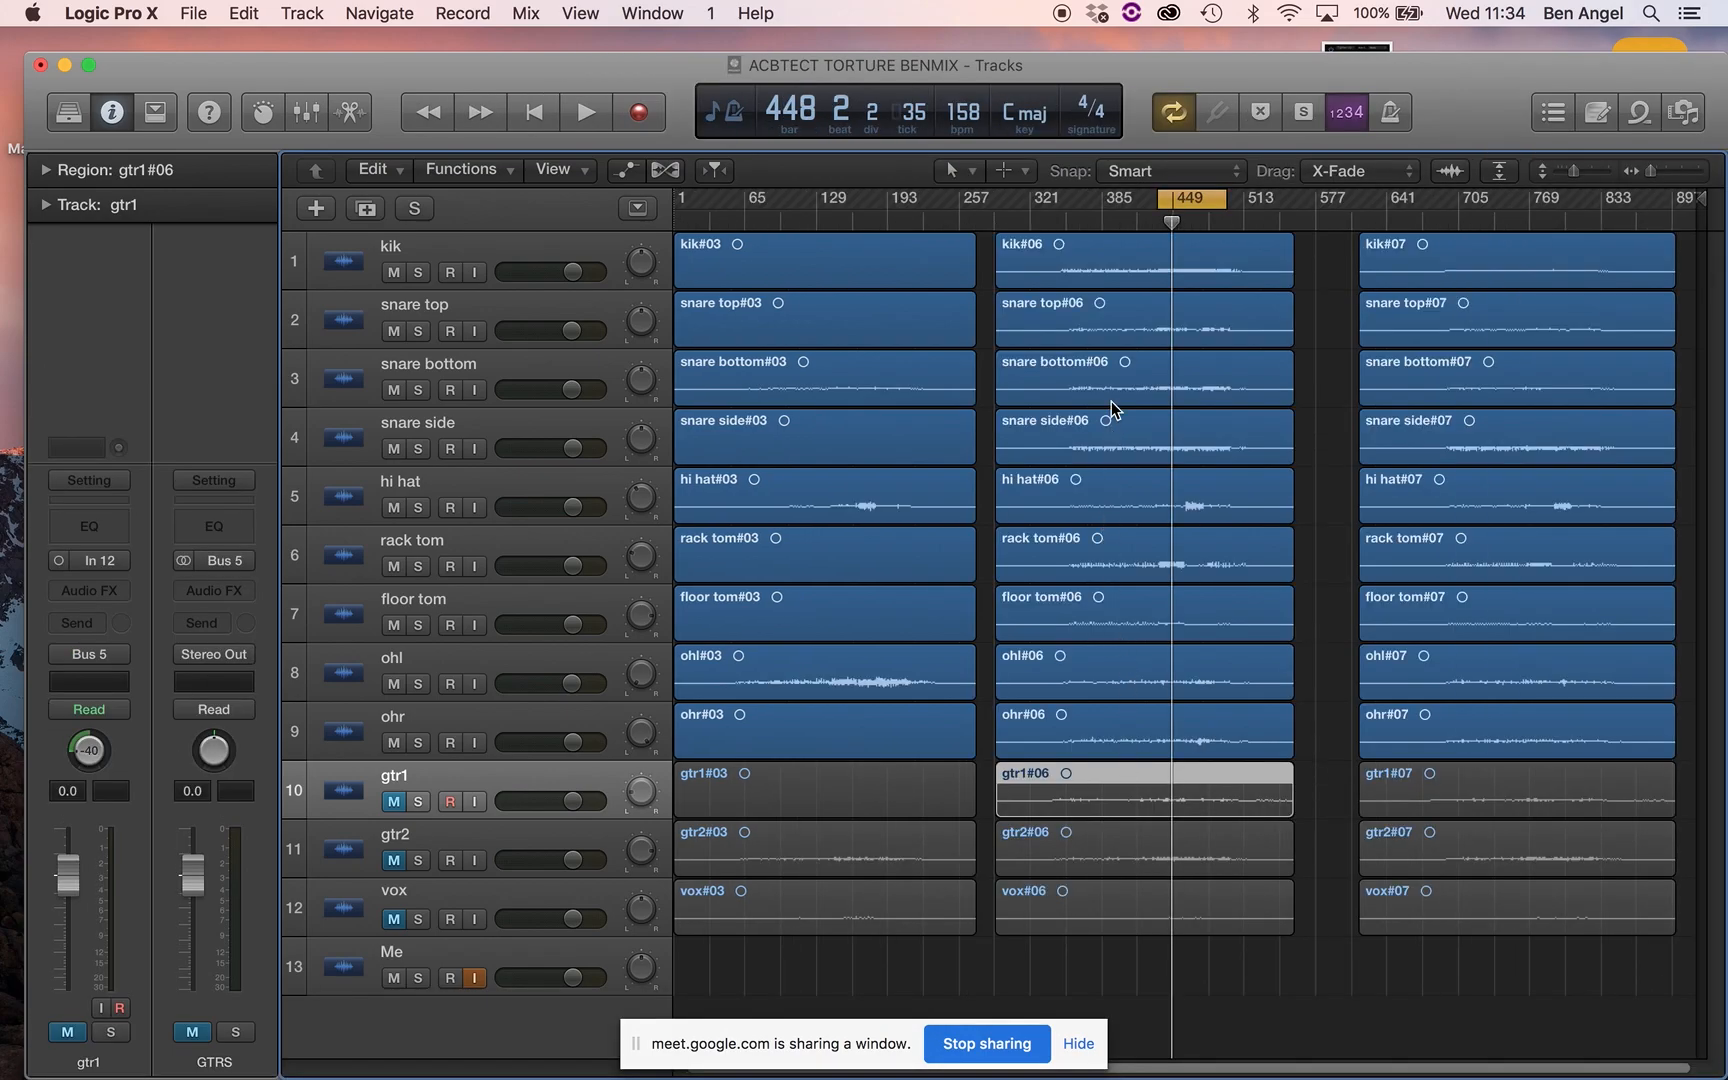
- Open the Mixer as a separate window over the track area below the ruler and stop the Google Meet window share
{"action": "key", "text": "super+2"}
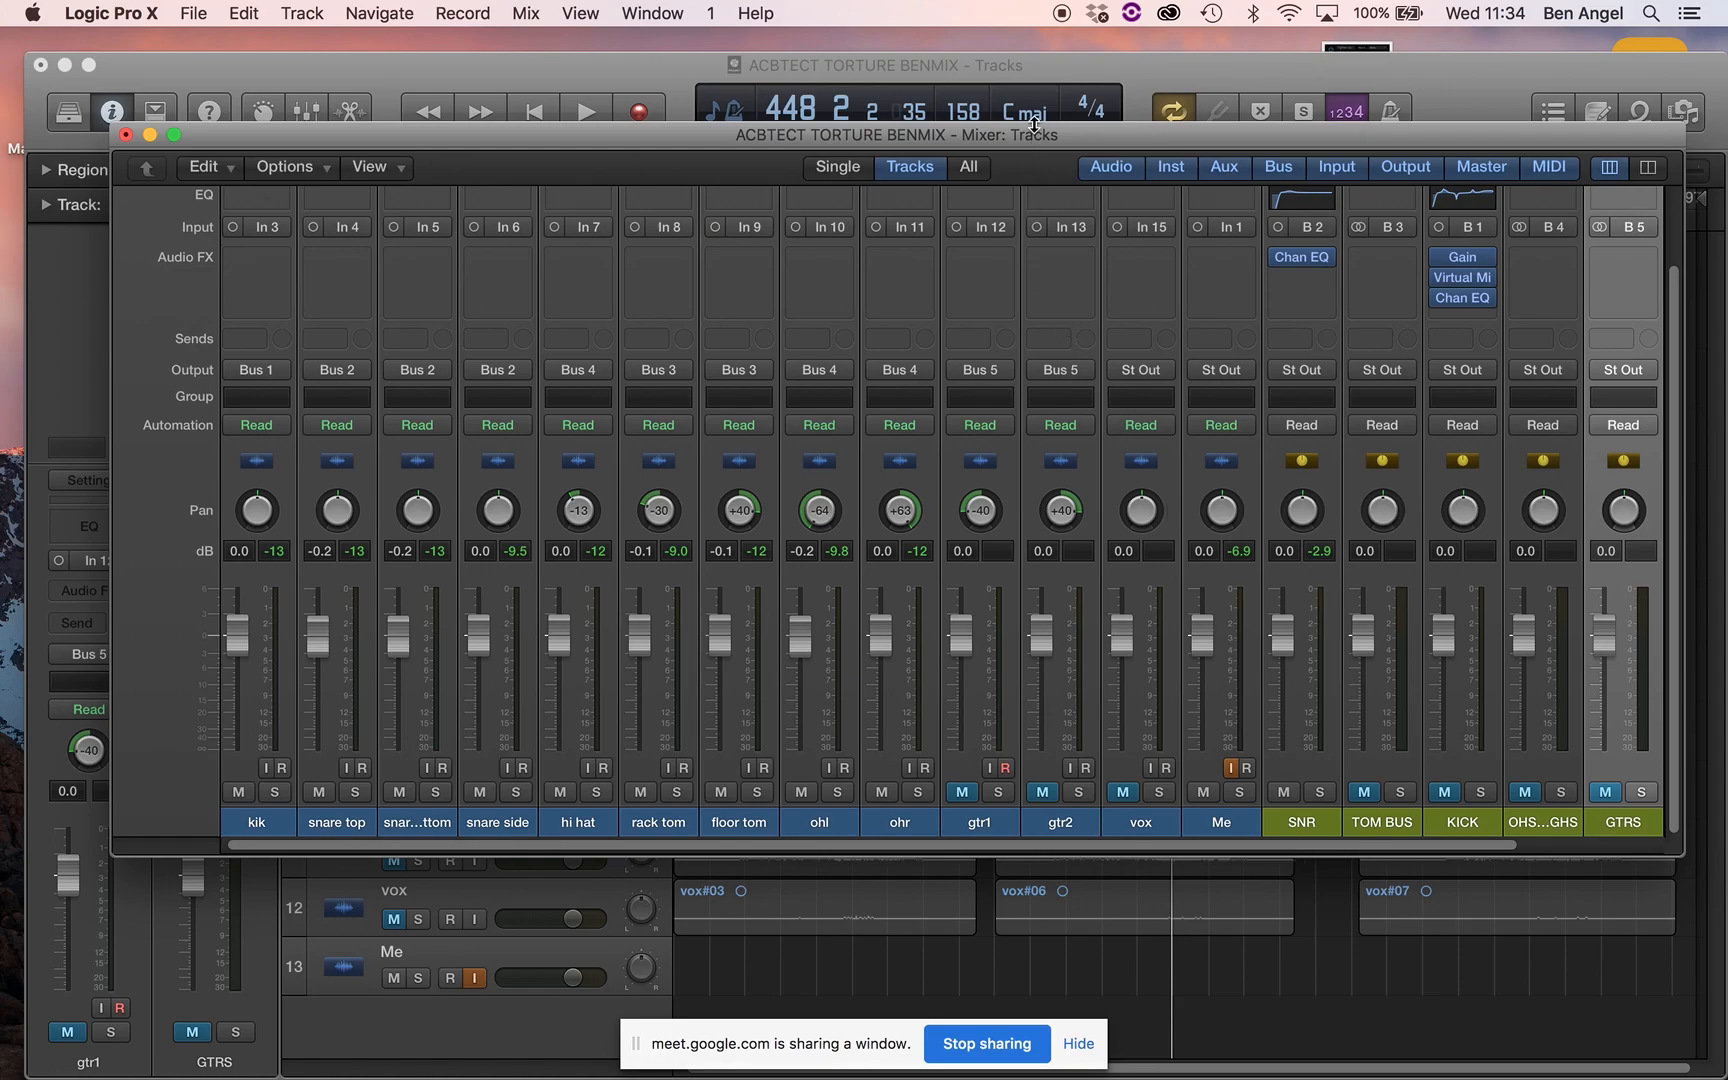
{"action": "left_click_drag", "start_coordinate": [986, 138], "coordinate": [1004, 321]}
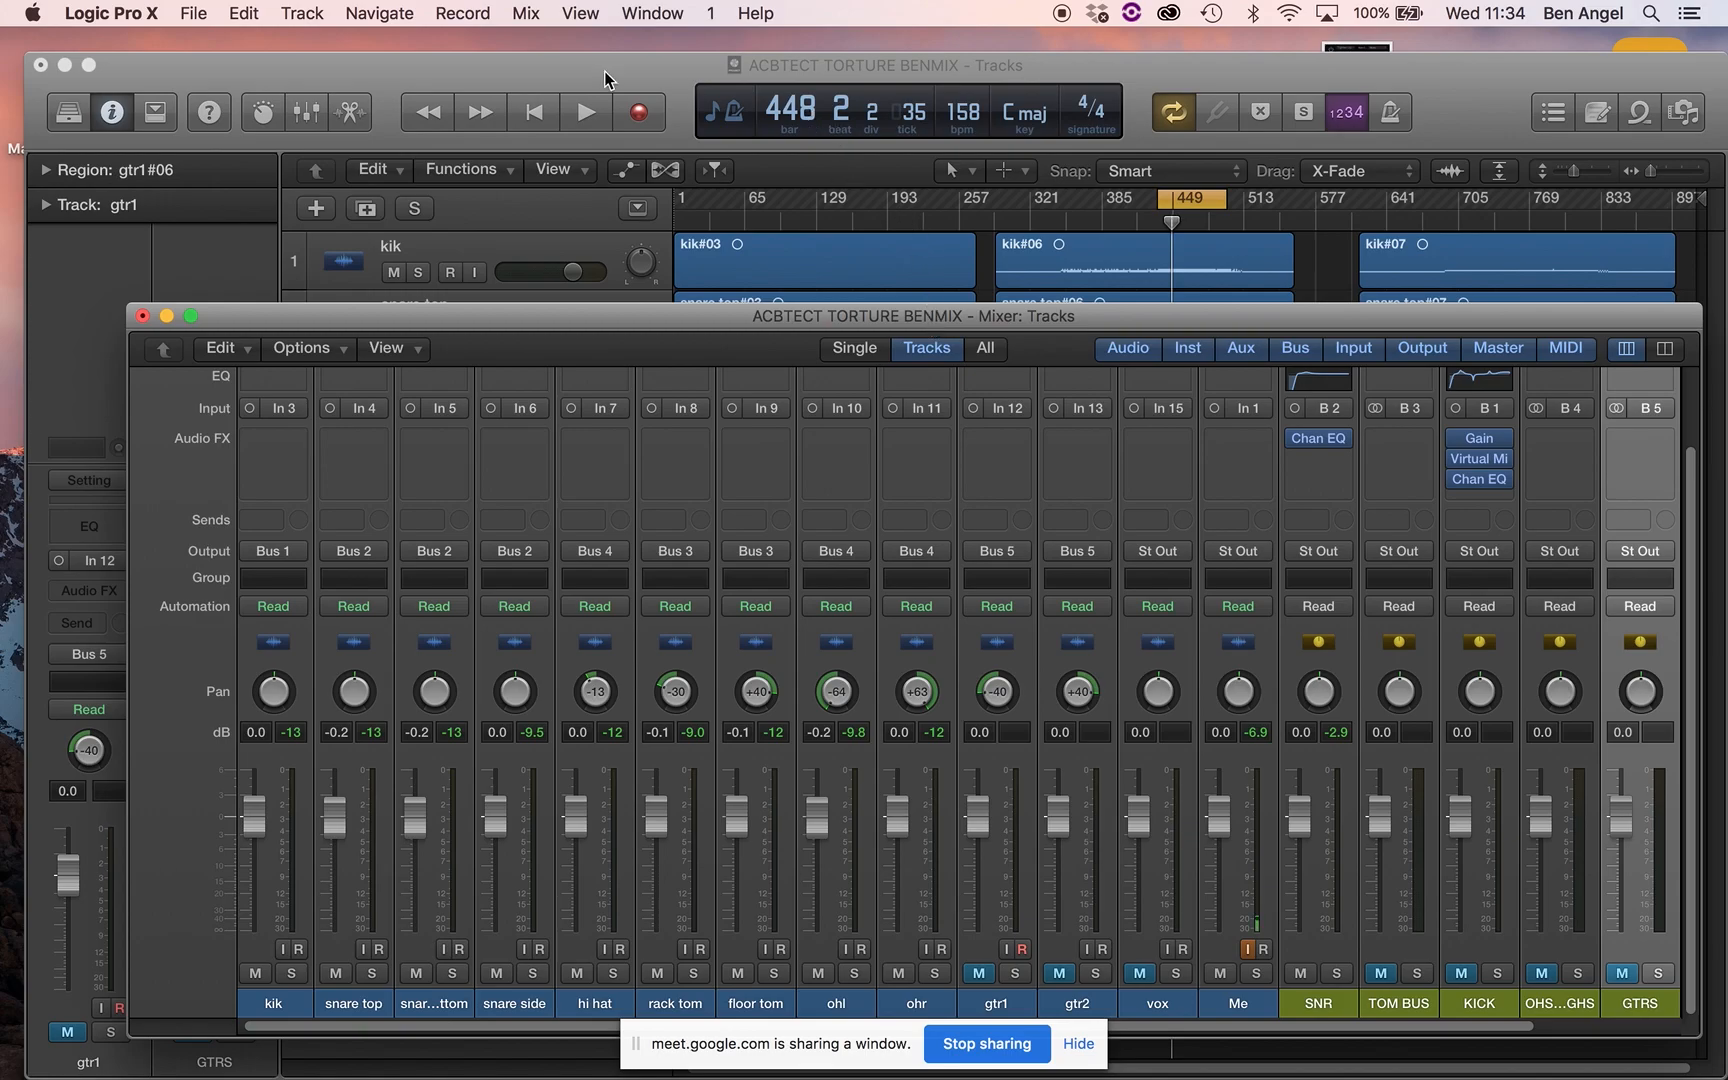
{"action": "mouse_move", "coordinate": [1226, 1077]}
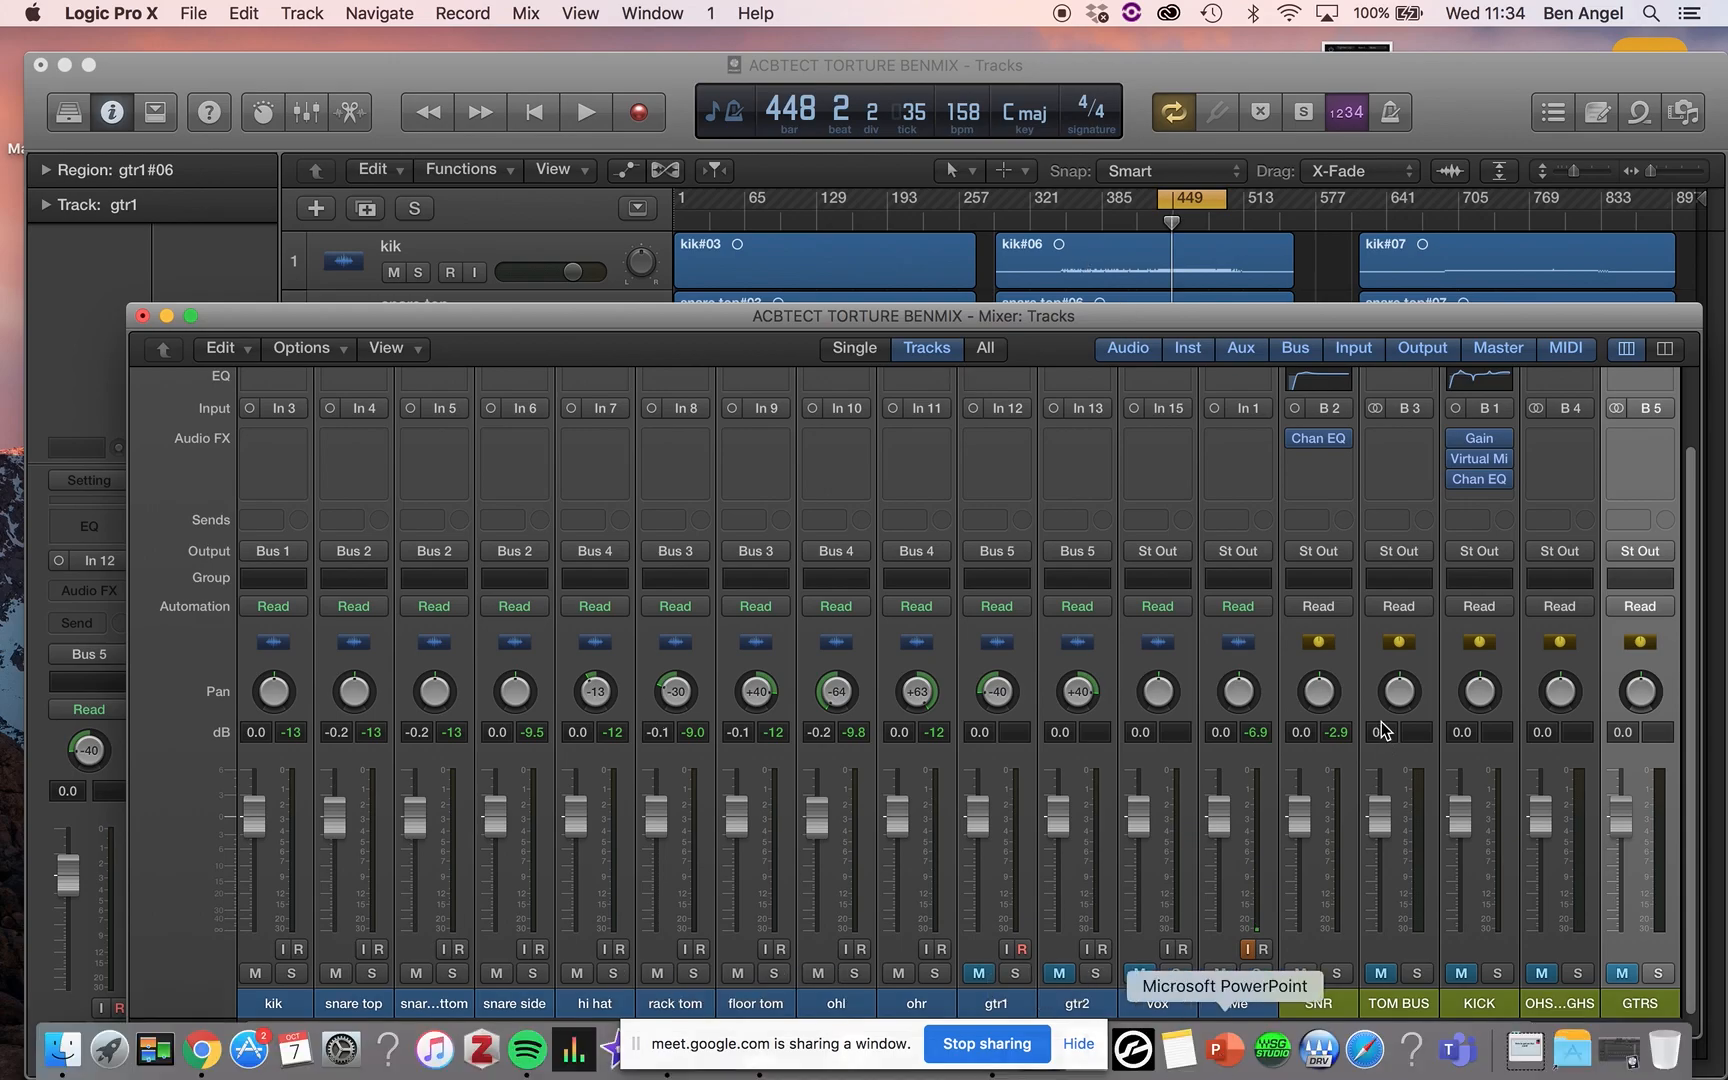
{"action": "left_click", "coordinate": [985, 1050]}
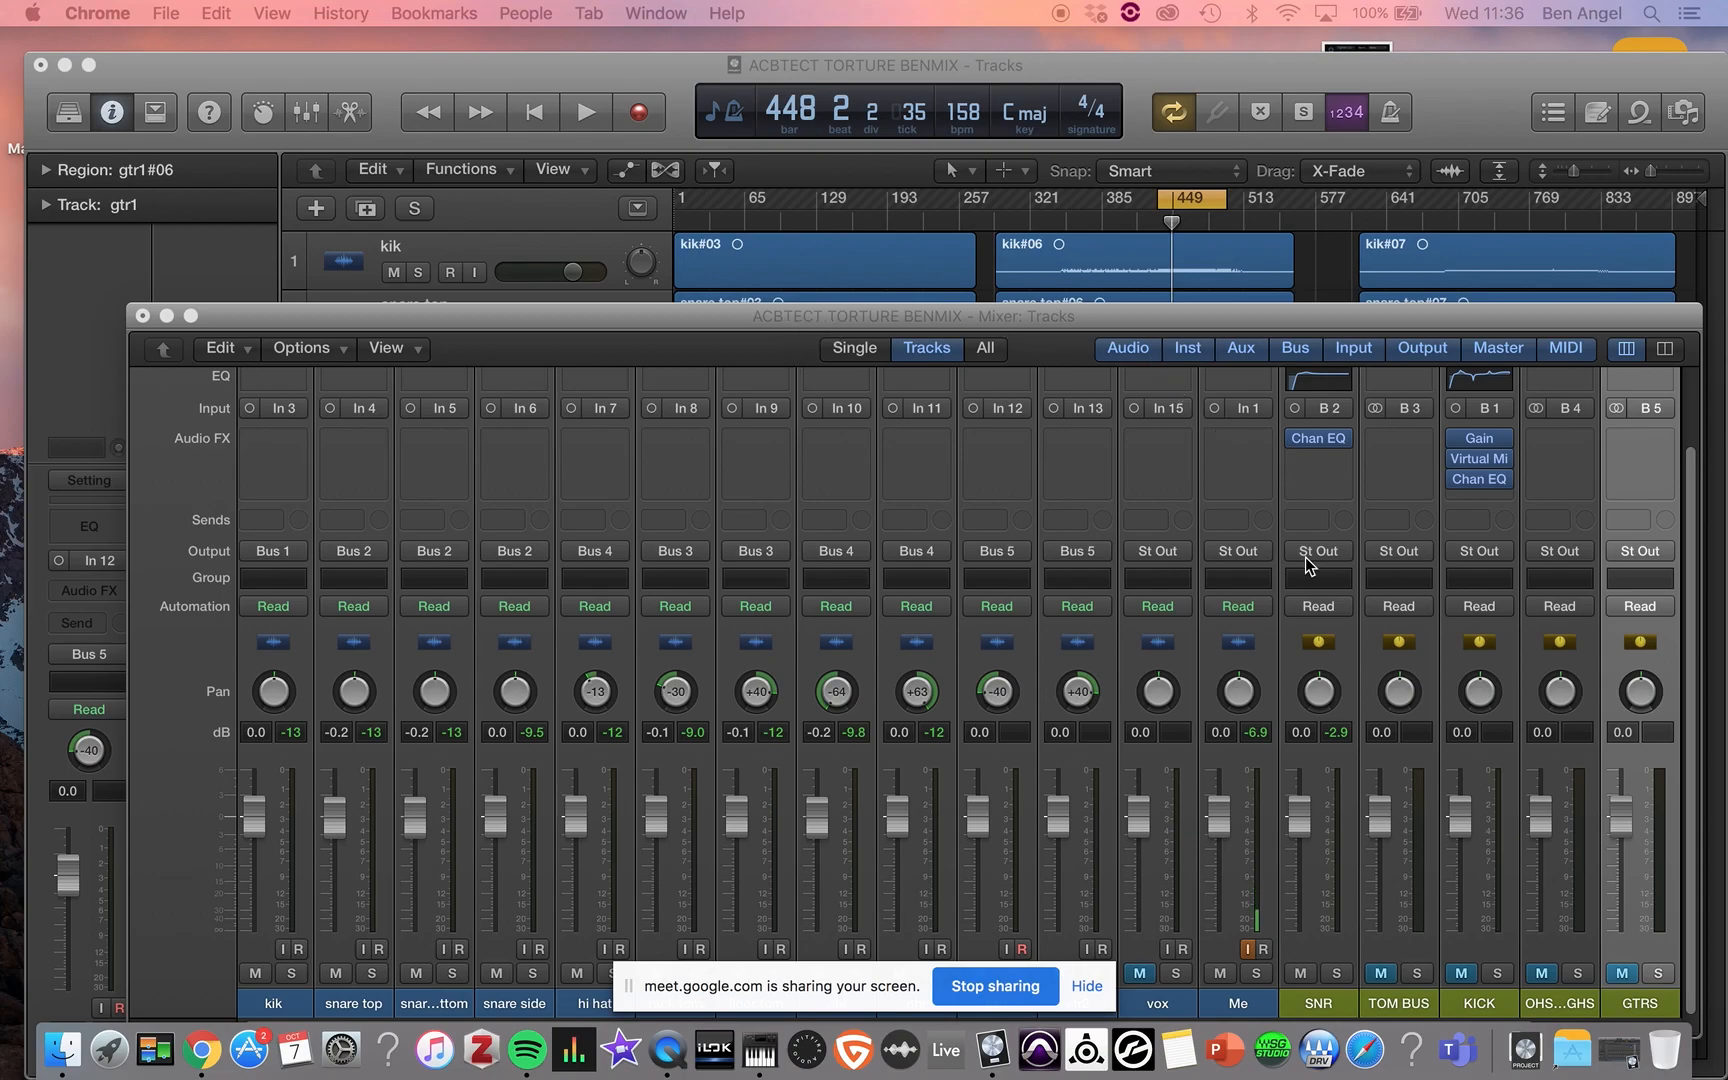
- Open the Channel EQ on the SNR bus and set its output gain to -1.5 dB
{"action": "left_click", "coordinate": [1318, 385]}
{"action": "left_click", "coordinate": [1315, 380]}
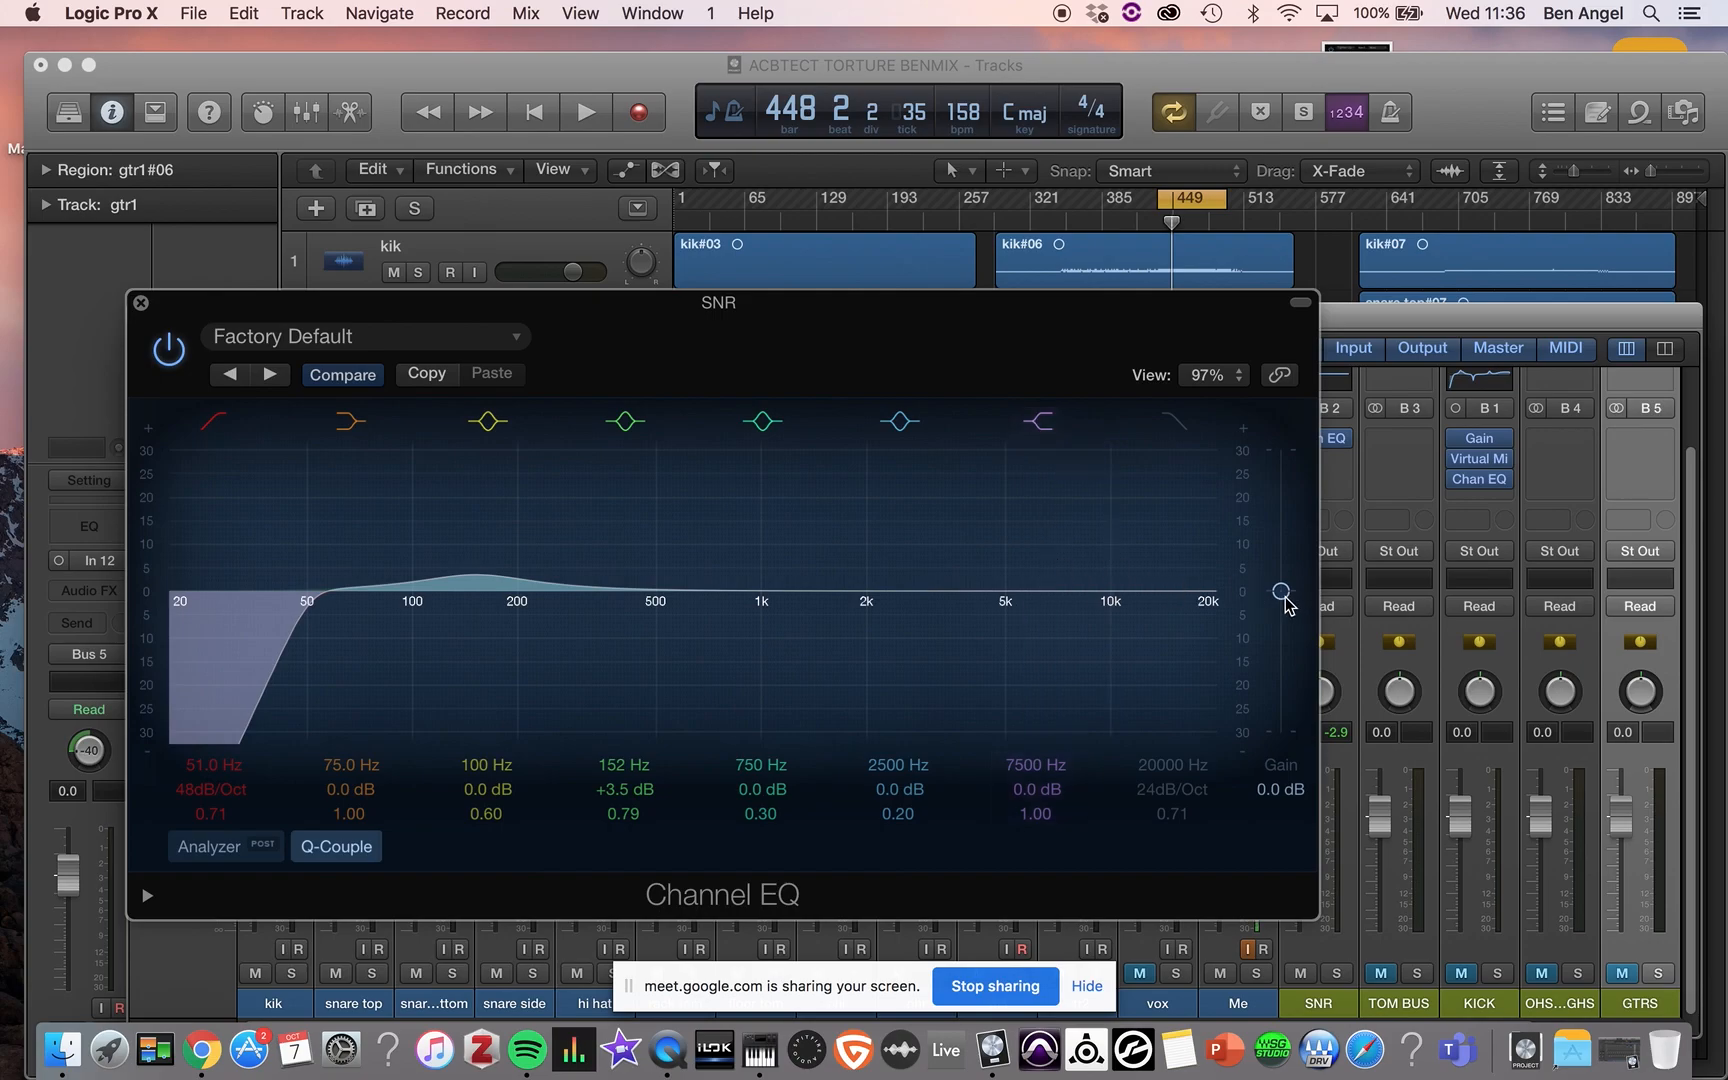
{"action": "left_click_drag", "start_coordinate": [1283, 597], "coordinate": [1286, 603]}
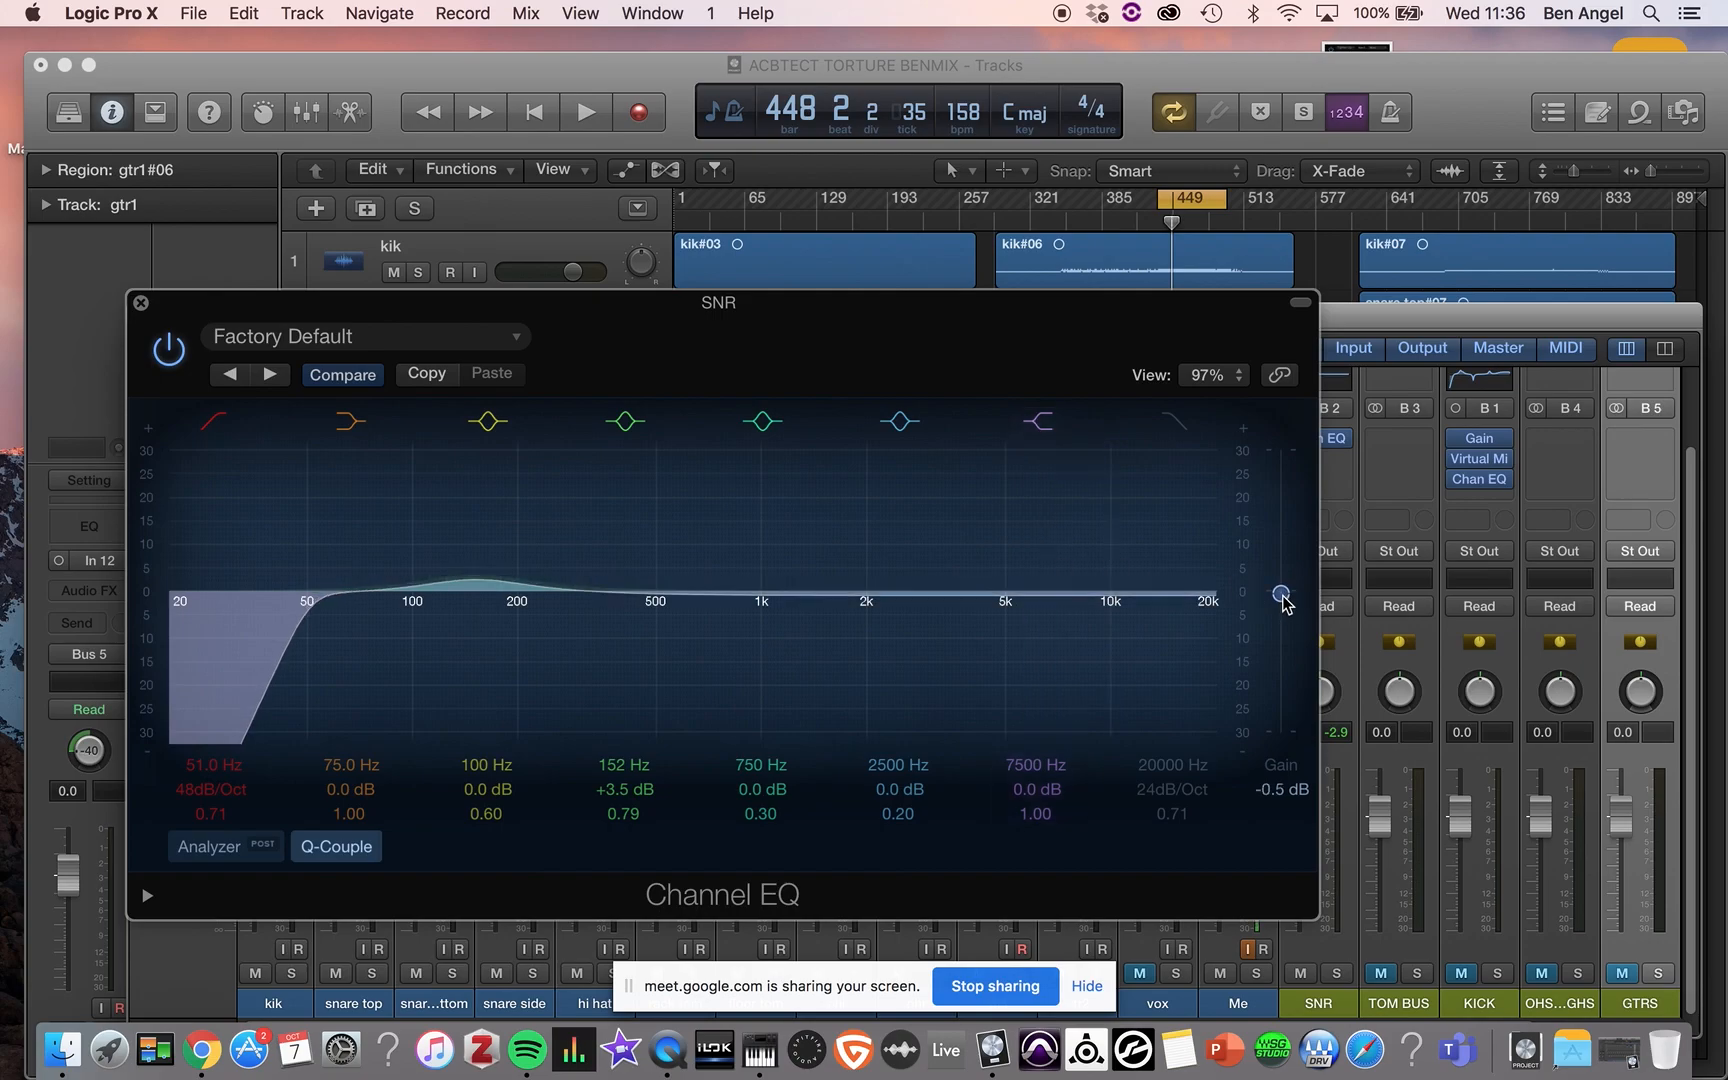
{"action": "left_click_drag", "start_coordinate": [1284, 601], "coordinate": [1286, 608]}
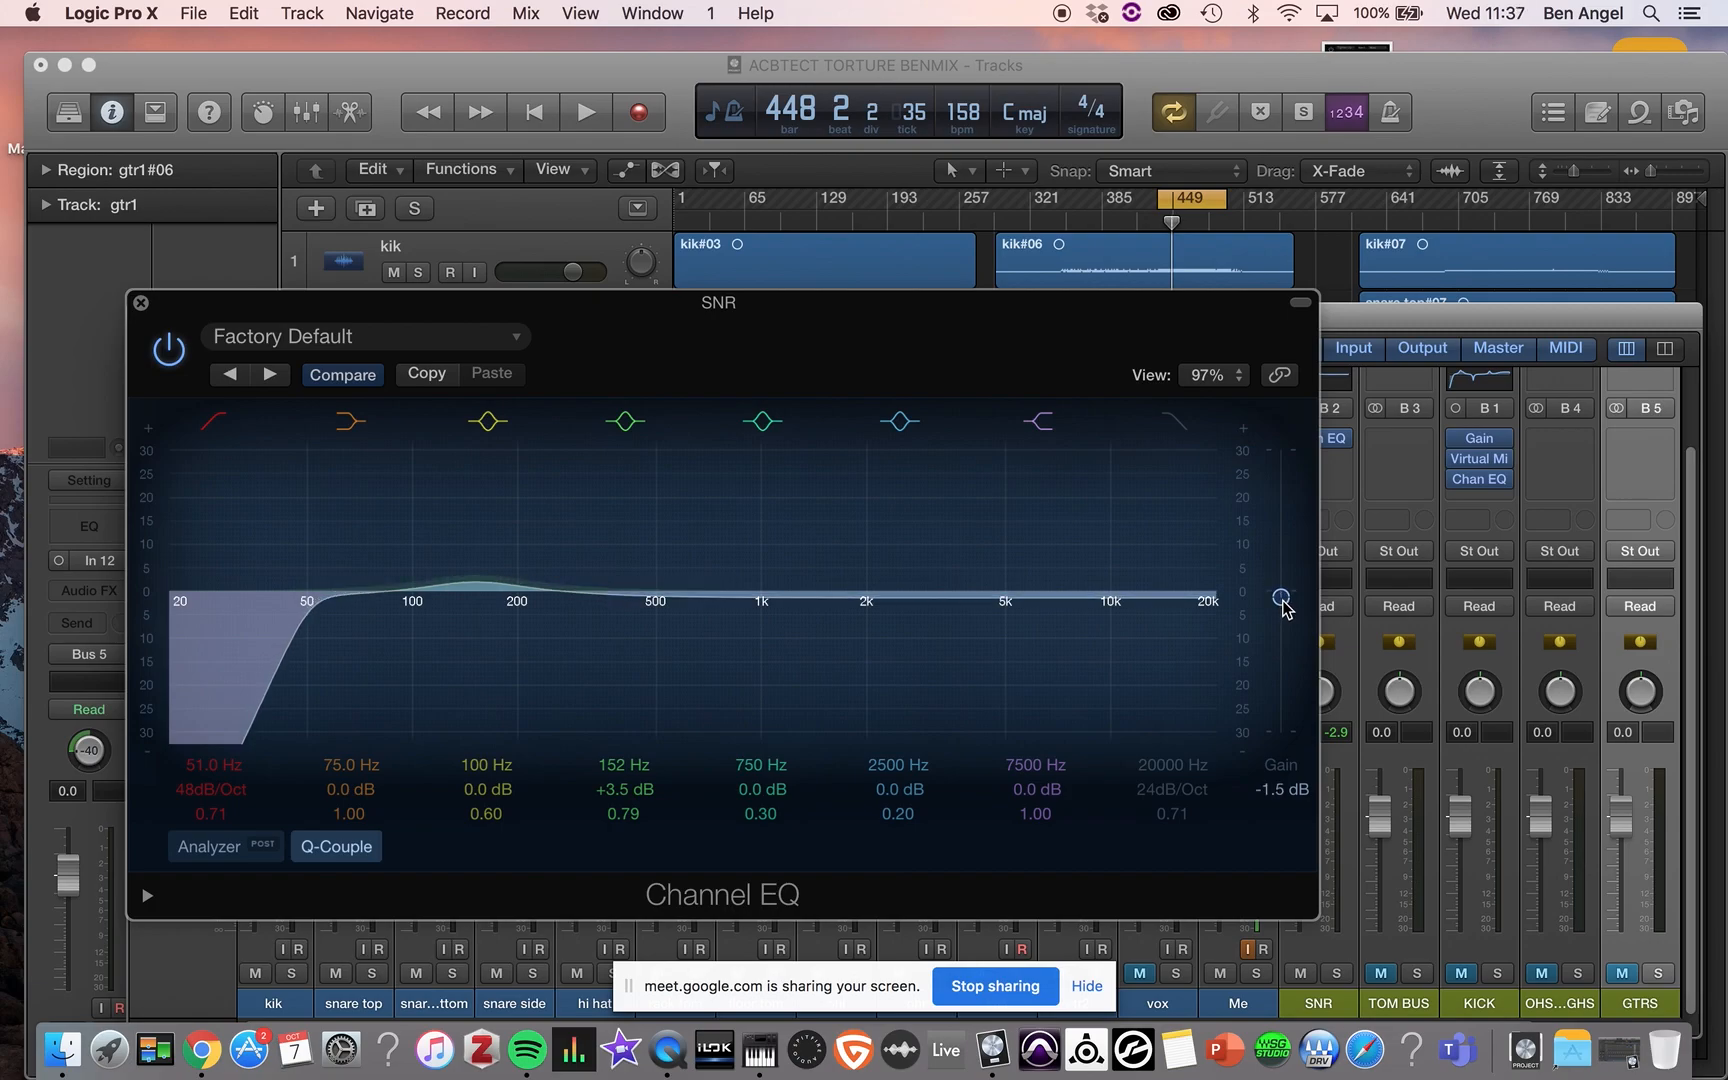
- During playback, set the 750 Hz band to 440 Hz, -3.0 dB and Q 1.30, and boost the 152 Hz band to +5.5 dB
{"action": "key", "text": "space"}
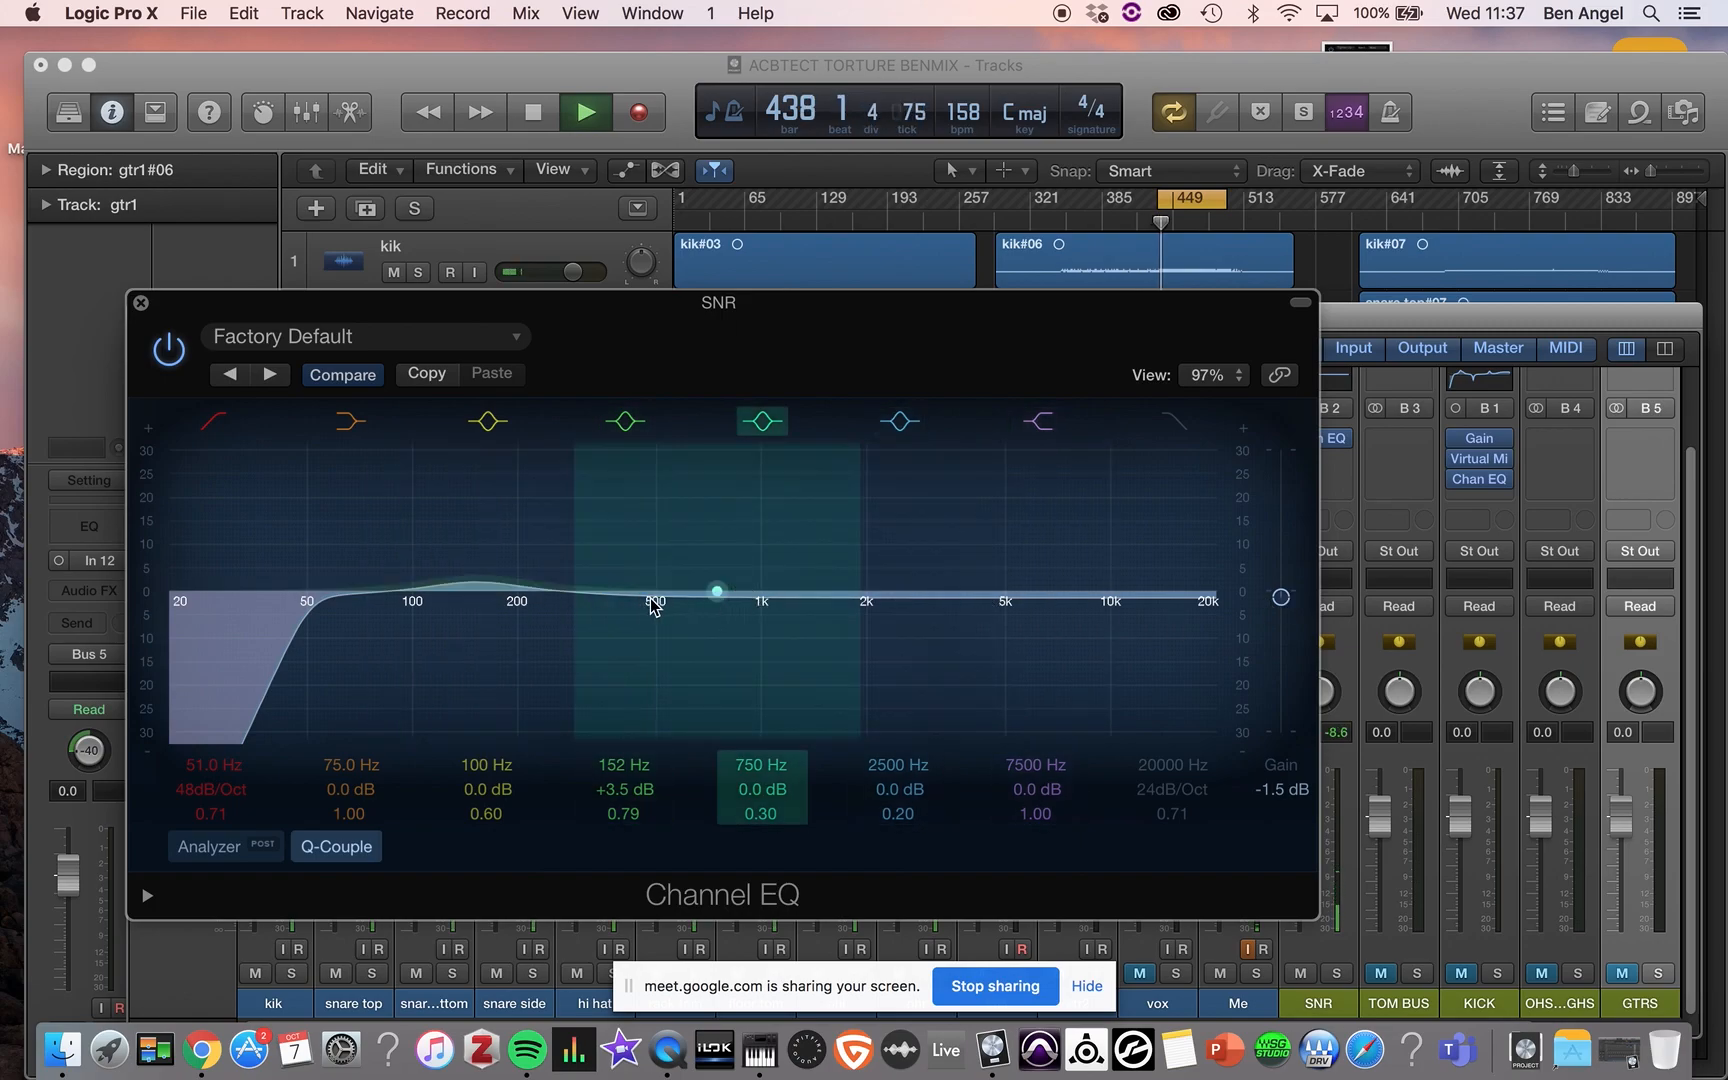
{"action": "left_click_drag", "start_coordinate": [715, 592], "coordinate": [626, 606]}
{"action": "mouse_move", "coordinate": [766, 814]}
{"action": "left_mouse_down"}
{"action": "mouse_move", "coordinate": [766, 780]}
{"action": "mouse_move", "coordinate": [764, 814]}
{"action": "left_mouse_up"}
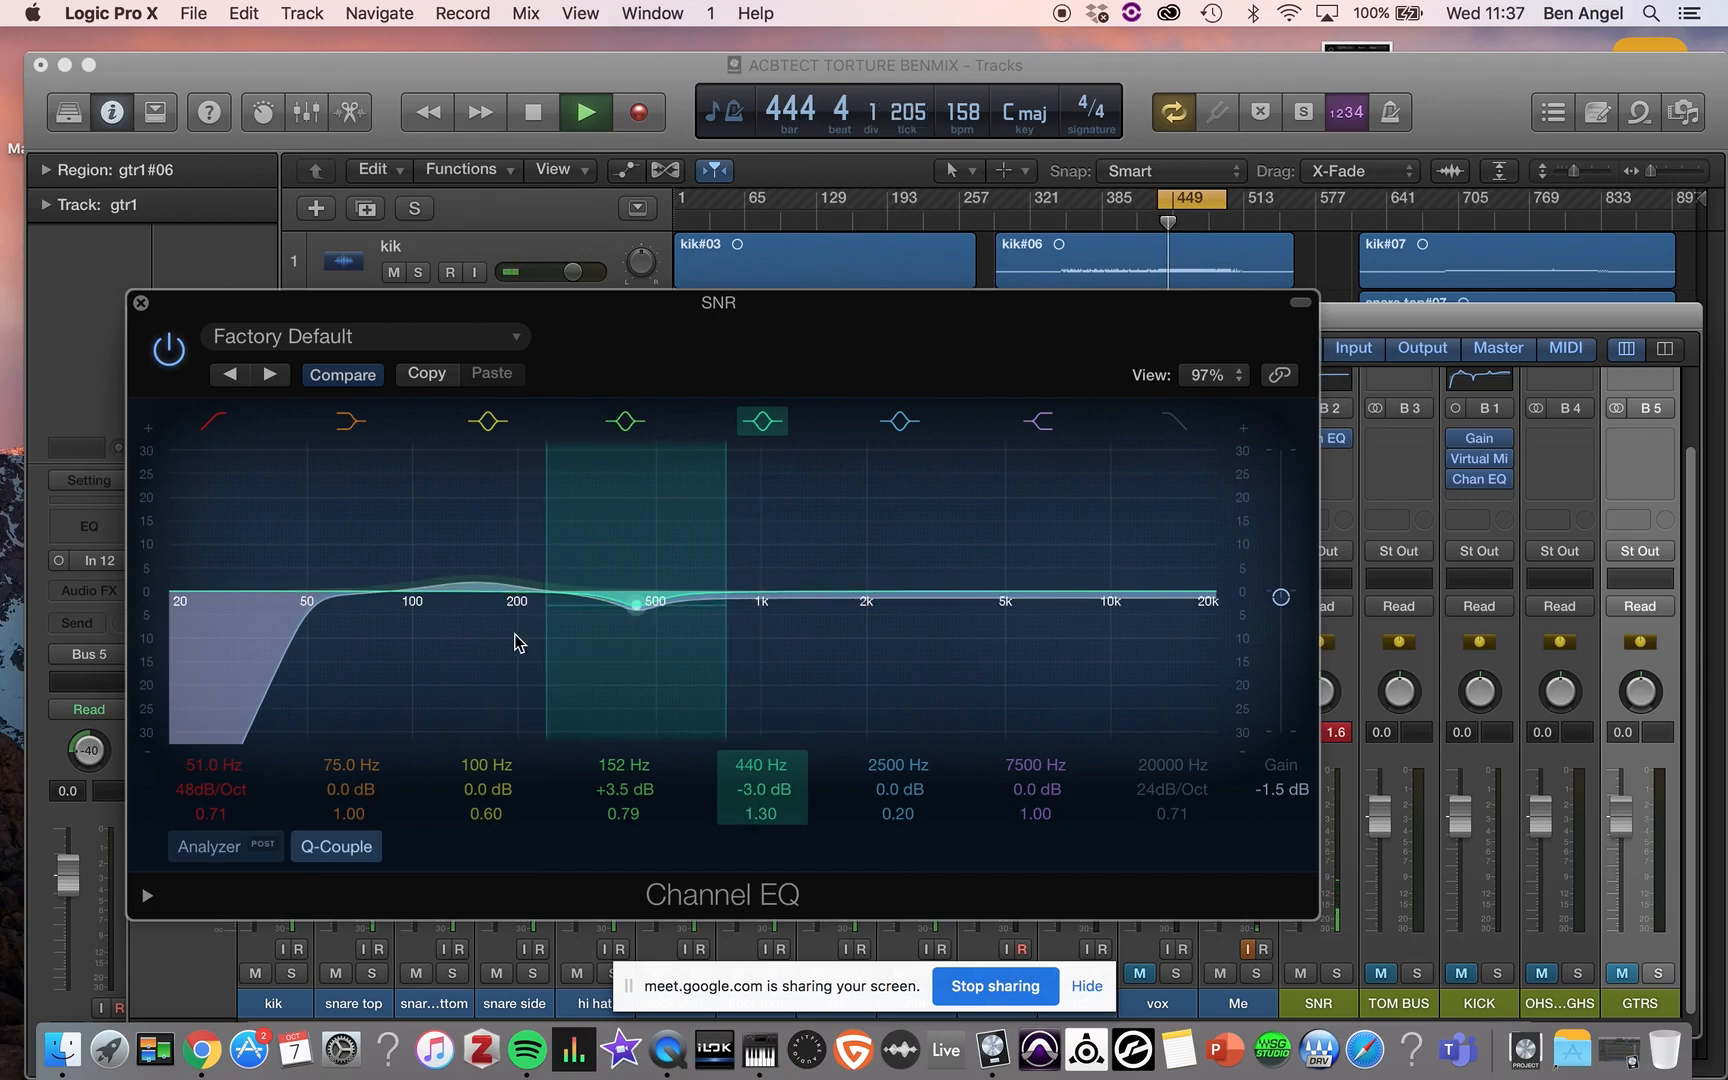
{"action": "left_click_drag", "start_coordinate": [477, 575], "coordinate": [477, 566]}
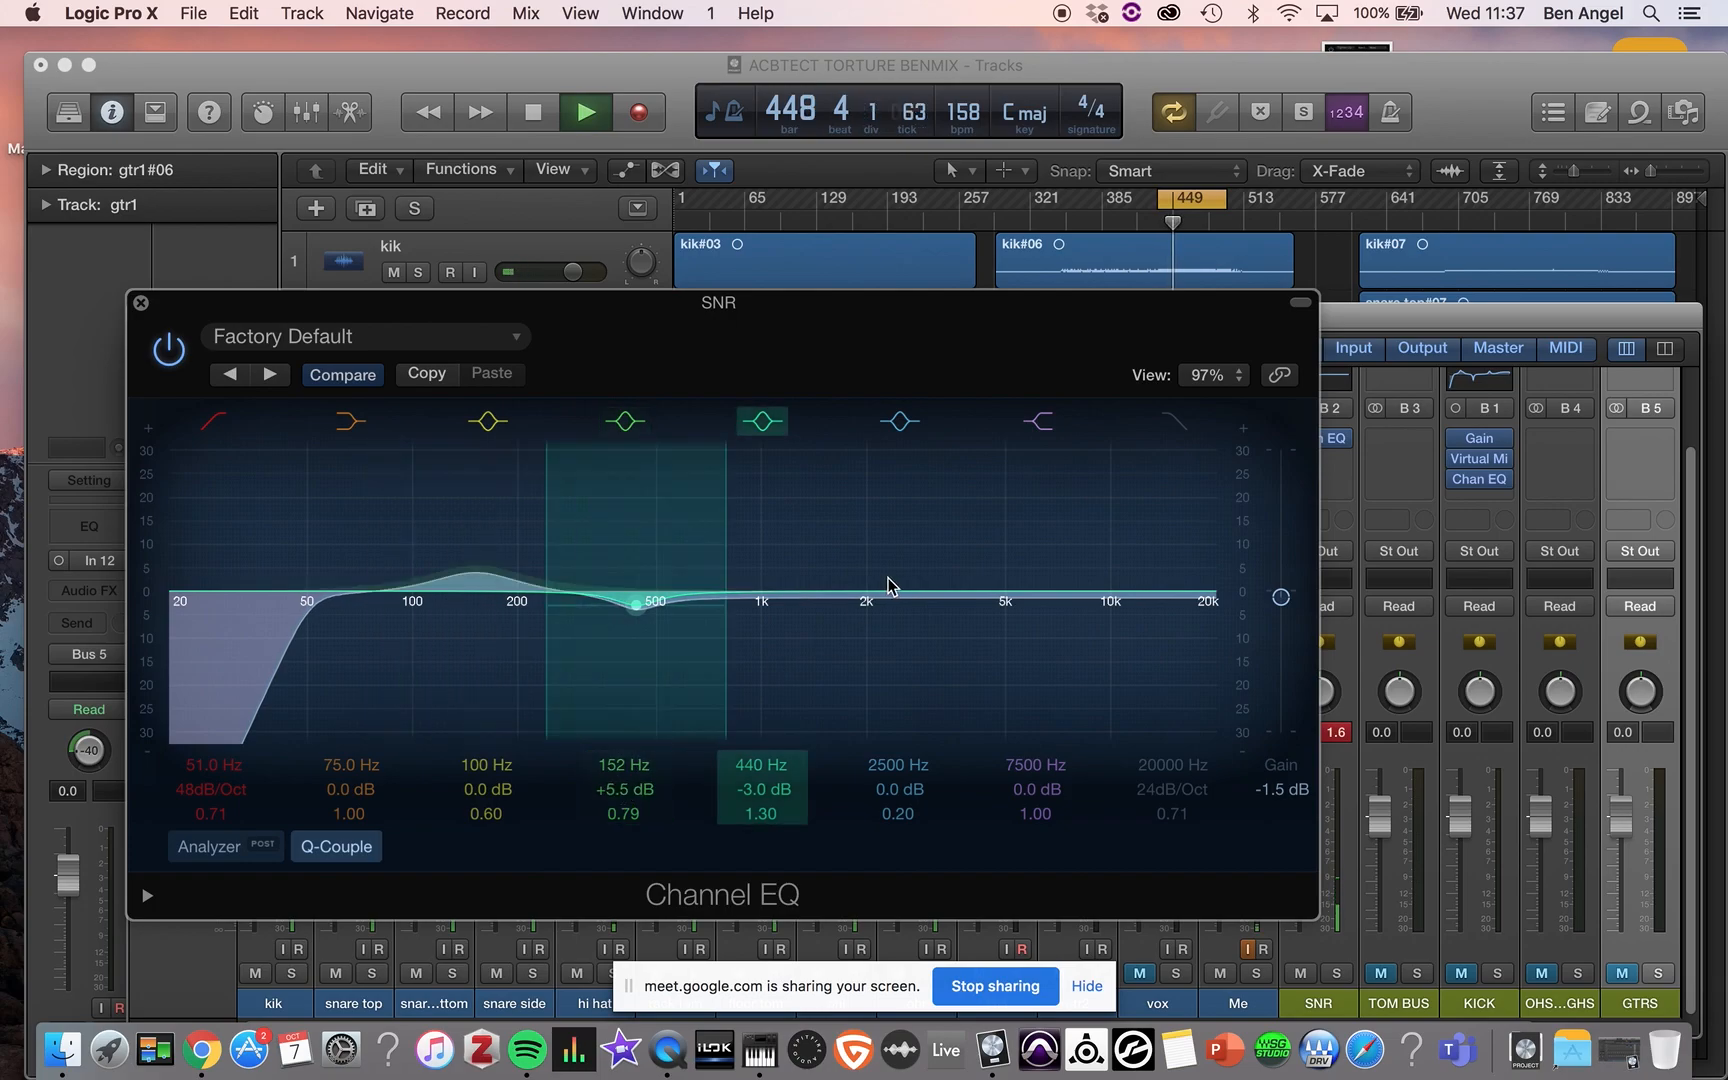
- Set the EQ's high shelf to 6500 Hz at +3.5 dB and the 2500 Hz band to 2100 Hz, +3.5 dB, Q 1.70
{"action": "left_click_drag", "start_coordinate": [1111, 594], "coordinate": [1088, 569]}
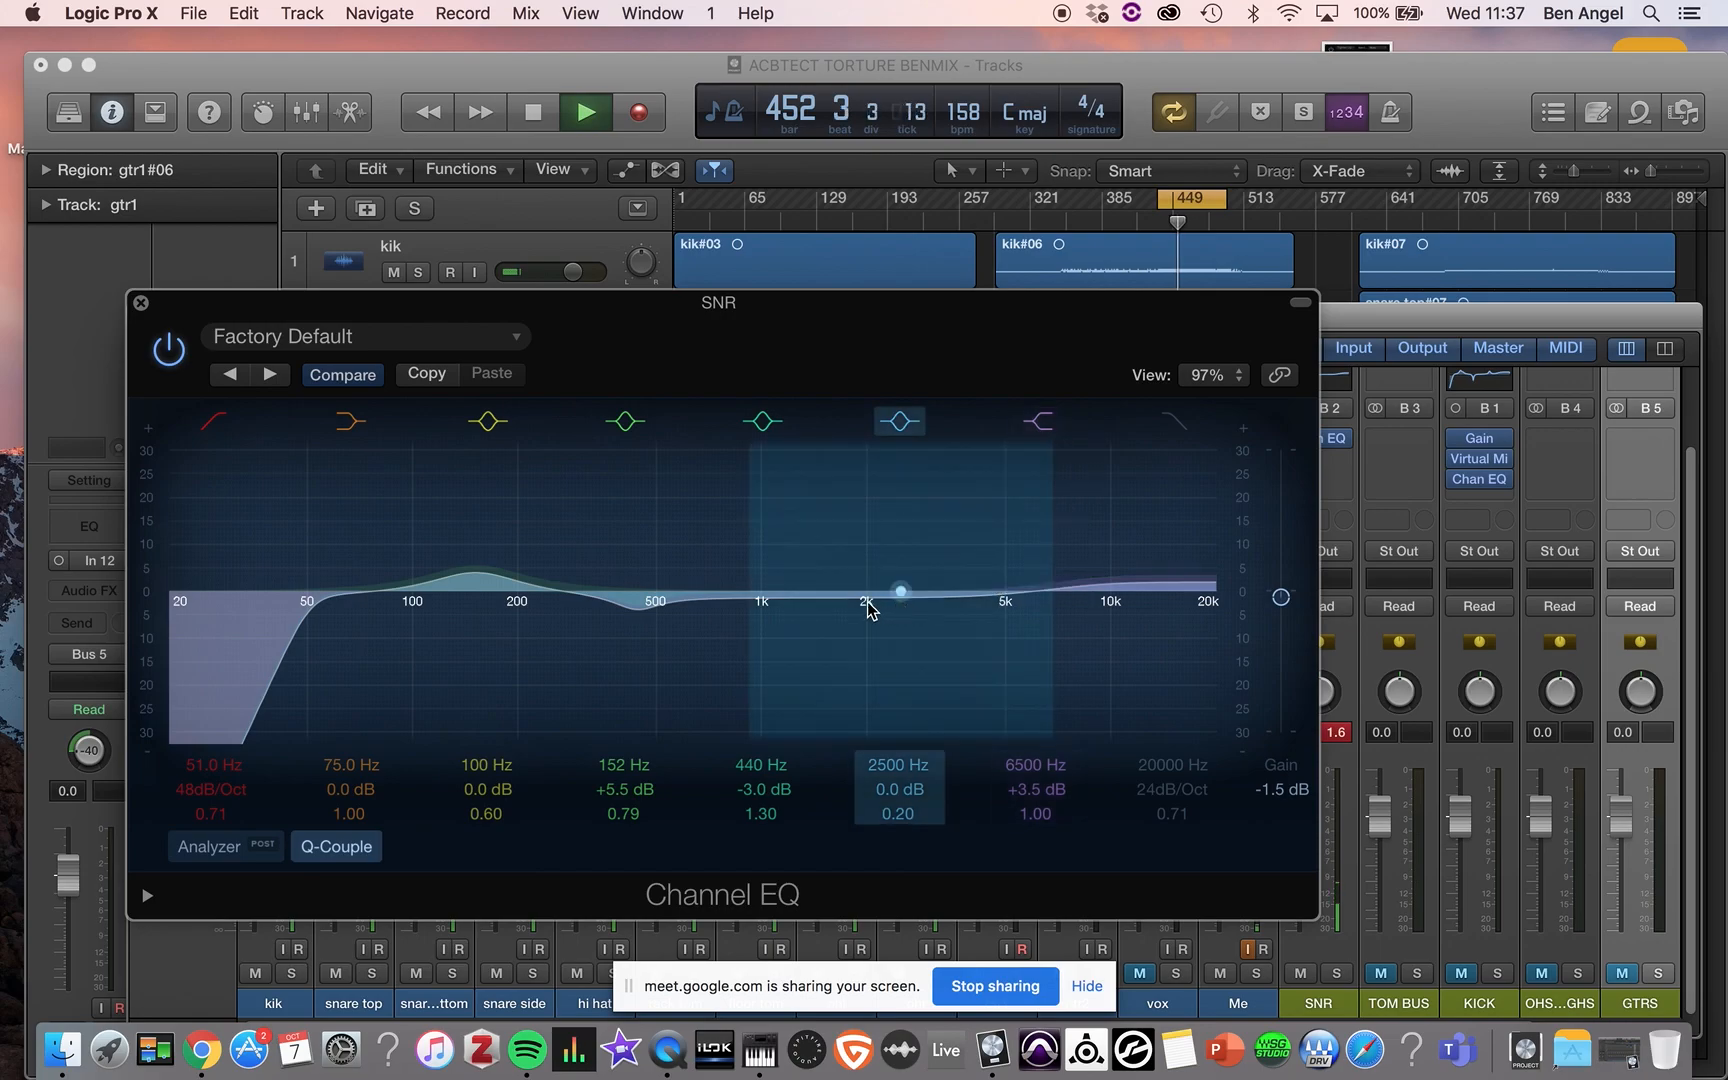
{"action": "left_click_drag", "start_coordinate": [868, 603], "coordinate": [840, 580]}
{"action": "left_click_drag", "start_coordinate": [898, 816], "coordinate": [898, 770]}
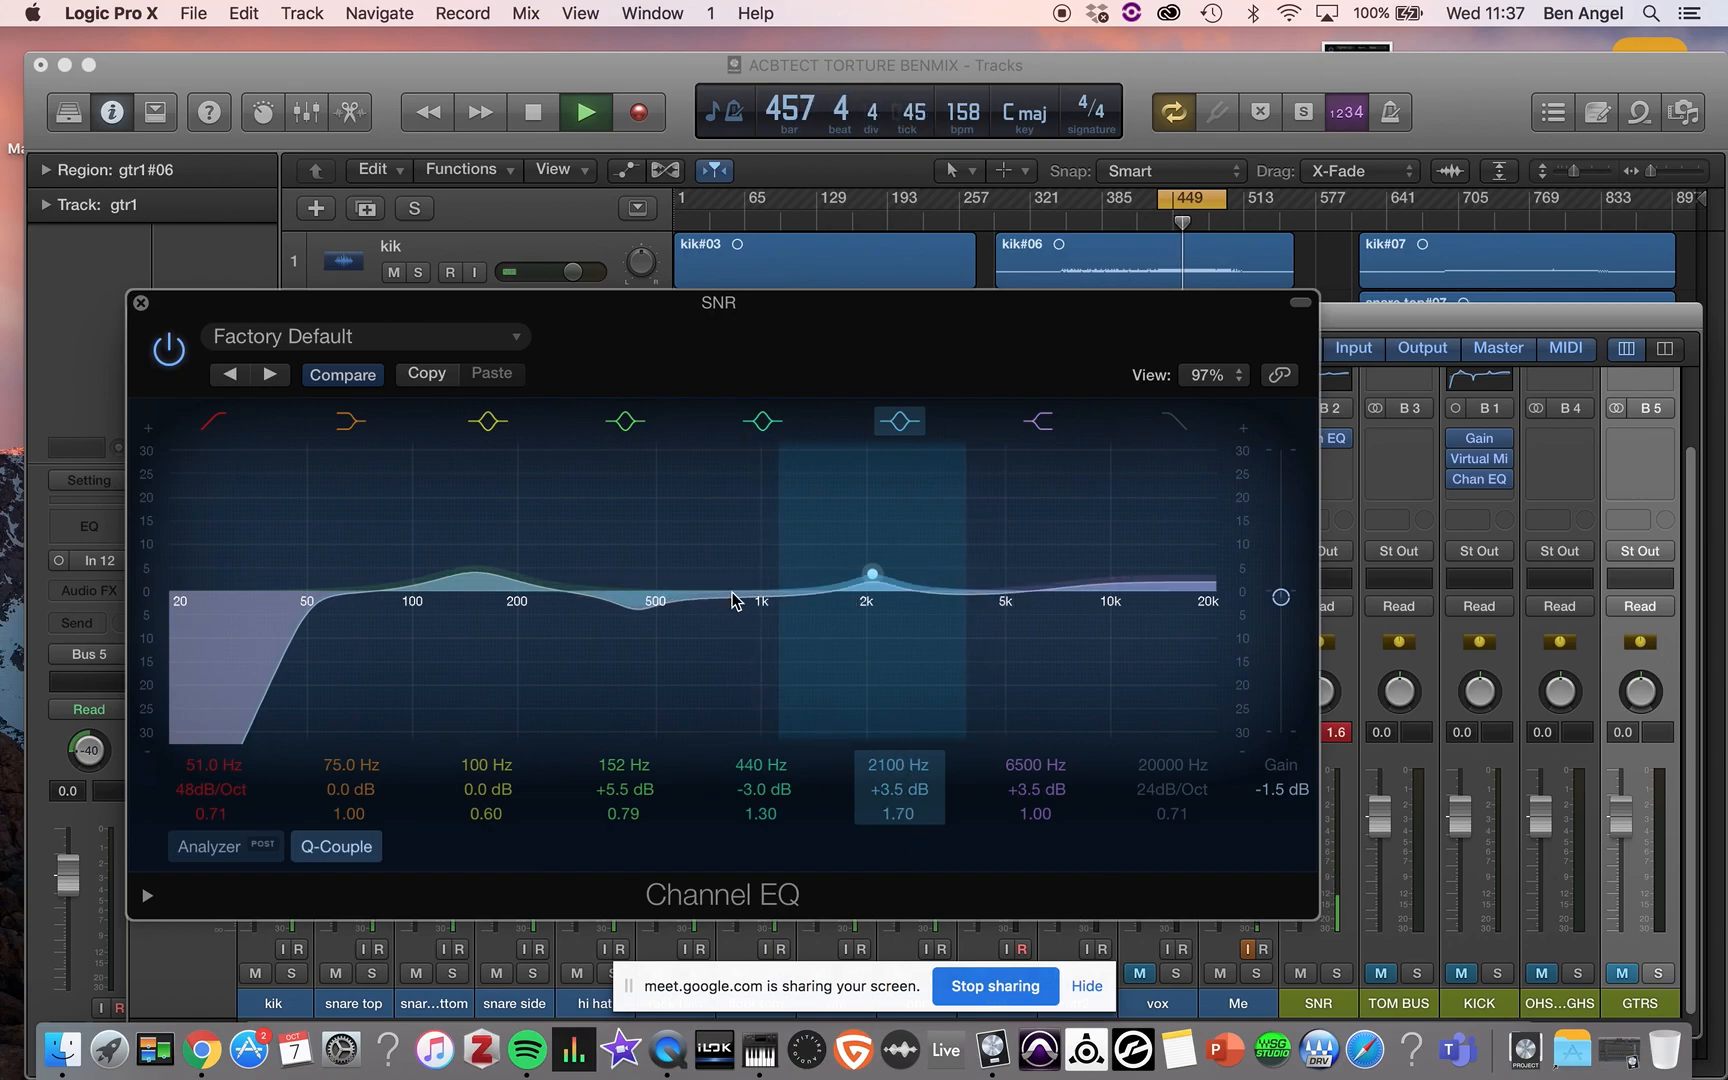
- Cut the 75 Hz low shelf to -3.5 dB and bypass the EQ briefly to compare the sound before re-enabling it
{"action": "left_click_drag", "start_coordinate": [371, 597], "coordinate": [370, 620]}
{"action": "left_click", "coordinate": [168, 350]}
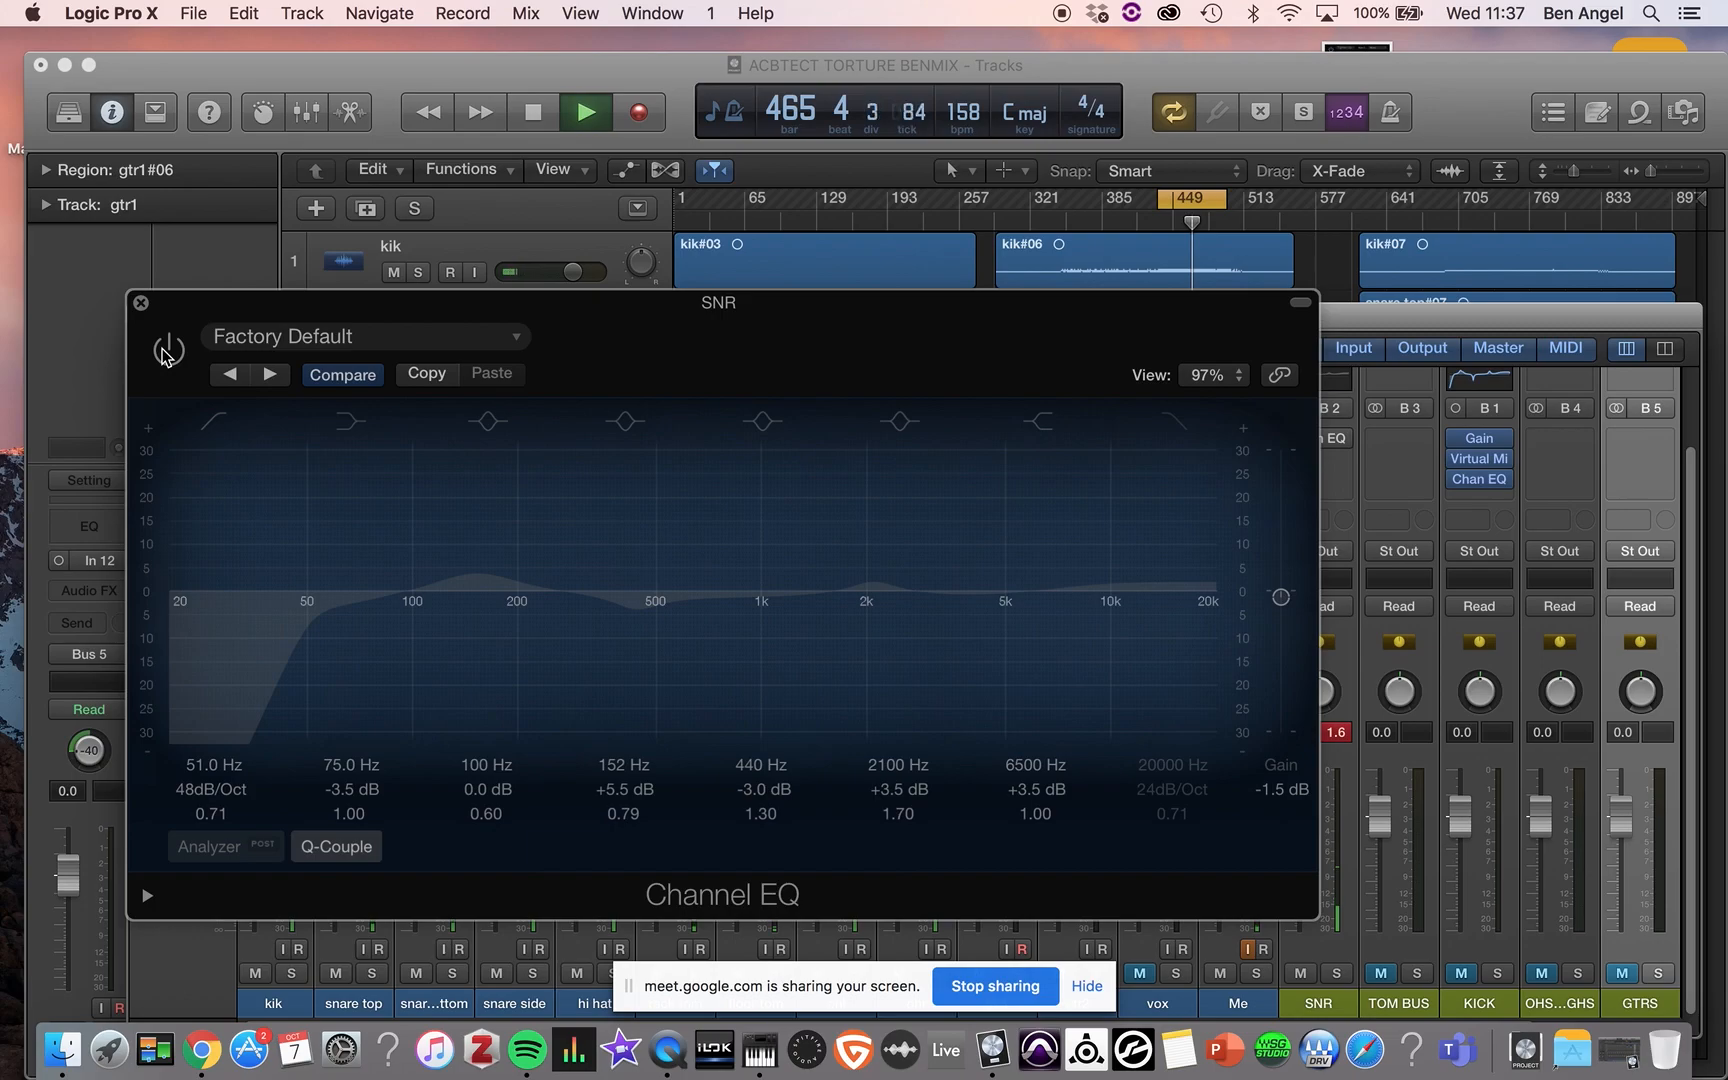
{"action": "left_click", "coordinate": [167, 350]}
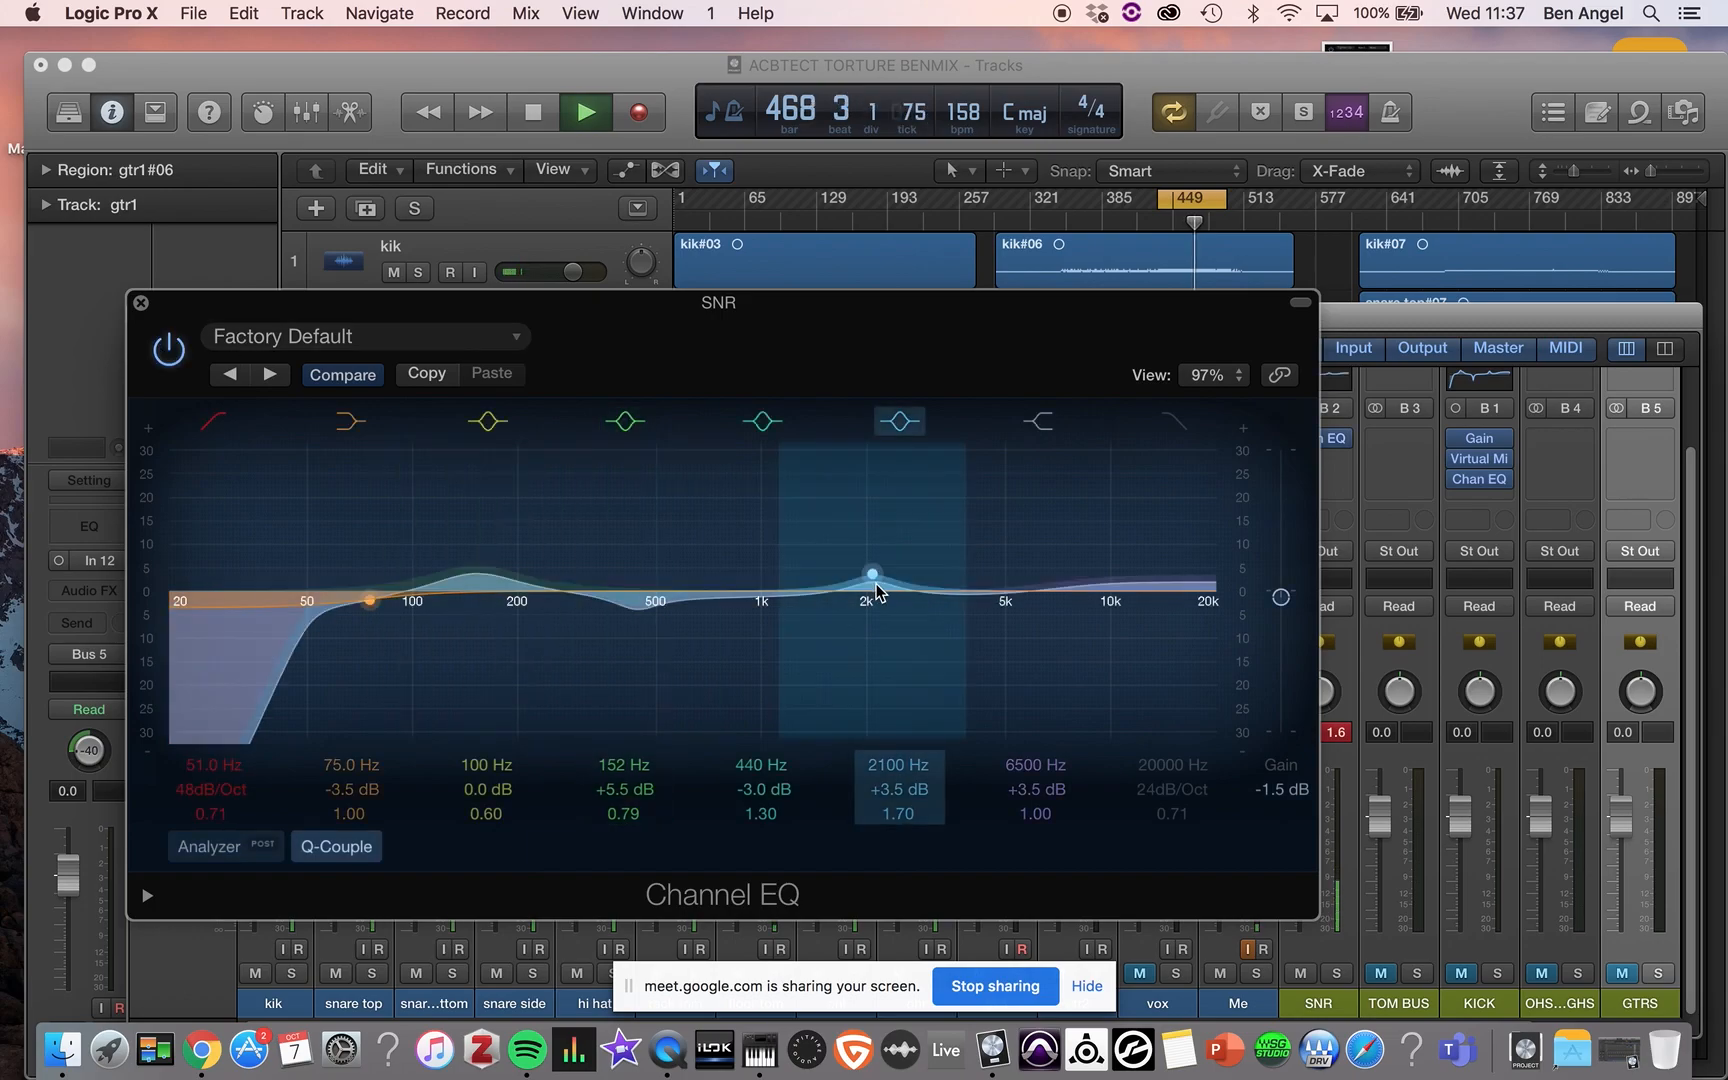
- Raise the 2100 Hz band to +5.5 dB and the 6500 Hz high shelf to +4.5 dB, ending playback and closing the EQ
{"action": "left_click_drag", "start_coordinate": [876, 580], "coordinate": [875, 571]}
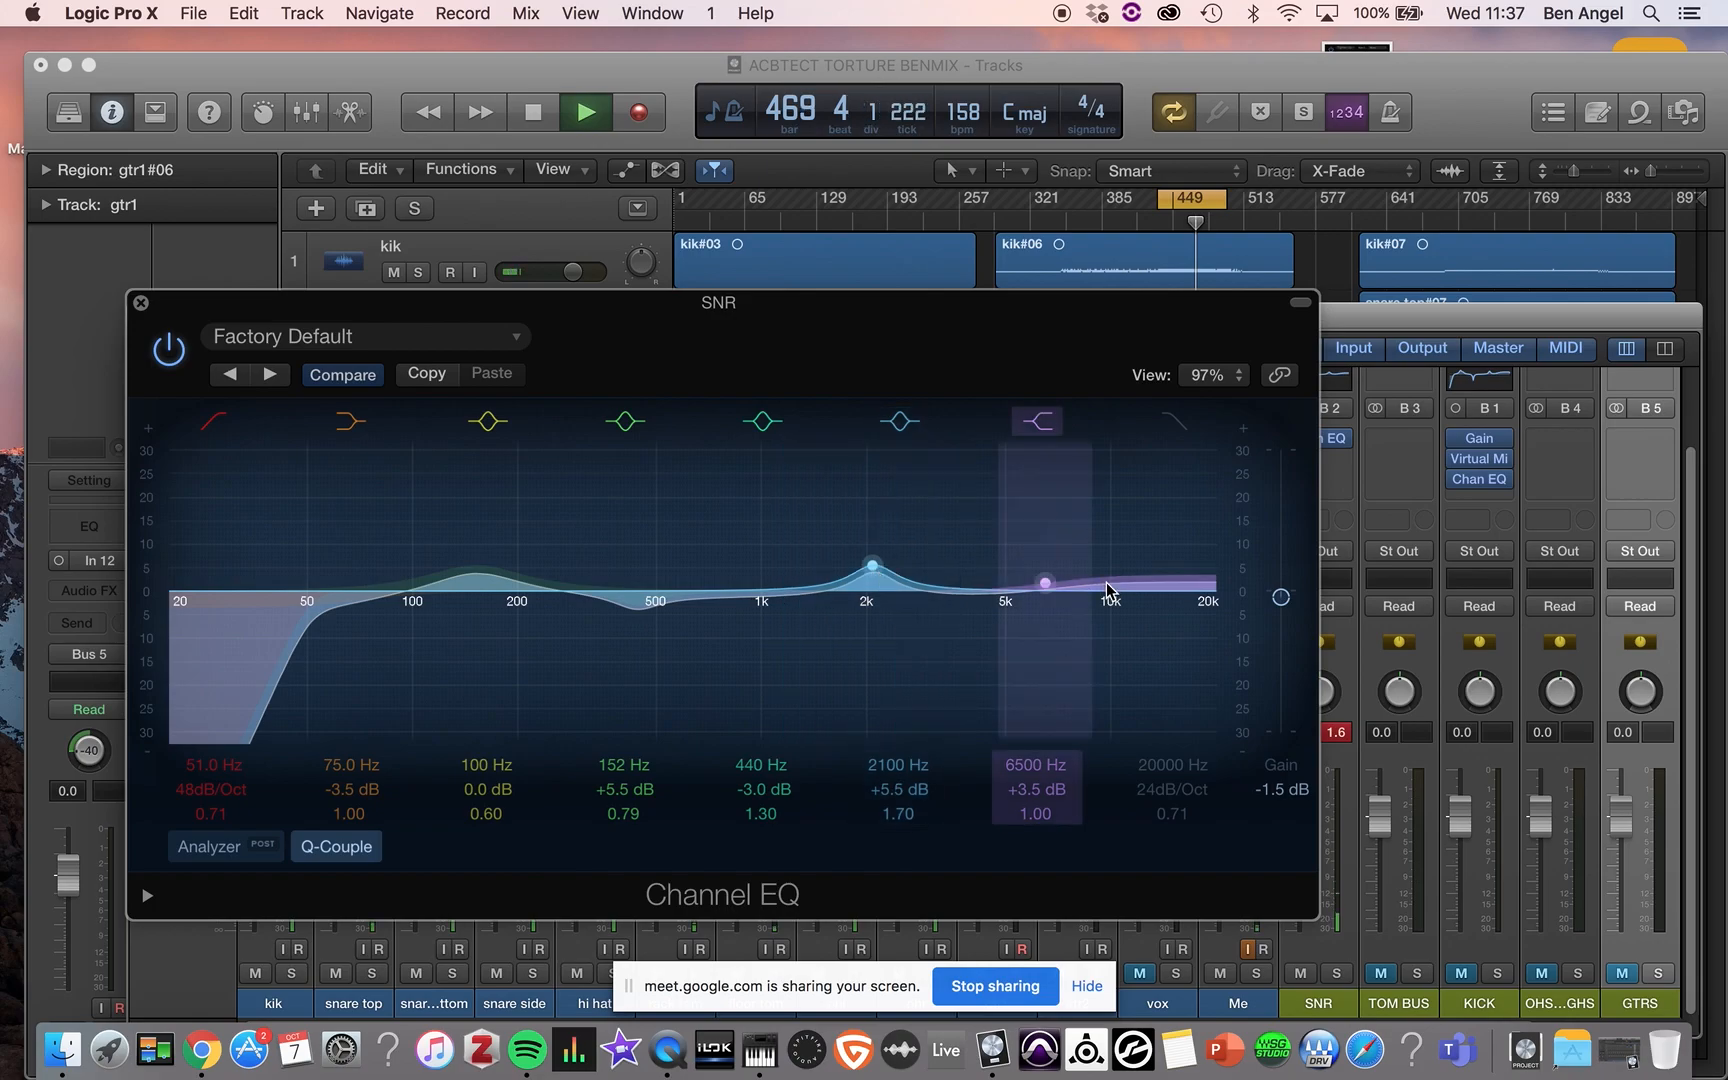
{"action": "left_click_drag", "start_coordinate": [1107, 590], "coordinate": [1108, 580]}
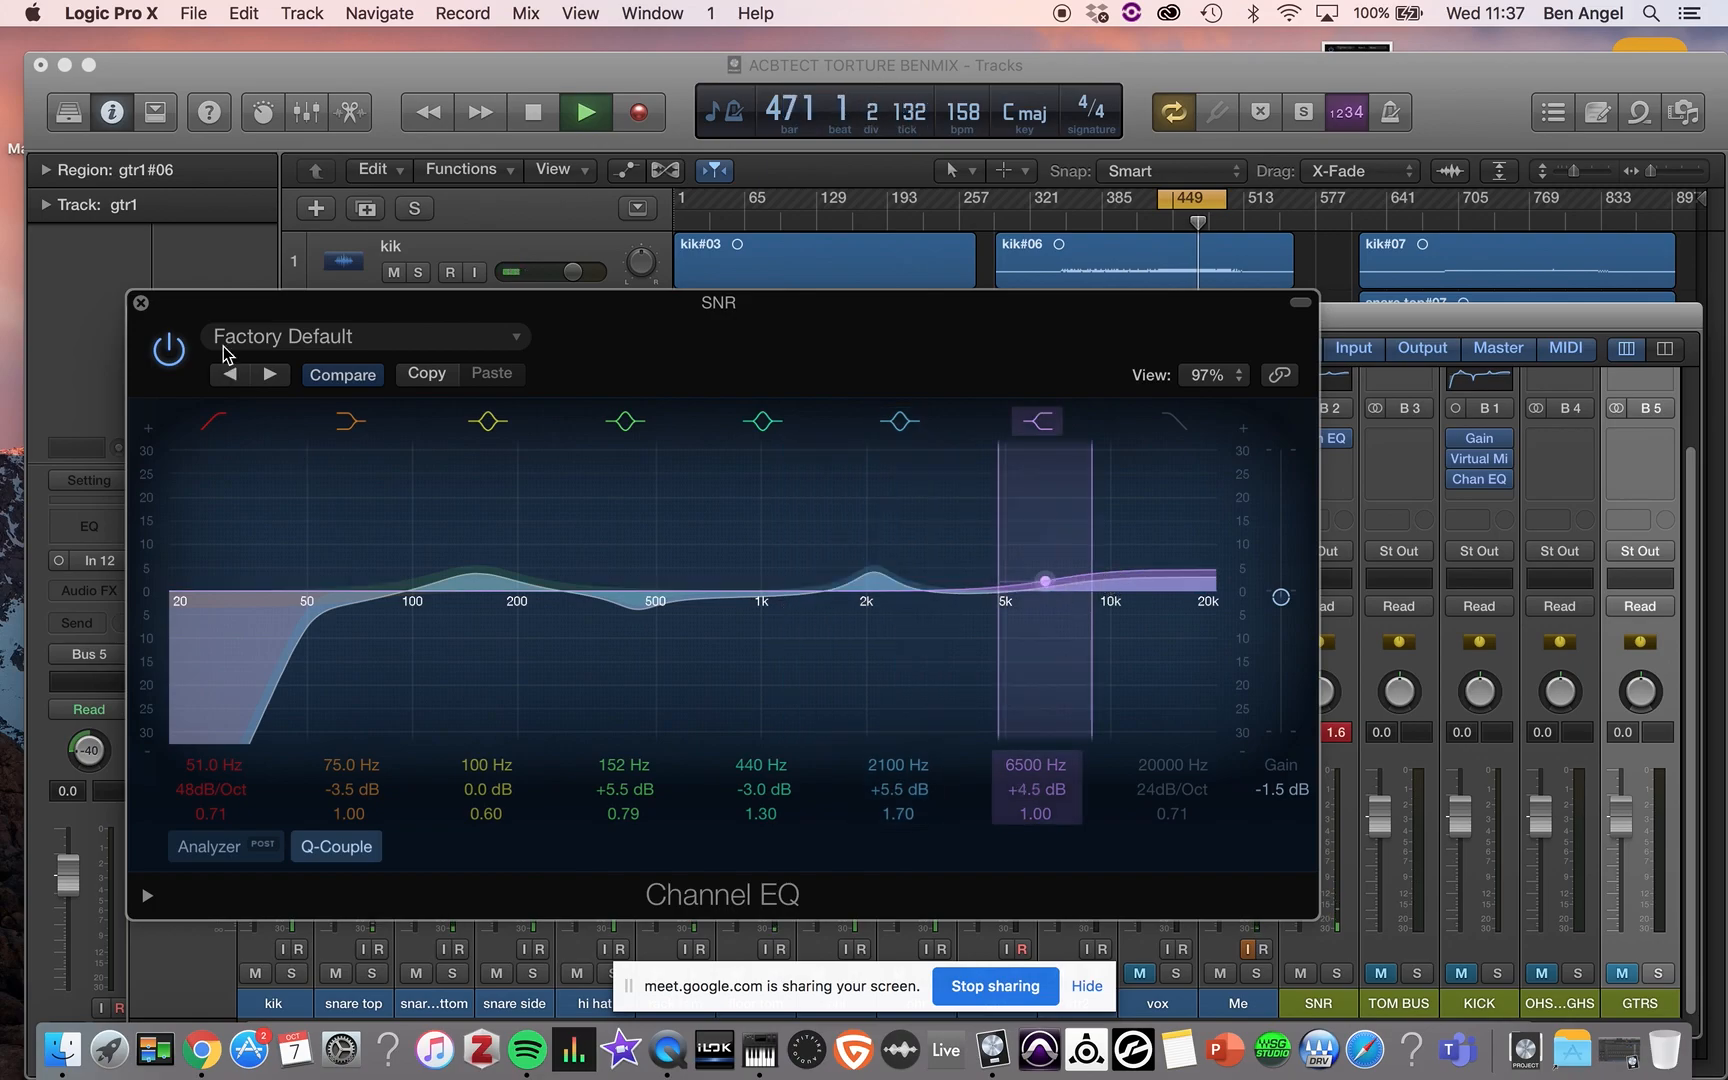
{"action": "key", "text": "space"}
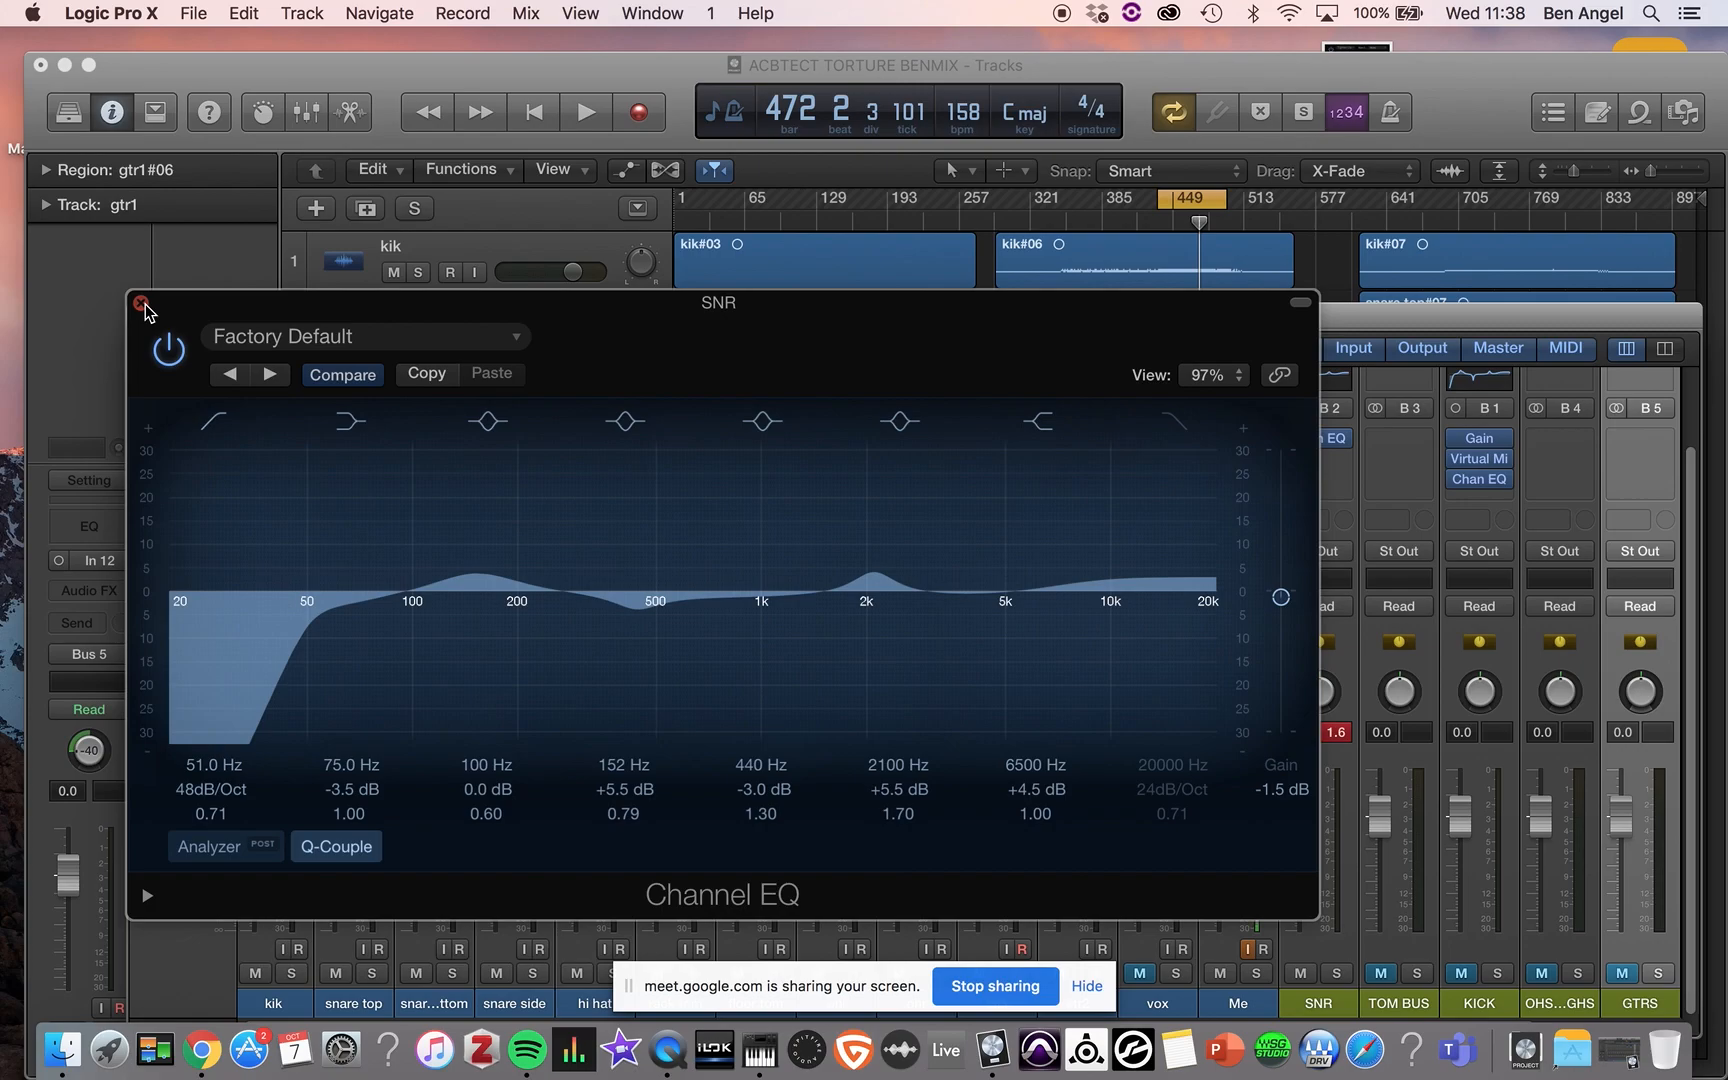
{"action": "left_click", "coordinate": [141, 303]}
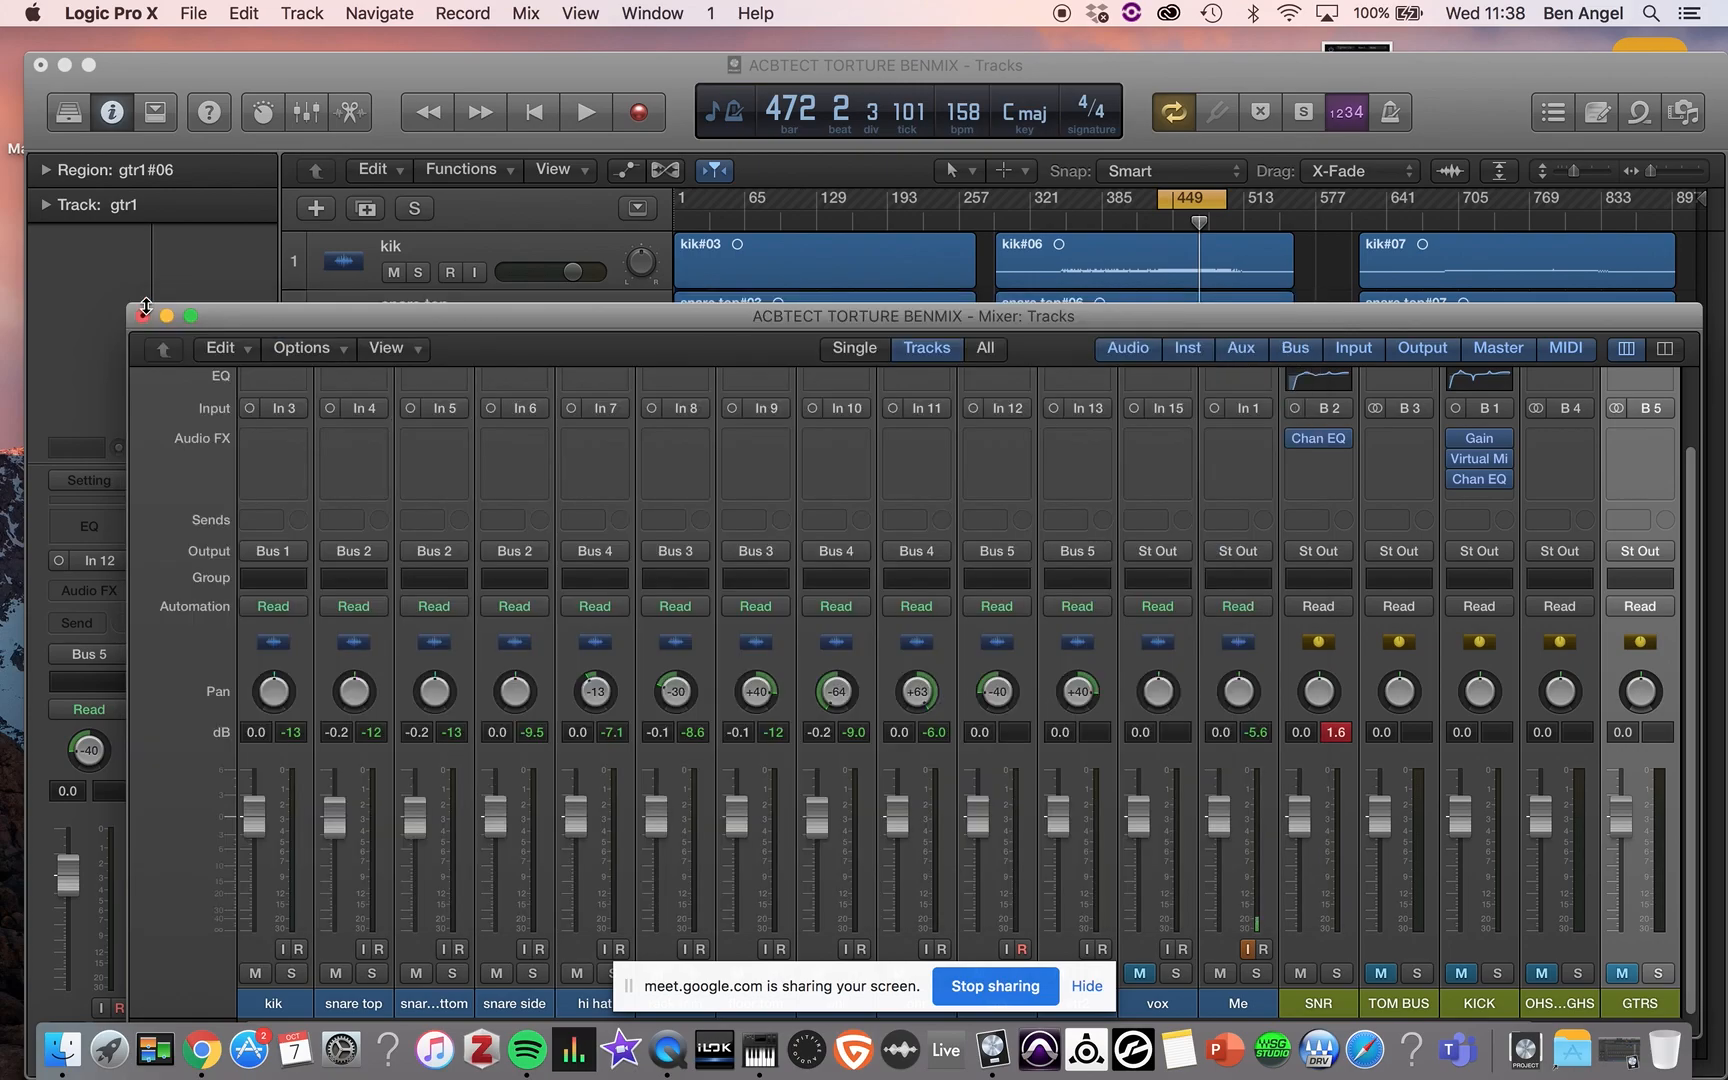
- Clear the peak level readings and insert a mono Compressor after the Channel EQ on the SNR bus
{"action": "left_click", "coordinate": [1339, 734]}
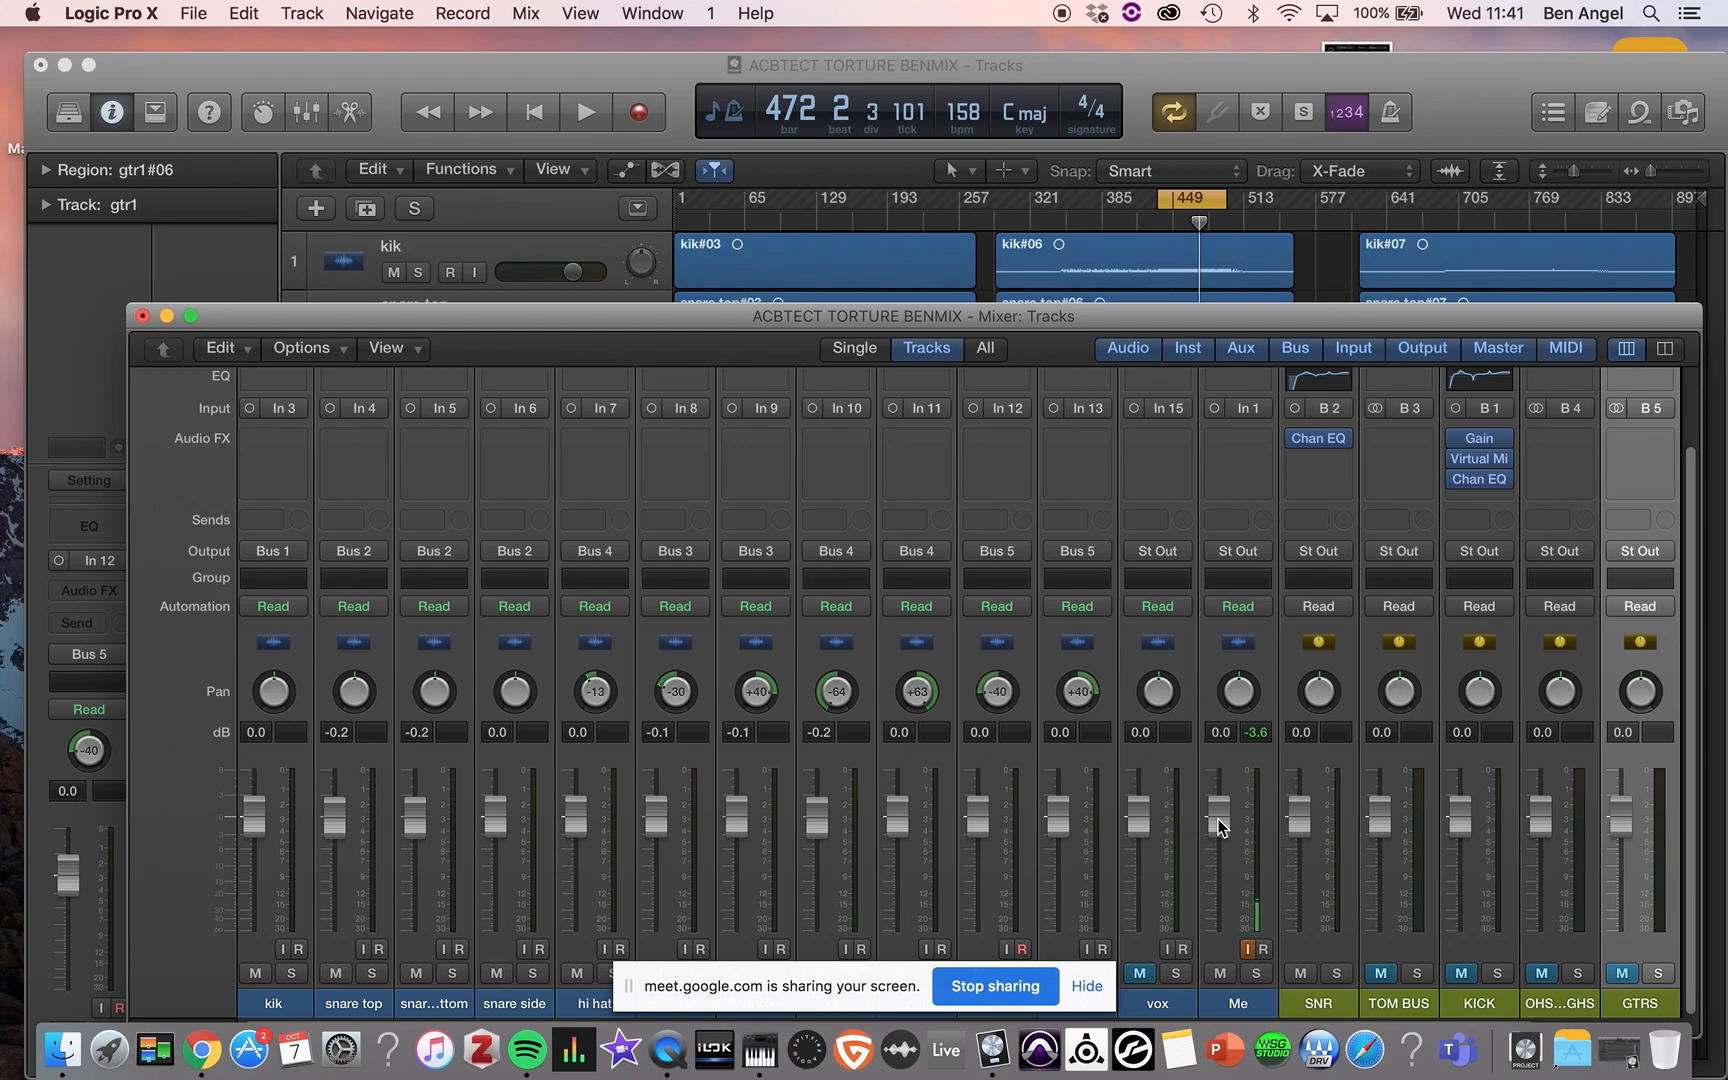
{"action": "left_click", "coordinate": [1320, 458]}
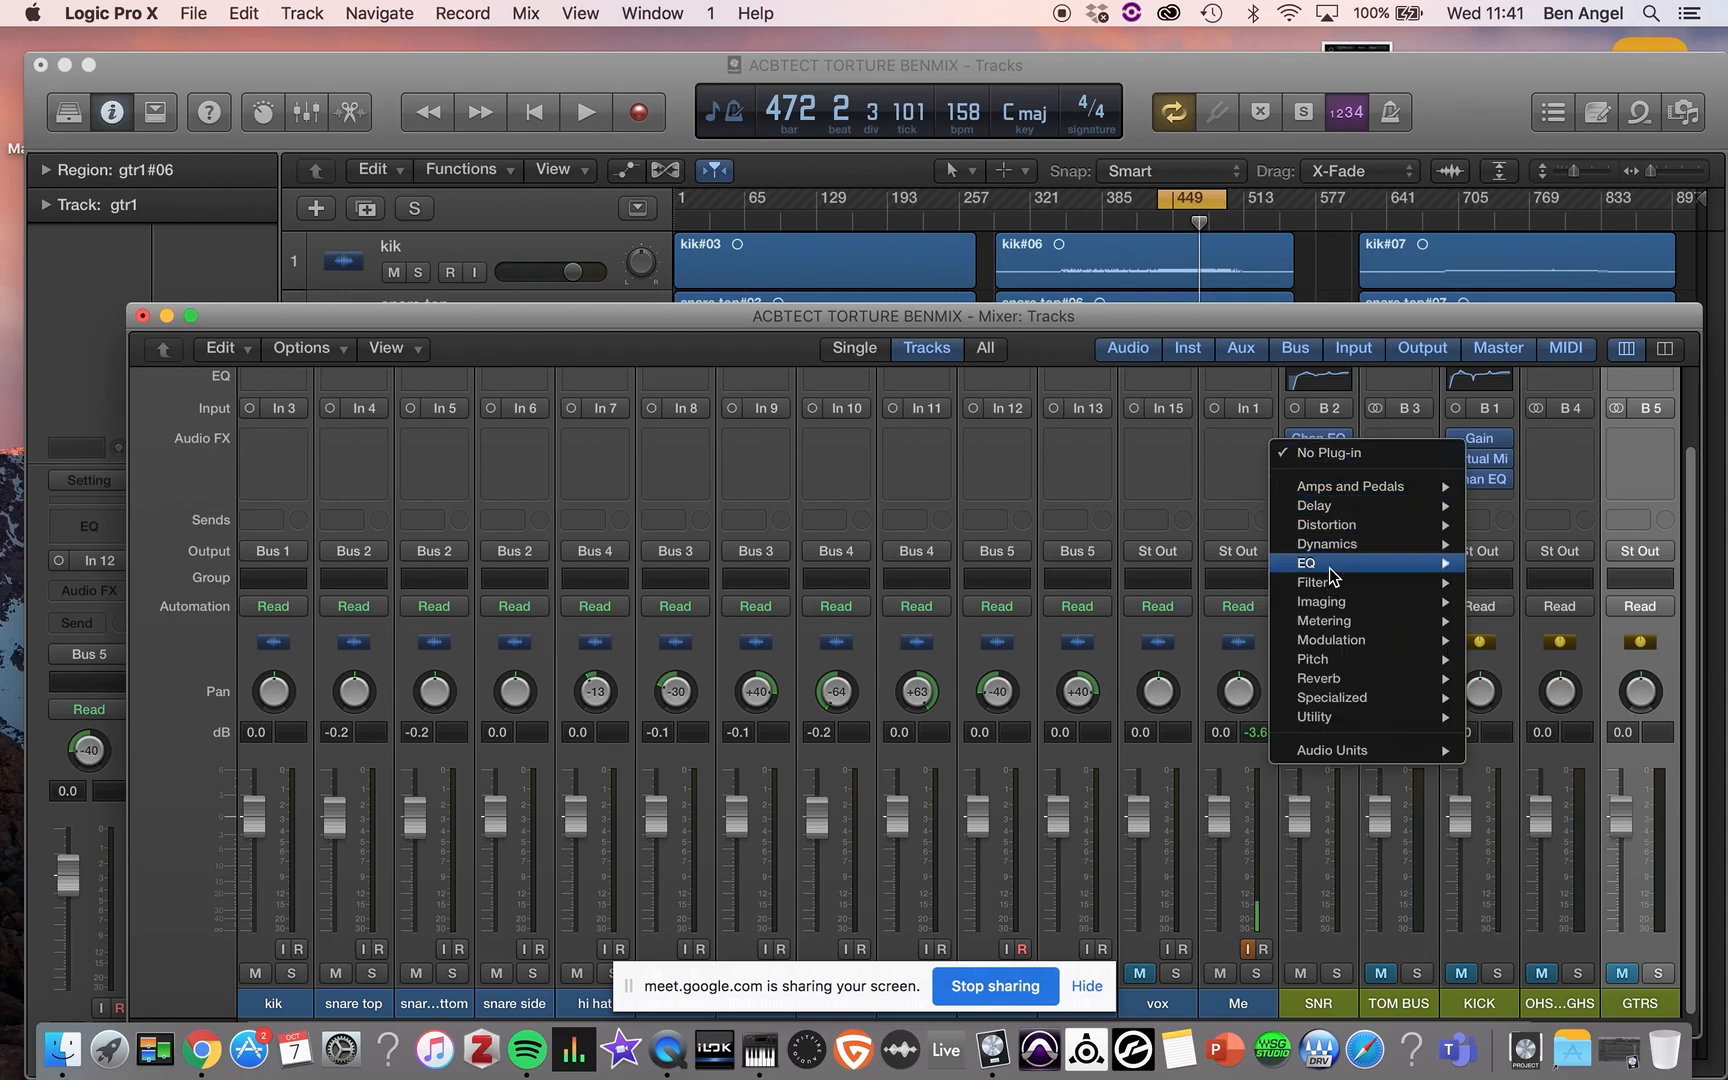
{"action": "mouse_move", "coordinate": [1337, 552]}
{"action": "mouse_move", "coordinate": [1541, 571]}
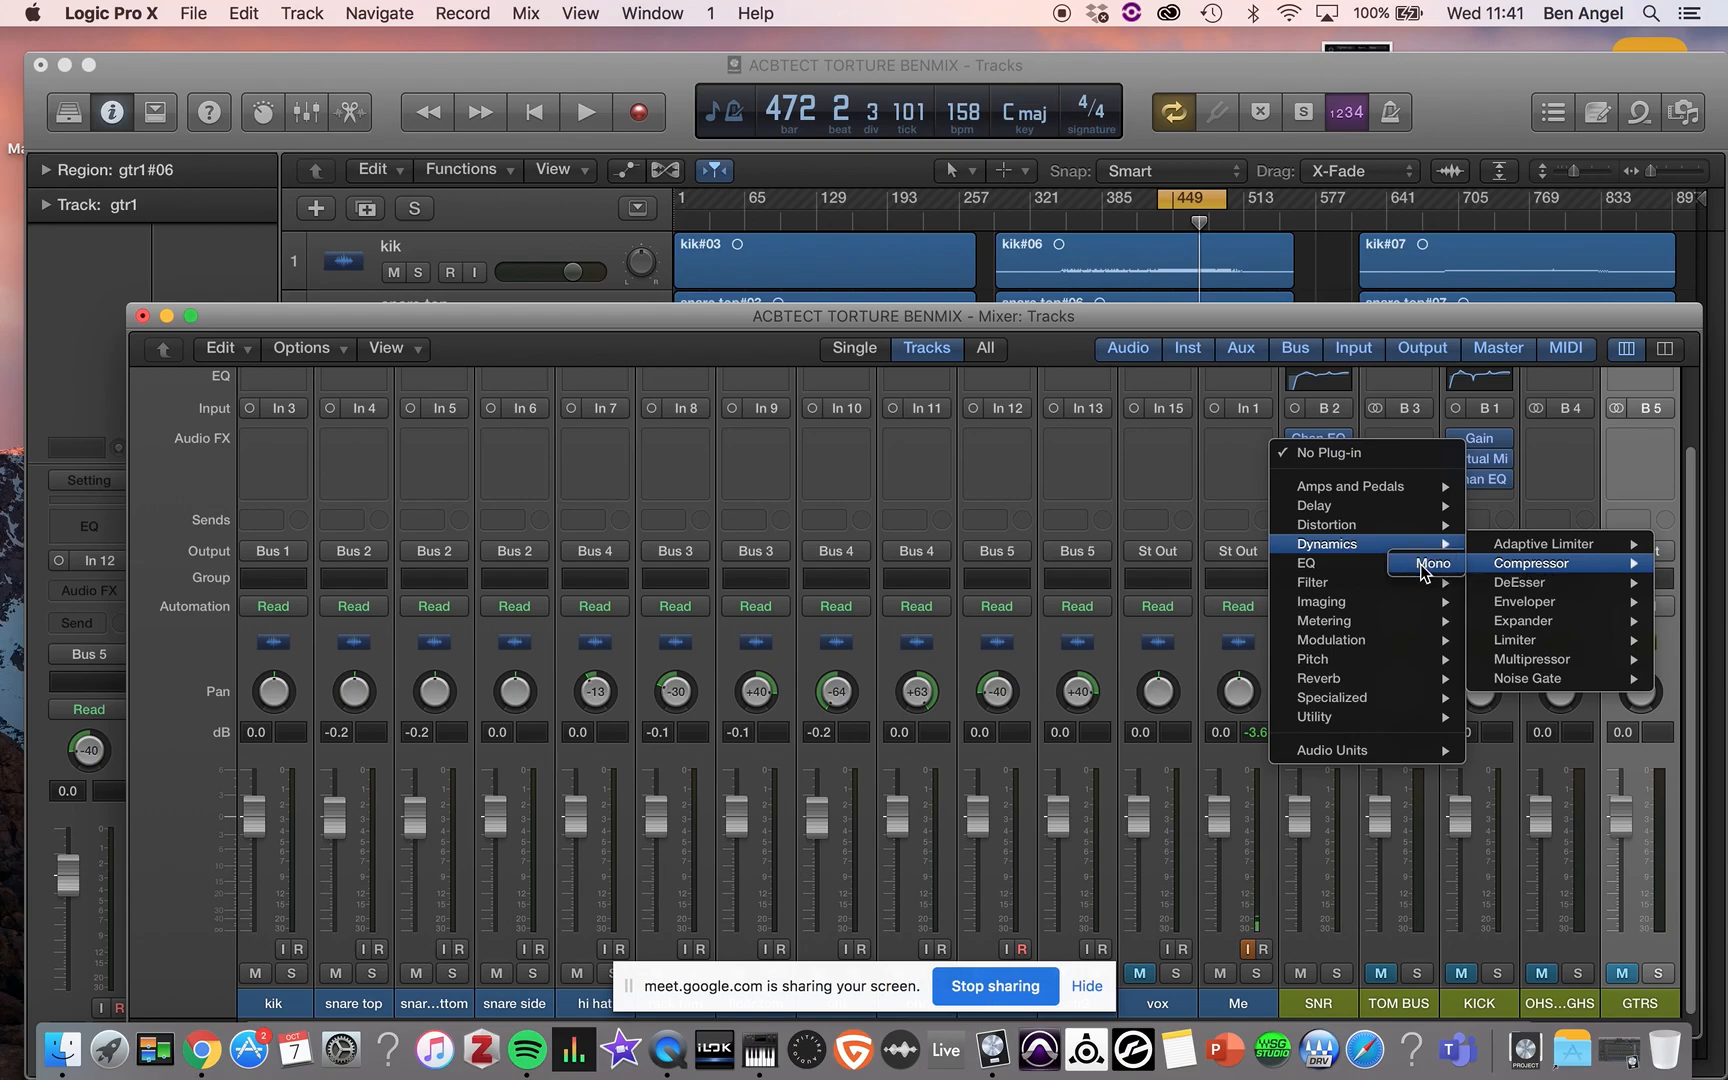
{"action": "left_click", "coordinate": [1422, 566]}
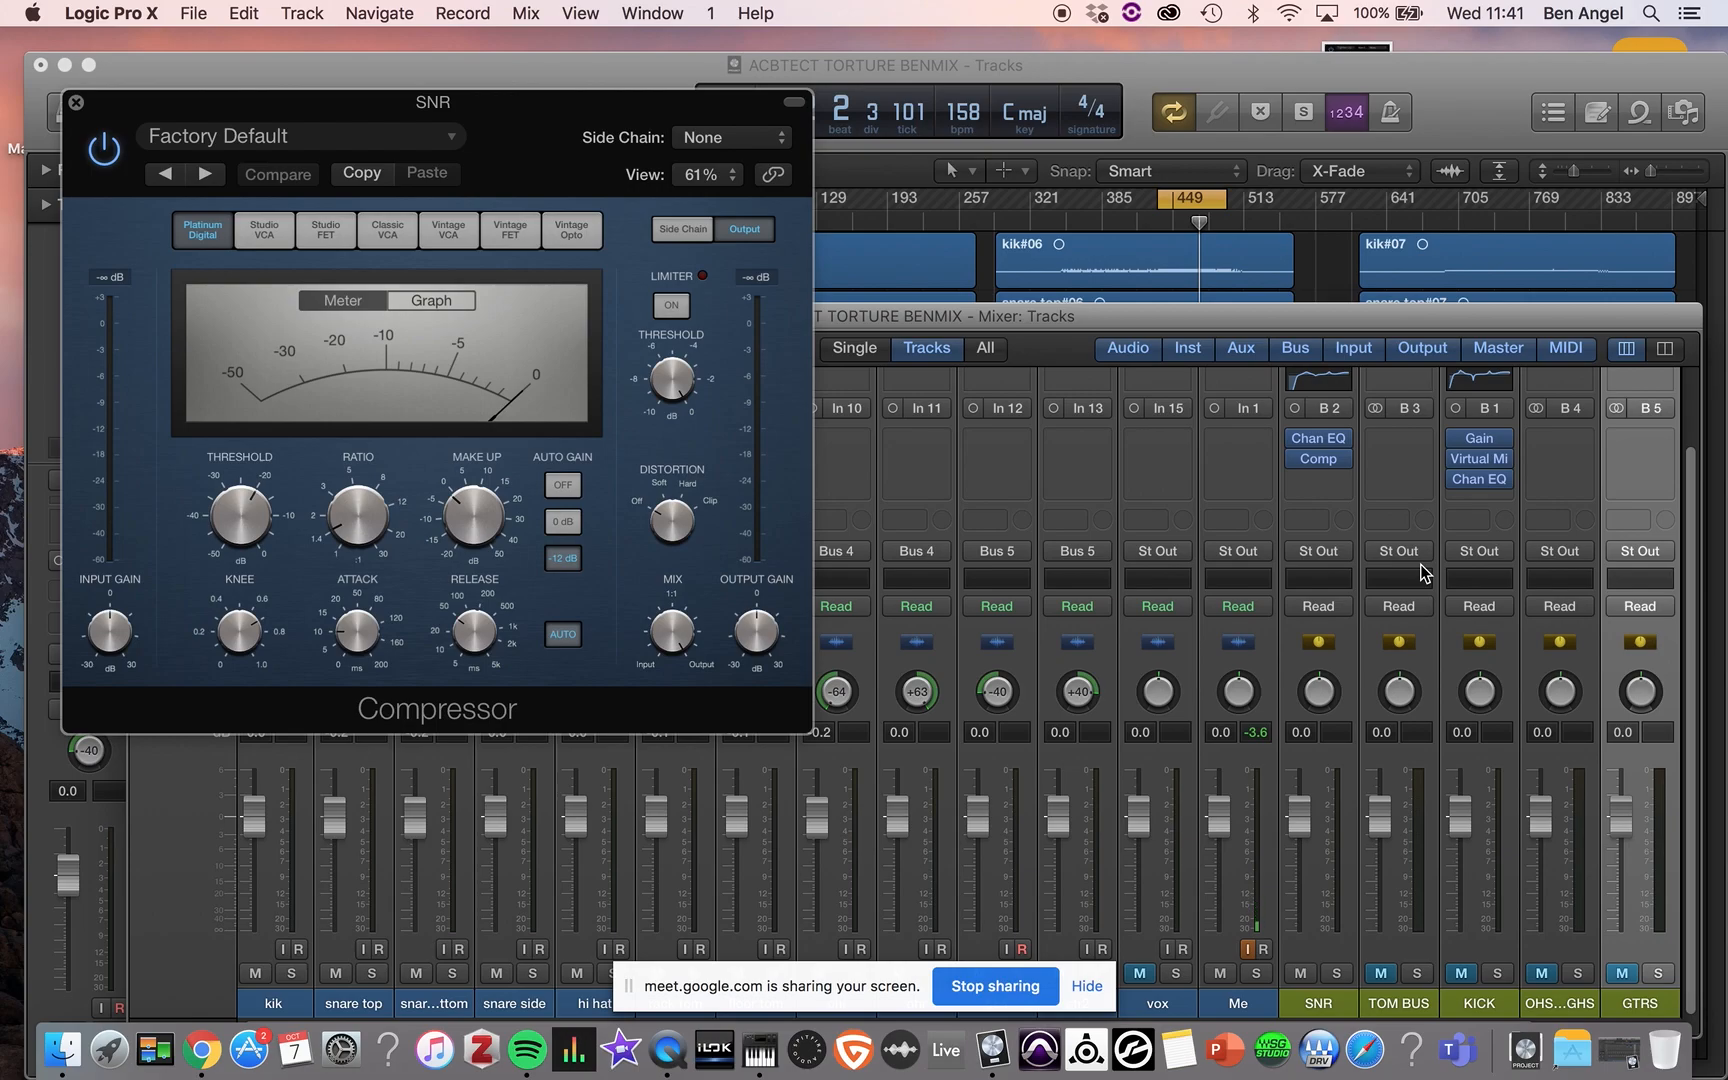
- During playback, lower the SNR compressor's threshold to -50 dB and turn its auto gain off
{"action": "key", "text": "space"}
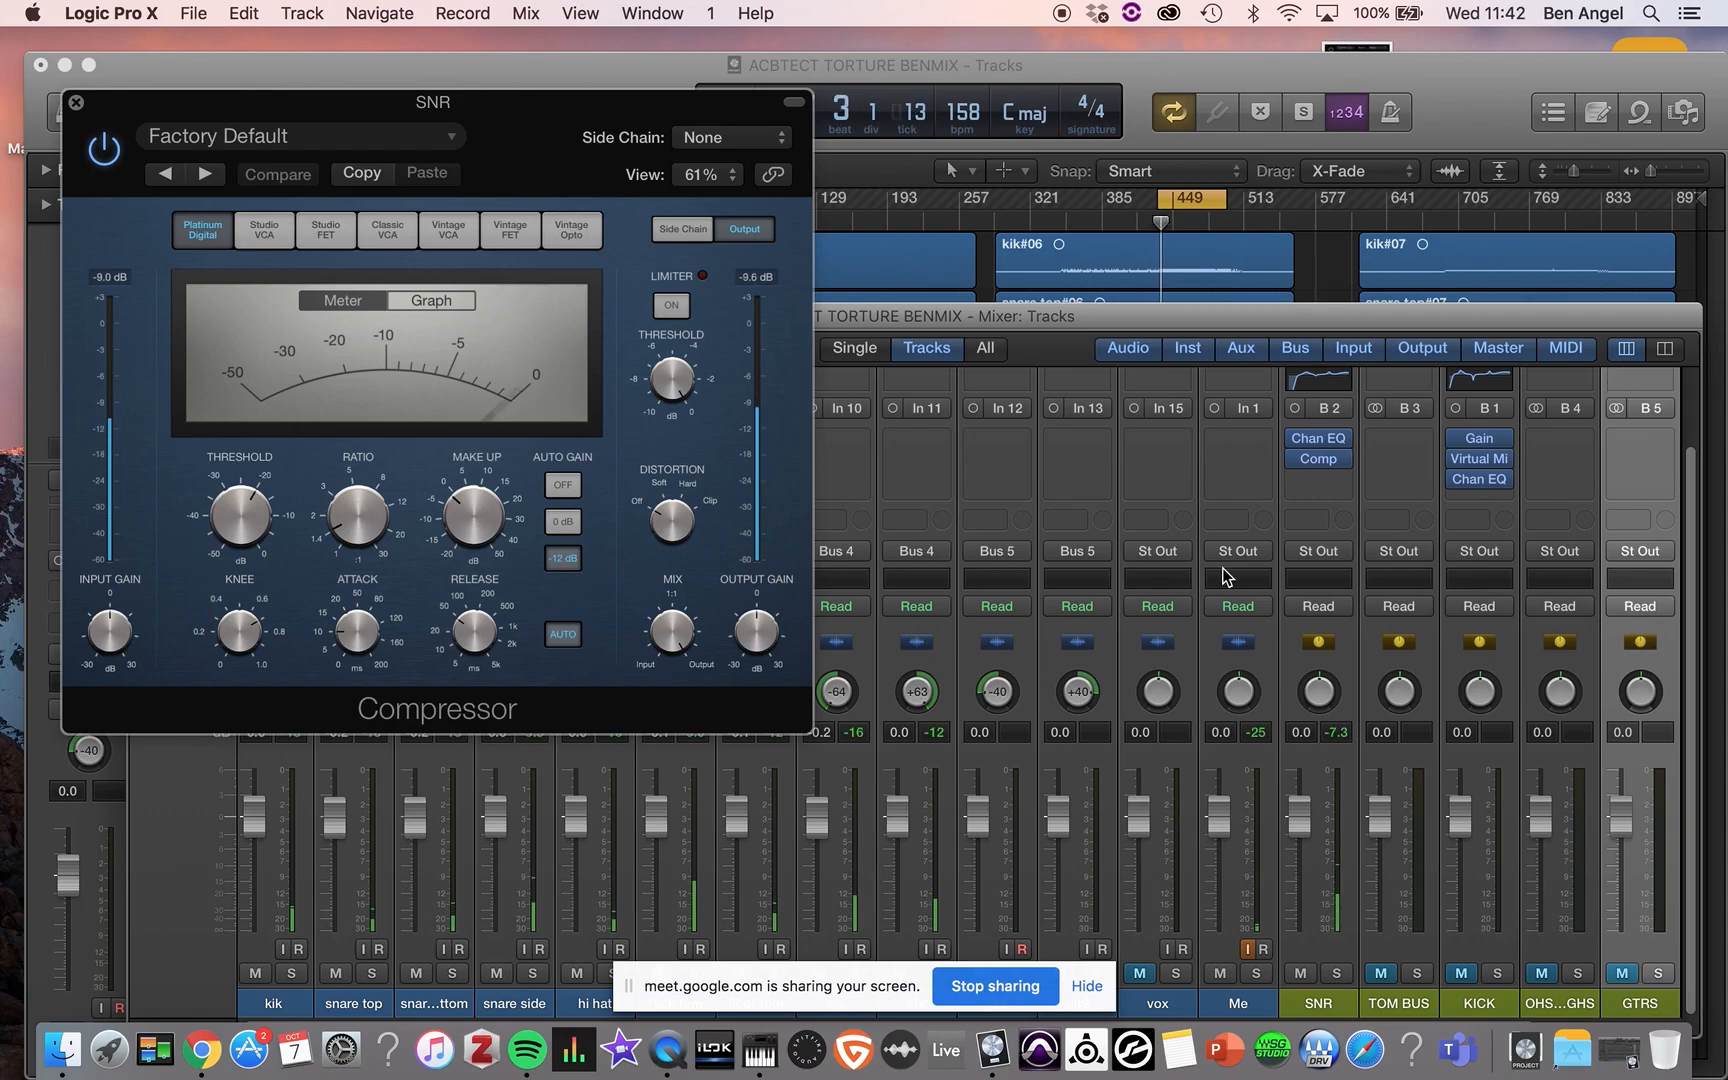
{"action": "mouse_move", "coordinate": [281, 527]}
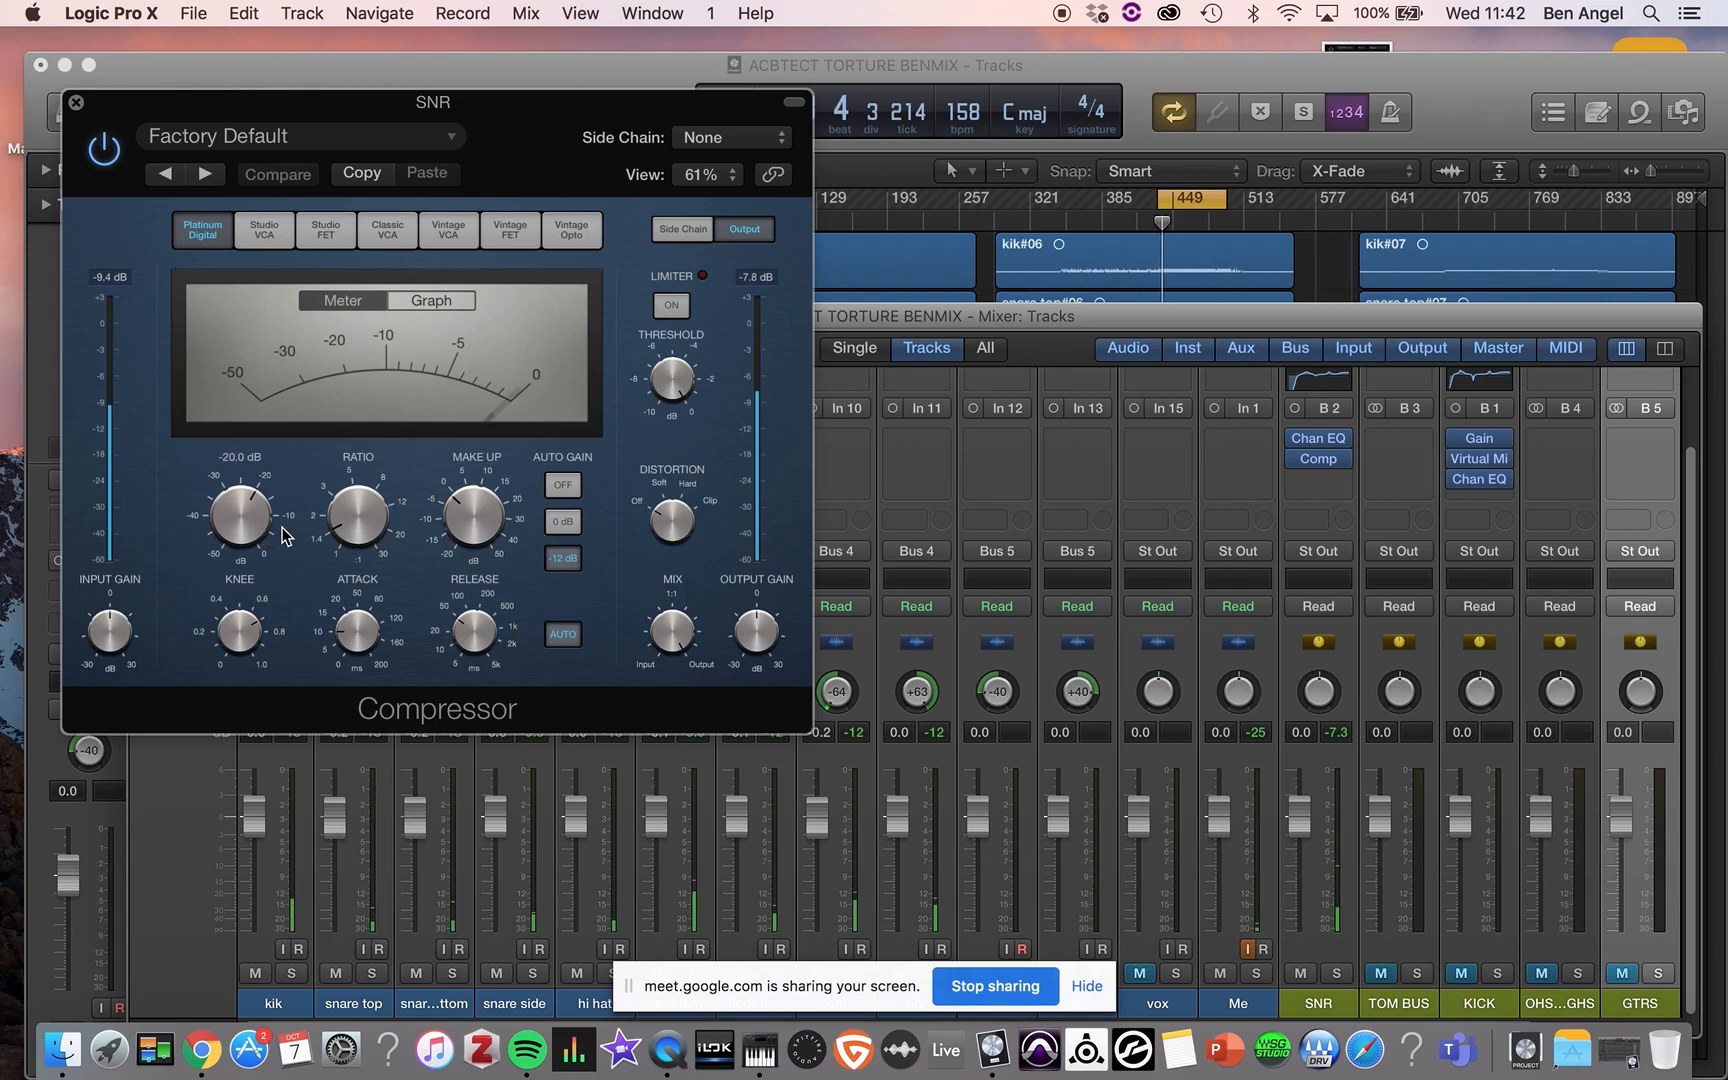
{"action": "left_click_drag", "start_coordinate": [240, 507], "coordinate": [183, 847]}
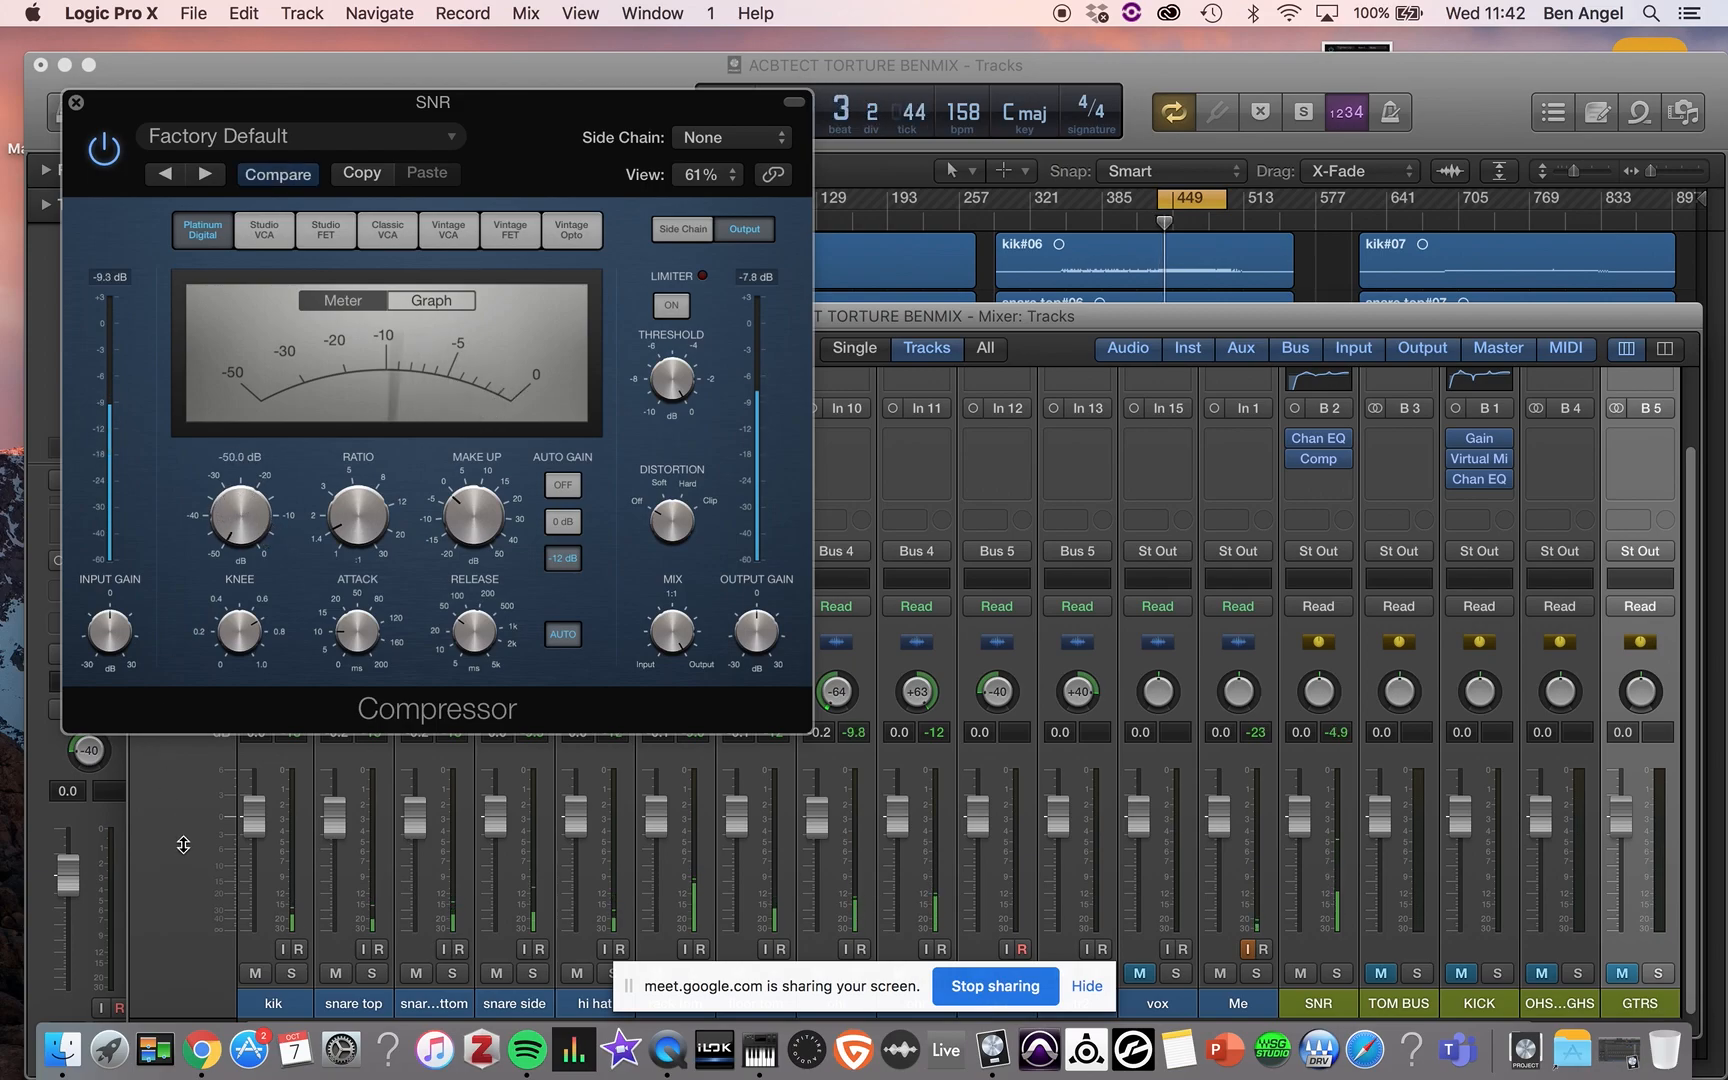
{"action": "left_click", "coordinate": [552, 488]}
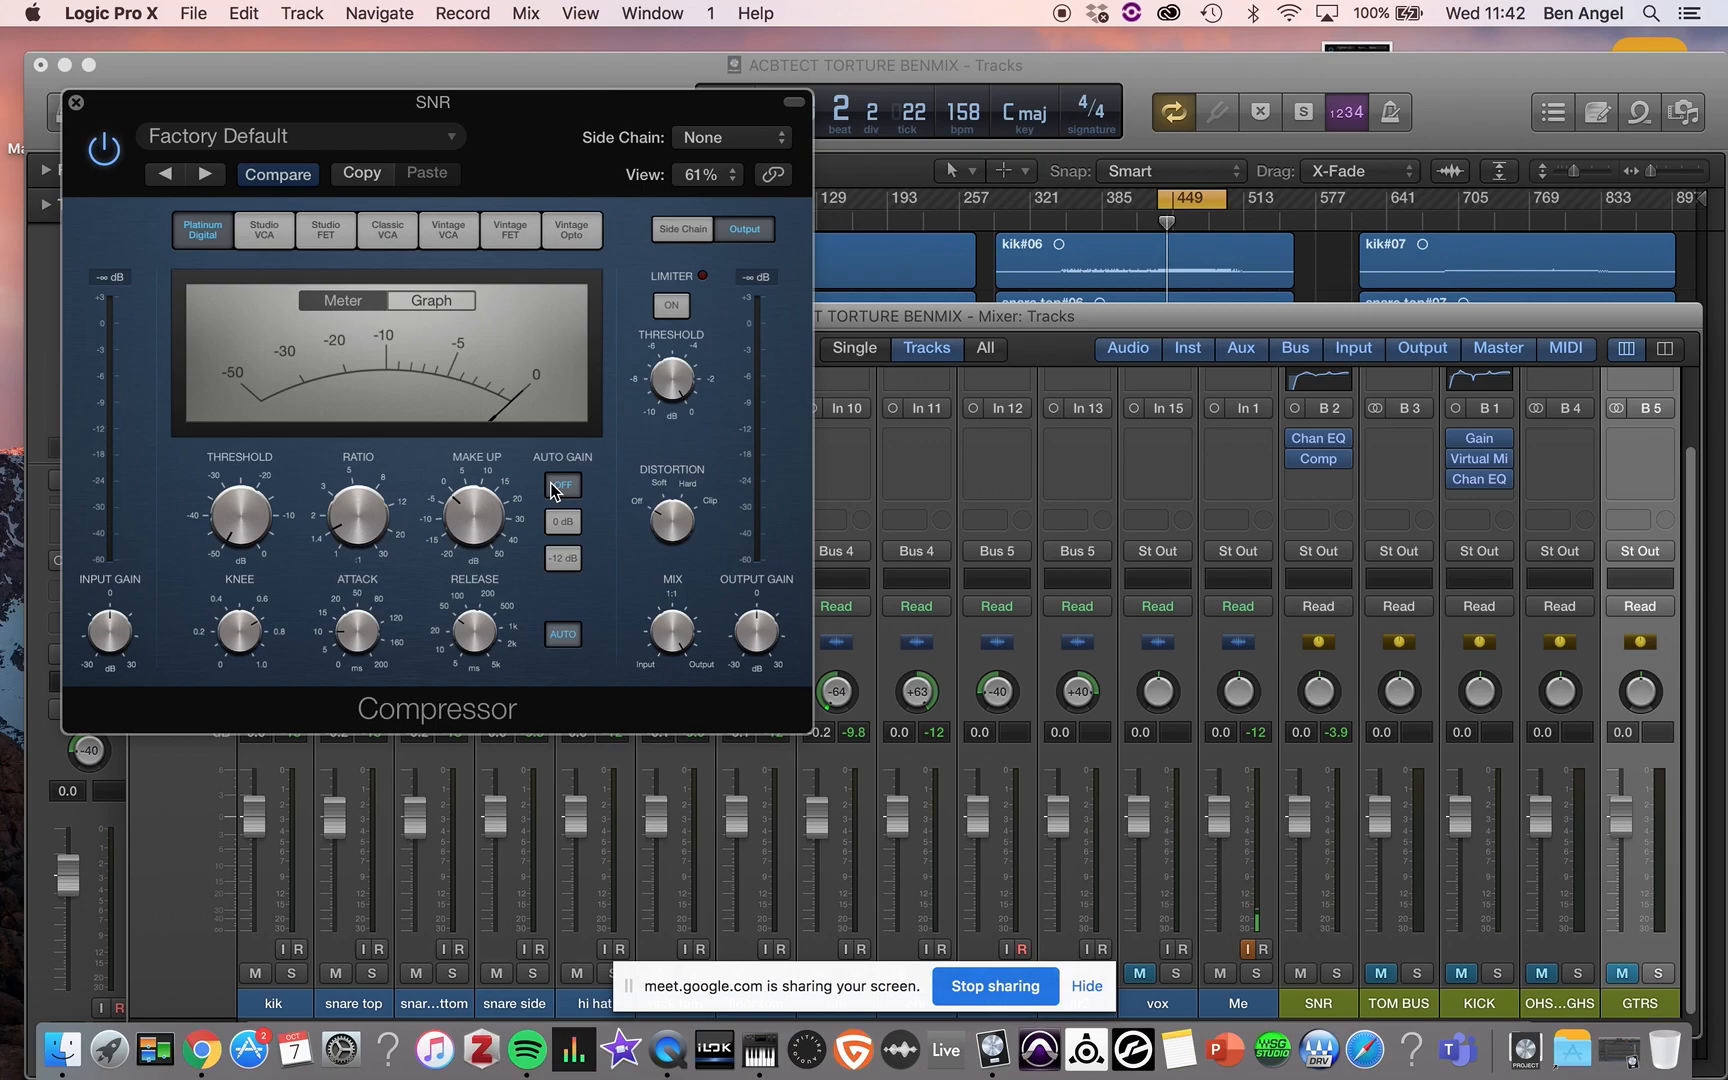
- Lower the compressor's threshold from its maximum to -50 dB while the snare plays, with auto gain off
{"action": "mouse_move", "coordinate": [213, 541]}
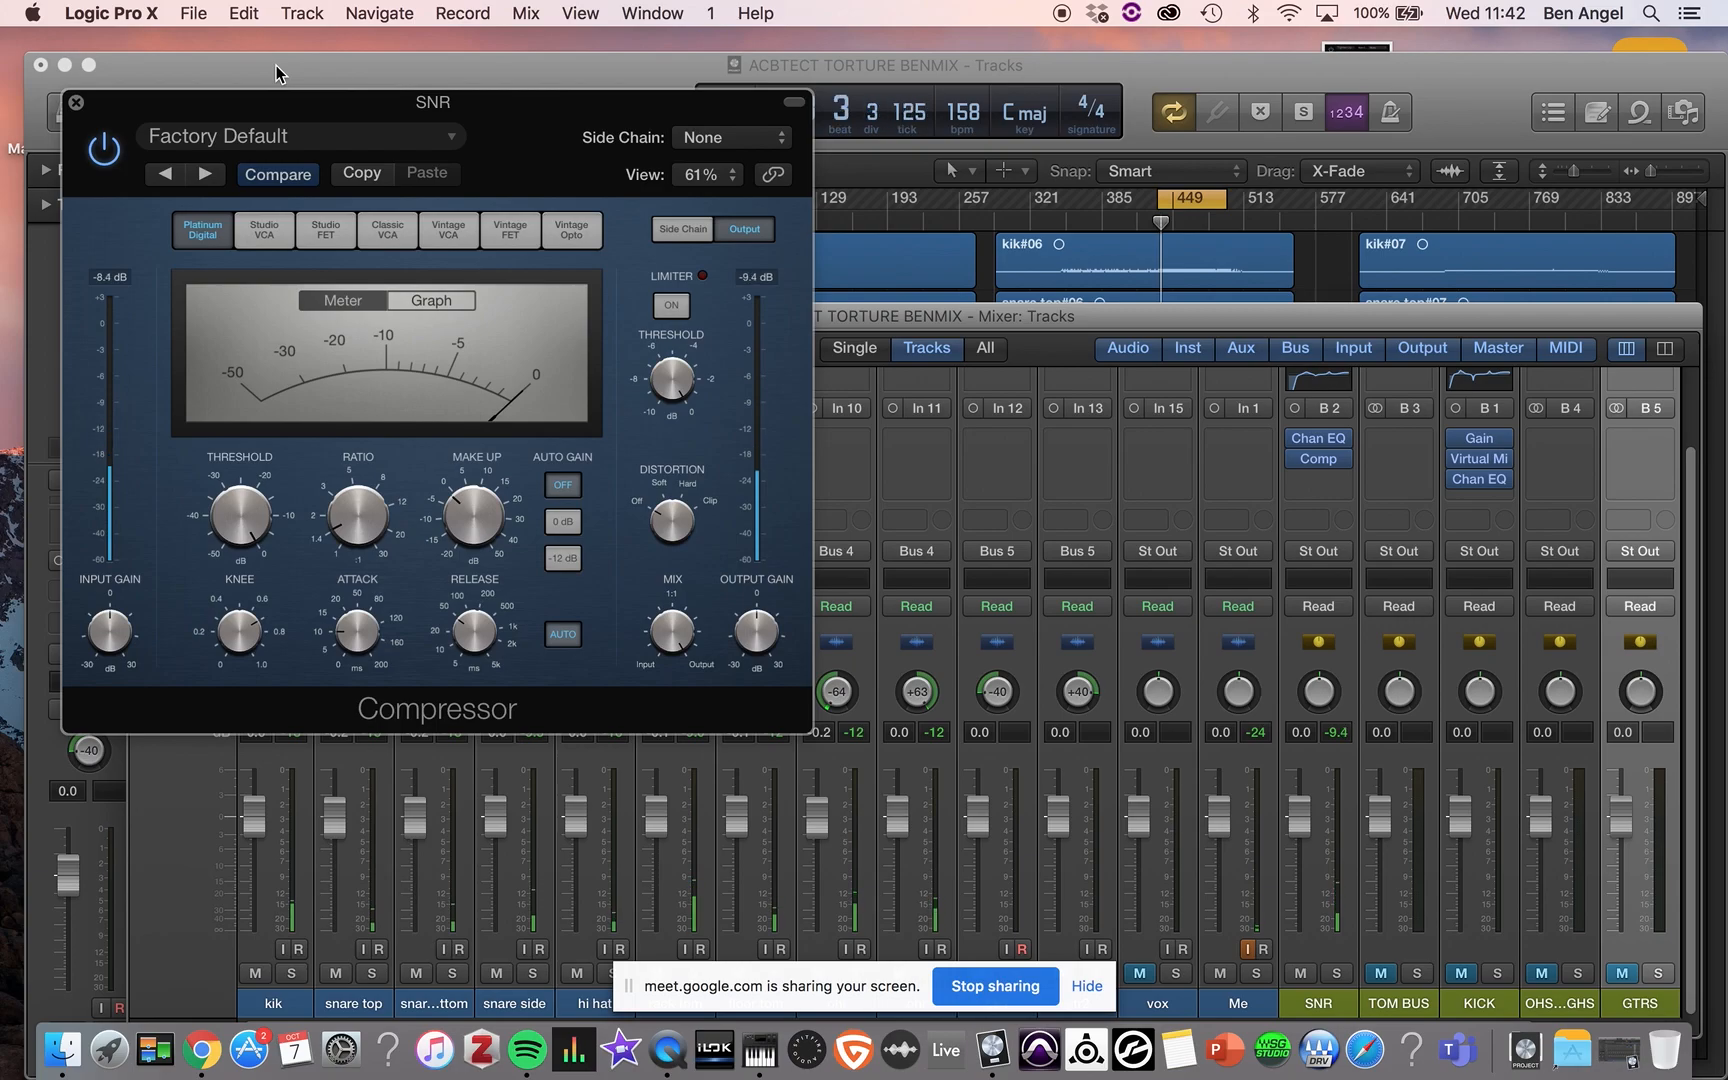
{"action": "left_click_drag", "start_coordinate": [277, 482], "coordinate": [243, 815]}
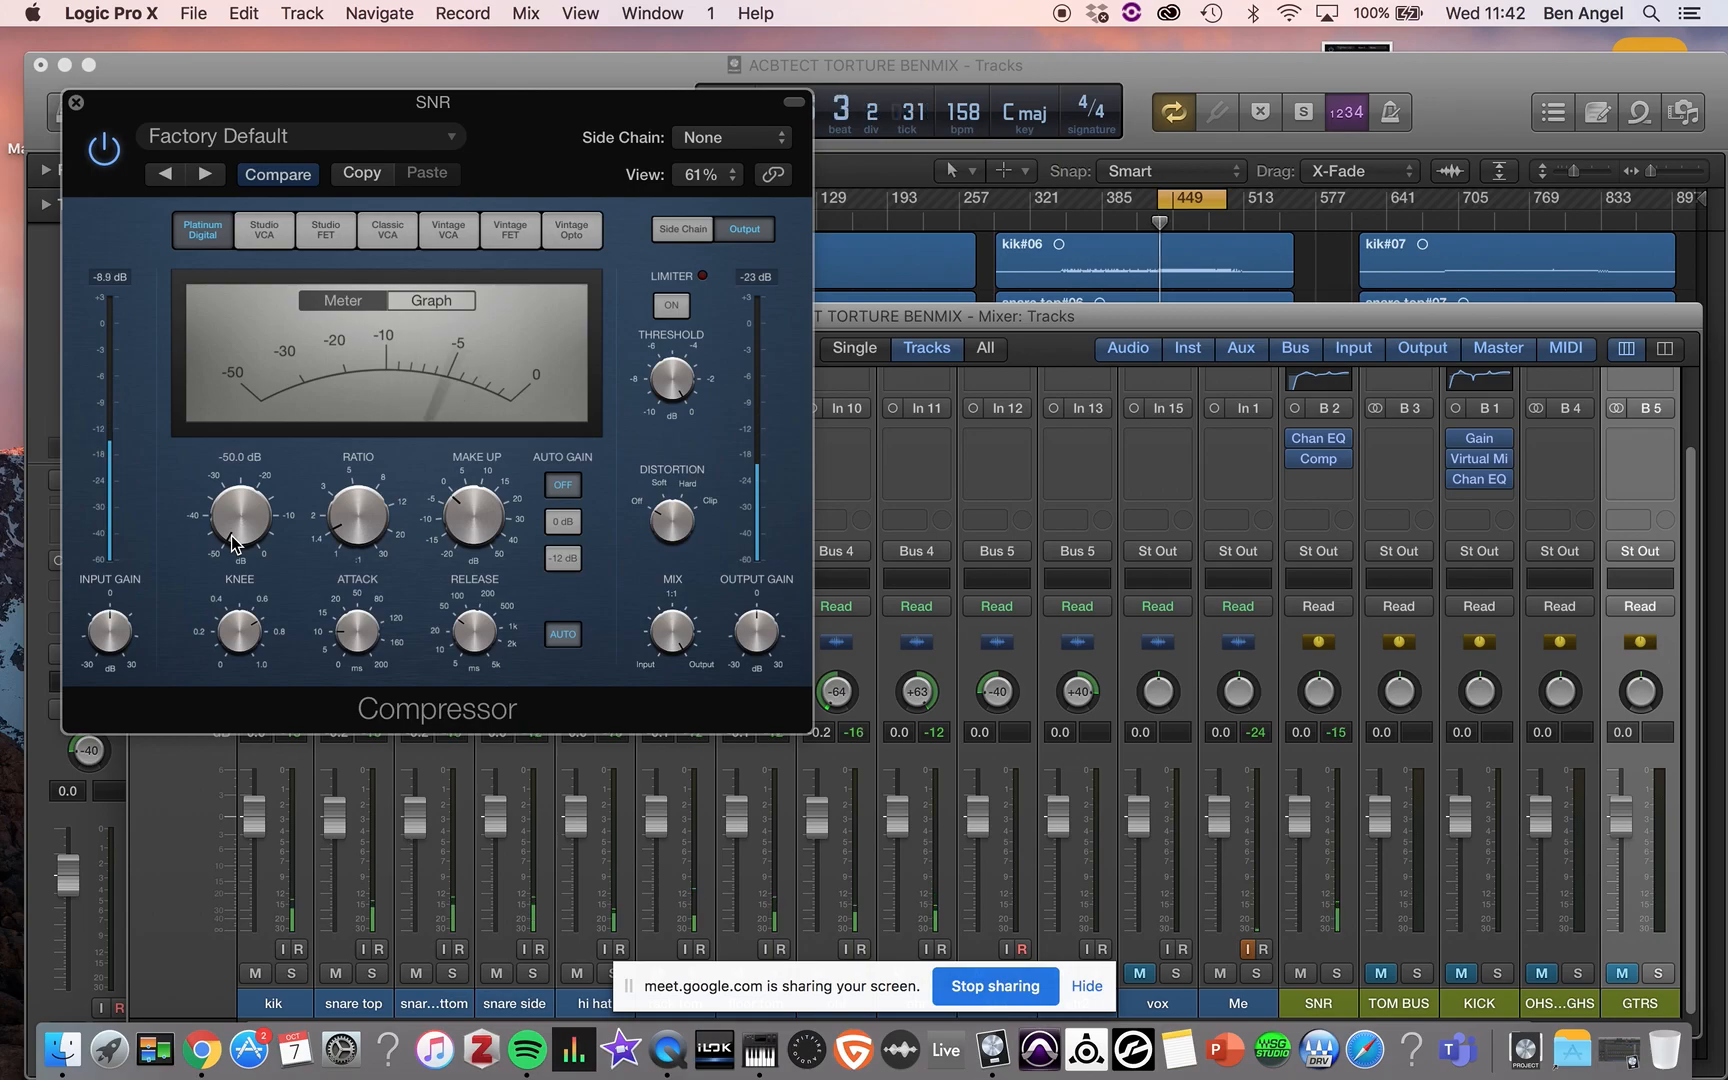
{"action": "left_click_drag", "start_coordinate": [231, 535], "coordinate": [306, 612]}
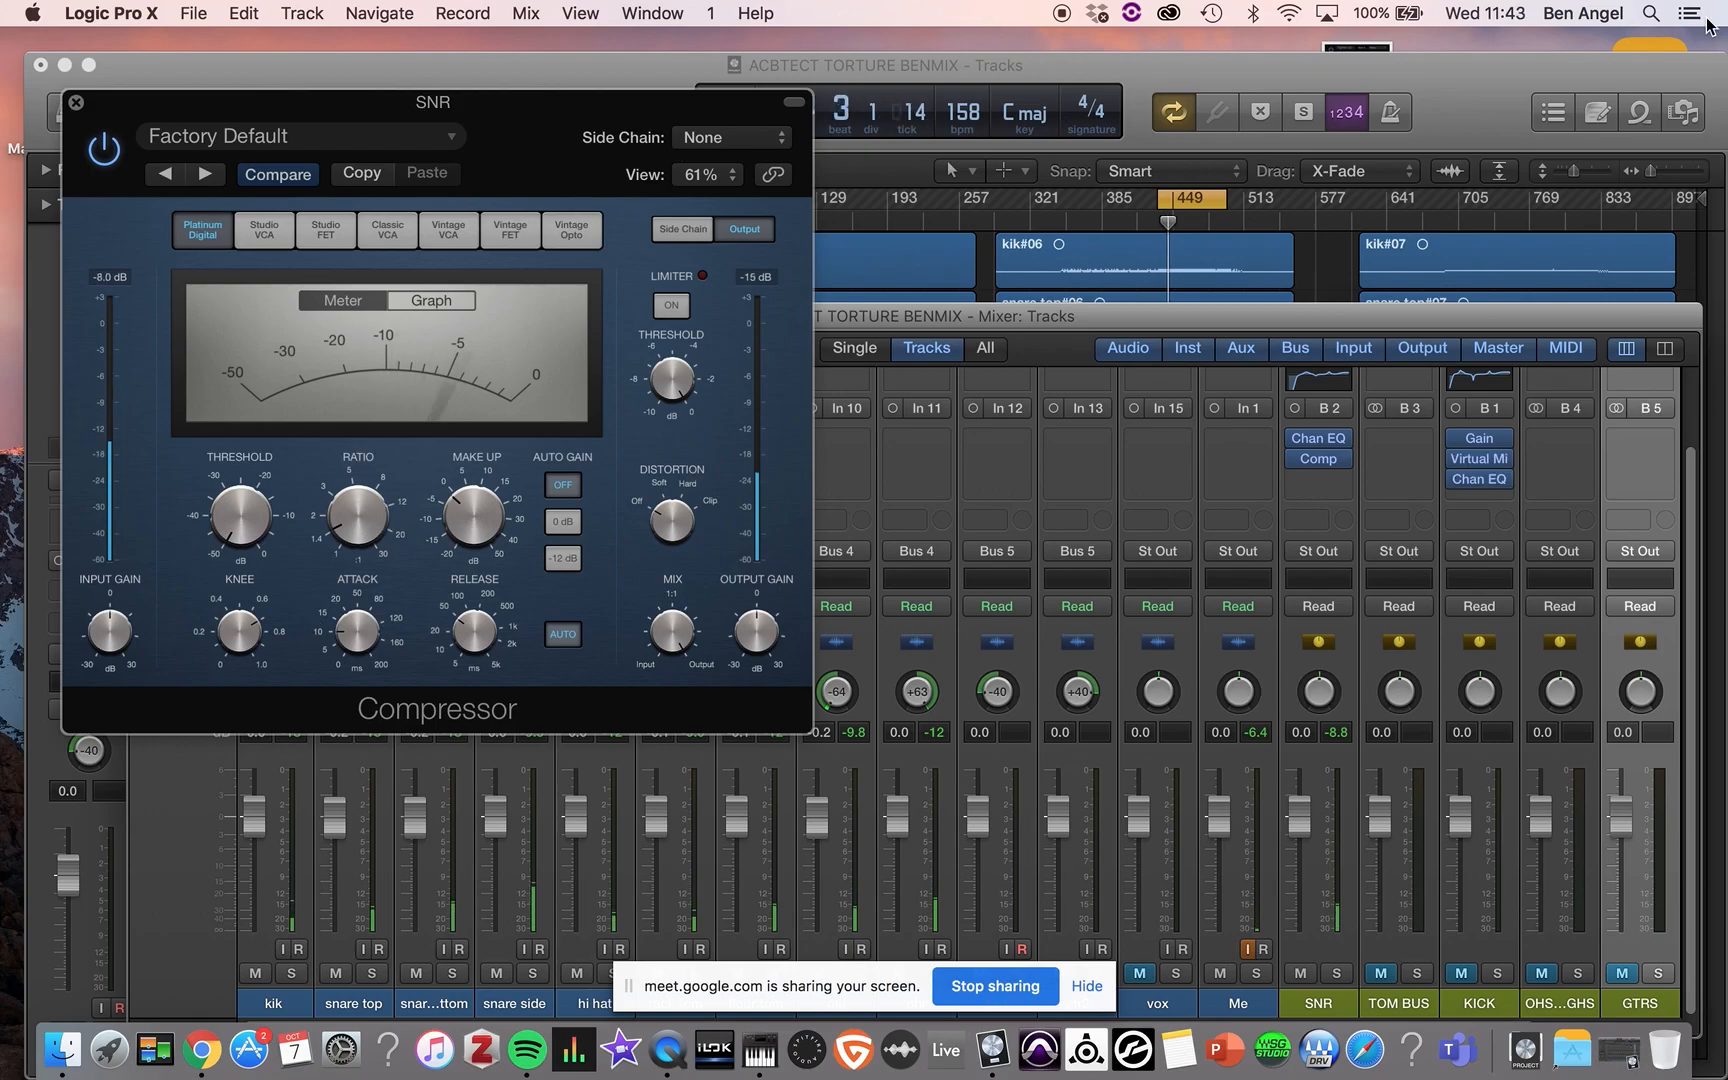
- Raise the SNR compressor's ratio to 30:1 and try a 200 ms attack, then a much shorter one
{"action": "left_click_drag", "start_coordinate": [343, 548], "coordinate": [356, 250]}
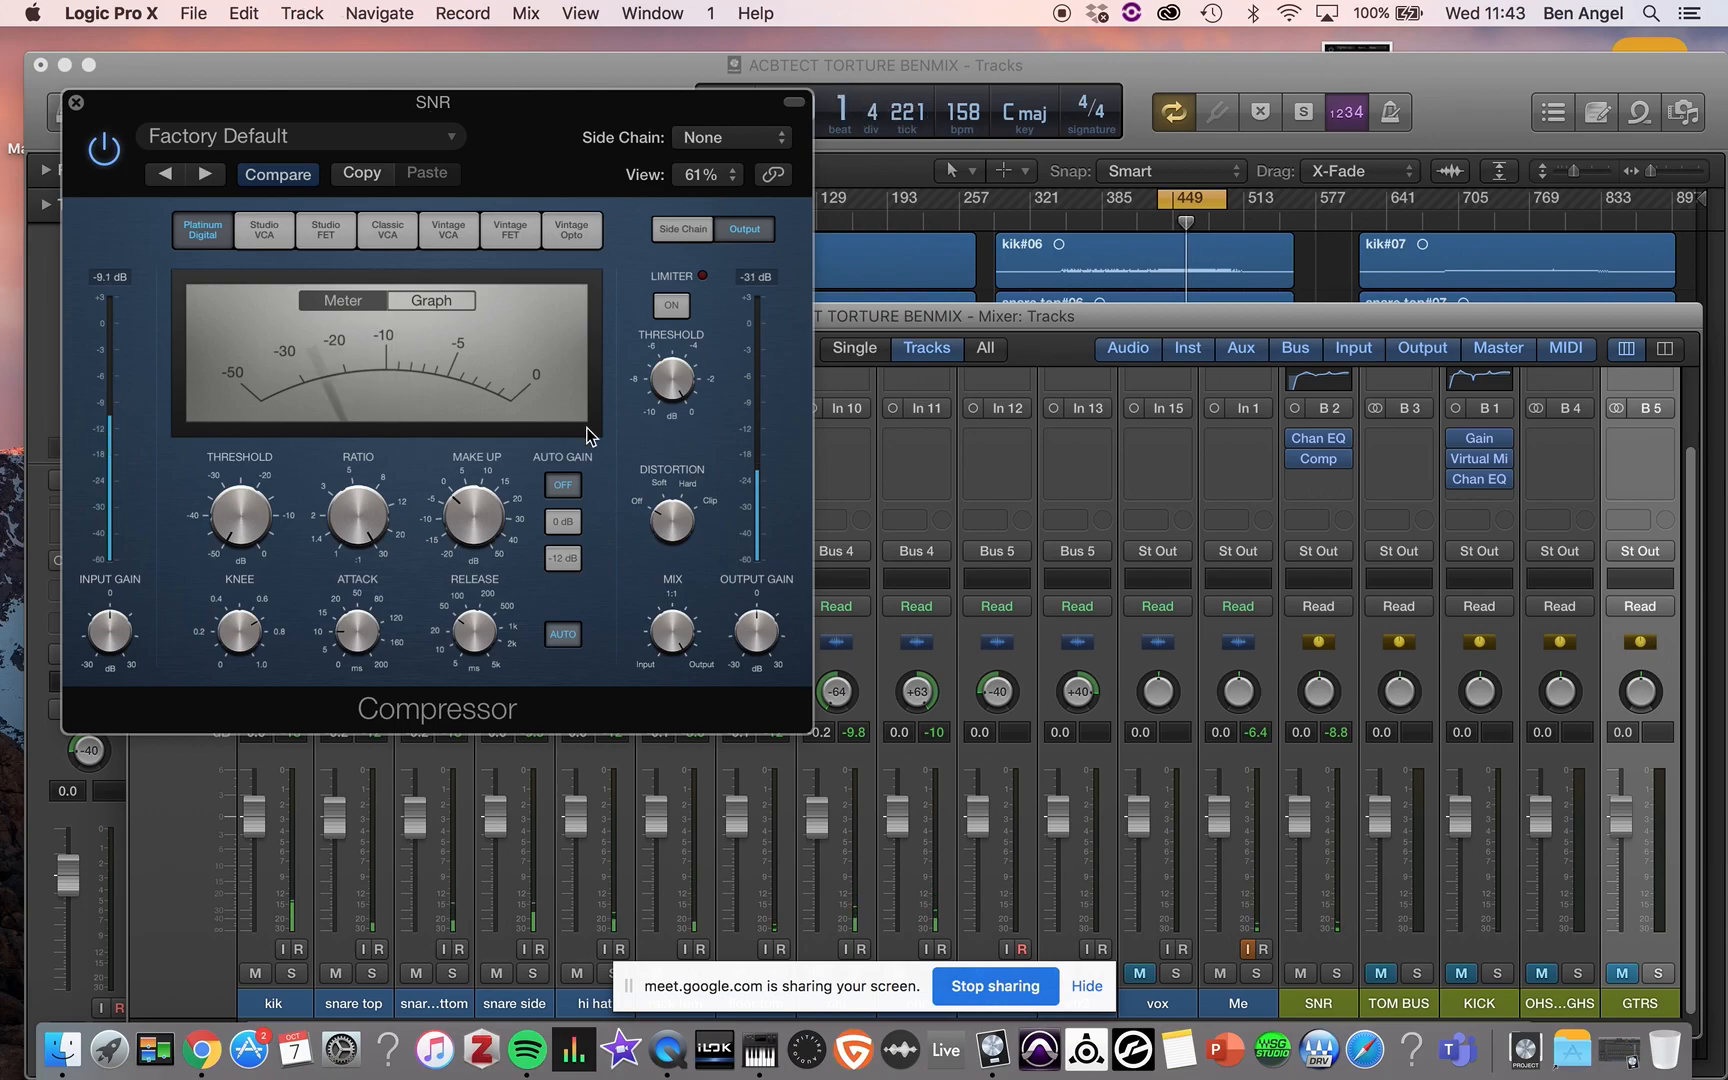
{"action": "mouse_move", "coordinate": [340, 633]}
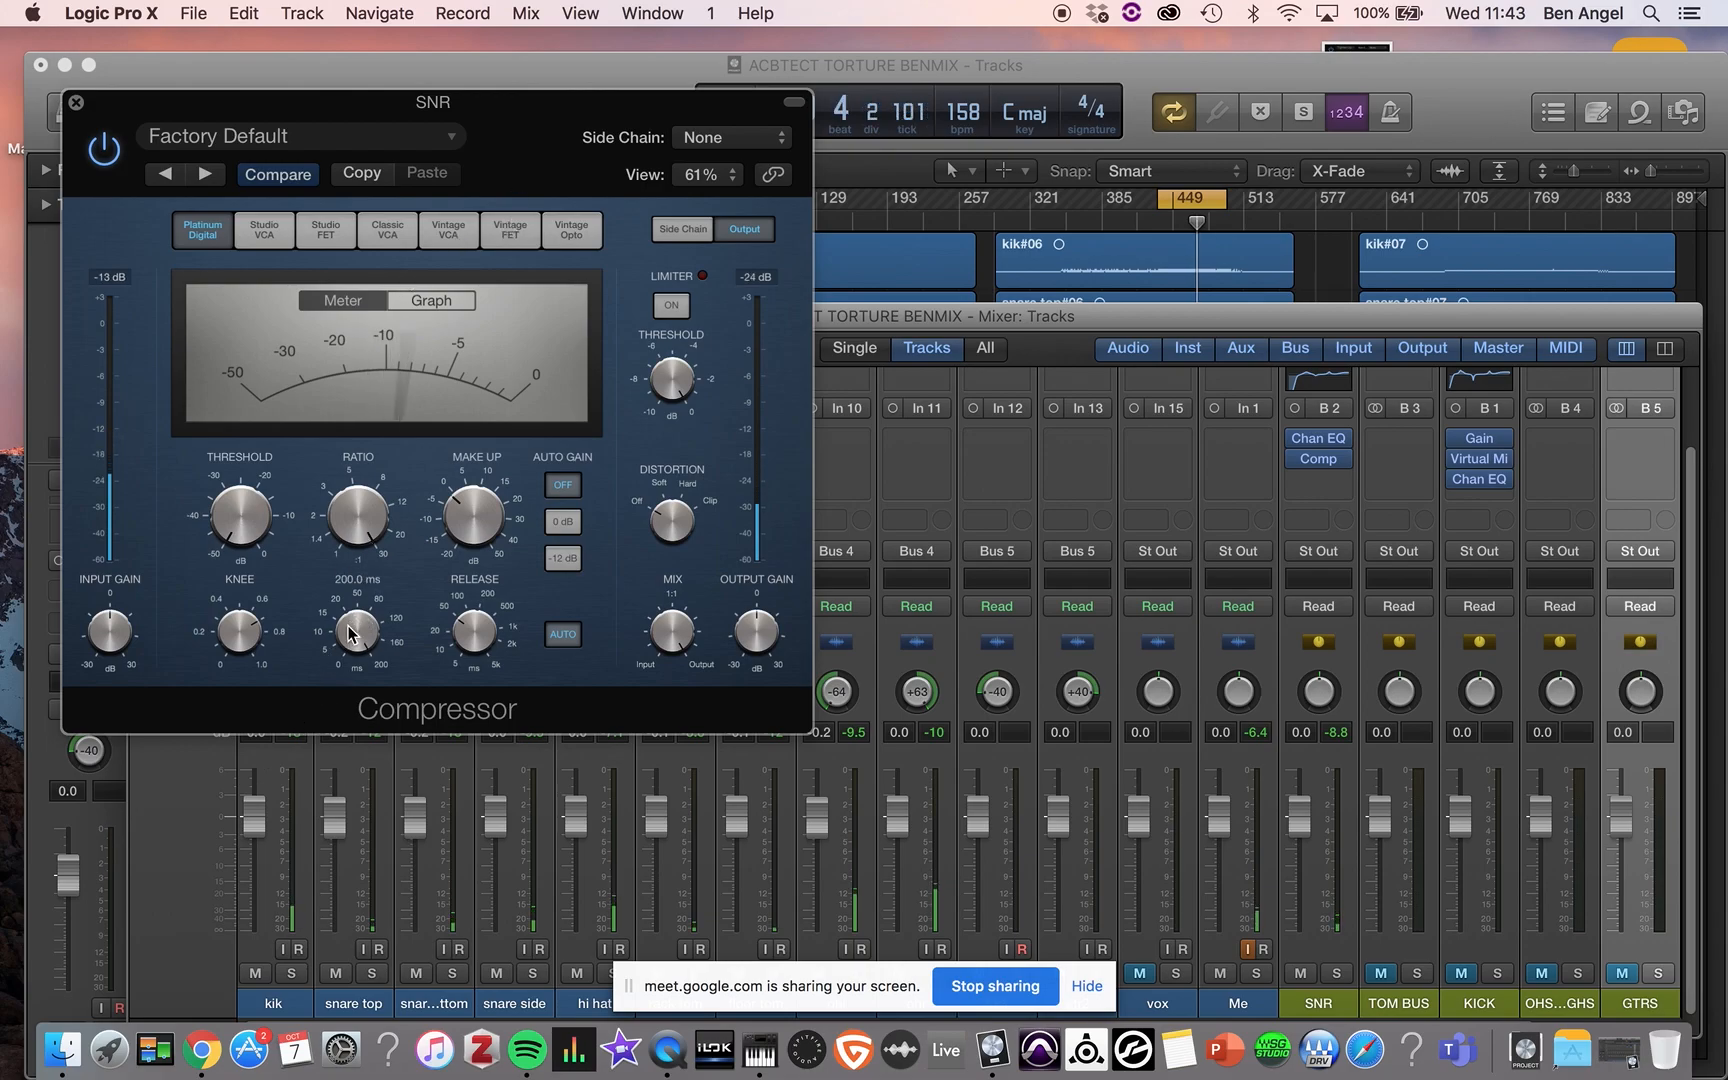
{"action": "left_click_drag", "start_coordinate": [350, 634], "coordinate": [336, 810]}
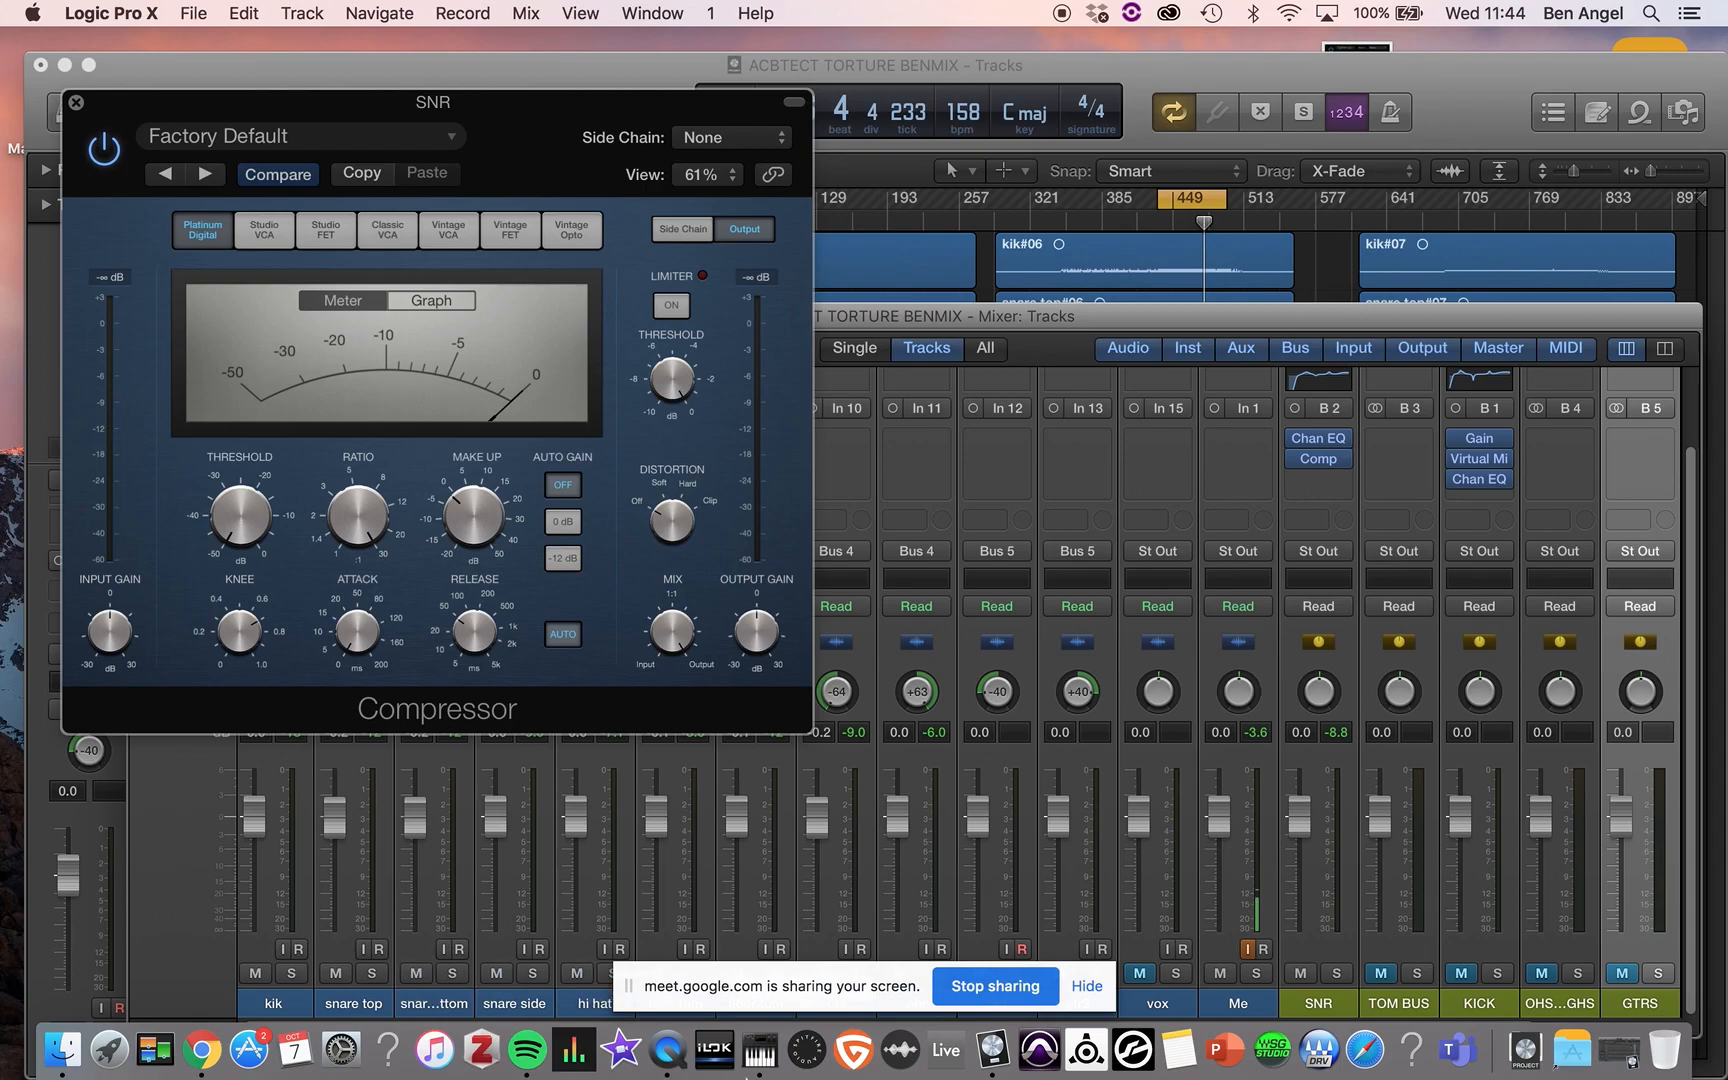
- Compare short and long attack times on the SNR compressor with the ratio at 30:1, leaving a longer attack, and start playback
{"action": "left_click_drag", "start_coordinate": [372, 640], "coordinate": [335, 572]}
{"action": "left_click_drag", "start_coordinate": [356, 488], "coordinate": [356, 480]}
{"action": "mouse_move", "coordinate": [350, 509]}
{"action": "left_click_drag", "start_coordinate": [338, 676], "coordinate": [316, 753]}
{"action": "left_click_drag", "start_coordinate": [345, 630], "coordinate": [362, 507]}
{"action": "key", "text": "space"}
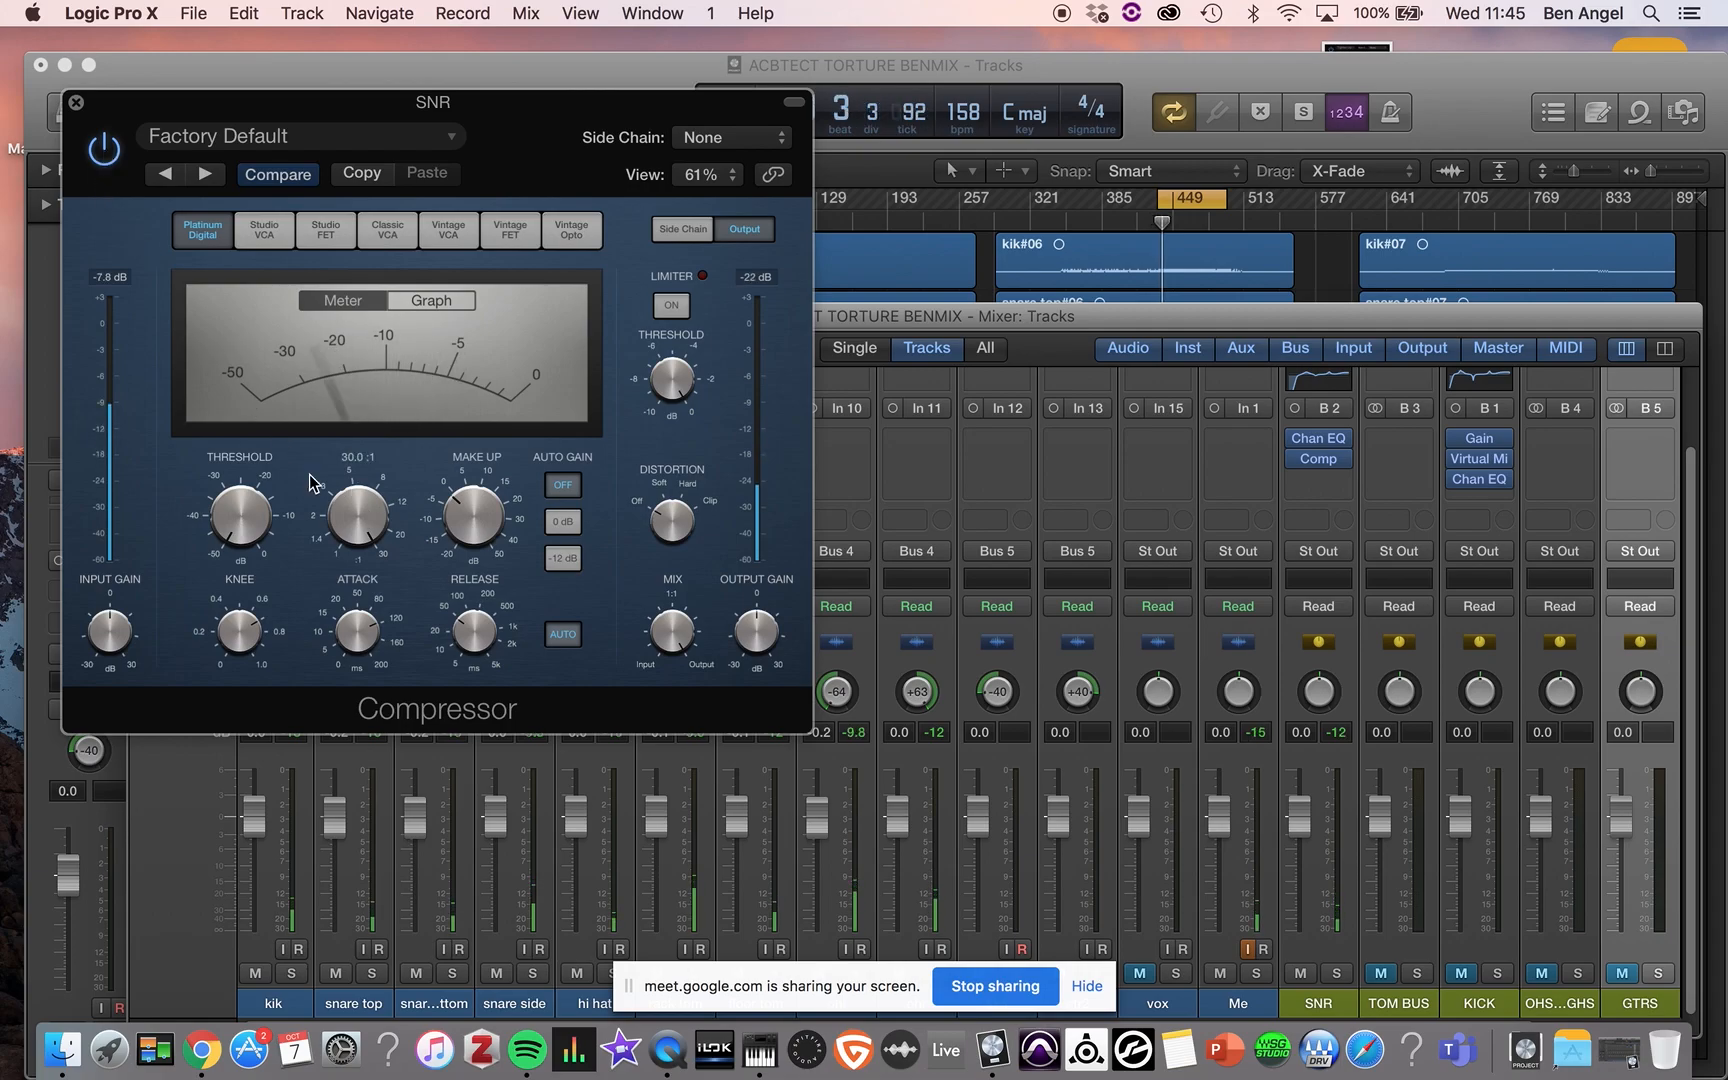
- Shorten the SNR compressor's release to 23 ms and lower its ratio
{"action": "mouse_move", "coordinate": [463, 634]}
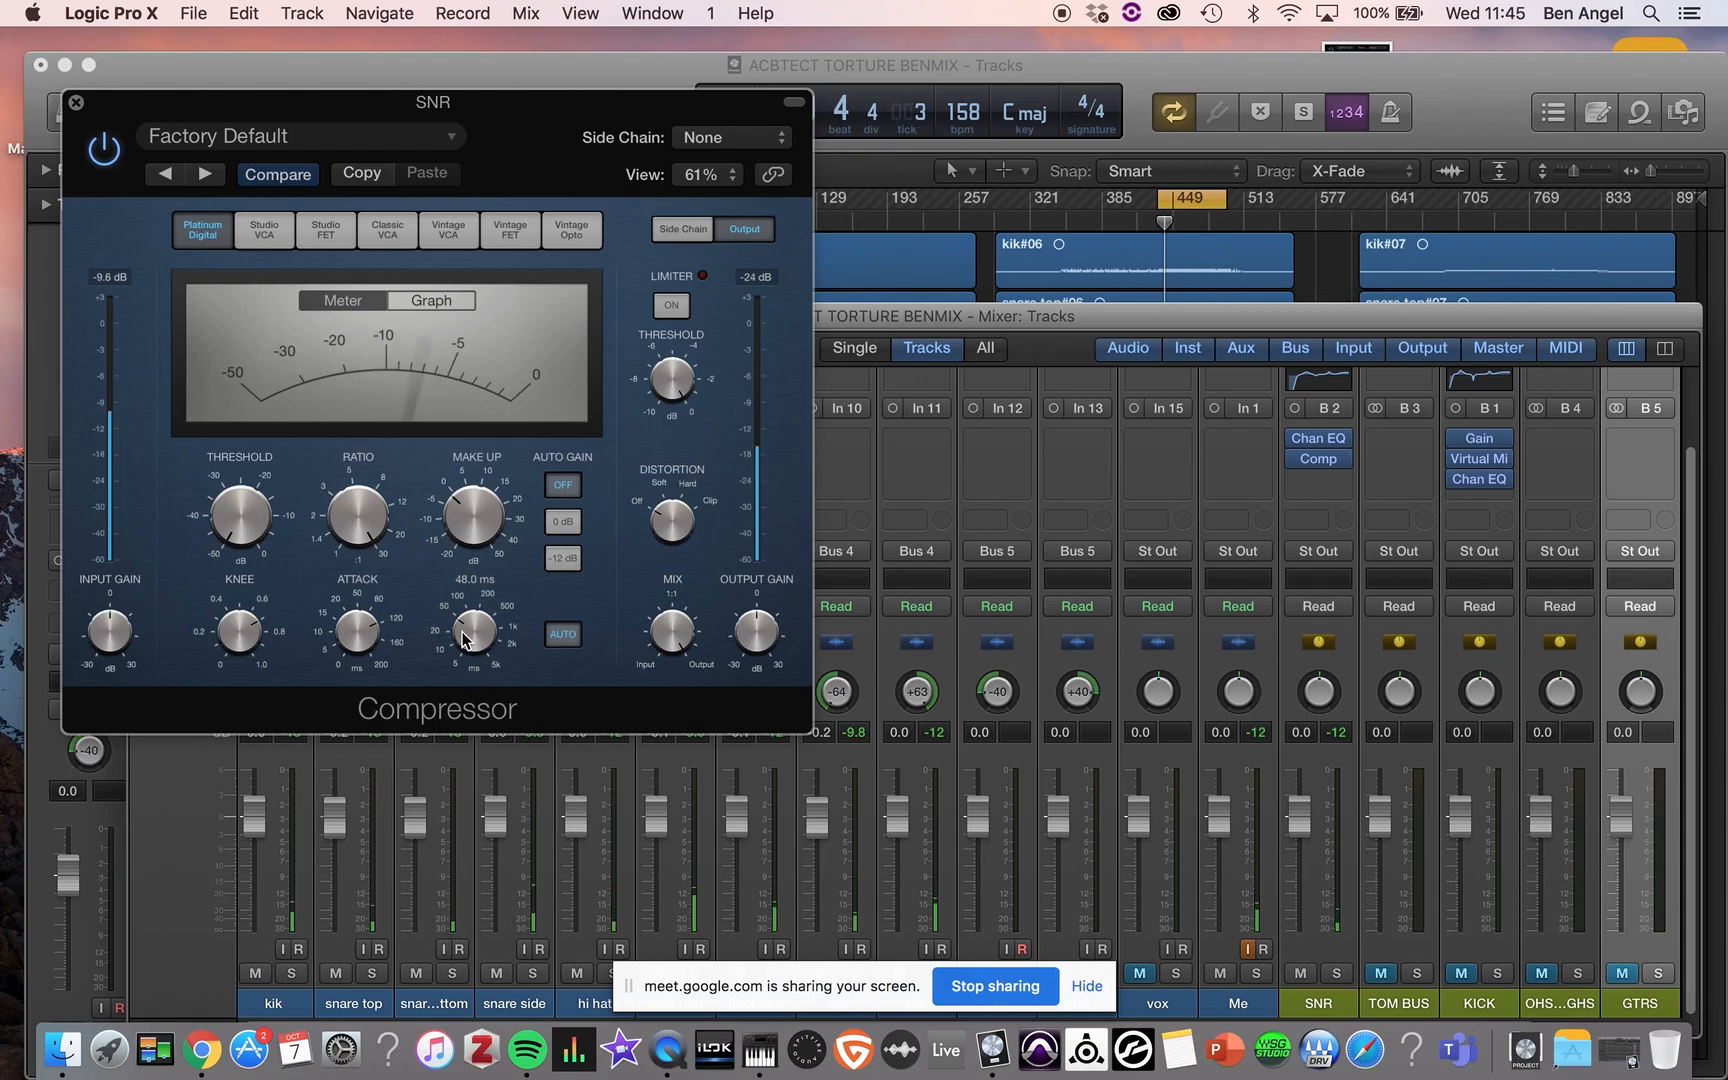
{"action": "left_click_drag", "start_coordinate": [462, 632], "coordinate": [446, 662]}
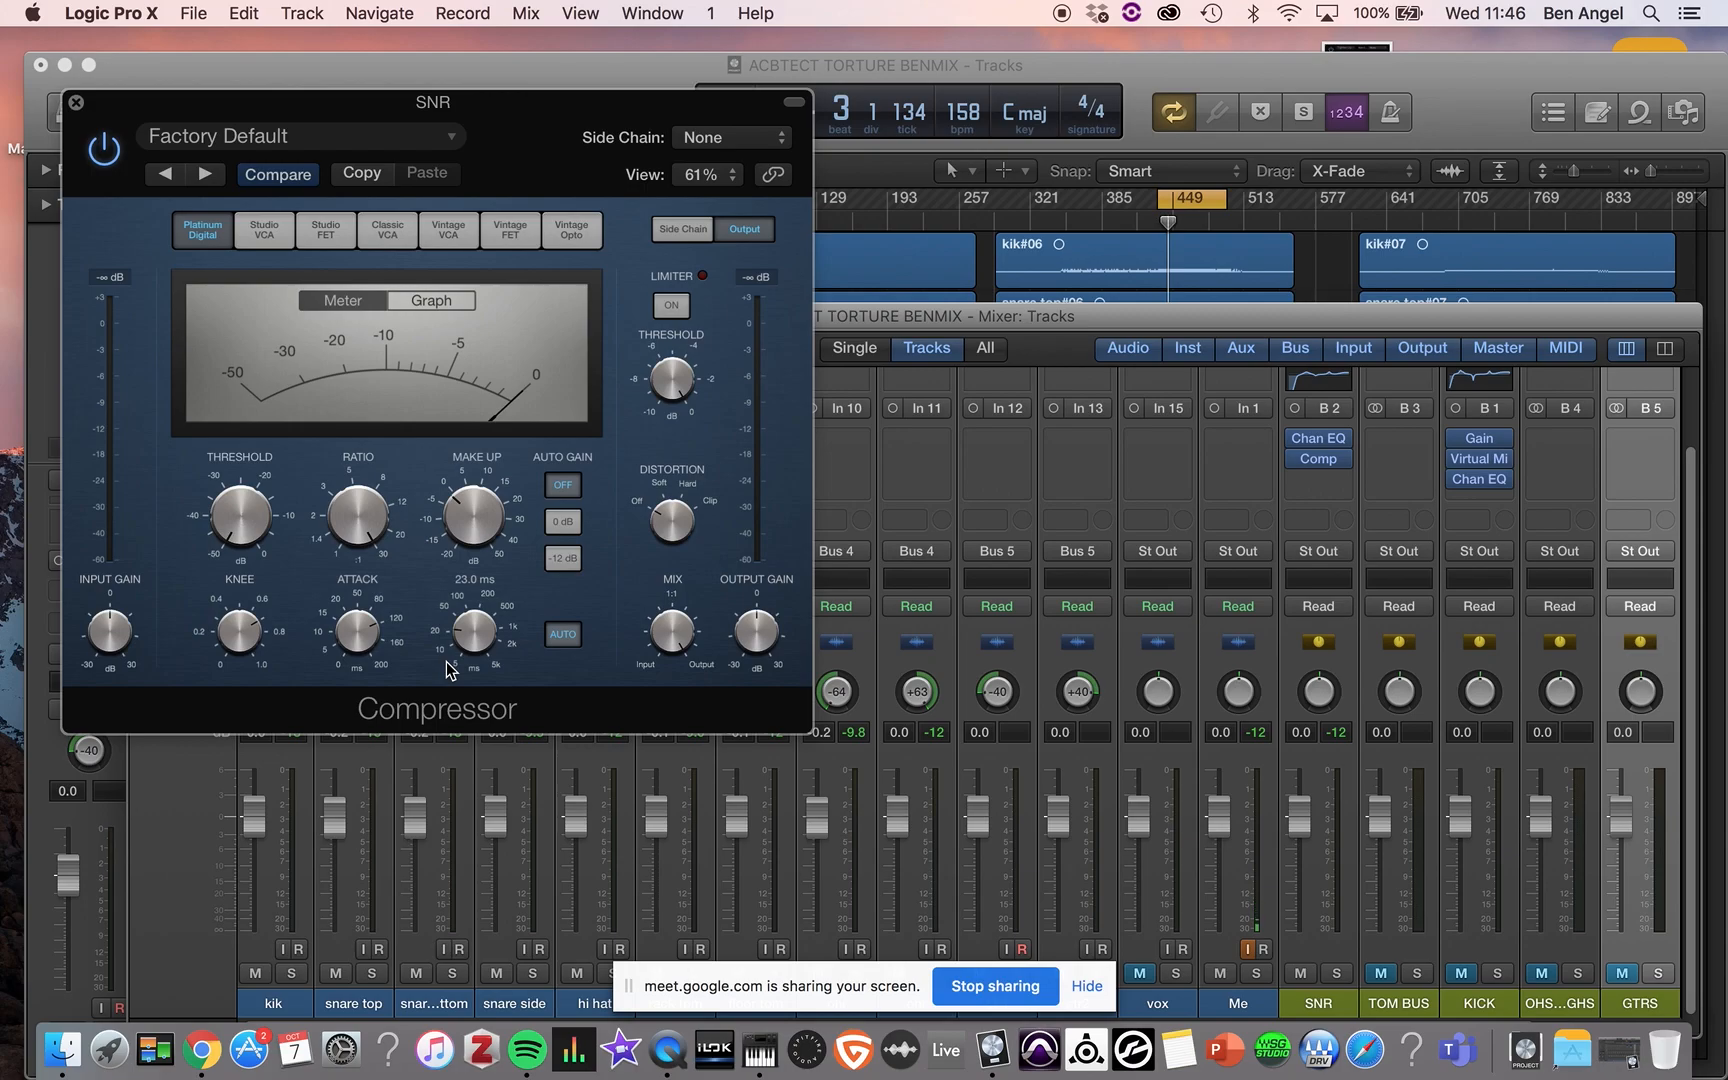
{"action": "mouse_move", "coordinate": [236, 634]}
{"action": "mouse_move", "coordinate": [420, 562]}
{"action": "left_click_drag", "start_coordinate": [364, 529], "coordinate": [346, 686]}
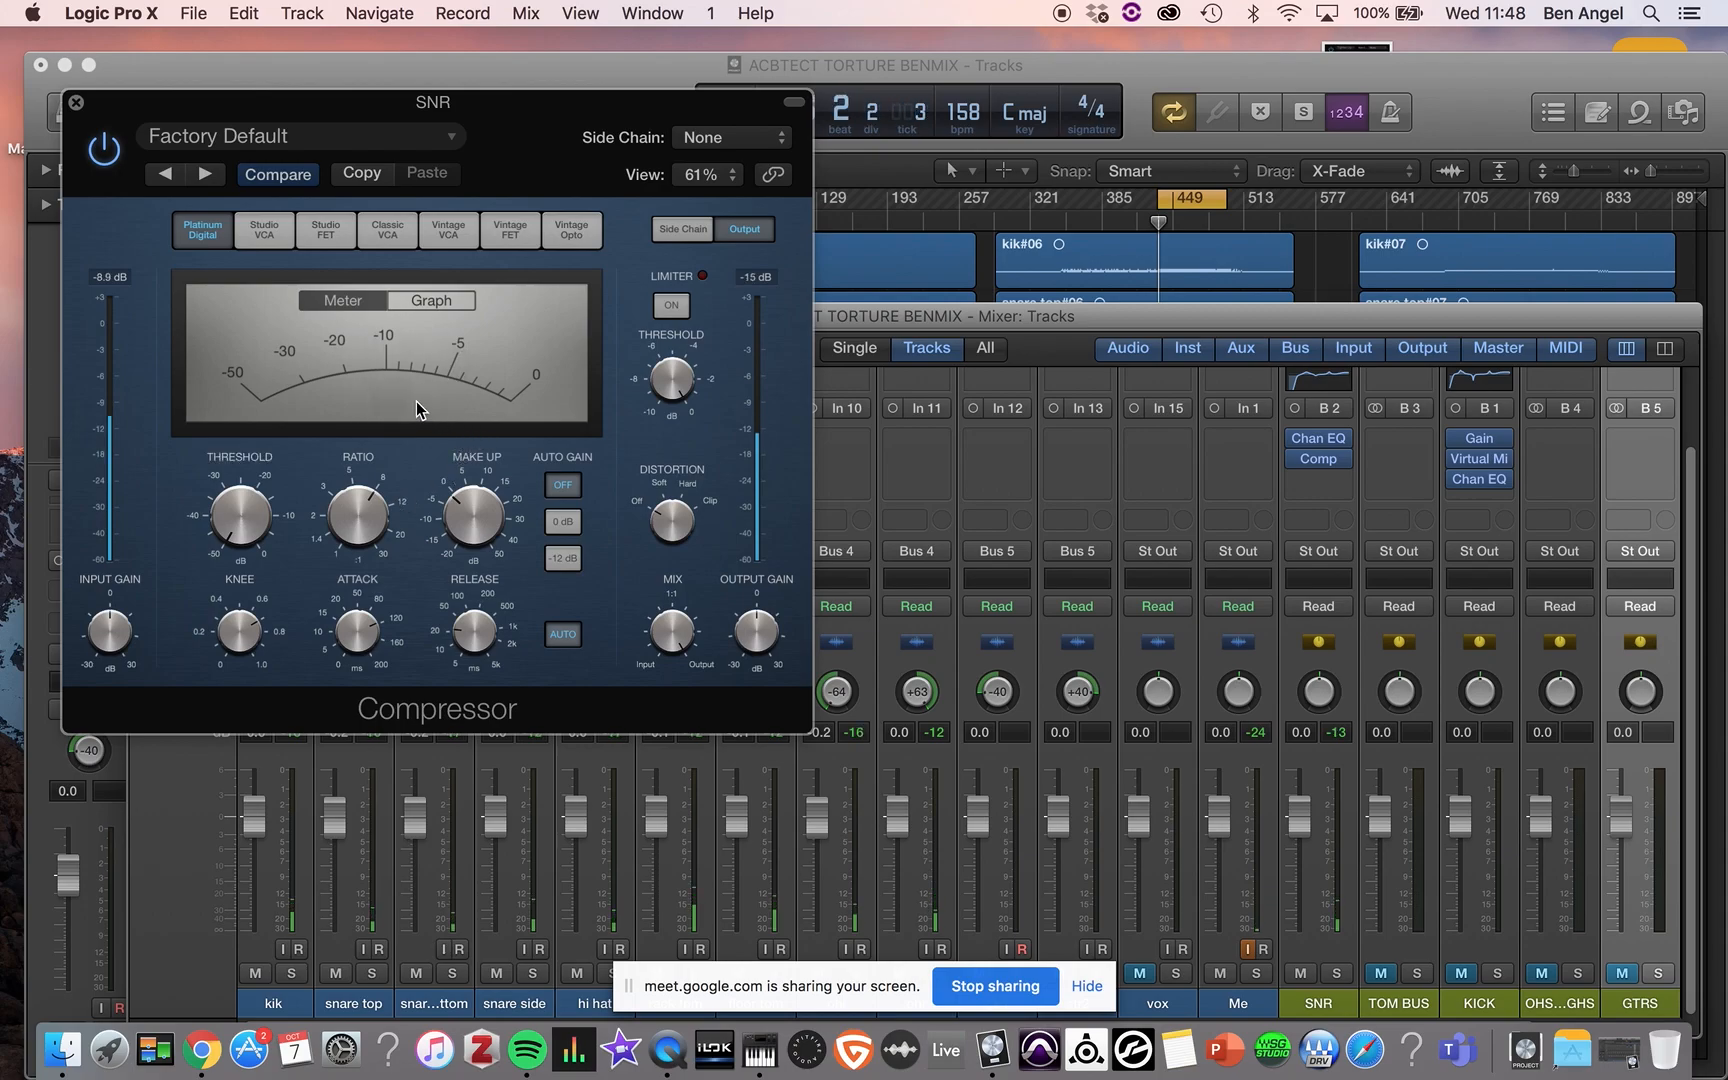
- Raise the SNR compressor's threshold during playback, then bypass and re-enable the plug-in to compare the sound
{"action": "left_click_drag", "start_coordinate": [231, 535], "coordinate": [248, 335]}
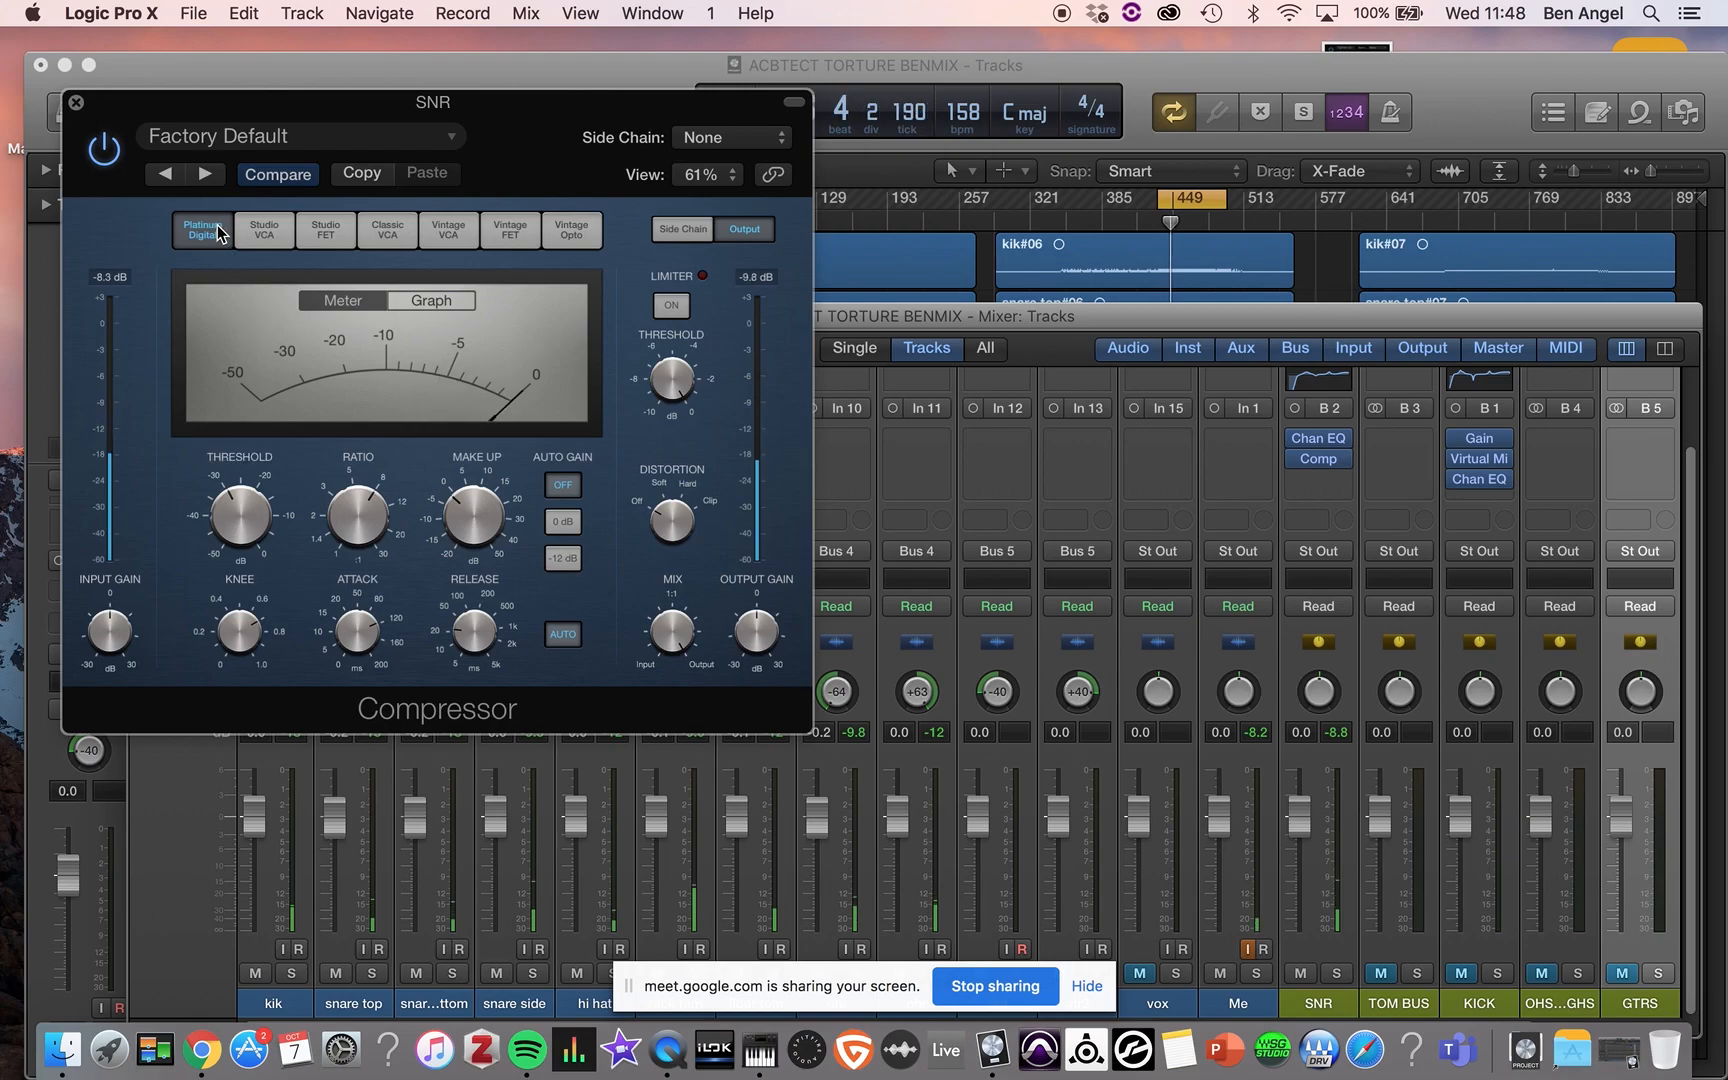
{"action": "left_click", "coordinate": [104, 150]}
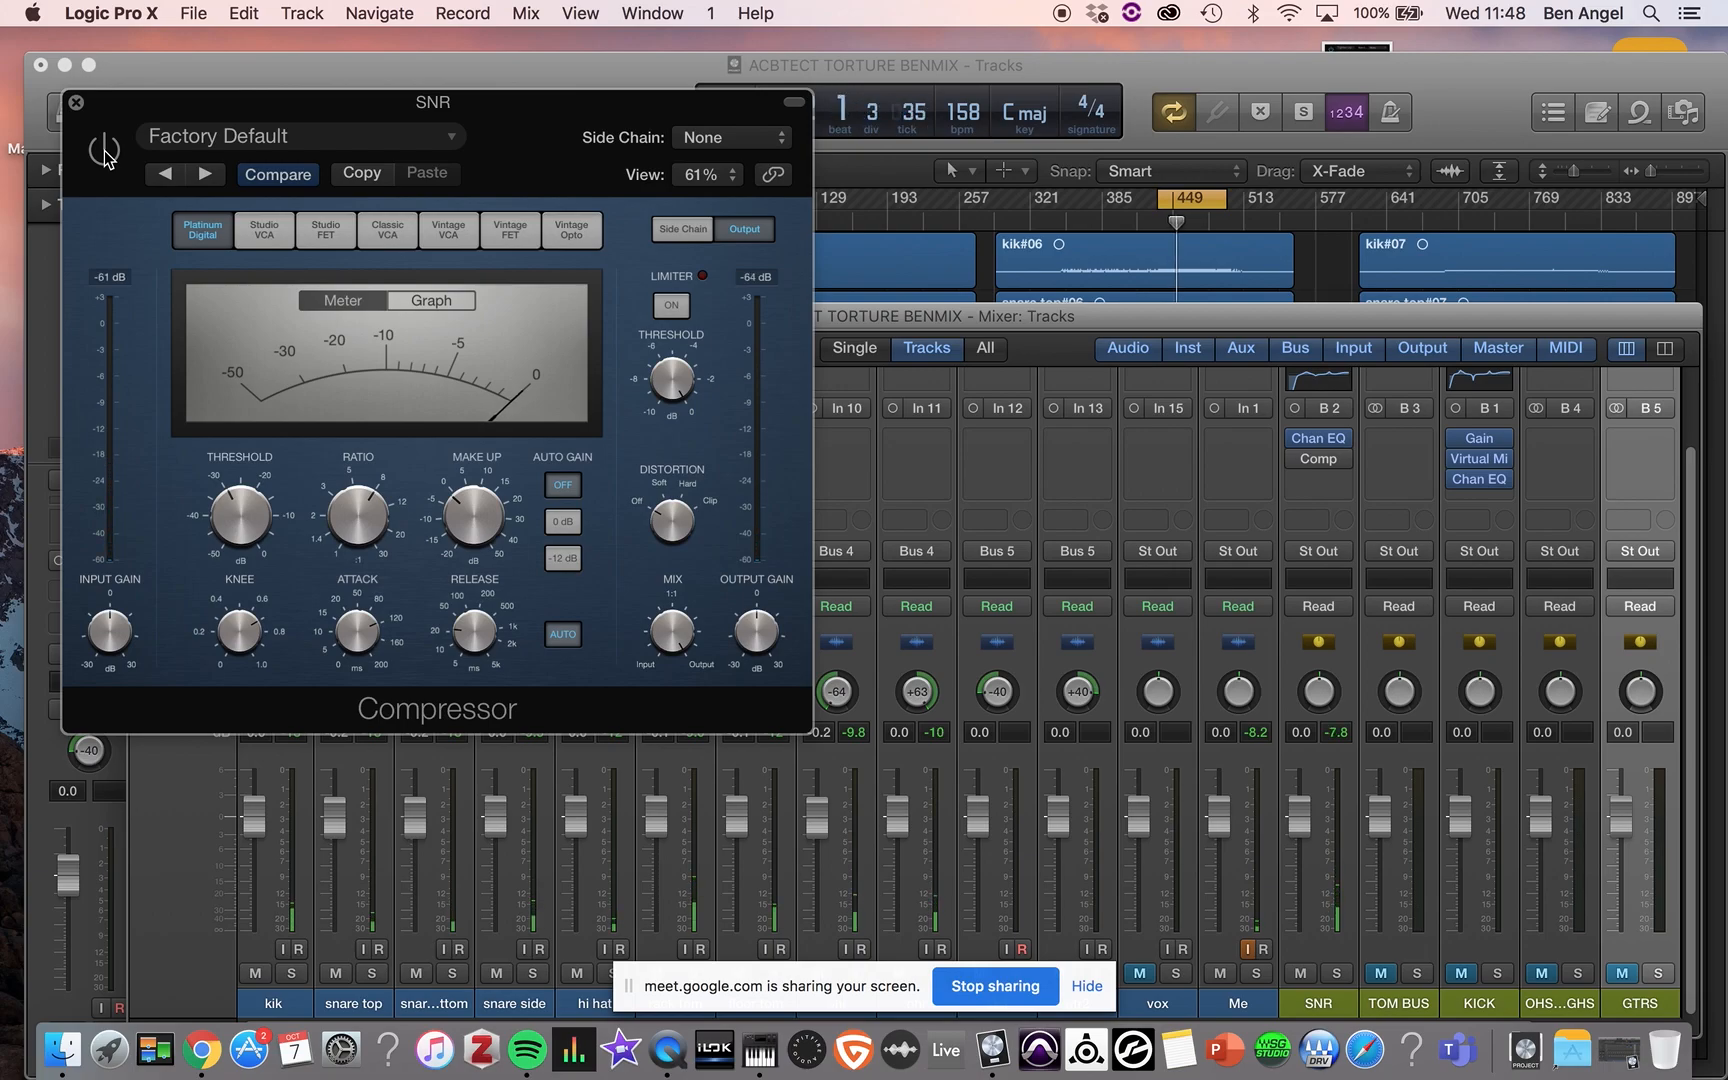
{"action": "left_click", "coordinate": [104, 150]}
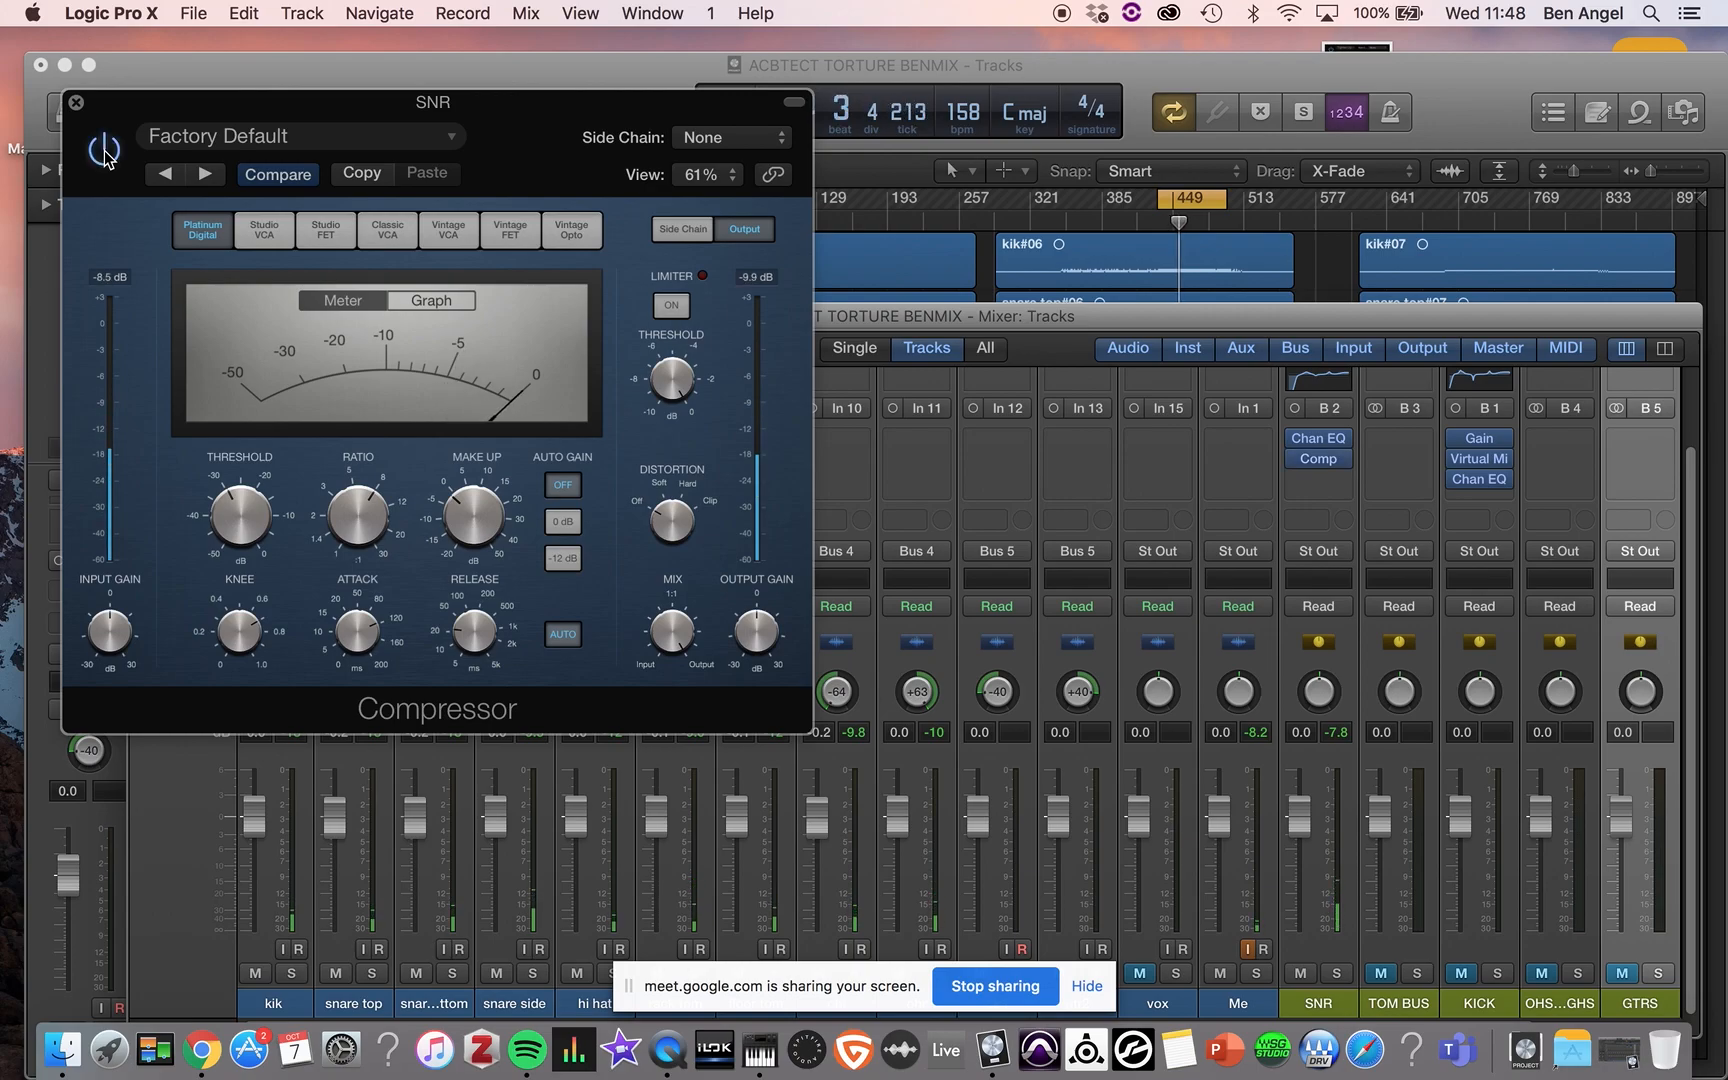
- Raise the SNR compressor's make-up gain slightly and its ratio to 12:1
{"action": "left_click_drag", "start_coordinate": [455, 502], "coordinate": [461, 491]}
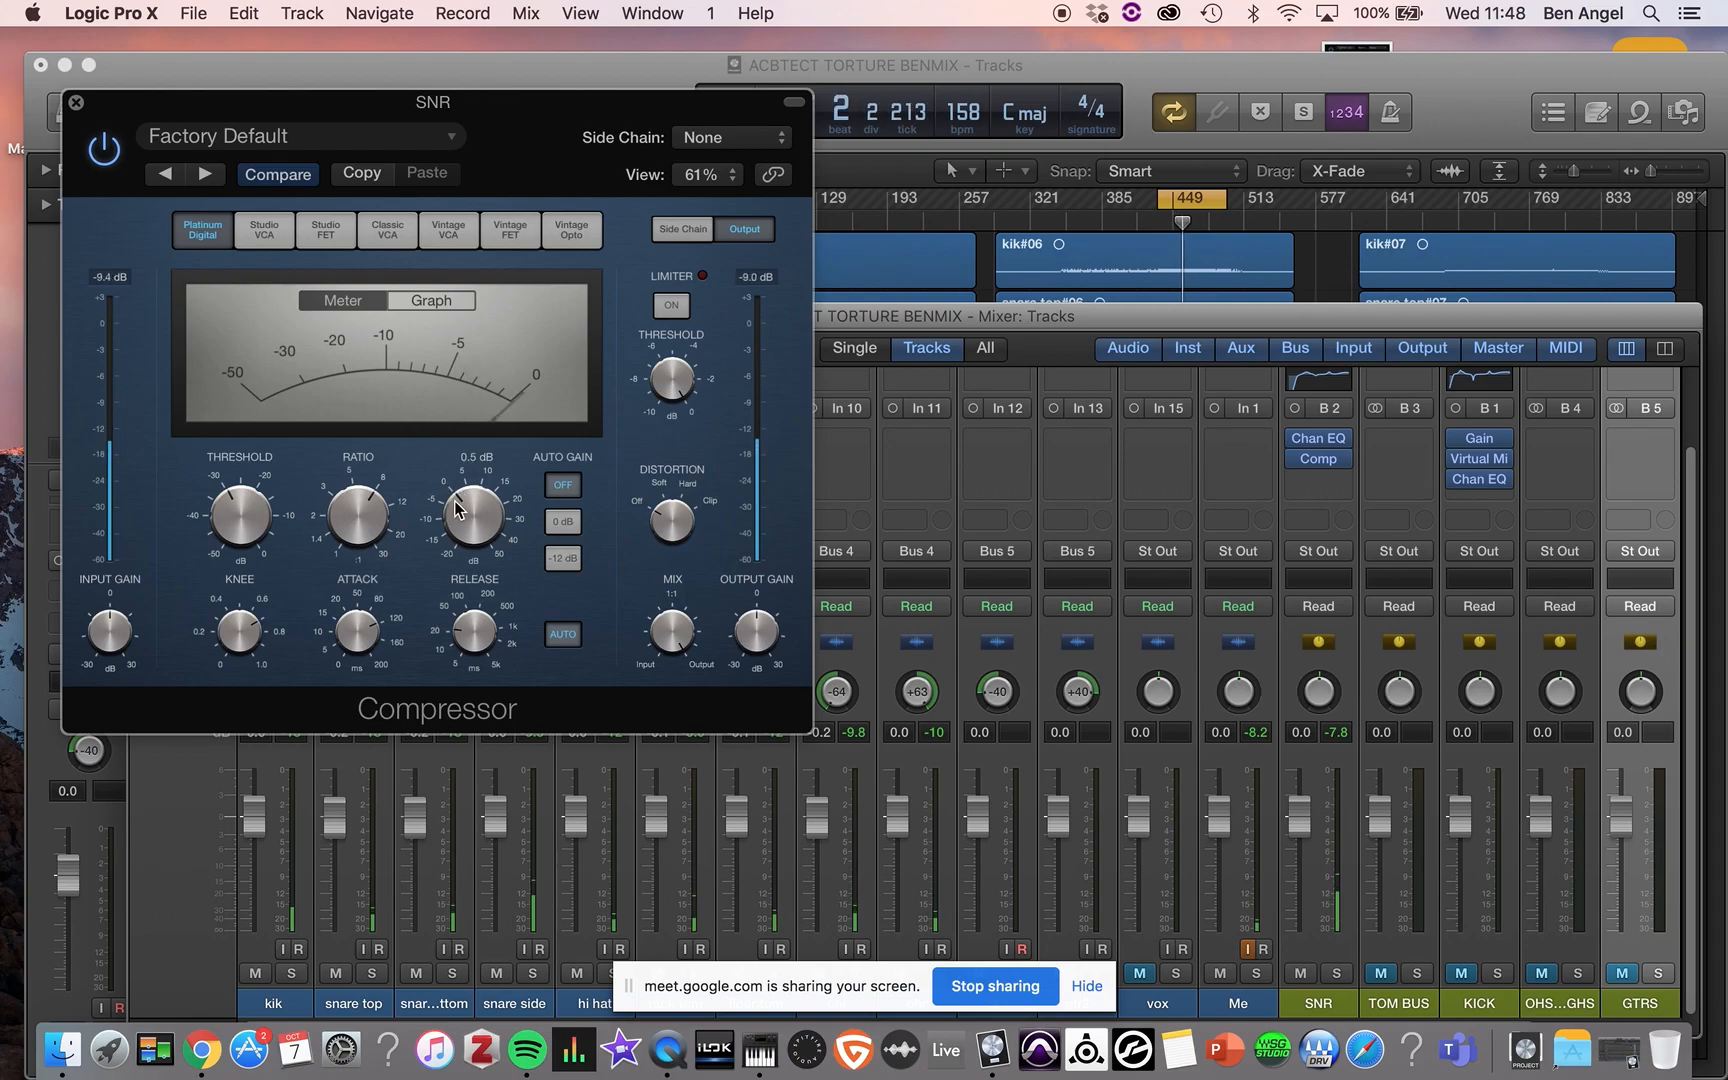
{"action": "mouse_move", "coordinate": [757, 620]}
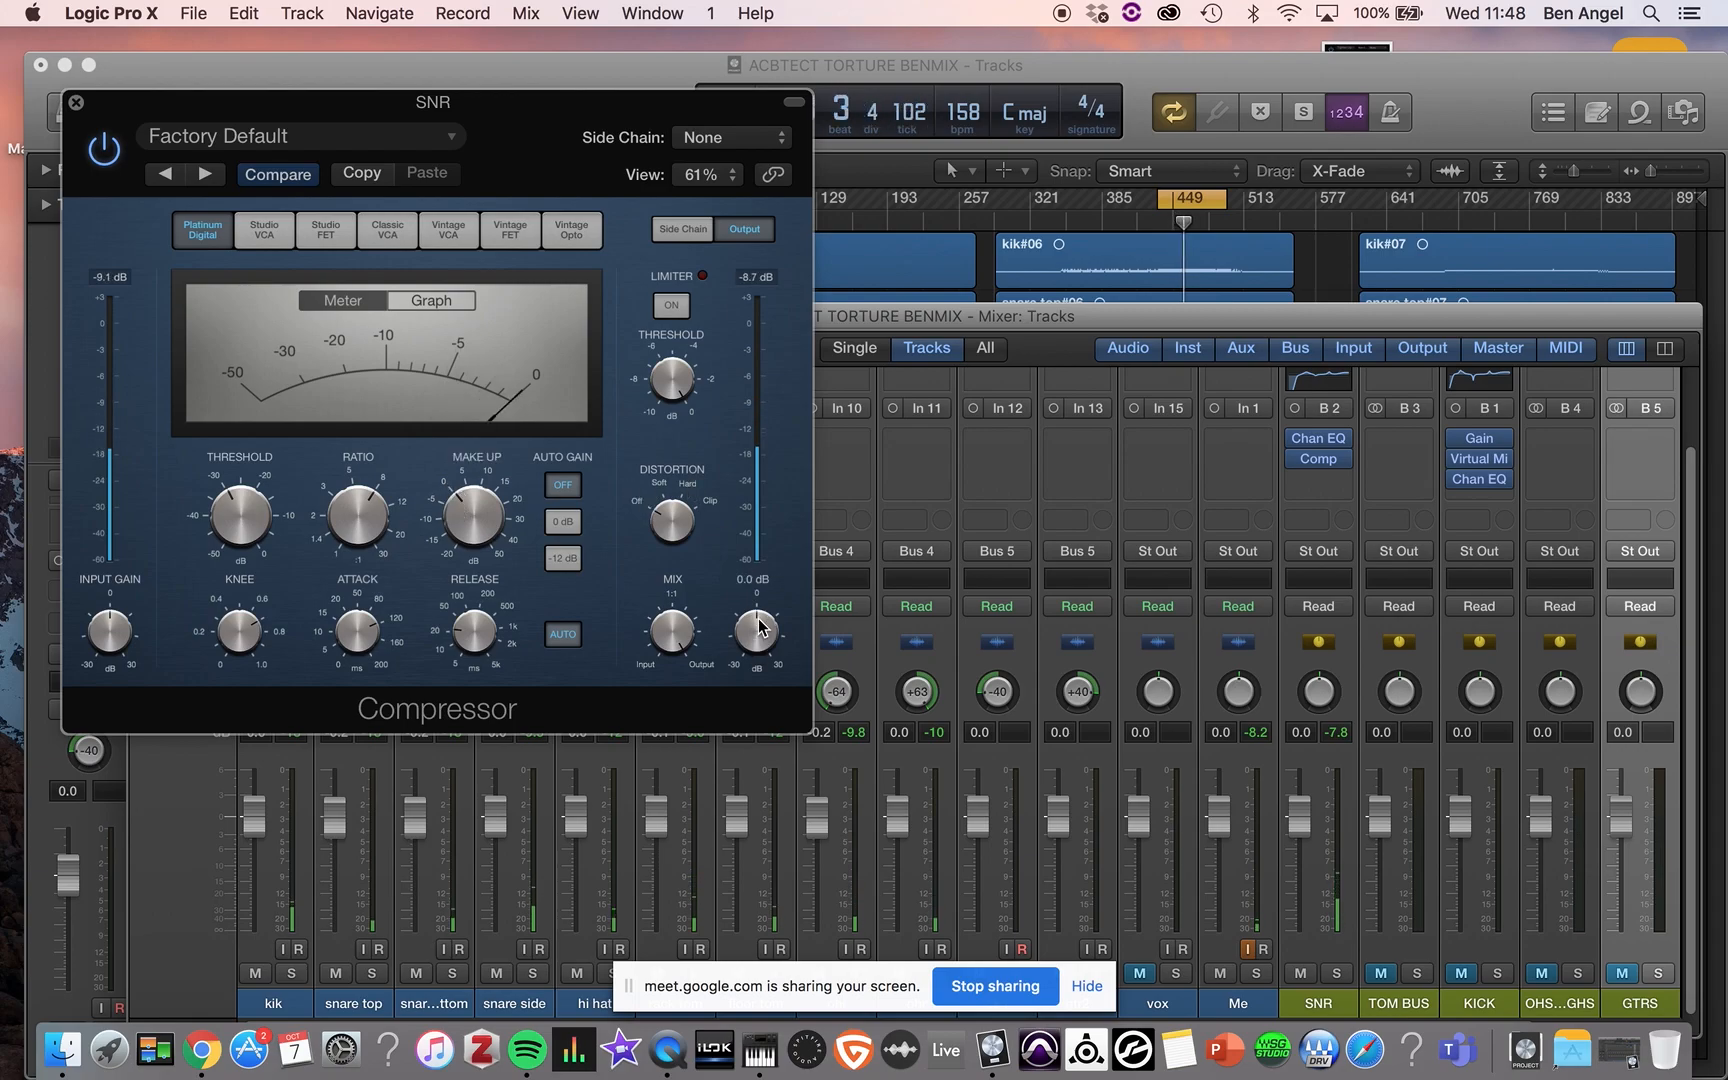
{"action": "mouse_move", "coordinate": [343, 472]}
{"action": "left_click_drag", "start_coordinate": [354, 497], "coordinate": [352, 448]}
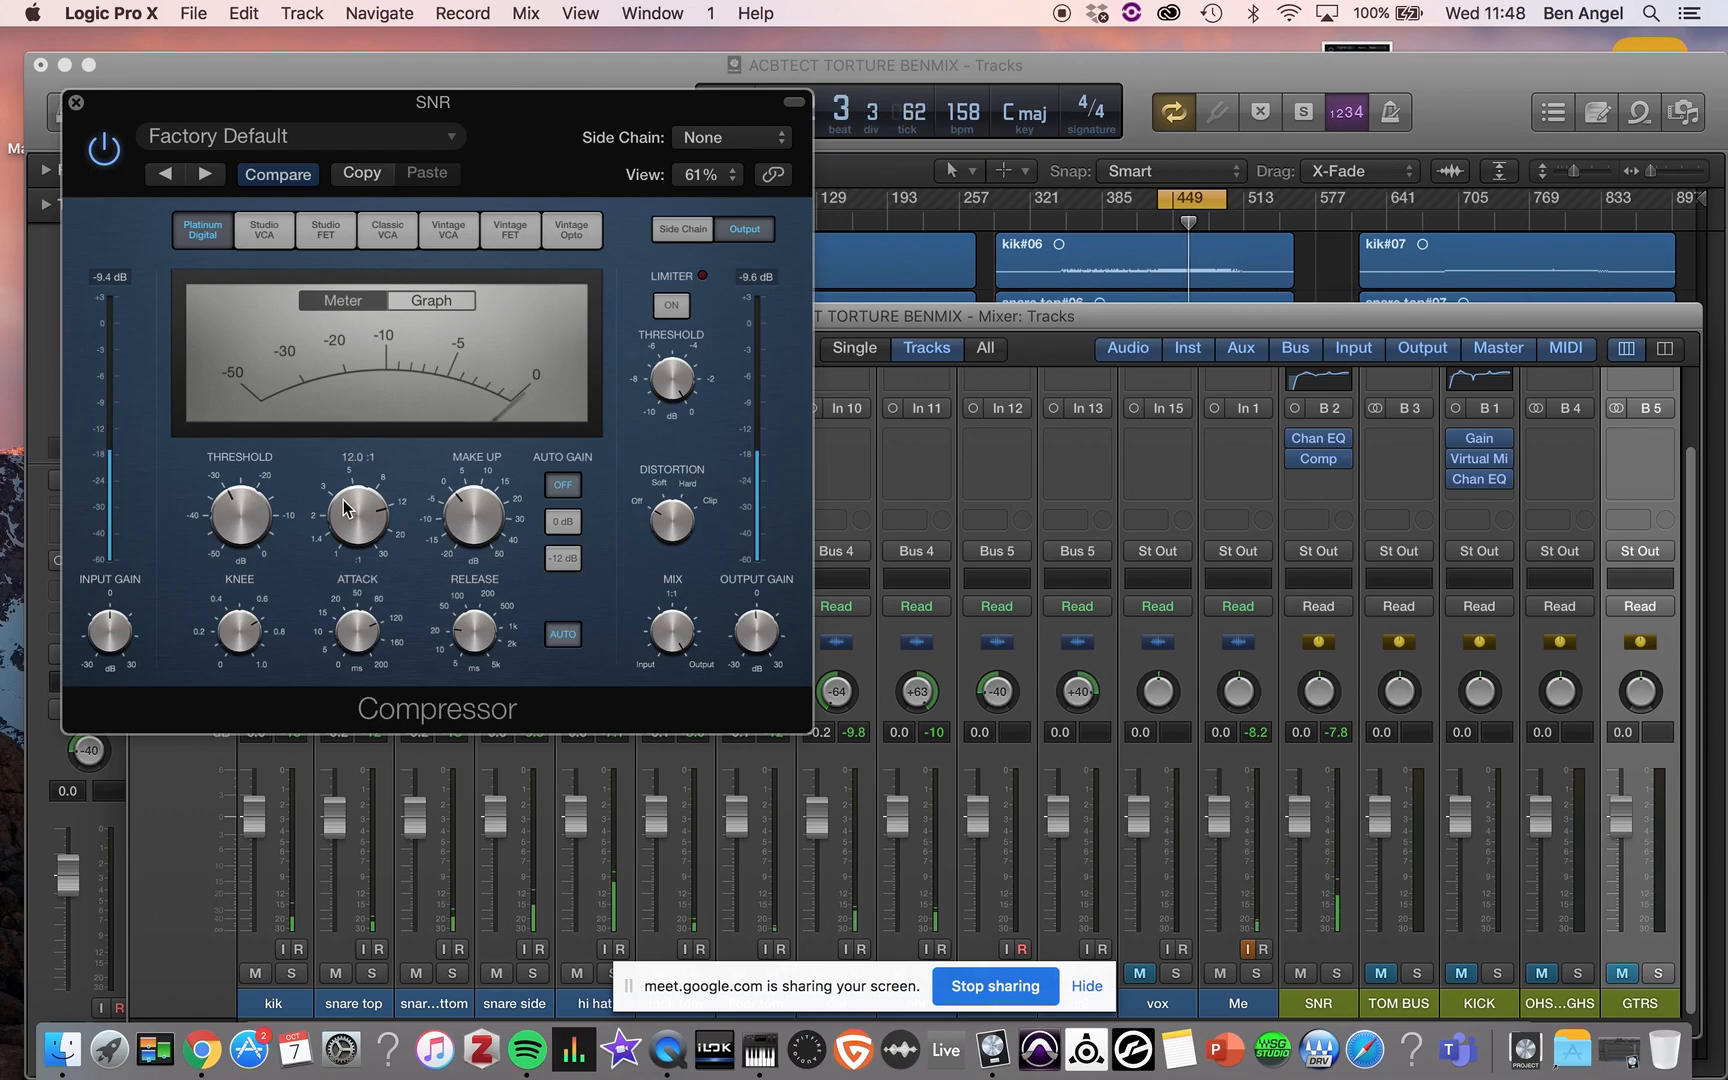
- After a bypass comparison, lower the SNR compressor's ratio, set its threshold to -29.5 dB and close it
{"action": "left_click", "coordinate": [99, 152]}
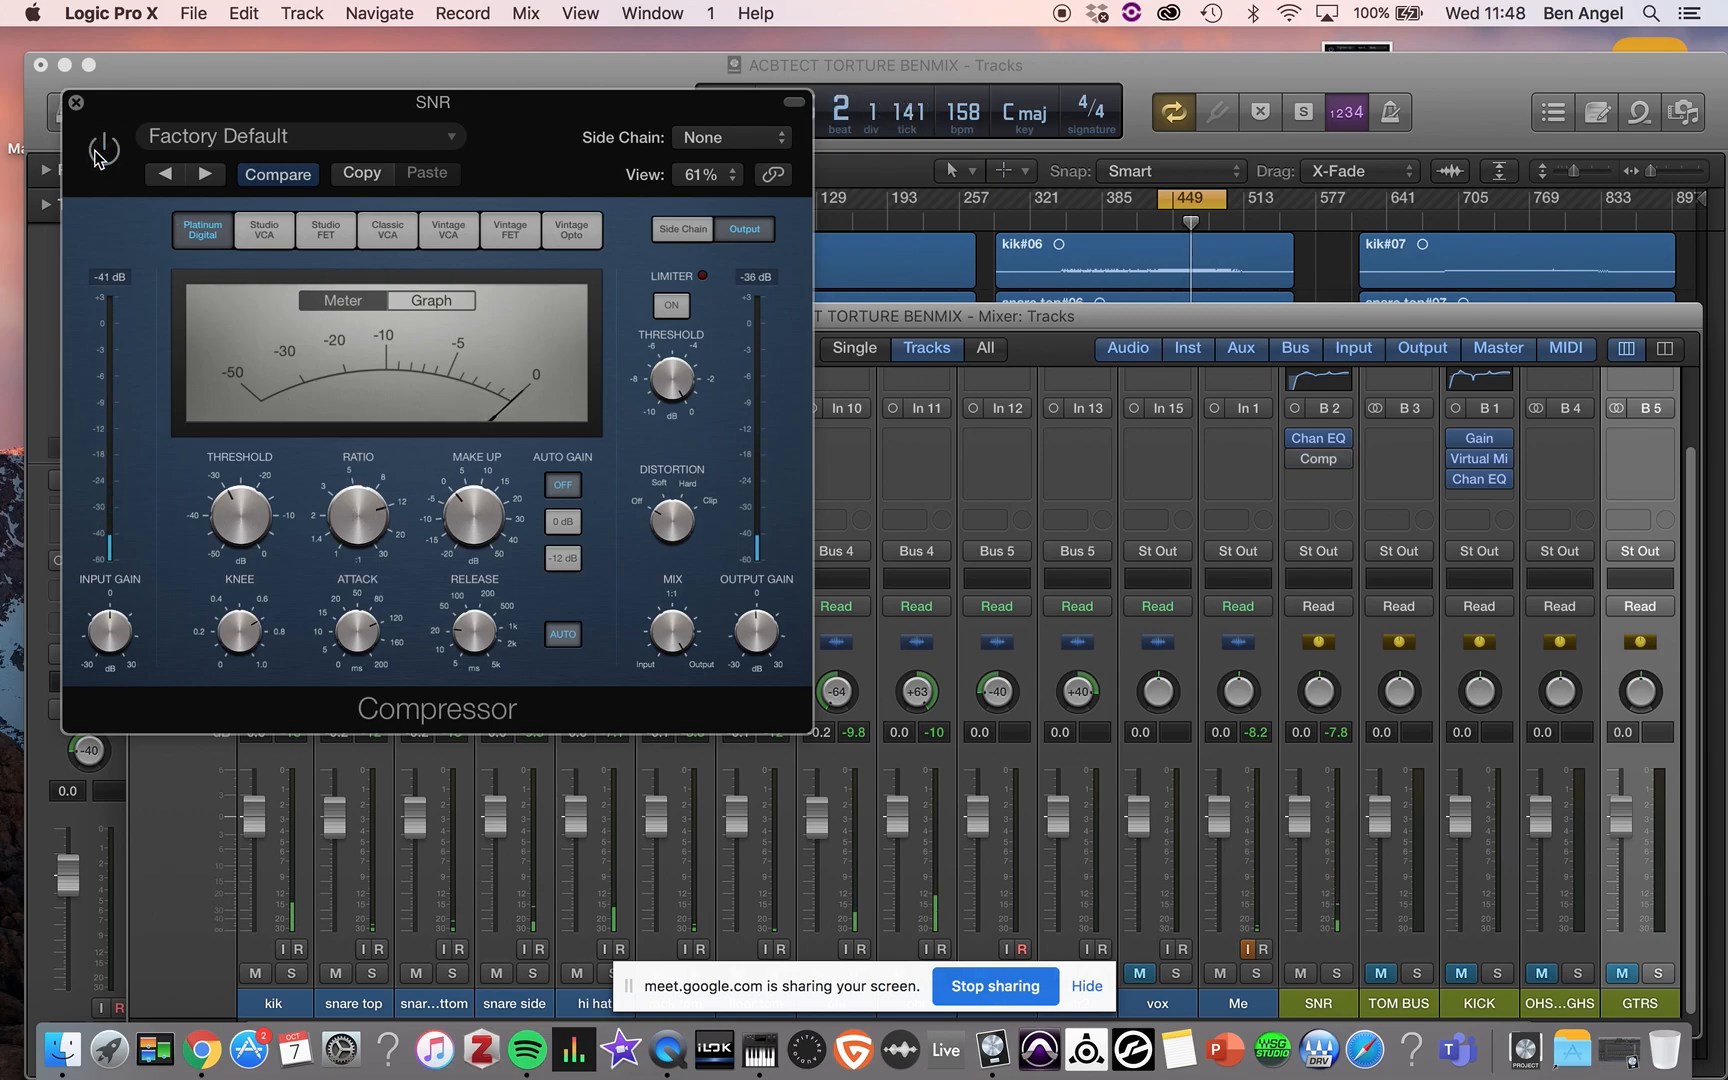
{"action": "left_click", "coordinate": [99, 152]}
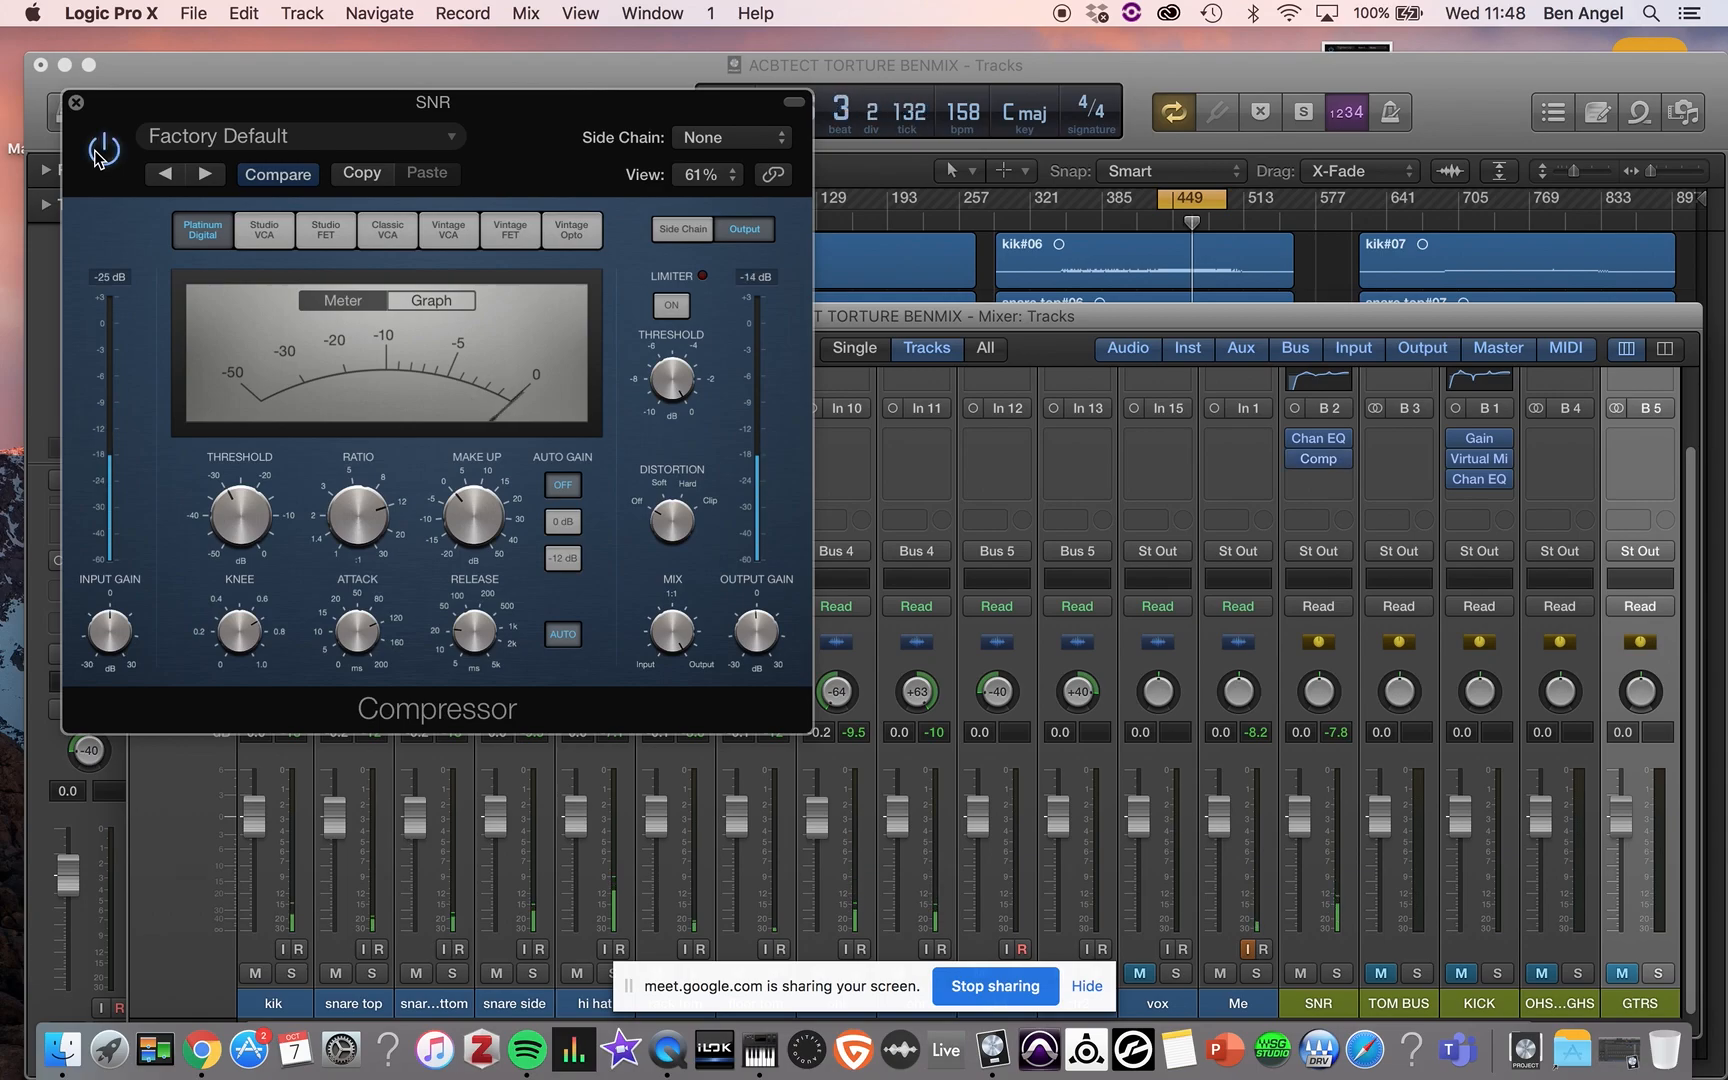
{"action": "left_click_drag", "start_coordinate": [335, 522], "coordinate": [338, 558]}
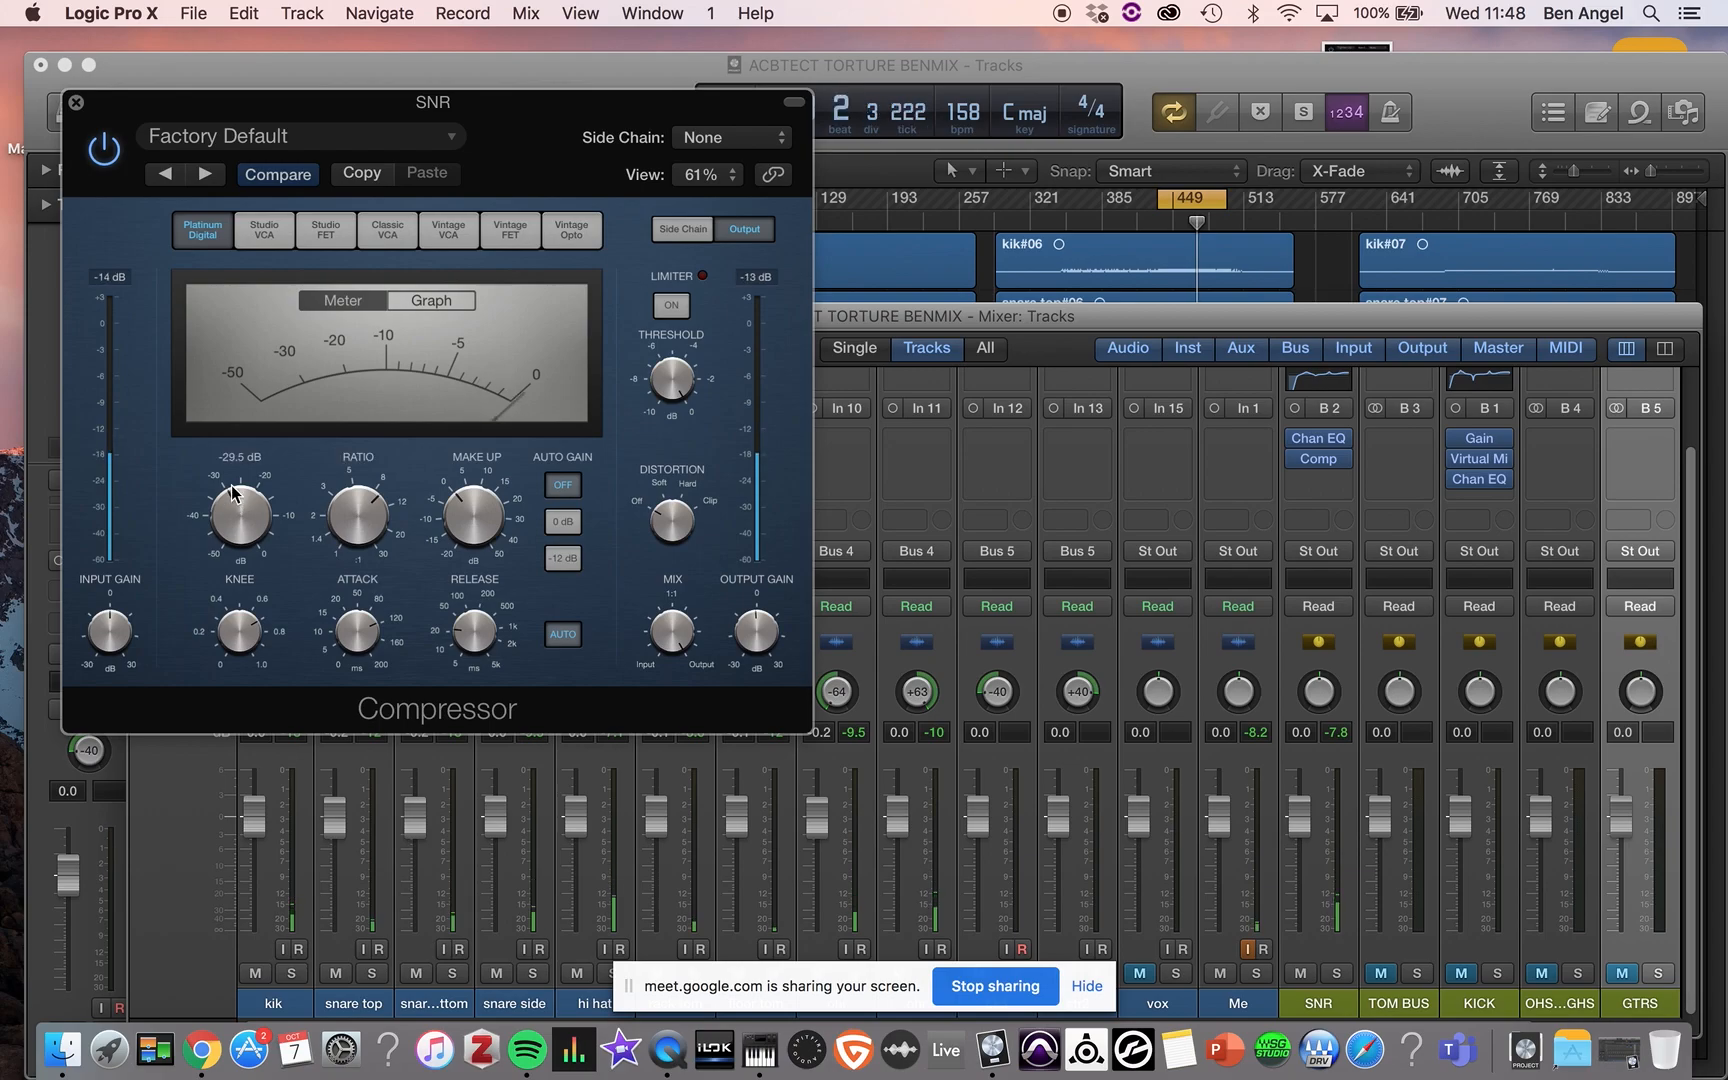
{"action": "left_click", "coordinate": [76, 104]}
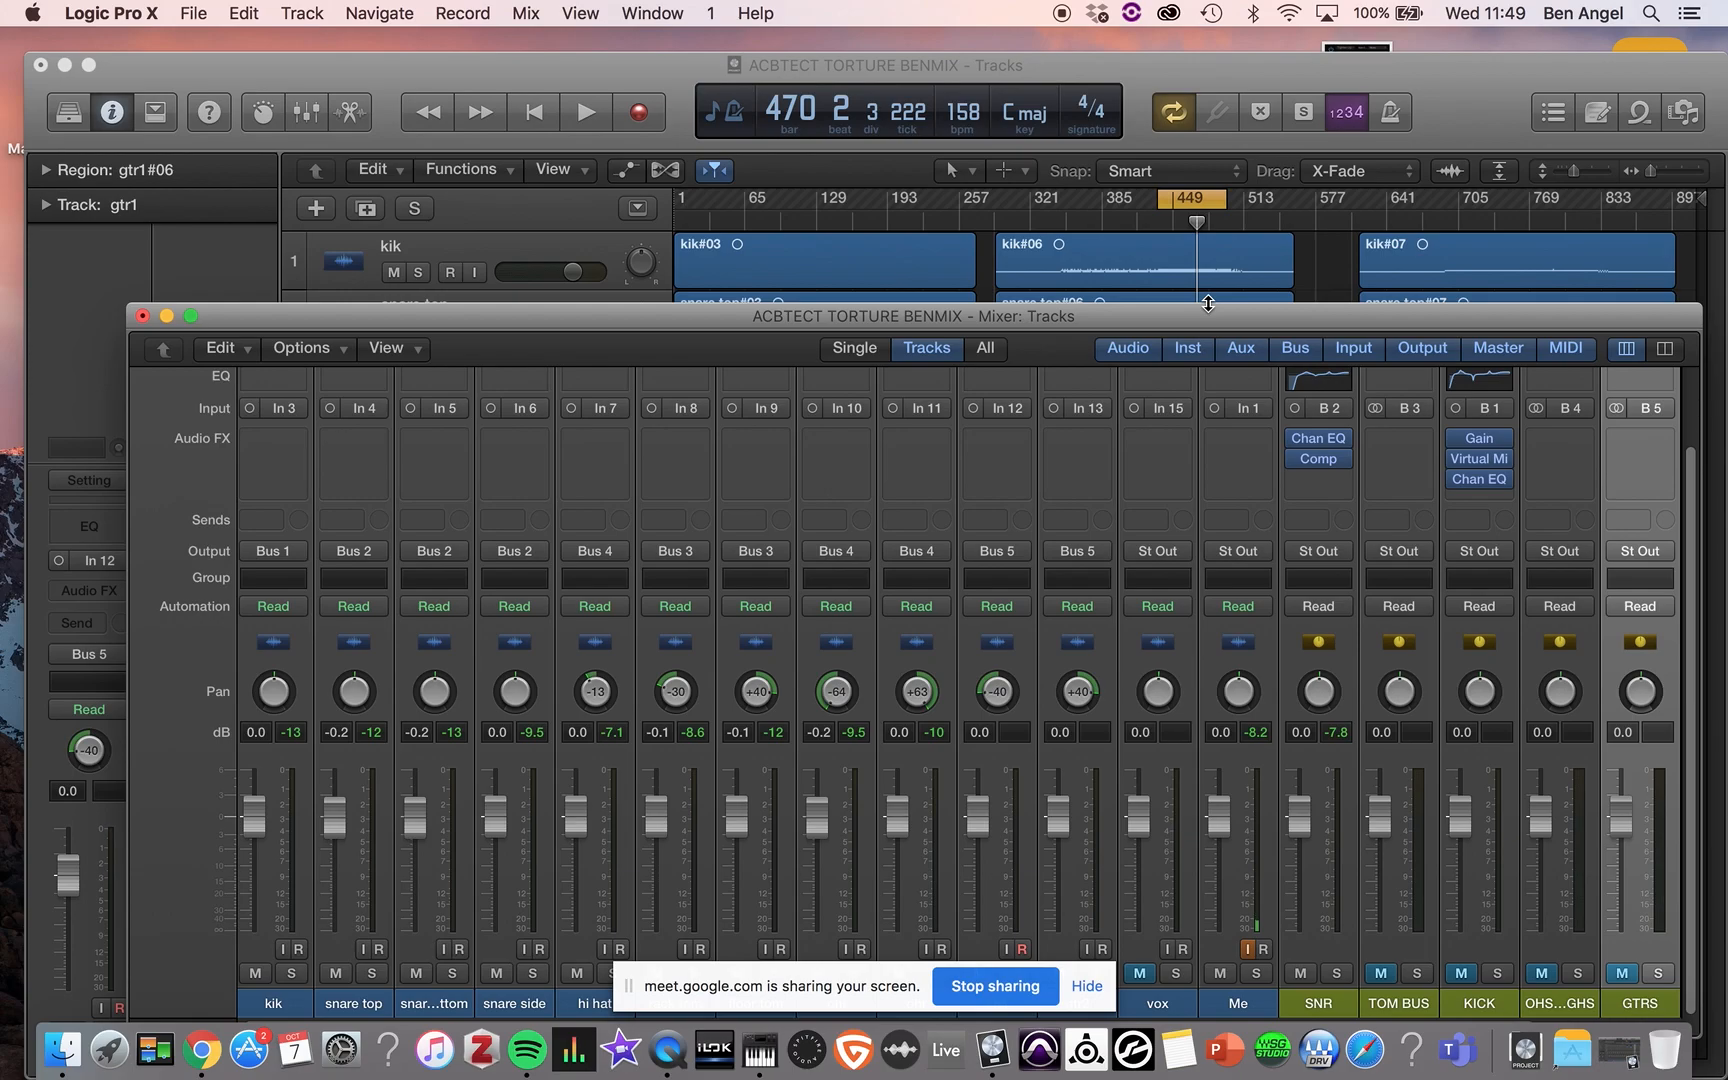
- Insert a second mono Compressor below the first one on the SNR bus
{"action": "left_click", "coordinate": [1335, 477]}
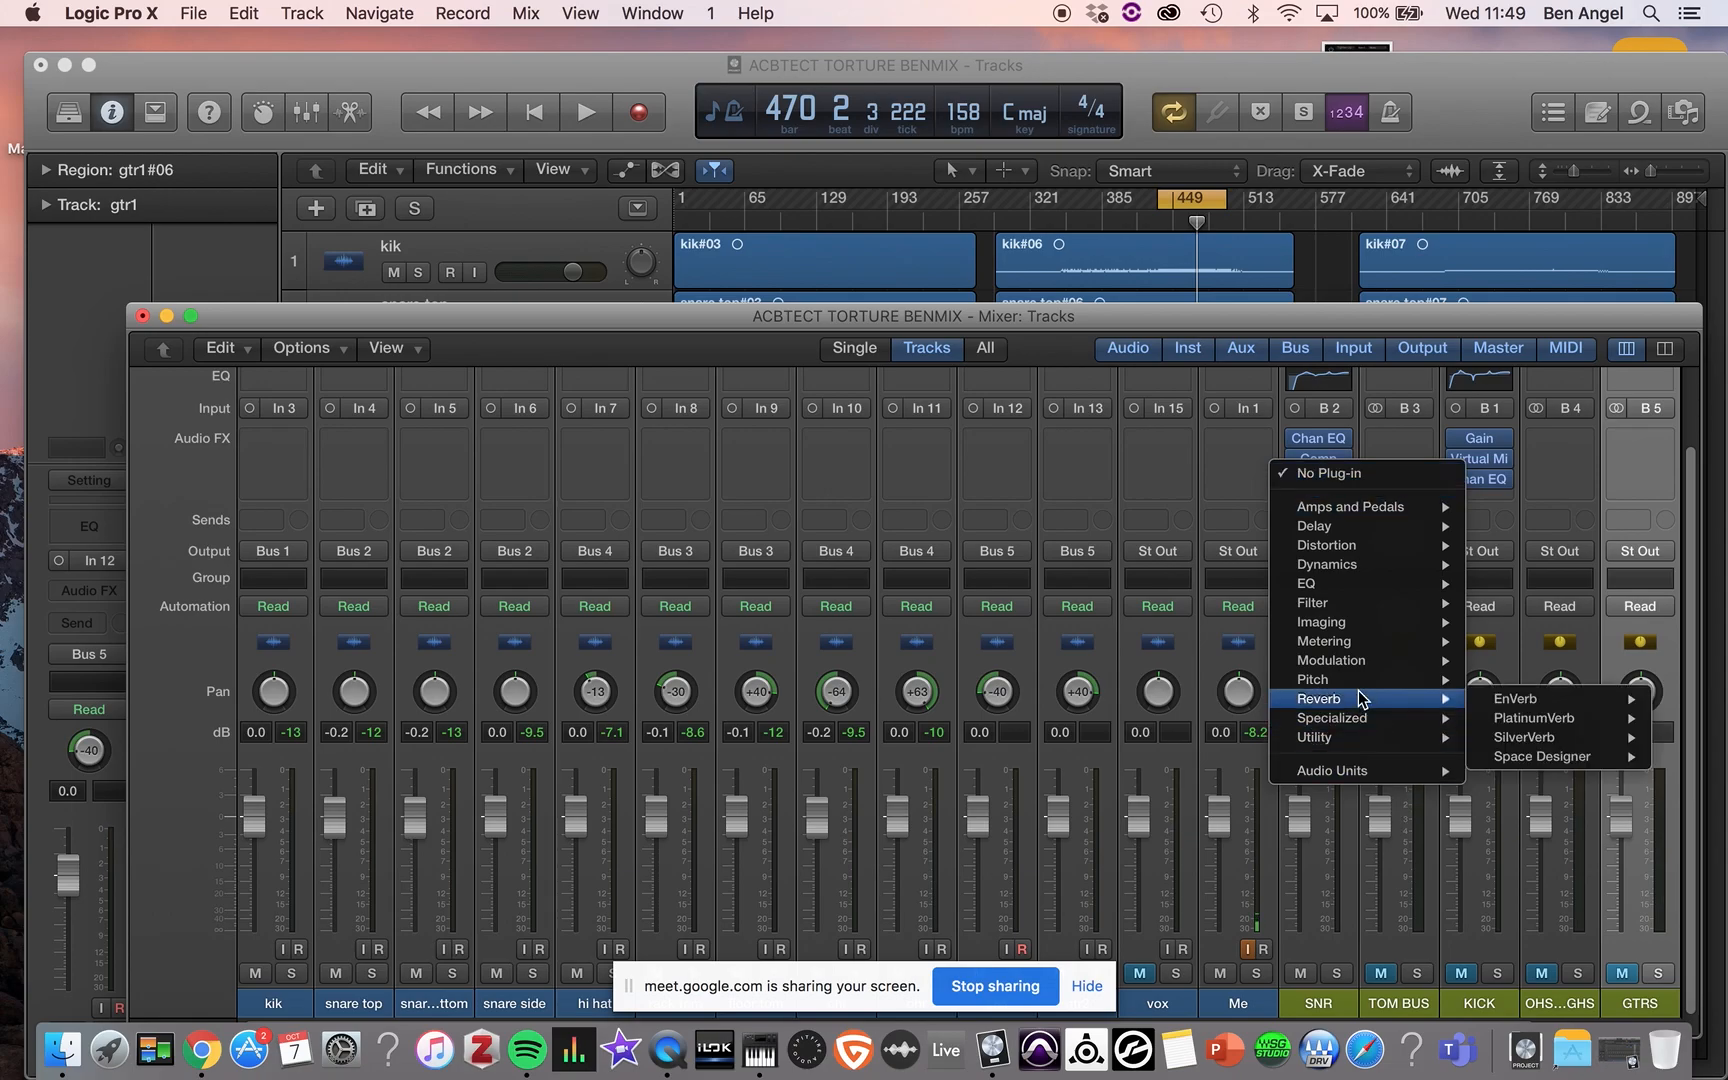
{"action": "mouse_move", "coordinate": [1341, 570]}
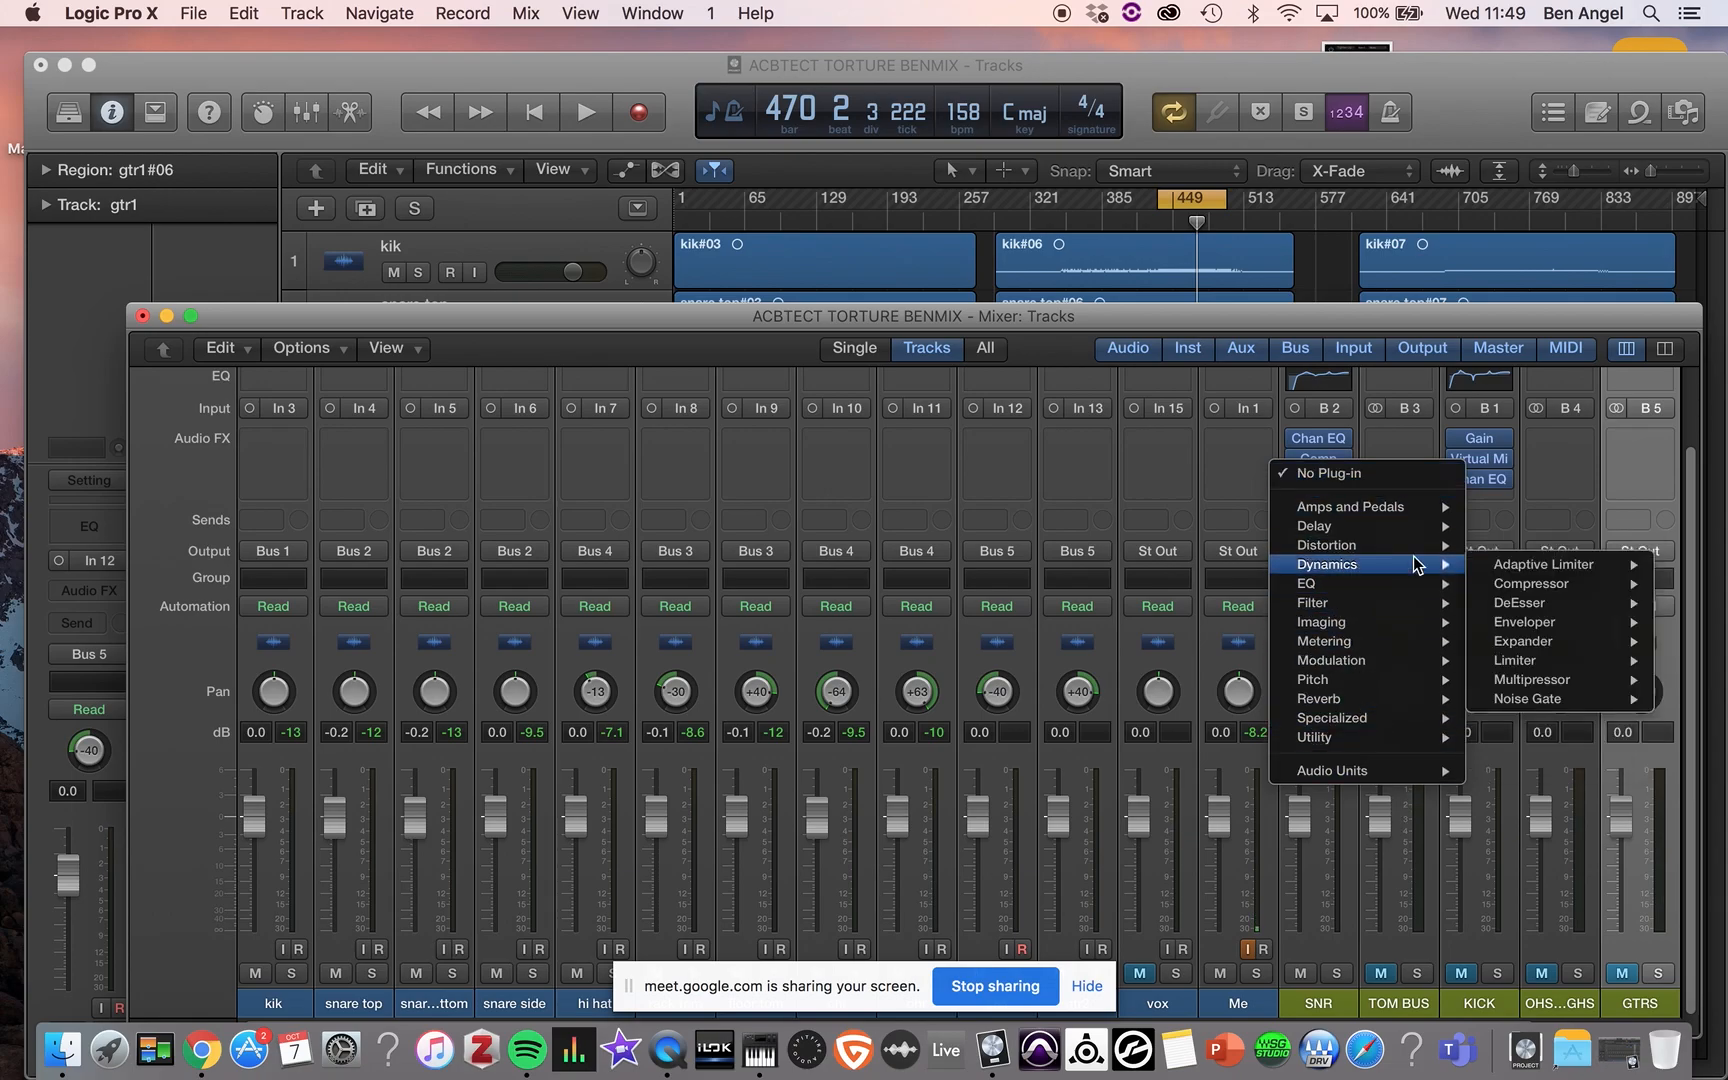
{"action": "mouse_move", "coordinate": [1520, 668]}
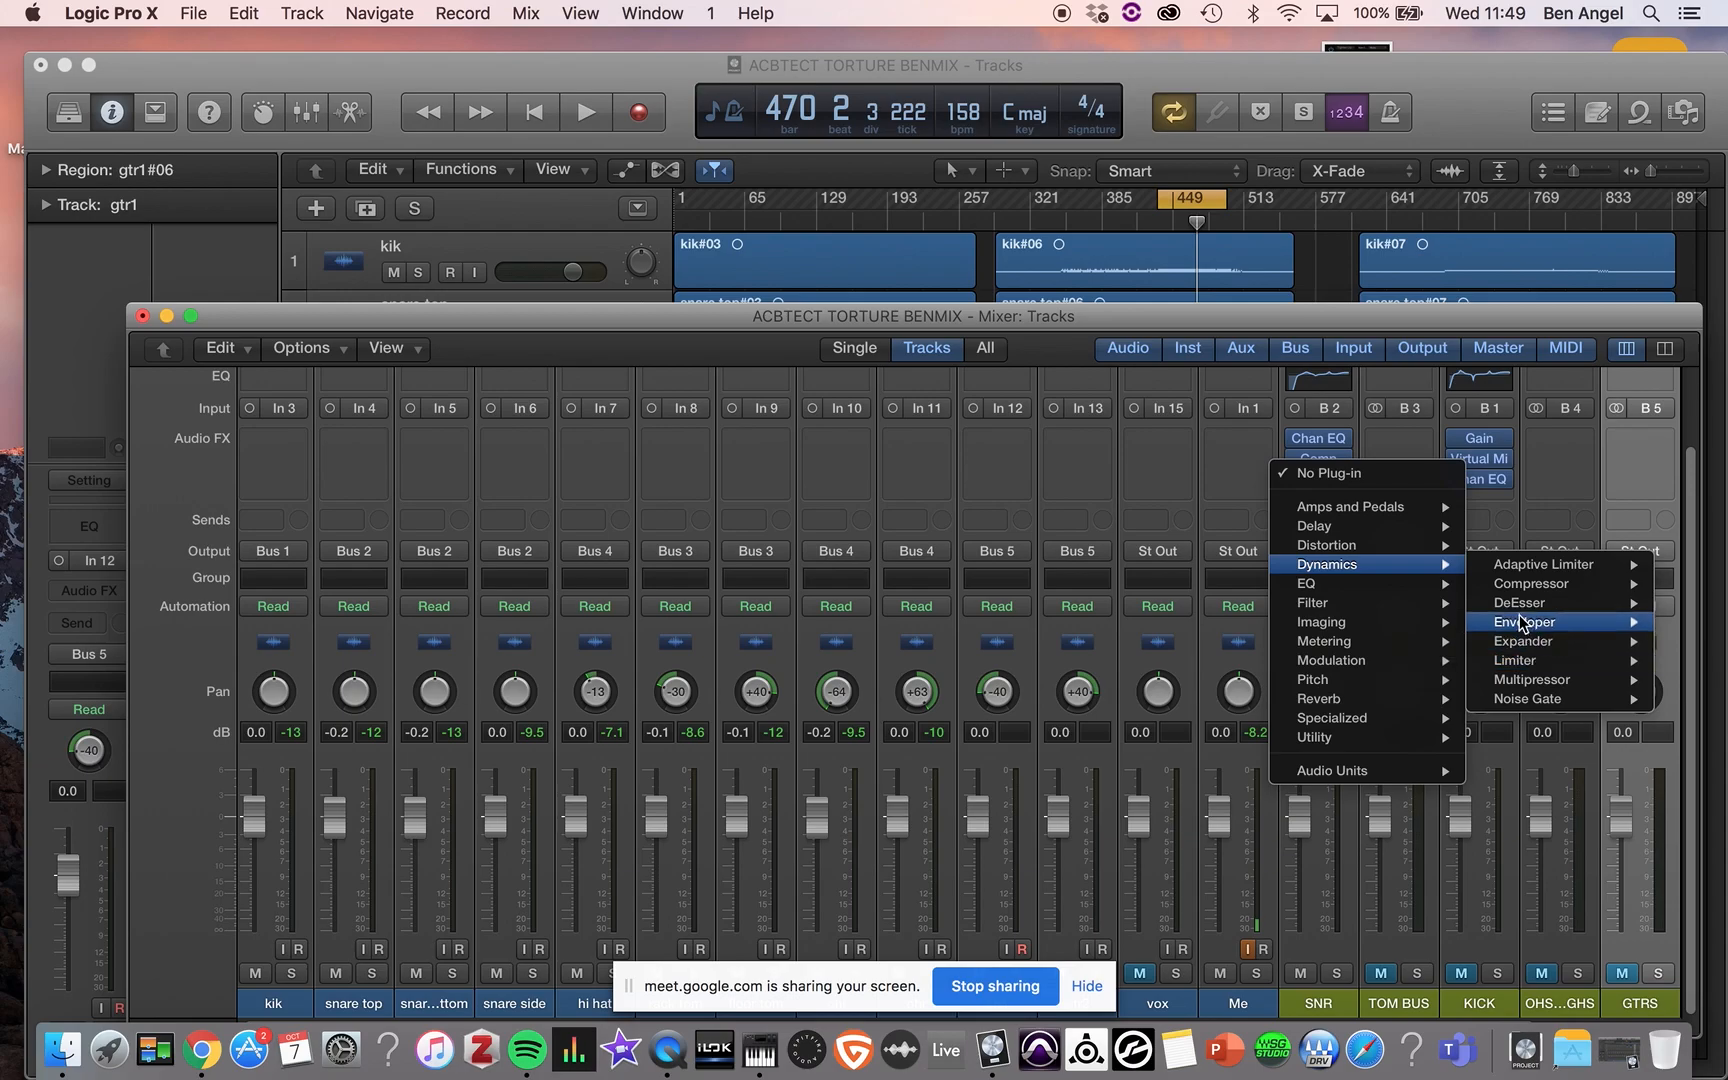
{"action": "mouse_move", "coordinate": [1520, 585]}
{"action": "left_click", "coordinate": [1440, 590]}
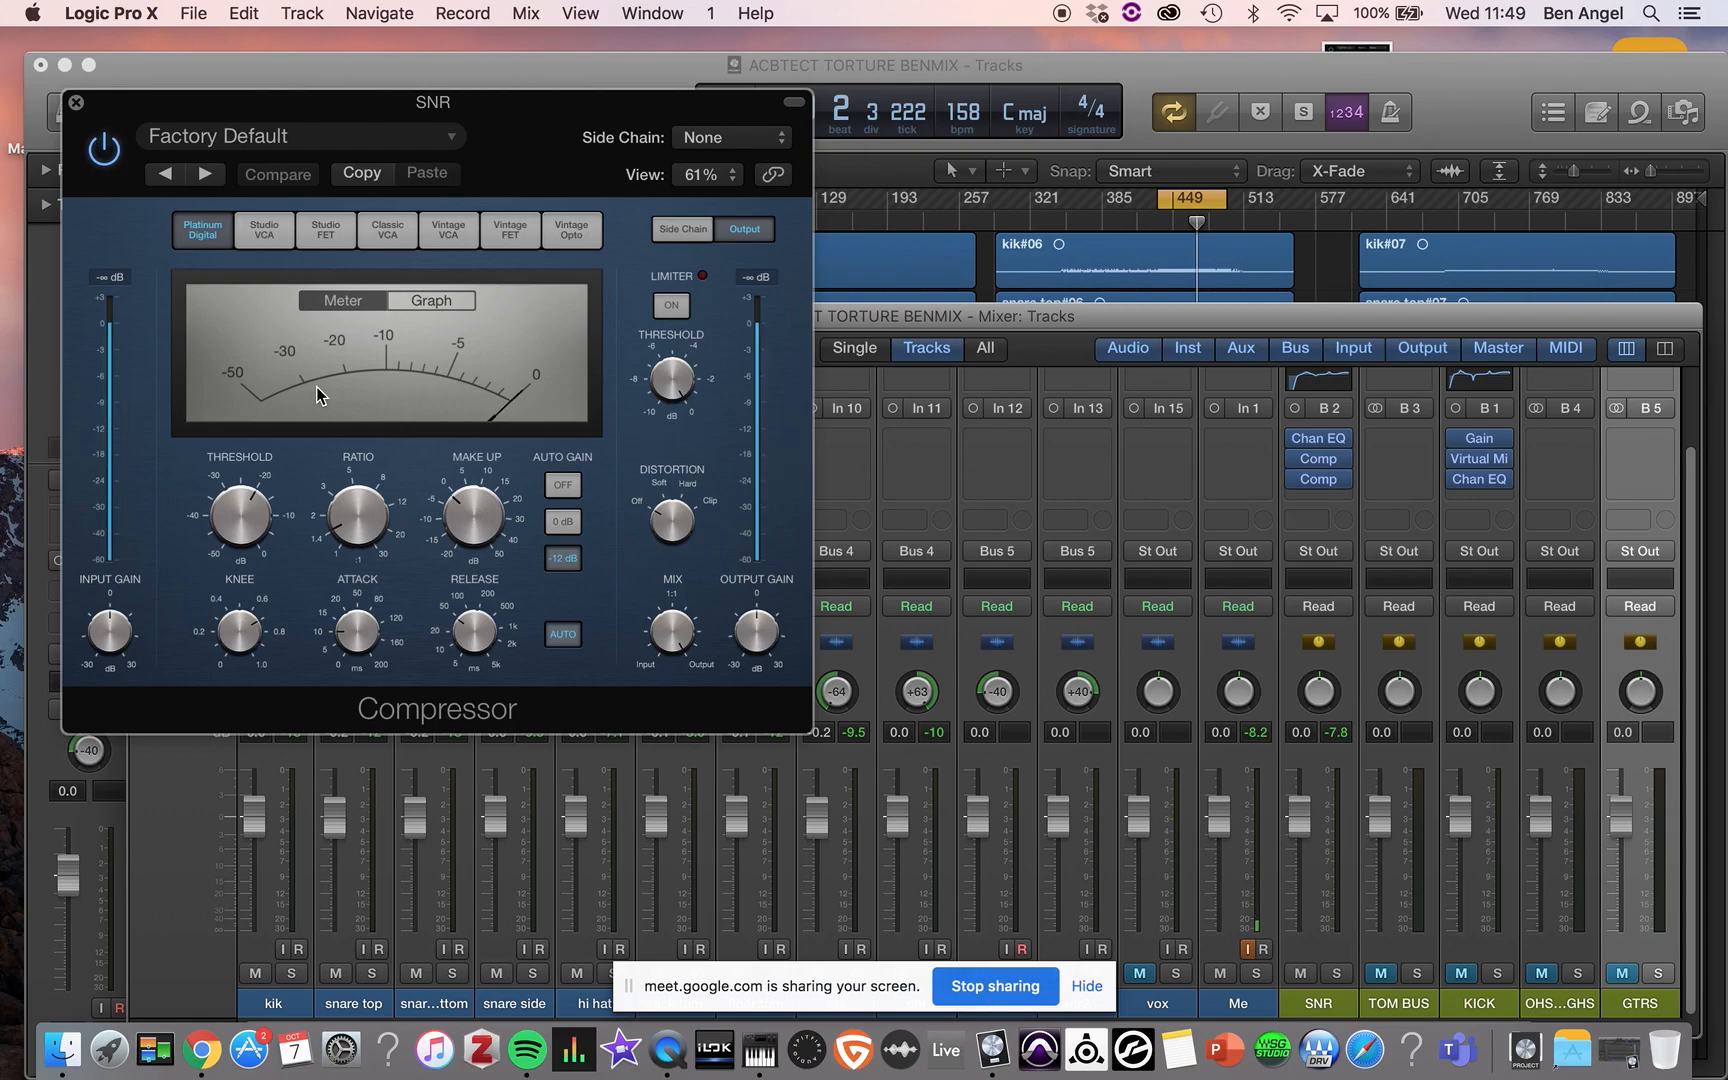
- Preview the second compressor's Studio VCA, Vintage FET, Studio FET and Vintage VCA models, returning to Platinum Digital
{"action": "left_click", "coordinate": [265, 234]}
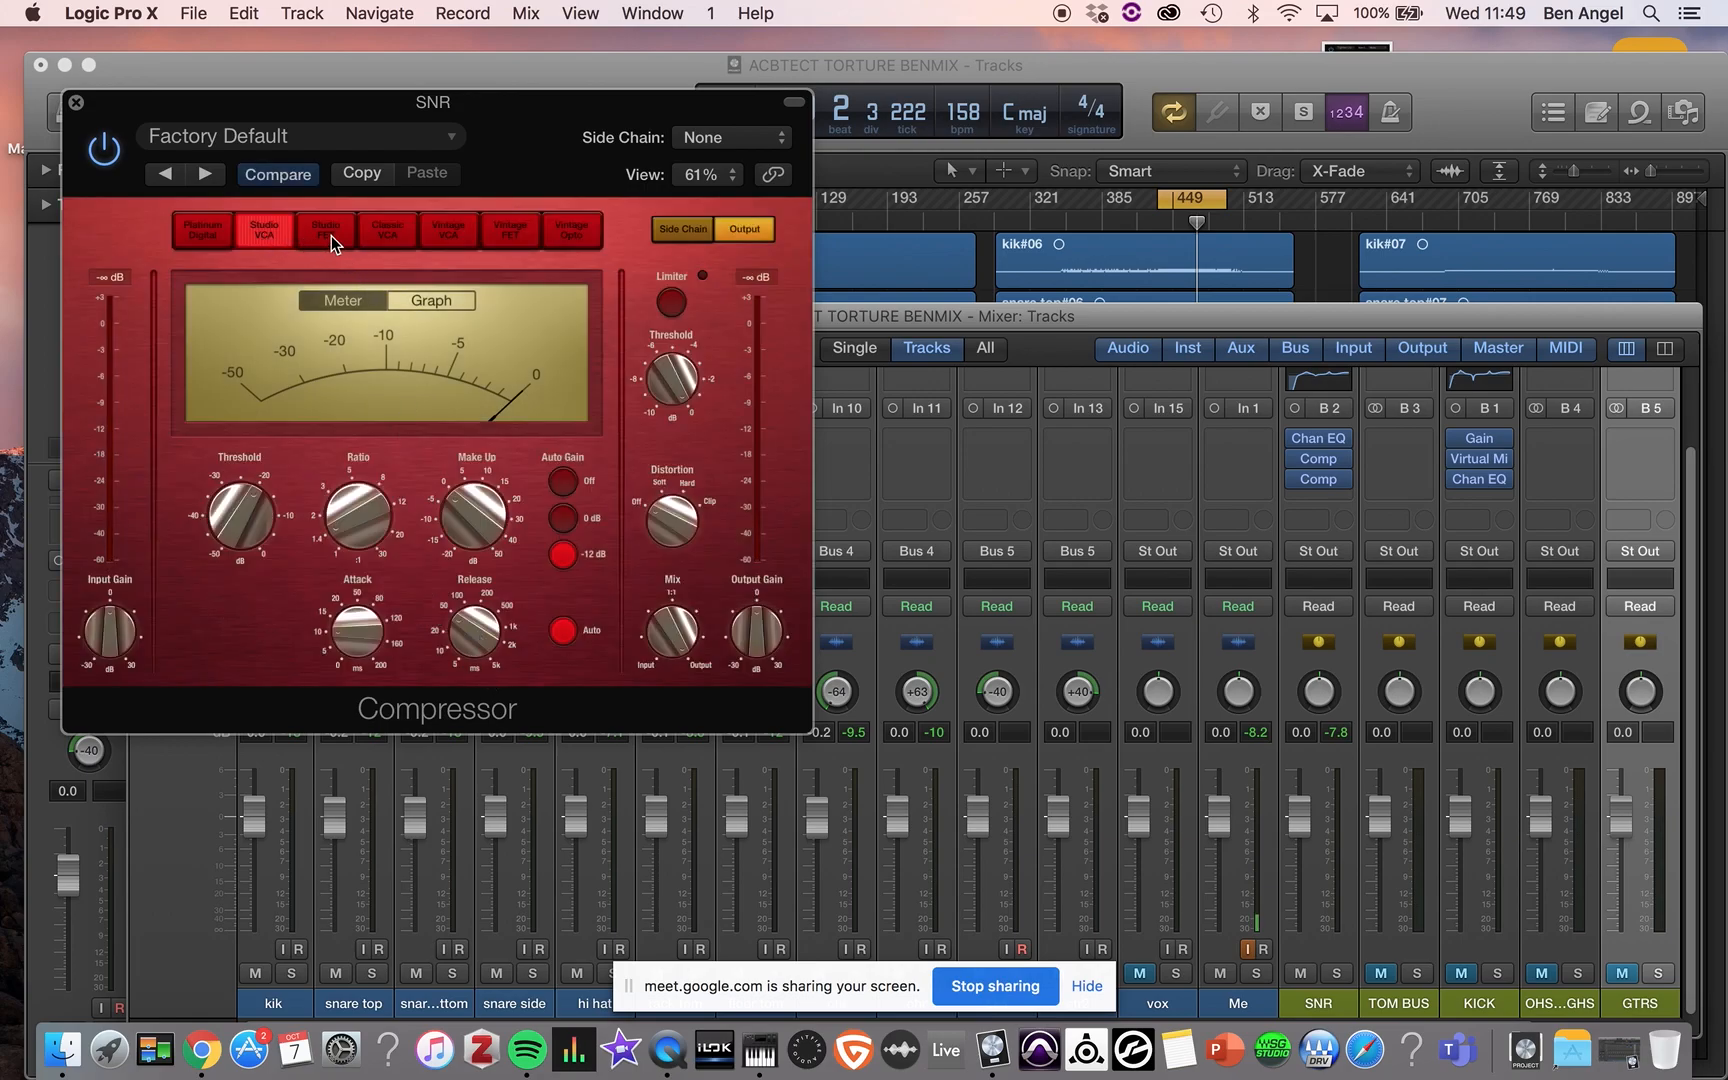
{"action": "left_click", "coordinate": [570, 232]}
{"action": "left_click", "coordinate": [450, 236]}
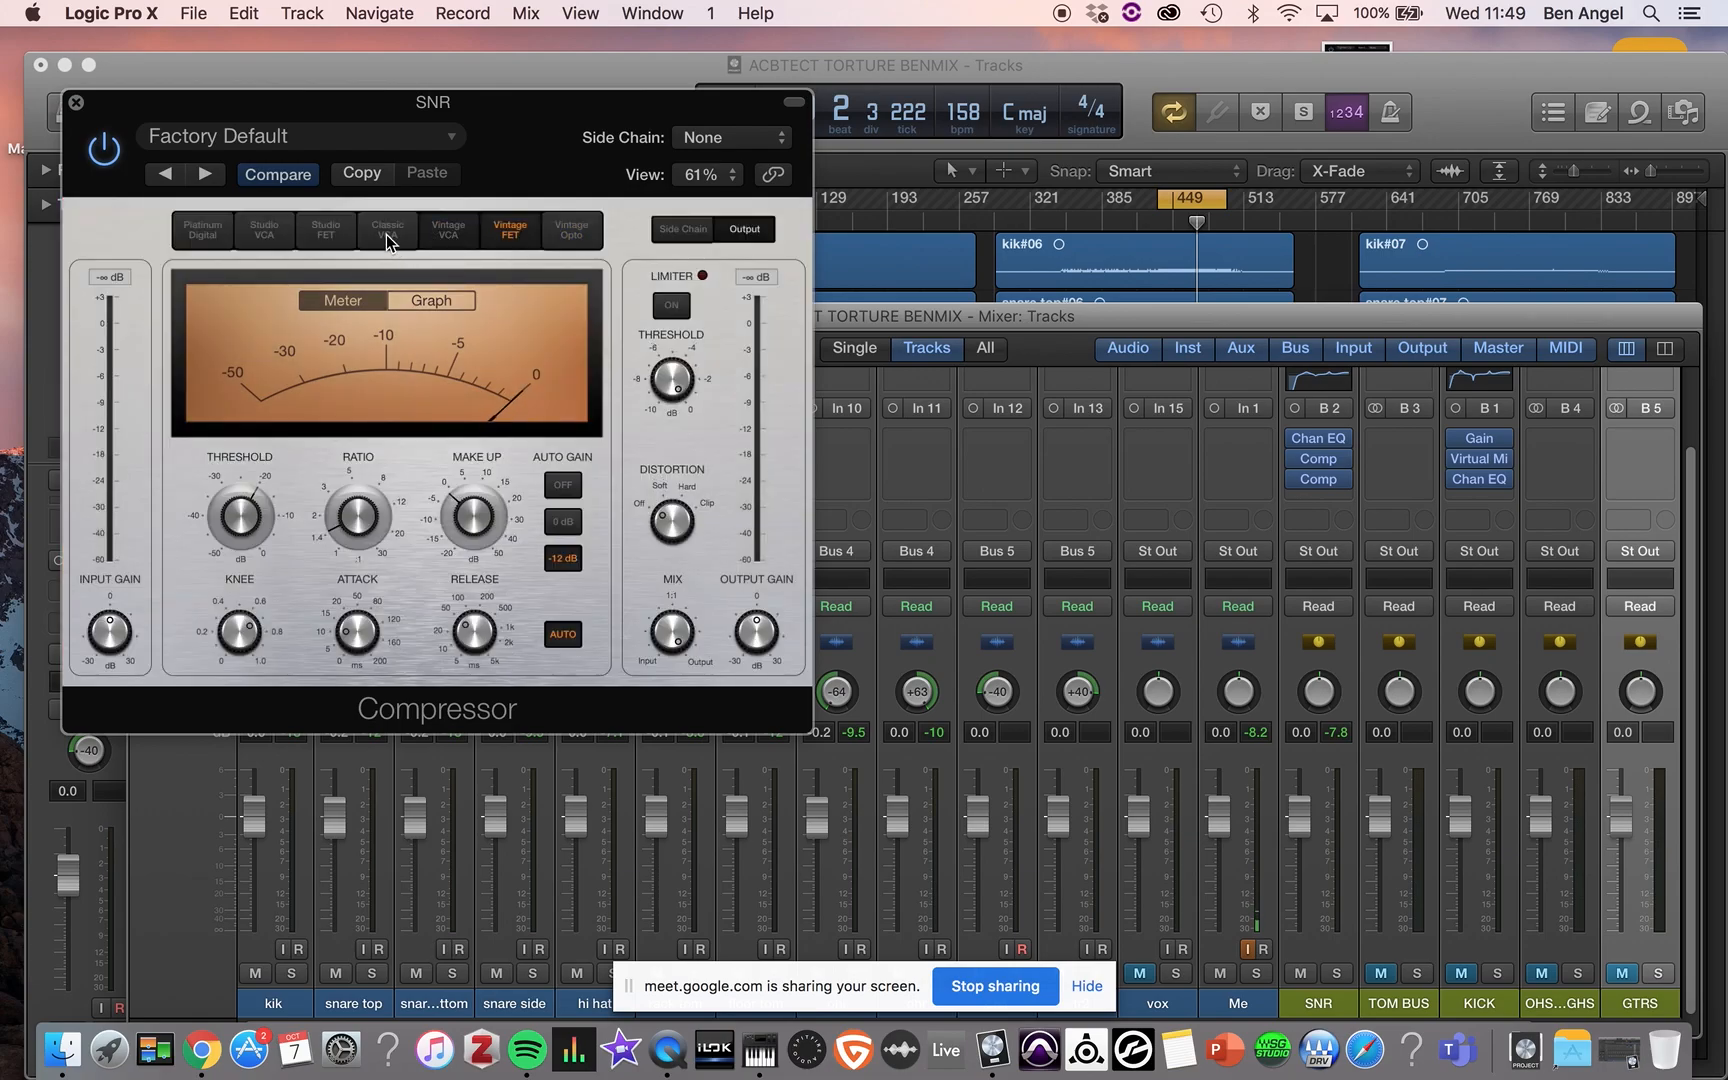
{"action": "left_click", "coordinate": [324, 232]}
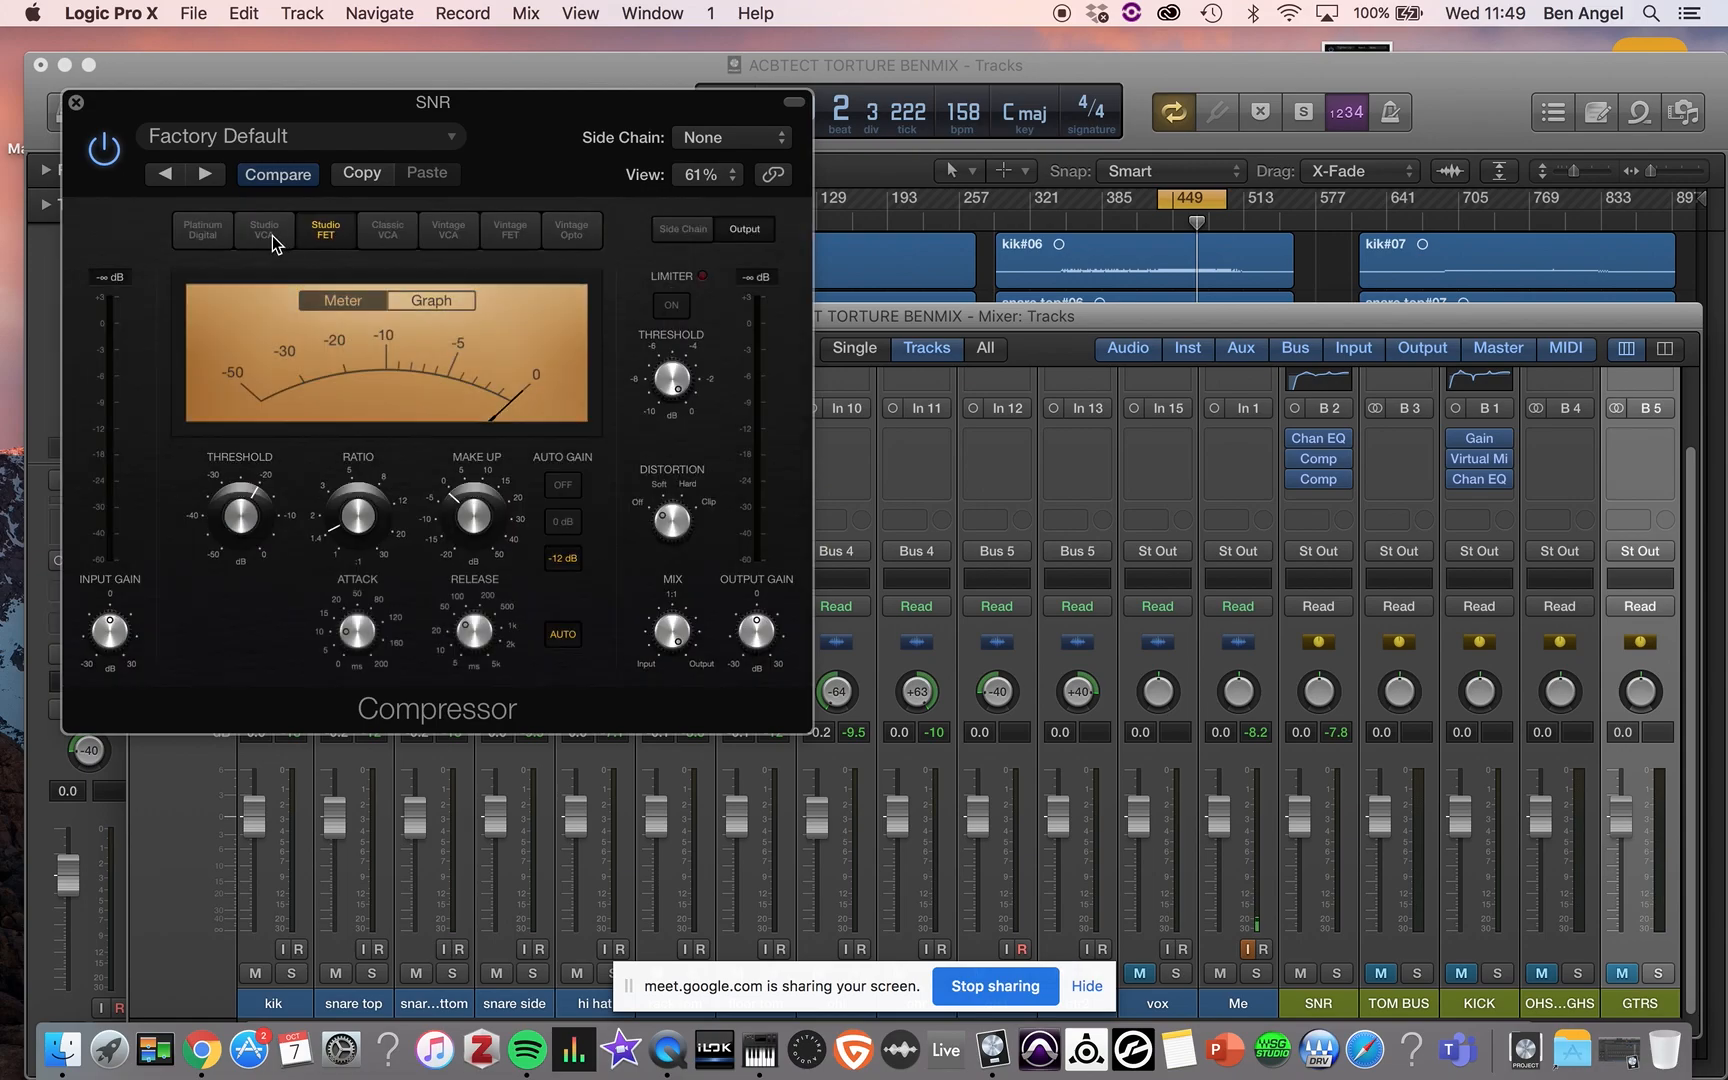
{"action": "left_click", "coordinate": [259, 234]}
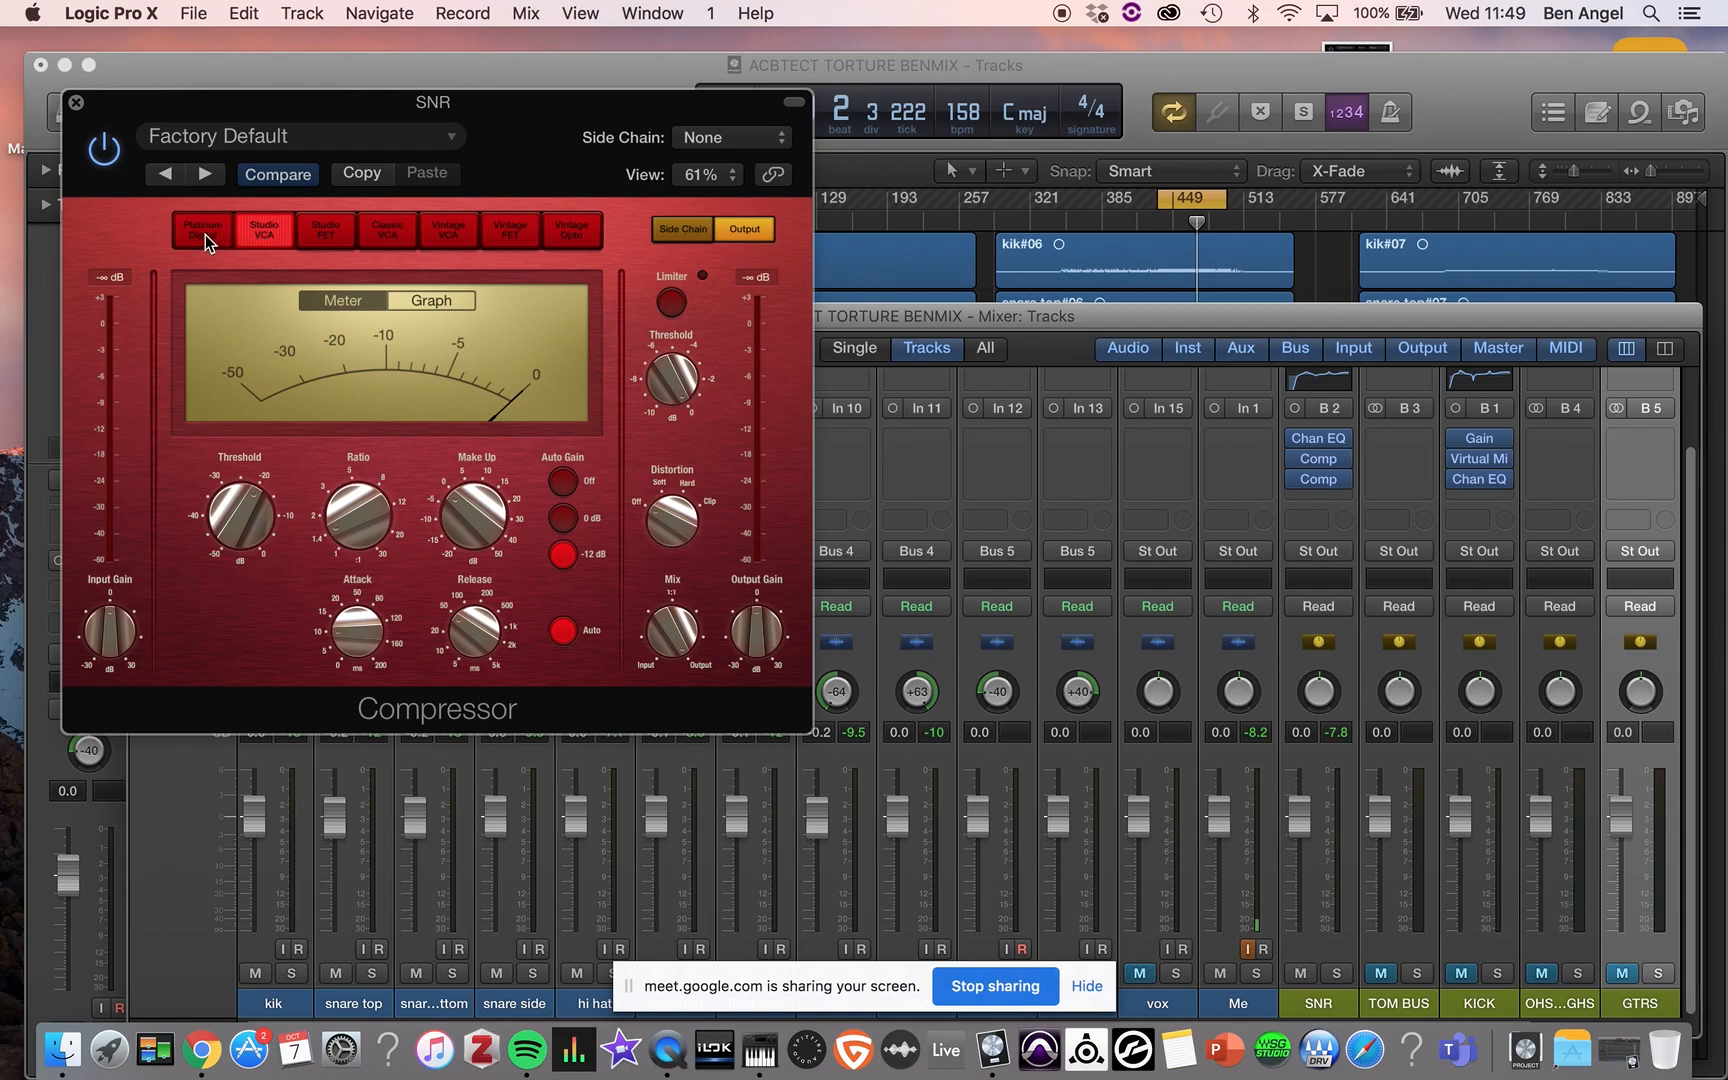
{"action": "left_click", "coordinate": [205, 234]}
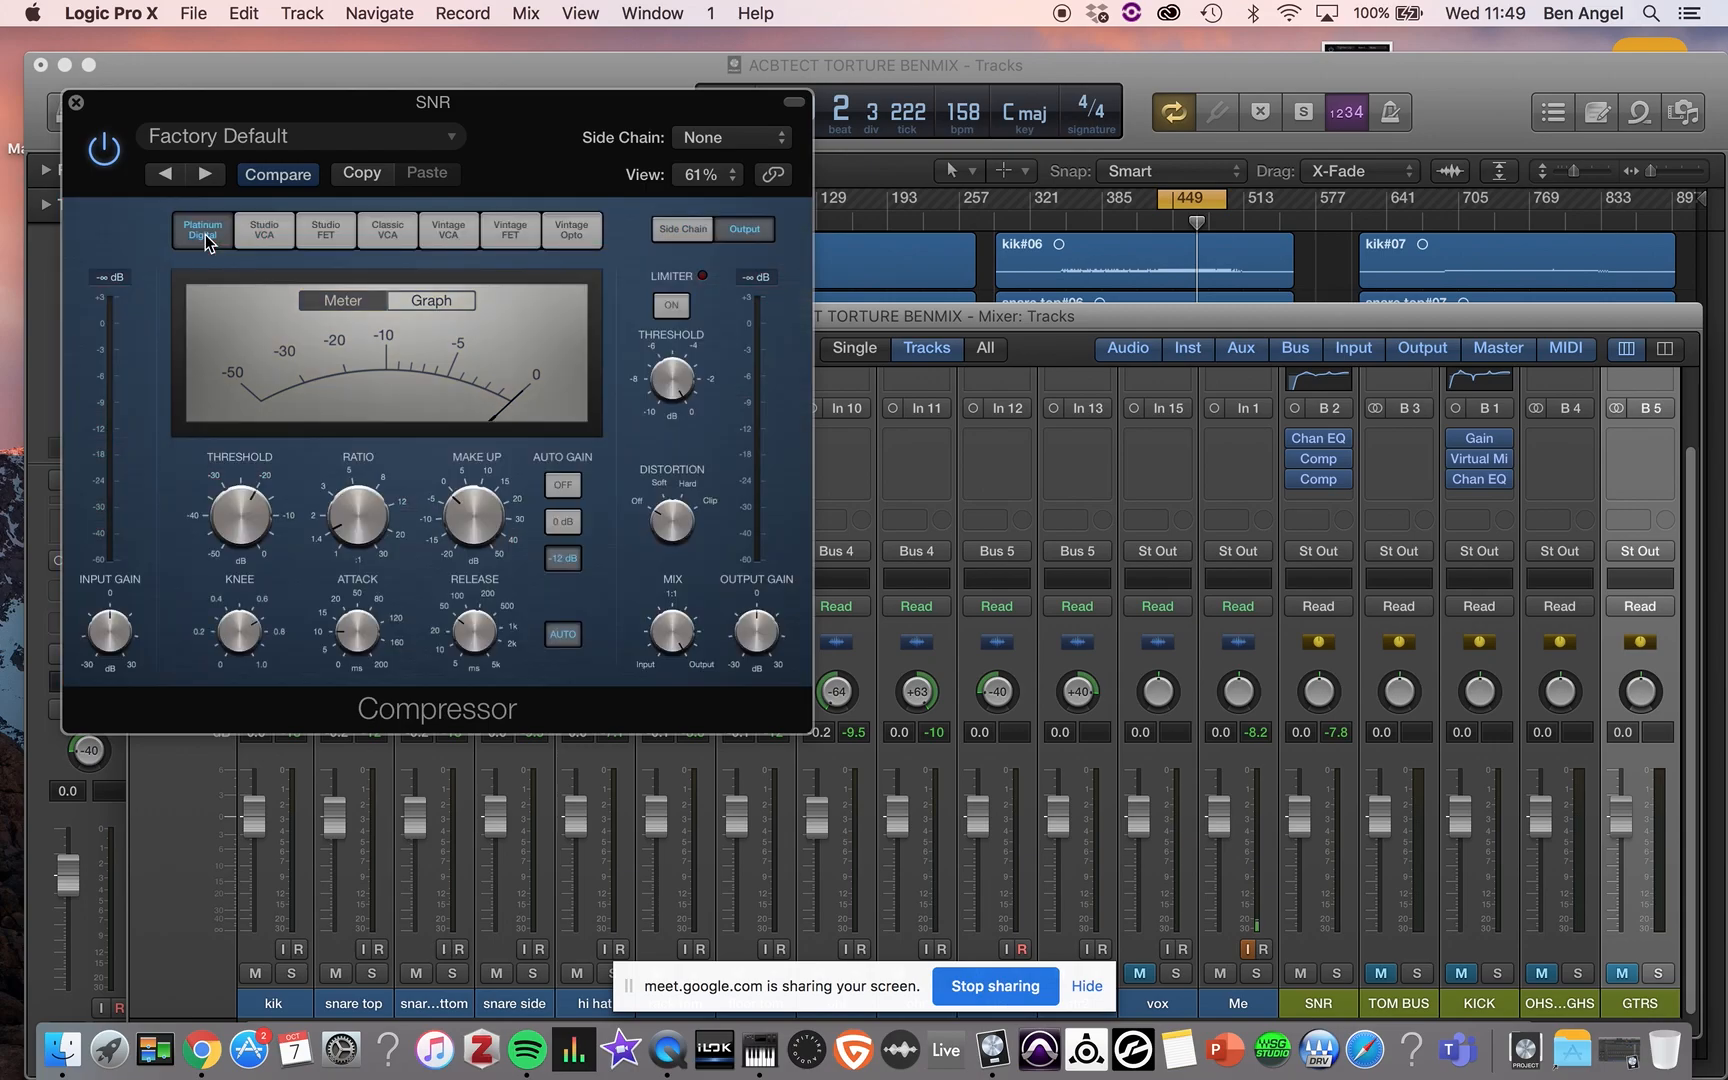
{"action": "left_click", "coordinate": [447, 234]}
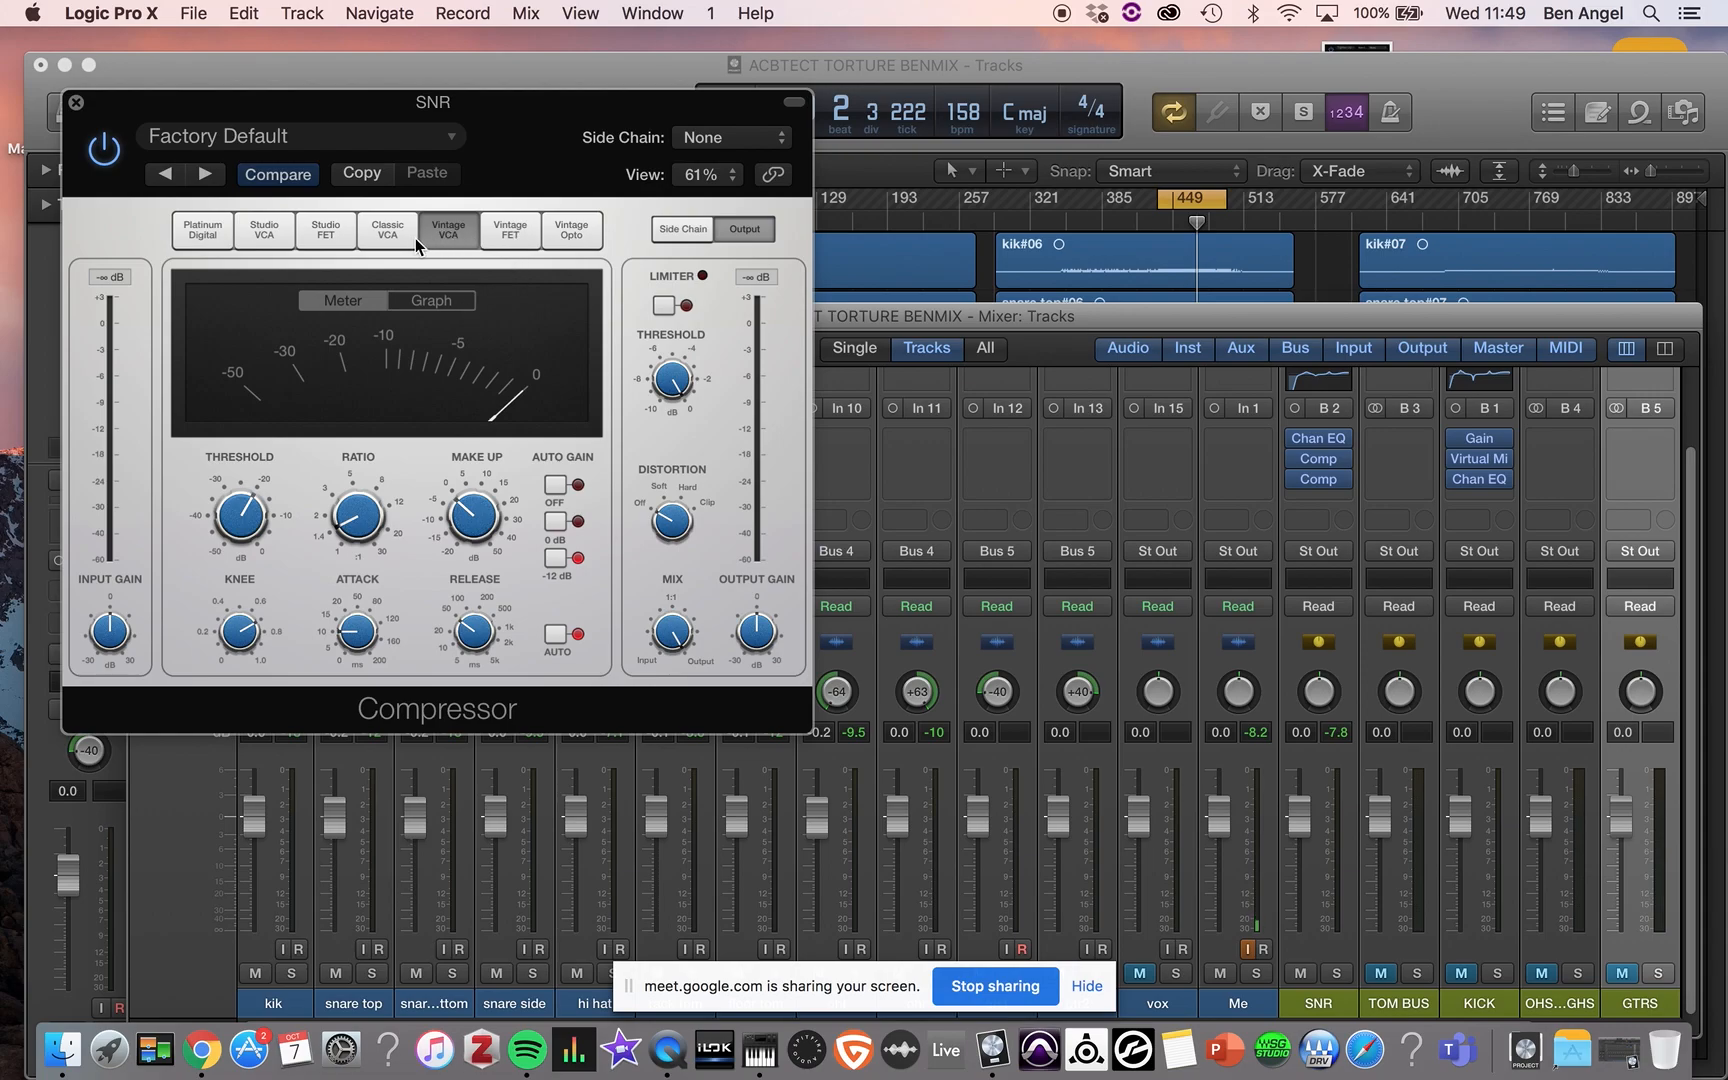
{"action": "left_click", "coordinate": [190, 230]}
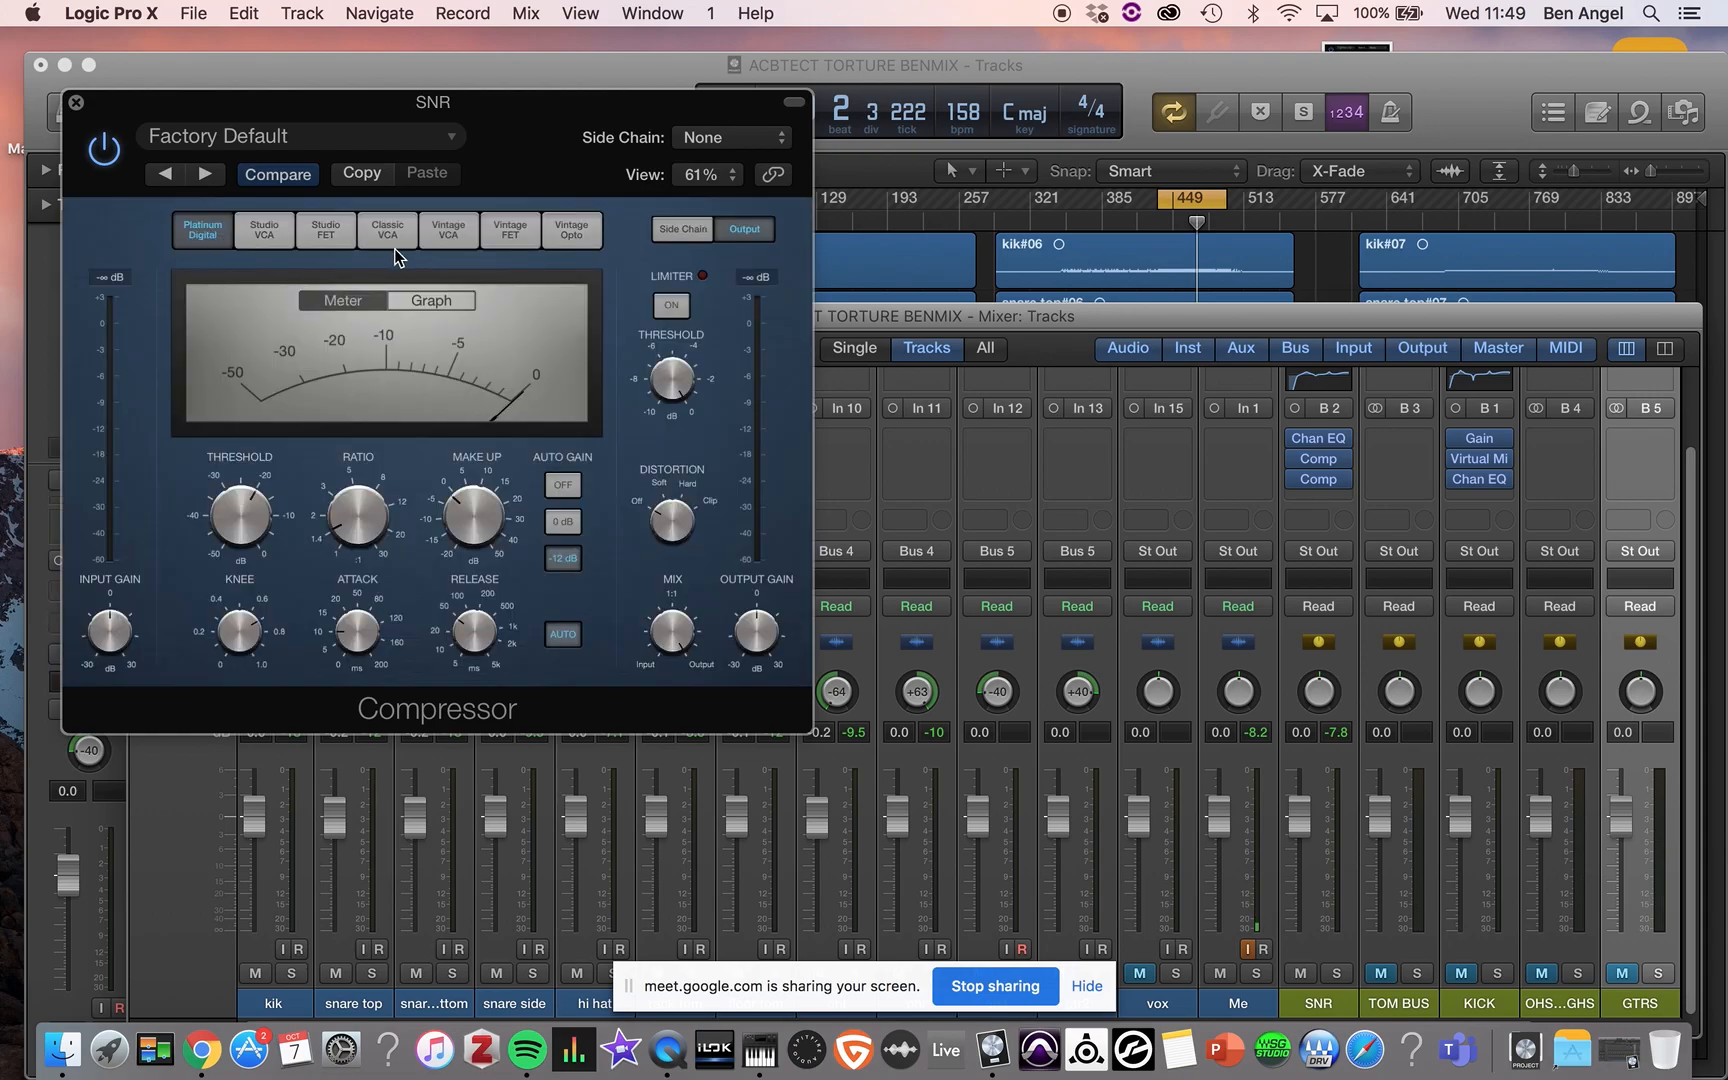
- Configure the second compressor as Vintage VCA with auto gain off, higher ratio, 53 ms attack and -27 dB threshold during playback, then close it
{"action": "left_click", "coordinate": [443, 240]}
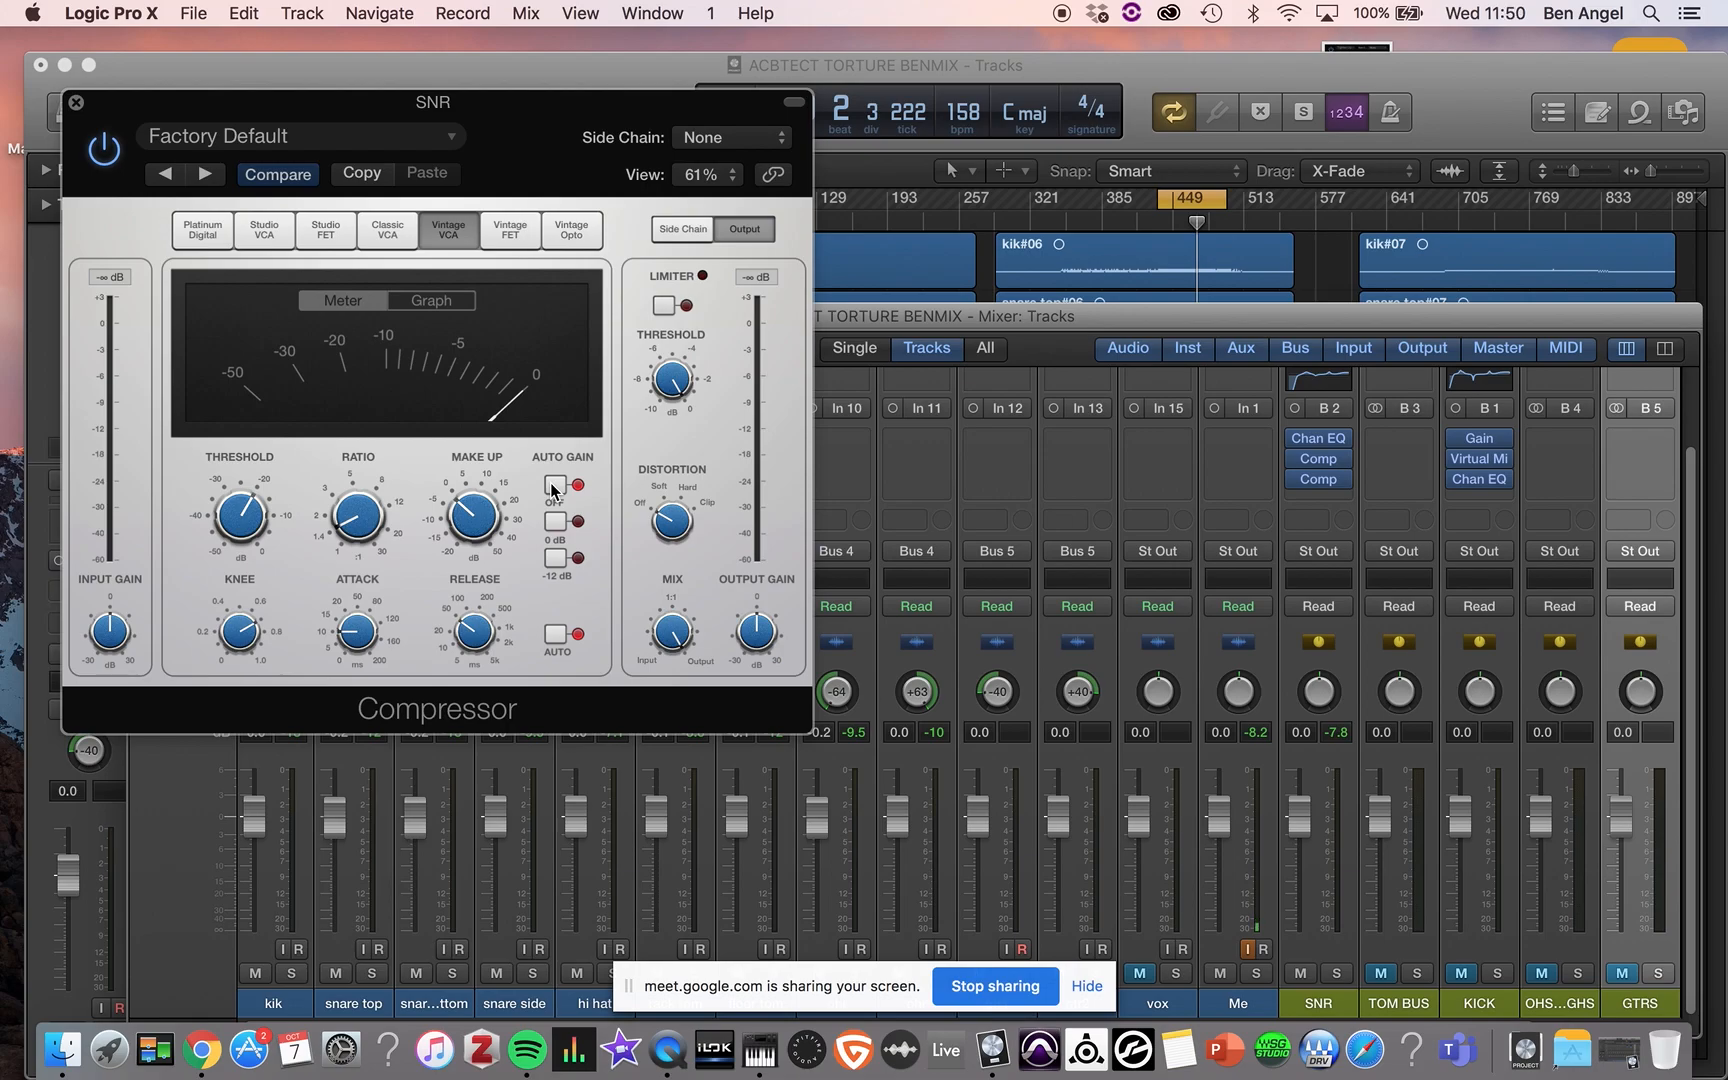
{"action": "key", "text": "space"}
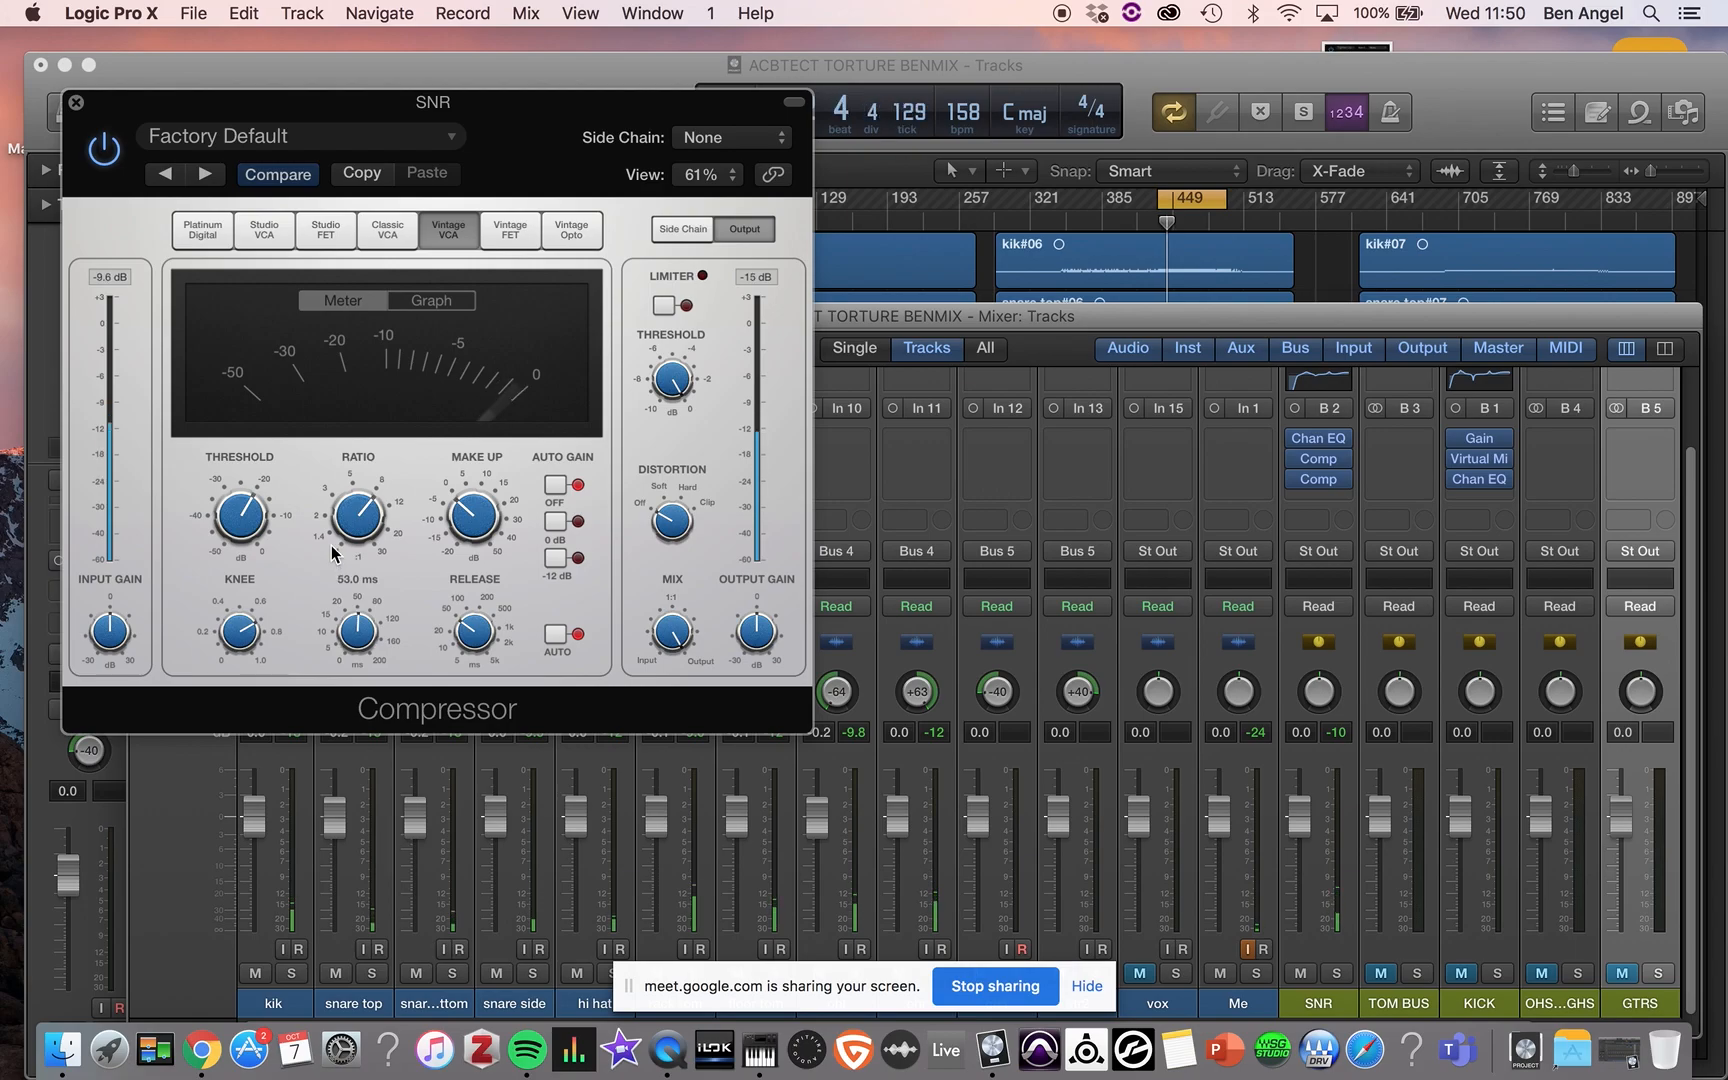
{"action": "mouse_move", "coordinate": [229, 526]}
{"action": "left_click_drag", "start_coordinate": [235, 515], "coordinate": [215, 562]}
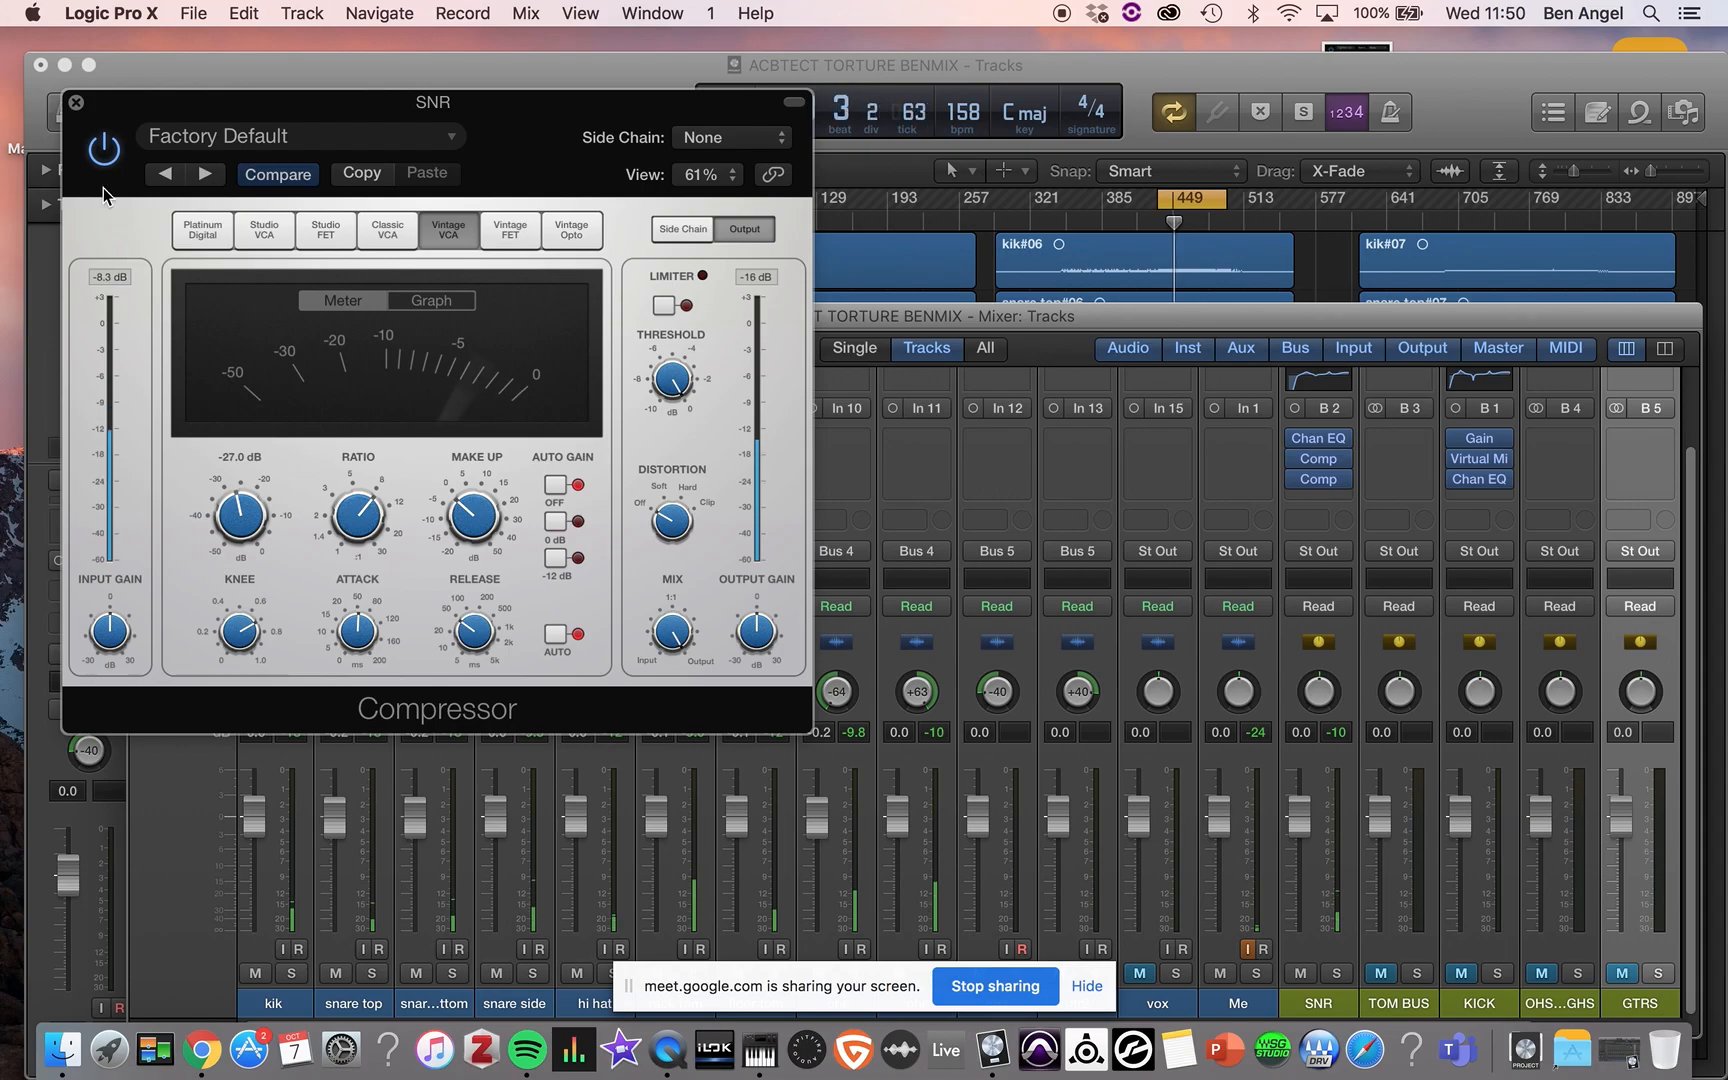
{"action": "left_click", "coordinate": [76, 102]}
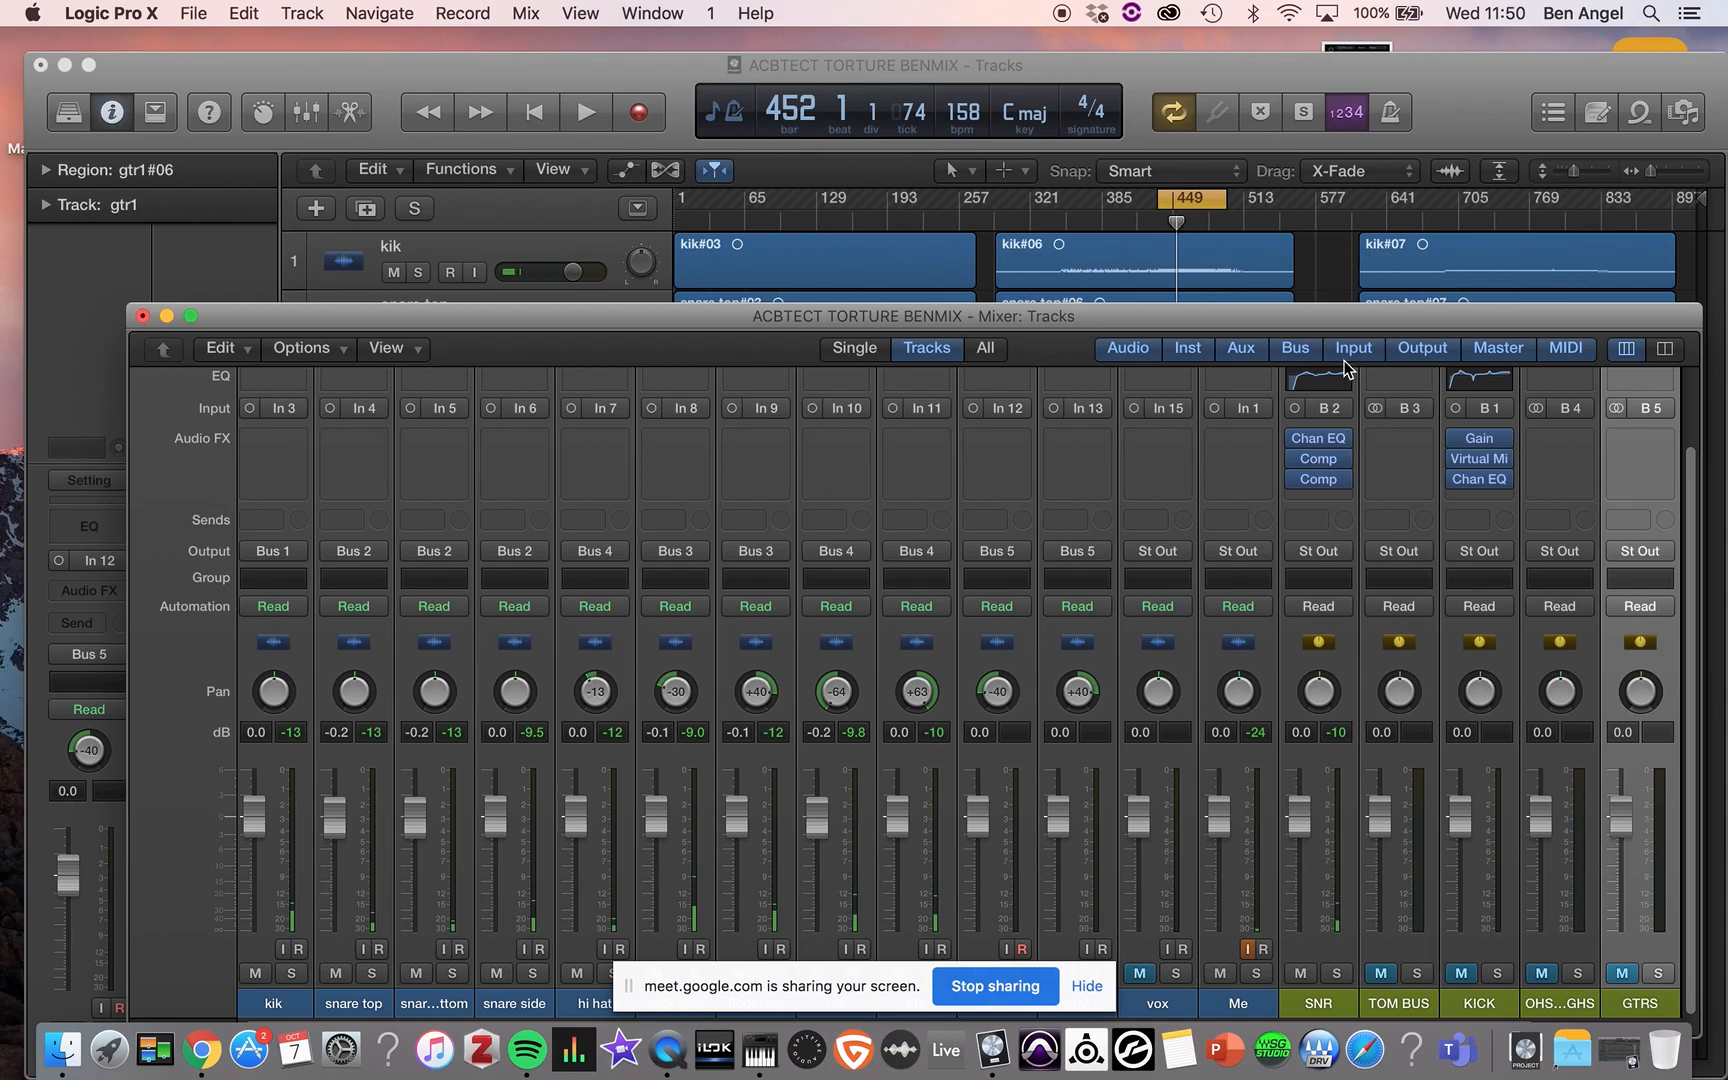
- Insert a third mono Compressor below the second one on the SNR bus and switch it to the Vintage FET model
{"action": "left_click", "coordinate": [1338, 500]}
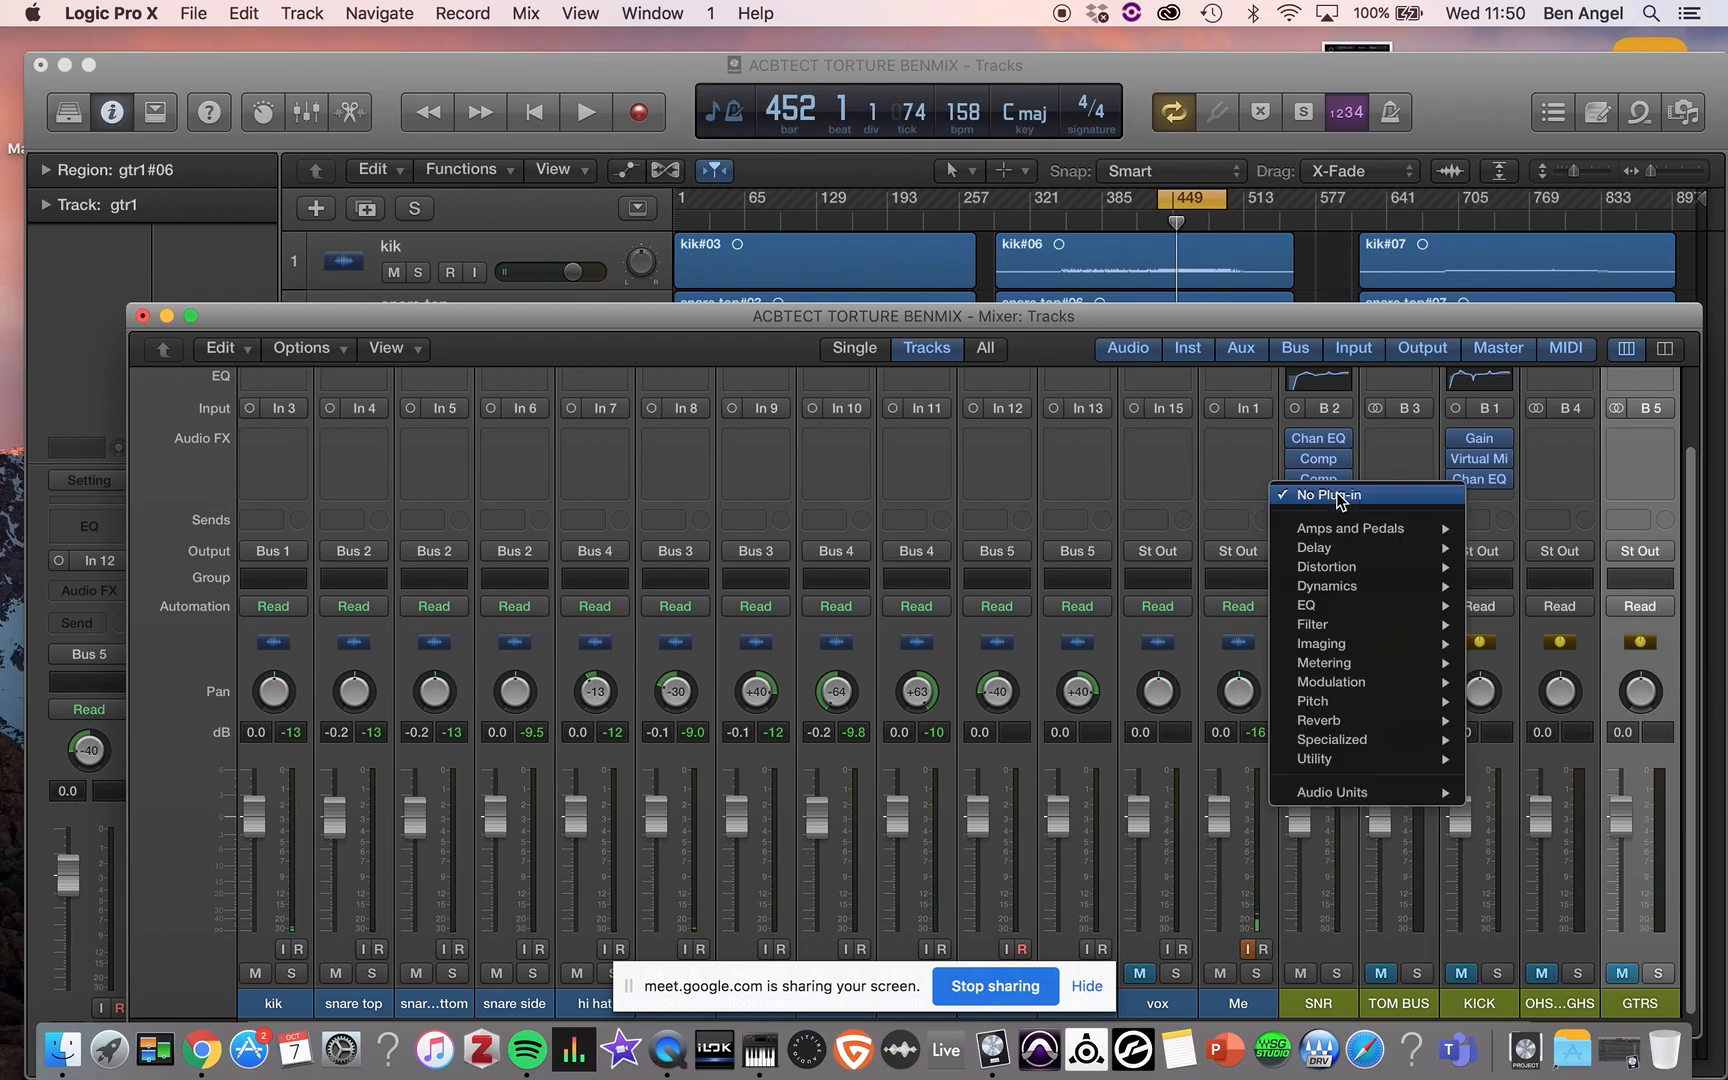
{"action": "mouse_move", "coordinate": [1333, 594]}
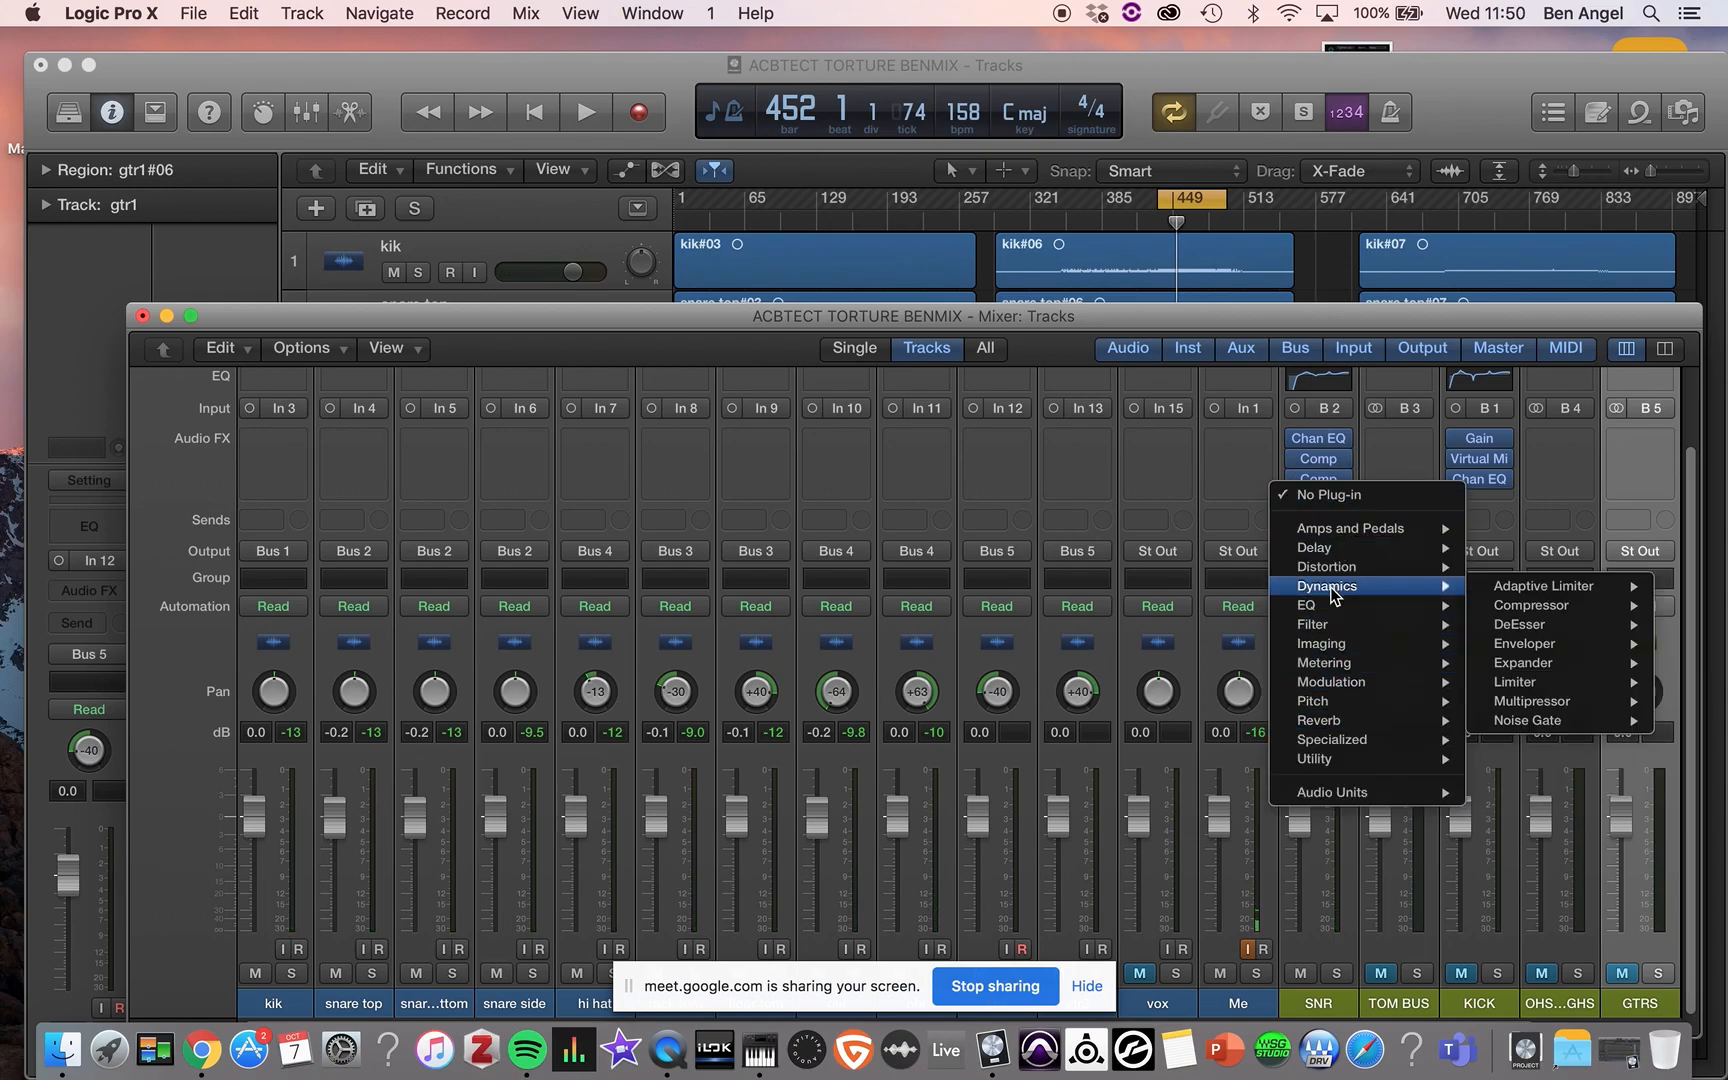
{"action": "mouse_move", "coordinate": [1537, 613]}
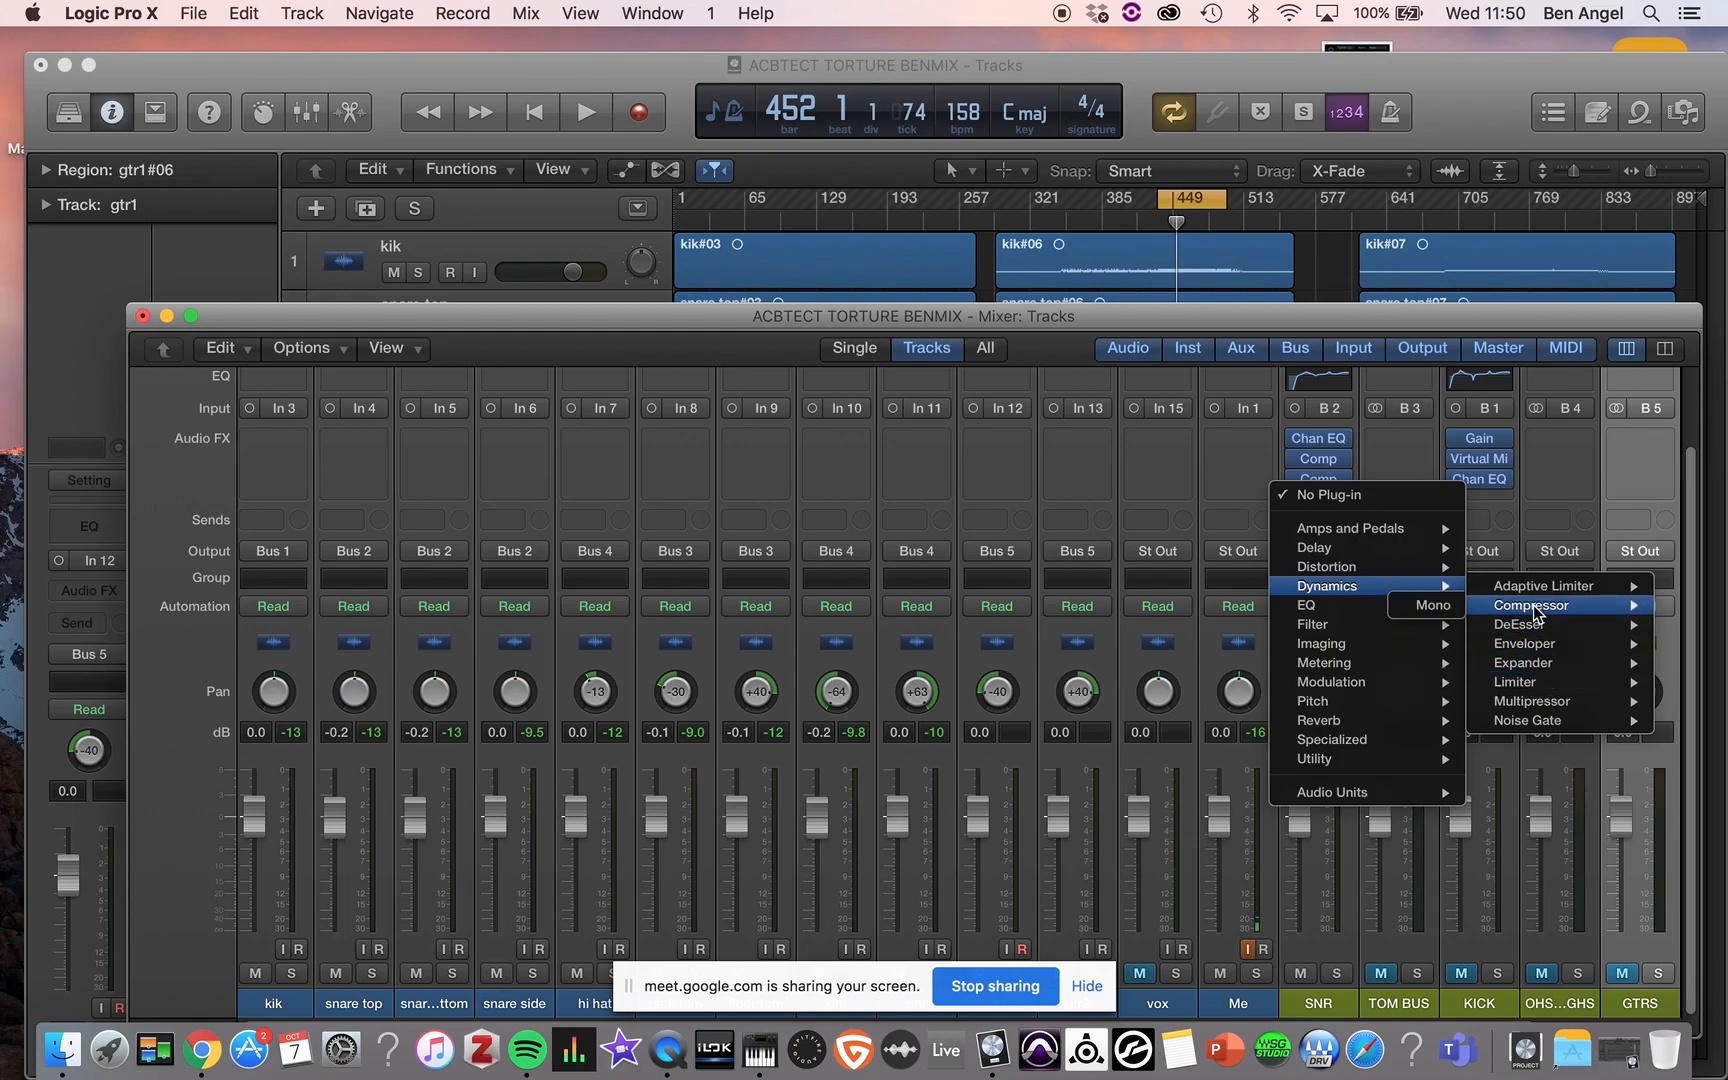
{"action": "left_click", "coordinate": [1431, 606]}
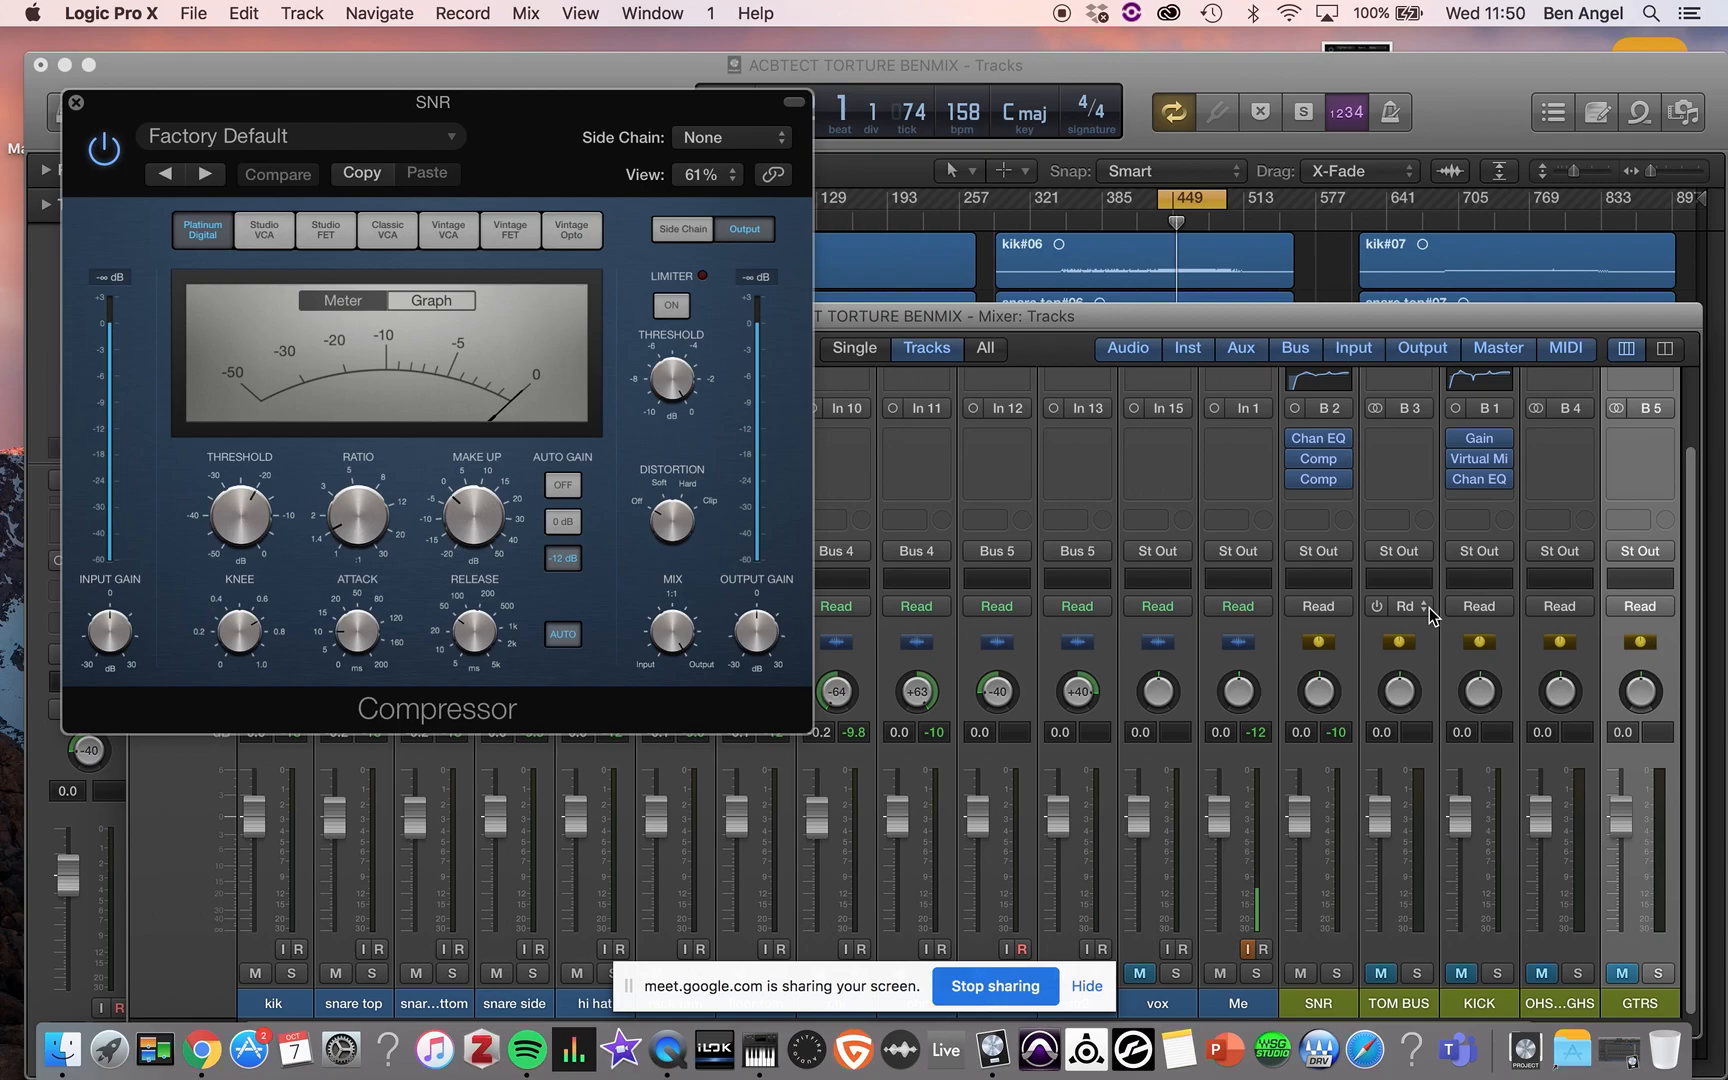
{"action": "left_click", "coordinate": [448, 230]}
{"action": "left_click", "coordinate": [510, 236]}
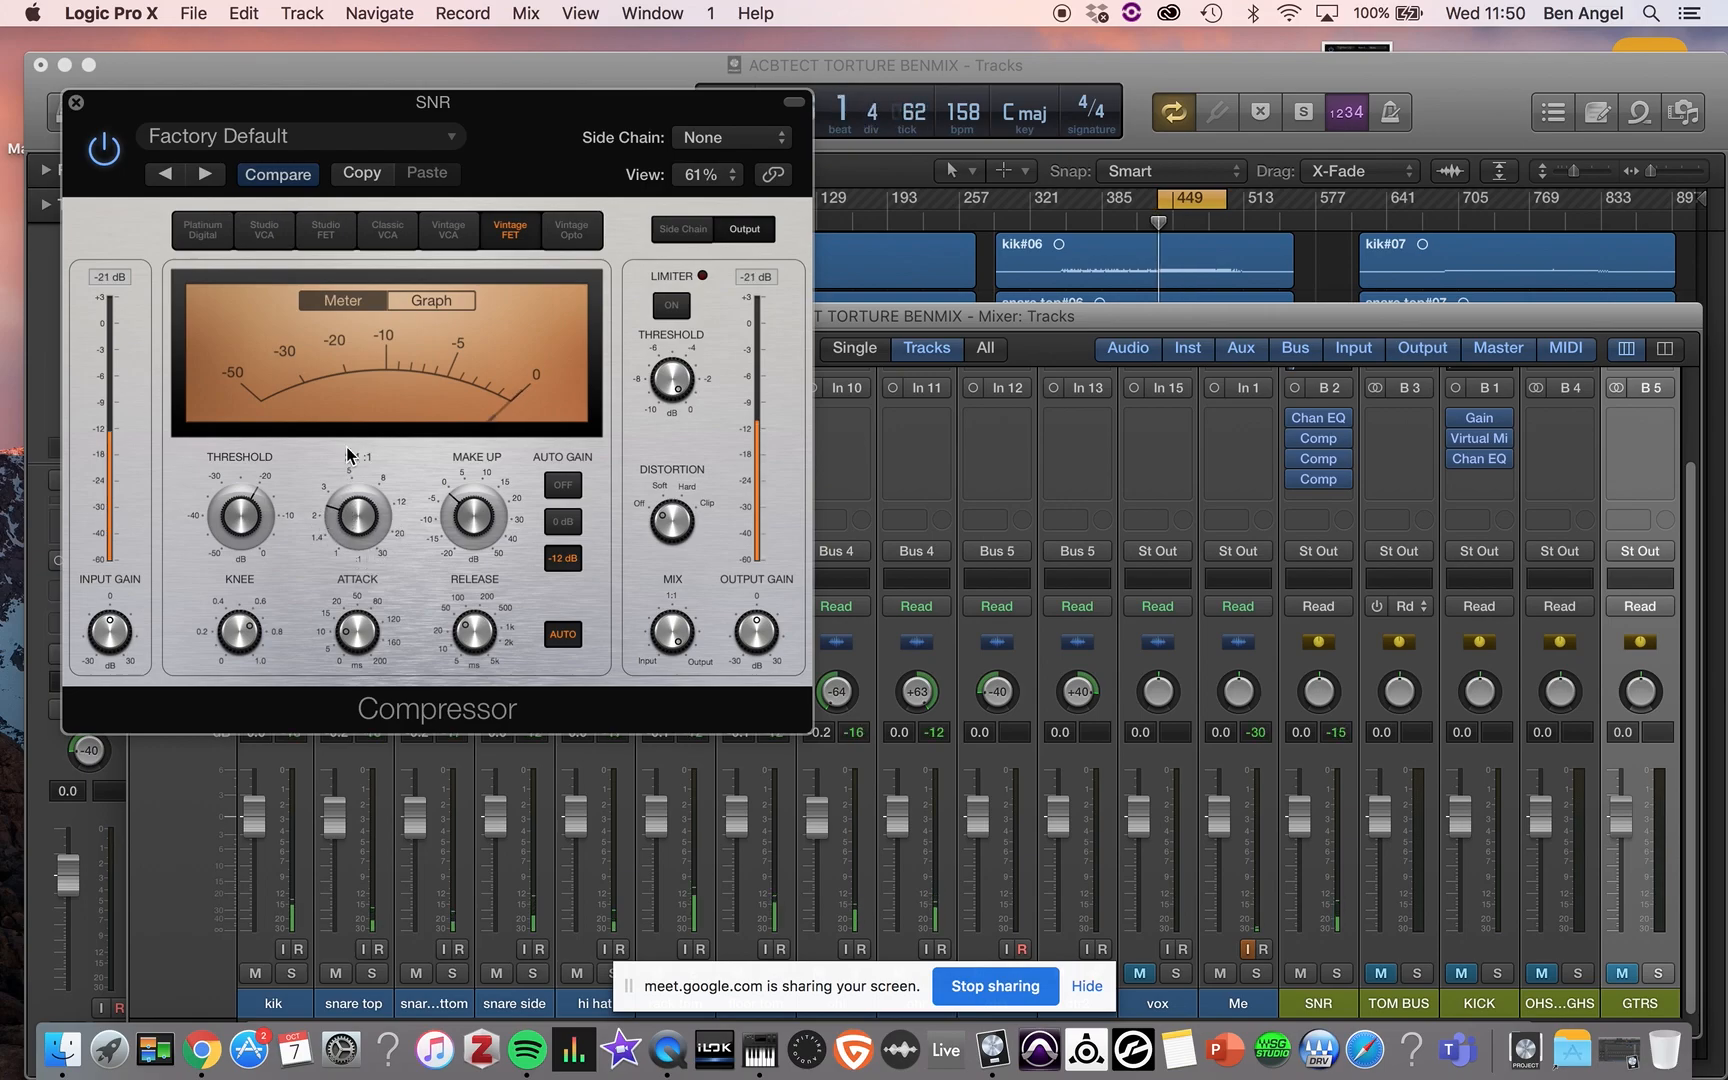
- Turn off the third compressor's auto gain and adjust its threshold, ratio and attack during playback
{"action": "left_click", "coordinate": [557, 485]}
{"action": "mouse_move", "coordinate": [229, 503]}
{"action": "left_click_drag", "start_coordinate": [229, 497], "coordinate": [201, 203]}
{"action": "left_click_drag", "start_coordinate": [240, 516], "coordinate": [269, 737]}
{"action": "mouse_move", "coordinate": [356, 634]}
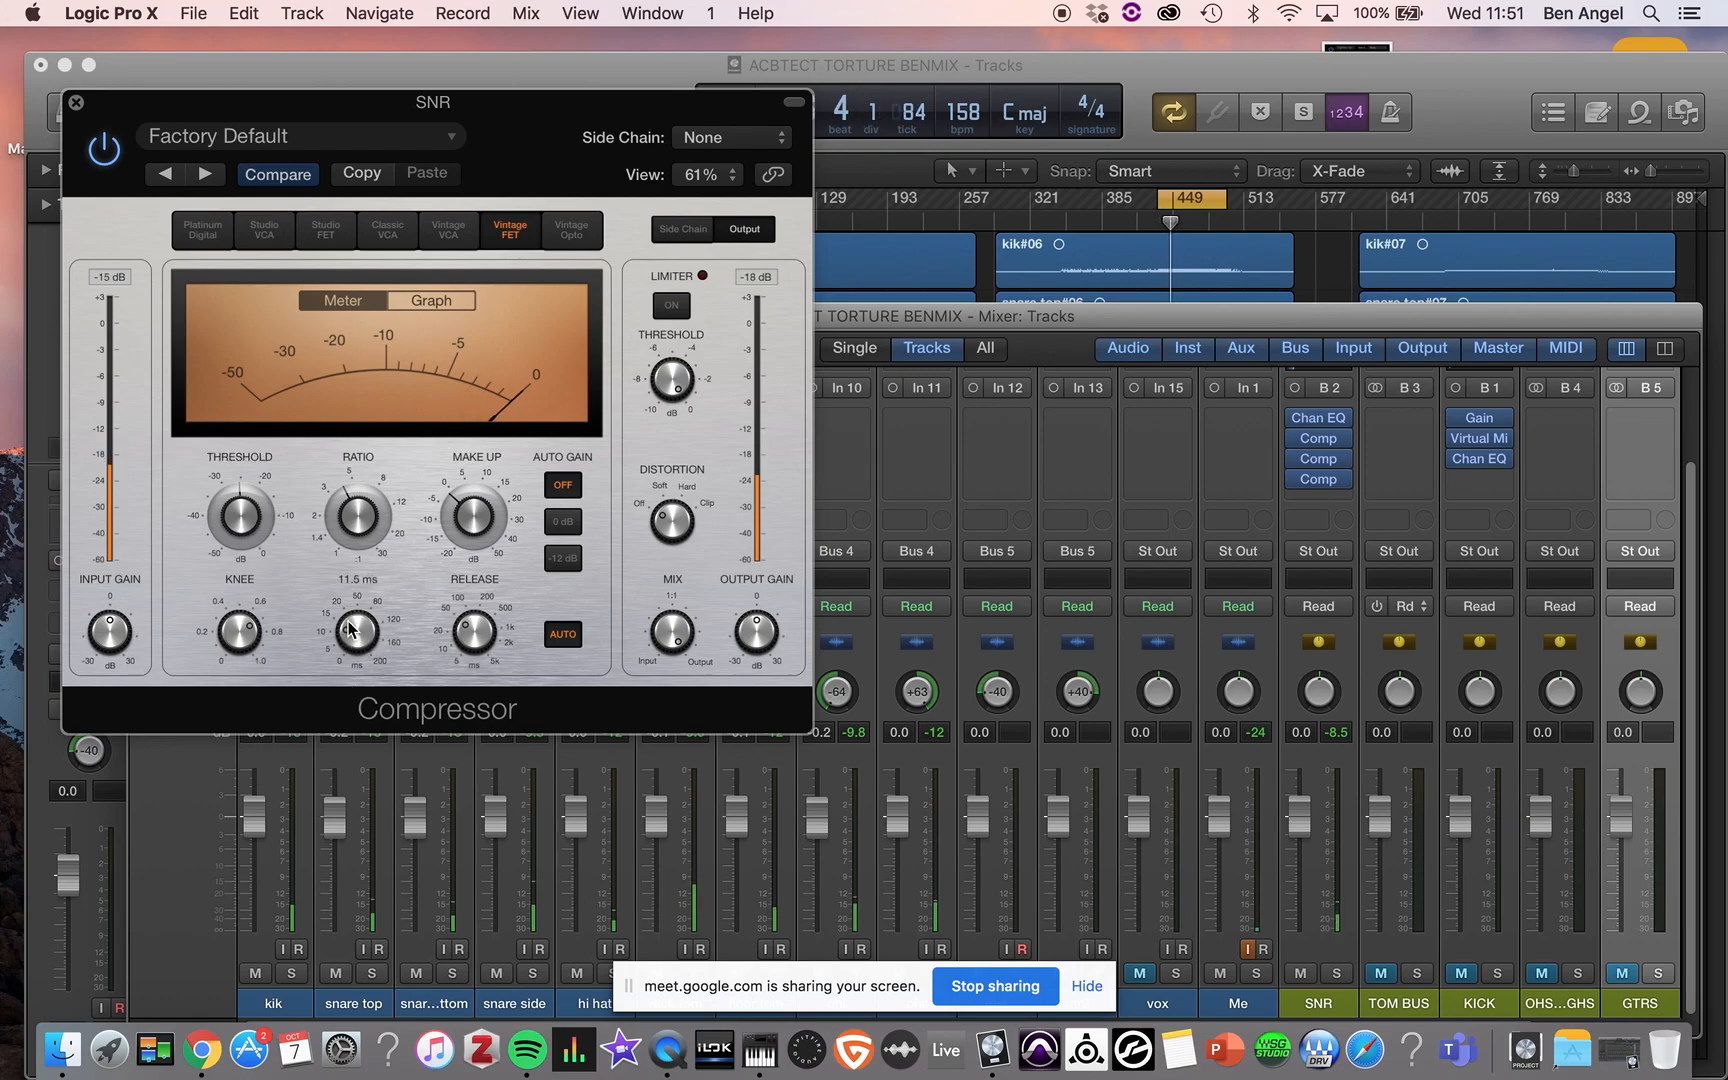
- Compare the third compressor bypassed and active, set its attack to 83 ms, and close it
{"action": "left_click", "coordinate": [106, 152]}
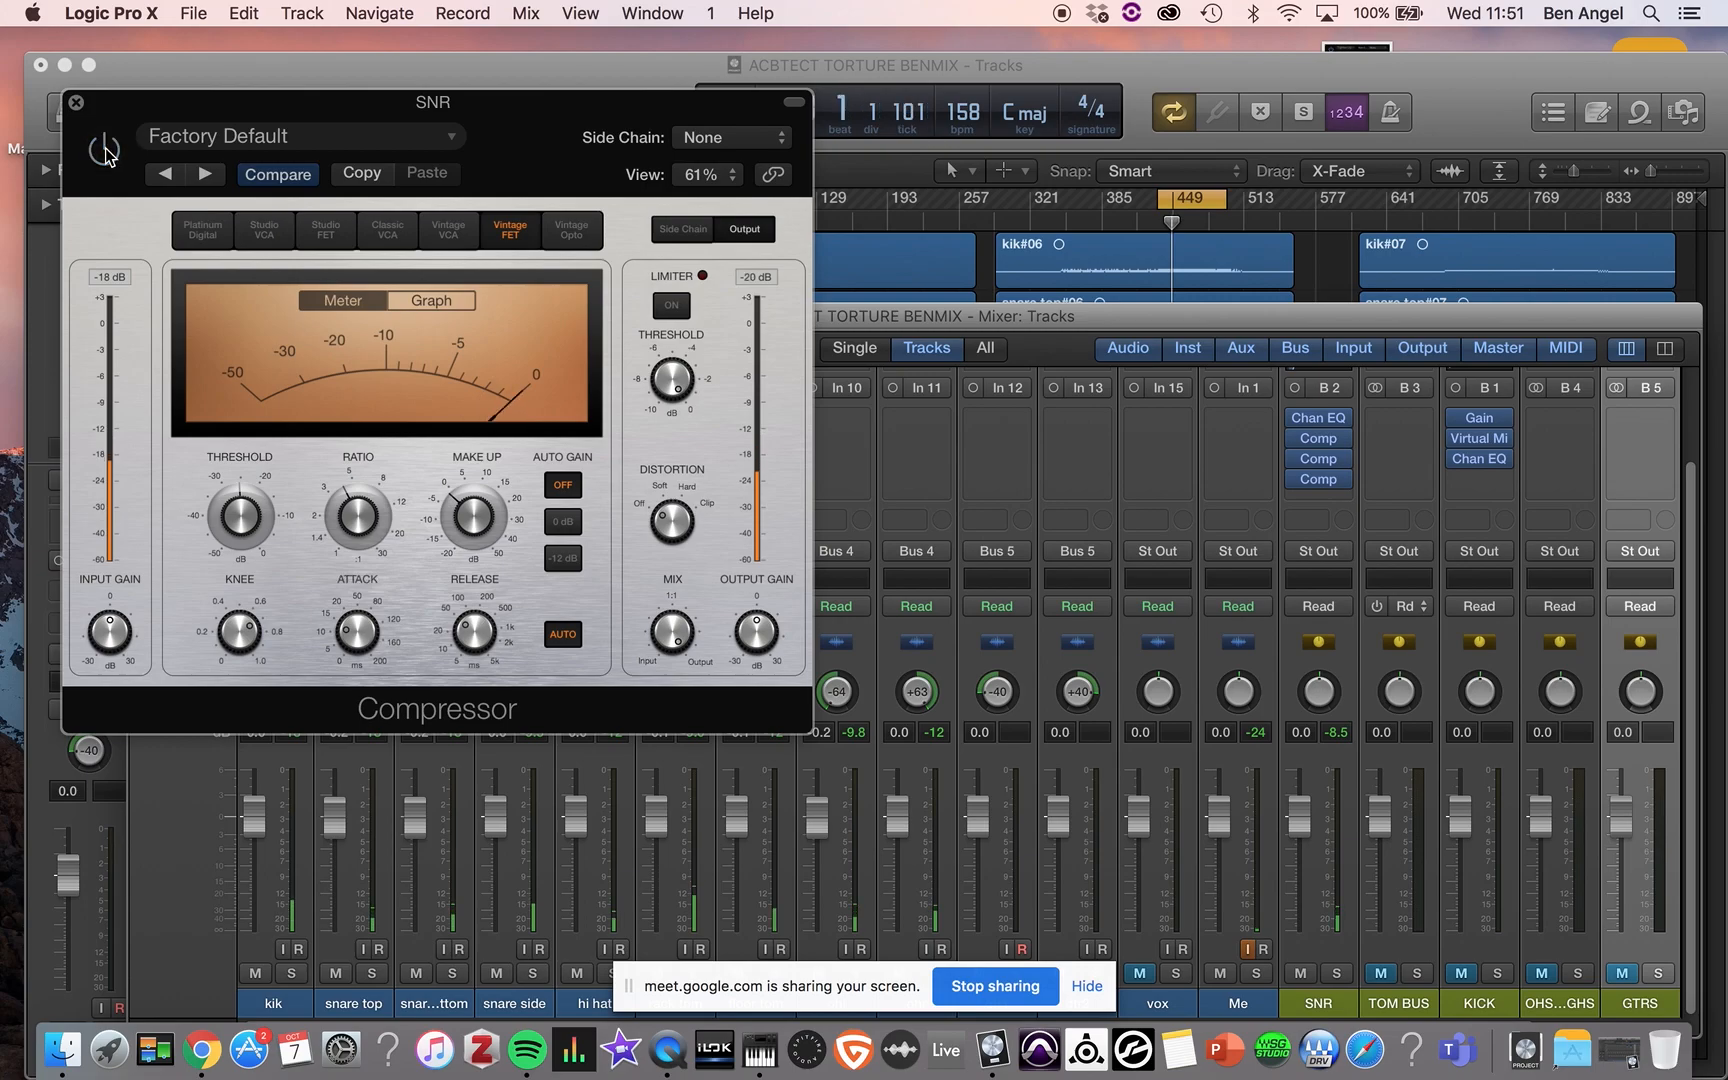
{"action": "left_click", "coordinate": [106, 152]}
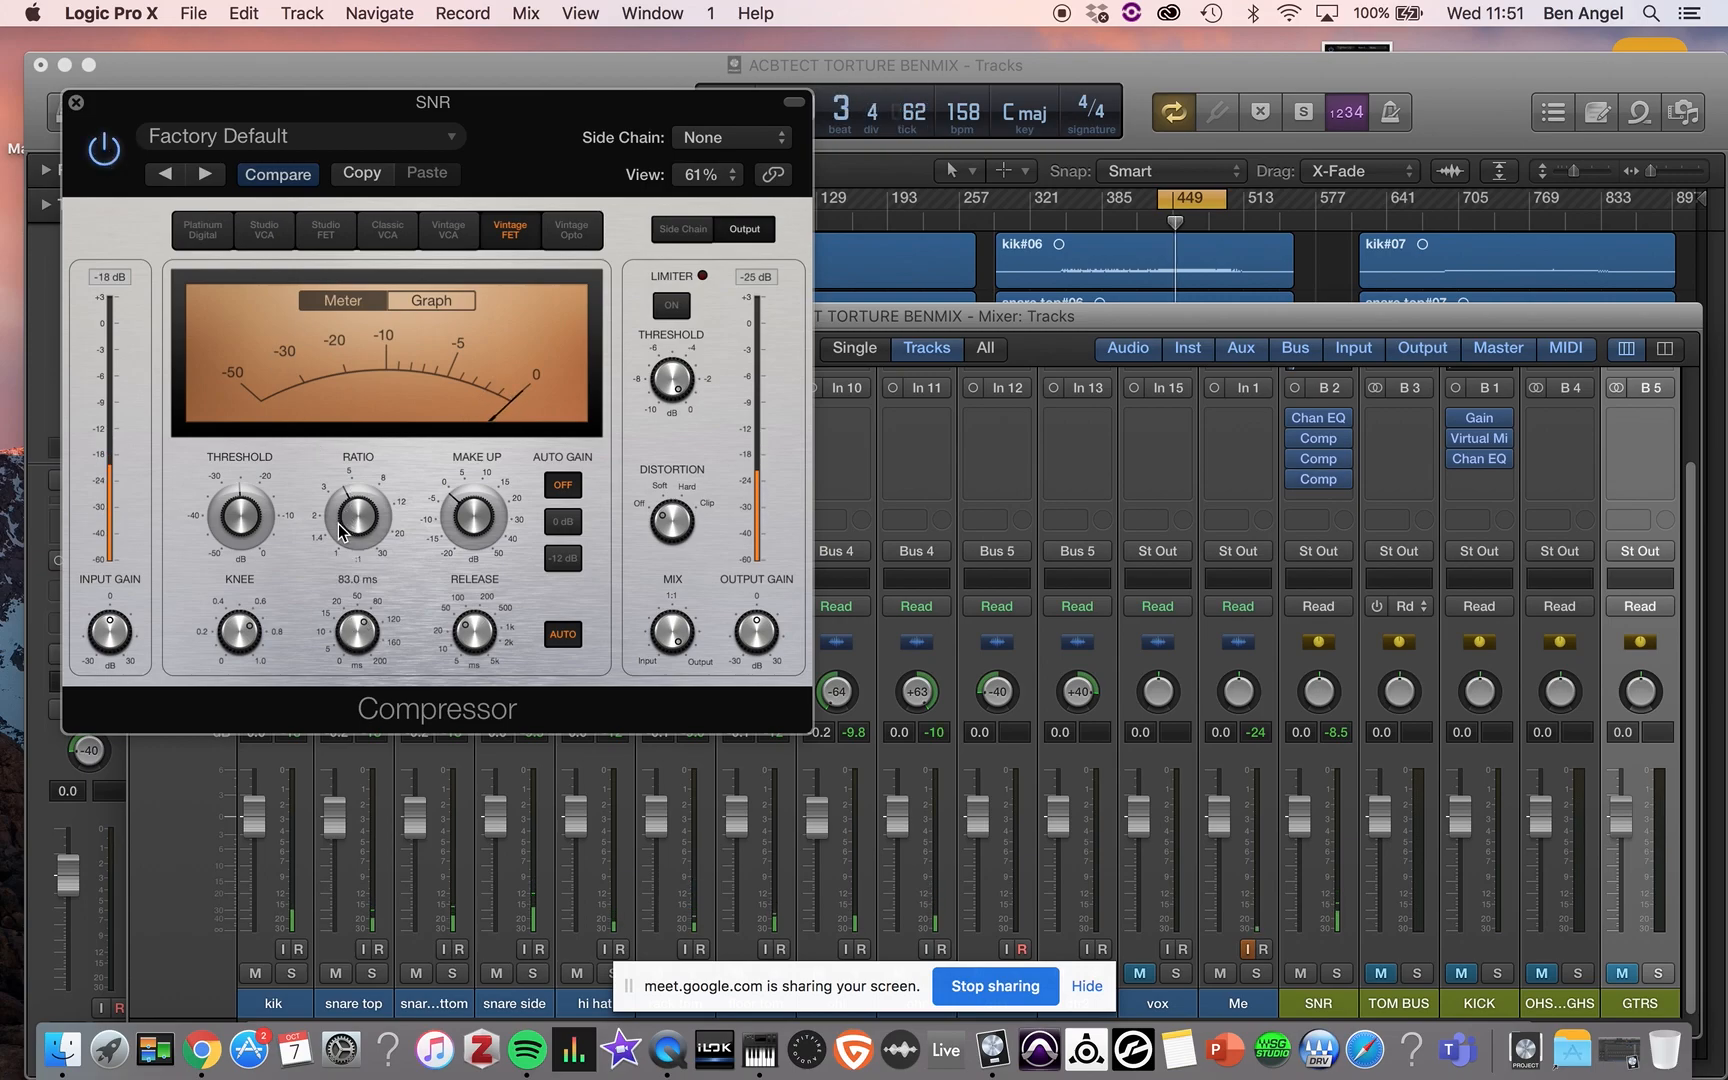
{"action": "mouse_move", "coordinate": [462, 508]}
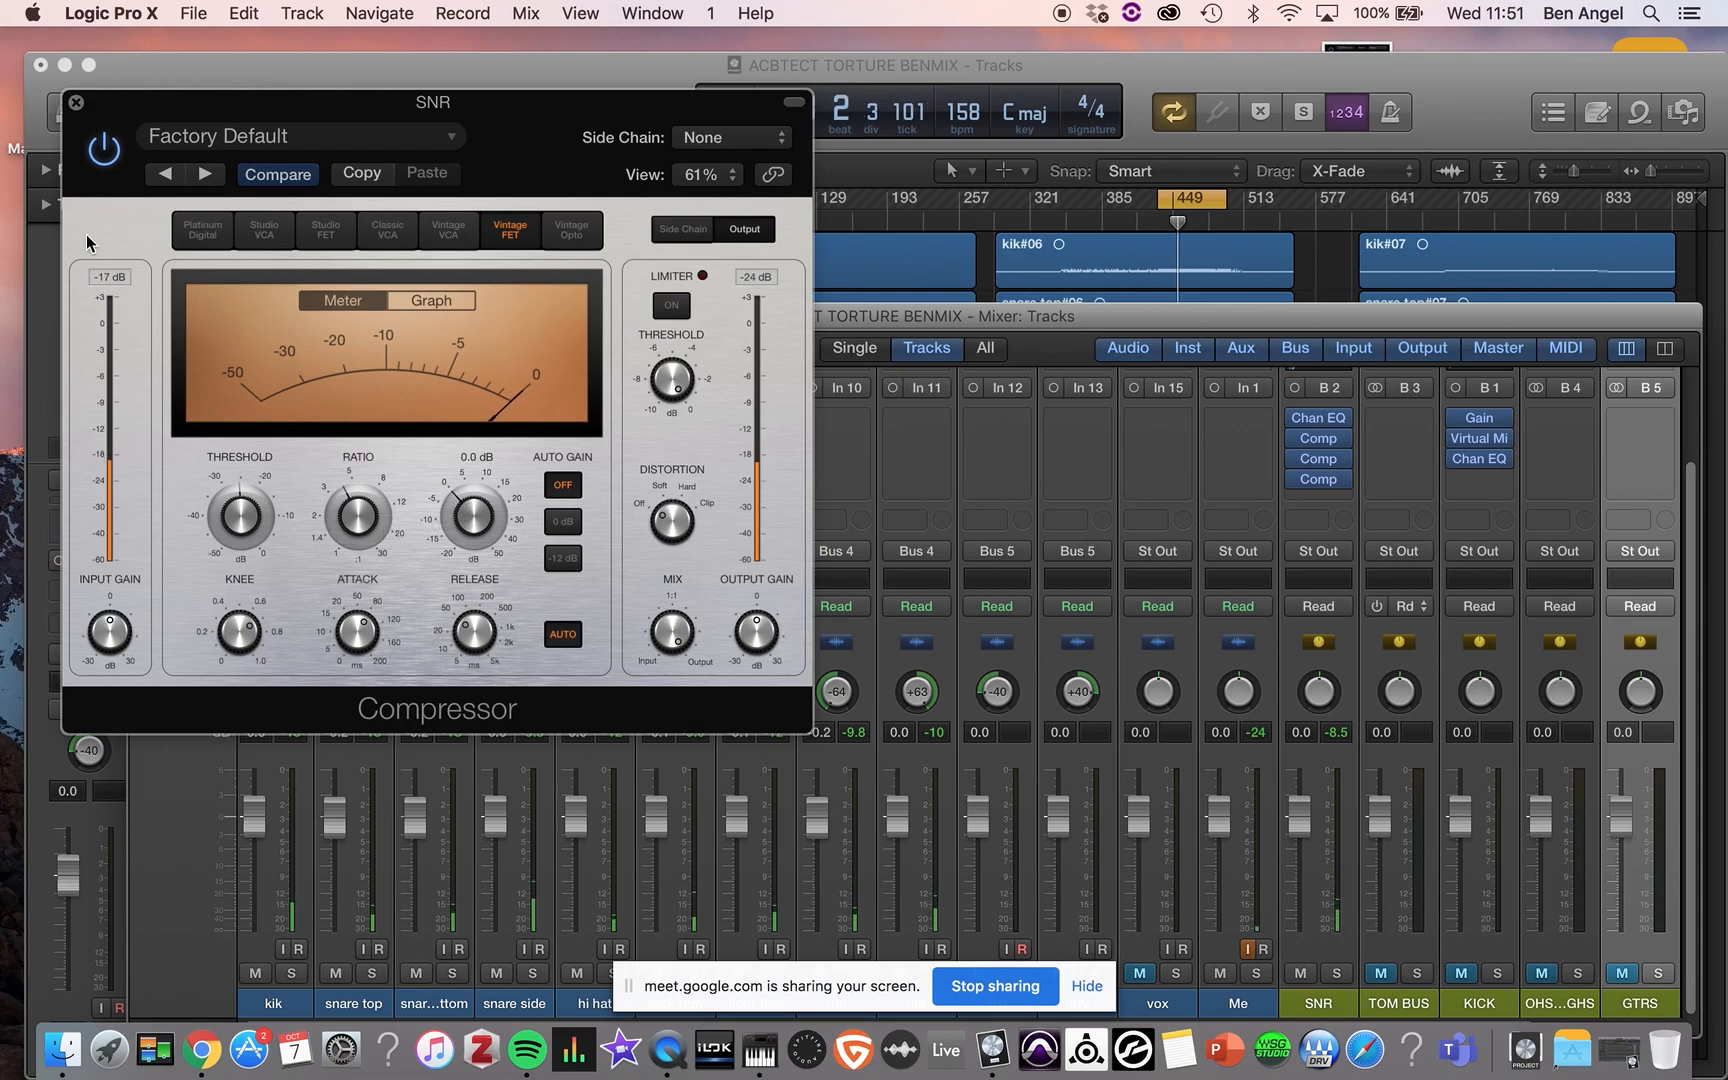
{"action": "left_click", "coordinate": [75, 103]}
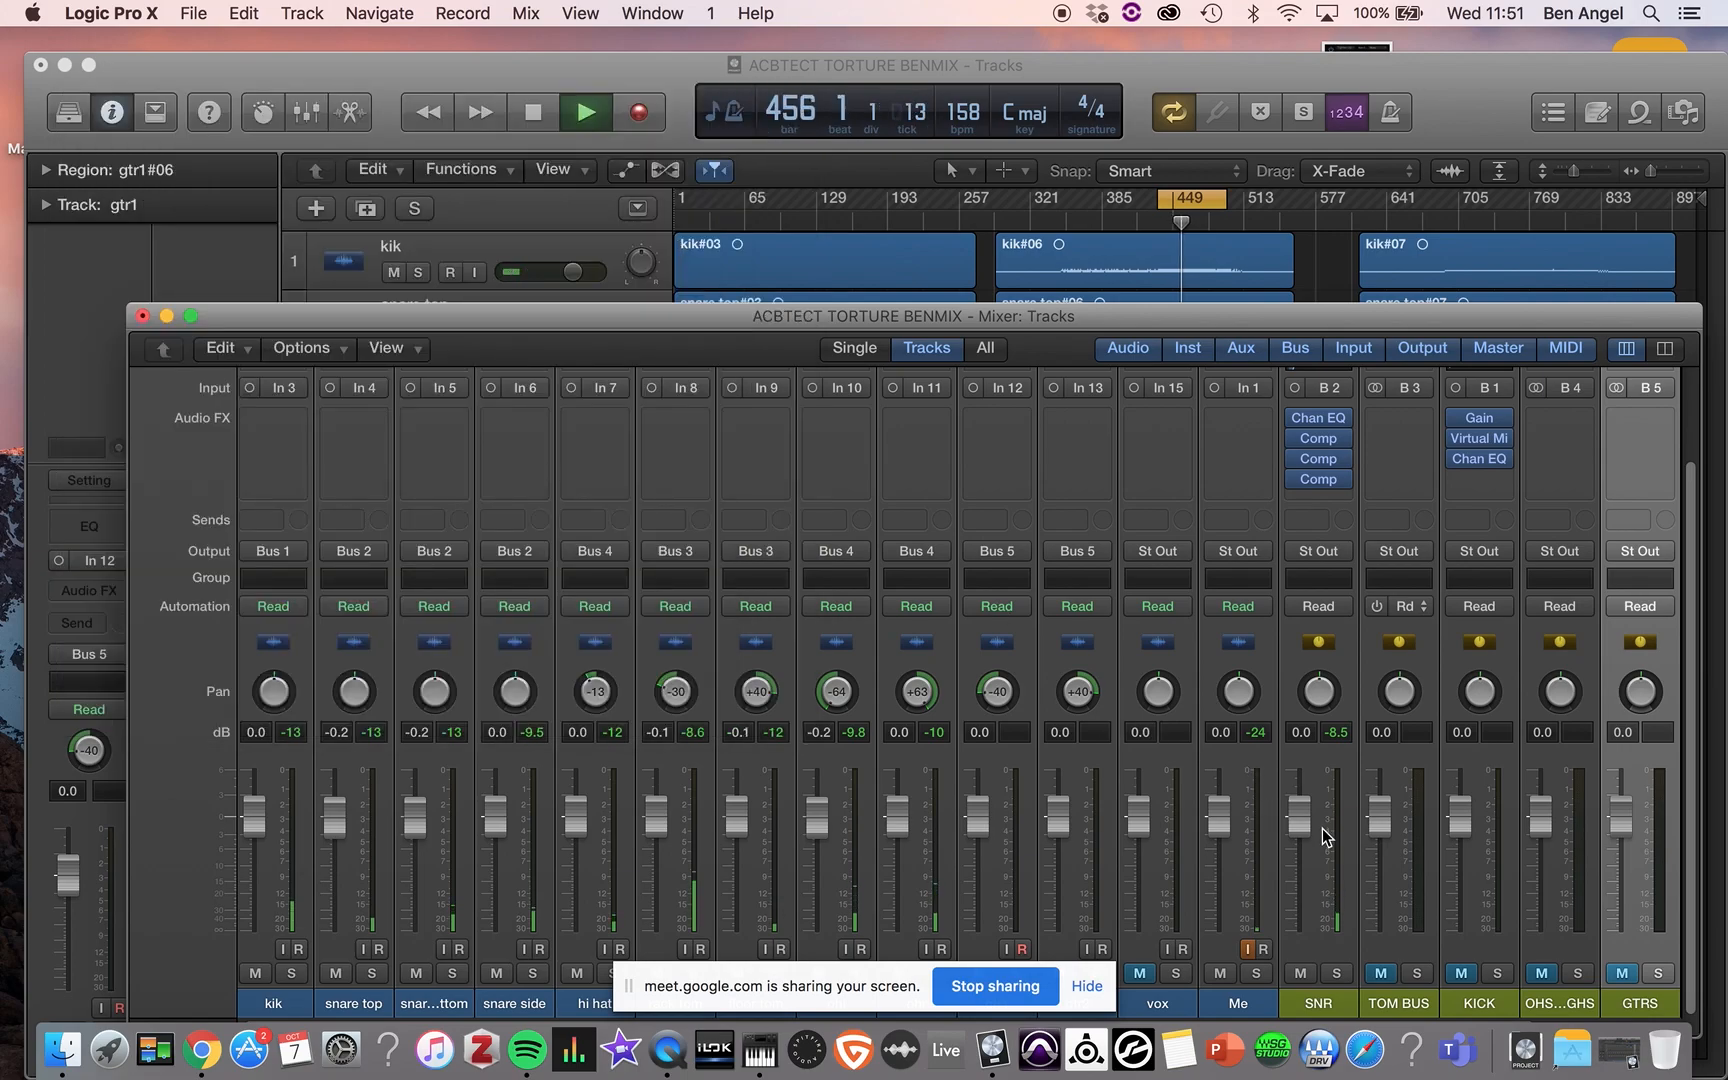
- Bypass the Channel EQ and all three compressors on the SNR bus to hear the unprocessed snare, and stop playback
{"action": "left_click", "coordinate": [1298, 462]}
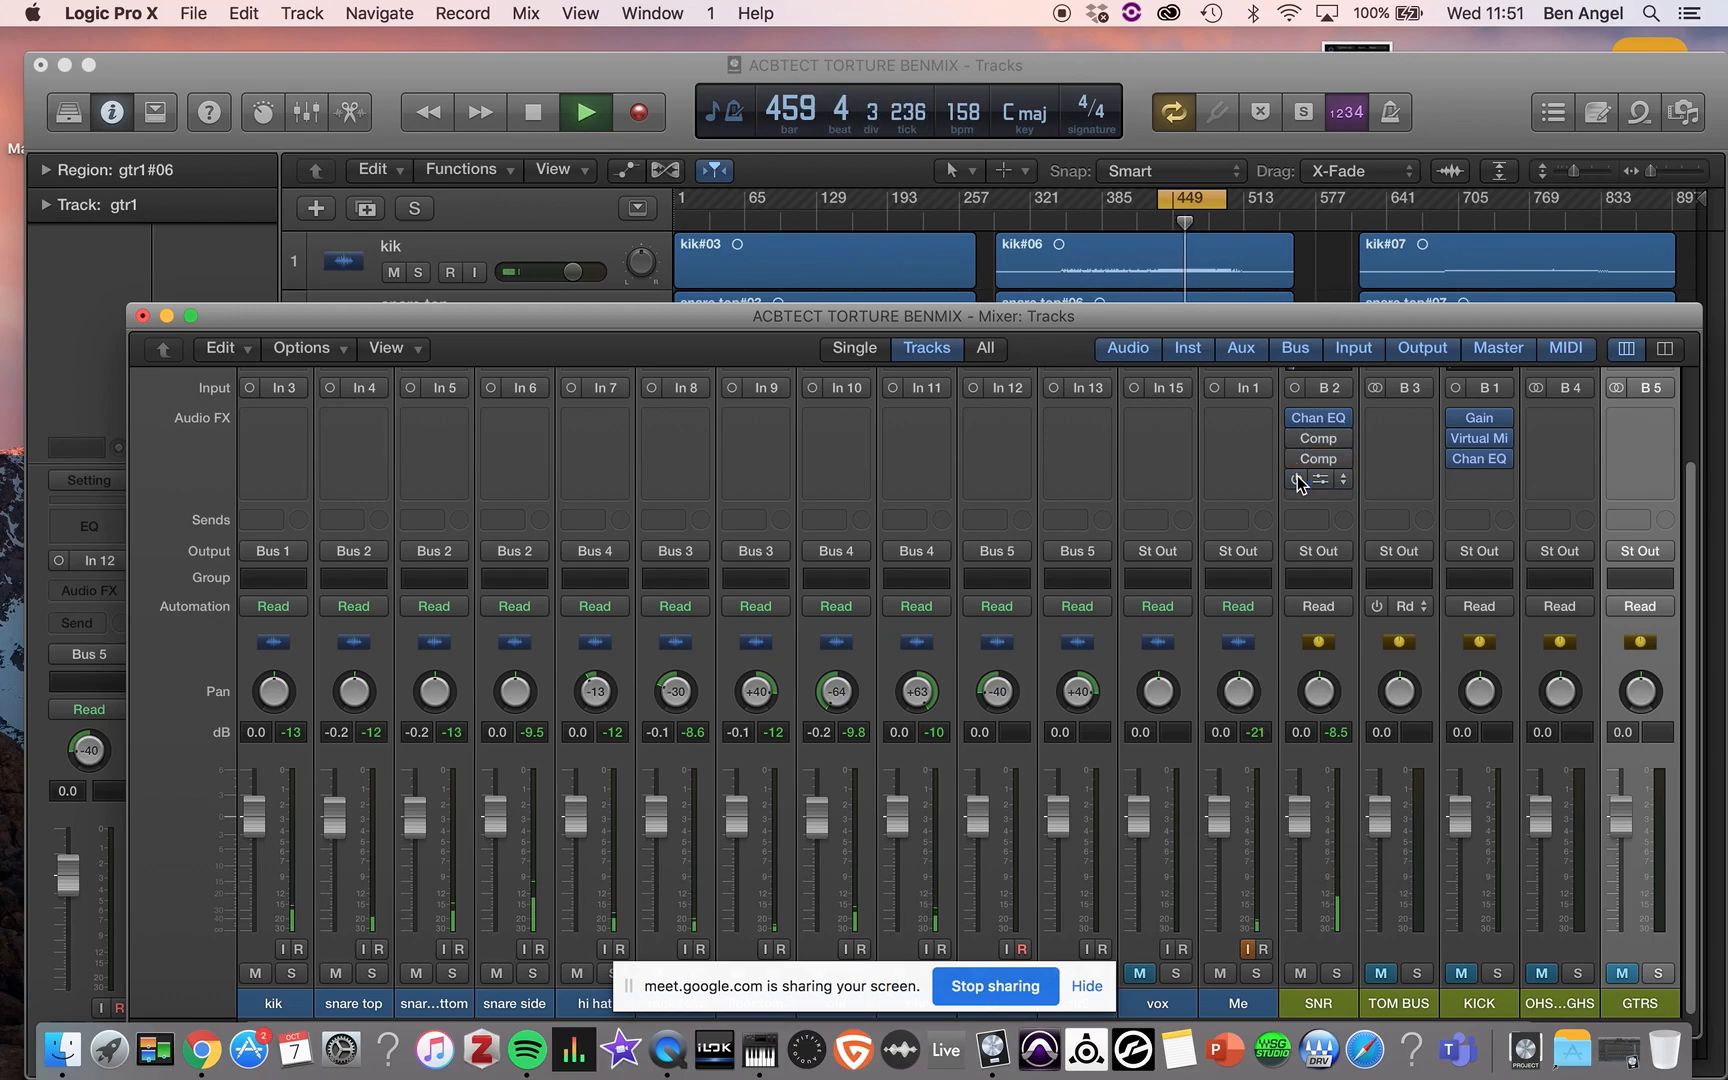
{"action": "mouse_move", "coordinate": [1298, 423]}
{"action": "scroll", "coordinate": [1413, 505], "scroll_direction": "up", "scroll_amount": 1}
{"action": "scroll", "coordinate": [1413, 500], "scroll_direction": "up", "scroll_amount": 1}
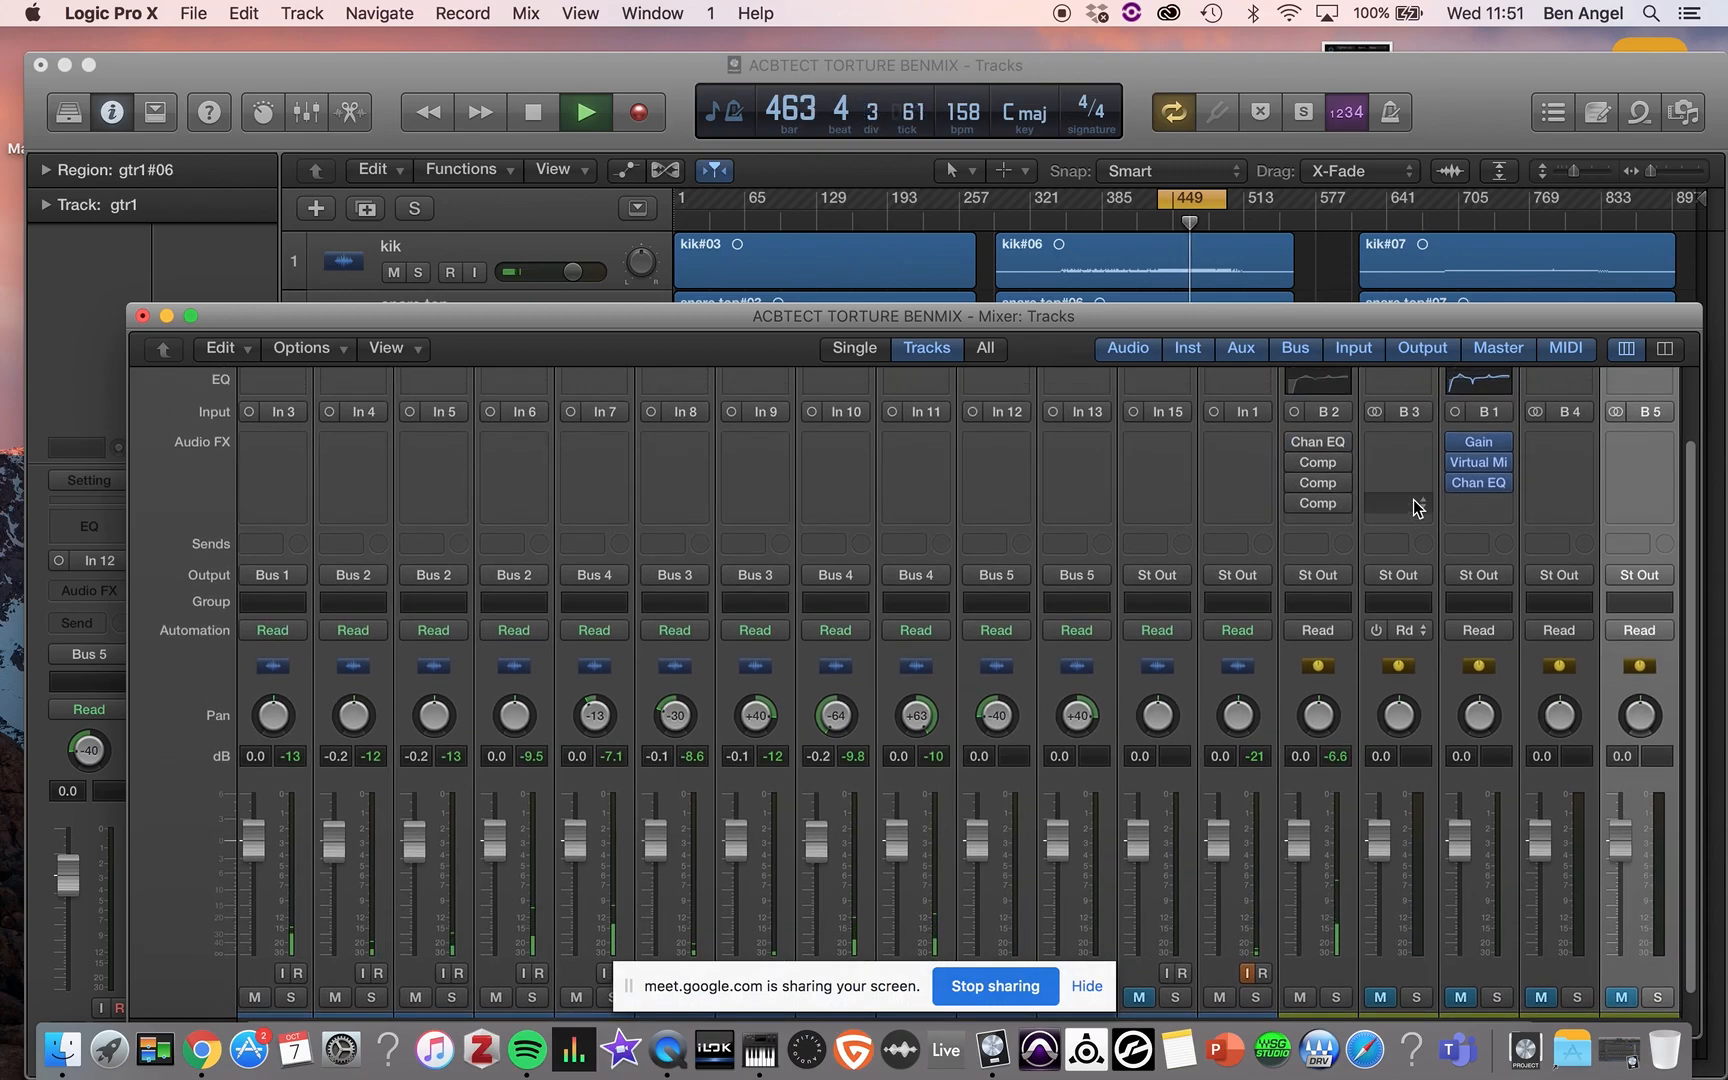
{"action": "key", "text": "space"}
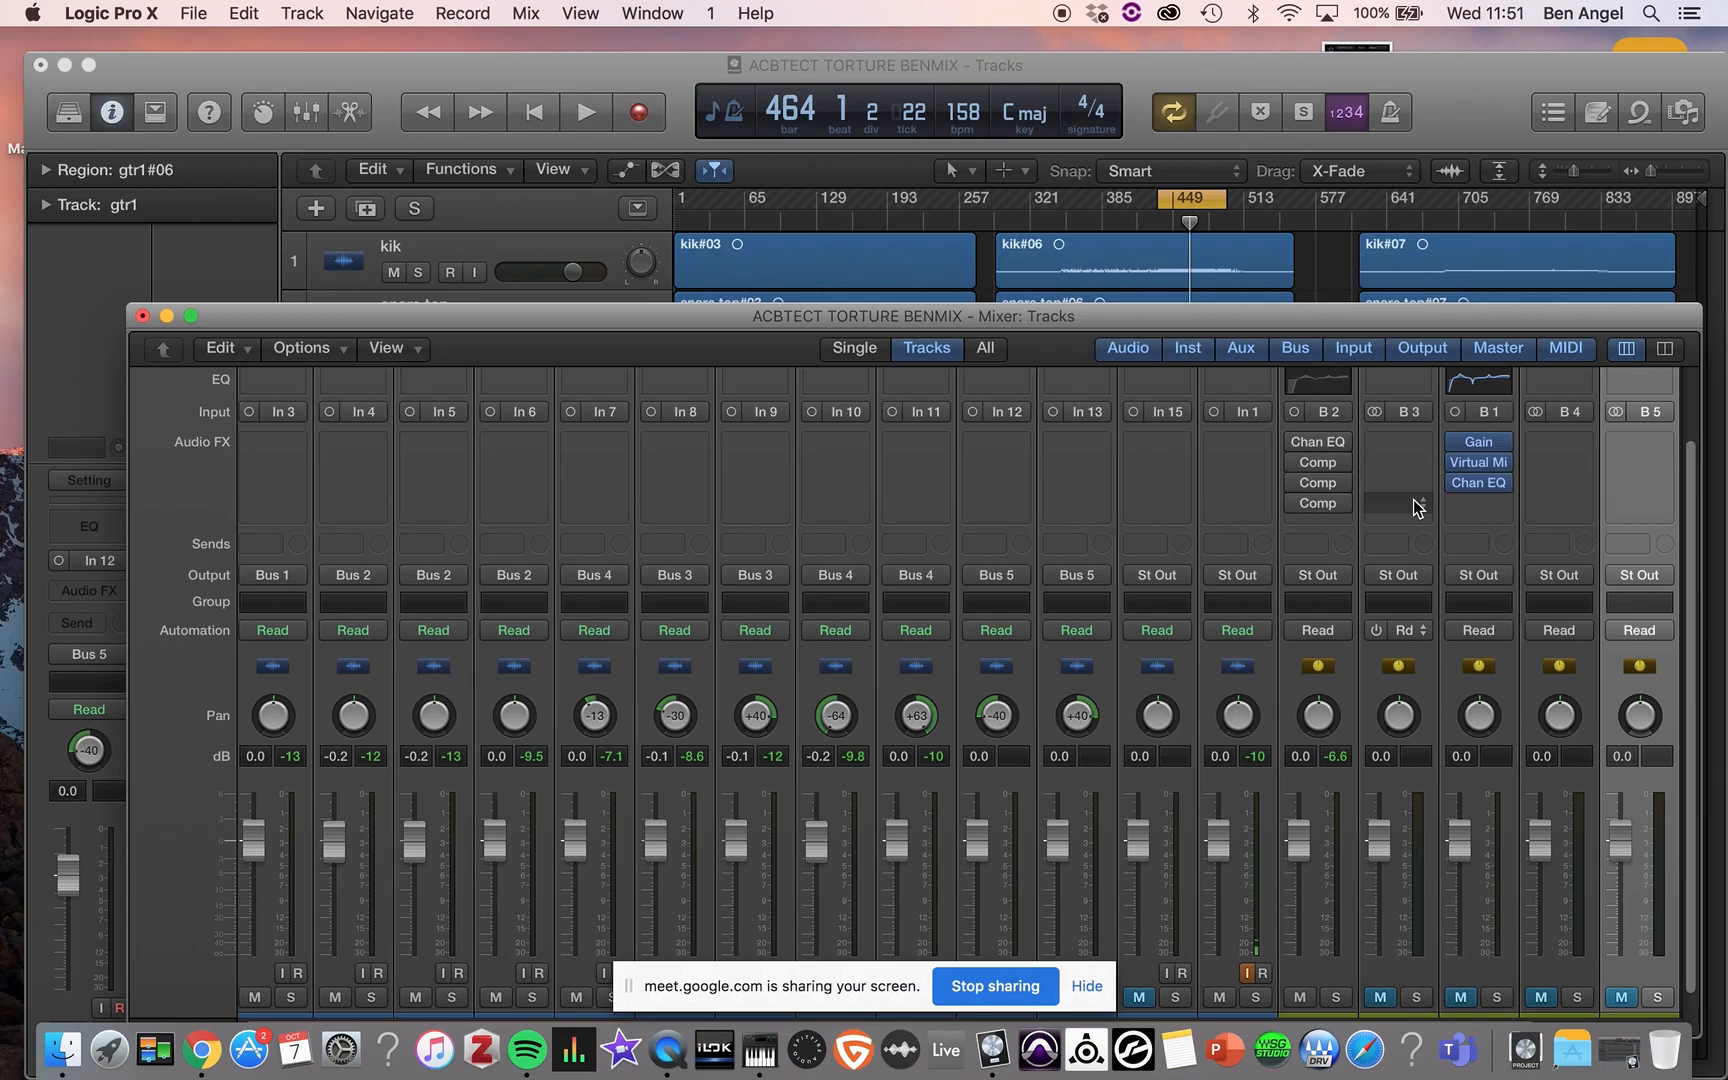
- Resume playback and re-enable the SNR bus's Channel EQ and first two compressors one after another to hear each one's effect
{"action": "key", "text": "space"}
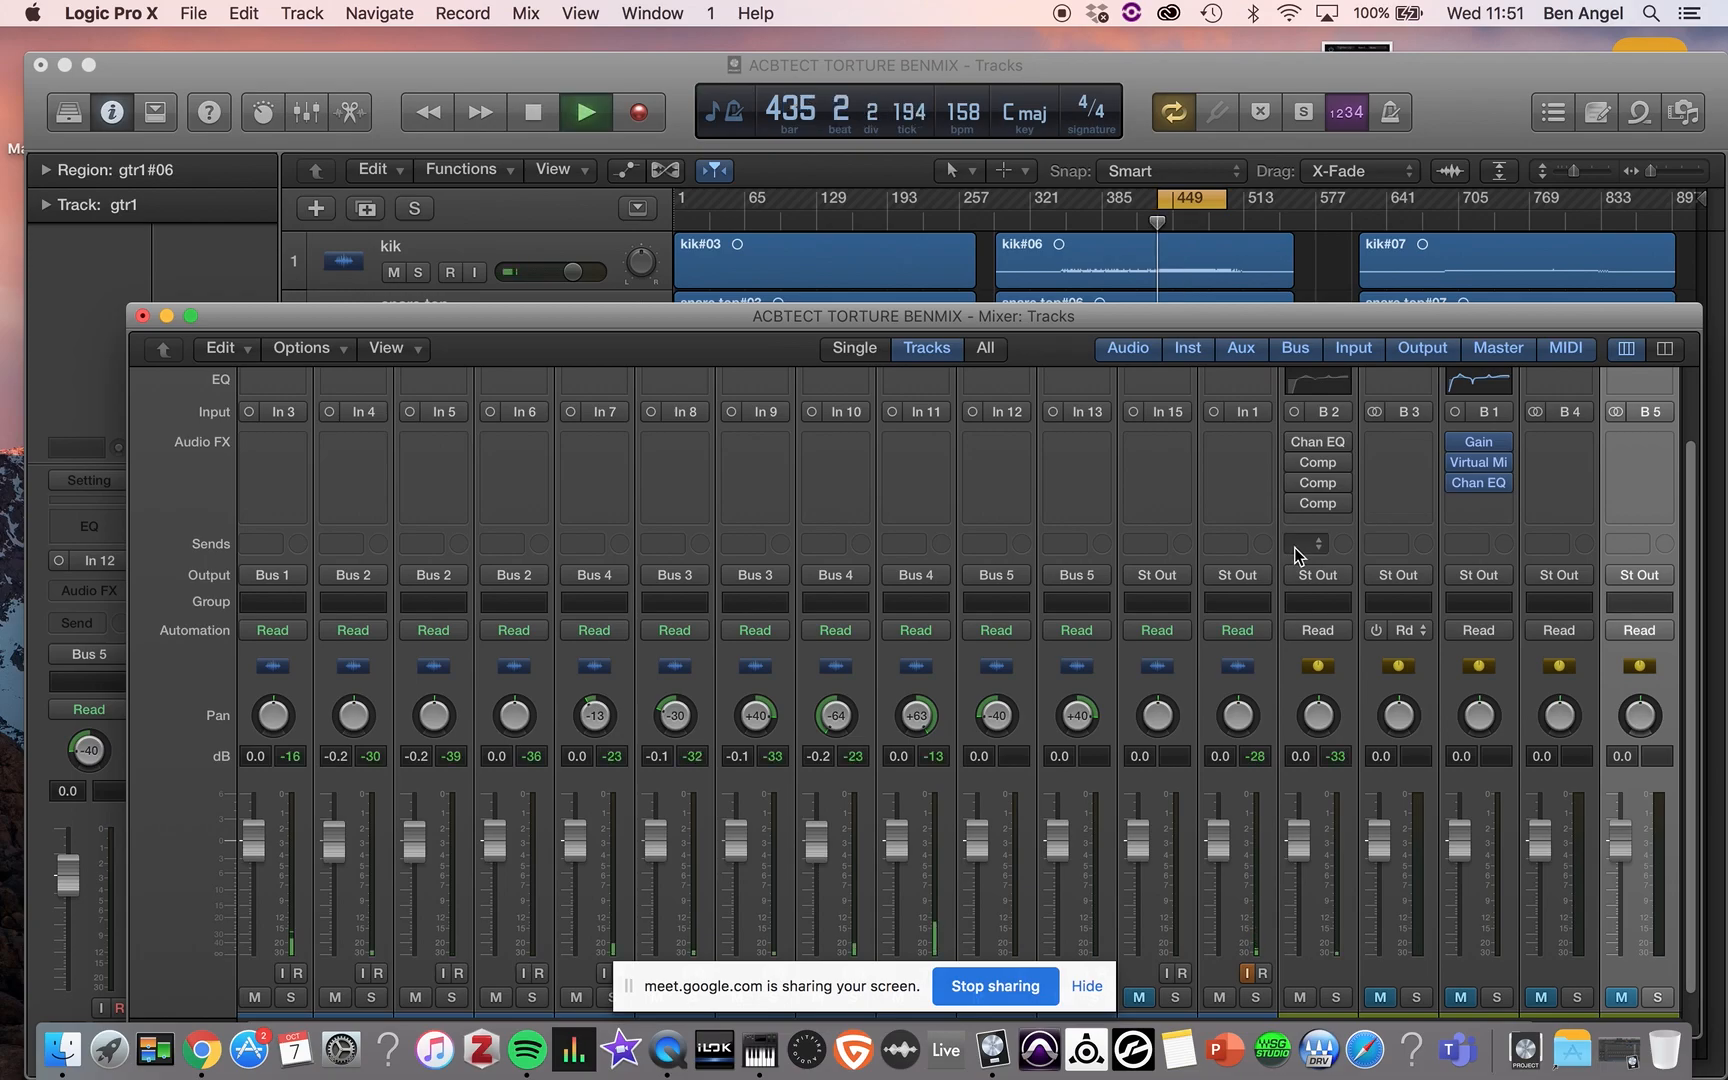
{"action": "scroll", "coordinate": [1295, 547], "scroll_direction": "down", "scroll_amount": 2}
{"action": "scroll", "coordinate": [1295, 552], "scroll_direction": "up", "scroll_amount": 1}
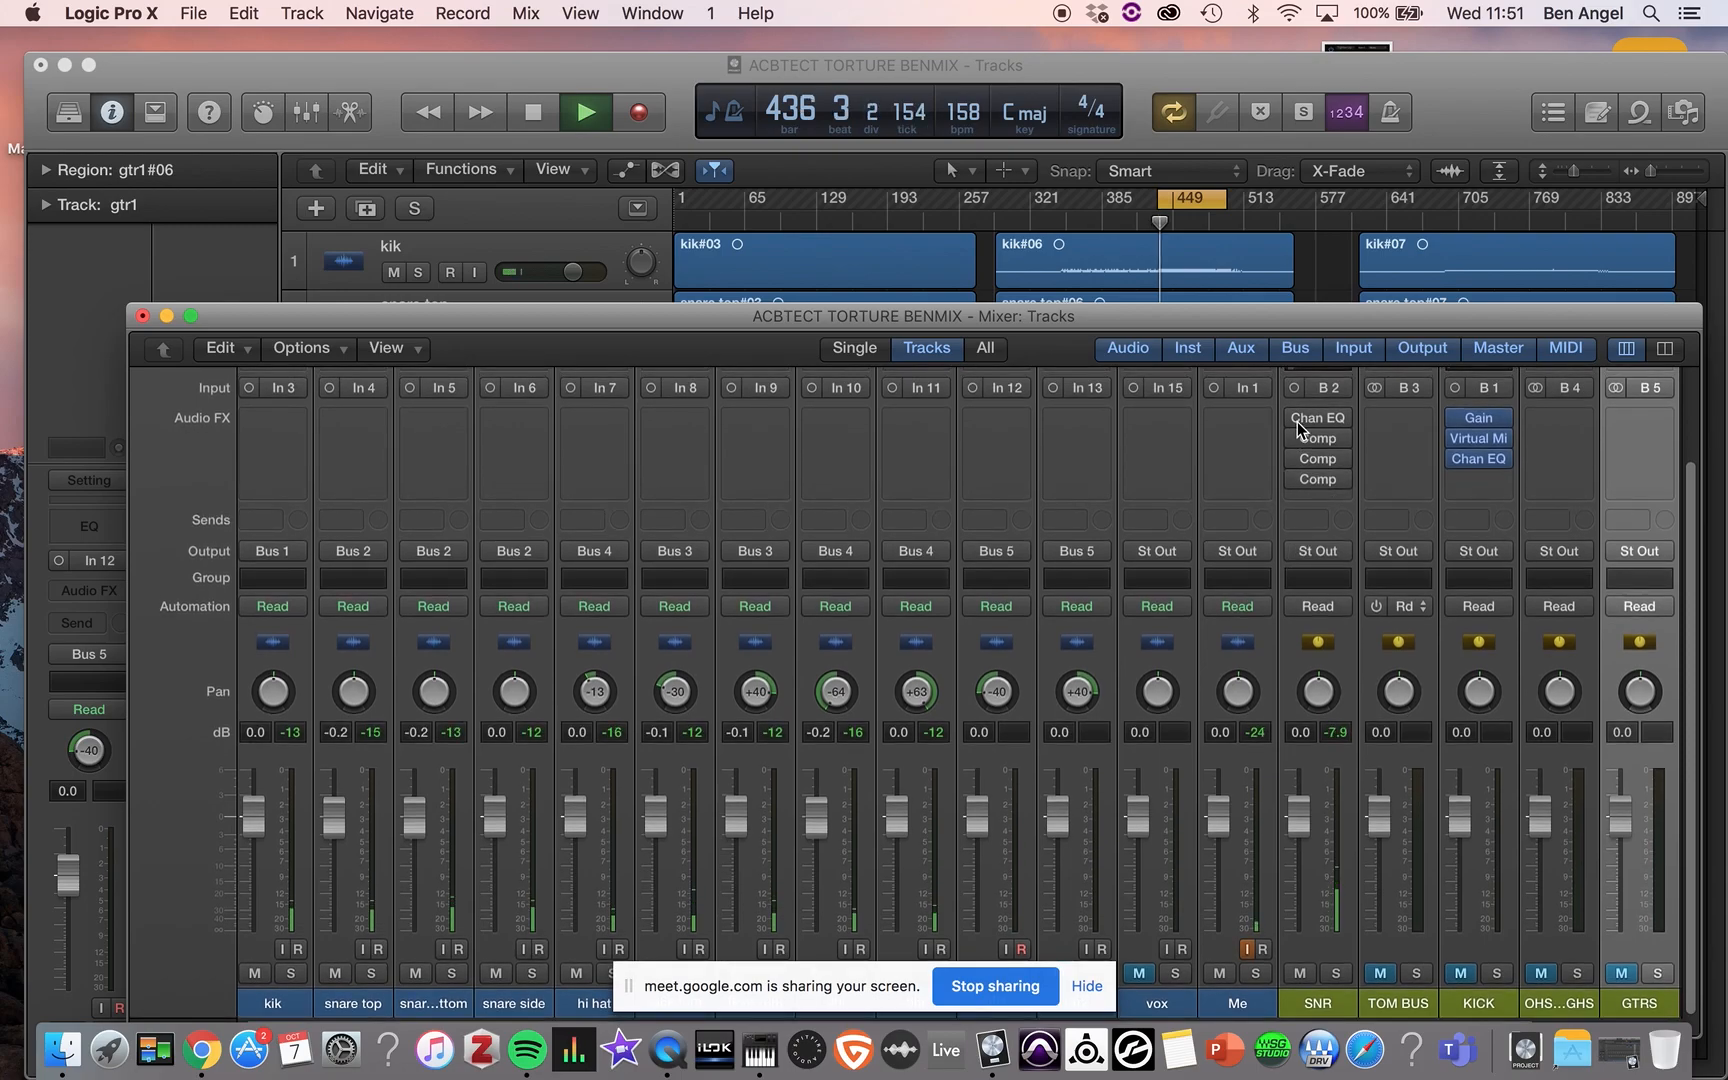
{"action": "left_click", "coordinate": [1297, 419]}
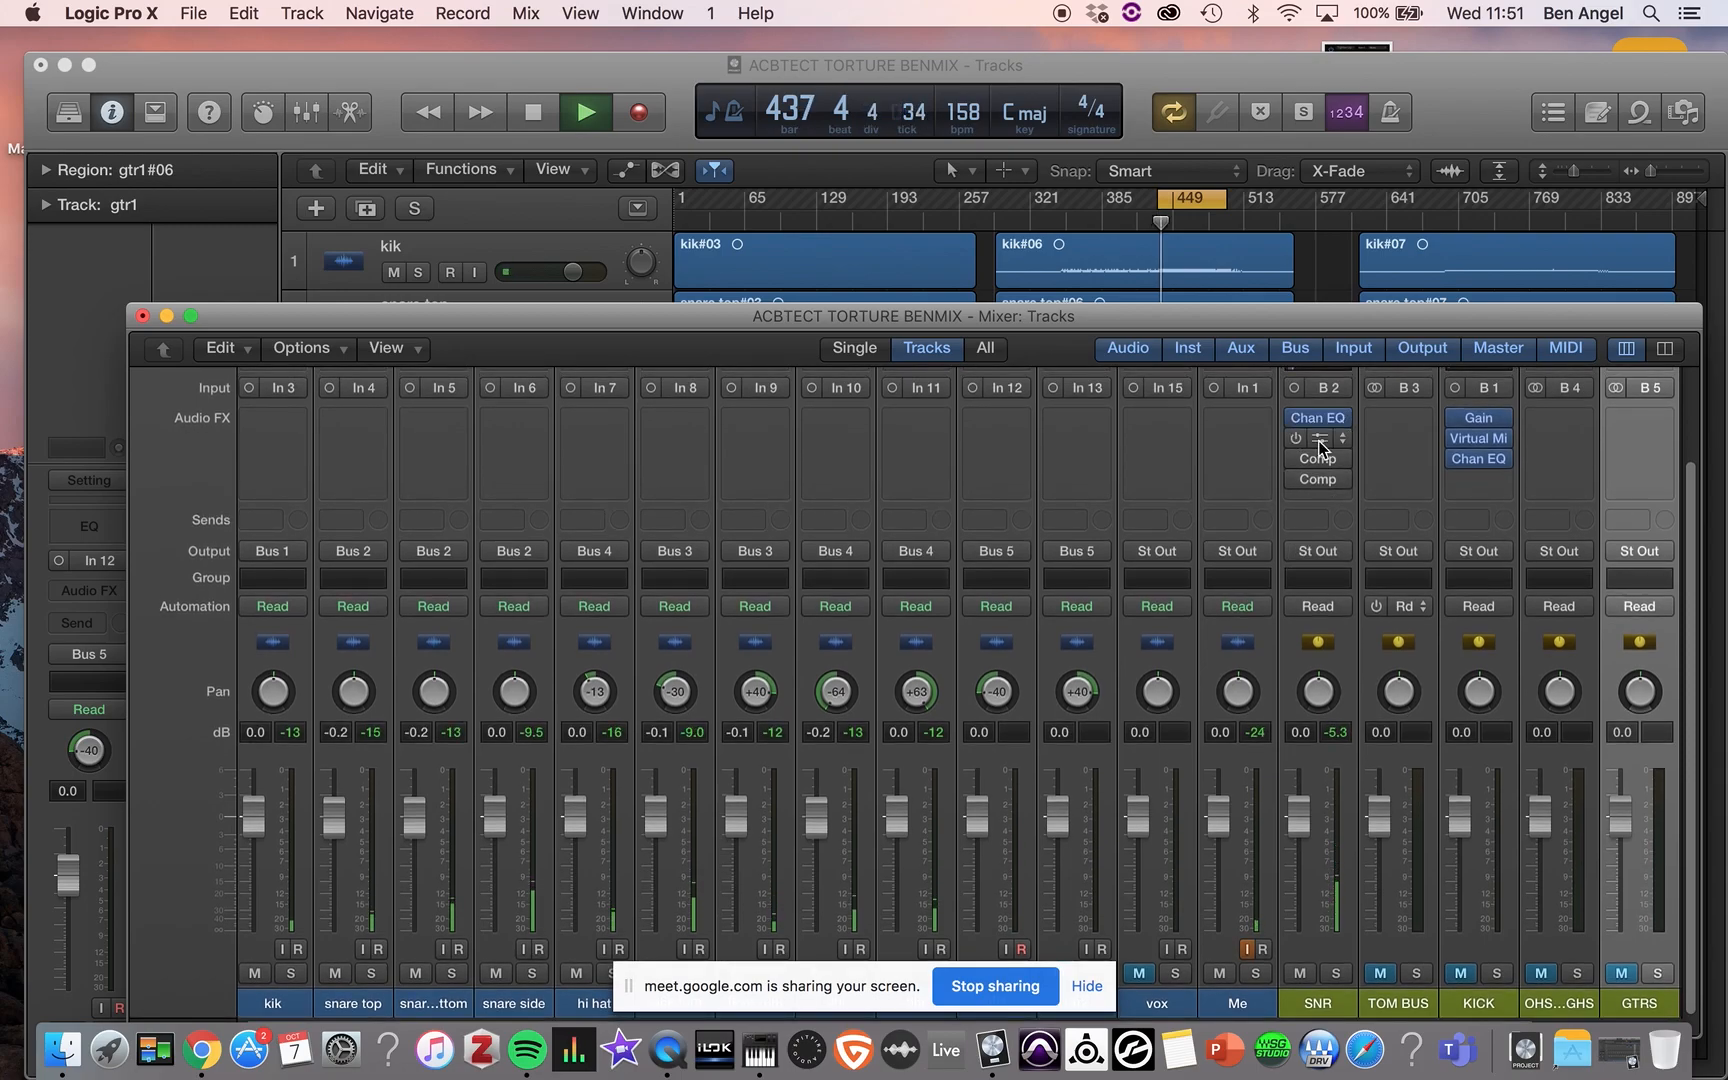
{"action": "left_click", "coordinate": [1296, 440]}
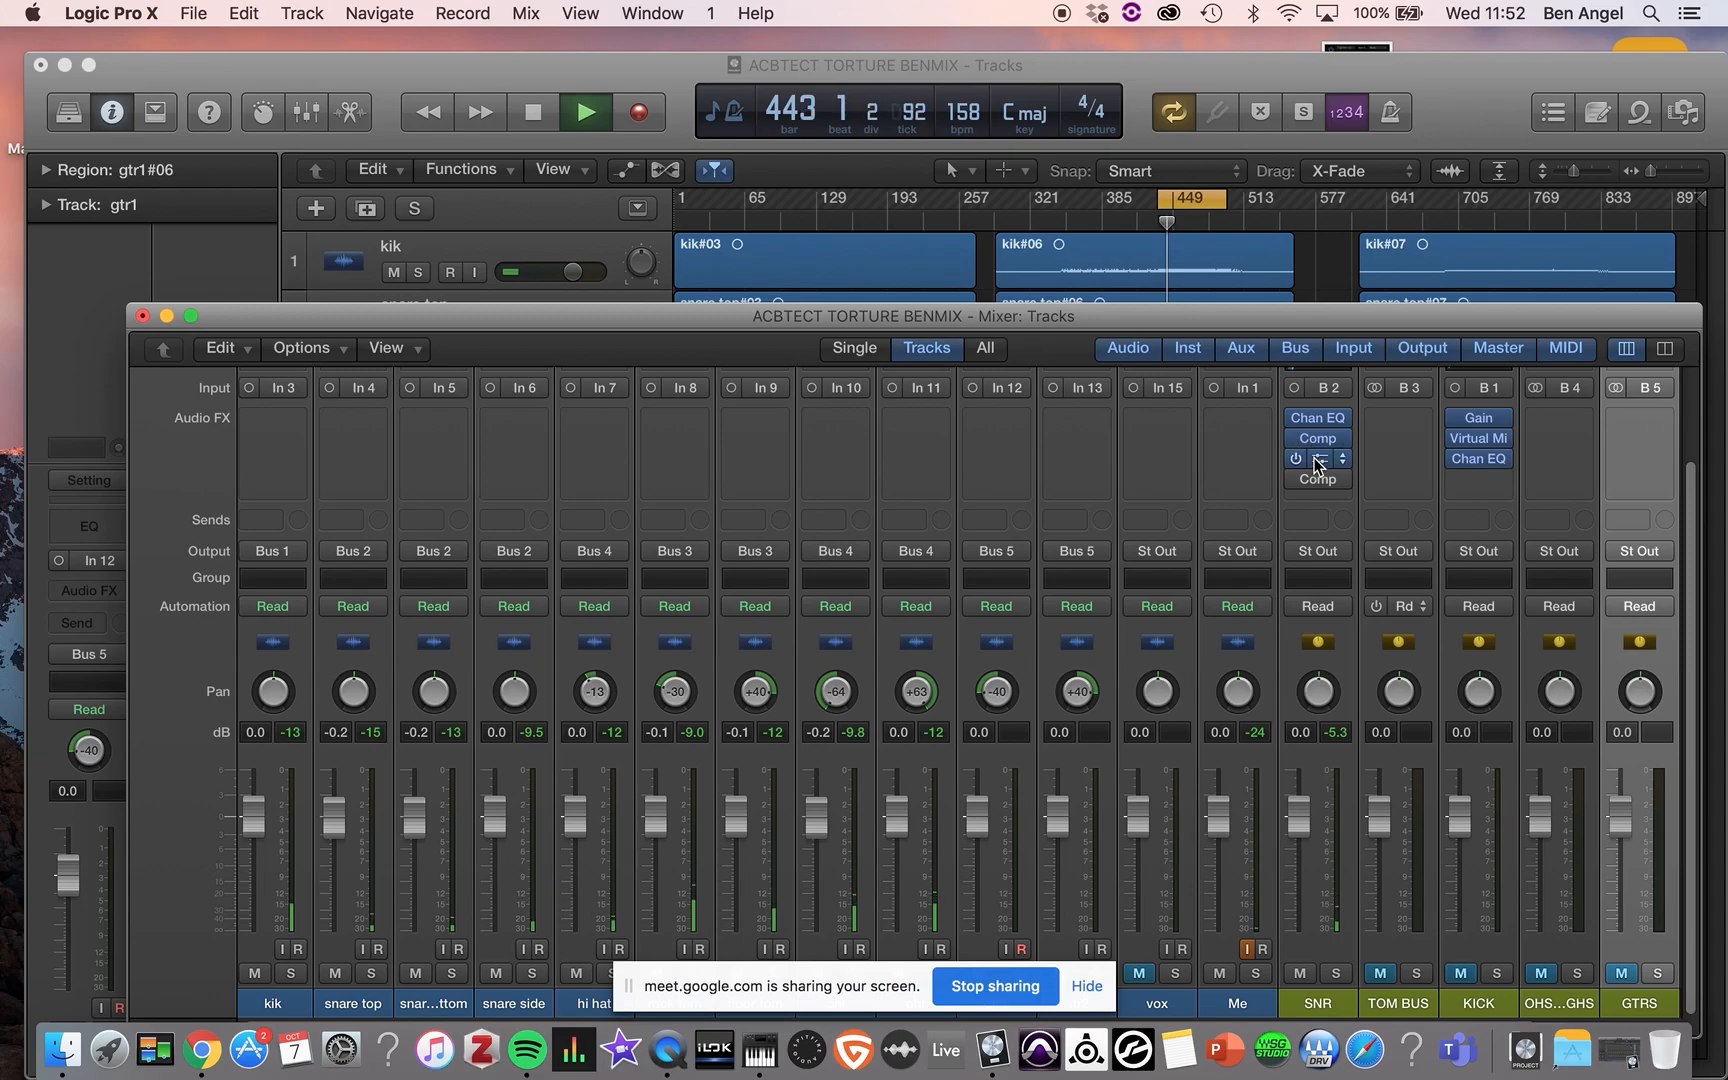
- Set the second SNR compressor's make-up gain to 1 dB and its ratio to 4.1:1, and close it
{"action": "left_click", "coordinate": [1318, 462]}
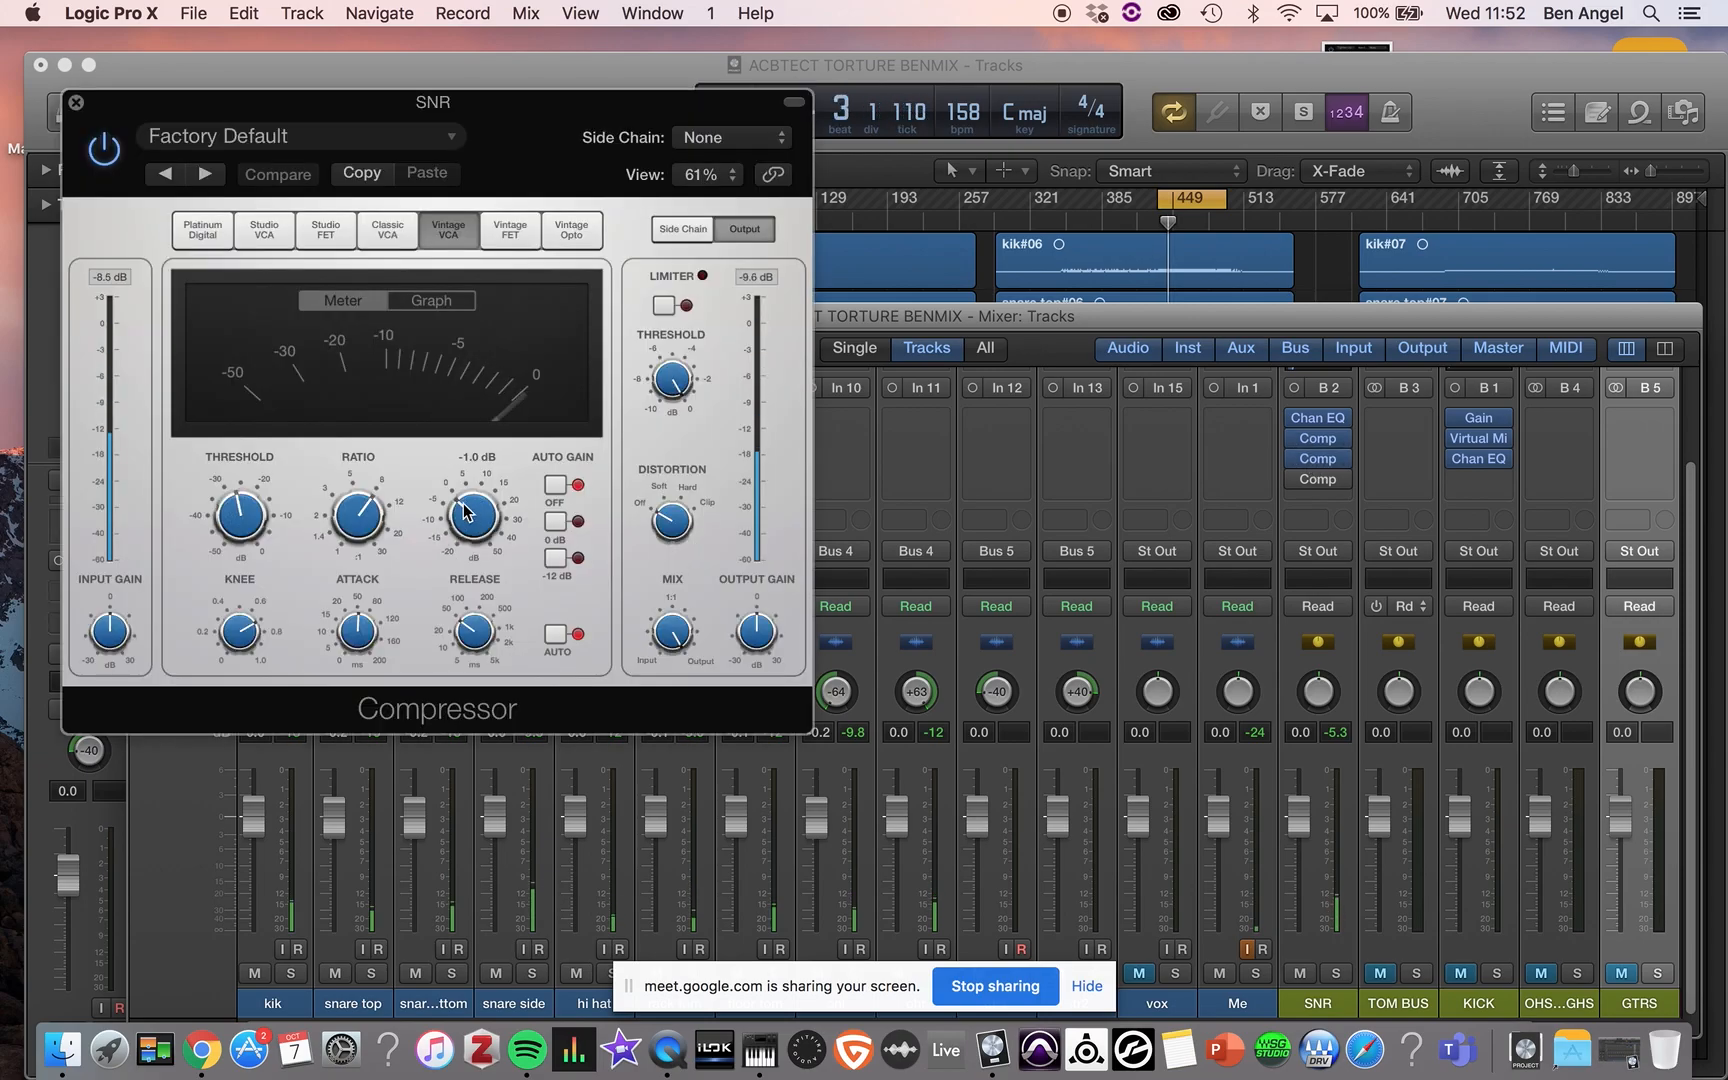
{"action": "left_click_drag", "start_coordinate": [463, 502], "coordinate": [463, 495]}
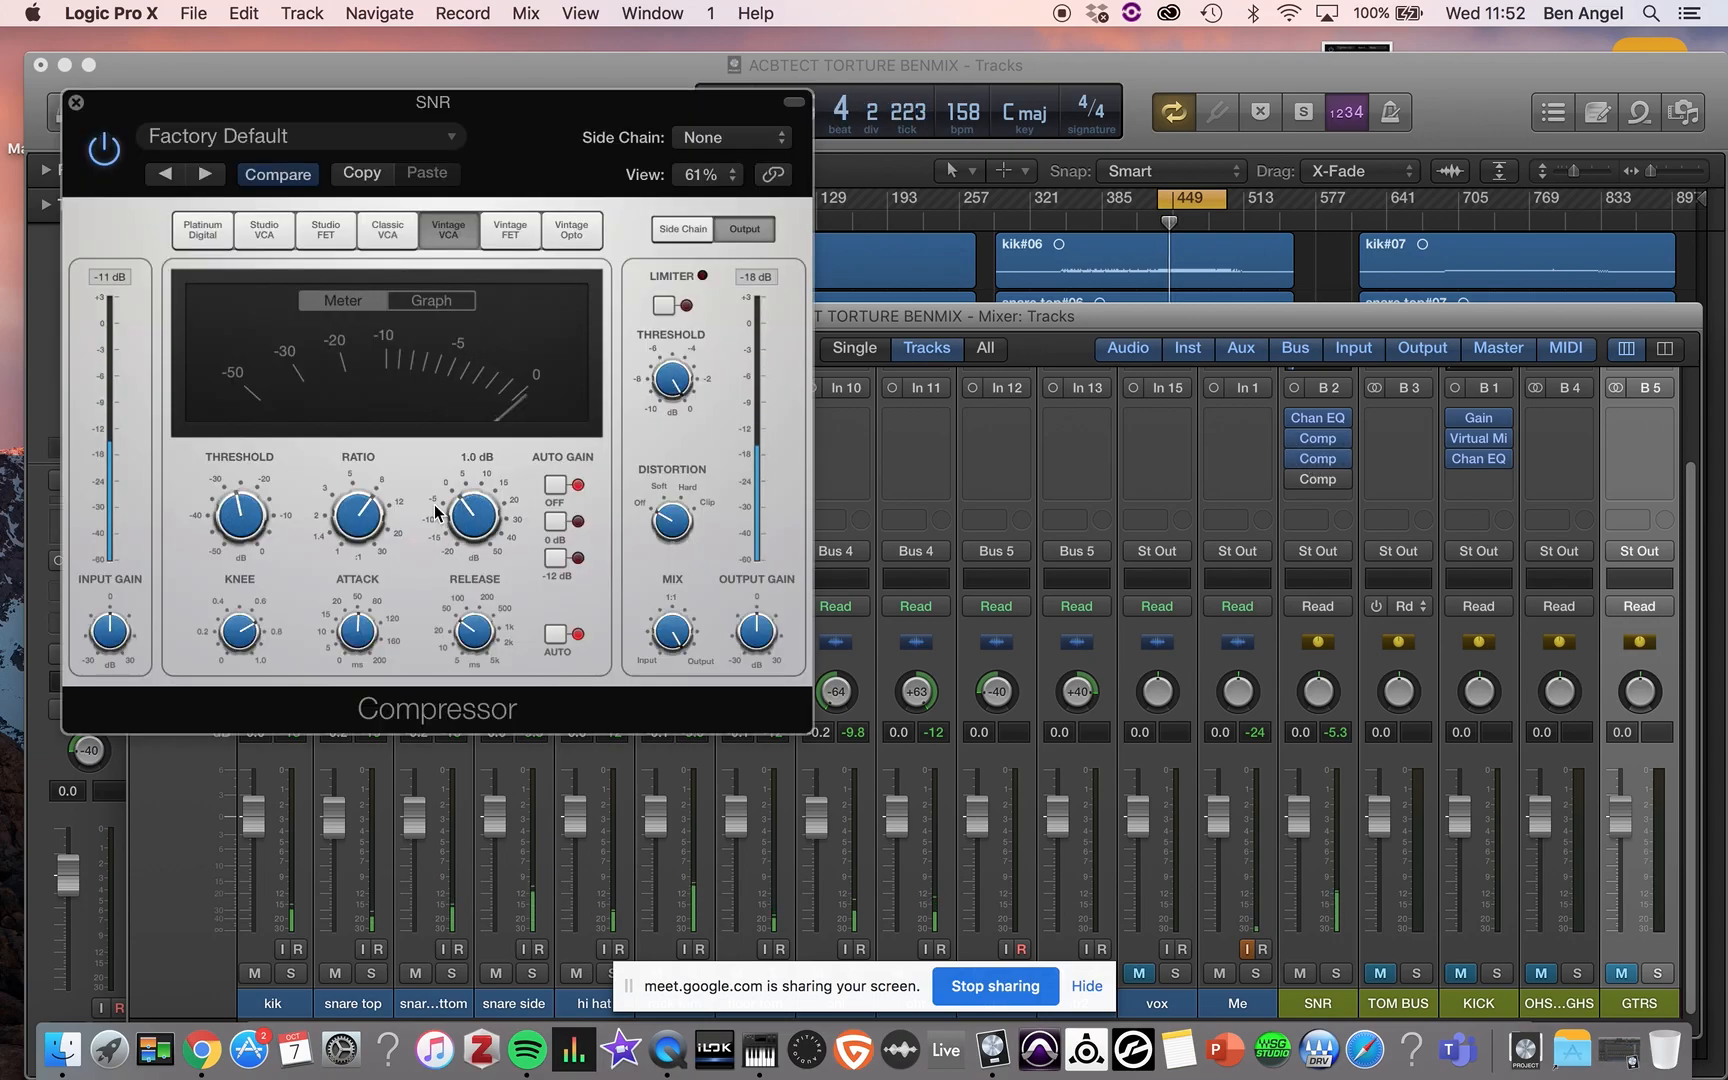
{"action": "left_click_drag", "start_coordinate": [339, 499], "coordinate": [334, 581]}
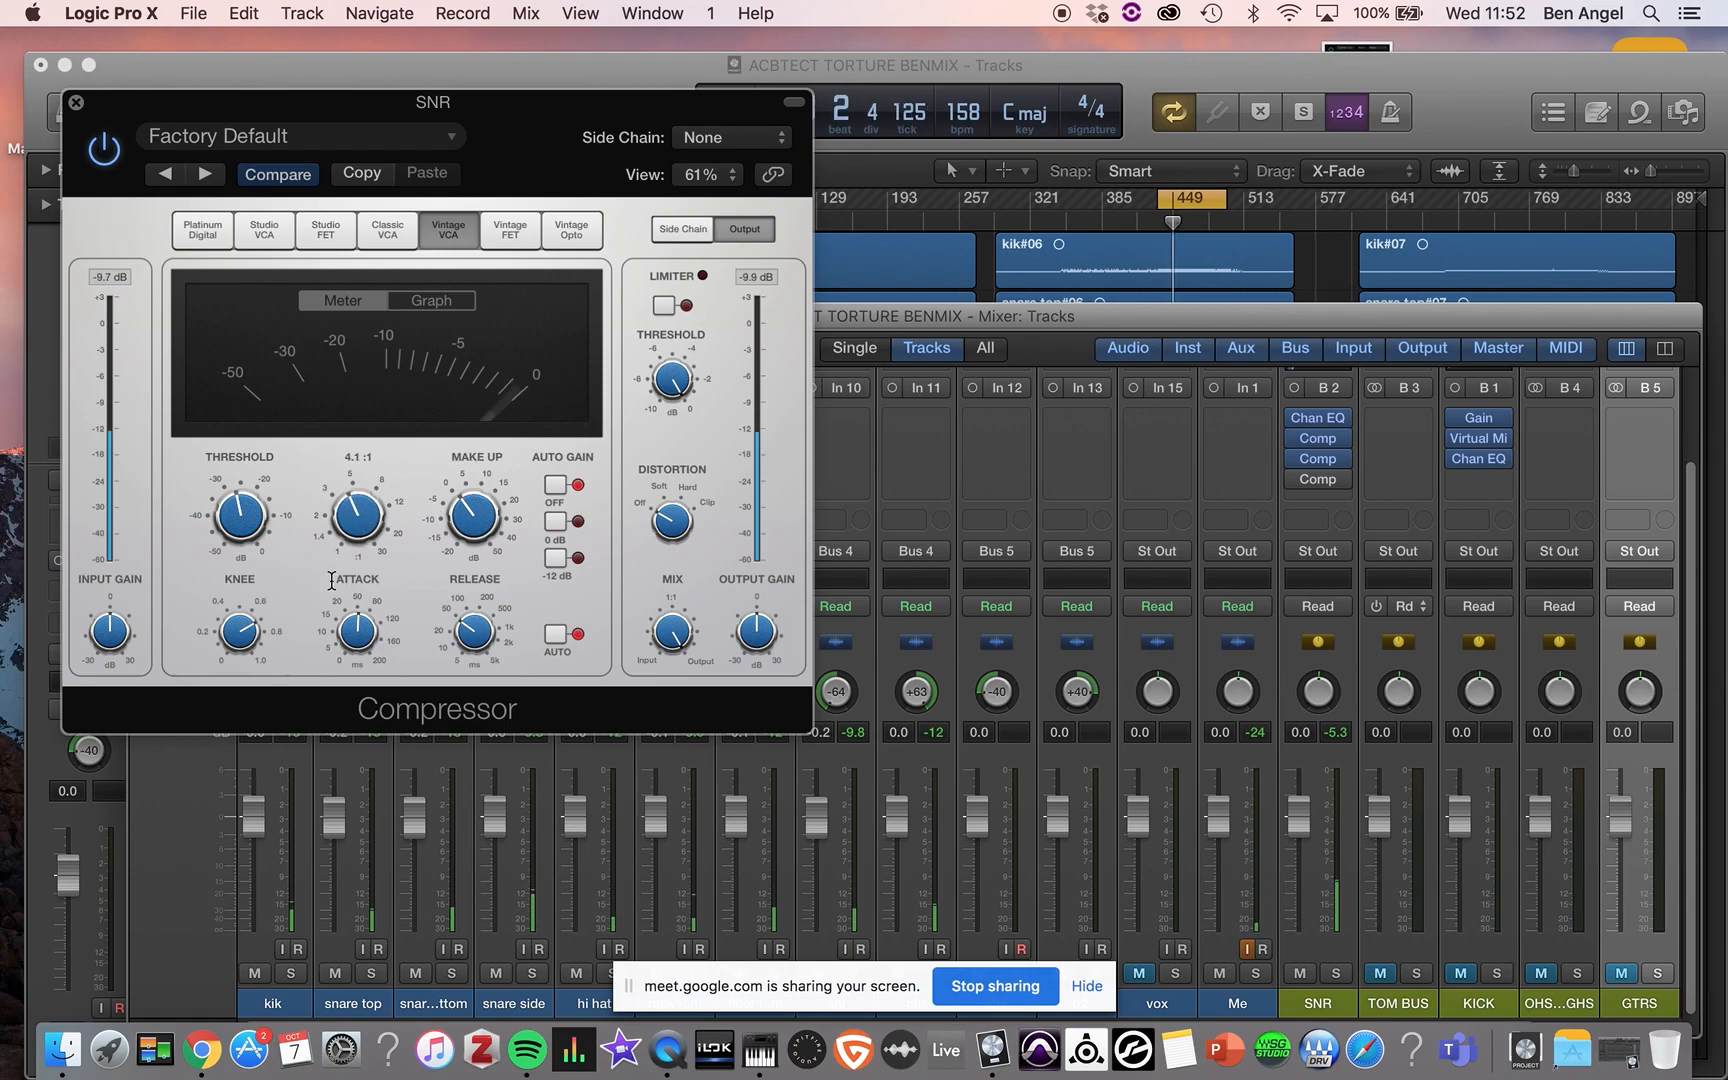
{"action": "left_click", "coordinate": [77, 103]}
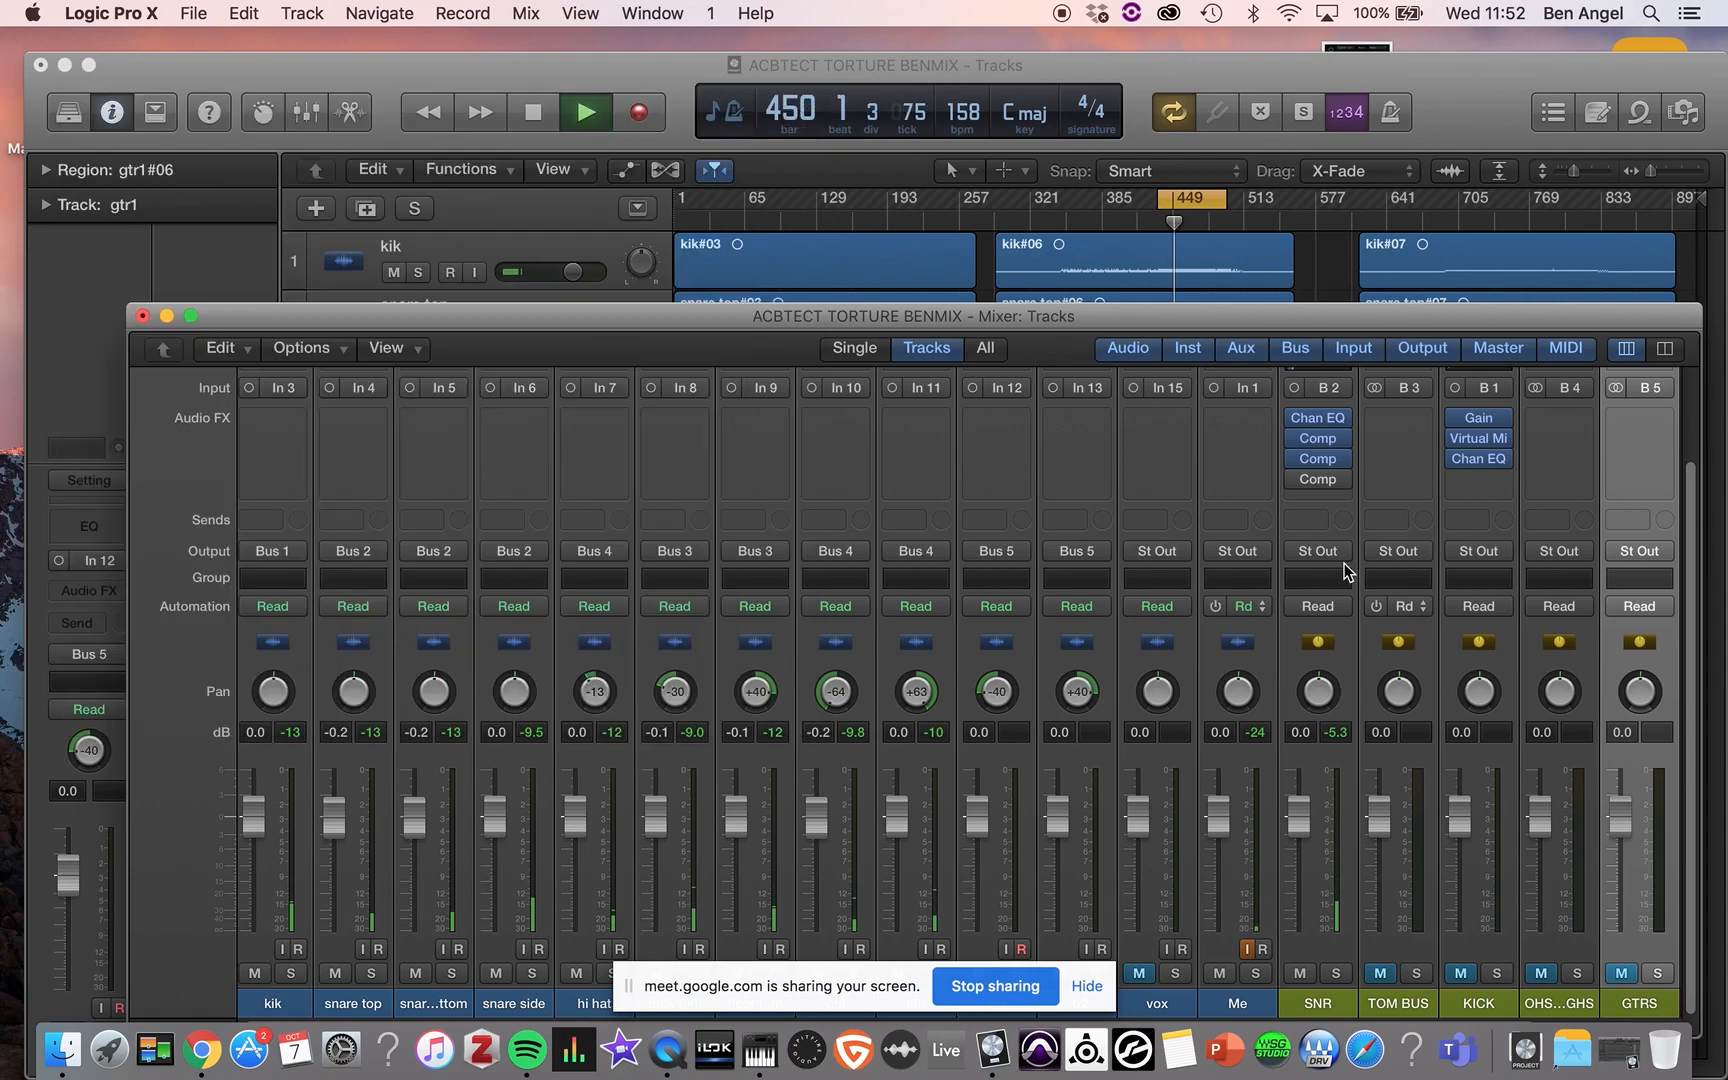
- Re-enable the third SNR compressor, raise its make-up gain slightly, compare it bypassed and active, and close it
{"action": "left_click", "coordinate": [1320, 479]}
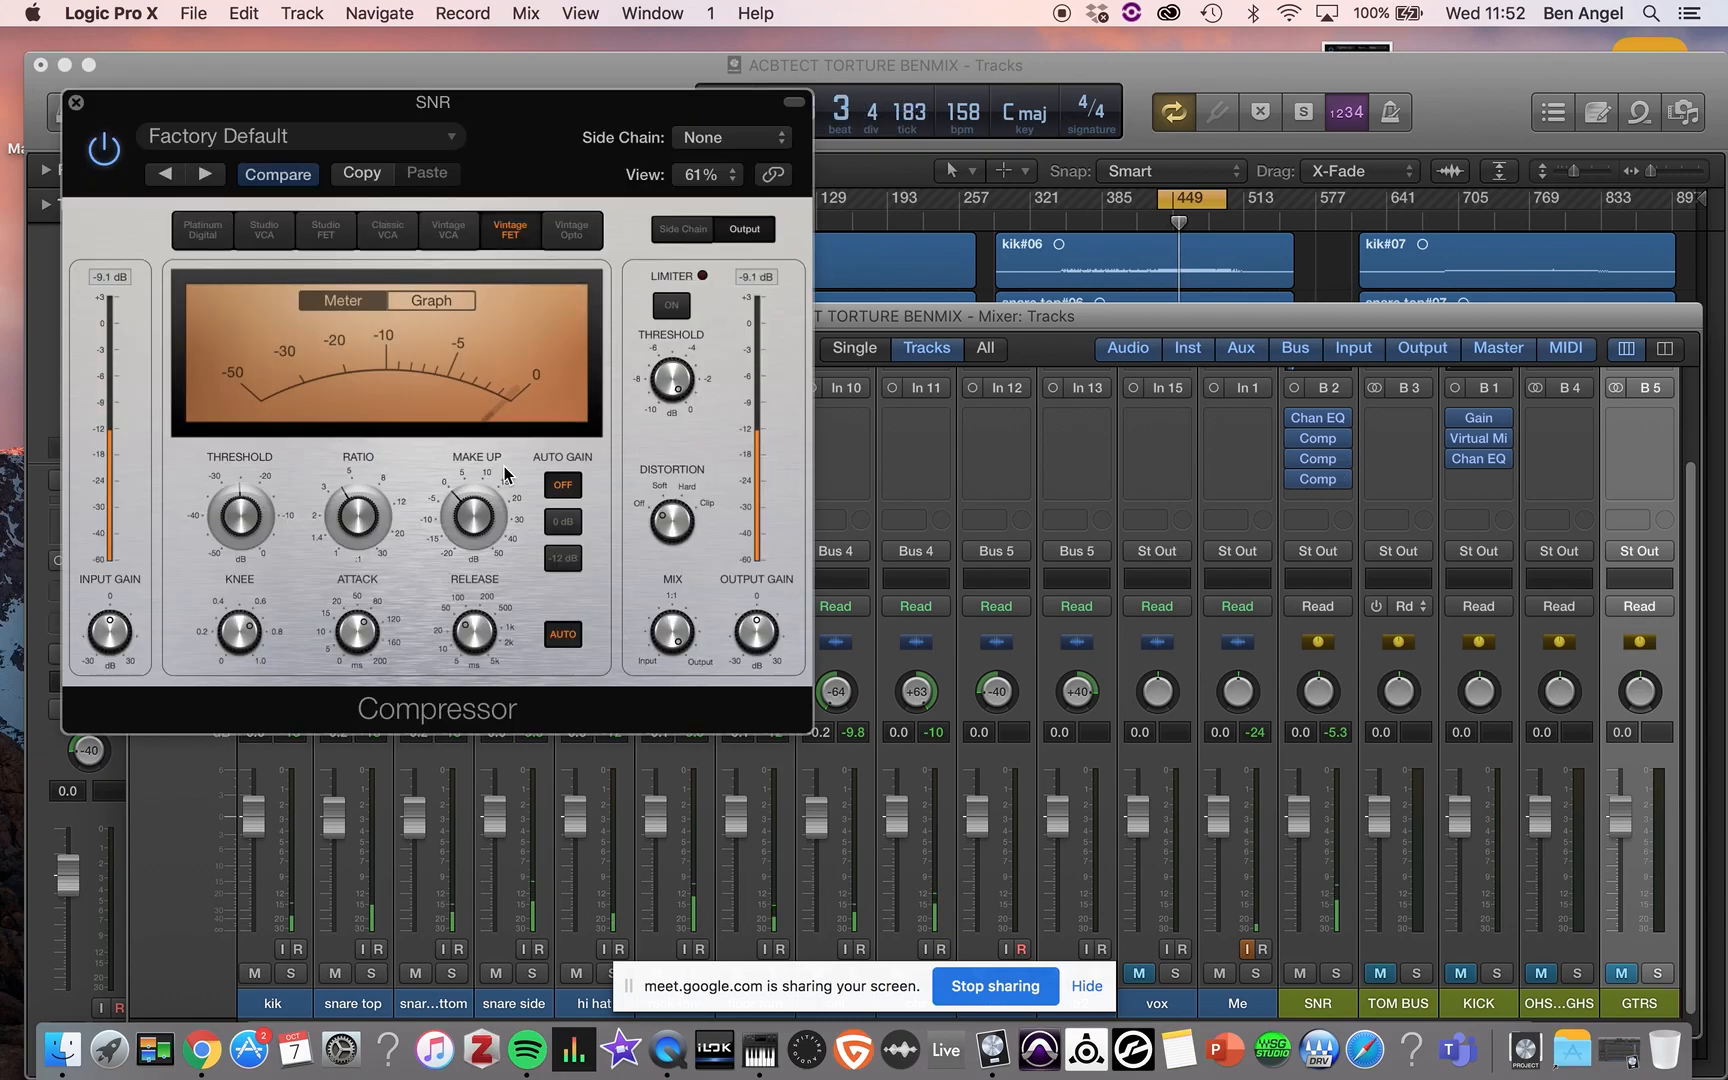
{"action": "left_click_drag", "start_coordinate": [458, 497], "coordinate": [458, 490]}
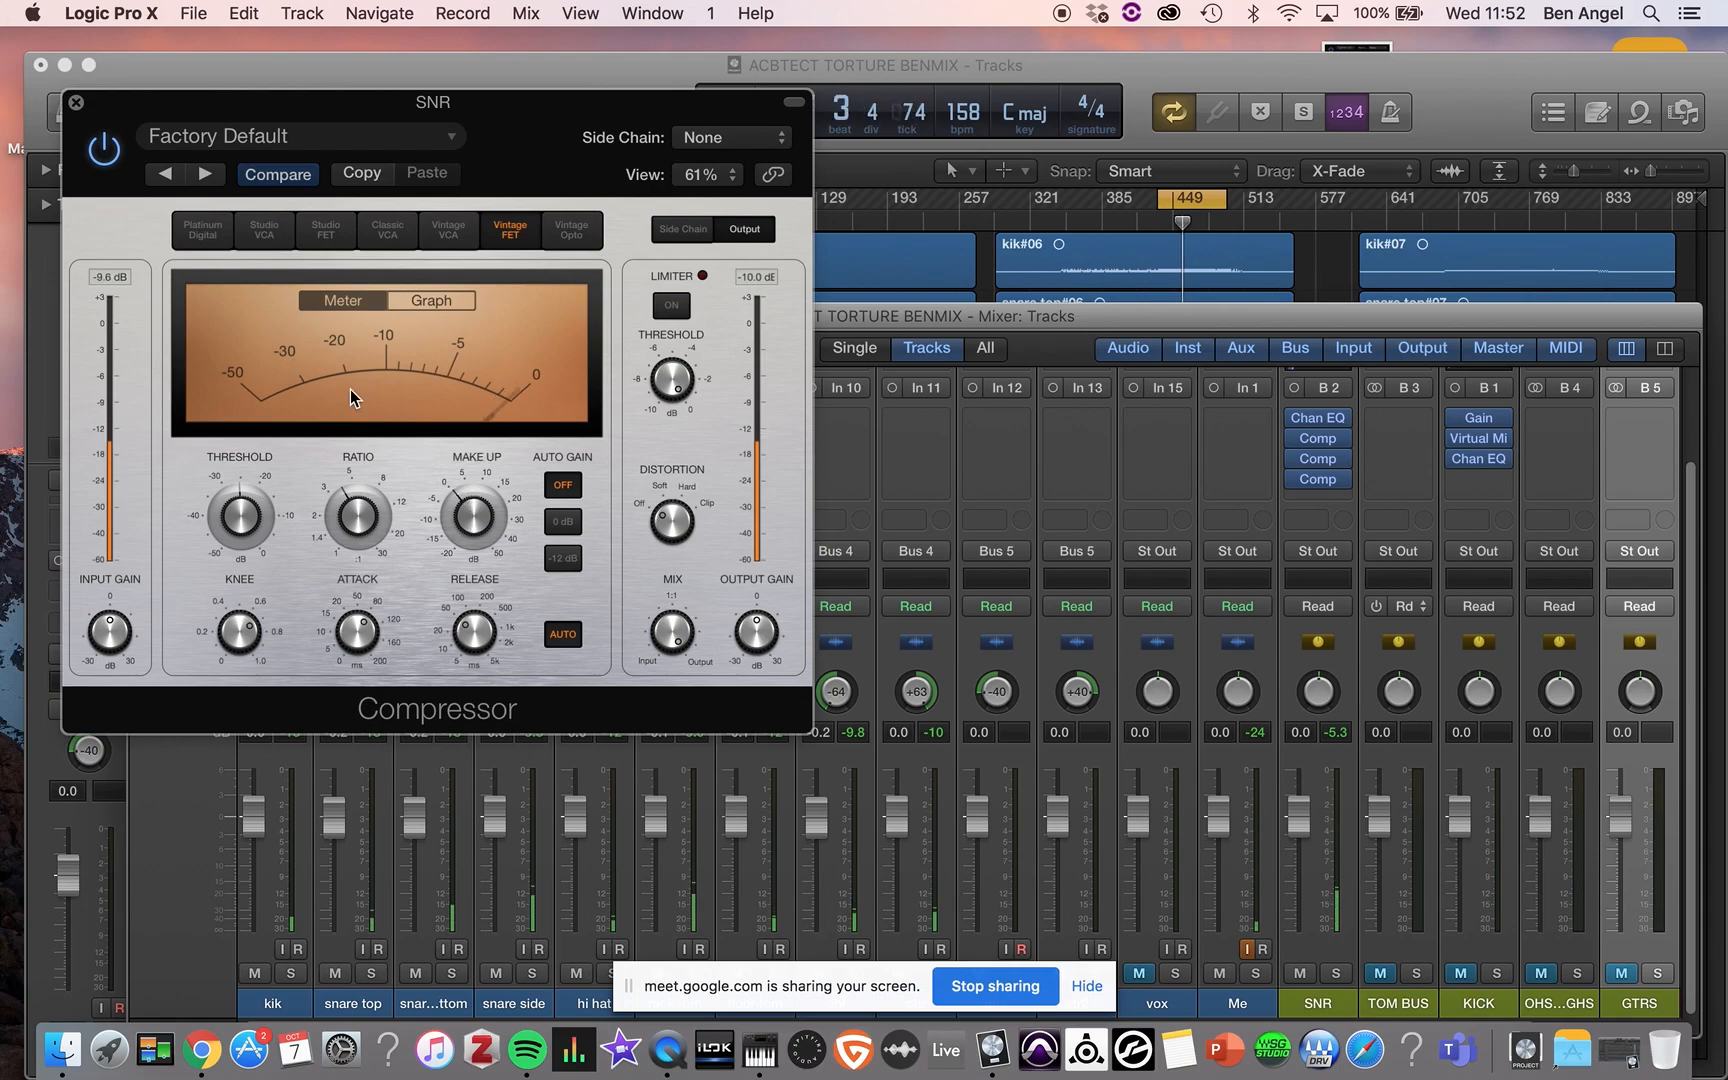
{"action": "left_click", "coordinate": [100, 150]}
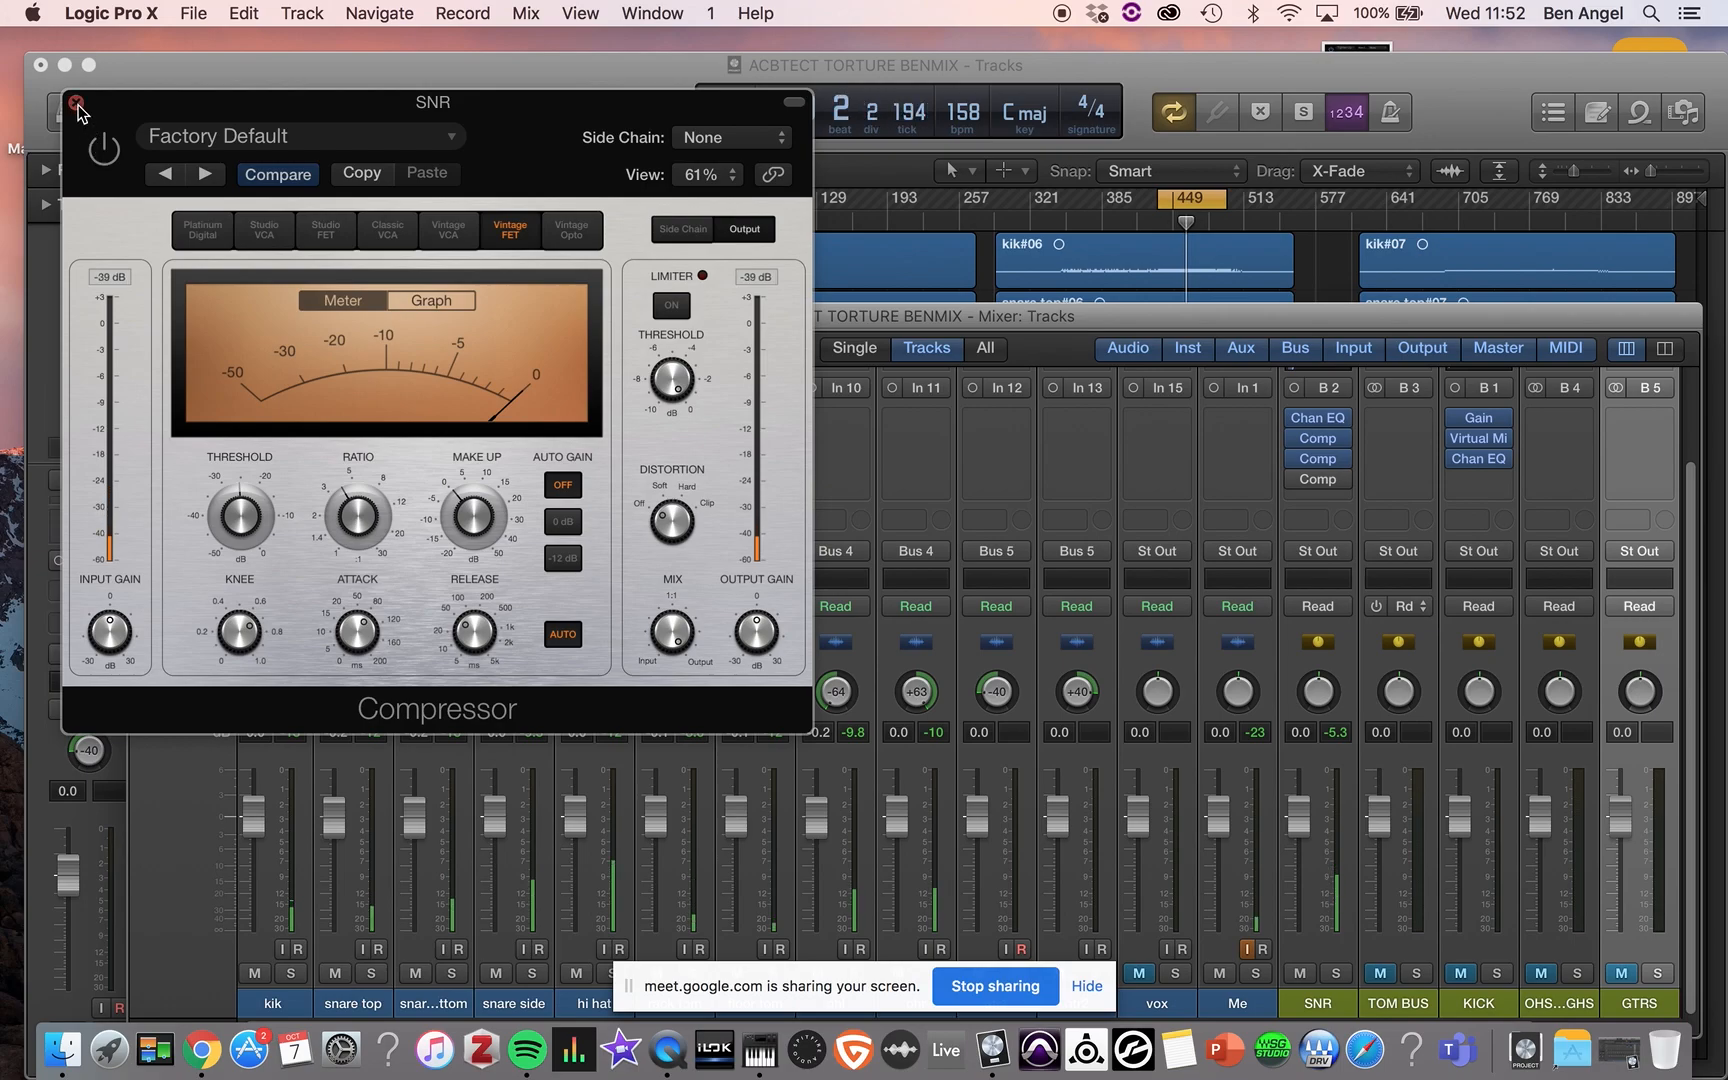
{"action": "left_click", "coordinate": [104, 150]}
{"action": "left_click", "coordinate": [76, 103]}
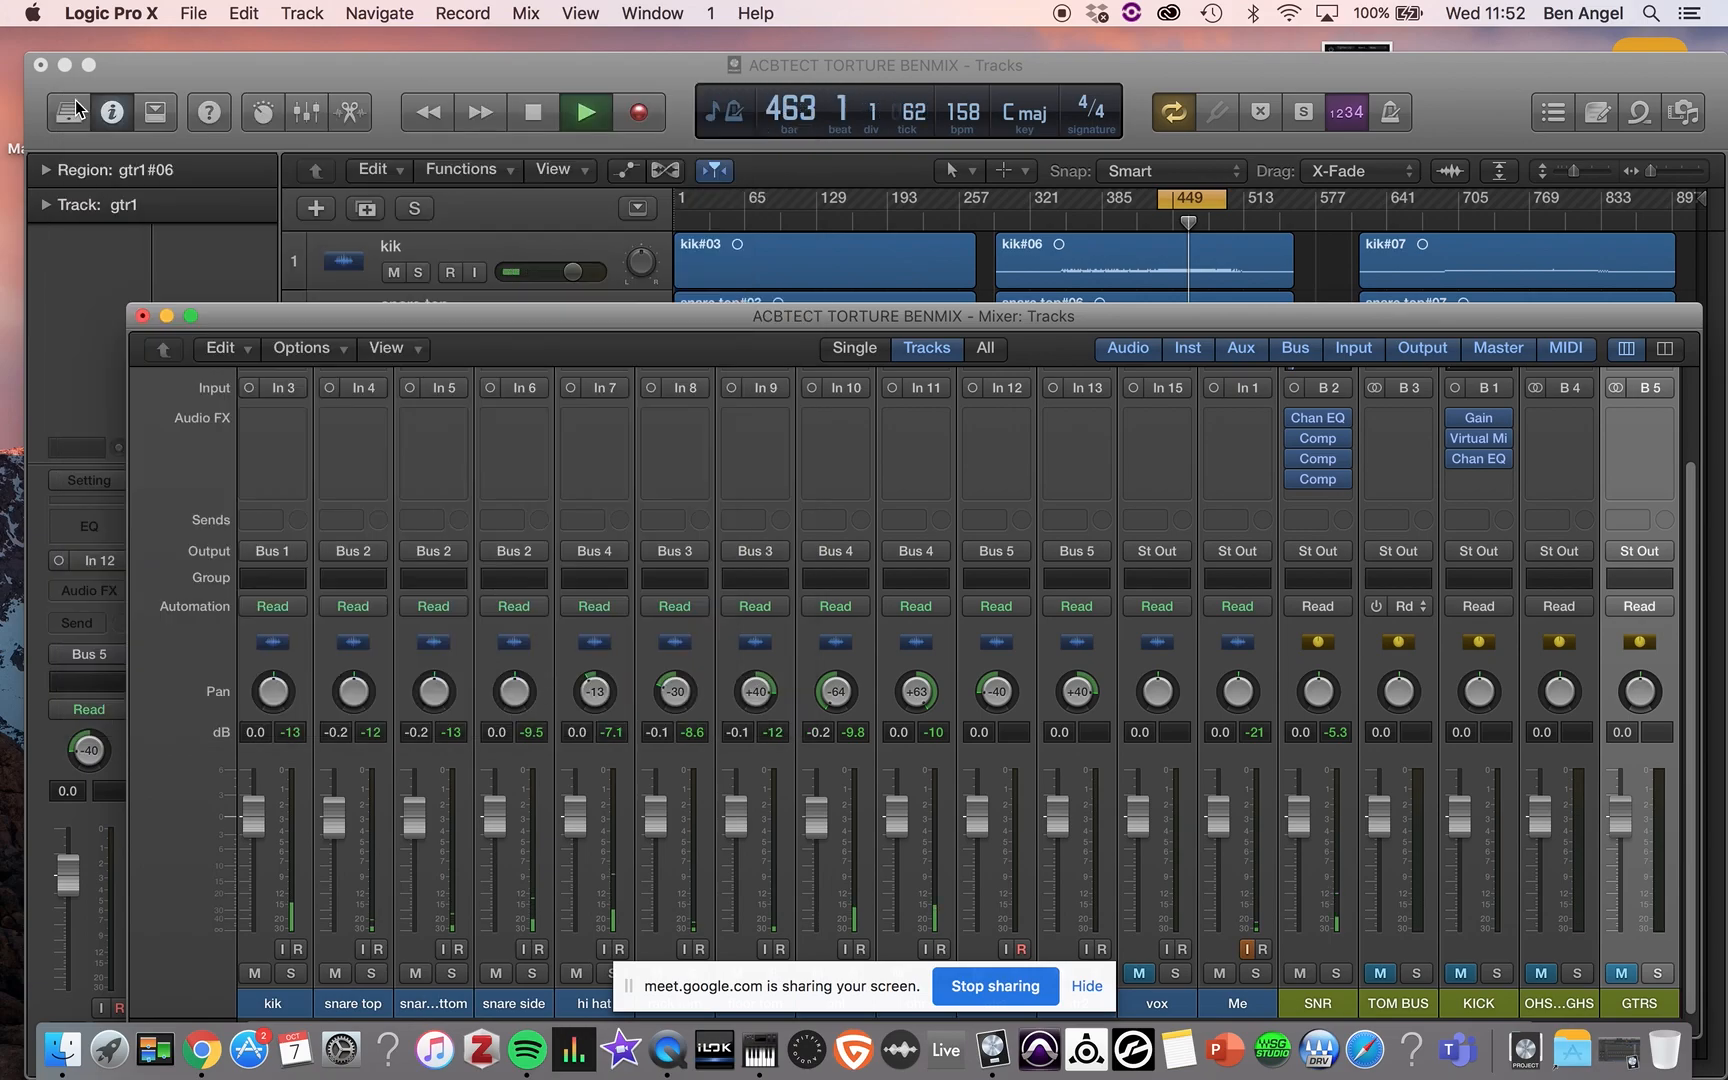
- Stop playback, move the mixer window up, and insert a mono Channel EQ below the three compressors on the SNR bus
{"action": "key", "text": "space"}
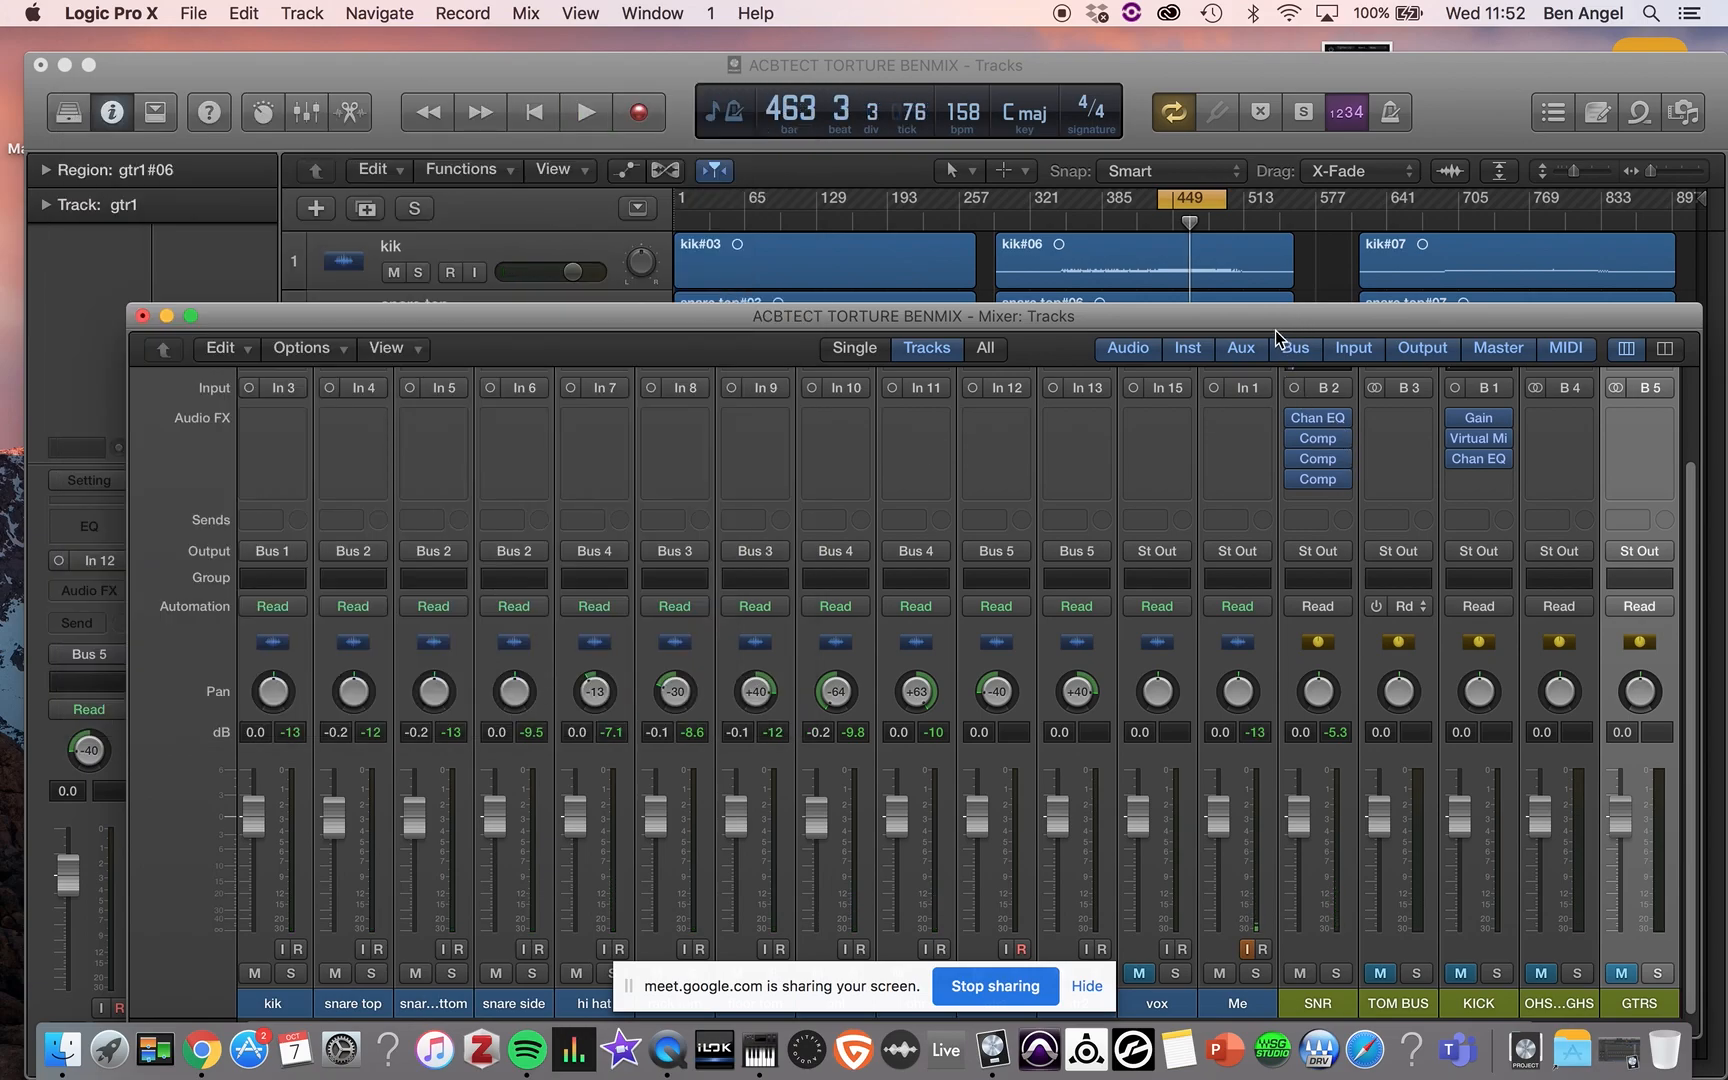
{"action": "left_click_drag", "start_coordinate": [1270, 304], "coordinate": [1265, 102]}
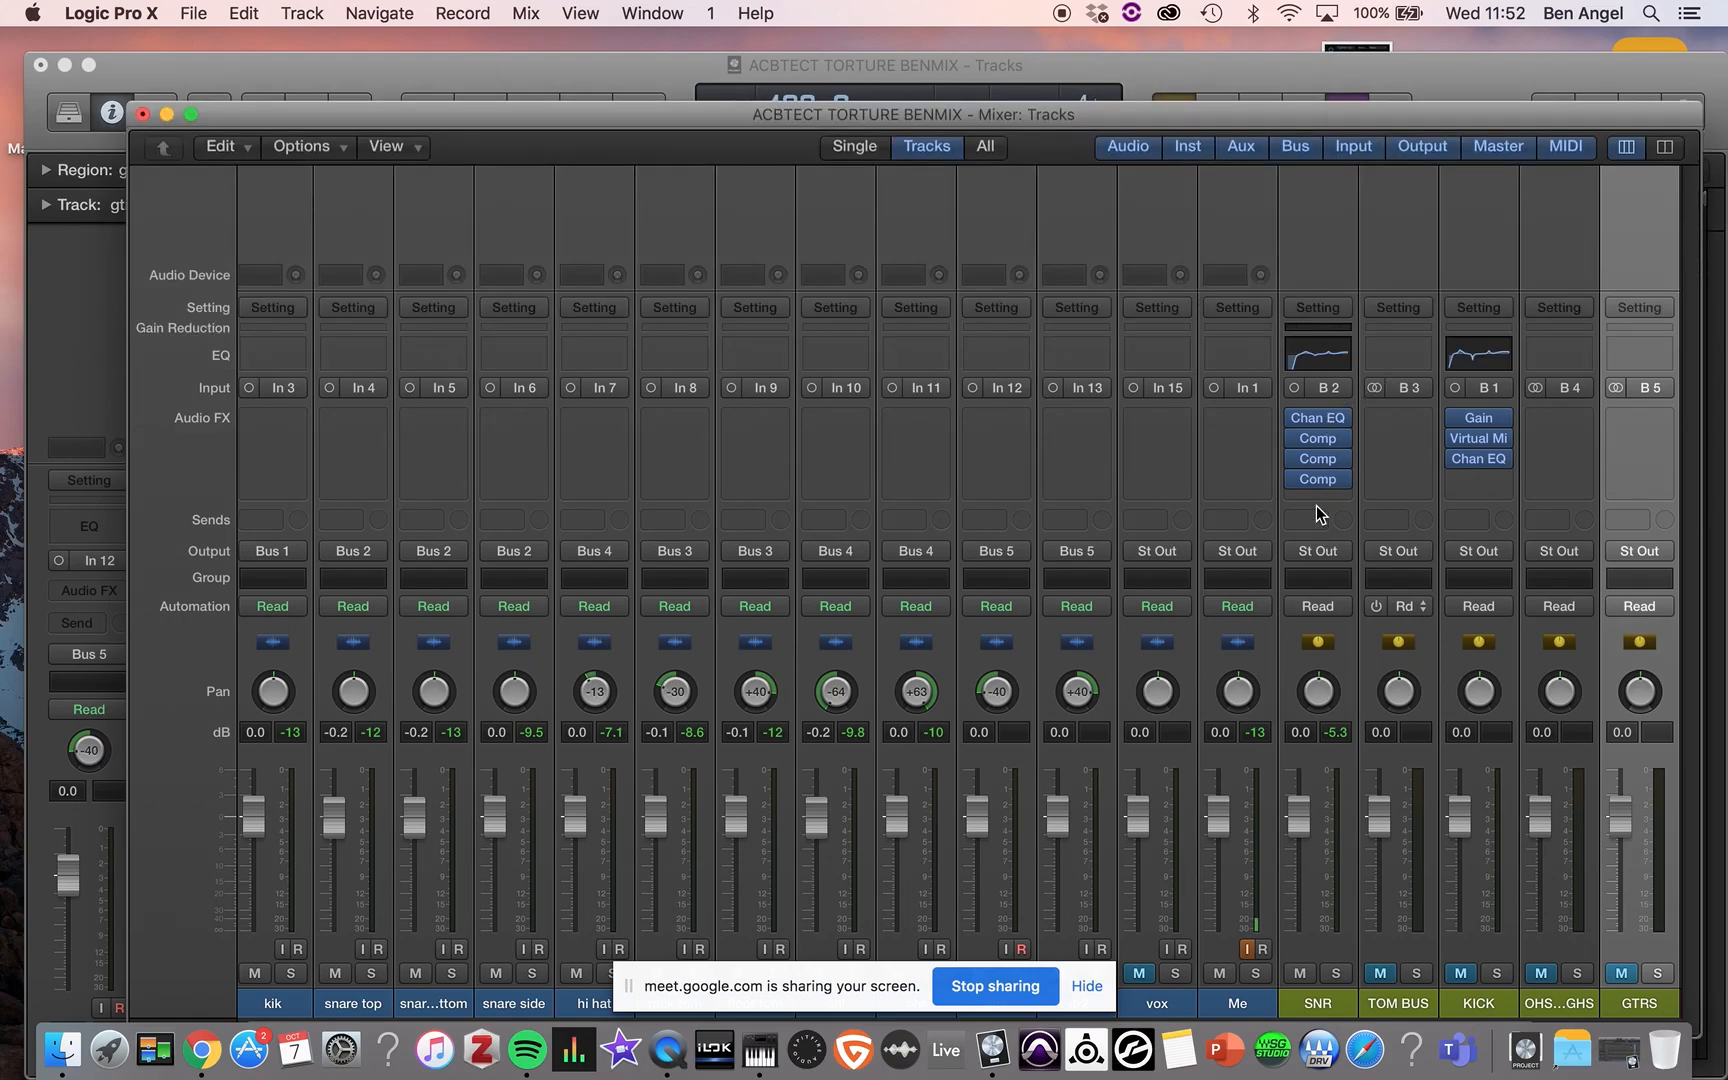
{"action": "left_click", "coordinate": [1318, 497]}
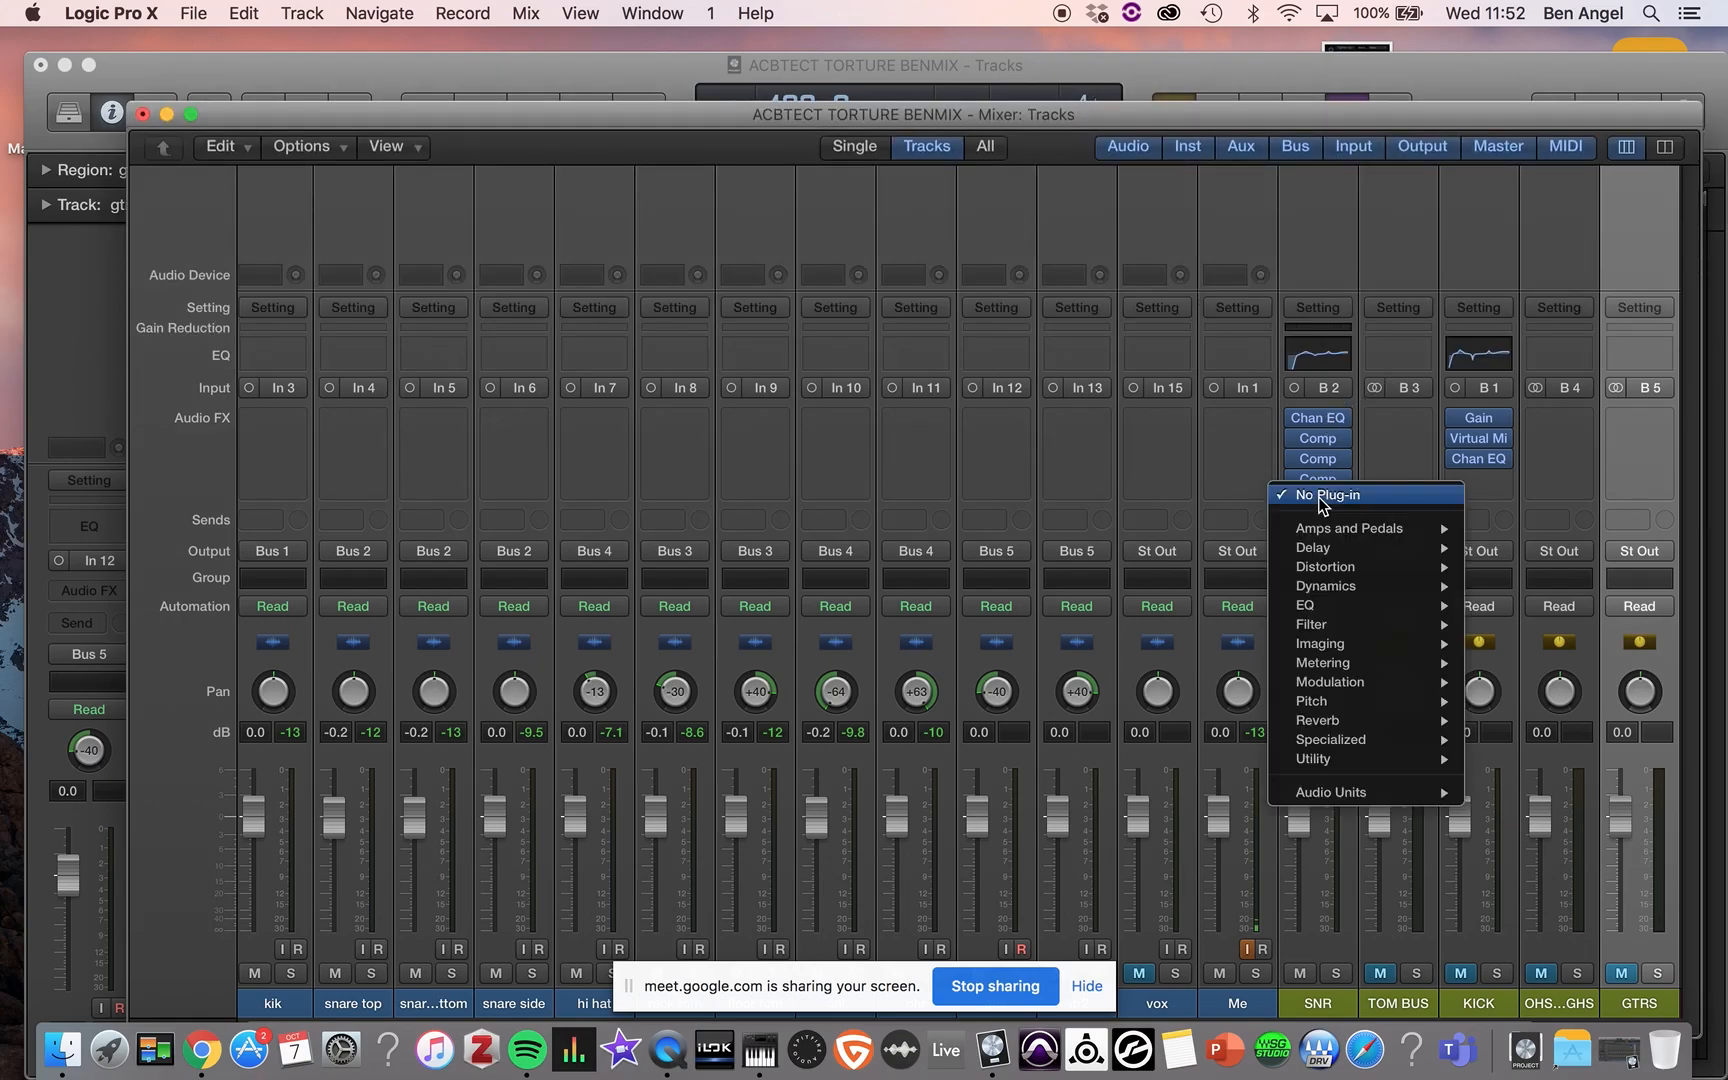
{"action": "left_click", "coordinate": [1323, 611]}
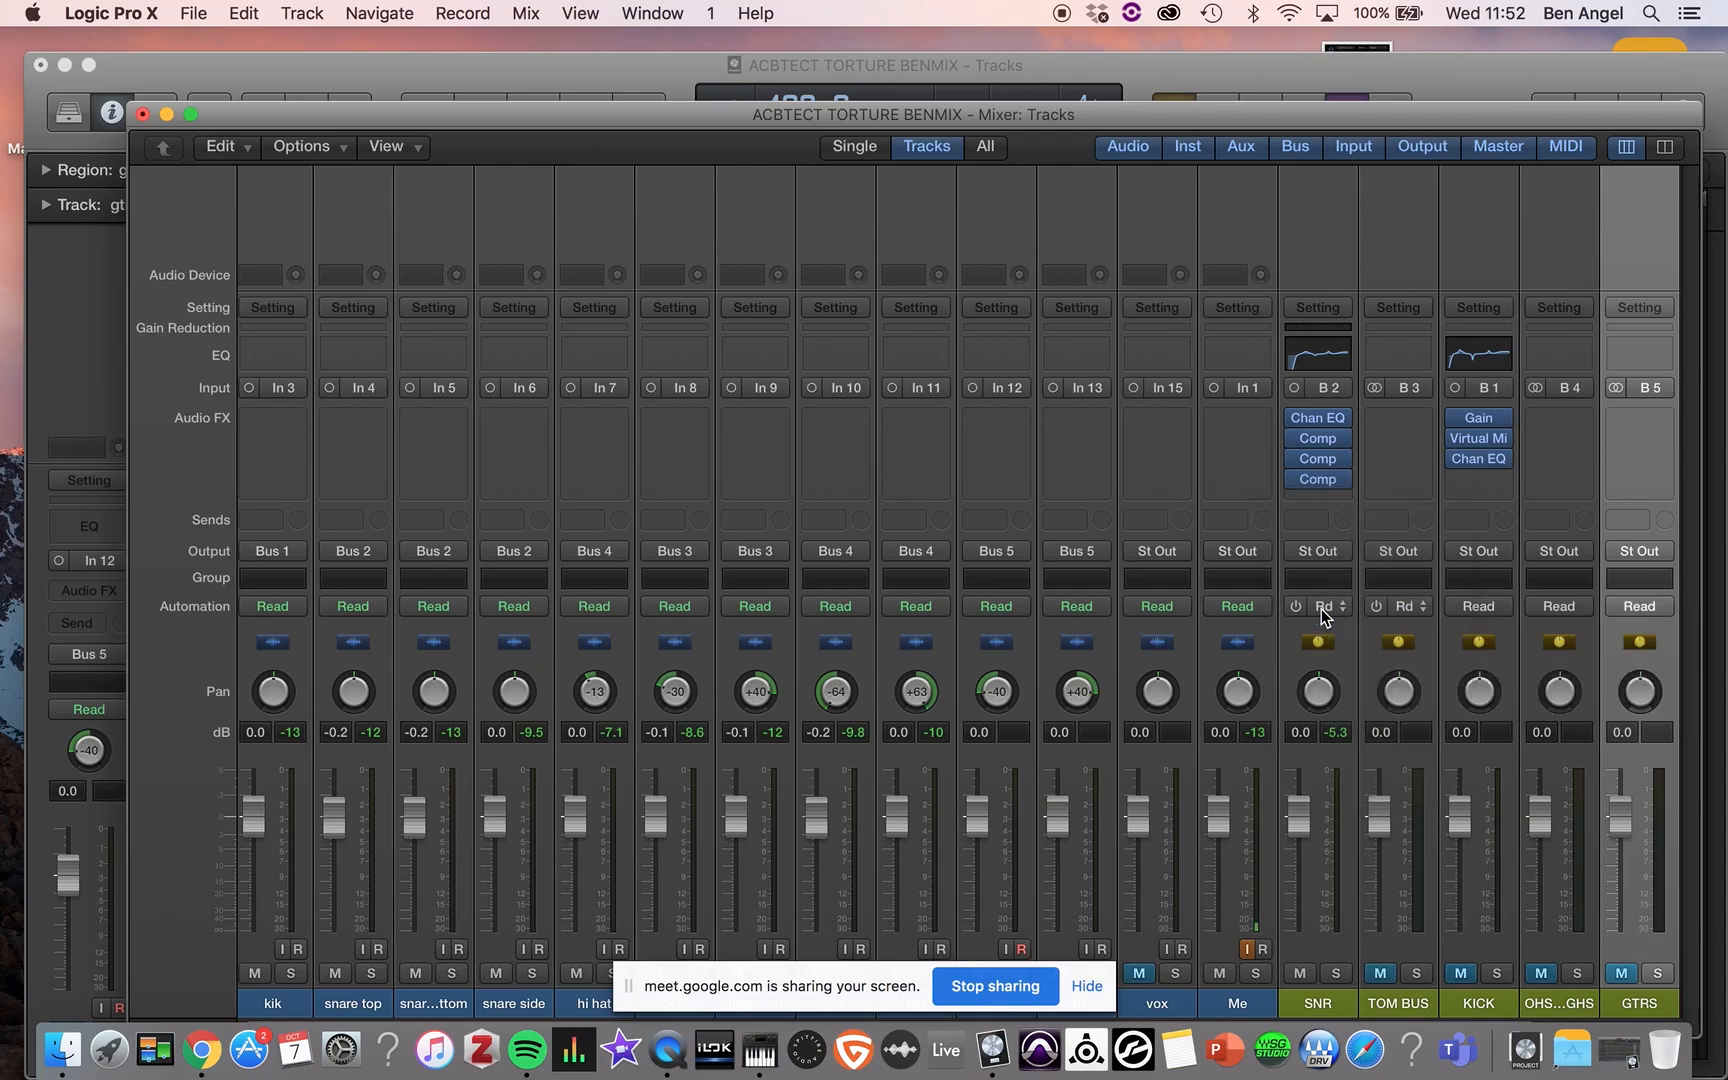
{"action": "left_click", "coordinate": [1322, 497]}
{"action": "mouse_move", "coordinate": [1345, 606]}
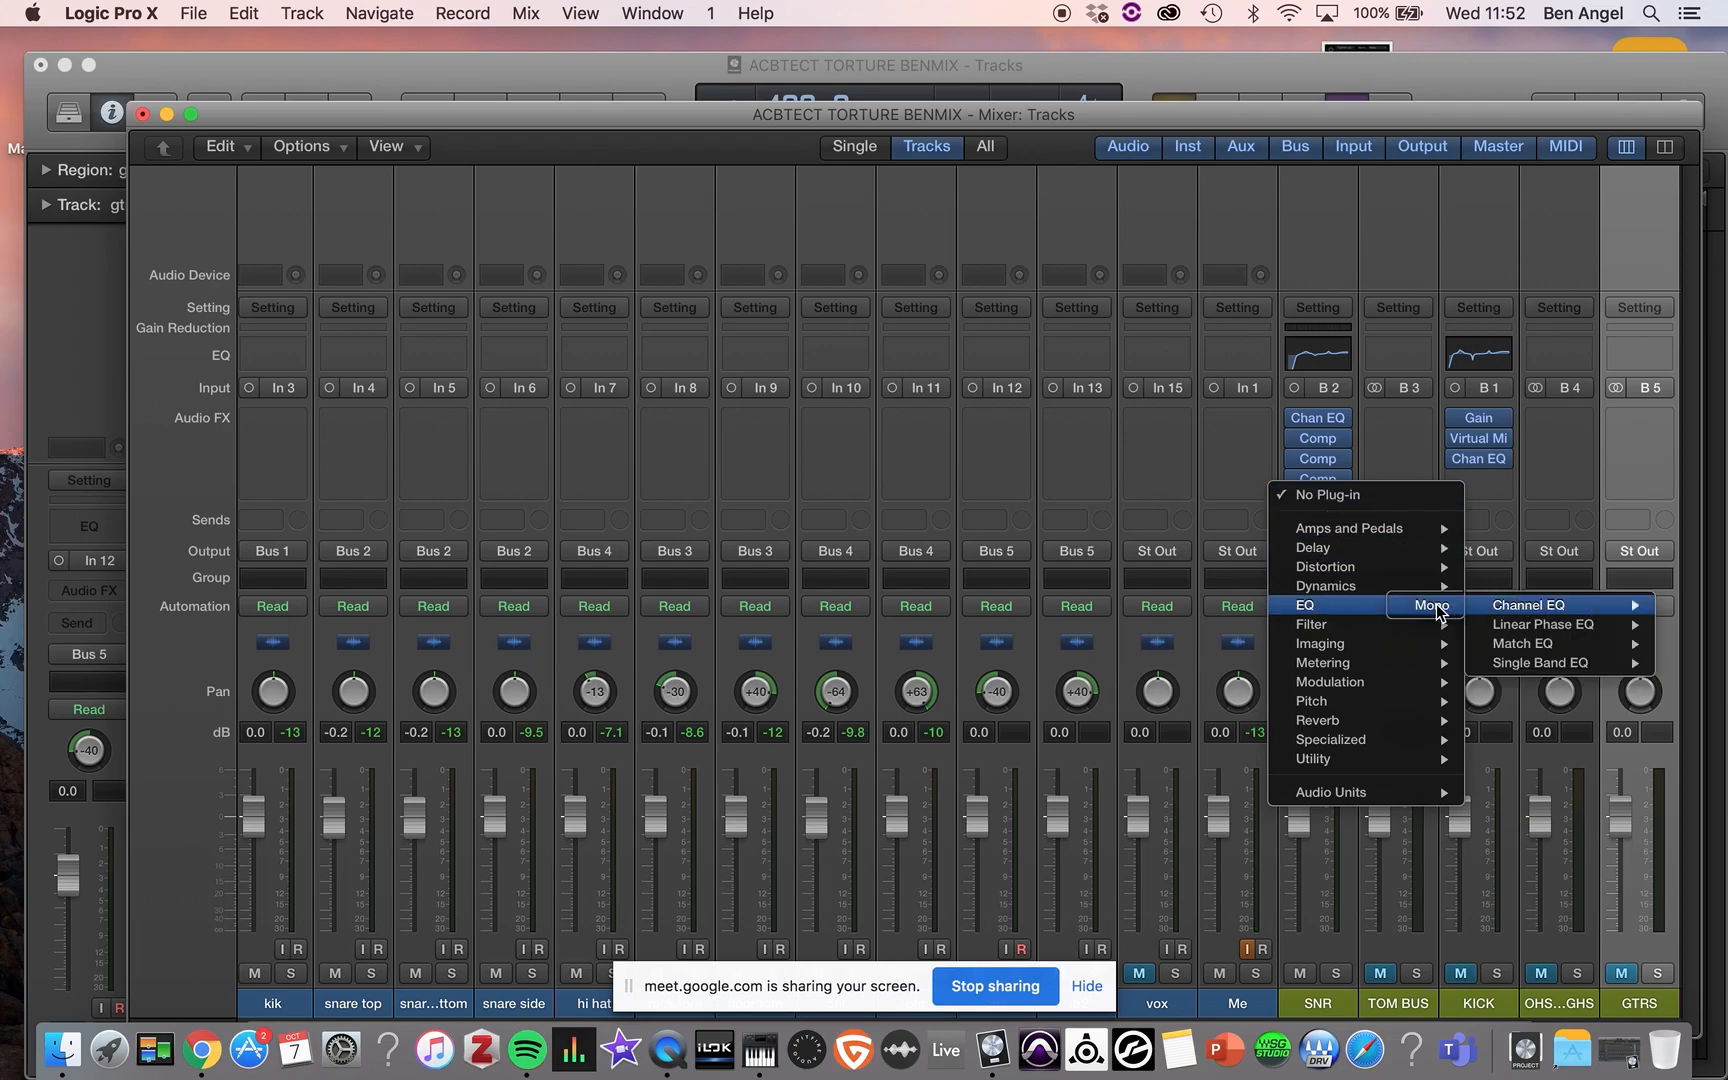
{"action": "left_click", "coordinate": [1435, 606]}
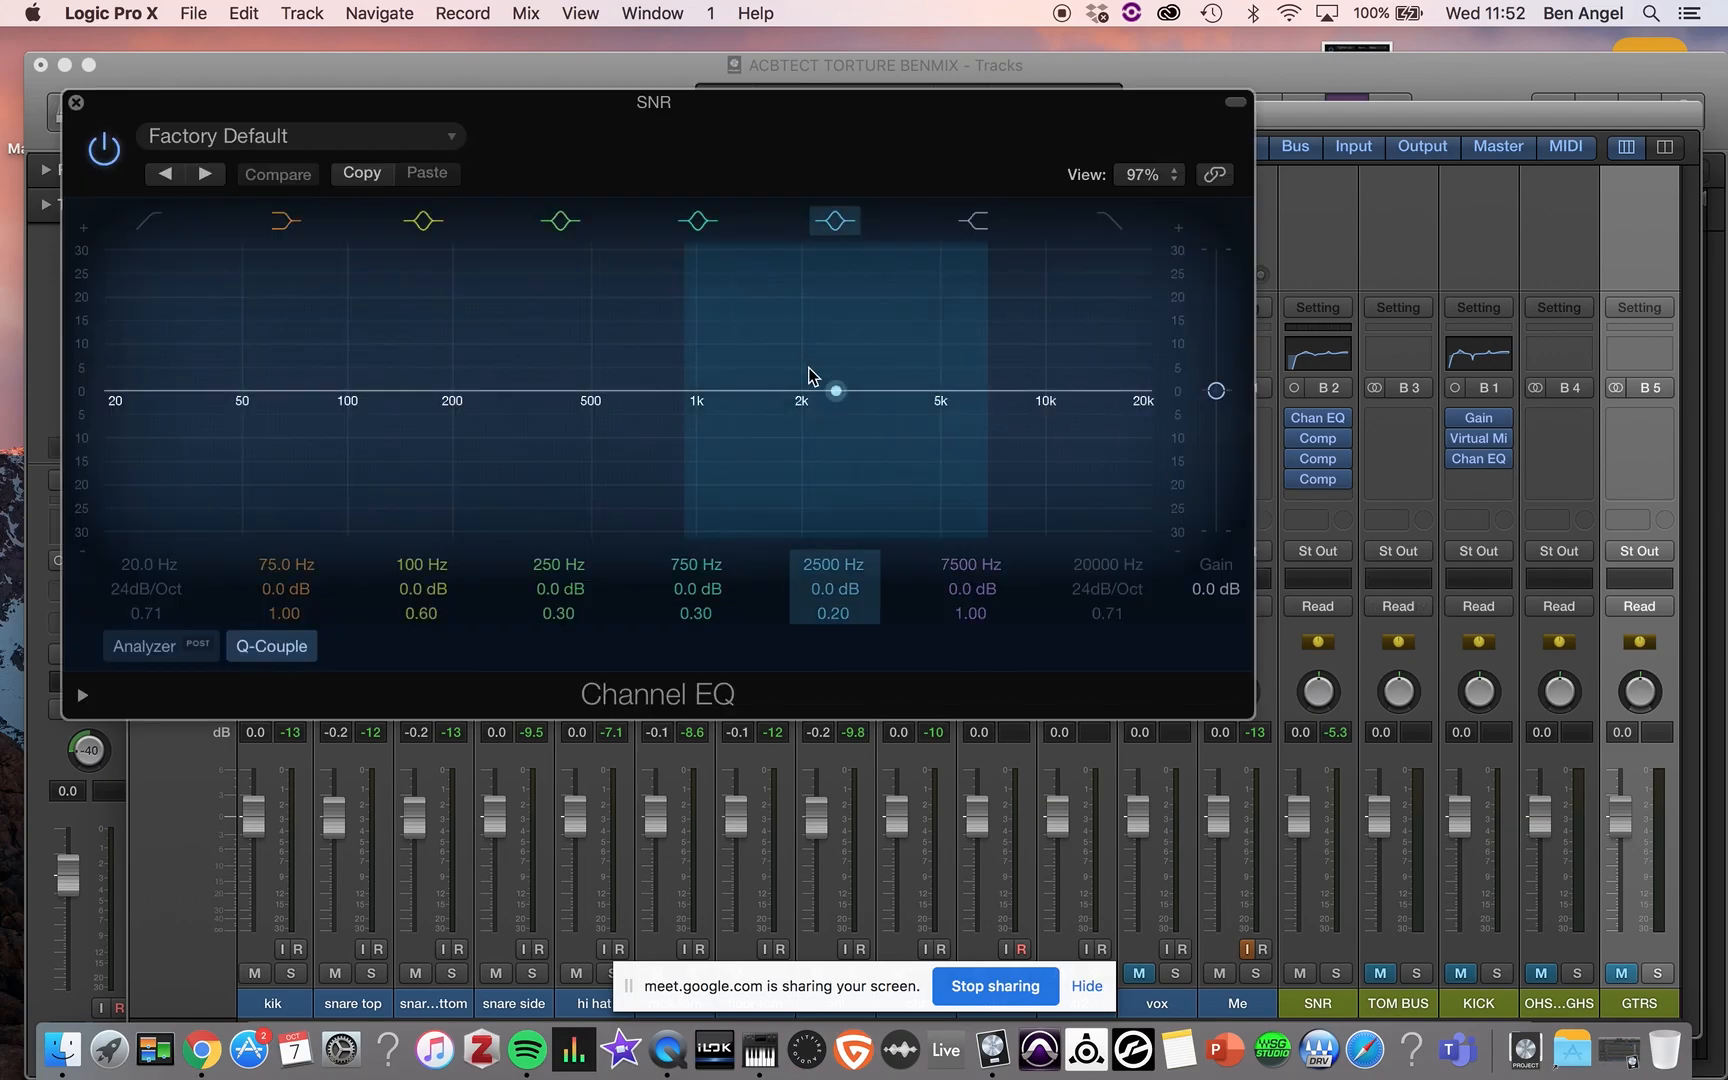
- Add narrow cuts at 4850 Hz (-15.5 dB, Q 5.90) and 1040 Hz (-13 dB, Q 85) in the new EQ and compare it bypassed
{"action": "left_click_drag", "start_coordinate": [833, 390], "coordinate": [946, 488]}
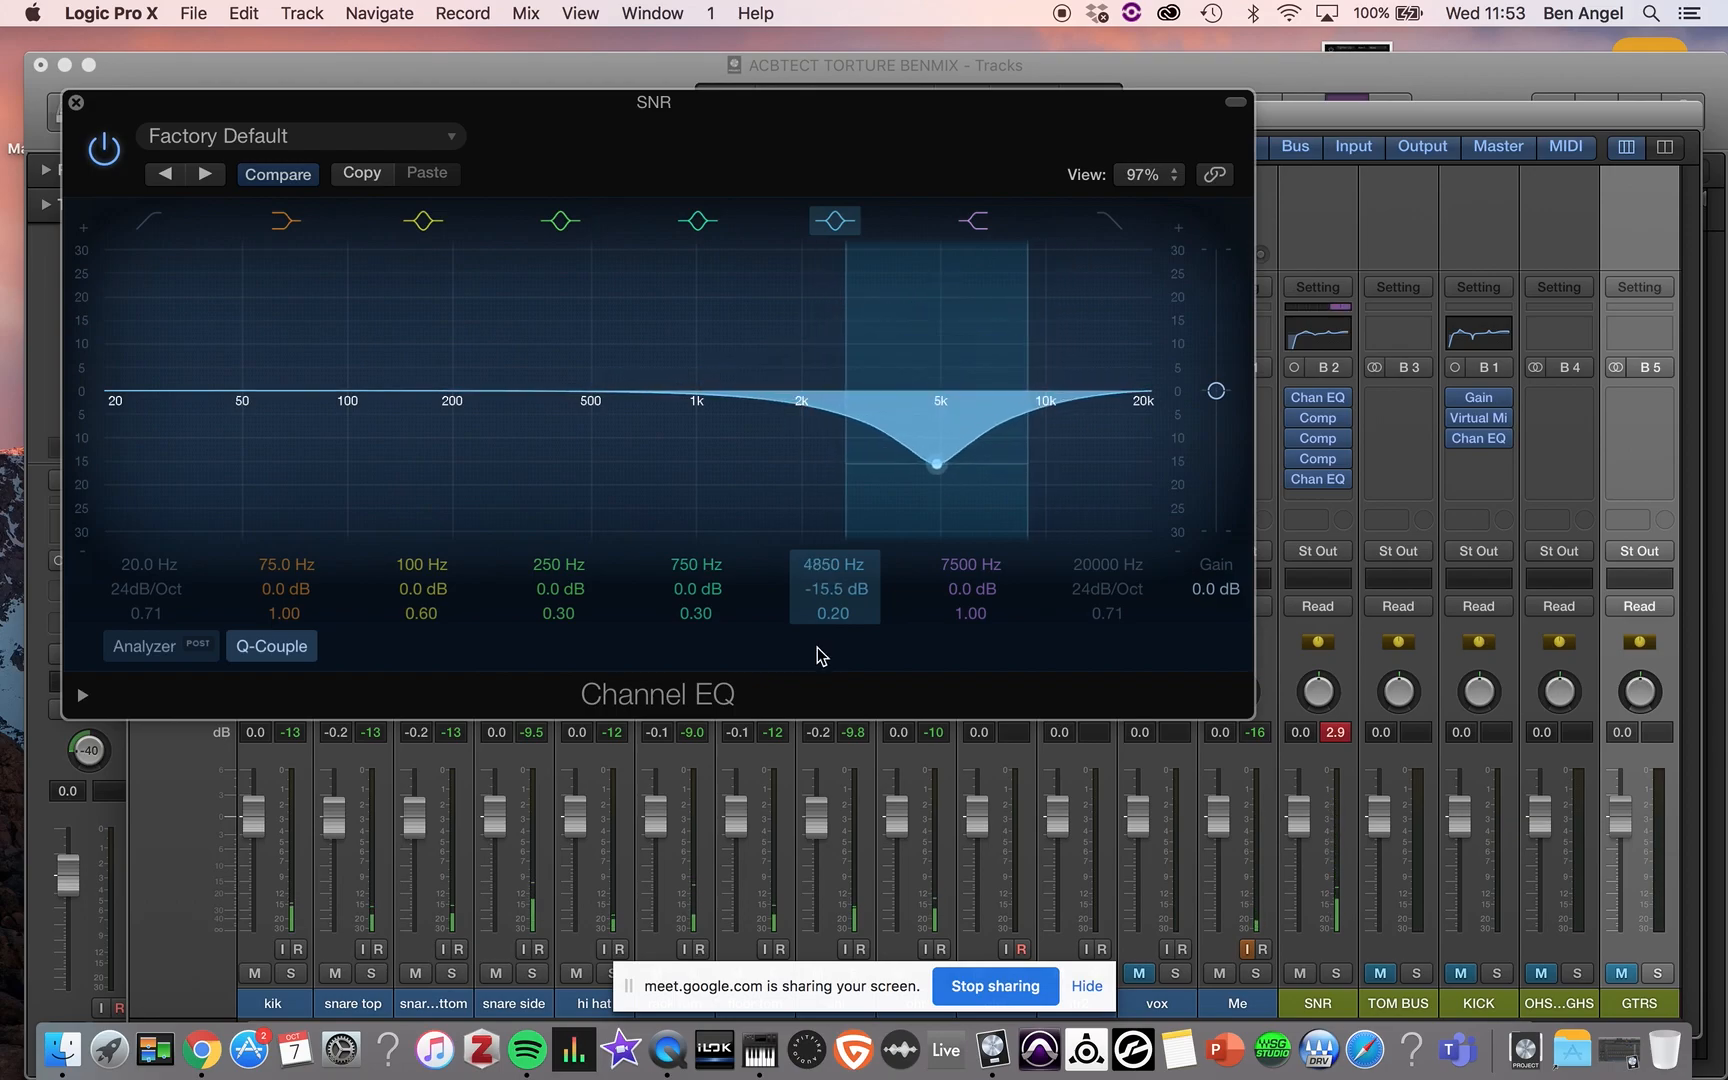
{"action": "mouse_move", "coordinate": [833, 613]}
{"action": "left_mouse_down"}
{"action": "mouse_move", "coordinate": [833, 550]}
{"action": "mouse_move", "coordinate": [833, 585]}
{"action": "left_mouse_up"}
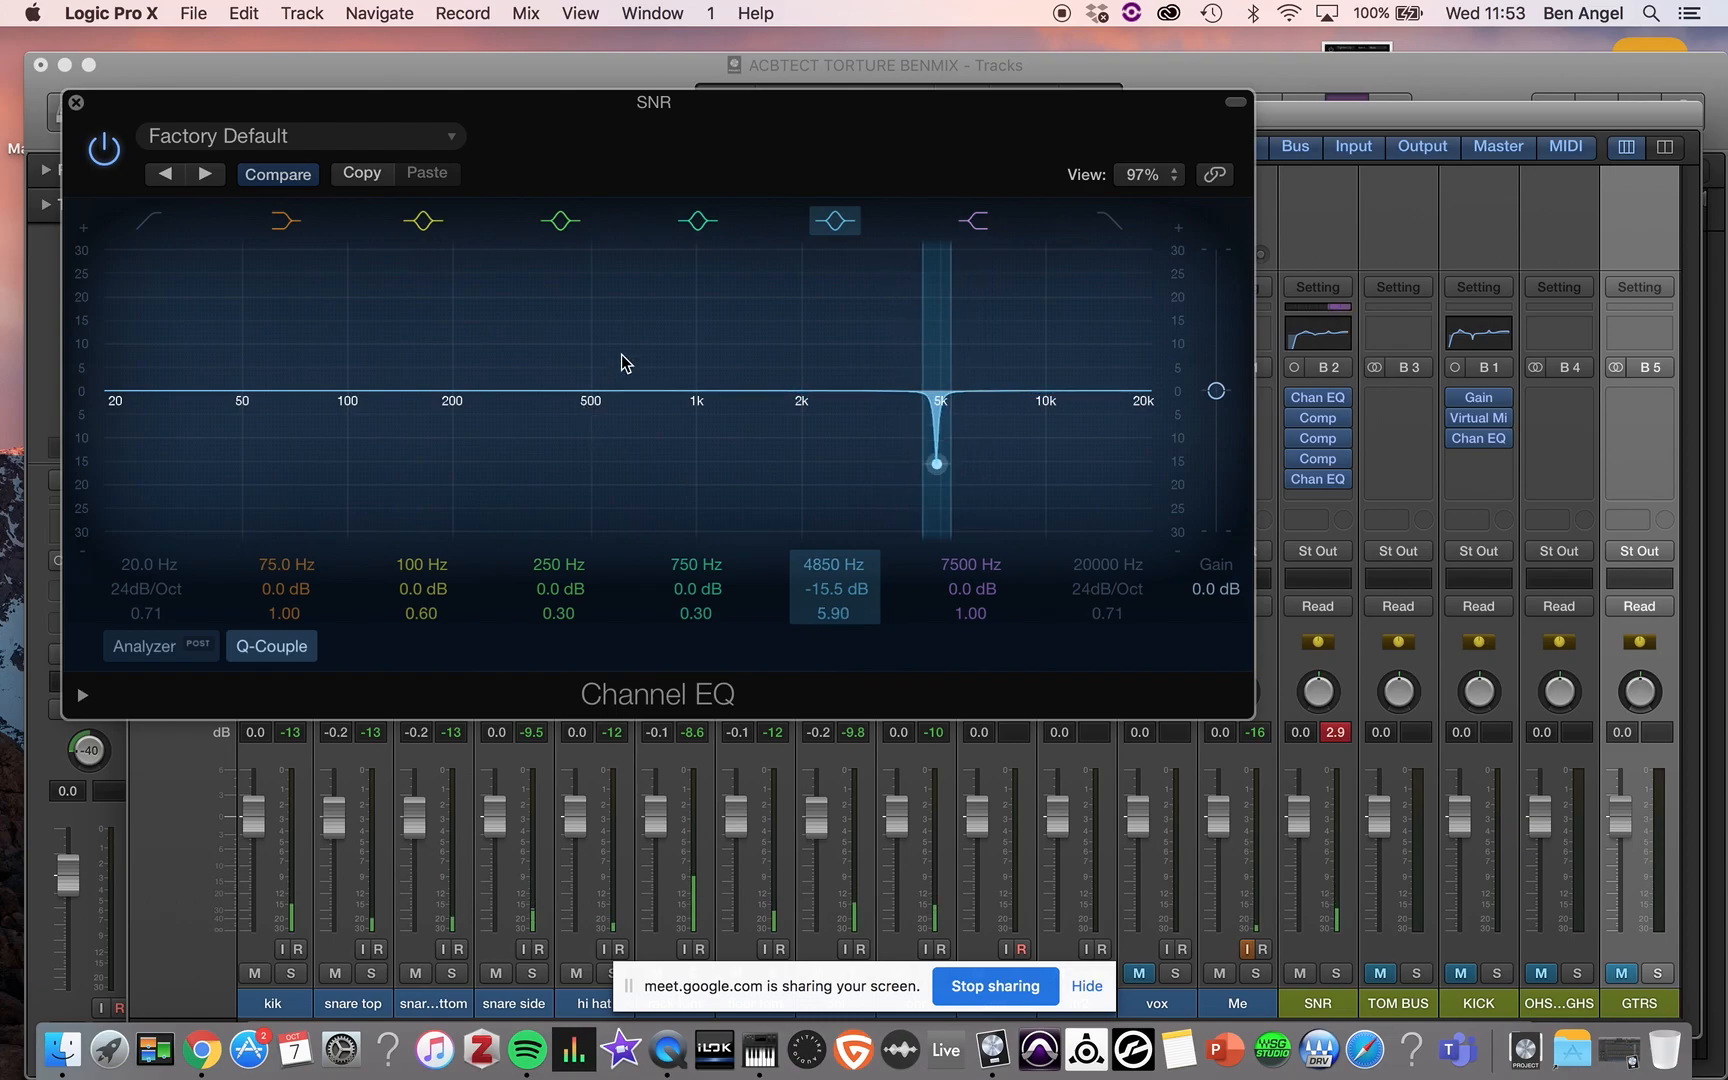
{"action": "left_click_drag", "start_coordinate": [650, 392], "coordinate": [710, 250]}
{"action": "left_click_drag", "start_coordinate": [713, 347], "coordinate": [696, 520]}
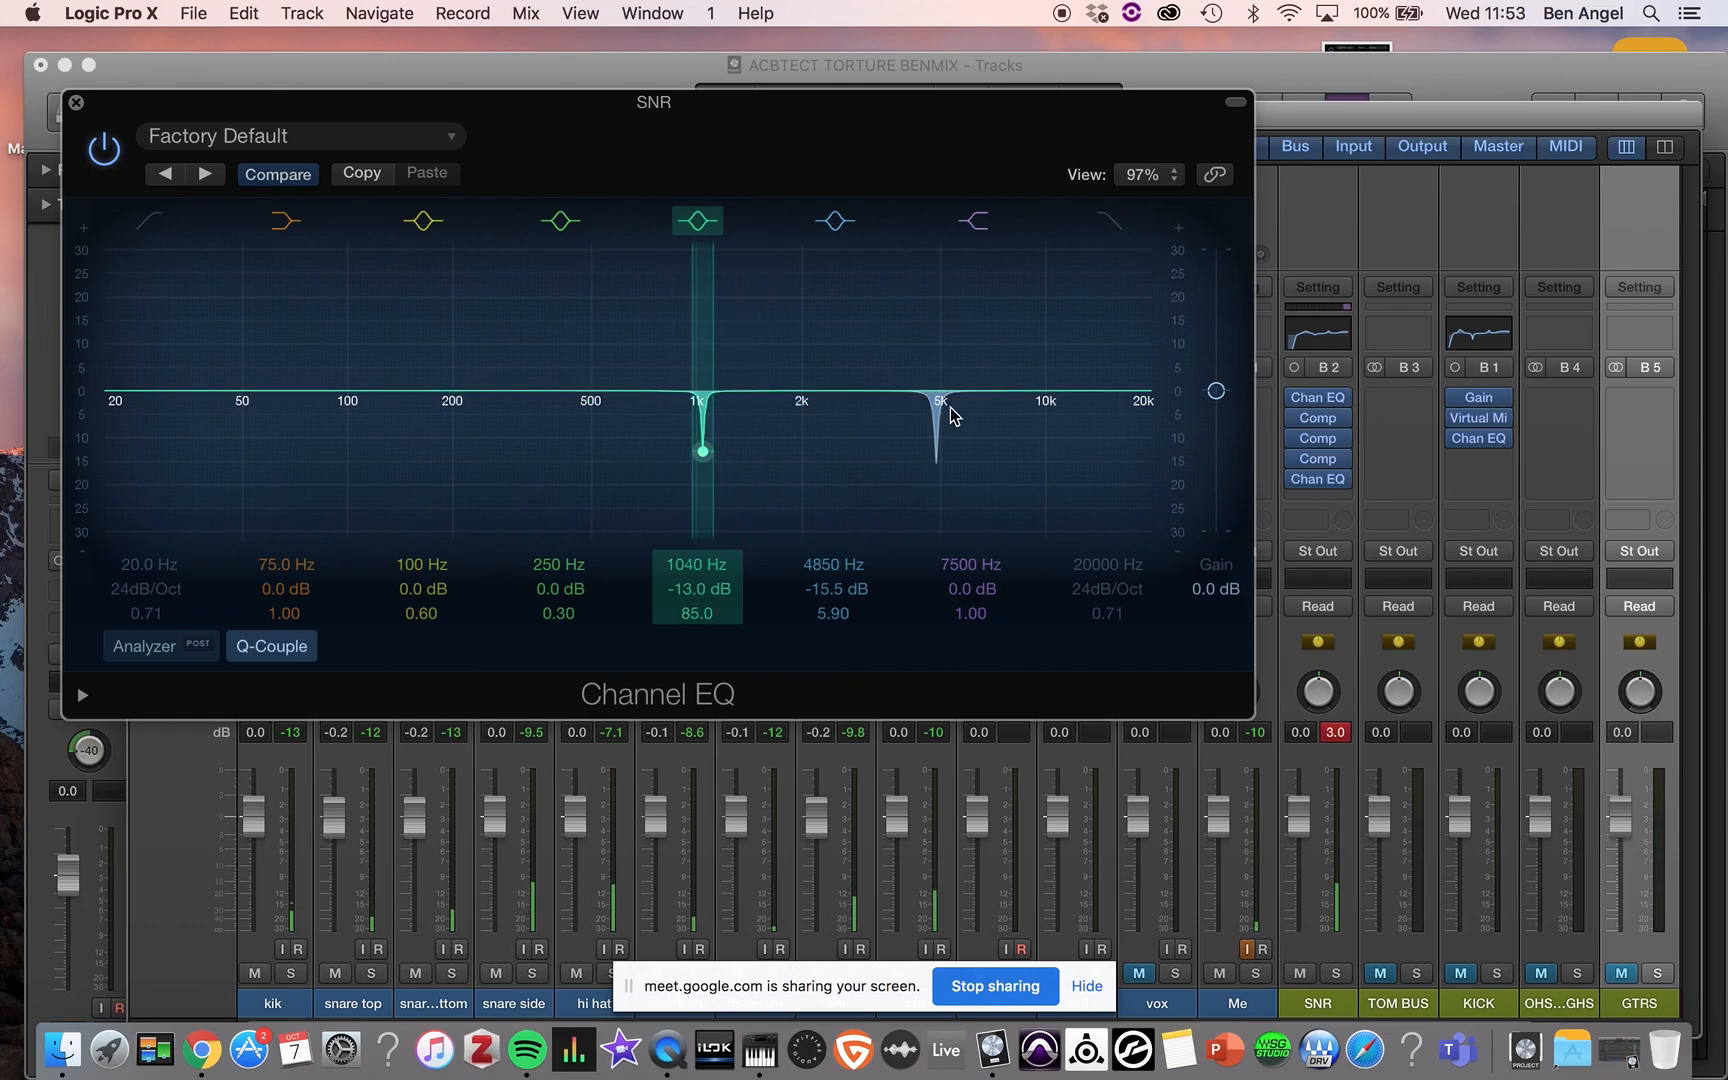
{"action": "left_click", "coordinate": [102, 149]}
{"action": "left_click", "coordinate": [102, 149]}
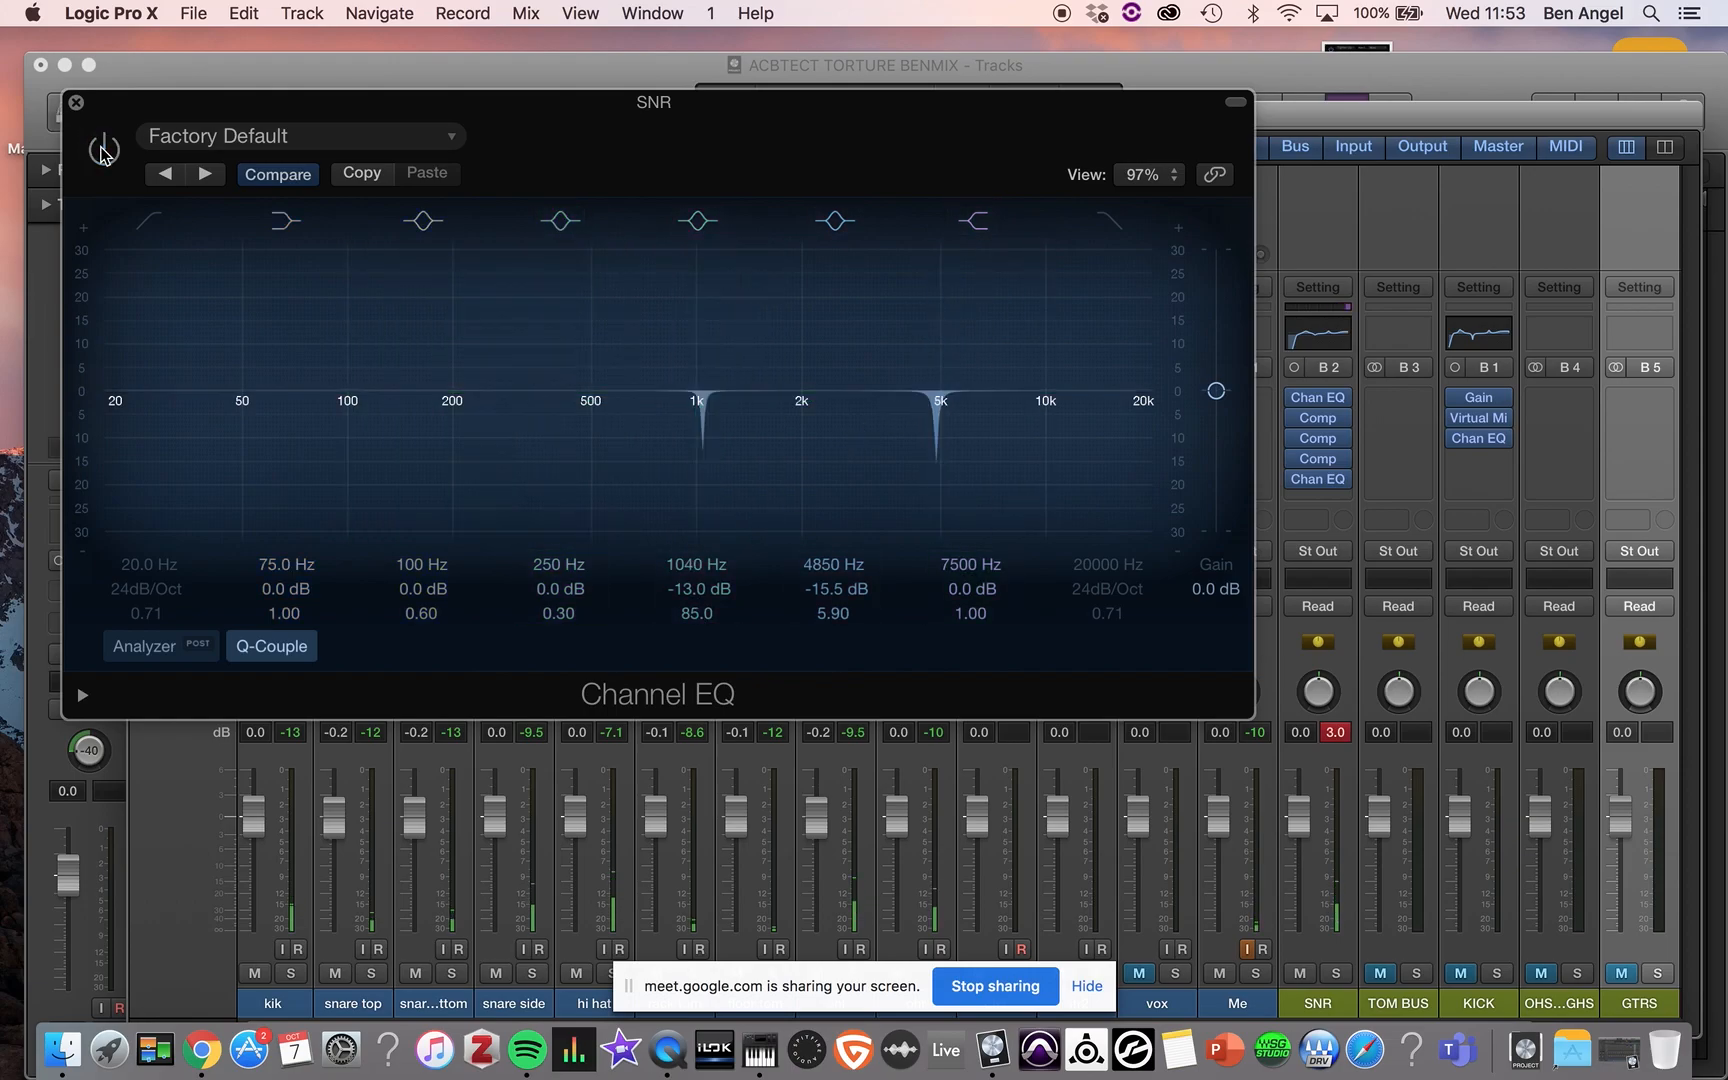
- Re-enable the second SNR Channel EQ, close it, and reset the SNR bus's clip indicator
{"action": "left_click", "coordinate": [102, 149]}
{"action": "left_click", "coordinate": [75, 102]}
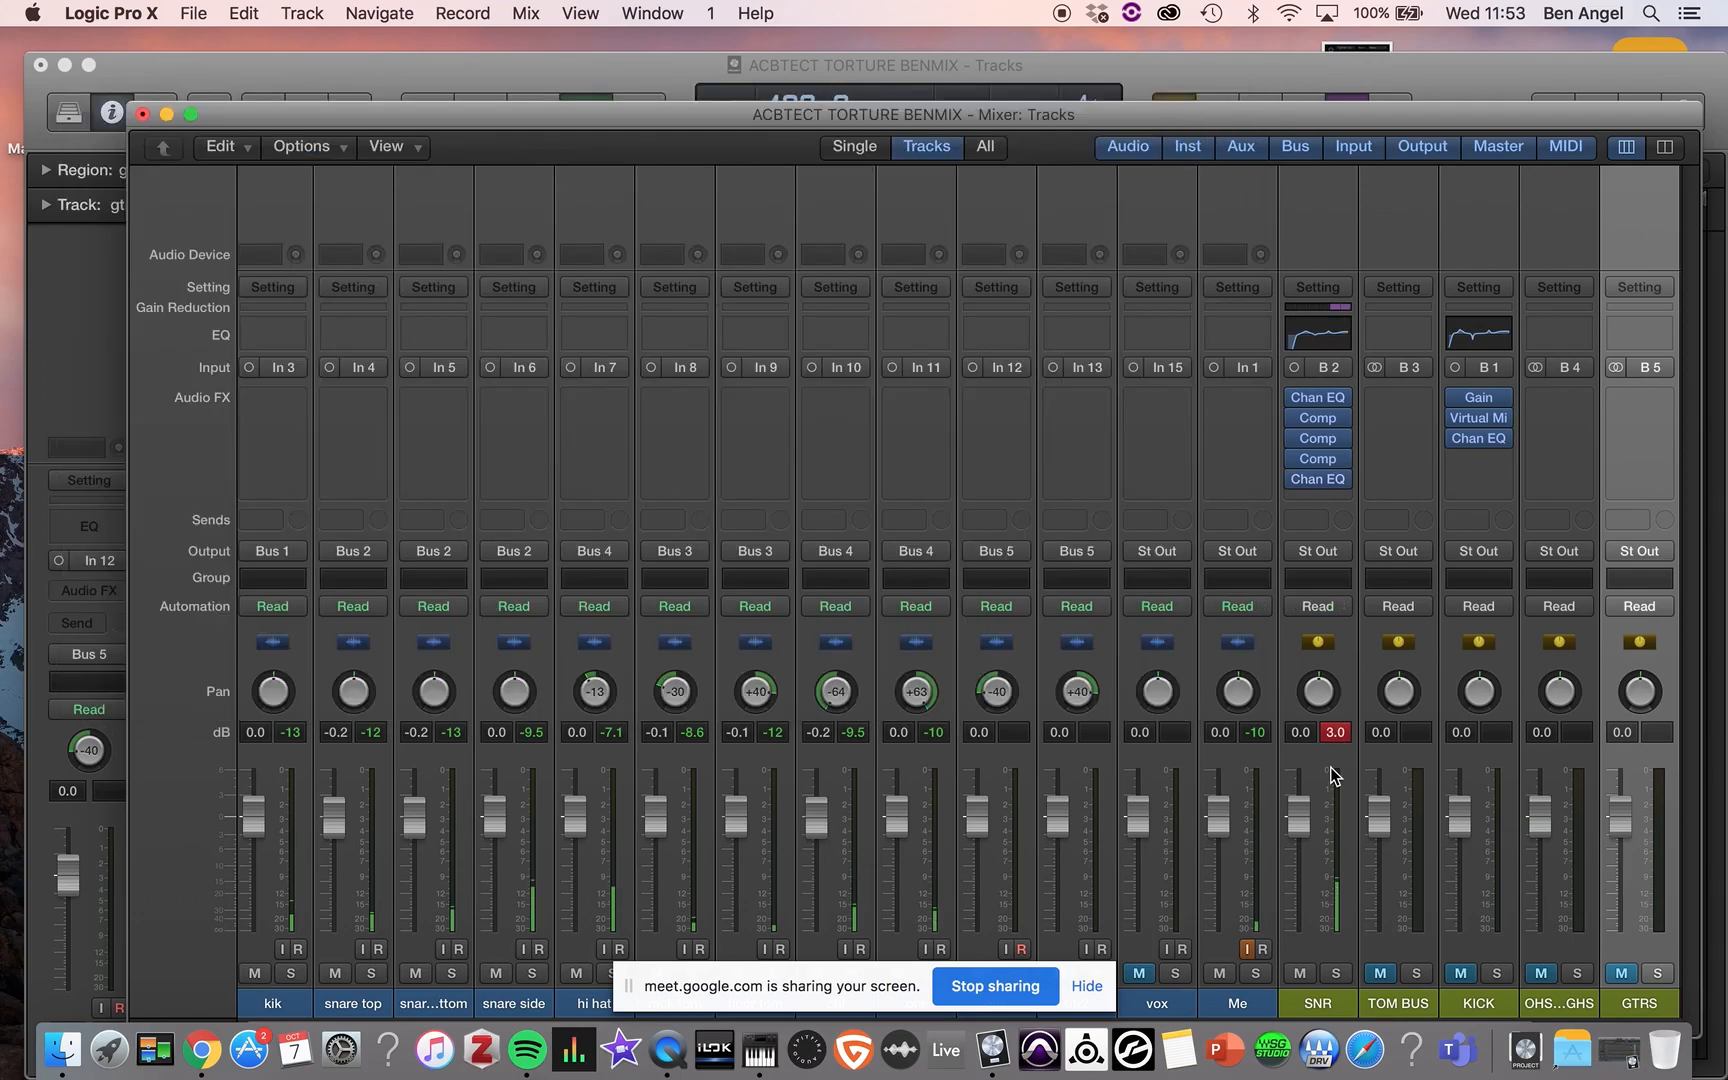
{"action": "left_click", "coordinate": [1334, 732]}
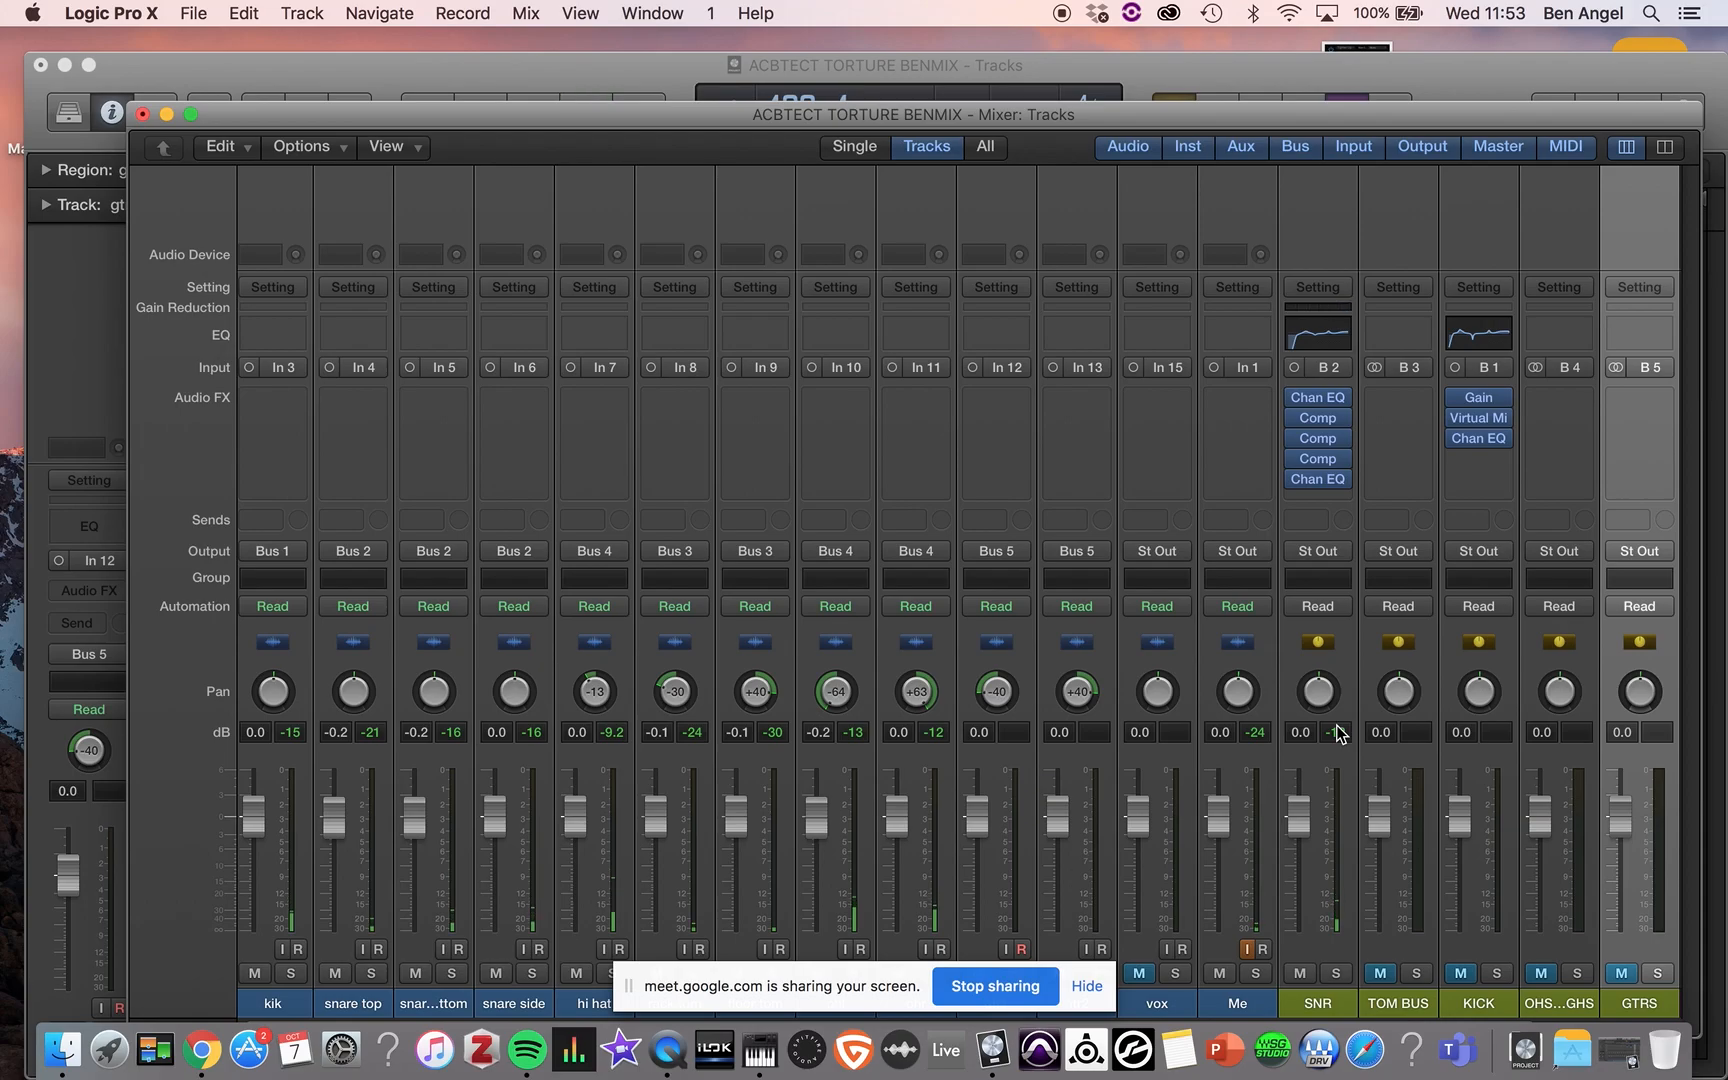
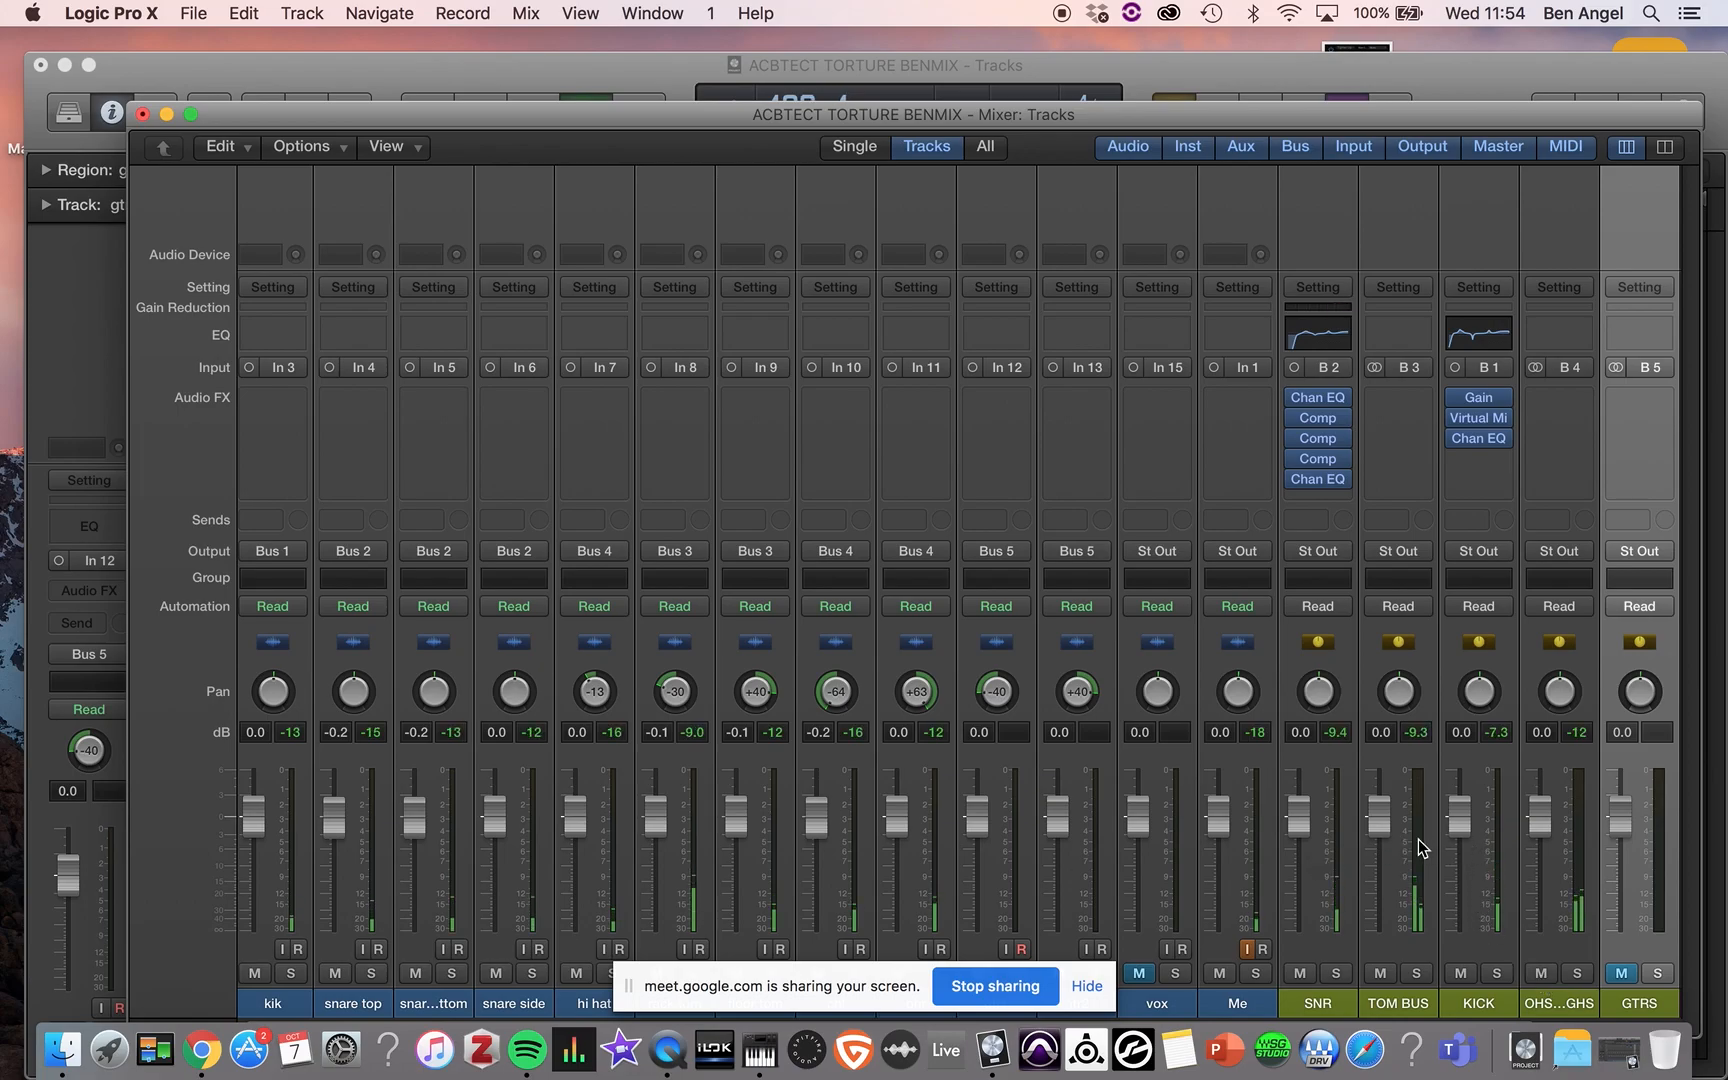
- Lower the TOM BUS fader to -3.9 dB
{"action": "mouse_move", "coordinate": [1381, 824]}
{"action": "left_mouse_down"}
{"action": "mouse_move", "coordinate": [1381, 844]}
{"action": "mouse_move", "coordinate": [1456, 815]}
{"action": "mouse_move", "coordinate": [1385, 858]}
{"action": "left_mouse_up"}
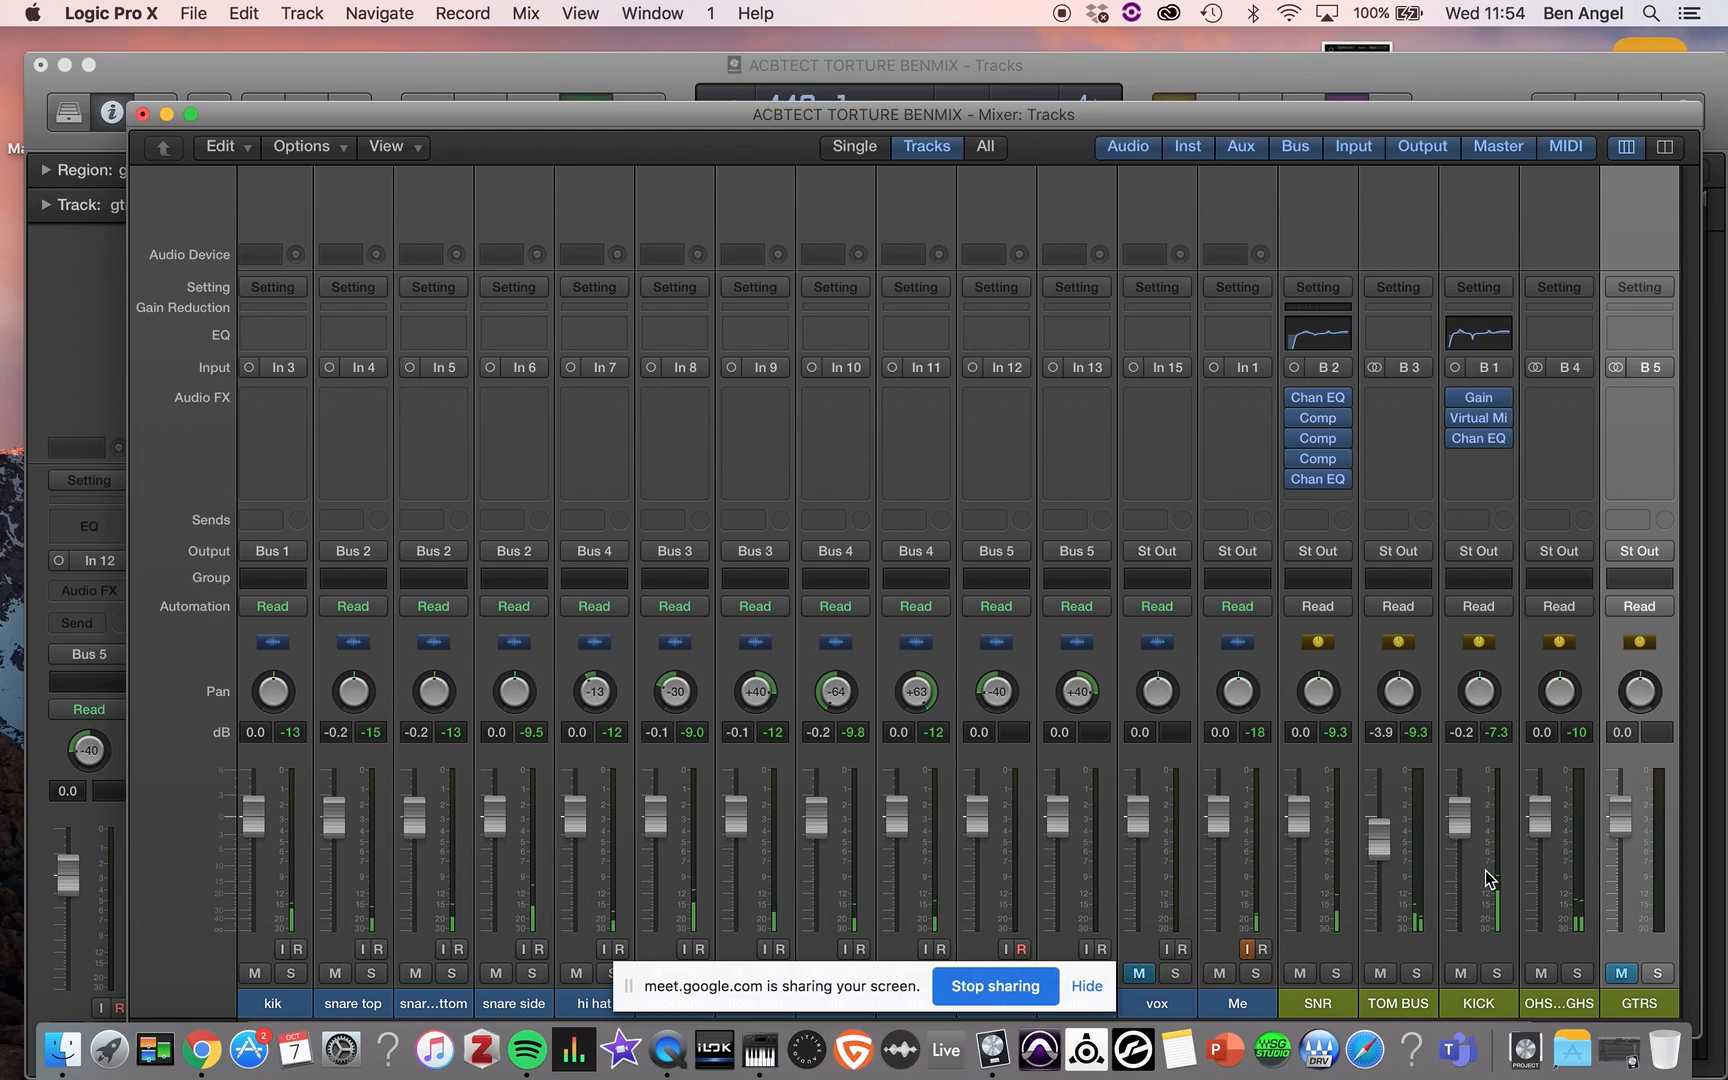
- Compare the KICK and SNR buses with all their plug-ins bypassed and active, and mute the TOM BUS
{"action": "mouse_move", "coordinate": [1474, 430]}
{"action": "left_click", "coordinate": [1456, 397]}
{"action": "left_click", "coordinate": [1456, 418]}
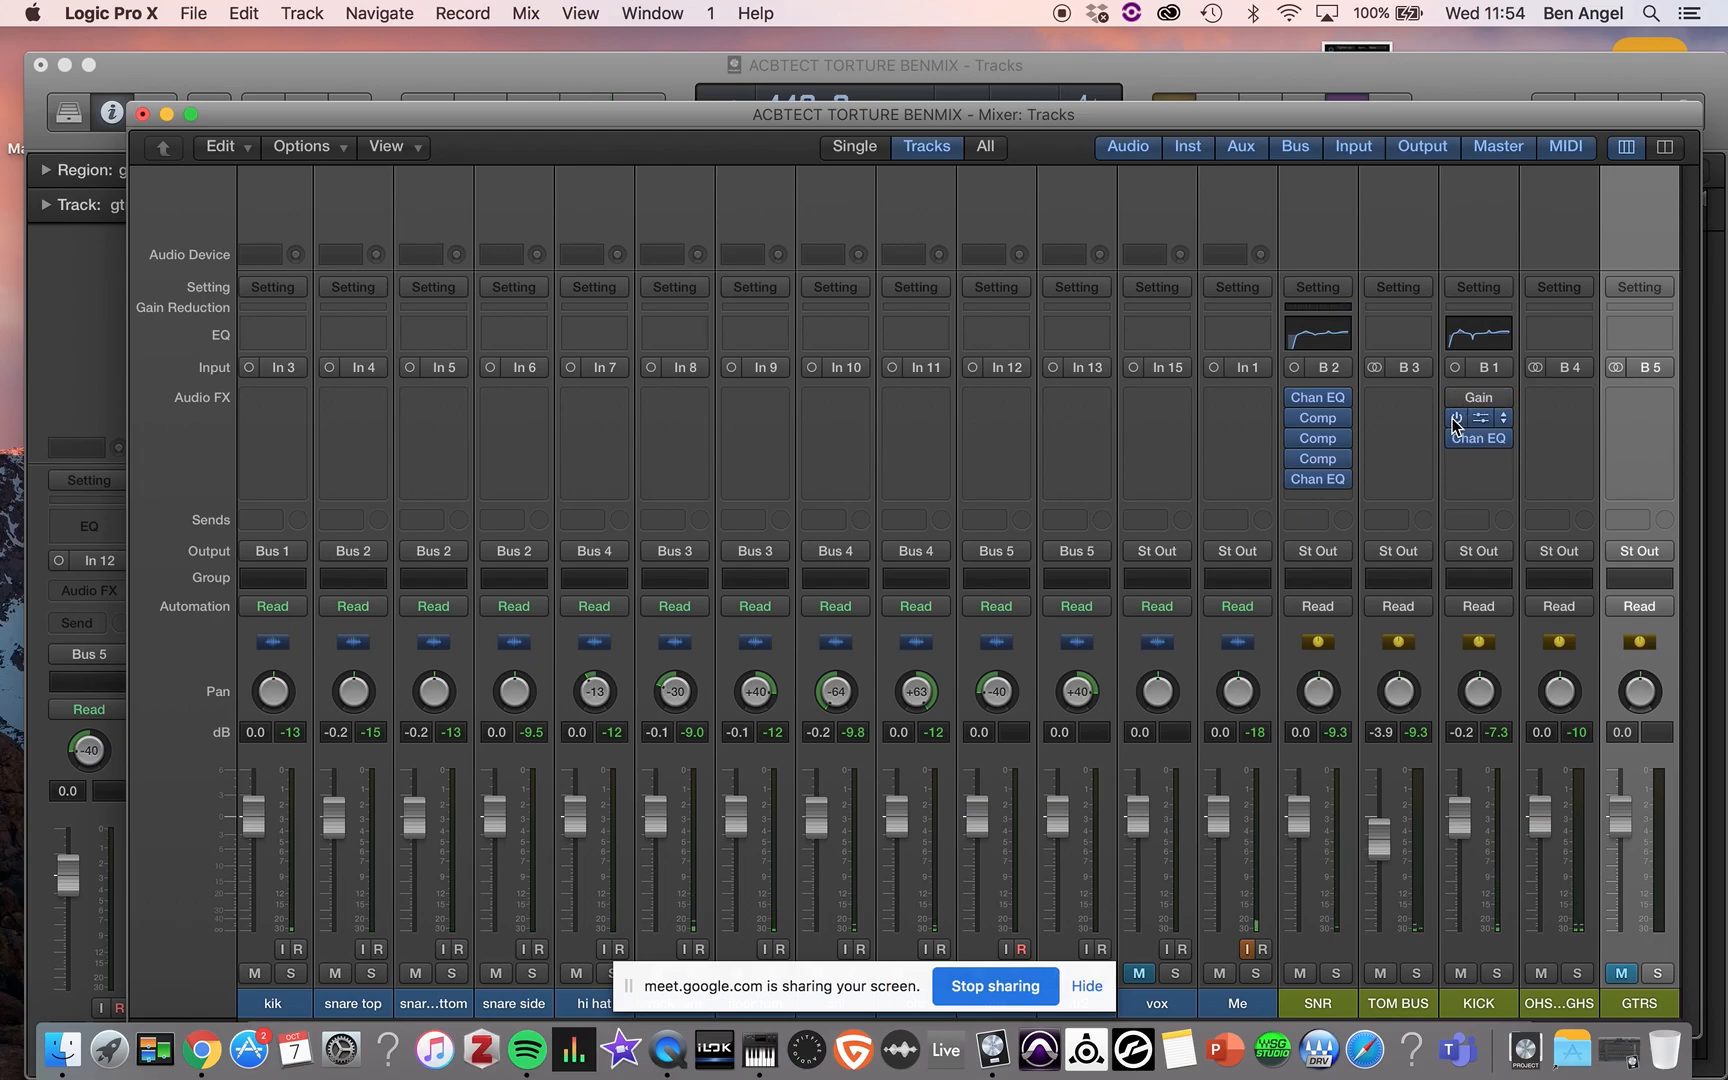
{"action": "left_click", "coordinate": [1454, 438]}
{"action": "left_click_drag", "start_coordinate": [1290, 398], "coordinate": [1282, 498]}
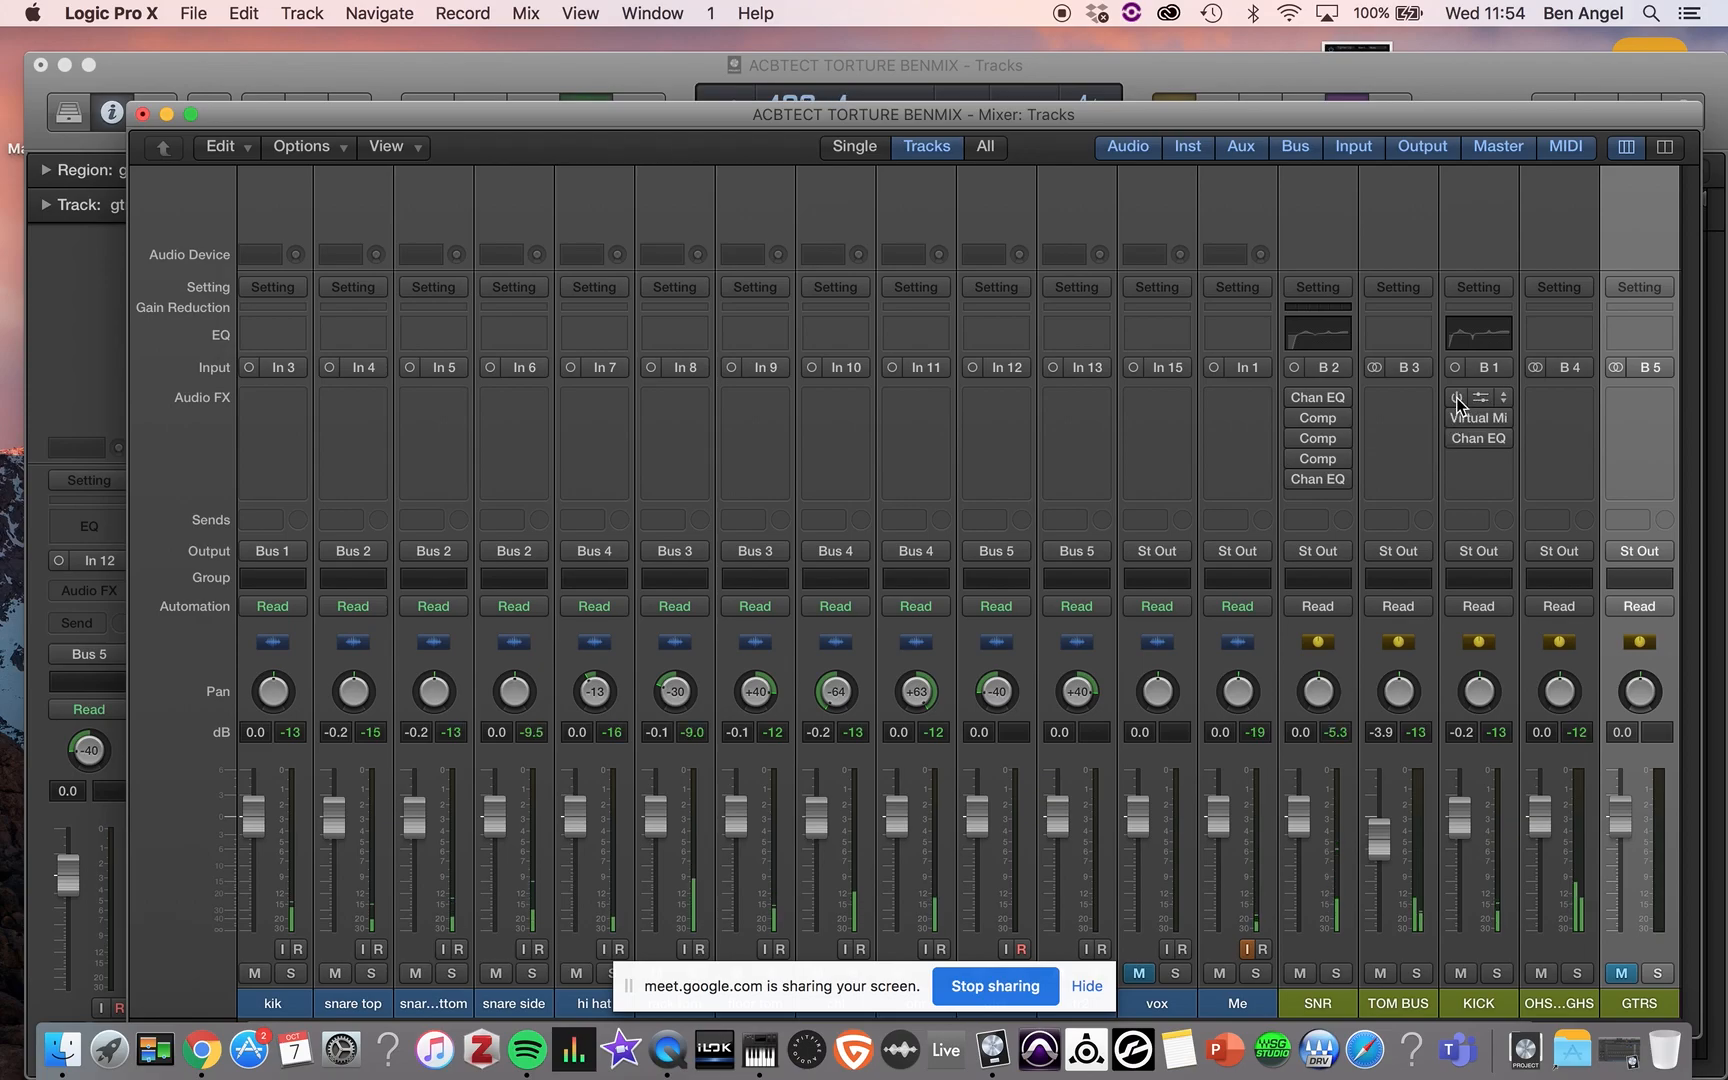
{"action": "left_click", "coordinate": [1380, 973]}
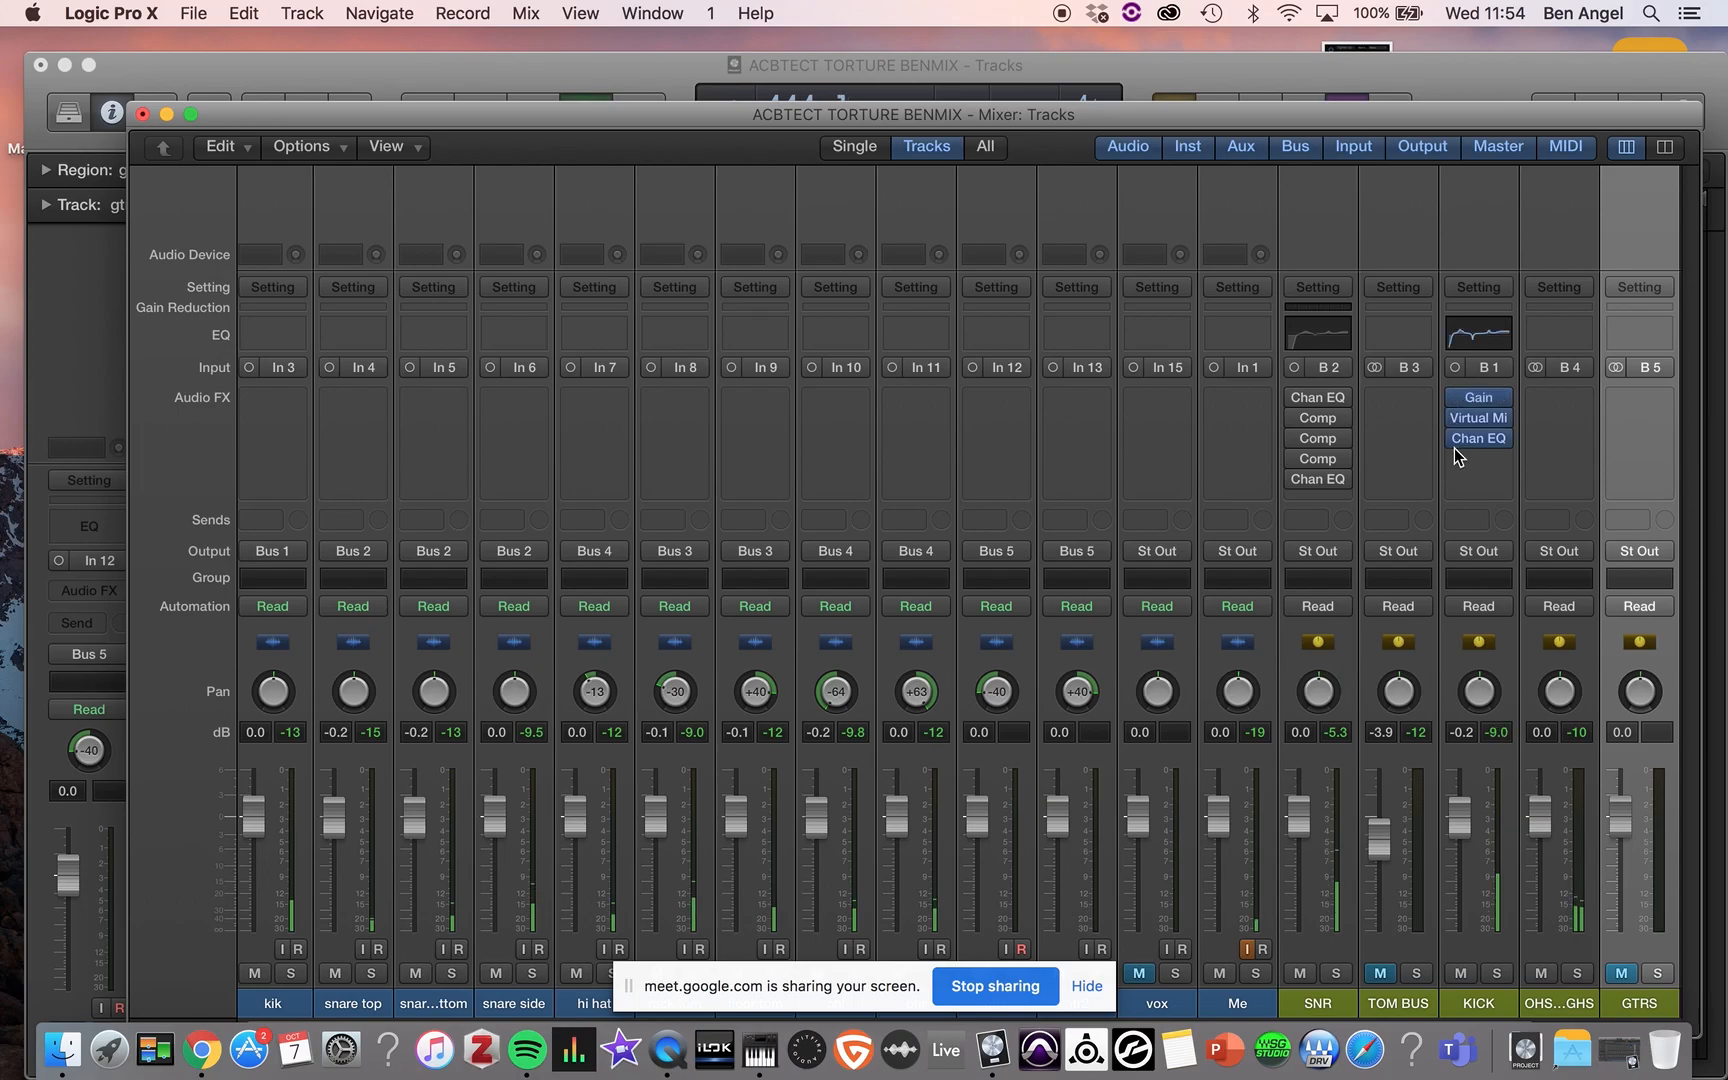
{"action": "left_click_drag", "start_coordinate": [1293, 397], "coordinate": [1297, 491]}
- Open the third SNR compressor, raise its make-up gain slightly, and close it
{"action": "left_click", "coordinate": [1320, 458]}
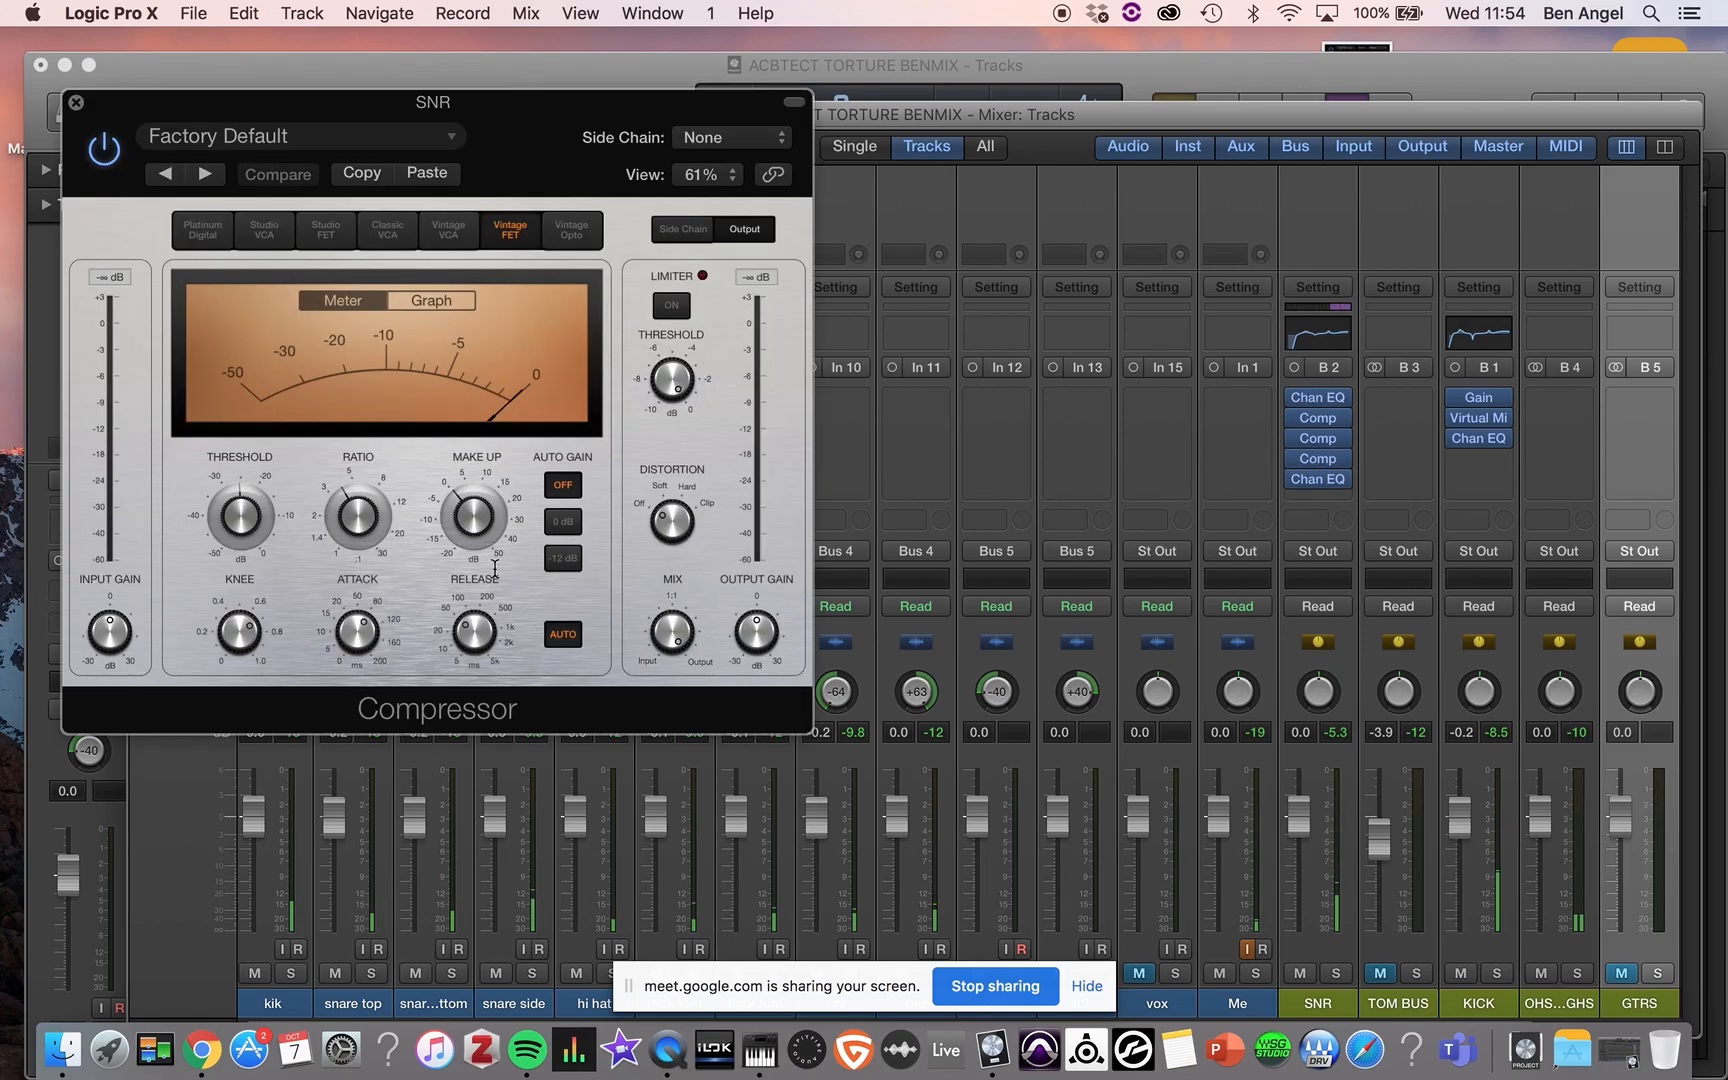
{"action": "left_click_drag", "start_coordinate": [466, 515], "coordinate": [466, 495]}
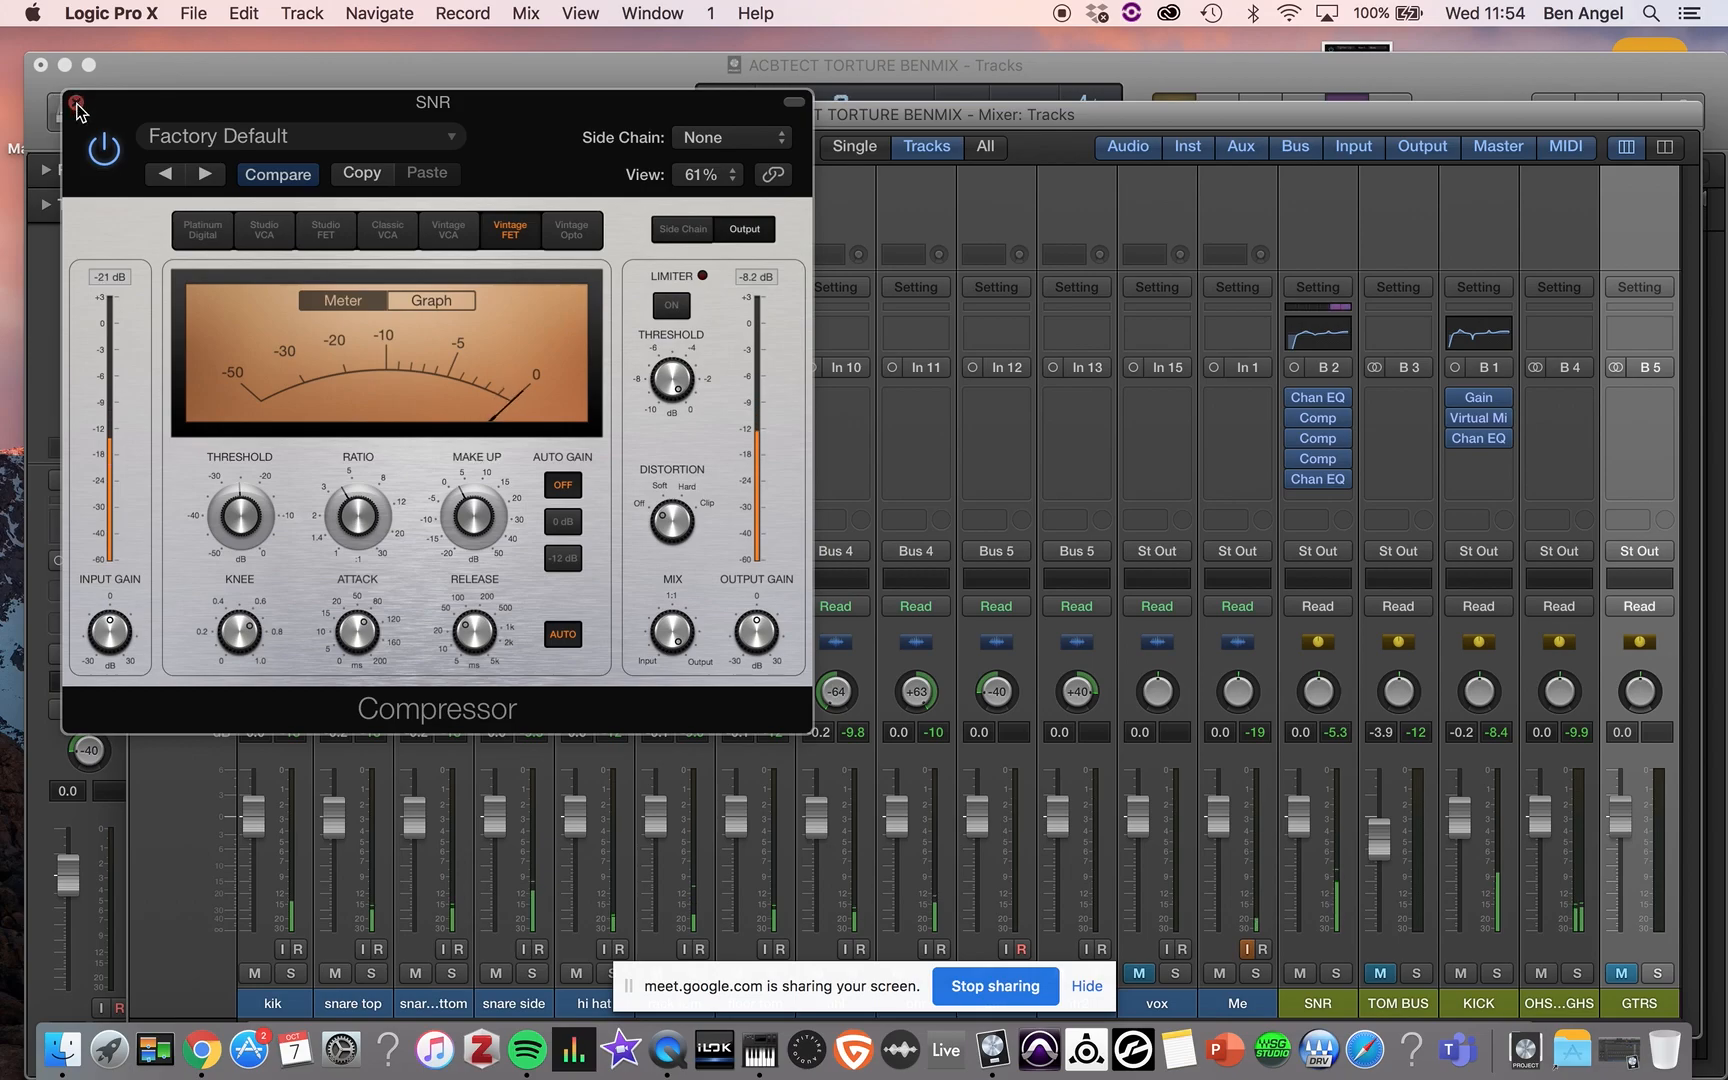
{"action": "key", "text": "super+w"}
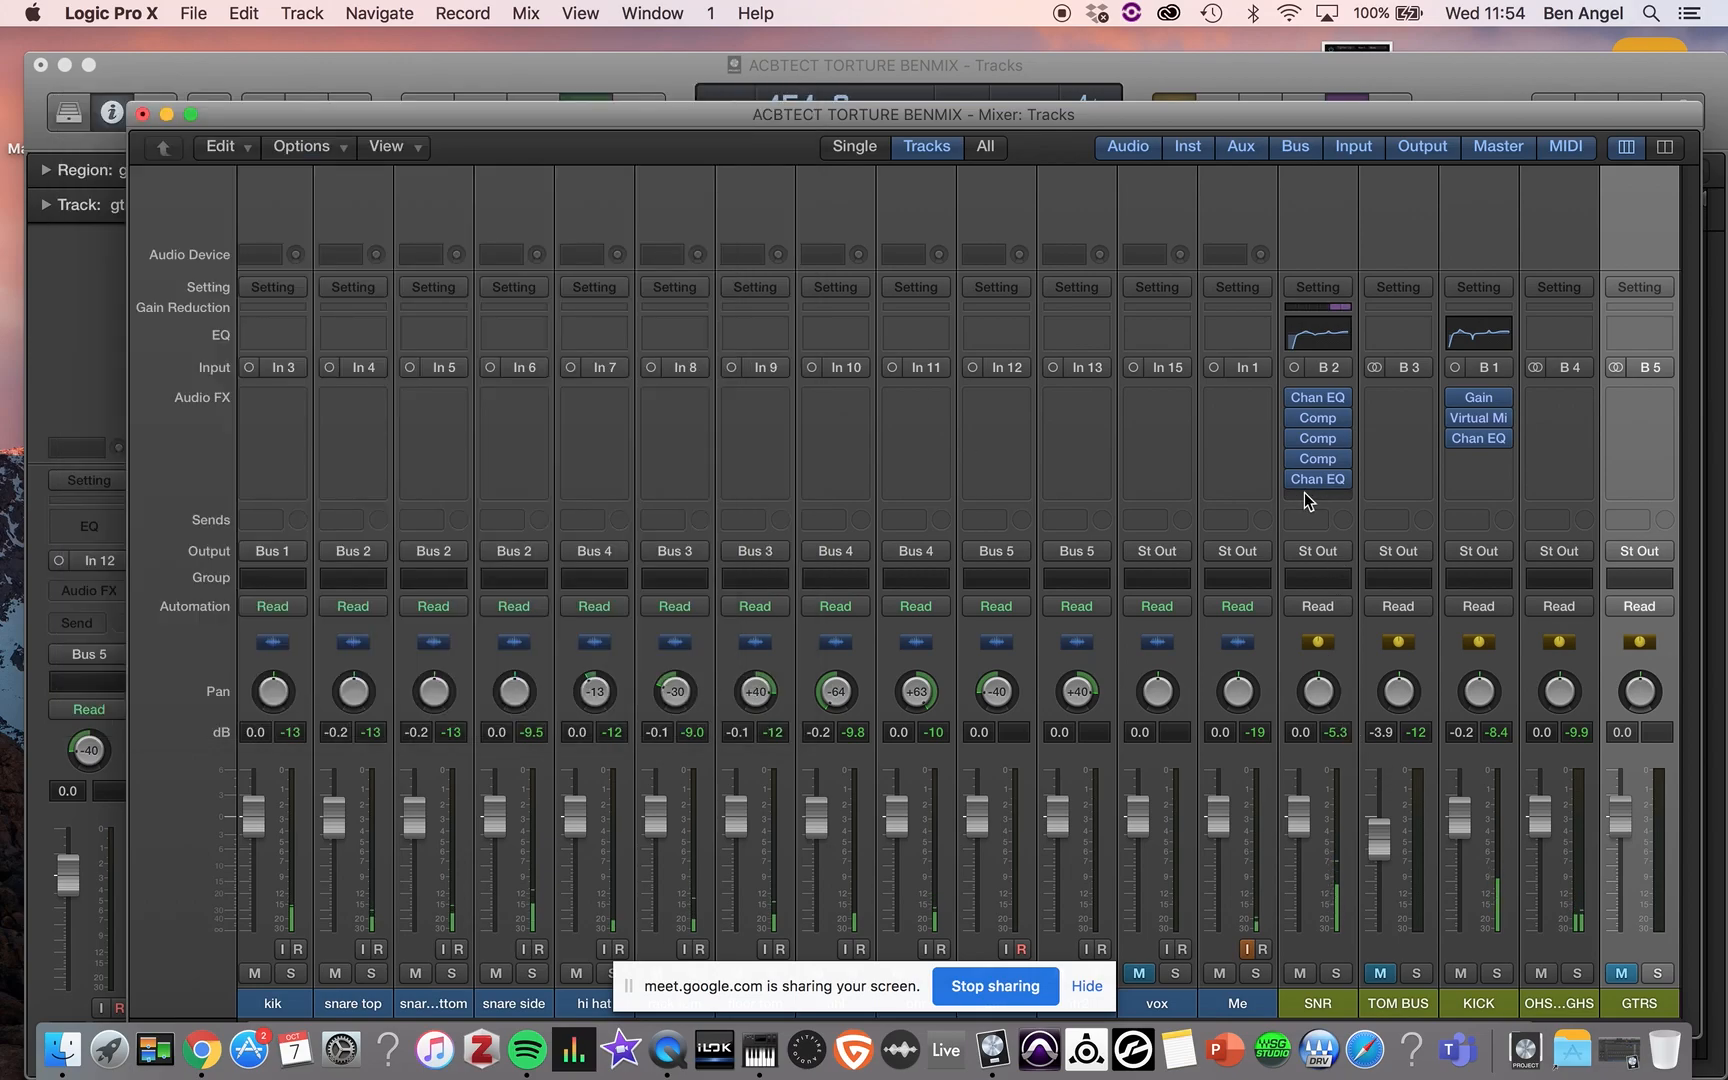
- Insert a mono Compressor below the Channel EQ on the KICK bus
{"action": "mouse_move", "coordinate": [1296, 460]}
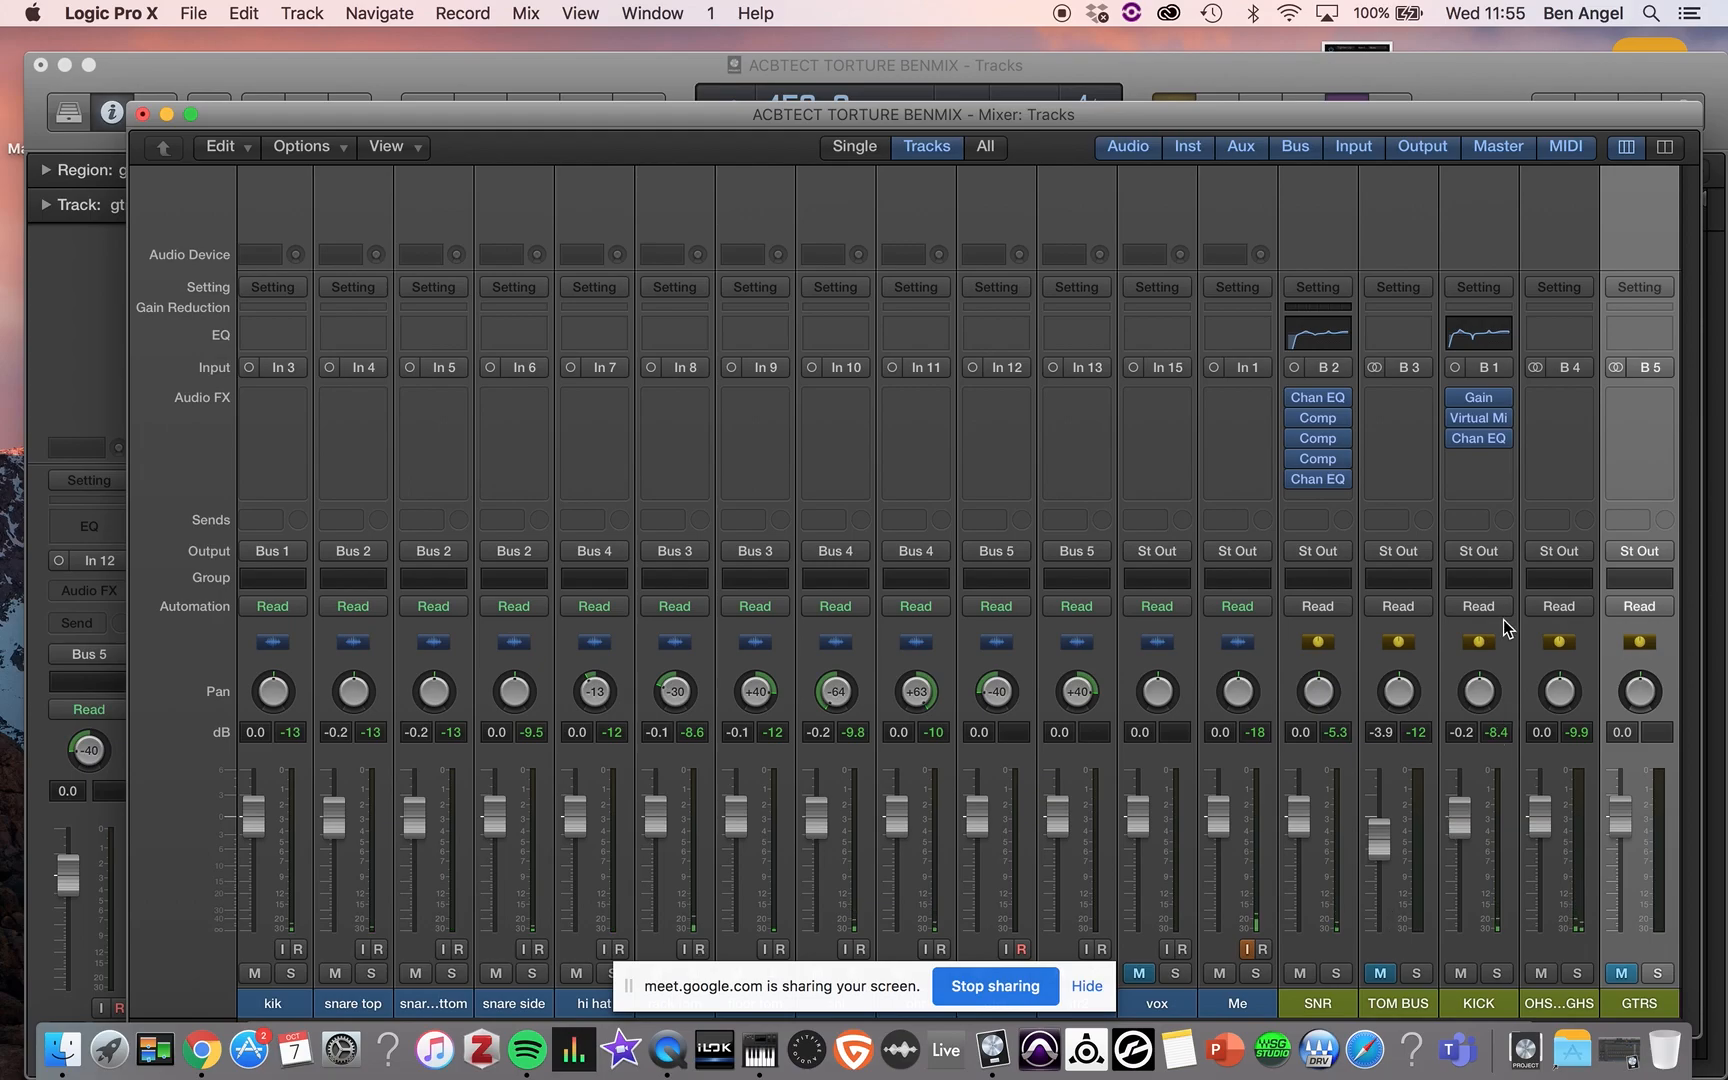
{"action": "left_click", "coordinate": [1497, 465]}
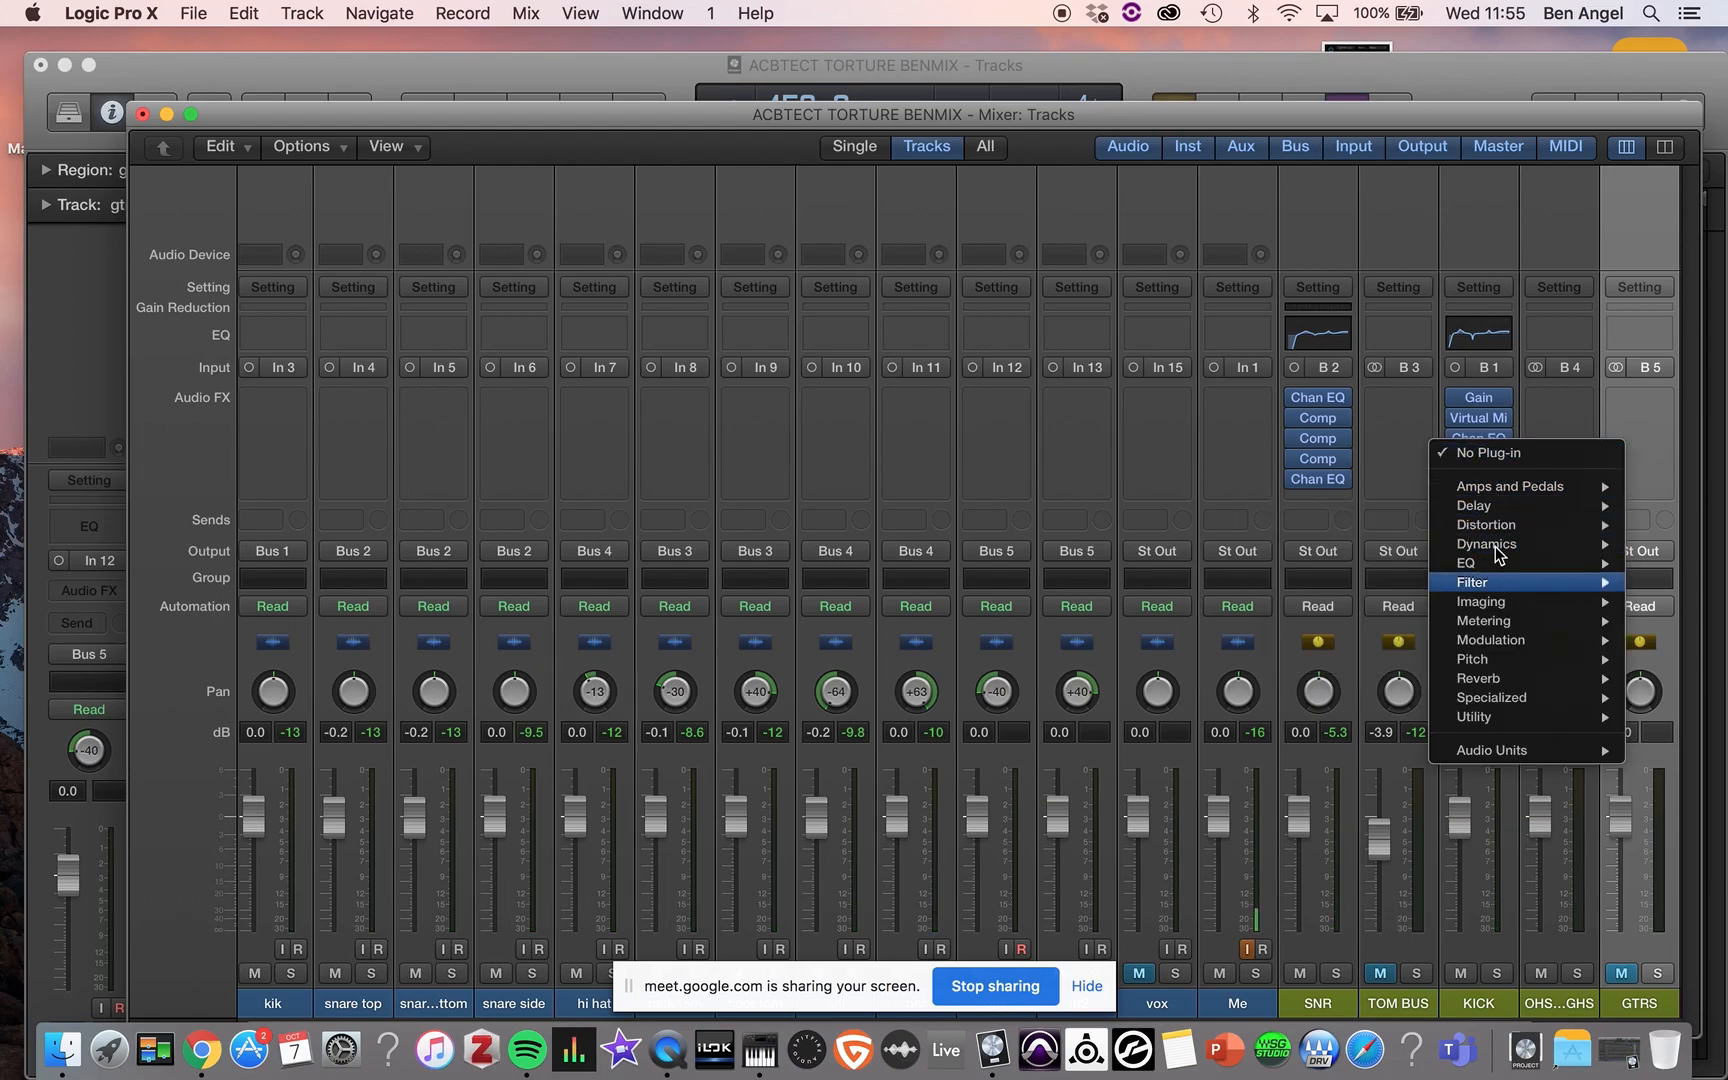
{"action": "mouse_move", "coordinate": [1505, 550]}
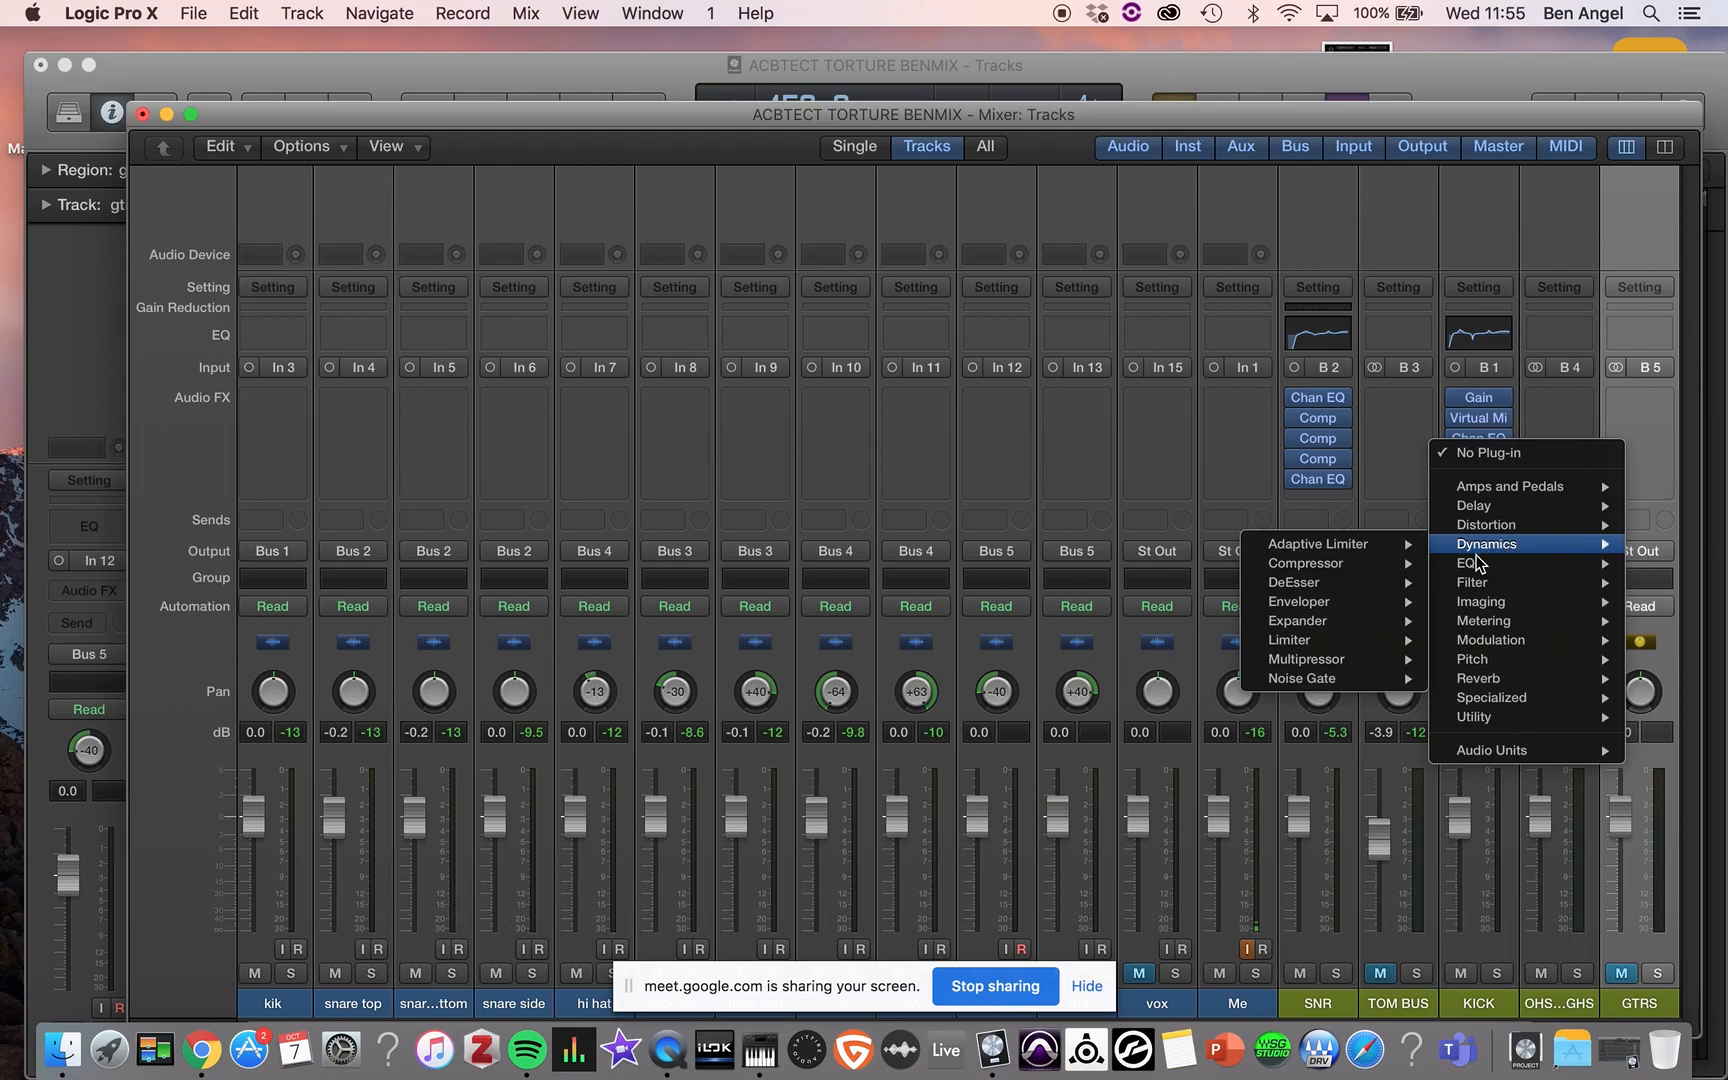
{"action": "mouse_move", "coordinate": [1366, 577]}
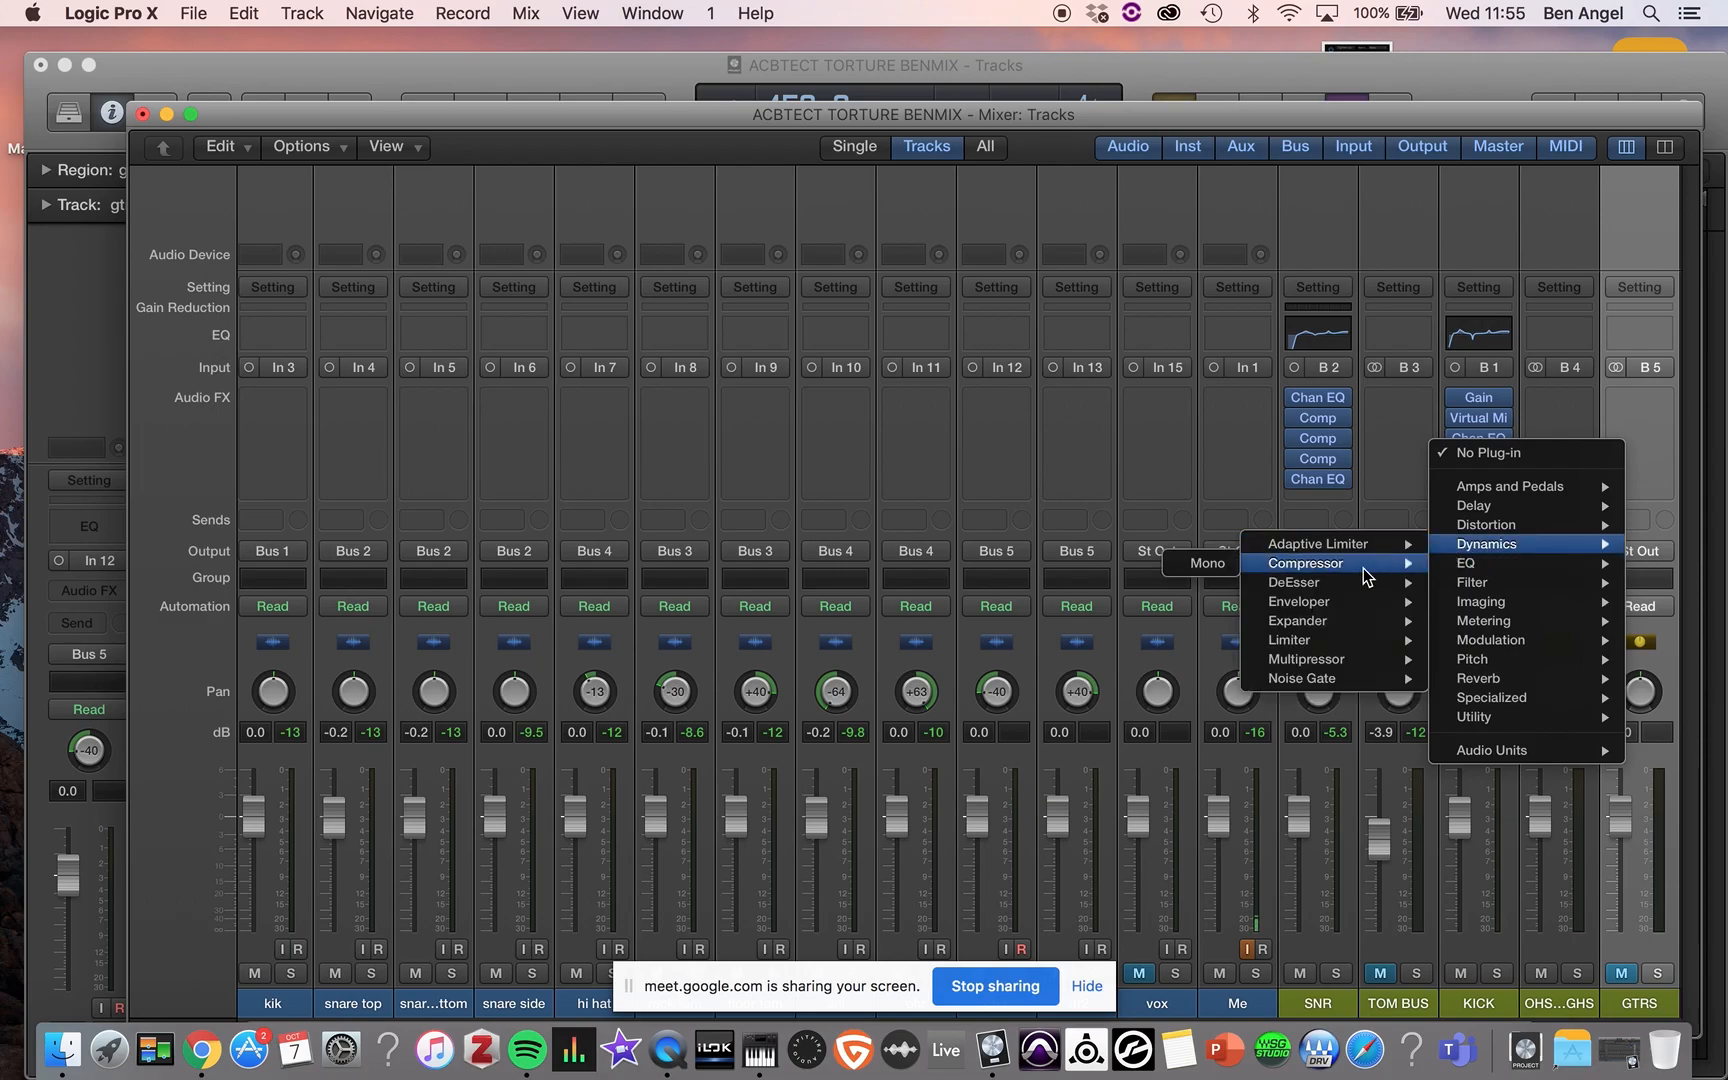
{"action": "left_click", "coordinate": [1208, 564]}
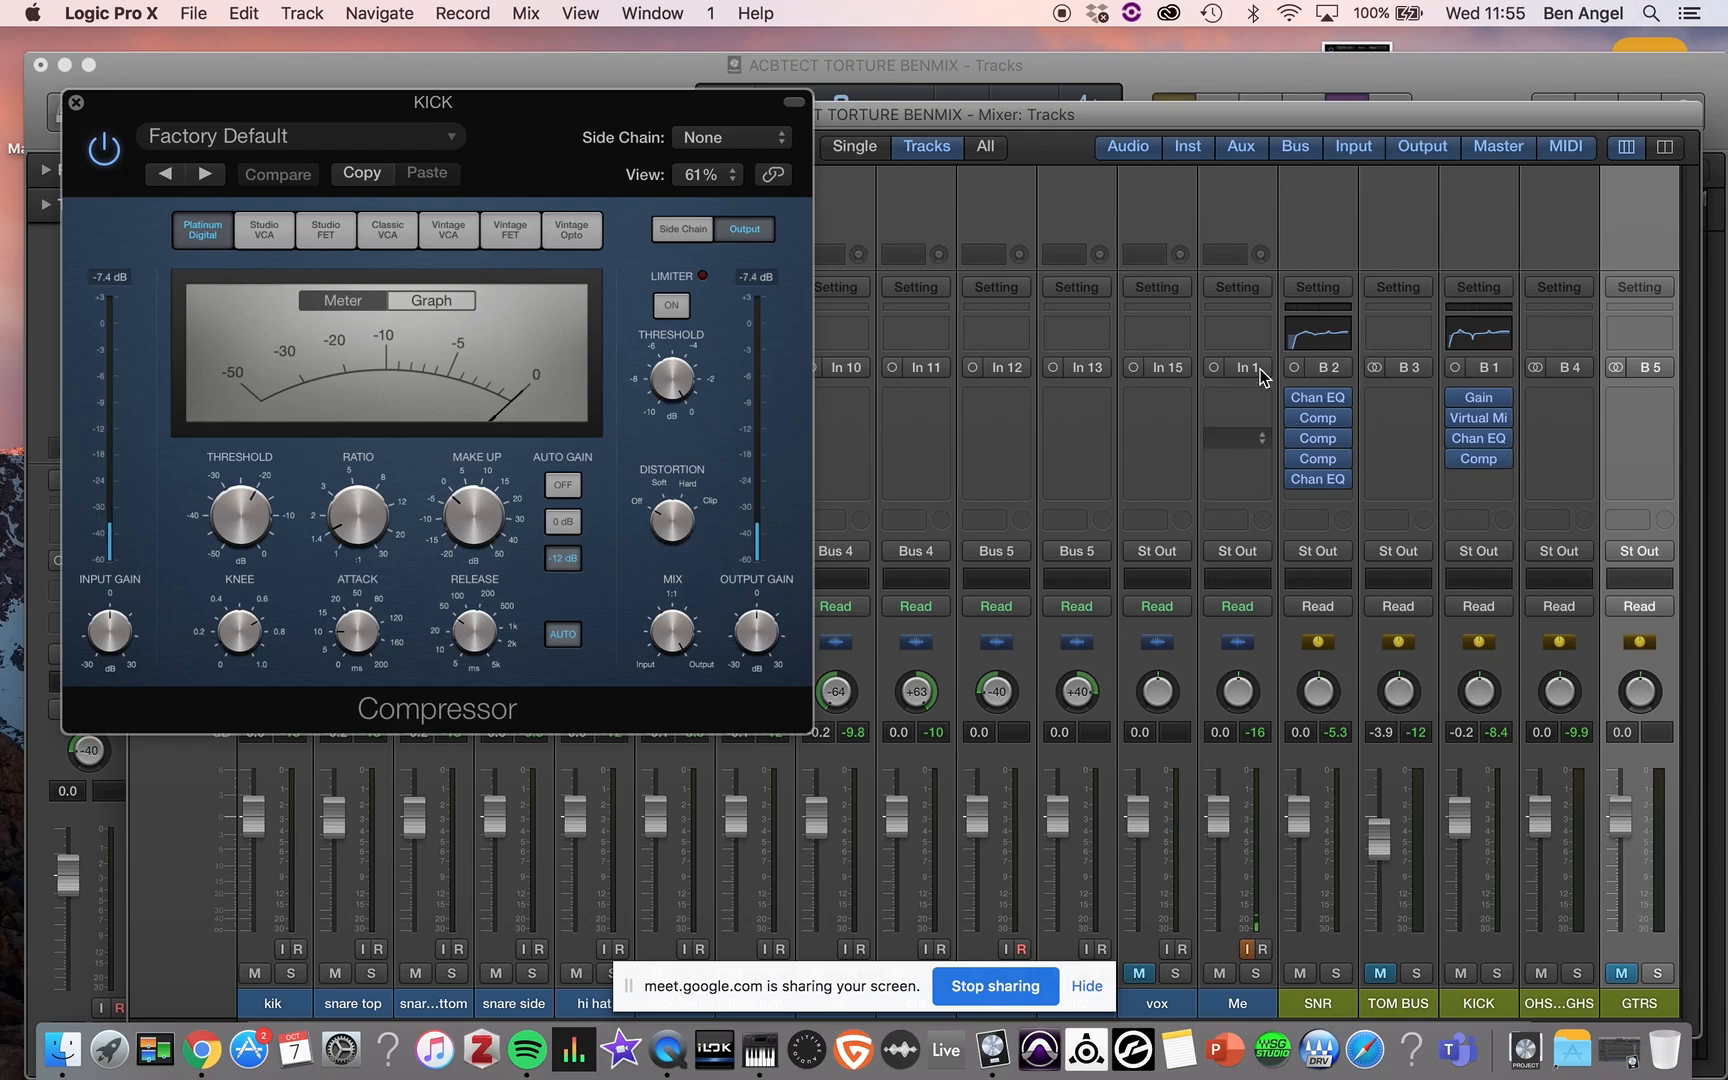
- Raise the KICK compressor's ratio and mute the SNR and OHS buses
{"action": "left_click_drag", "start_coordinate": [336, 530], "coordinate": [352, 372]}
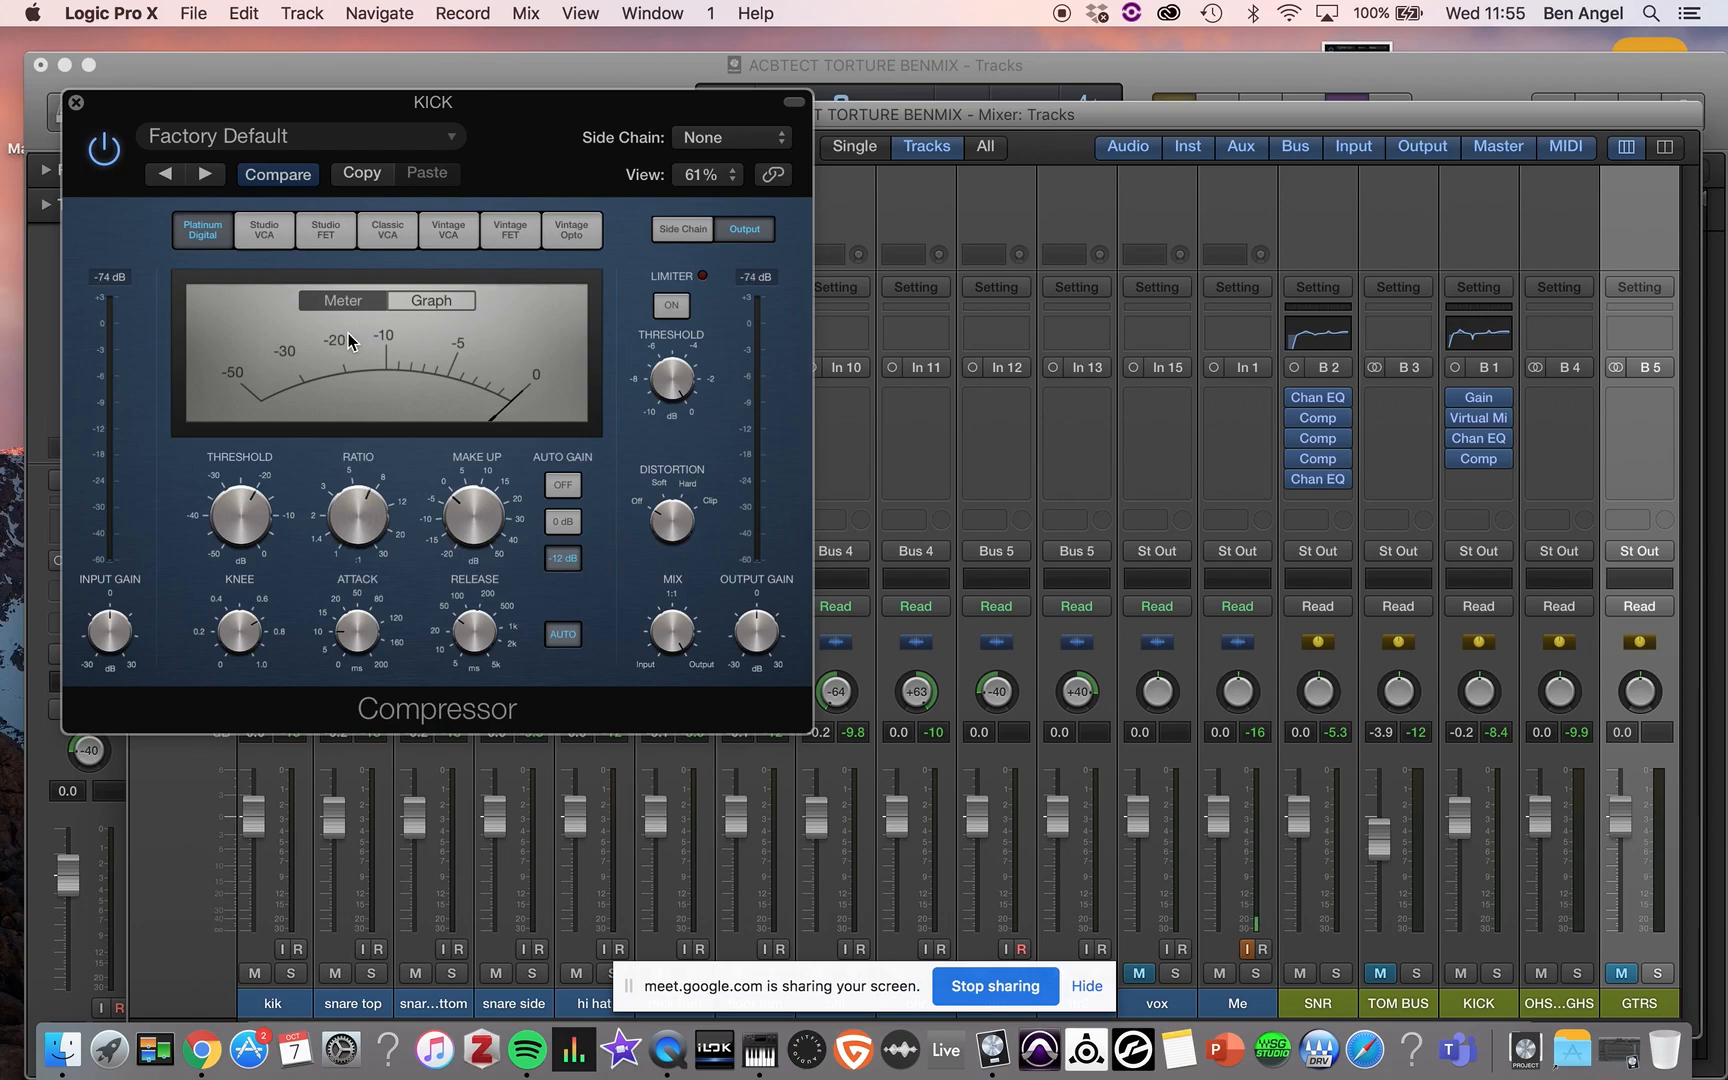
{"action": "left_click", "coordinate": [347, 638]}
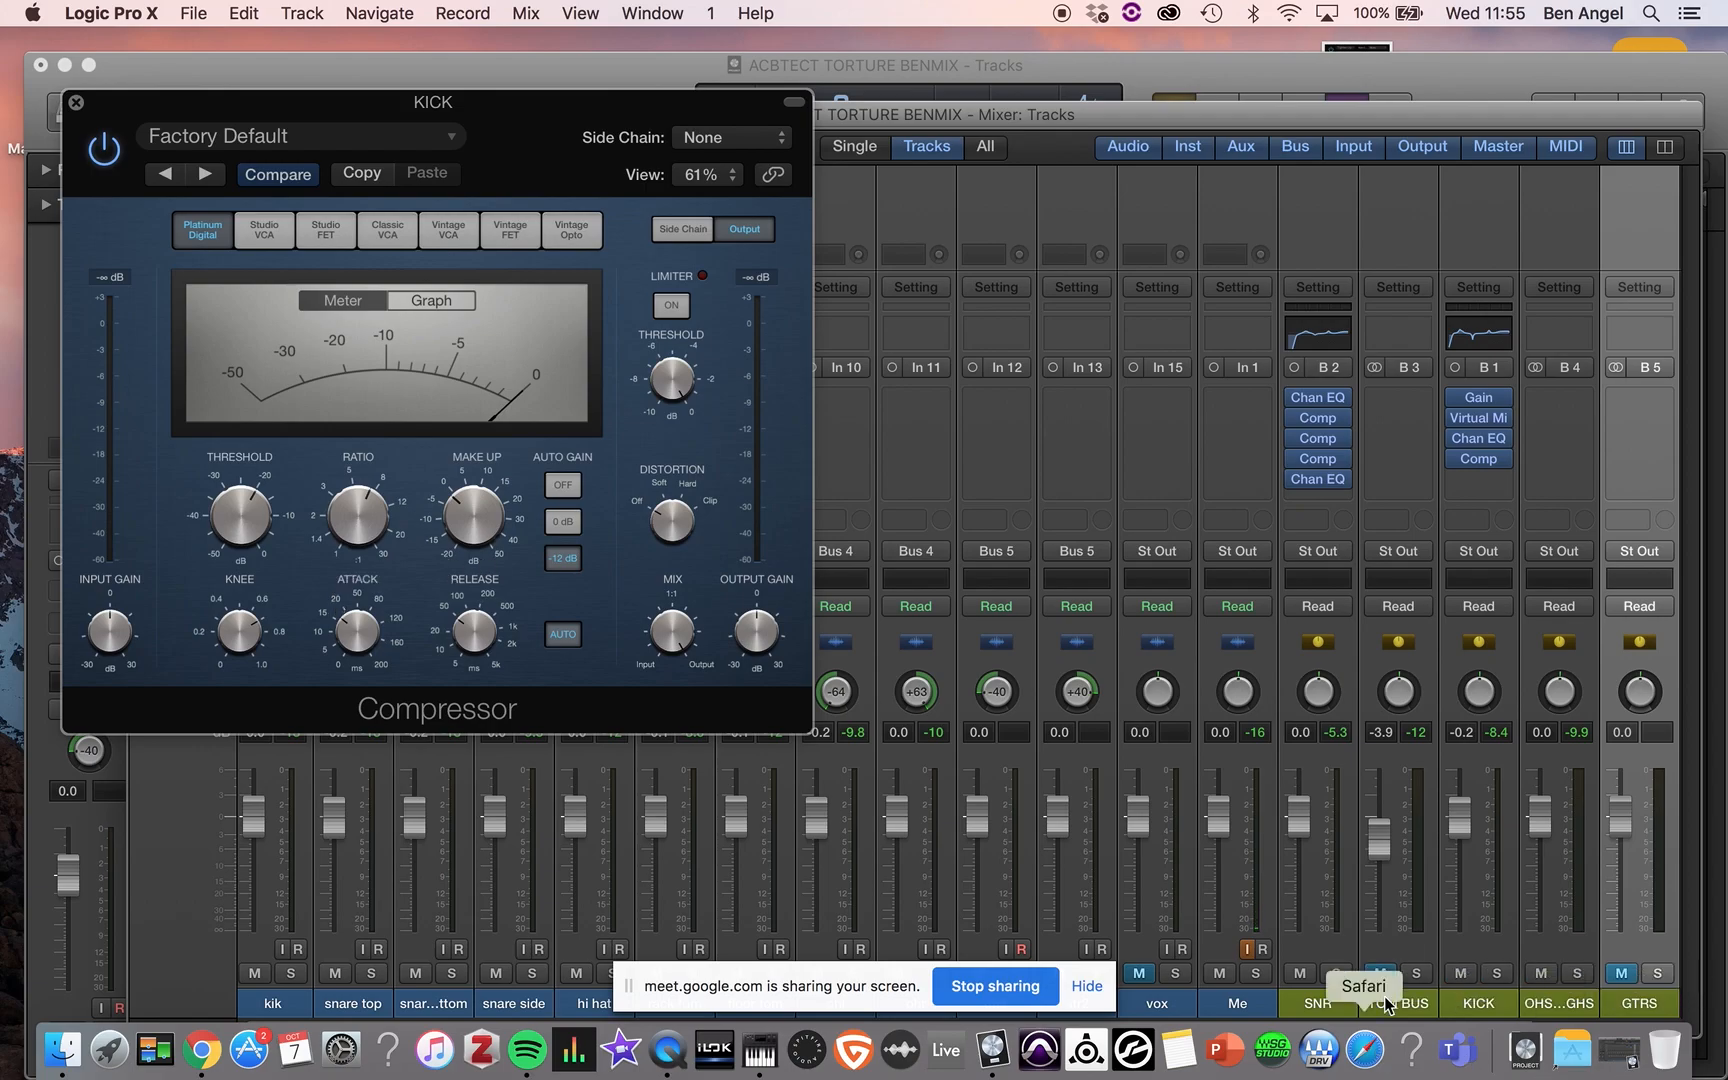
{"action": "left_click", "coordinate": [1300, 973]}
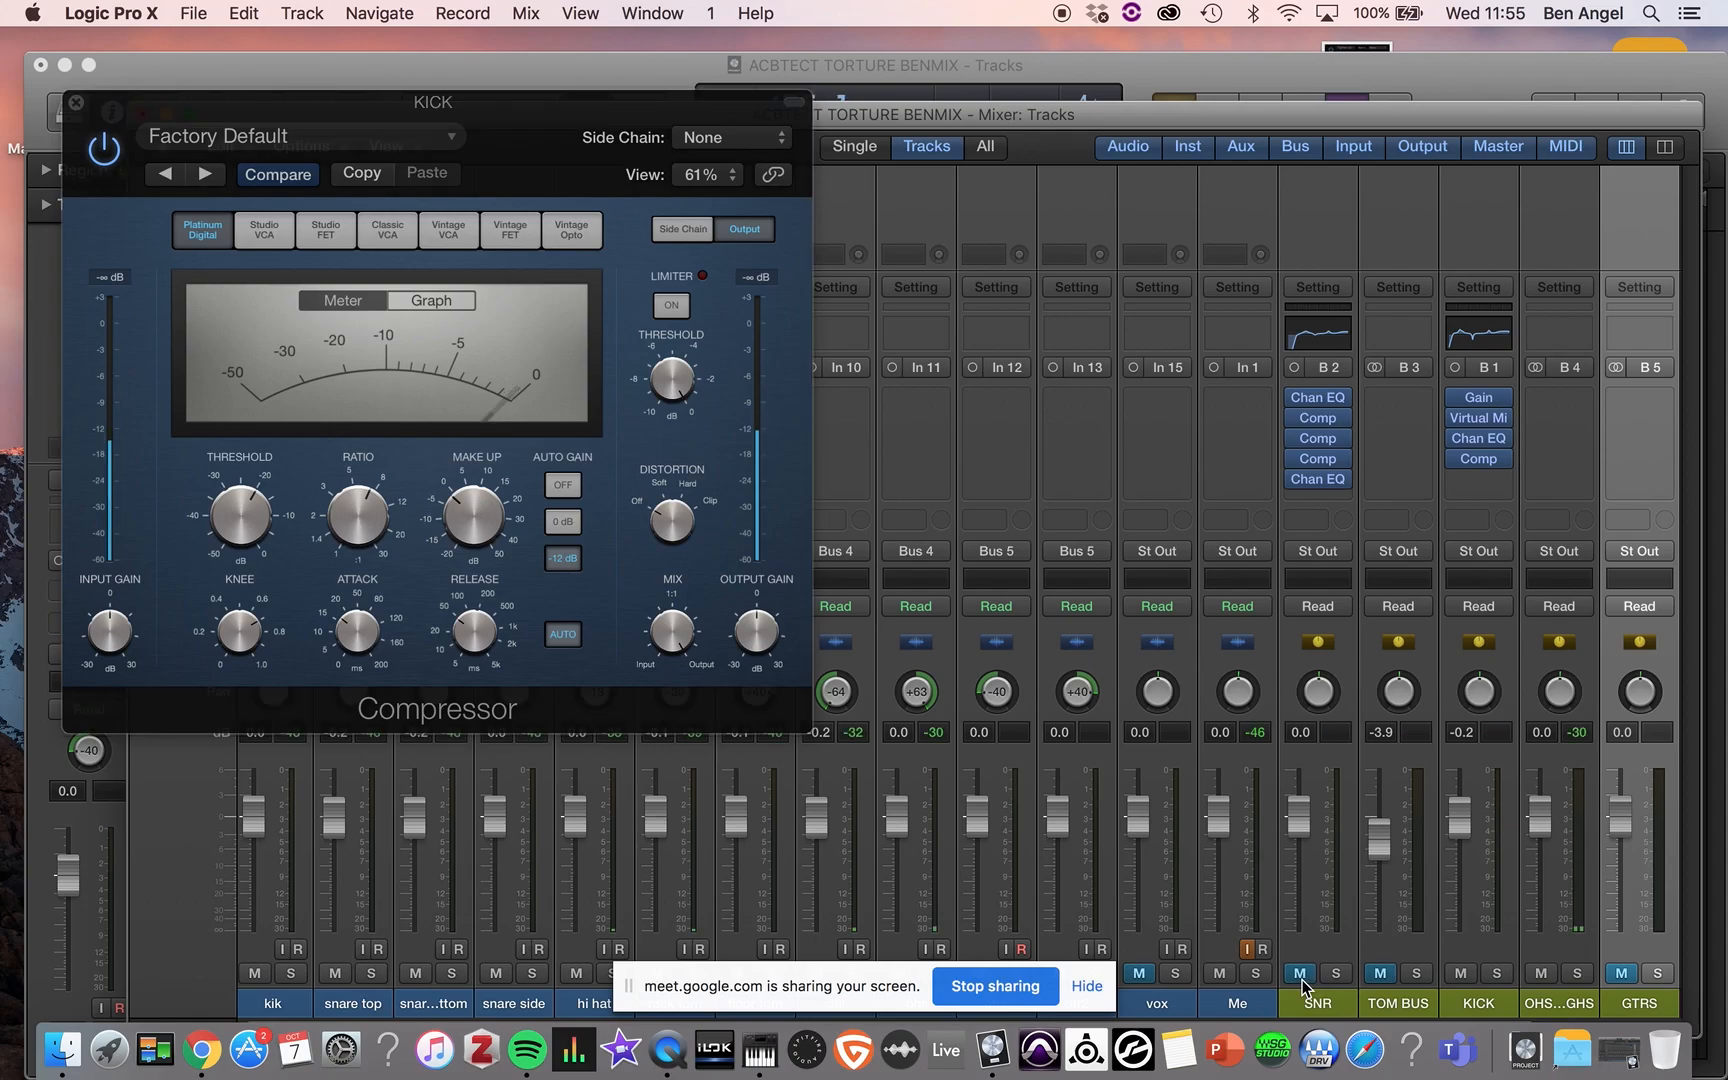
{"action": "left_click", "coordinate": [1541, 973]}
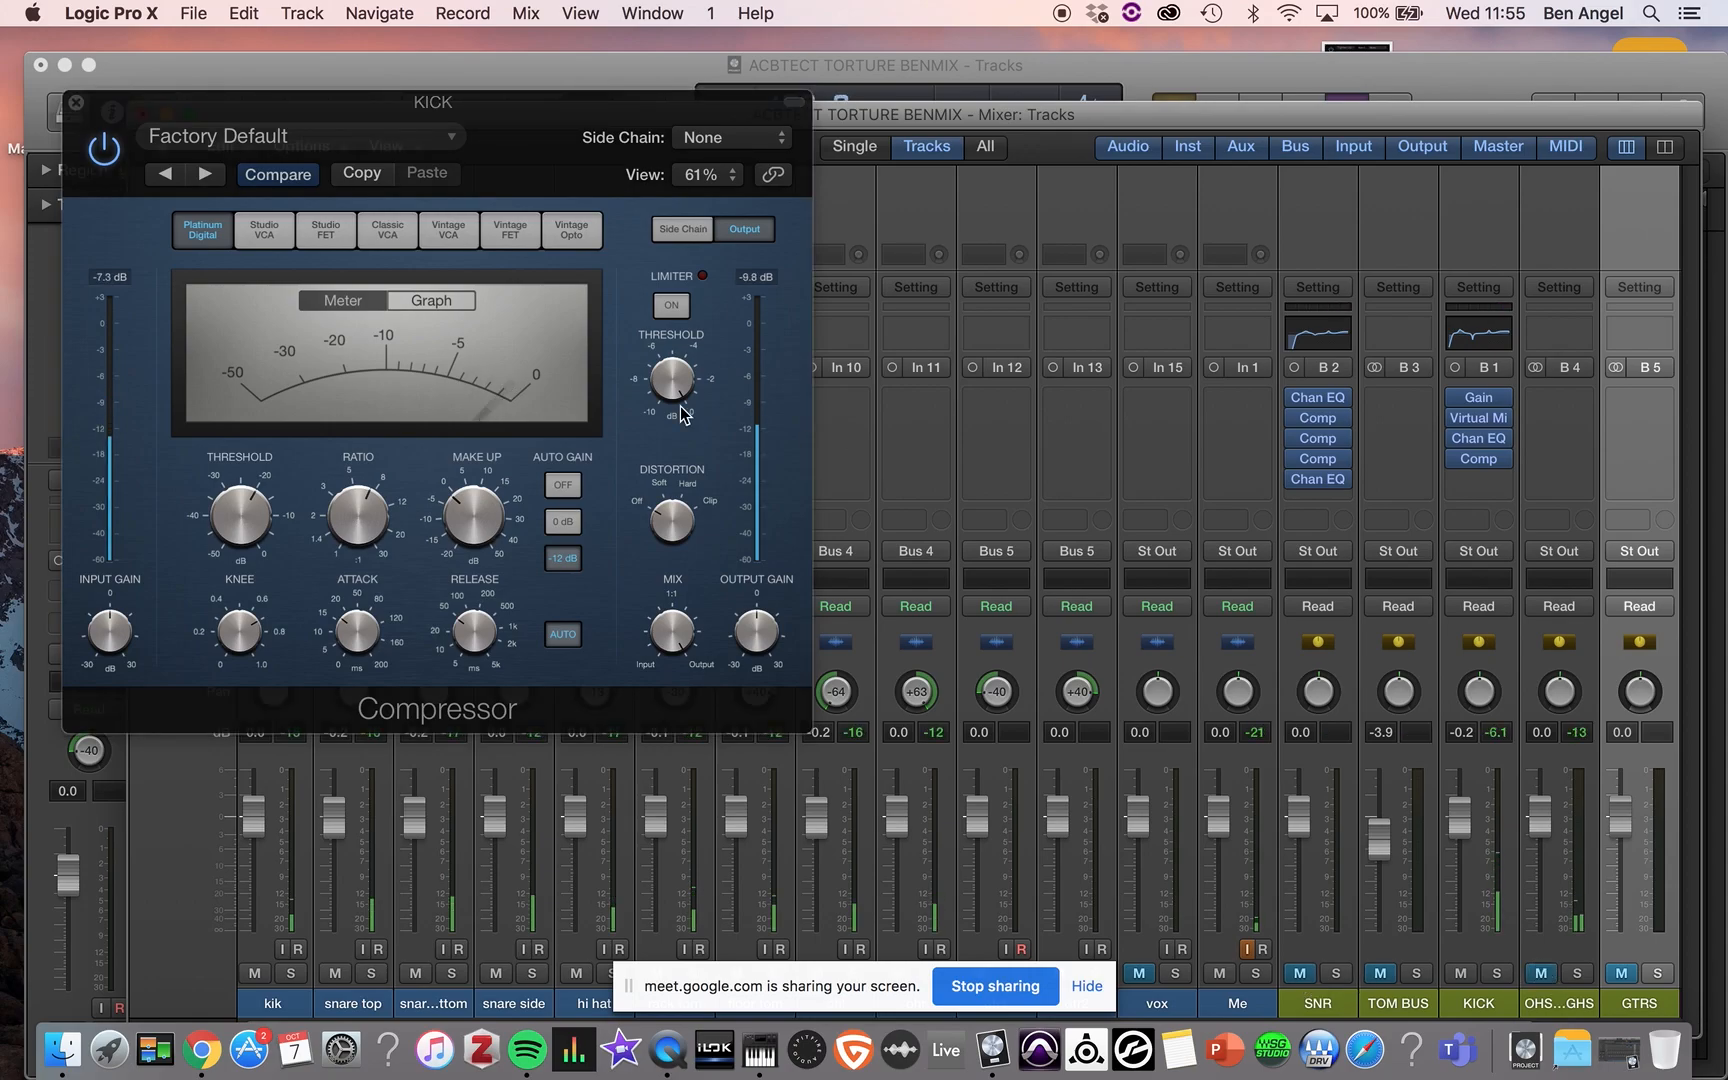
- Set the KICK compressor's threshold to -50 dB and turn its Auto Gain off
{"action": "left_click_drag", "start_coordinate": [203, 533], "coordinate": [210, 760]}
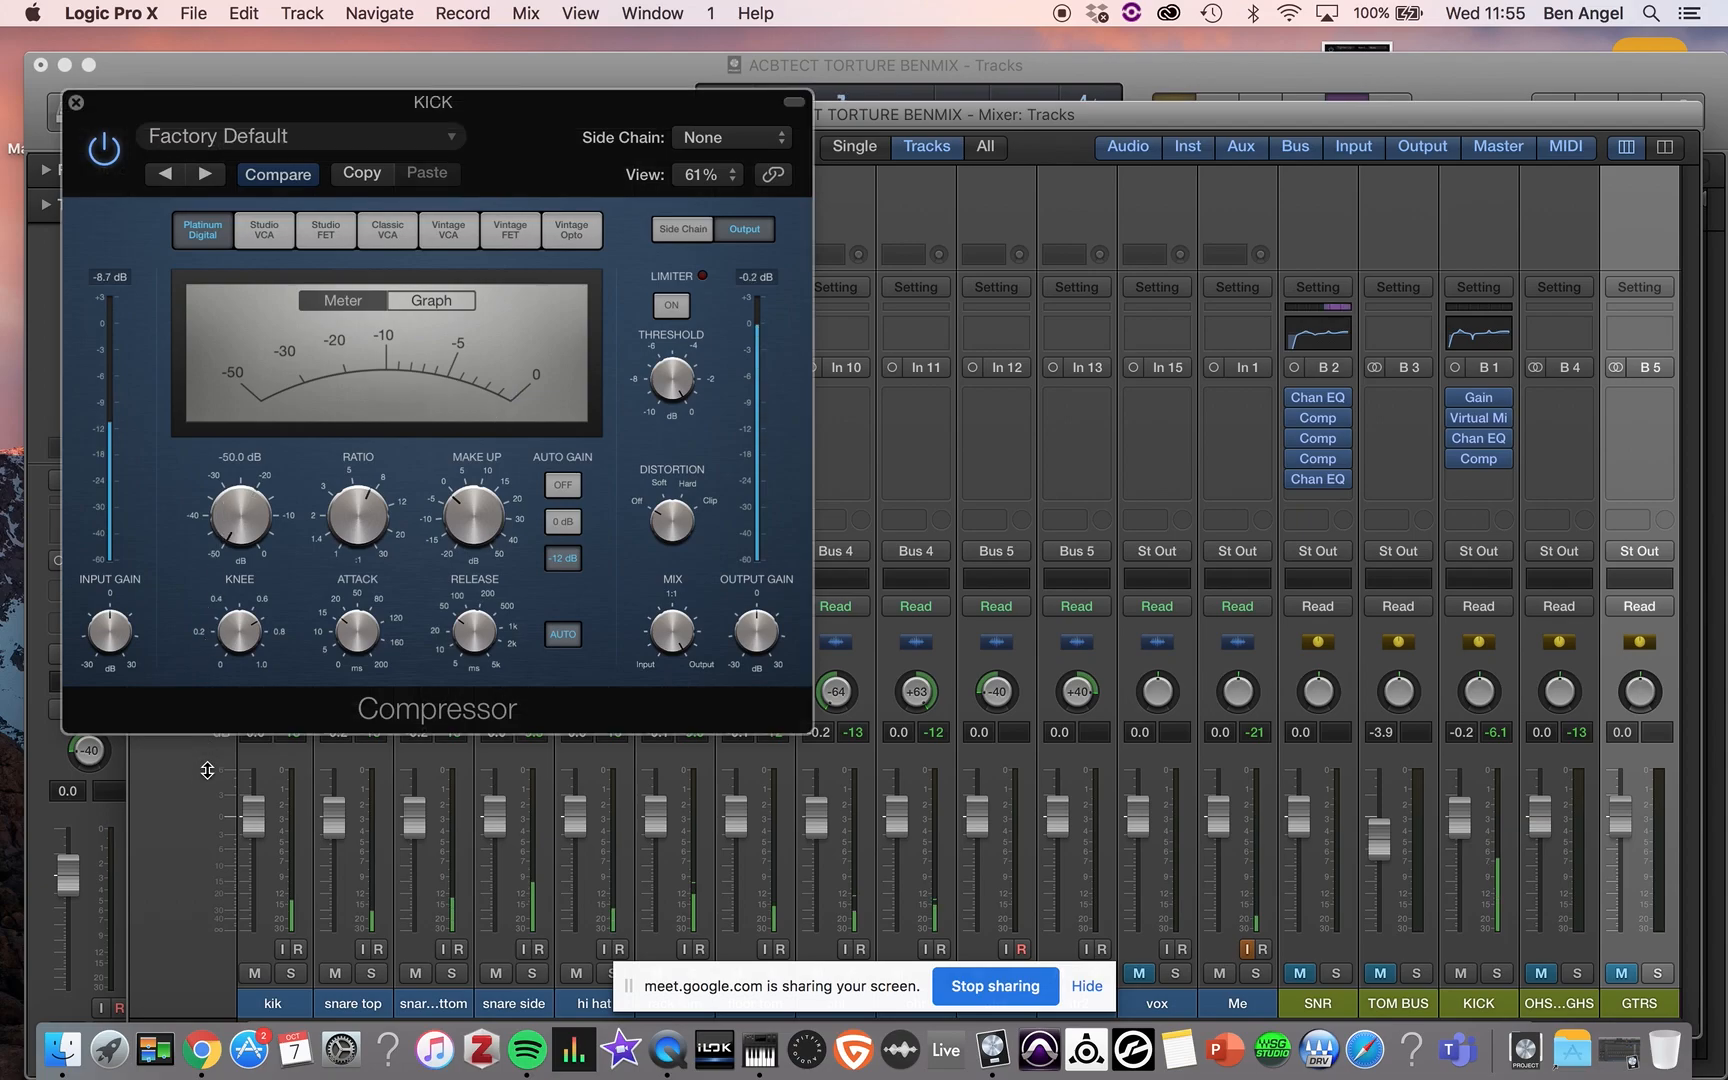
{"action": "left_click", "coordinate": [563, 486]}
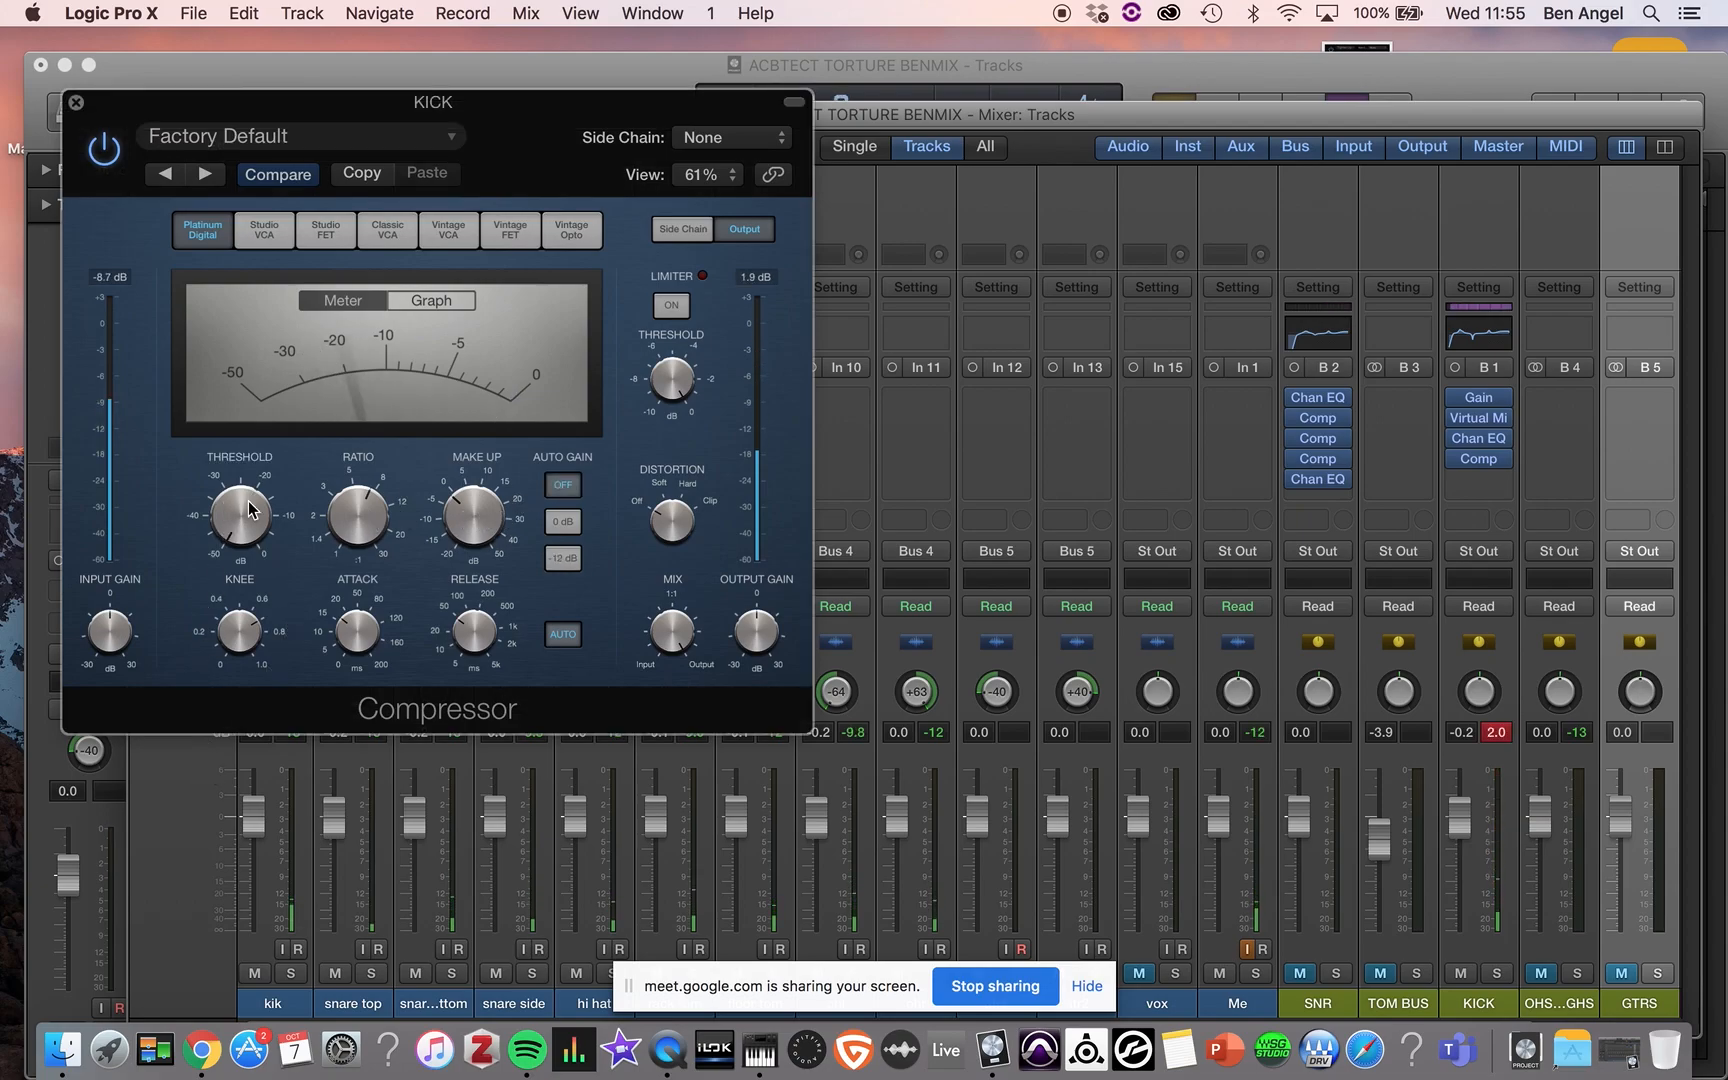
{"action": "mouse_move", "coordinate": [259, 524]}
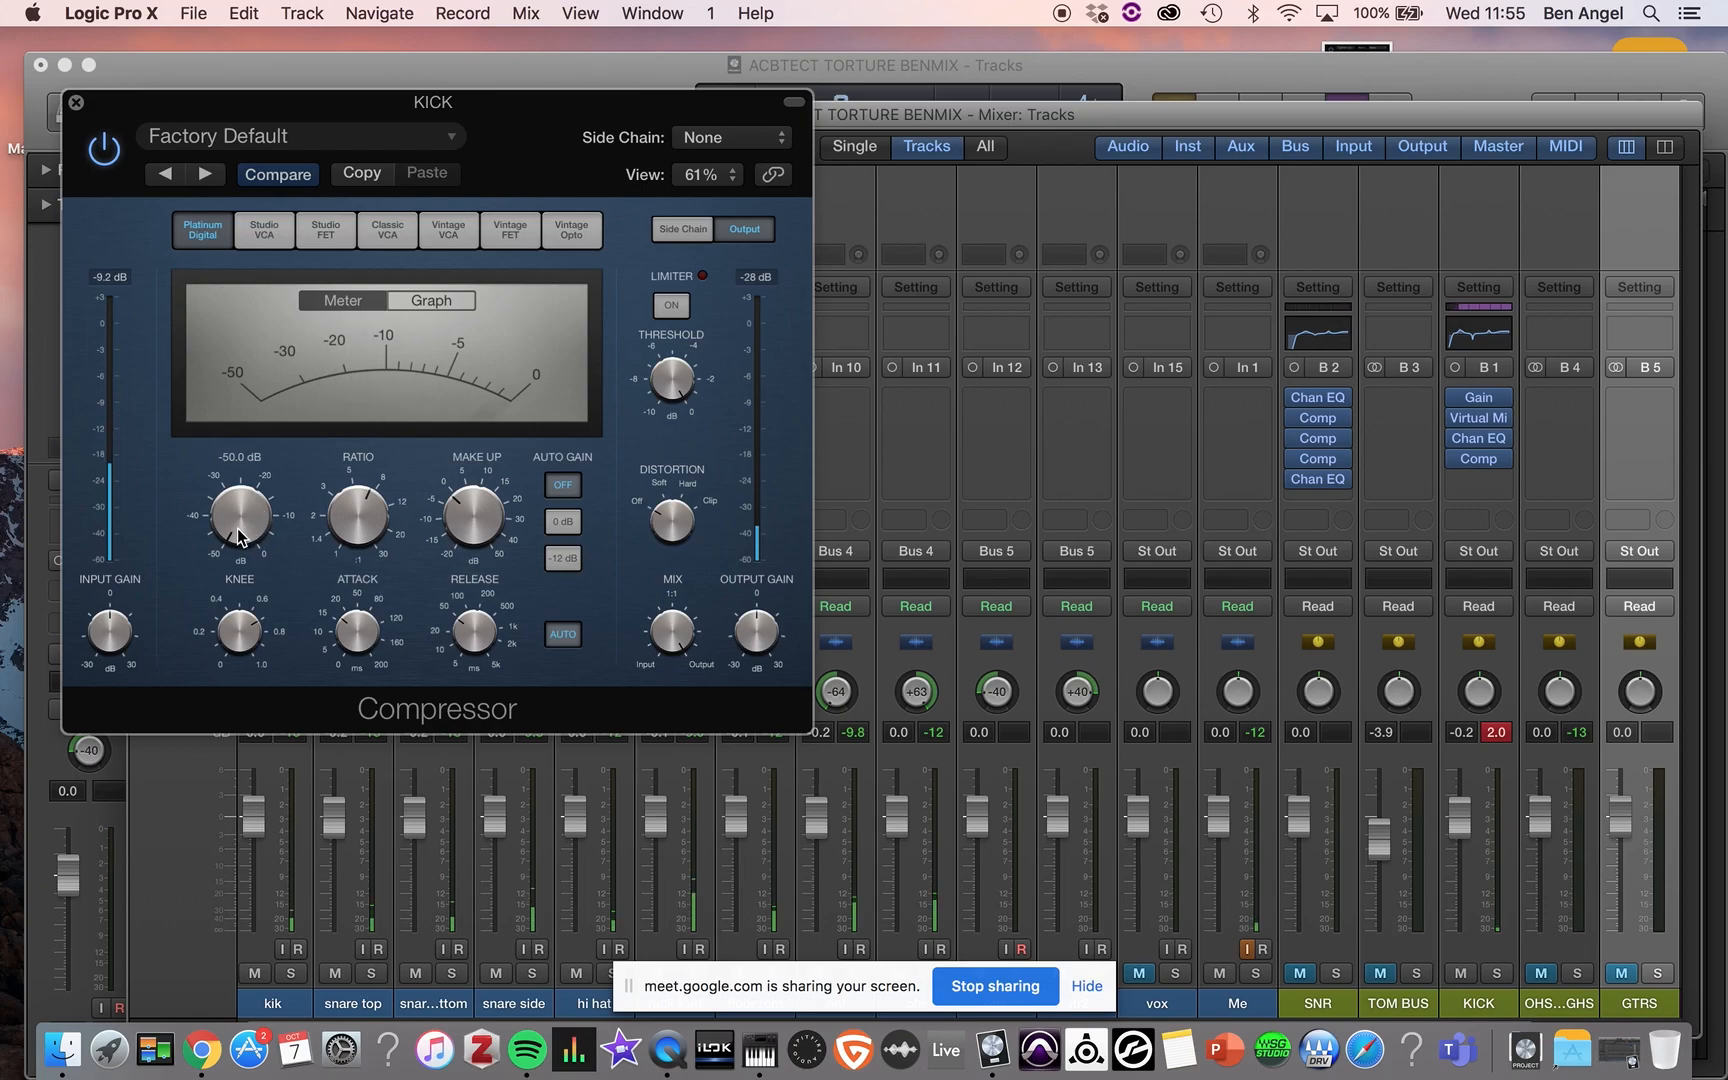
- Set the KICK compressor's attack to 53 ms and its ratio to 8.0:1
{"action": "mouse_move", "coordinate": [348, 519]}
{"action": "mouse_move", "coordinate": [345, 630]}
{"action": "left_click_drag", "start_coordinate": [345, 630], "coordinate": [314, 551]}
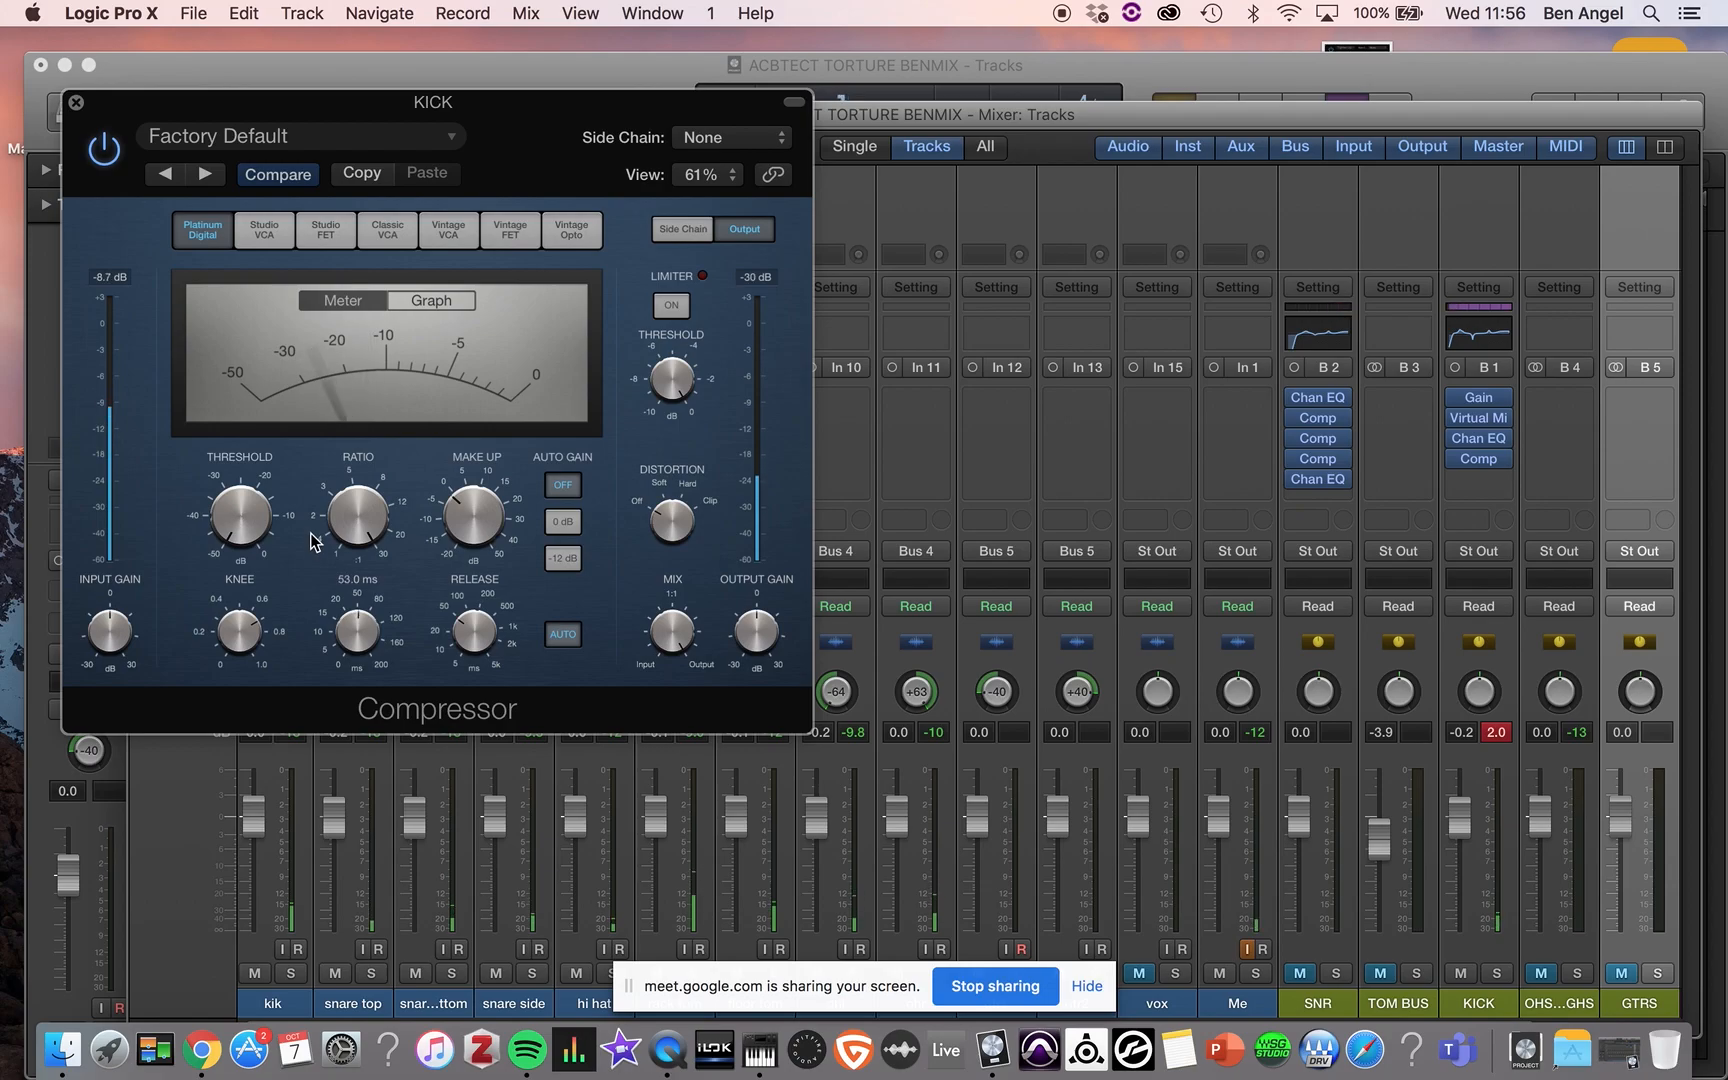
{"action": "mouse_move", "coordinate": [355, 529]}
{"action": "left_click_drag", "start_coordinate": [355, 529], "coordinate": [355, 698]}
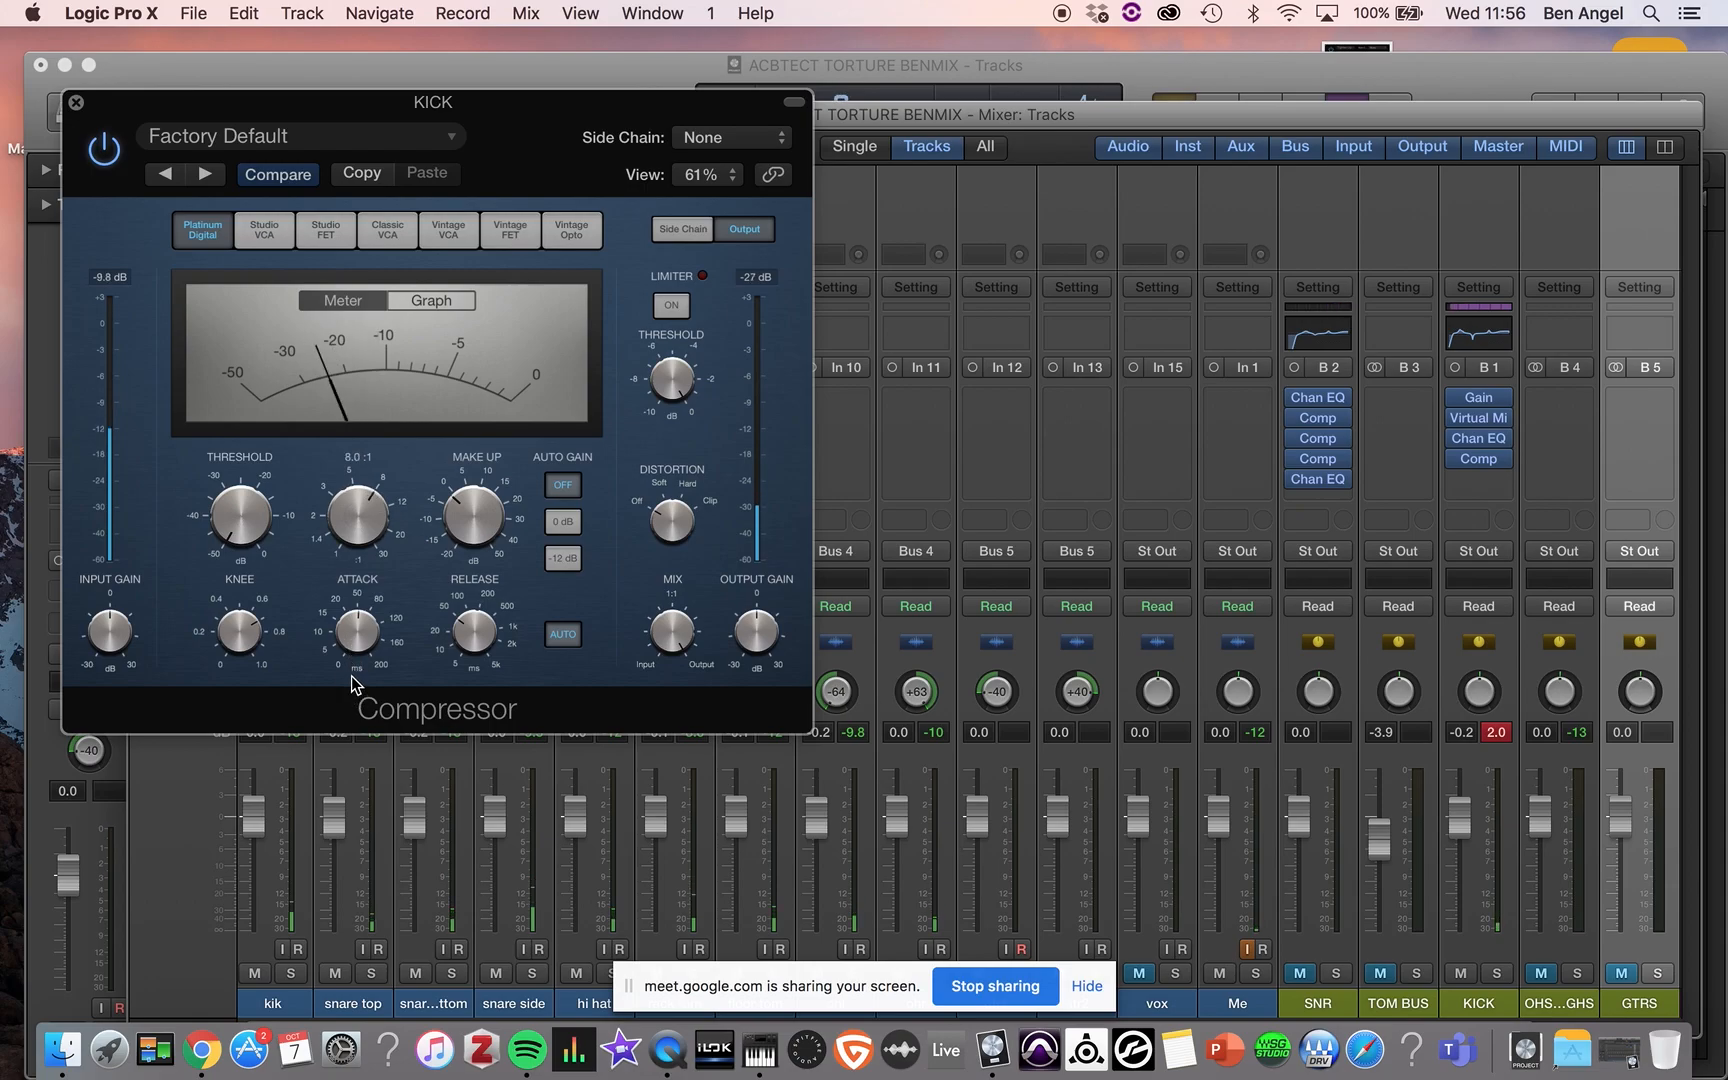
- Set the KICK compressor's threshold to -30 dB and compare the sound with the compressor bypassed and active
{"action": "left_click_drag", "start_coordinate": [232, 545], "coordinate": [193, 365]}
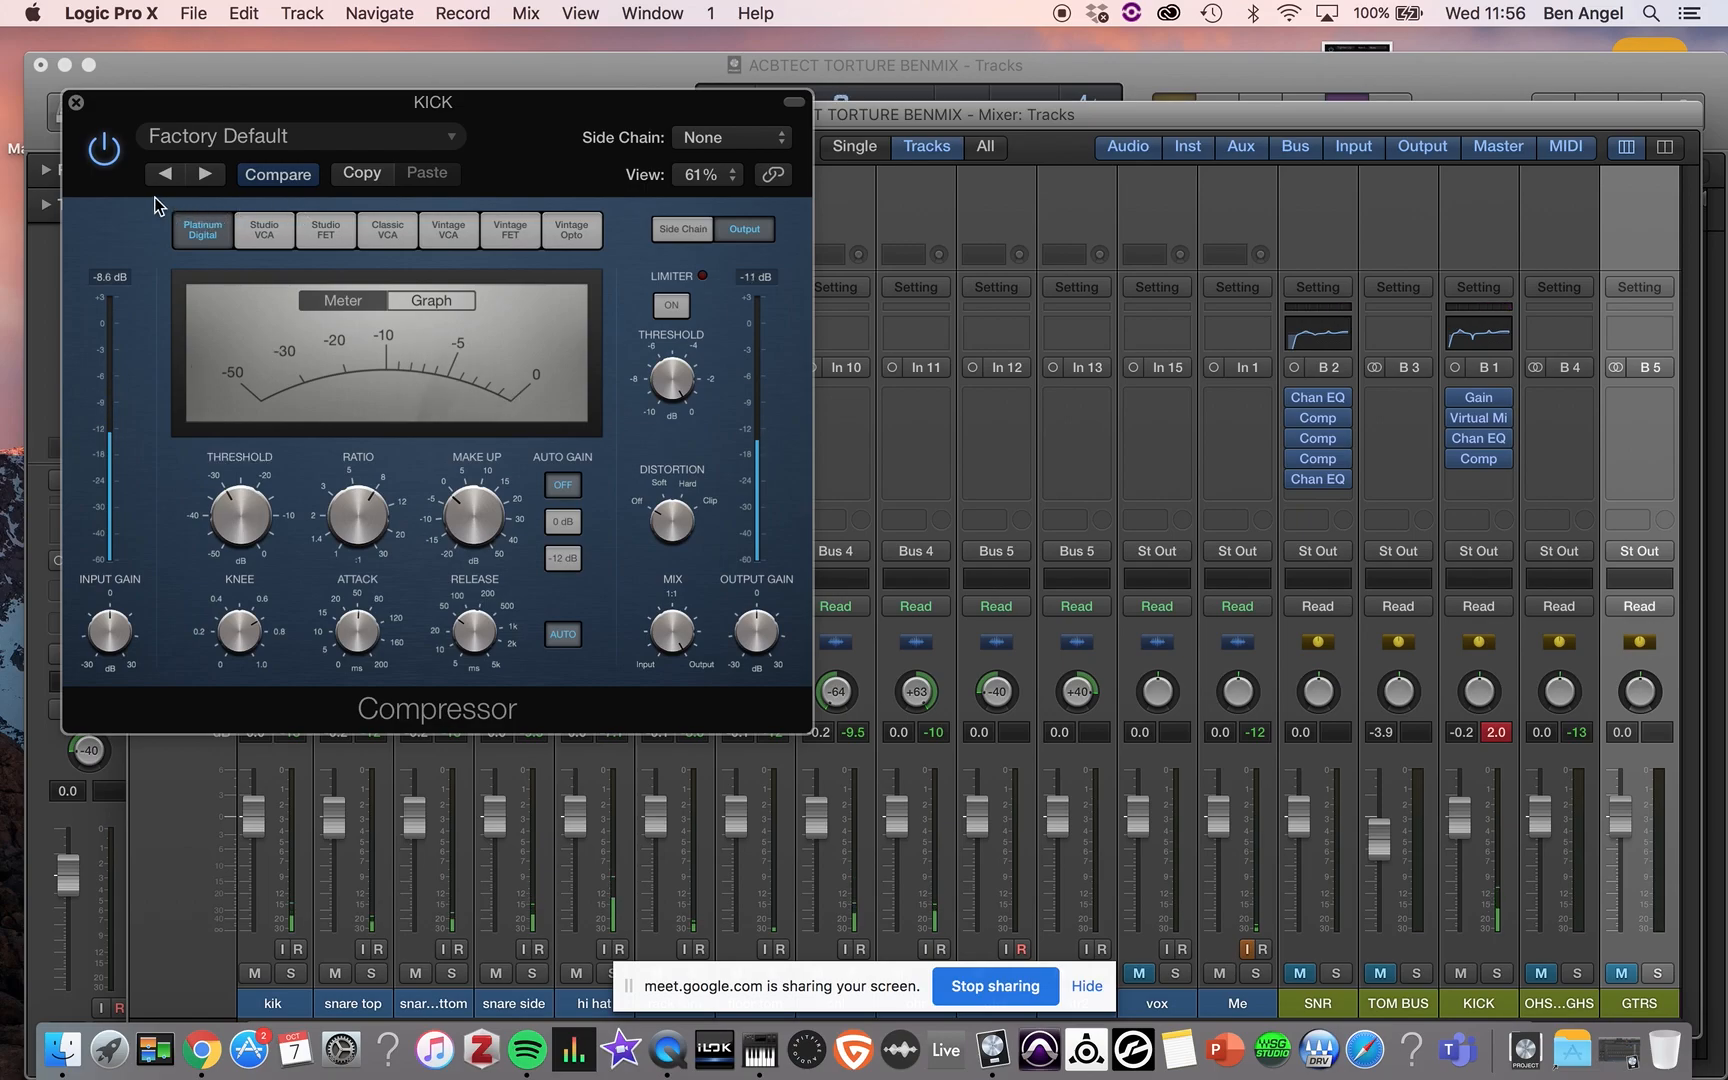
{"action": "left_click", "coordinate": [104, 152]}
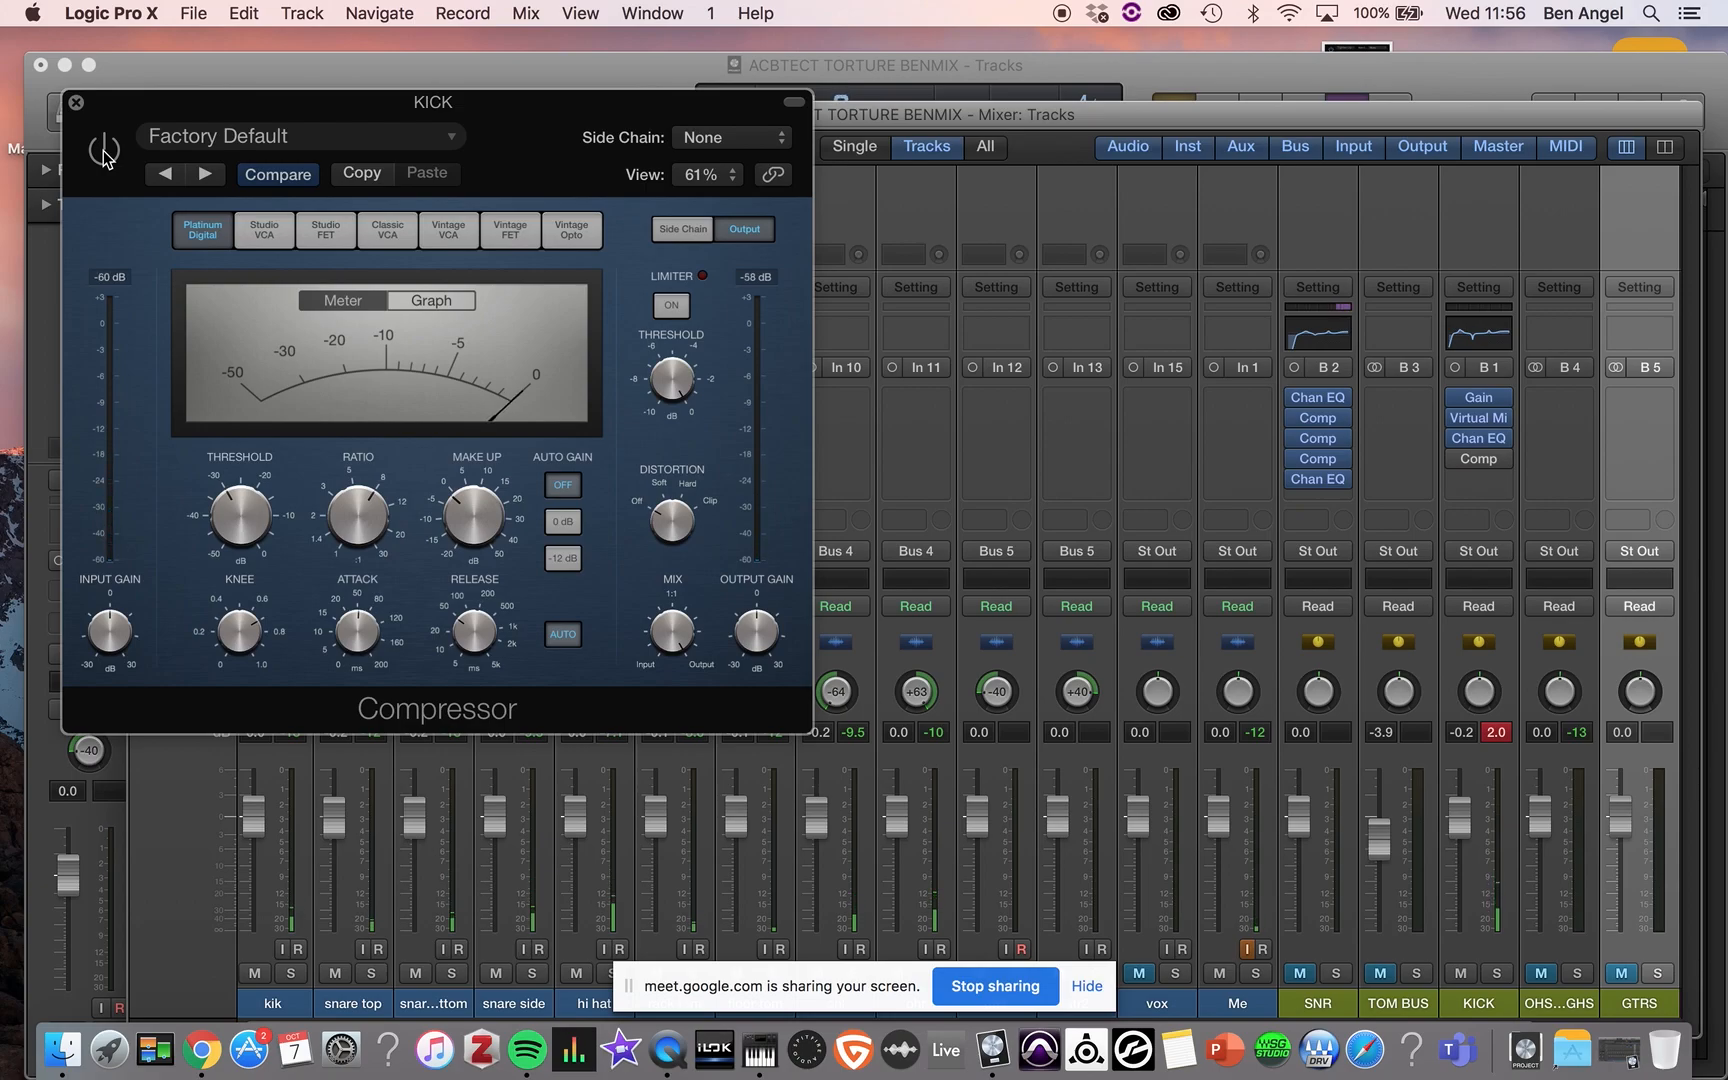
{"action": "left_click", "coordinate": [104, 152]}
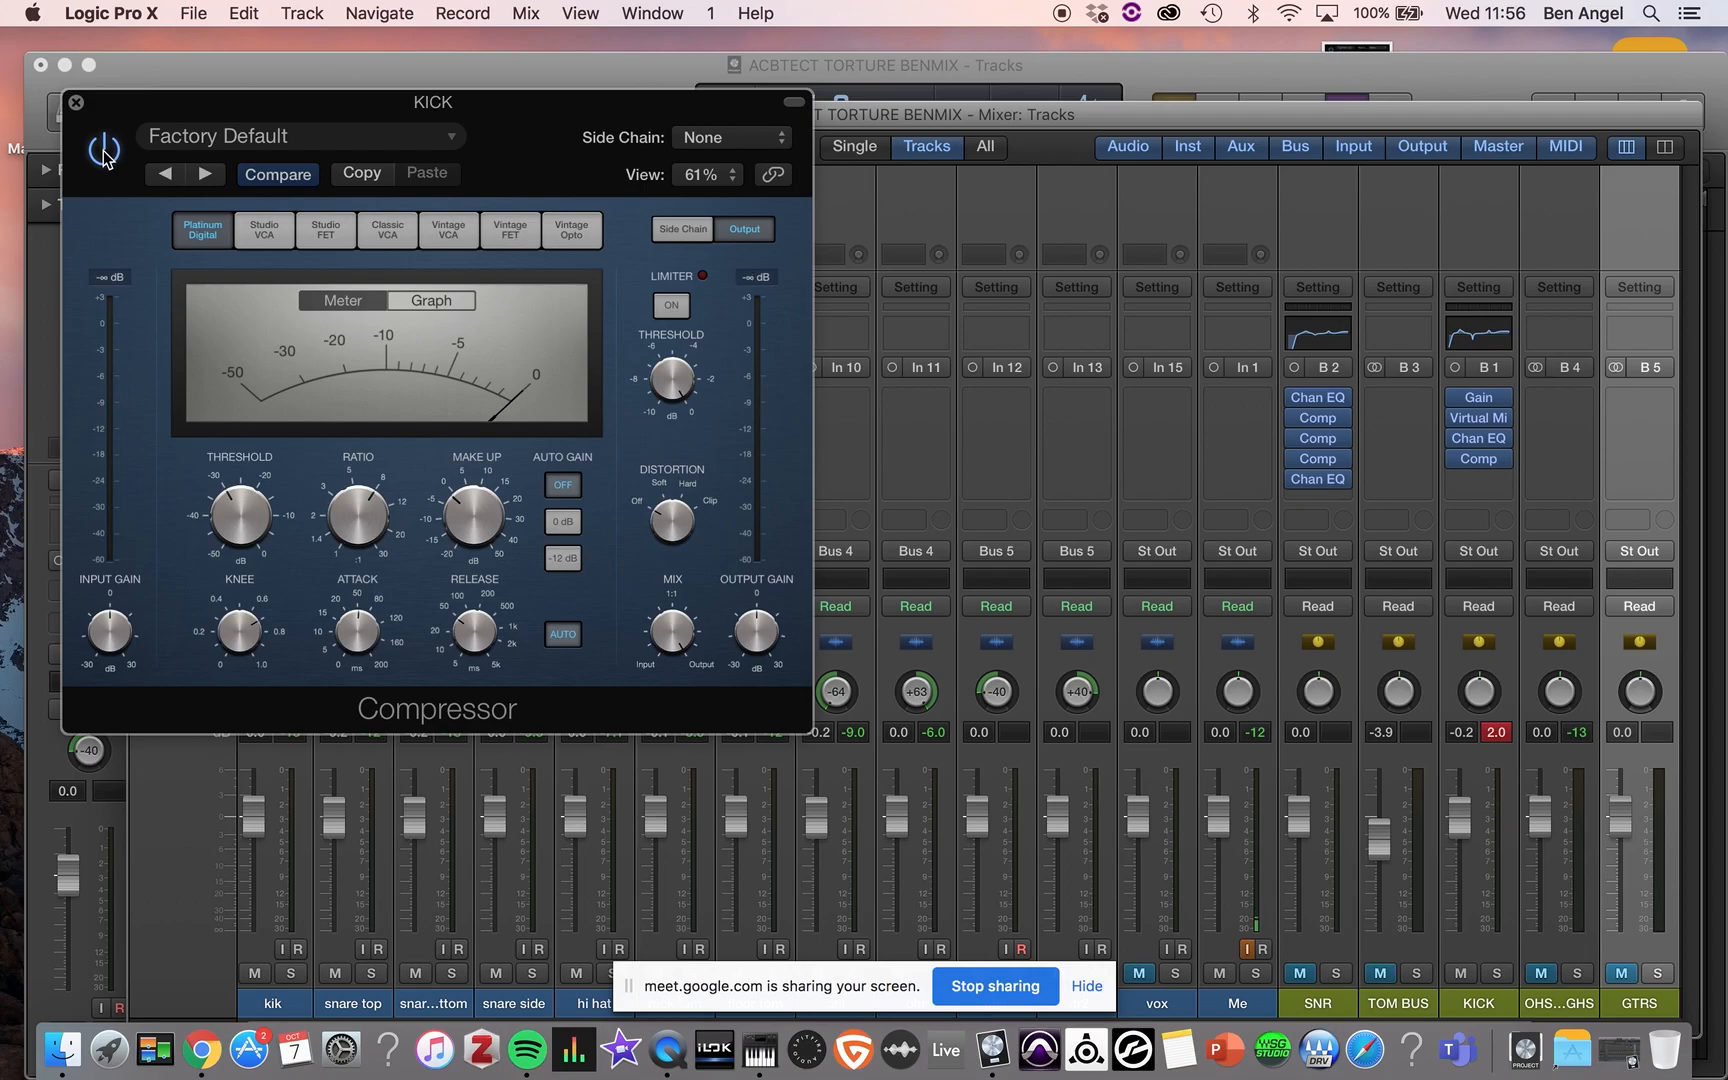
- Reset the KICK bus's clip indicator and compare the compressor bypassed and active again
{"action": "left_click", "coordinate": [1493, 736]}
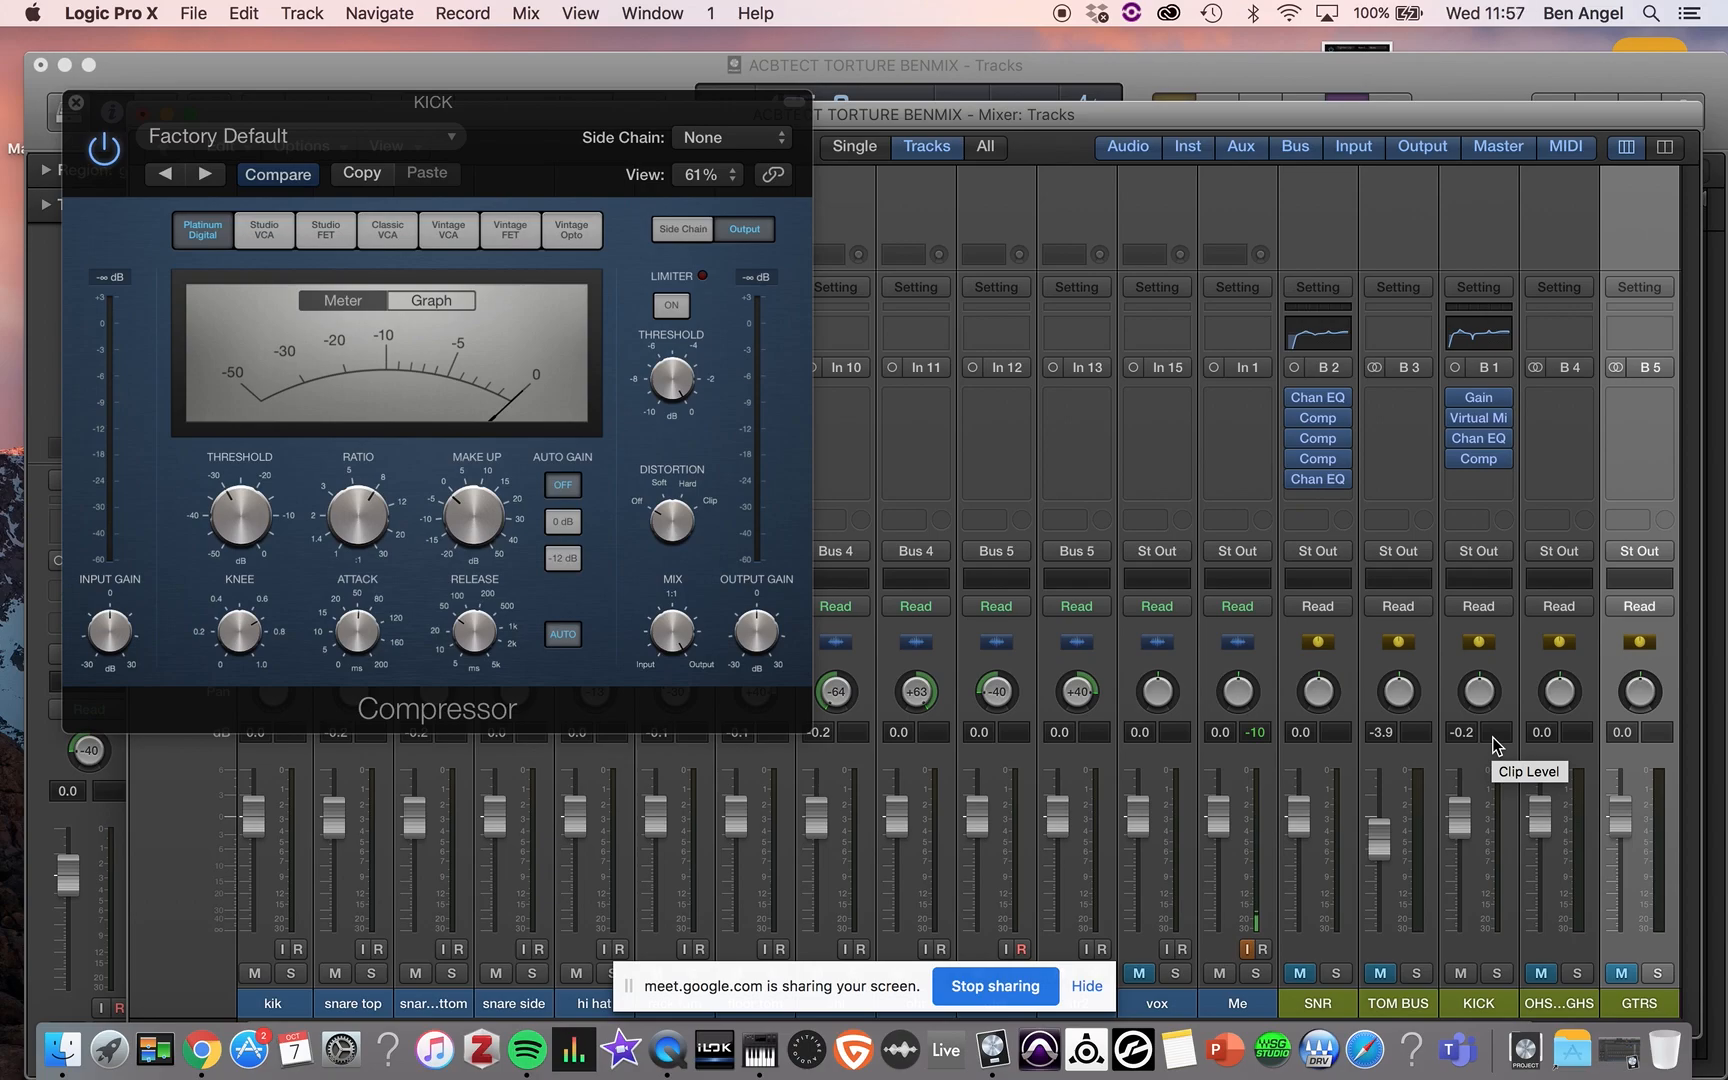
{"action": "mouse_move", "coordinate": [282, 505]}
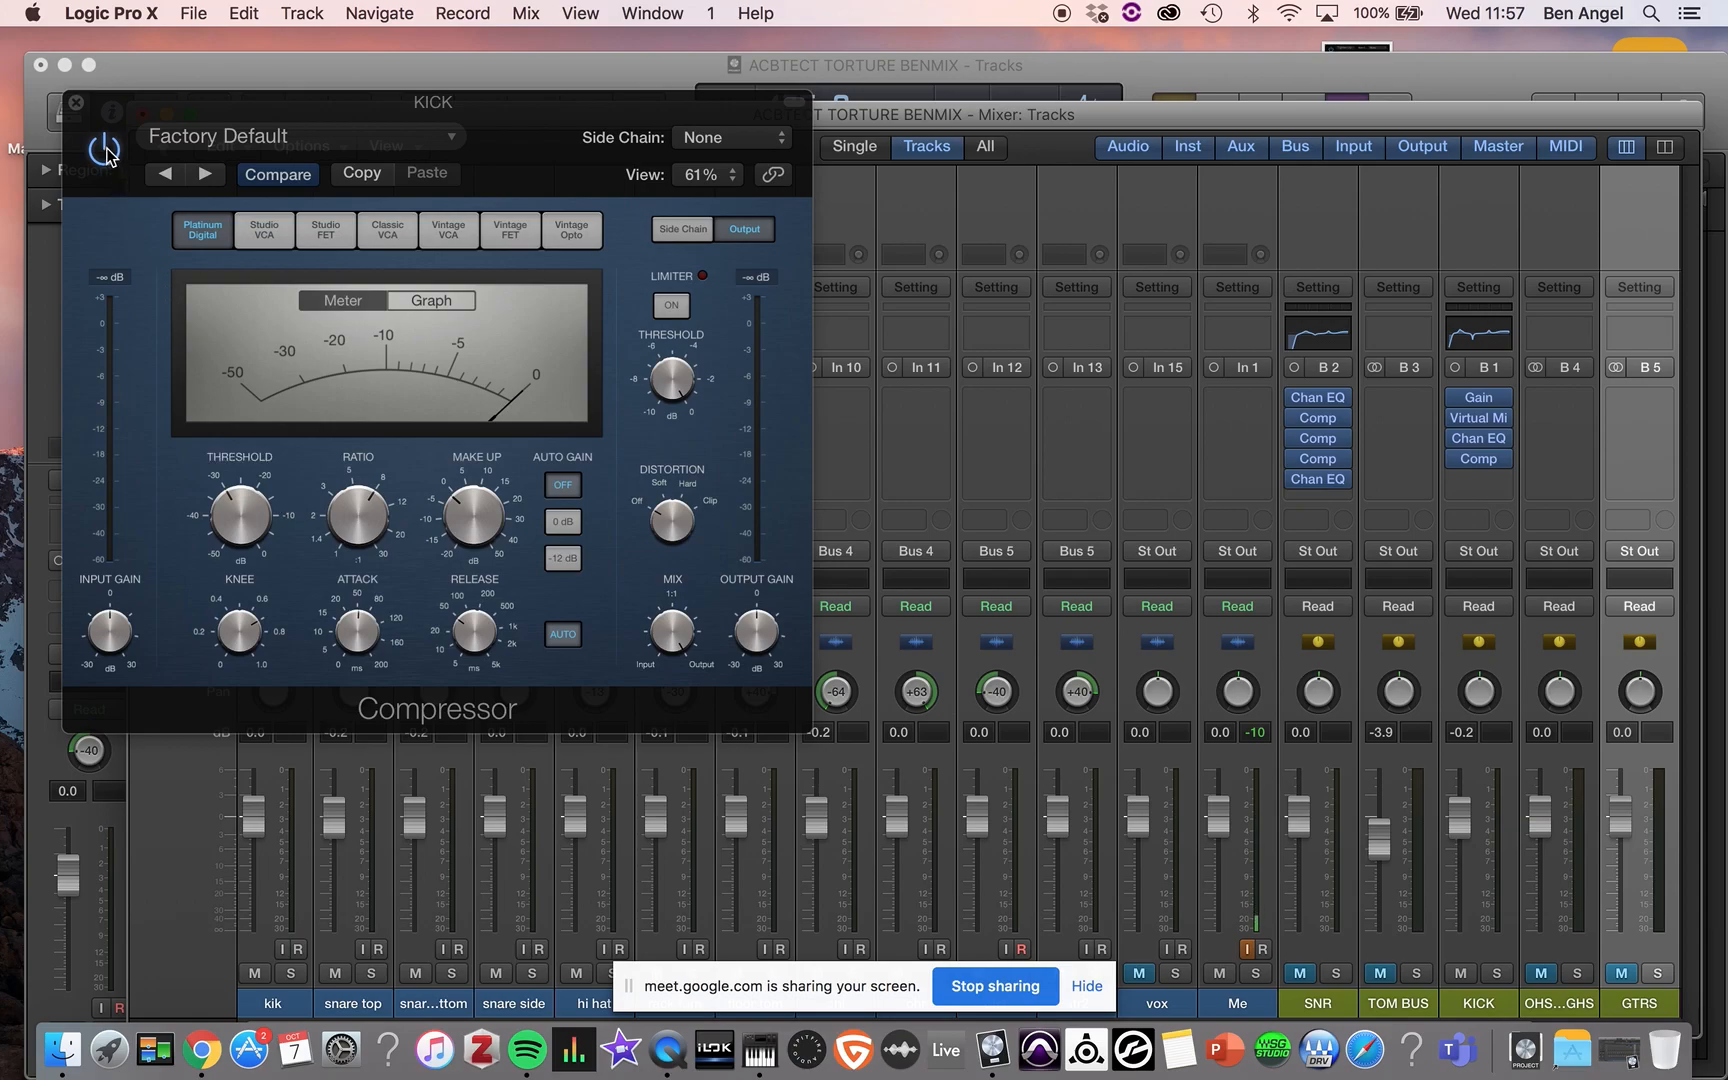
{"action": "left_click", "coordinate": [105, 150]}
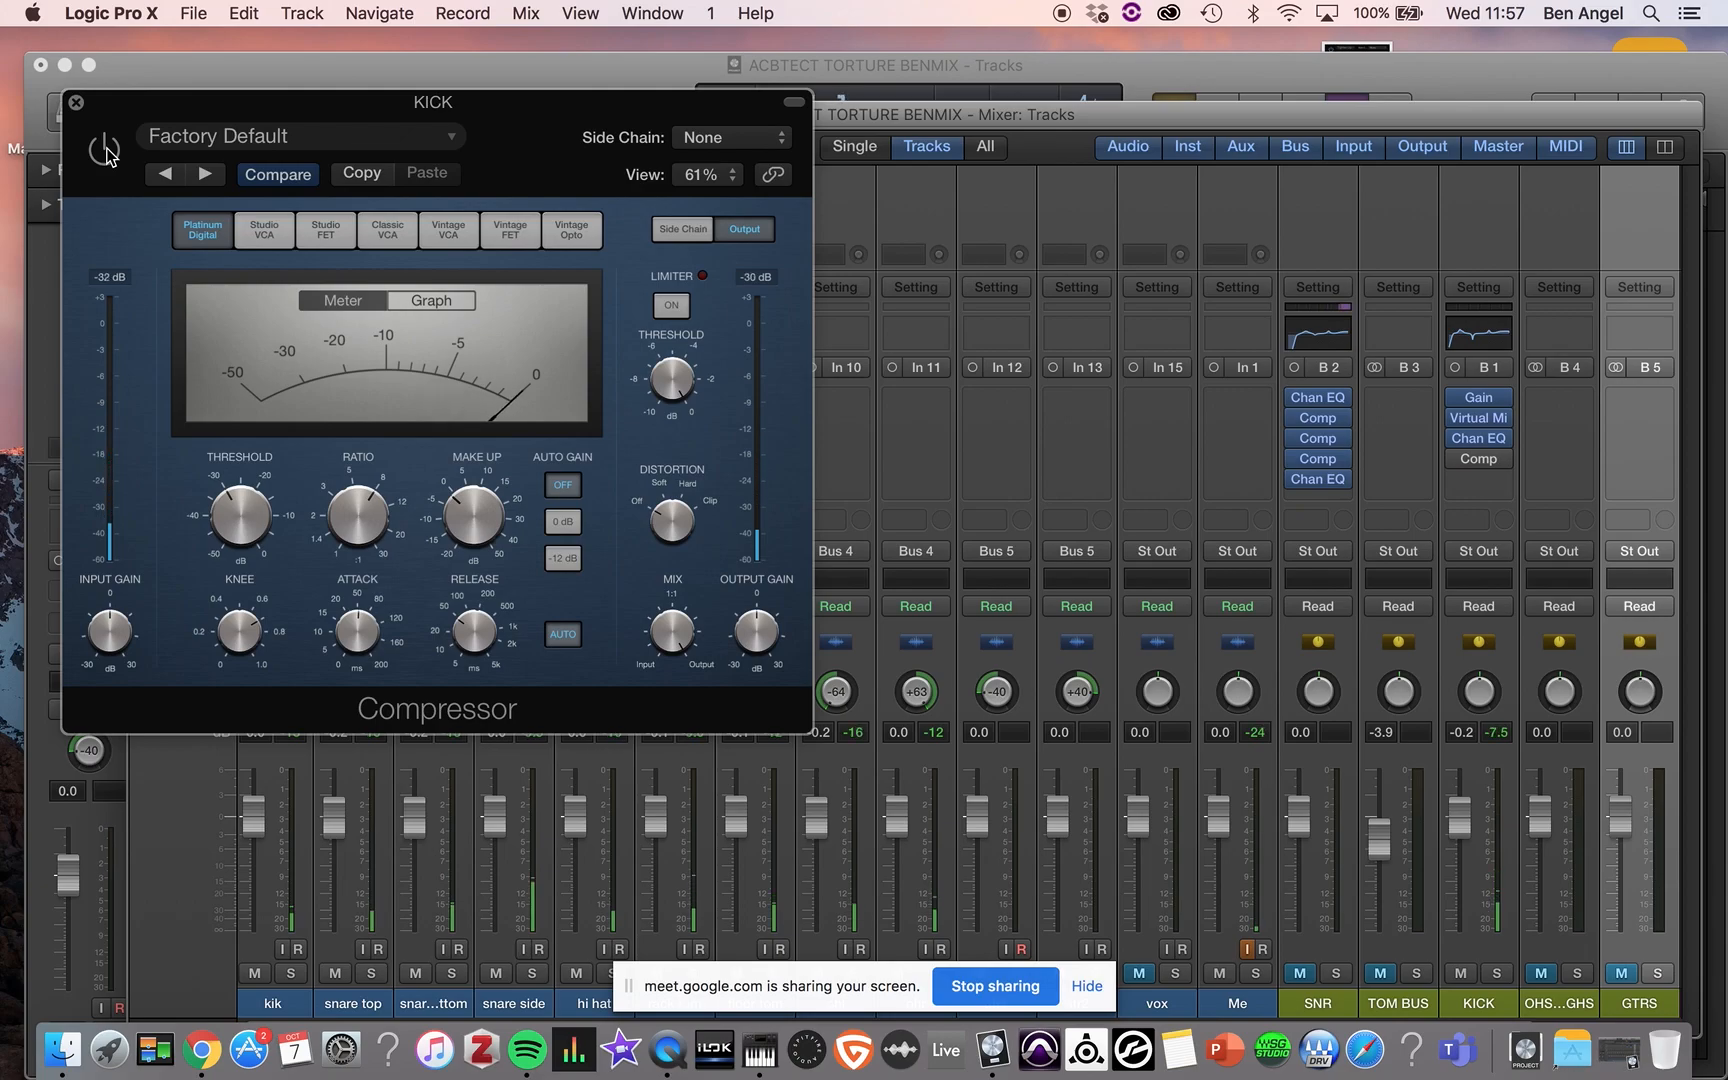
{"action": "left_click", "coordinate": [105, 150]}
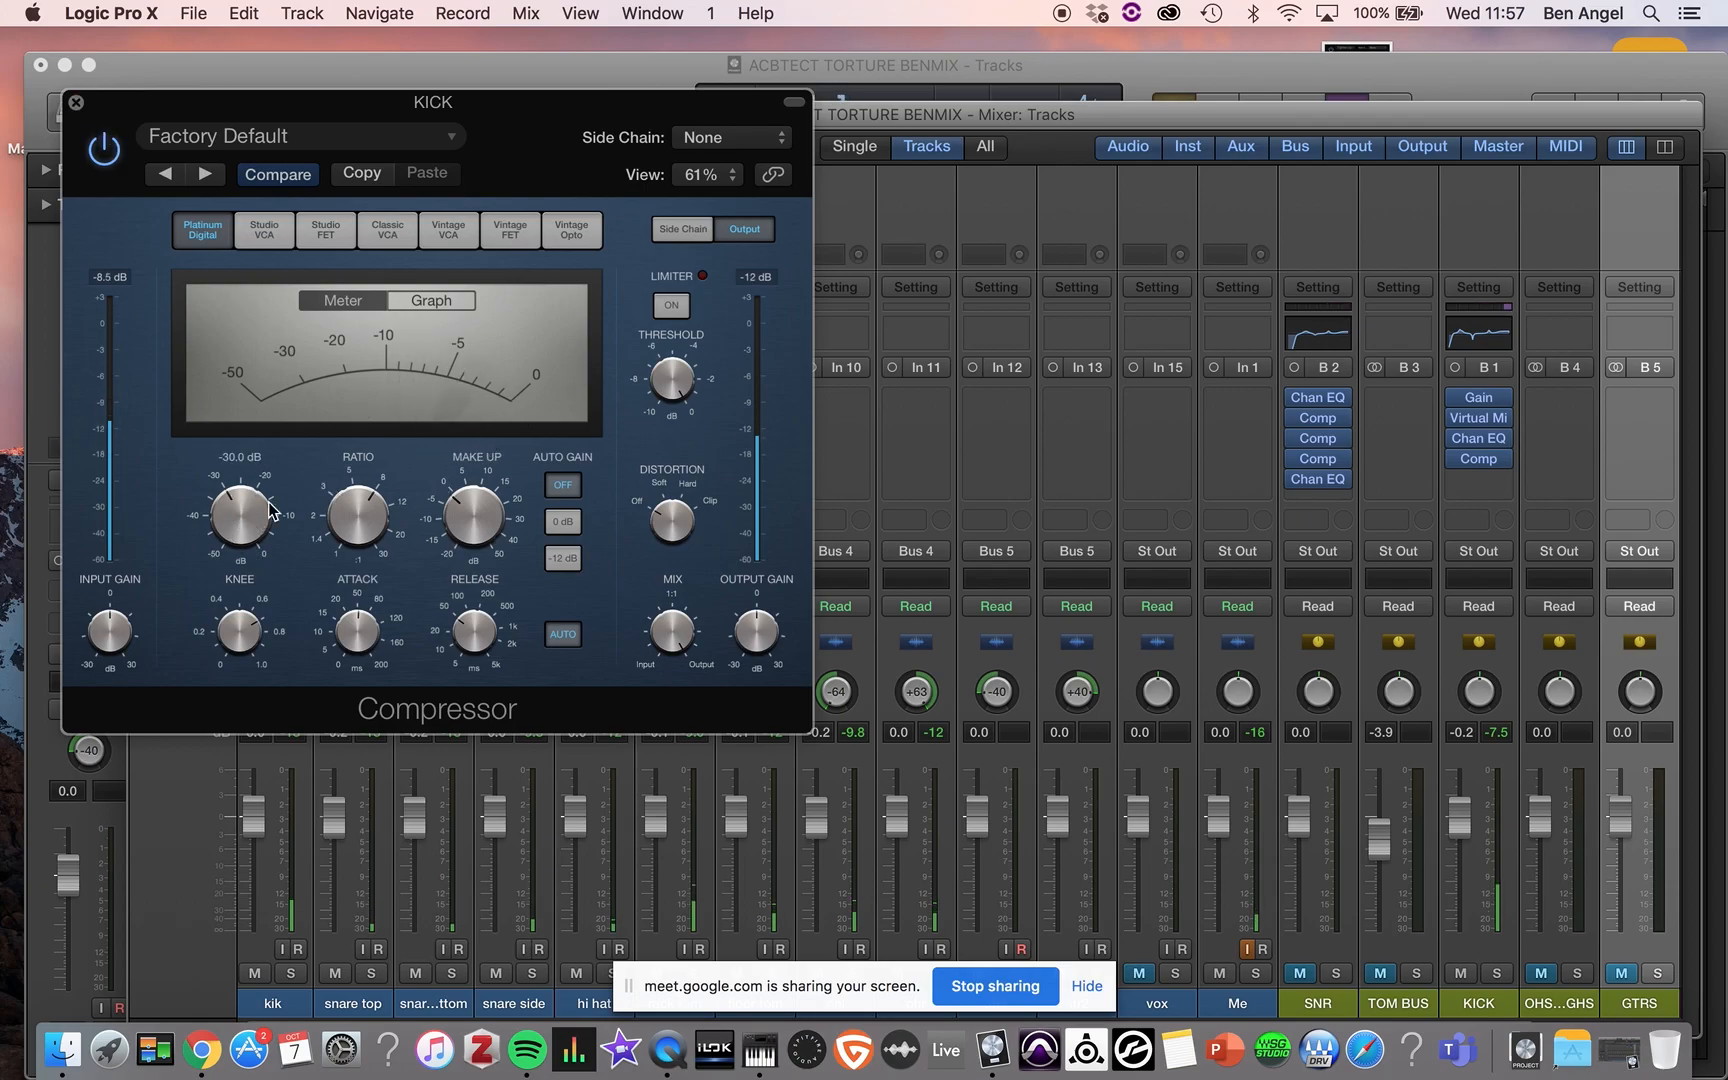
- Raise the KICK compressor's threshold for lighter compression and close the compressor
{"action": "left_click_drag", "start_coordinate": [223, 488], "coordinate": [250, 427]}
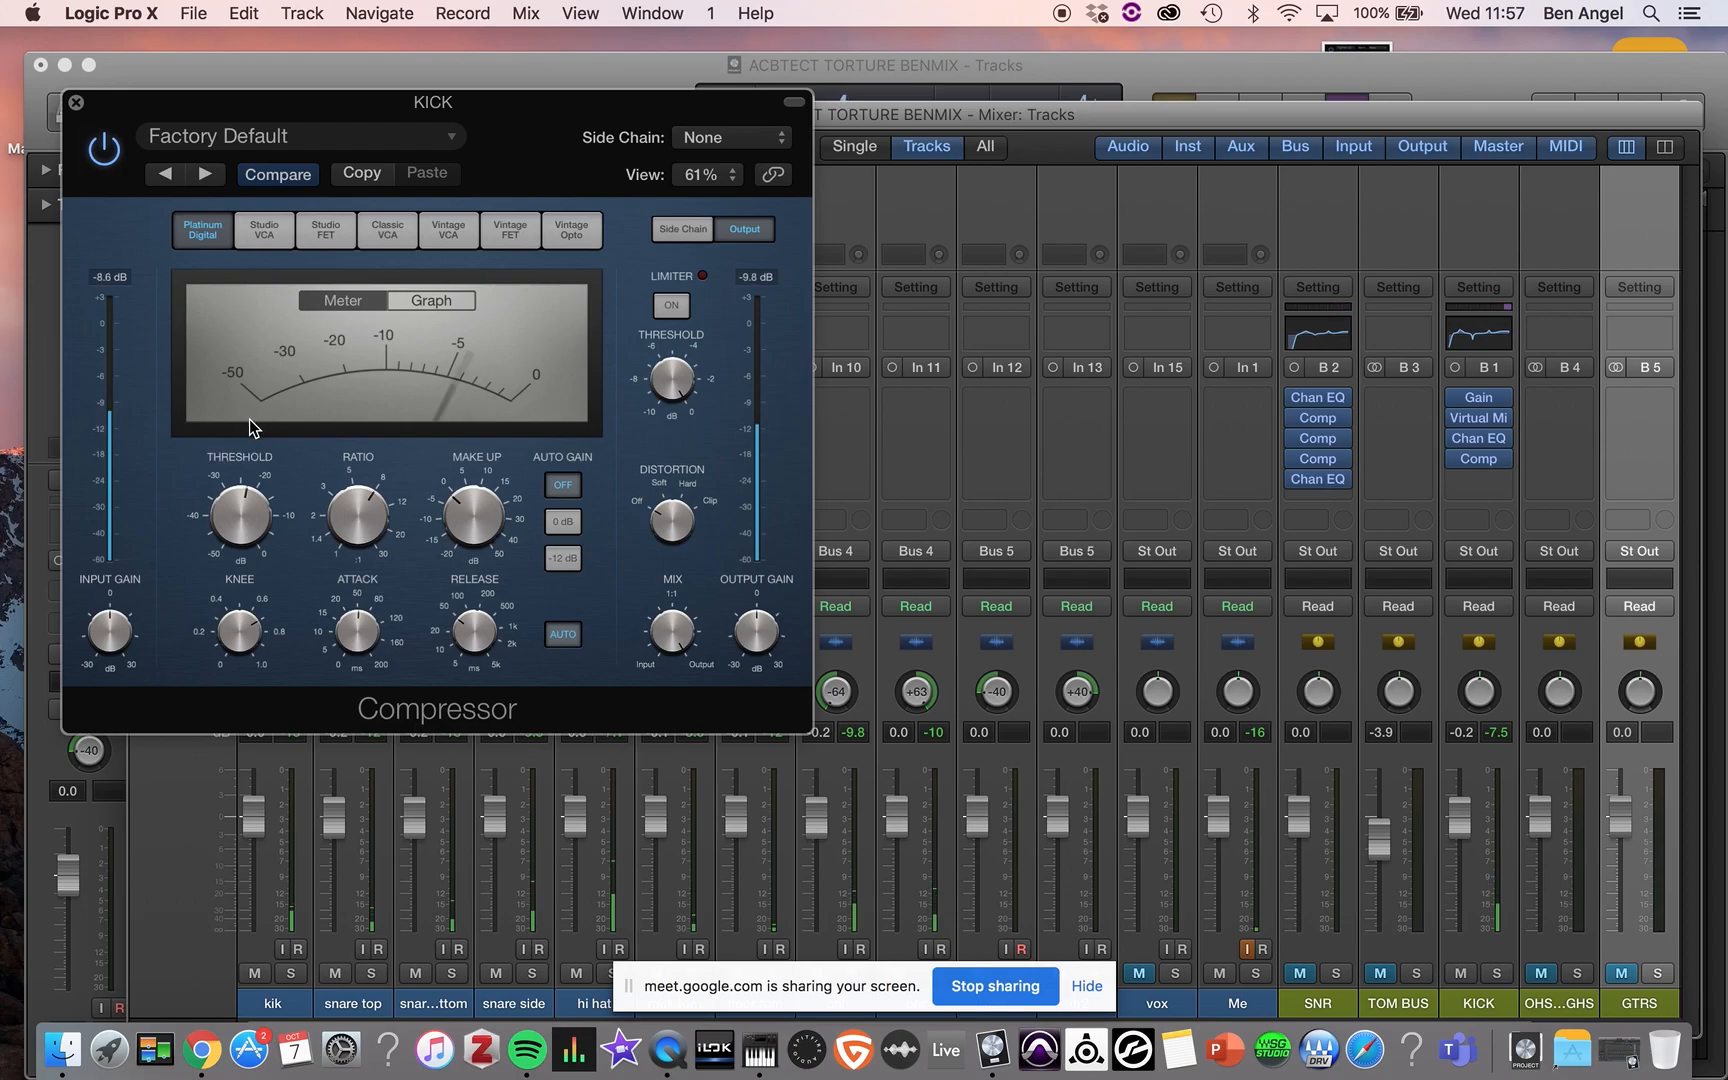
{"action": "left_click", "coordinate": [75, 102]}
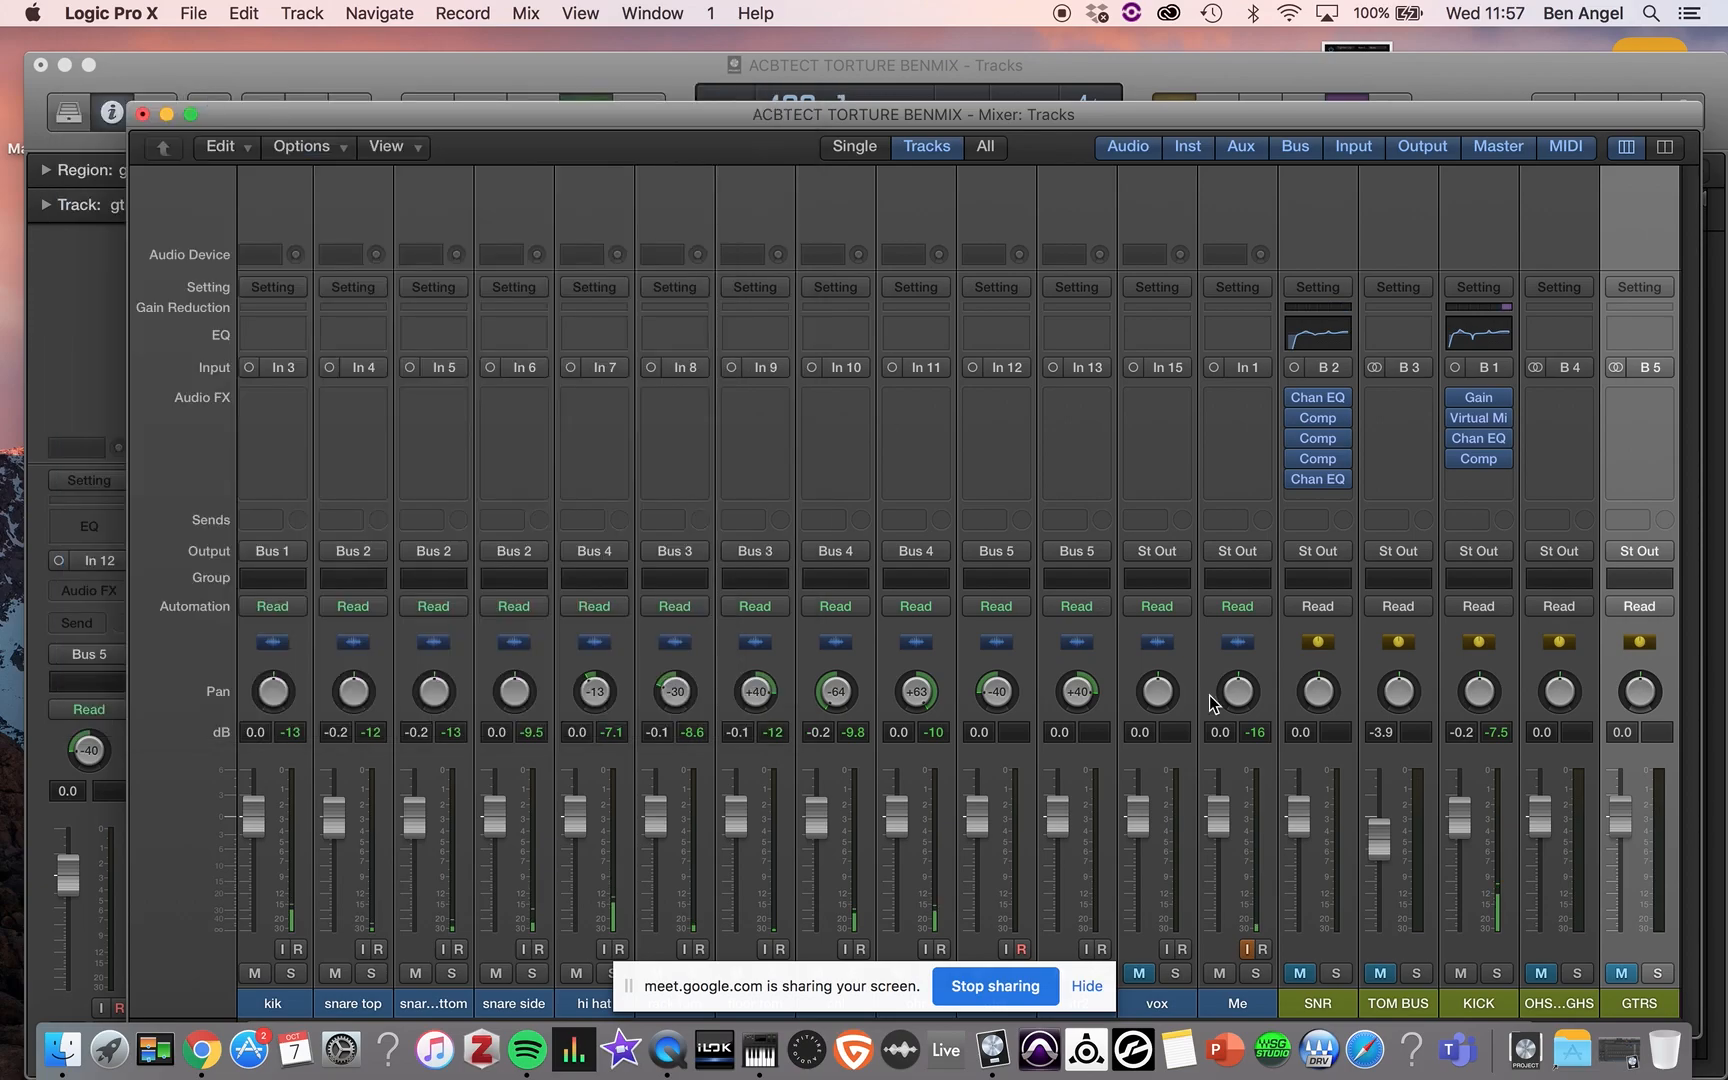
{"action": "left_click", "coordinate": [1497, 478]}
{"action": "mouse_move", "coordinate": [1477, 572]}
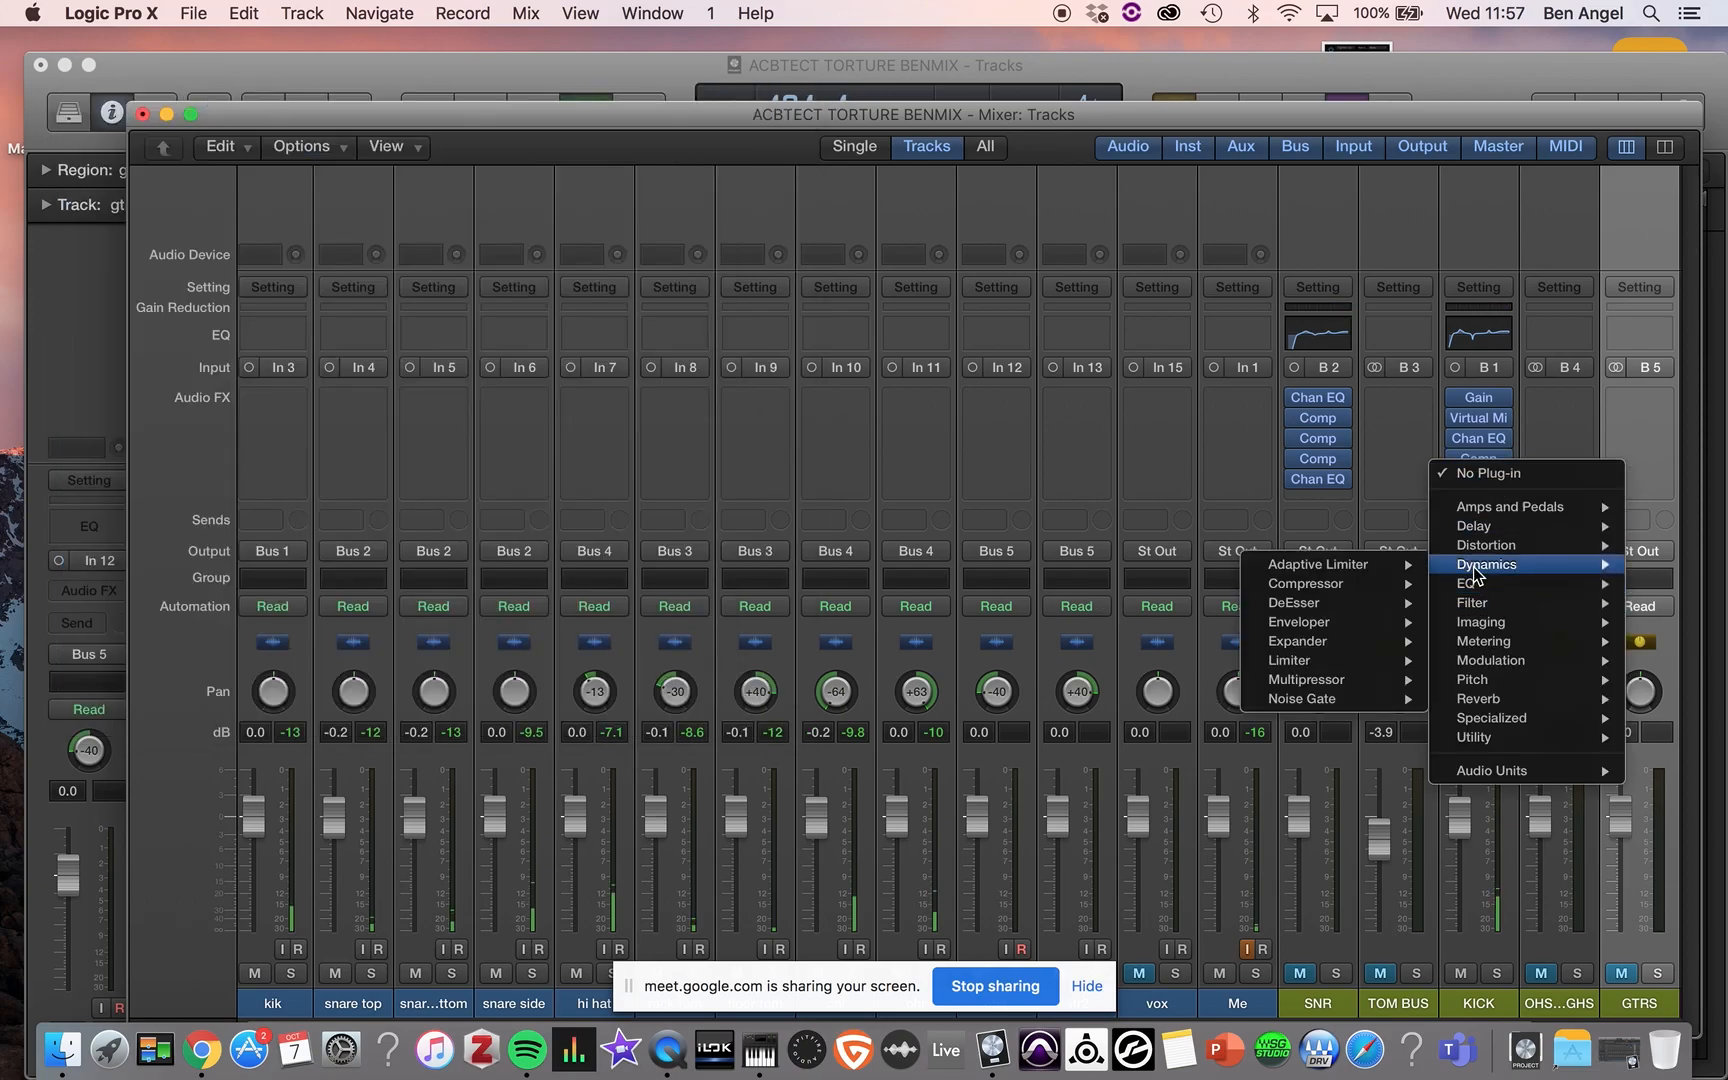
{"action": "mouse_move", "coordinate": [1304, 593]}
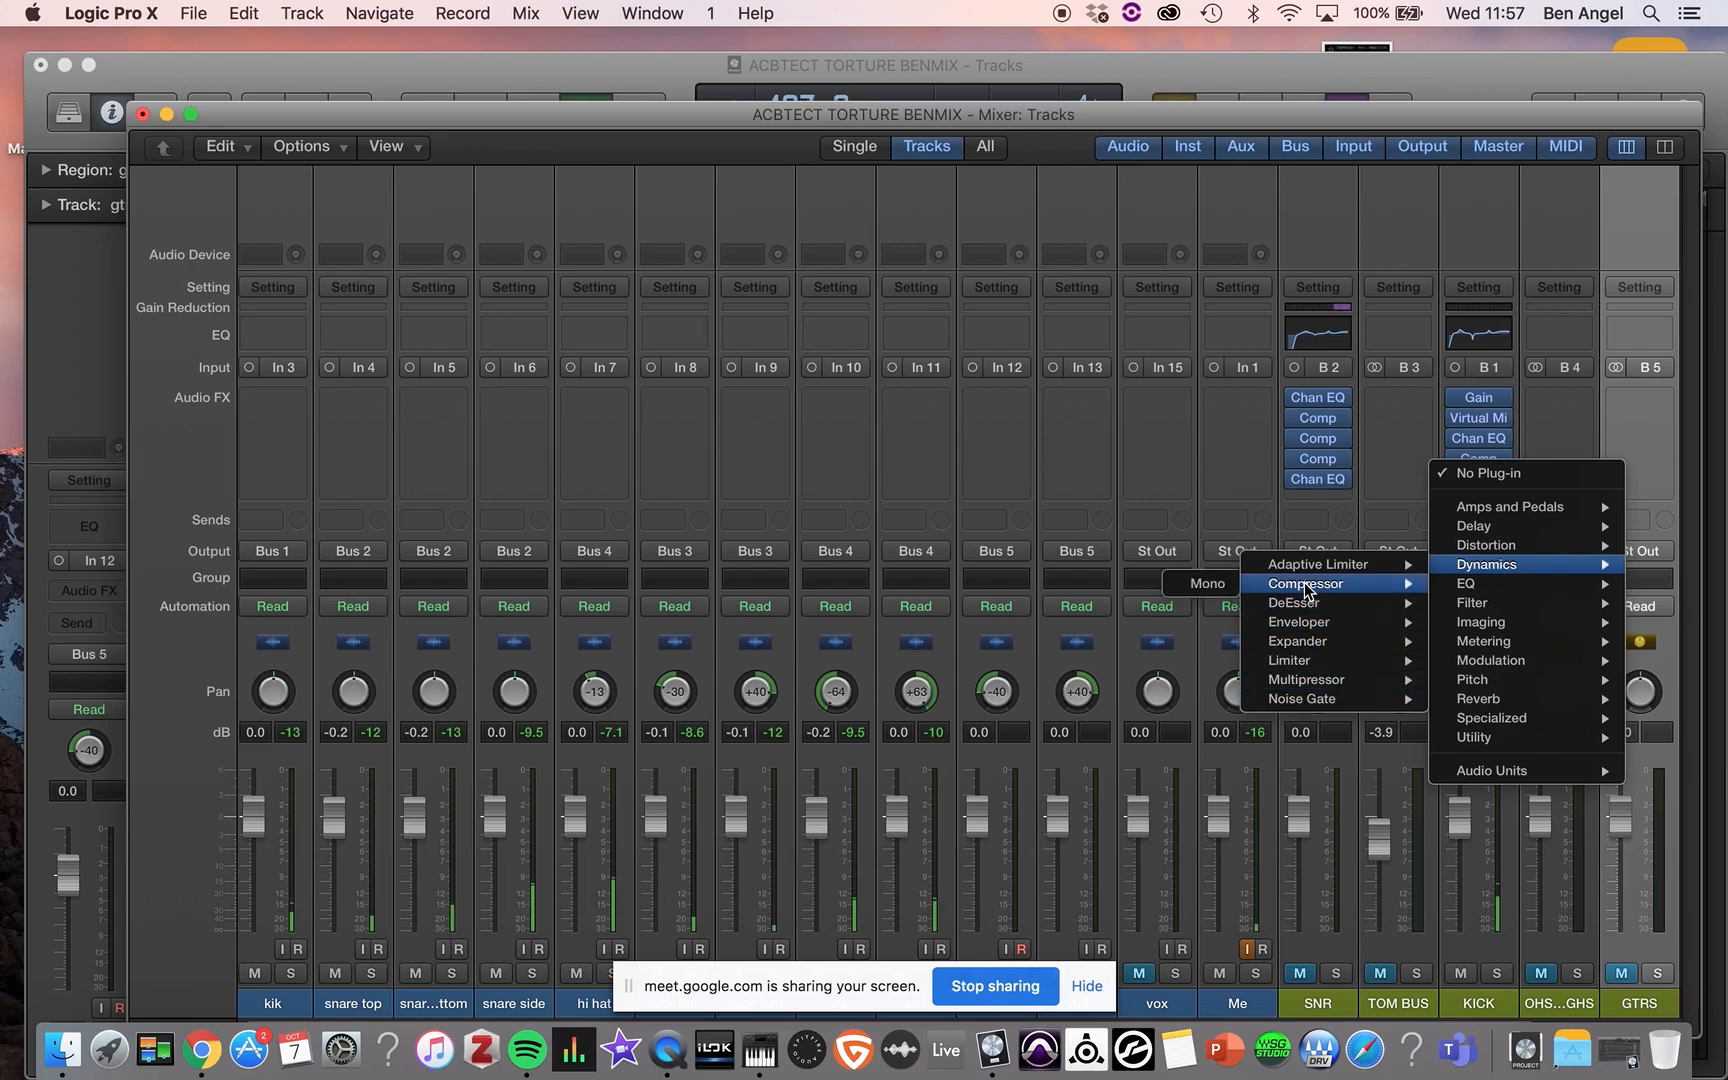
{"action": "left_click", "coordinate": [1216, 584]}
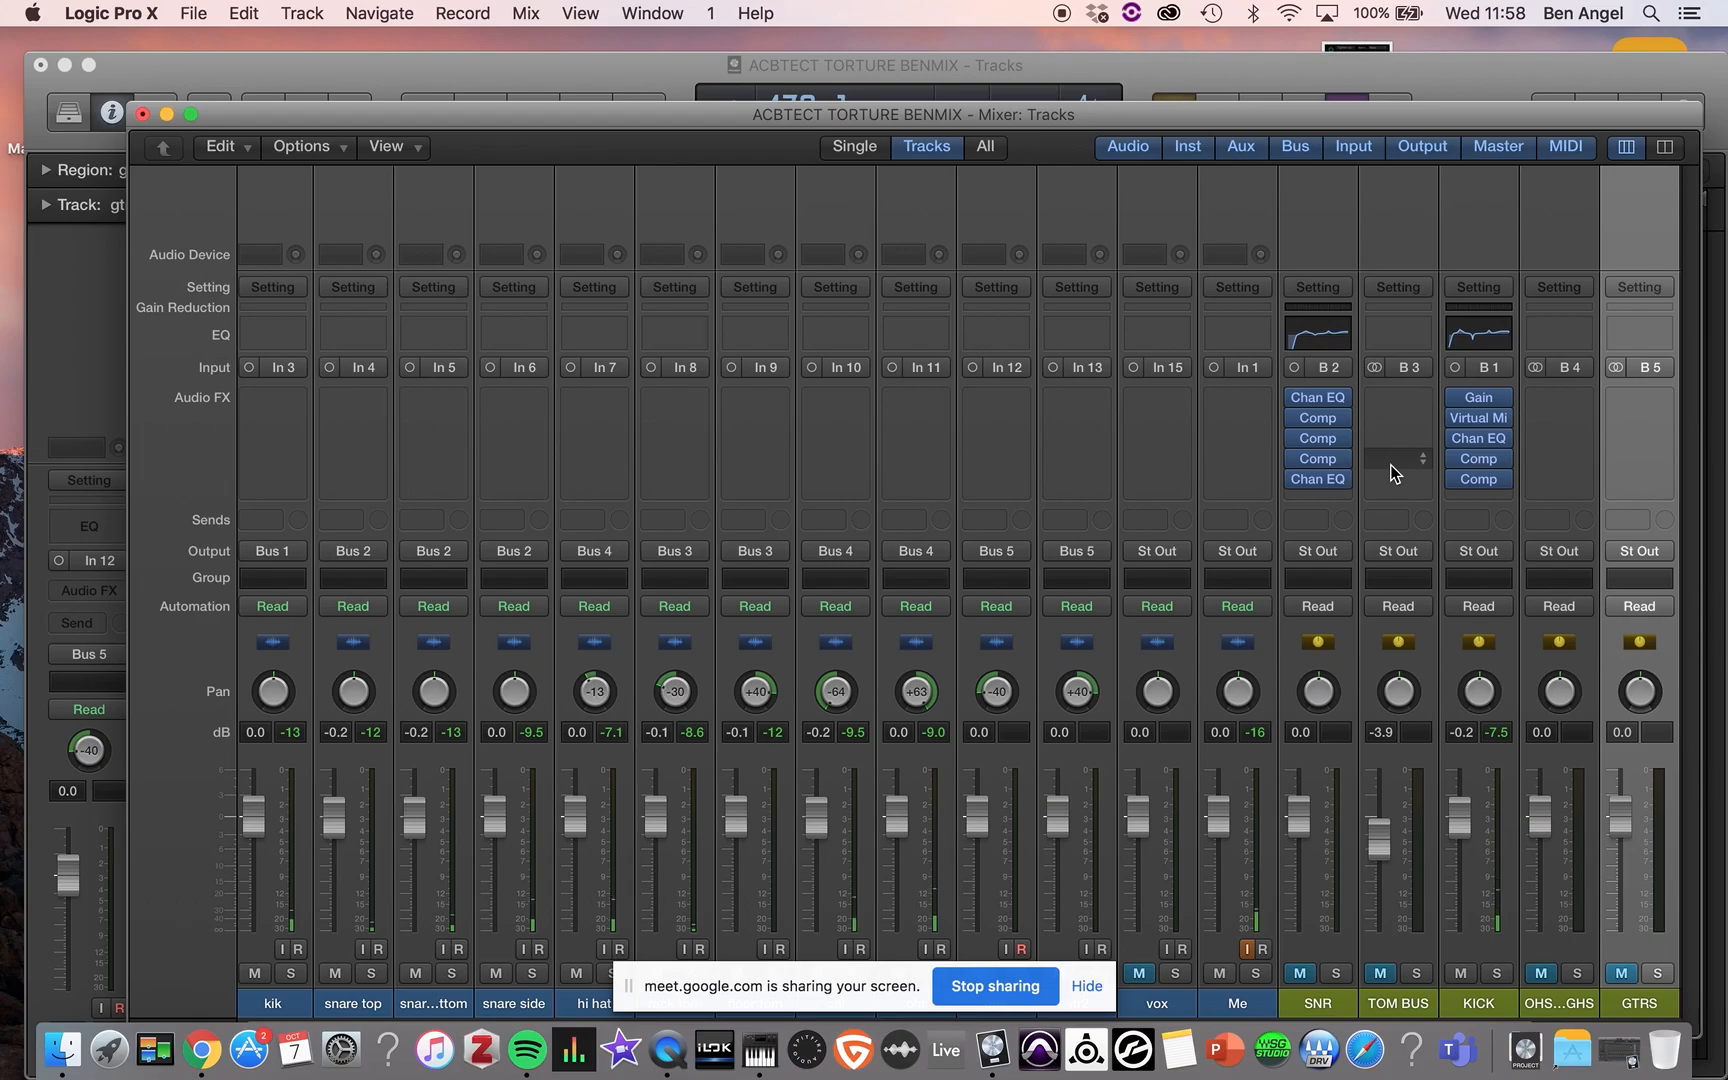
{"action": "left_click", "coordinate": [1503, 481]}
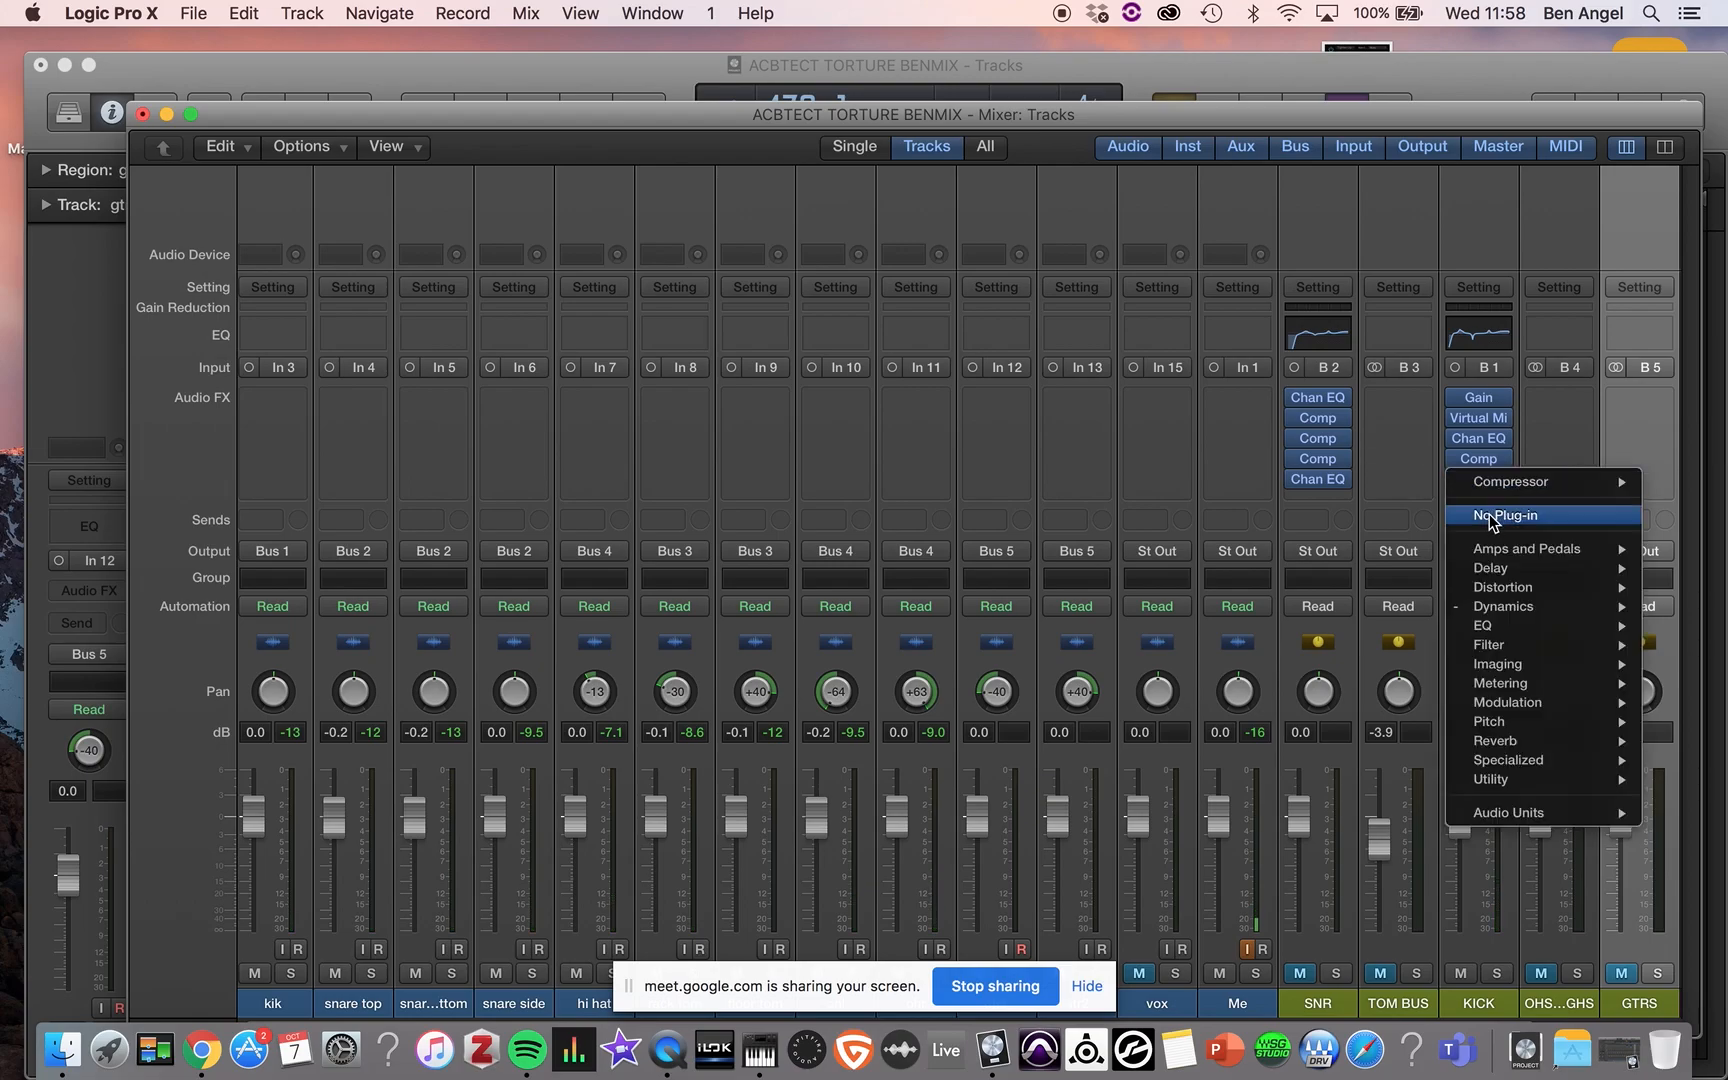
{"action": "left_click", "coordinate": [1489, 514]}
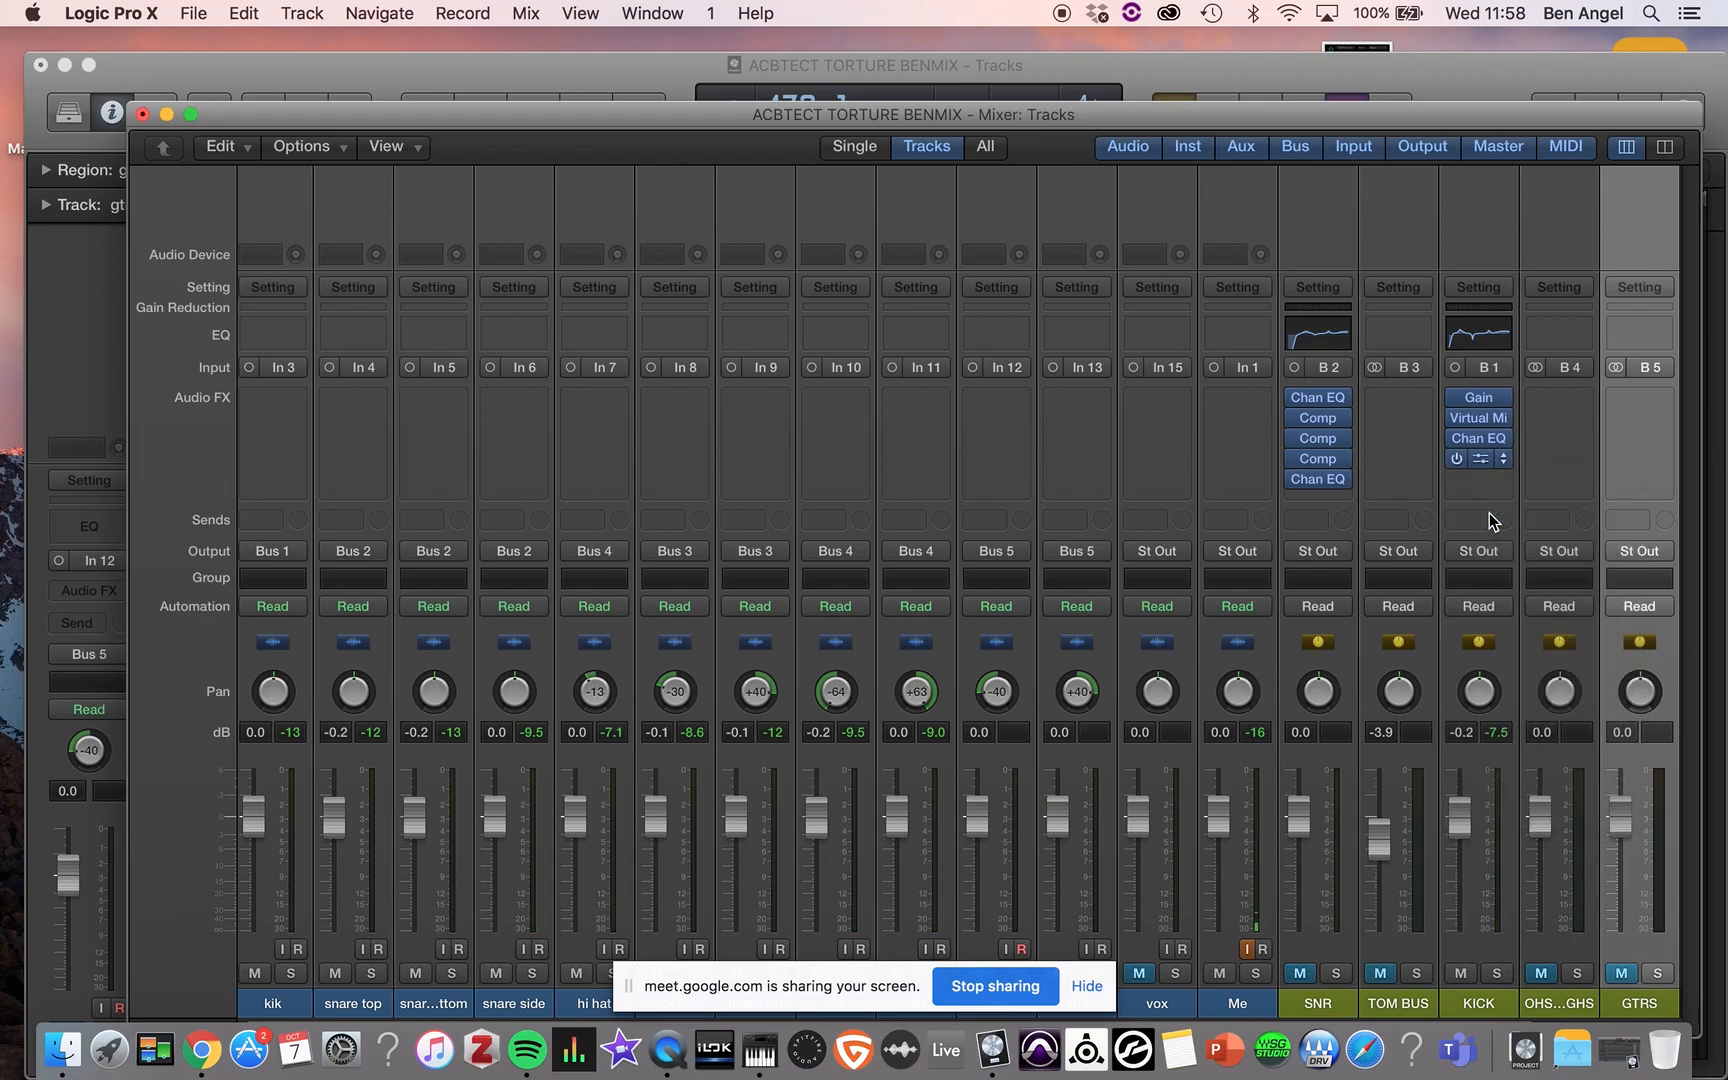
{"action": "key", "text": "super+z"}
- Bring the muted drum buses back into the playing mix and lower the KICK fader to -2.8 dB and SNR to -0.6 dB
{"action": "left_click", "coordinate": [1380, 973]}
{"action": "left_click", "coordinate": [1300, 973]}
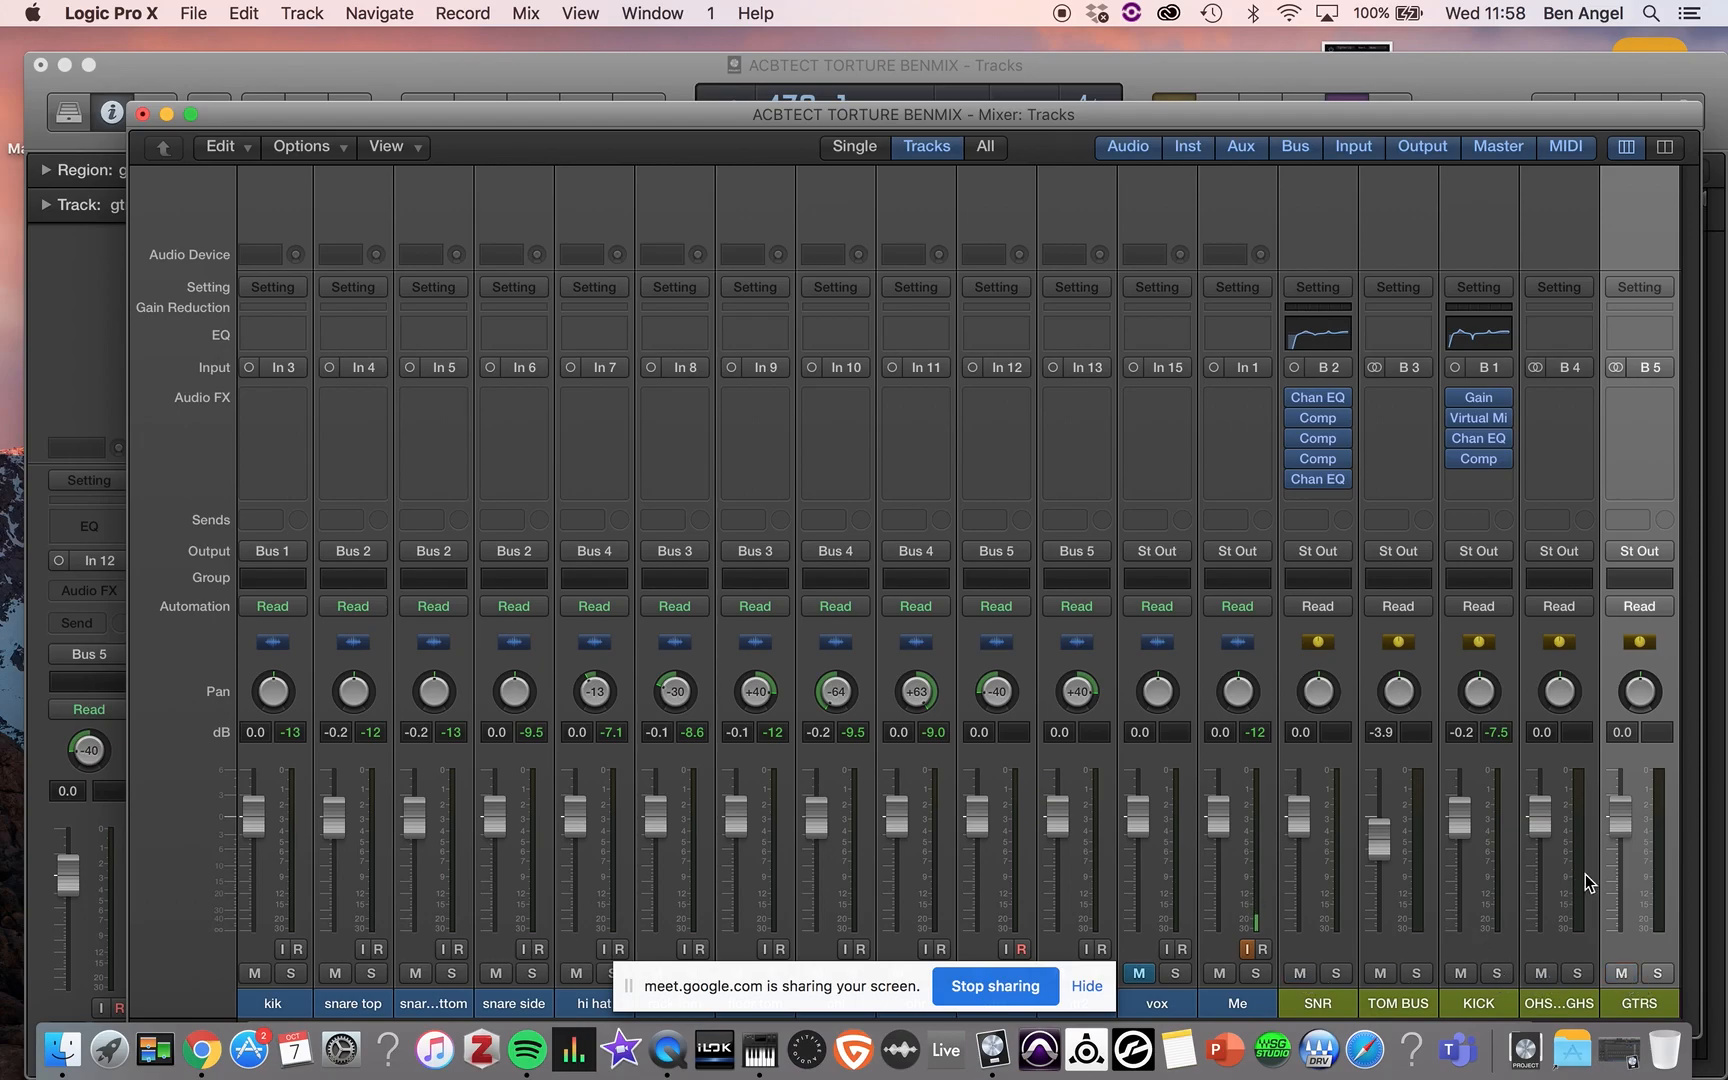
{"action": "key", "text": "space"}
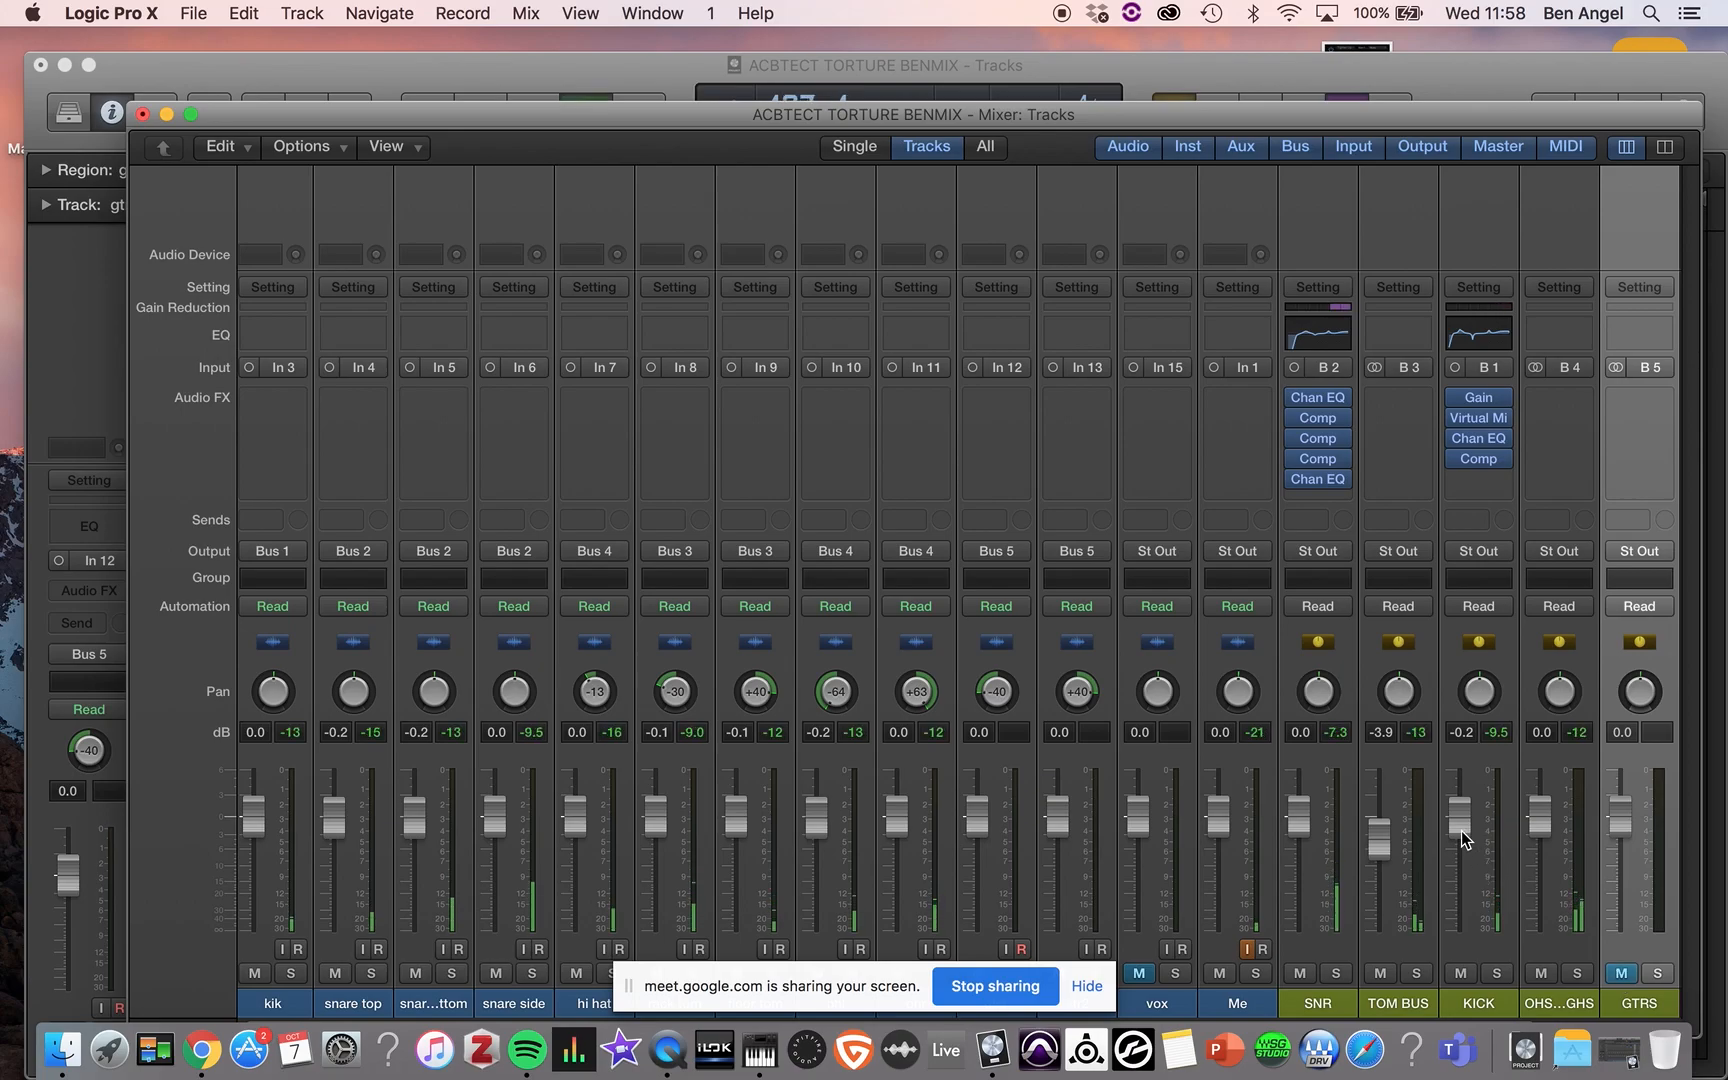
{"action": "left_click_drag", "start_coordinate": [1460, 818], "coordinate": [1460, 833]}
{"action": "left_click_drag", "start_coordinate": [1301, 838], "coordinate": [1299, 843]}
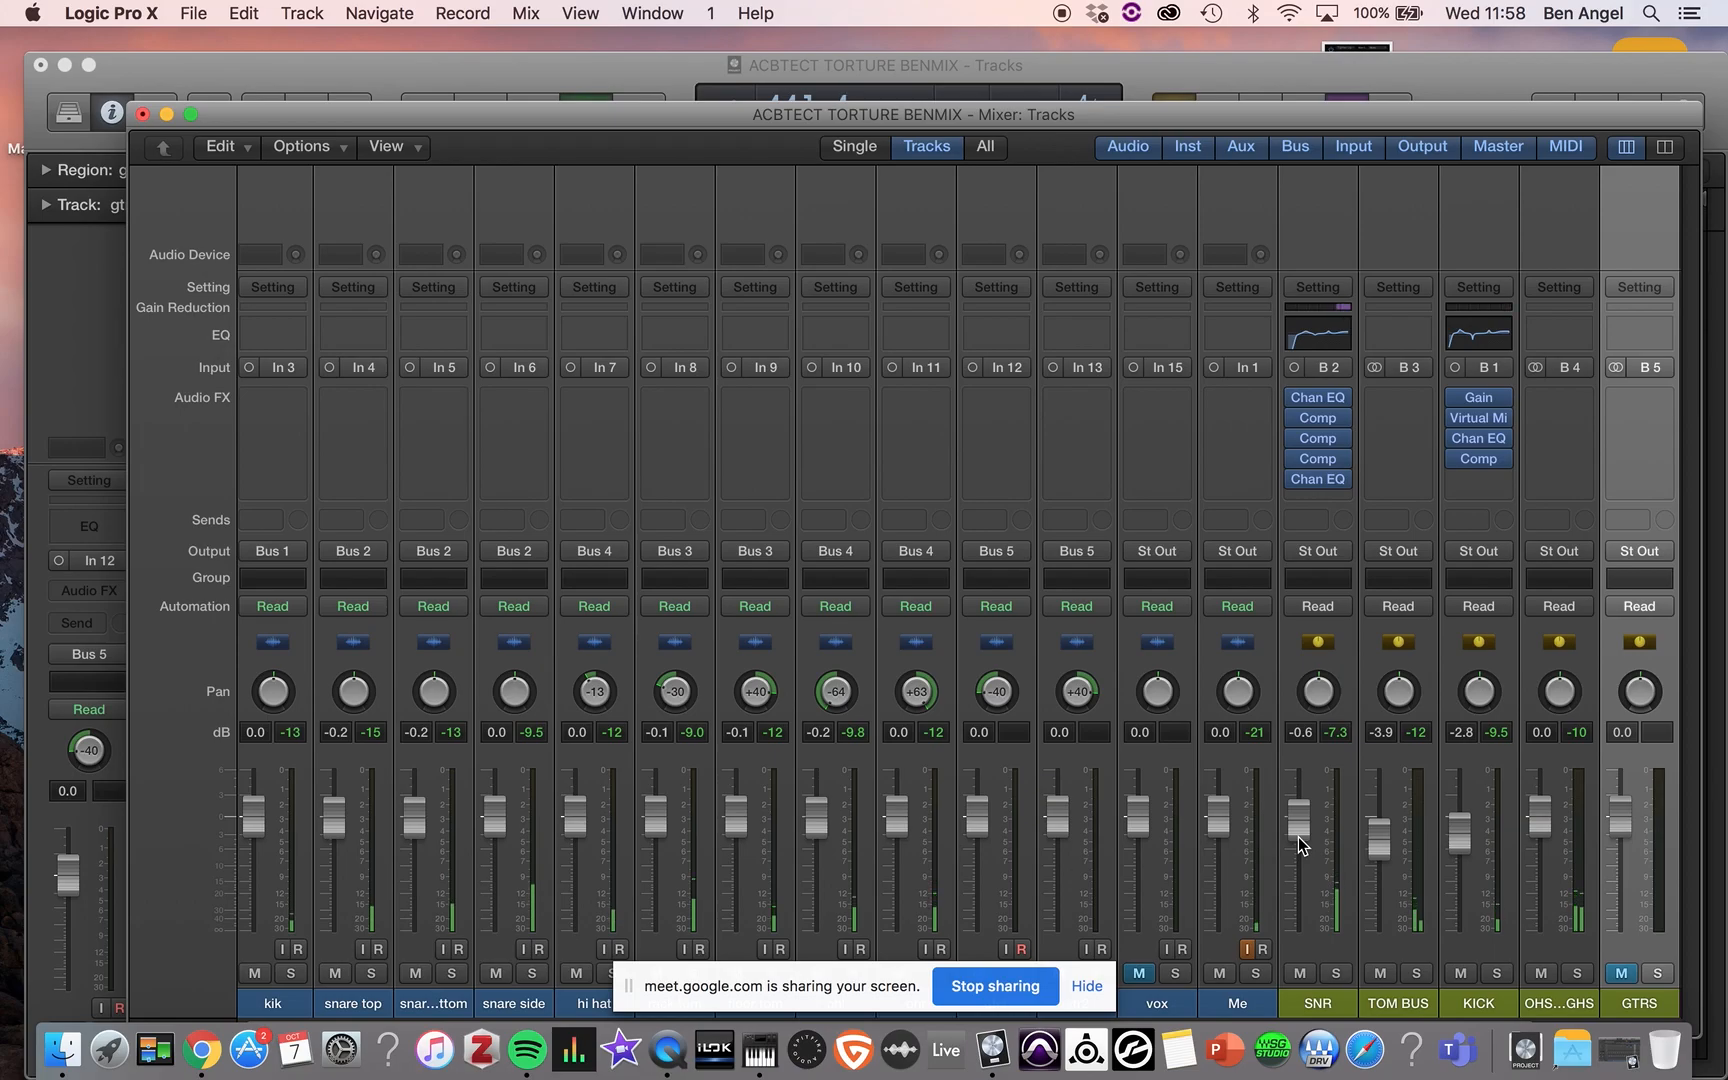
- Shift the cycle region earlier to around bar 385 and play it with the mixer back in view
{"action": "left_click_drag", "start_coordinate": [1052, 118], "coordinate": [1095, 423]}
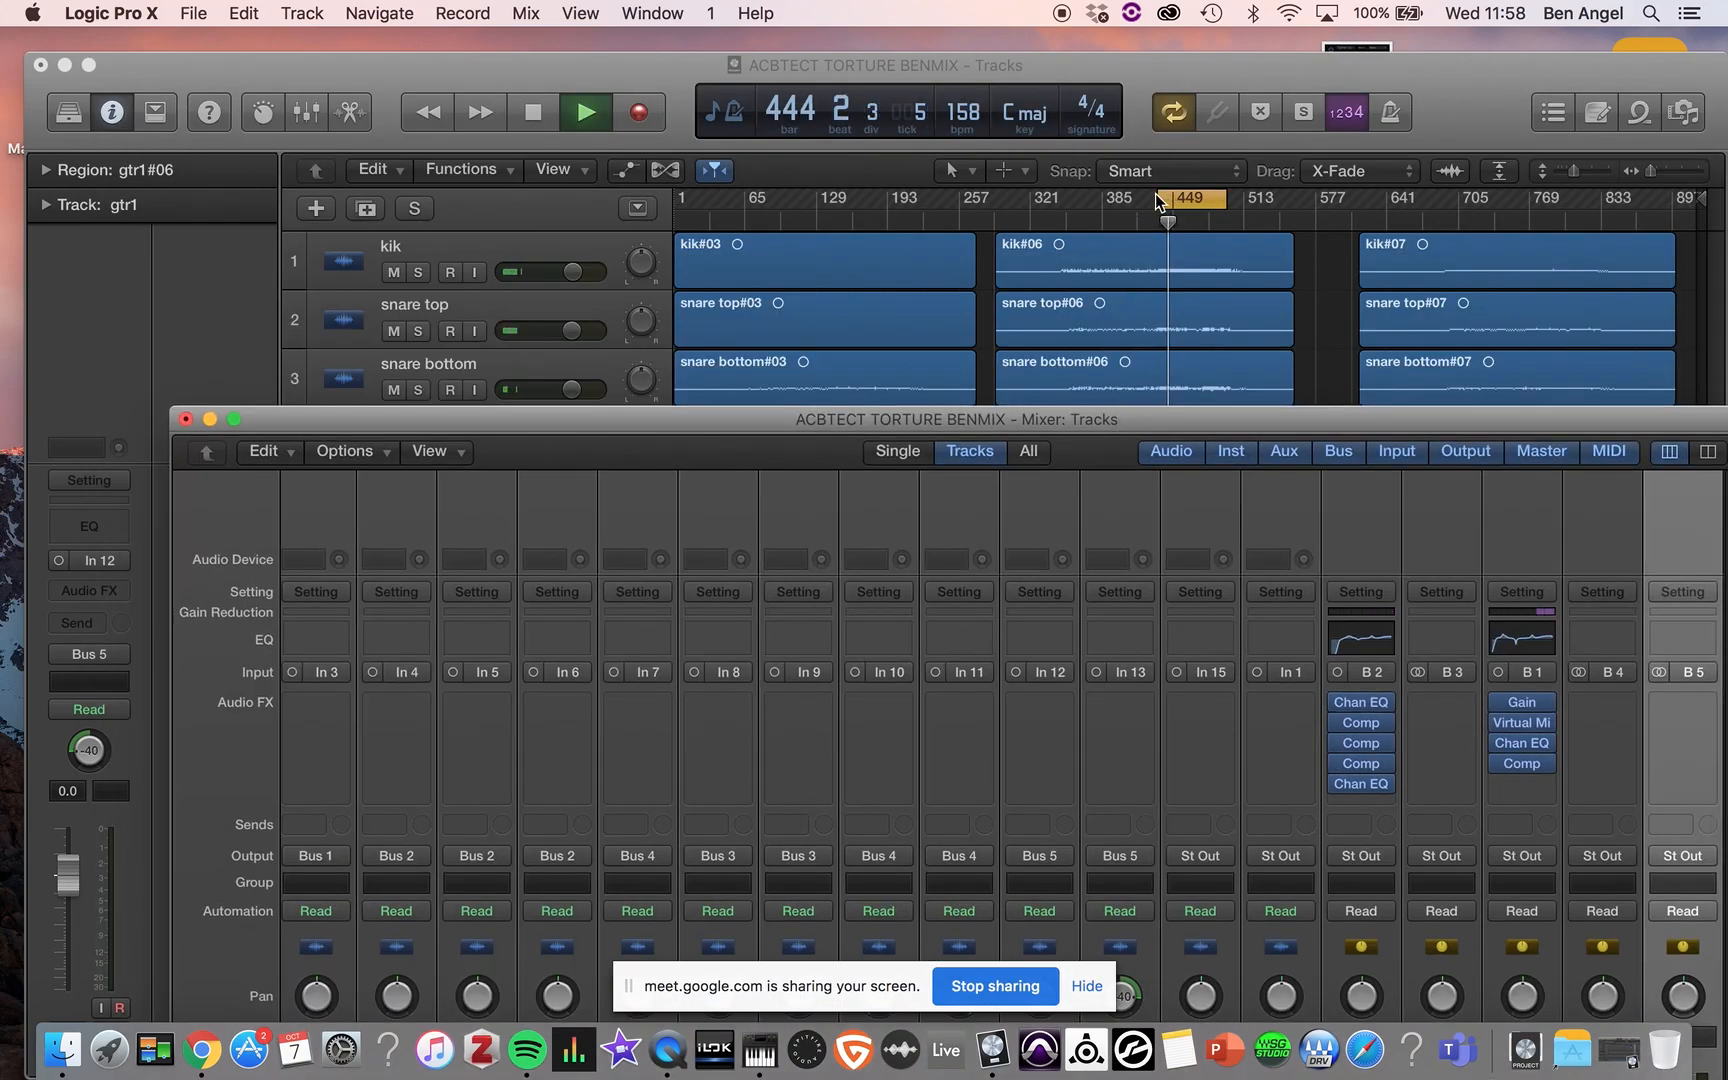
{"action": "key", "text": "space"}
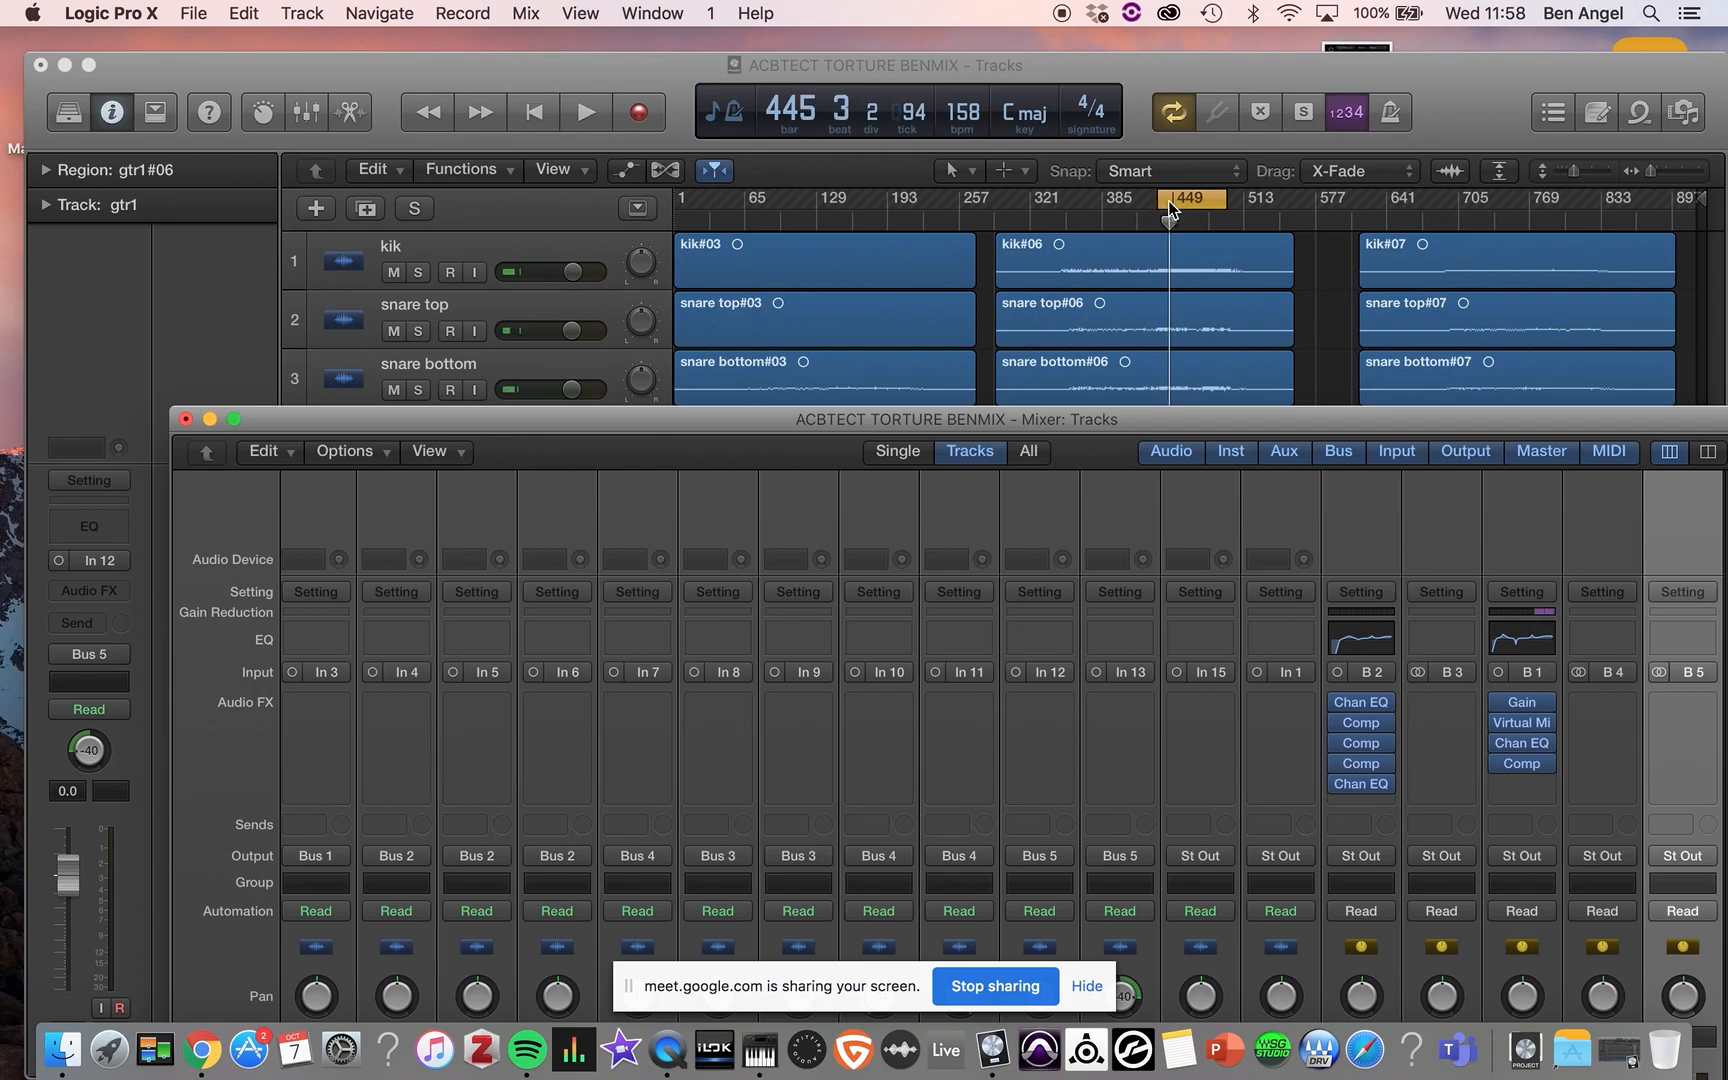
{"action": "left_click_drag", "start_coordinate": [1165, 201], "coordinate": [1102, 205]}
{"action": "key", "text": "space"}
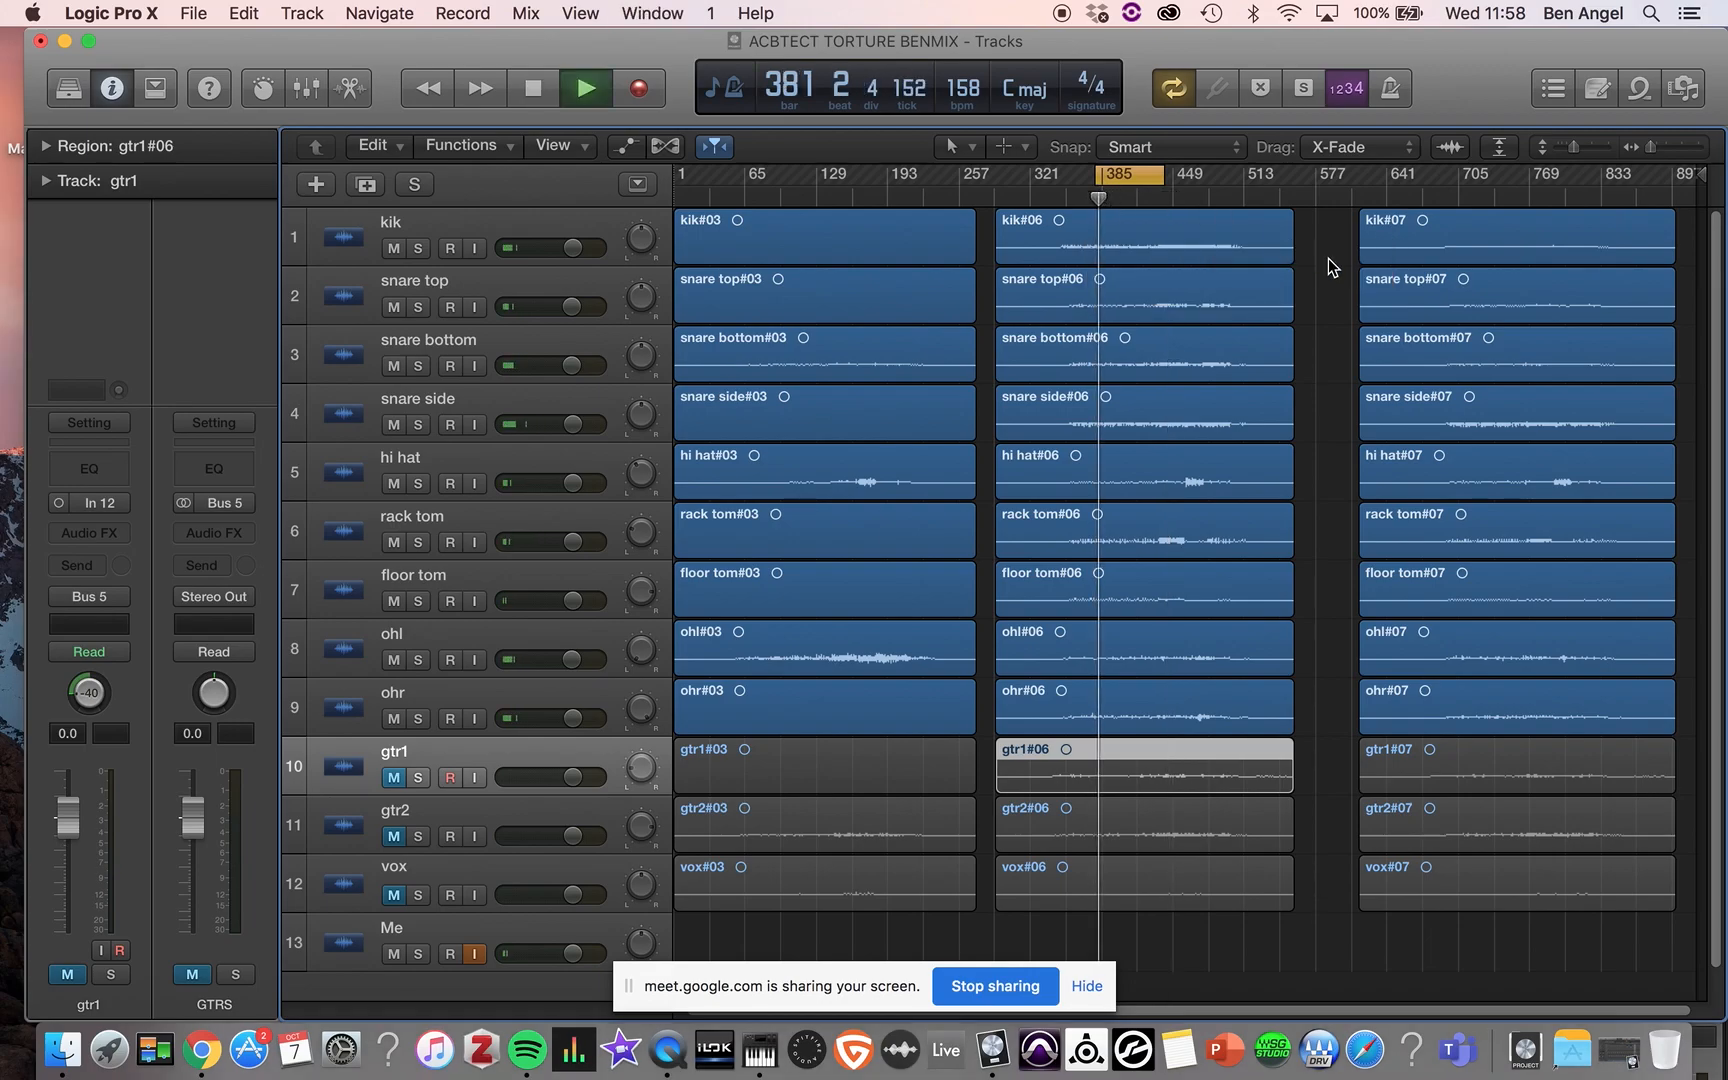
{"action": "key", "text": "super+2"}
{"action": "left_click_drag", "start_coordinate": [1058, 418], "coordinate": [1010, 66]}
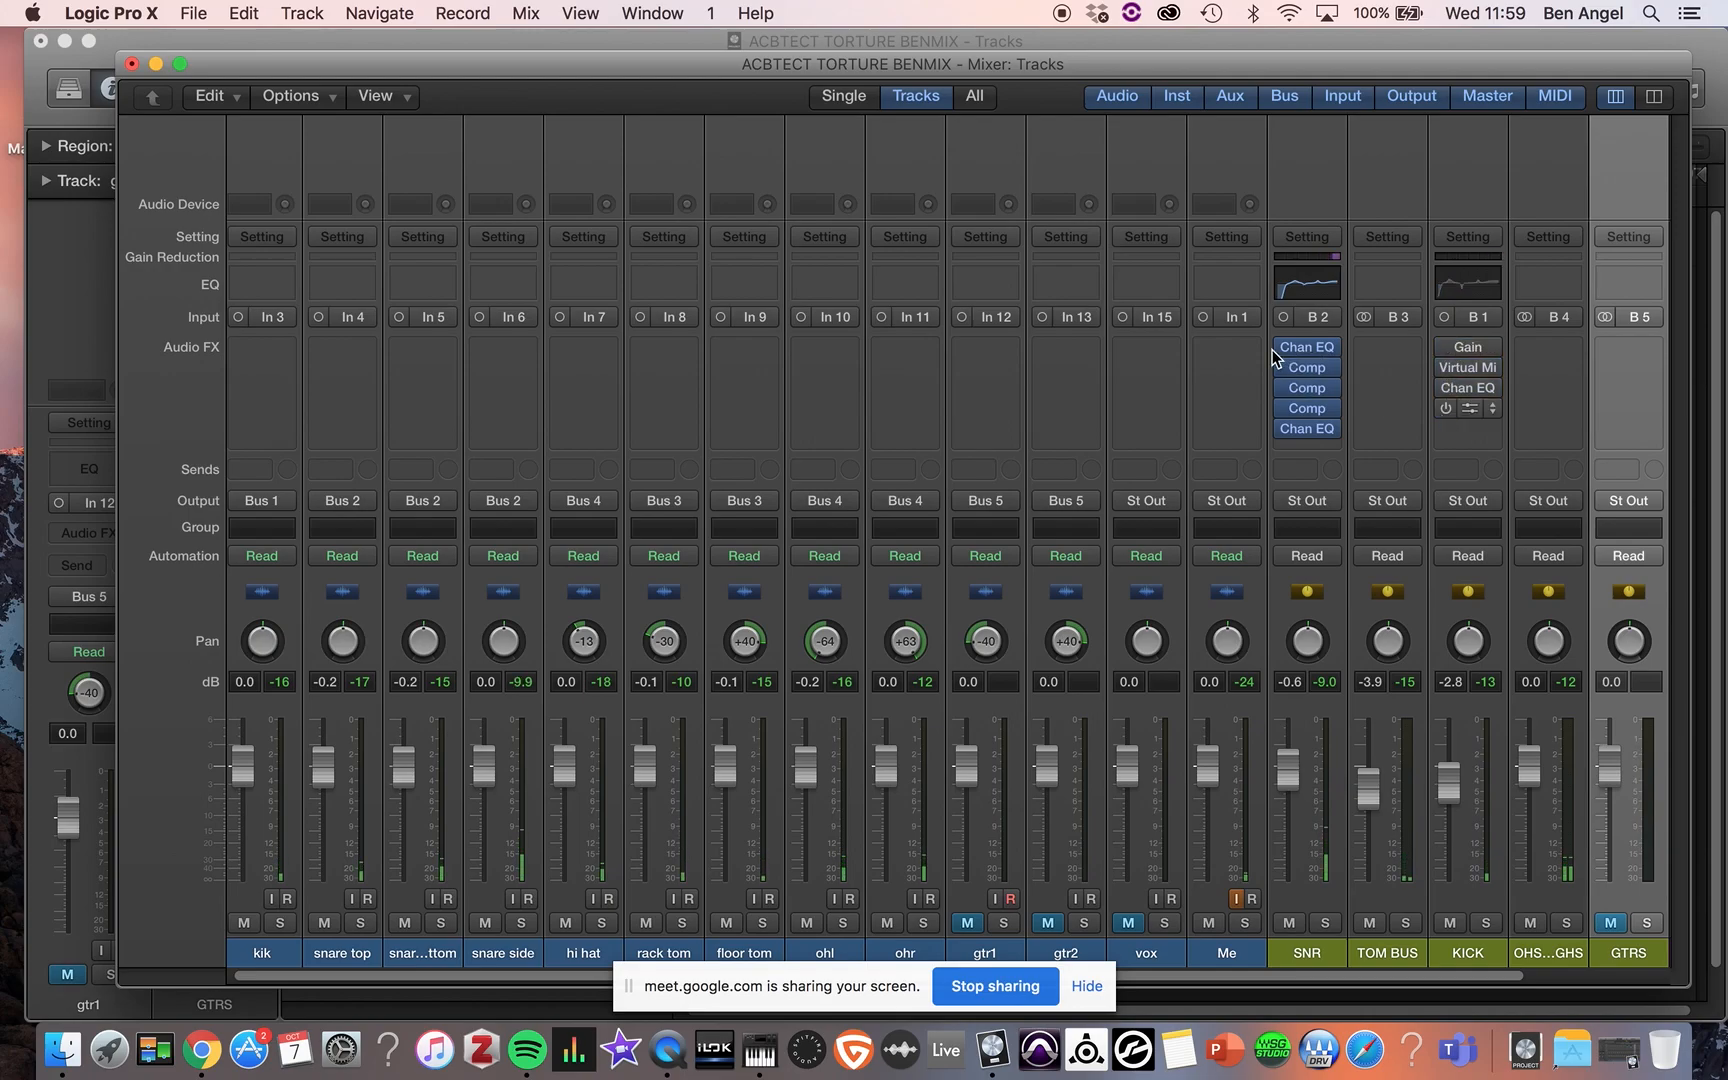
- Solo the SNR and KICK buses and compare their sound with all plug-ins bypassed and active, ending with the solos off
{"action": "left_click_drag", "start_coordinate": [1281, 423], "coordinate": [1281, 437]}
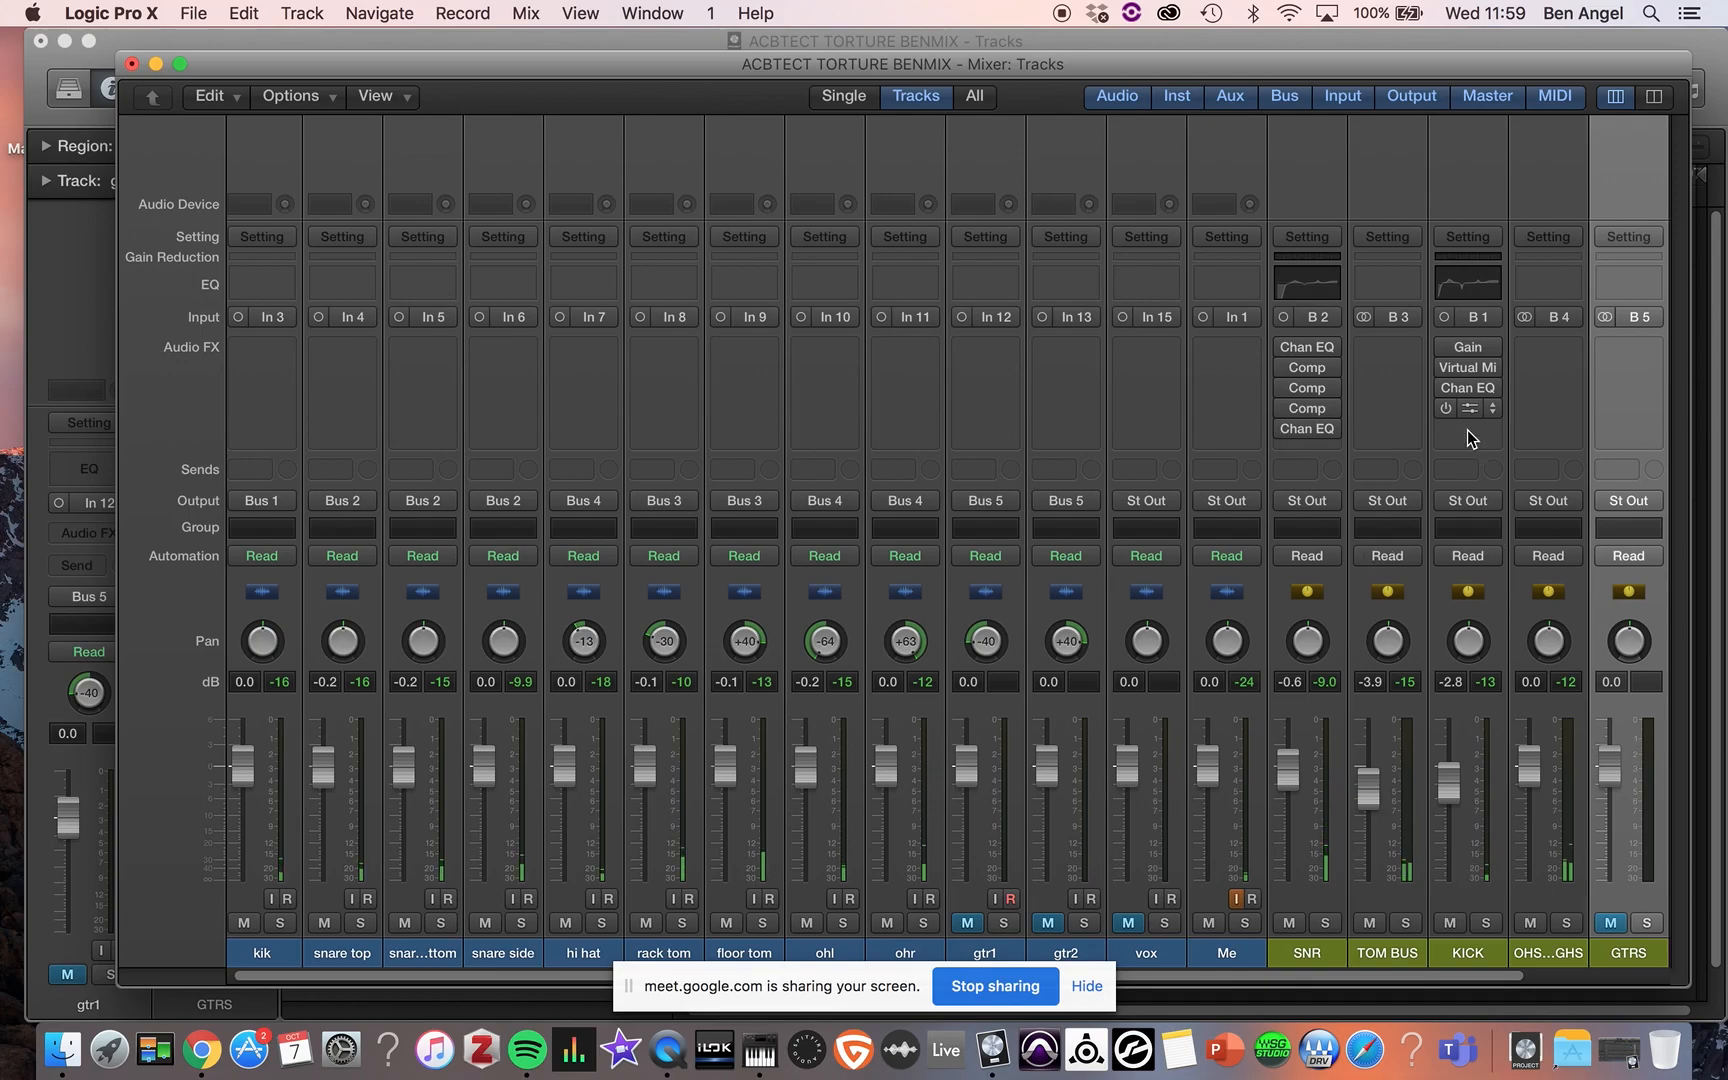
{"action": "left_click", "coordinate": [1484, 921]}
{"action": "left_click", "coordinate": [1328, 922]}
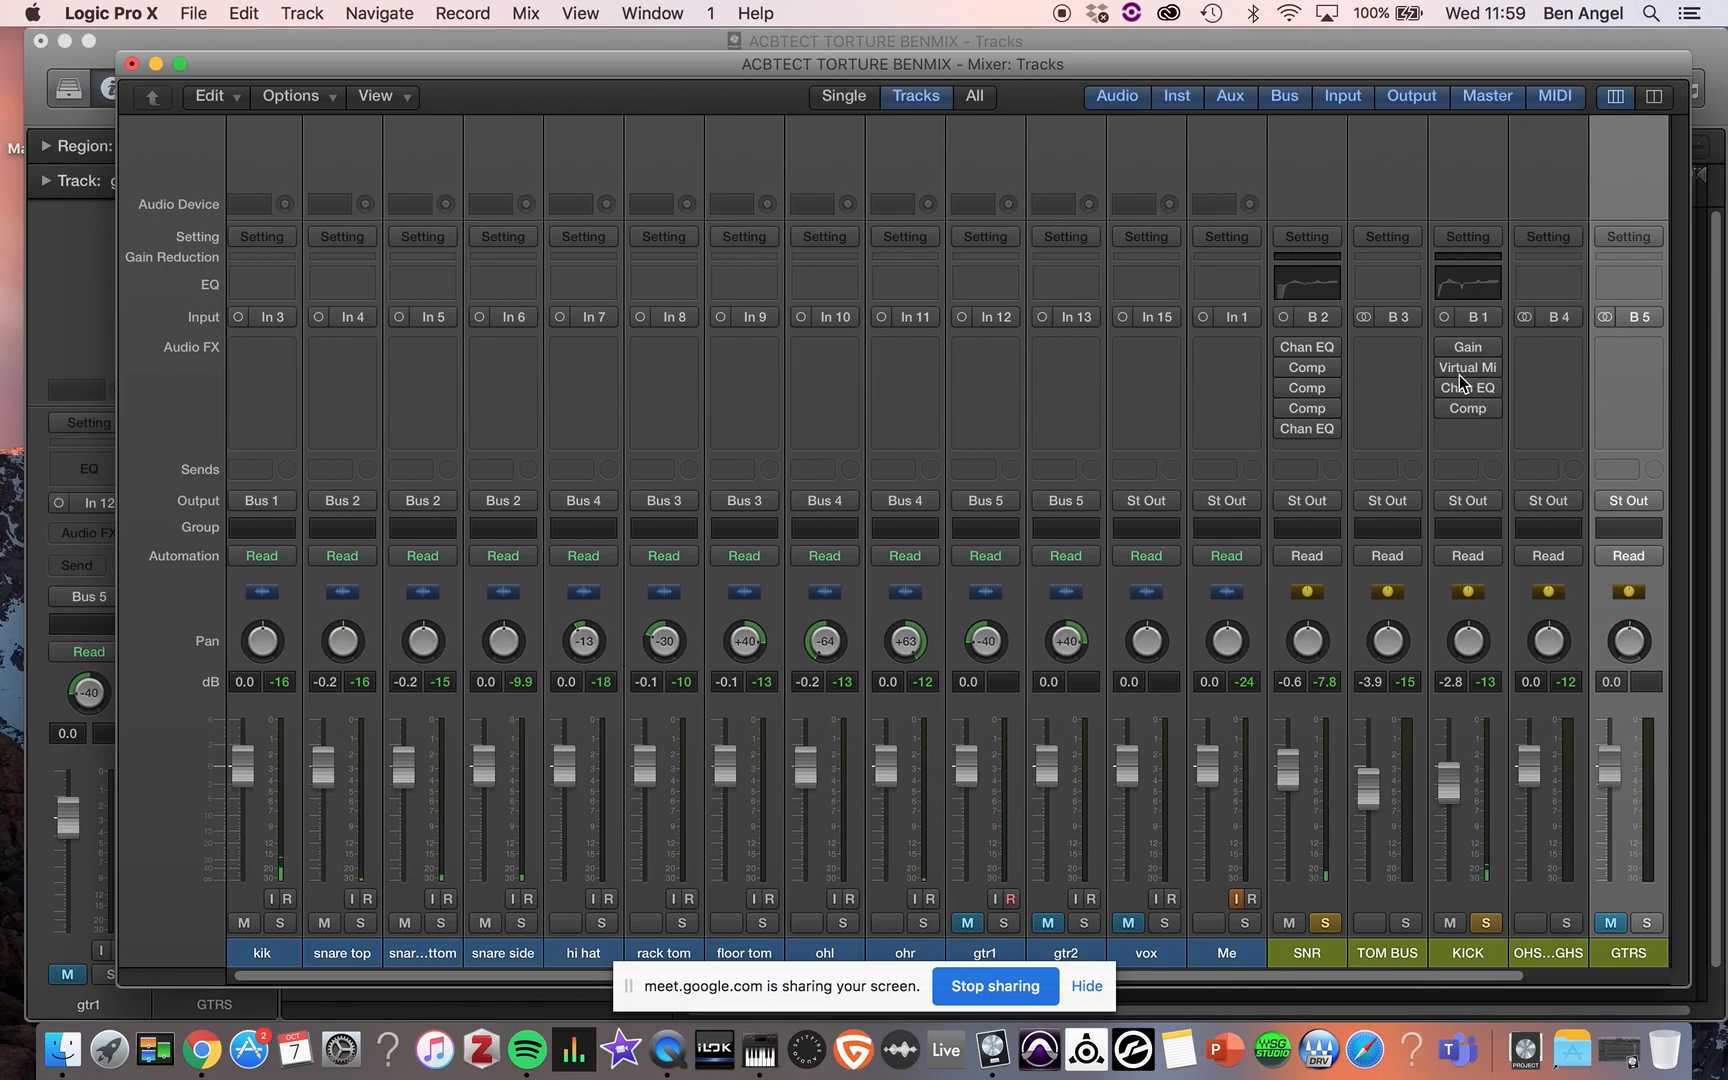
{"action": "left_click_drag", "start_coordinate": [1443, 347], "coordinate": [1441, 414]}
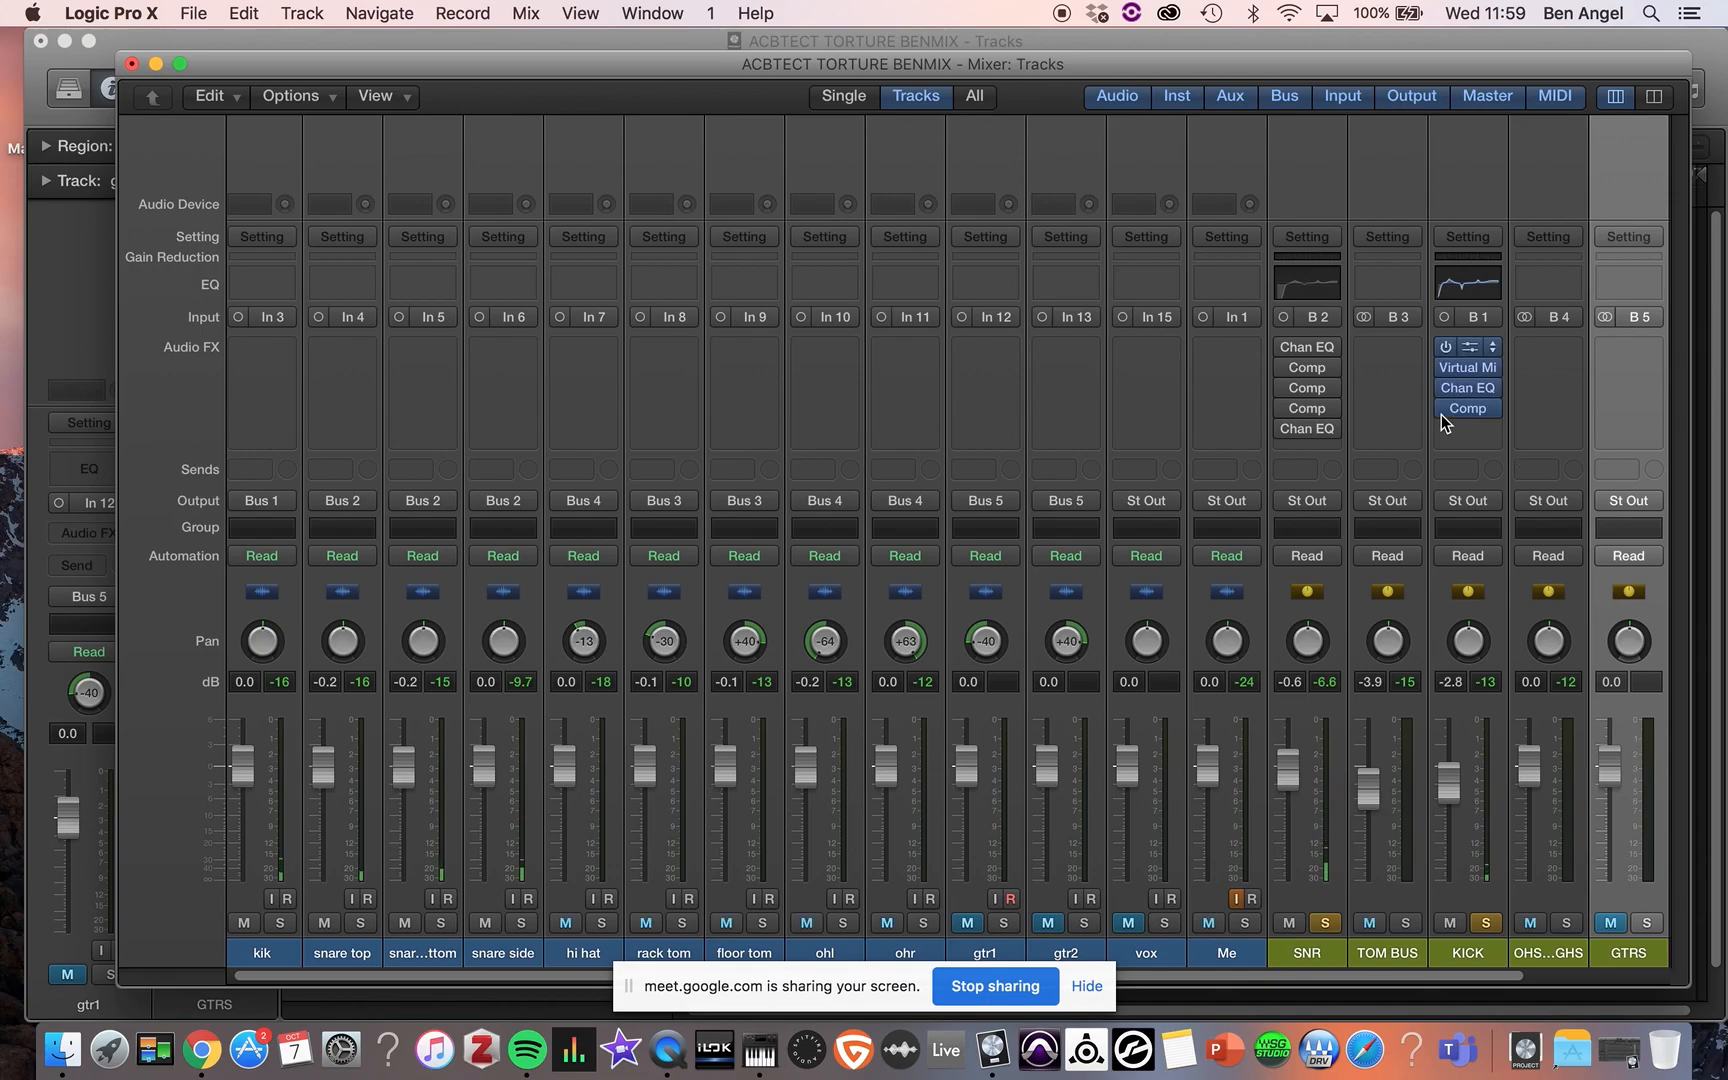
{"action": "left_click_drag", "start_coordinate": [1285, 347], "coordinate": [1281, 431]}
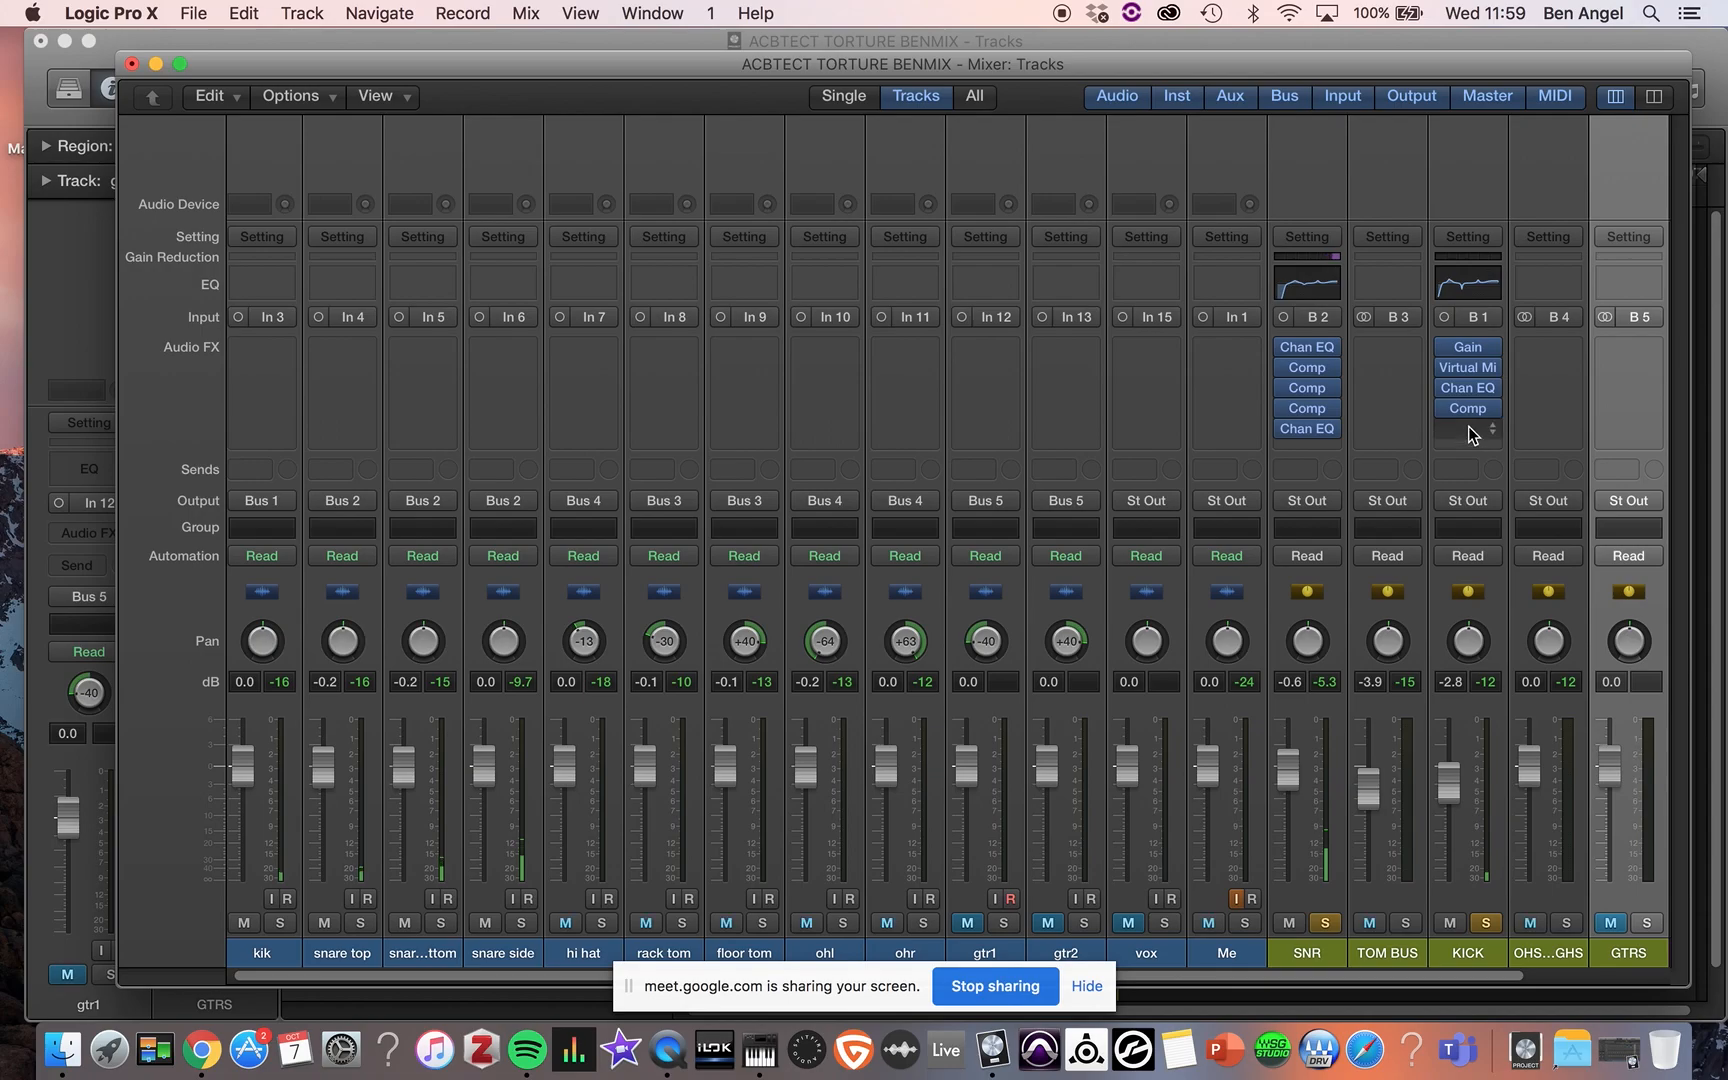
{"action": "mouse_move", "coordinate": [1470, 415]}
{"action": "left_click", "coordinate": [1325, 922]}
{"action": "left_click", "coordinate": [1474, 919]}
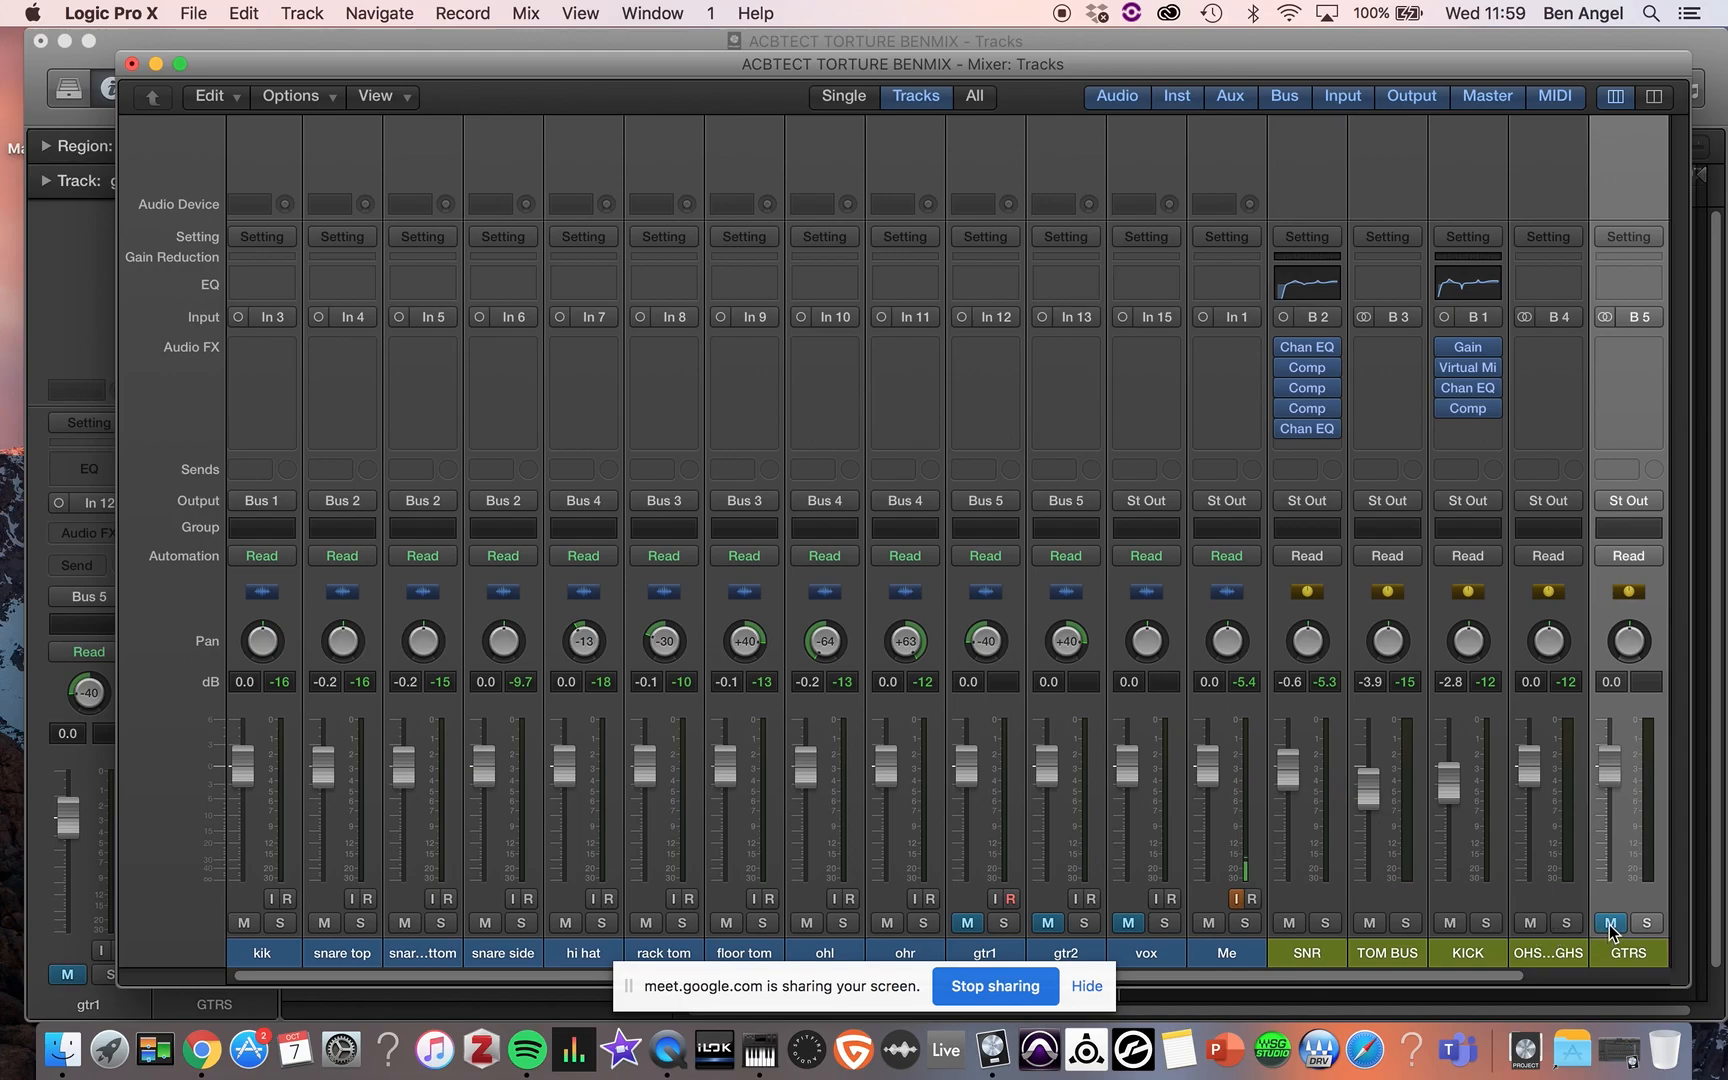
- Mute the SNR, TOM BUS, KICK and overhead buses and unmute GTRS and gtr1, leaving gtr2 muted
{"action": "left_click", "coordinate": [1449, 924]}
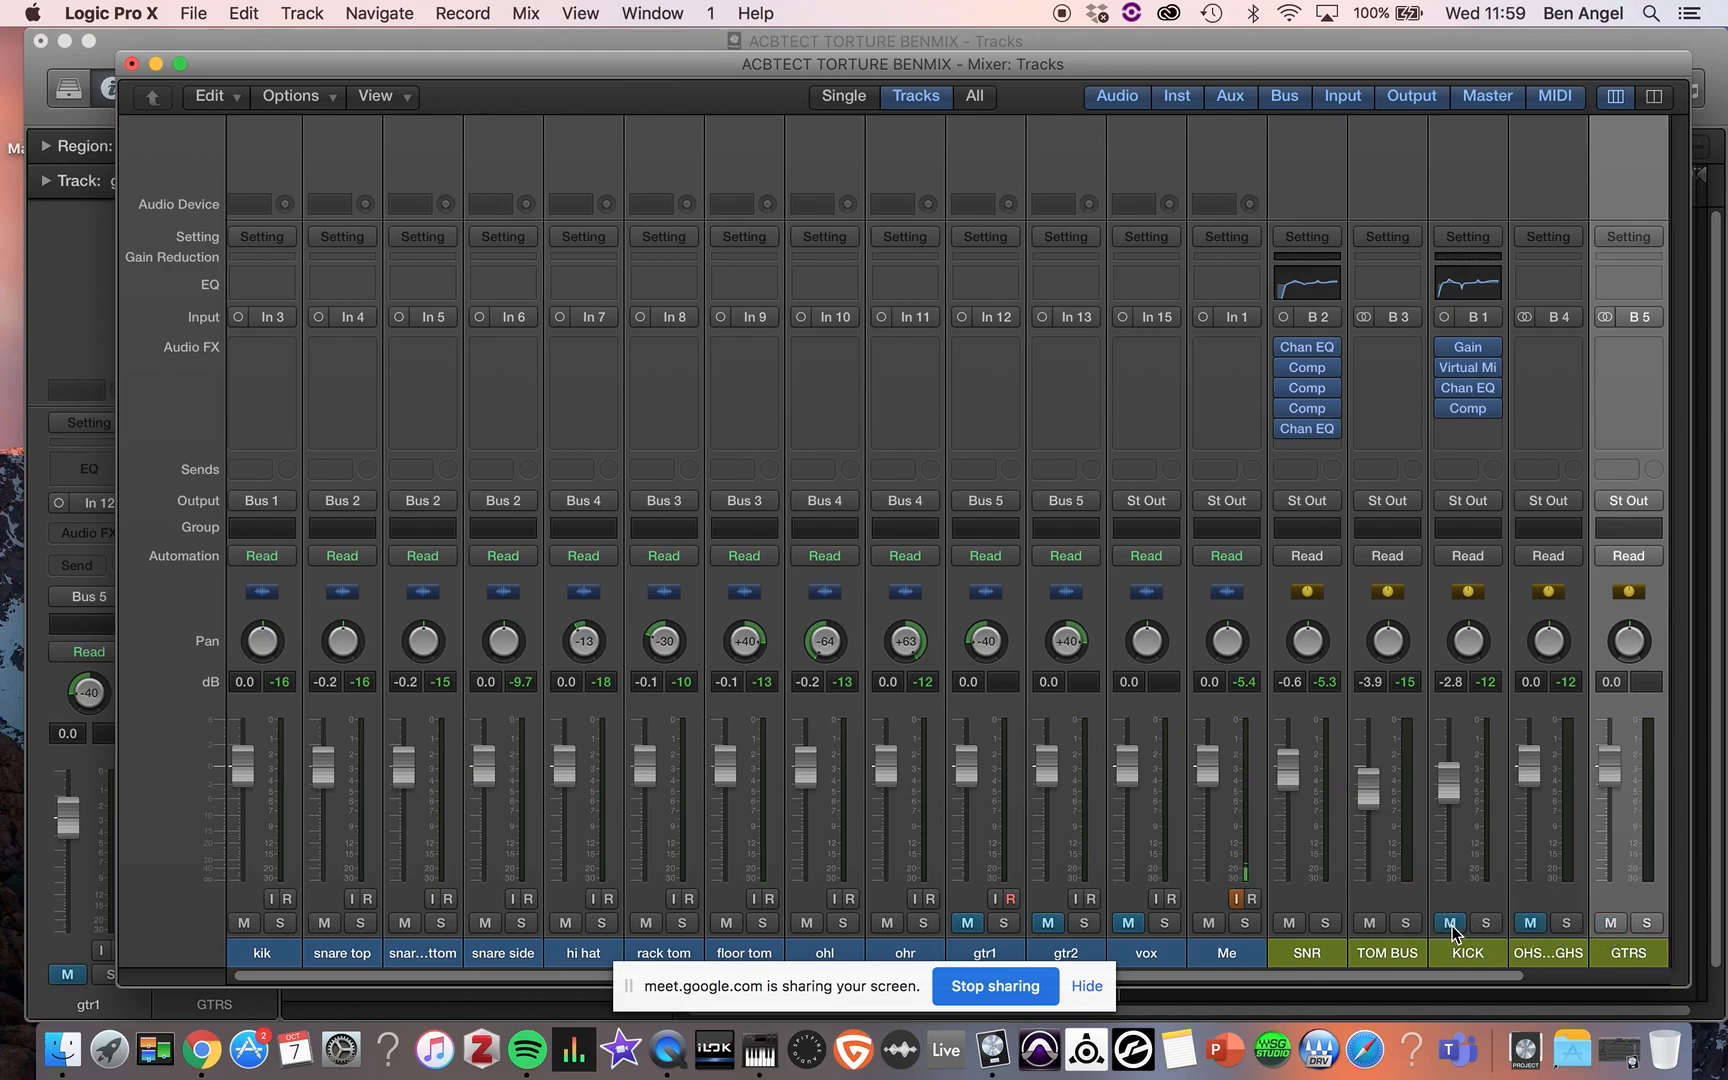
{"action": "left_click", "coordinate": [1368, 923]}
{"action": "left_click", "coordinate": [962, 921]}
{"action": "left_click", "coordinate": [1047, 922]}
{"action": "left_click", "coordinate": [1047, 922]}
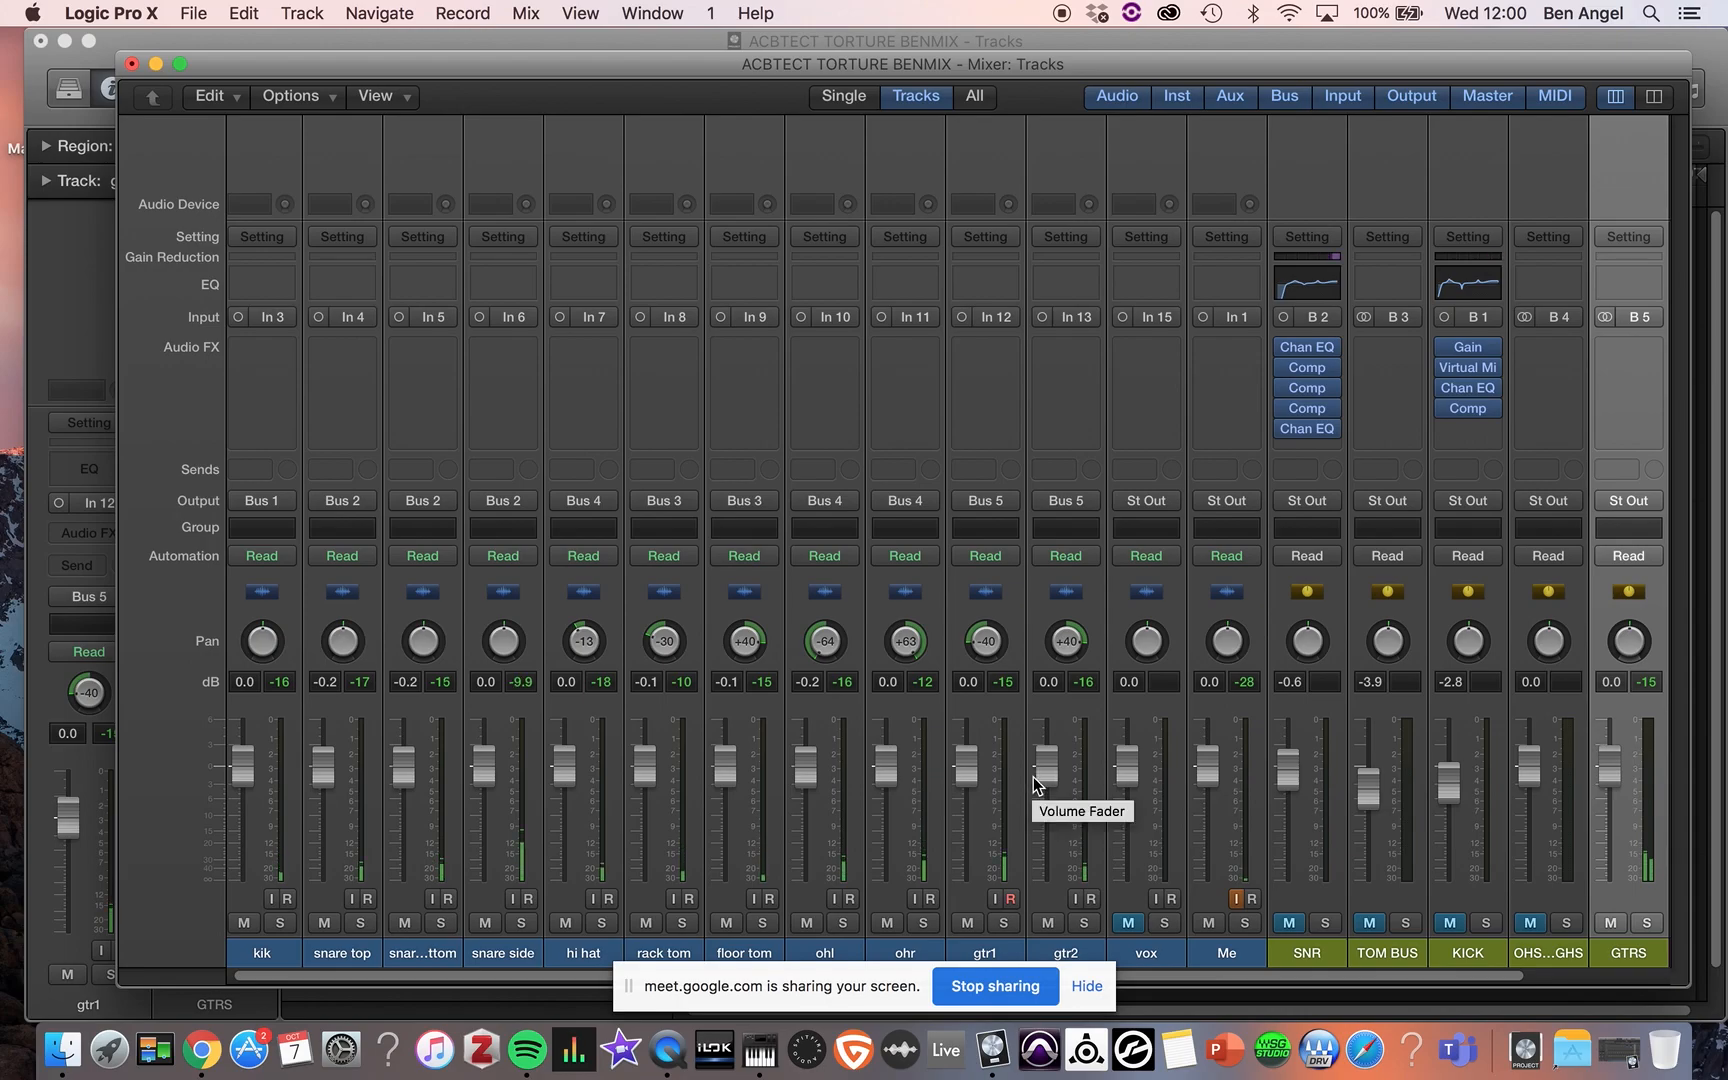
{"action": "left_click", "coordinate": [1047, 923]}
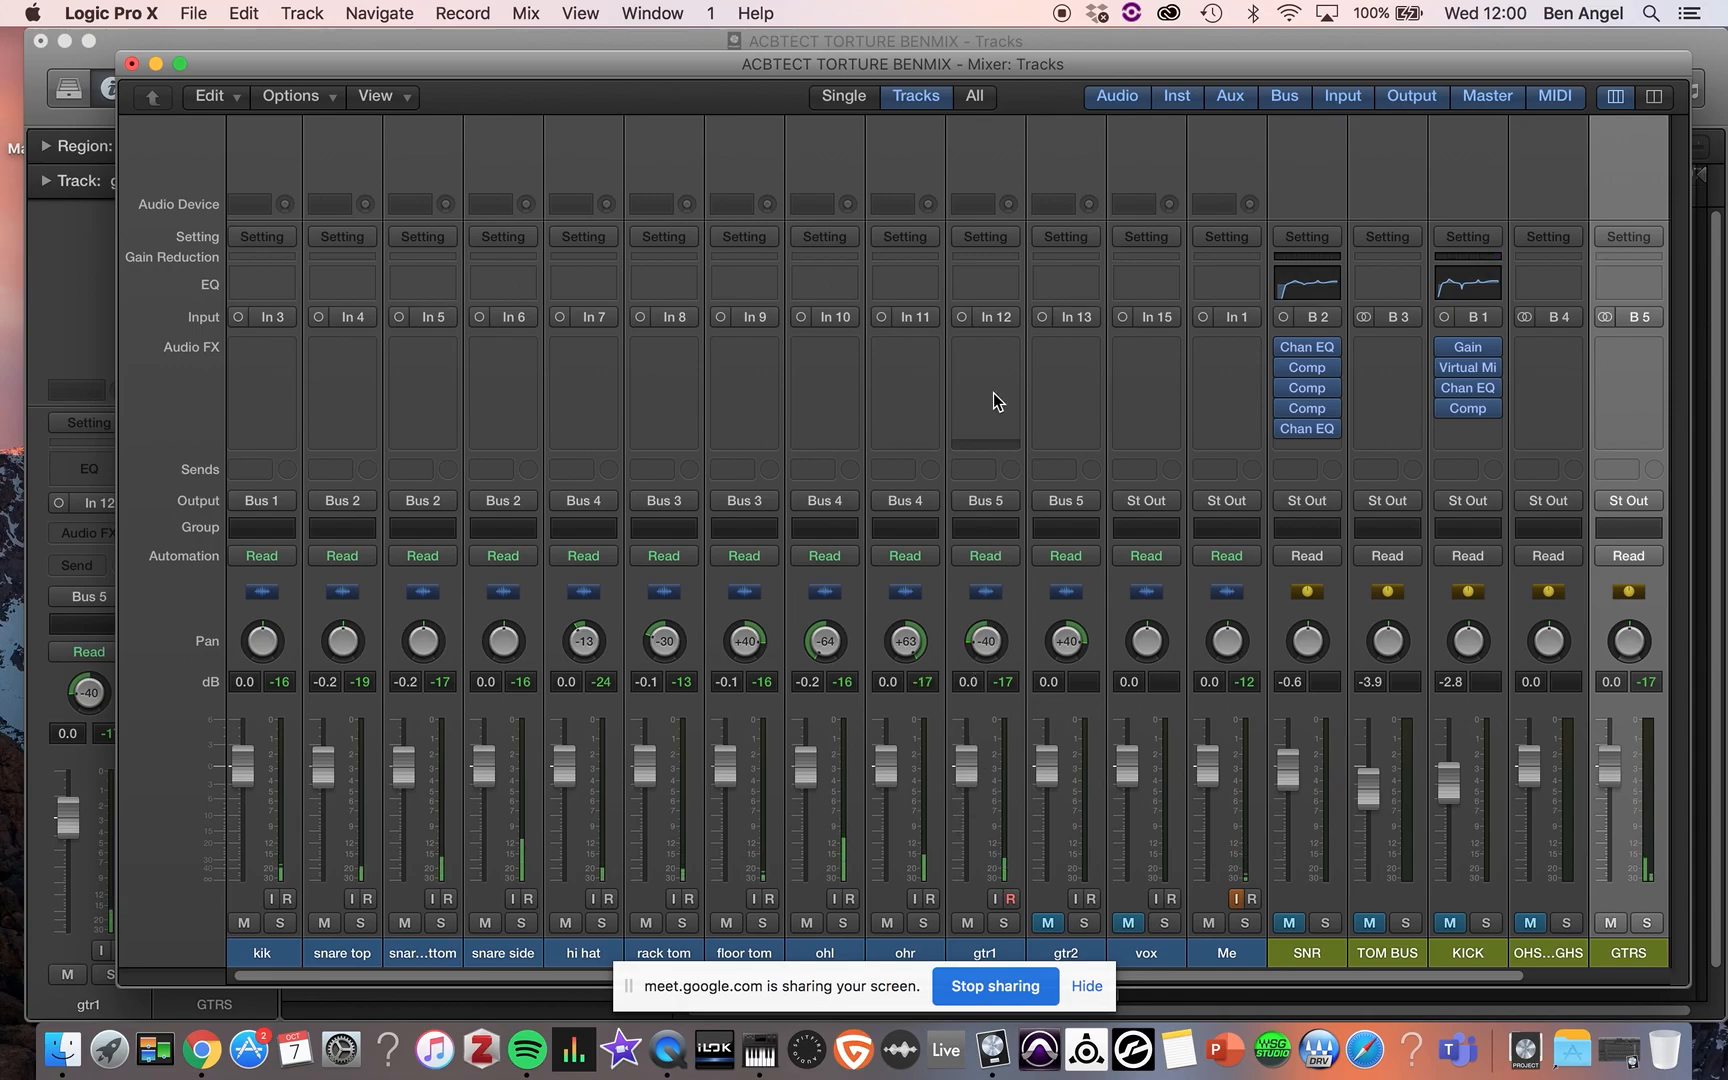
- Insert a Gain plug-in on gtr1, raise it to about +3.6 dB, and copy it to gtr2
{"action": "left_click", "coordinate": [990, 346]}
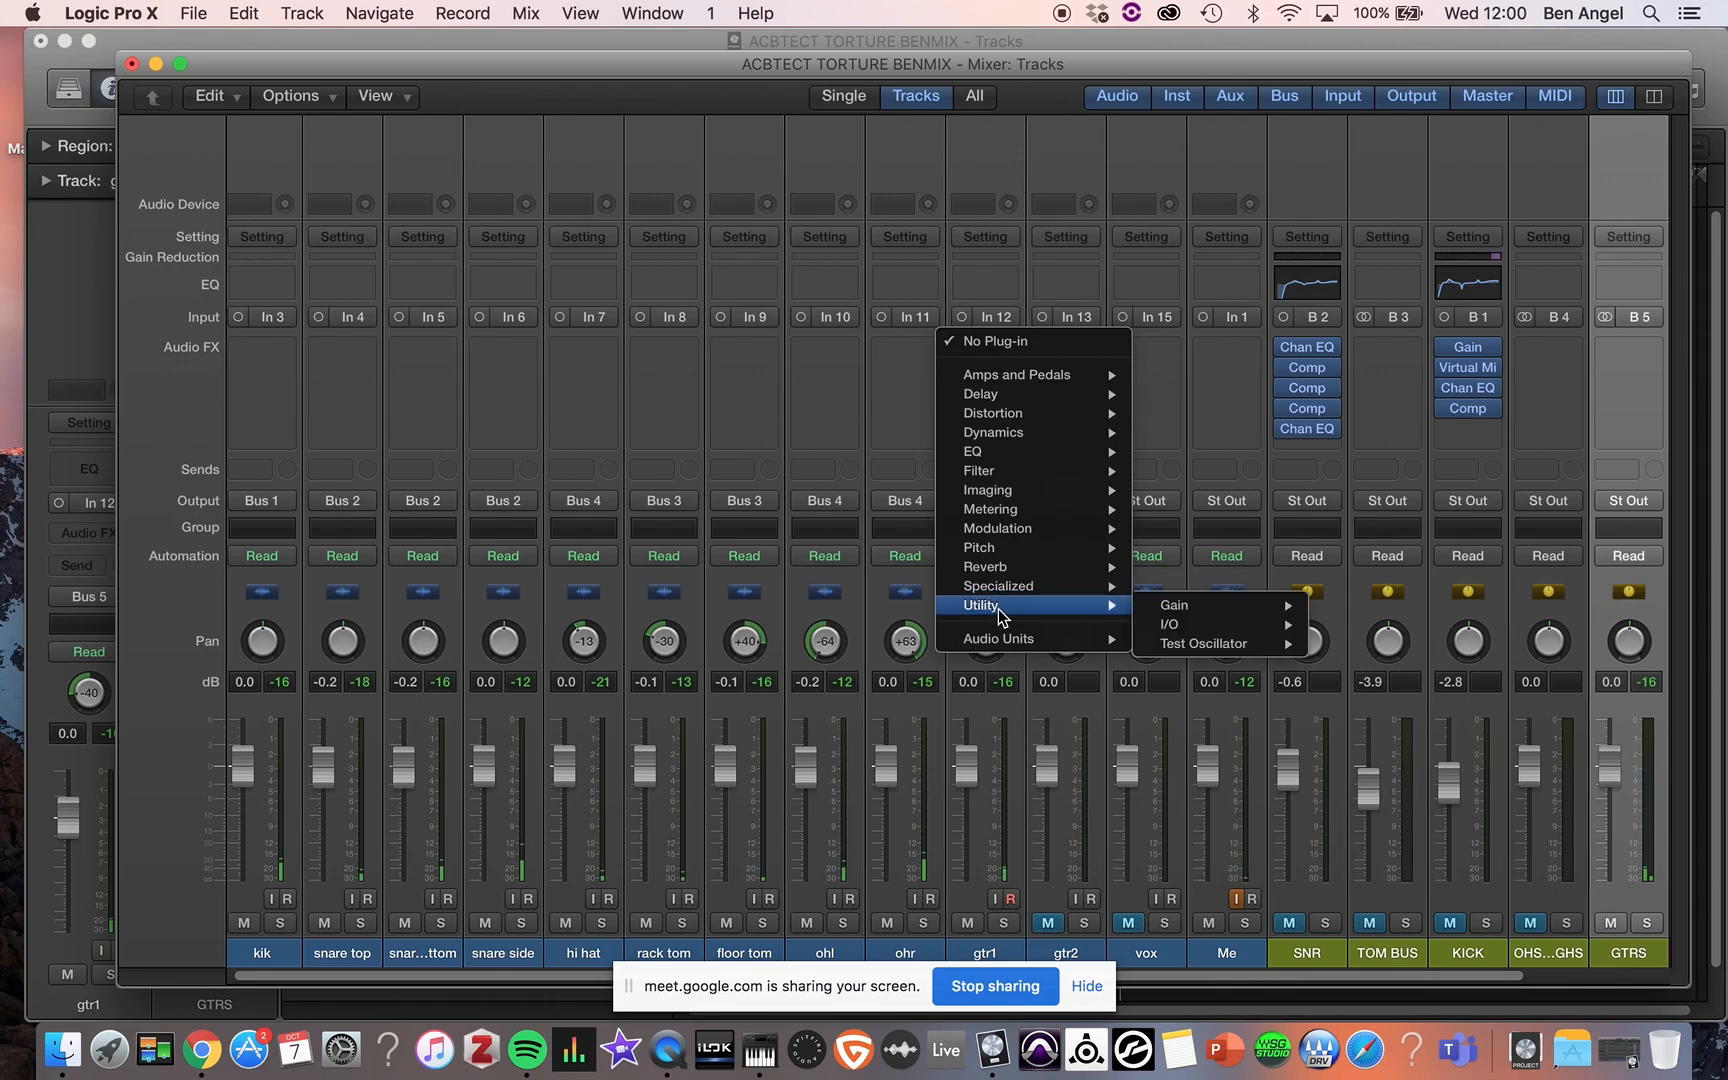
{"action": "mouse_move", "coordinate": [1020, 605]}
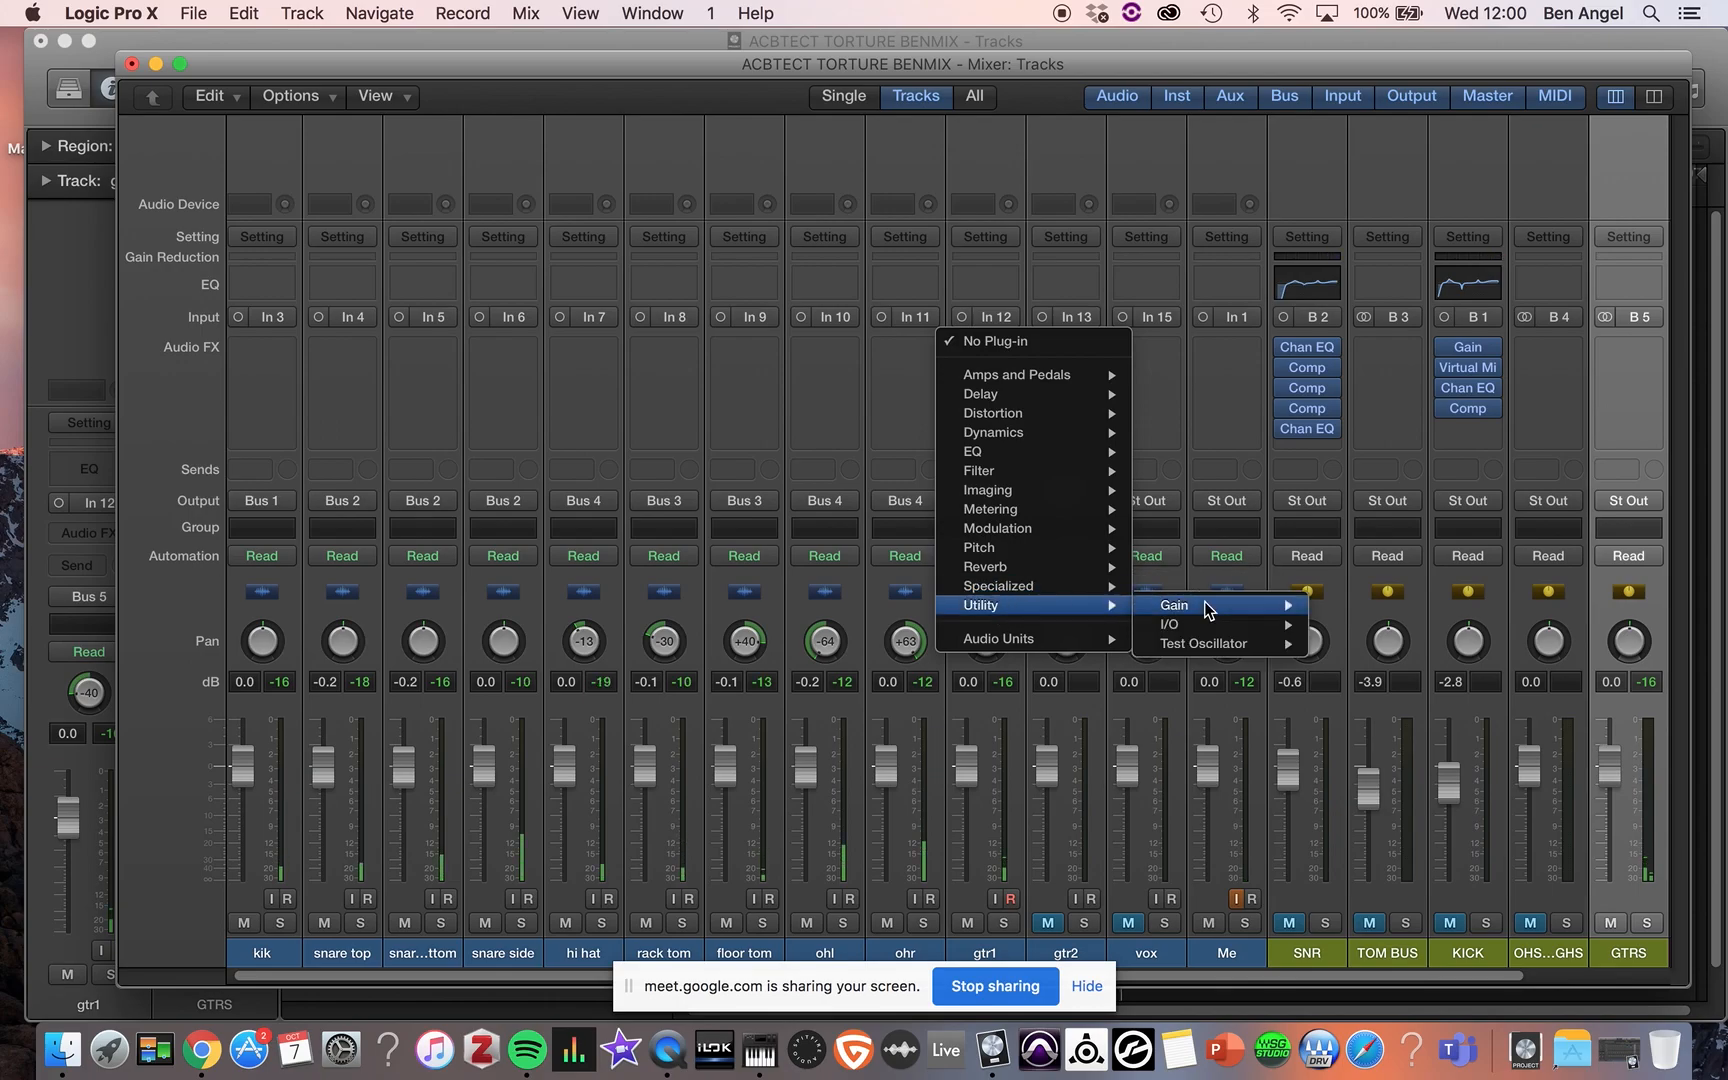
{"action": "mouse_move", "coordinate": [1204, 601]}
{"action": "left_click", "coordinate": [1386, 599]}
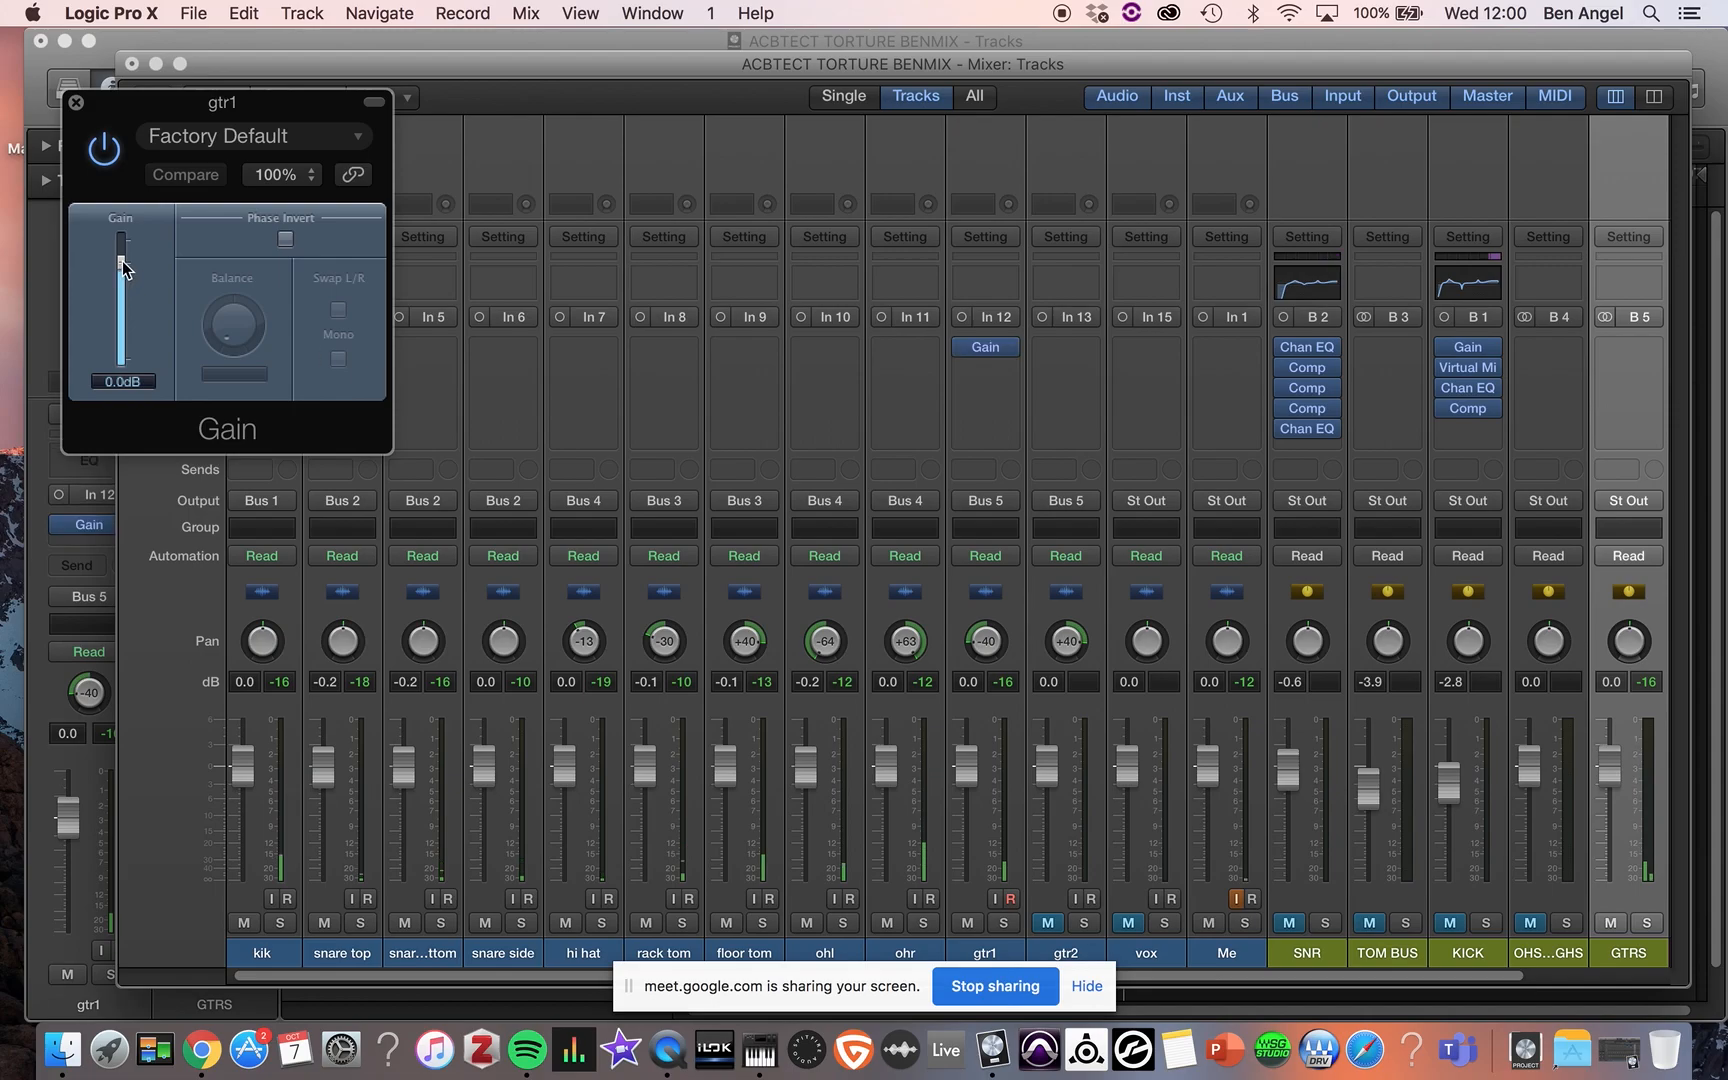
{"action": "left_click_drag", "start_coordinate": [123, 261], "coordinate": [126, 255]}
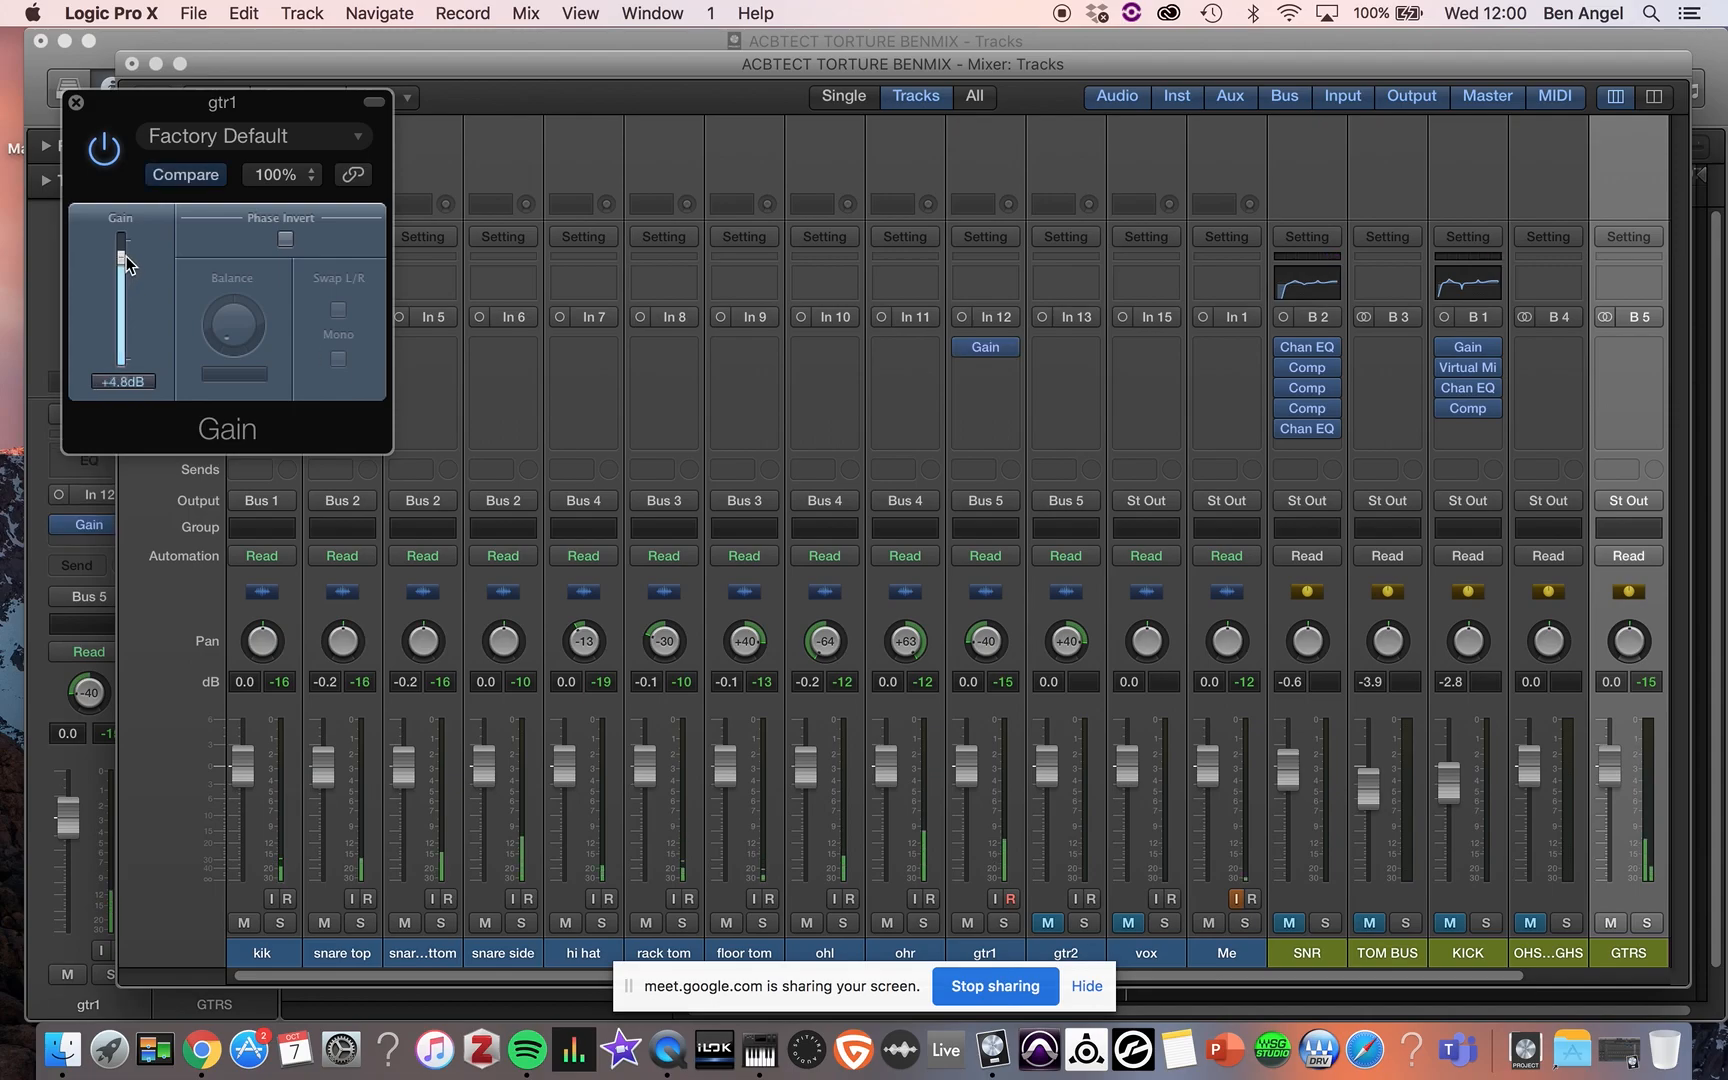
{"action": "left_click_drag", "start_coordinate": [124, 256], "coordinate": [122, 252]}
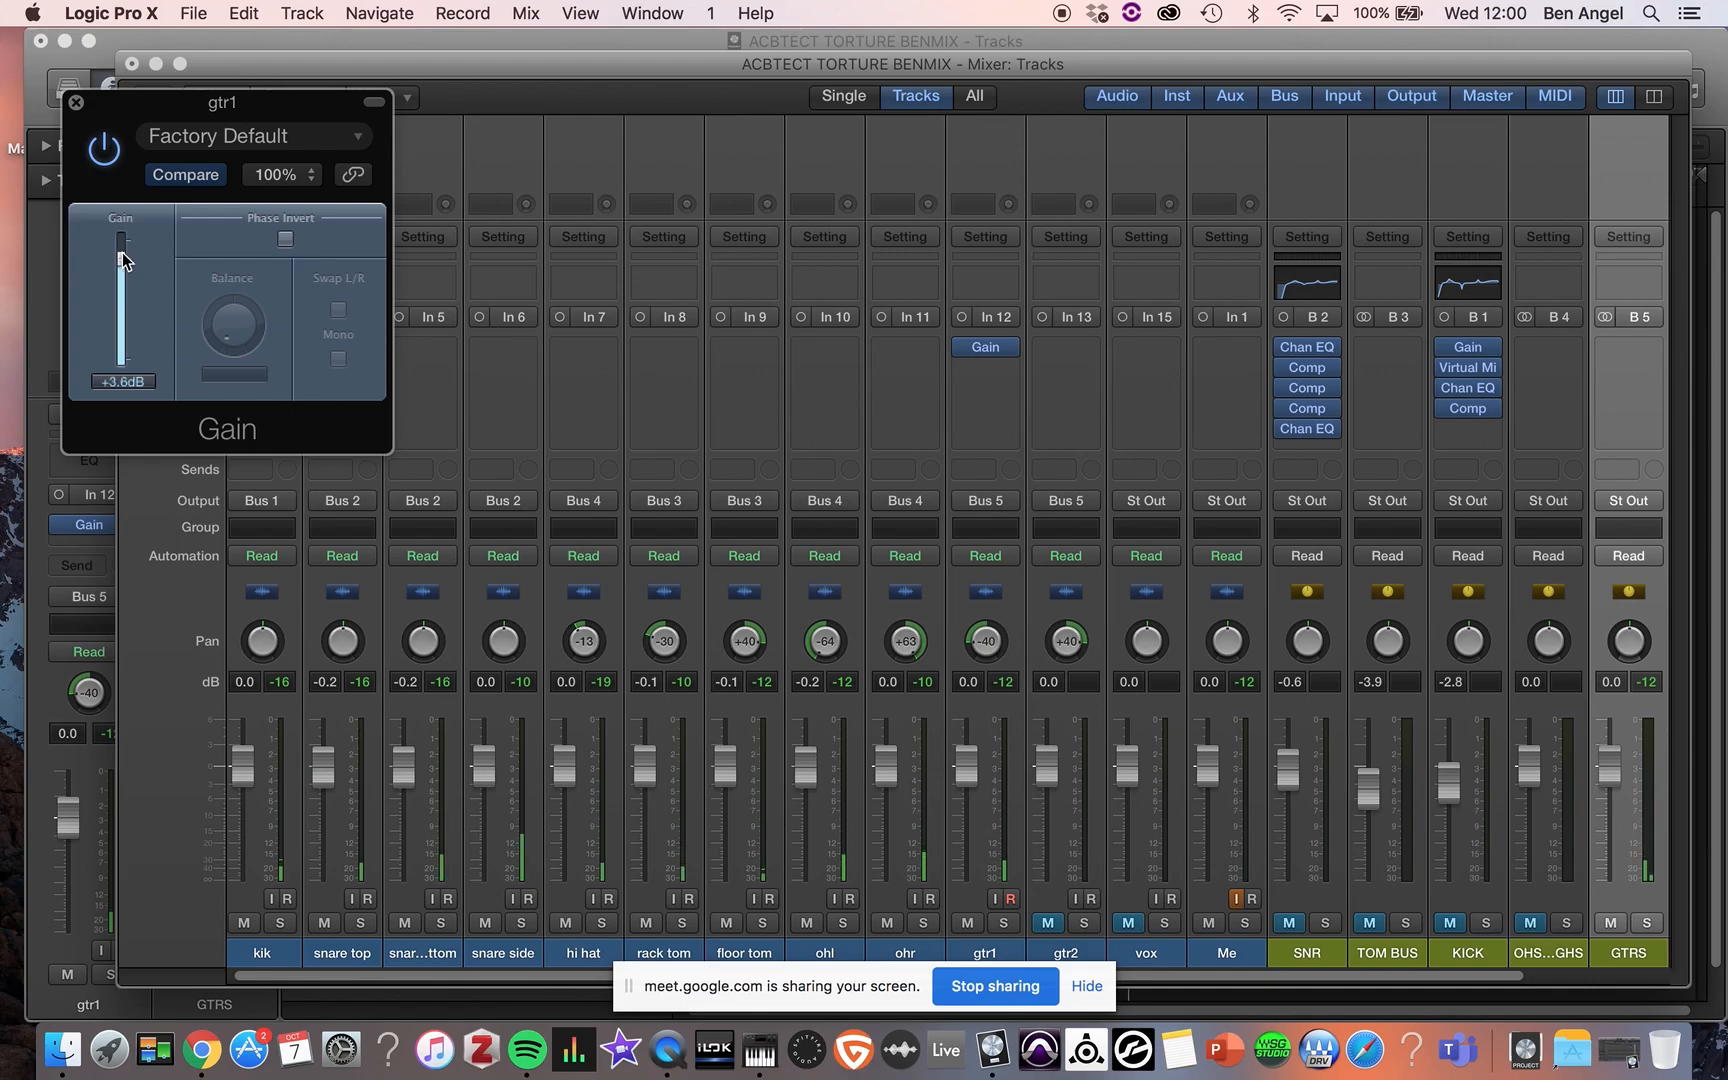
{"action": "left_click", "coordinate": [76, 102]}
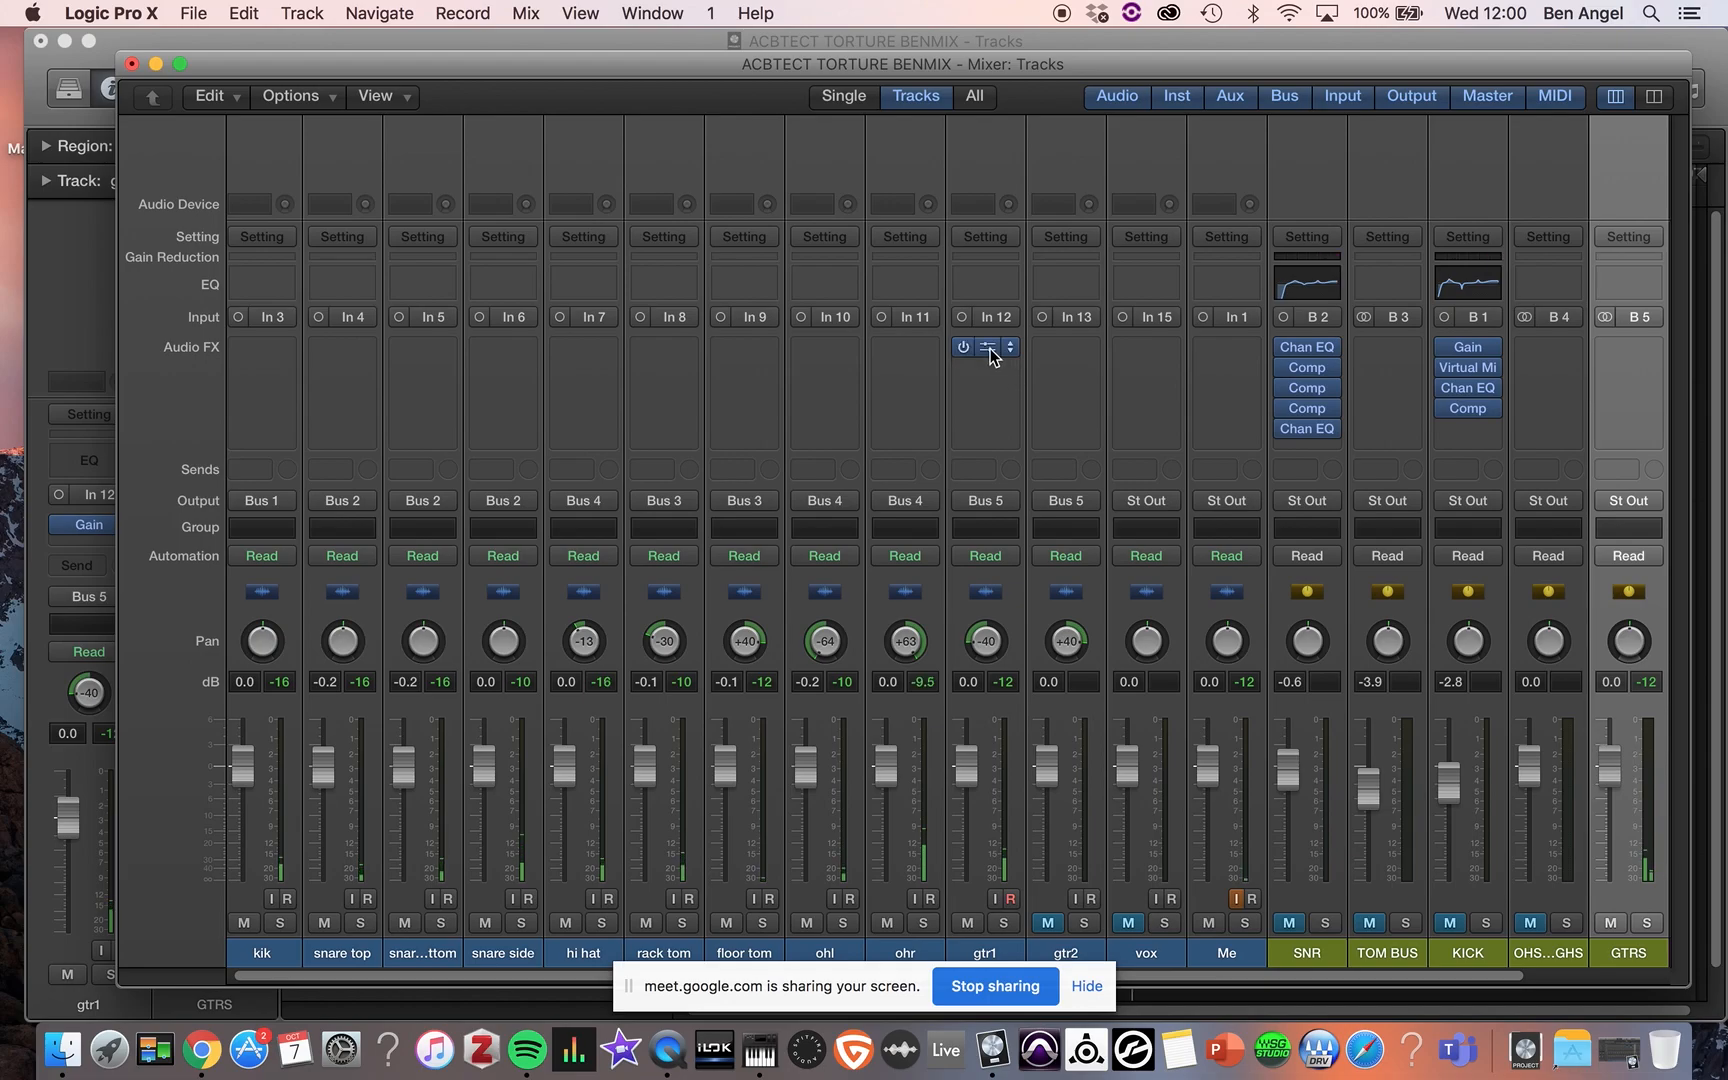
{"action": "left_click_drag", "start_coordinate": [985, 347], "coordinate": [1075, 342]}
- Add a Channel EQ to gtr1 with a -3.5 dB cut at 200 Hz and a 48 dB/Oct low cut at 70 Hz
{"action": "left_click", "coordinate": [990, 288]}
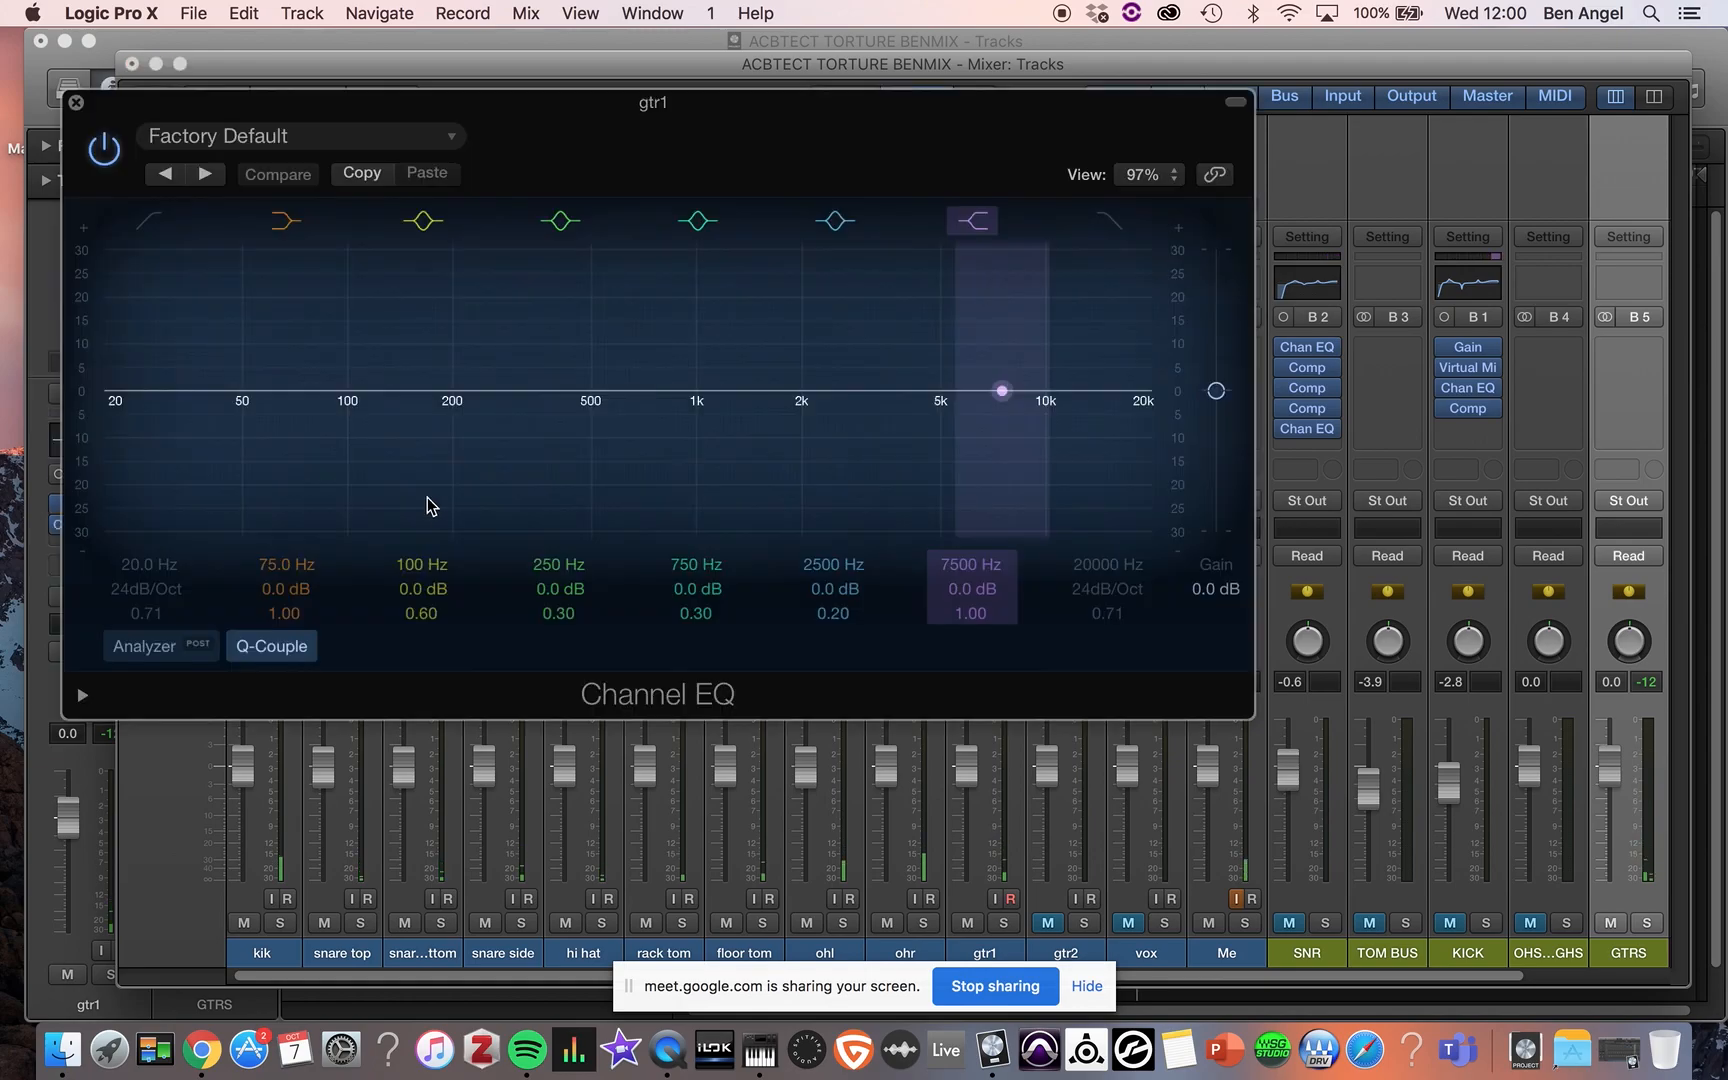
{"action": "left_click_drag", "start_coordinate": [464, 294], "coordinate": [449, 402]}
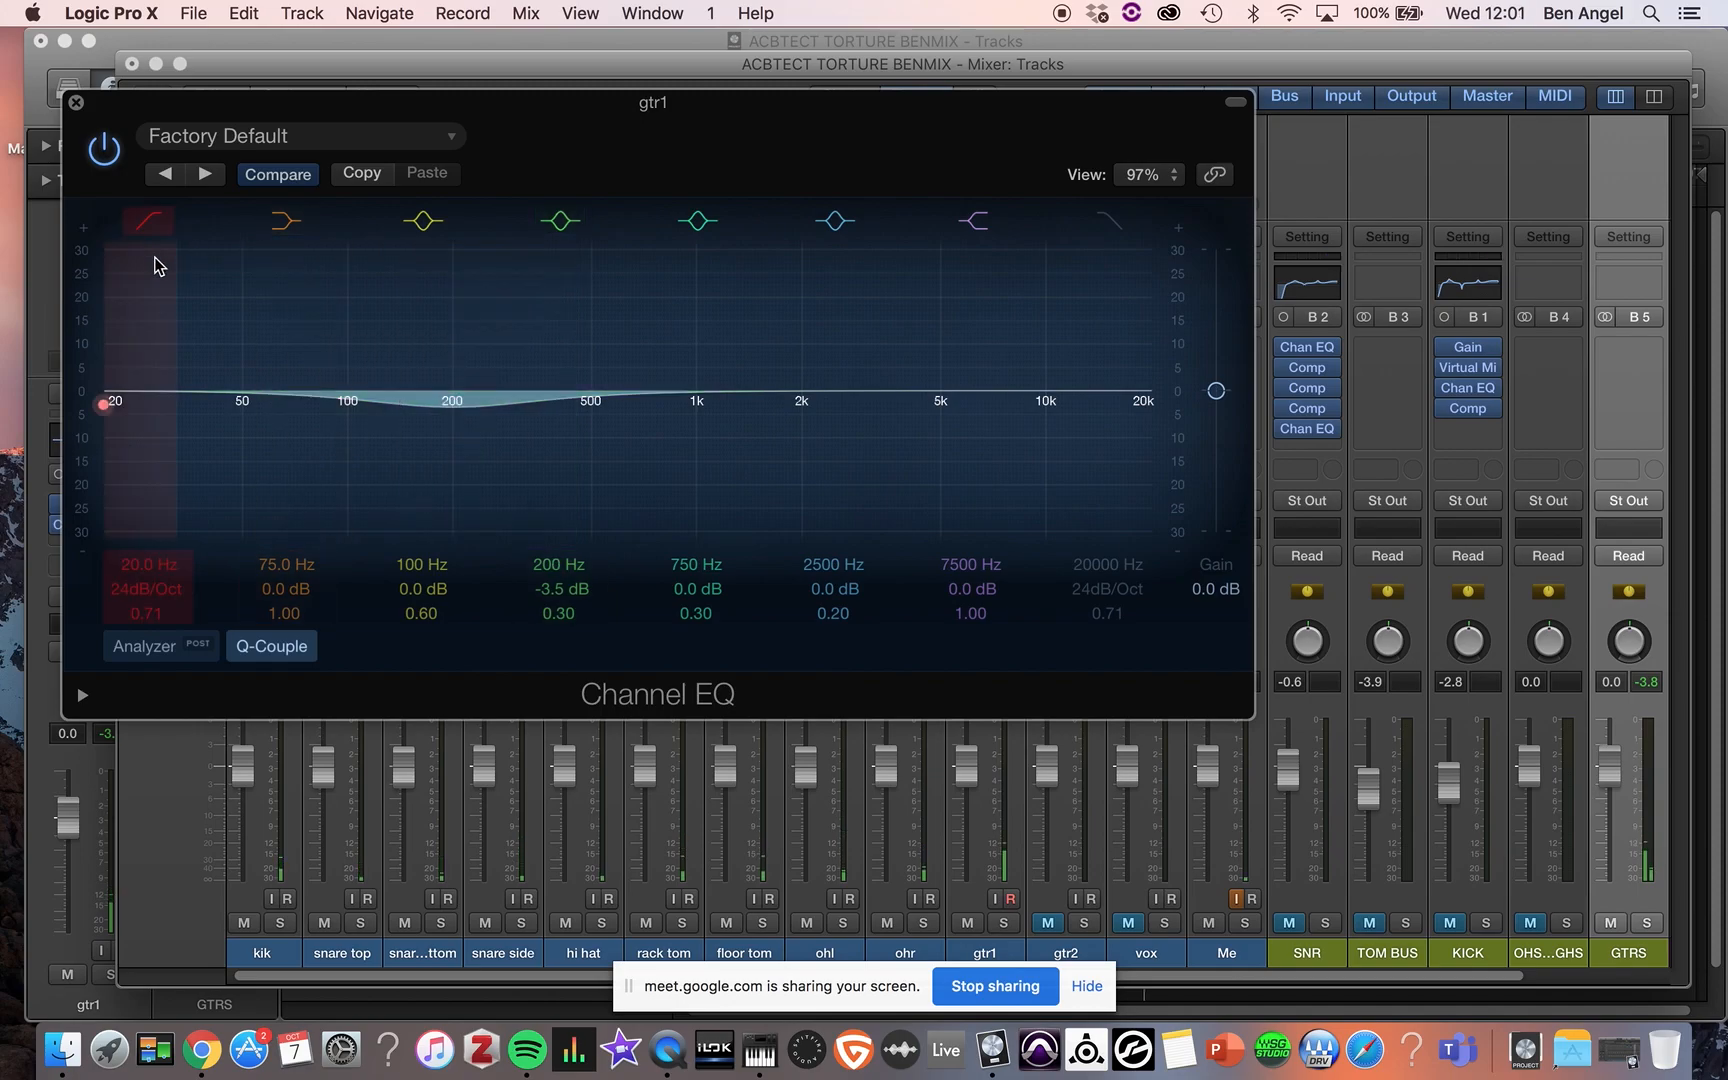
{"action": "left_click_drag", "start_coordinate": [148, 596], "coordinate": [140, 548]}
- Boost gtr1's EQ by 3.0 dB at 500 Hz with Q 5.00 and by 3.5 dB at 2000 Hz with Q 3.80
{"action": "left_click_drag", "start_coordinate": [687, 404], "coordinate": [637, 388]}
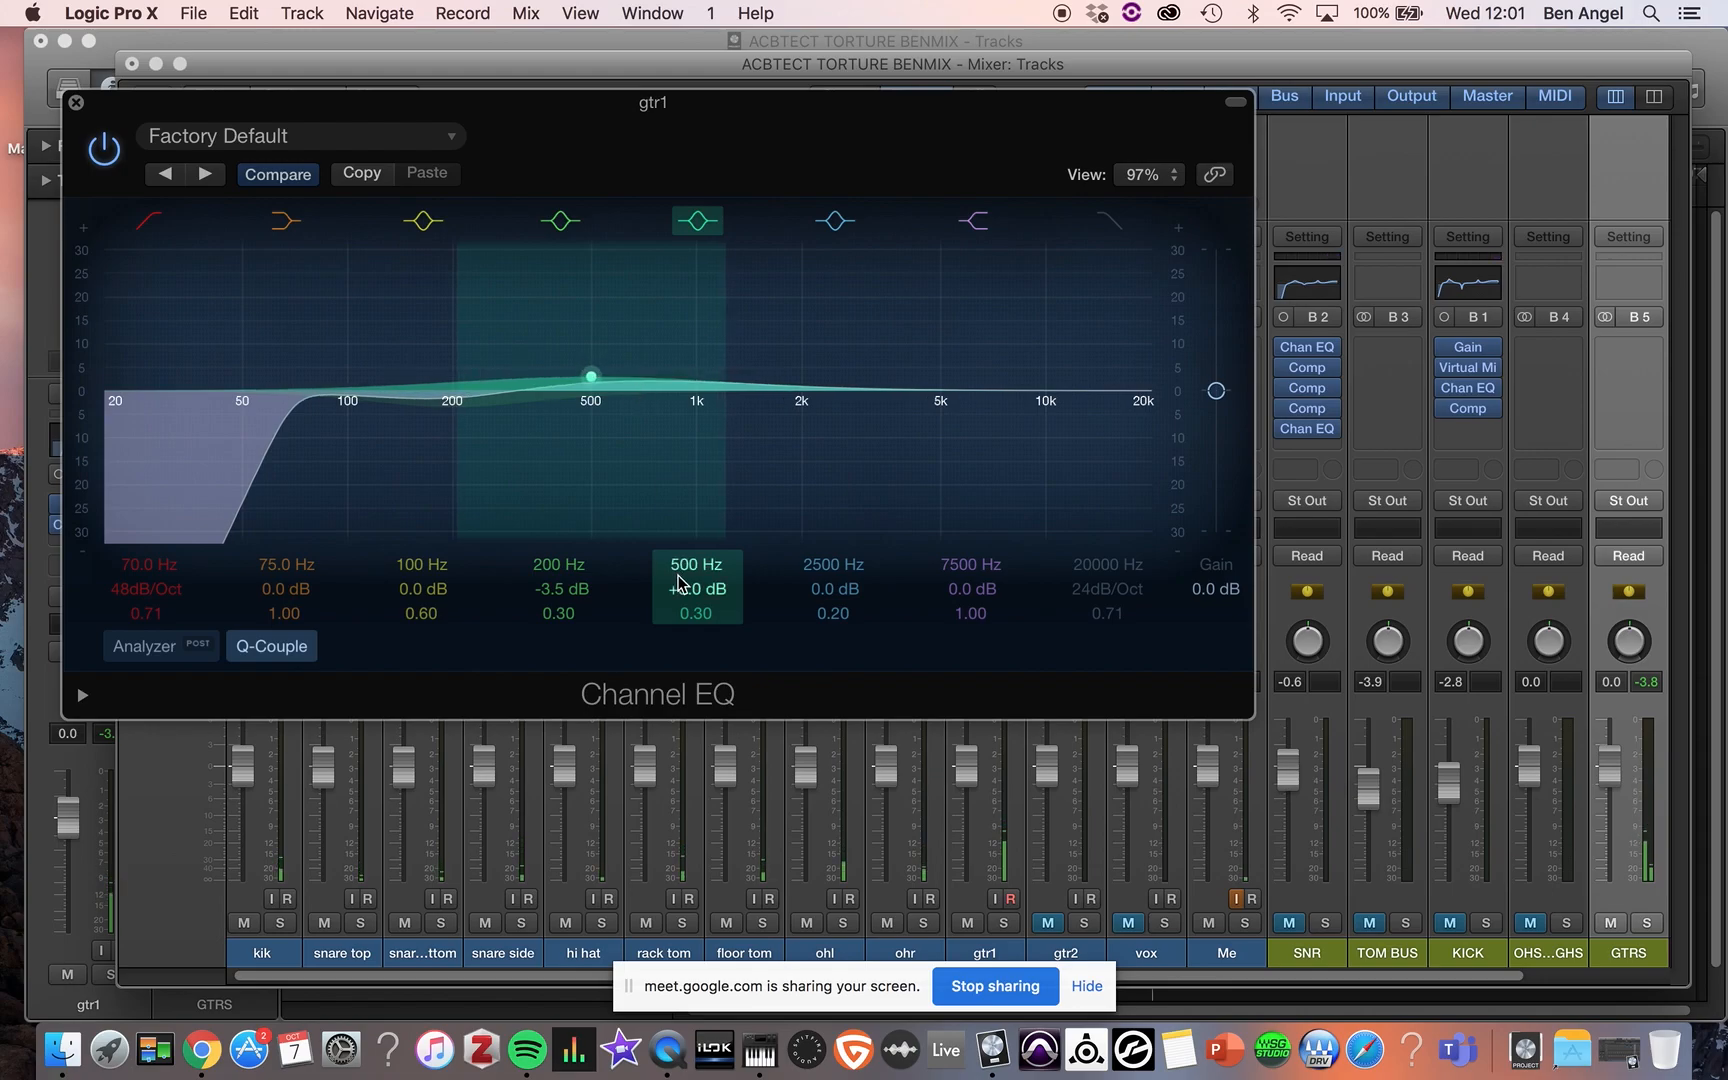
{"action": "double_click", "coordinate": [696, 613]}
{"action": "type", "text": "0.98"}
{"action": "left_click_drag", "start_coordinate": [696, 613], "coordinate": [696, 555]}
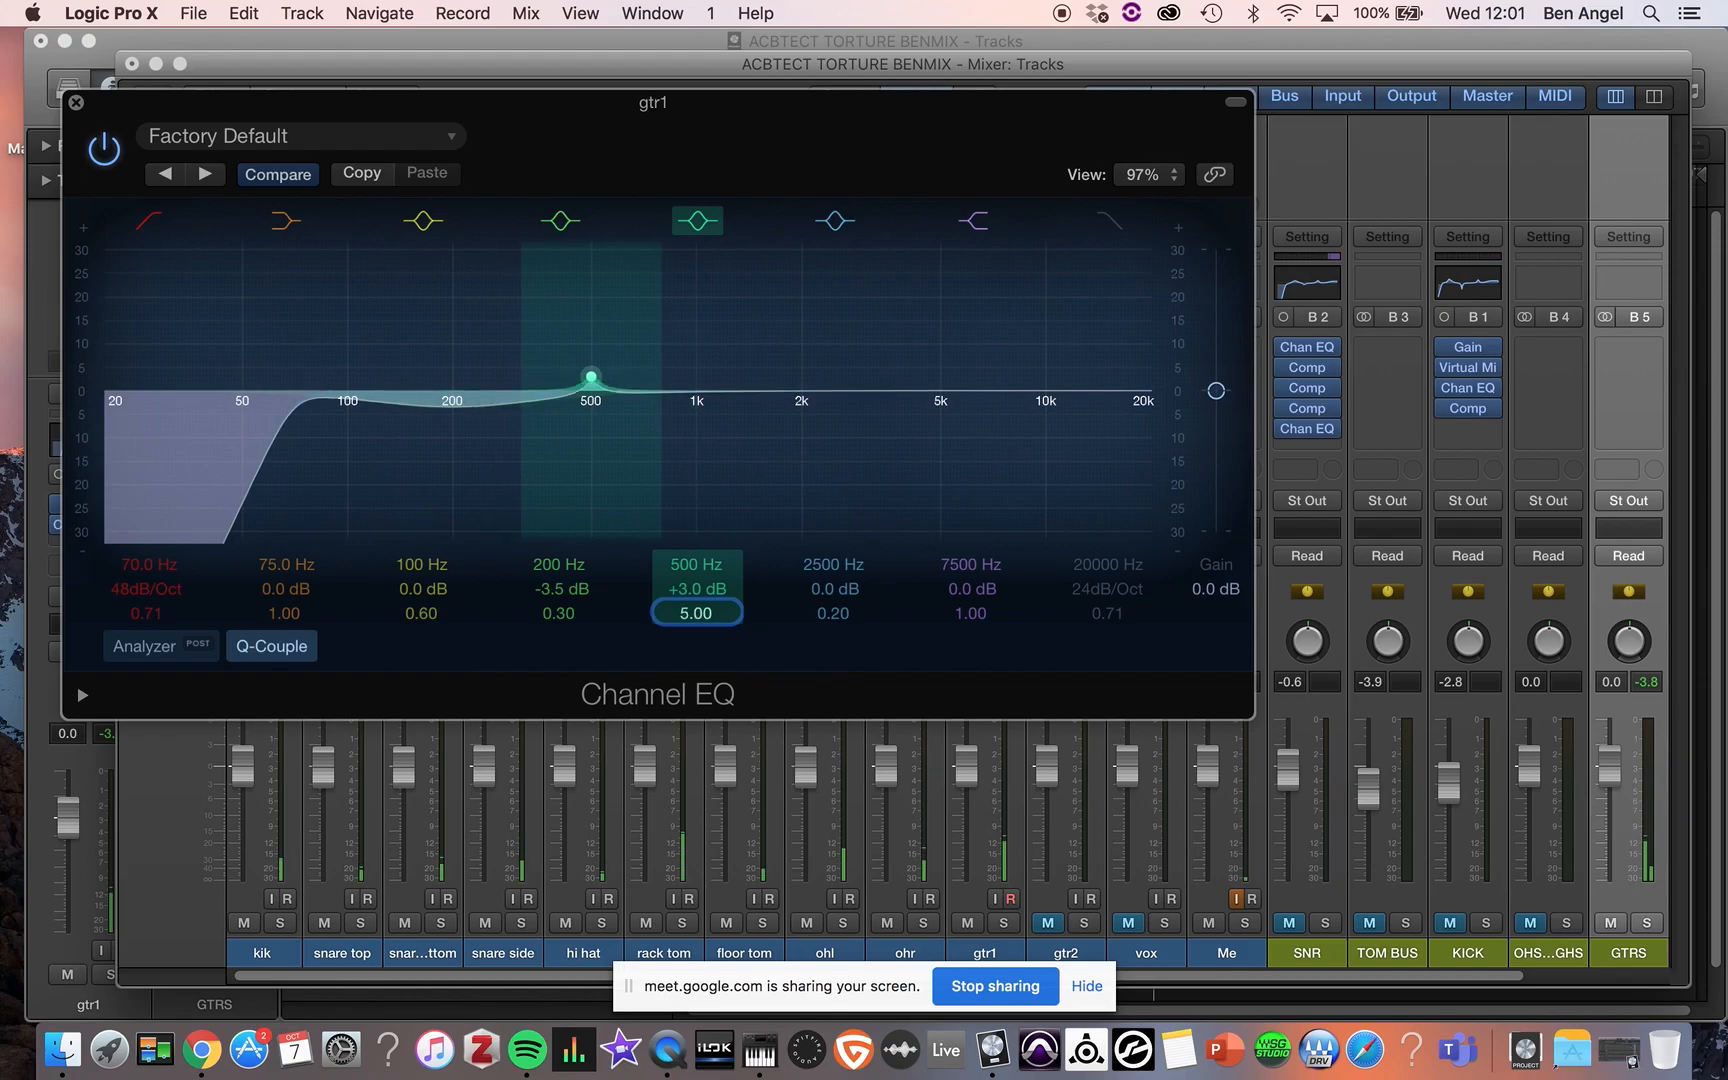
{"action": "mouse_move", "coordinate": [802, 368]}
{"action": "left_mouse_down"}
{"action": "mouse_move", "coordinate": [787, 305]}
{"action": "mouse_move", "coordinate": [775, 371]}
{"action": "left_mouse_up"}
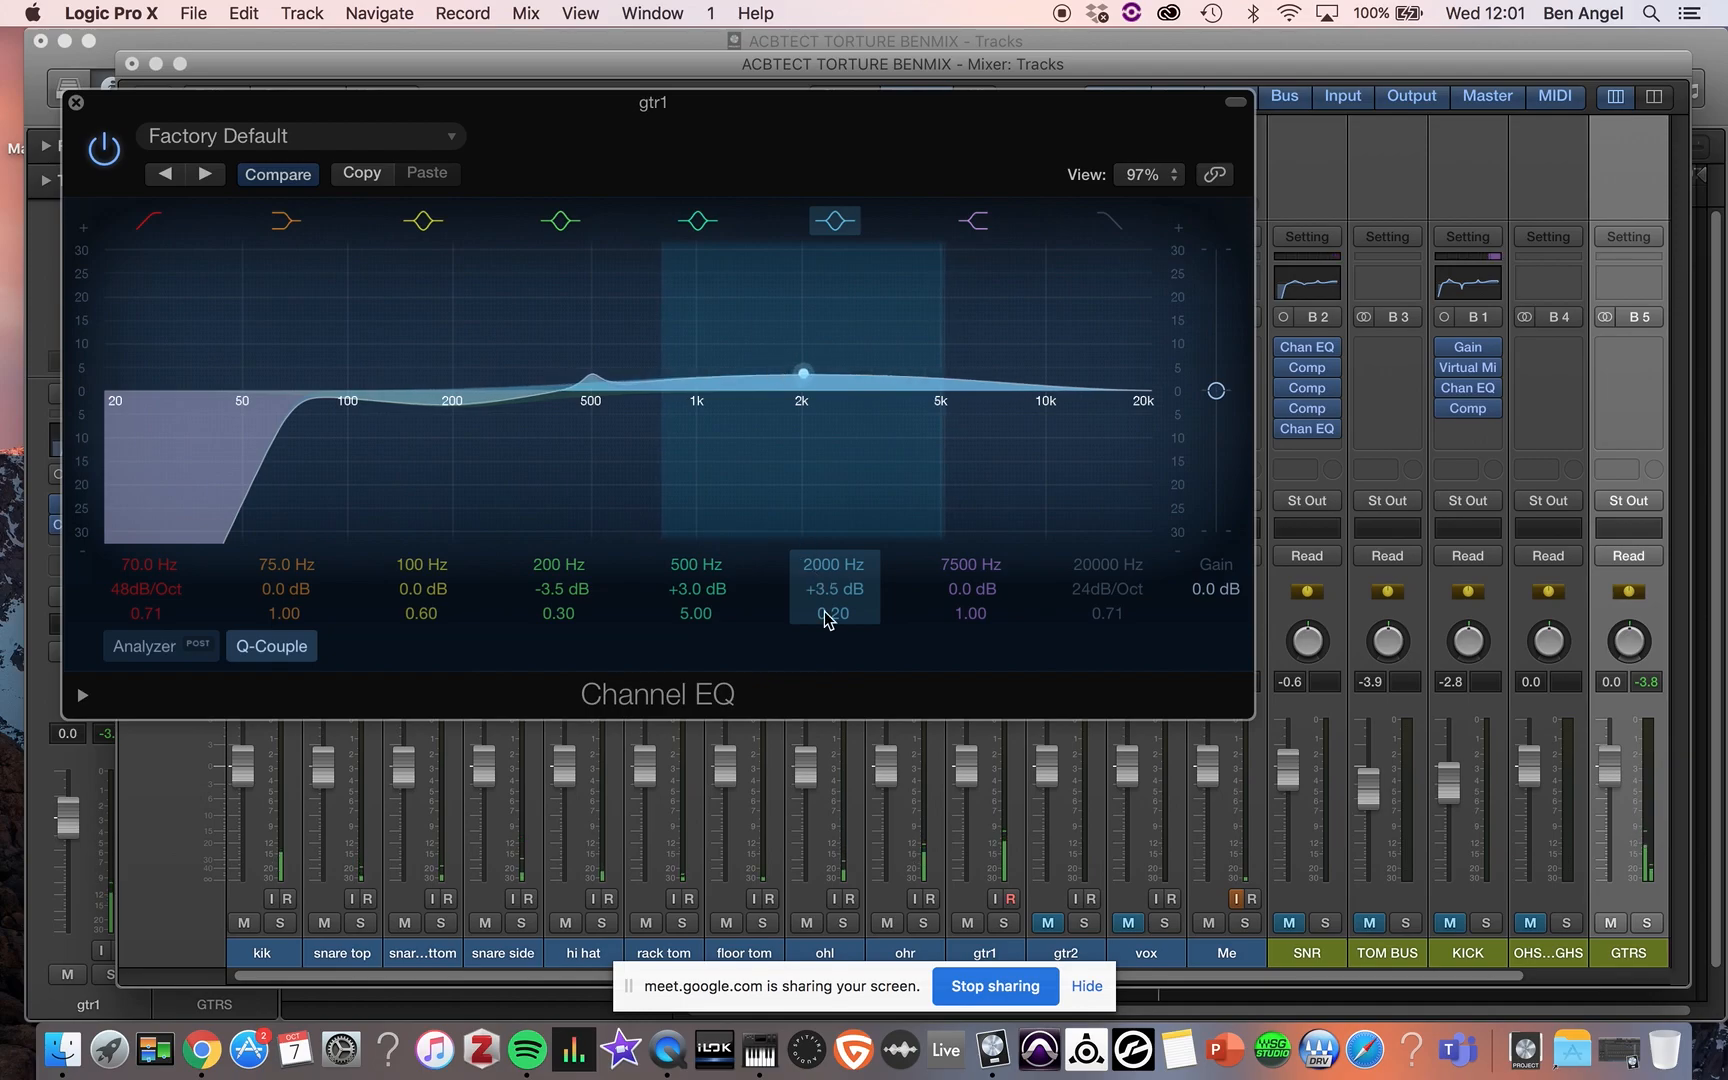
{"action": "mouse_move", "coordinate": [832, 613]}
{"action": "left_mouse_down"}
{"action": "mouse_move", "coordinate": [832, 560]}
{"action": "mouse_move", "coordinate": [829, 609]}
{"action": "left_mouse_up"}
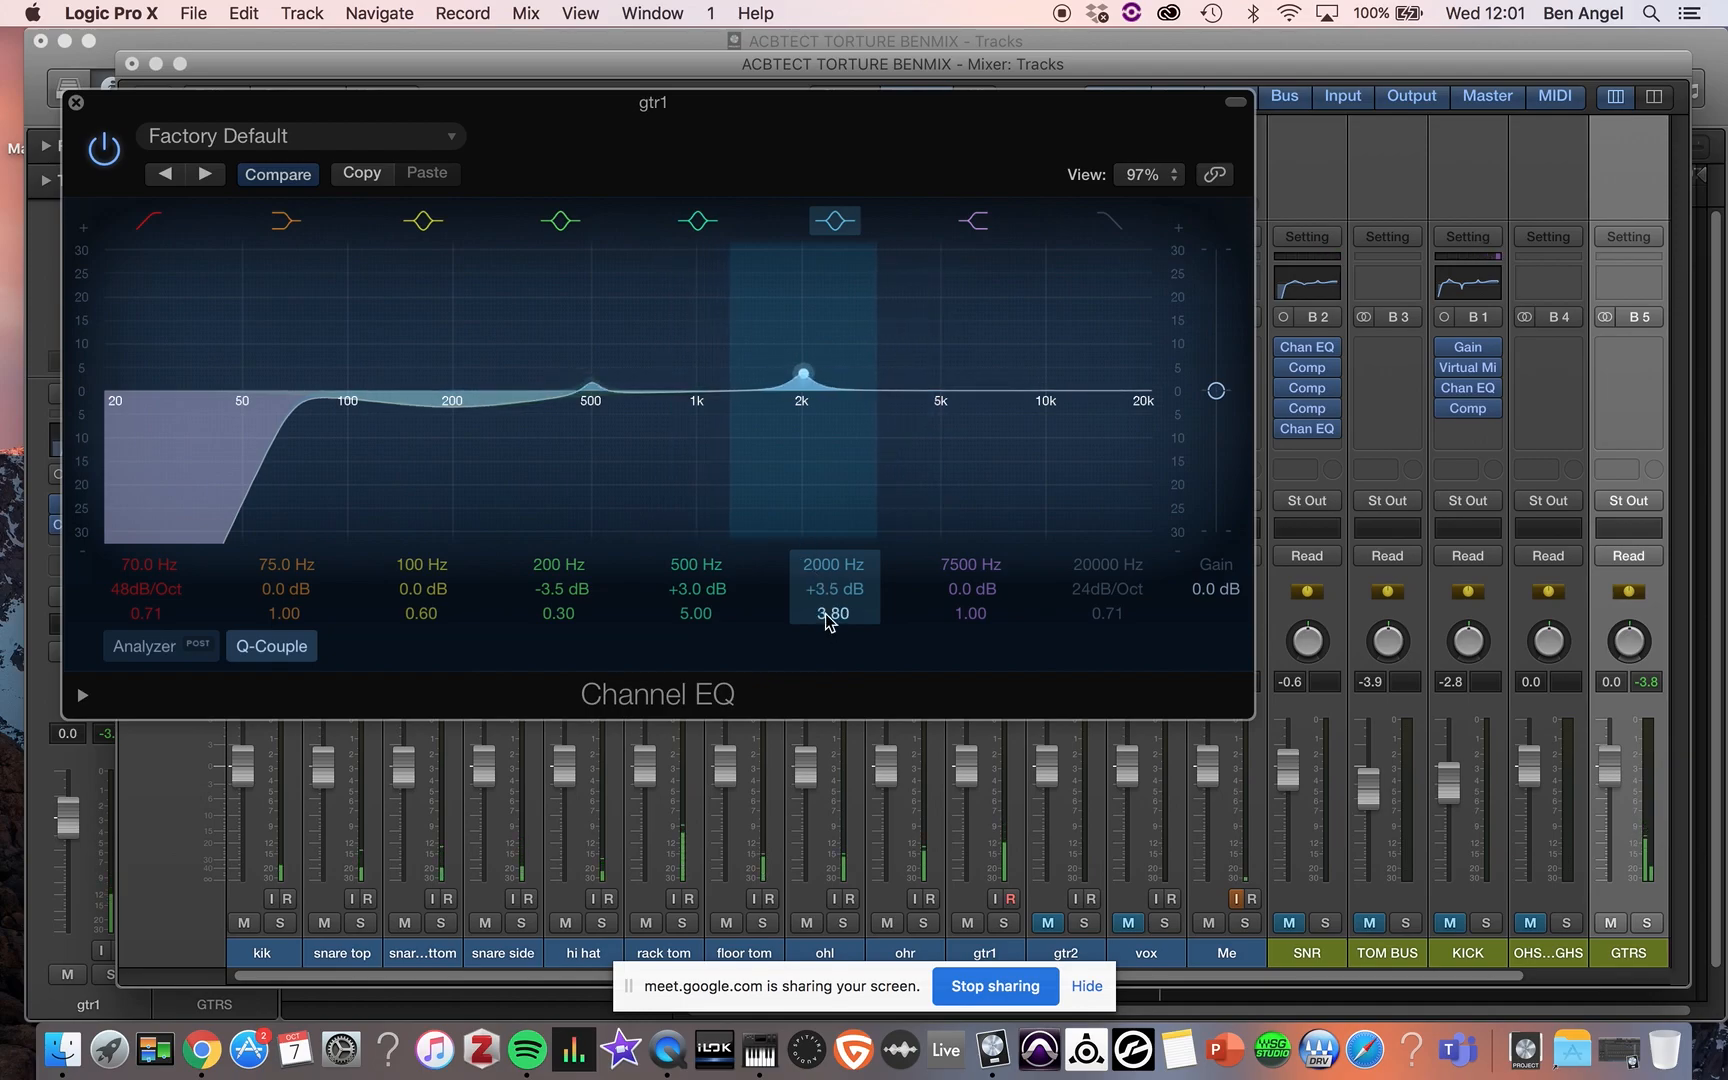
- Raise gtr1's high shelf 3.0 dB at 5600 Hz, set the EQ's output gain to -1.0 dB, and close the EQ
{"action": "left_click_drag", "start_coordinate": [1062, 405], "coordinate": [1014, 382]}
{"action": "left_click_drag", "start_coordinate": [1216, 391], "coordinate": [1217, 402]}
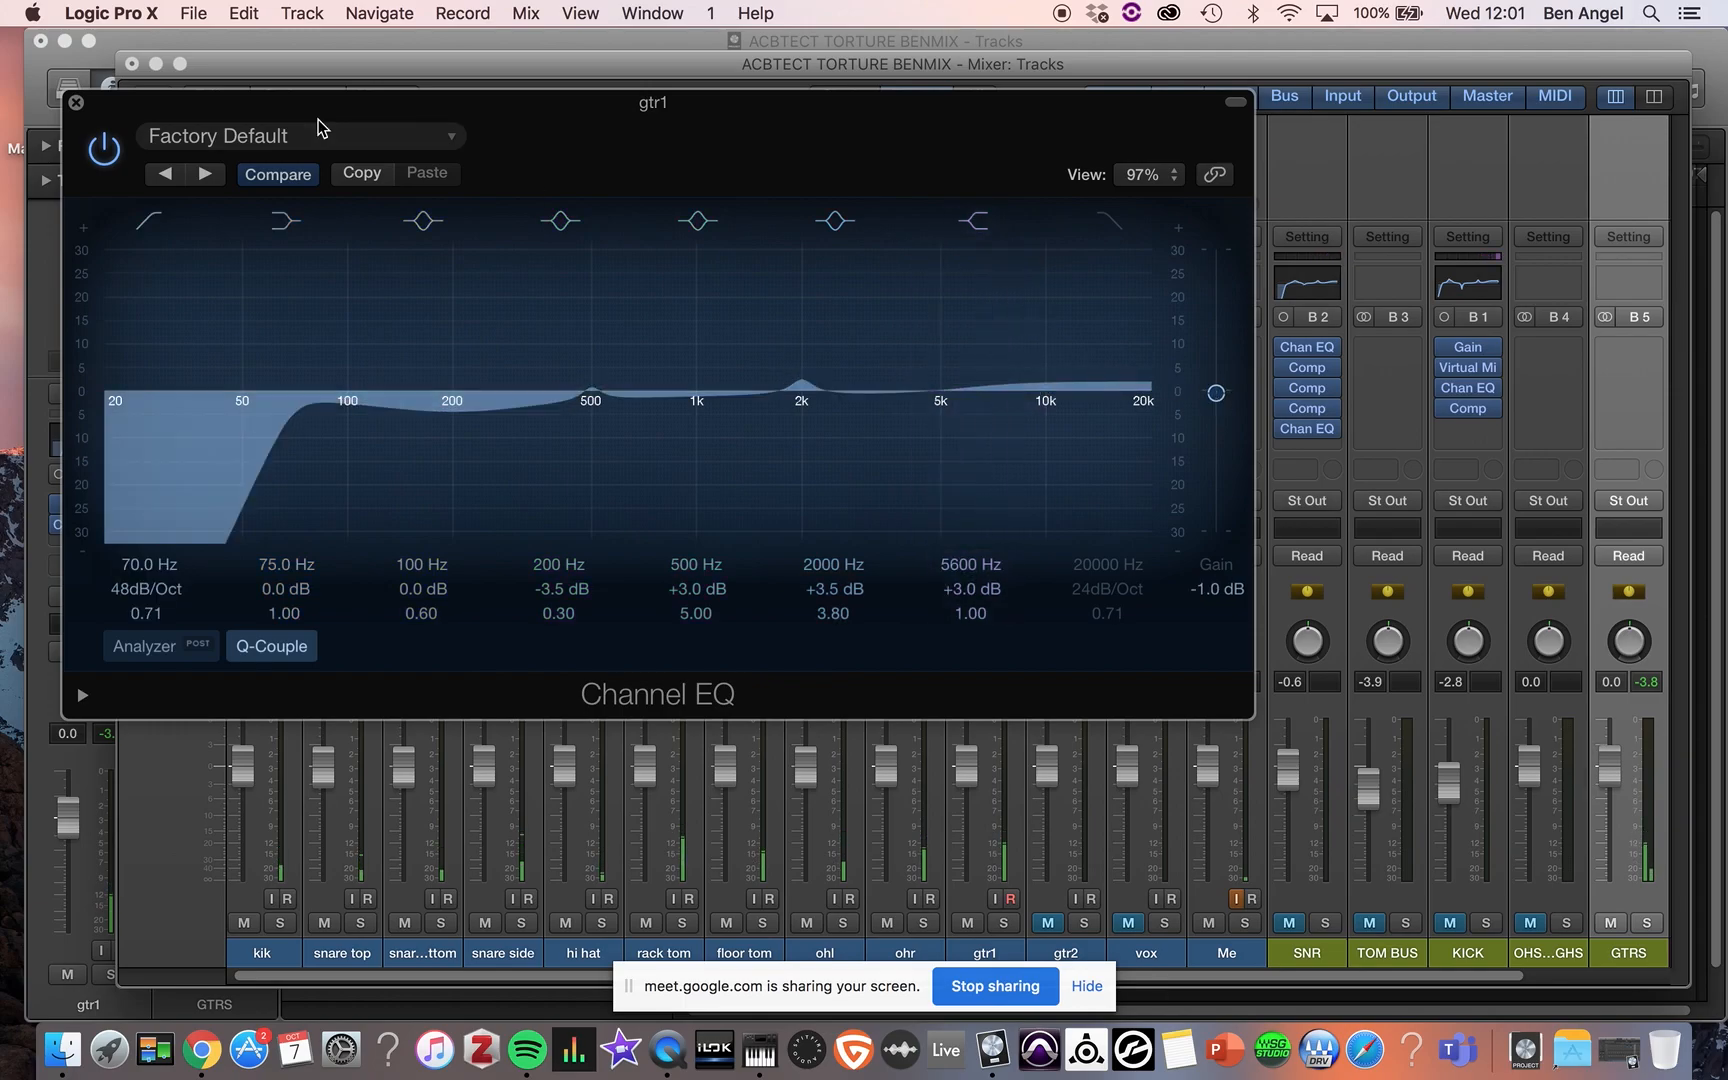
{"action": "left_click", "coordinate": [76, 104]}
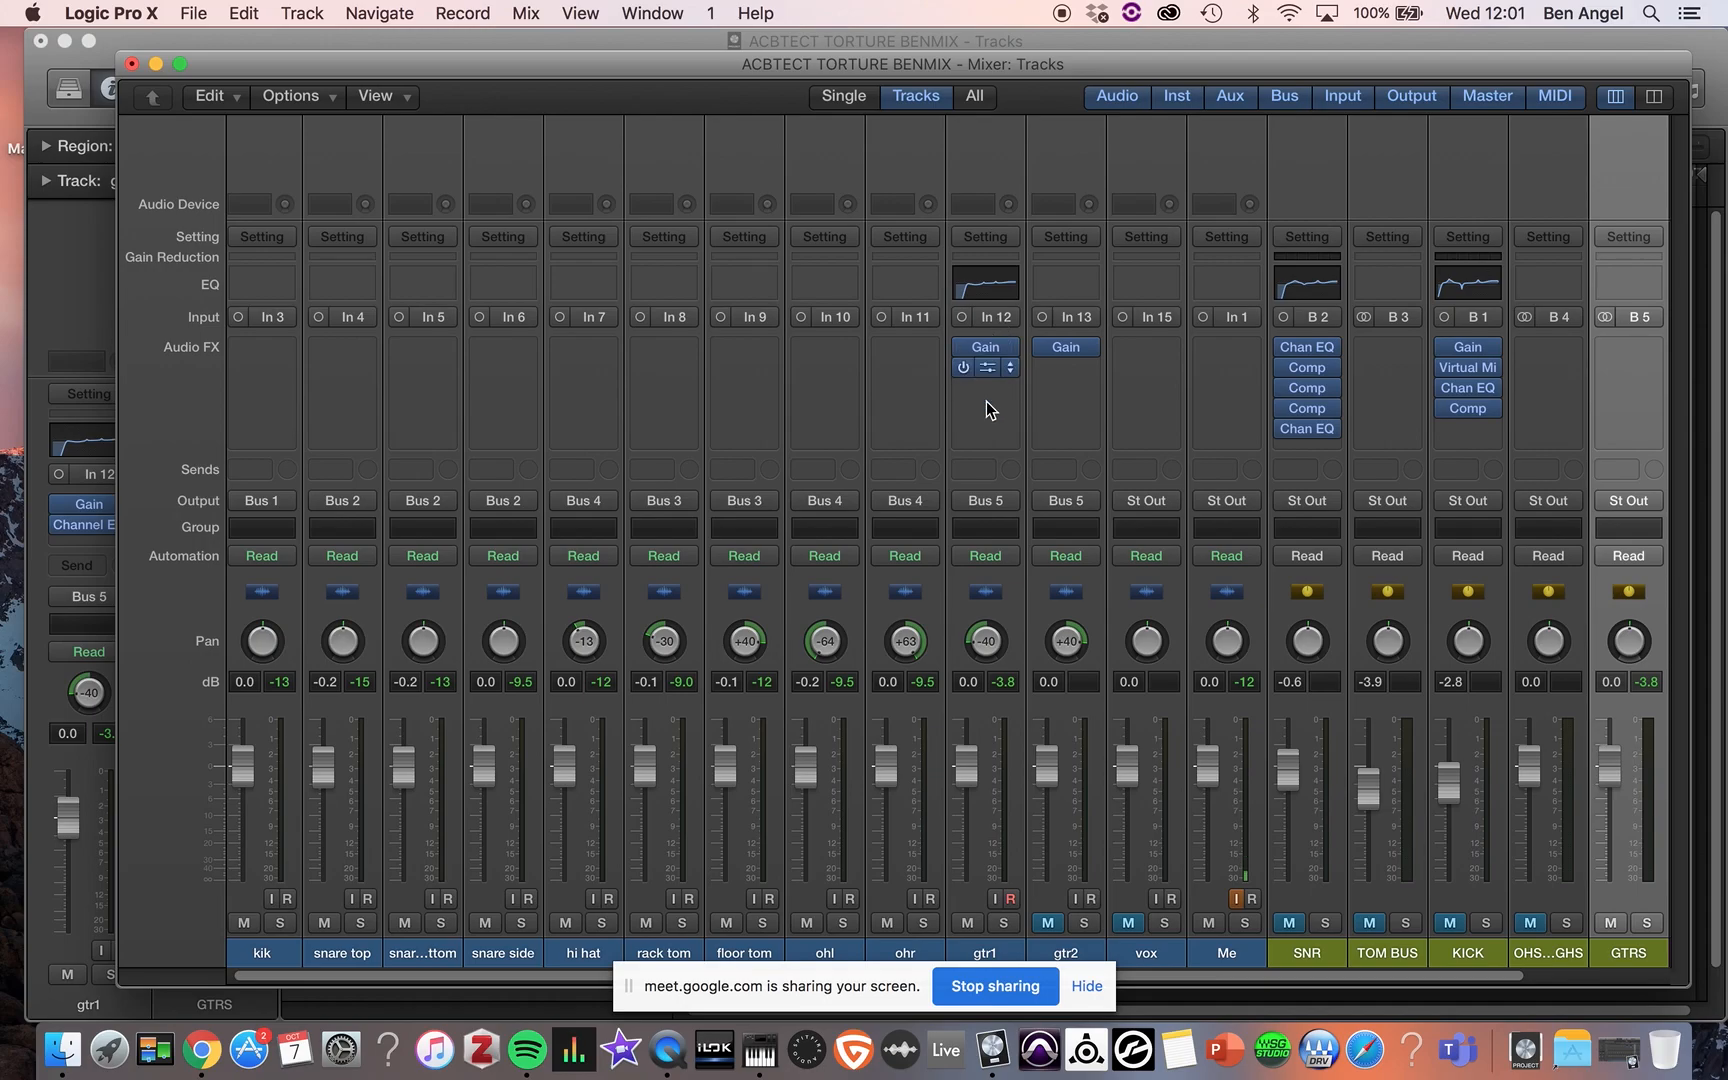
- Add a Bus 6 send on gtr1 and rename the new aux channel as GTR AMP SIM 1
{"action": "left_click", "coordinate": [975, 468]}
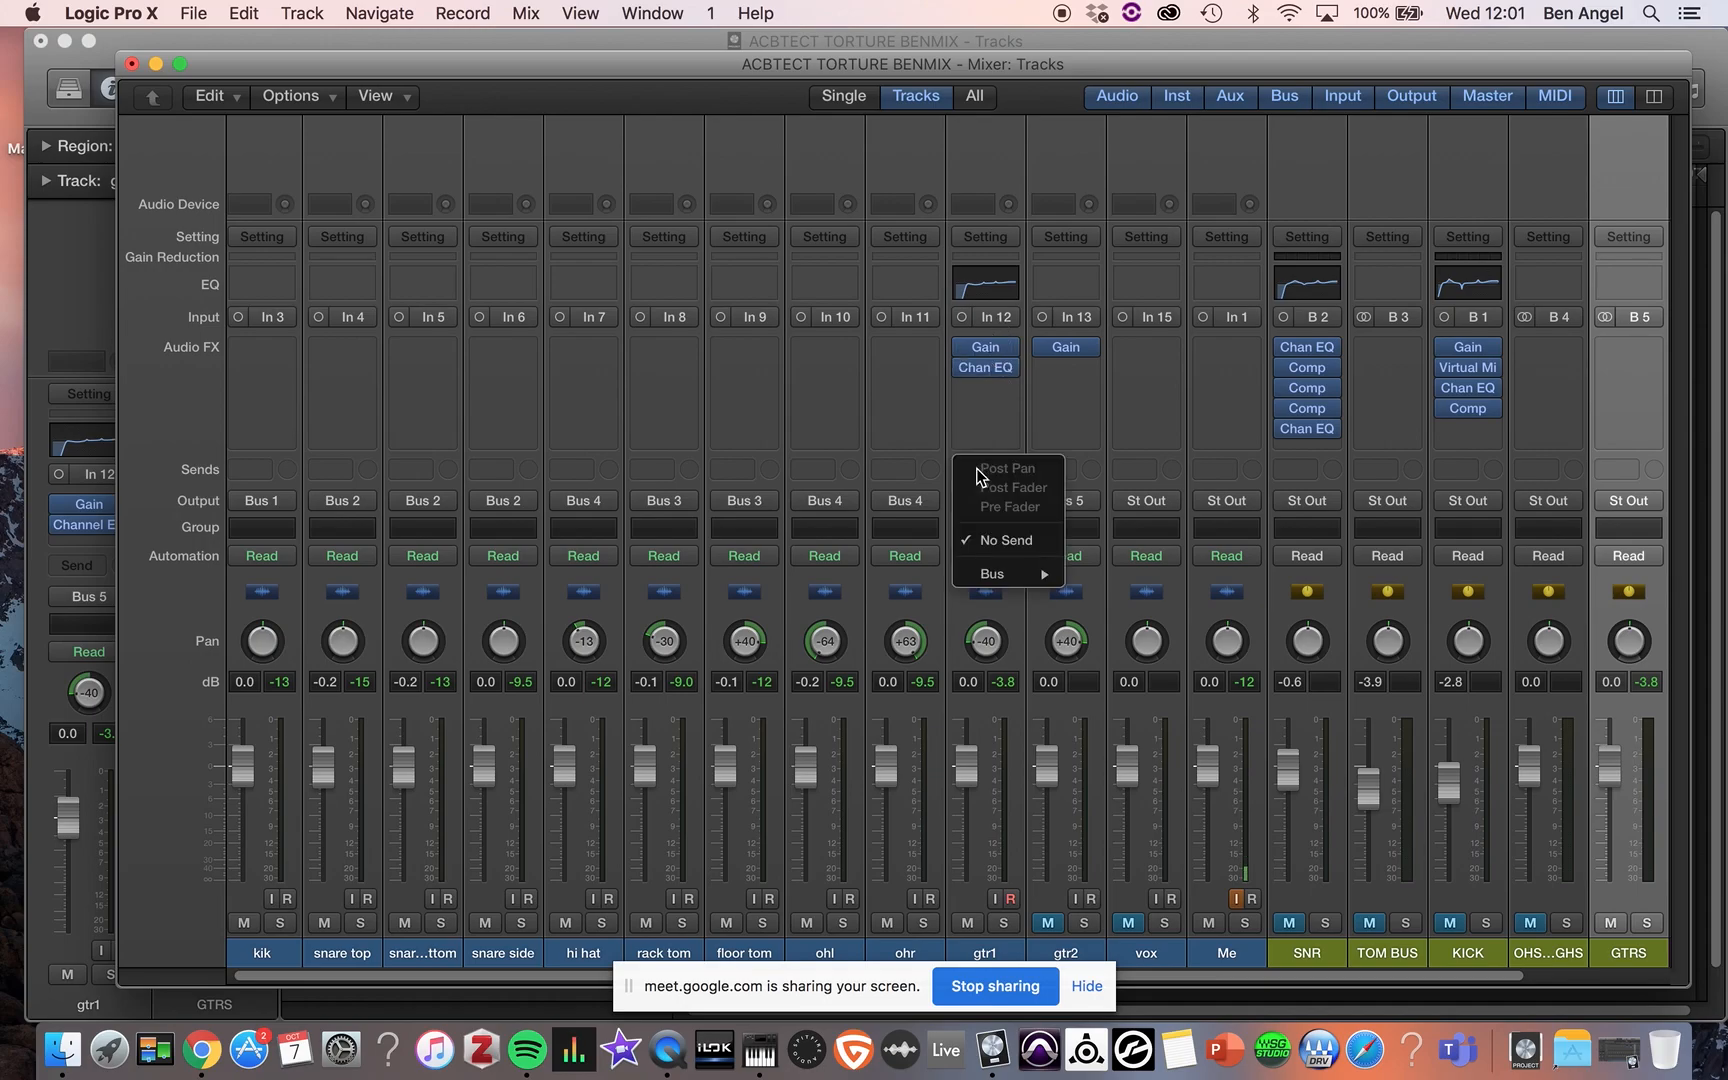
{"action": "mouse_move", "coordinate": [1008, 573]}
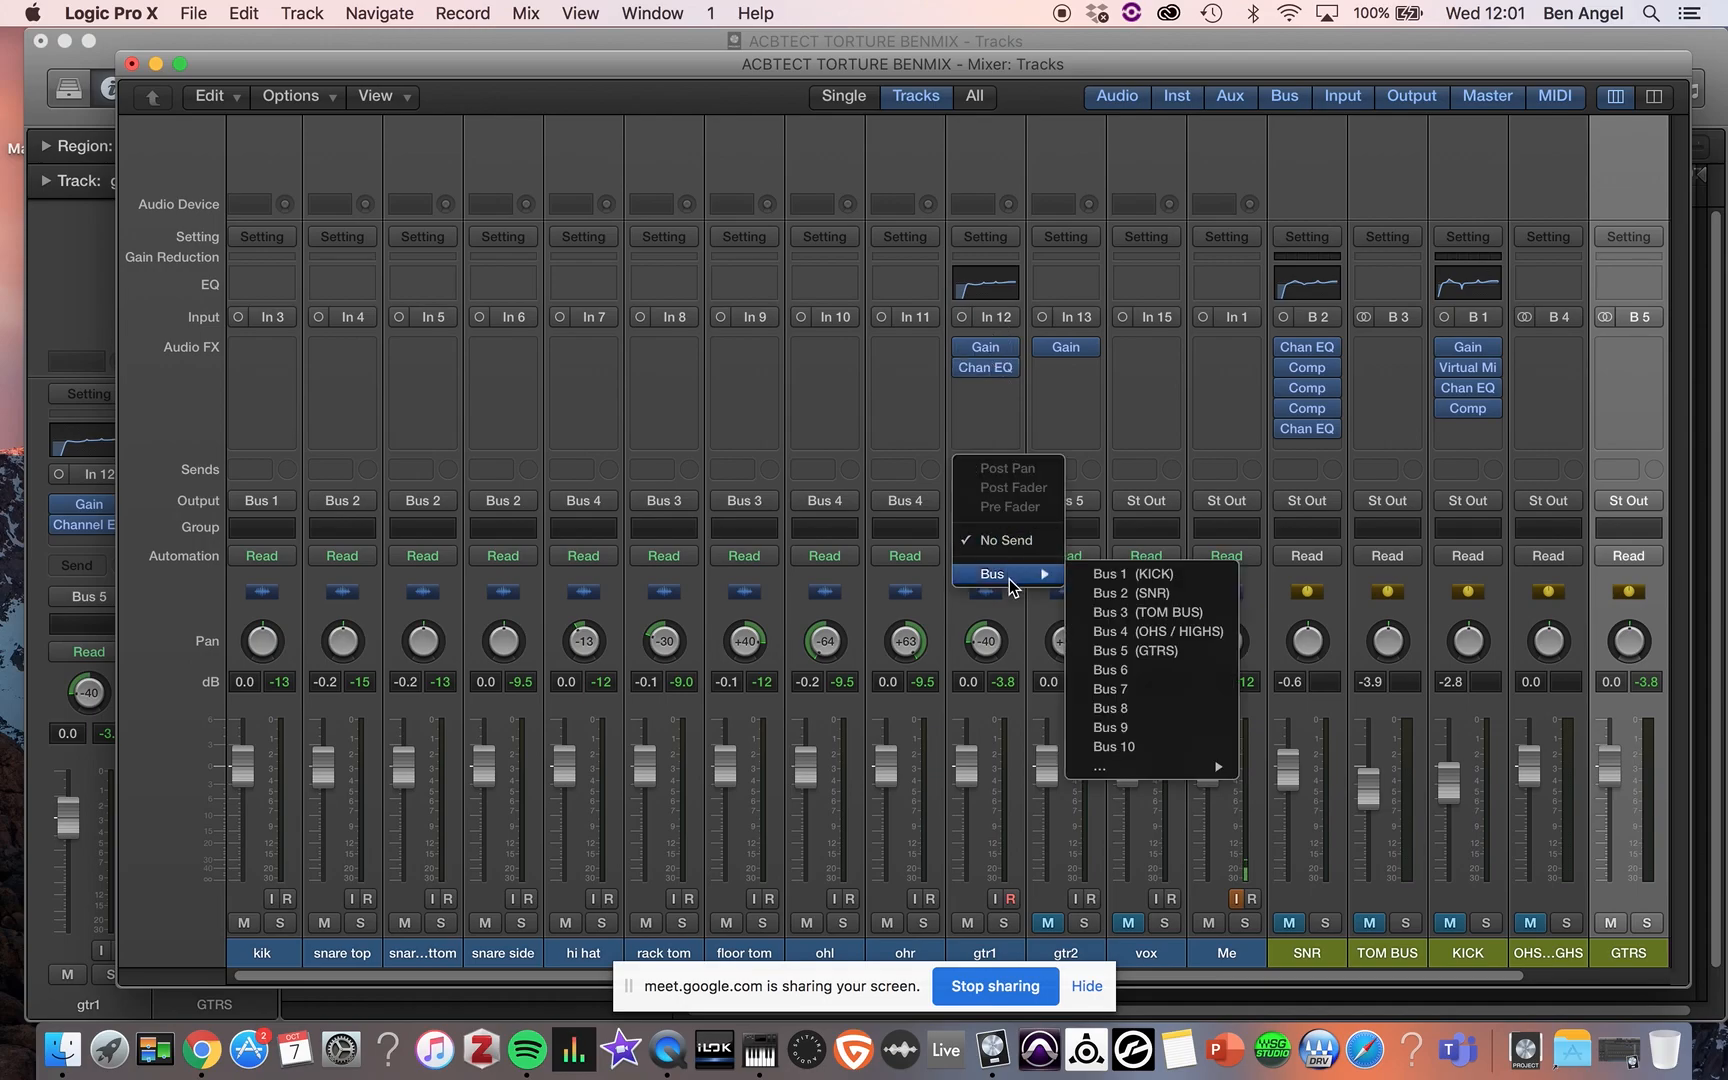
{"action": "left_click", "coordinate": [1129, 671]}
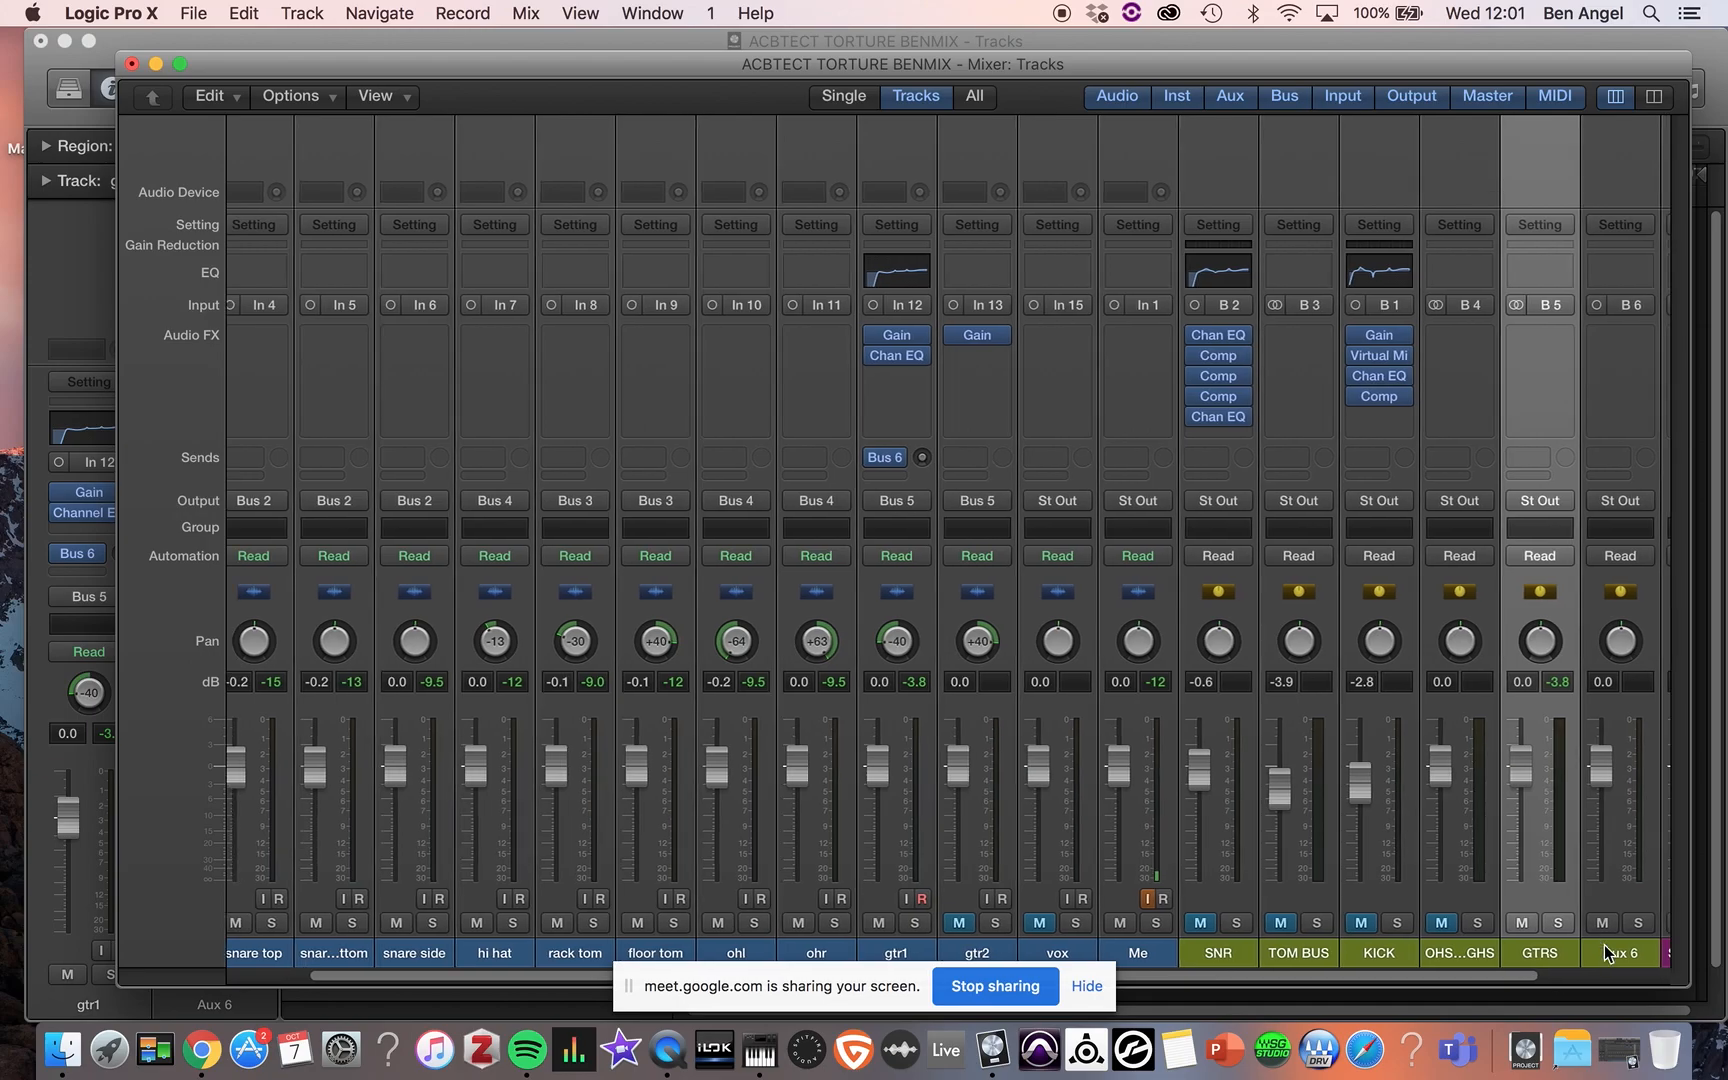
{"action": "double_click", "coordinate": [1621, 956]}
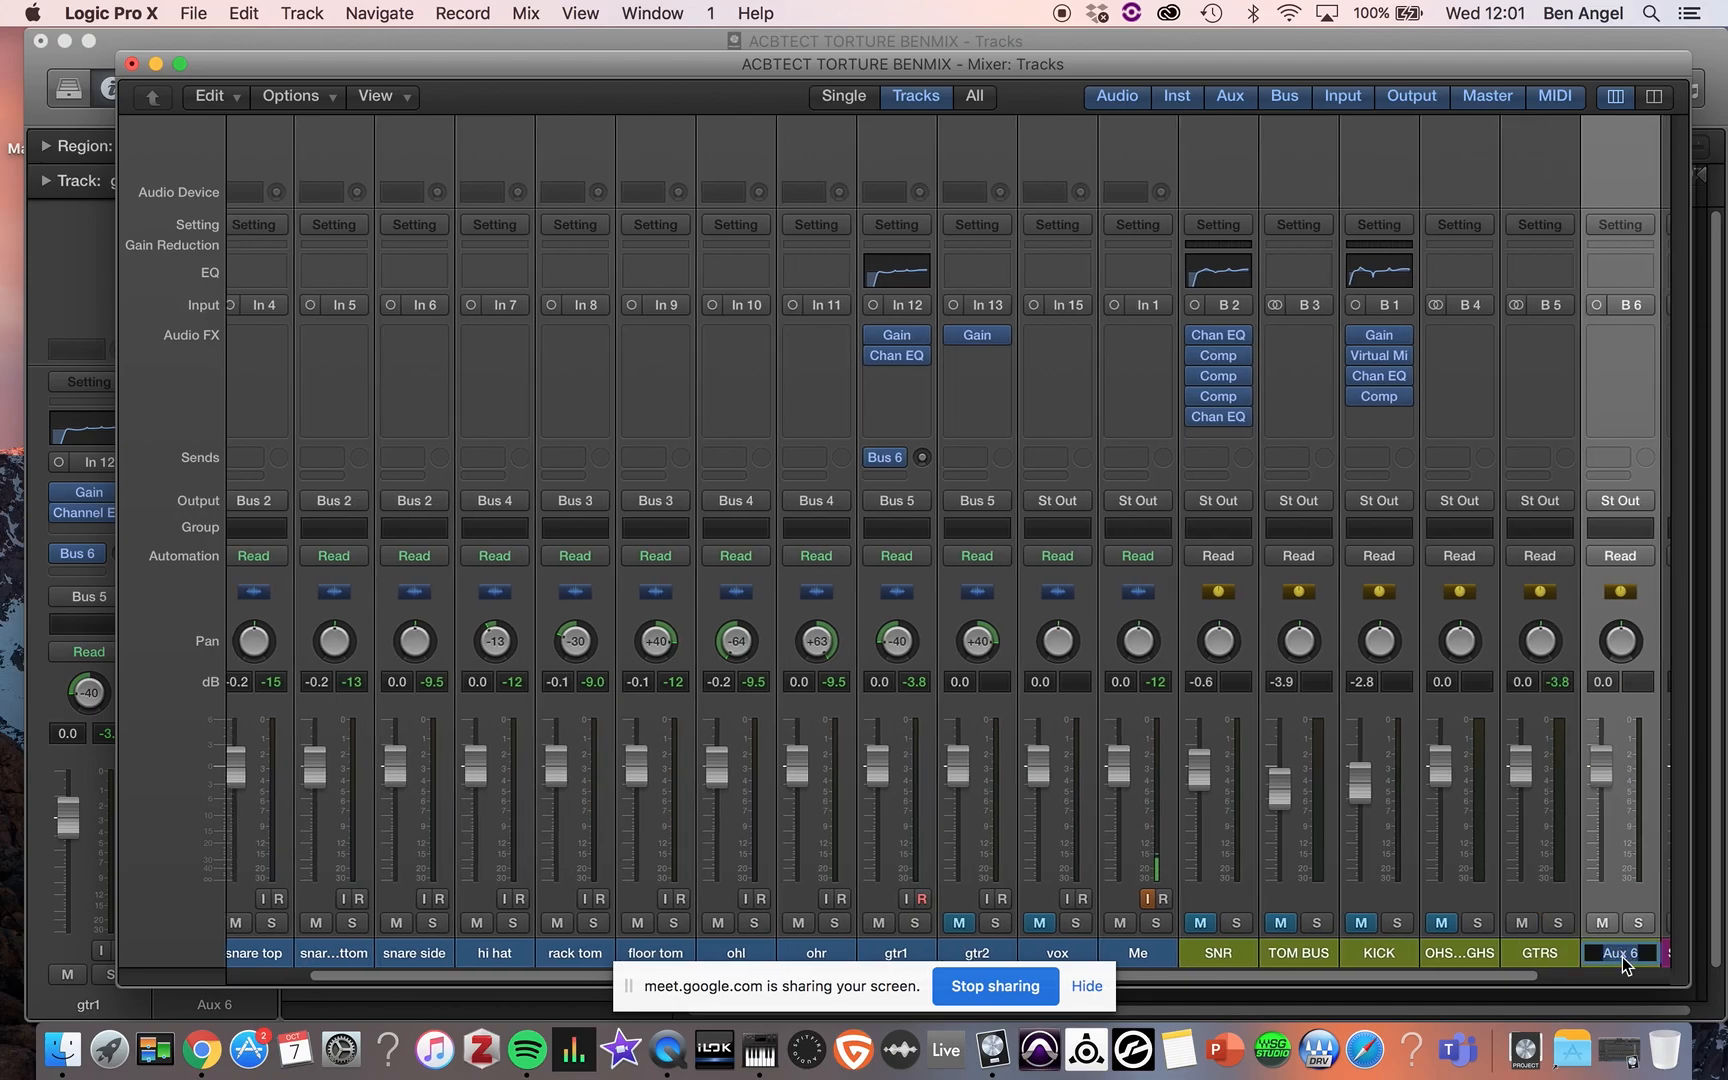
{"action": "type", "text": "GTR AM"}
{"action": "key", "text": "super+a"}
{"action": "type", "text": "SIM 1"}
{"action": "left_click", "coordinate": [871, 597]}
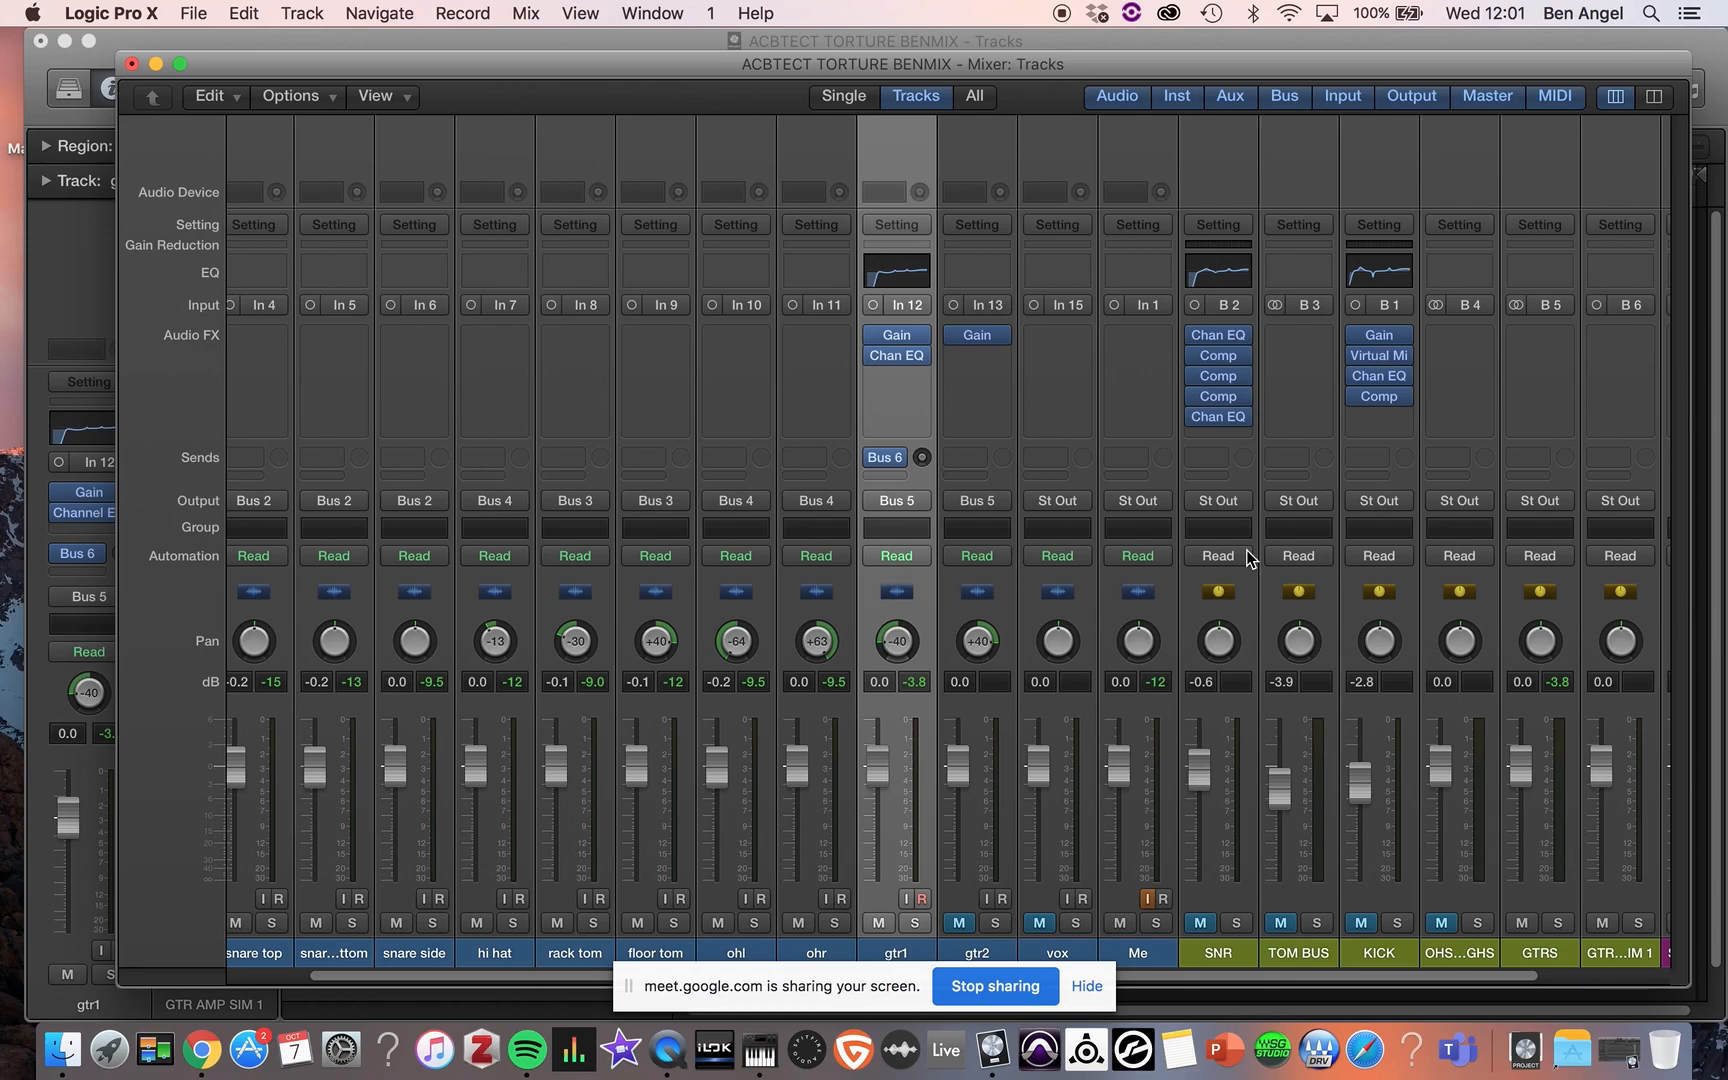
- Pan the GTR AMP SIM 1 aux to -50 and raise gtr1's Bus 6 send level
{"action": "left_click_drag", "start_coordinate": [1621, 659], "coordinate": [1621, 723]}
{"action": "left_click_drag", "start_coordinate": [1621, 715], "coordinate": [1621, 713]}
{"action": "left_click_drag", "start_coordinate": [921, 463], "coordinate": [921, 450]}
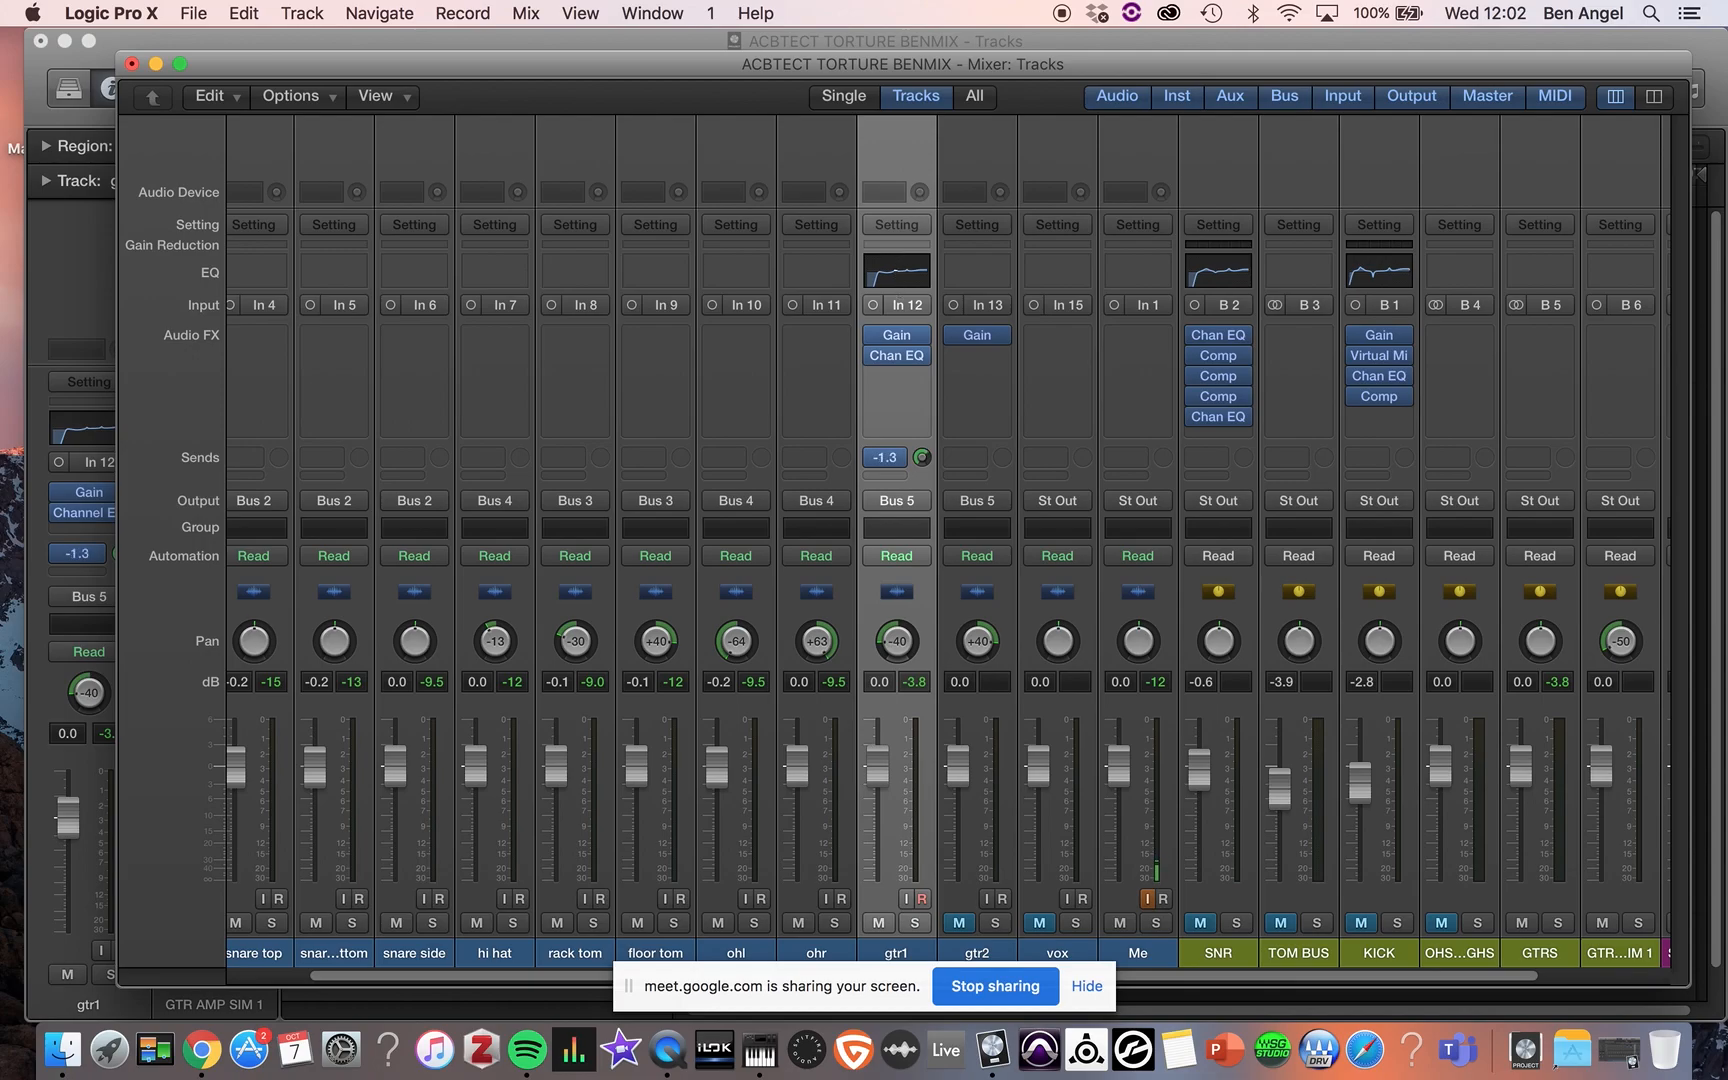
{"action": "left_click_drag", "start_coordinate": [921, 457], "coordinate": [921, 450]}
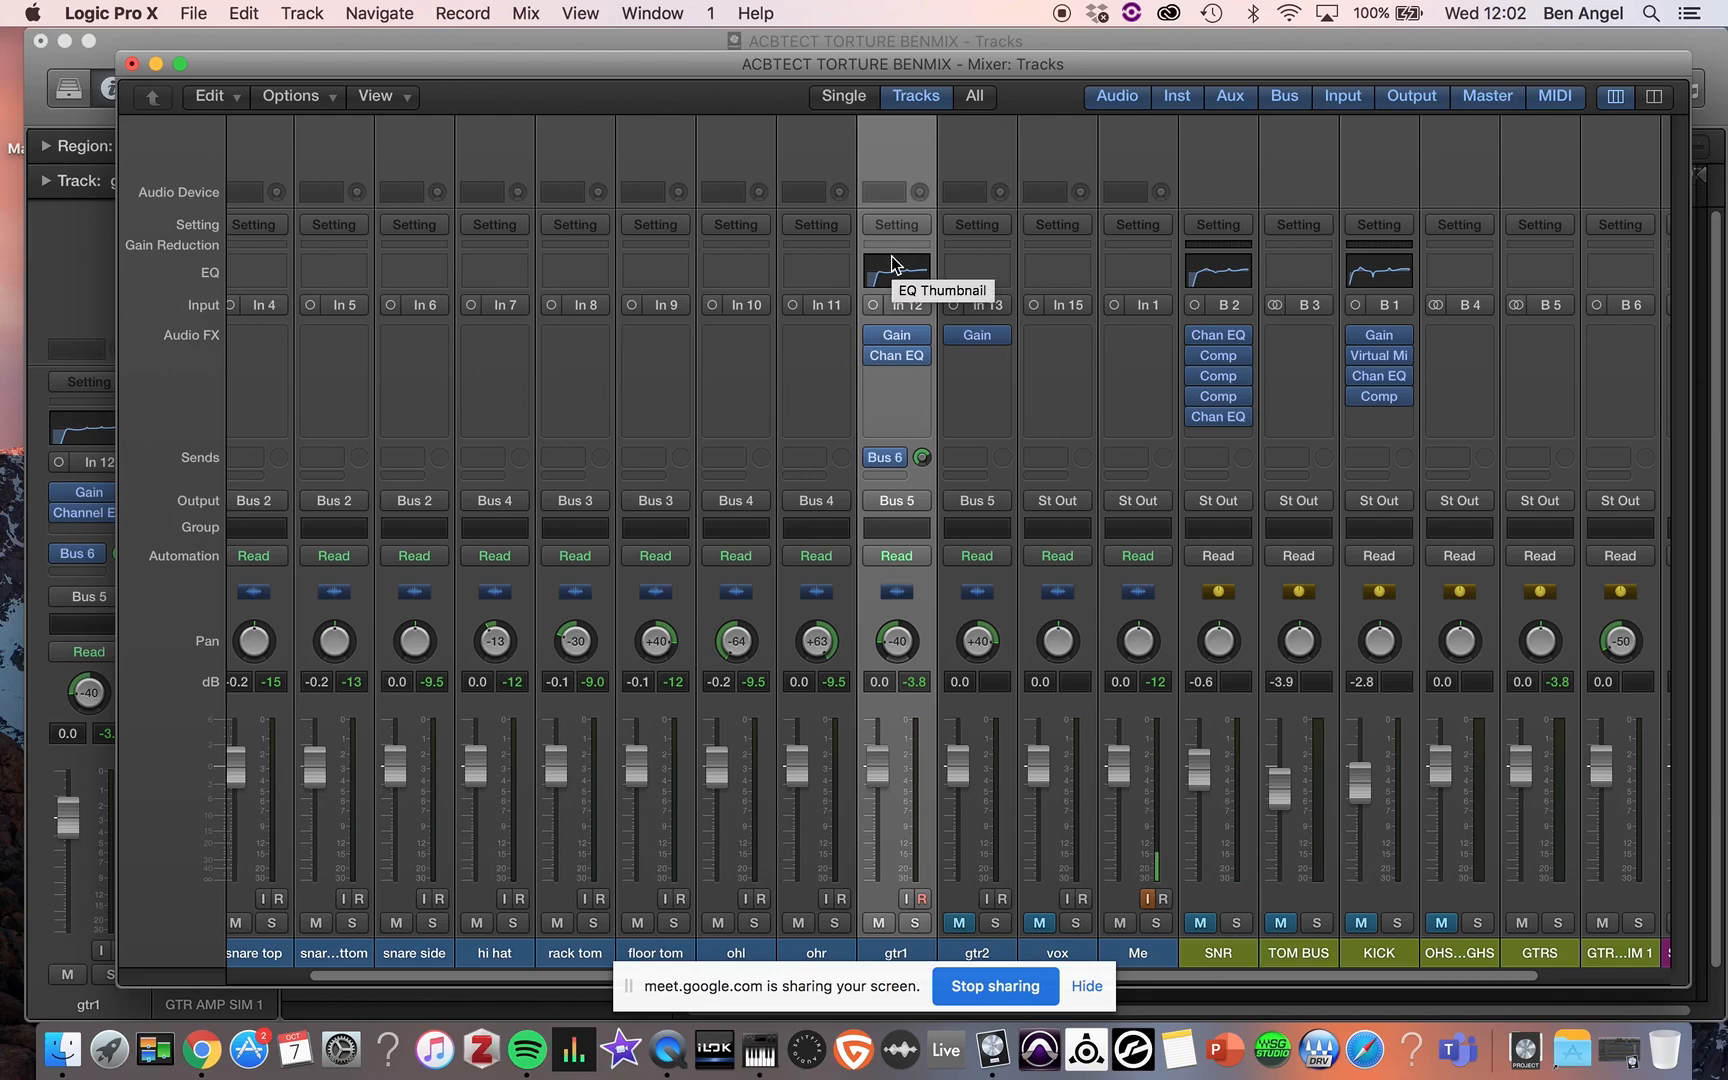
- Play the song and audition the GTR AMP SIM 1 aux in solo
{"action": "key", "text": "space"}
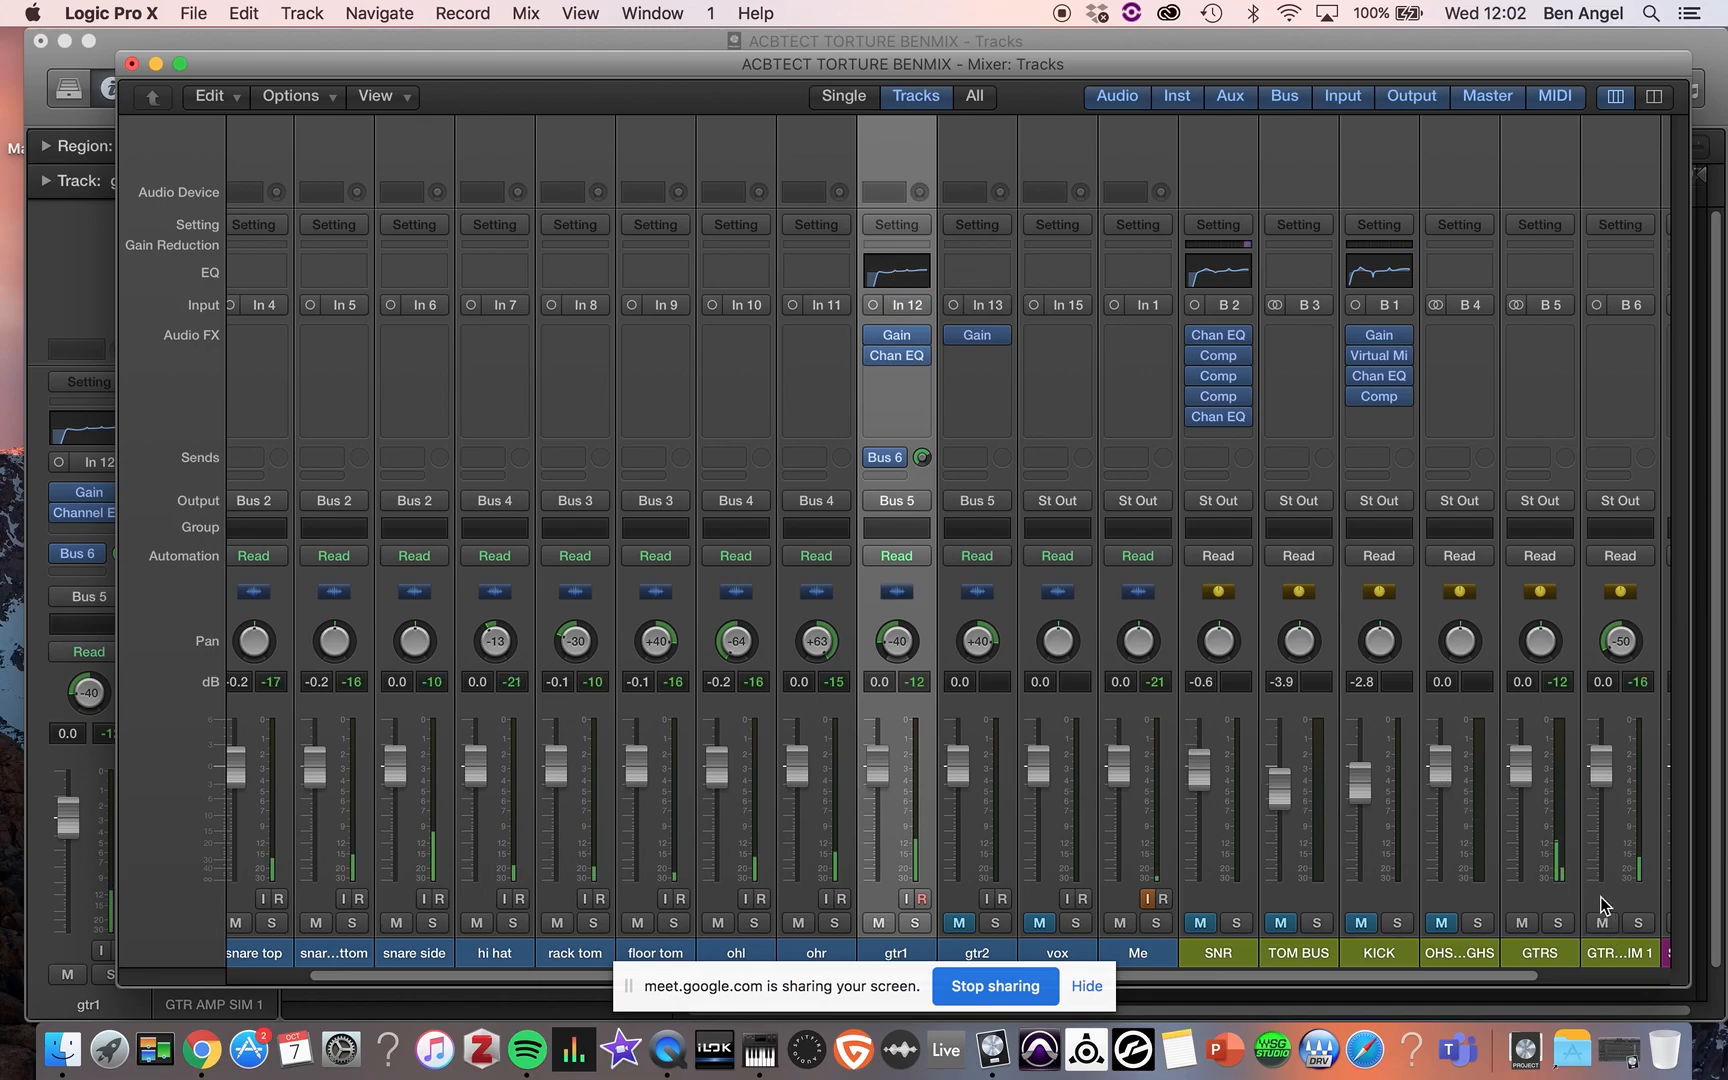
{"action": "left_click", "coordinate": [1635, 923]}
{"action": "left_click", "coordinate": [1635, 923]}
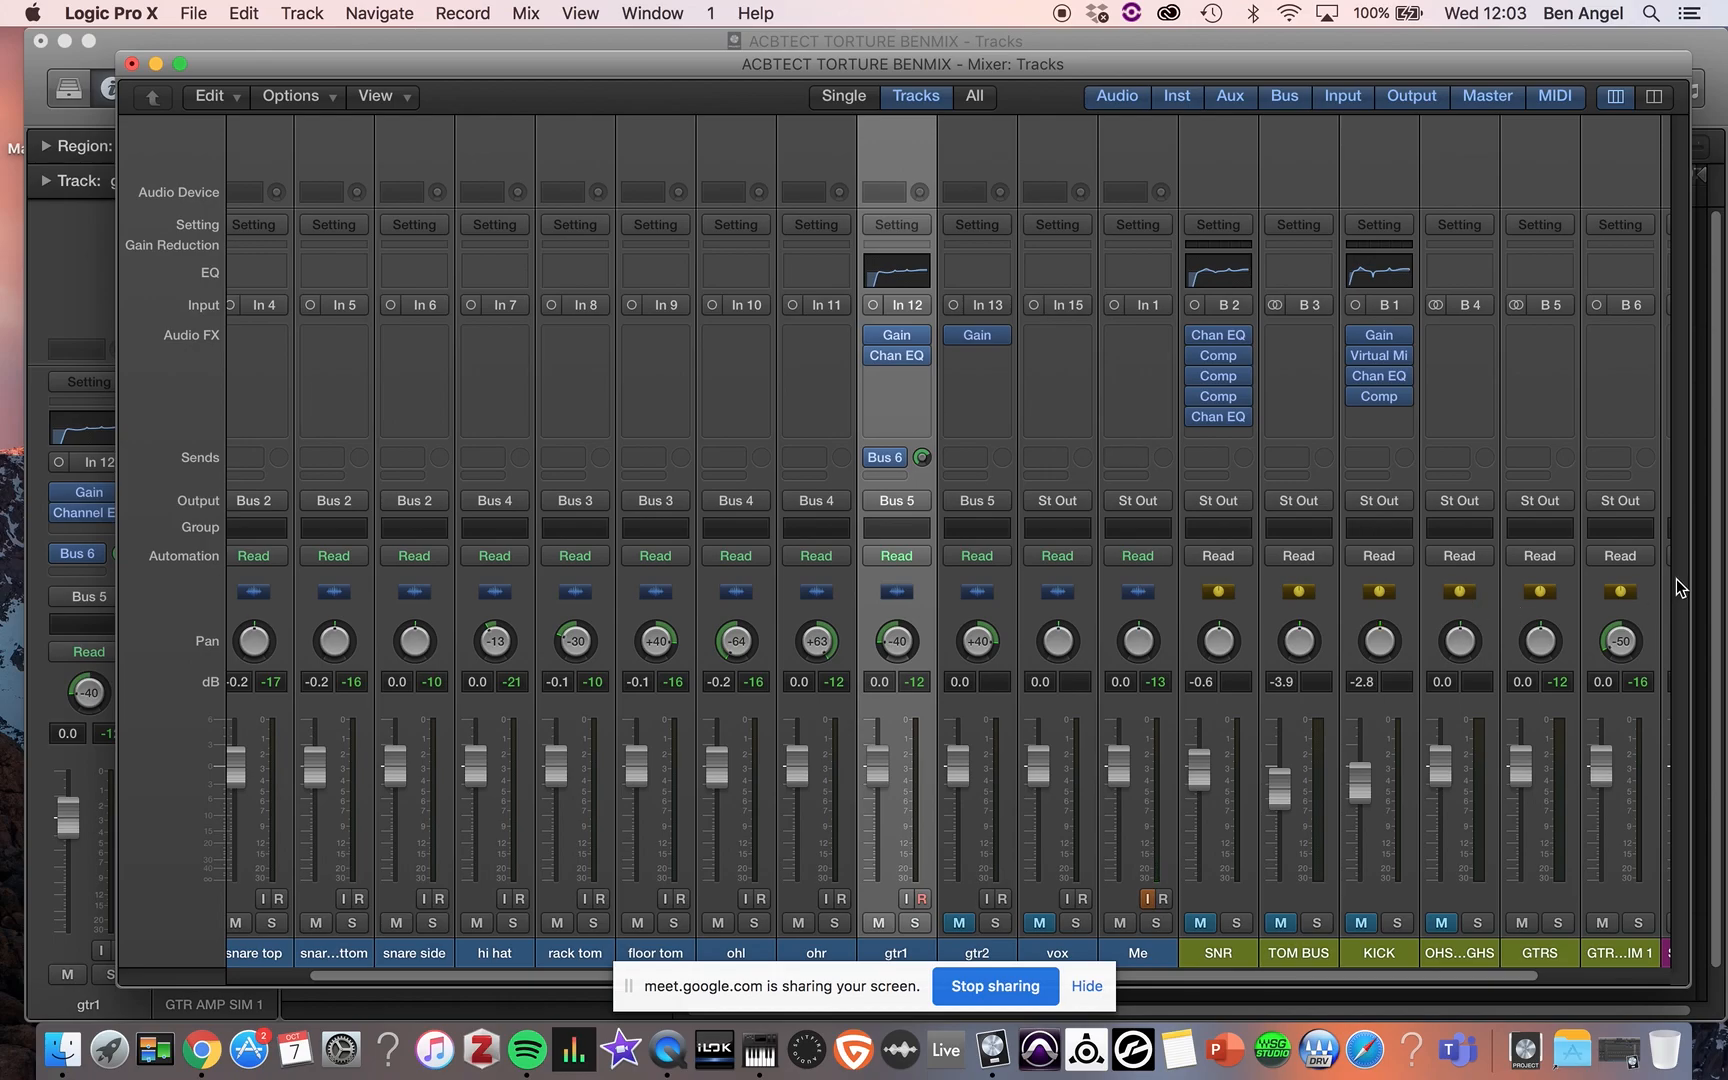
- Insert the Amp Designer plug-in on the GTR AMP SIM 1 aux
{"action": "left_click", "coordinate": [1627, 342]}
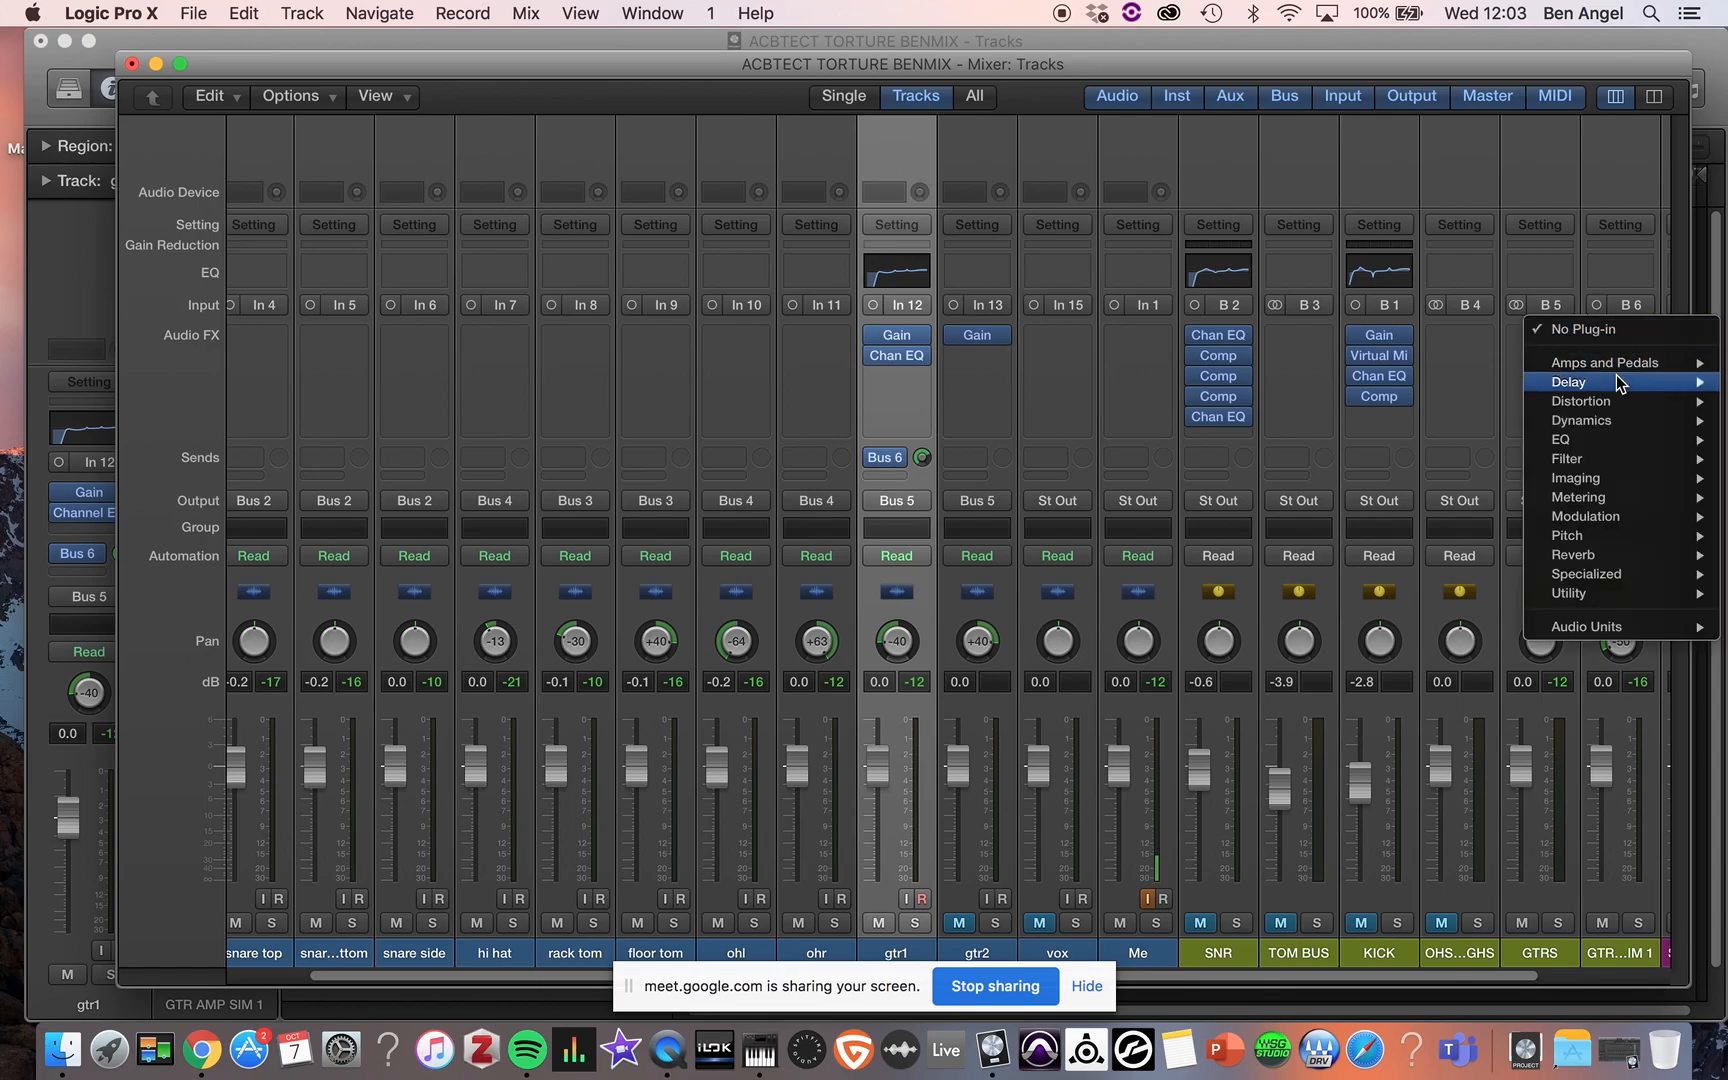
{"action": "mouse_move", "coordinate": [1610, 368]}
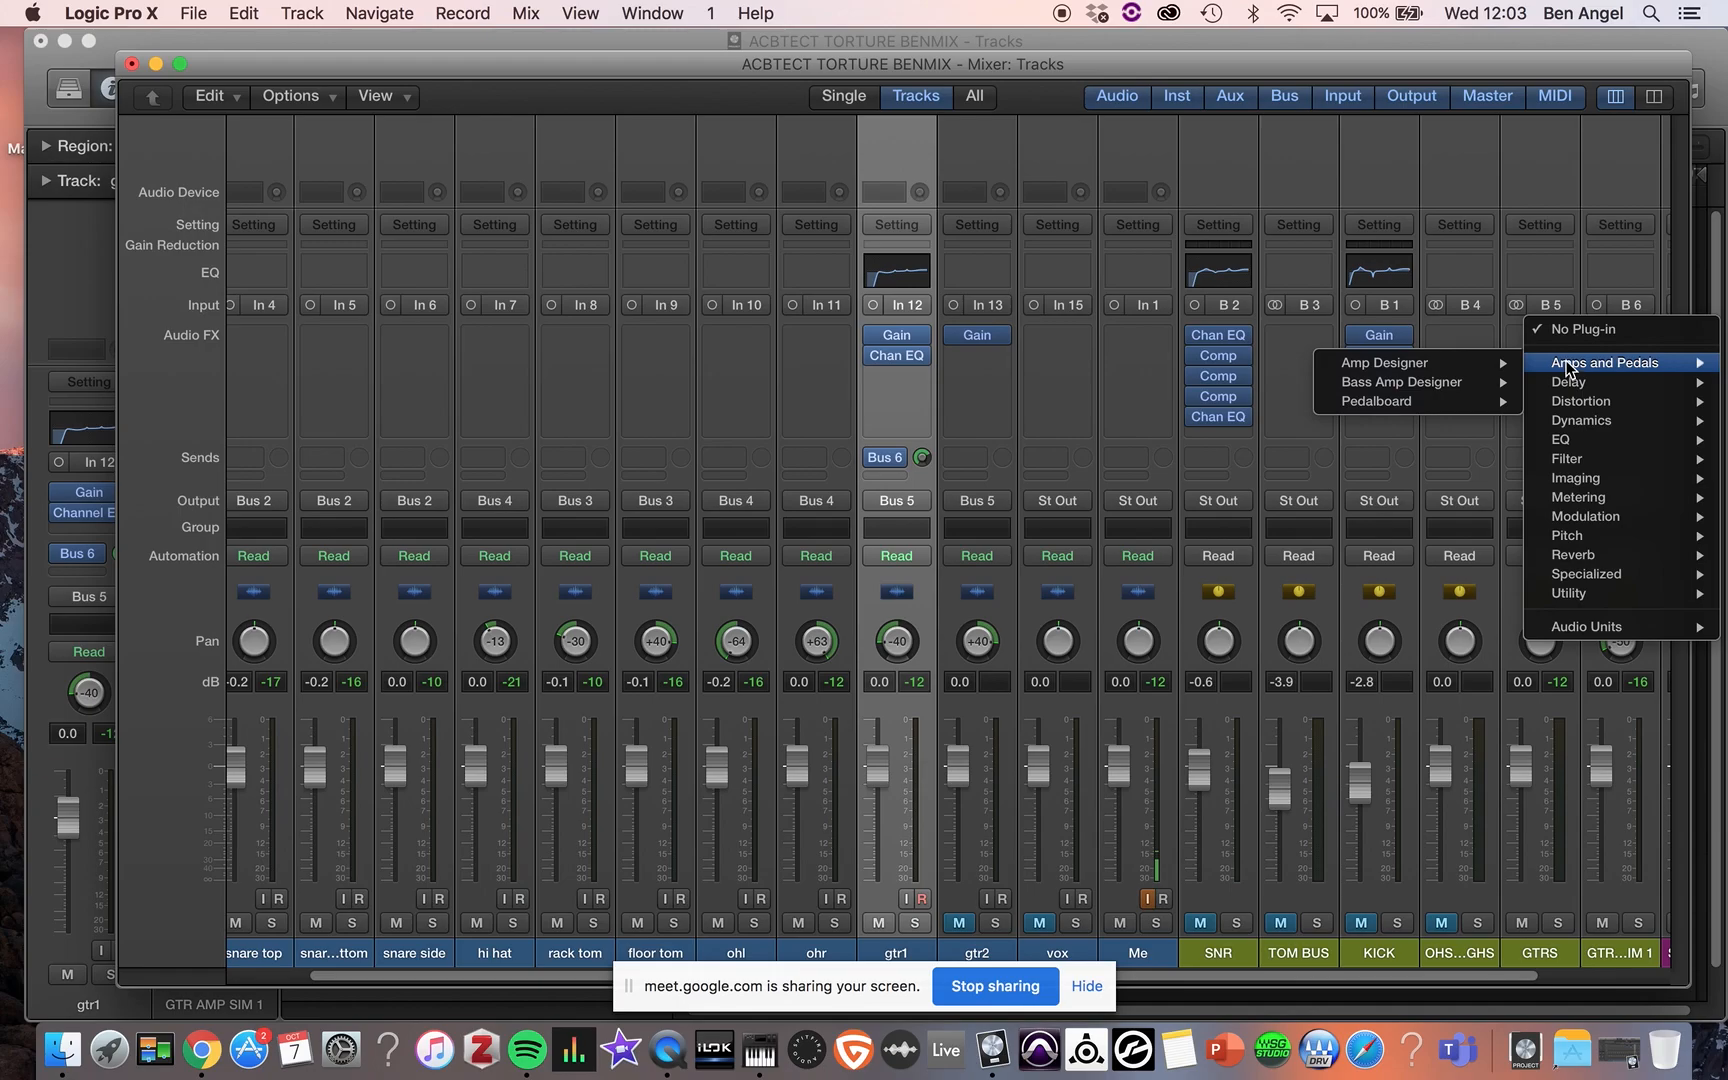
{"action": "left_click", "coordinate": [1386, 367]}
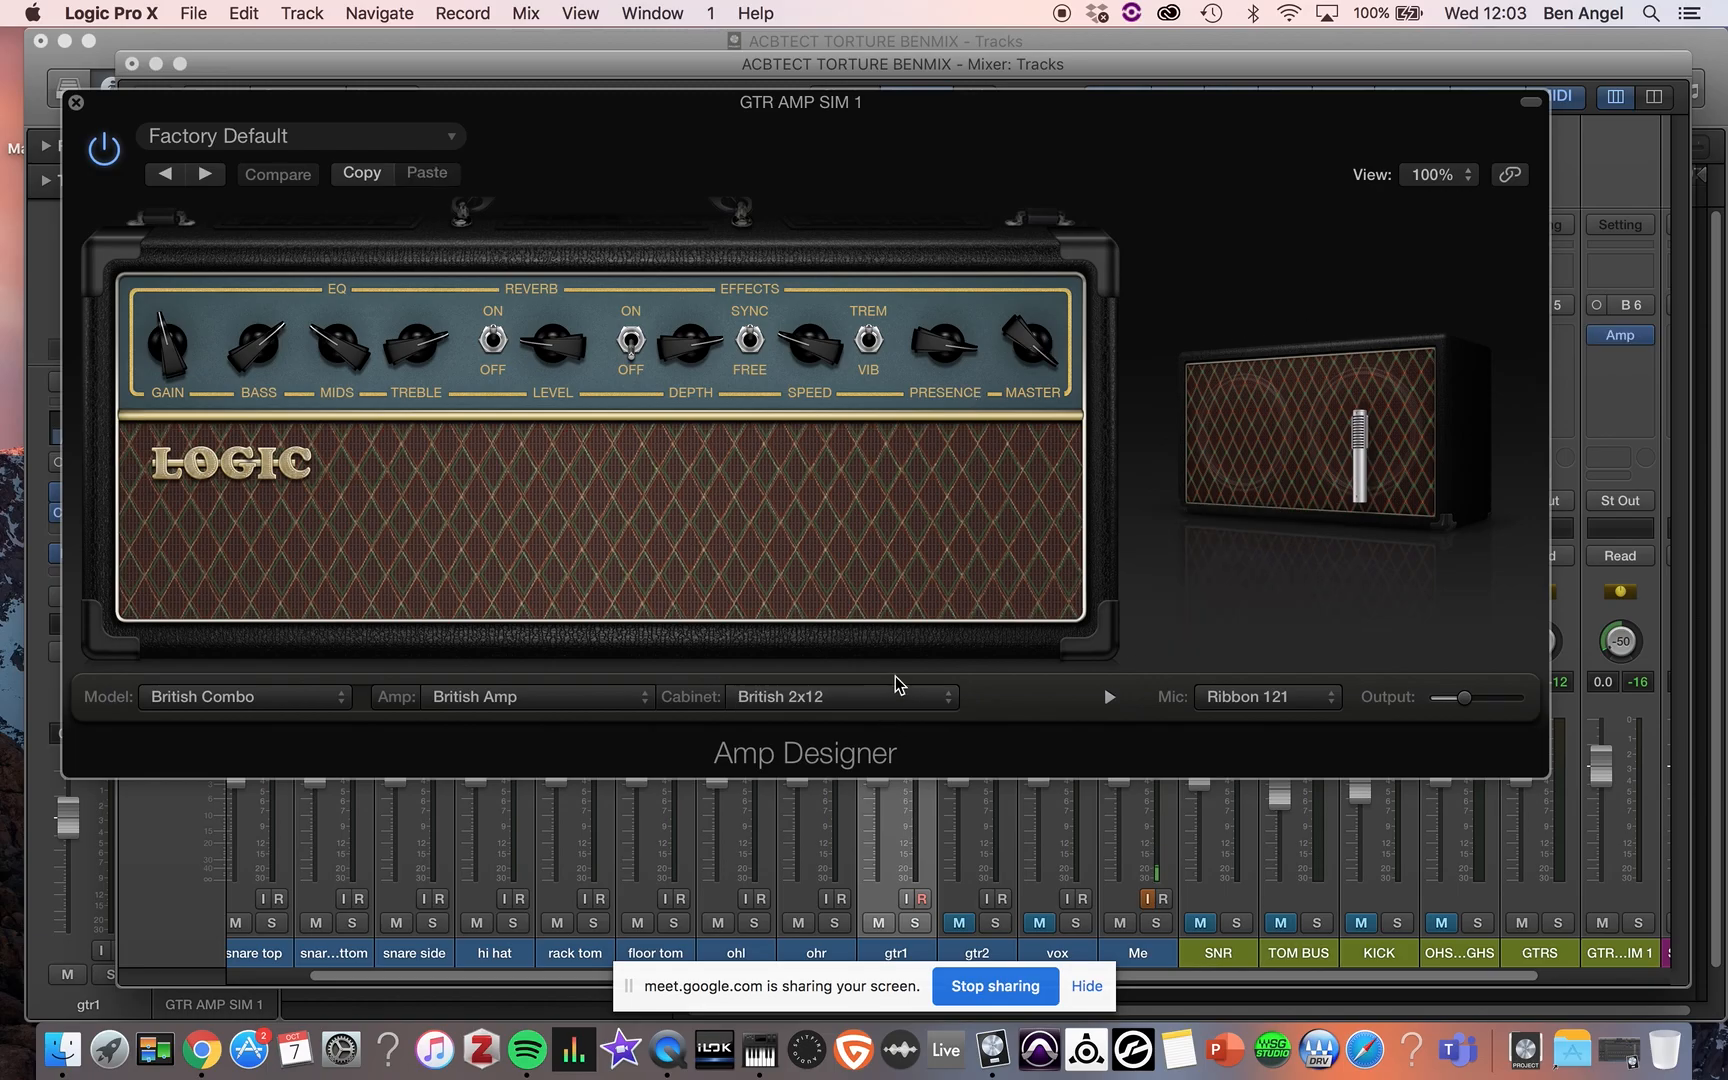
- Browse the Amp Designer presets by tone and load Little Big Reverb from the Reverb category
{"action": "left_click", "coordinate": [432, 140]}
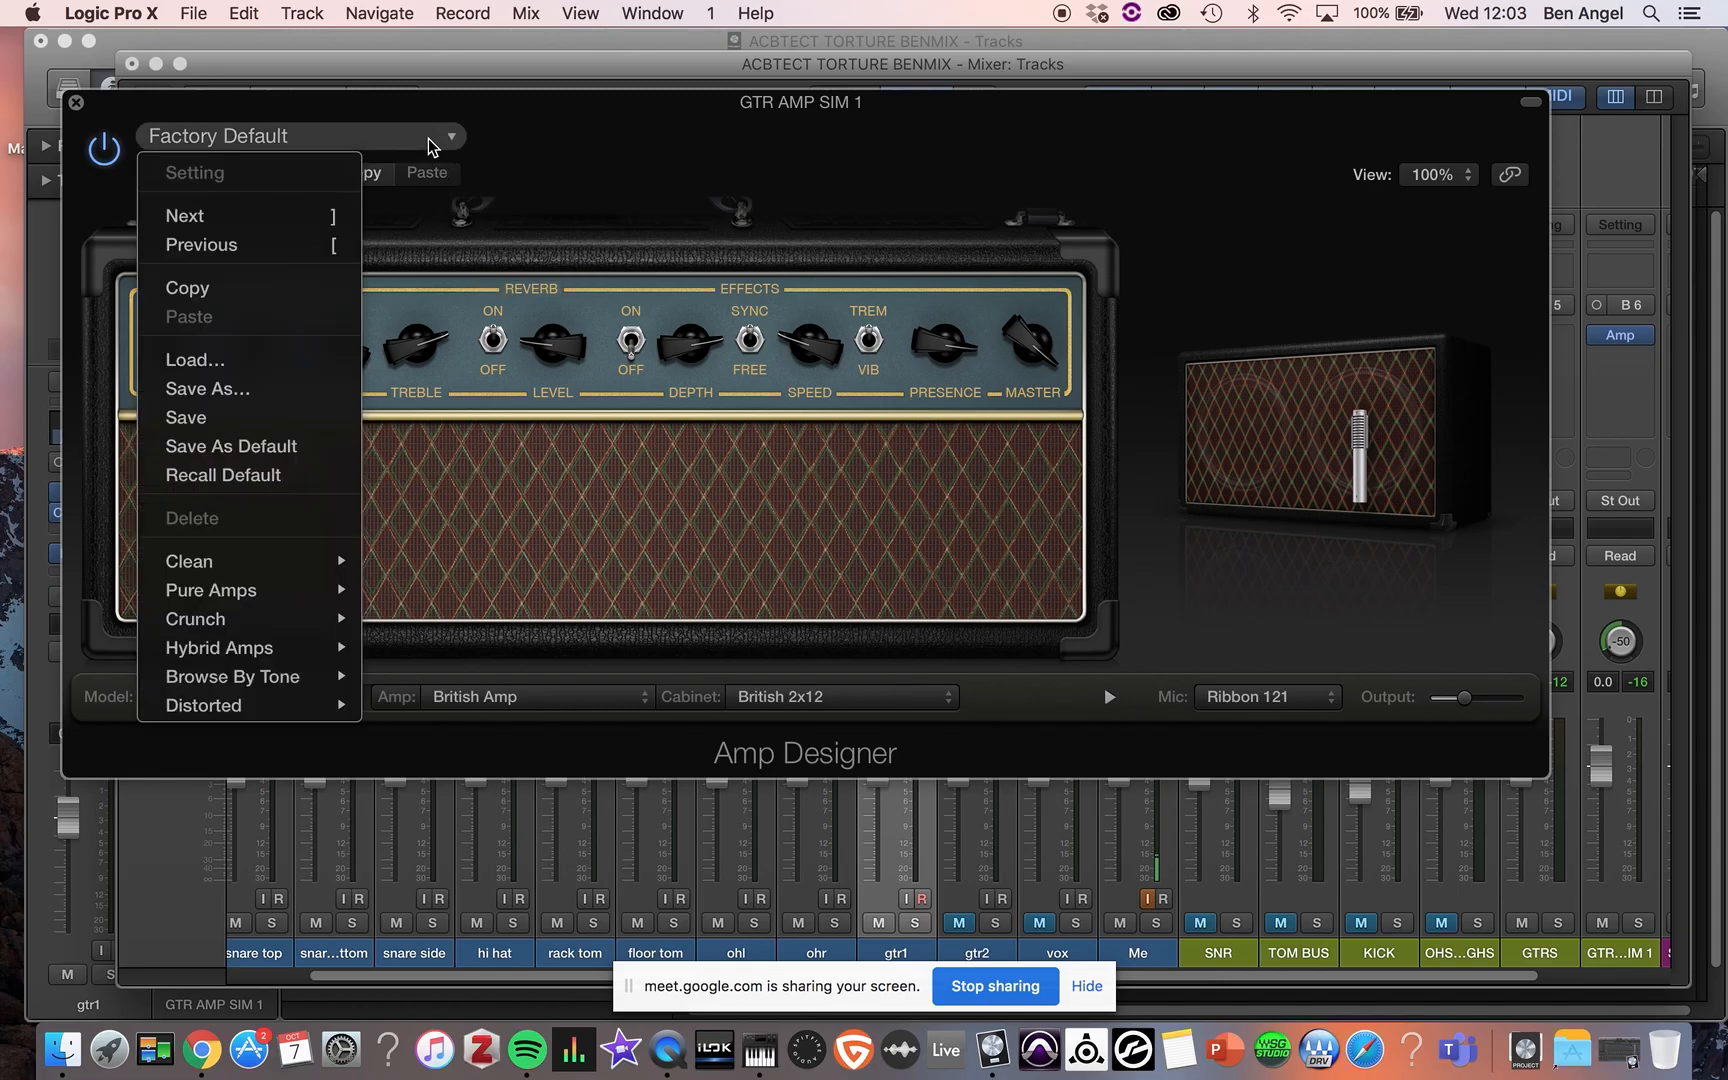
{"action": "mouse_move", "coordinate": [240, 568]}
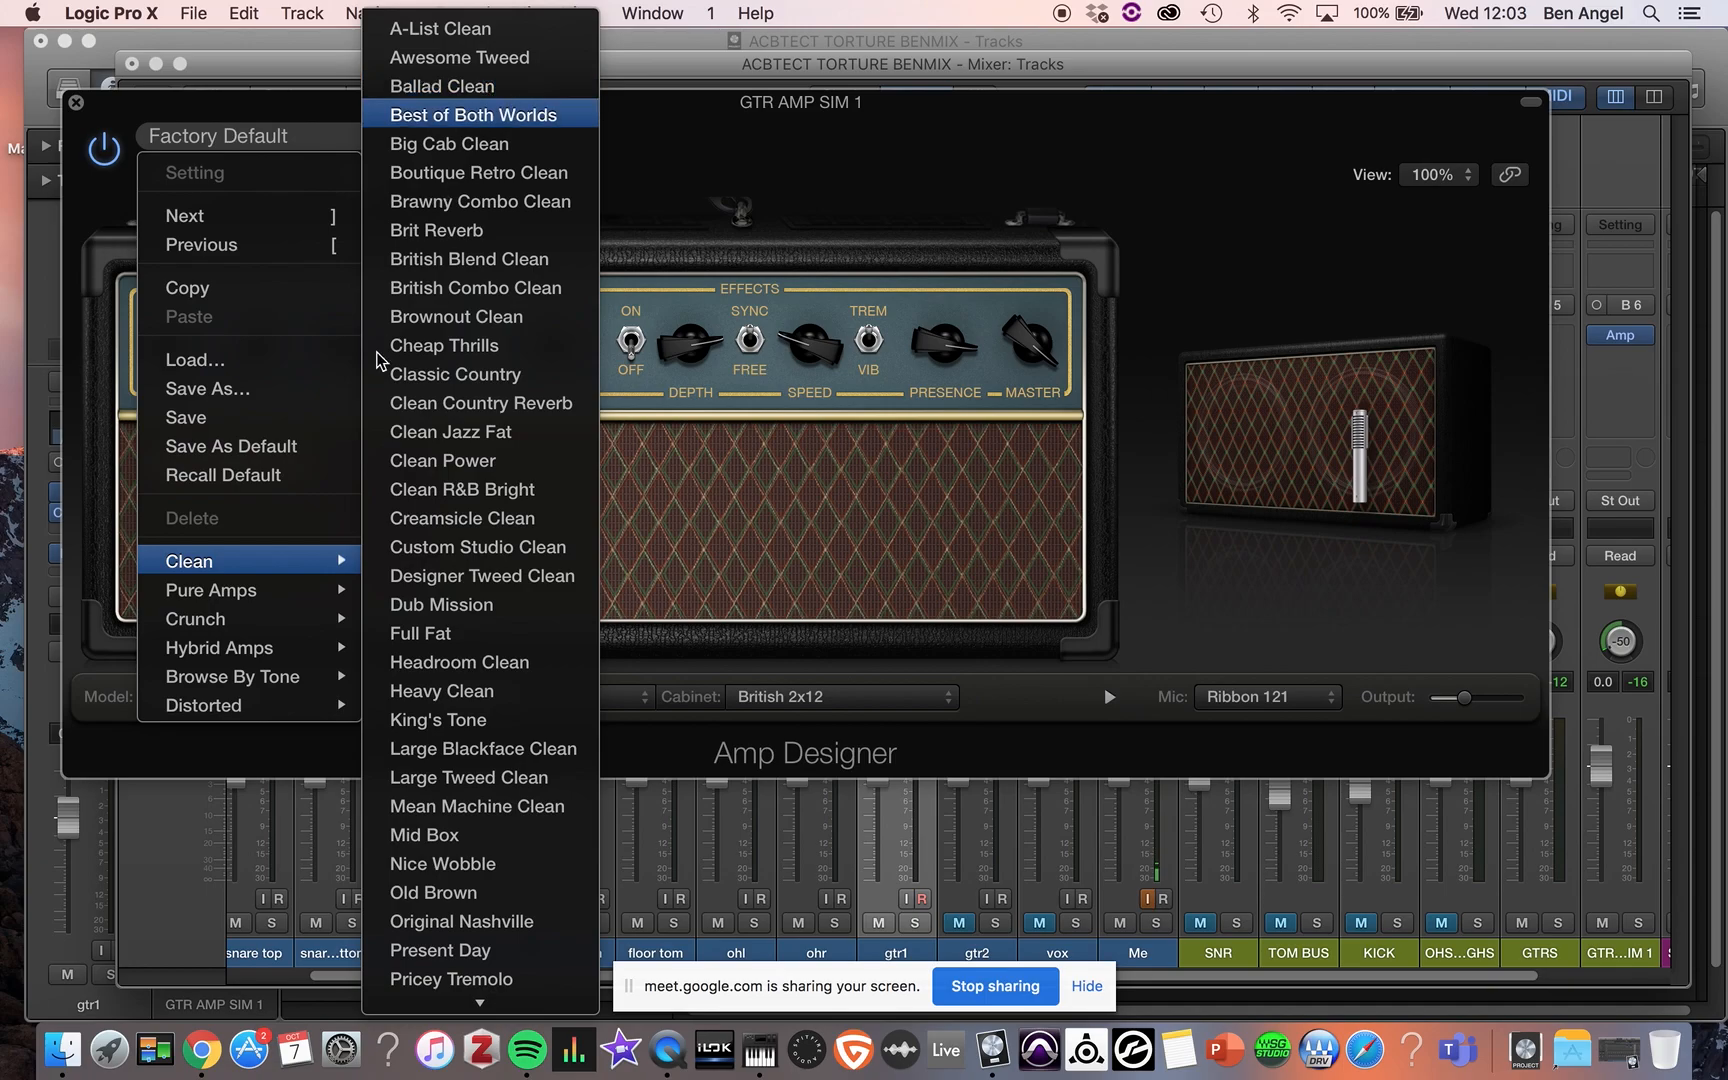
{"action": "scroll", "coordinate": [450, 630], "scroll_direction": "down", "scroll_amount": 5}
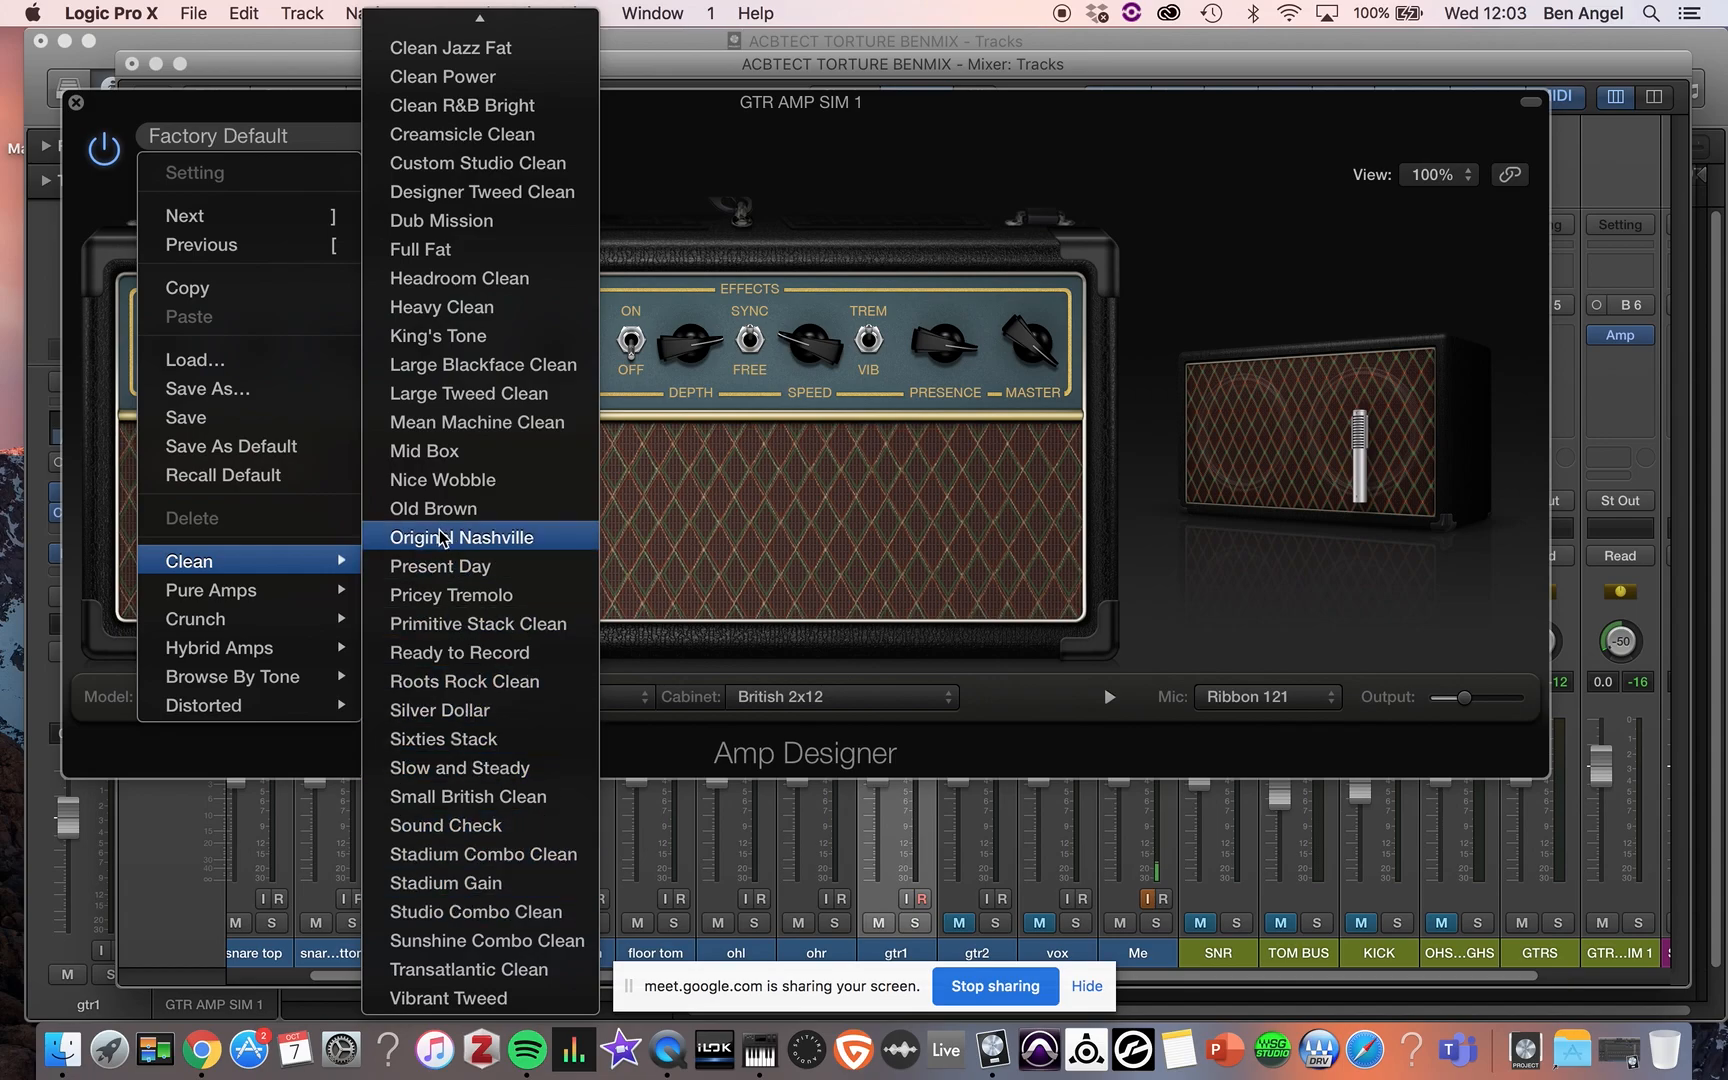
{"action": "mouse_move", "coordinate": [248, 650]}
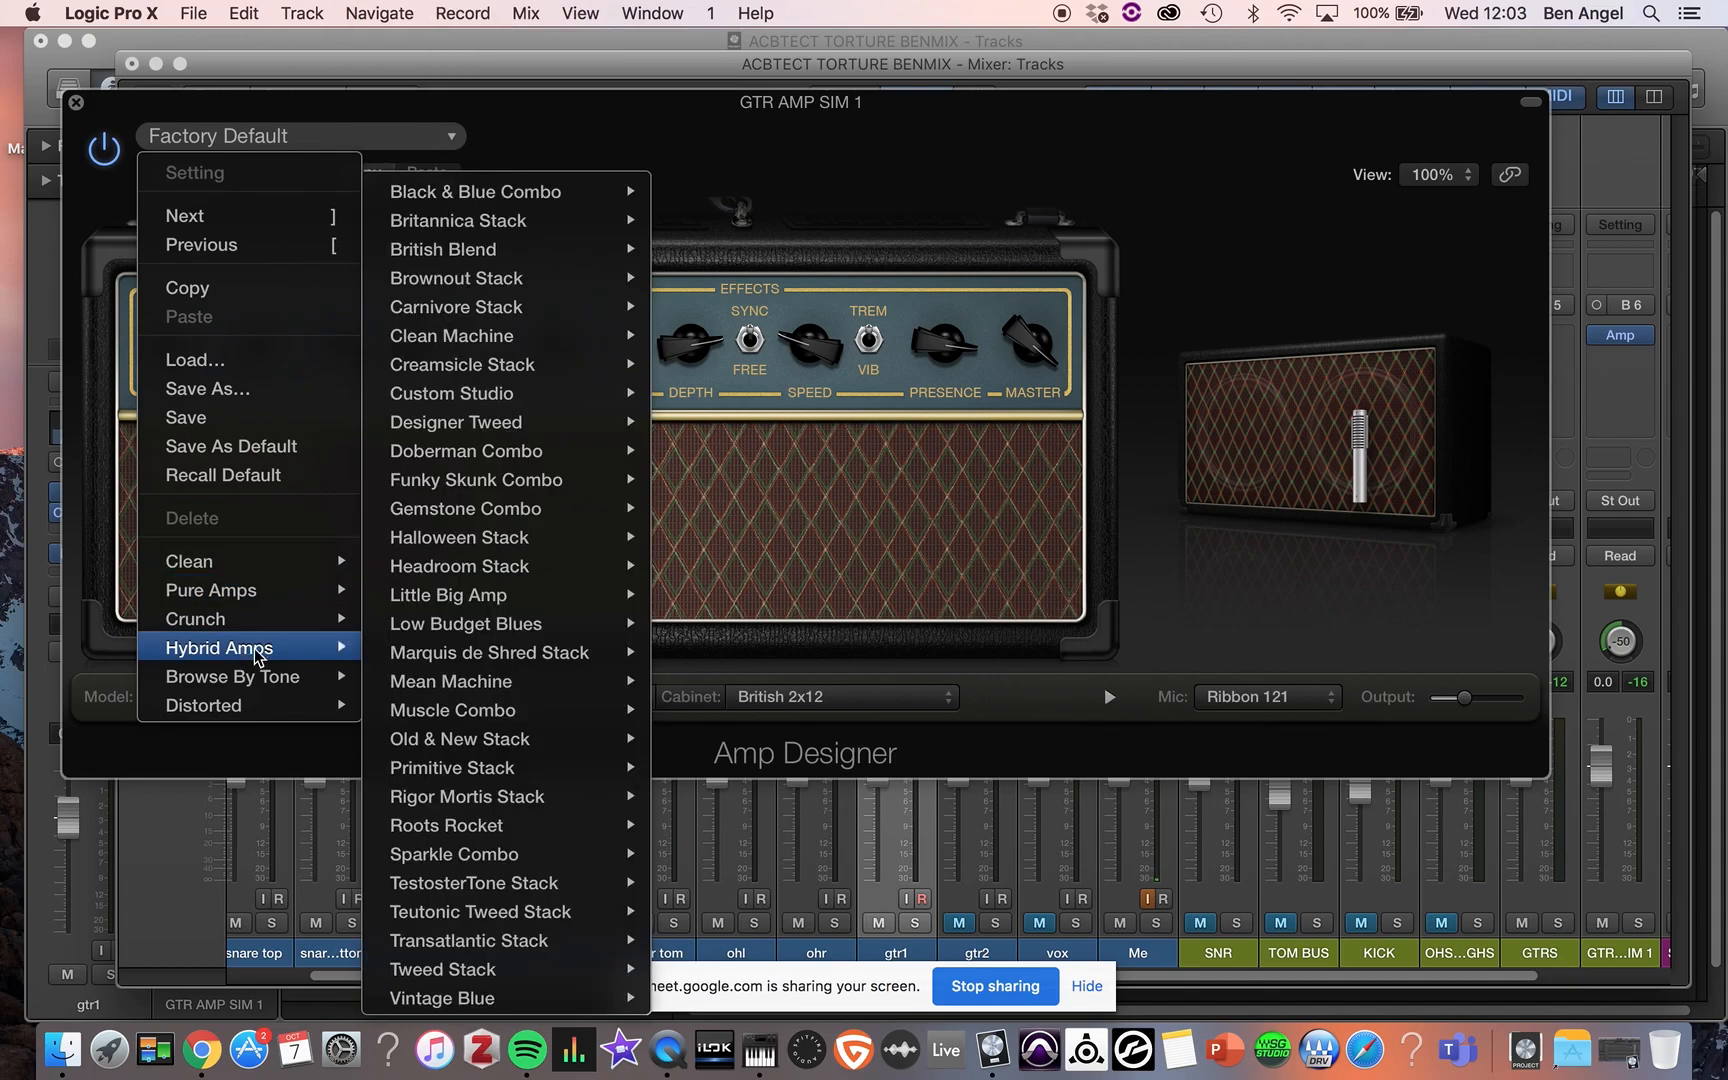
{"action": "mouse_move", "coordinate": [477, 252]}
{"action": "mouse_move", "coordinate": [268, 686]}
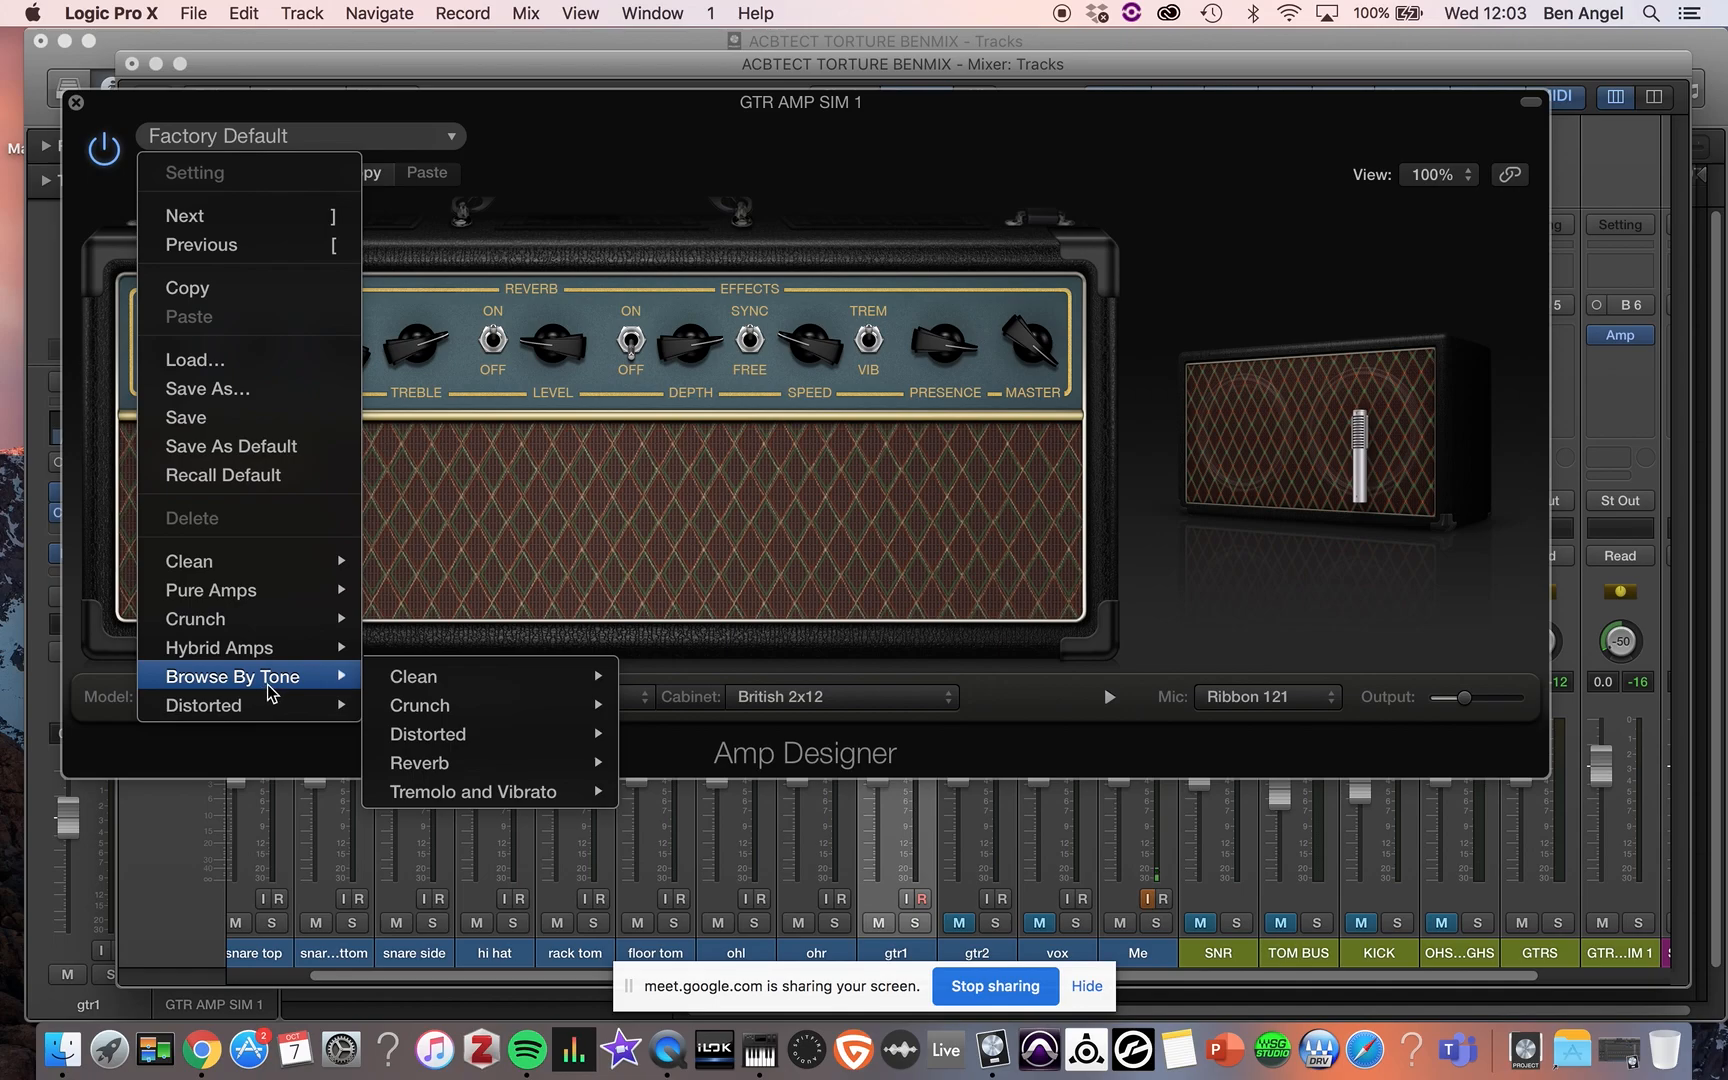
{"action": "mouse_move", "coordinate": [463, 760]}
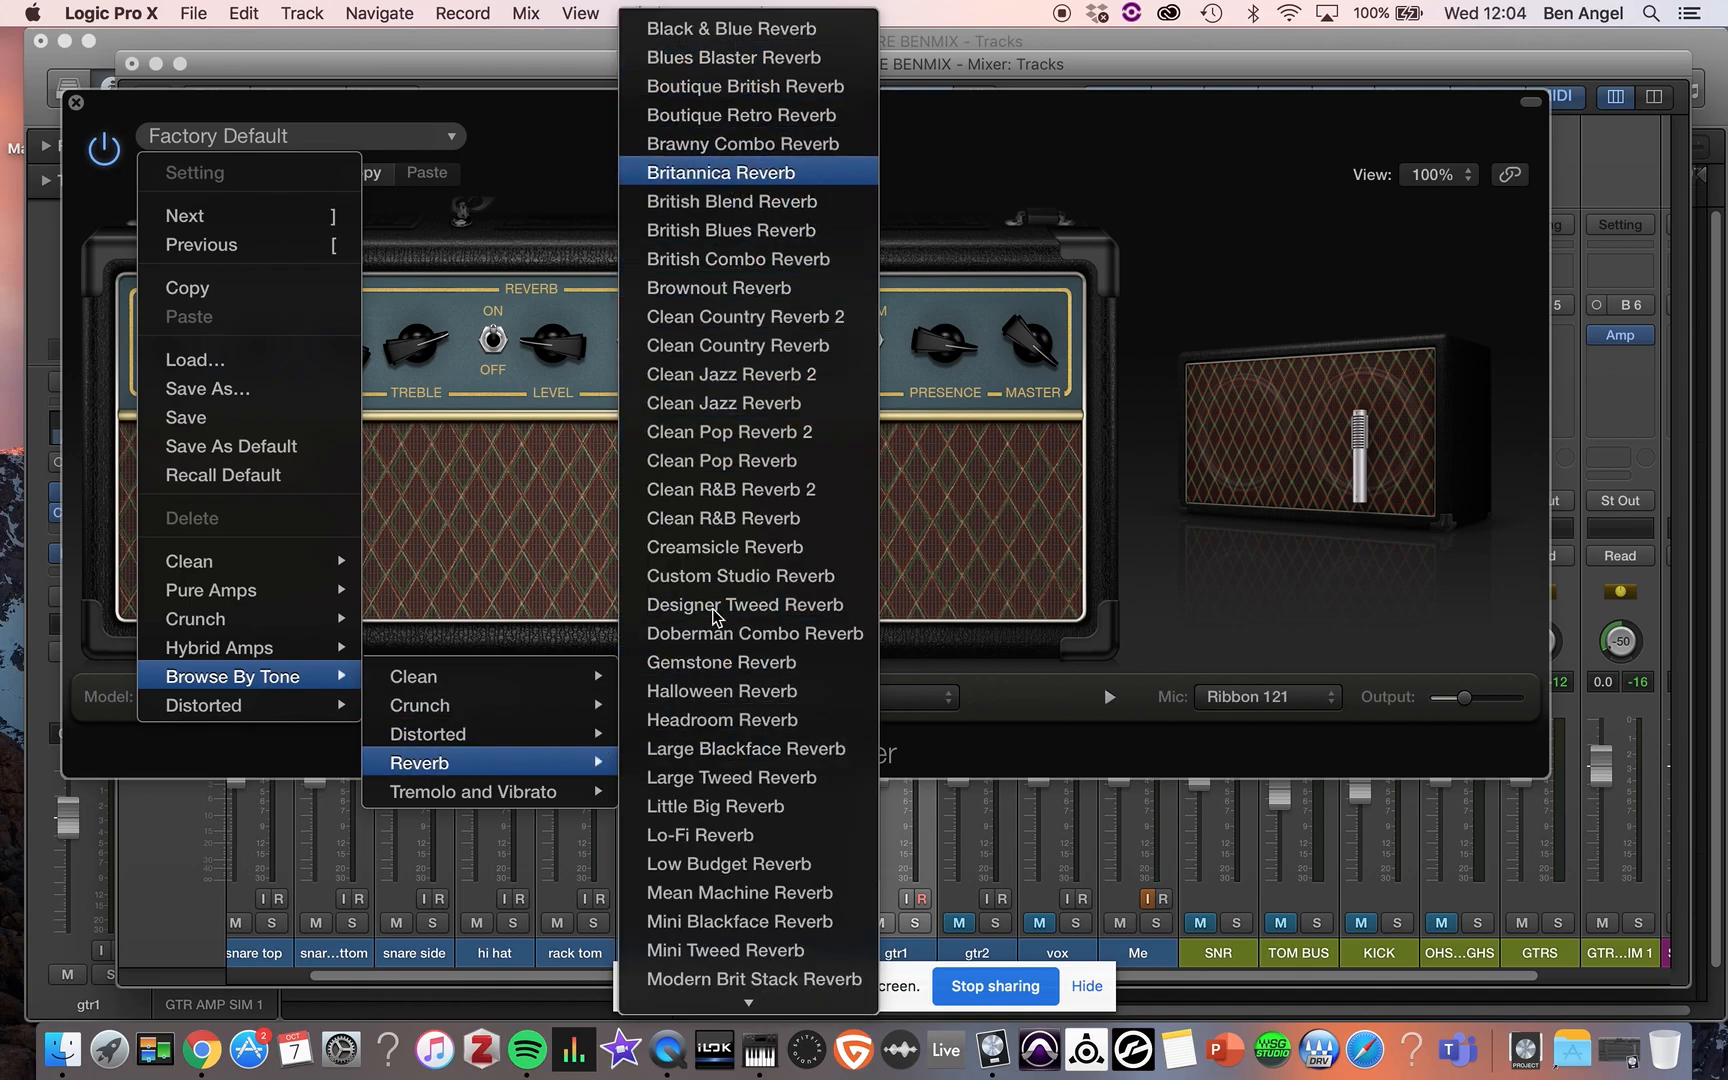
{"action": "mouse_move", "coordinate": [716, 1006]}
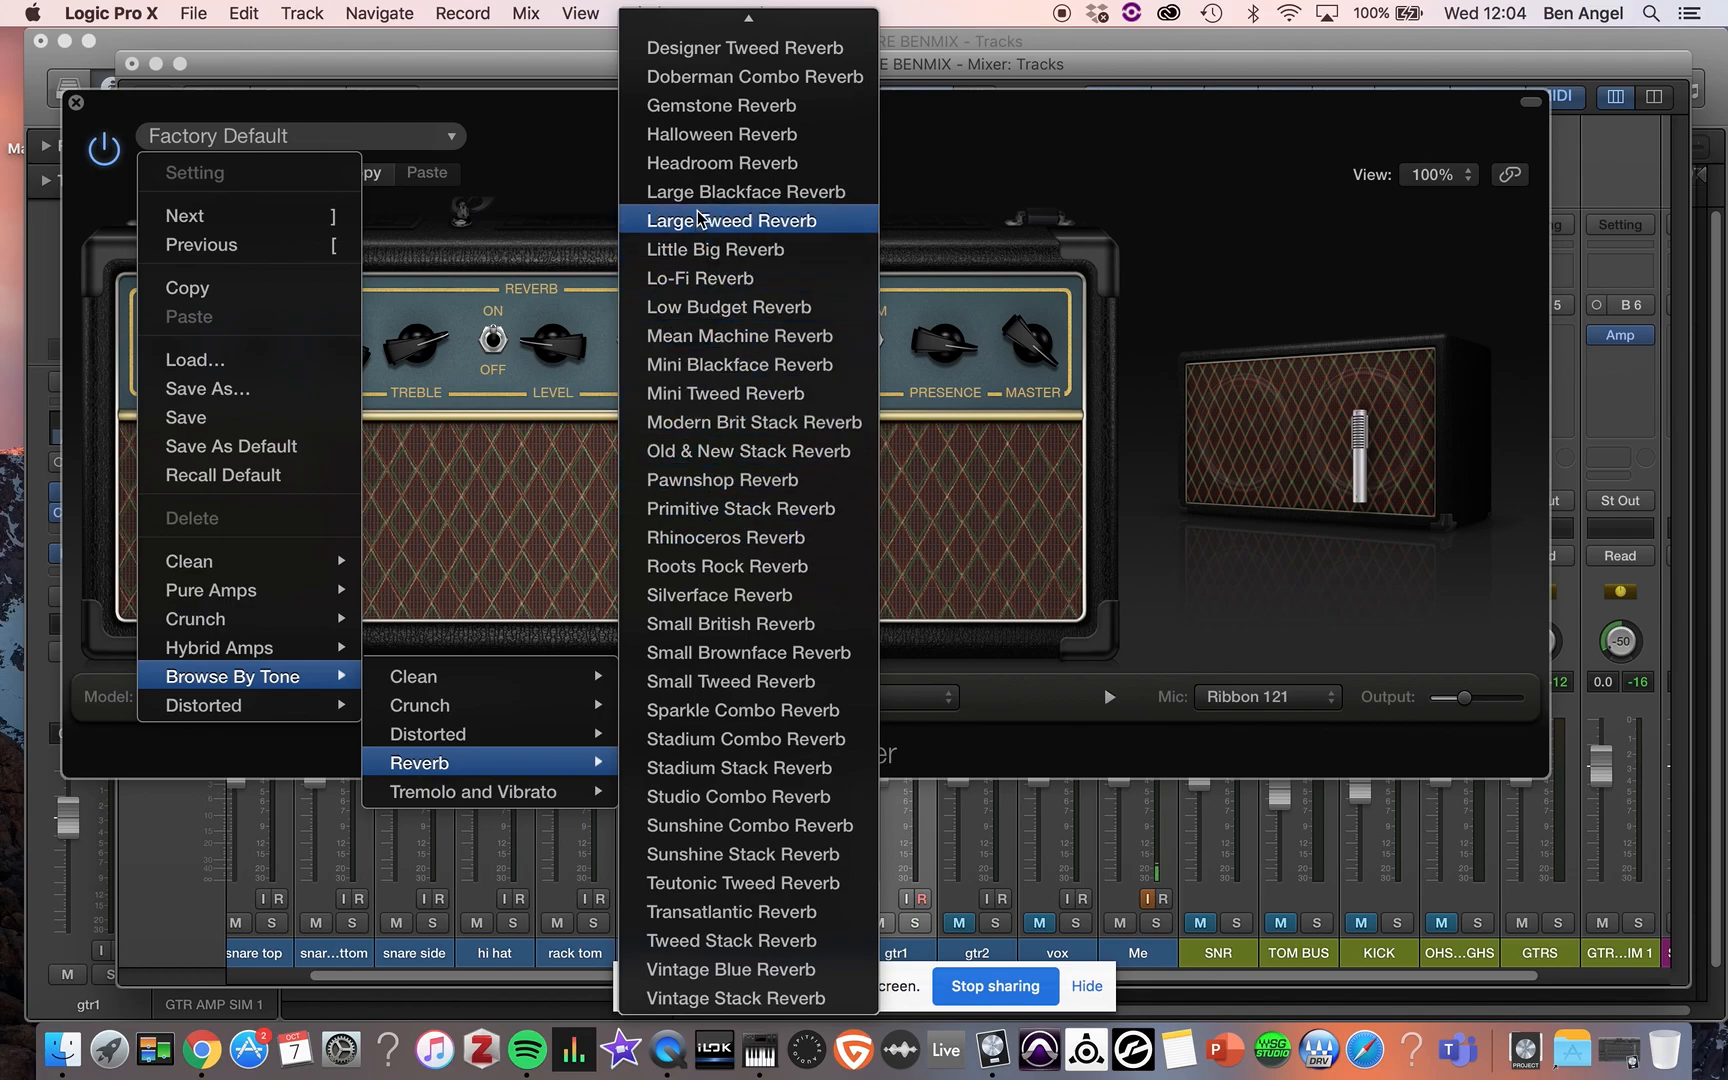
{"action": "left_click", "coordinate": [696, 250]}
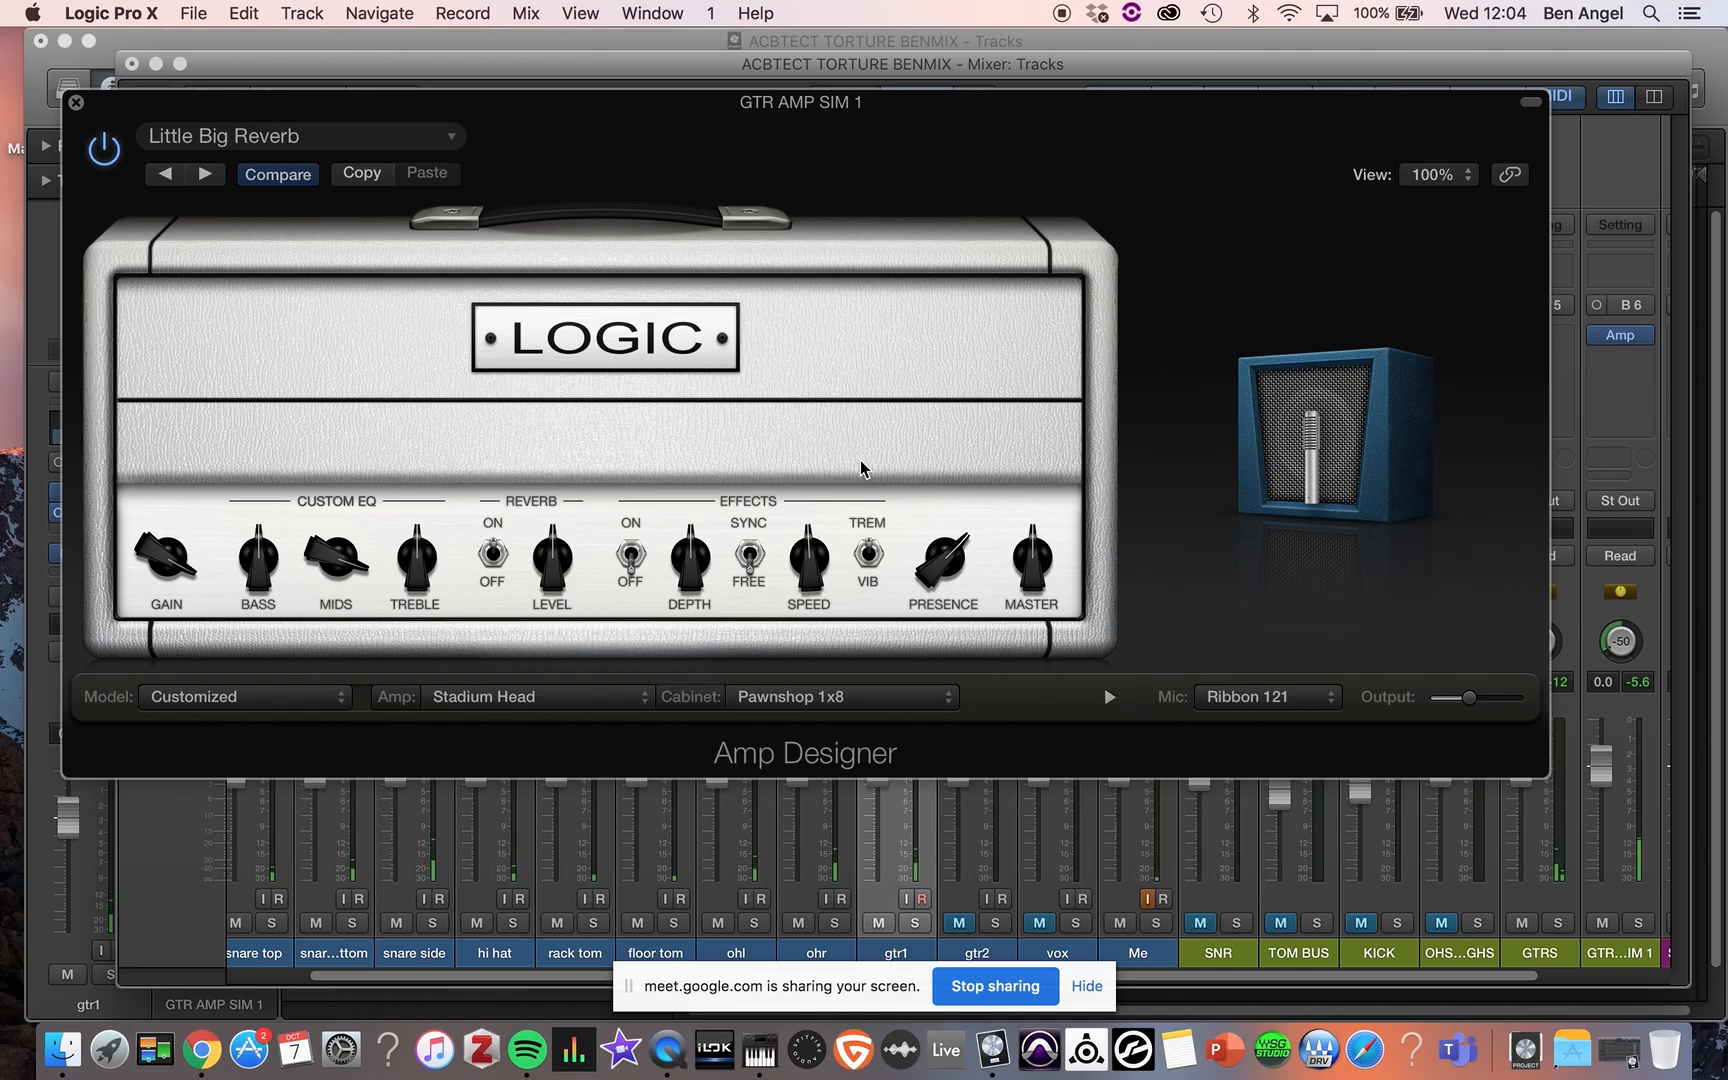
- Compare the amp bypassed and active, and inspect its cabinet, mic and compact view
{"action": "left_click", "coordinate": [104, 140]}
{"action": "left_click", "coordinate": [105, 145]}
{"action": "mouse_move", "coordinate": [1369, 539]}
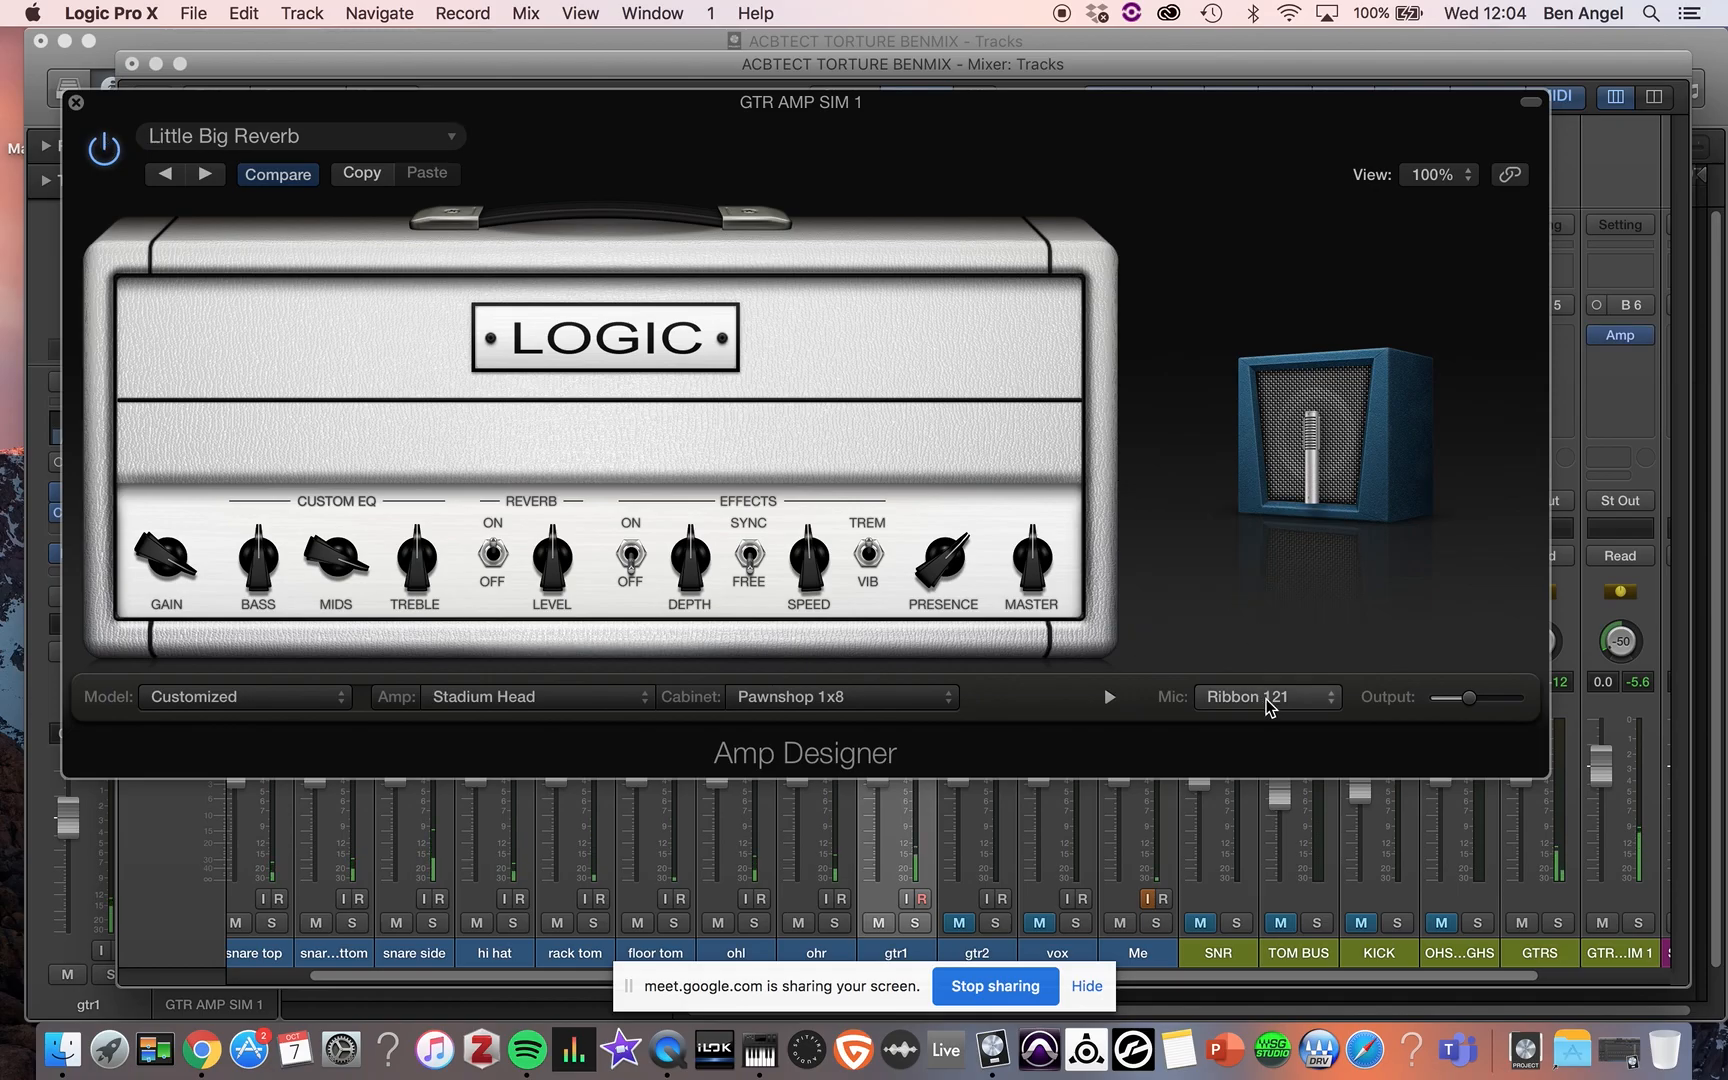
{"action": "mouse_move", "coordinate": [1312, 470]}
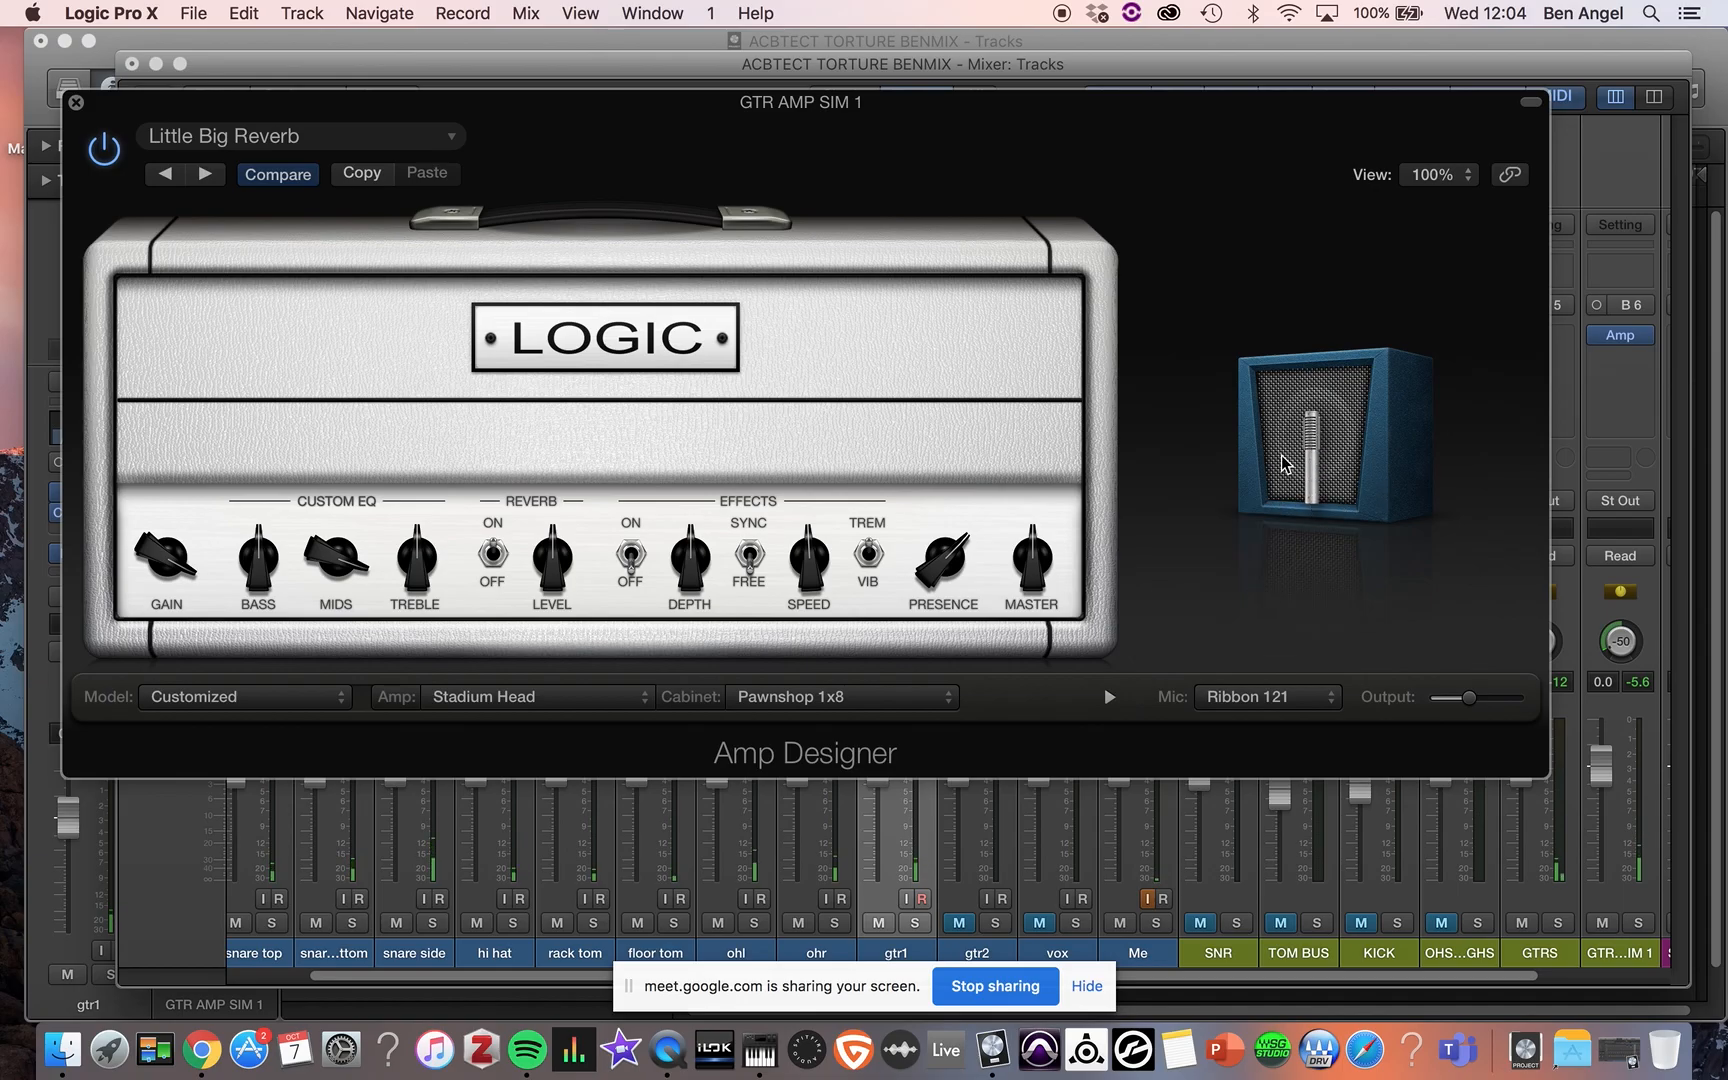
{"action": "left_click", "coordinate": [1109, 696]}
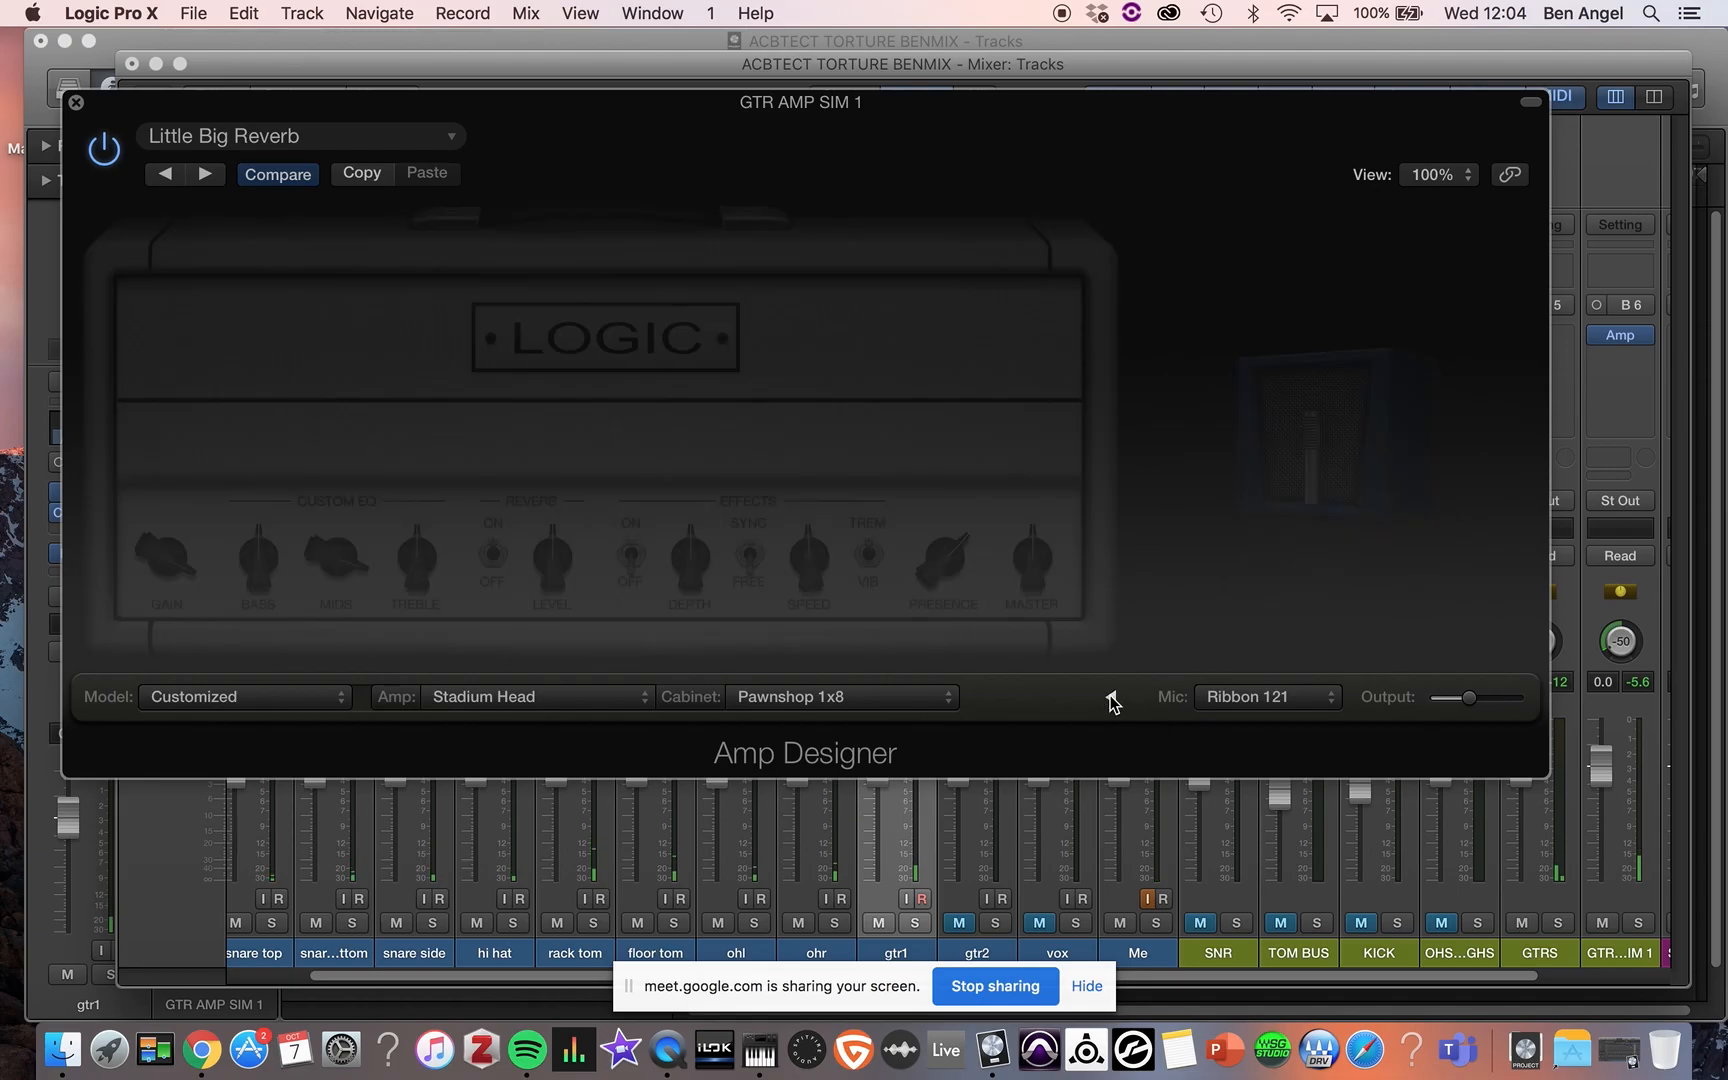
{"action": "left_click", "coordinate": [1110, 695]}
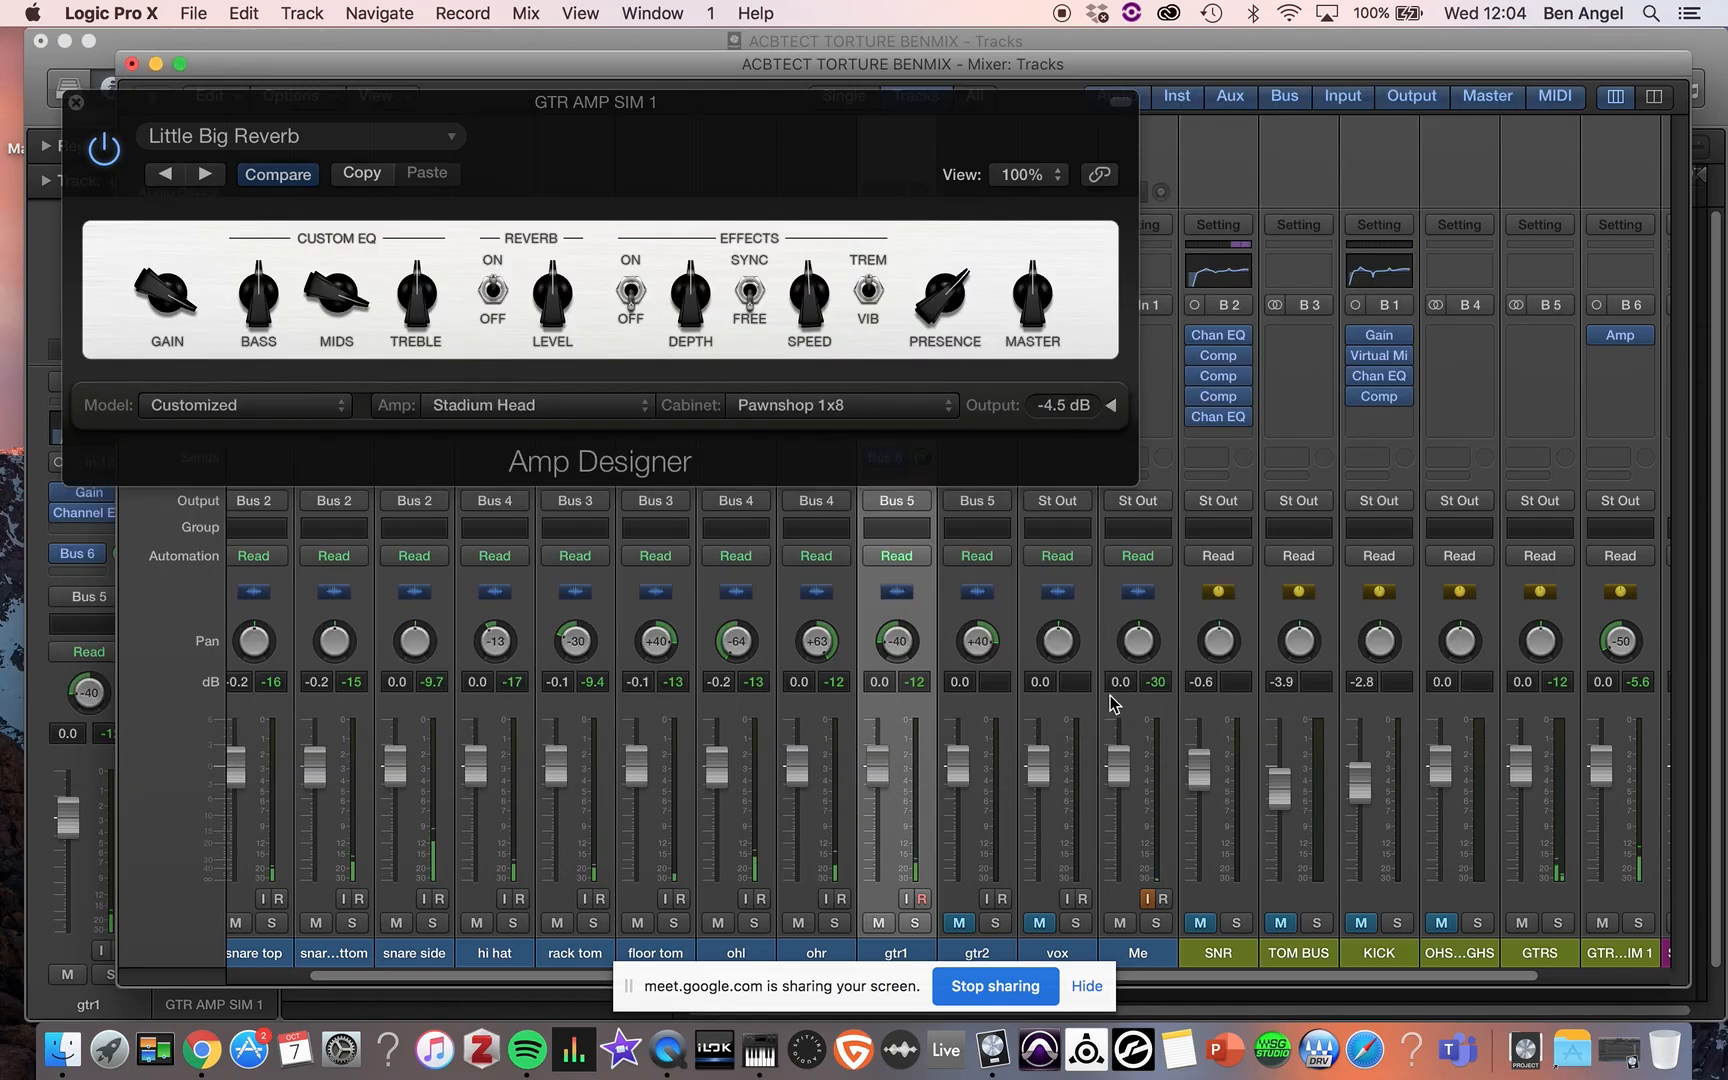
{"action": "left_click", "coordinate": [1112, 402]}
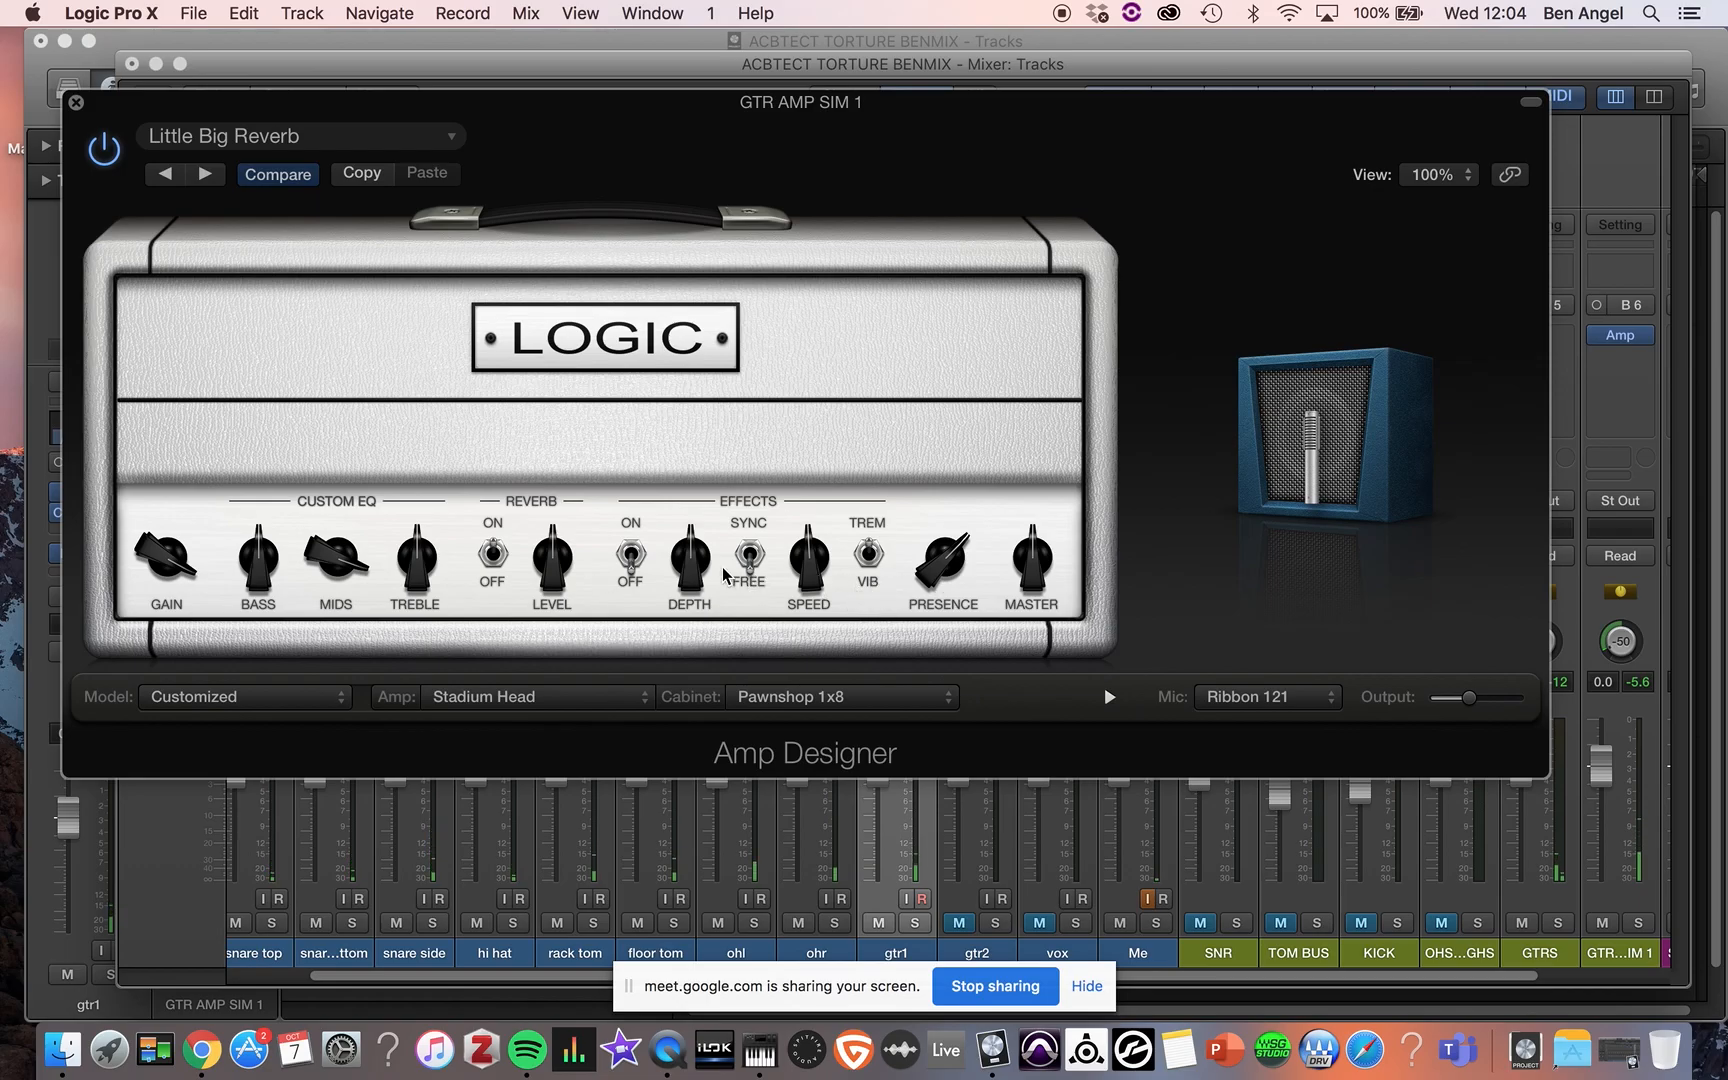
- Try the amp's effects section on and off, and raise its reverb level, treble, mids and bass
{"action": "left_click", "coordinate": [631, 556]}
{"action": "left_click", "coordinate": [631, 560]}
{"action": "left_click_drag", "start_coordinate": [560, 568], "coordinate": [537, 496]}
{"action": "left_click_drag", "start_coordinate": [426, 568], "coordinate": [322, 625]}
{"action": "left_click_drag", "start_coordinate": [253, 575], "coordinate": [248, 535]}
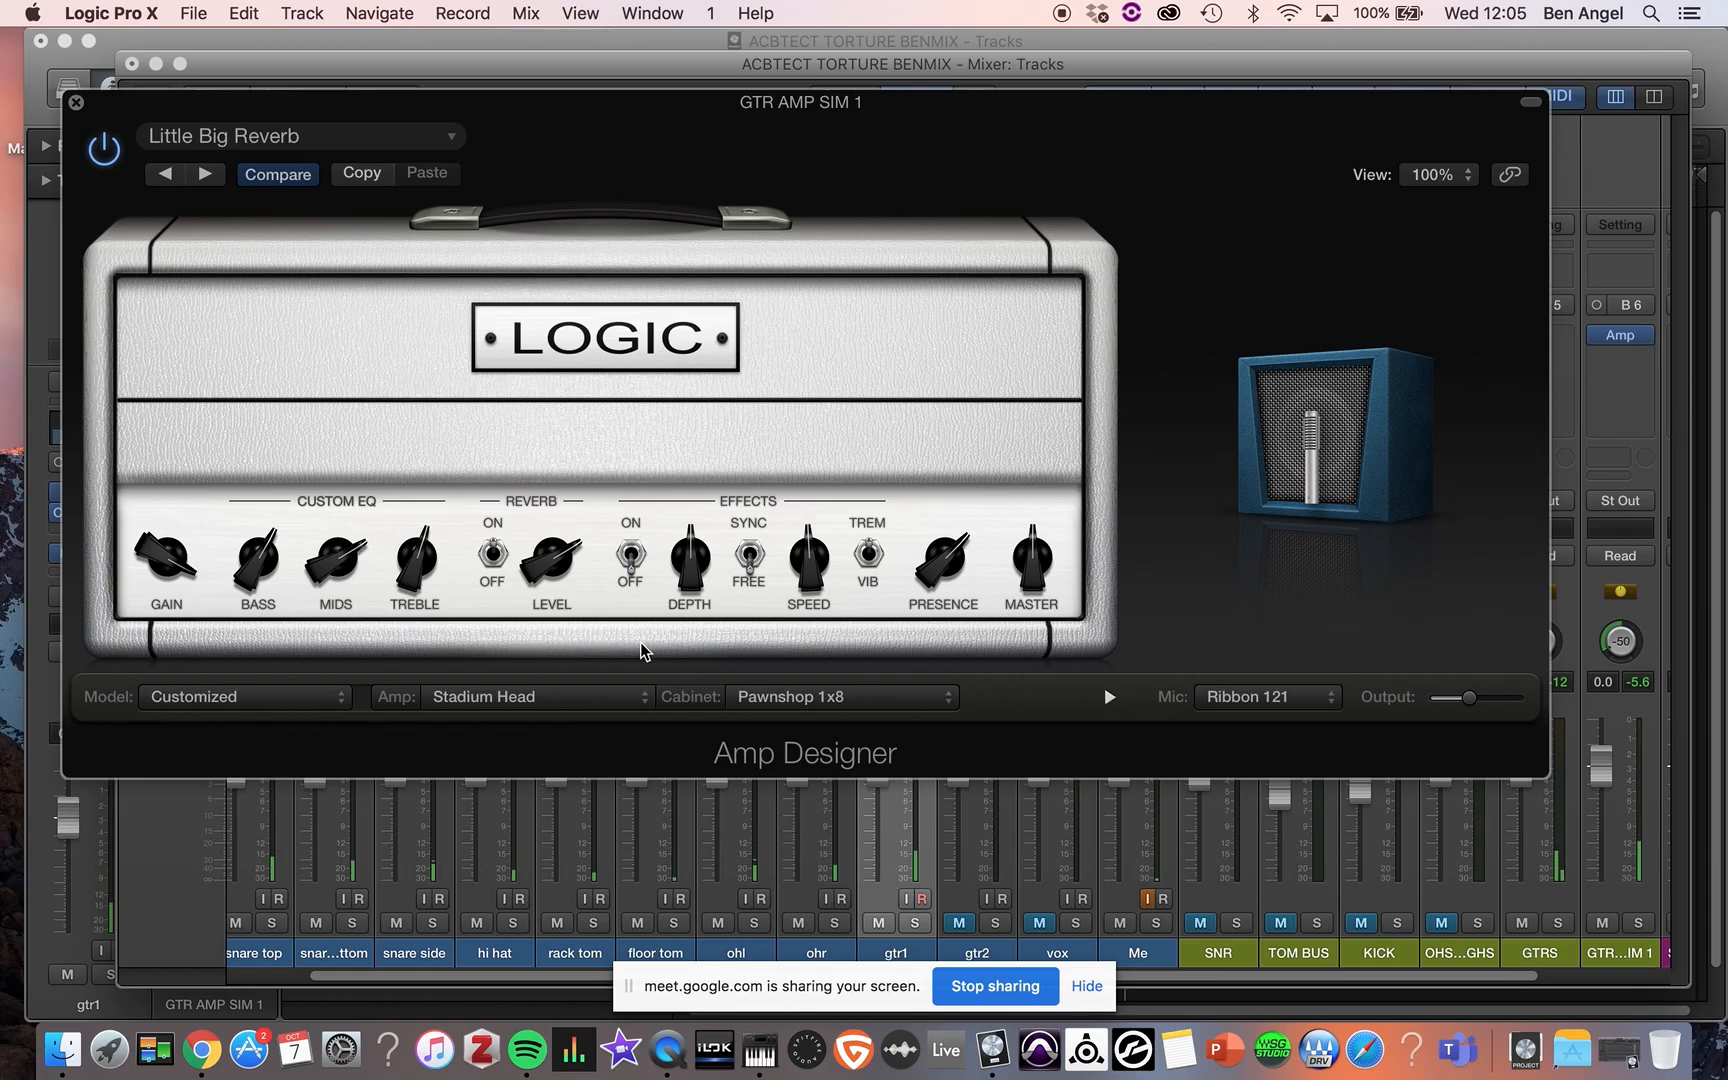
- Raise the amp's master slightly and move the Ribbon 121 mic off-centre and farther from the speaker, closing Amp Designer
{"action": "left_click", "coordinate": [869, 557]}
{"action": "left_click", "coordinate": [869, 557]}
{"action": "left_click_drag", "start_coordinate": [1034, 571], "coordinate": [1035, 559]}
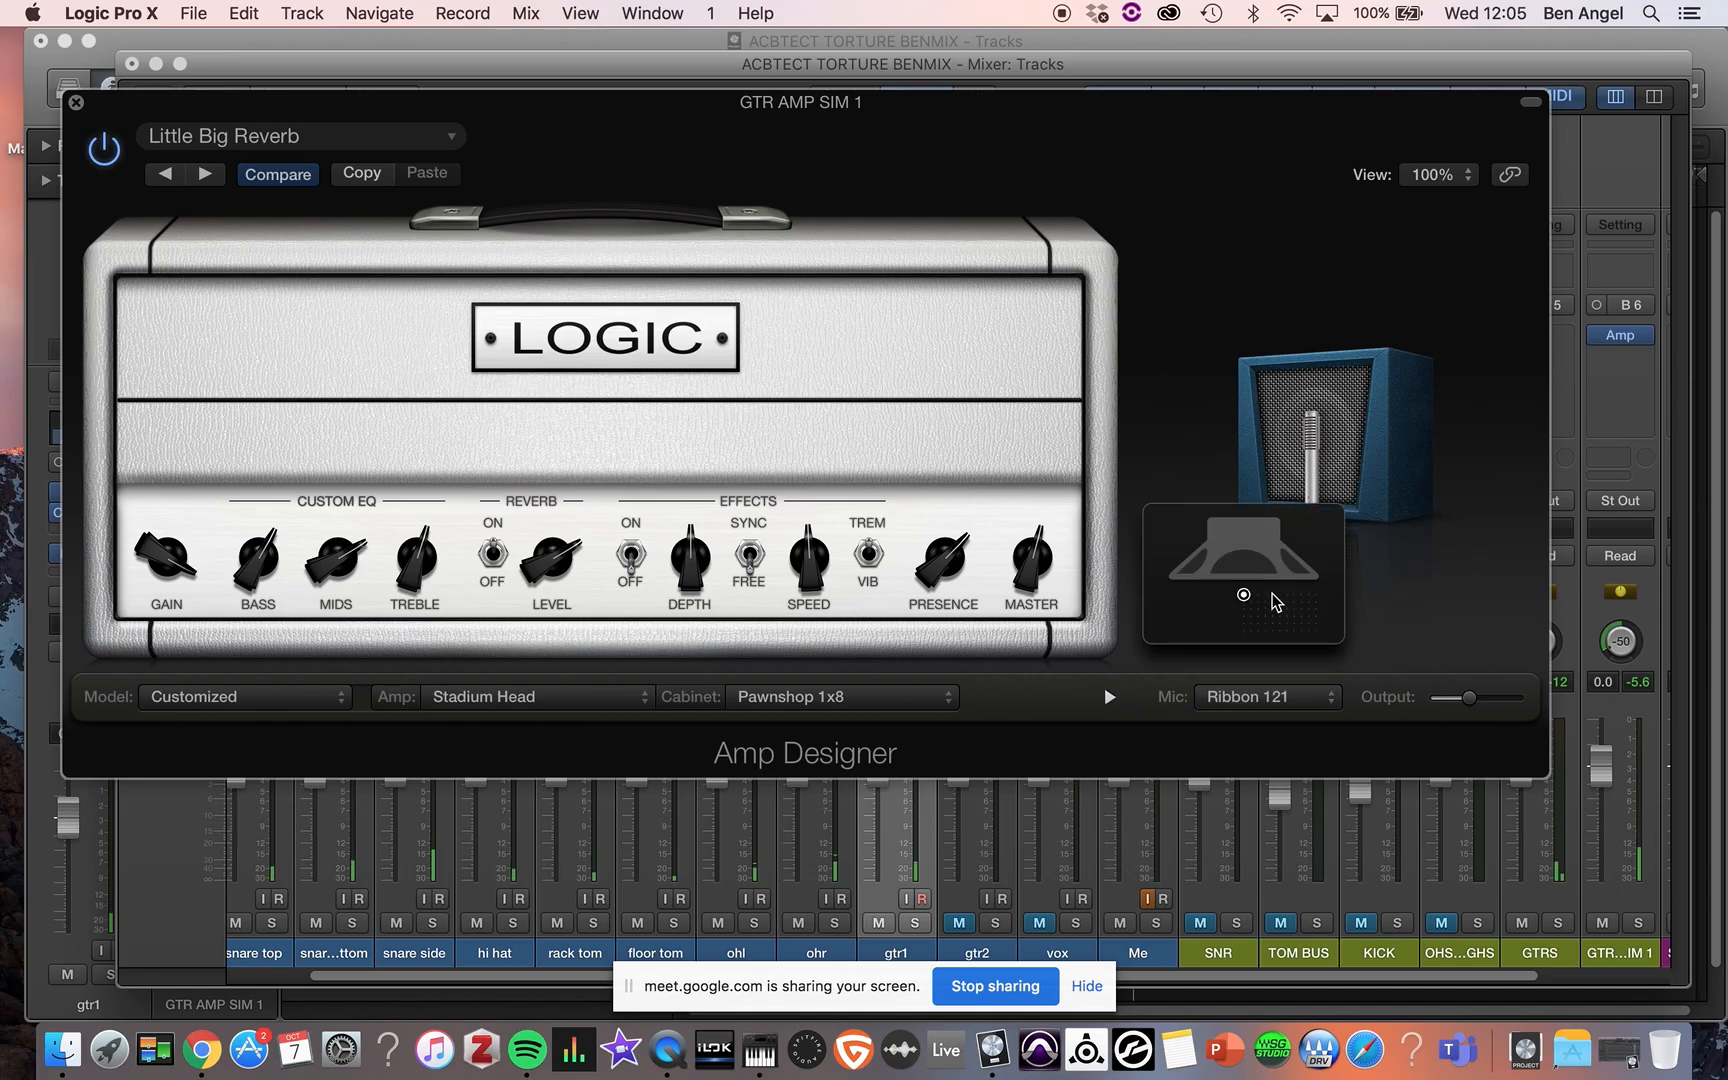
{"action": "left_click_drag", "start_coordinate": [1246, 596], "coordinate": [1275, 622]}
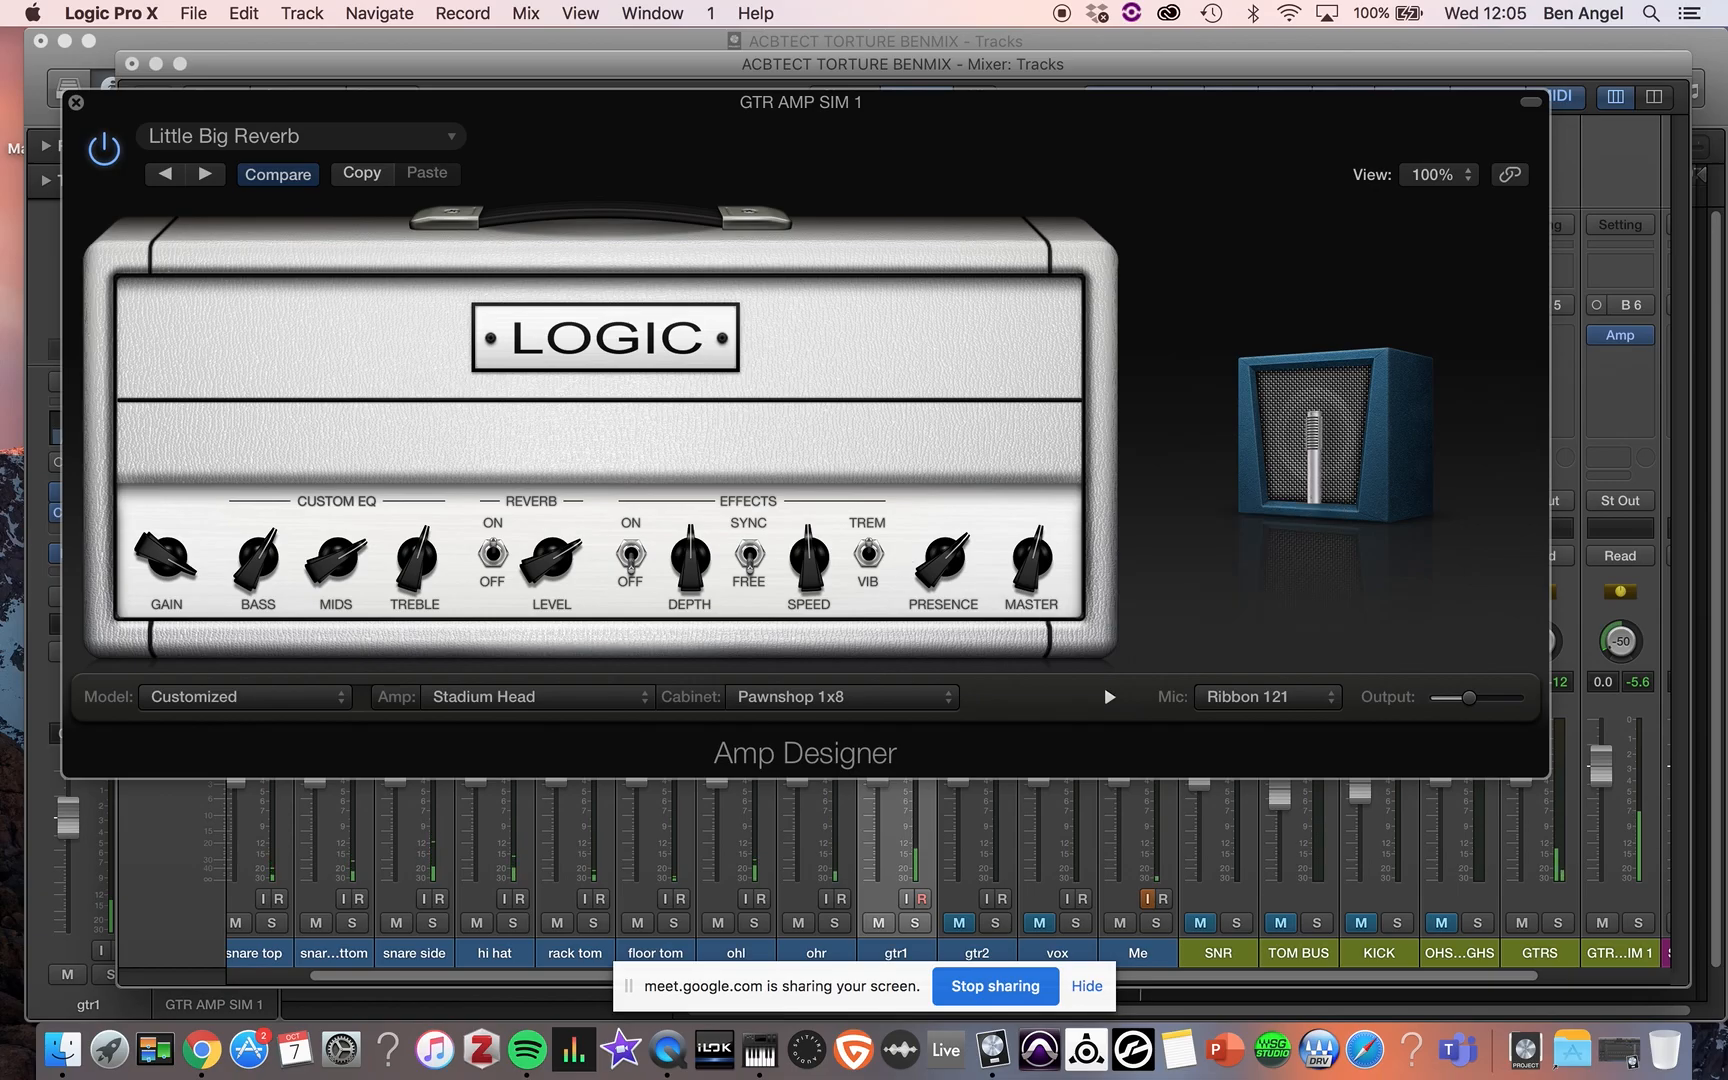
{"action": "left_click", "coordinate": [75, 103]}
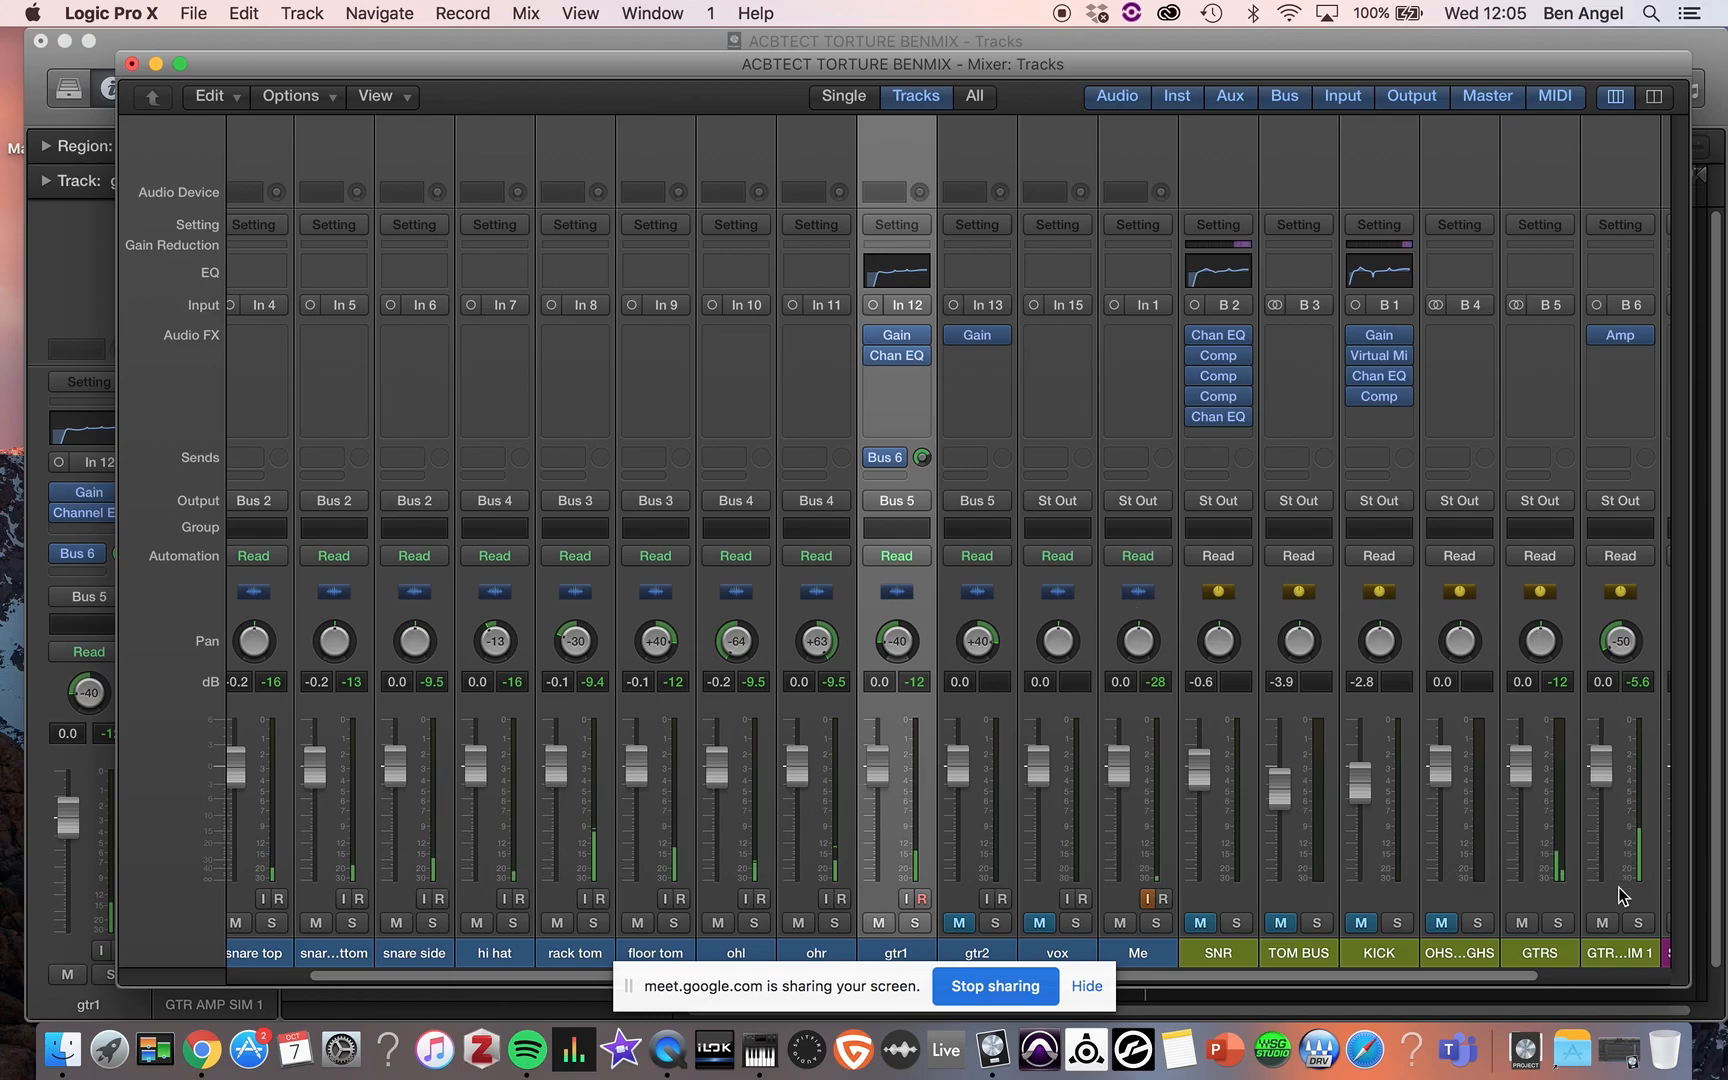
- Compare the guitar with GTR AMP SIM 1 muted and unmuted, reviewing its Amp Designer settings
{"action": "left_click", "coordinate": [1601, 926]}
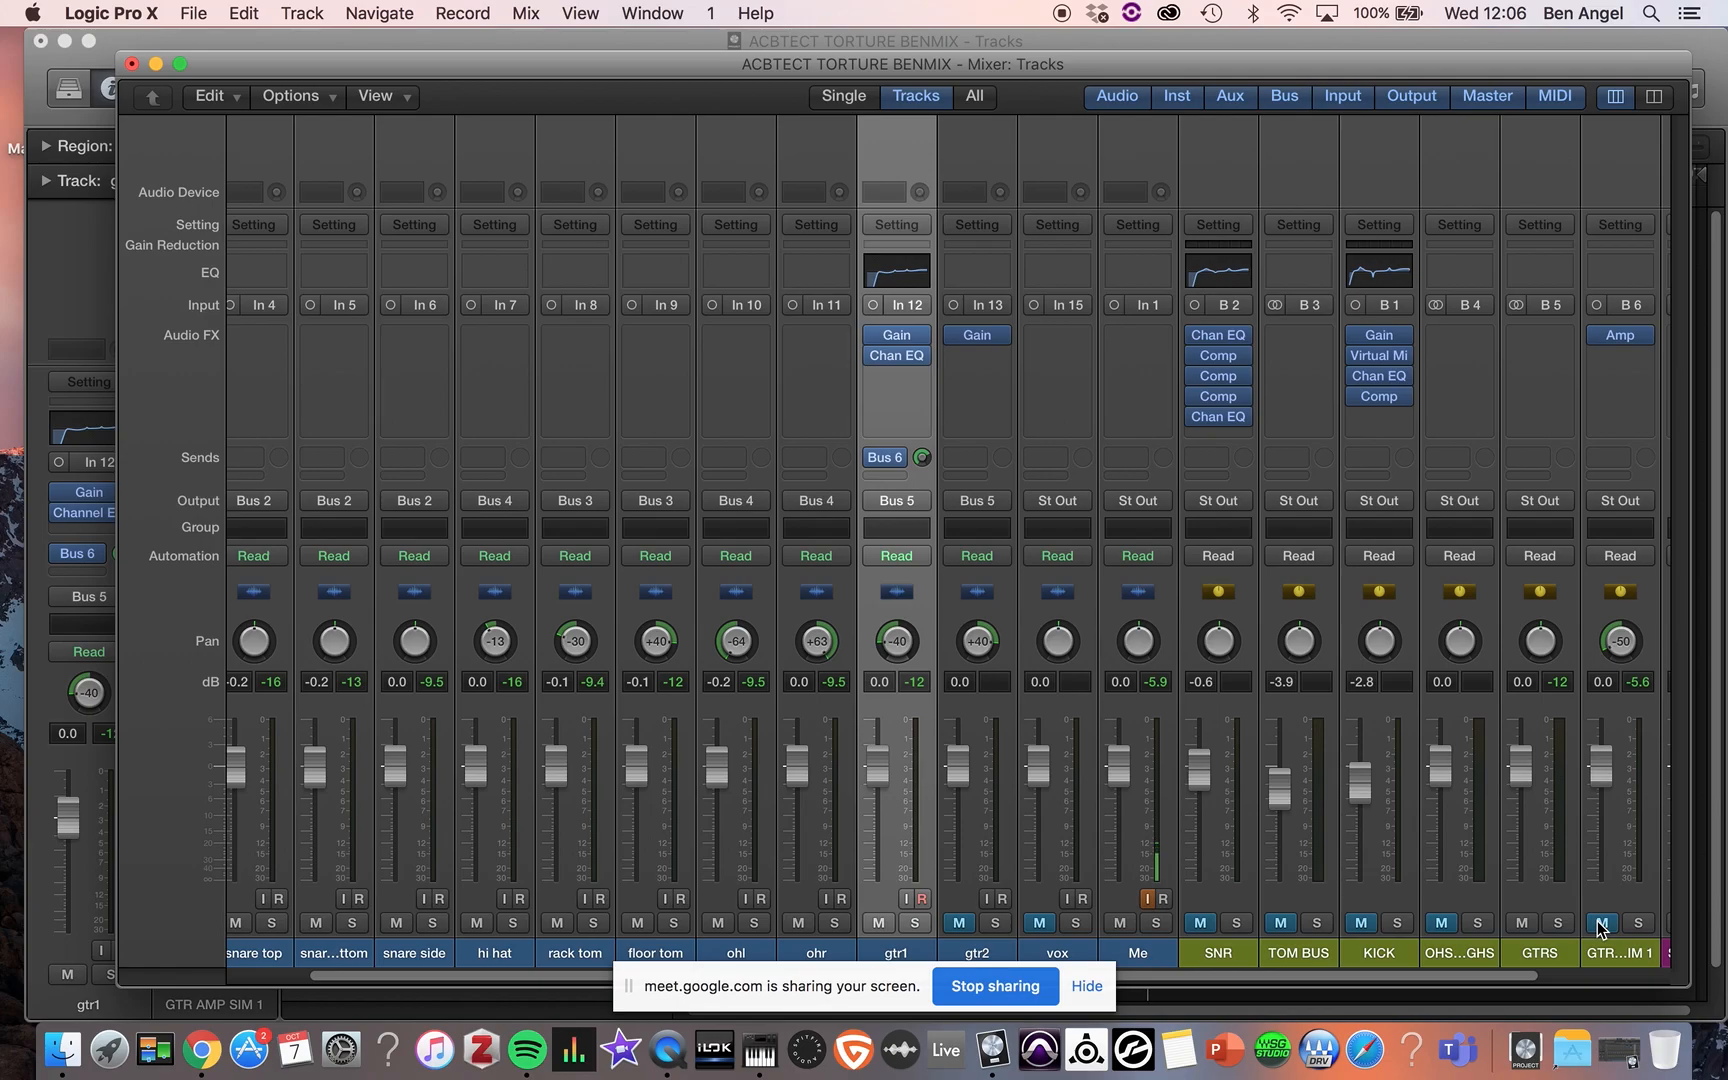
{"action": "mouse_move", "coordinate": [896, 462]}
{"action": "left_click", "coordinate": [1623, 337]}
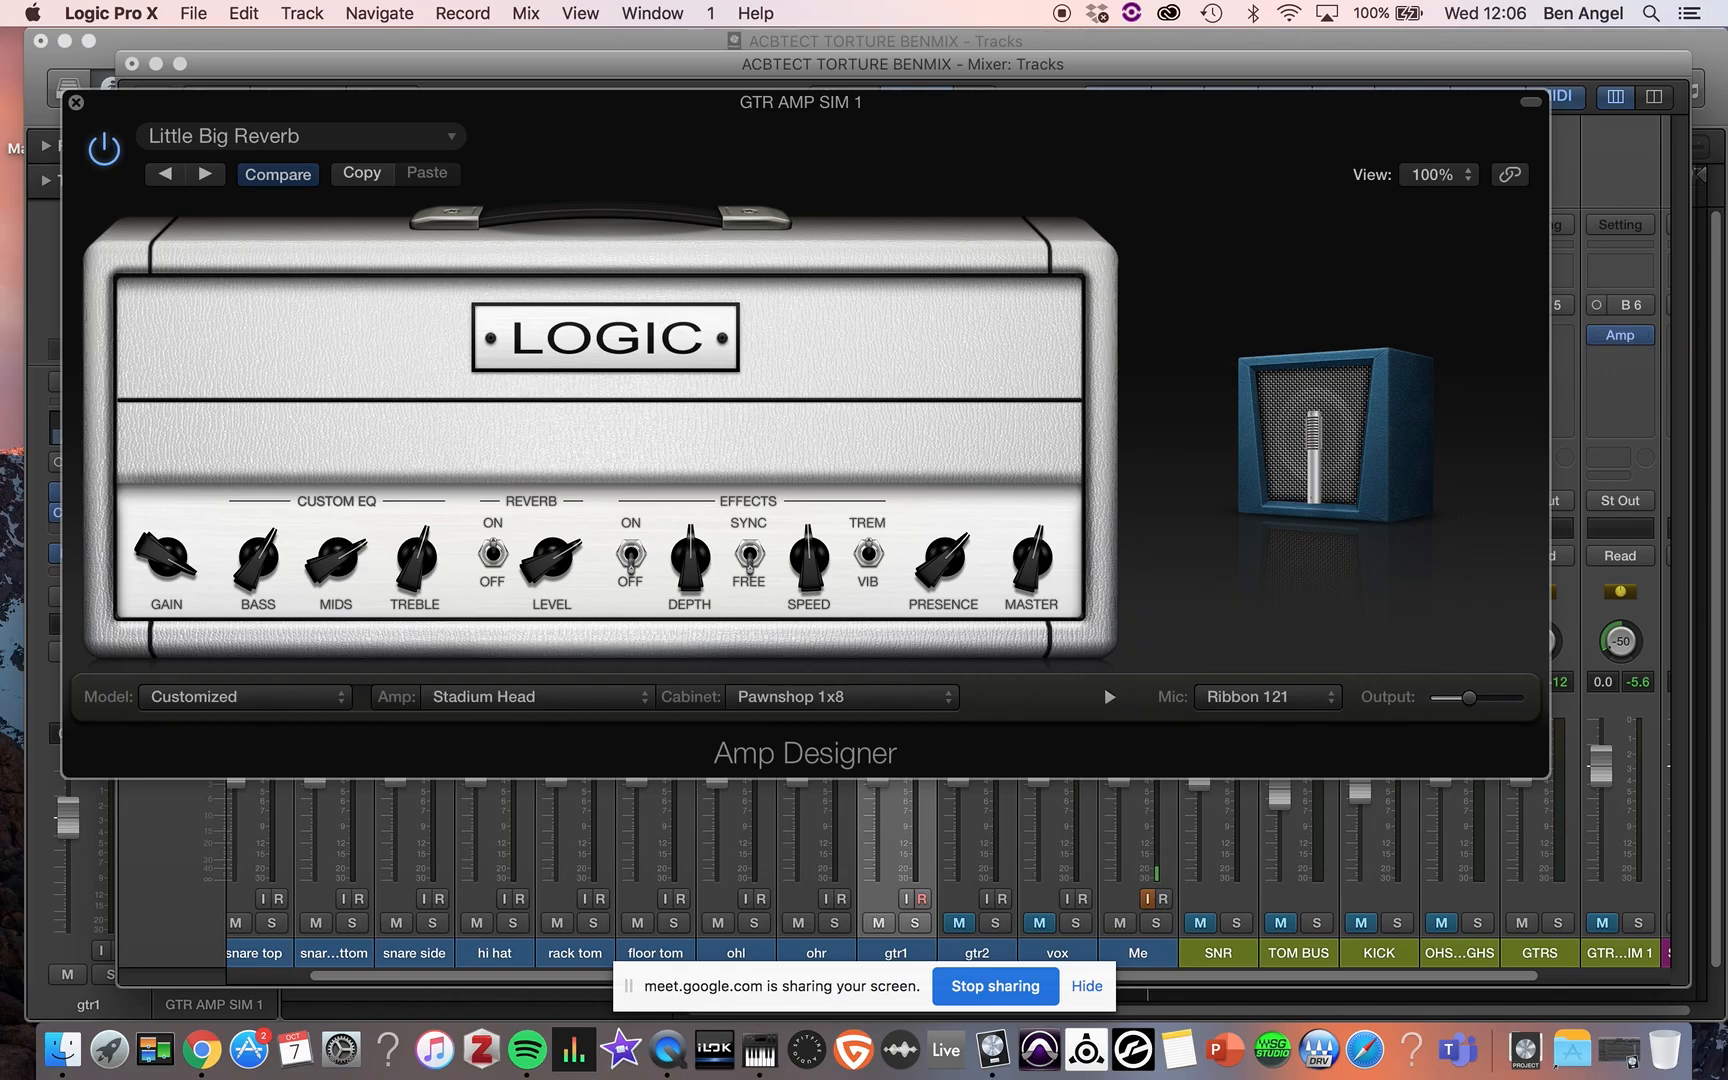
{"action": "left_click", "coordinate": [76, 103]}
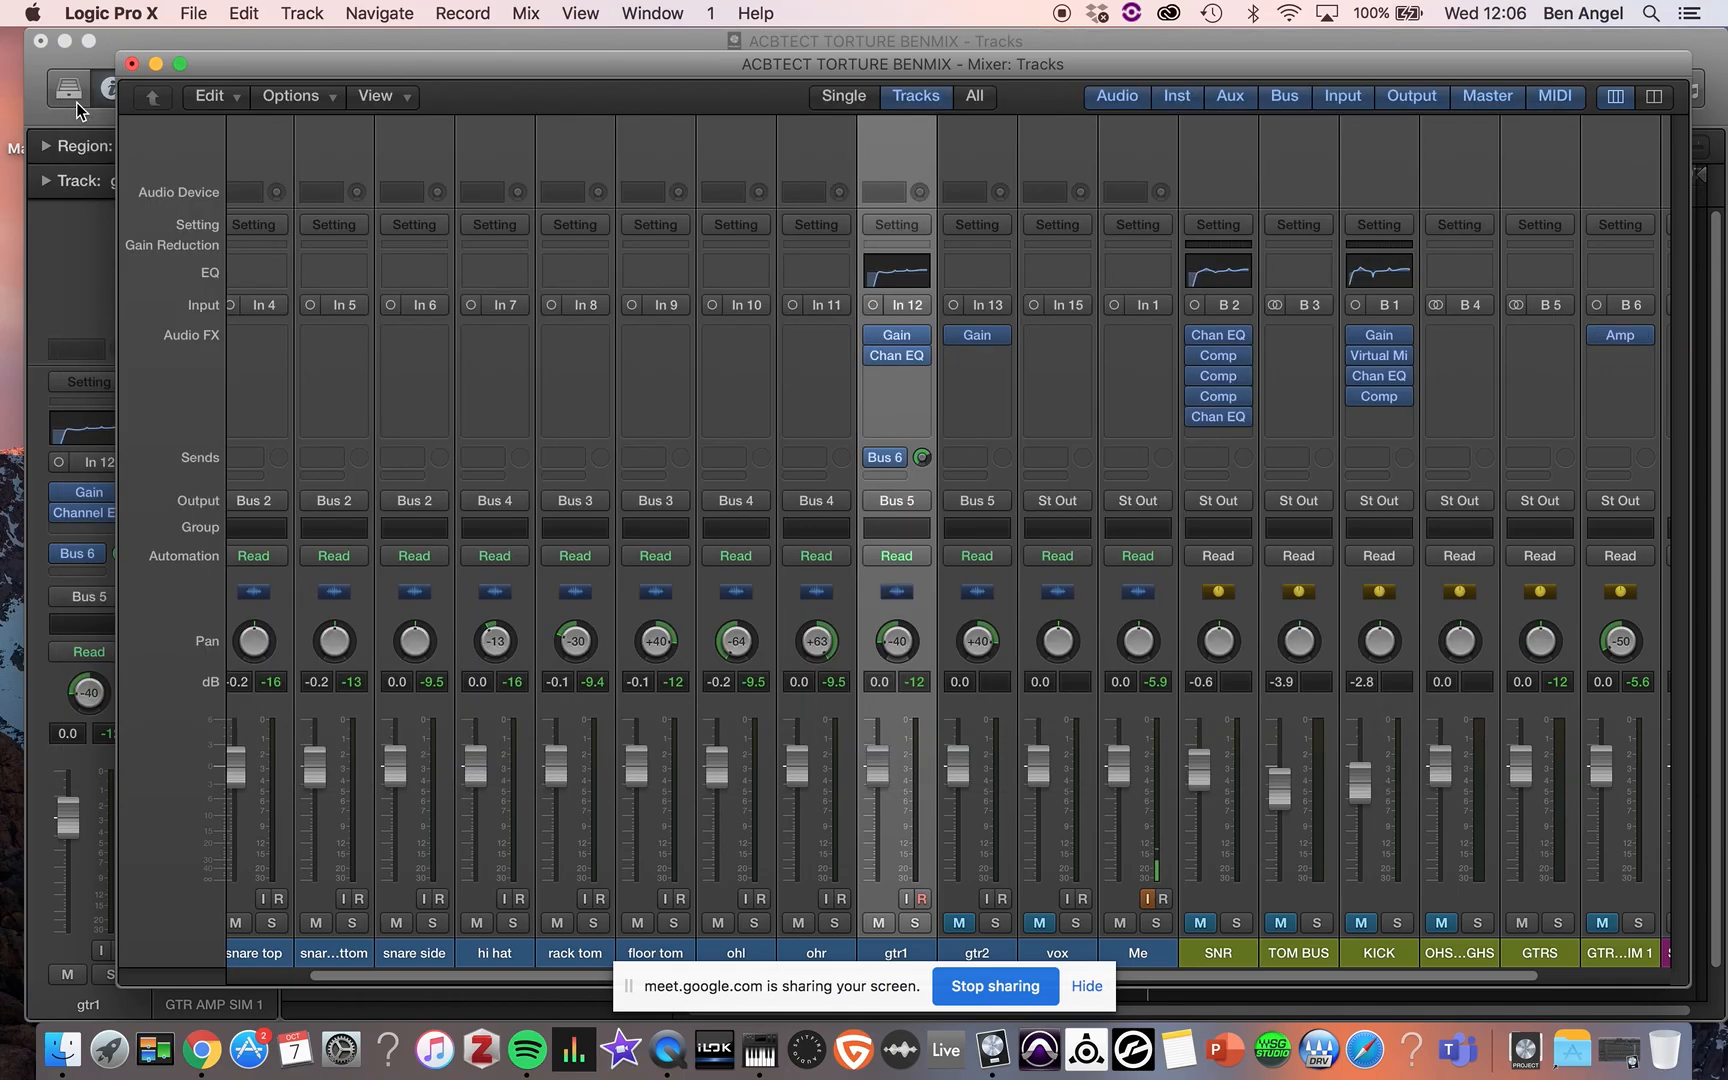
{"action": "left_click", "coordinate": [1601, 923]}
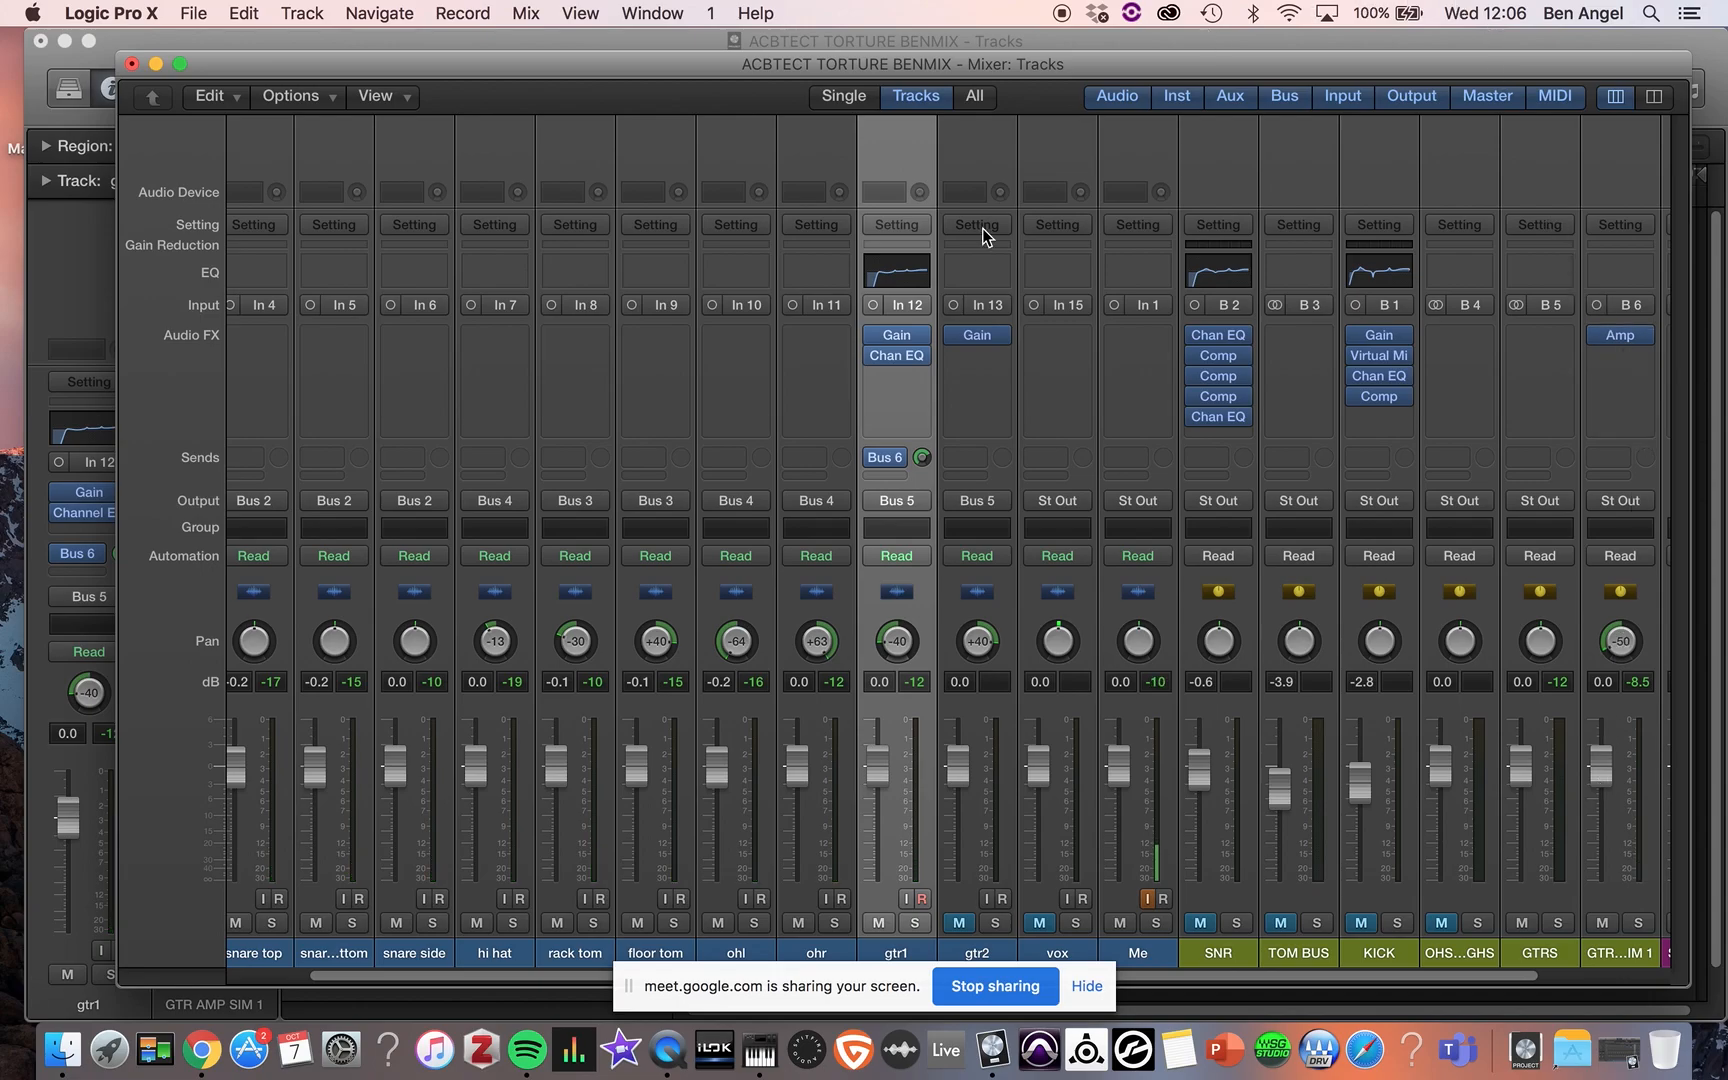
- Lower the treble on GTR AMP SIM 1's Amp Designer slightly and close the plug-in
{"action": "left_click", "coordinate": [1620, 336]}
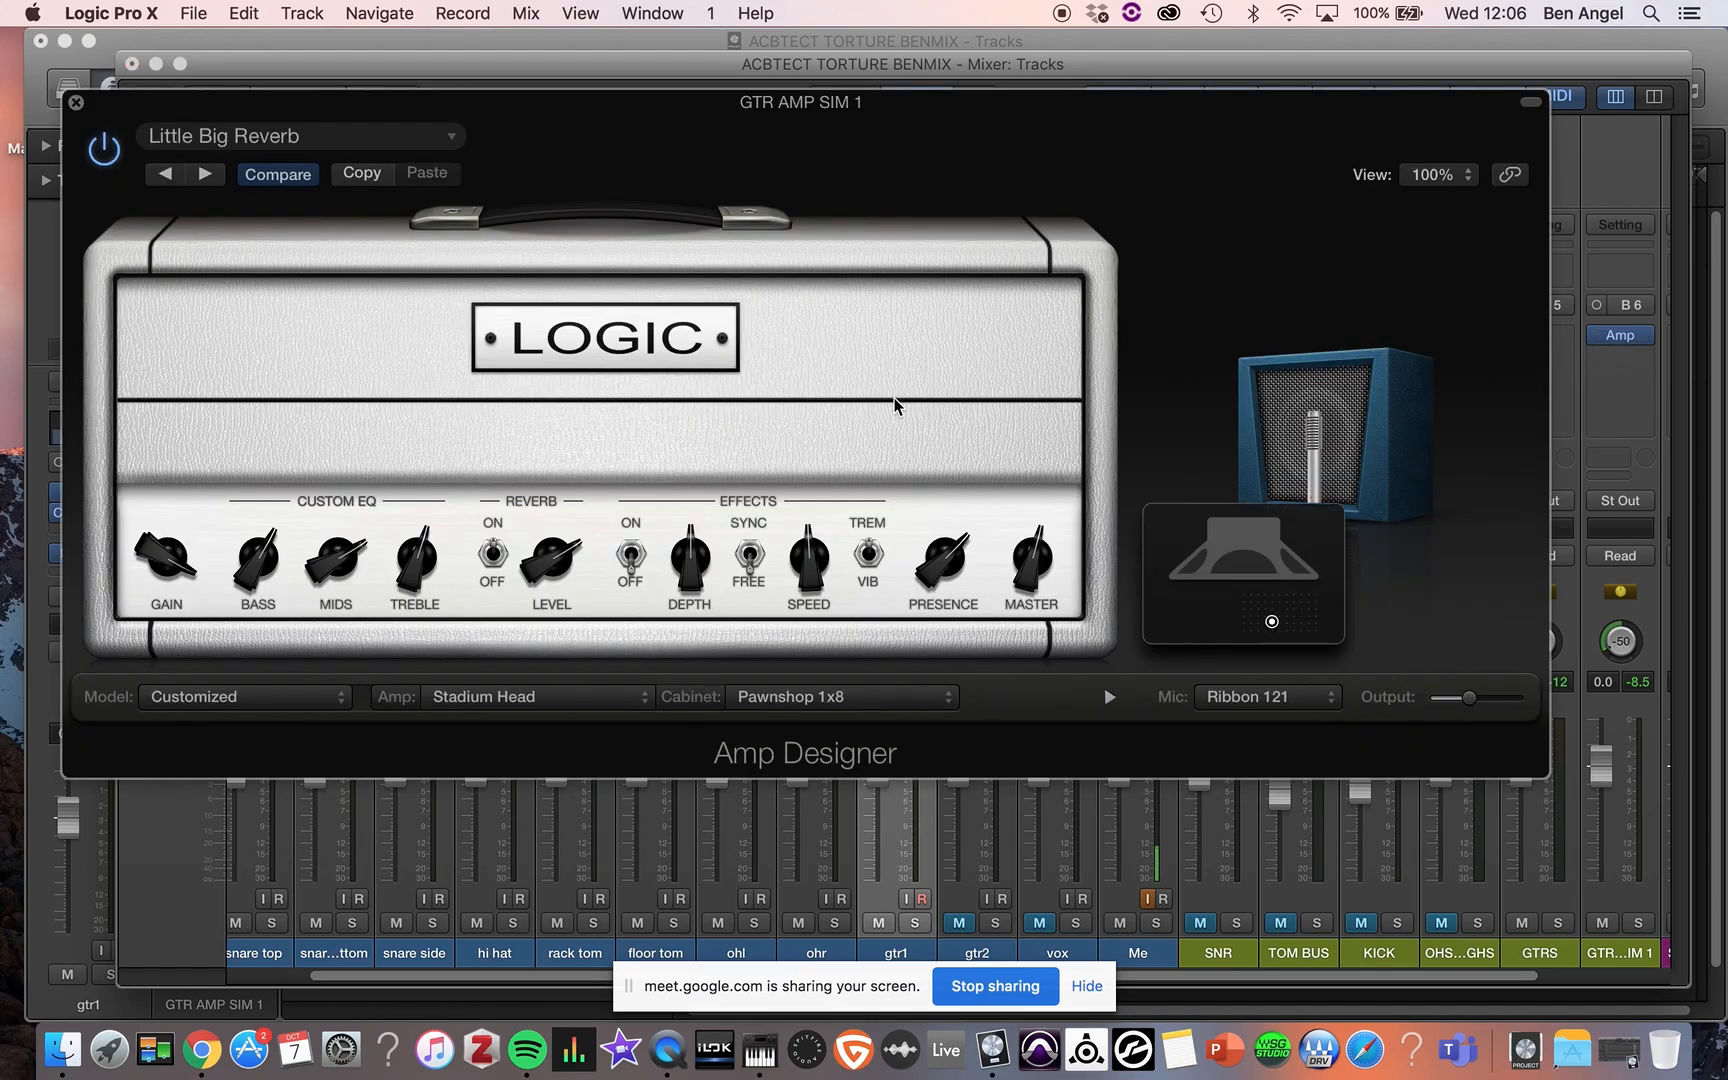
{"action": "left_click_drag", "start_coordinate": [419, 560], "coordinate": [394, 636]}
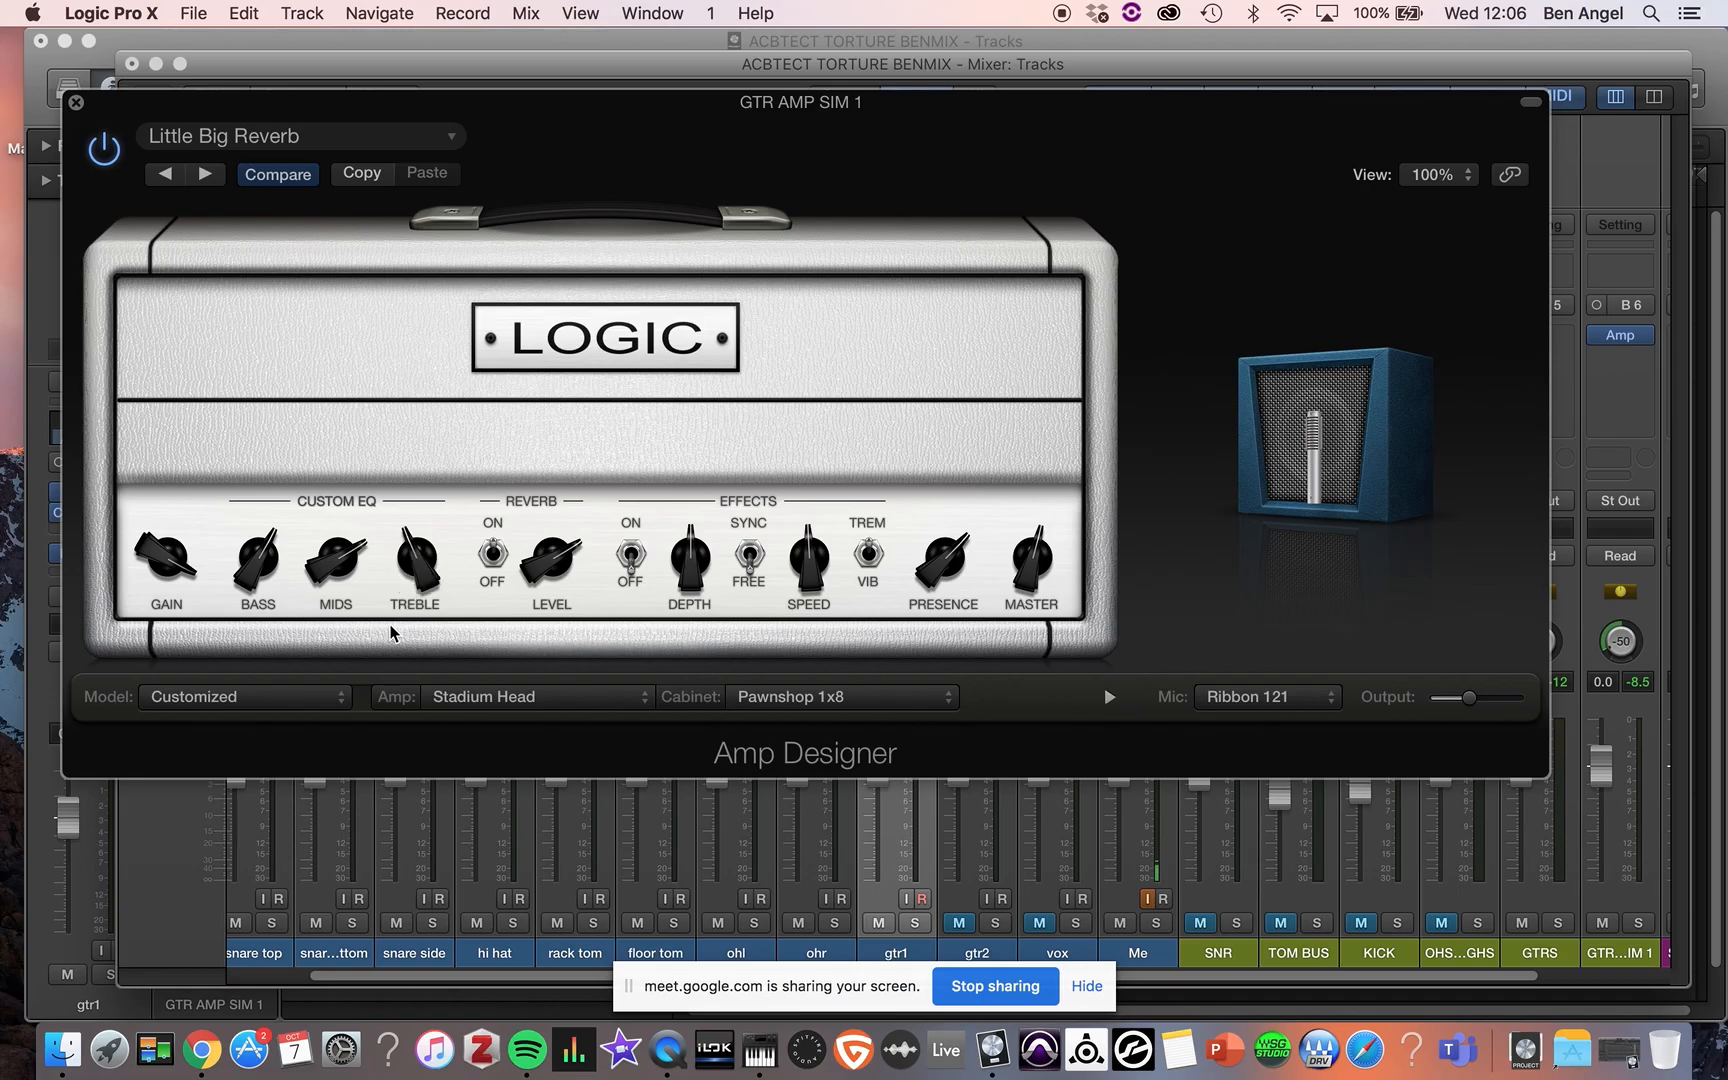
{"action": "left_click", "coordinate": [75, 102]}
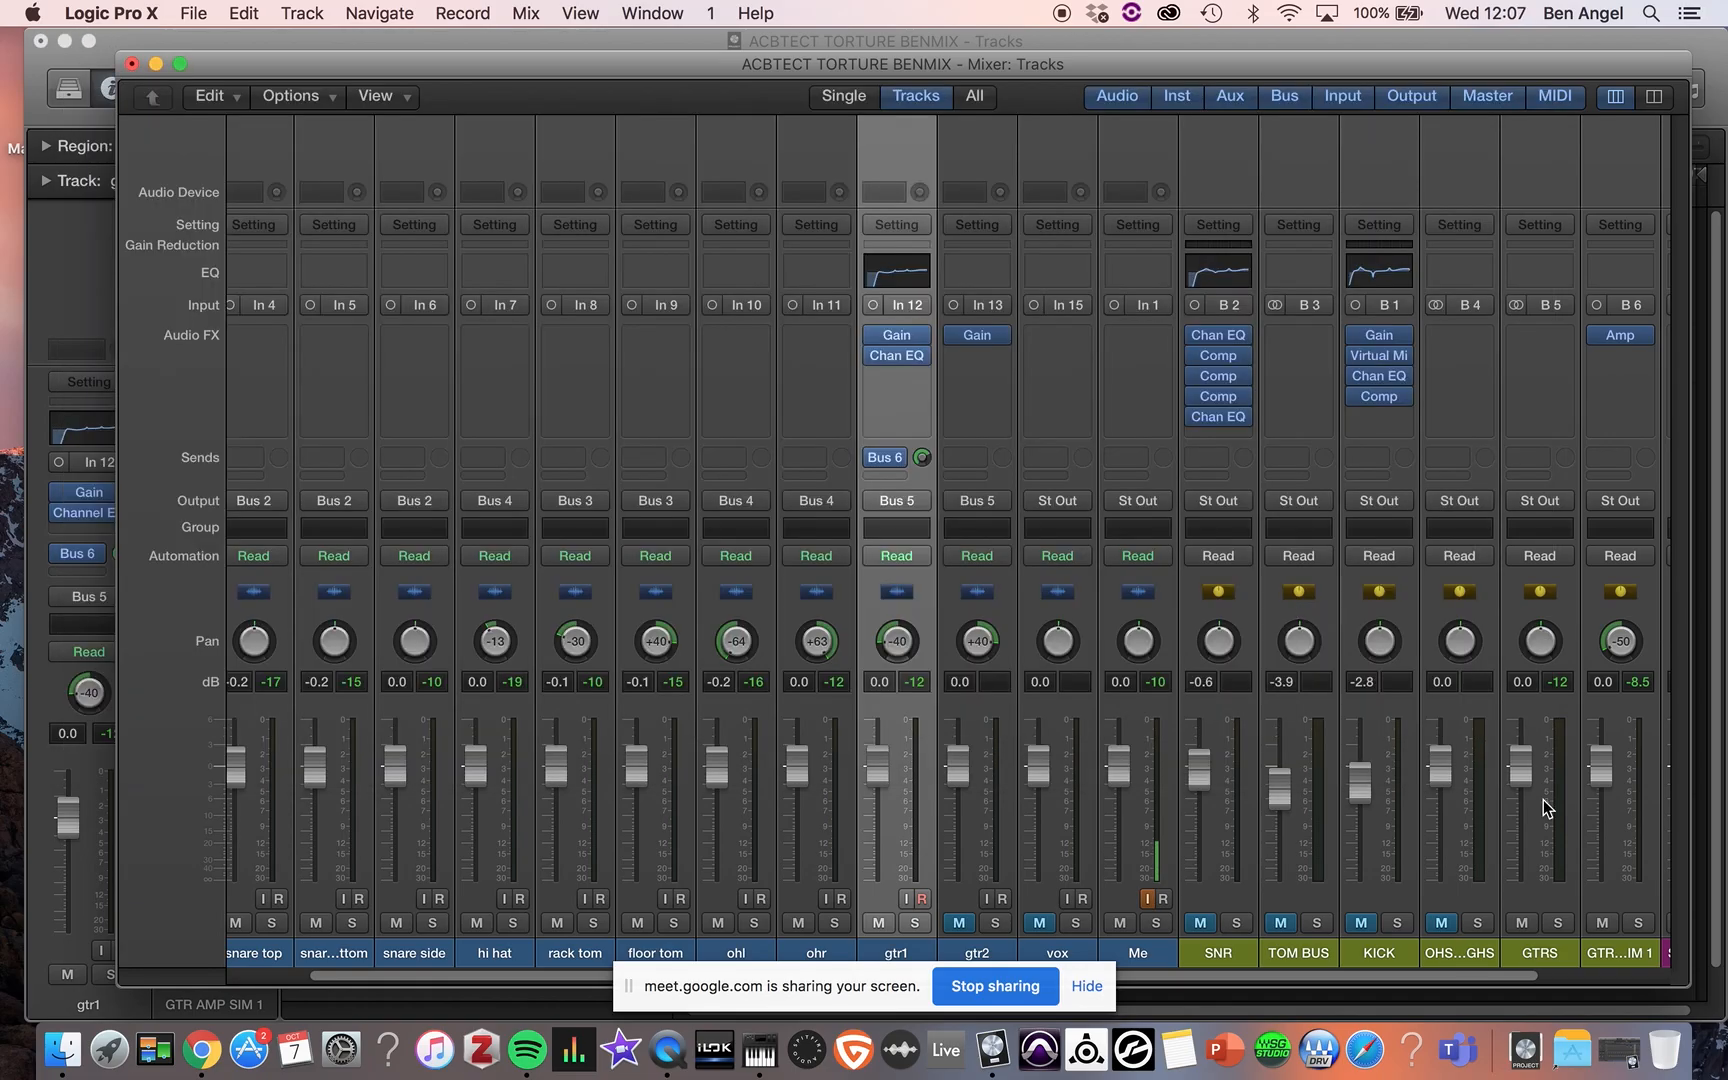
- Add a Channel EQ to GTR AMP SIM 1 with +3.5 dB at 500 Hz, Q 1.20, and a -3.5 dB high shelf at 5300 Hz
{"action": "left_click", "coordinate": [1623, 273]}
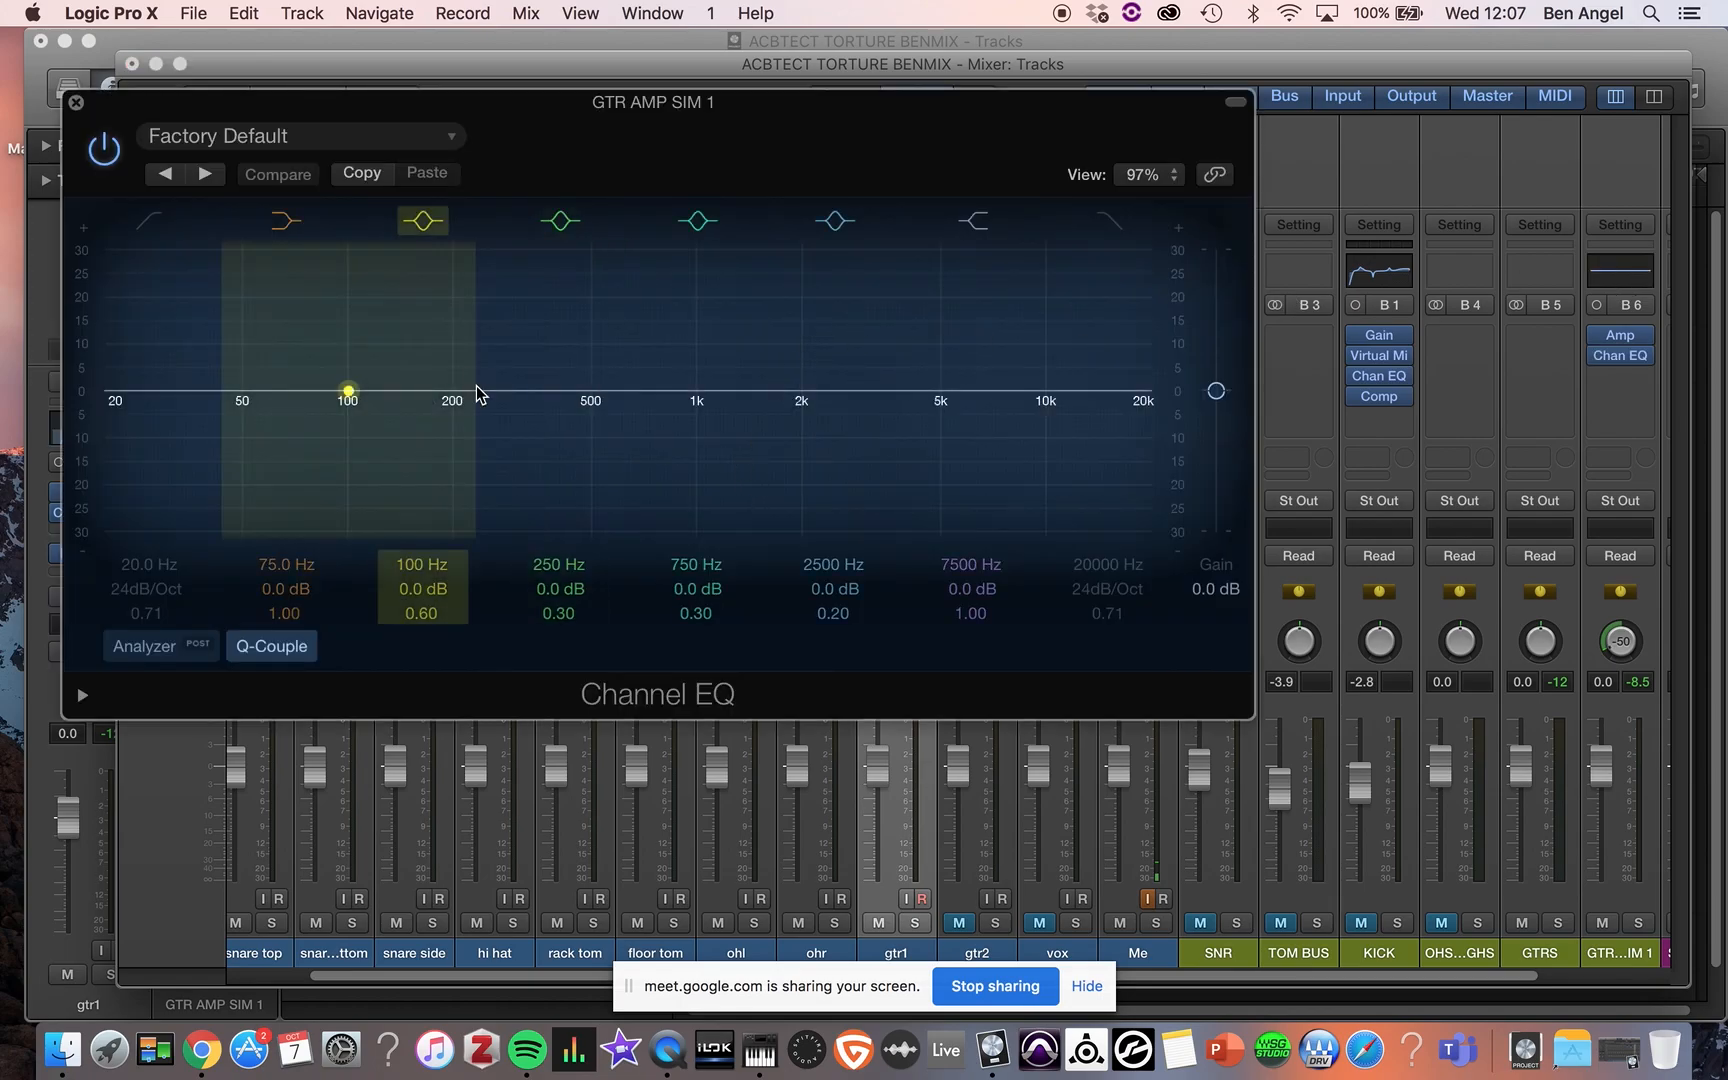
{"action": "left_click_drag", "start_coordinate": [484, 390], "coordinate": [591, 370]}
{"action": "left_click_drag", "start_coordinate": [558, 613], "coordinate": [558, 575]}
{"action": "left_click_drag", "start_coordinate": [1002, 391], "coordinate": [957, 427]}
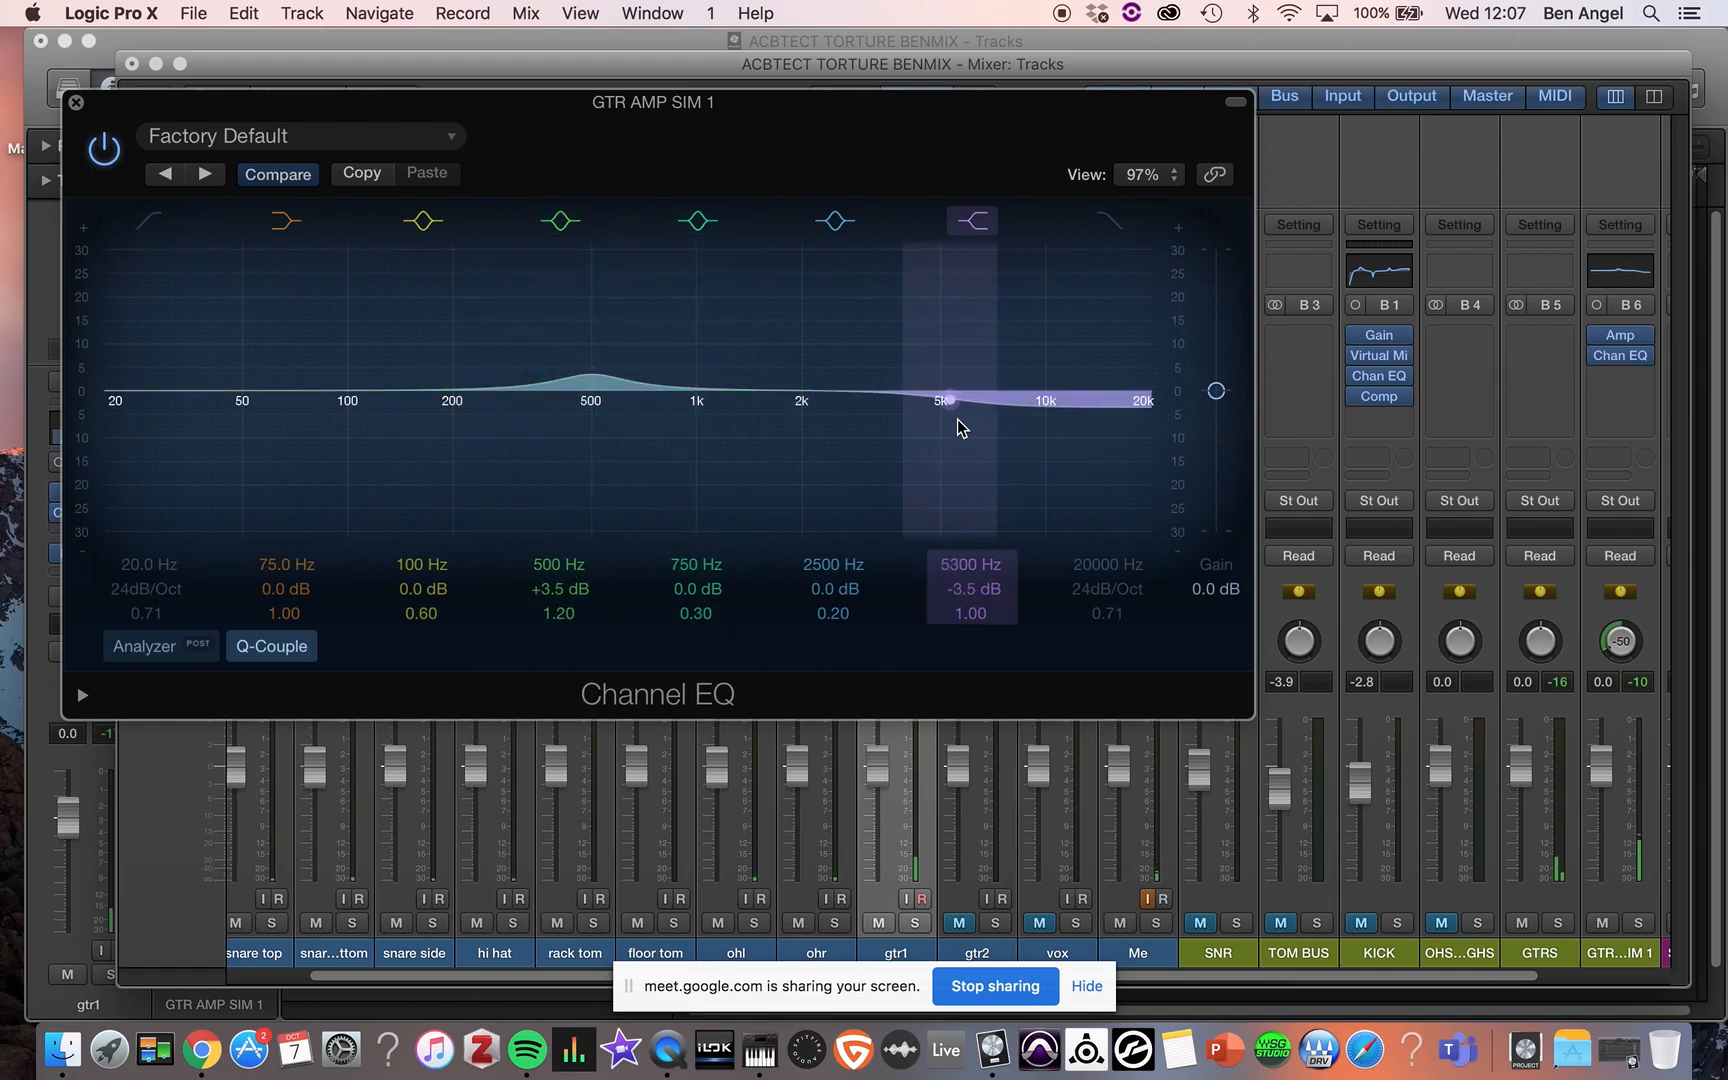
{"action": "left_click", "coordinate": [1601, 922]}
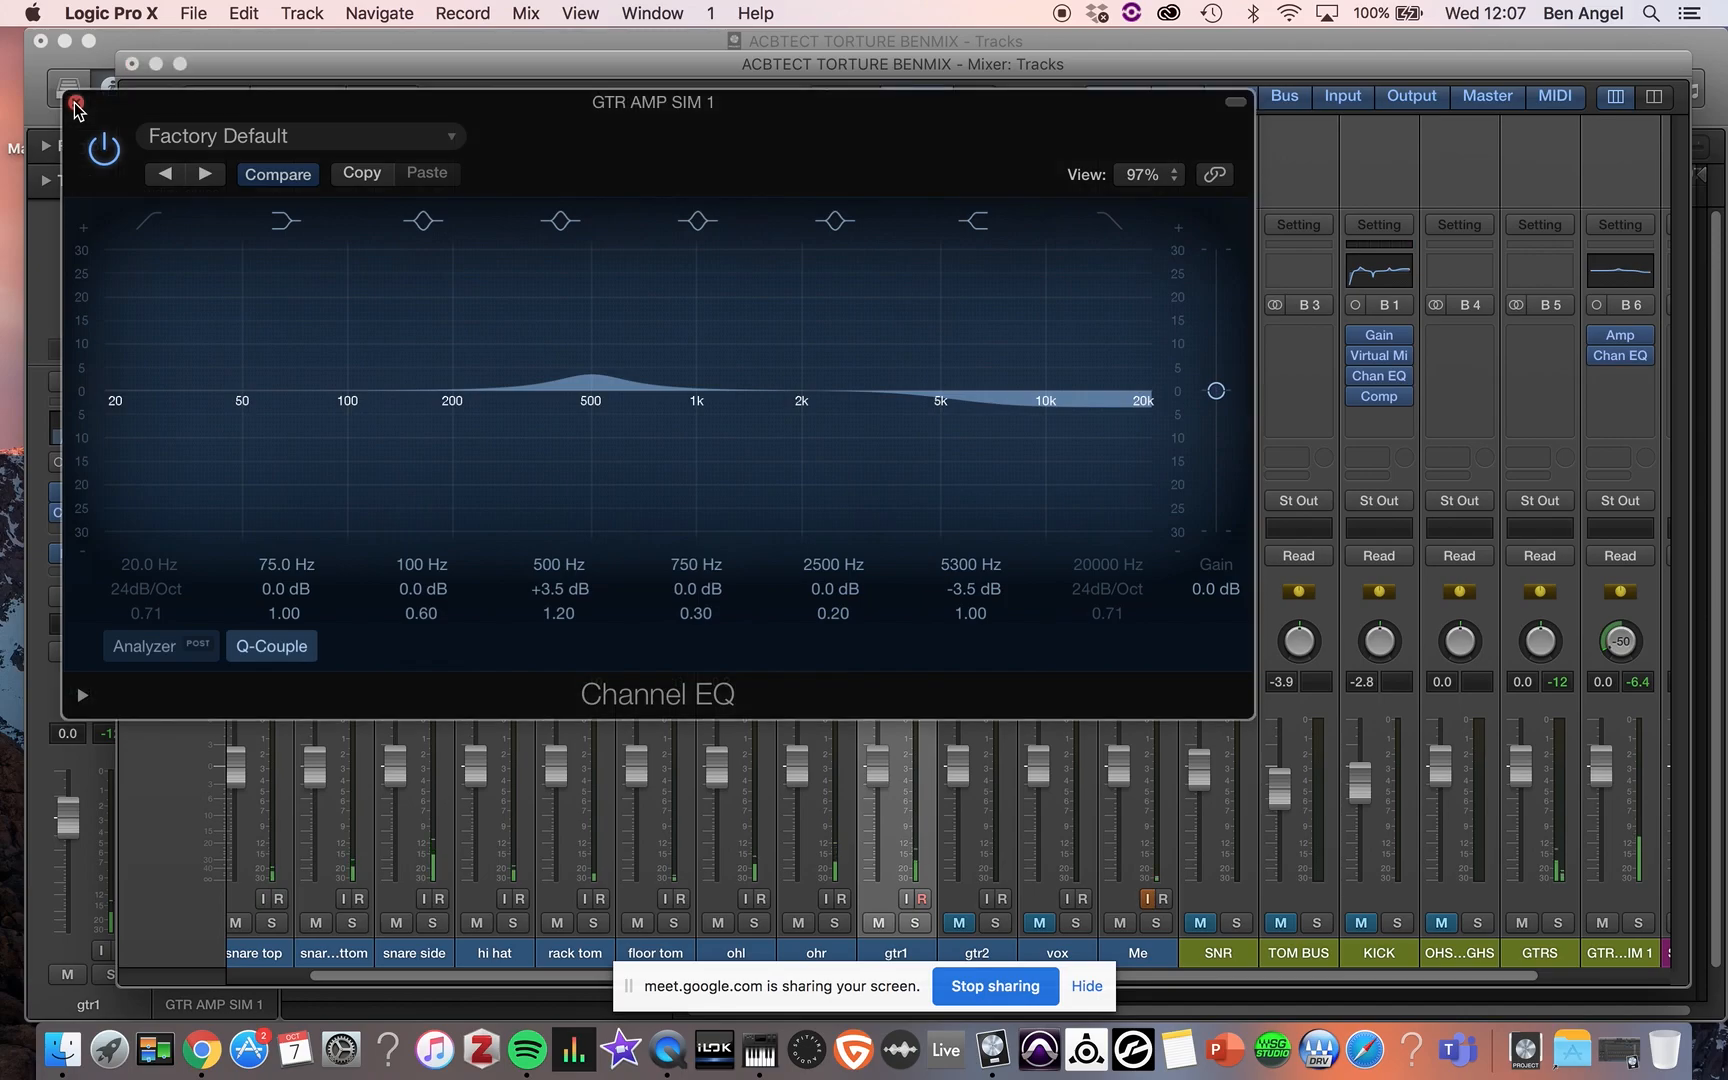
{"action": "left_click", "coordinate": [75, 103]}
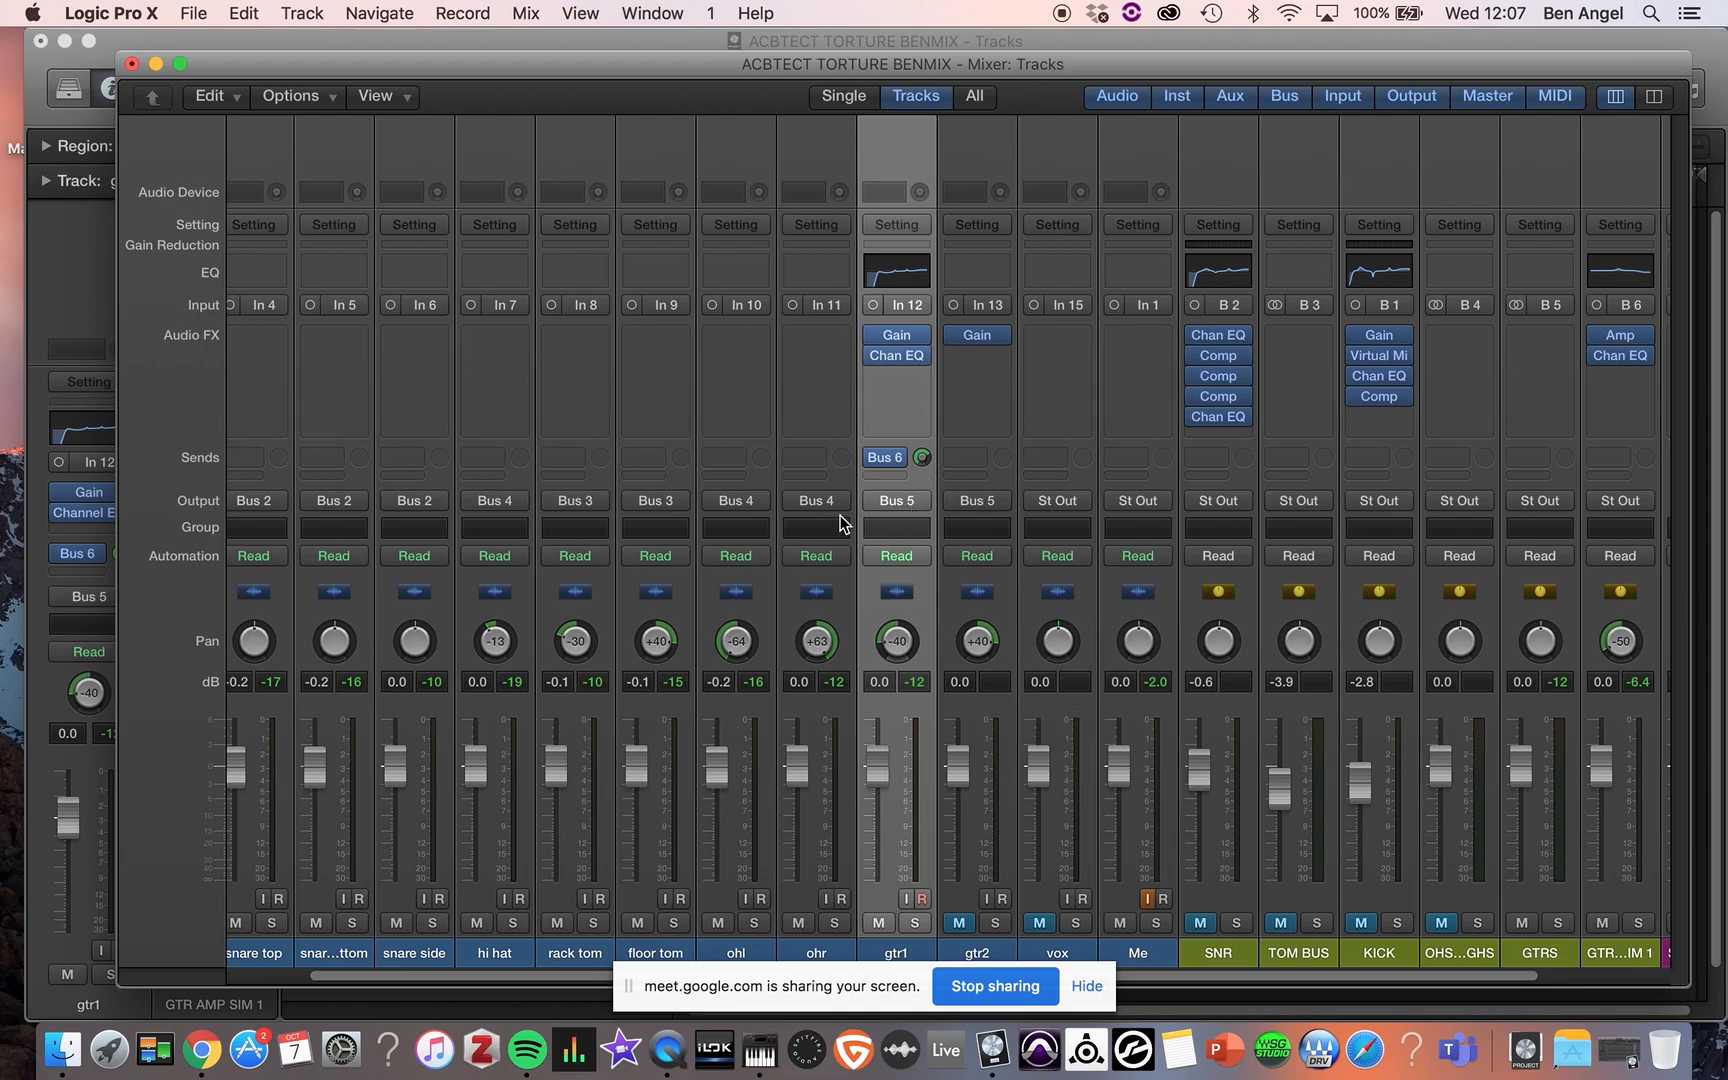
- Mute gtr1 and unmute gtr2 to hear the second guitar on its own
{"action": "left_click", "coordinate": [970, 459]}
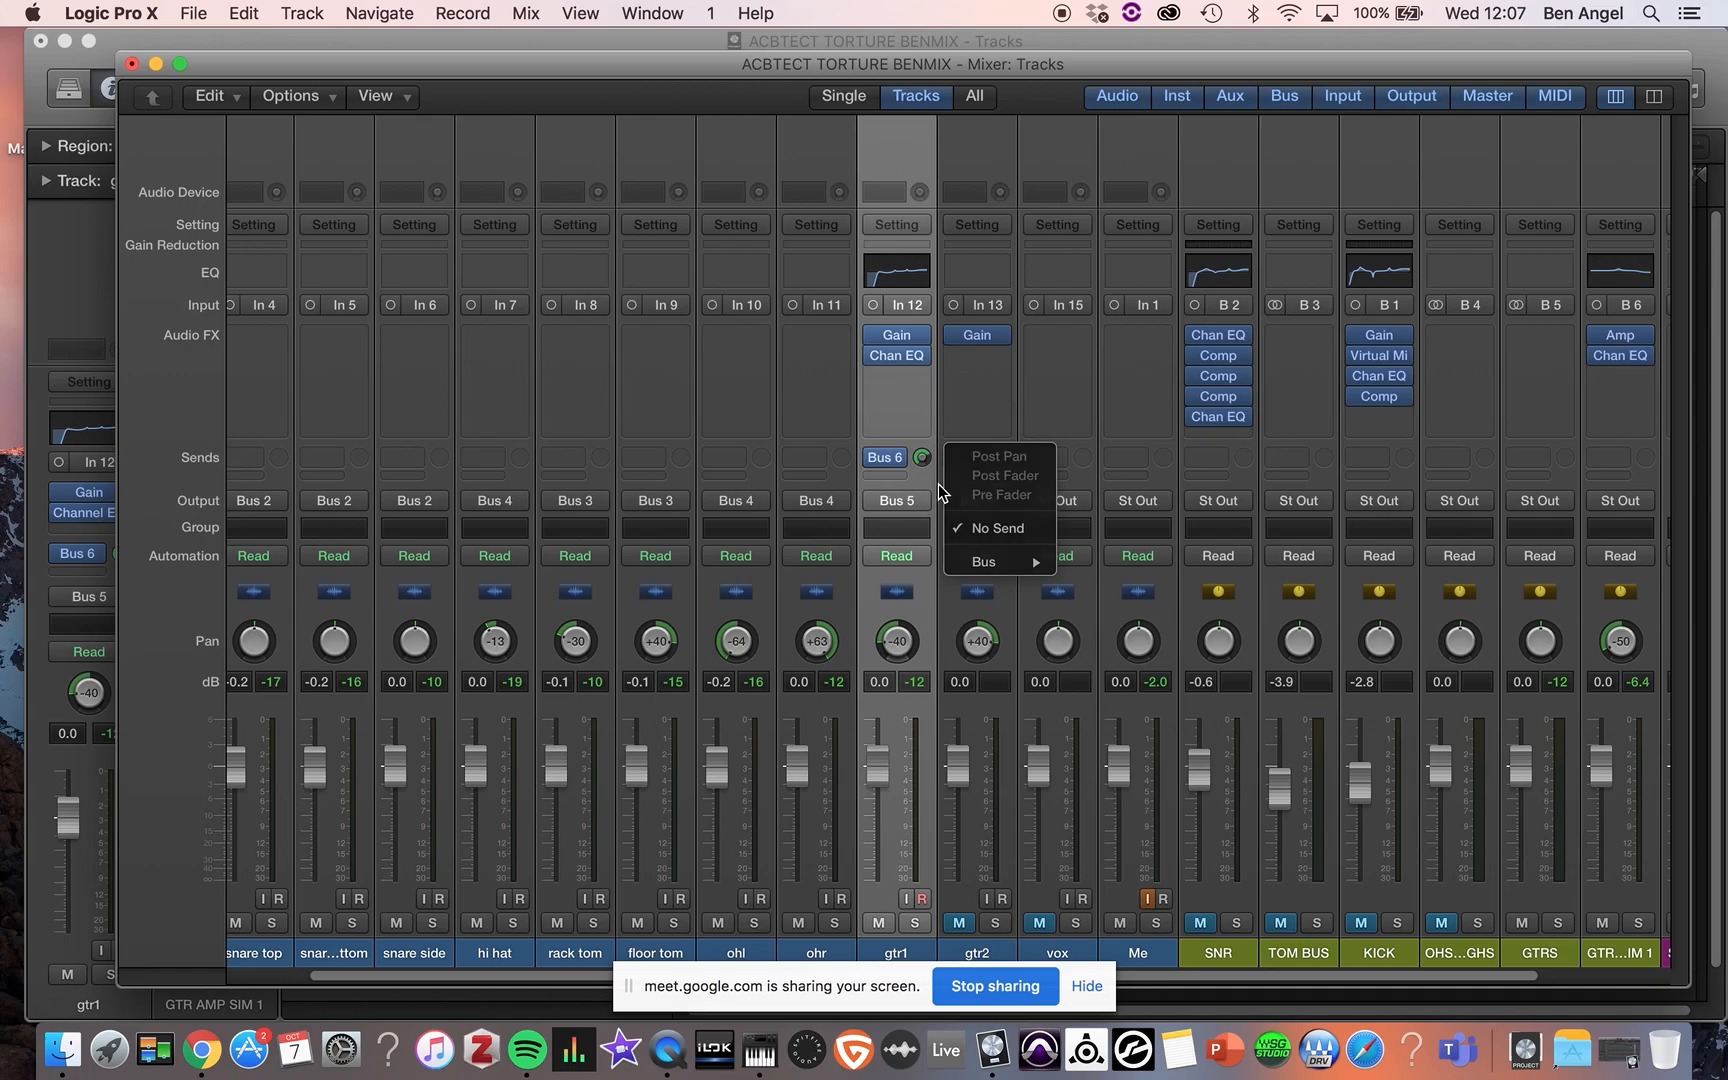
{"action": "left_click", "coordinate": [938, 485]}
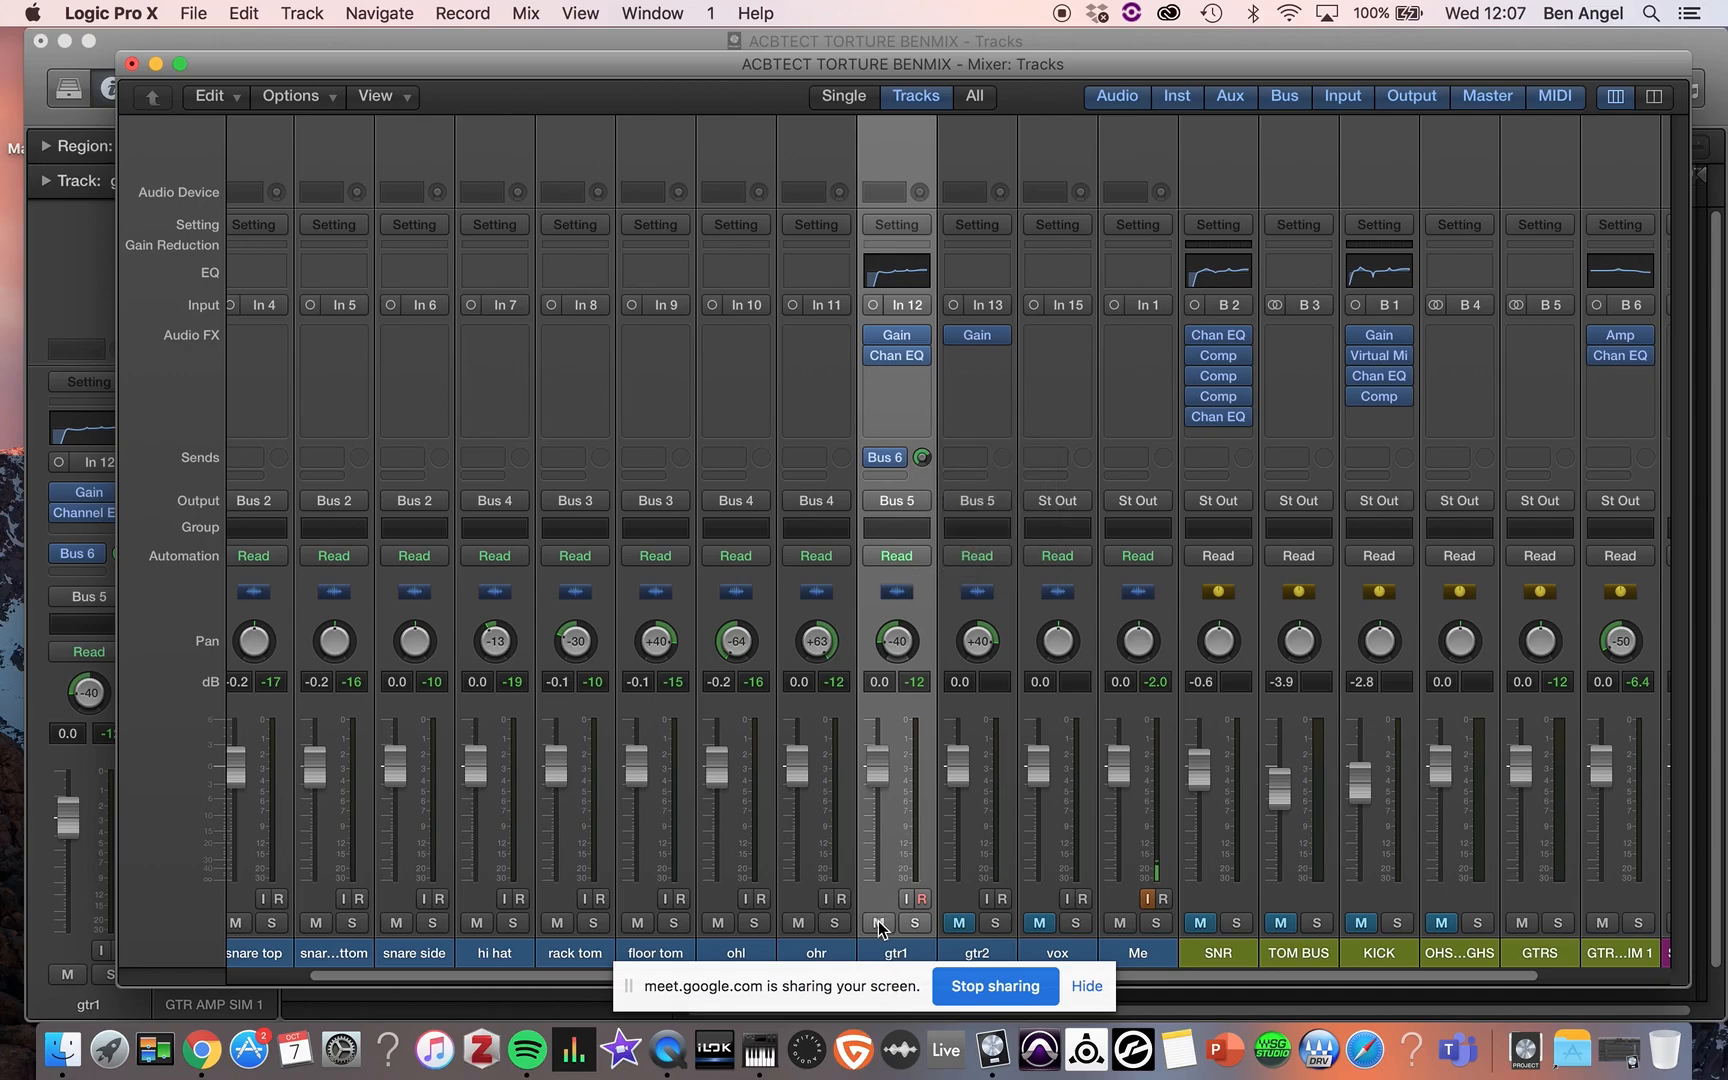
{"action": "left_click", "coordinate": [879, 925]}
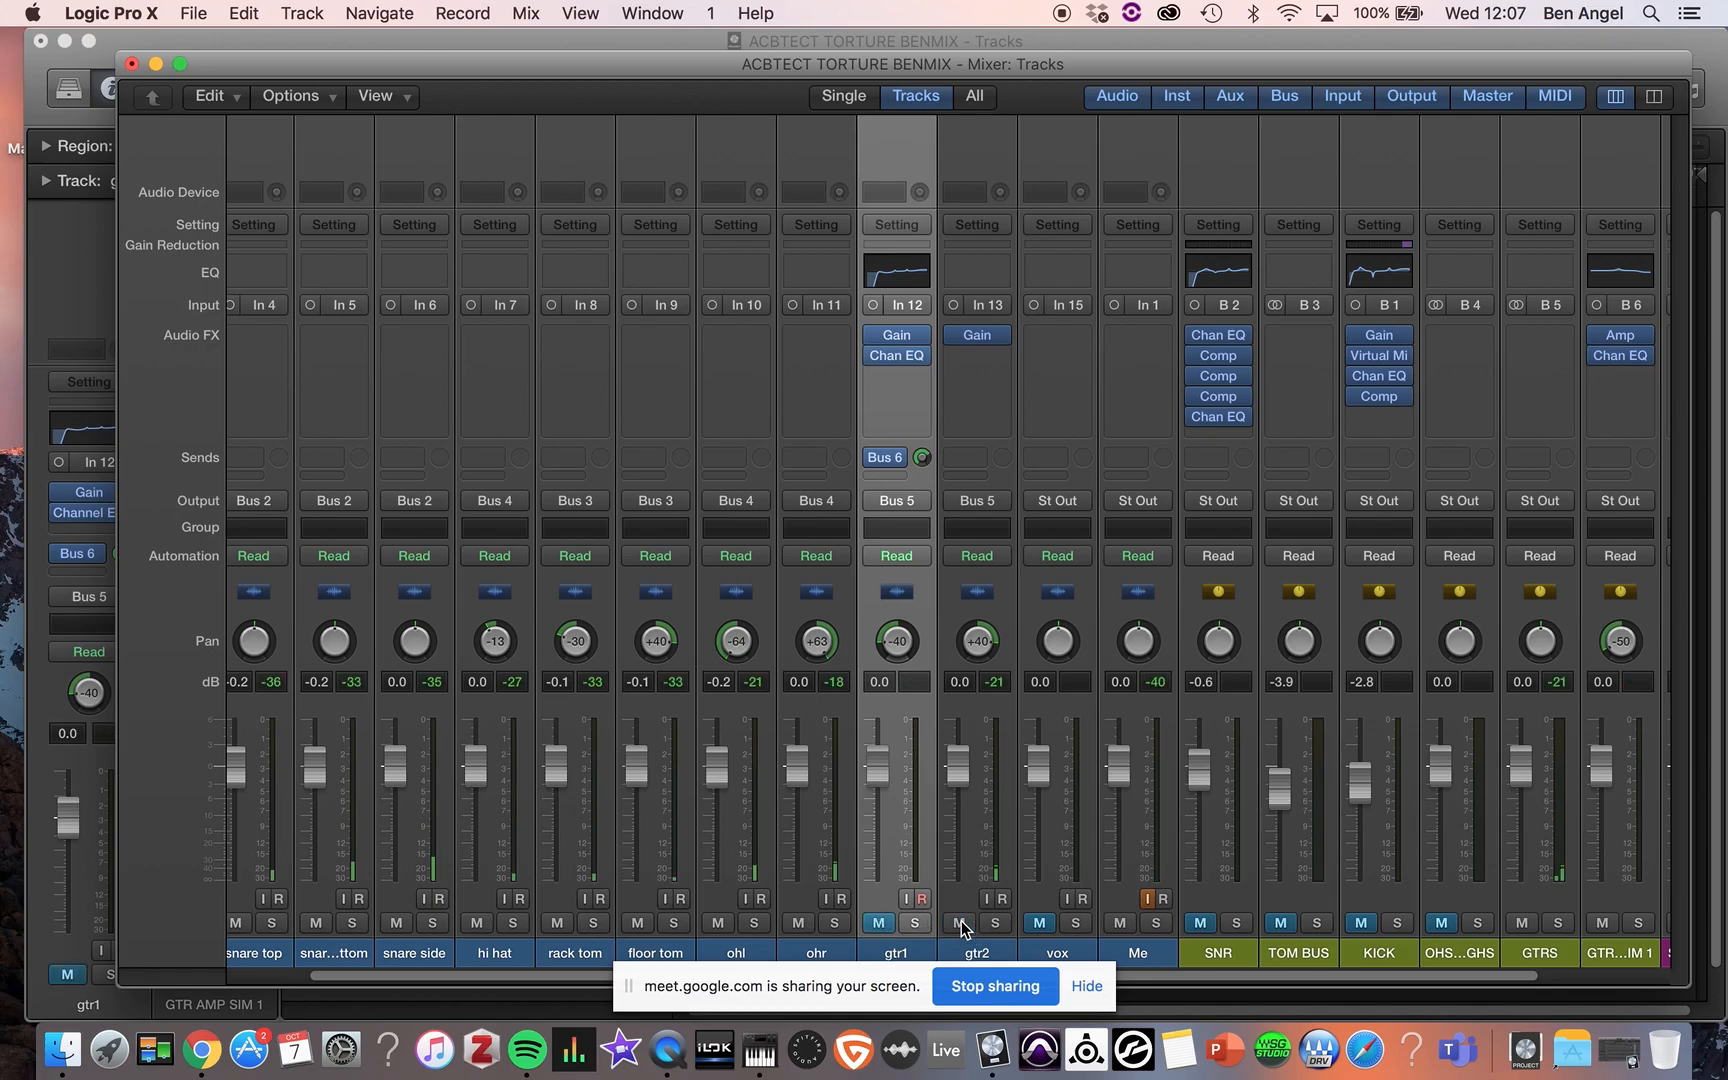
- Add a Channel EQ to gtr2 with +5.5 dB at 2050 Hz, Q 1.70, and +3.5 dB at 116 Hz, Q 3.20
{"action": "left_click", "coordinate": [978, 272]}
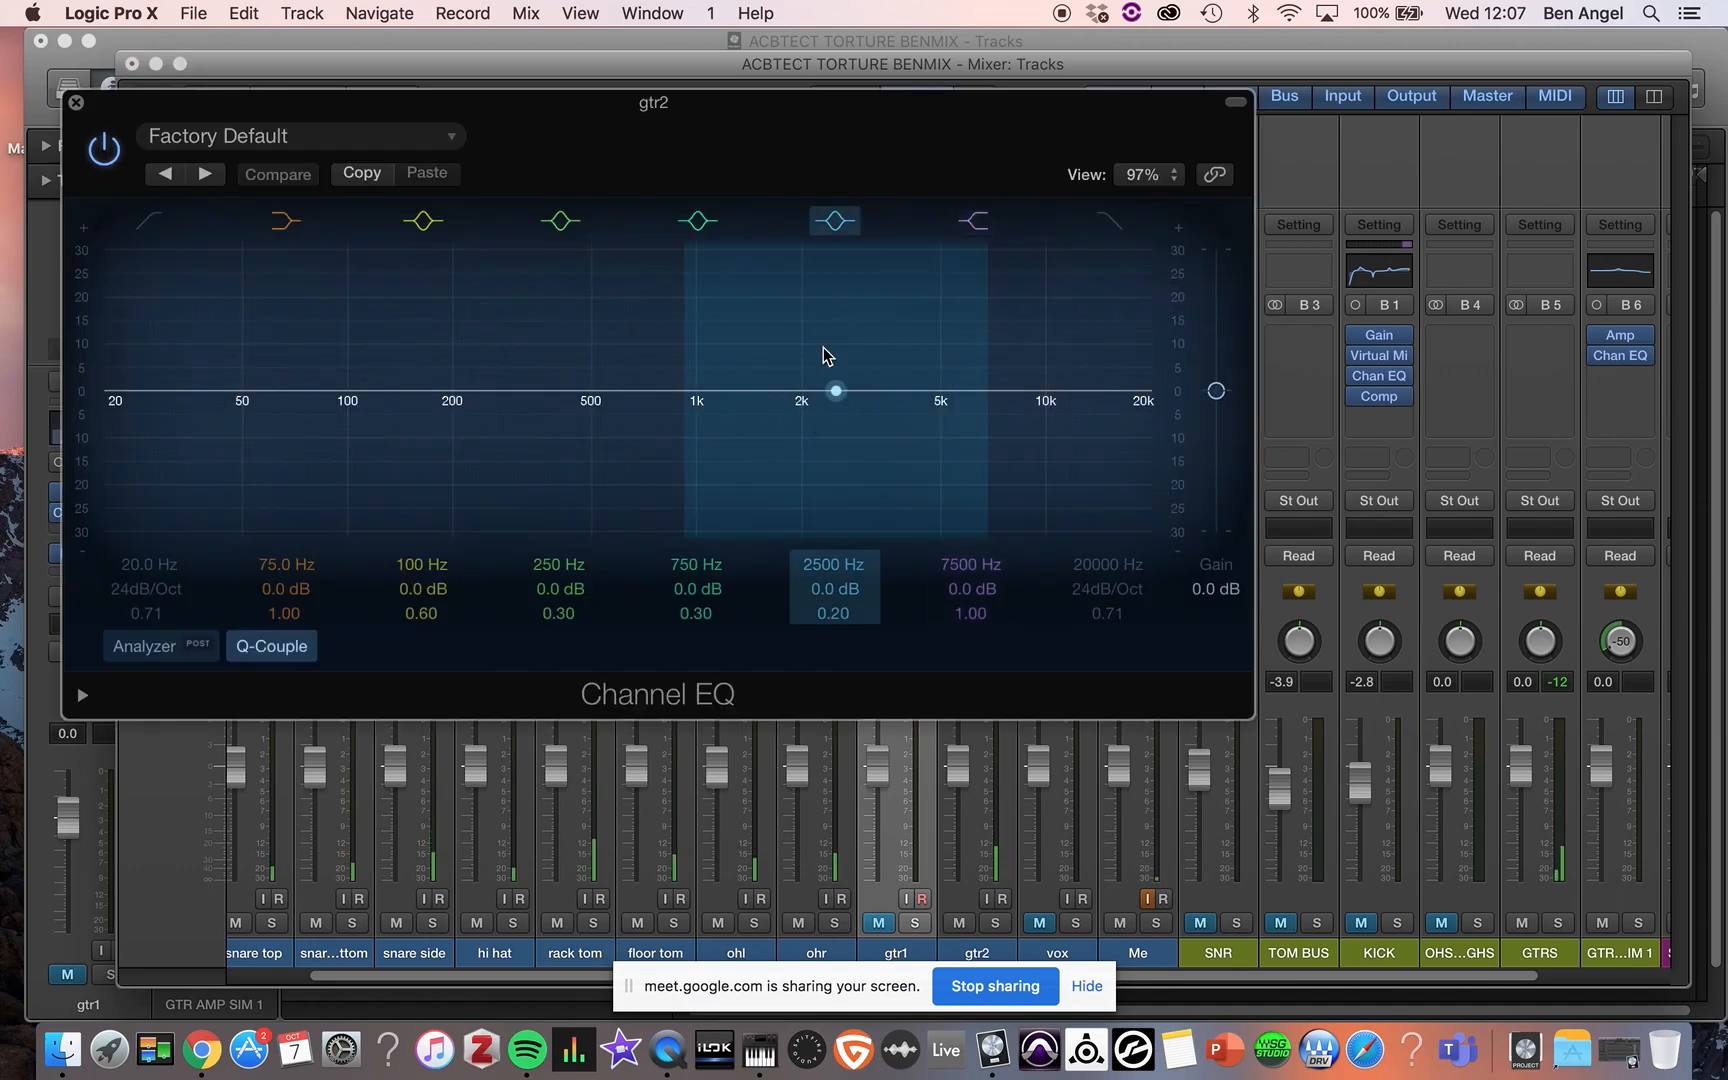
{"action": "left_click_drag", "start_coordinate": [836, 390], "coordinate": [809, 351]}
{"action": "left_click_drag", "start_coordinate": [833, 612], "coordinate": [833, 556]}
{"action": "left_click_drag", "start_coordinate": [424, 383], "coordinate": [300, 359]}
{"action": "left_click_drag", "start_coordinate": [420, 613], "coordinate": [420, 568]}
{"action": "left_click_drag", "start_coordinate": [533, 613], "coordinate": [533, 584]}
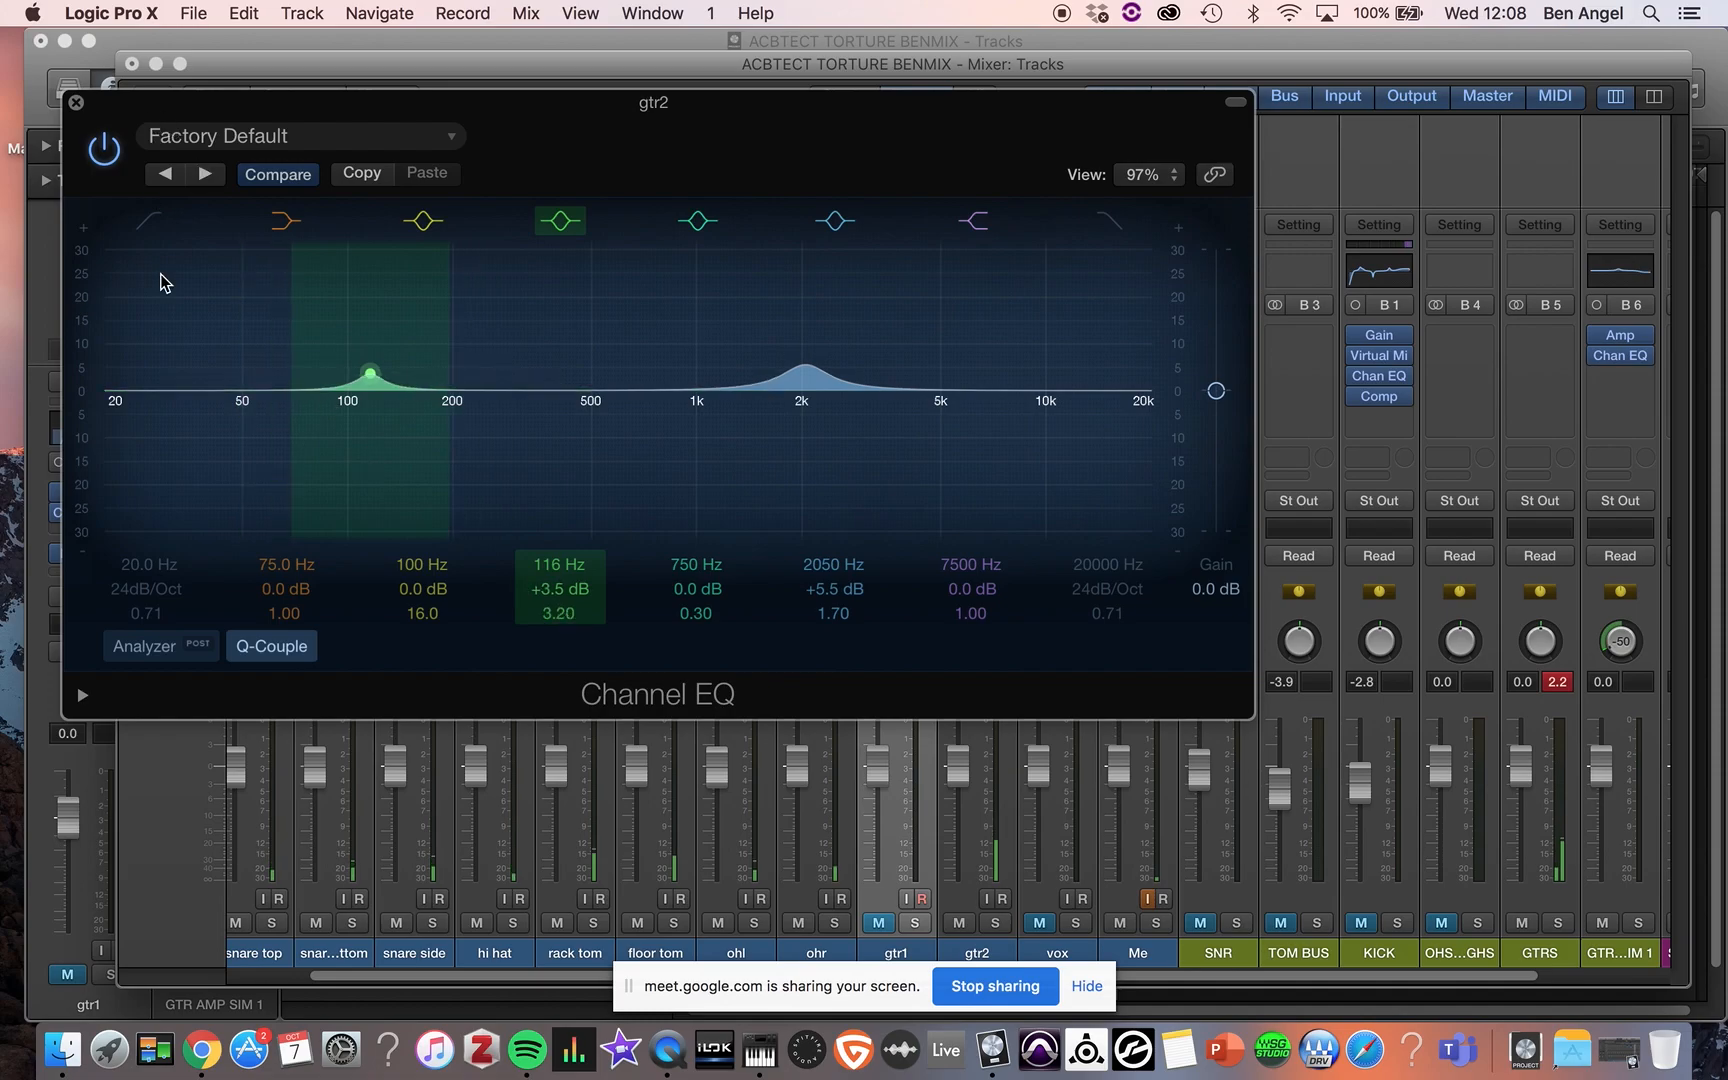
- Finish gtr2's EQ with a 43.5 Hz 48 dB/Oct low cut, -1.0 dB at 510 Hz, +1.0 dB at 6800 Hz and -1.0 dB gain
{"action": "left_click", "coordinate": [152, 232]}
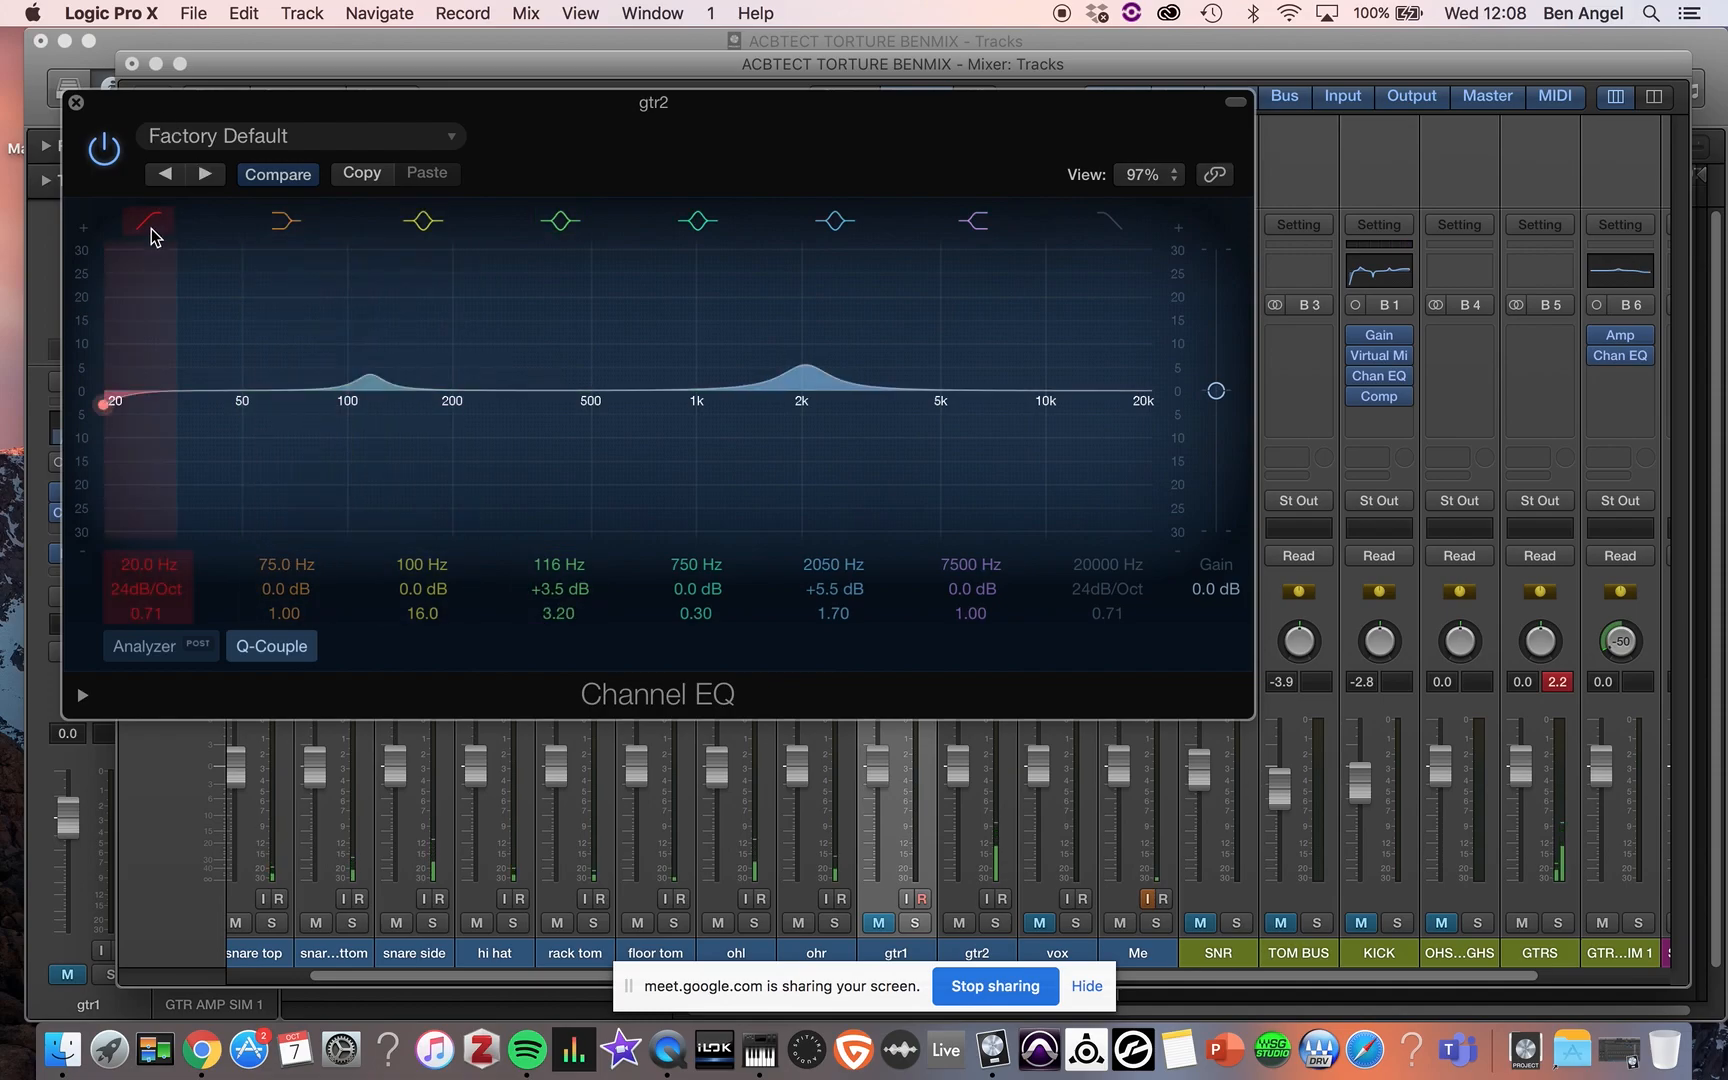
{"action": "left_click_drag", "start_coordinate": [143, 592], "coordinate": [143, 530]}
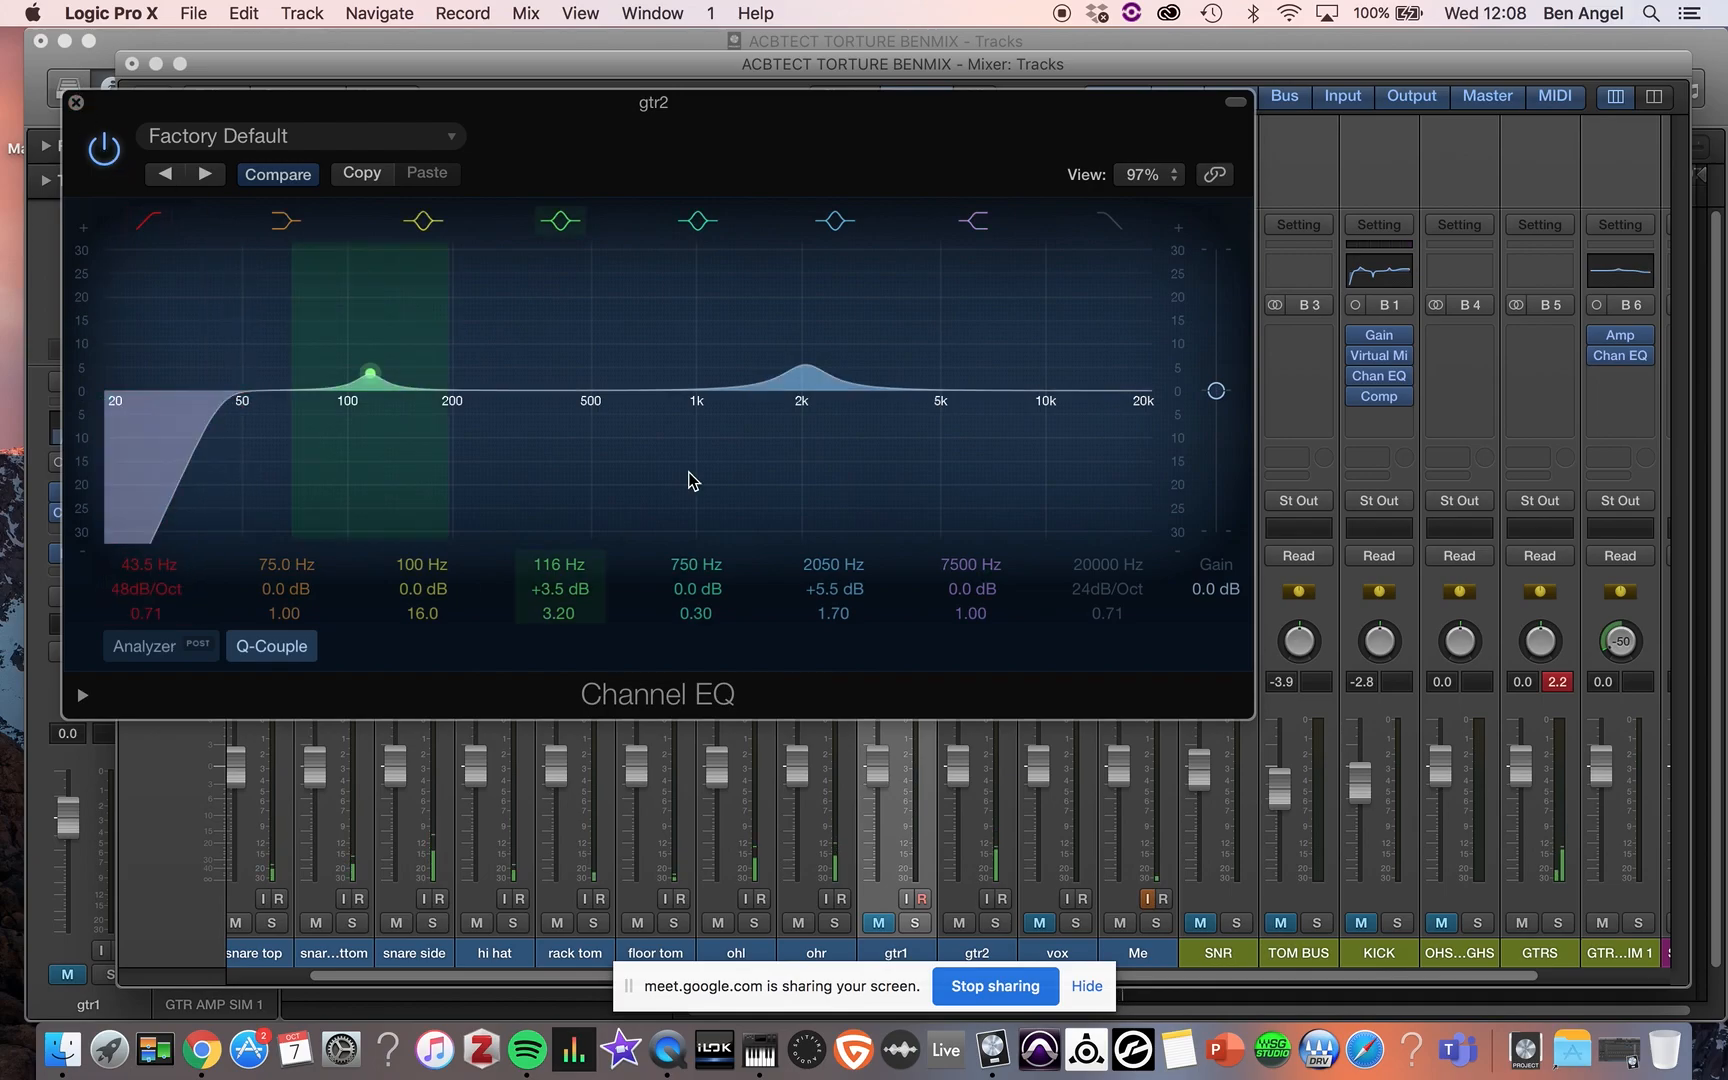
{"action": "left_click_drag", "start_coordinate": [583, 425], "coordinate": [549, 405]}
{"action": "left_click_drag", "start_coordinate": [696, 614], "coordinate": [696, 596]}
{"action": "left_click_drag", "start_coordinate": [1031, 395], "coordinate": [1018, 390]}
{"action": "left_click_drag", "start_coordinate": [1213, 400], "coordinate": [1215, 405]}
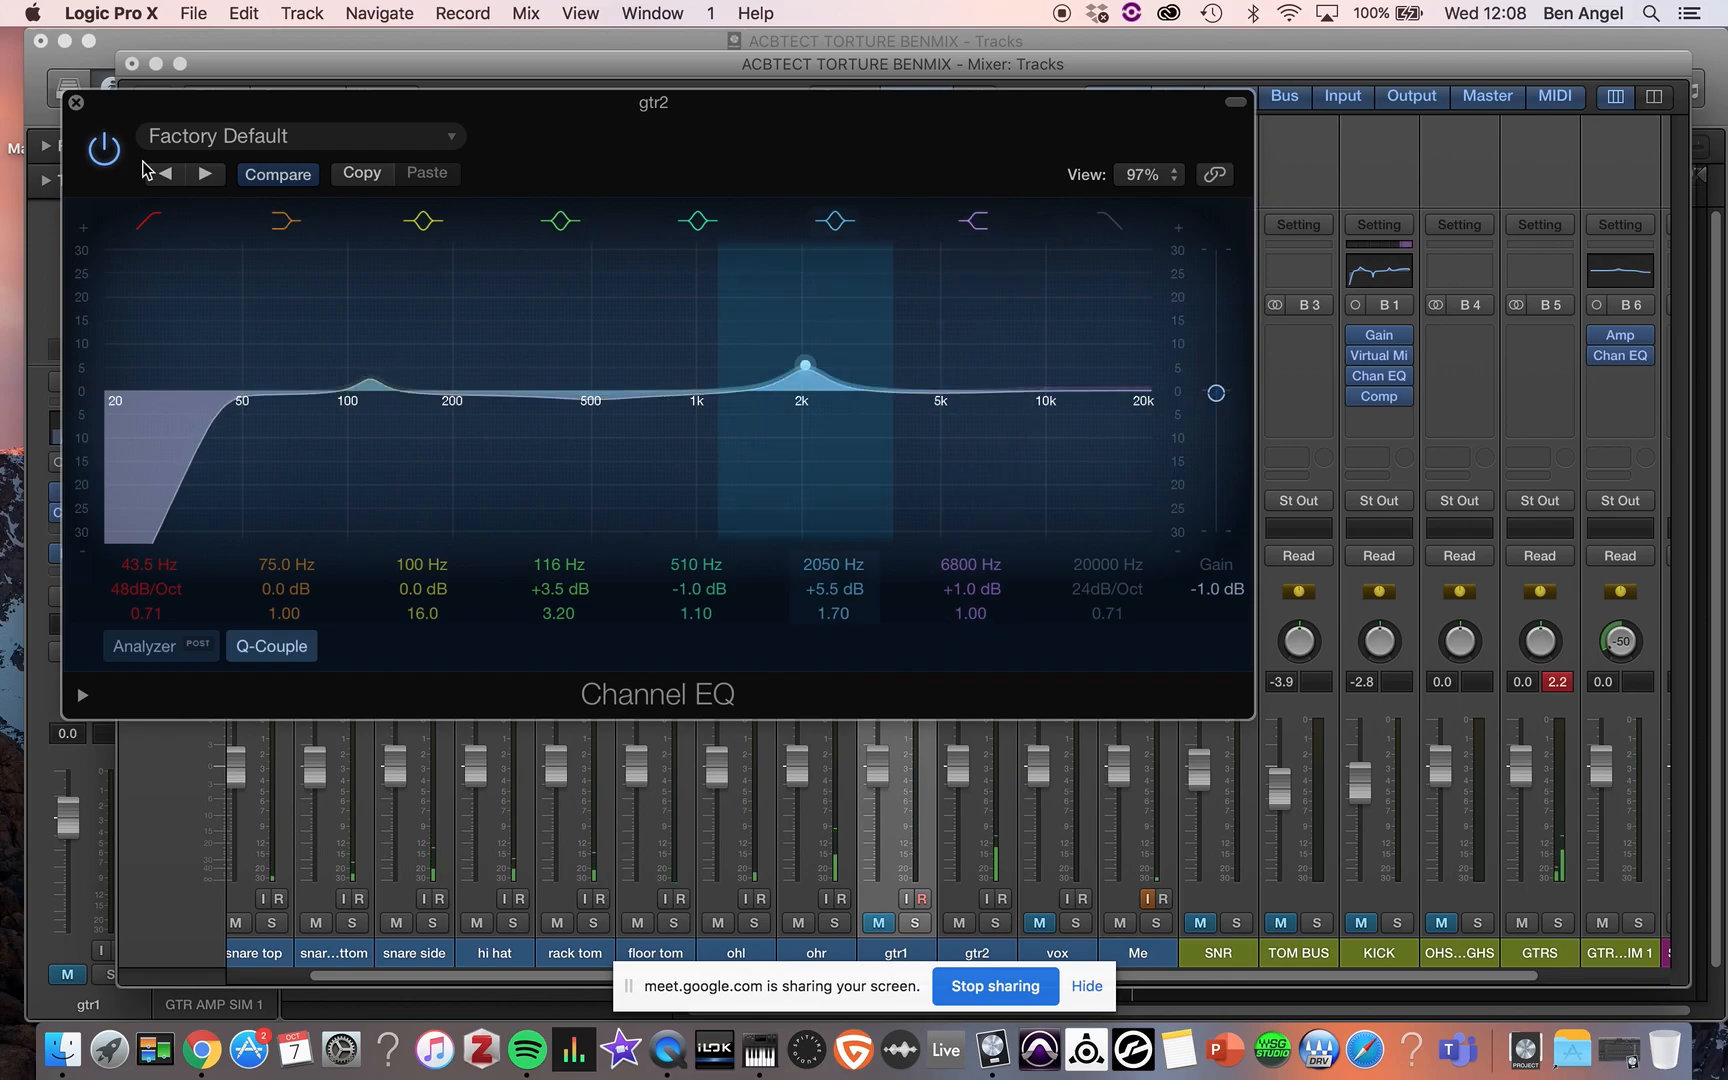
{"action": "left_click", "coordinate": [76, 102]}
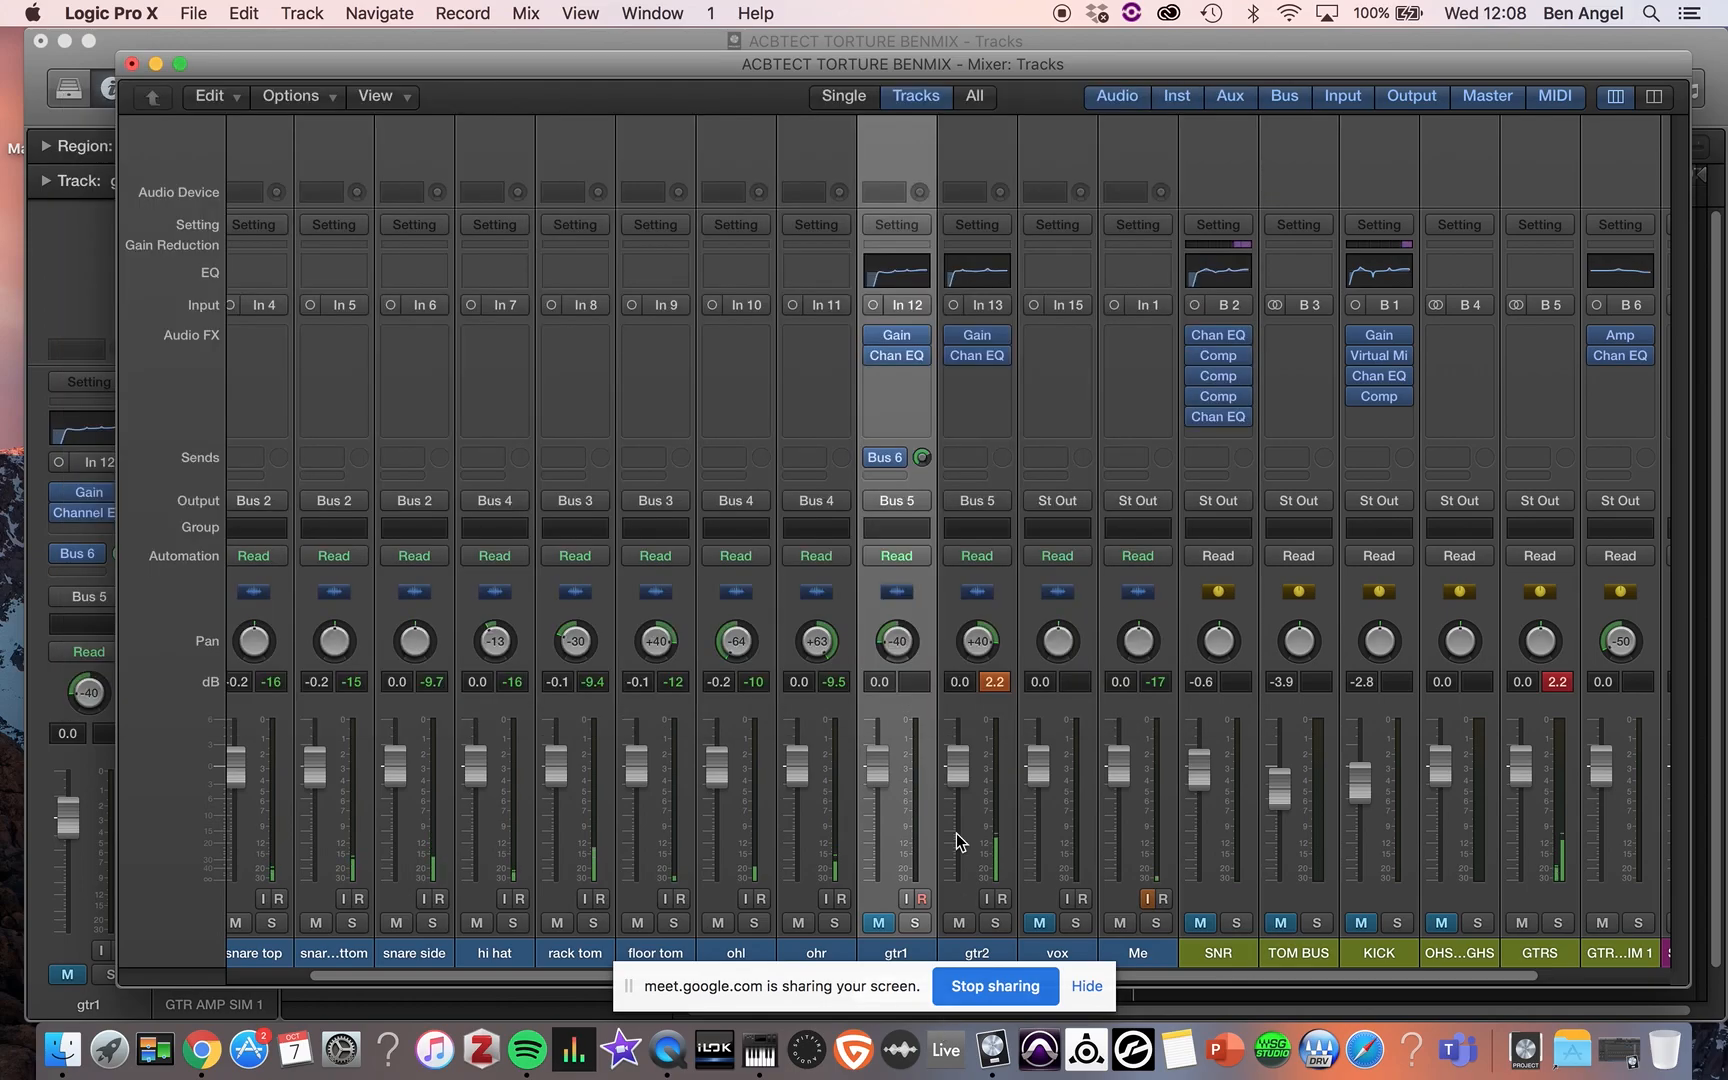
- Reset gtr2's peak level and add a send from gtr2 to Bus 7 at 0.0 dB
{"action": "left_click", "coordinate": [1000, 682]}
{"action": "left_click", "coordinate": [964, 464]}
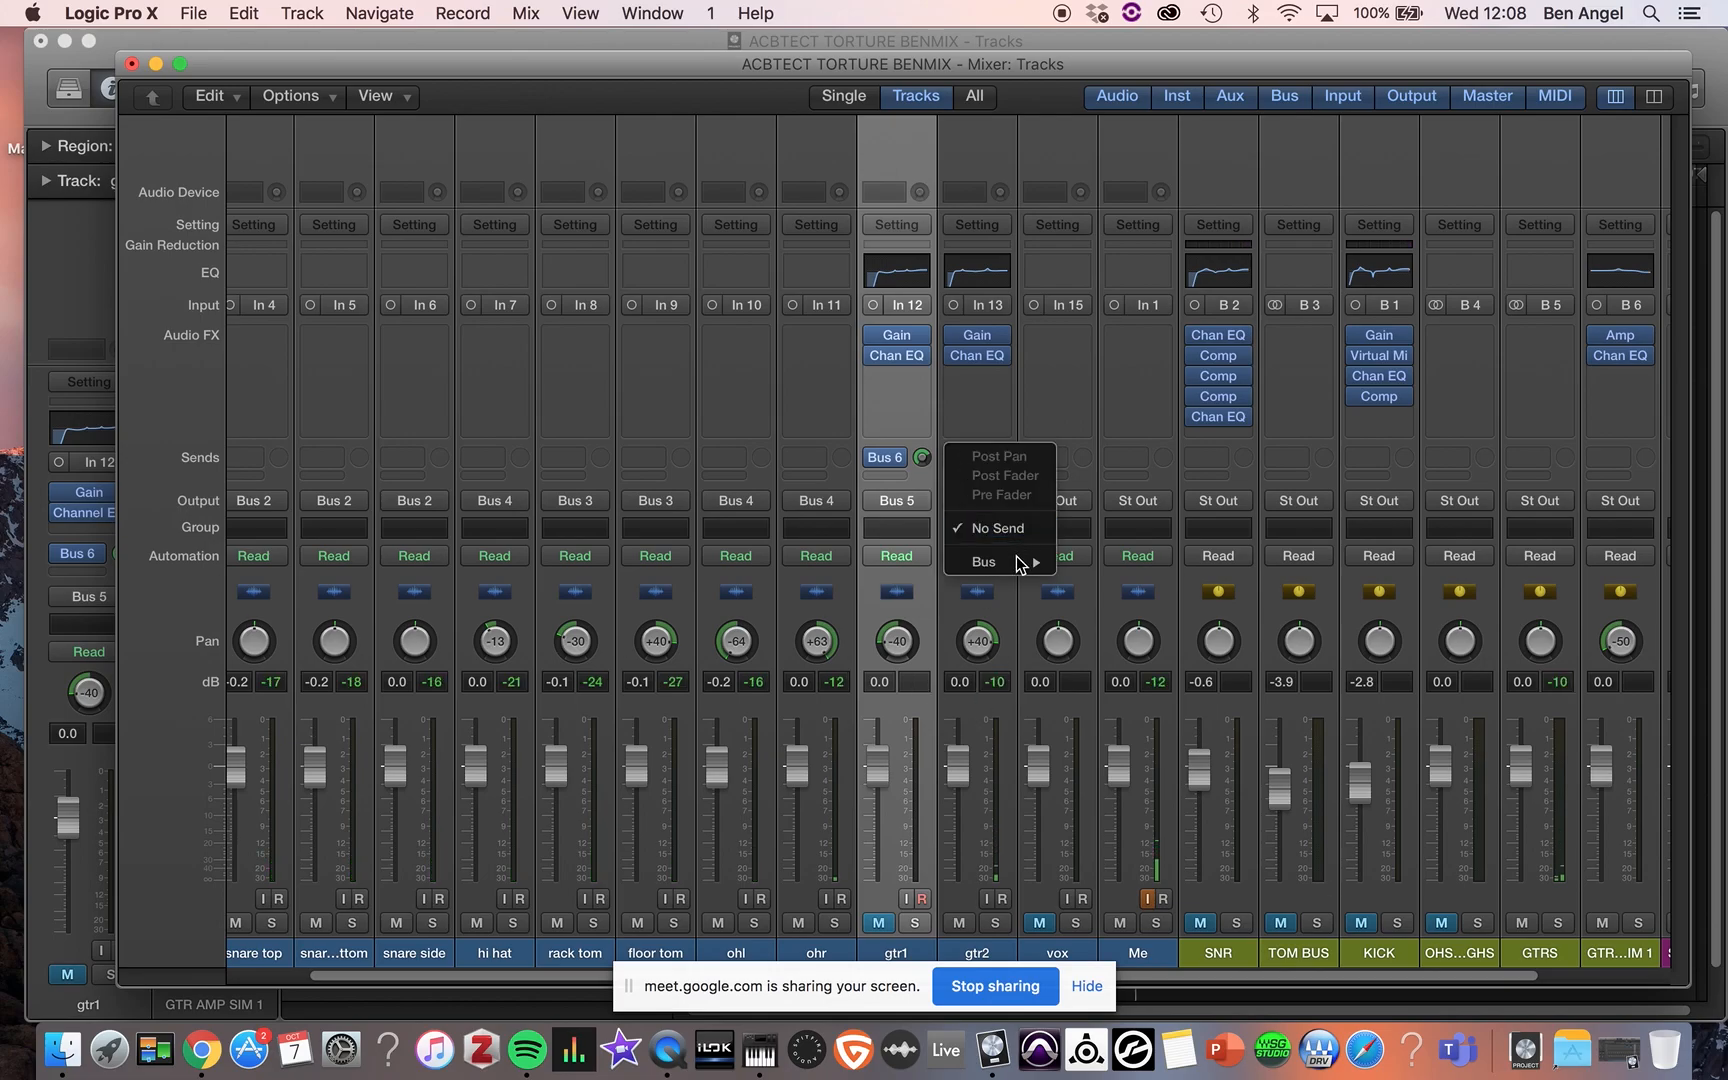
{"action": "mouse_move", "coordinate": [1023, 566]}
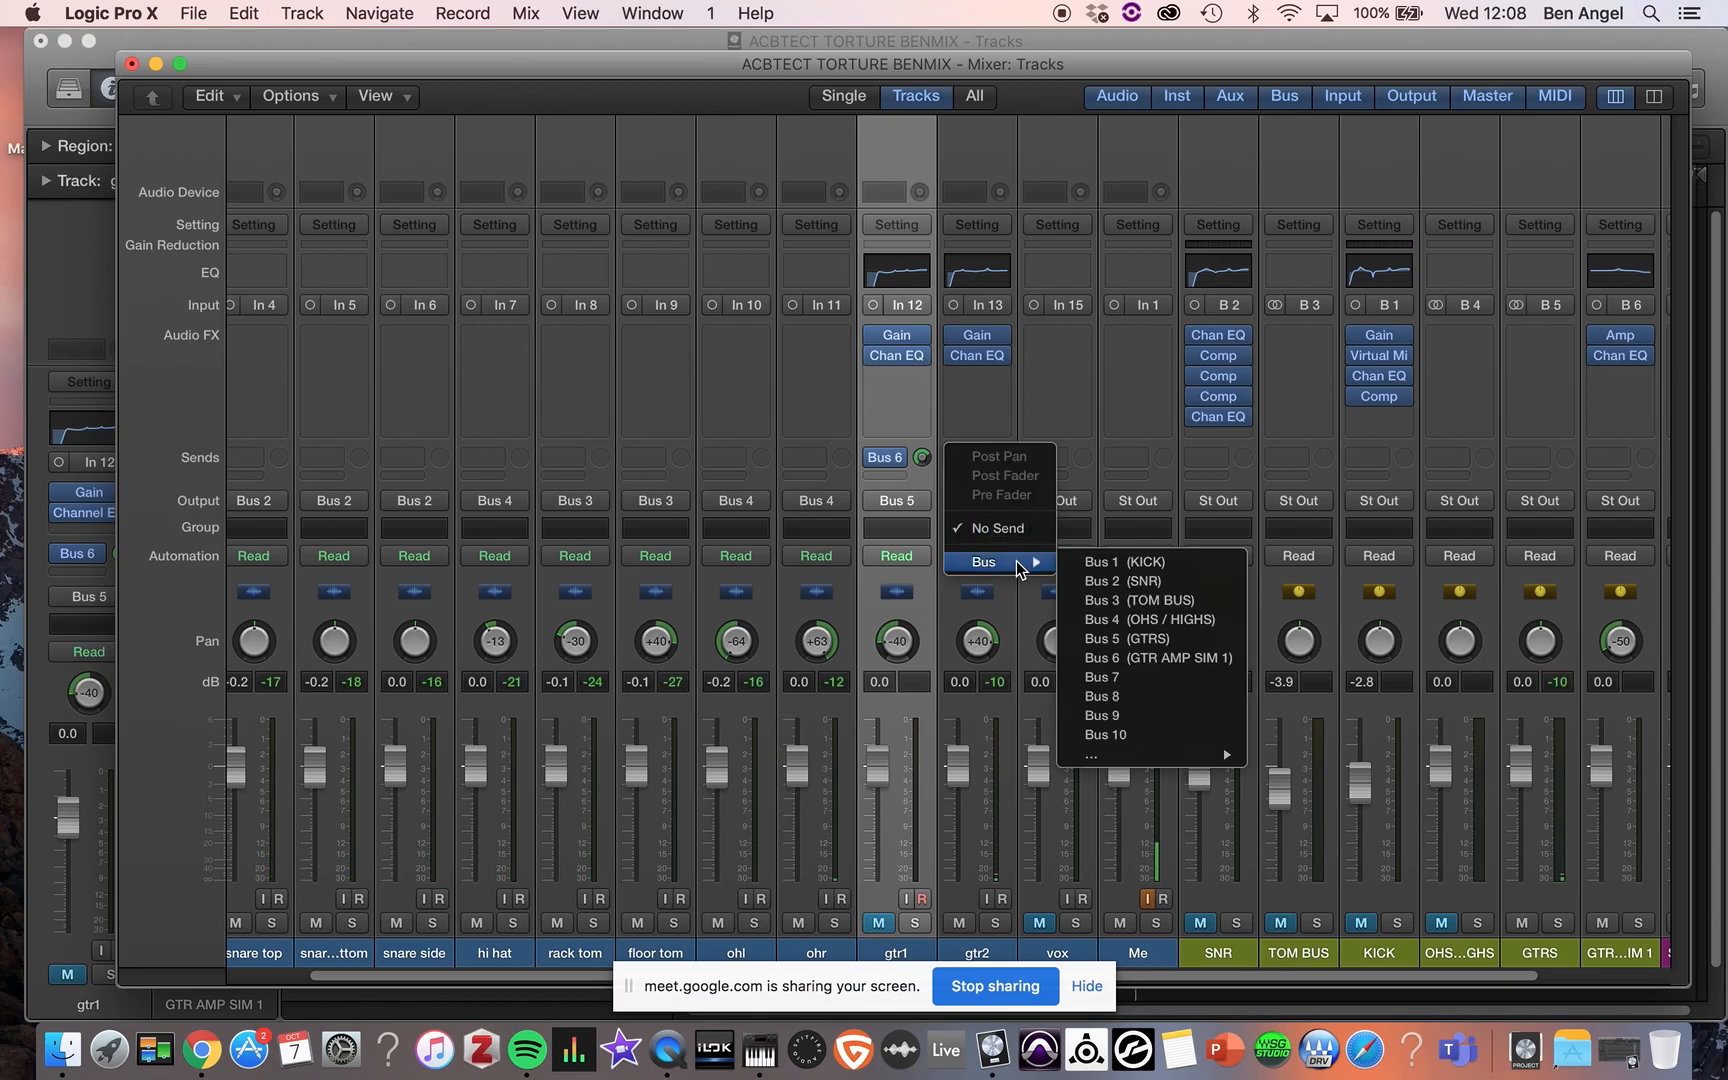
{"action": "left_click", "coordinate": [1128, 682]}
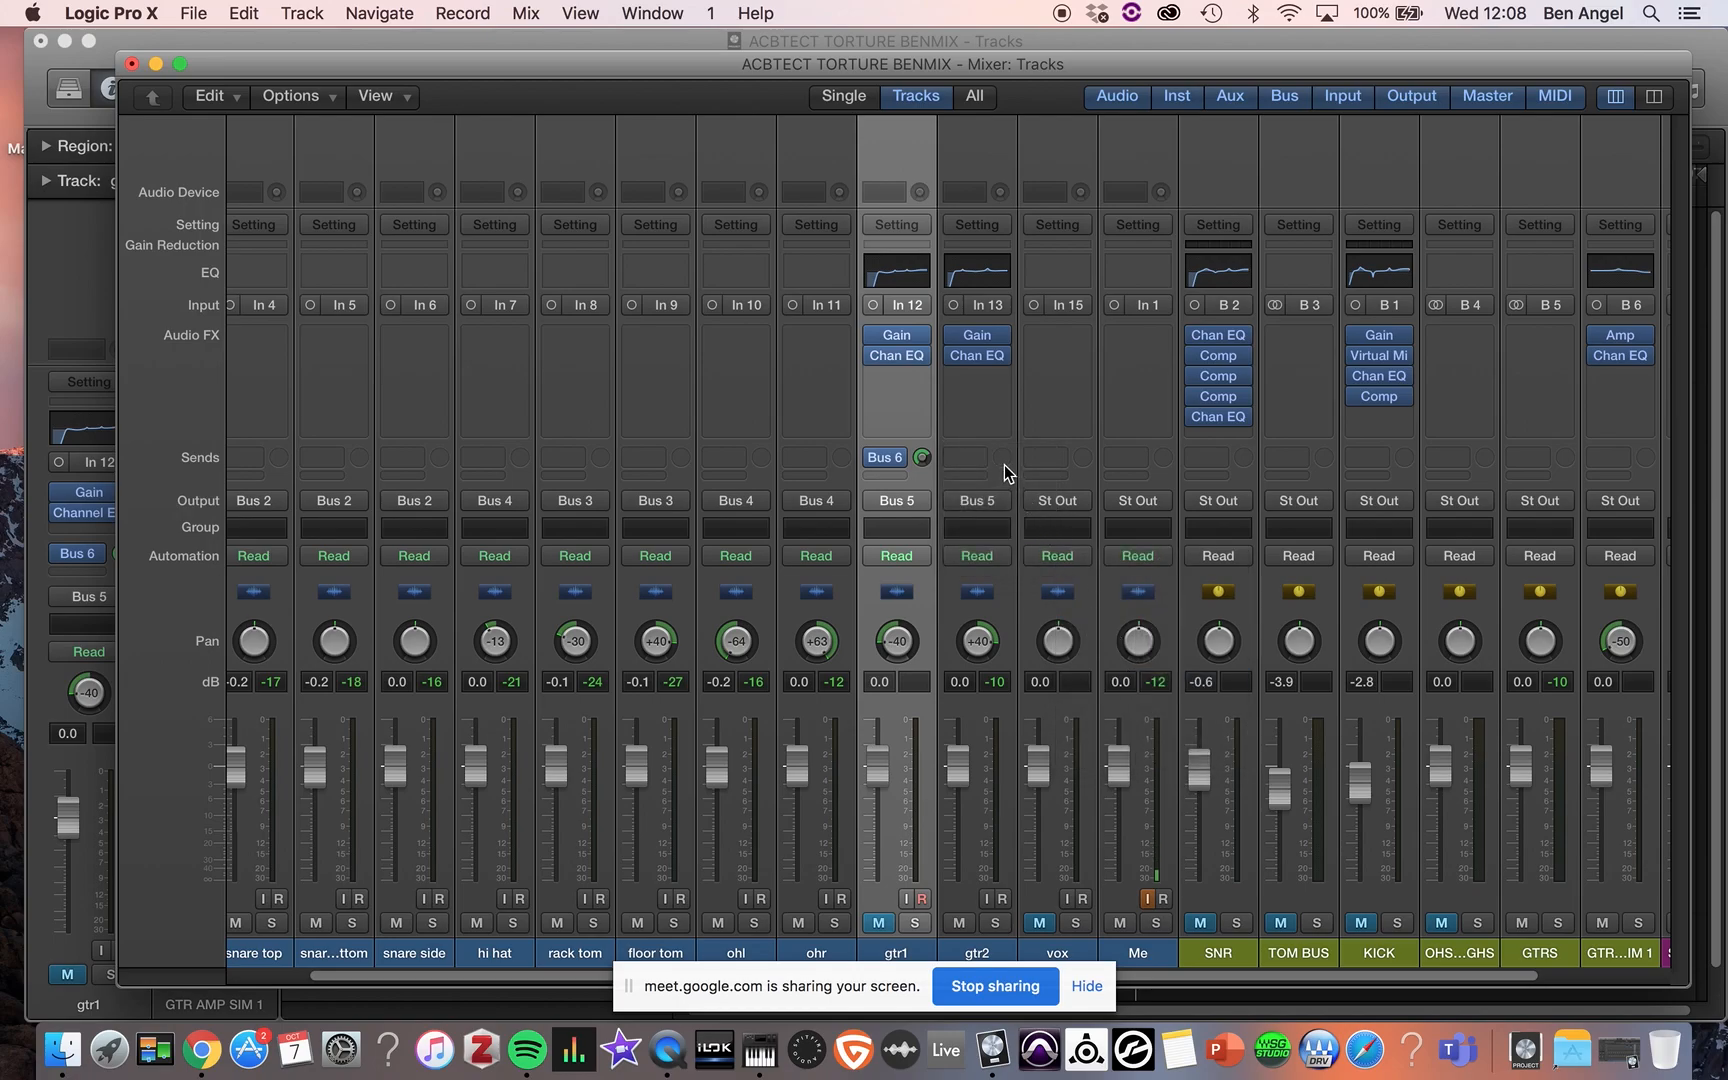
{"action": "mouse_move", "coordinate": [1001, 463]}
{"action": "left_mouse_down"}
{"action": "mouse_move", "coordinate": [983, 327]}
{"action": "mouse_move", "coordinate": [1010, 492]}
{"action": "left_mouse_up"}
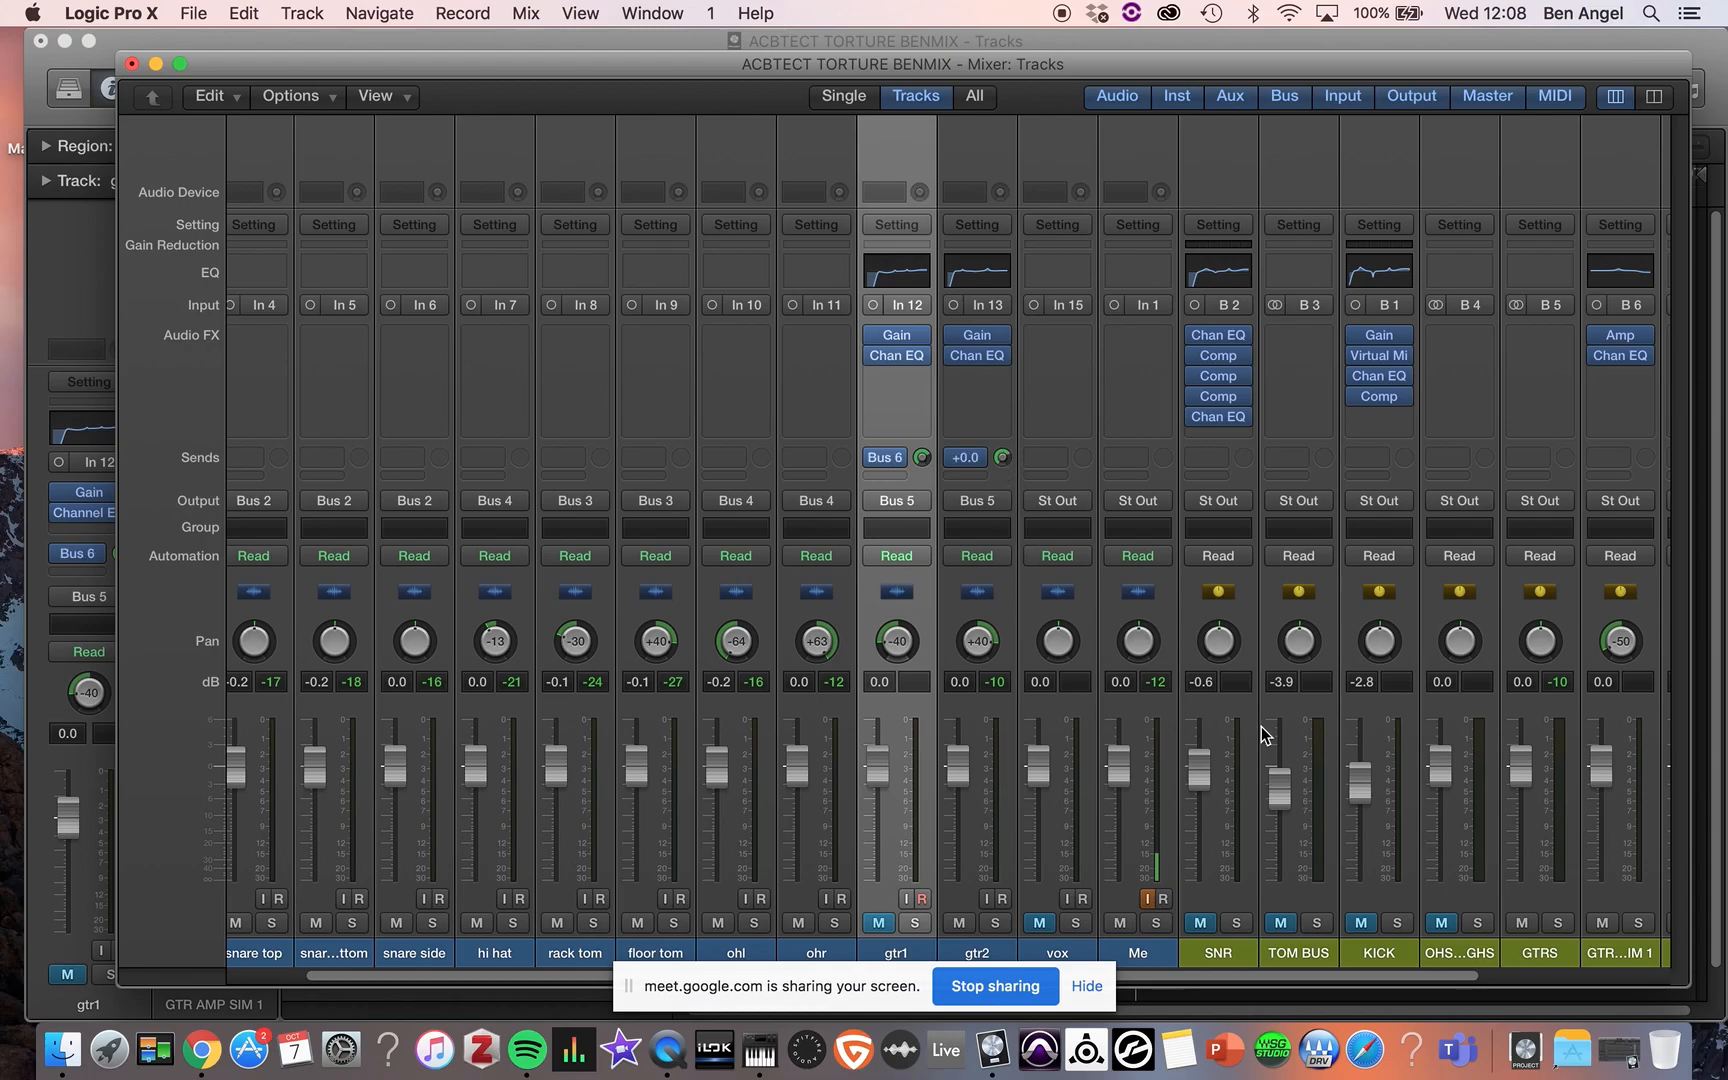
- Rename the new Aux 7 channel as 2GTRAMPSIM
{"action": "scroll", "coordinate": [1269, 733], "scroll_direction": "right", "scroll_amount": 5}
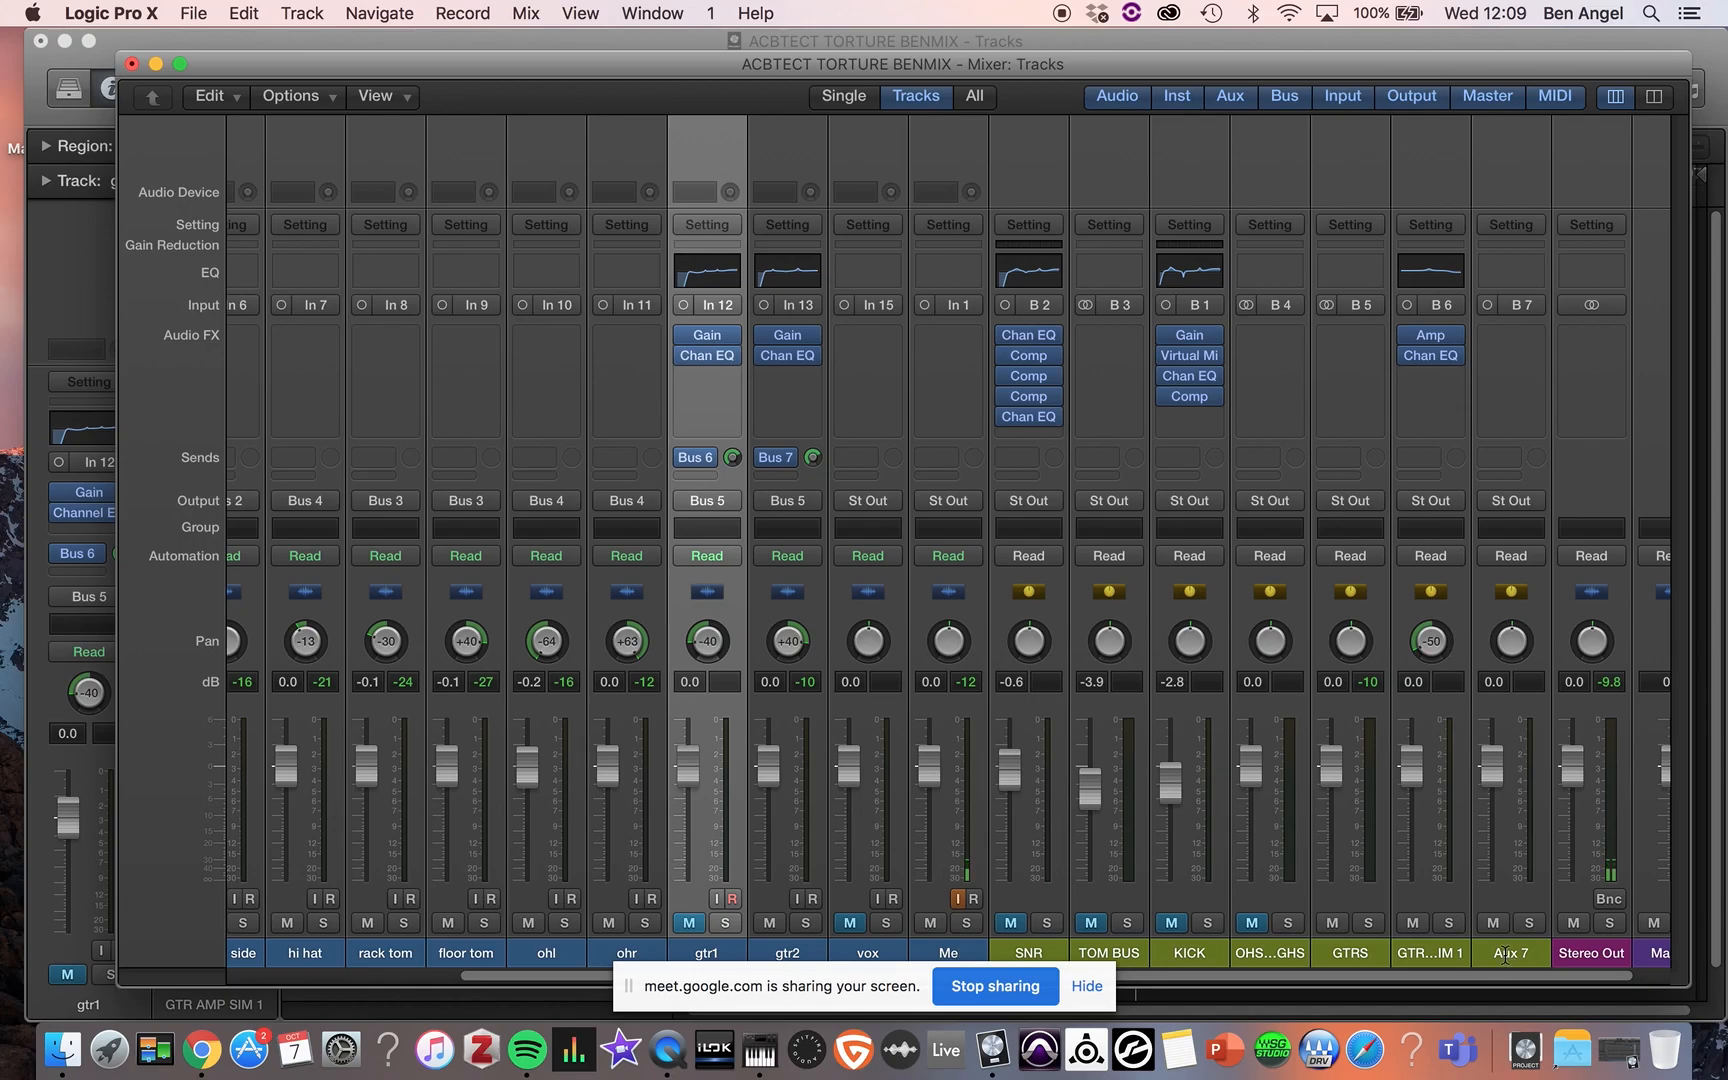
{"action": "left_click", "coordinate": [1507, 955]}
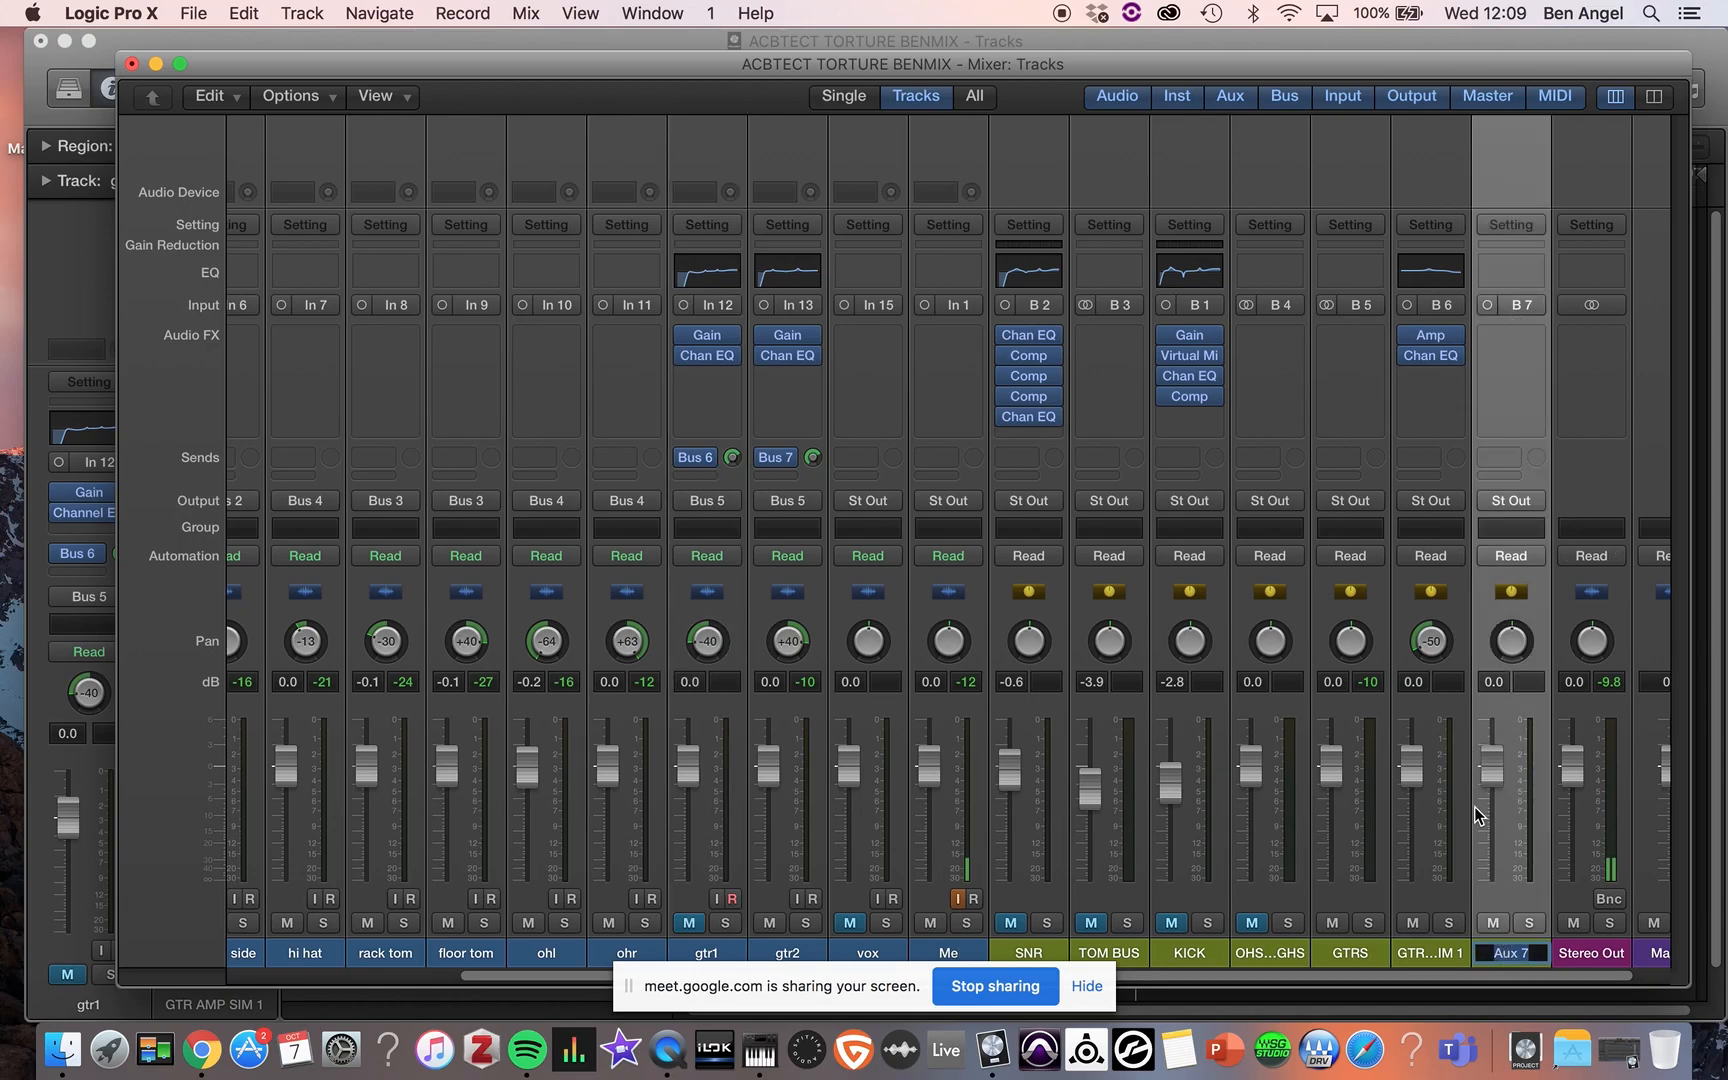
{"action": "type", "text": "2GTRA"}
{"action": "type", "text": "MP"}
{"action": "type", "text": "S"}
{"action": "type", "text": "IM"}
{"action": "key", "text": "Return"}
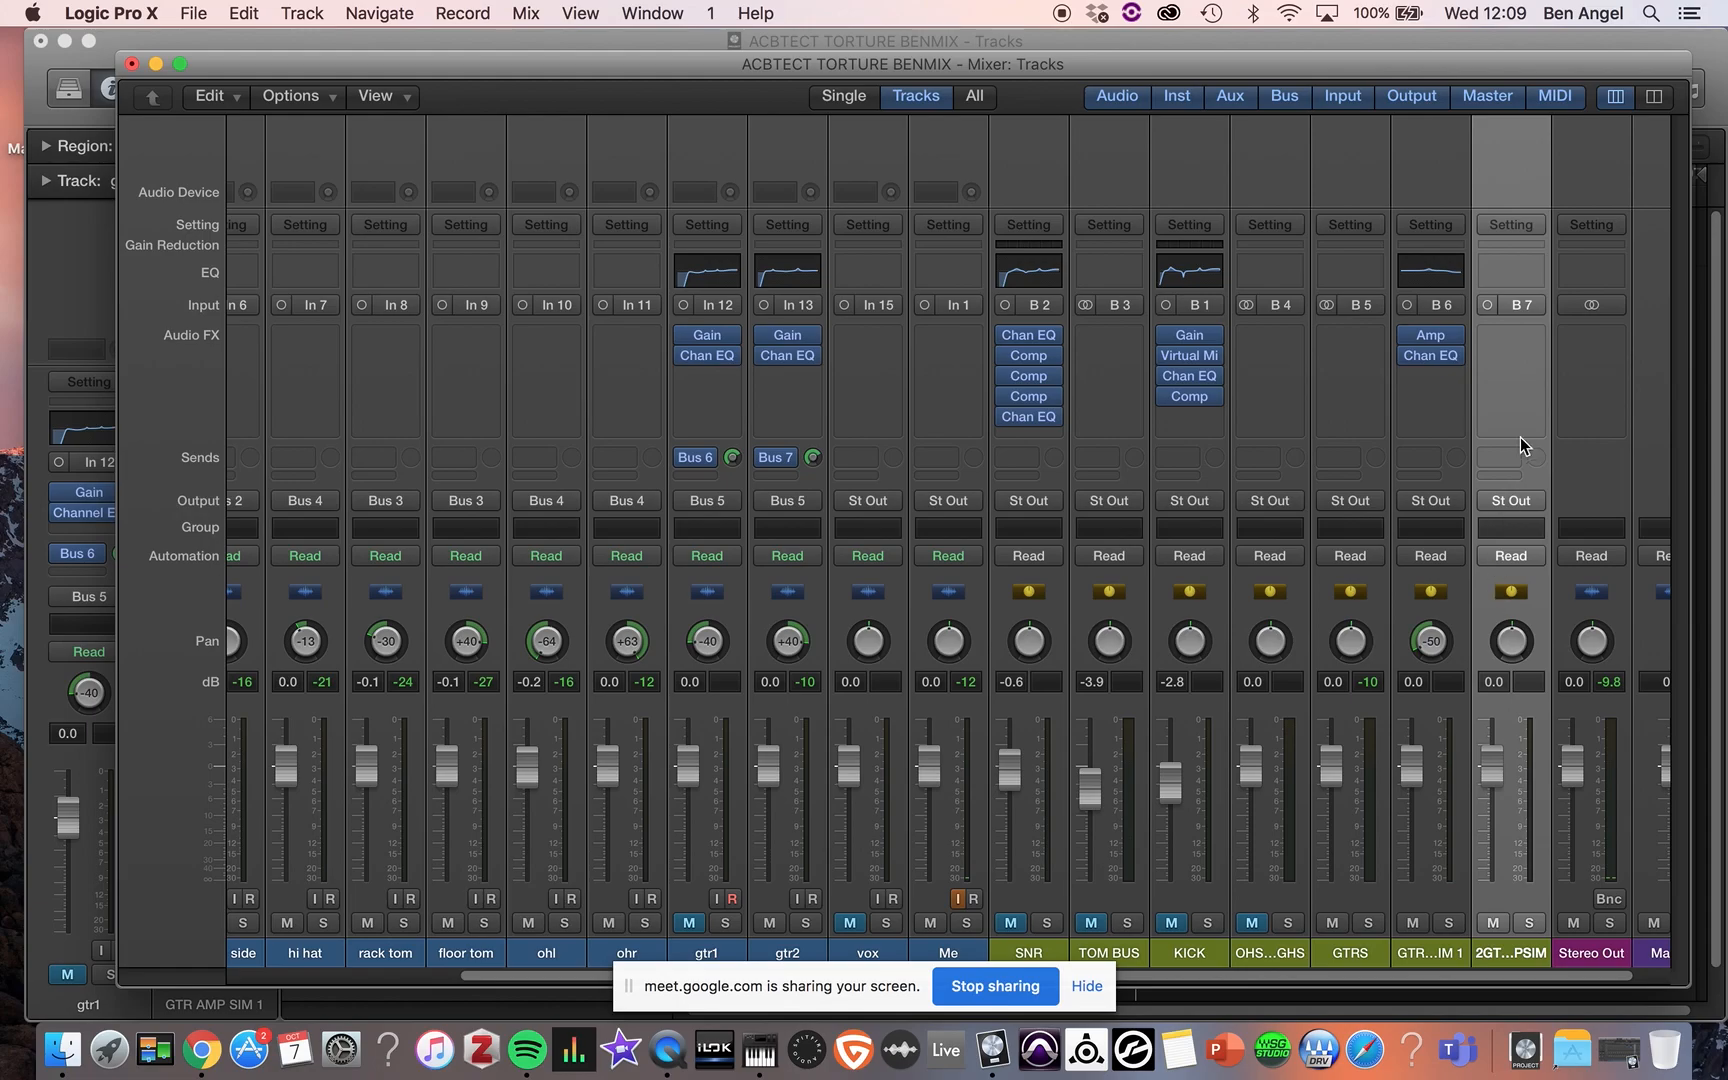
- Insert a mono Amp Designer on the 2GTRAMPSIM channel
{"action": "left_click", "coordinate": [1504, 338]}
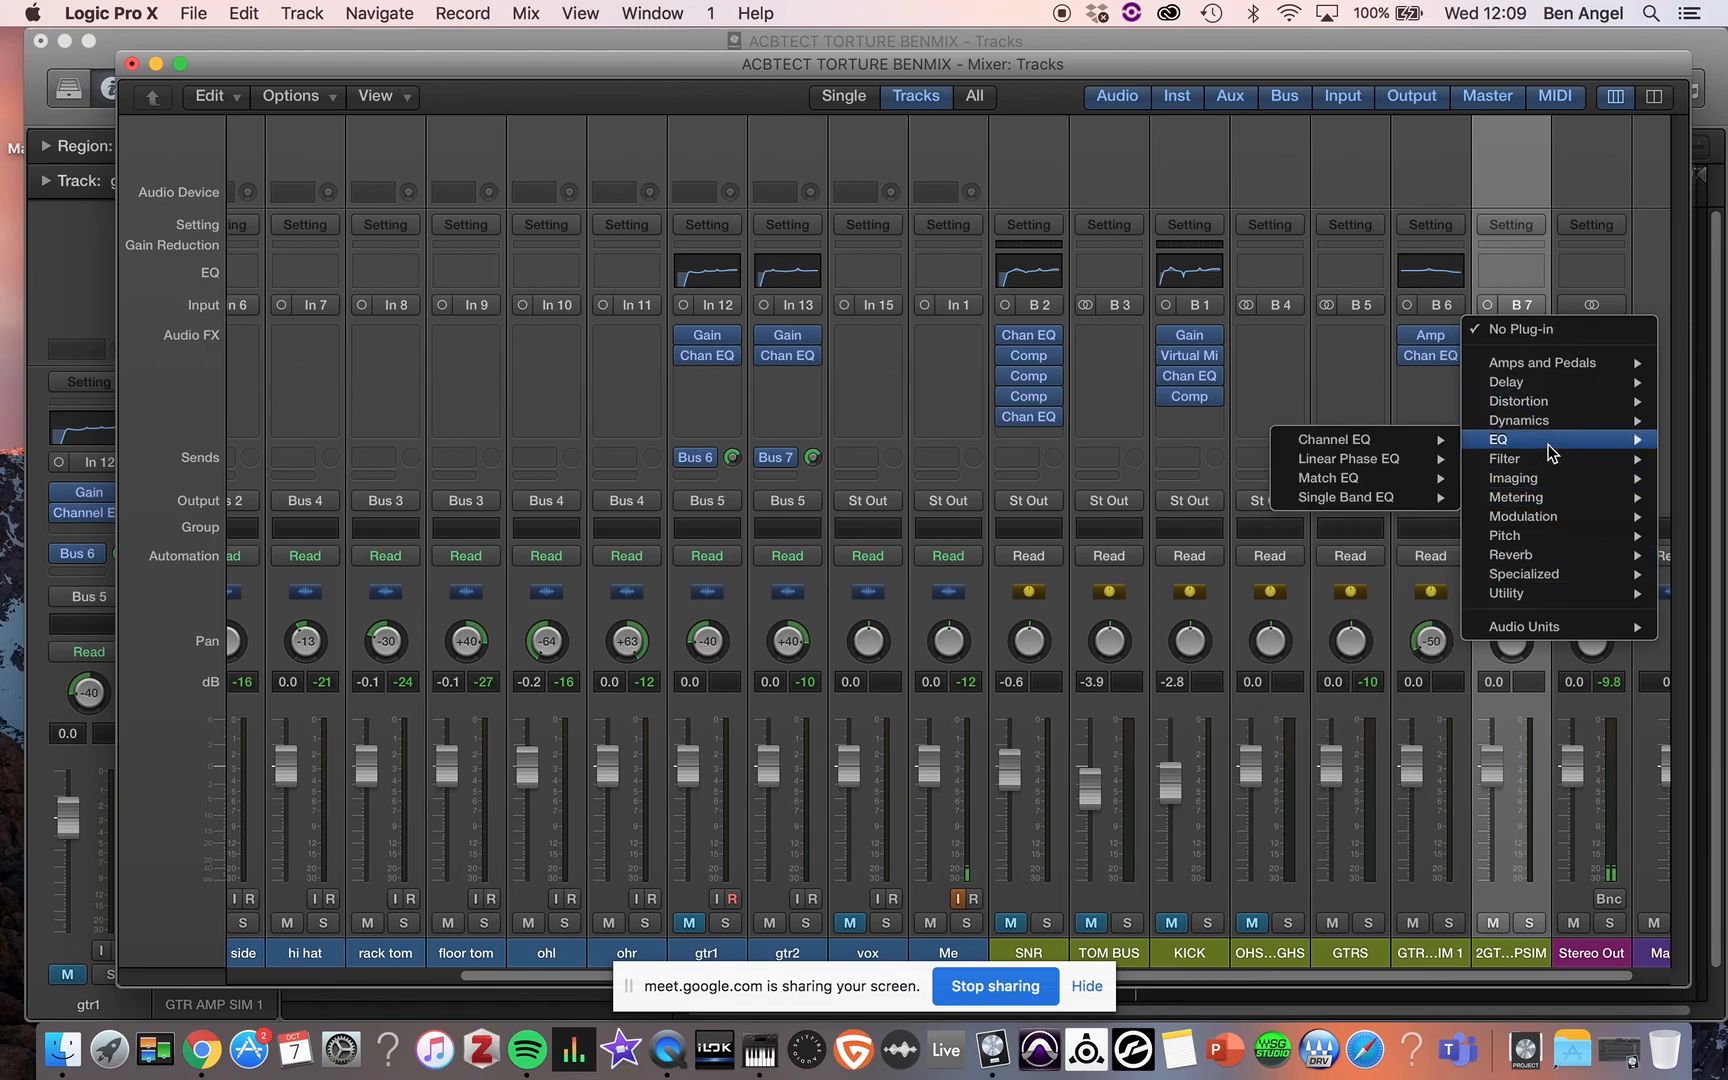
{"action": "mouse_move", "coordinate": [1555, 364]}
{"action": "mouse_move", "coordinate": [1345, 373]}
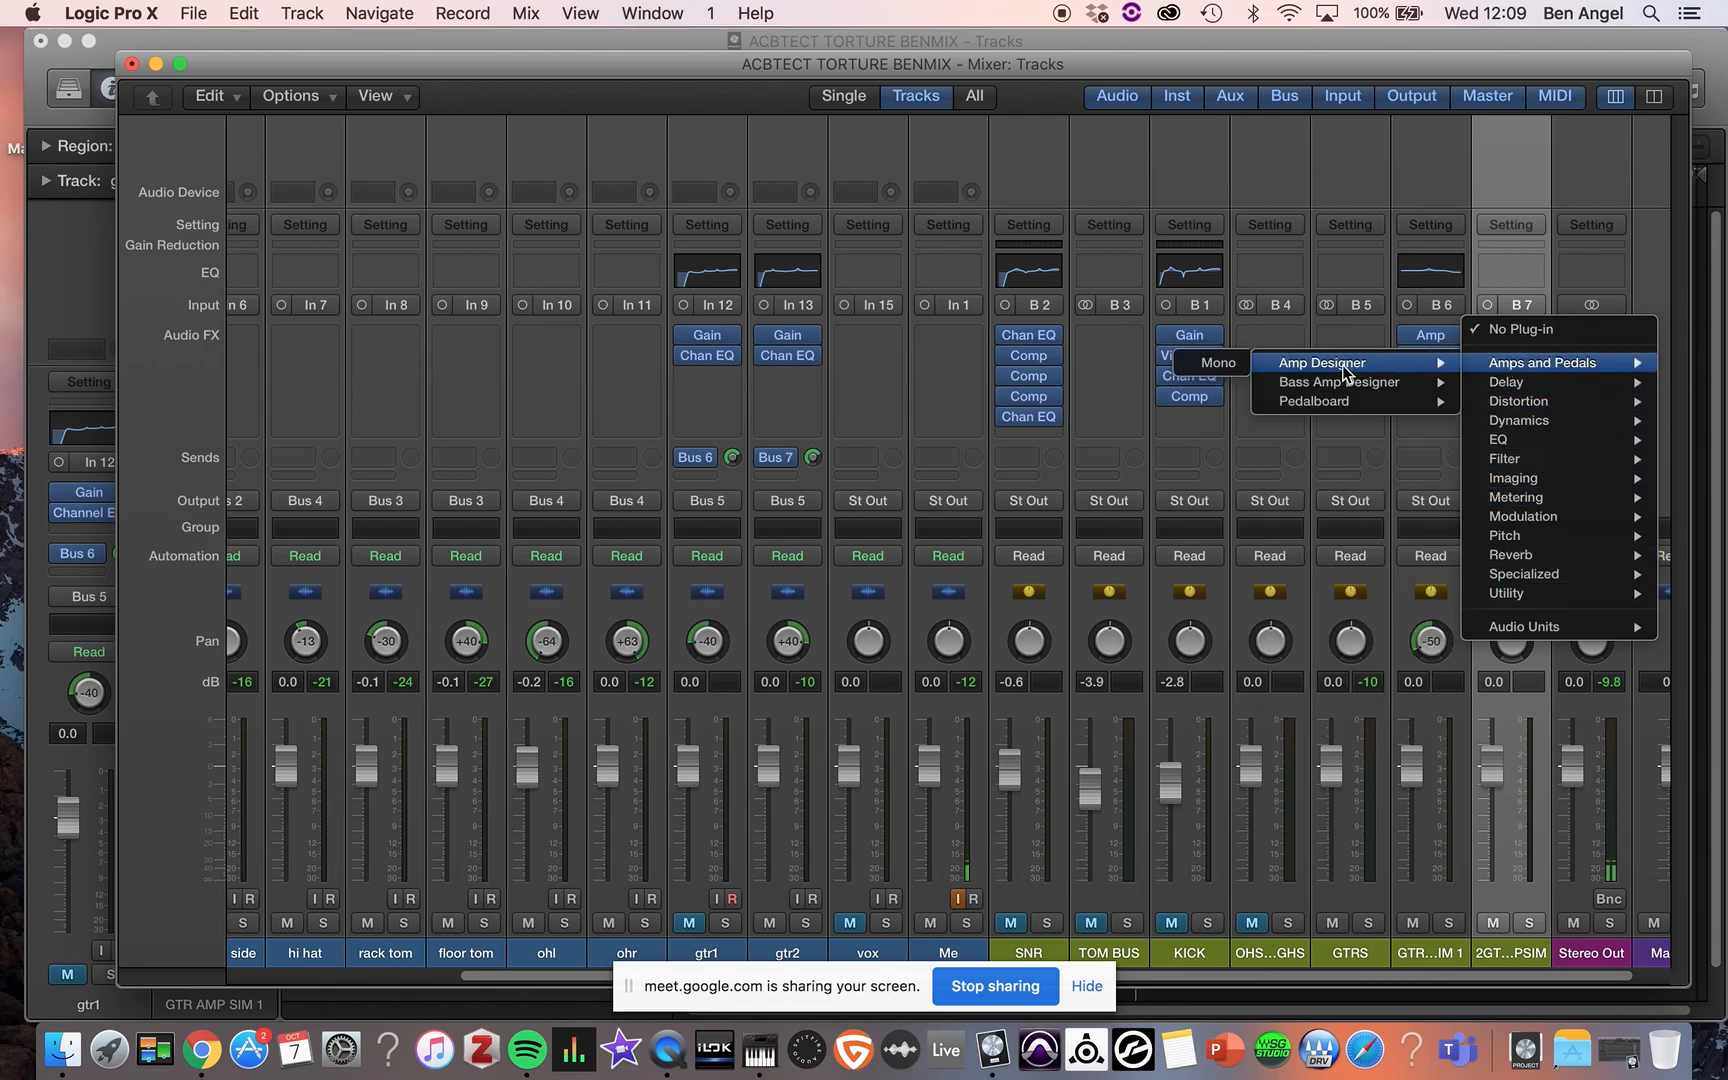
{"action": "left_click", "coordinate": [1219, 363]}
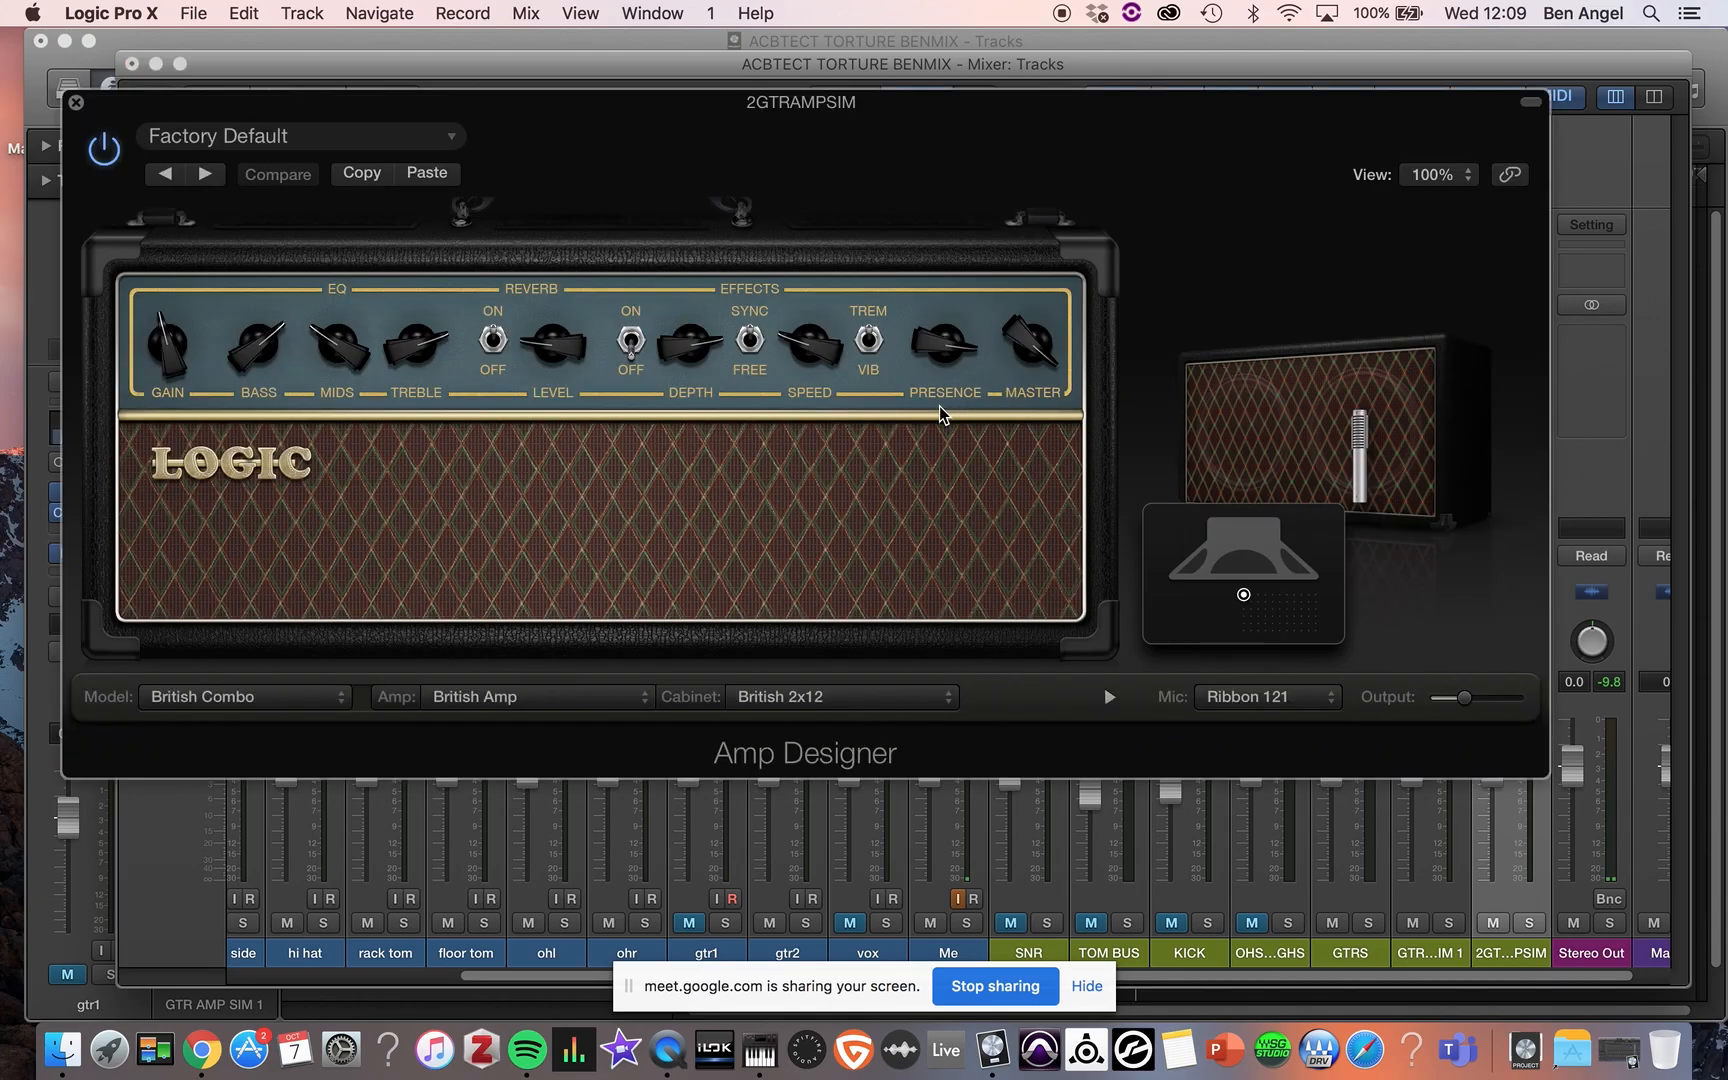
- Load the Awesome Tweed preset in 2GTRAMPSIM's Amp Designer, raise its treble and close the plug-in
{"action": "left_click", "coordinate": [368, 144]}
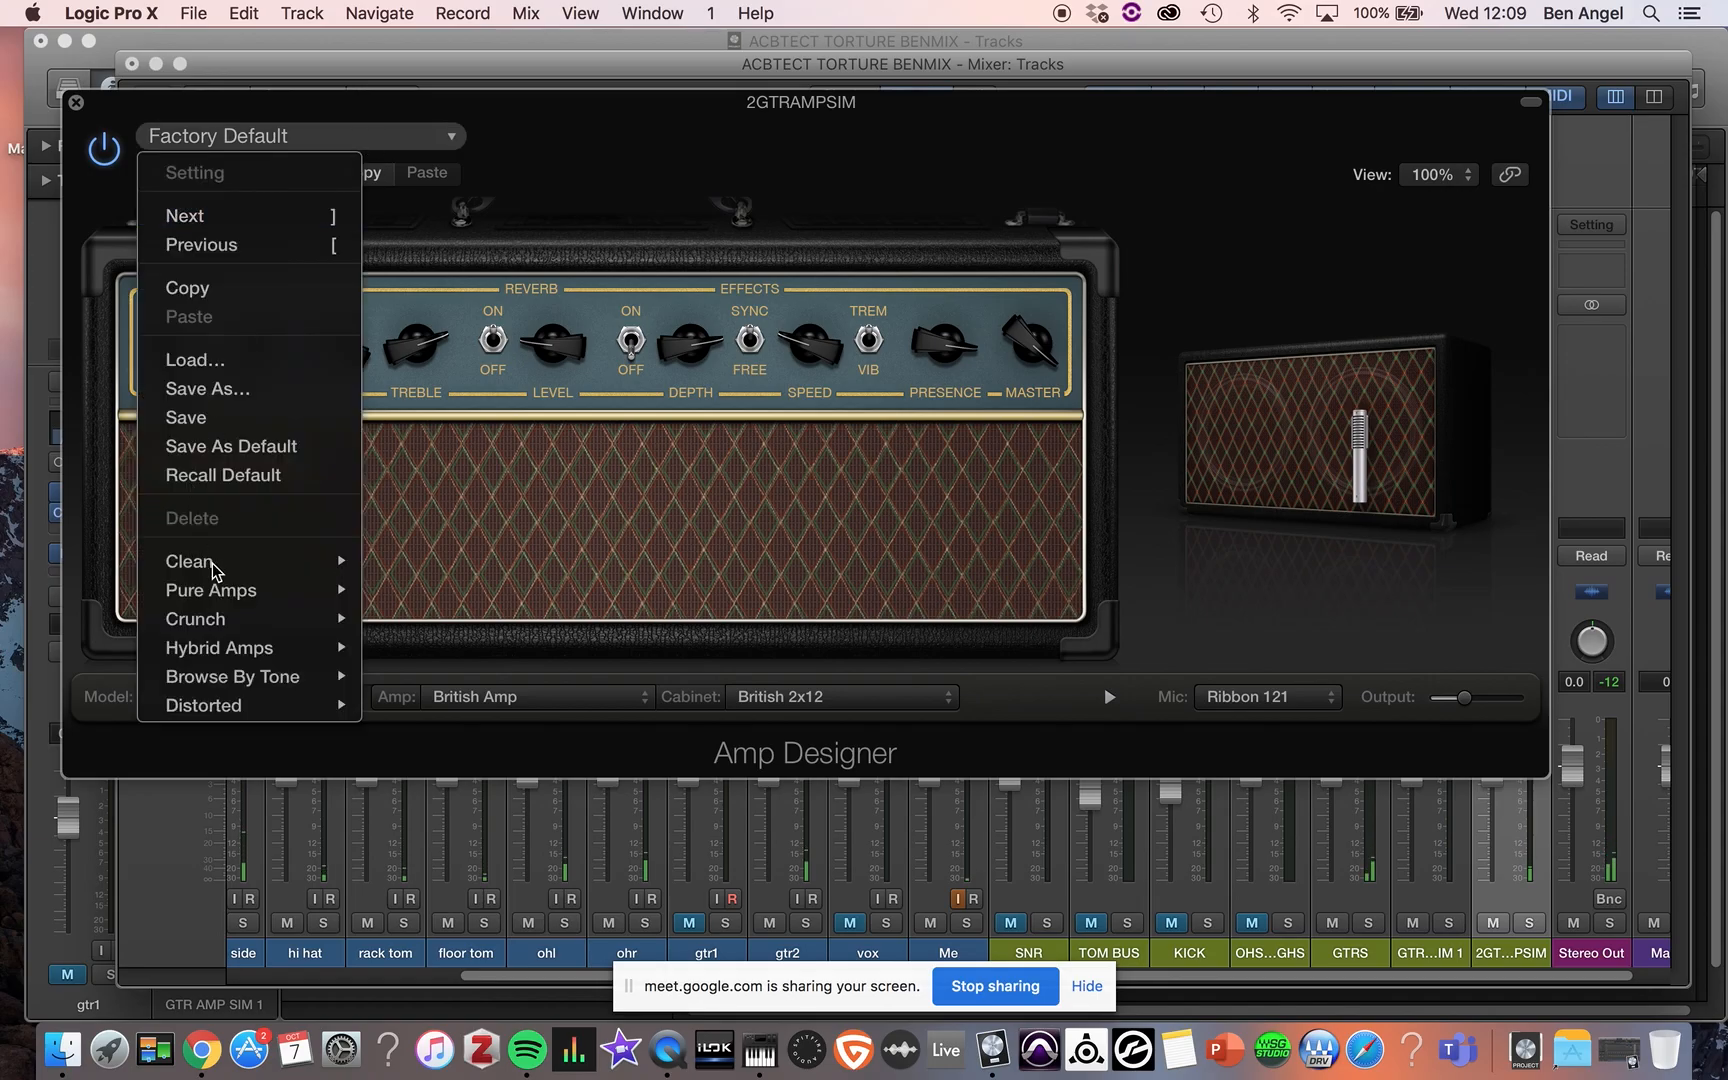
{"action": "mouse_move", "coordinate": [213, 568]}
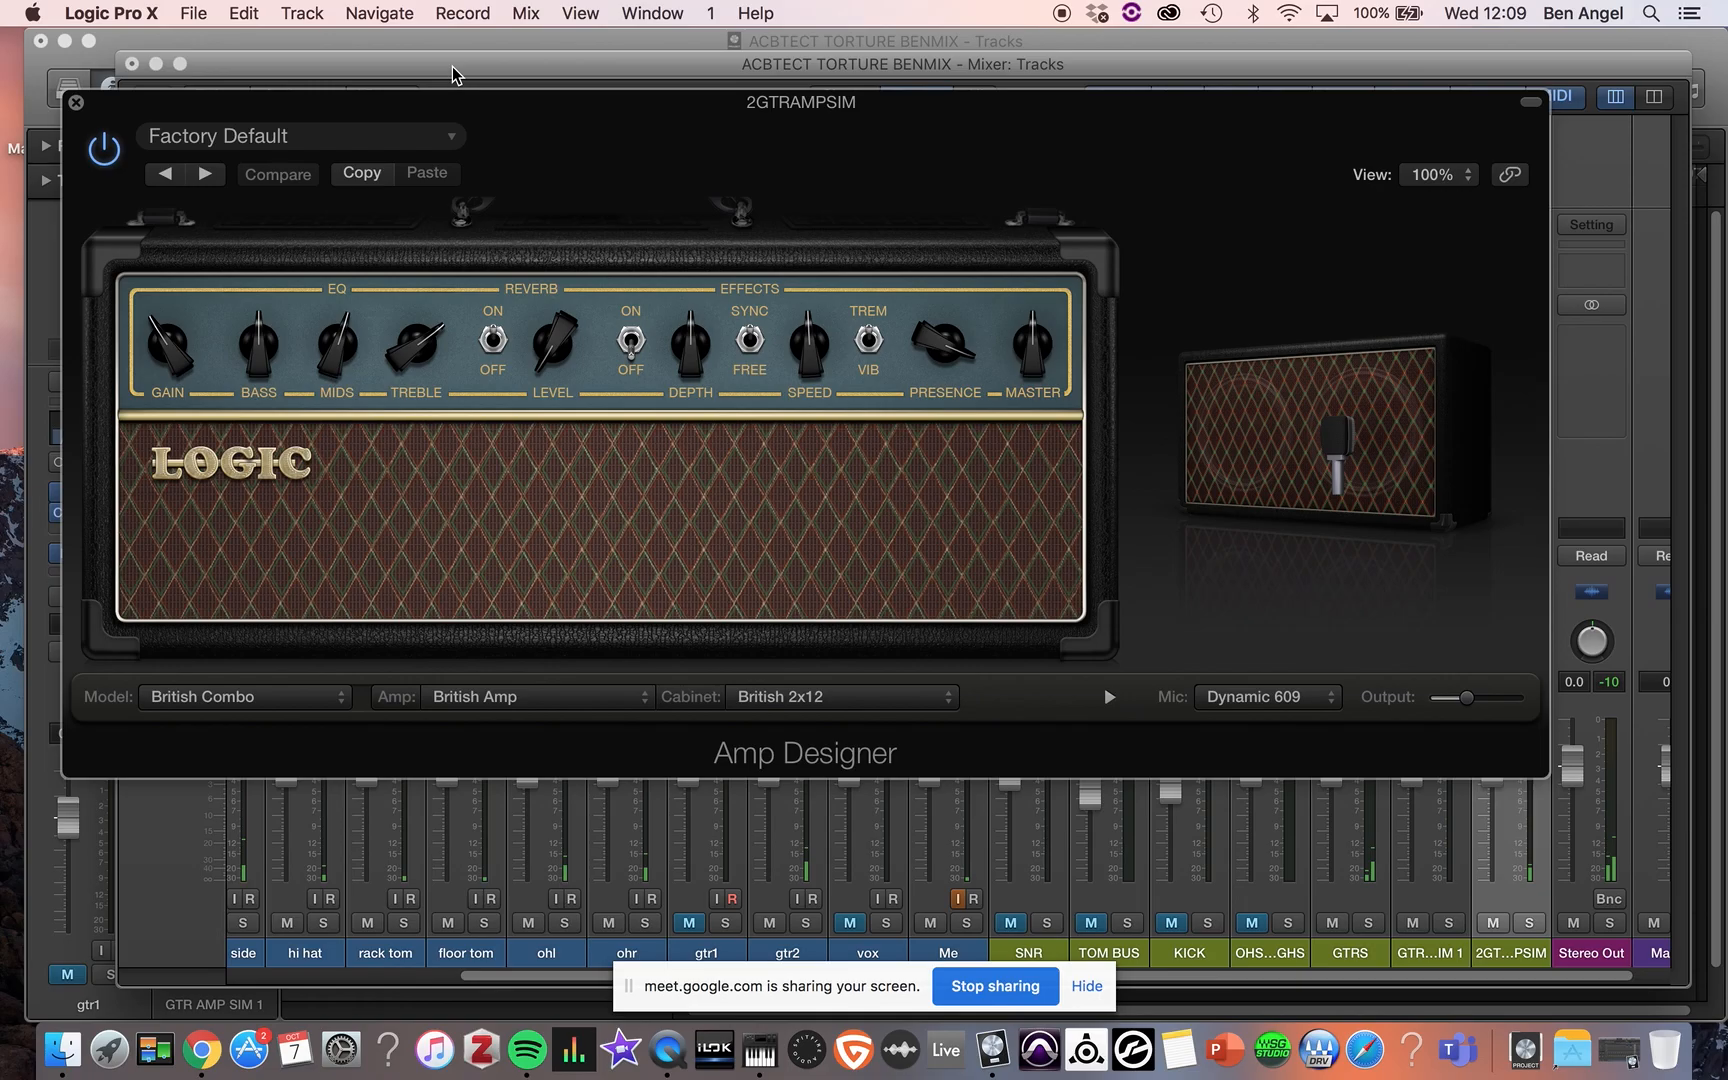
{"action": "left_click_drag", "start_coordinate": [404, 355], "coordinate": [265, 312]}
{"action": "left_click_drag", "start_coordinate": [418, 347], "coordinate": [418, 332]}
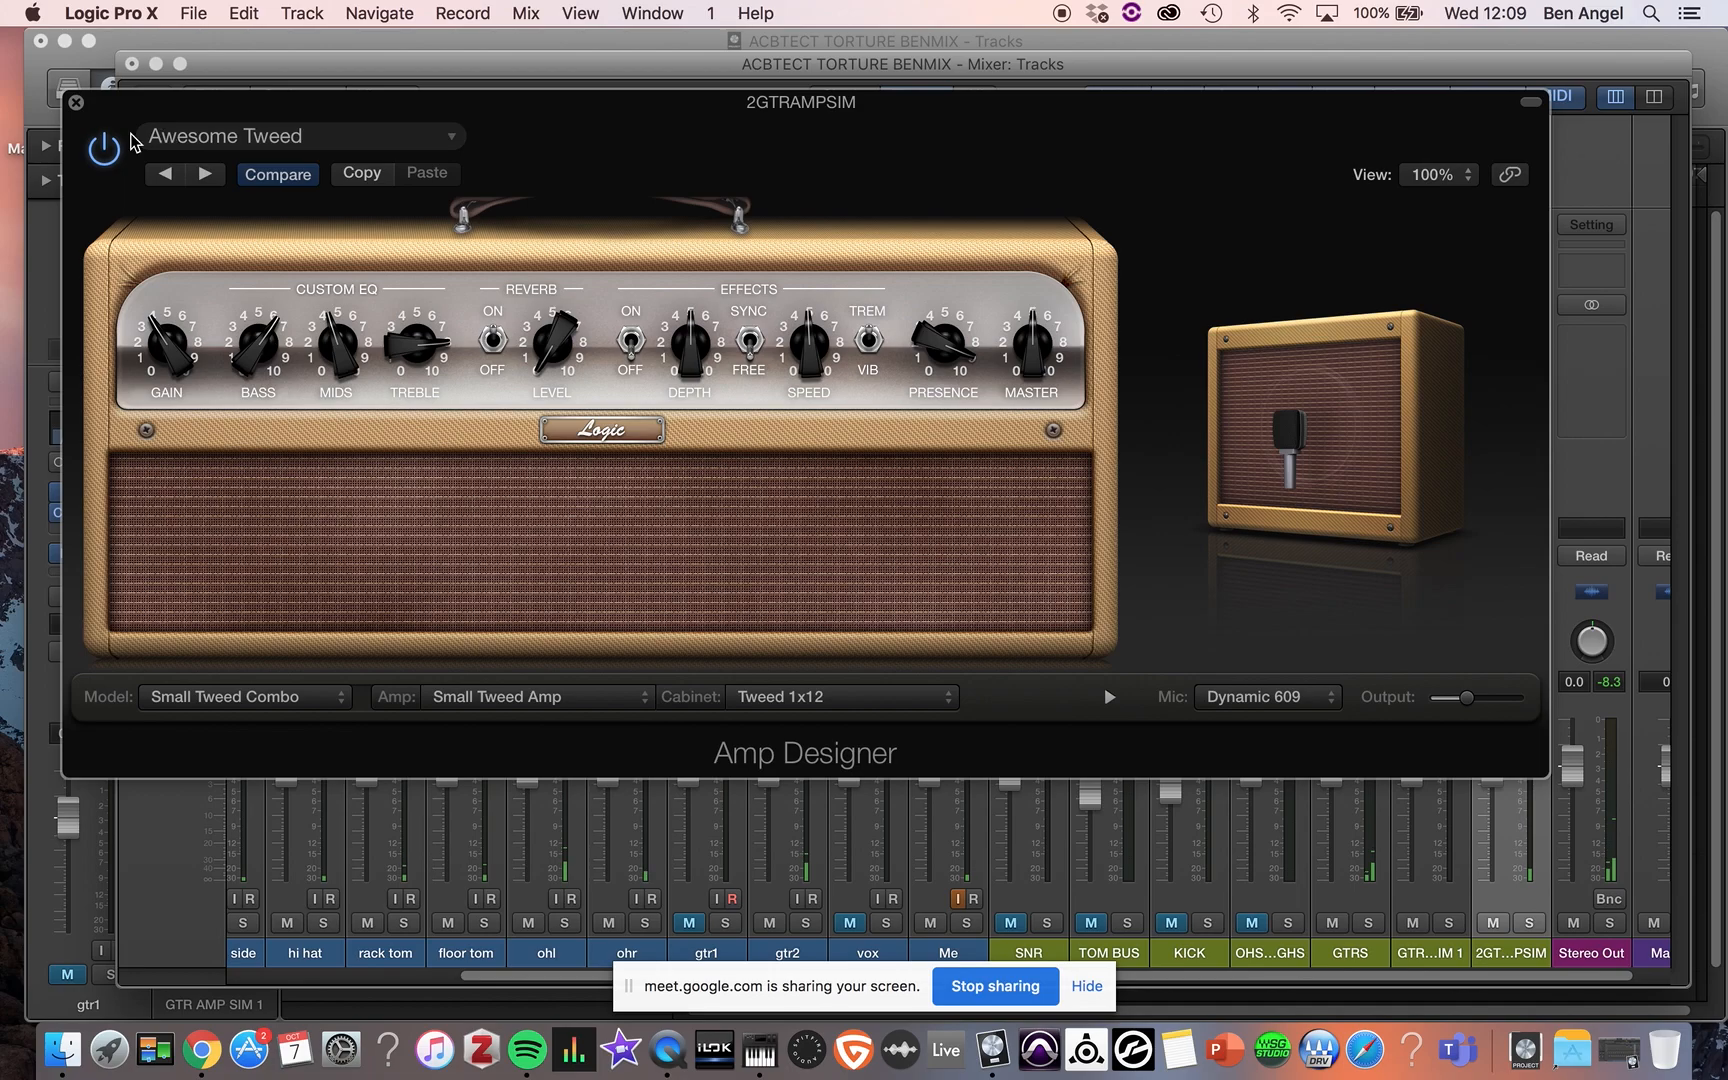
{"action": "left_click", "coordinate": [76, 101]}
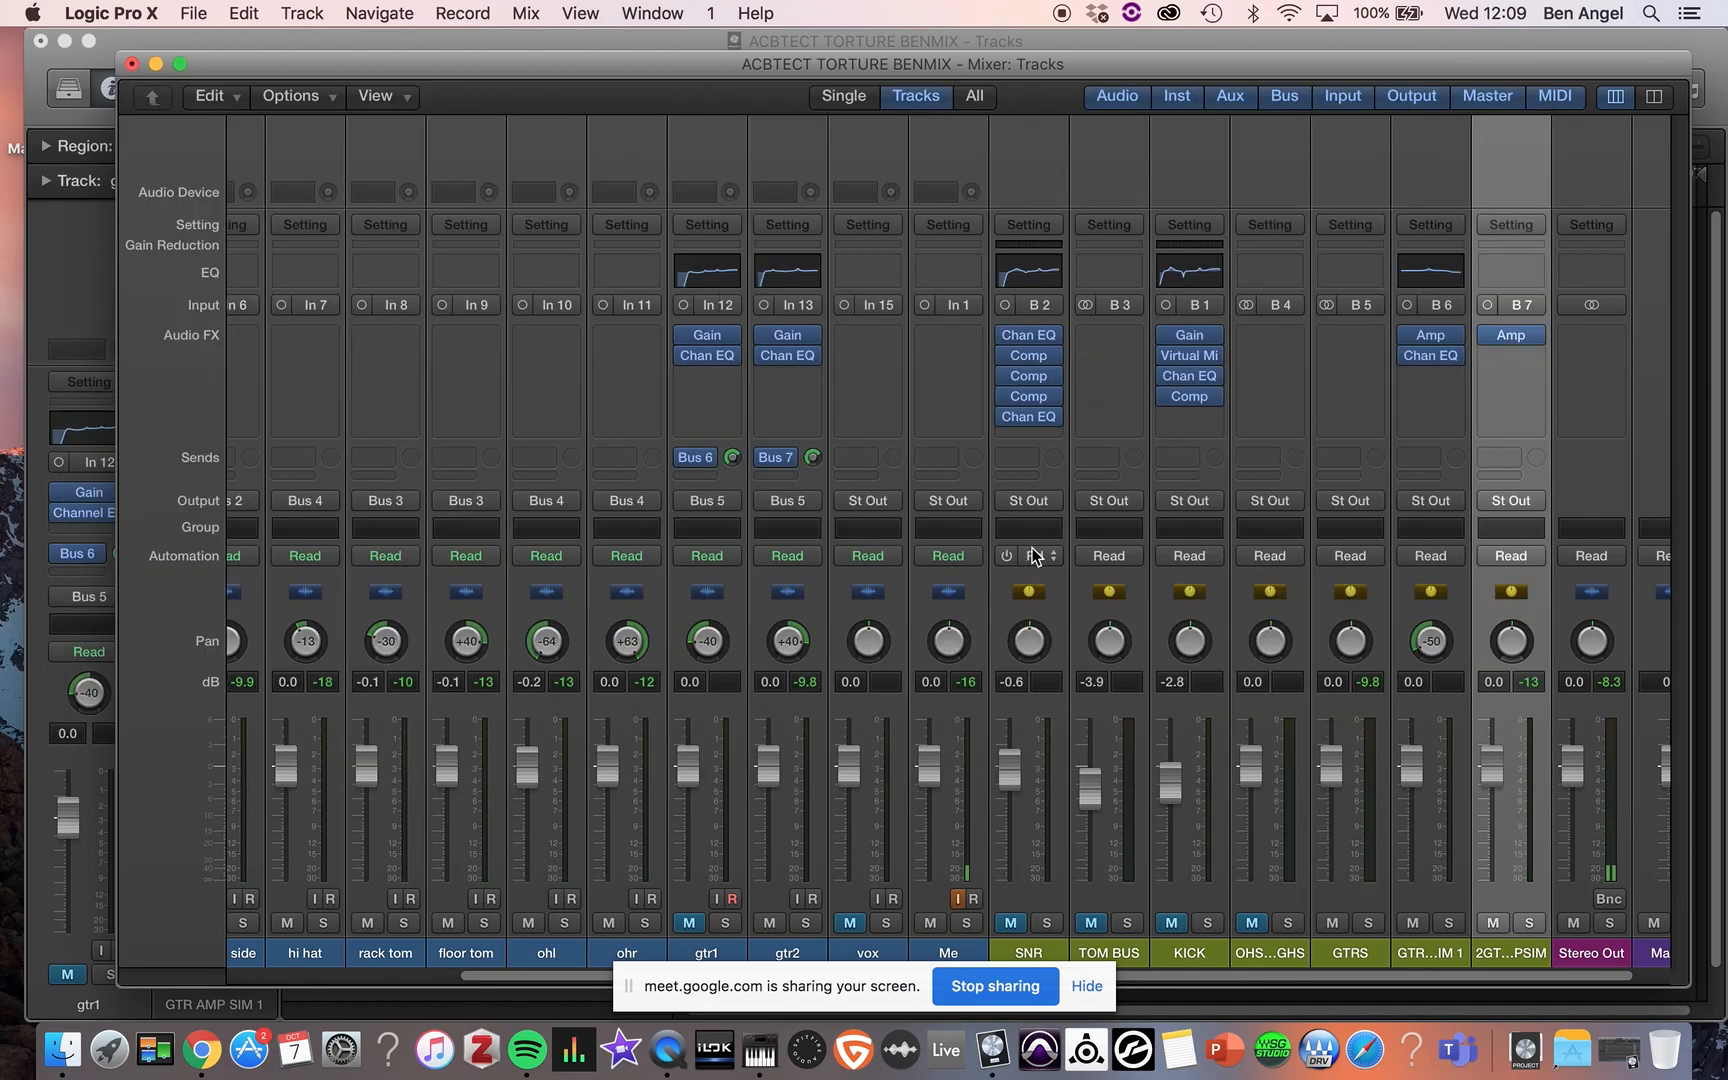
- Pan 2GTRAMPSIM to +49 and insert a Space Designer reverb after its amp
{"action": "left_click_drag", "start_coordinate": [1511, 641], "coordinate": [1511, 603]}
{"action": "left_click", "coordinate": [1526, 358]}
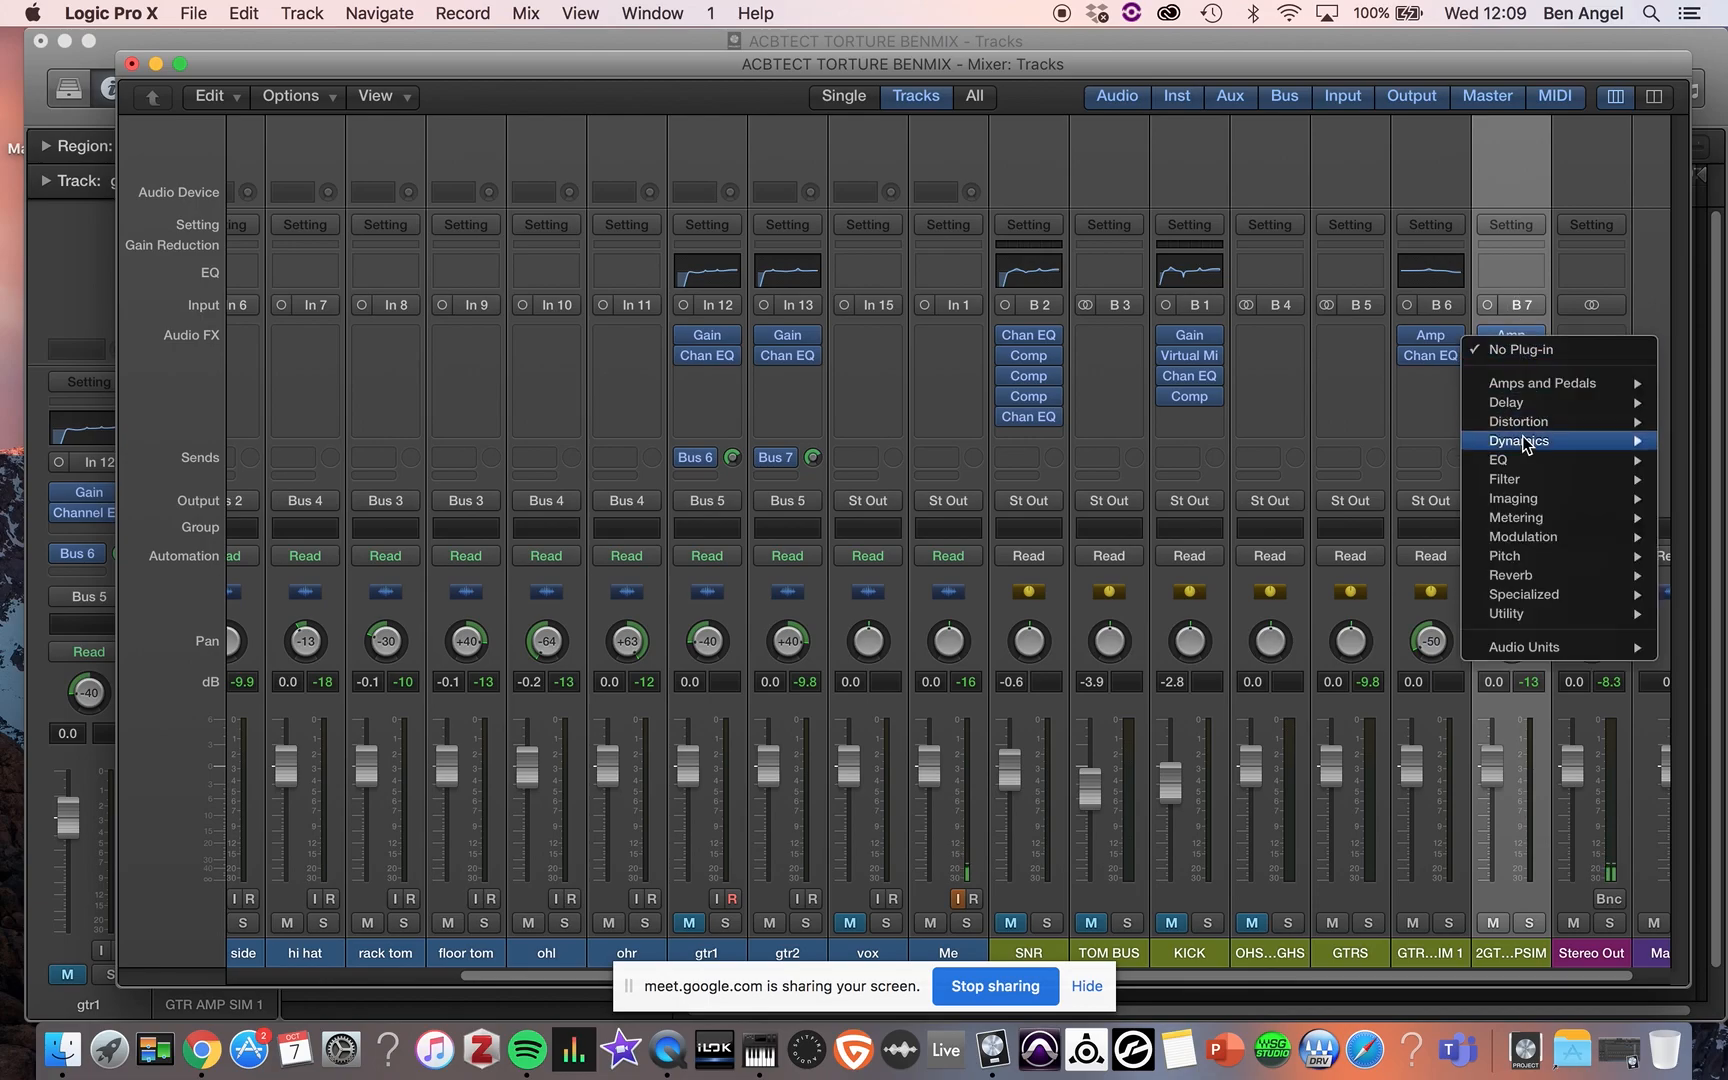
{"action": "mouse_move", "coordinate": [1512, 576]}
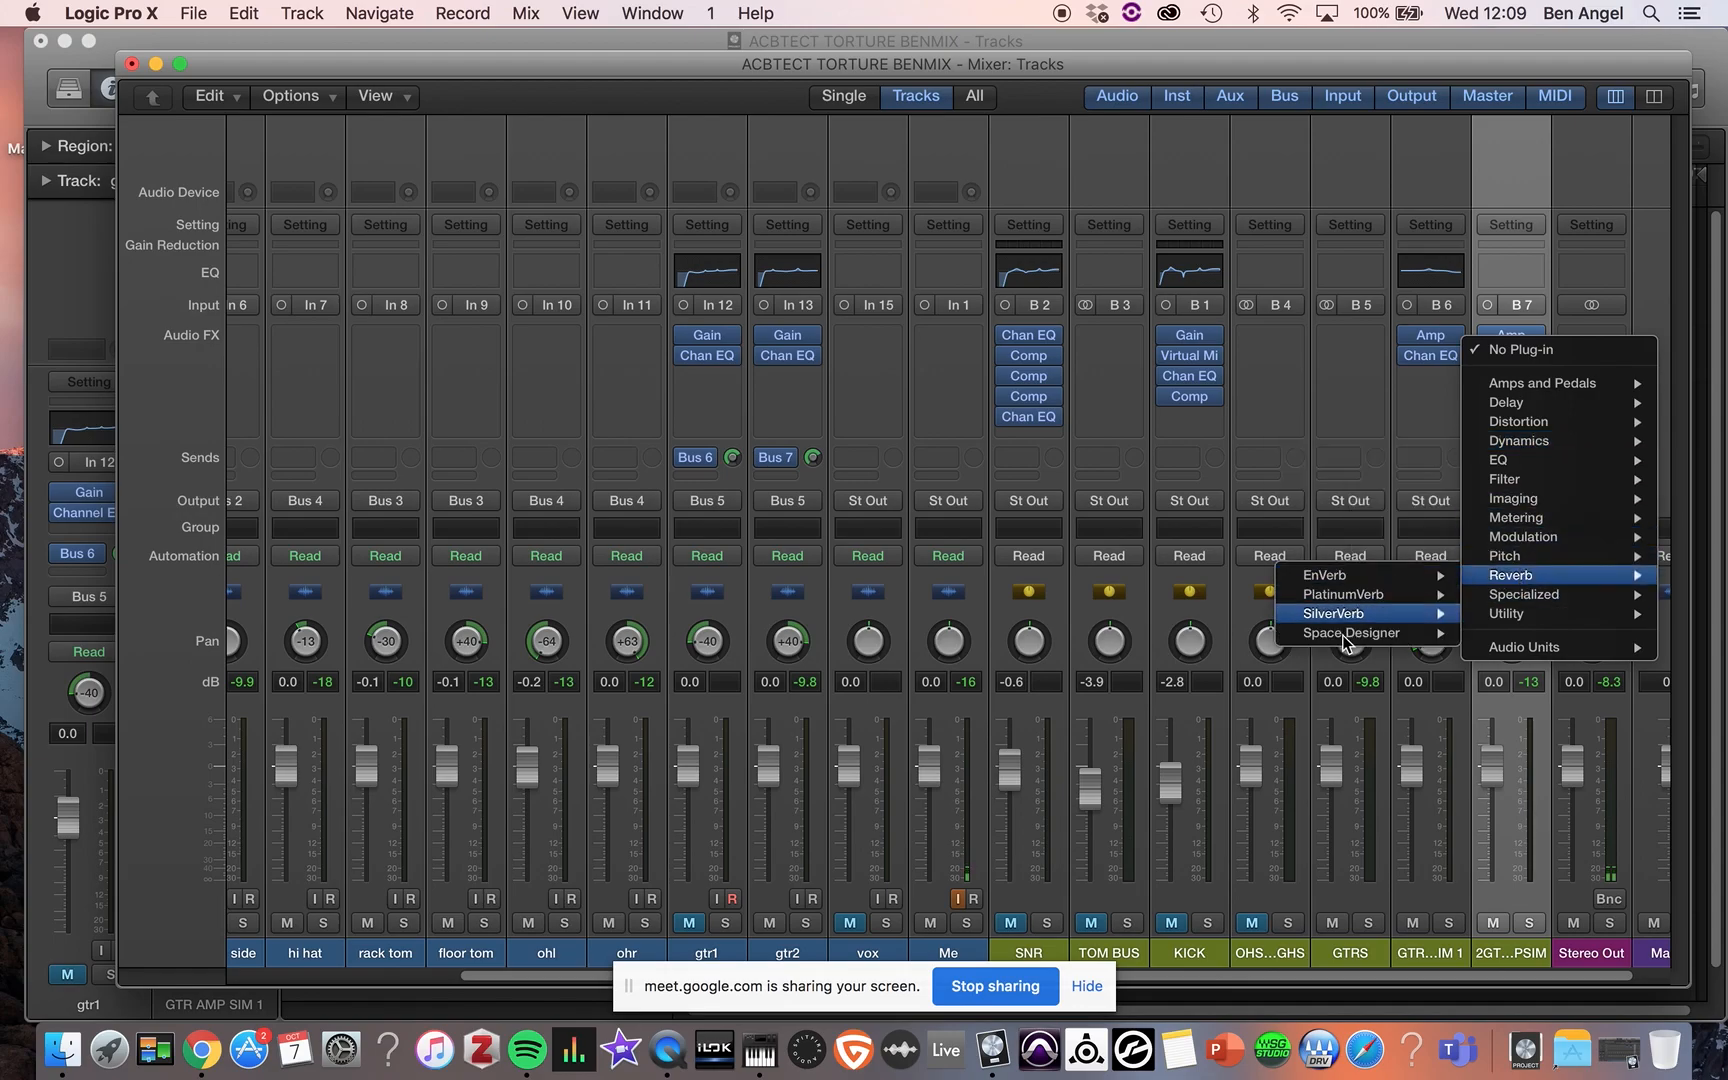
{"action": "mouse_move", "coordinate": [1350, 633]}
{"action": "left_click", "coordinate": [1195, 634]}
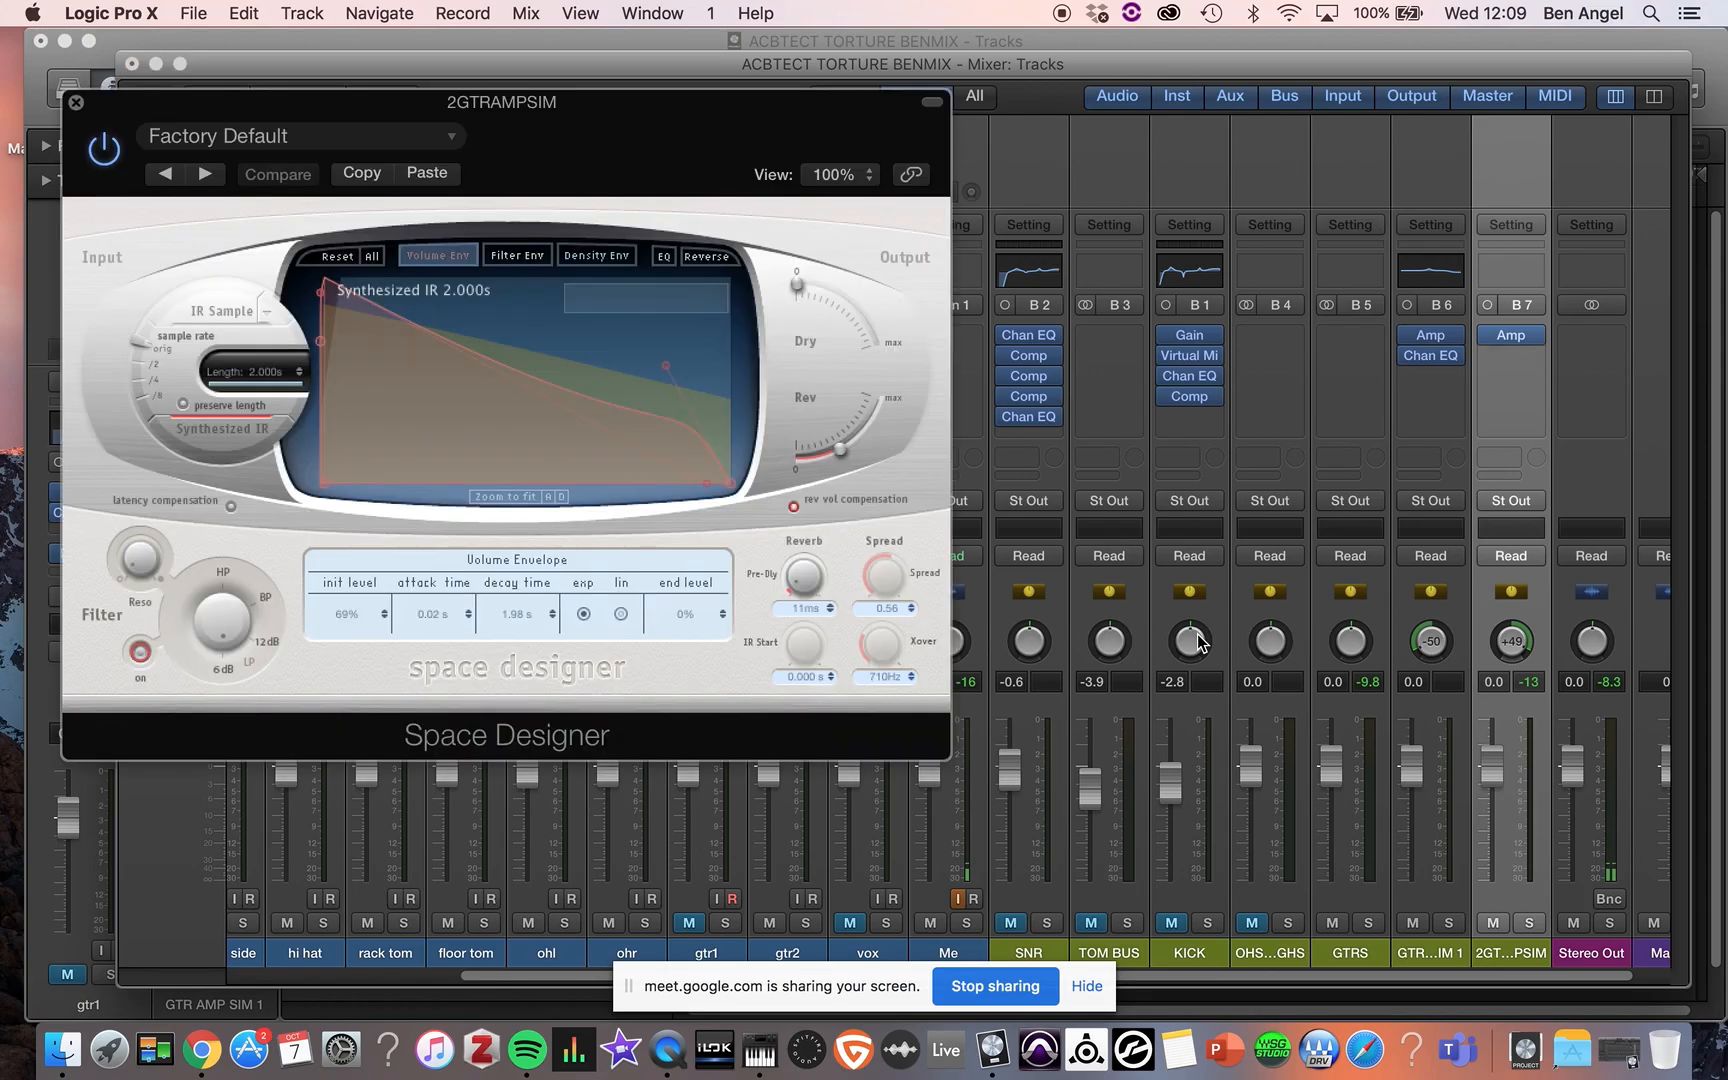
- Load the 01.3s Choir Hall preset from the large hall spaces in 2GTRAMPSIM's Space Designer
{"action": "left_click", "coordinate": [321, 139]}
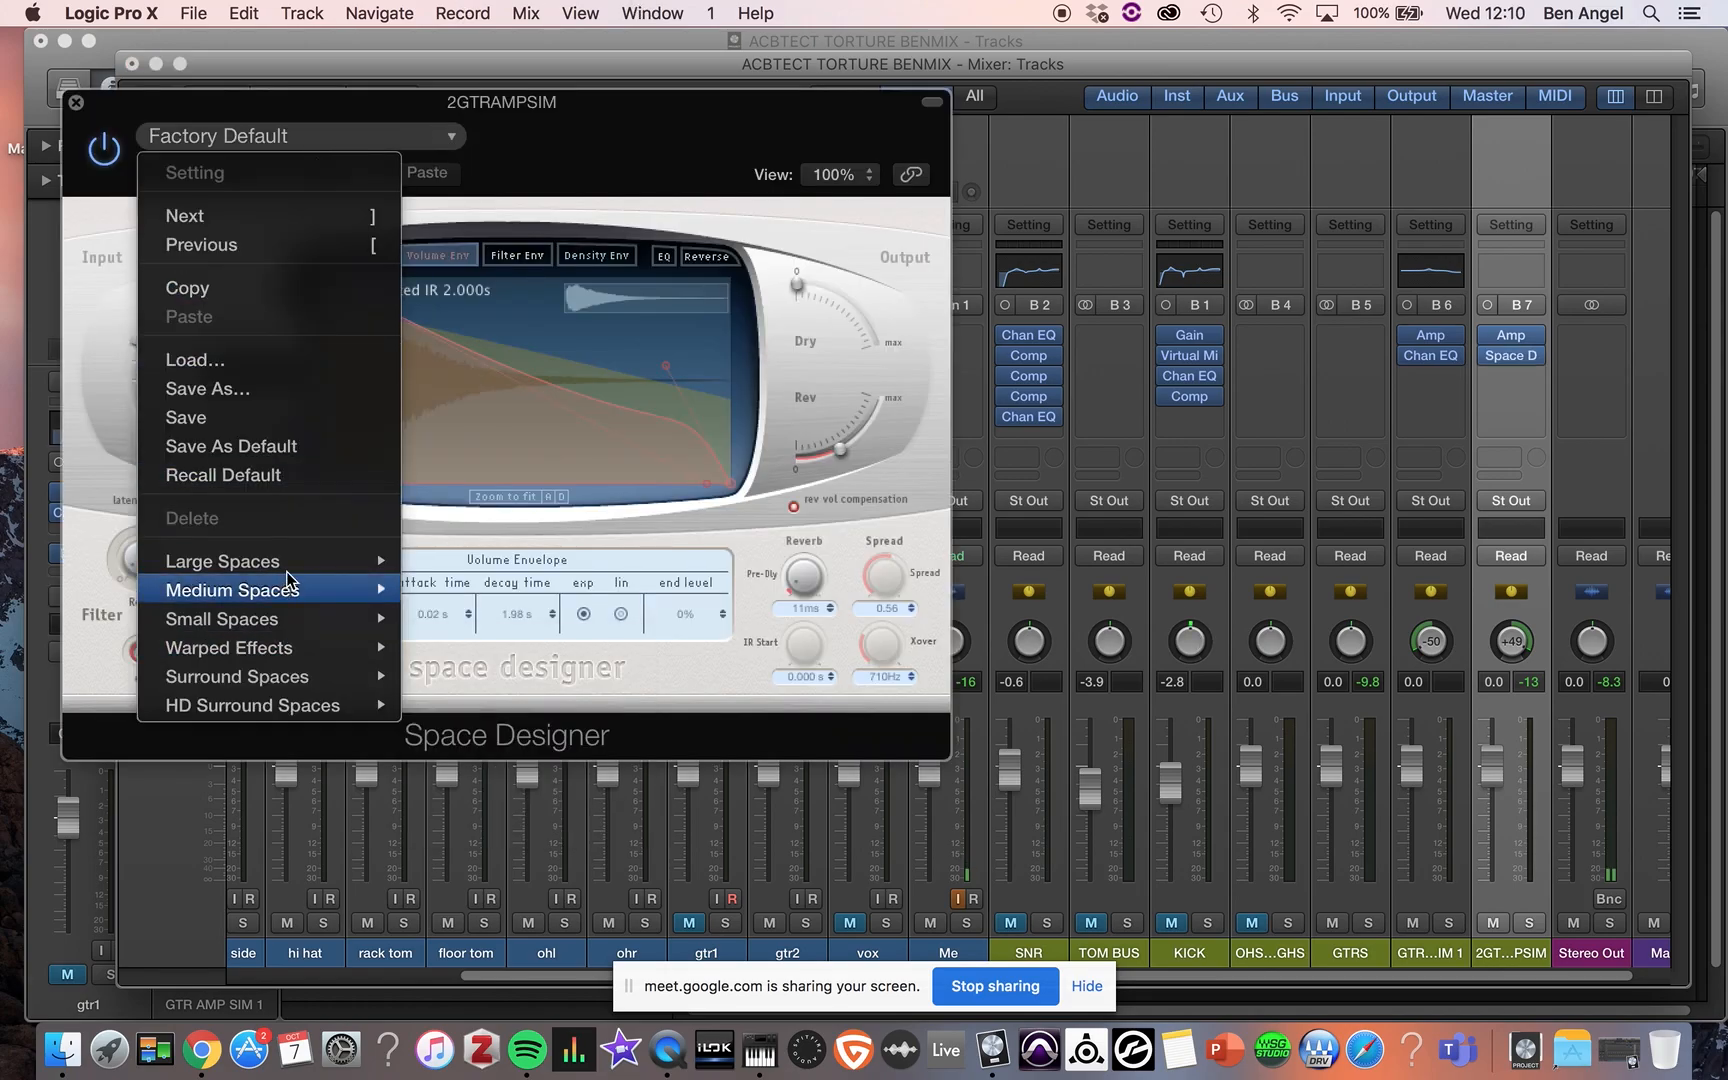
{"action": "mouse_move", "coordinate": [289, 578]}
{"action": "mouse_move", "coordinate": [532, 588]}
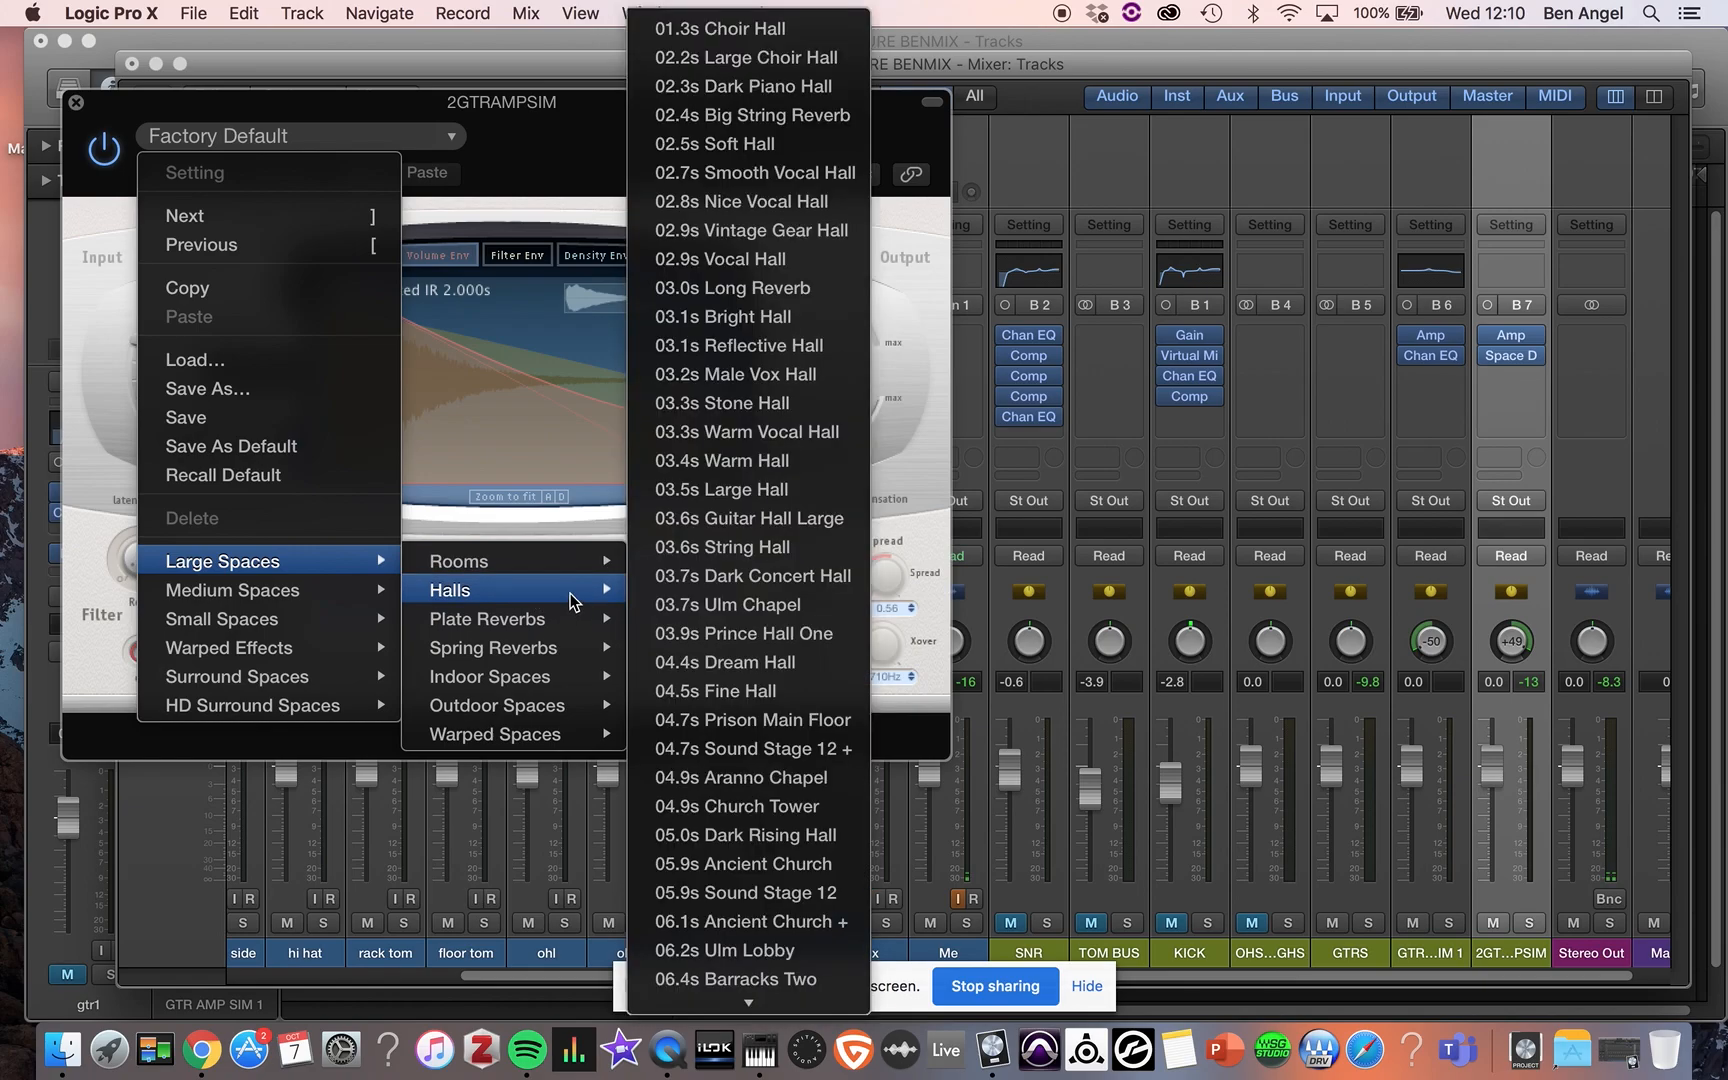
{"action": "left_click", "coordinate": [735, 36]}
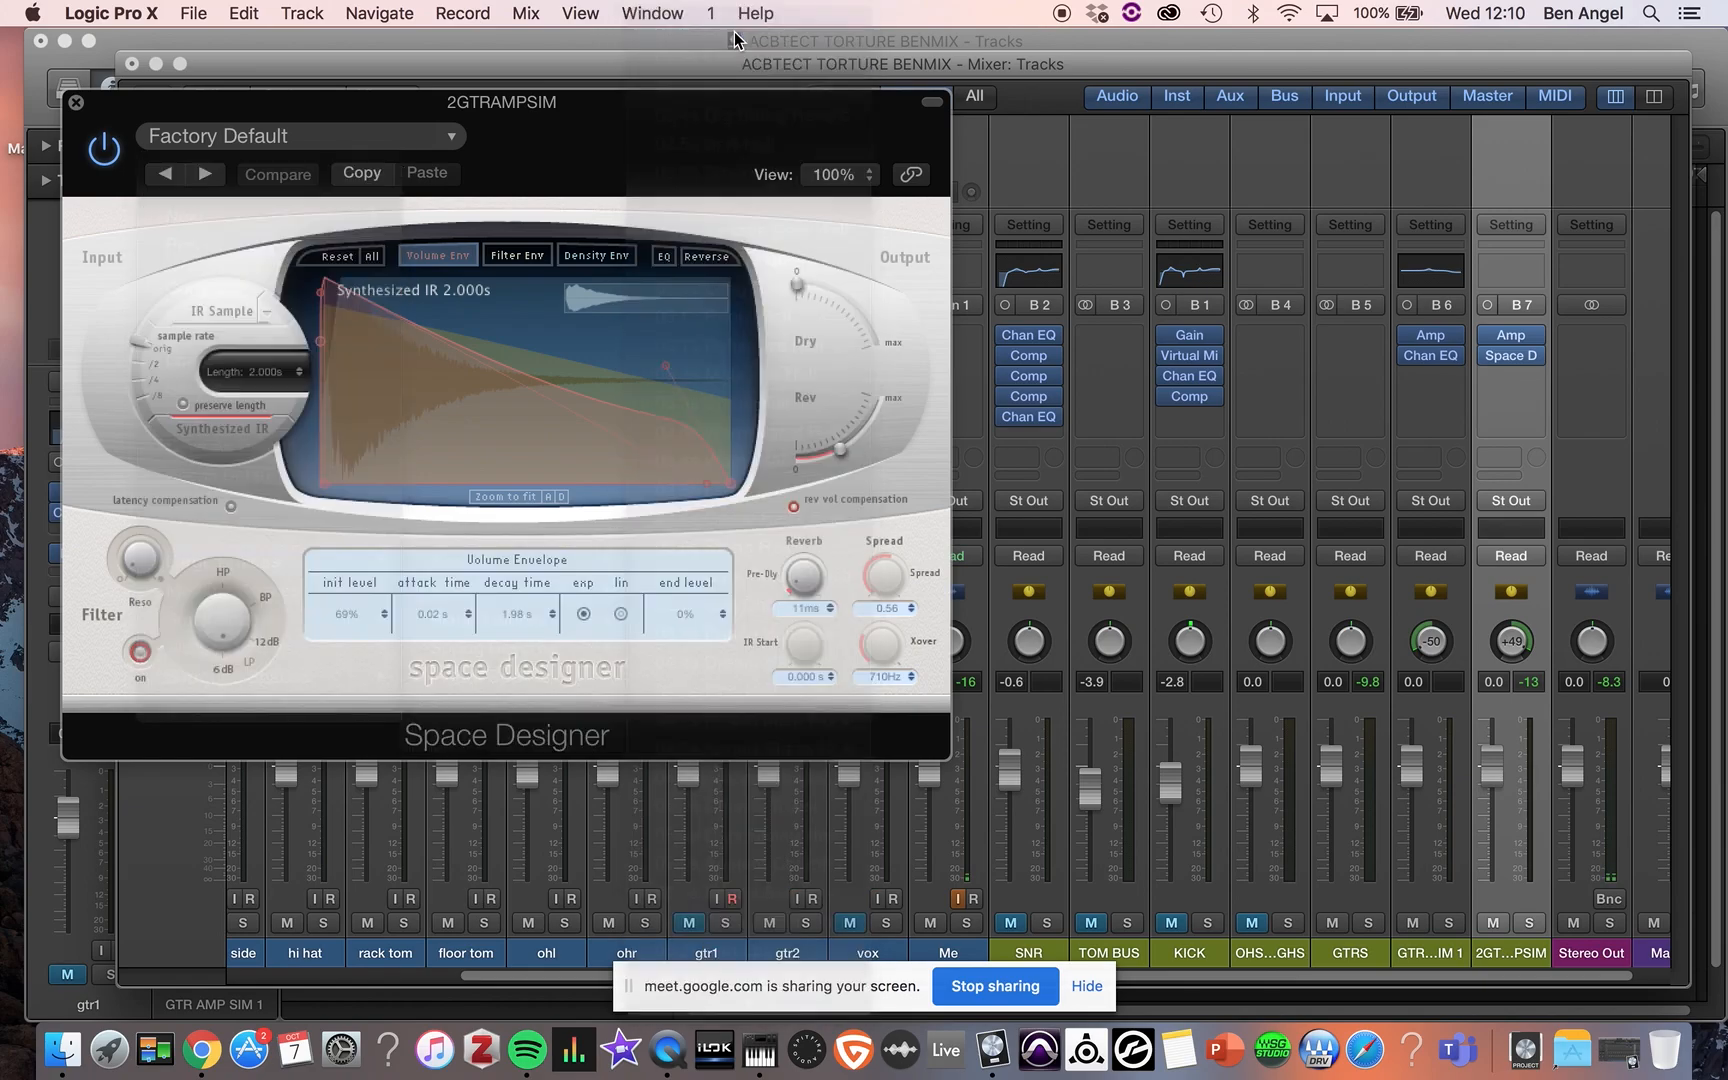
- Raise the Space Designer's dry level to about -6 dB, adjust its reverb level and compare the sound with the plug-in bypassed
{"action": "left_click_drag", "start_coordinate": [799, 284], "coordinate": [860, 327]}
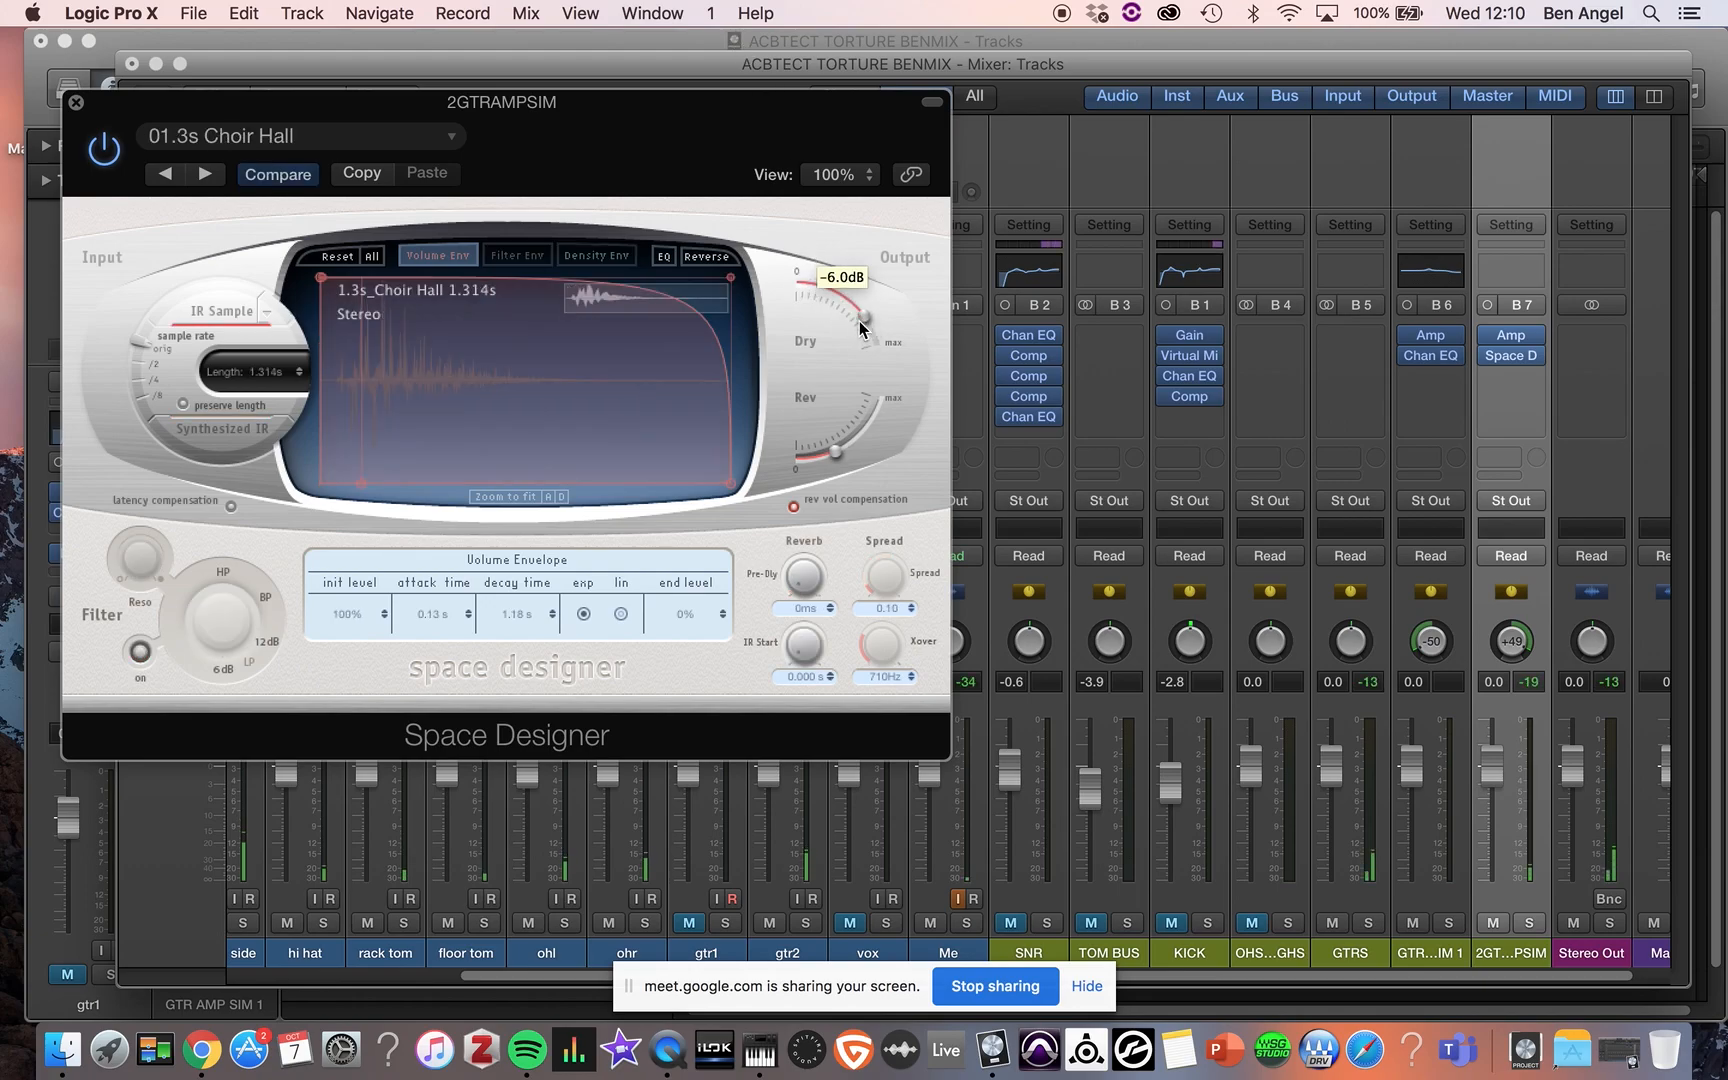
{"action": "mouse_move", "coordinate": [836, 452]}
{"action": "left_mouse_down"}
{"action": "mouse_move", "coordinate": [815, 476]}
{"action": "mouse_move", "coordinate": [832, 444]}
{"action": "left_mouse_up"}
{"action": "left_click", "coordinate": [104, 152]}
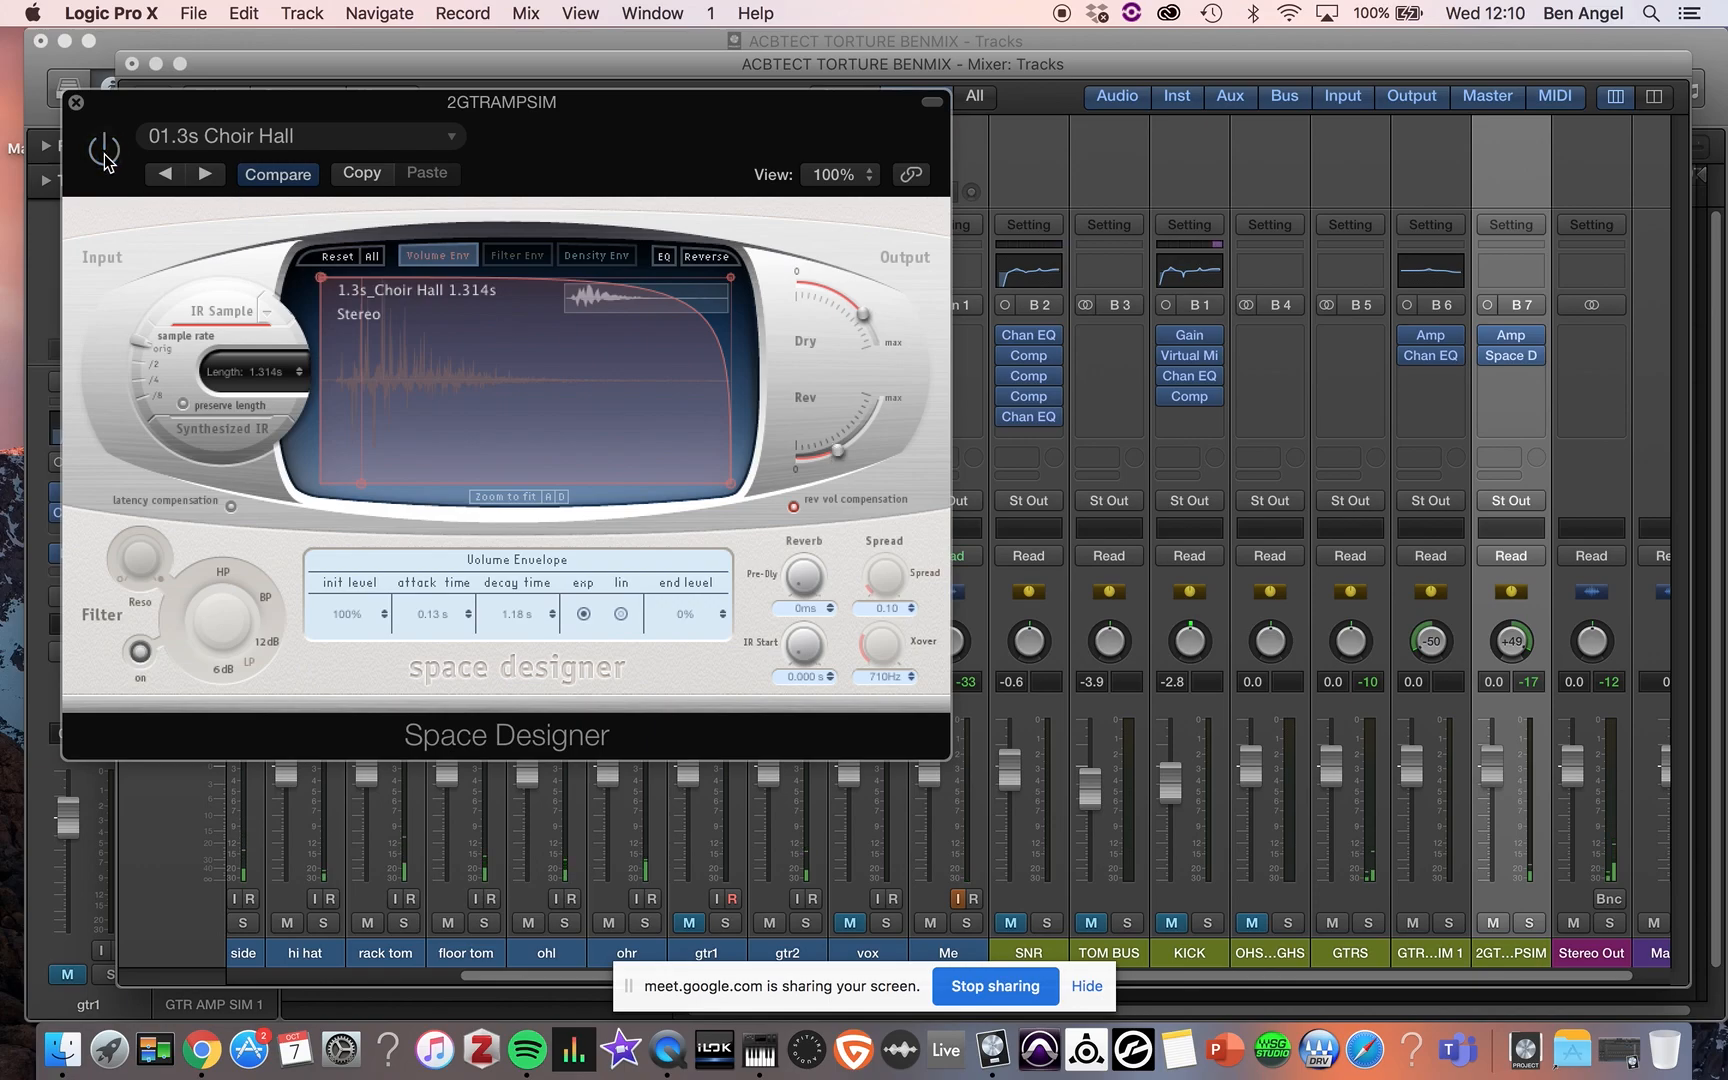
{"action": "left_click", "coordinate": [104, 152]}
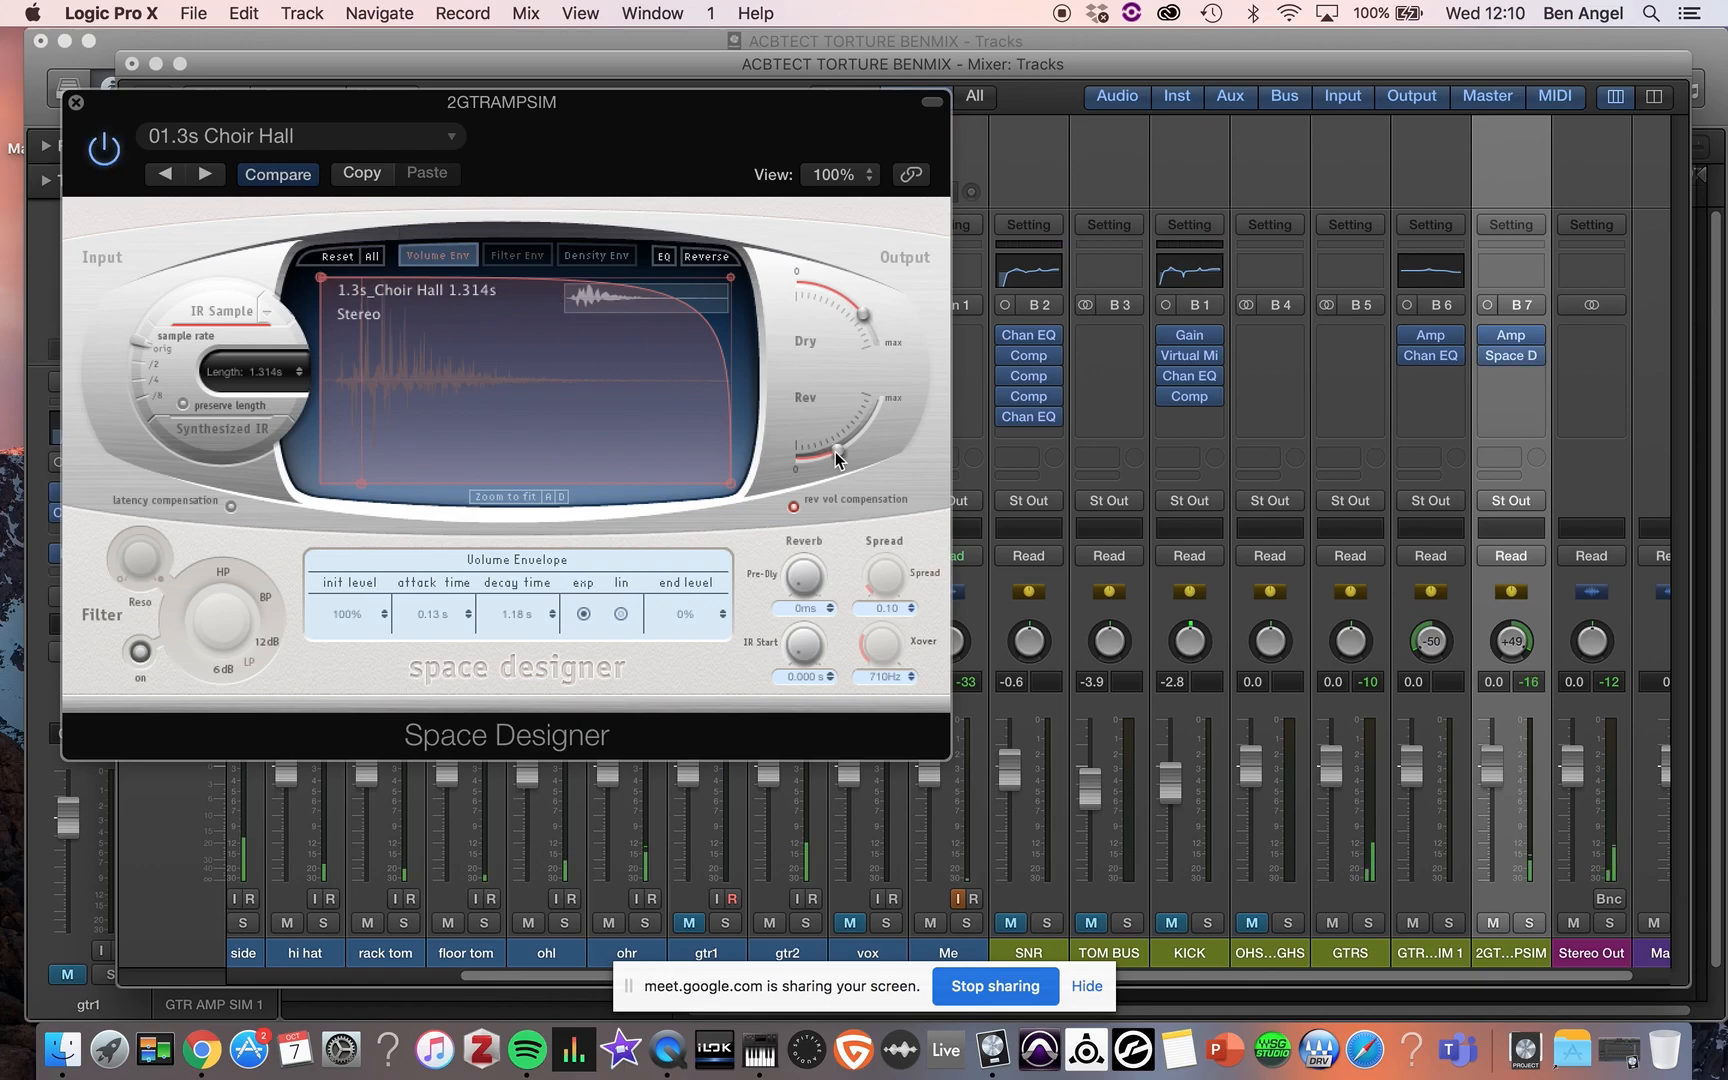
- Raise the Space Designer's dry level slightly further, lower its reverb level a little and close the plug-in
{"action": "mouse_move", "coordinate": [836, 460]}
{"action": "mouse_move", "coordinate": [866, 330]}
{"action": "left_click_drag", "start_coordinate": [864, 325], "coordinate": [868, 334]}
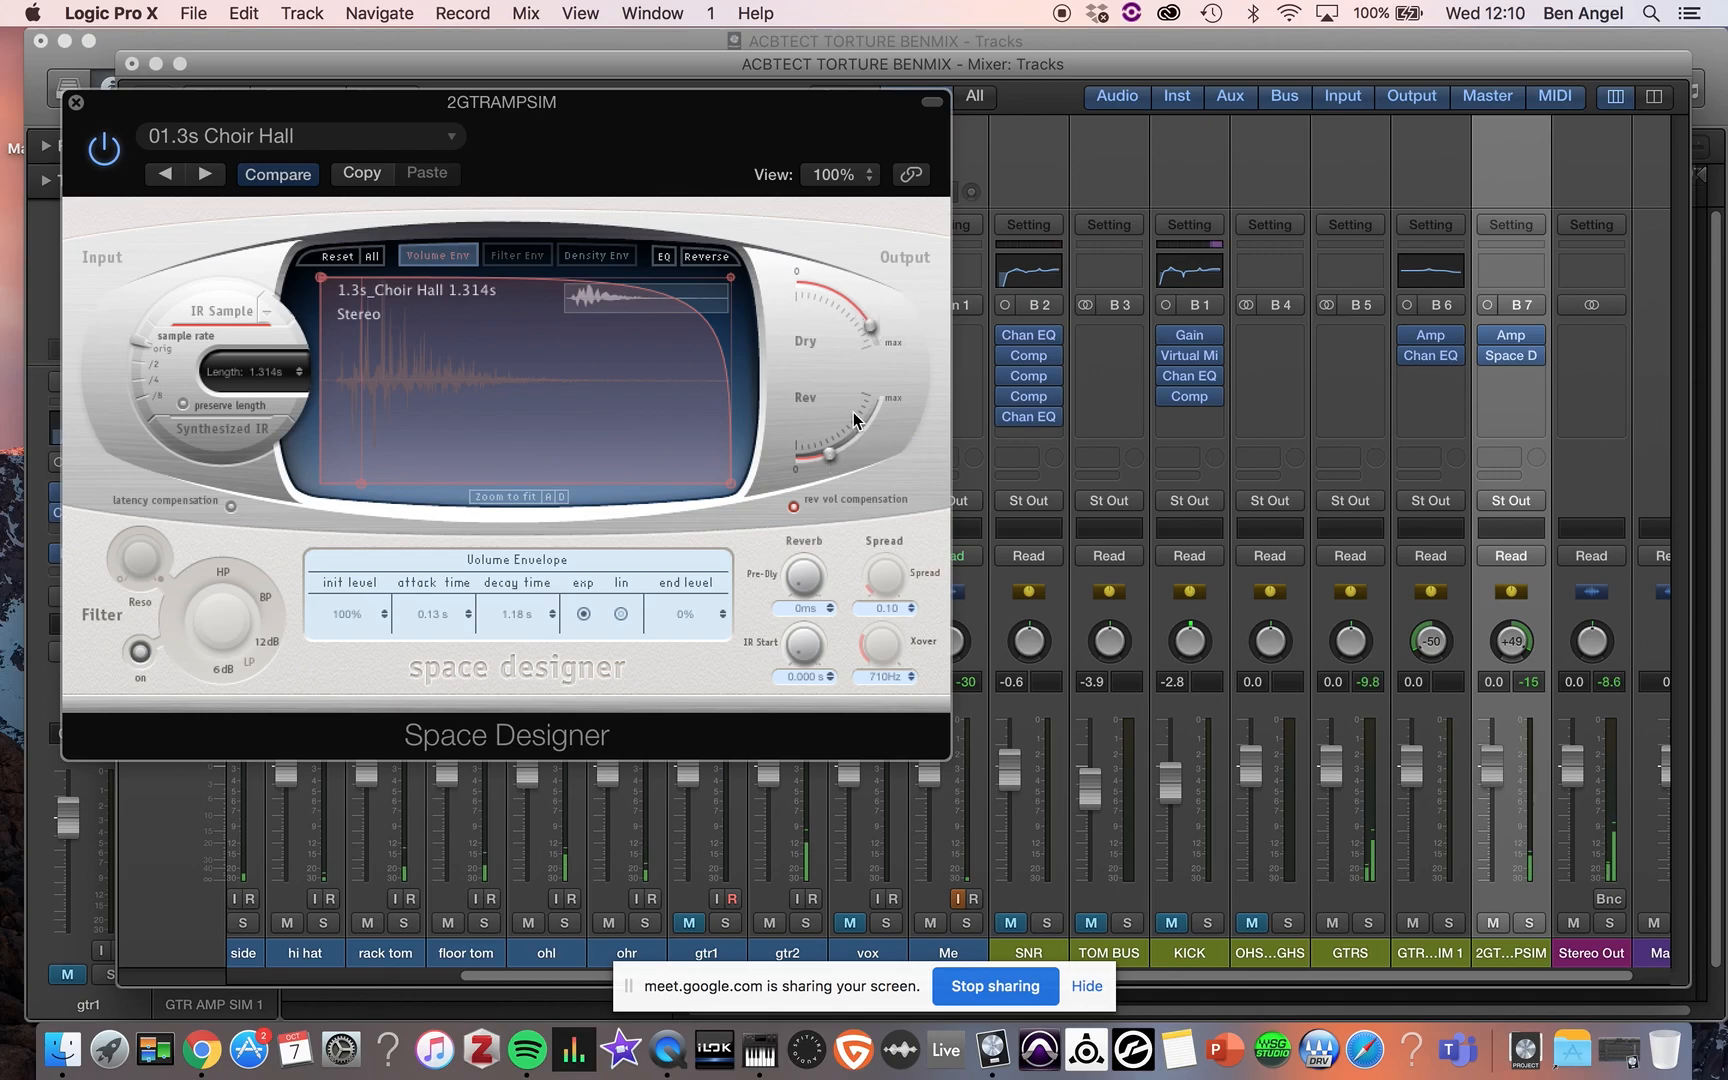
{"action": "mouse_move", "coordinate": [829, 455]}
{"action": "left_click_drag", "start_coordinate": [829, 458], "coordinate": [829, 458]}
{"action": "left_click", "coordinate": [75, 101]}
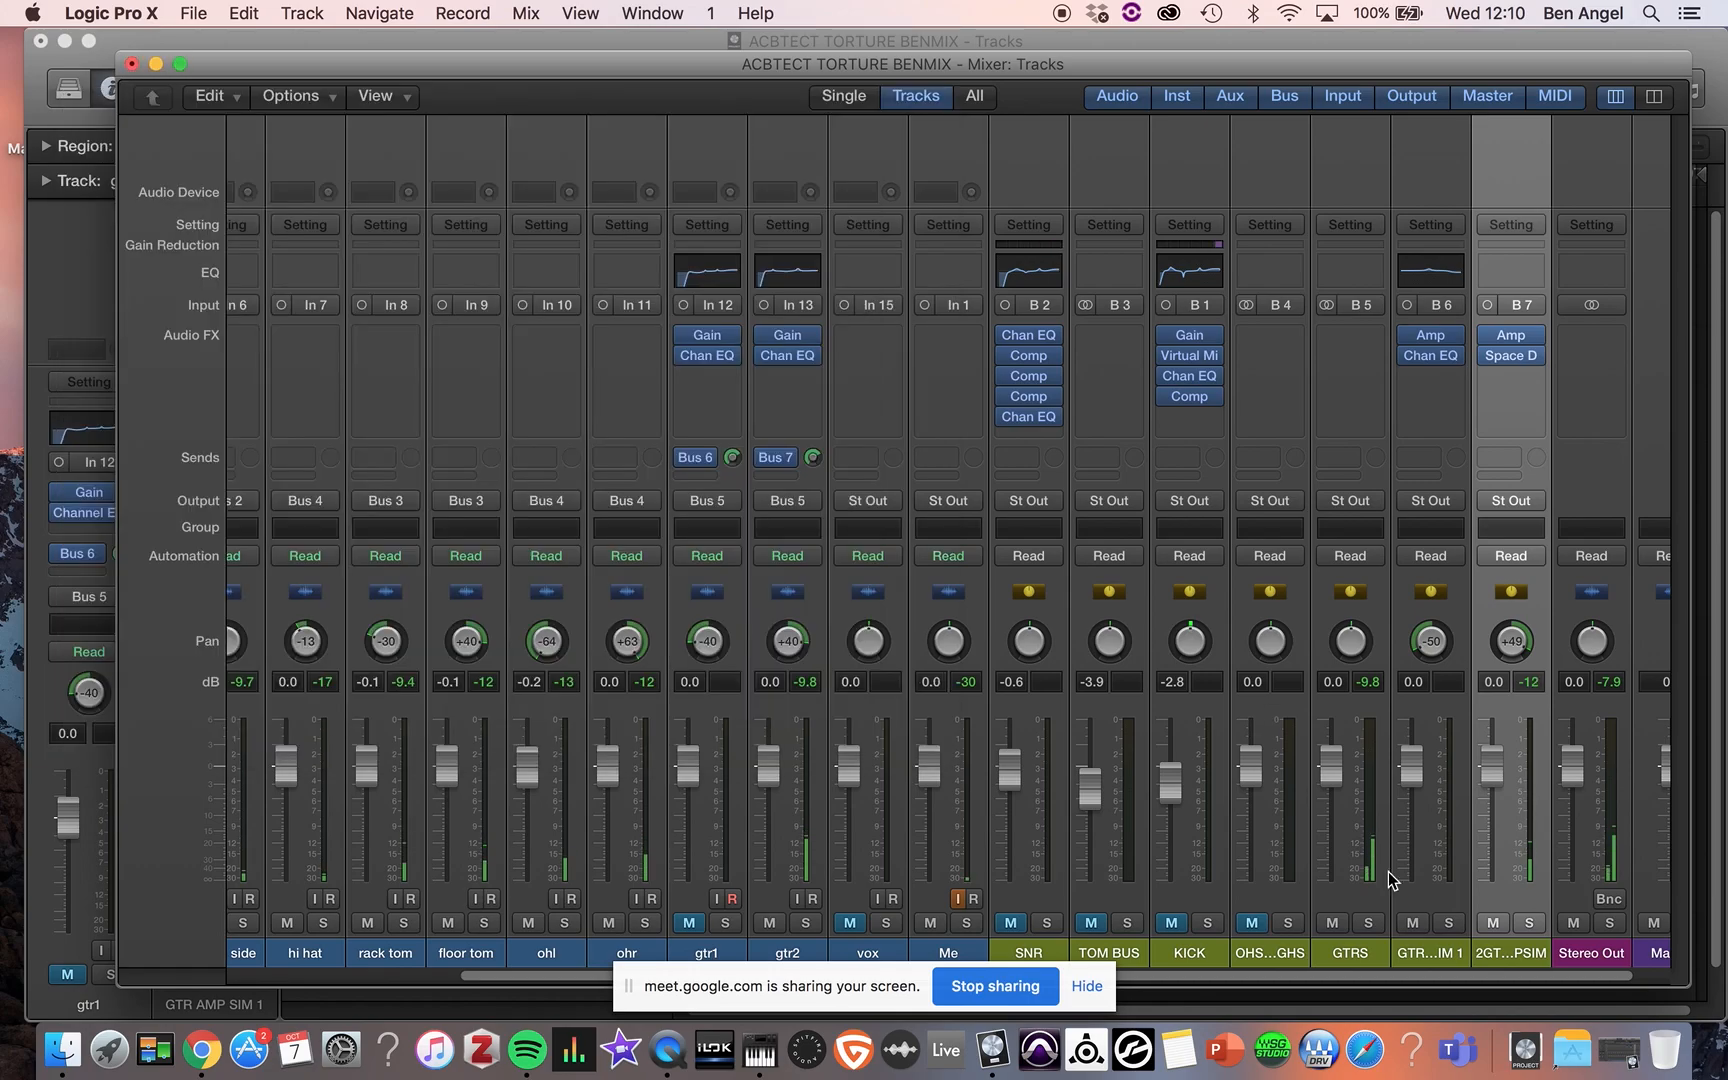
- Unmute gtr1 and the SNR, KICK and overheads buses to hear the guitars with the drums, and hide the screen-sharing notice
{"action": "left_click", "coordinate": [1490, 923]}
{"action": "left_click", "coordinate": [687, 923]}
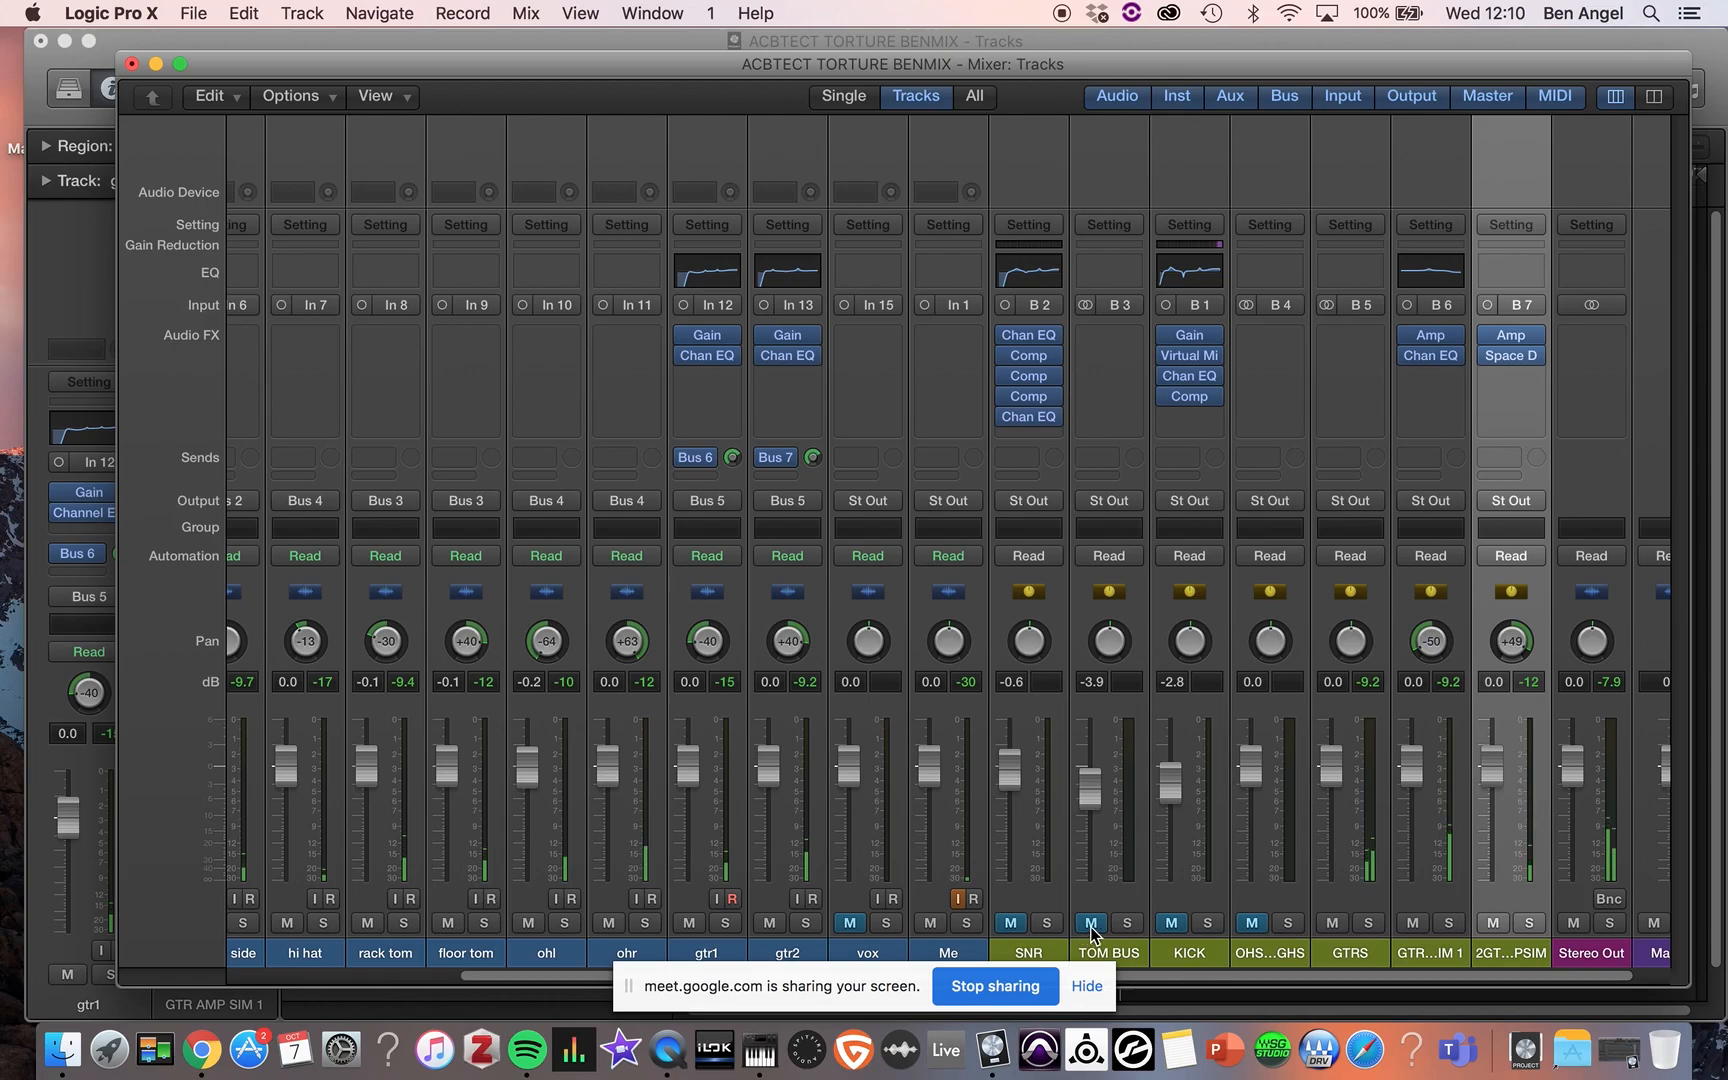
{"action": "left_click", "coordinate": [1171, 923]}
{"action": "left_click", "coordinate": [1252, 923]}
{"action": "left_click", "coordinate": [1010, 923]}
{"action": "left_click", "coordinate": [1087, 990]}
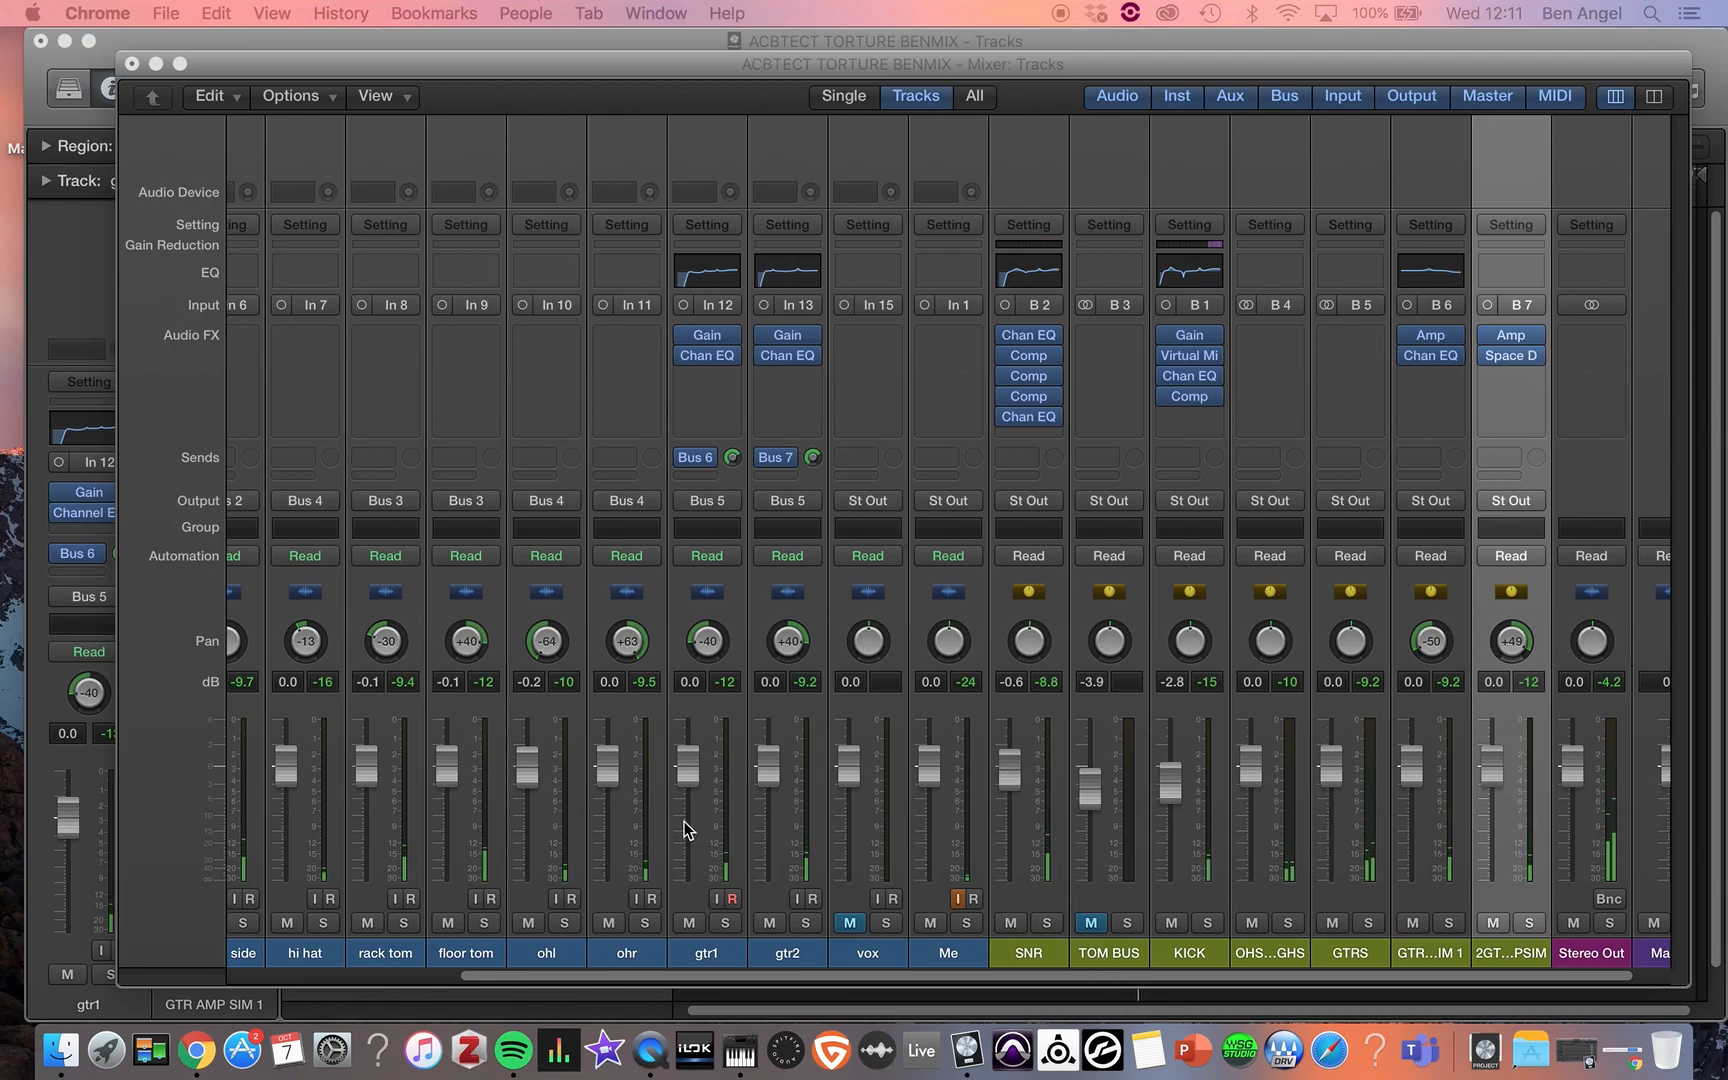
- Lower the faders of gtr1 to -2.8 dB, gtr2 to -3.2 dB, GTR AMP SIM 1 to -3.2 dB and 2GTRAMPSIM to -3.5 dB
{"action": "left_click_drag", "start_coordinate": [686, 776], "coordinate": [767, 790]}
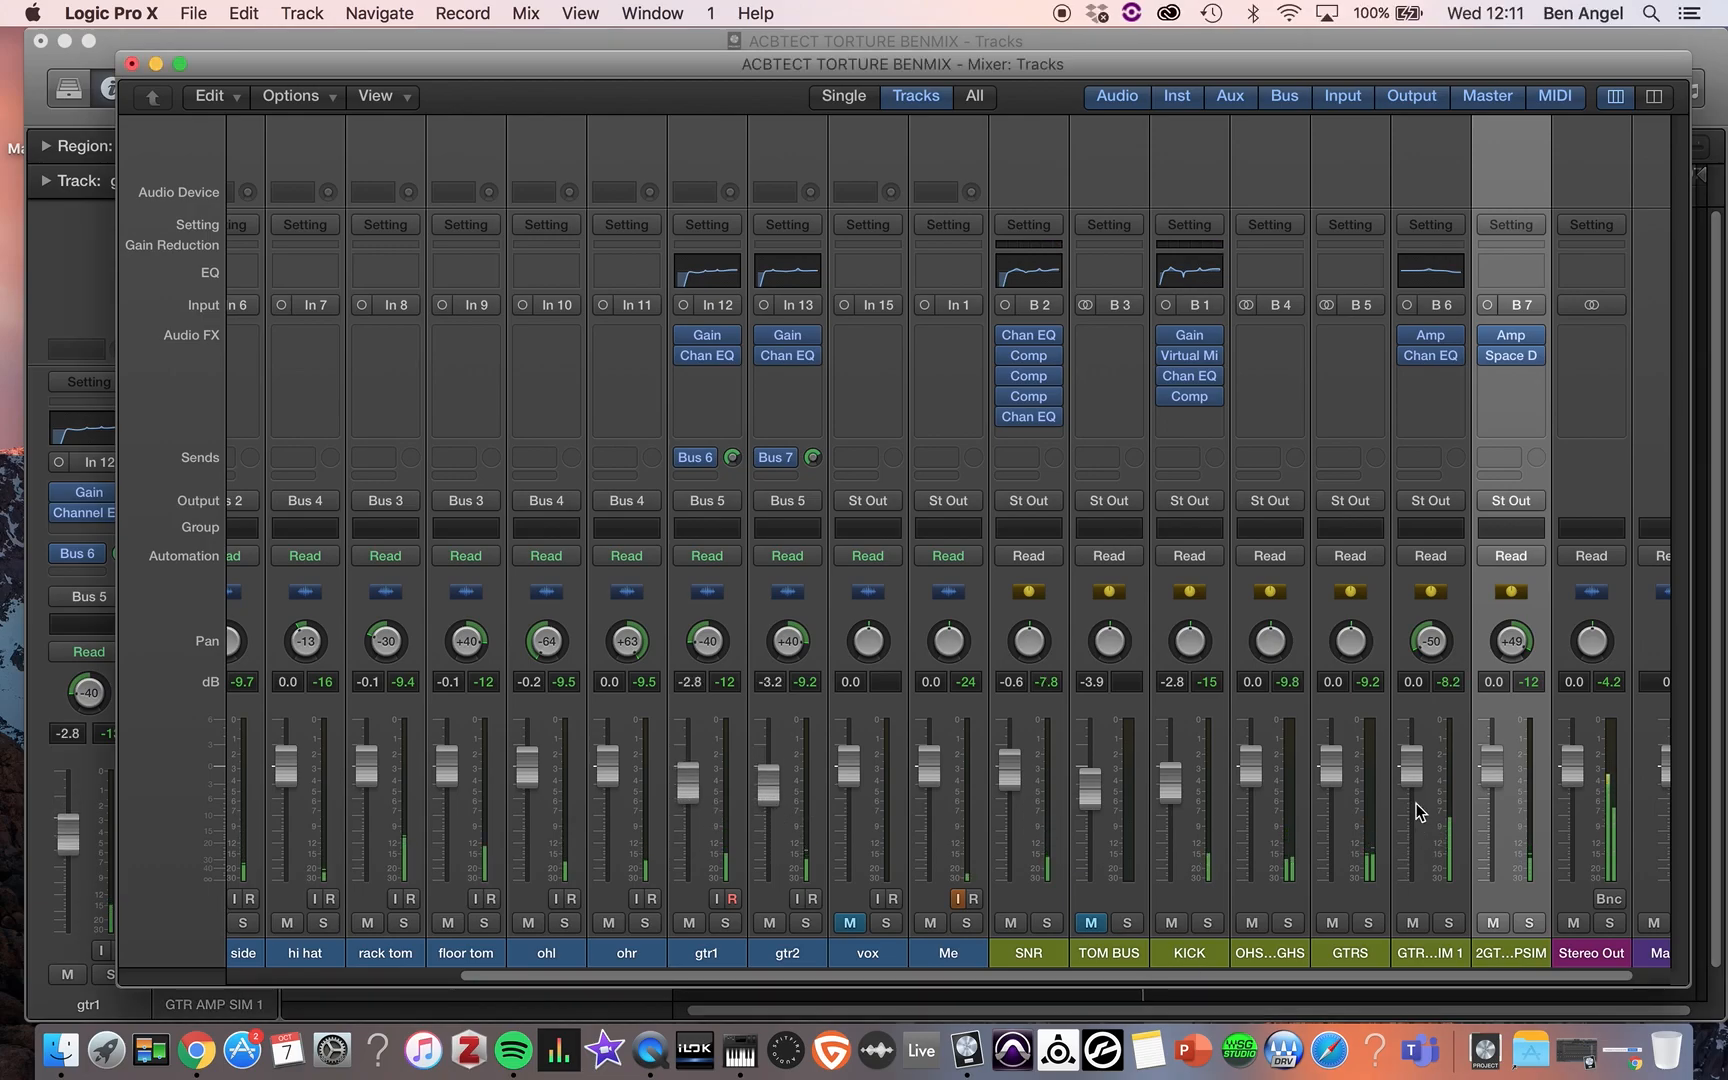
{"action": "mouse_move", "coordinate": [1409, 778]}
{"action": "left_mouse_down"}
{"action": "mouse_move", "coordinate": [1407, 811]}
{"action": "mouse_move", "coordinate": [1488, 788]}
{"action": "mouse_move", "coordinate": [1410, 791]}
{"action": "left_mouse_up"}
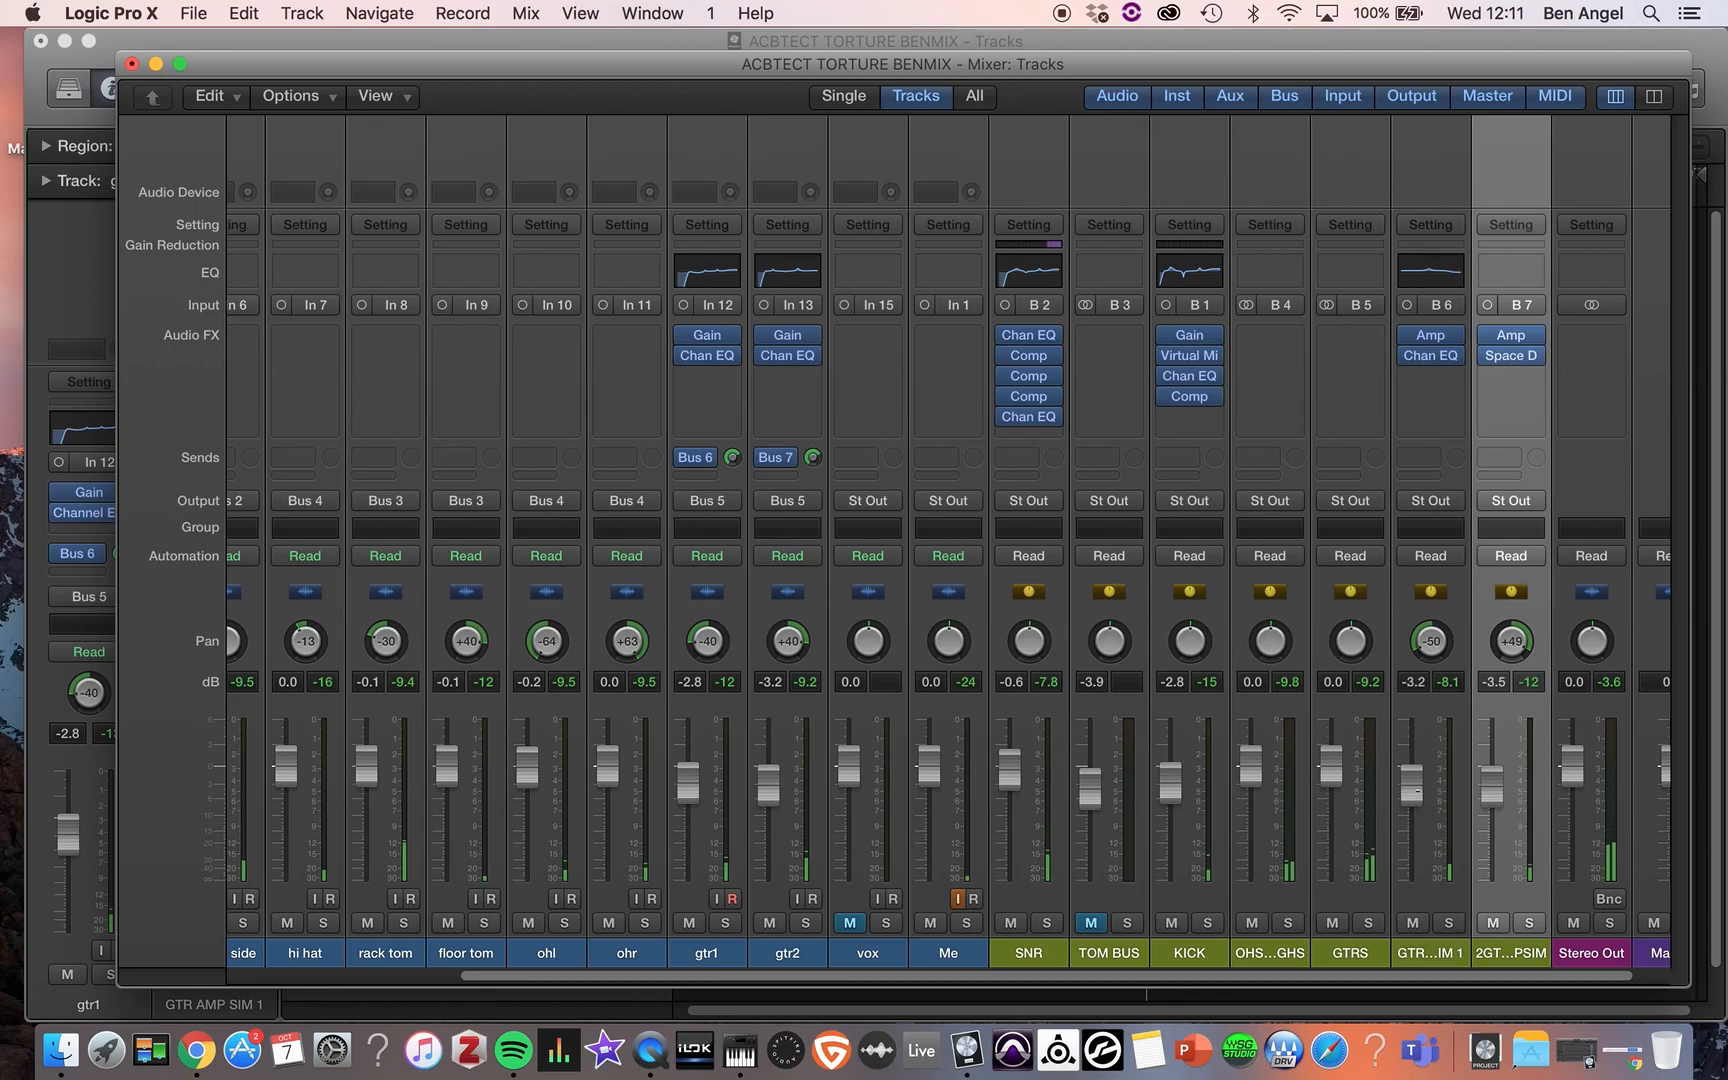